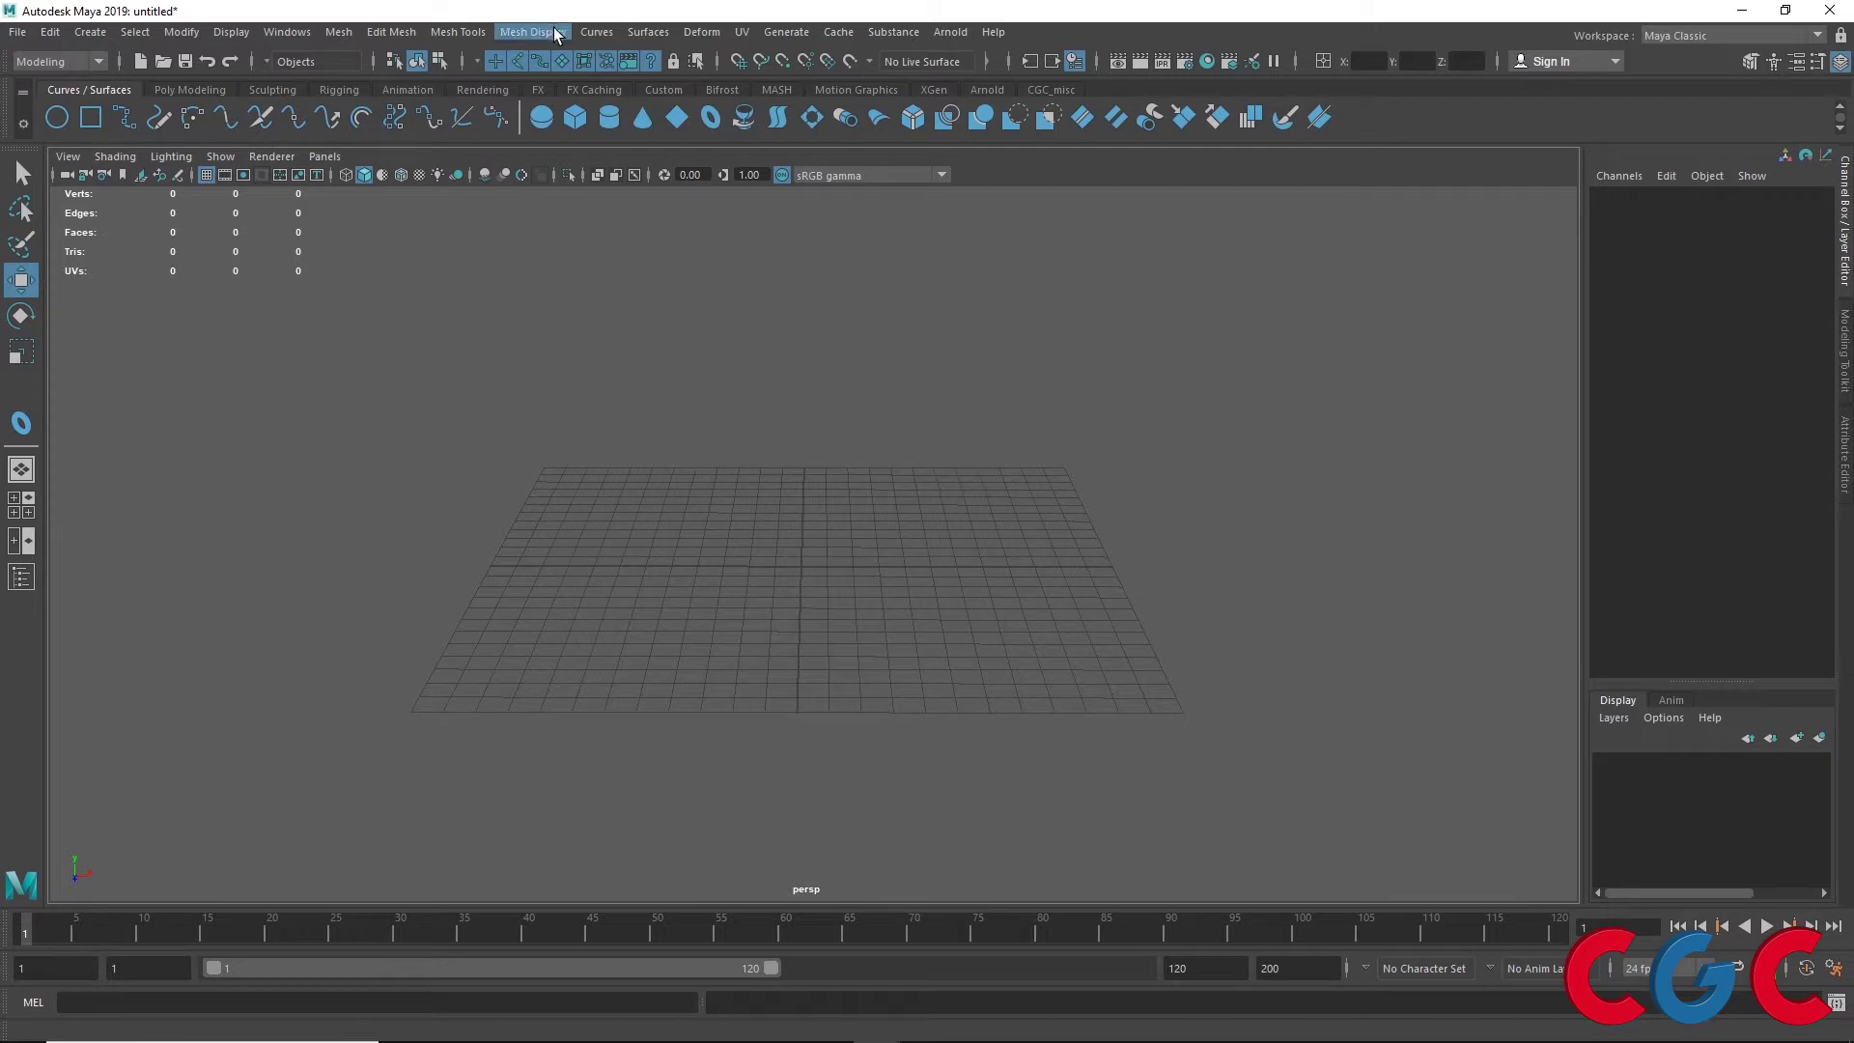
Browse the Surfaces menu, then bring up the Create menu's NURBS Primitives list
{"action": "left_click", "coordinate": [648, 32]}
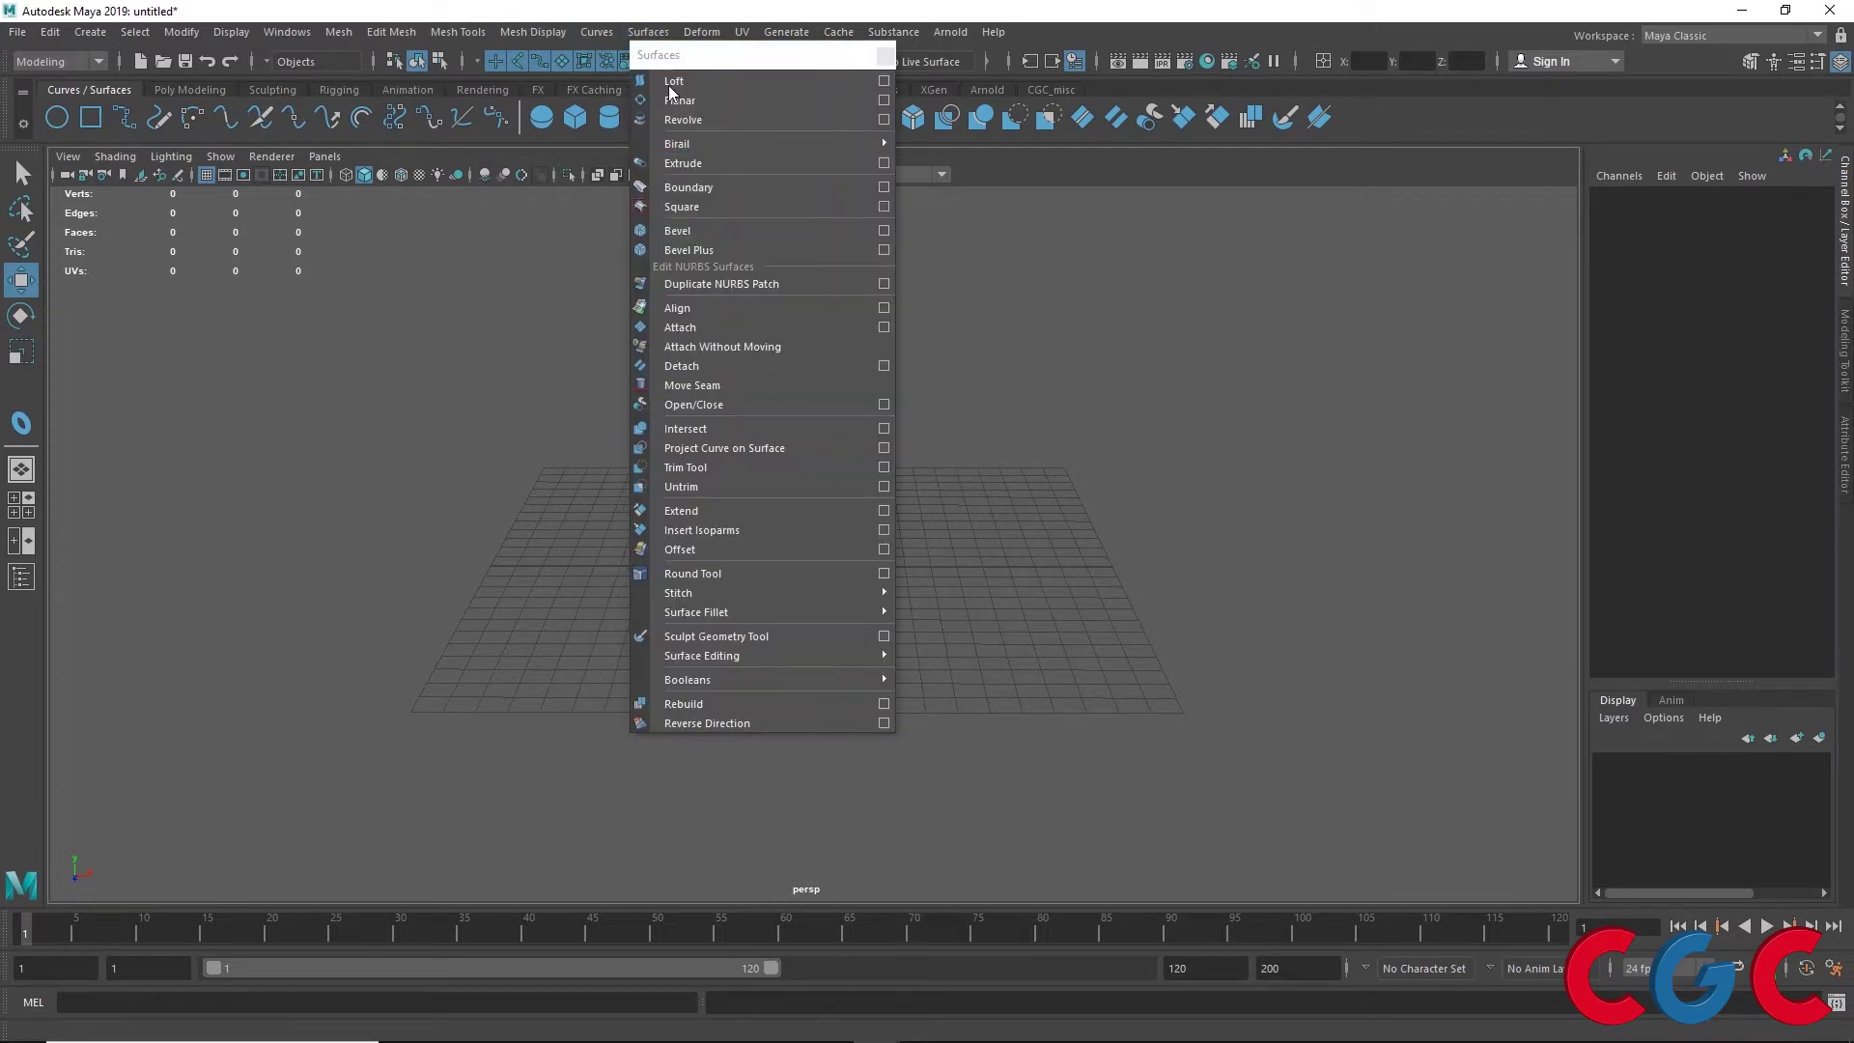
{"action": "left_click", "coordinate": [647, 32]}
{"action": "left_click", "coordinate": [90, 32]}
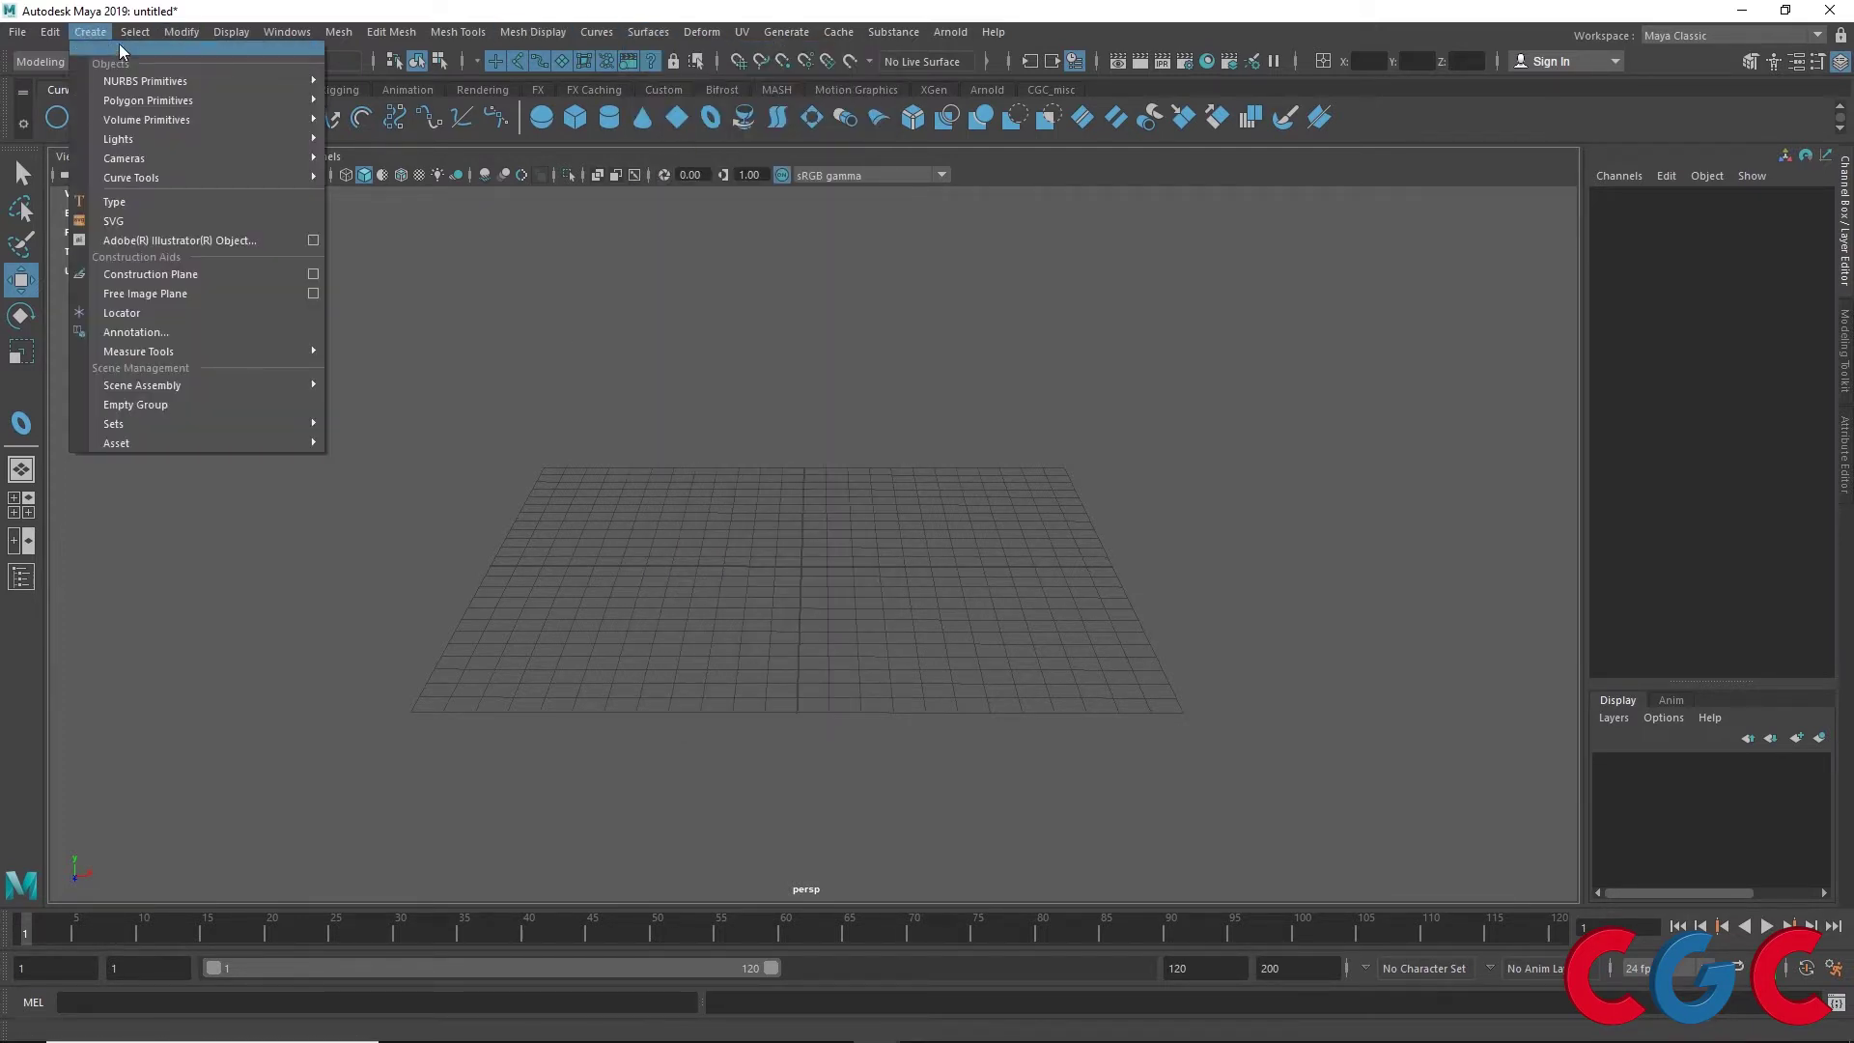
Tear off NURBS Primitives as a floating panel and create a NURBS sphere and cylinder
{"action": "left_click", "coordinate": [397, 77]}
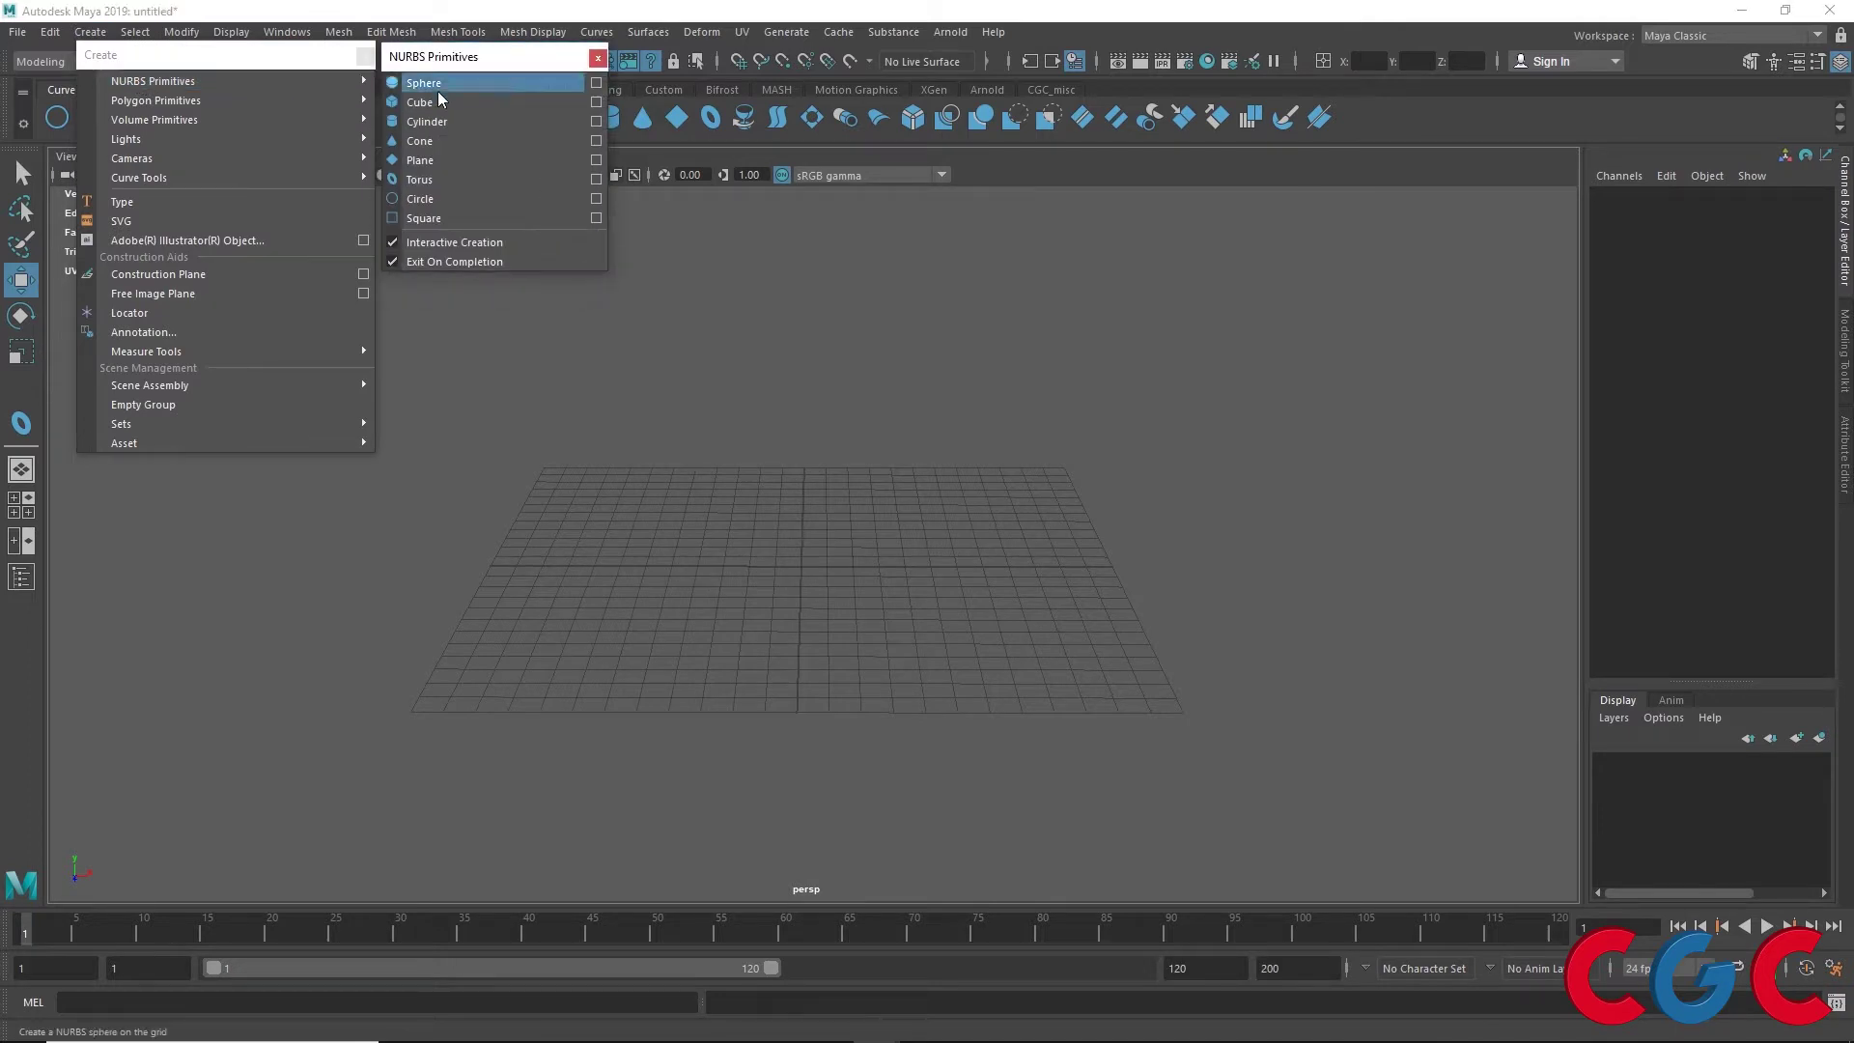
{"action": "left_click", "coordinate": [422, 83]}
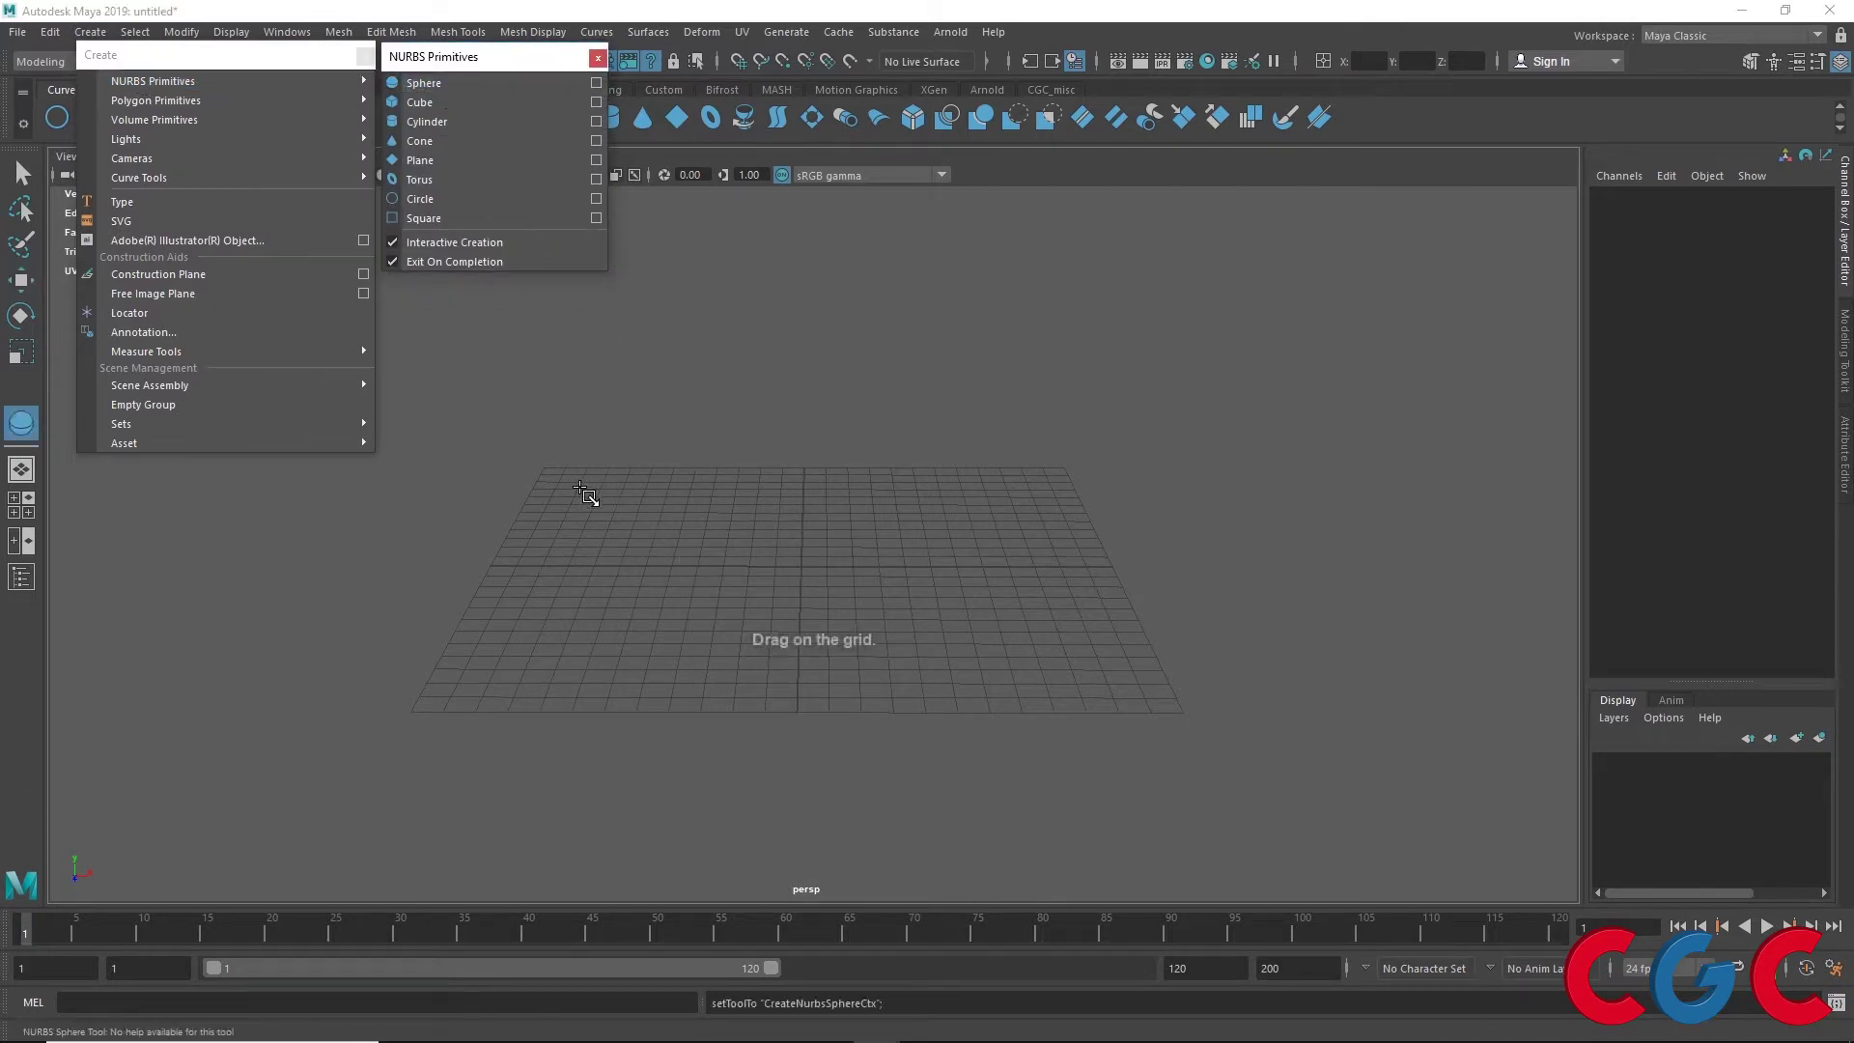
{"action": "mouse_move", "coordinate": [579, 484]}
{"action": "left_mouse_down"}
{"action": "mouse_move", "coordinate": [642, 511]}
{"action": "mouse_move", "coordinate": [823, 530]}
{"action": "mouse_move", "coordinate": [731, 347]}
{"action": "left_mouse_up"}
{"action": "left_click", "coordinate": [419, 102]}
{"action": "left_click", "coordinate": [427, 122]}
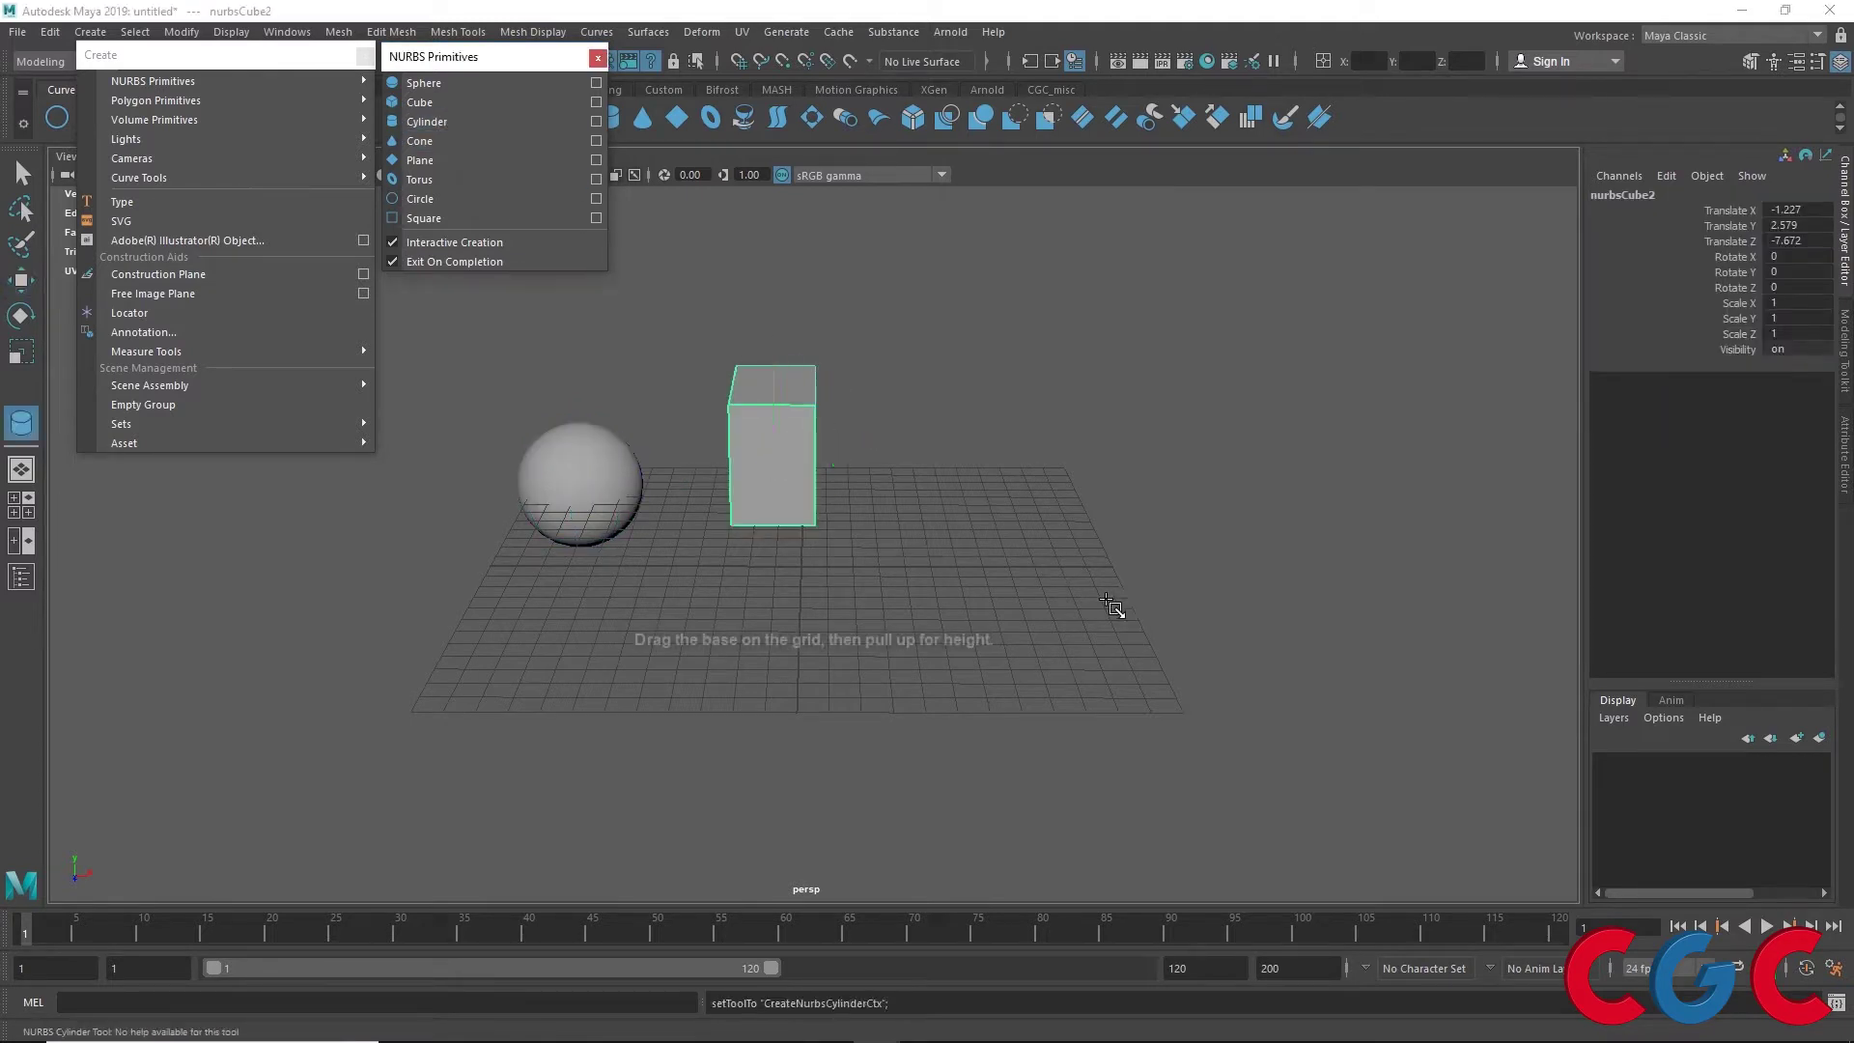
{"action": "mouse_move", "coordinate": [915, 486]}
{"action": "left_mouse_down"}
{"action": "mouse_move", "coordinate": [978, 502]}
{"action": "mouse_move", "coordinate": [956, 338]}
{"action": "left_mouse_up"}
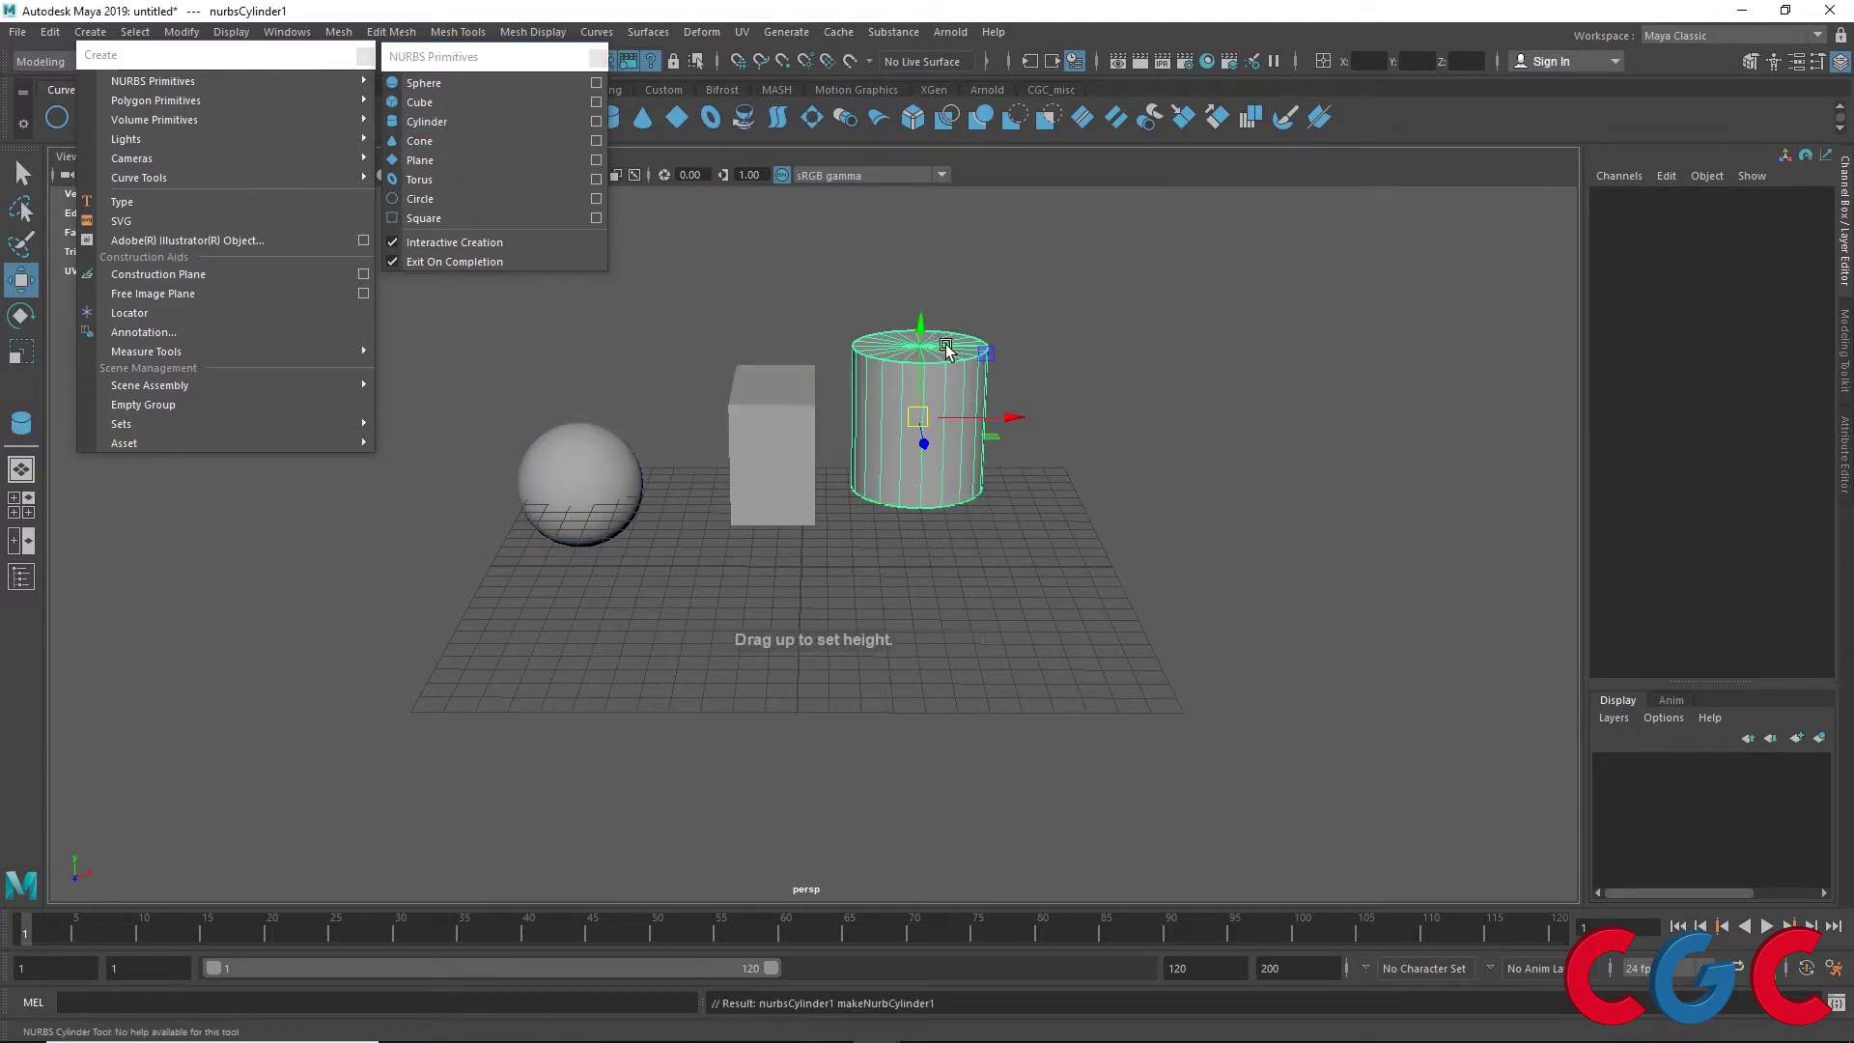
Add a NURBS cone, plane and torus to the right on the grid
{"action": "left_click", "coordinate": [419, 141]}
{"action": "mouse_move", "coordinate": [1083, 473]}
{"action": "left_mouse_down"}
{"action": "mouse_move", "coordinate": [1133, 478]}
{"action": "mouse_move", "coordinate": [1132, 362]}
{"action": "left_mouse_up"}
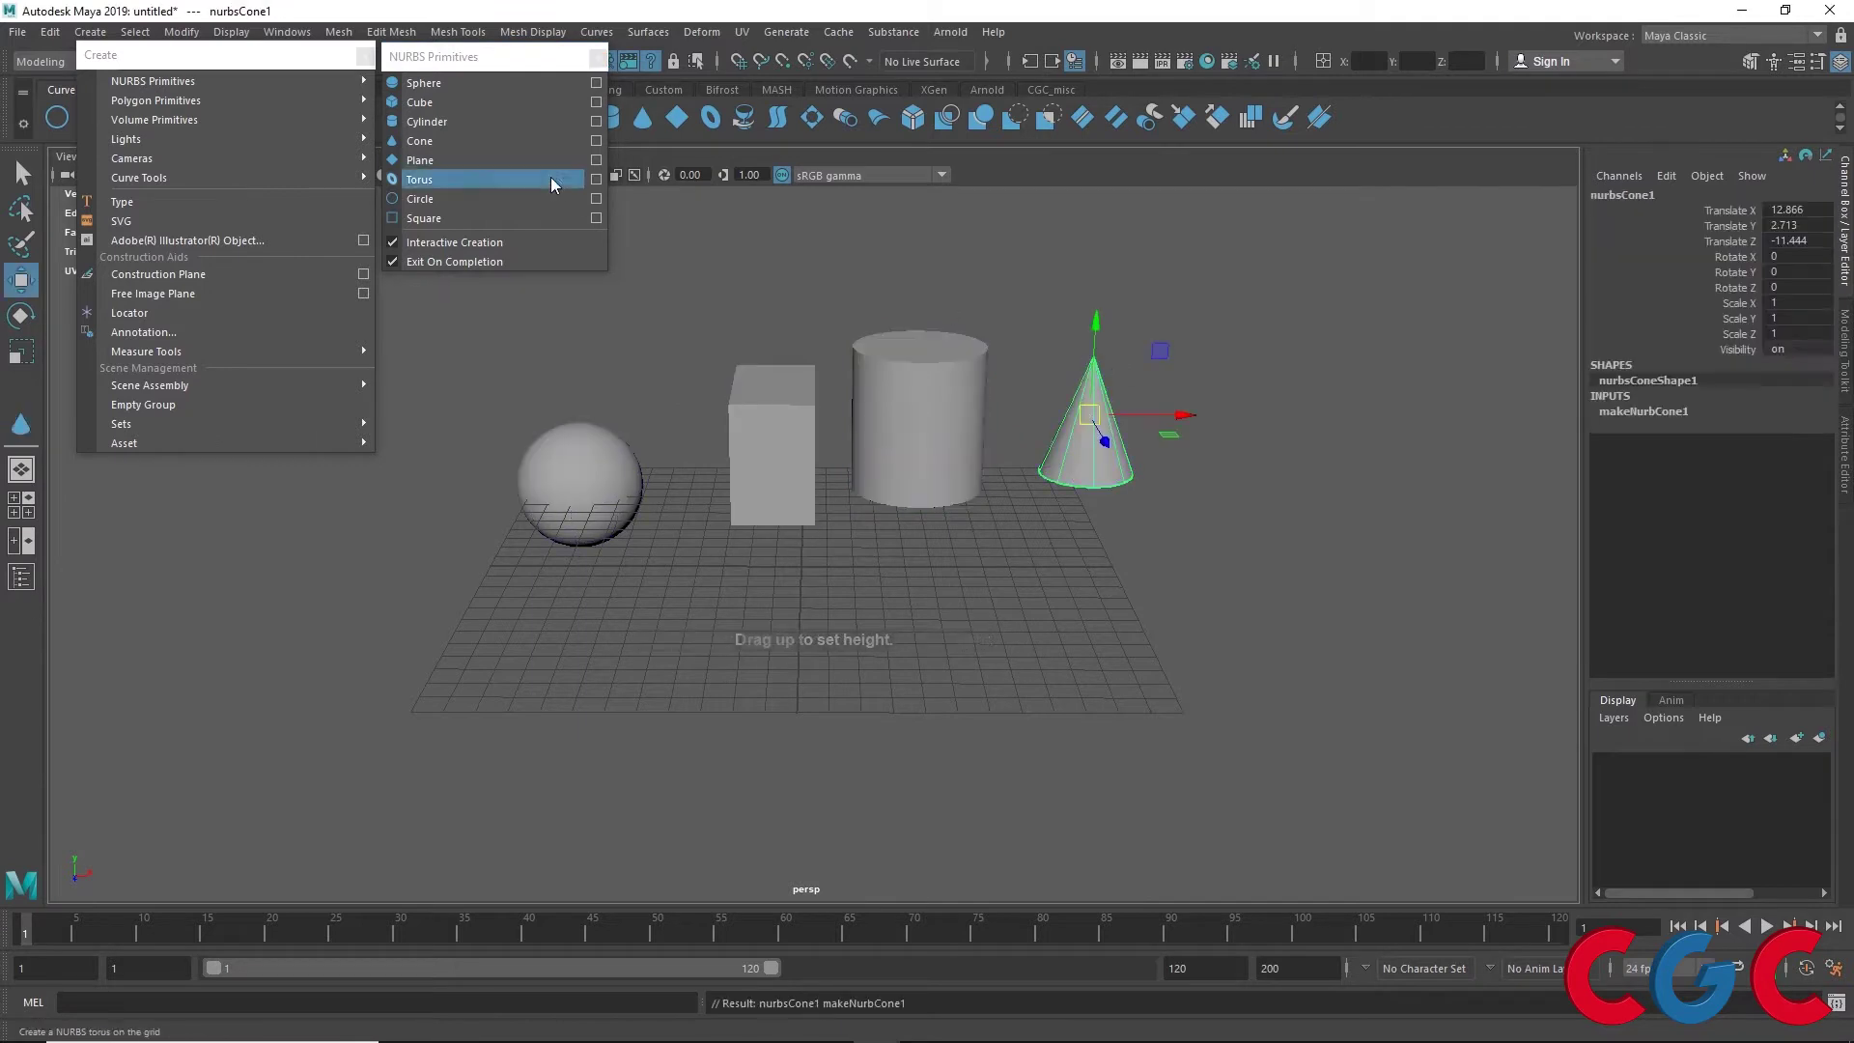
{"action": "left_click", "coordinate": [477, 161]}
{"action": "left_click_drag", "start_coordinate": [1186, 470], "coordinate": [1327, 495]}
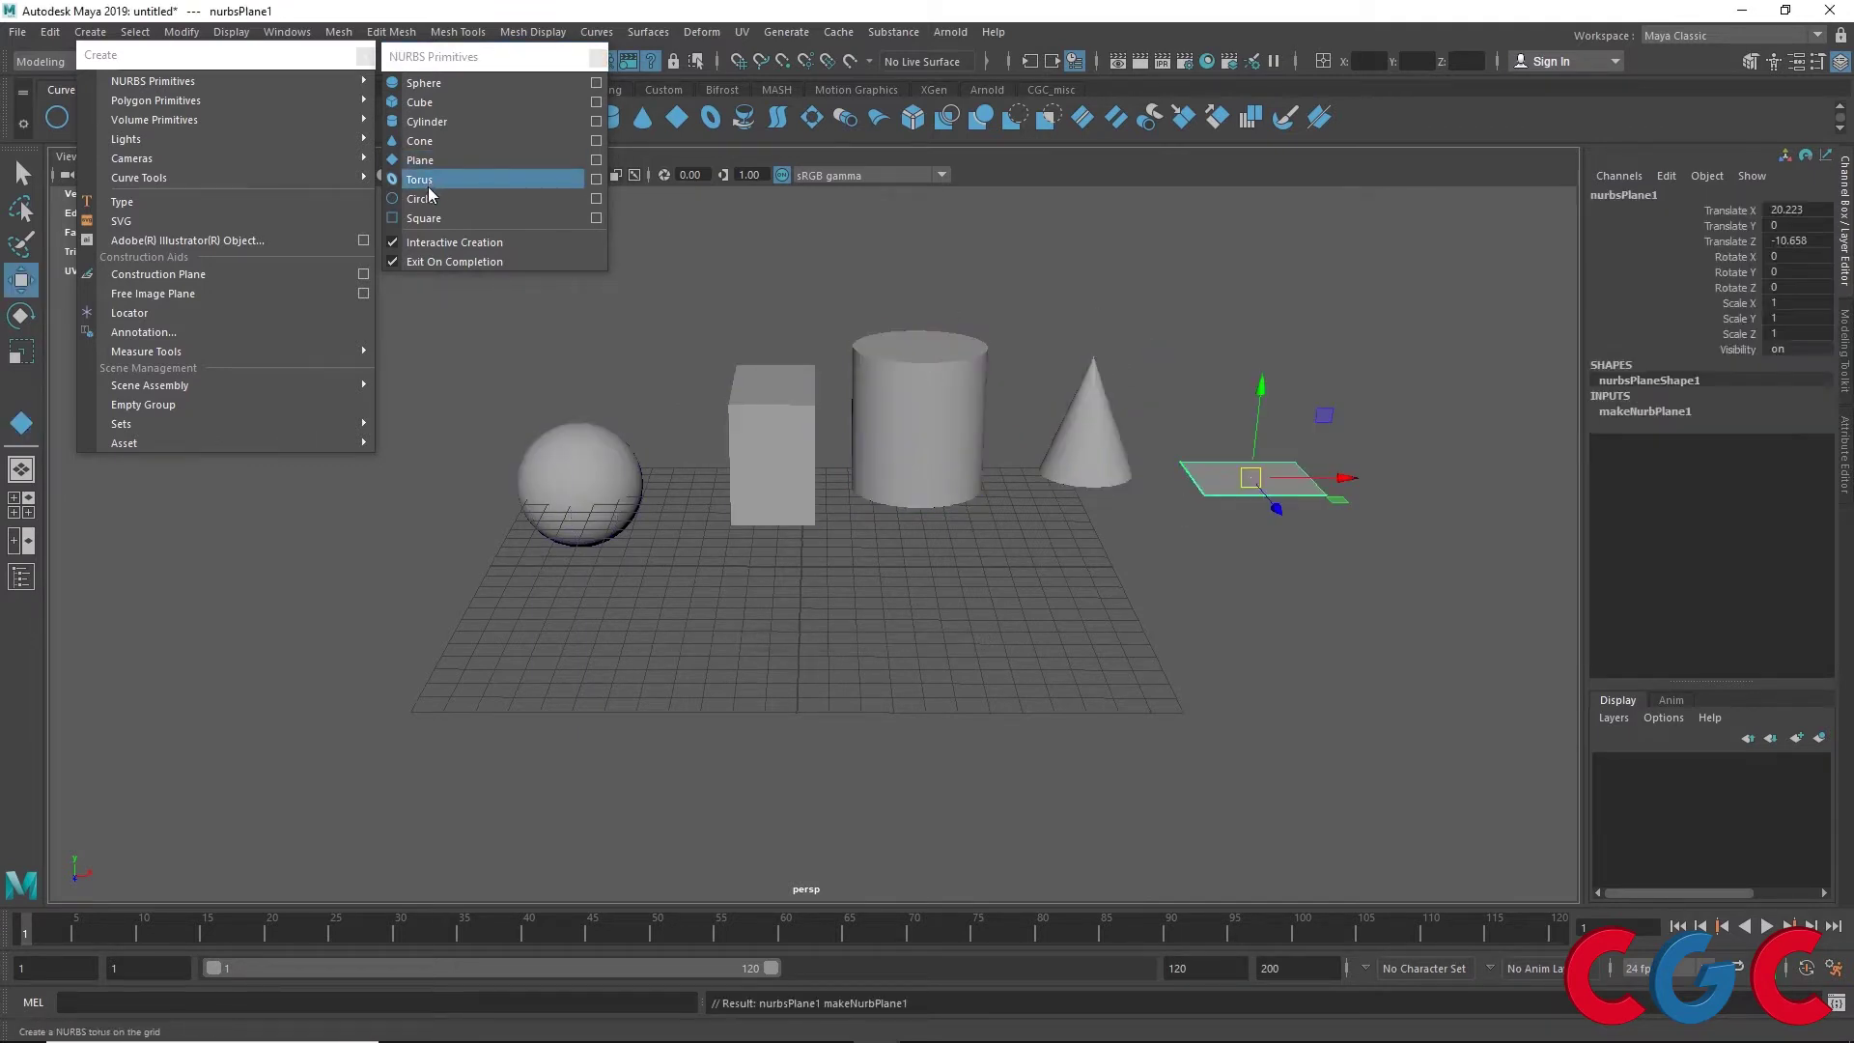
{"action": "left_click", "coordinate": [419, 179]}
{"action": "mouse_move", "coordinate": [1065, 655]}
{"action": "left_mouse_down", "text": "alt"}
{"action": "mouse_move", "coordinate": [1206, 541]}
{"action": "mouse_move", "coordinate": [1187, 549]}
{"action": "left_mouse_up", "text": "alt"}
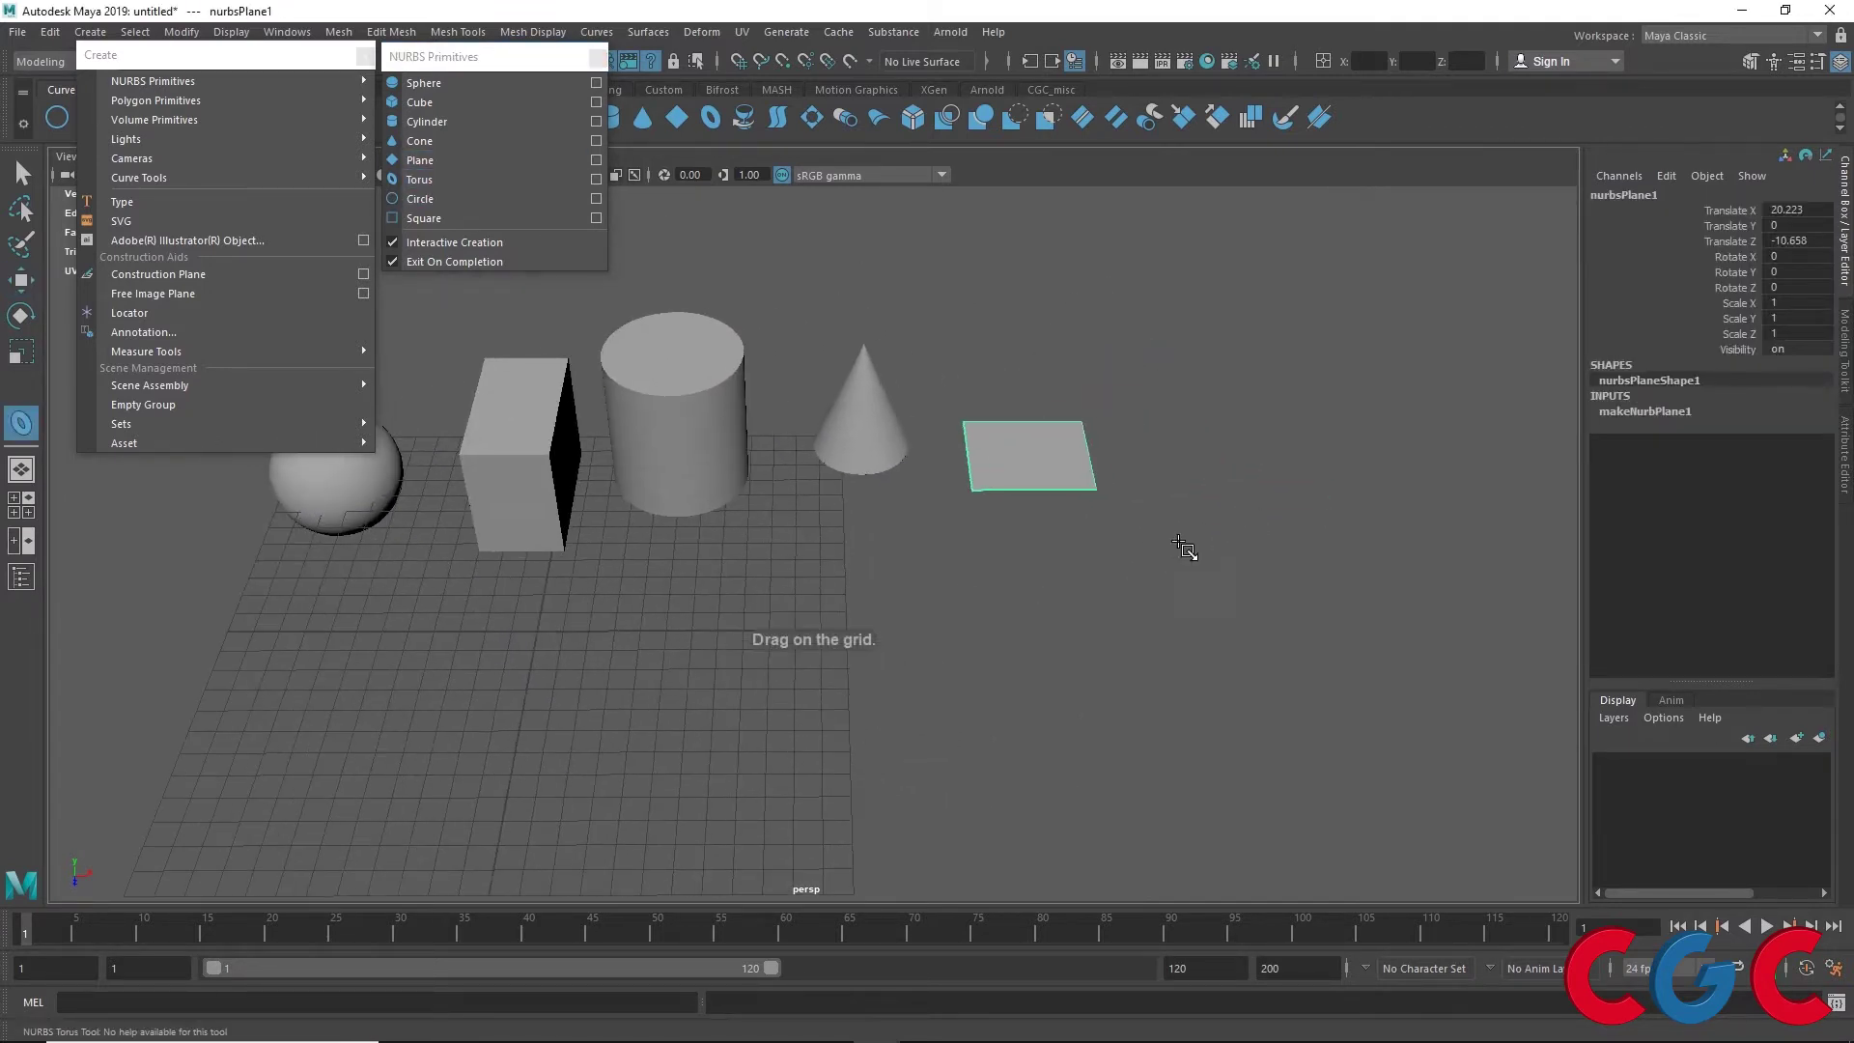
{"action": "left_click_drag", "start_coordinate": [1297, 464], "coordinate": [1370, 483]}
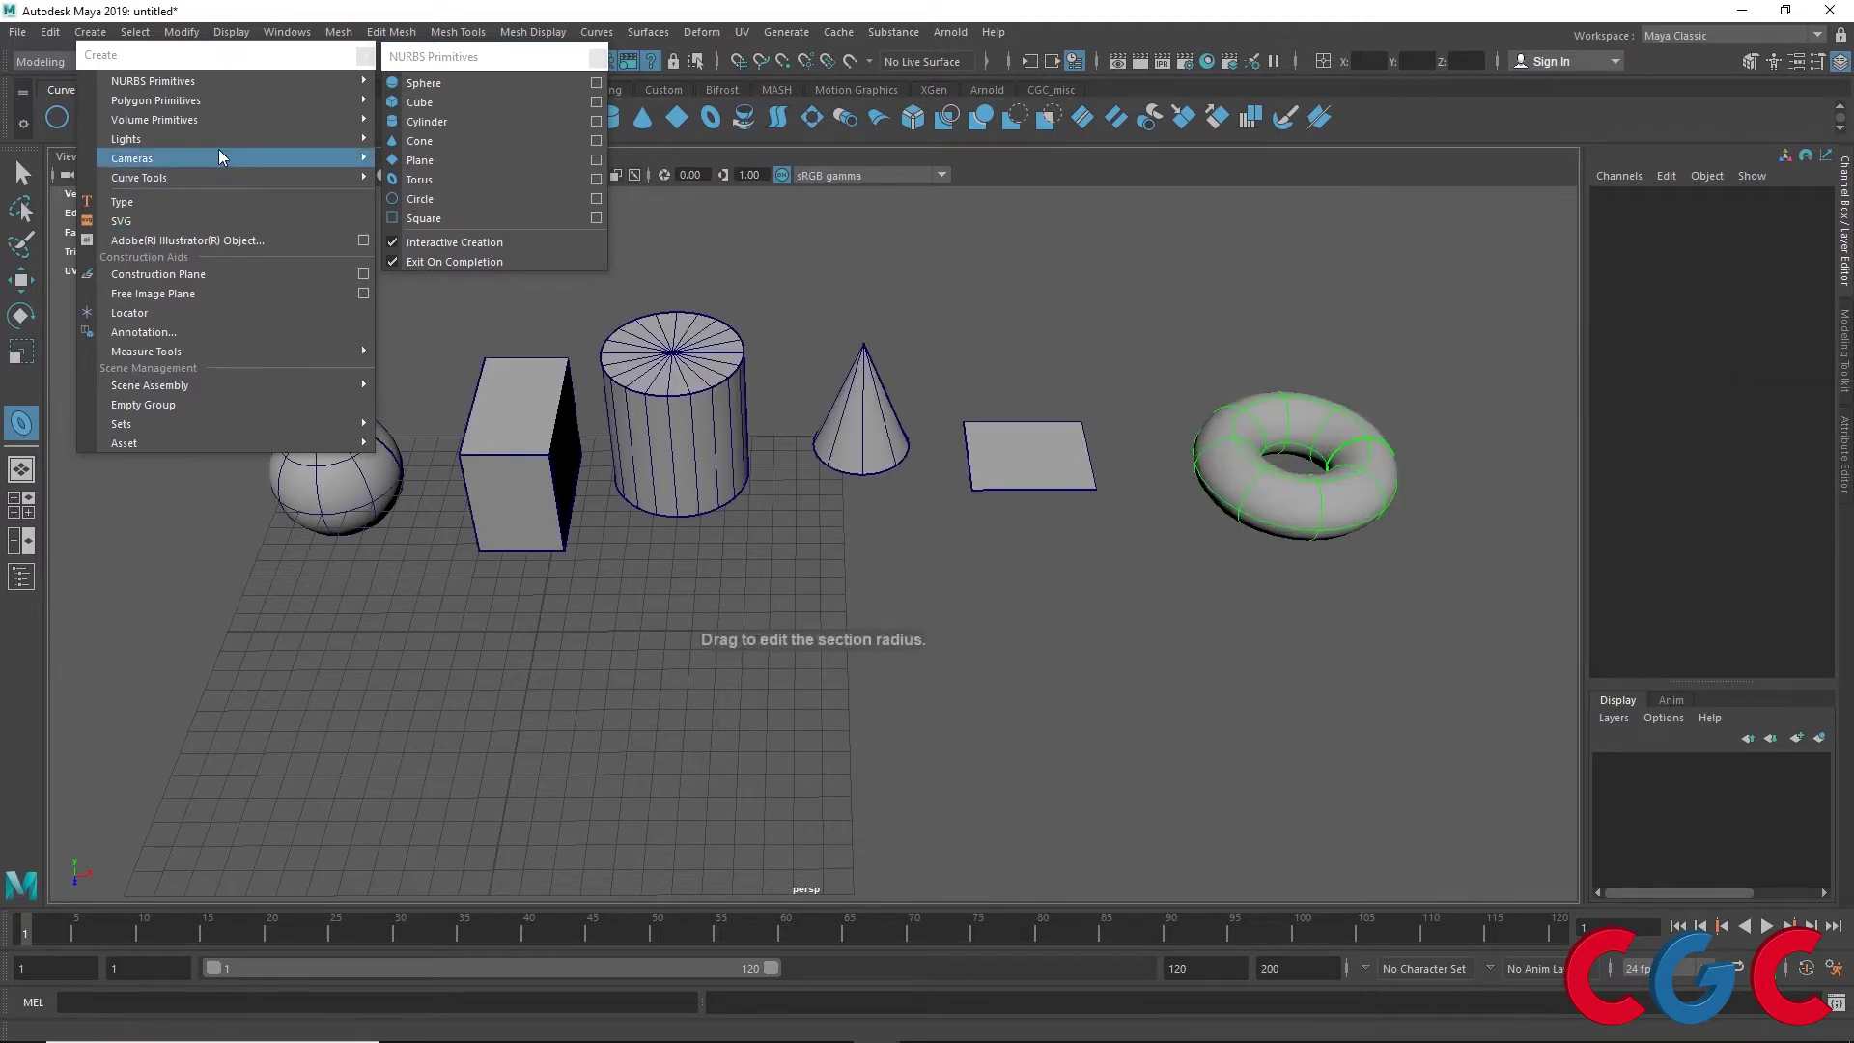
{"action": "mouse_move", "coordinate": [153, 100]}
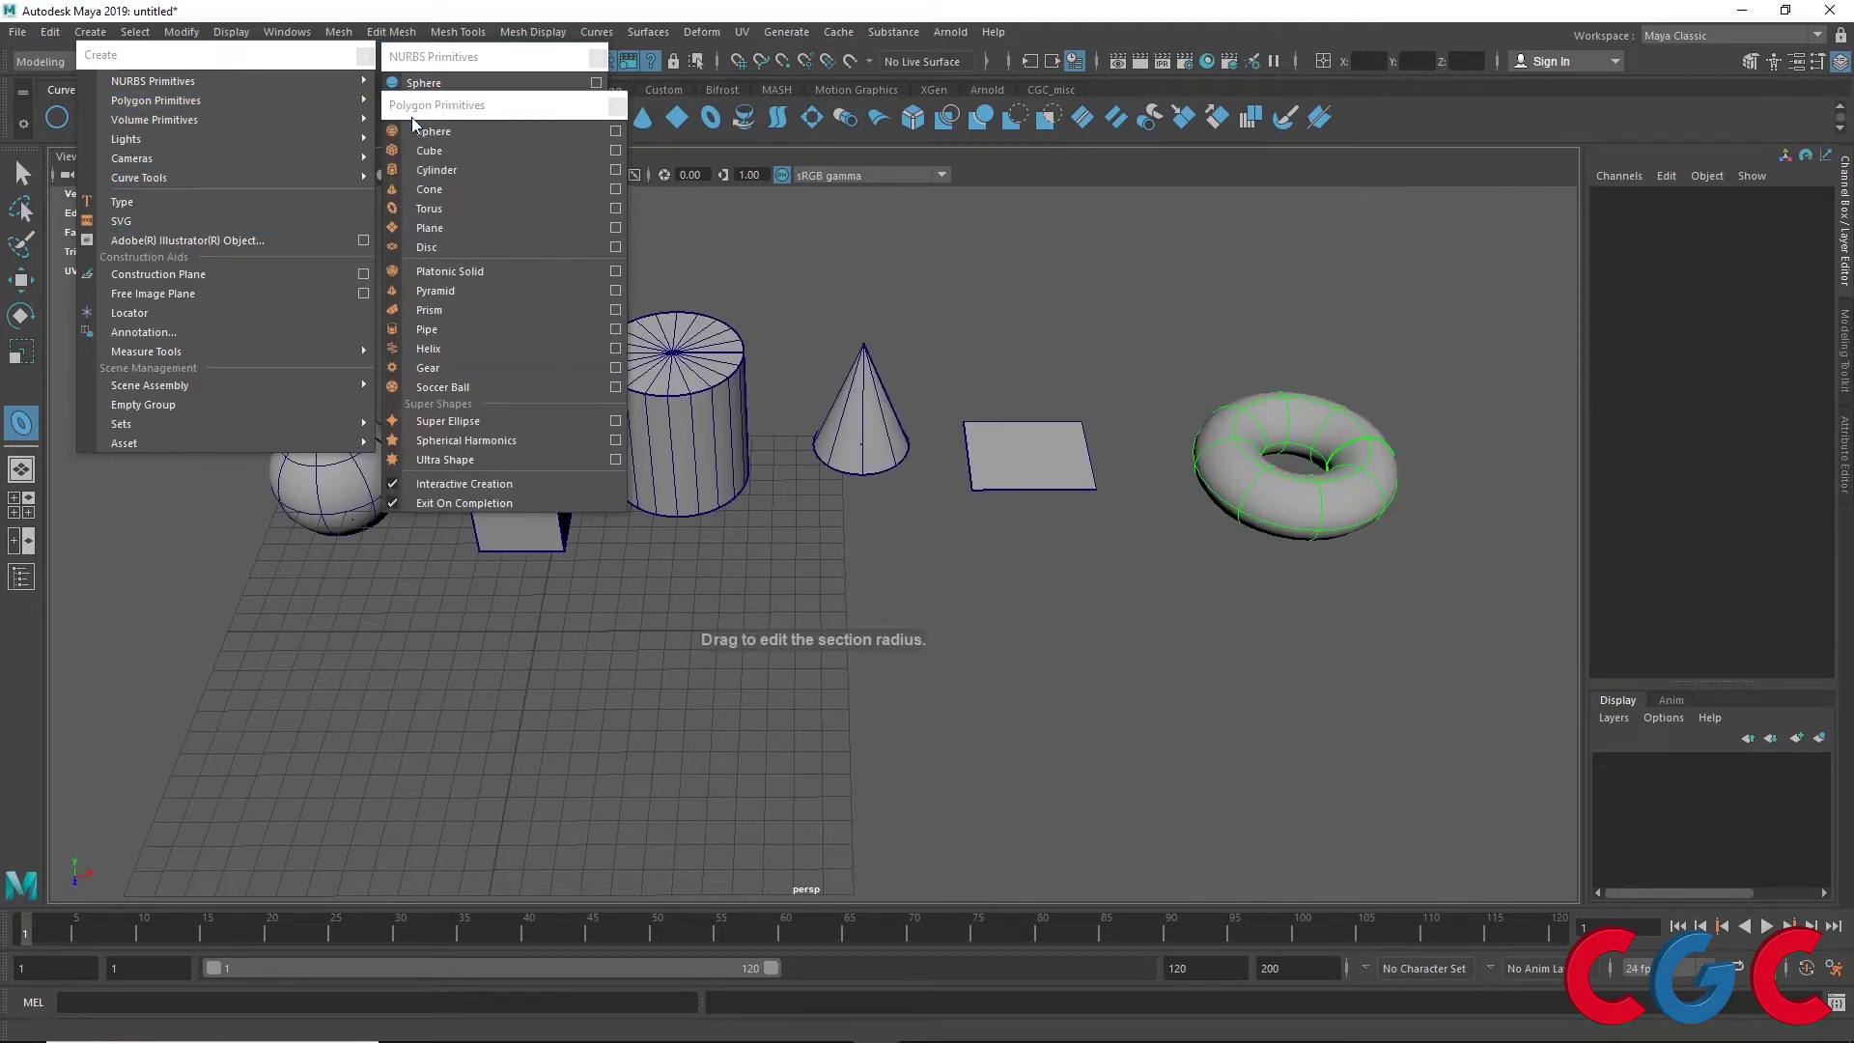
Create a polygon sphere, cube and cylinder in front of the NURBS row
{"action": "left_click", "coordinate": [425, 131]}
{"action": "left_click_drag", "start_coordinate": [309, 714], "coordinate": [521, 704]}
{"action": "left_click", "coordinate": [462, 155]}
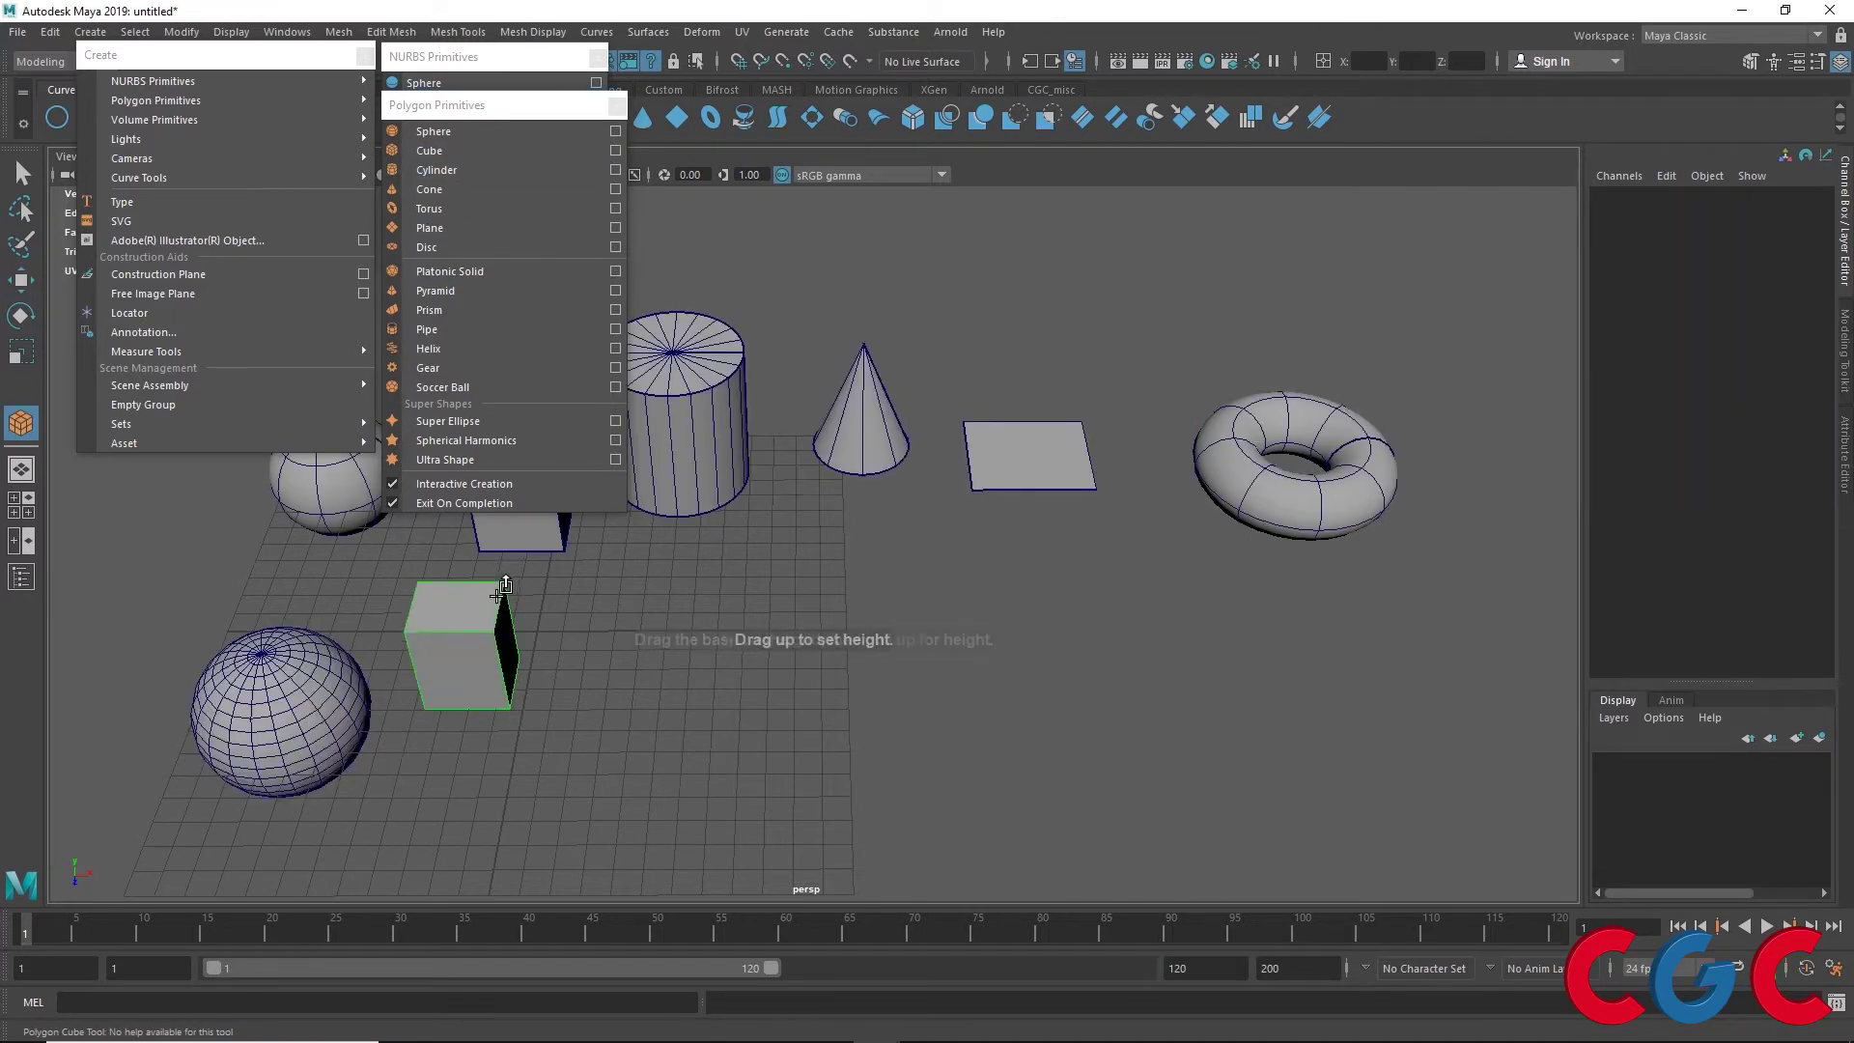
{"action": "left_click", "coordinate": [507, 589]}
{"action": "left_click", "coordinate": [475, 172]}
{"action": "mouse_move", "coordinate": [642, 645]}
{"action": "left_mouse_down"}
{"action": "mouse_move", "coordinate": [695, 645]}
{"action": "mouse_move", "coordinate": [695, 540]}
{"action": "left_mouse_up"}
Add a polygon cone, thick torus and plane, then pull back to see everything
{"action": "left_click", "coordinate": [565, 189]}
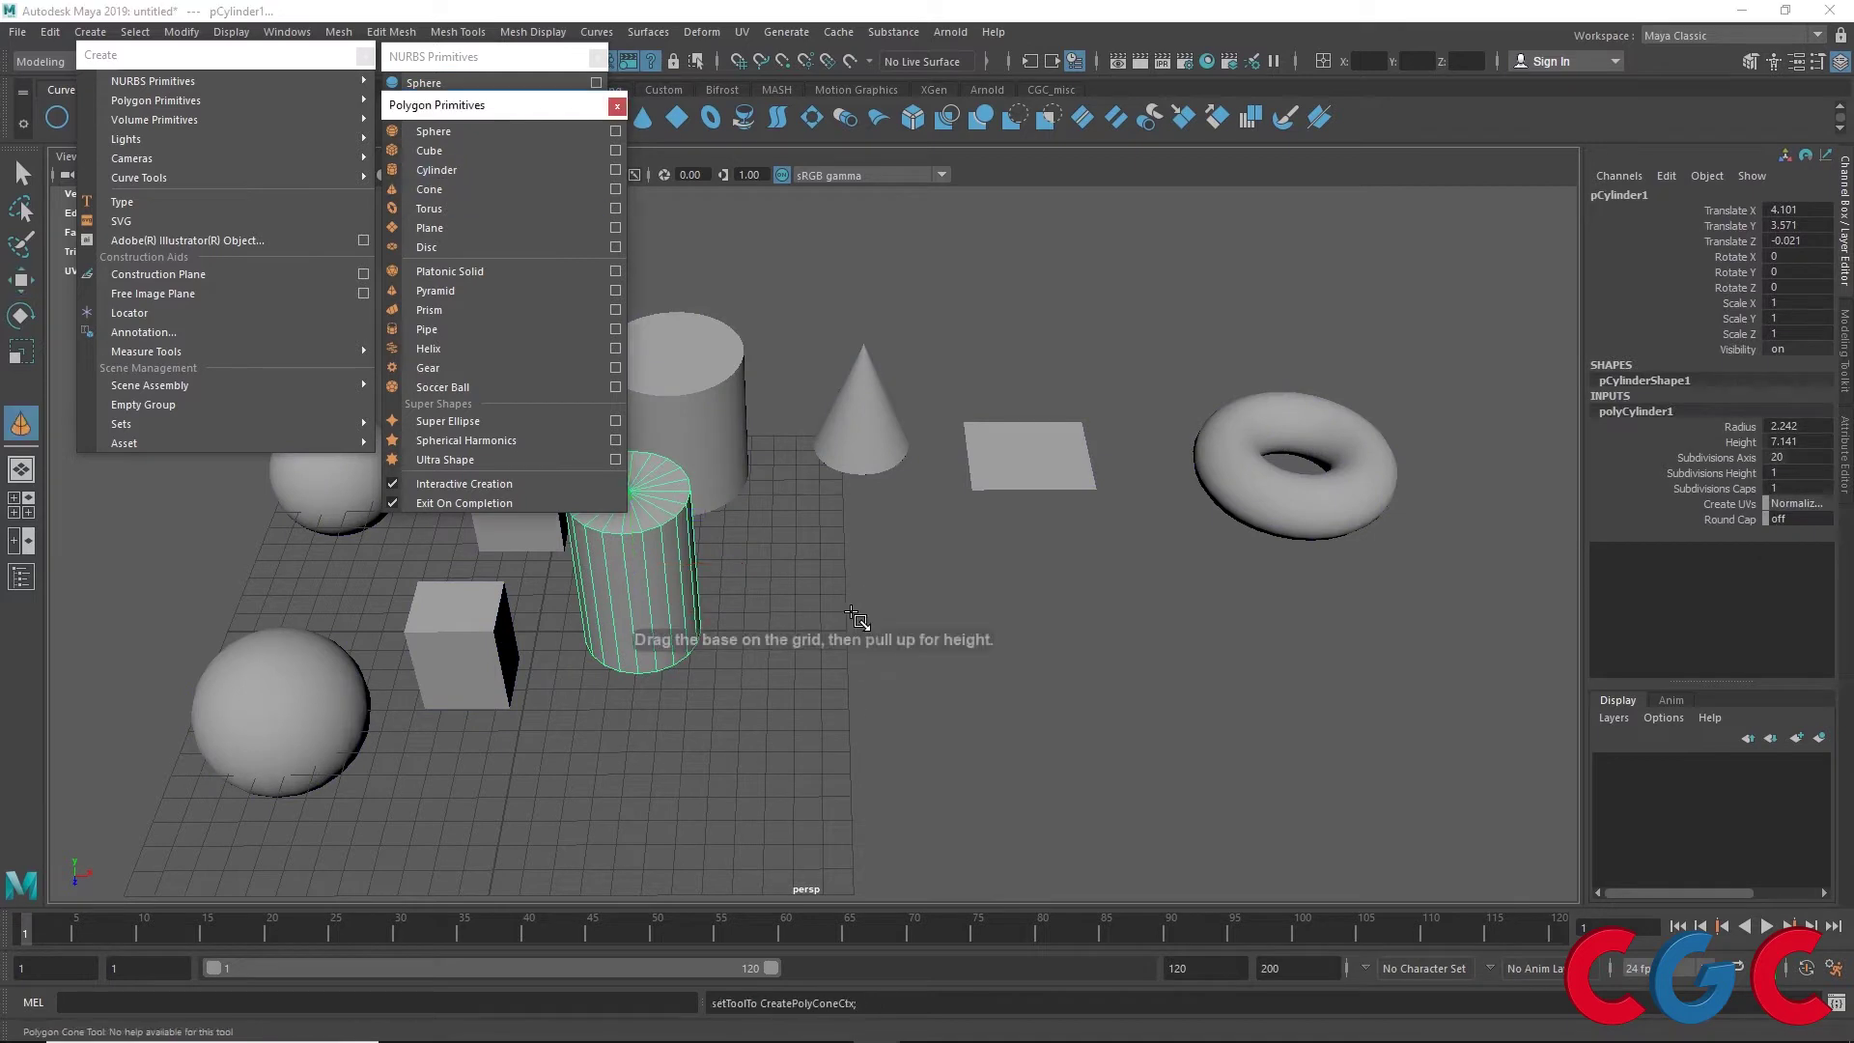
{"action": "mouse_move", "coordinate": [849, 637]}
{"action": "left_mouse_down"}
{"action": "mouse_move", "coordinate": [883, 640]}
{"action": "mouse_move", "coordinate": [878, 502]}
{"action": "left_mouse_up"}
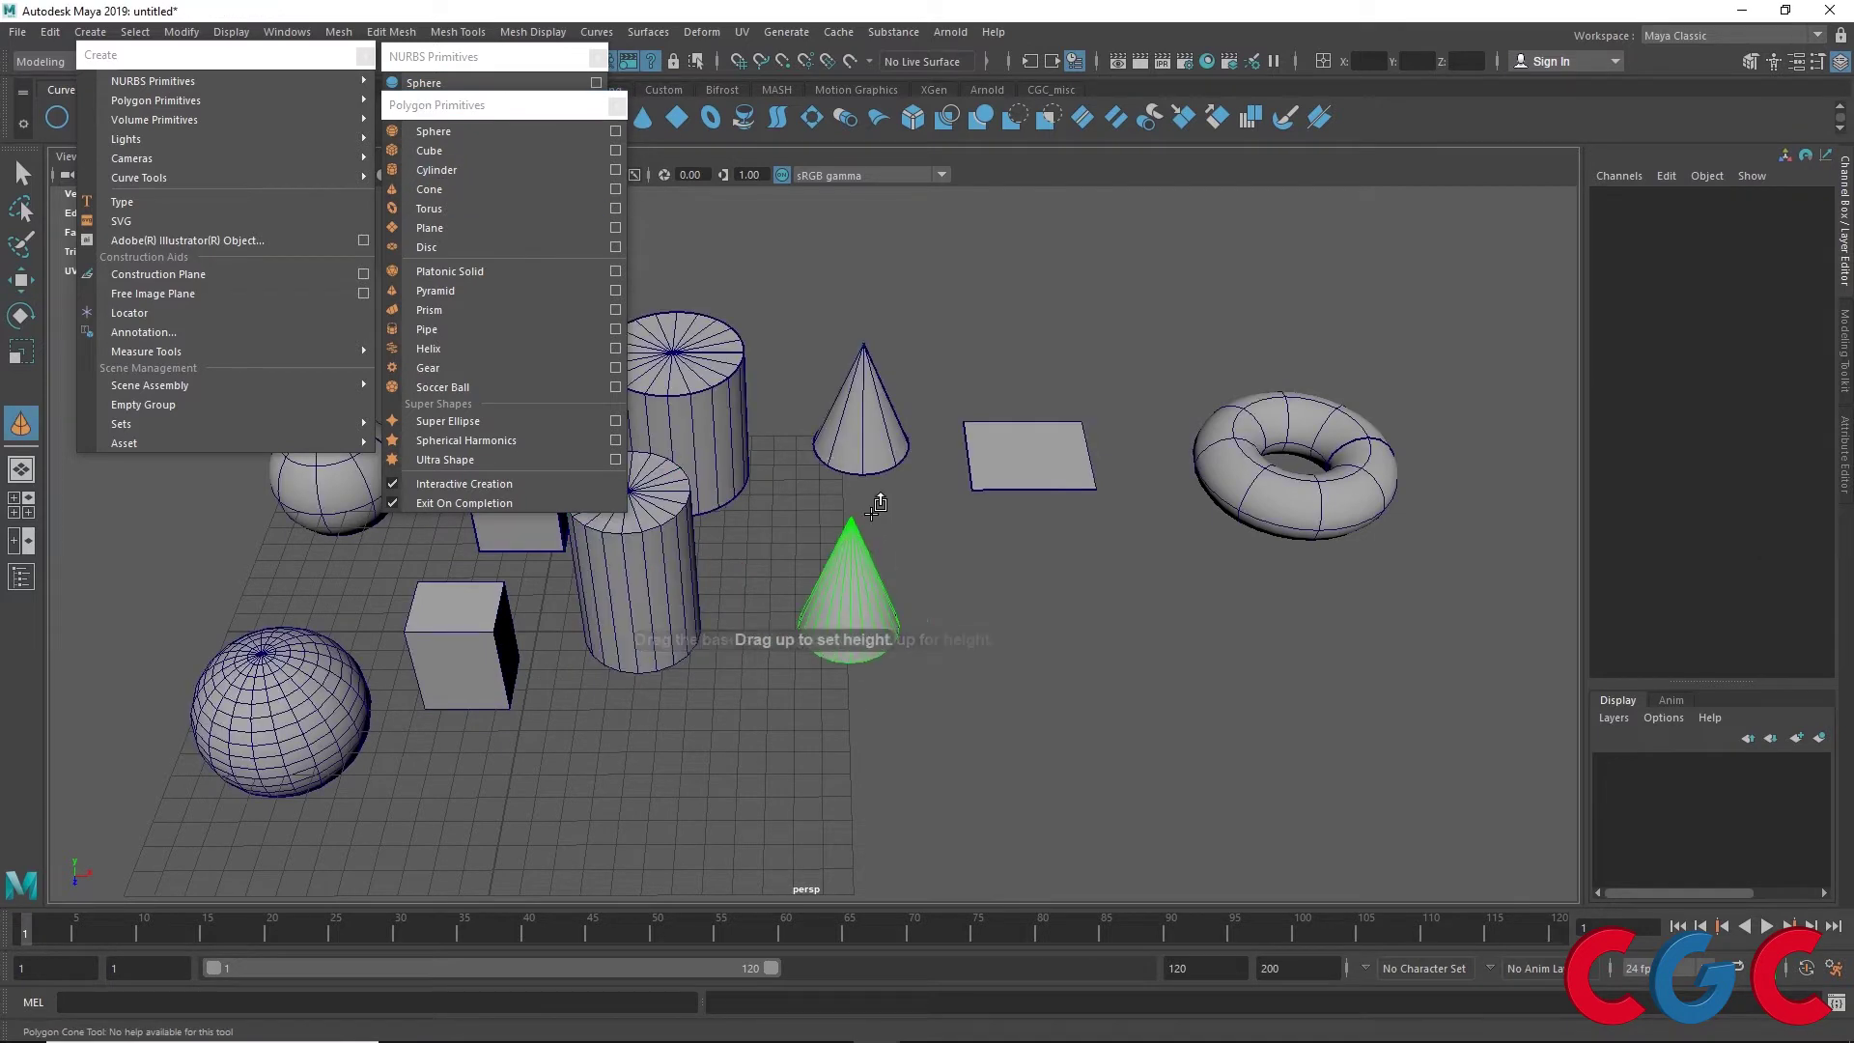
{"action": "left_click", "coordinate": [446, 206]}
{"action": "mouse_move", "coordinate": [1299, 627]}
{"action": "left_mouse_down"}
{"action": "mouse_move", "coordinate": [1425, 662]}
{"action": "mouse_move", "coordinate": [1415, 647]}
{"action": "left_mouse_up"}
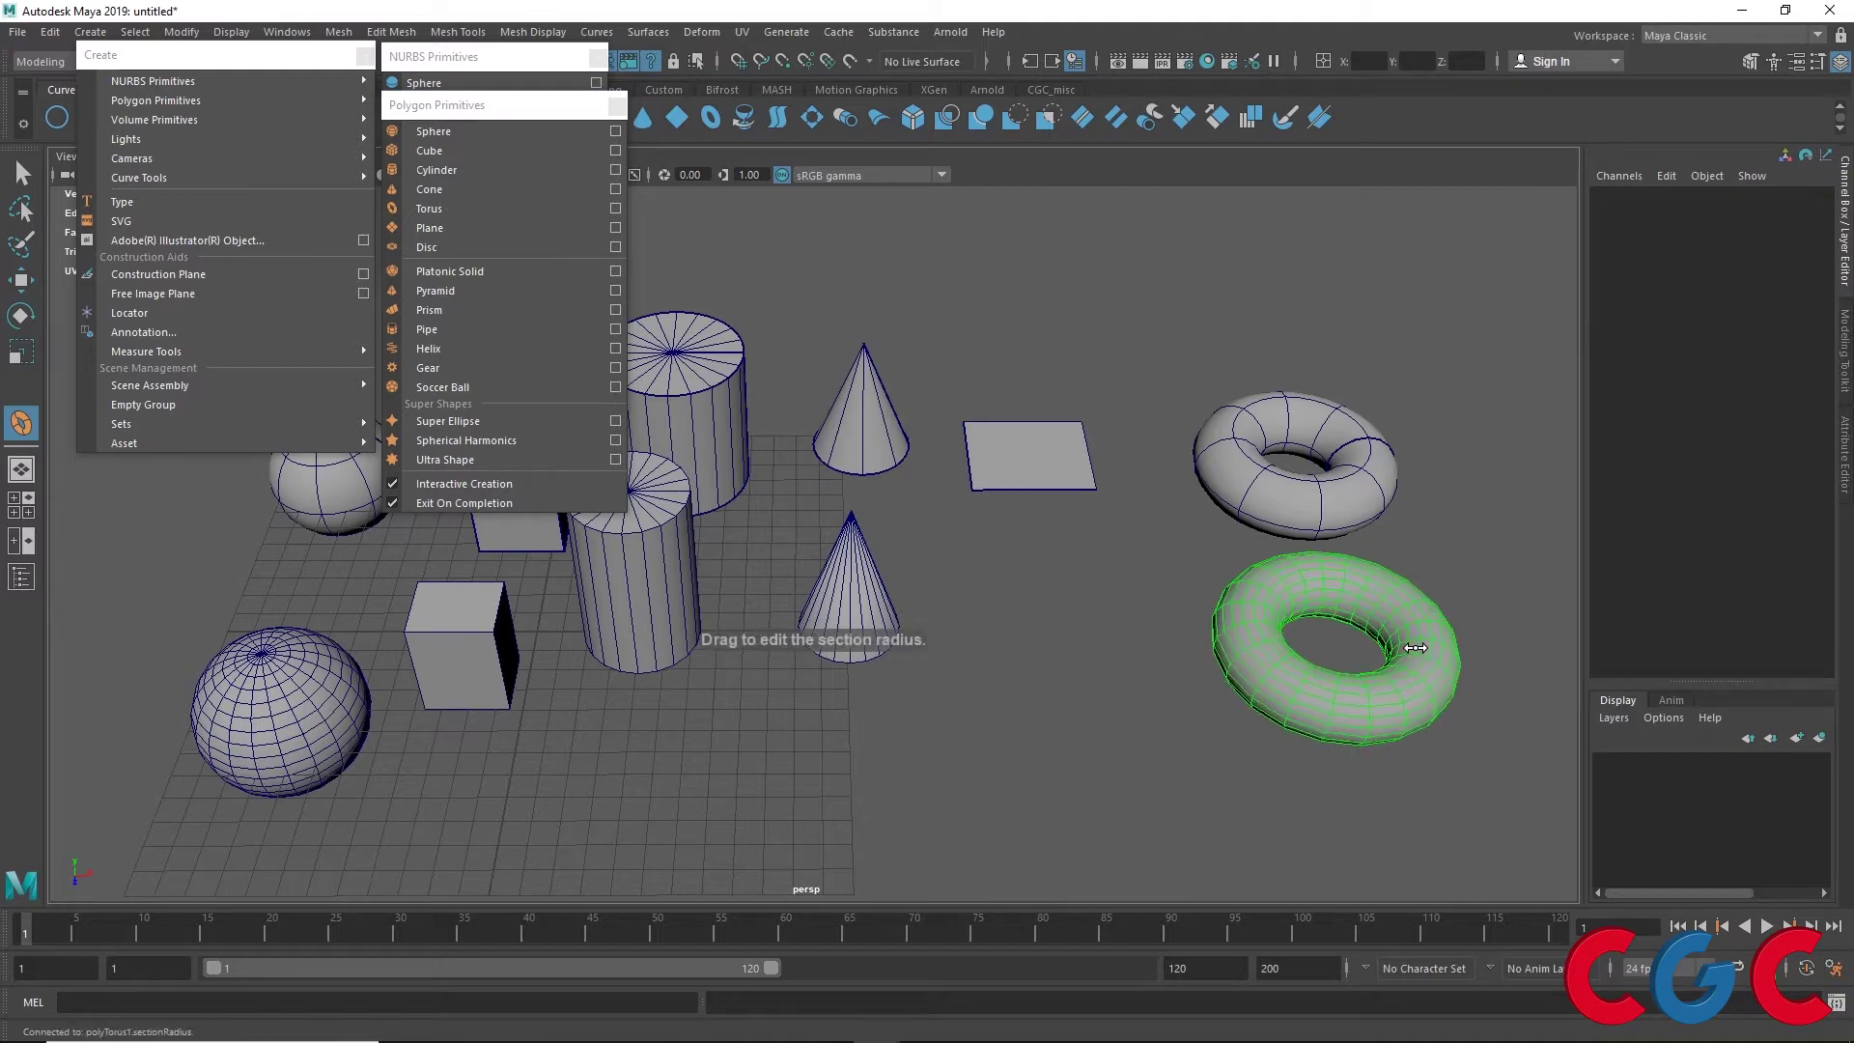
{"action": "left_click", "coordinate": [430, 228]}
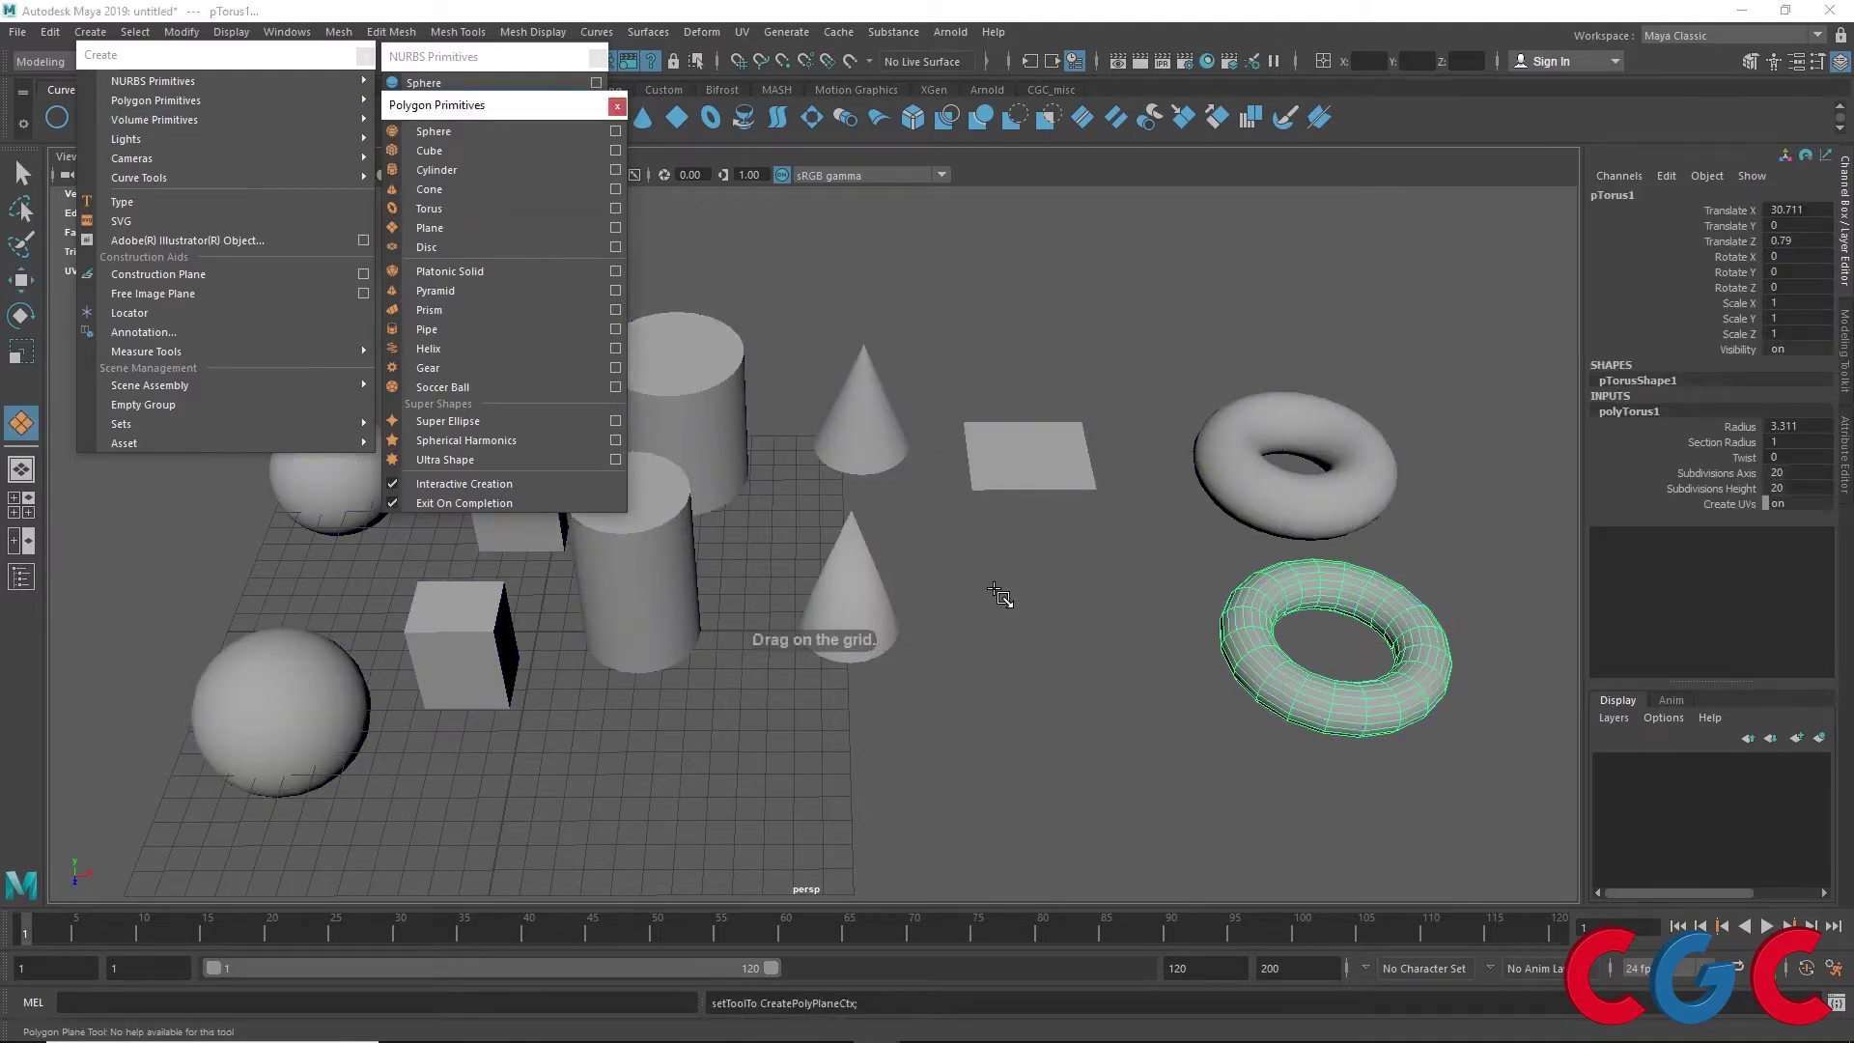
{"action": "left_click_drag", "start_coordinate": [982, 586], "coordinate": [1141, 690]}
{"action": "left_click_drag", "start_coordinate": [1162, 393], "coordinate": [857, 274], "text": "alt"}
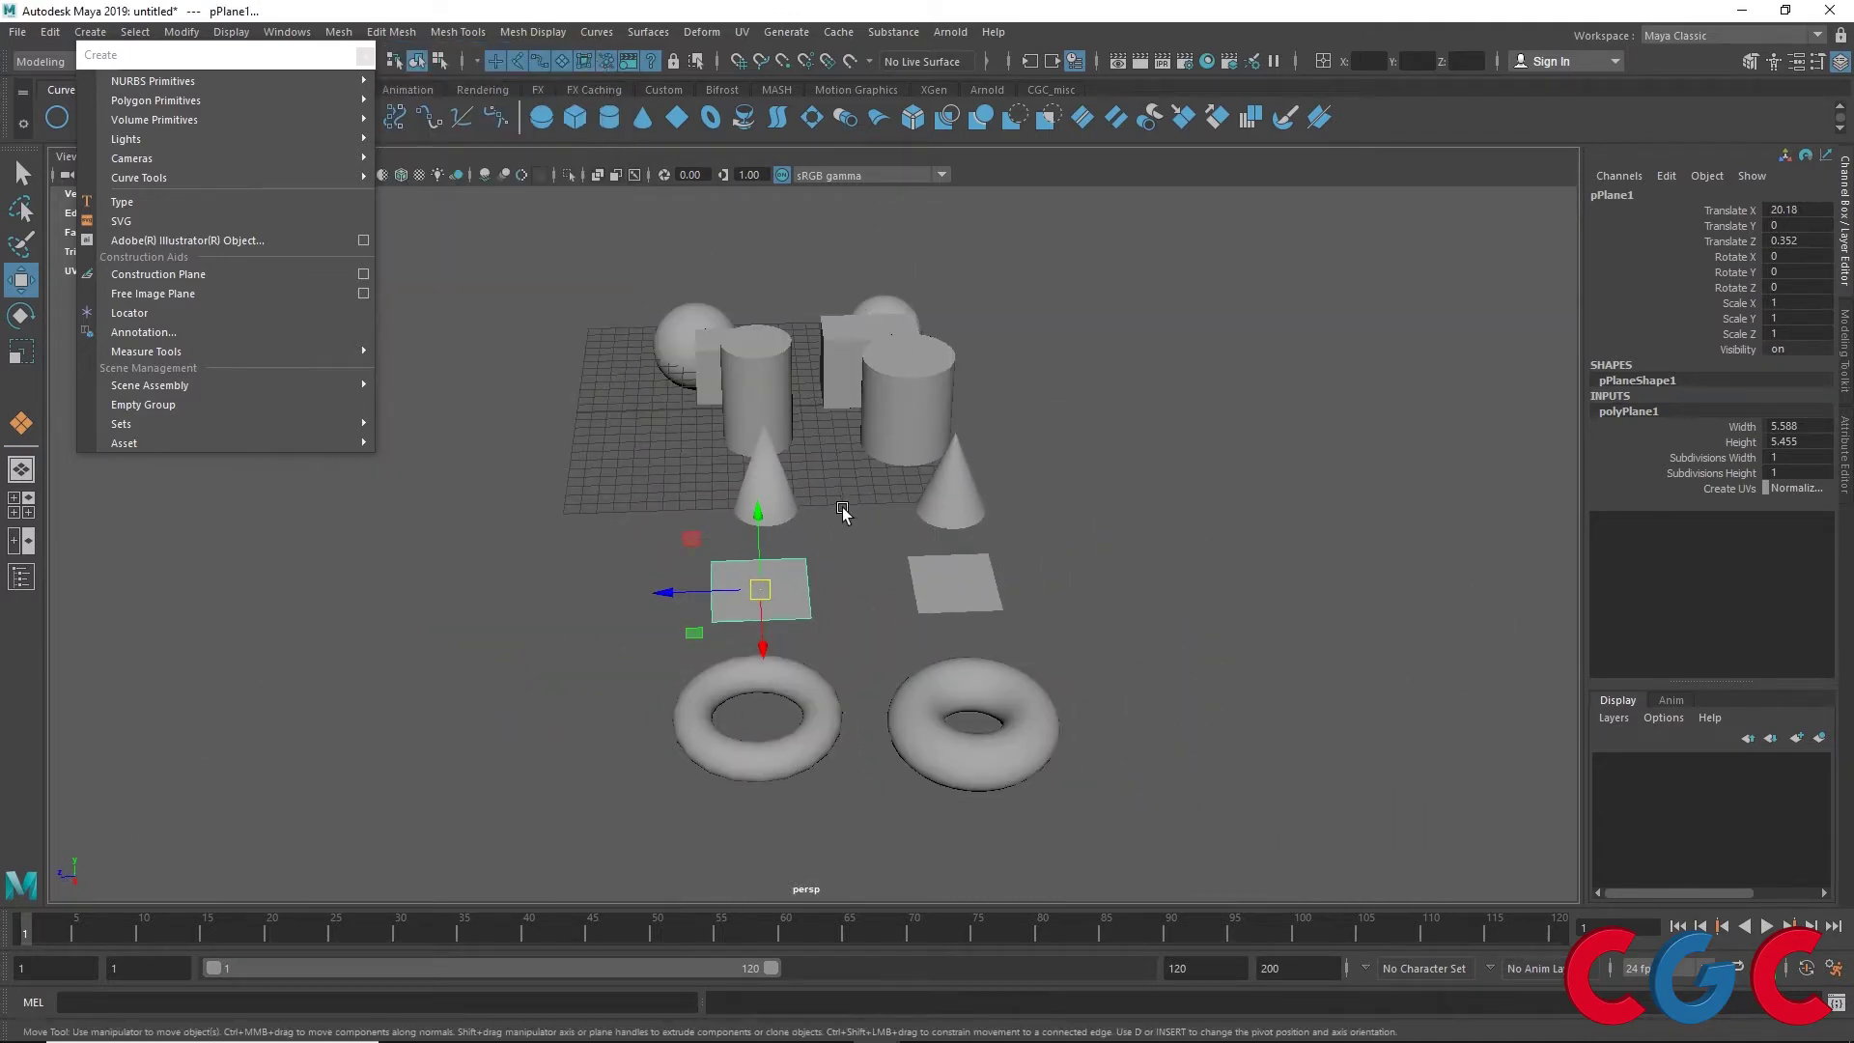
Orbit the view, clear the selection and move the floating creation panel aside
{"action": "mouse_move", "coordinate": [842, 507]}
{"action": "left_mouse_down", "text": "alt"}
{"action": "mouse_move", "coordinate": [828, 481]}
{"action": "mouse_move", "coordinate": [1055, 373]}
{"action": "left_mouse_up", "text": "alt"}
{"action": "left_click", "coordinate": [1055, 373]}
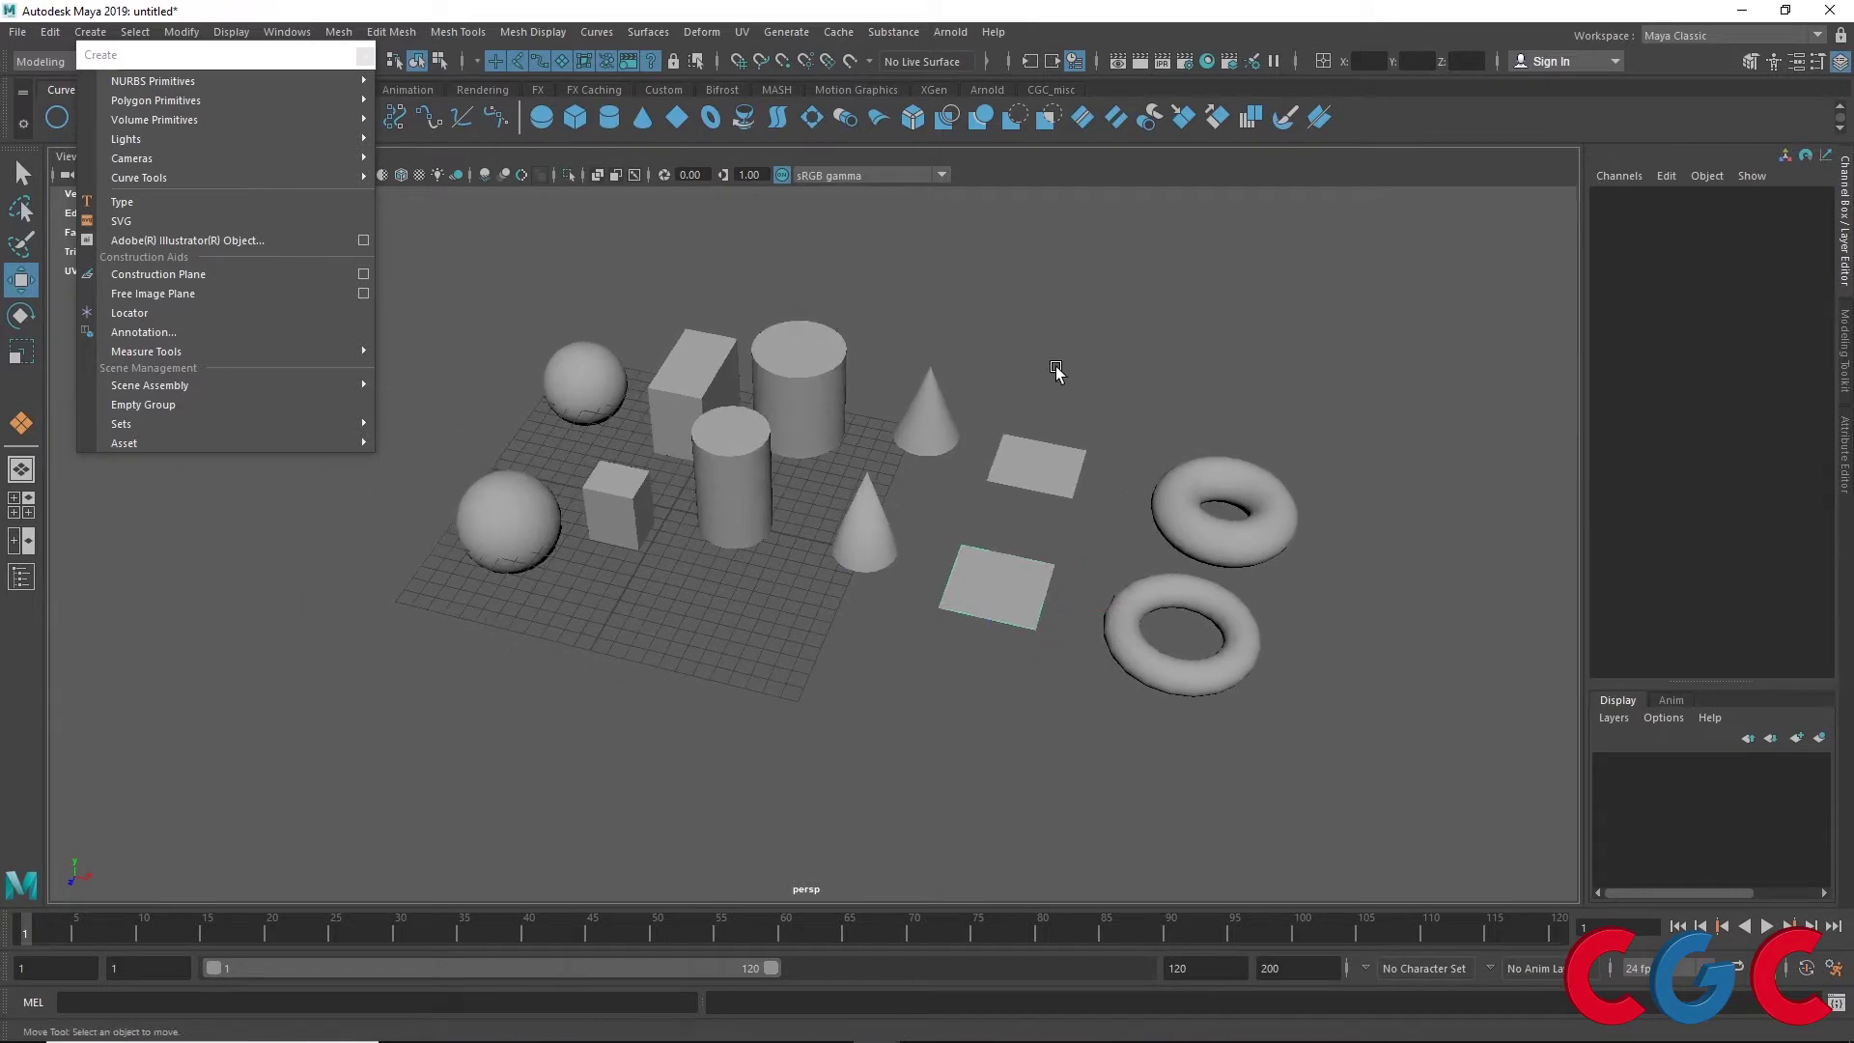
{"action": "mouse_move", "coordinate": [934, 556]}
{"action": "left_mouse_down", "text": "alt"}
{"action": "mouse_move", "coordinate": [1094, 538]}
{"action": "mouse_move", "coordinate": [1075, 513]}
{"action": "mouse_move", "coordinate": [670, 511]}
{"action": "mouse_move", "coordinate": [902, 551]}
{"action": "mouse_move", "coordinate": [1034, 509]}
{"action": "left_mouse_up", "text": "alt"}
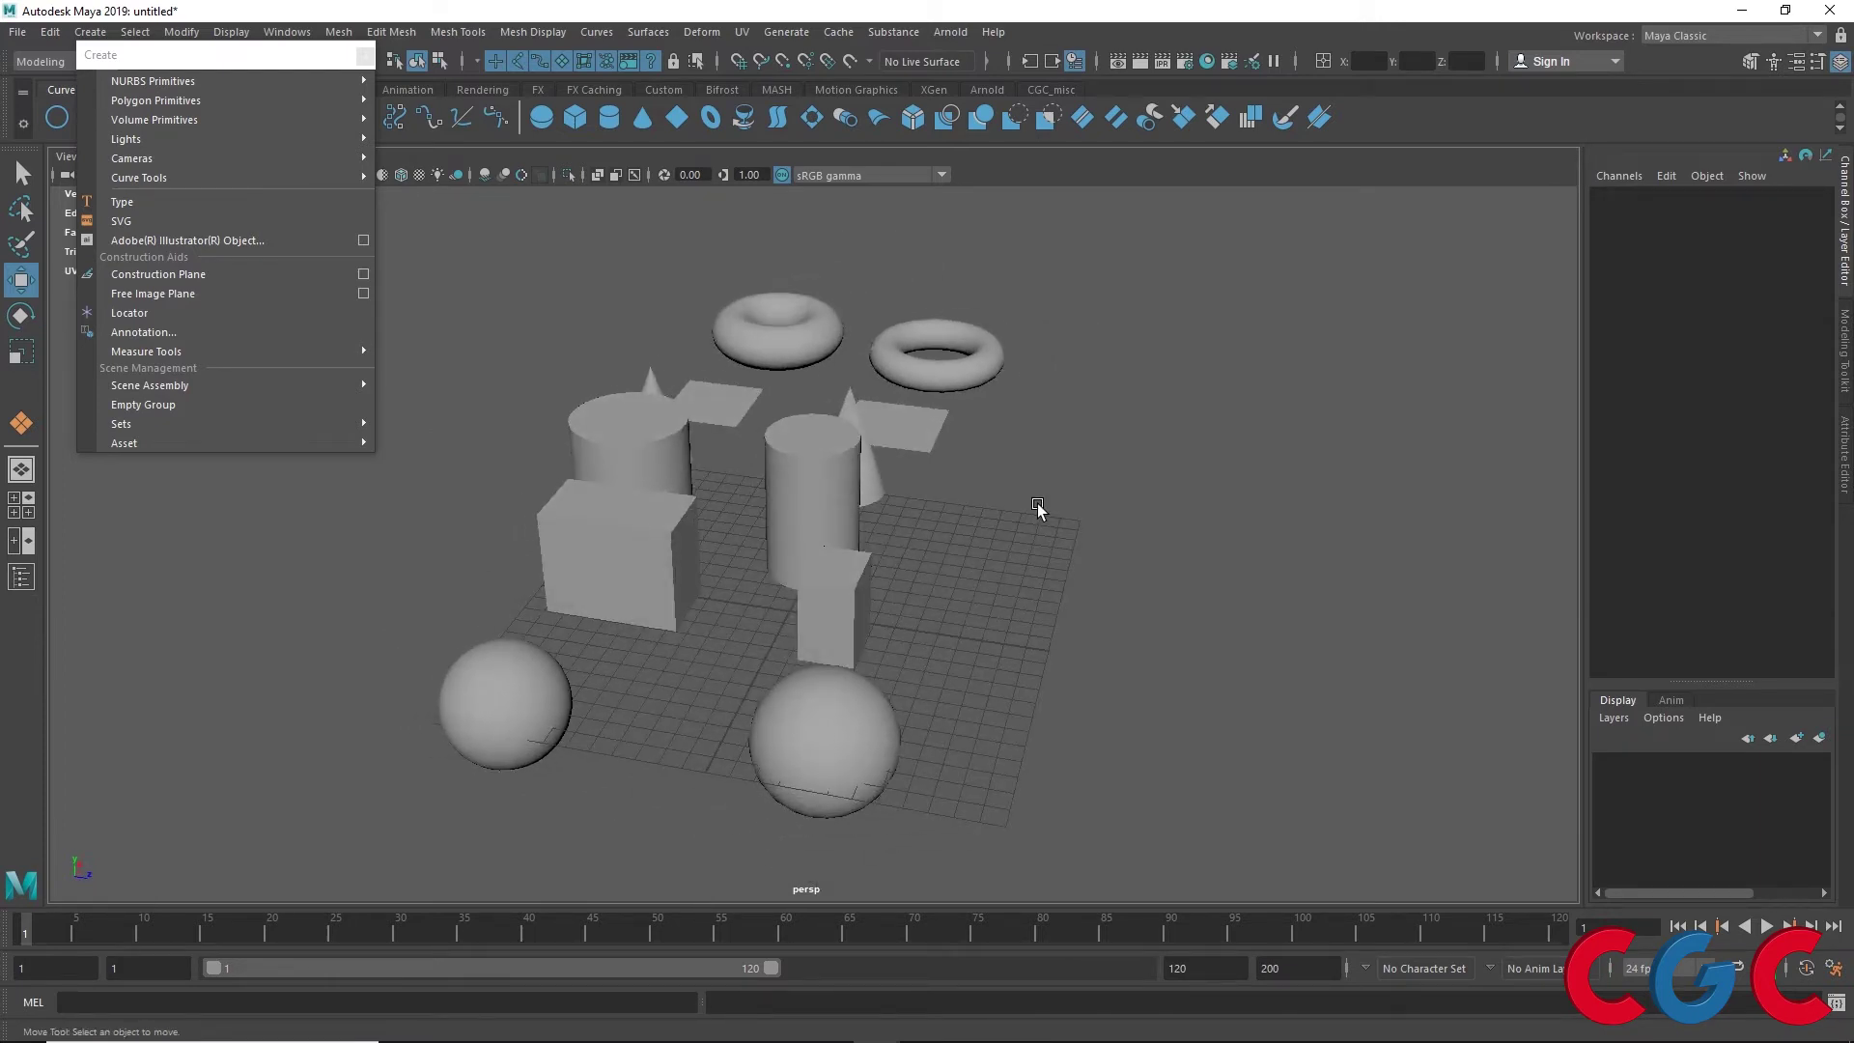
{"action": "left_click_drag", "start_coordinate": [289, 55], "coordinate": [207, 364]}
Turn on Wireframe on Shaded and orbit to inspect the tori, spheres and boxes
{"action": "left_click", "coordinate": [400, 177]}
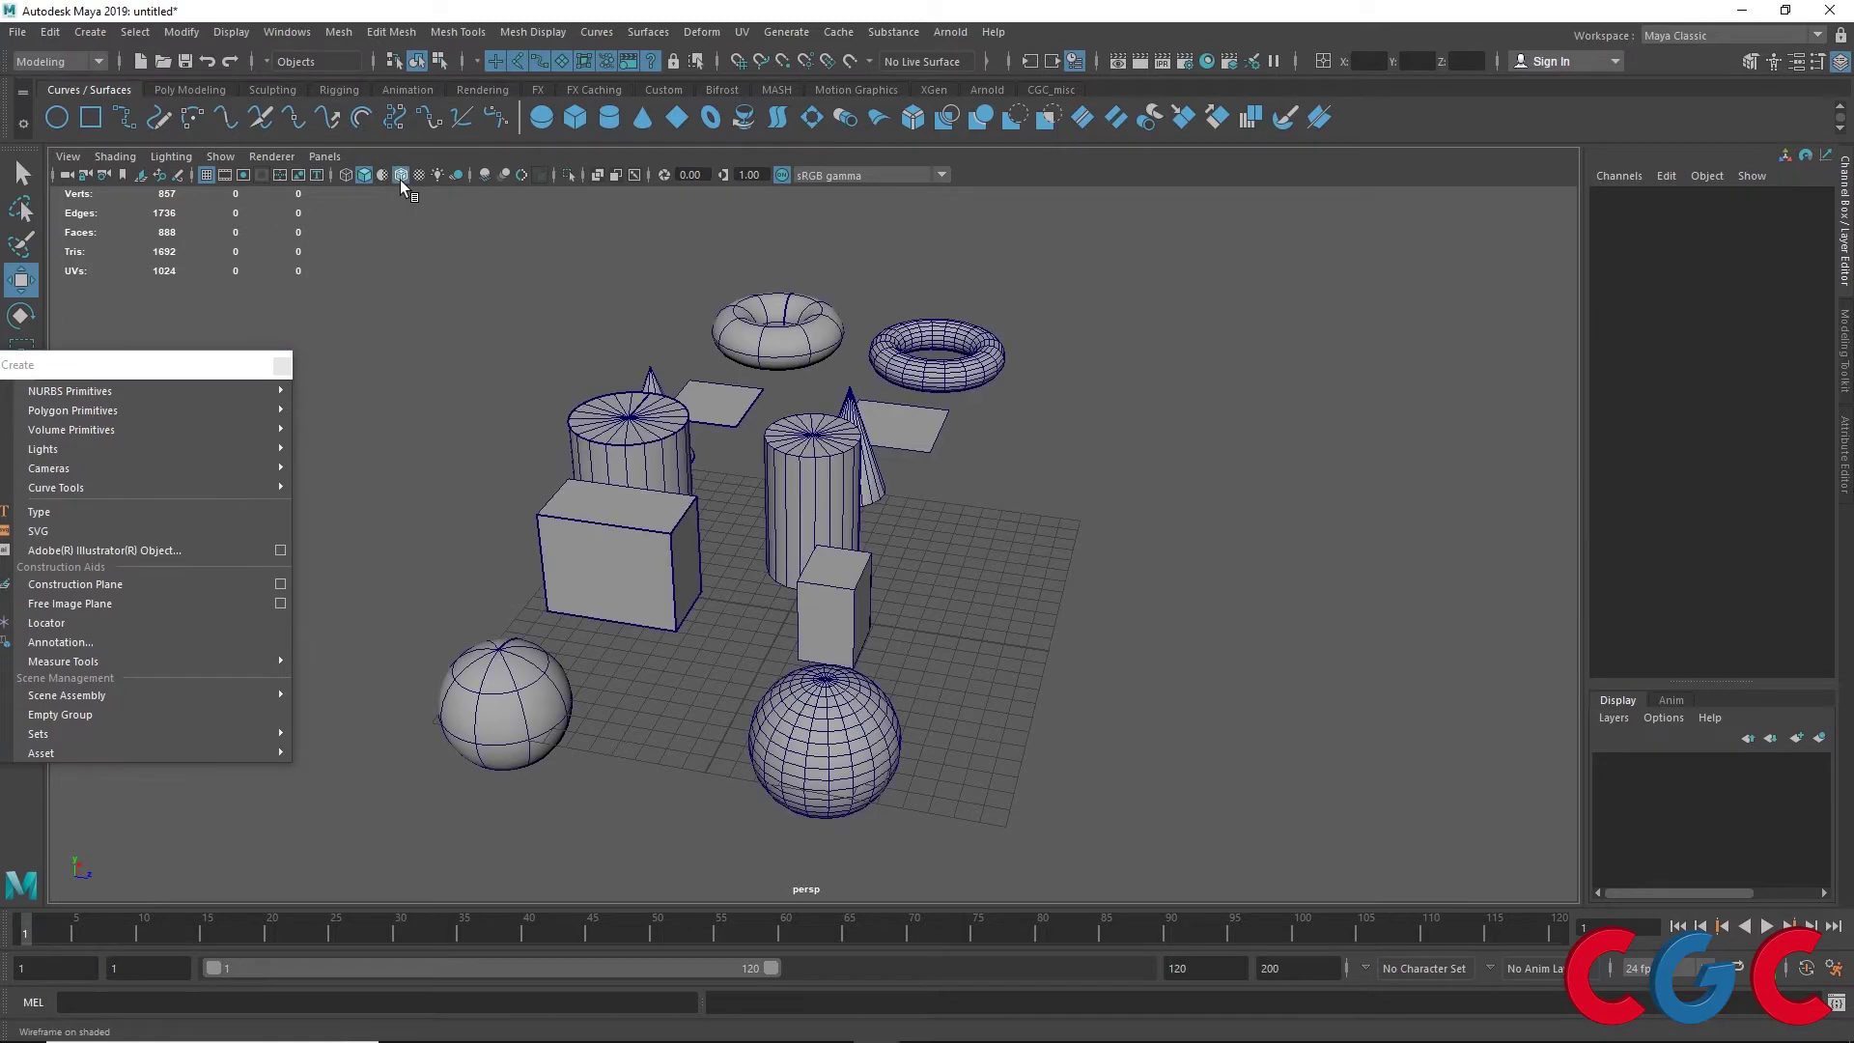
{"action": "mouse_move", "coordinate": [1012, 657]}
{"action": "left_mouse_down", "text": "alt"}
{"action": "mouse_move", "coordinate": [744, 666]}
{"action": "mouse_move", "coordinate": [586, 647]}
{"action": "left_mouse_up", "text": "alt"}
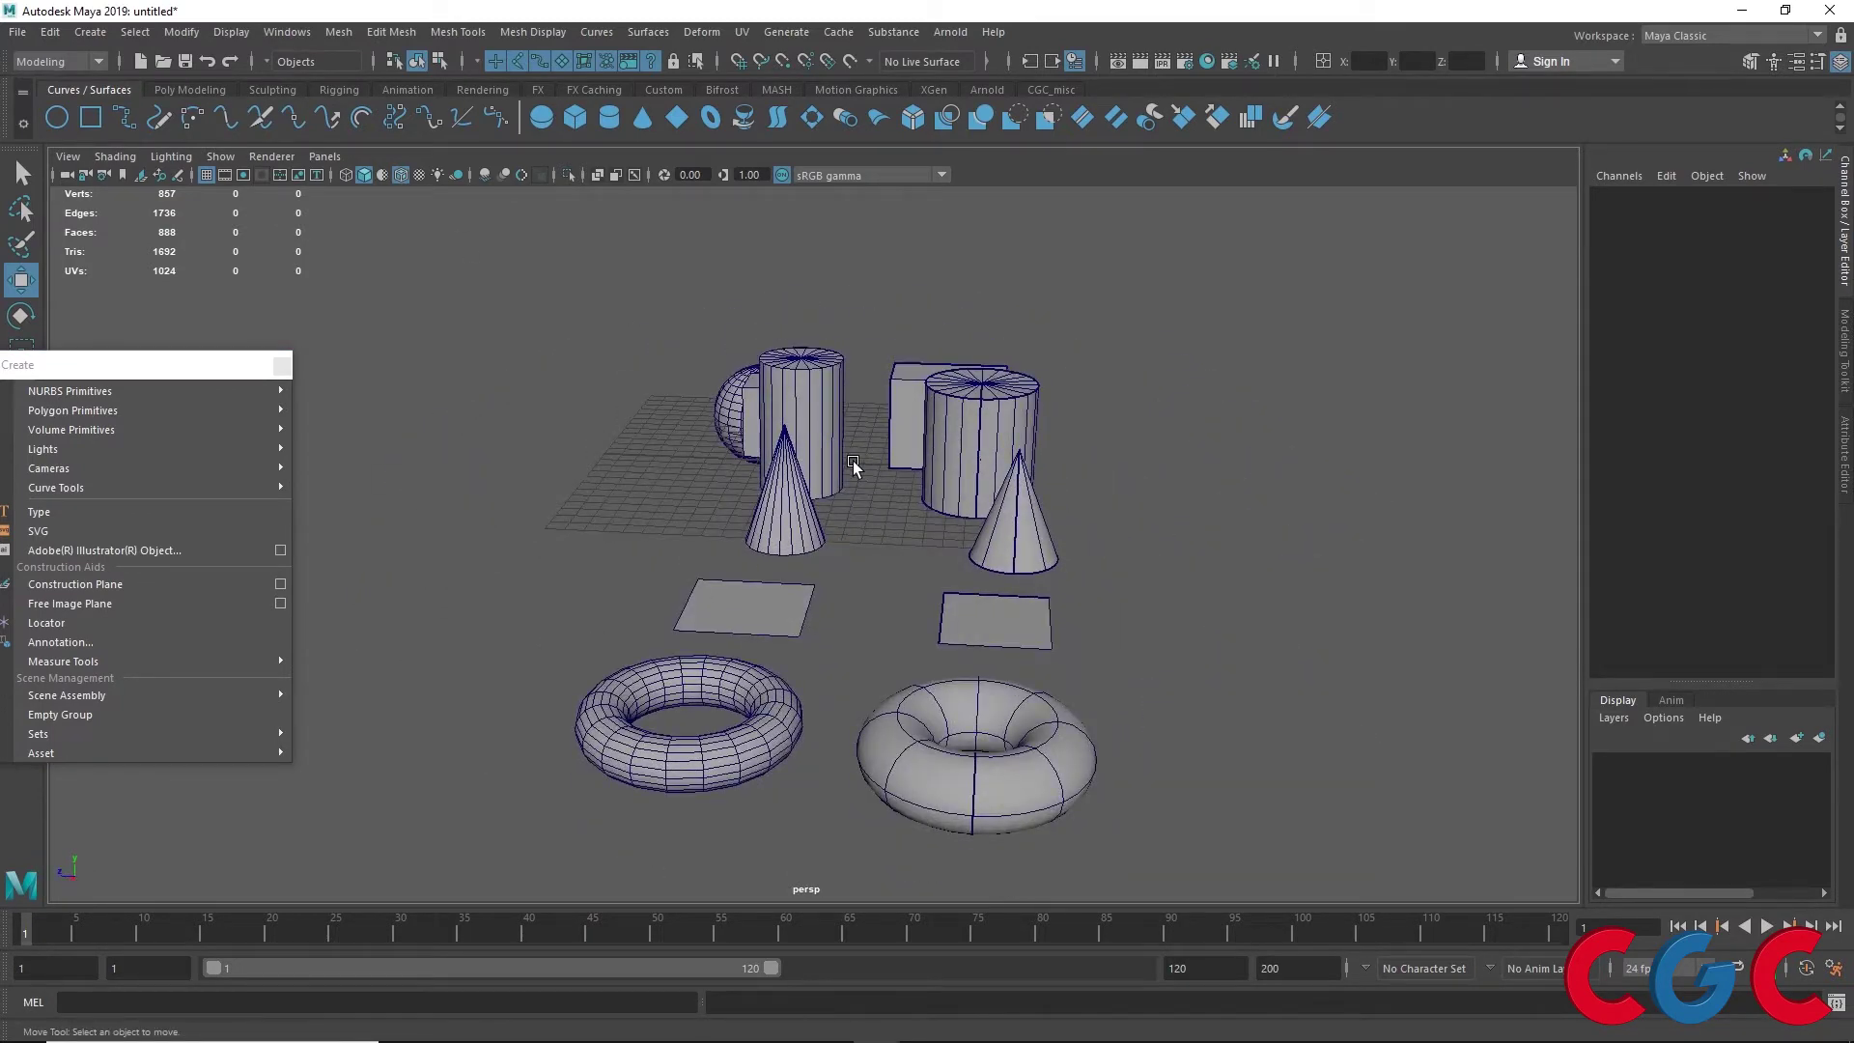
{"action": "scroll", "coordinate": [848, 467], "scroll_direction": "up", "scroll_amount": 3}
{"action": "left_click_drag", "start_coordinate": [849, 467], "coordinate": [696, 496], "text": "alt"}
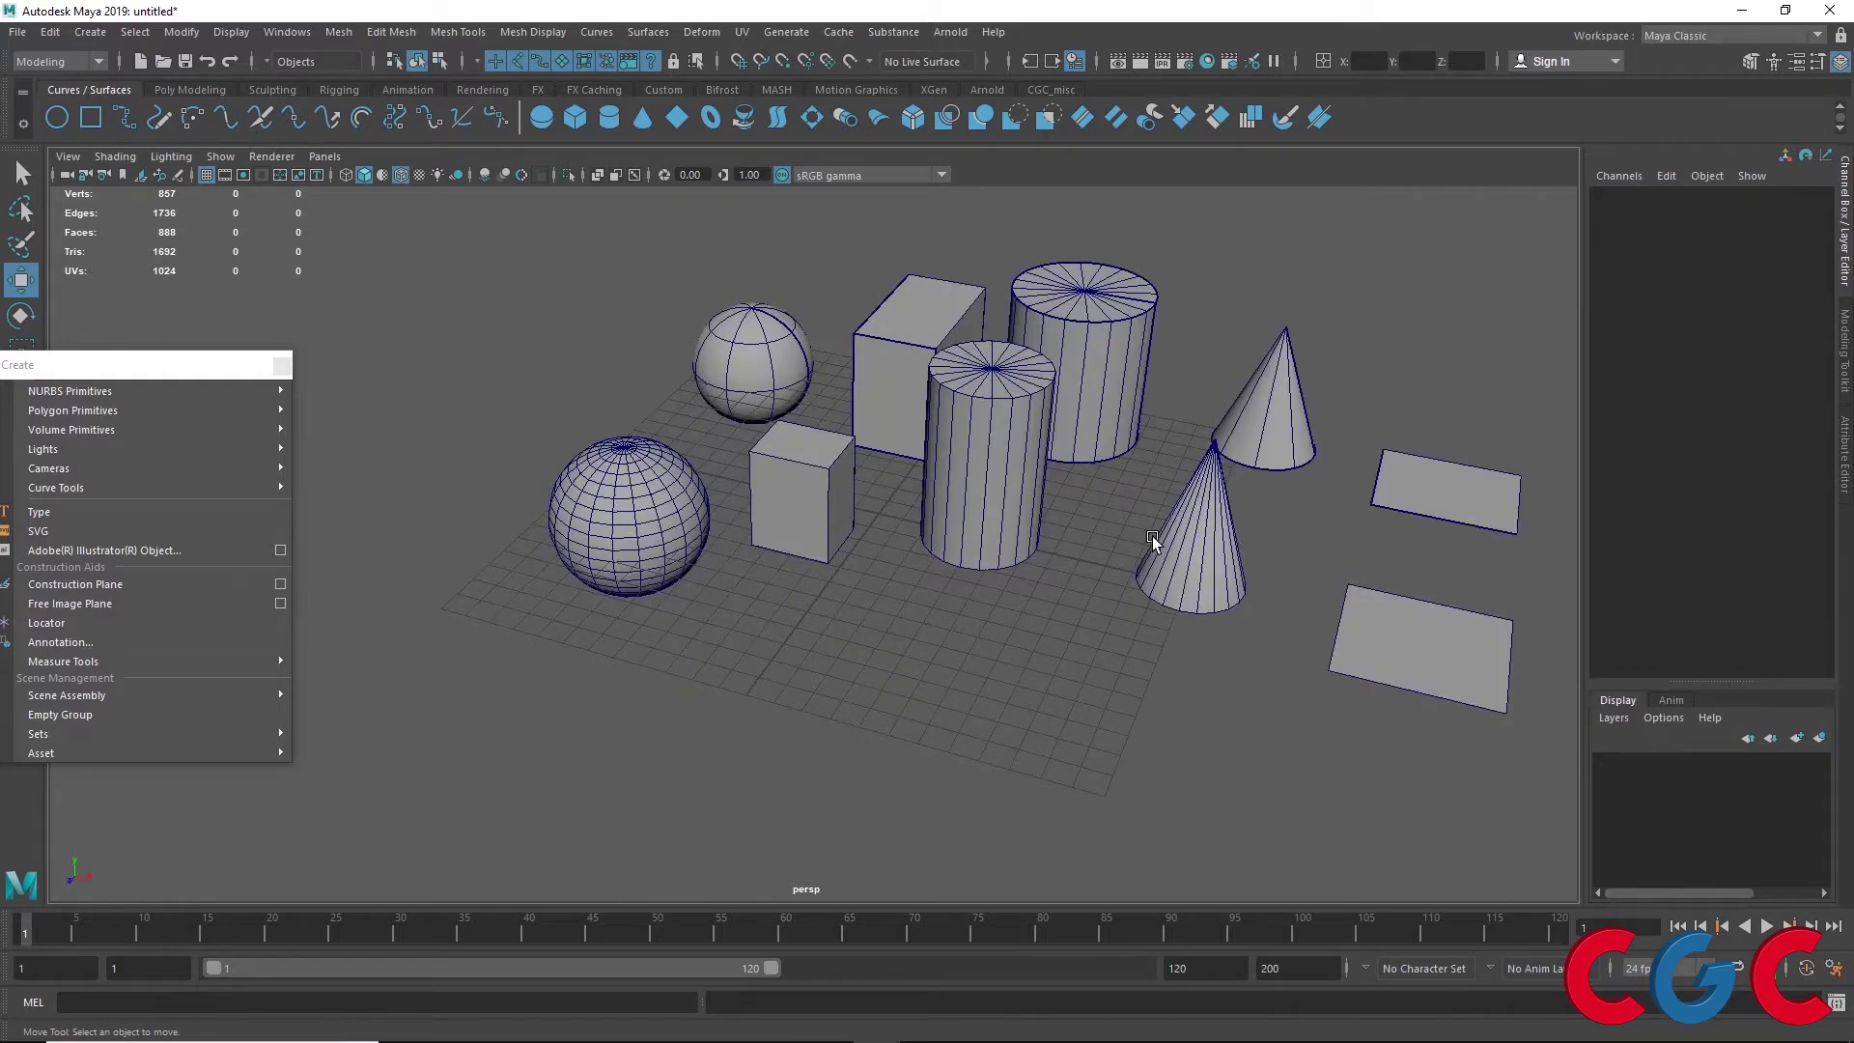
{"action": "mouse_move", "coordinate": [1150, 536]}
{"action": "left_mouse_down", "text": "alt"}
{"action": "mouse_move", "coordinate": [1023, 646]}
{"action": "mouse_move", "coordinate": [1083, 686]}
{"action": "mouse_move", "coordinate": [983, 734]}
{"action": "left_mouse_up", "text": "alt"}
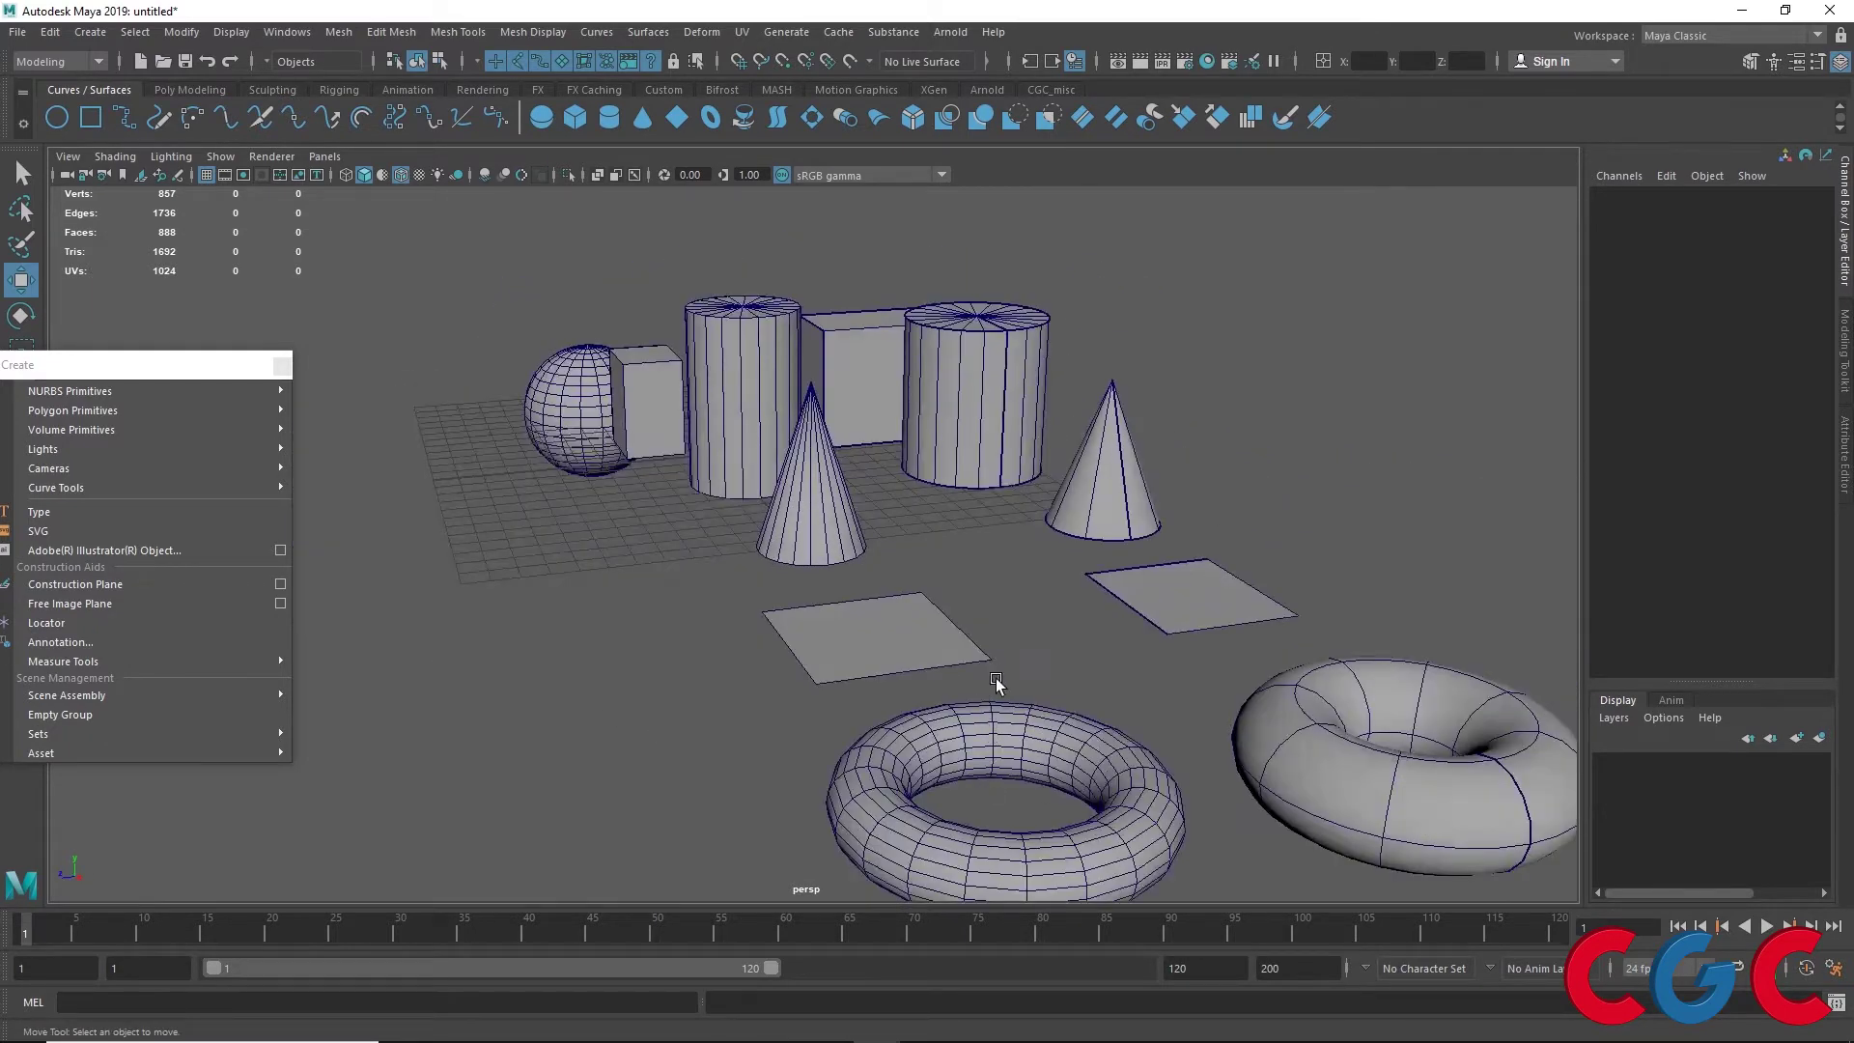
{"action": "middle_click_drag", "start_coordinate": [1006, 699], "coordinate": [881, 563], "text": "alt"}
Zoom and tilt the view onto the grid floor, then close the floating creation panel
{"action": "scroll", "coordinate": [882, 563], "scroll_direction": "up", "scroll_amount": 3}
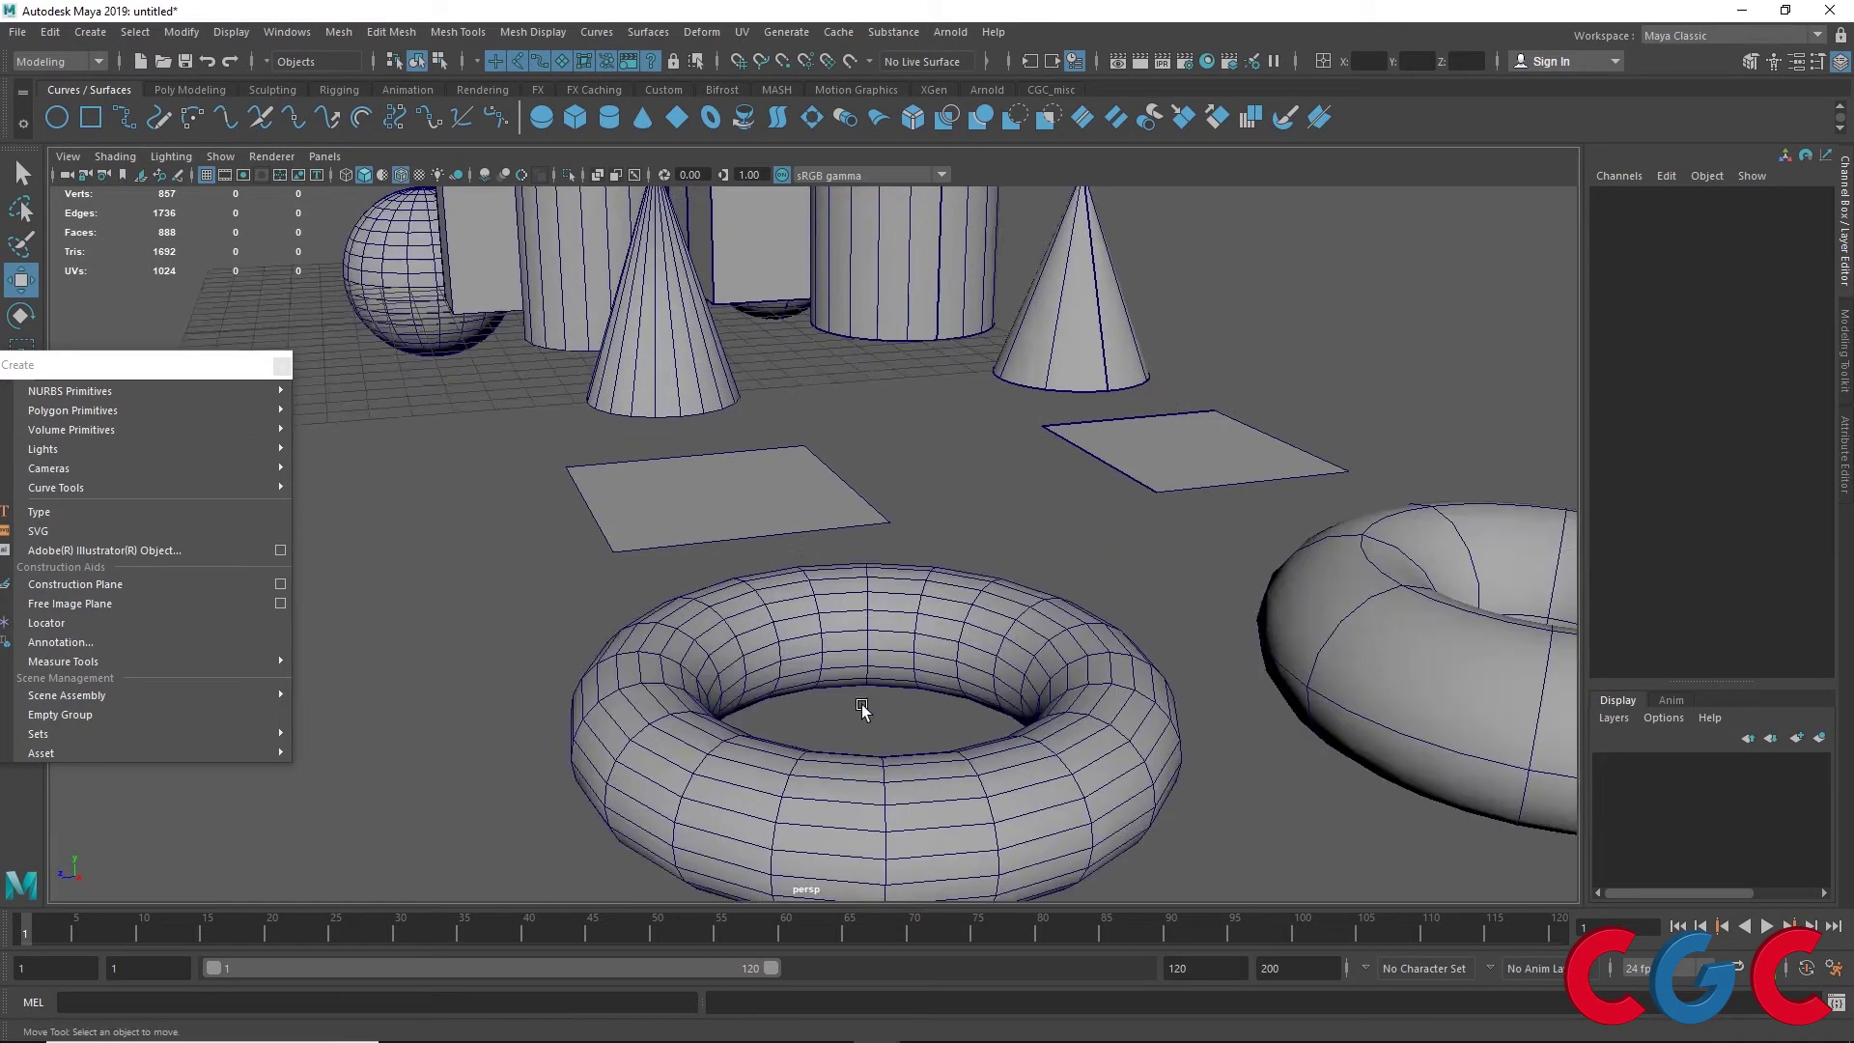
{"action": "scroll", "coordinate": [860, 590], "scroll_direction": "down", "scroll_amount": 4}
{"action": "mouse_move", "coordinate": [580, 490]}
{"action": "left_mouse_down", "text": "alt"}
{"action": "mouse_move", "coordinate": [728, 525]}
{"action": "mouse_move", "coordinate": [947, 497]}
{"action": "mouse_move", "coordinate": [1021, 426]}
{"action": "left_mouse_up", "text": "alt"}
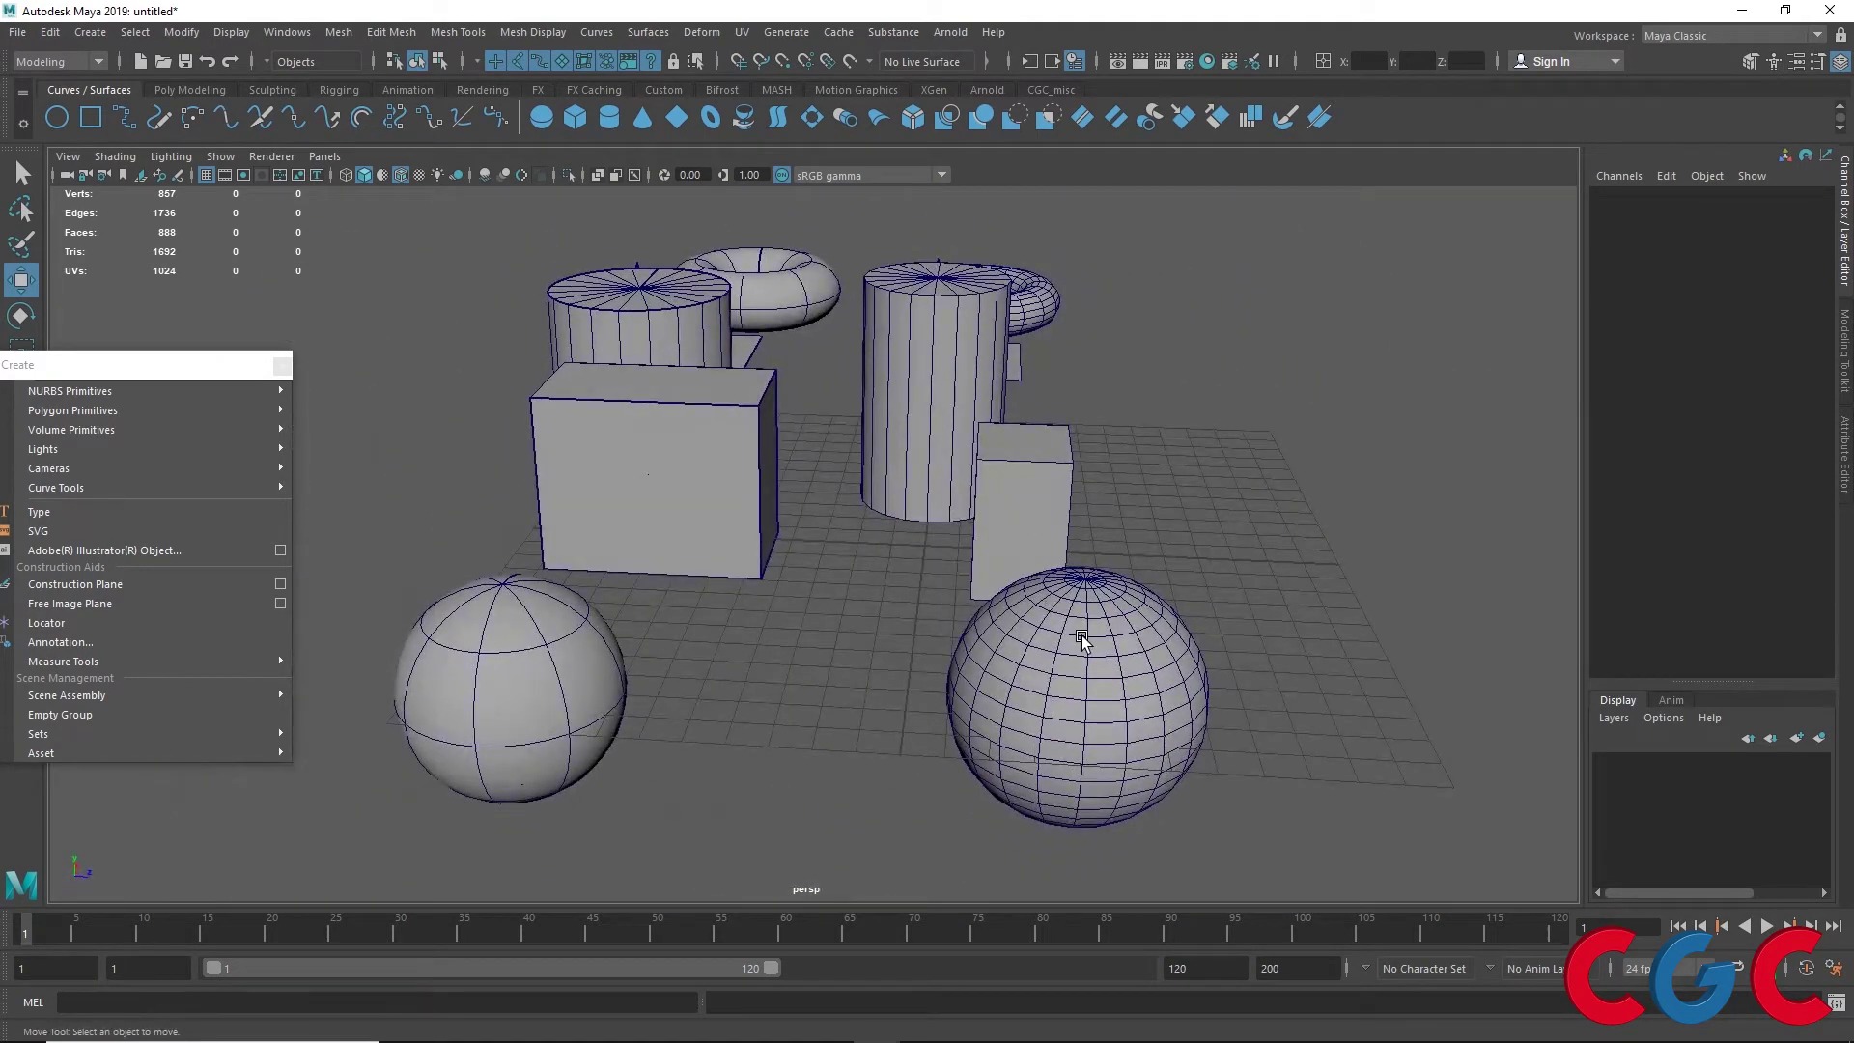
{"action": "scroll", "coordinate": [1084, 641], "scroll_direction": "up", "scroll_amount": 3}
{"action": "mouse_move", "coordinate": [1105, 641]}
{"action": "left_mouse_down", "text": "alt"}
{"action": "mouse_move", "coordinate": [840, 413]}
{"action": "mouse_move", "coordinate": [704, 628]}
{"action": "mouse_move", "coordinate": [557, 446]}
{"action": "mouse_move", "coordinate": [676, 541]}
{"action": "left_mouse_up", "text": "alt"}
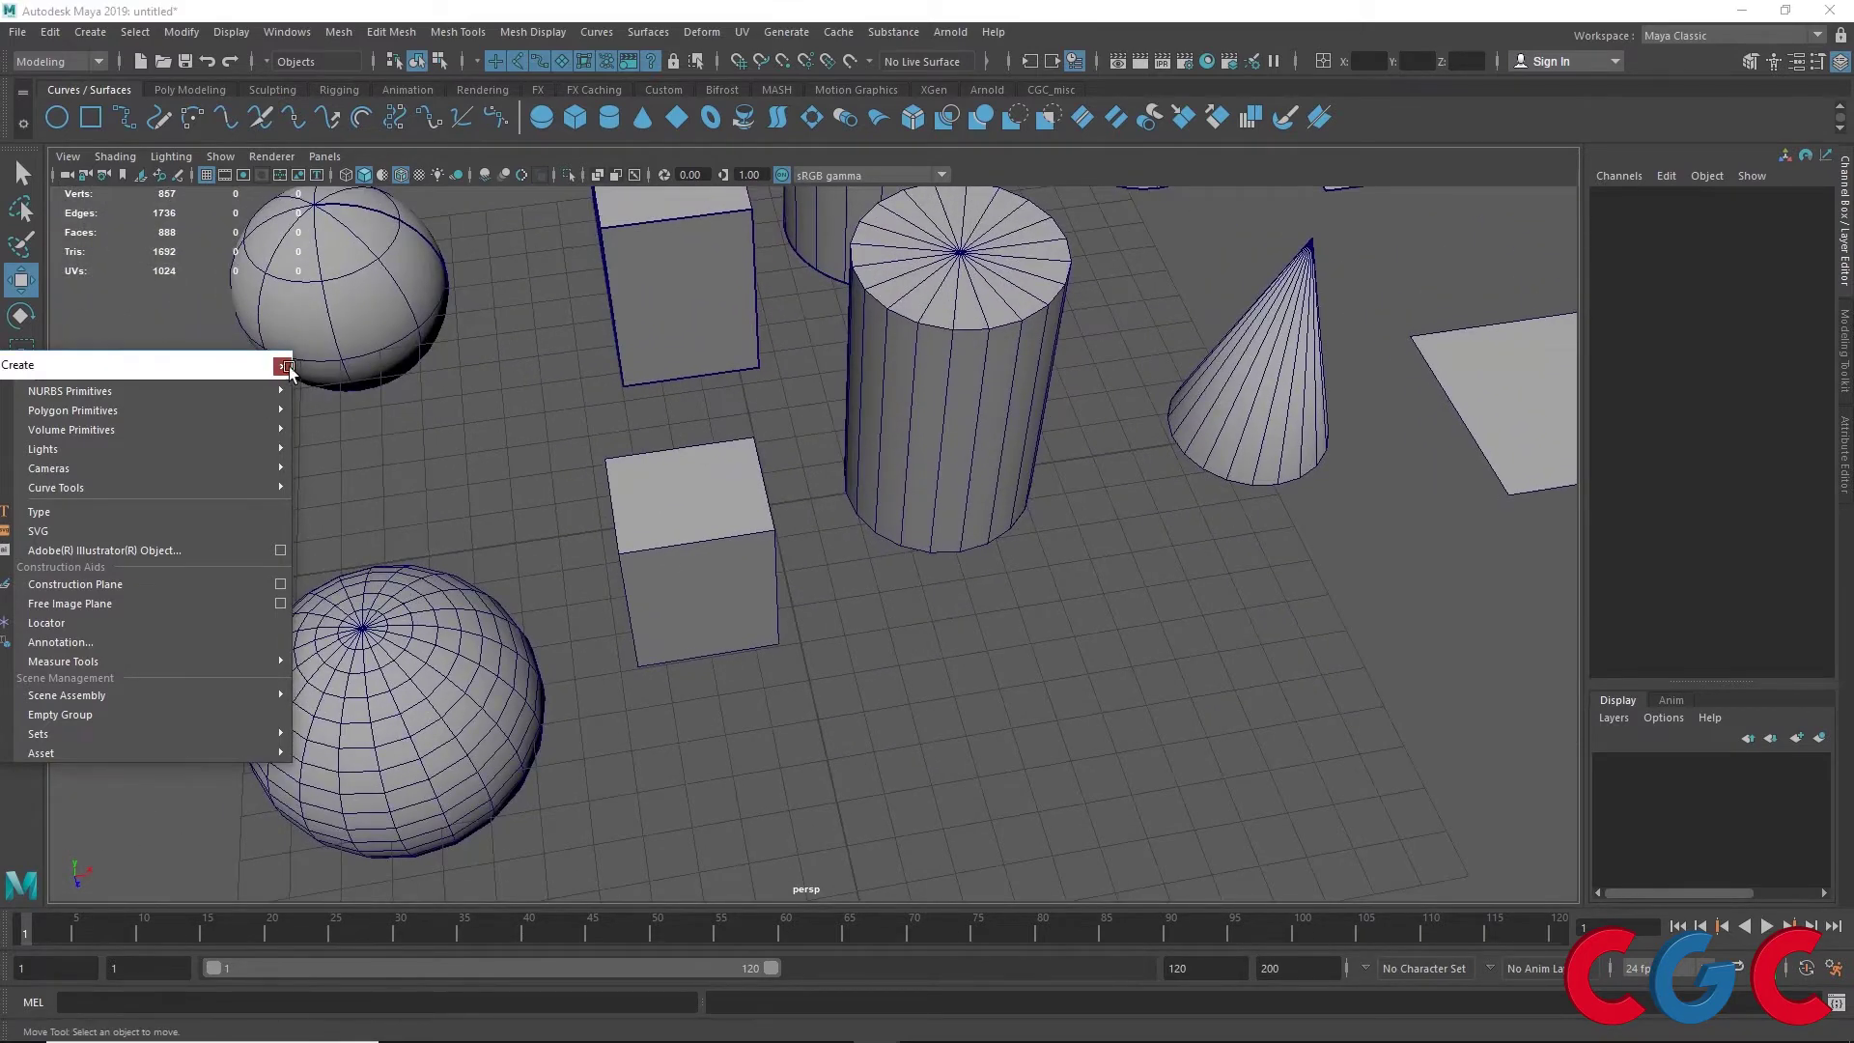
{"action": "left_click", "coordinate": [281, 365]}
{"action": "key", "text": "ctrl+space"}
{"action": "left_click_drag", "start_coordinate": [622, 693], "coordinate": [711, 364], "text": "alt"}
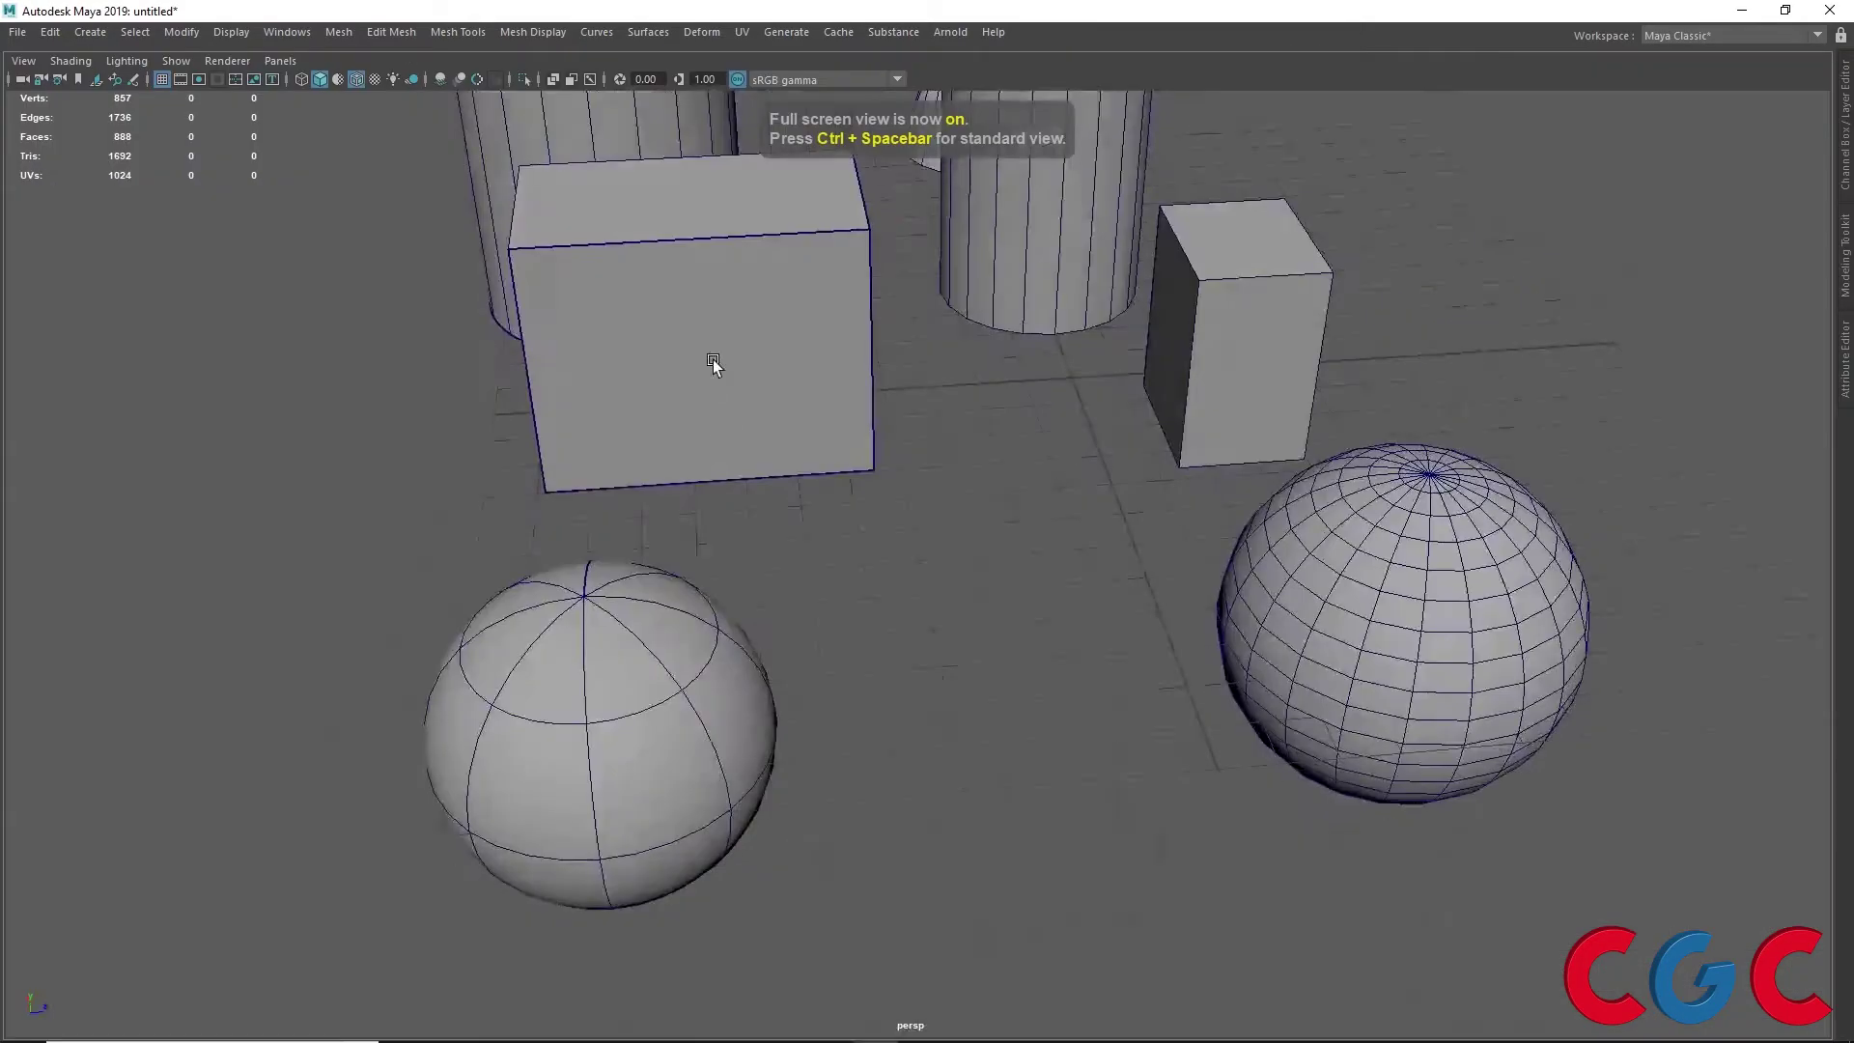
{"action": "mouse_move", "coordinate": [642, 570]}
{"action": "left_mouse_down", "text": "alt"}
{"action": "mouse_move", "coordinate": [633, 542]}
{"action": "mouse_move", "coordinate": [513, 604]}
{"action": "mouse_move", "coordinate": [508, 633]}
{"action": "left_mouse_up", "text": "alt"}
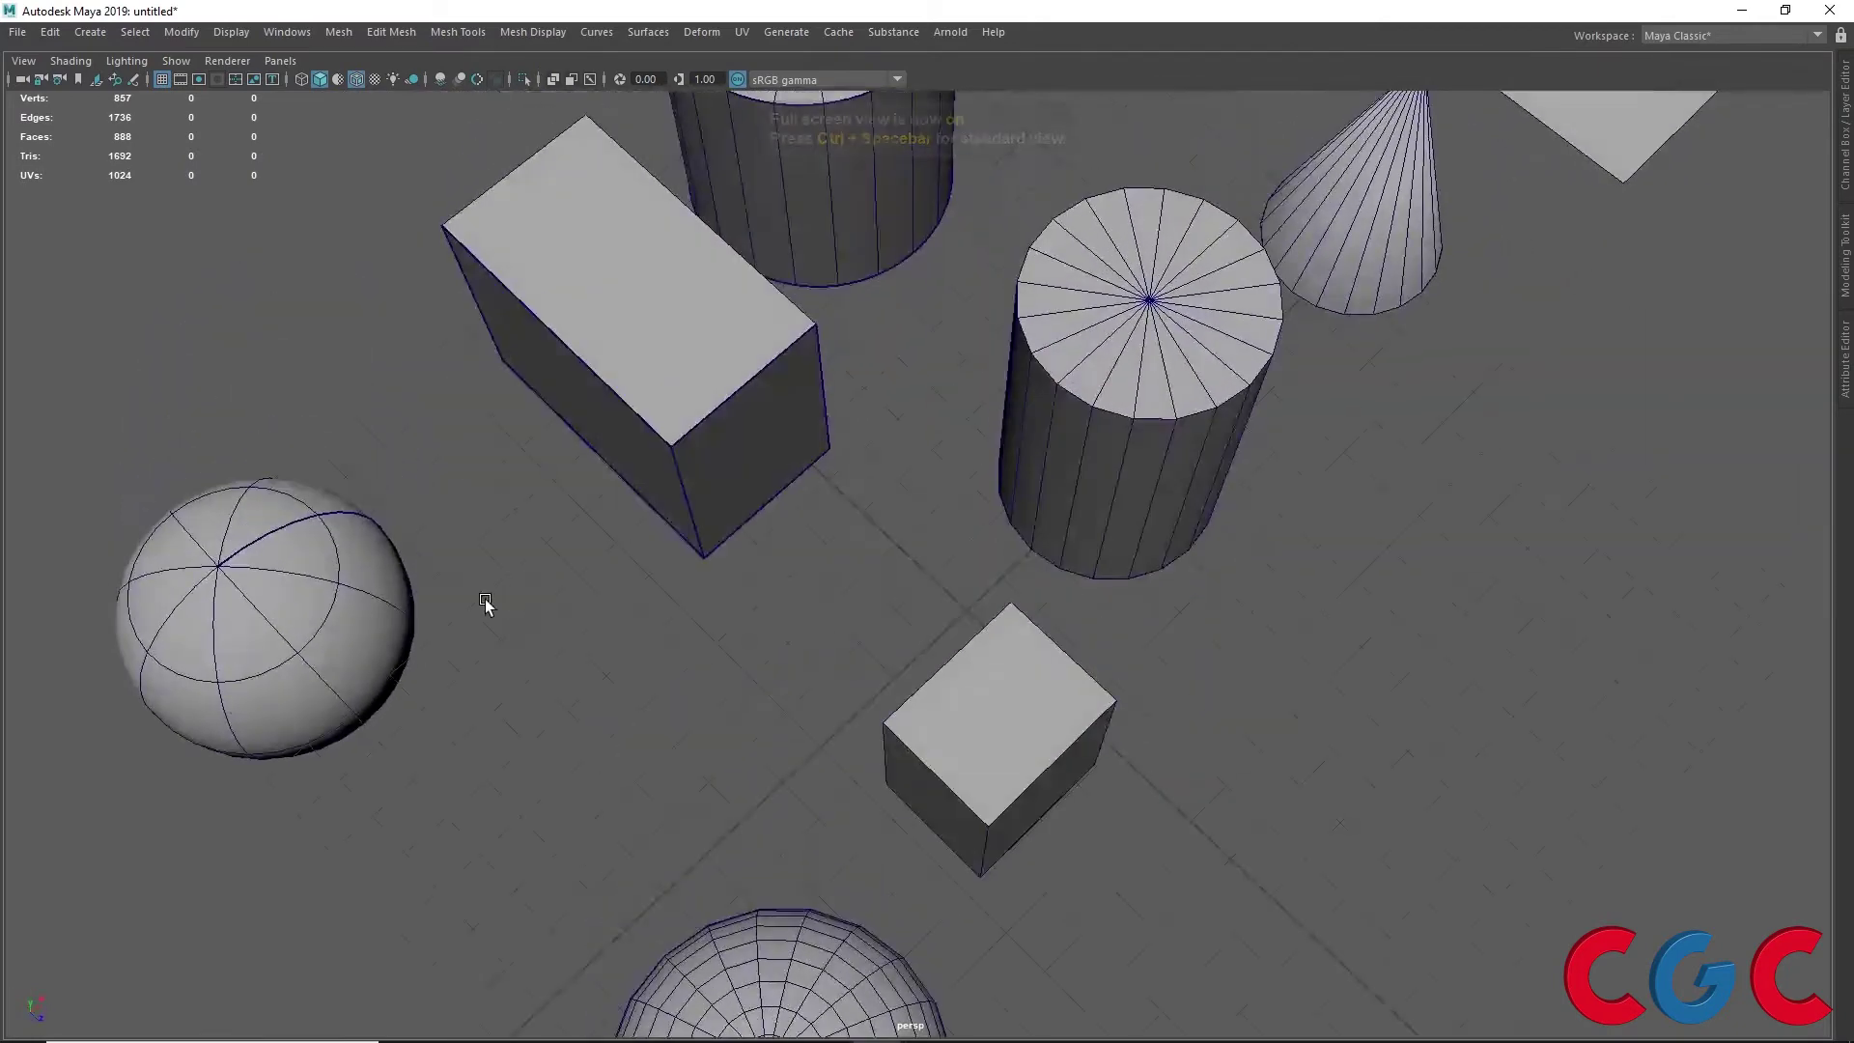
{"action": "scroll", "coordinate": [521, 628], "scroll_direction": "up", "scroll_amount": 3}
{"action": "scroll", "coordinate": [415, 627], "scroll_direction": "up", "scroll_amount": 3}
{"action": "left_click_drag", "start_coordinate": [396, 610], "coordinate": [529, 608], "text": "alt"}
{"action": "scroll", "coordinate": [502, 540], "scroll_direction": "up", "scroll_amount": 3}
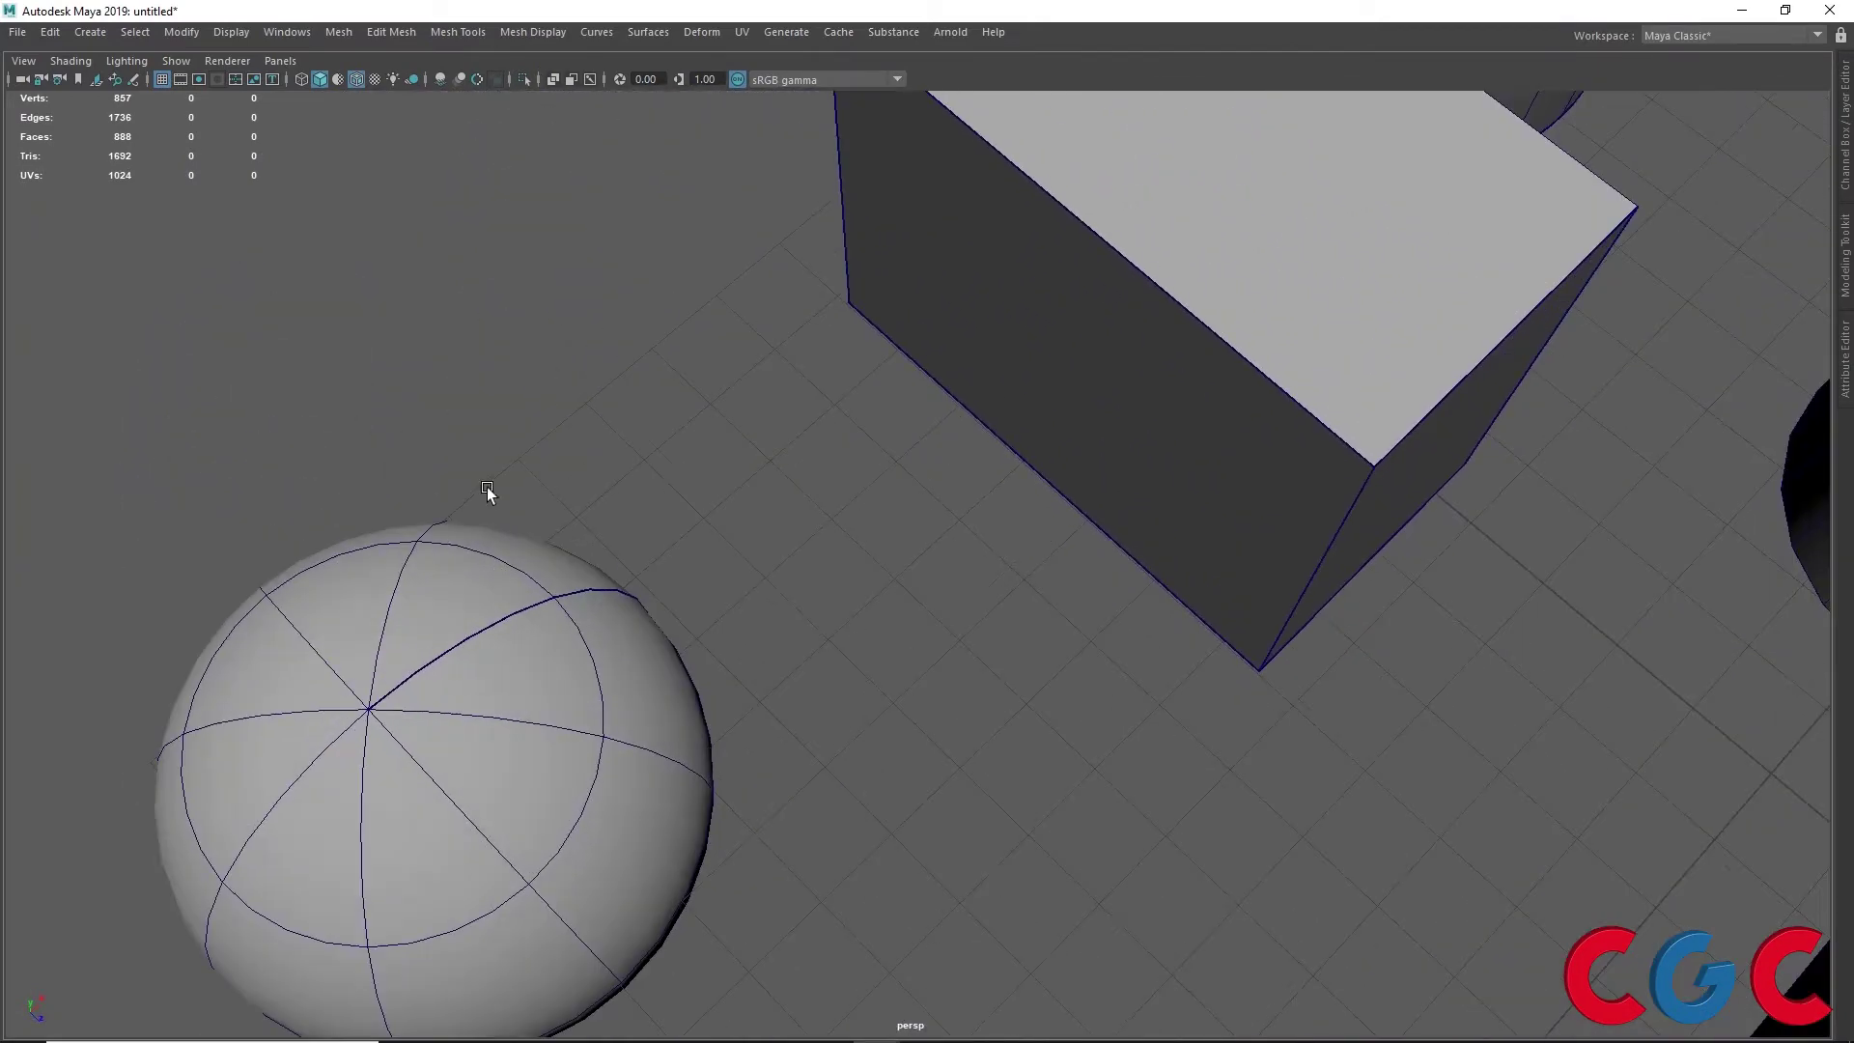
{"action": "scroll", "coordinate": [750, 705], "scroll_direction": "down", "scroll_amount": 2}
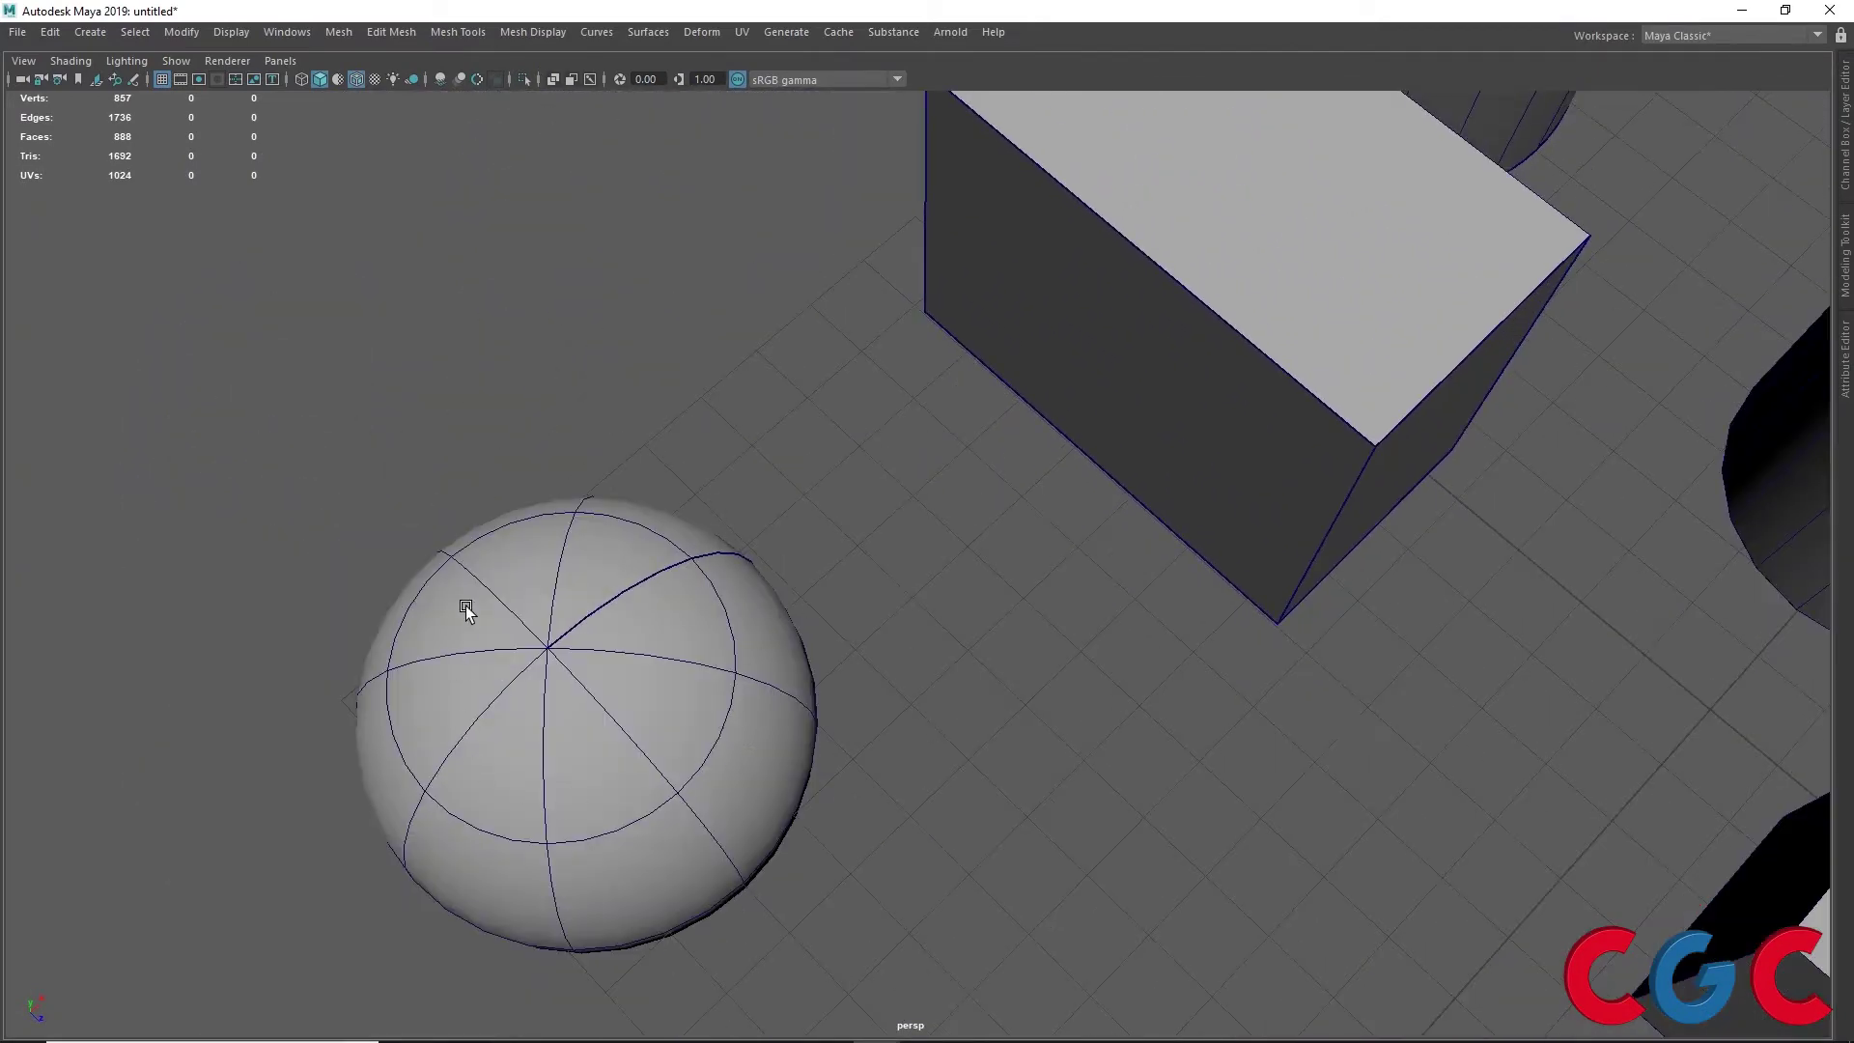
{"action": "scroll", "coordinate": [509, 555], "scroll_direction": "up", "scroll_amount": 3}
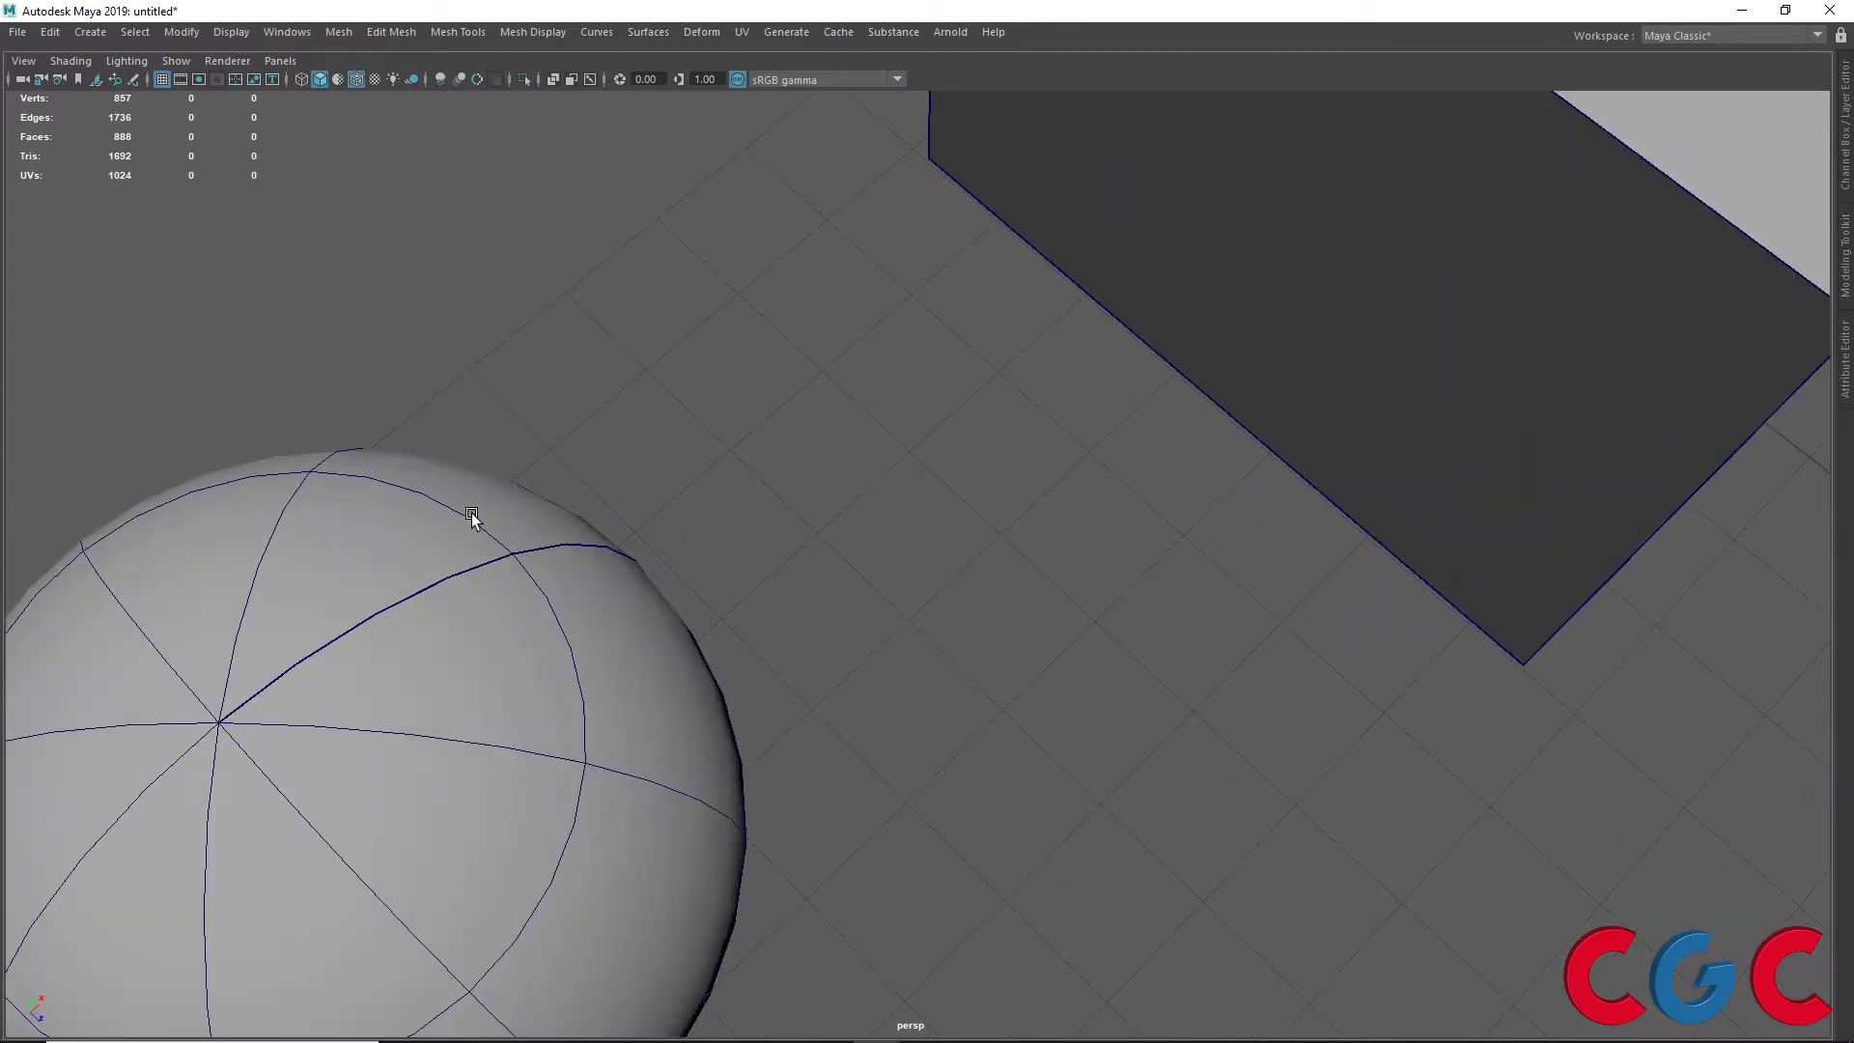
{"action": "scroll", "coordinate": [577, 544], "scroll_direction": "down", "scroll_amount": 5}
{"action": "mouse_move", "coordinate": [577, 543]}
{"action": "left_mouse_down", "text": "alt"}
{"action": "mouse_move", "coordinate": [1068, 483]}
{"action": "mouse_move", "coordinate": [992, 319]}
{"action": "left_mouse_up", "text": "alt"}
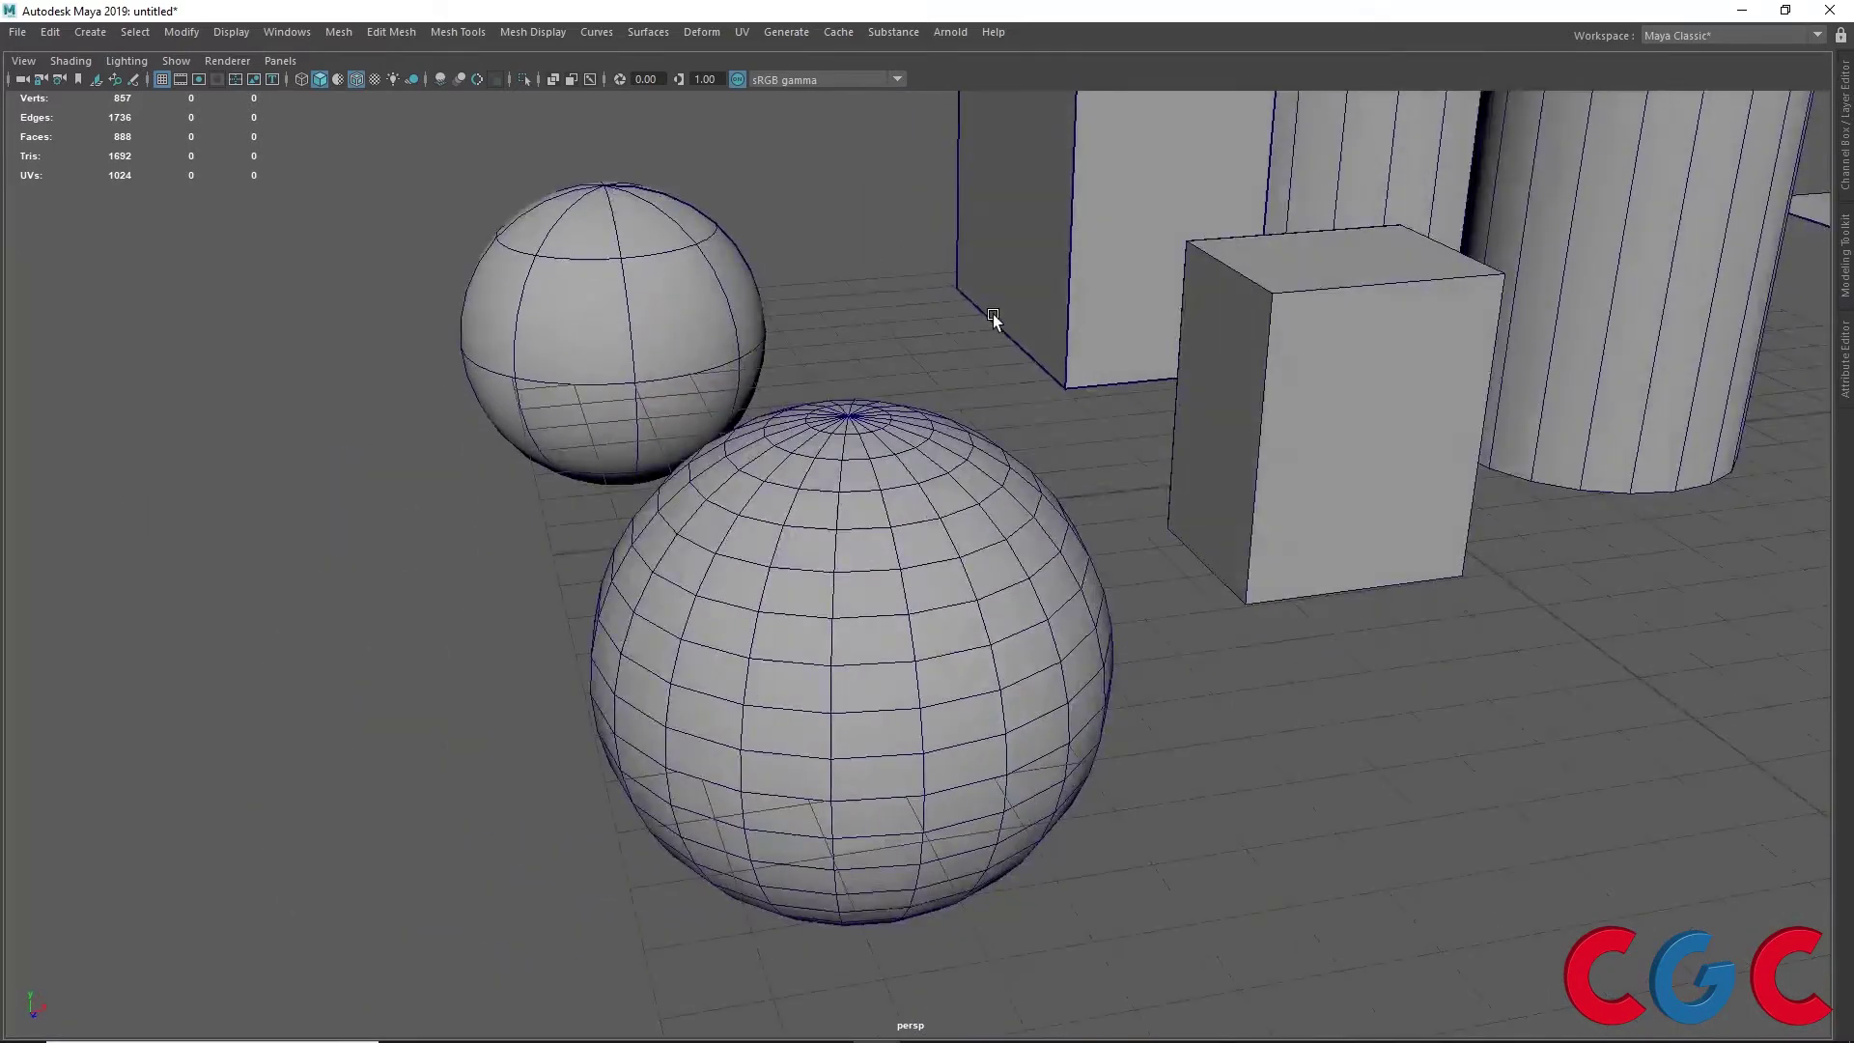
{"action": "scroll", "coordinate": [939, 502], "scroll_direction": "up", "scroll_amount": 3}
{"action": "scroll", "coordinate": [938, 502], "scroll_direction": "down", "scroll_amount": 3}
{"action": "left_click_drag", "start_coordinate": [1059, 479], "coordinate": [628, 676], "text": "alt"}
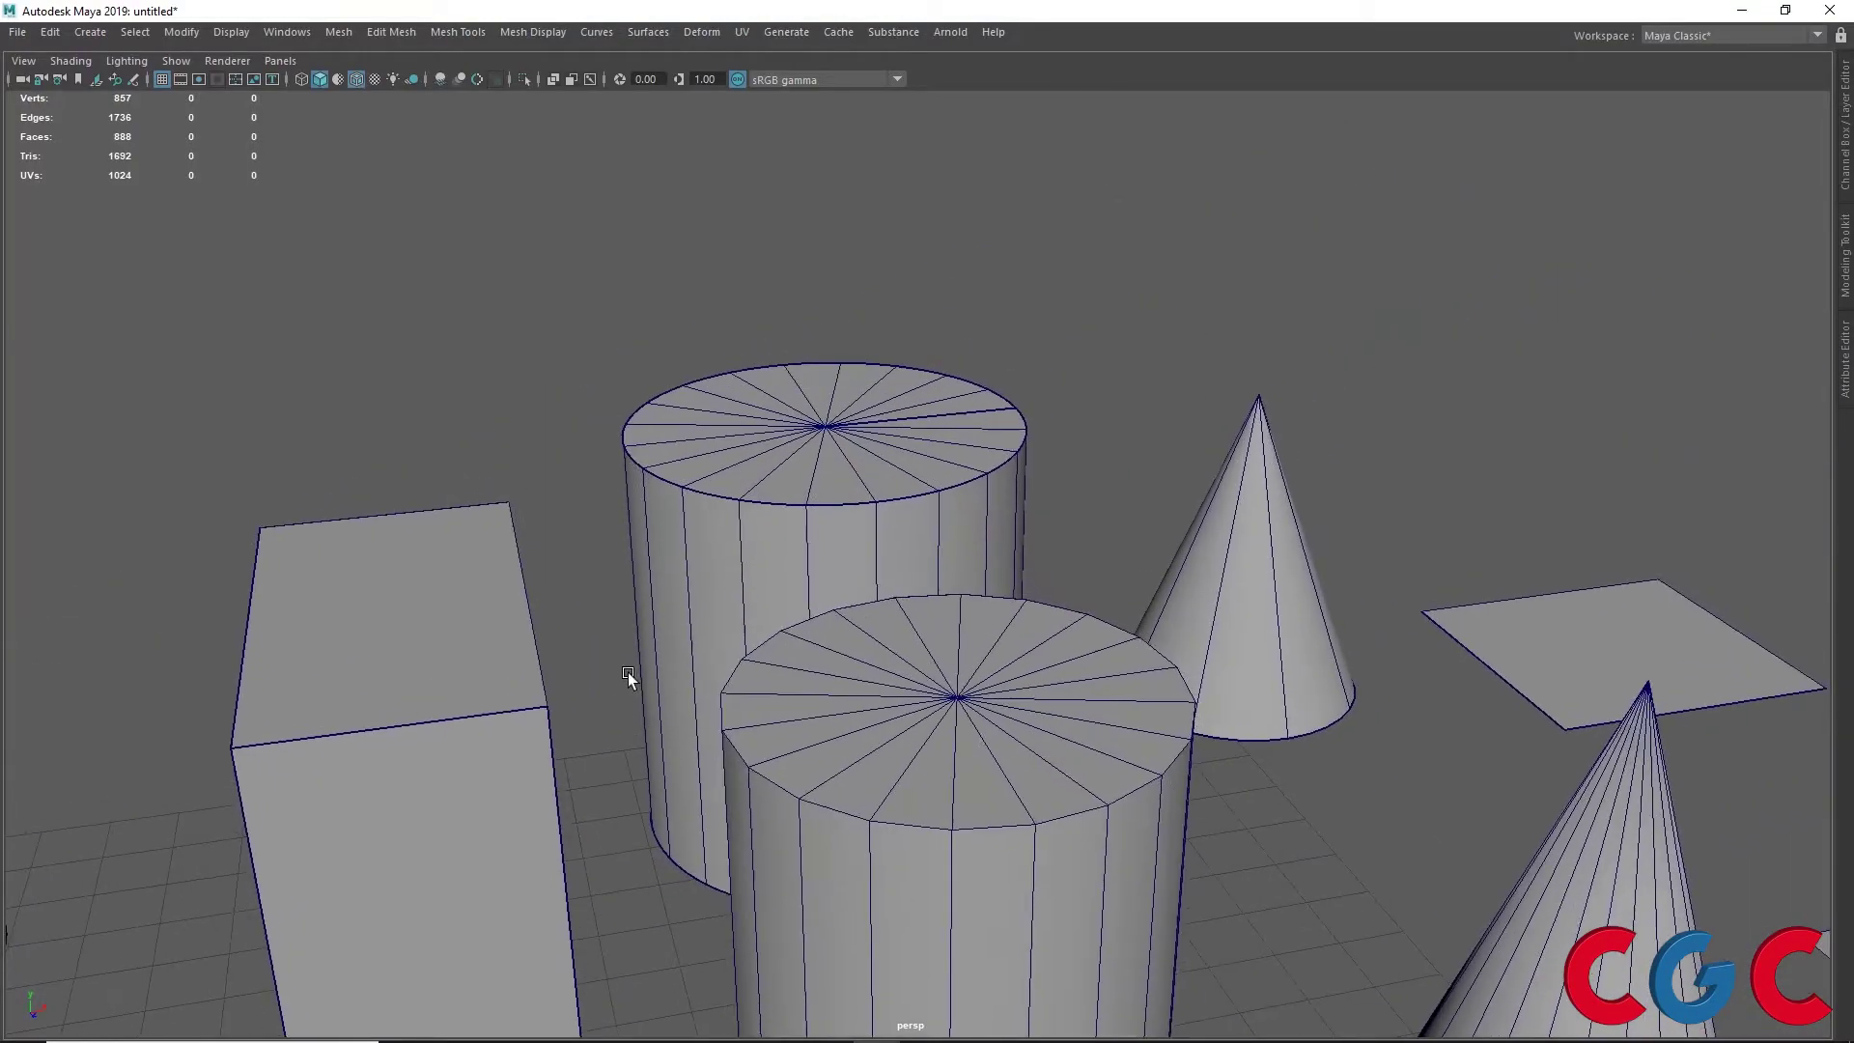
{"action": "mouse_move", "coordinate": [885, 454]}
{"action": "left_mouse_down", "text": "alt"}
{"action": "mouse_move", "coordinate": [668, 500]}
{"action": "mouse_move", "coordinate": [807, 468]}
{"action": "left_mouse_up", "text": "alt"}
{"action": "scroll", "coordinate": [769, 348], "scroll_direction": "up", "scroll_amount": 3}
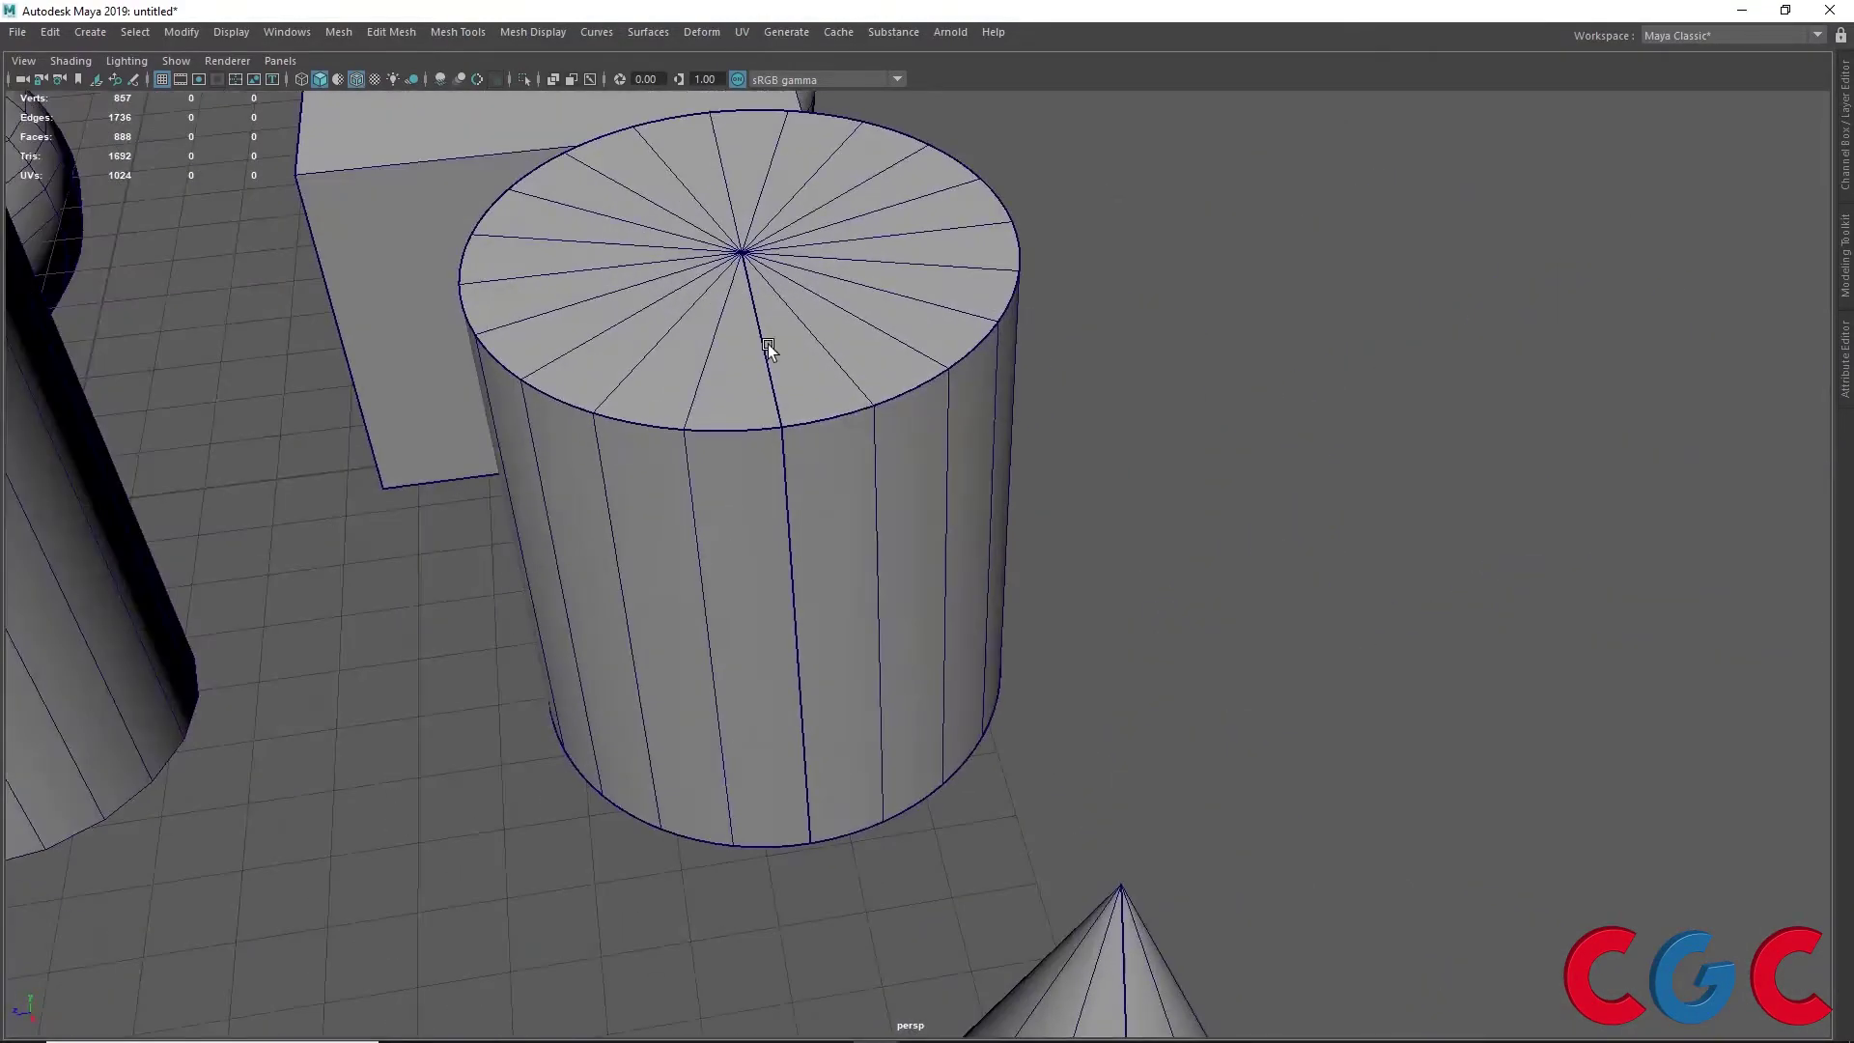
{"action": "left_click_drag", "start_coordinate": [906, 309], "coordinate": [802, 413], "text": "alt"}
{"action": "scroll", "coordinate": [802, 414], "scroll_direction": "up", "scroll_amount": 3}
{"action": "scroll", "coordinate": [724, 229], "scroll_direction": "down", "scroll_amount": 2}
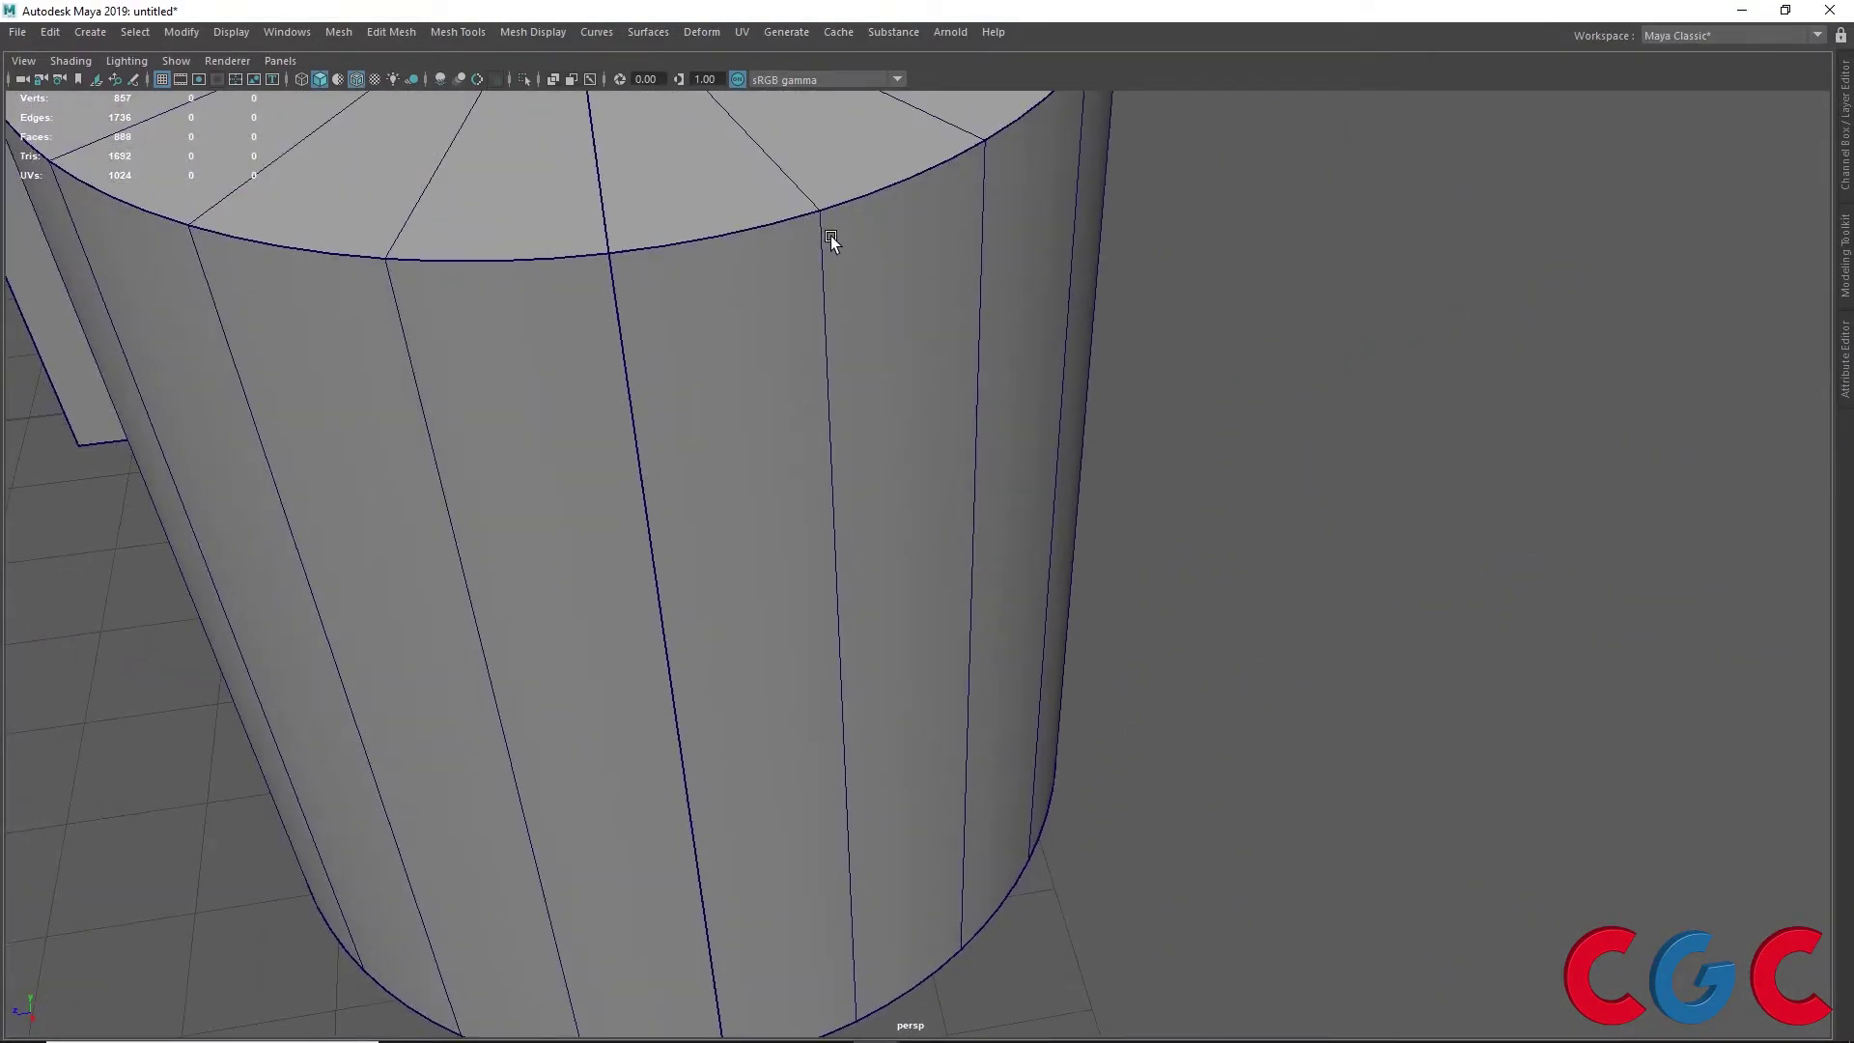
{"action": "scroll", "coordinate": [906, 468], "scroll_direction": "down", "scroll_amount": 3}
{"action": "mouse_move", "coordinate": [894, 286]}
{"action": "left_mouse_down", "text": "alt"}
{"action": "mouse_move", "coordinate": [907, 467]}
{"action": "mouse_move", "coordinate": [707, 338]}
{"action": "left_mouse_up", "text": "alt"}
{"action": "scroll", "coordinate": [707, 339], "scroll_direction": "up", "scroll_amount": 3}
{"action": "scroll", "coordinate": [820, 514], "scroll_direction": "down", "scroll_amount": 3}
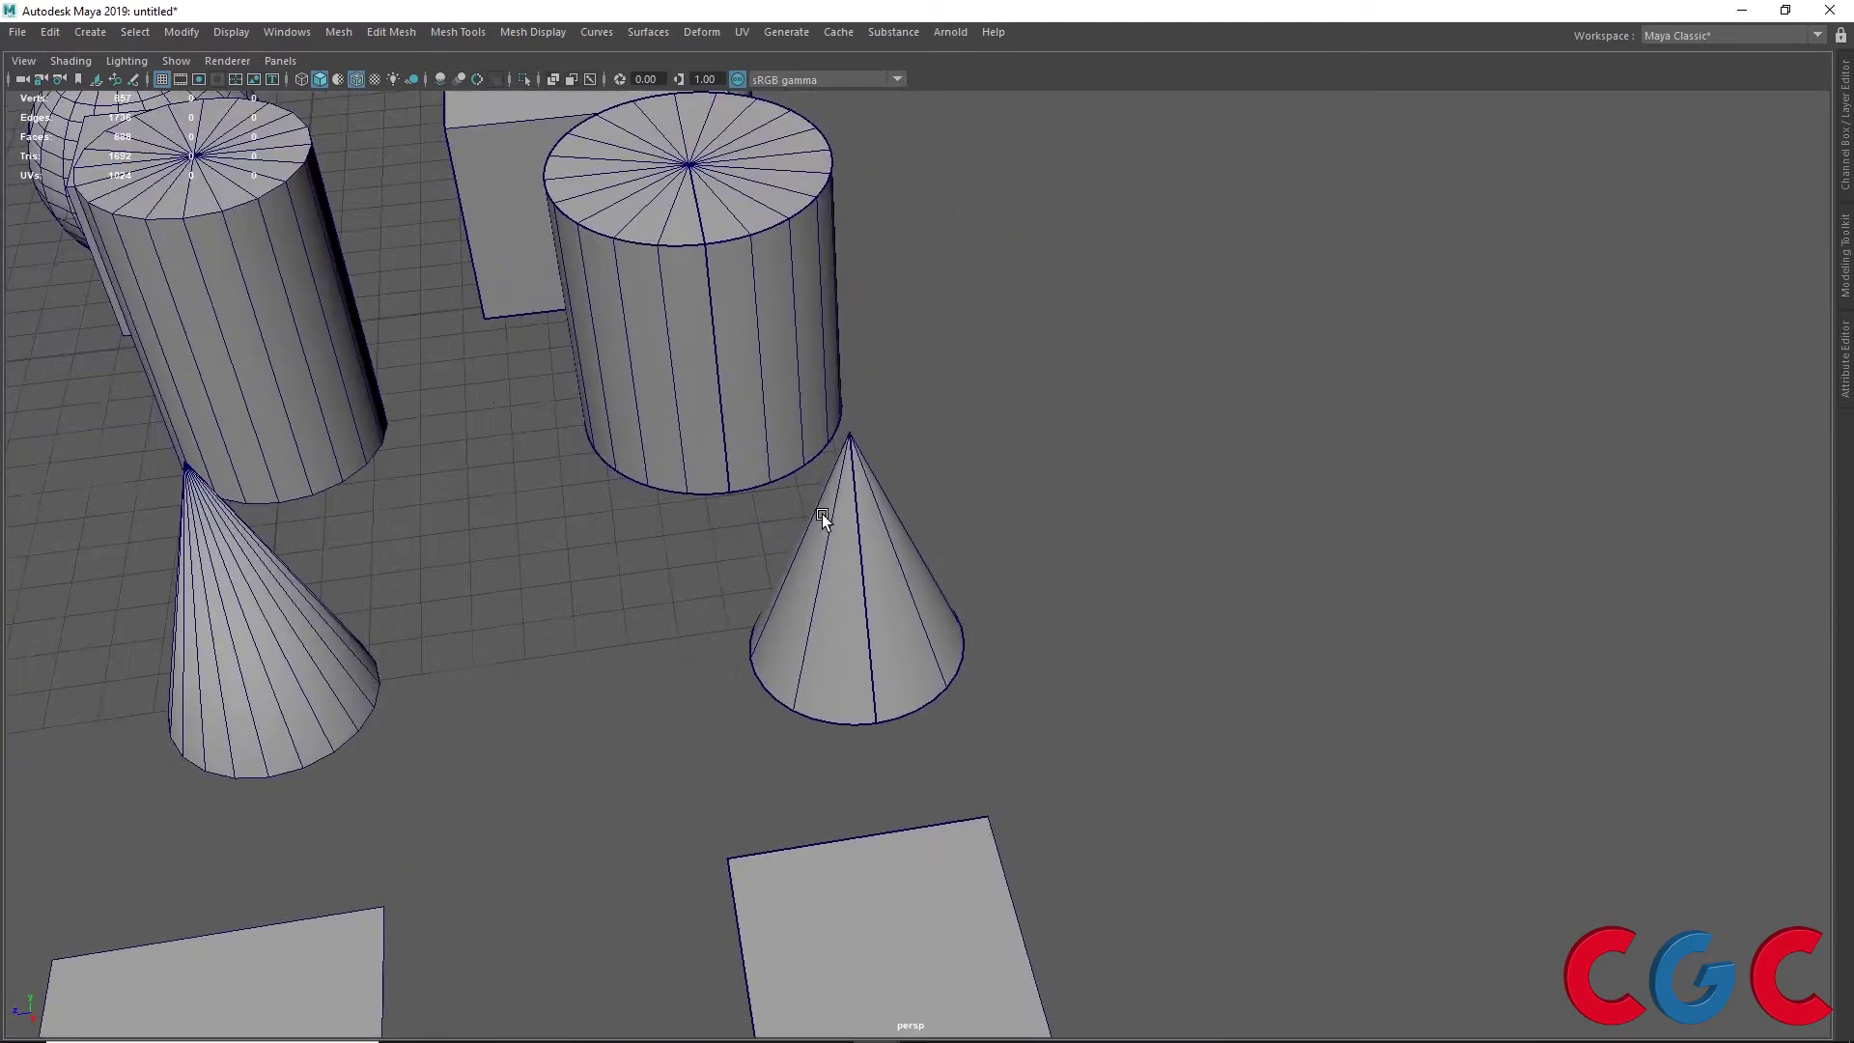
{"action": "scroll", "coordinate": [826, 515], "scroll_direction": "down", "scroll_amount": 2}
{"action": "scroll", "coordinate": [831, 516], "scroll_direction": "down", "scroll_amount": 1}
{"action": "scroll", "coordinate": [808, 443], "scroll_direction": "down", "scroll_amount": 1}
{"action": "mouse_move", "coordinate": [808, 443]}
{"action": "left_mouse_down", "text": "alt"}
{"action": "mouse_move", "coordinate": [794, 513]}
{"action": "mouse_move", "coordinate": [848, 563]}
{"action": "left_mouse_up", "text": "alt"}
{"action": "scroll", "coordinate": [1004, 585], "scroll_direction": "up", "scroll_amount": 2}
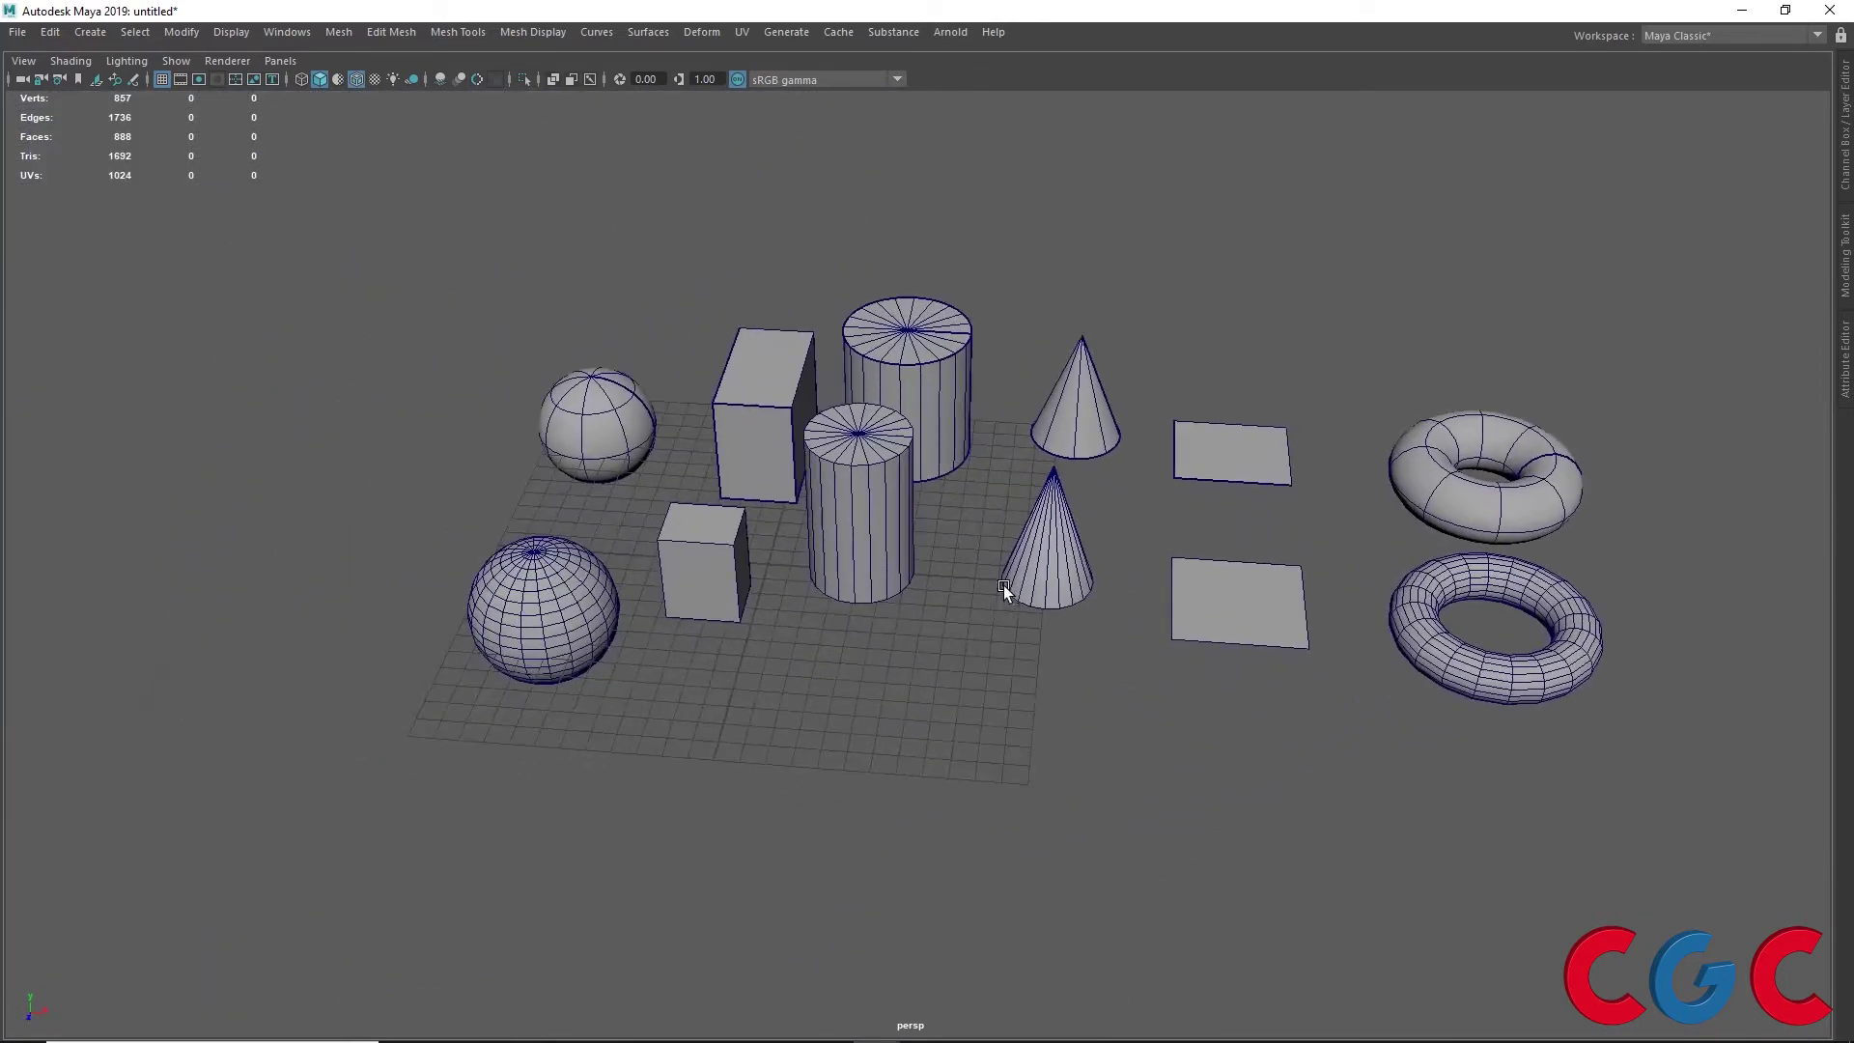
{"action": "left_click", "coordinate": [567, 578]}
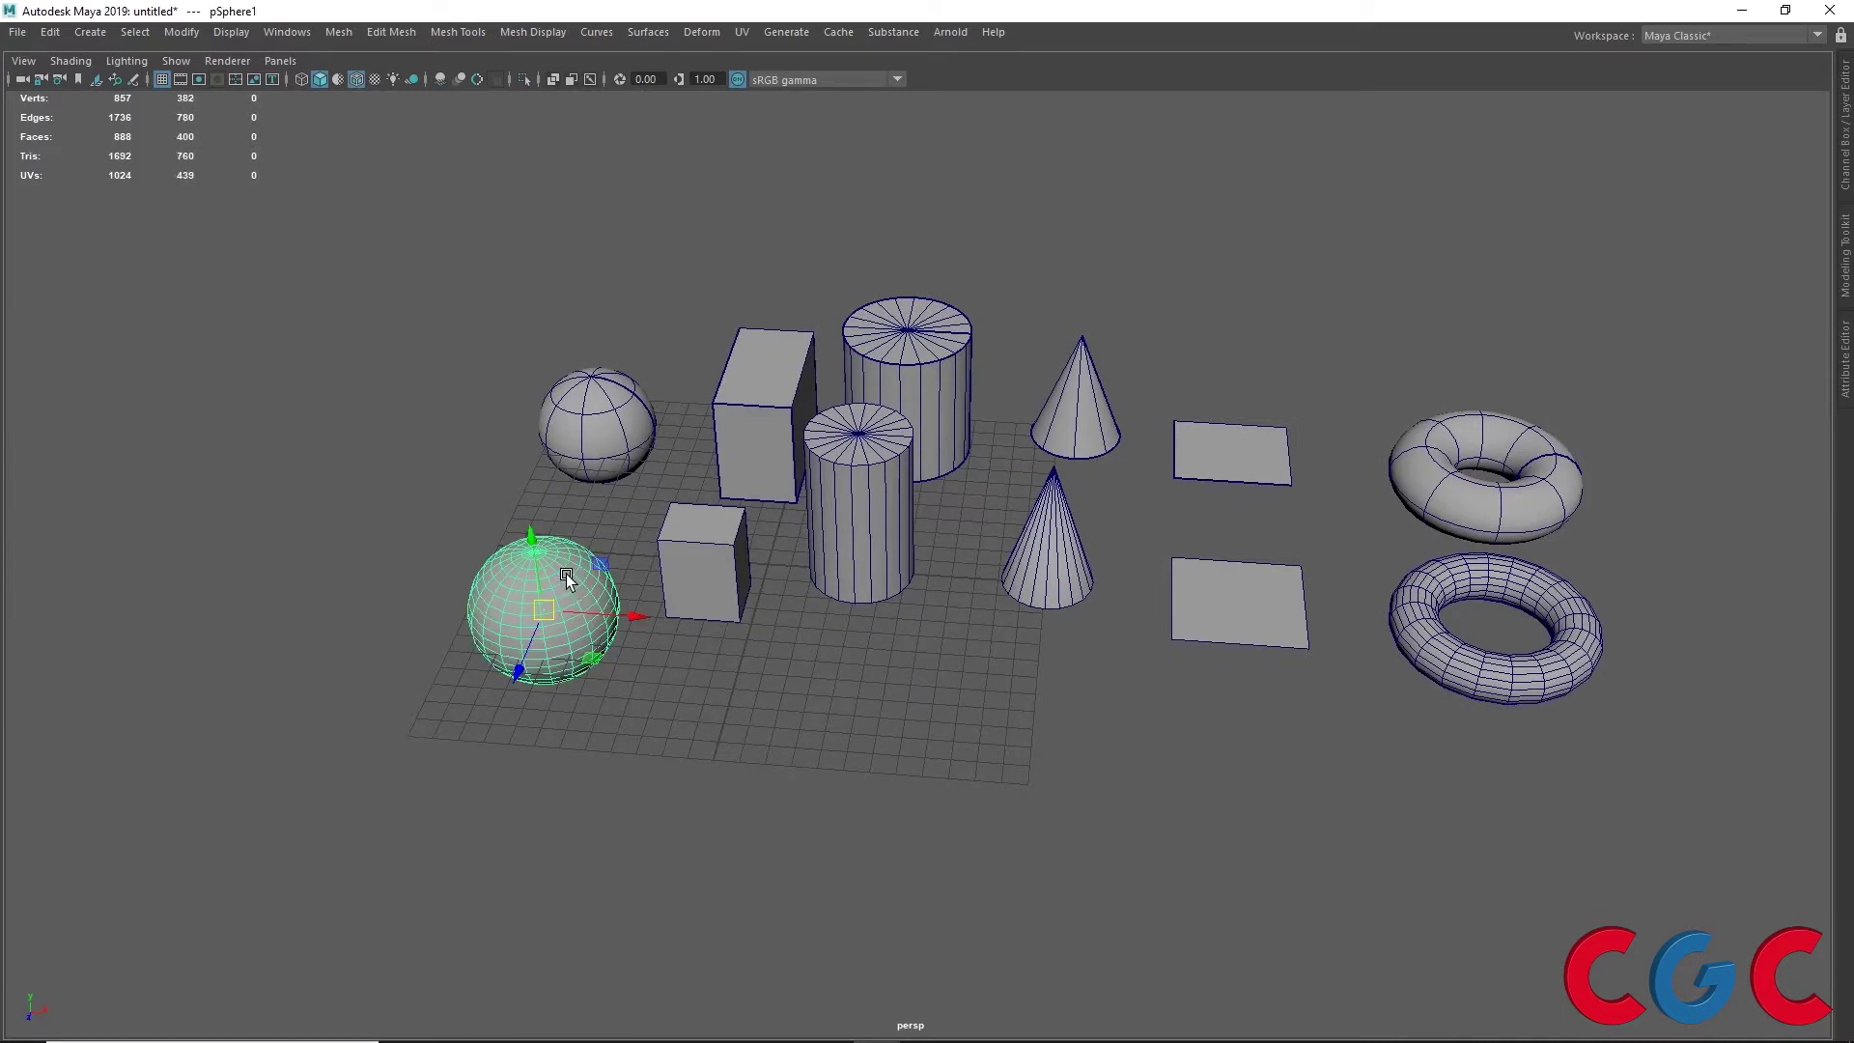
{"action": "right_click_drag", "start_coordinate": [566, 577], "coordinate": [633, 432]}
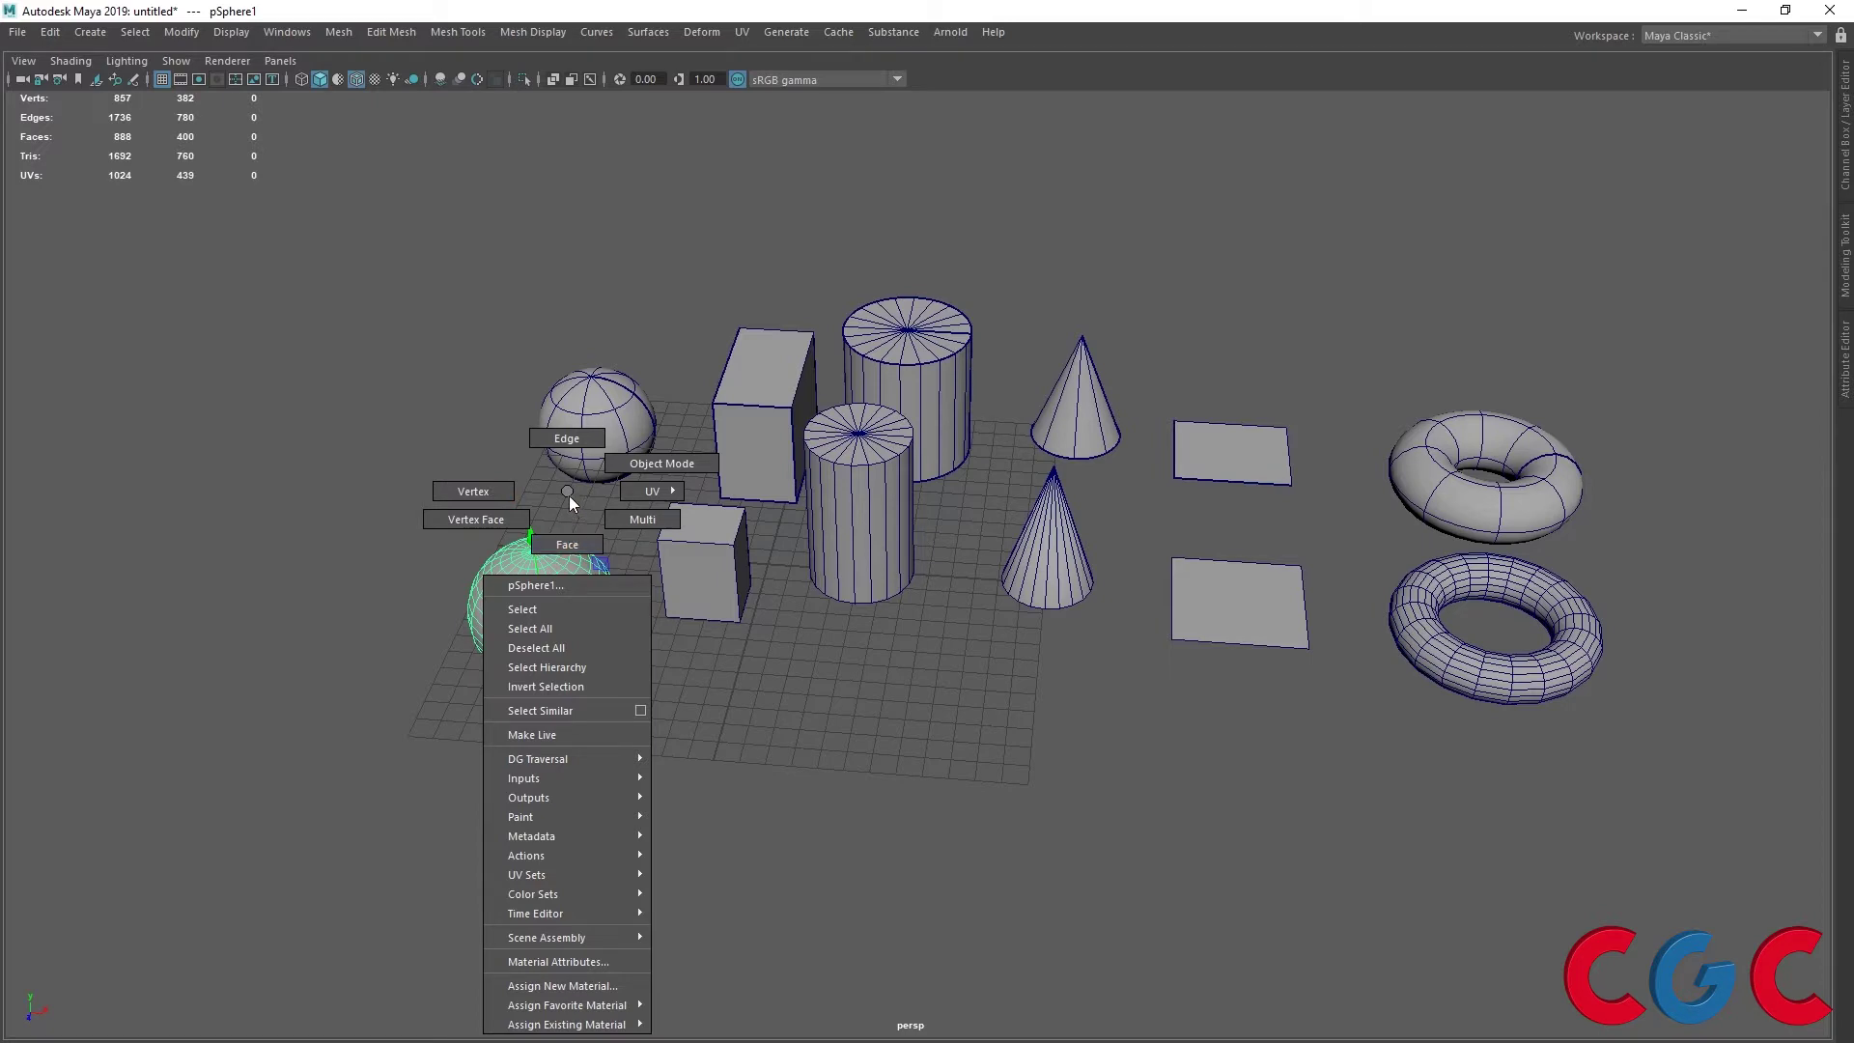
{"action": "left_click", "coordinate": [627, 398]}
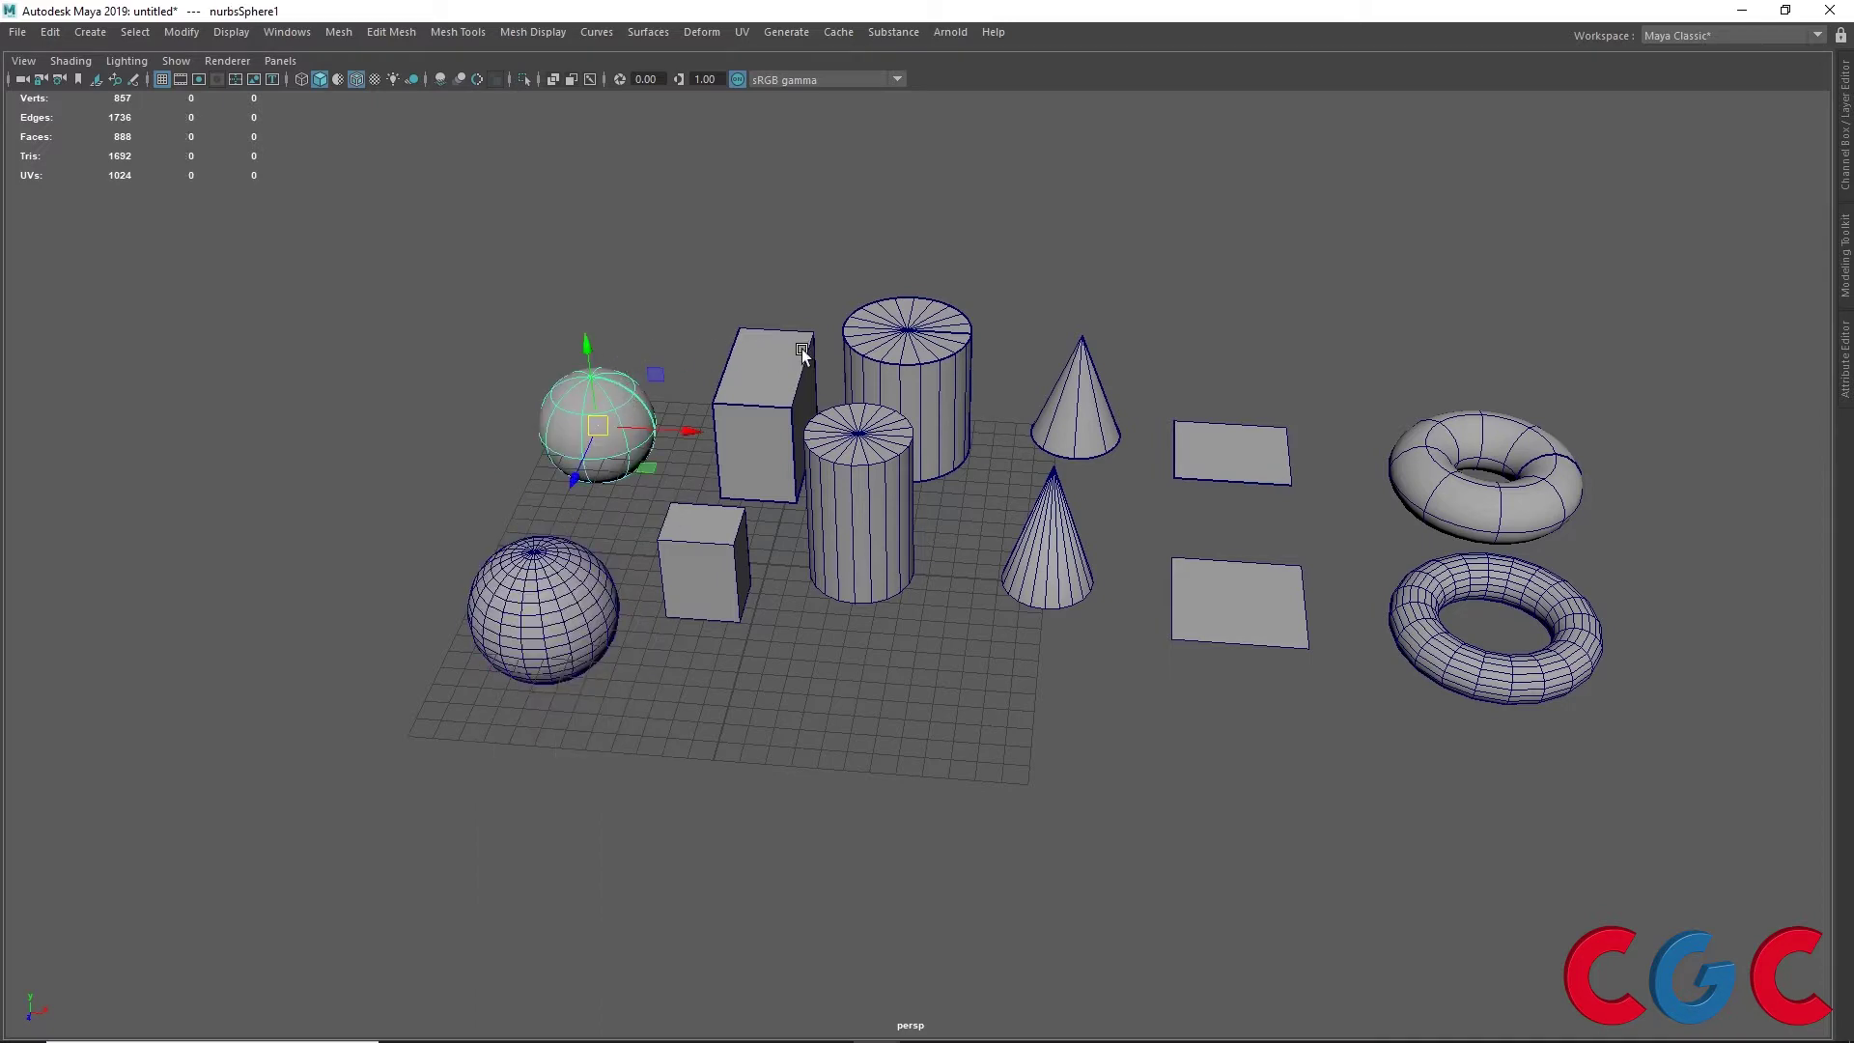
{"action": "right_click_drag", "start_coordinate": [579, 396], "coordinate": [550, 456]}
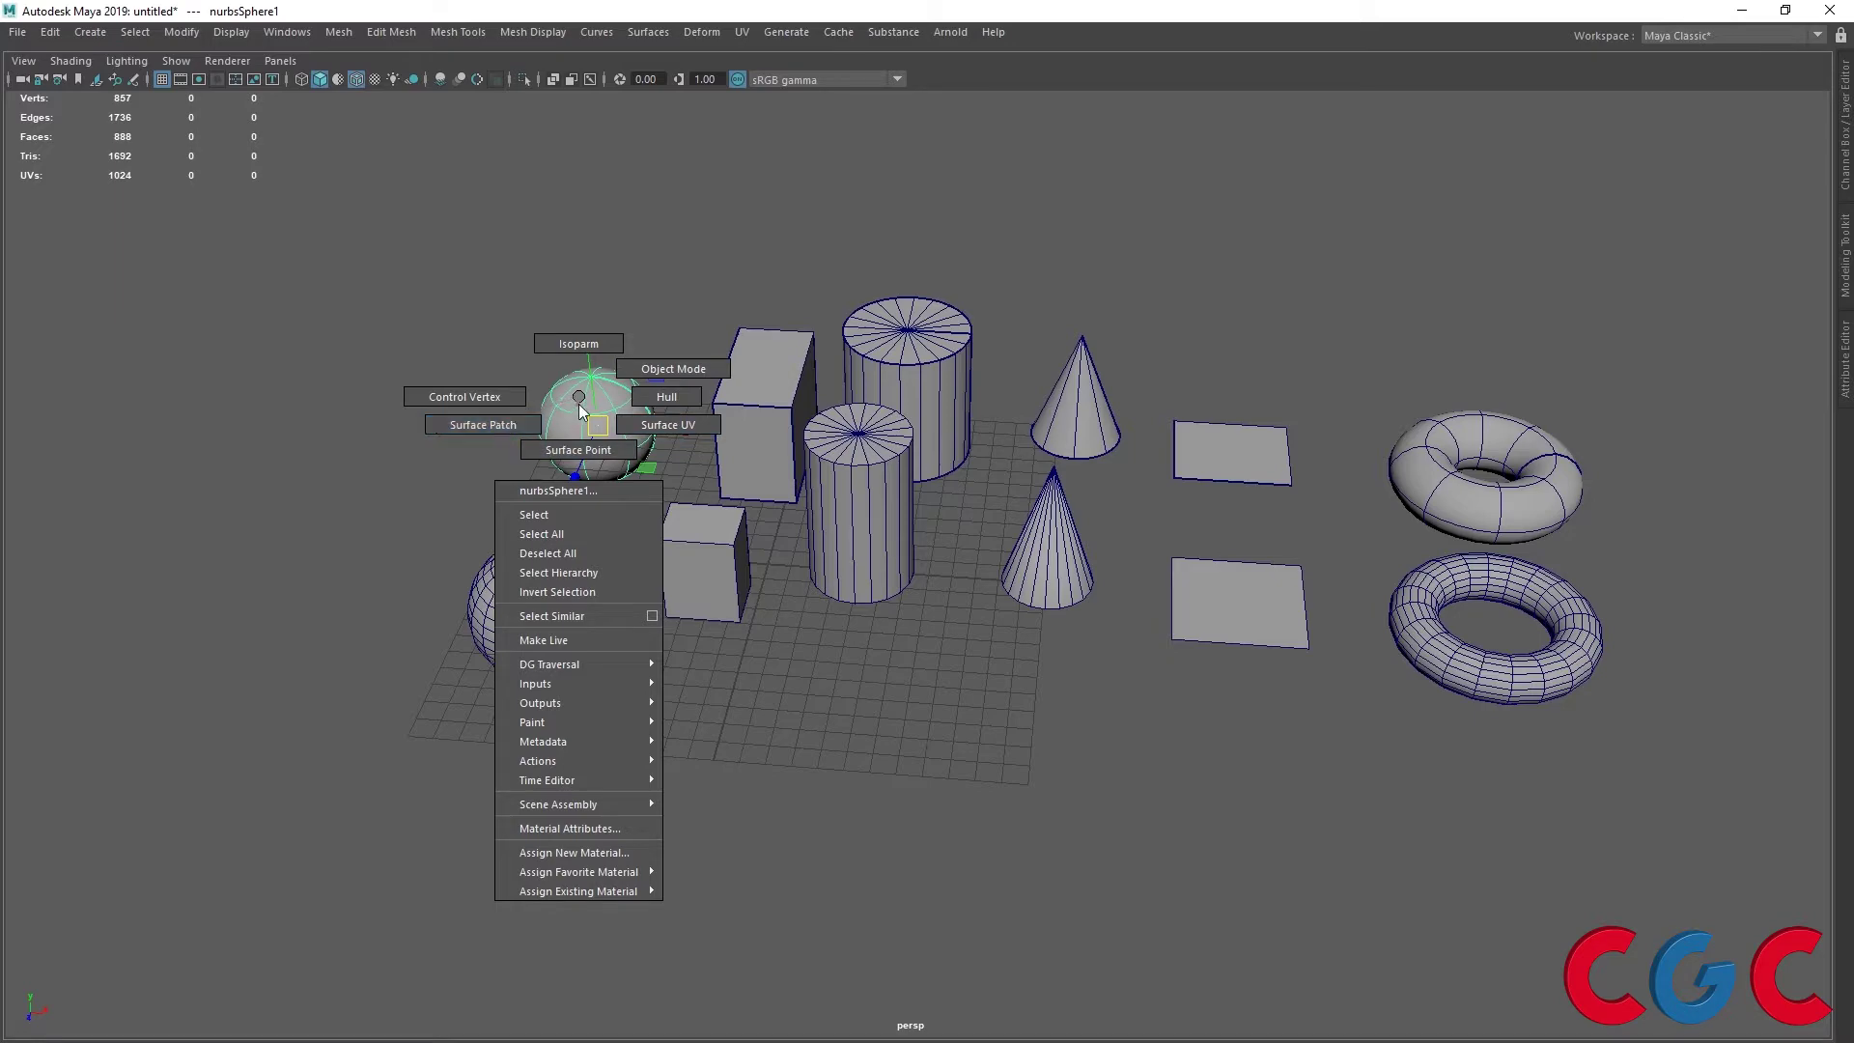
{"action": "left_click", "coordinate": [697, 716]}
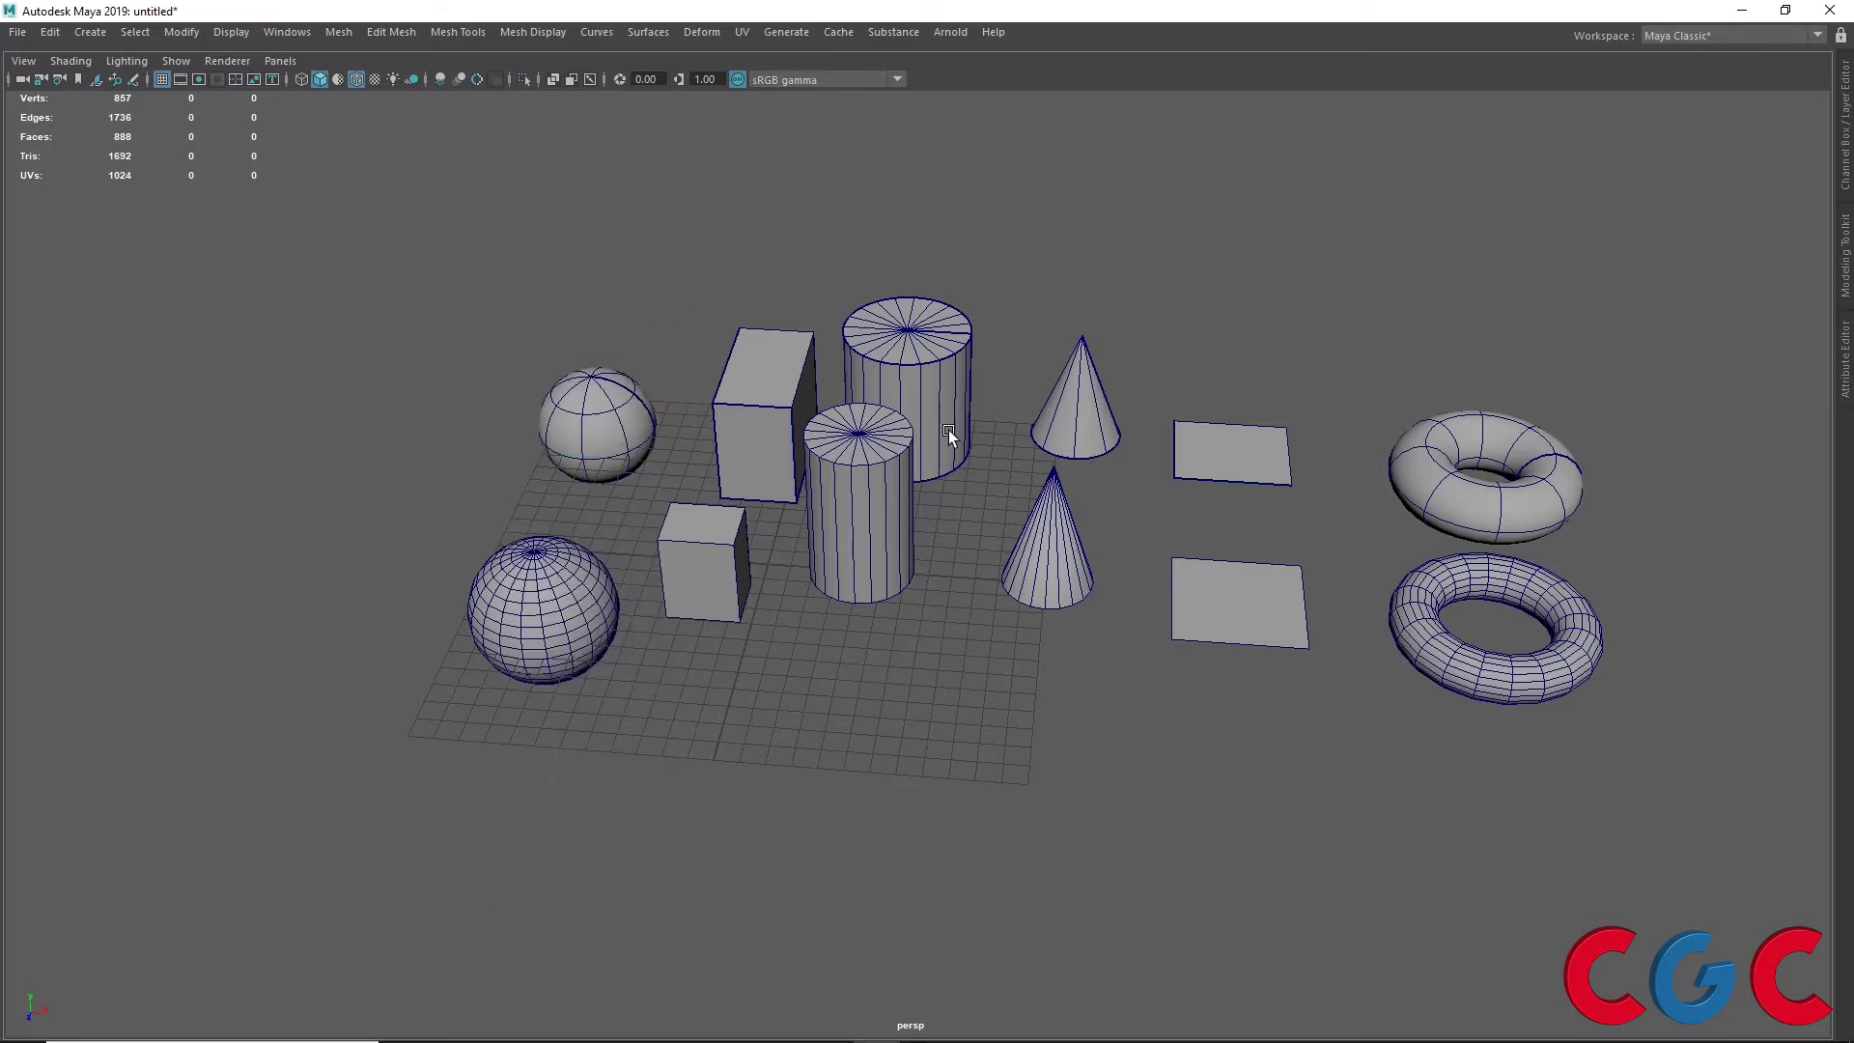
Orbit to view the scene from the other side and zoom in
{"action": "mouse_move", "coordinate": [874, 697]}
{"action": "left_mouse_down", "text": "alt"}
{"action": "mouse_move", "coordinate": [614, 662]}
{"action": "mouse_move", "coordinate": [883, 410]}
{"action": "mouse_move", "coordinate": [830, 304]}
{"action": "mouse_move", "coordinate": [703, 298]}
{"action": "left_mouse_up", "text": "alt"}
{"action": "scroll", "coordinate": [703, 295], "scroll_direction": "up", "scroll_amount": 2}
{"action": "scroll", "coordinate": [712, 476], "scroll_direction": "up", "scroll_amount": 3}
{"action": "scroll", "coordinate": [592, 421], "scroll_direction": "up", "scroll_amount": 2}
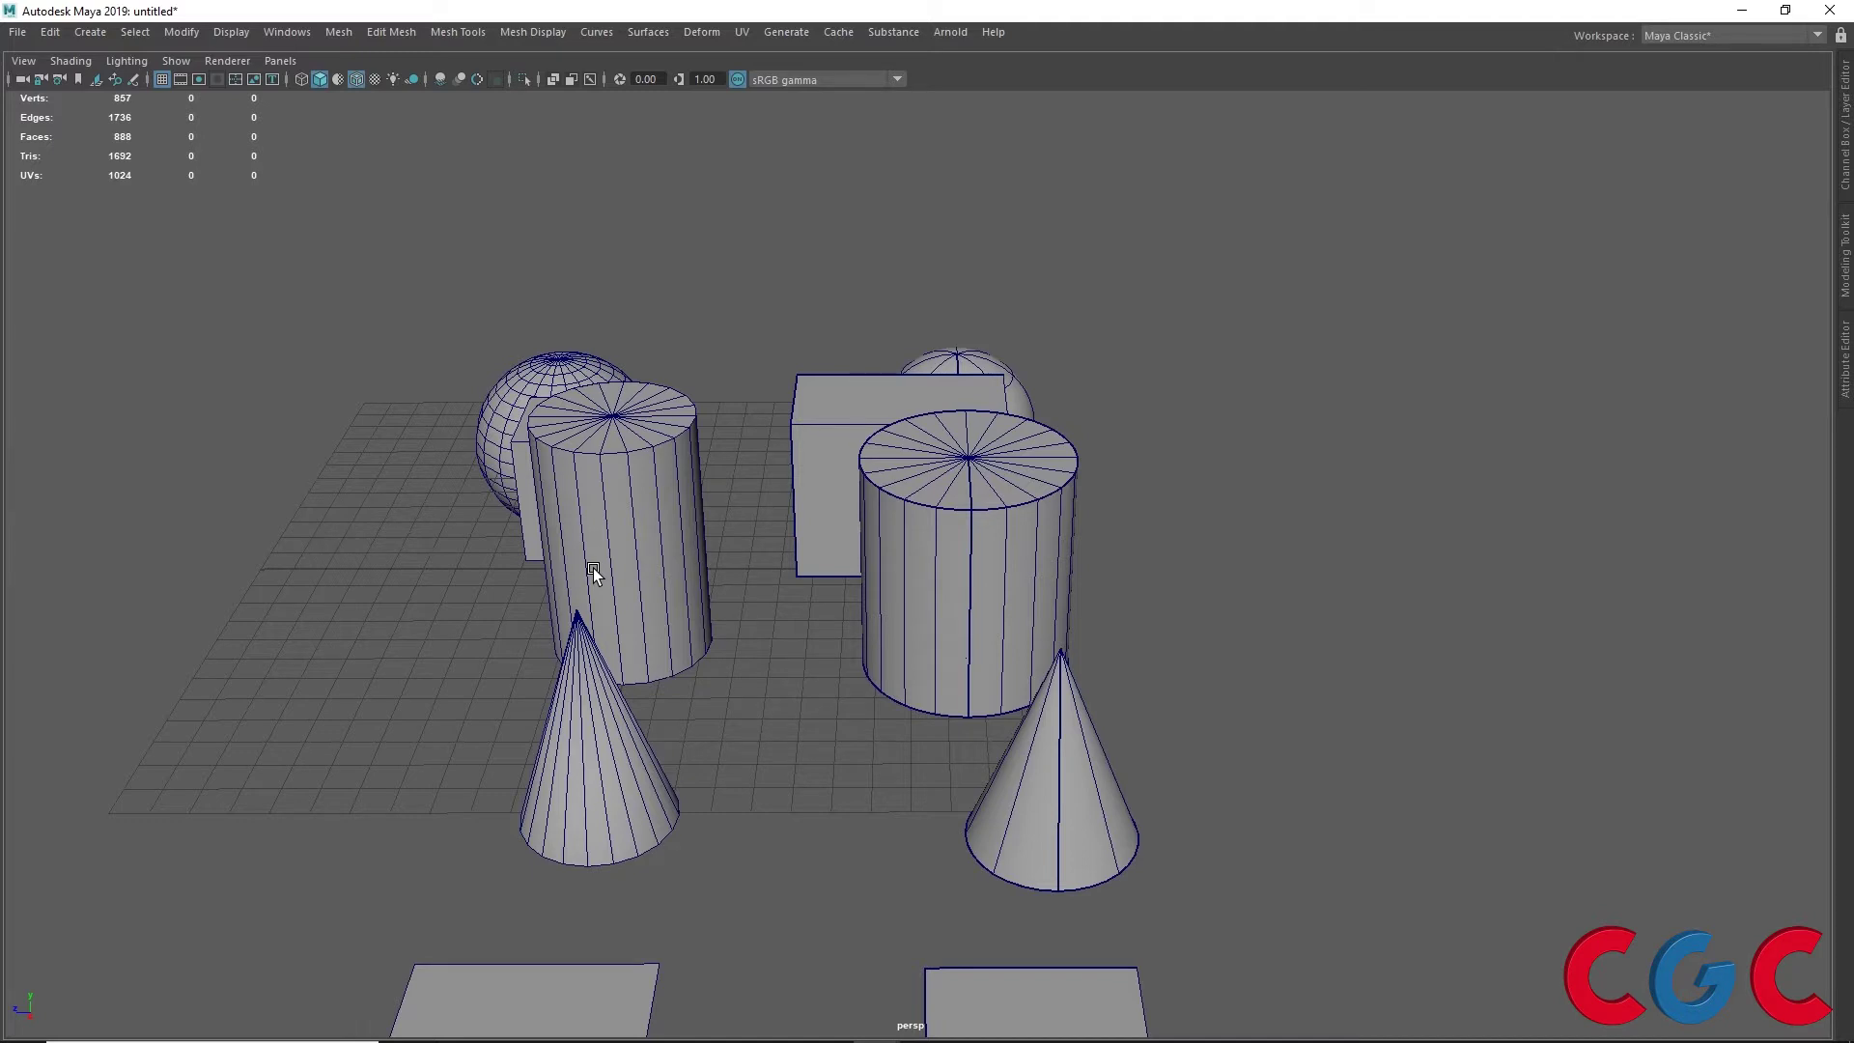
Select the right-hand NURBS cylinder and orbit around it from several angles
{"action": "left_click", "coordinate": [1043, 512]}
{"action": "left_click_drag", "start_coordinate": [1144, 629], "coordinate": [1006, 661], "text": "alt"}
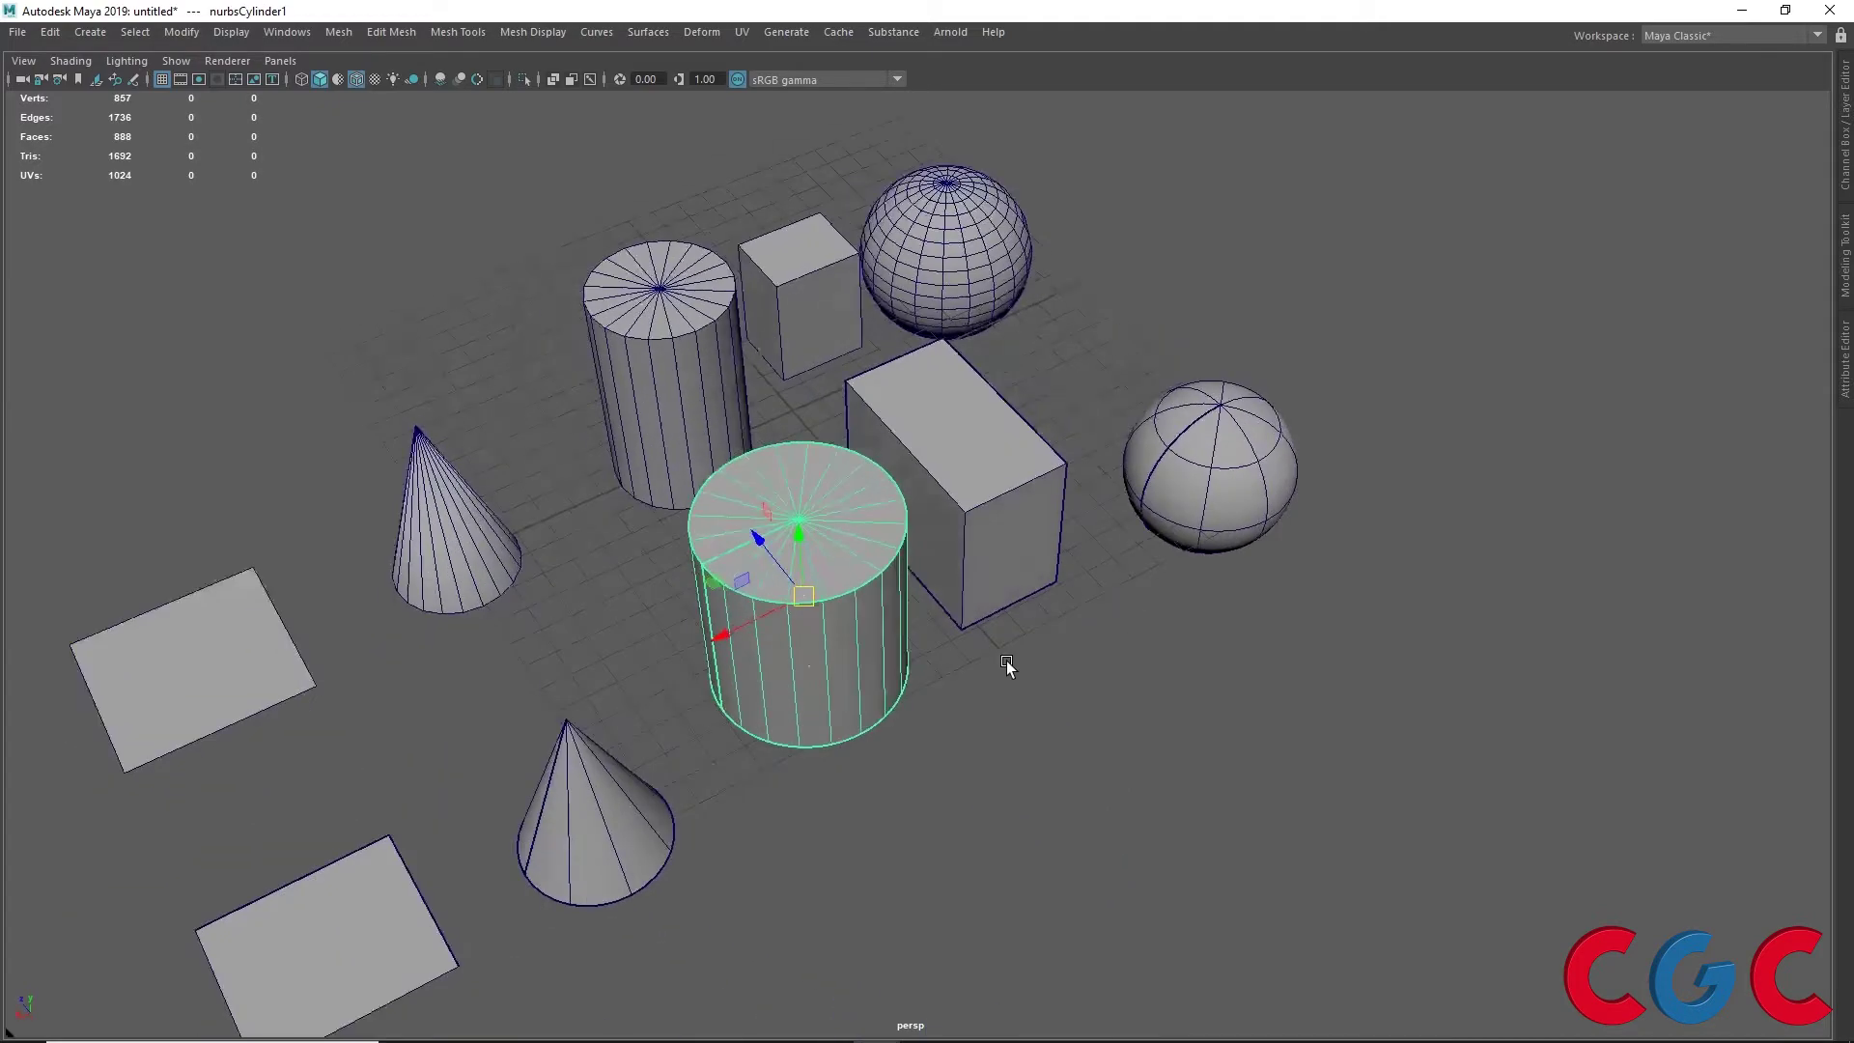
{"action": "scroll", "coordinate": [736, 525], "scroll_direction": "up", "scroll_amount": 3}
{"action": "scroll", "coordinate": [737, 525], "scroll_direction": "up", "scroll_amount": 2}
{"action": "scroll", "coordinate": [538, 579], "scroll_direction": "down", "scroll_amount": 3}
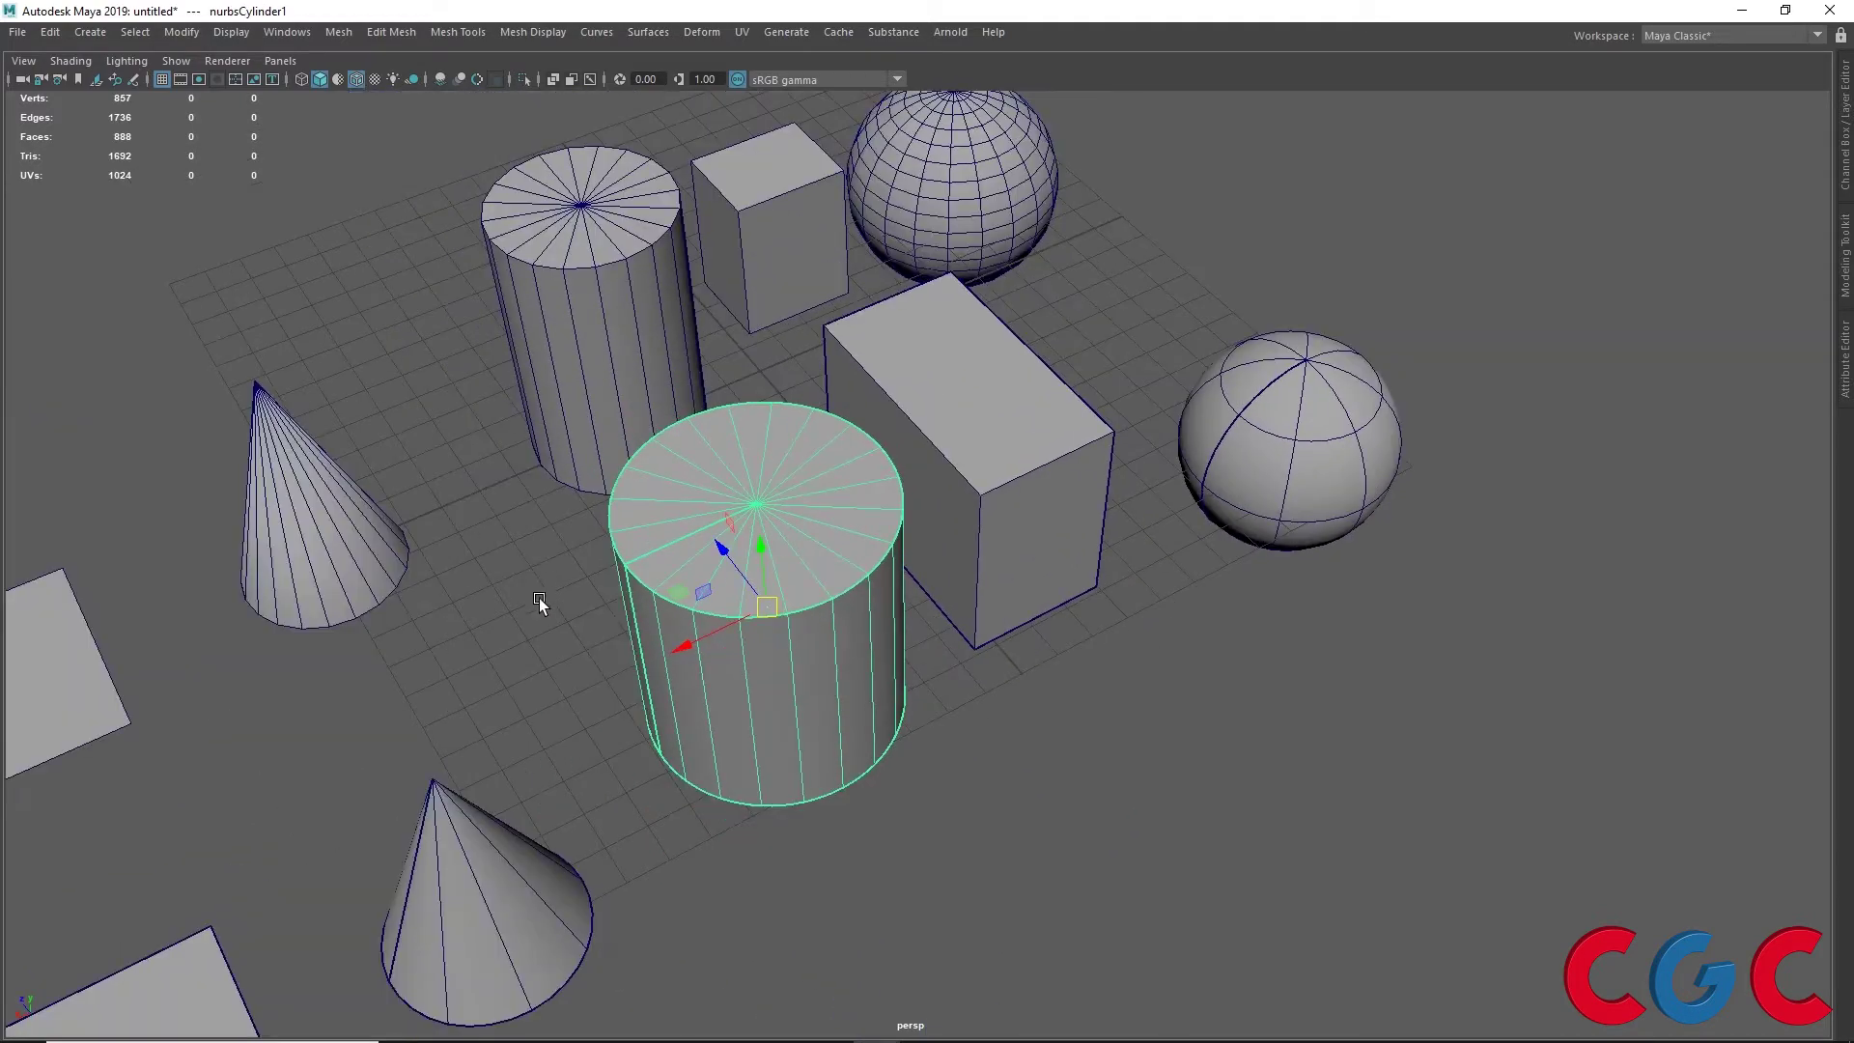
{"action": "left_click_drag", "start_coordinate": [538, 599], "coordinate": [646, 558], "text": "alt"}
{"action": "scroll", "coordinate": [868, 442], "scroll_direction": "up", "scroll_amount": 3}
{"action": "left_click_drag", "start_coordinate": [868, 442], "coordinate": [1010, 427], "text": "alt"}
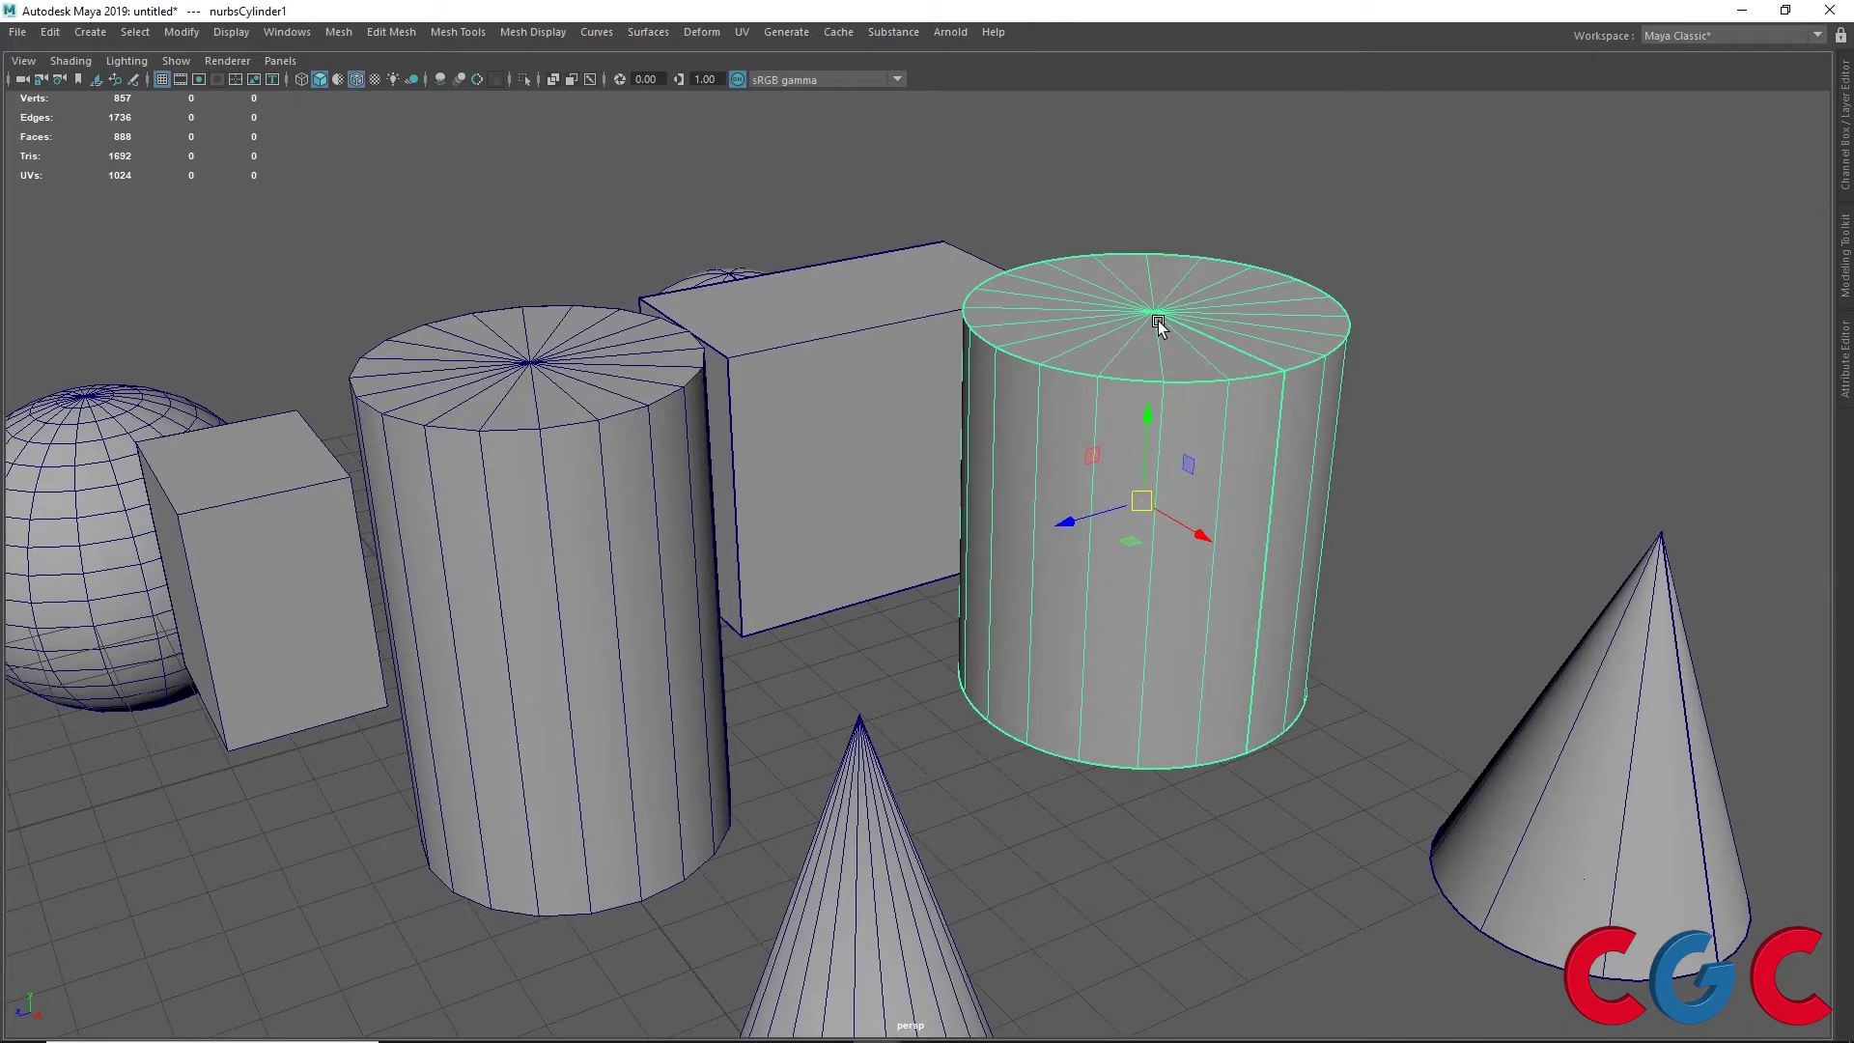
Frame the selected NURBS cone and restore the full interface with Ctrl+Space
{"action": "left_click", "coordinate": [1647, 661]}
{"action": "key", "text": "f"}
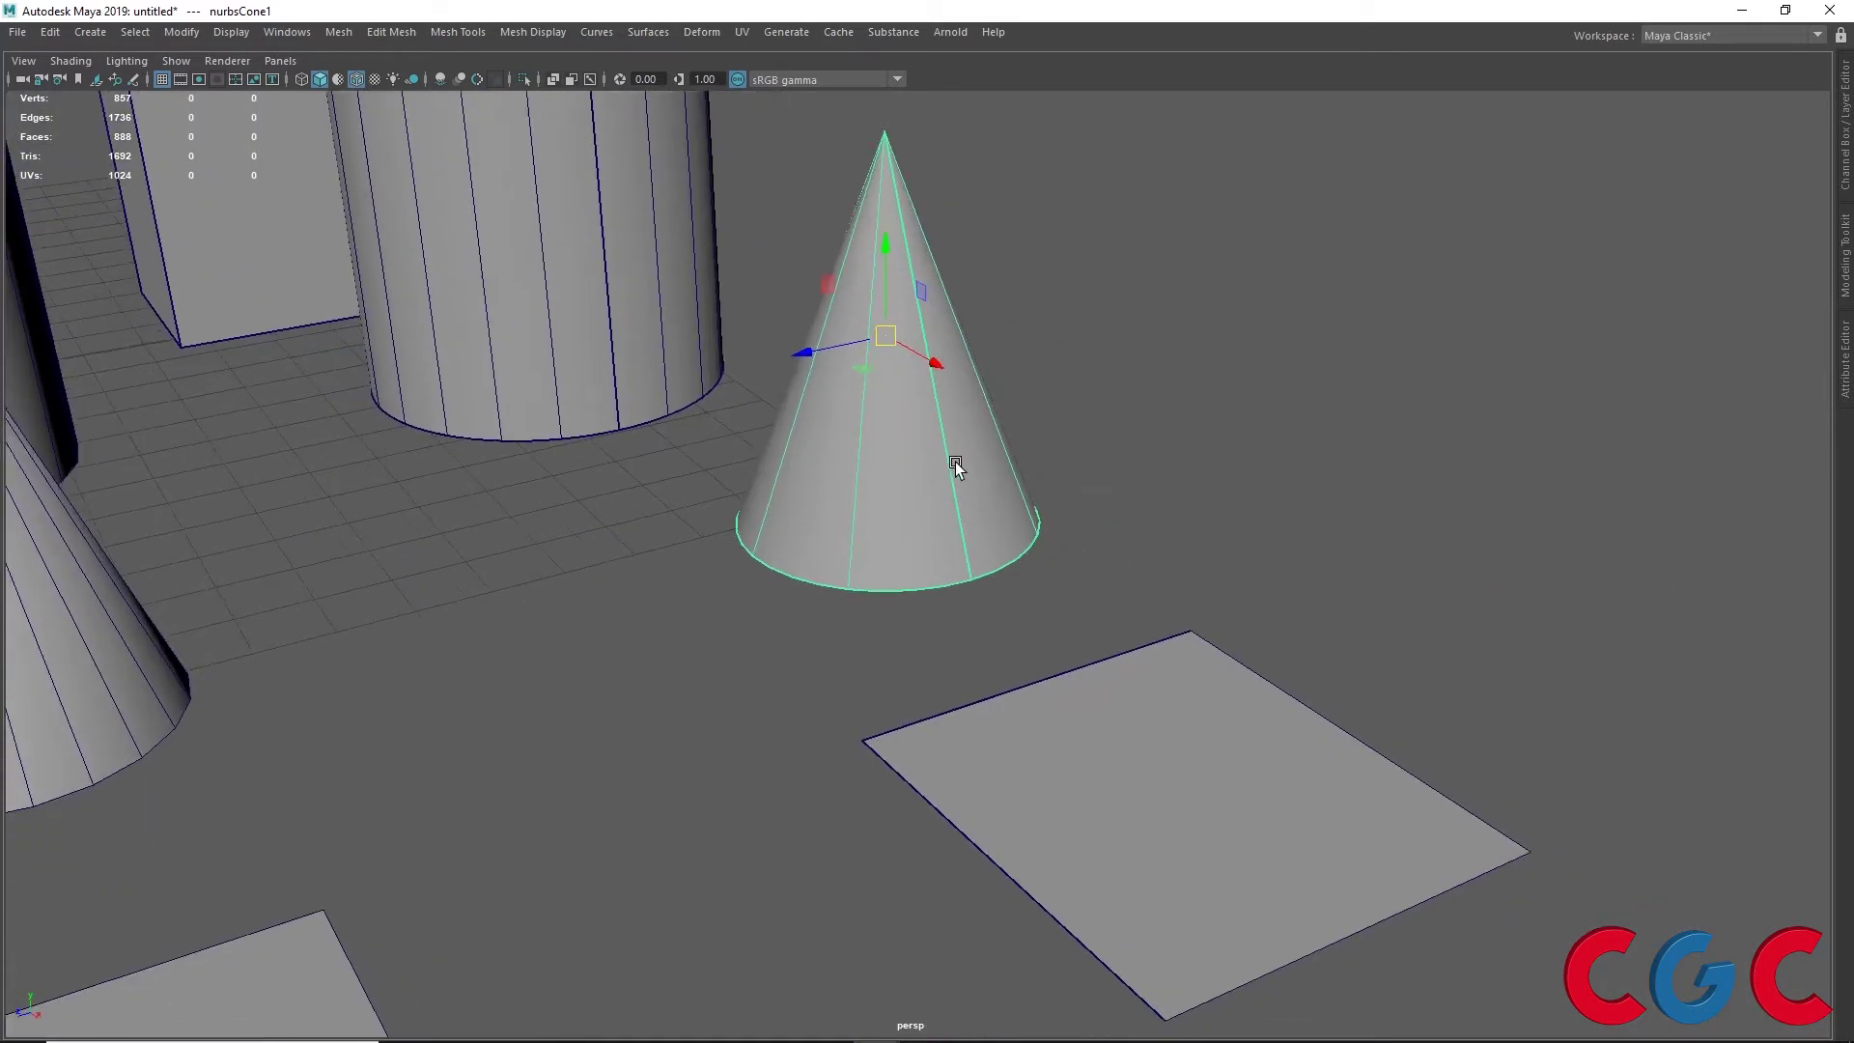
{"action": "mouse_move", "coordinate": [954, 463]}
{"action": "left_mouse_down", "text": "alt"}
{"action": "mouse_move", "coordinate": [972, 538]}
{"action": "mouse_move", "coordinate": [941, 420]}
{"action": "mouse_move", "coordinate": [1106, 425]}
{"action": "left_mouse_up", "text": "alt"}
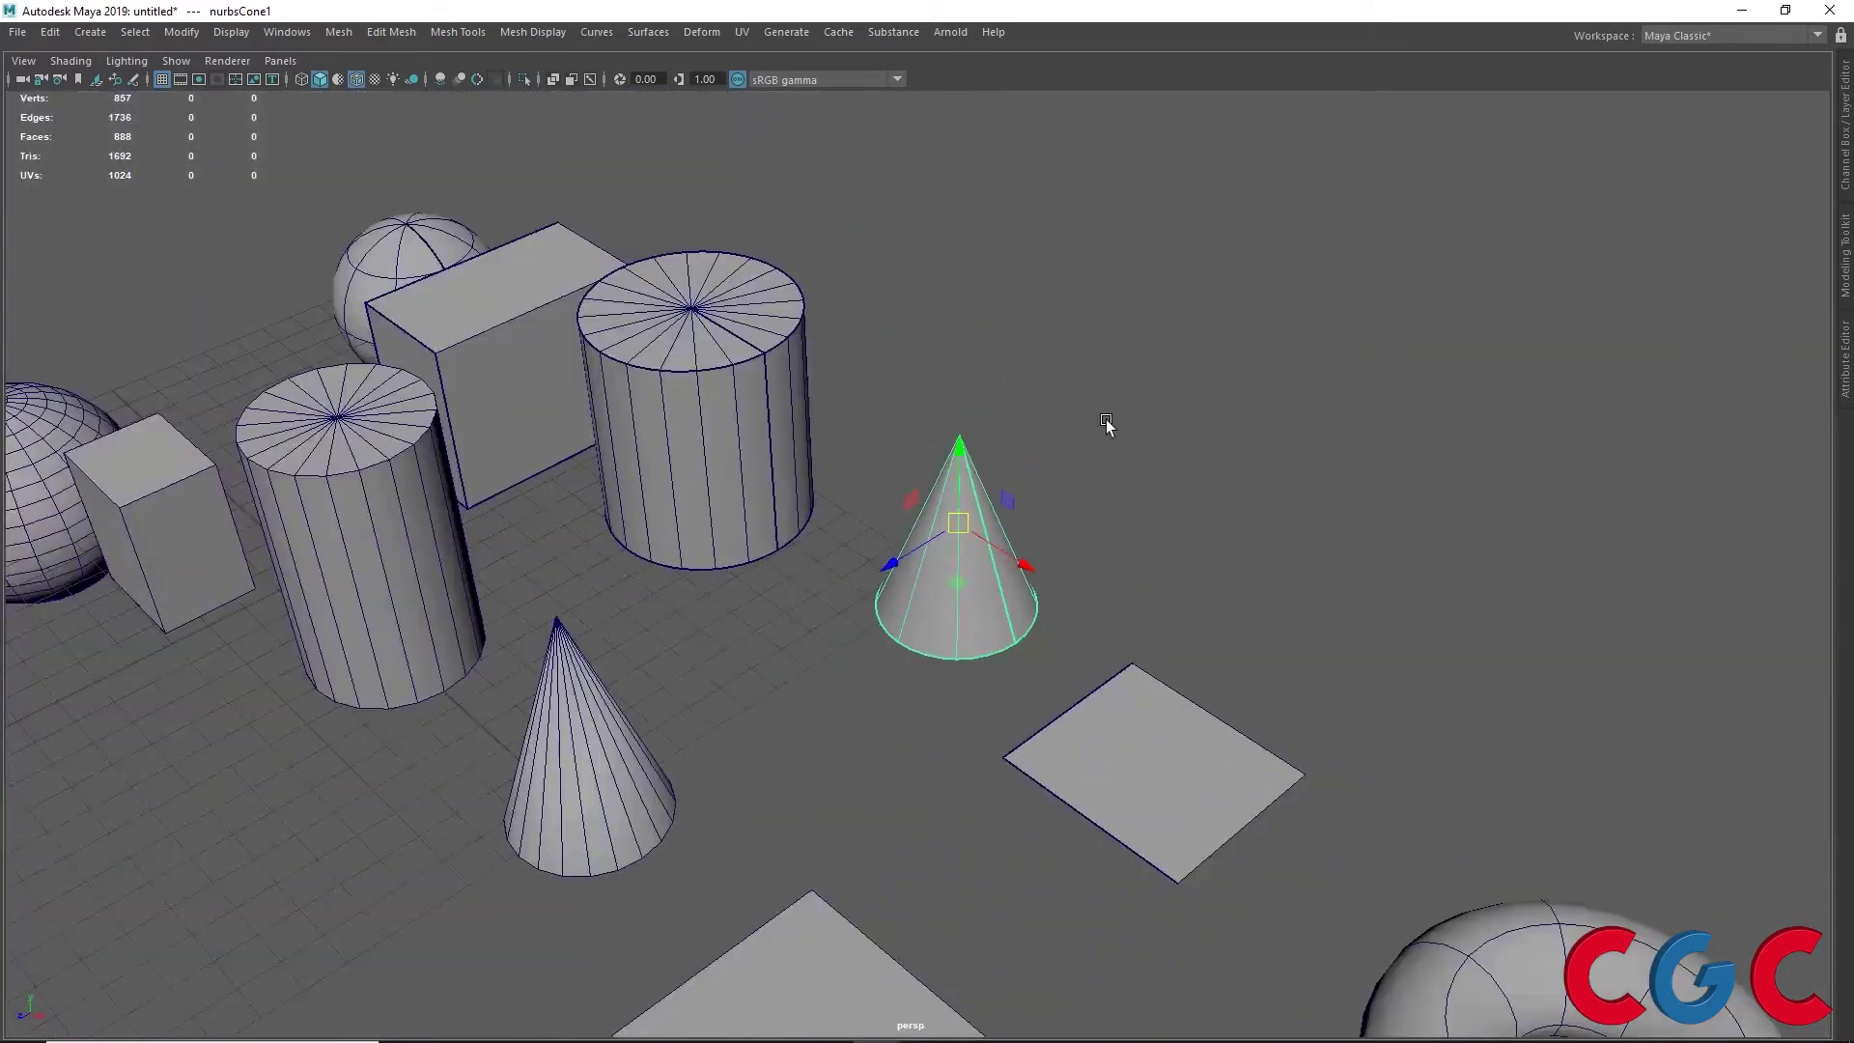
{"action": "key", "text": "ctrl+space"}
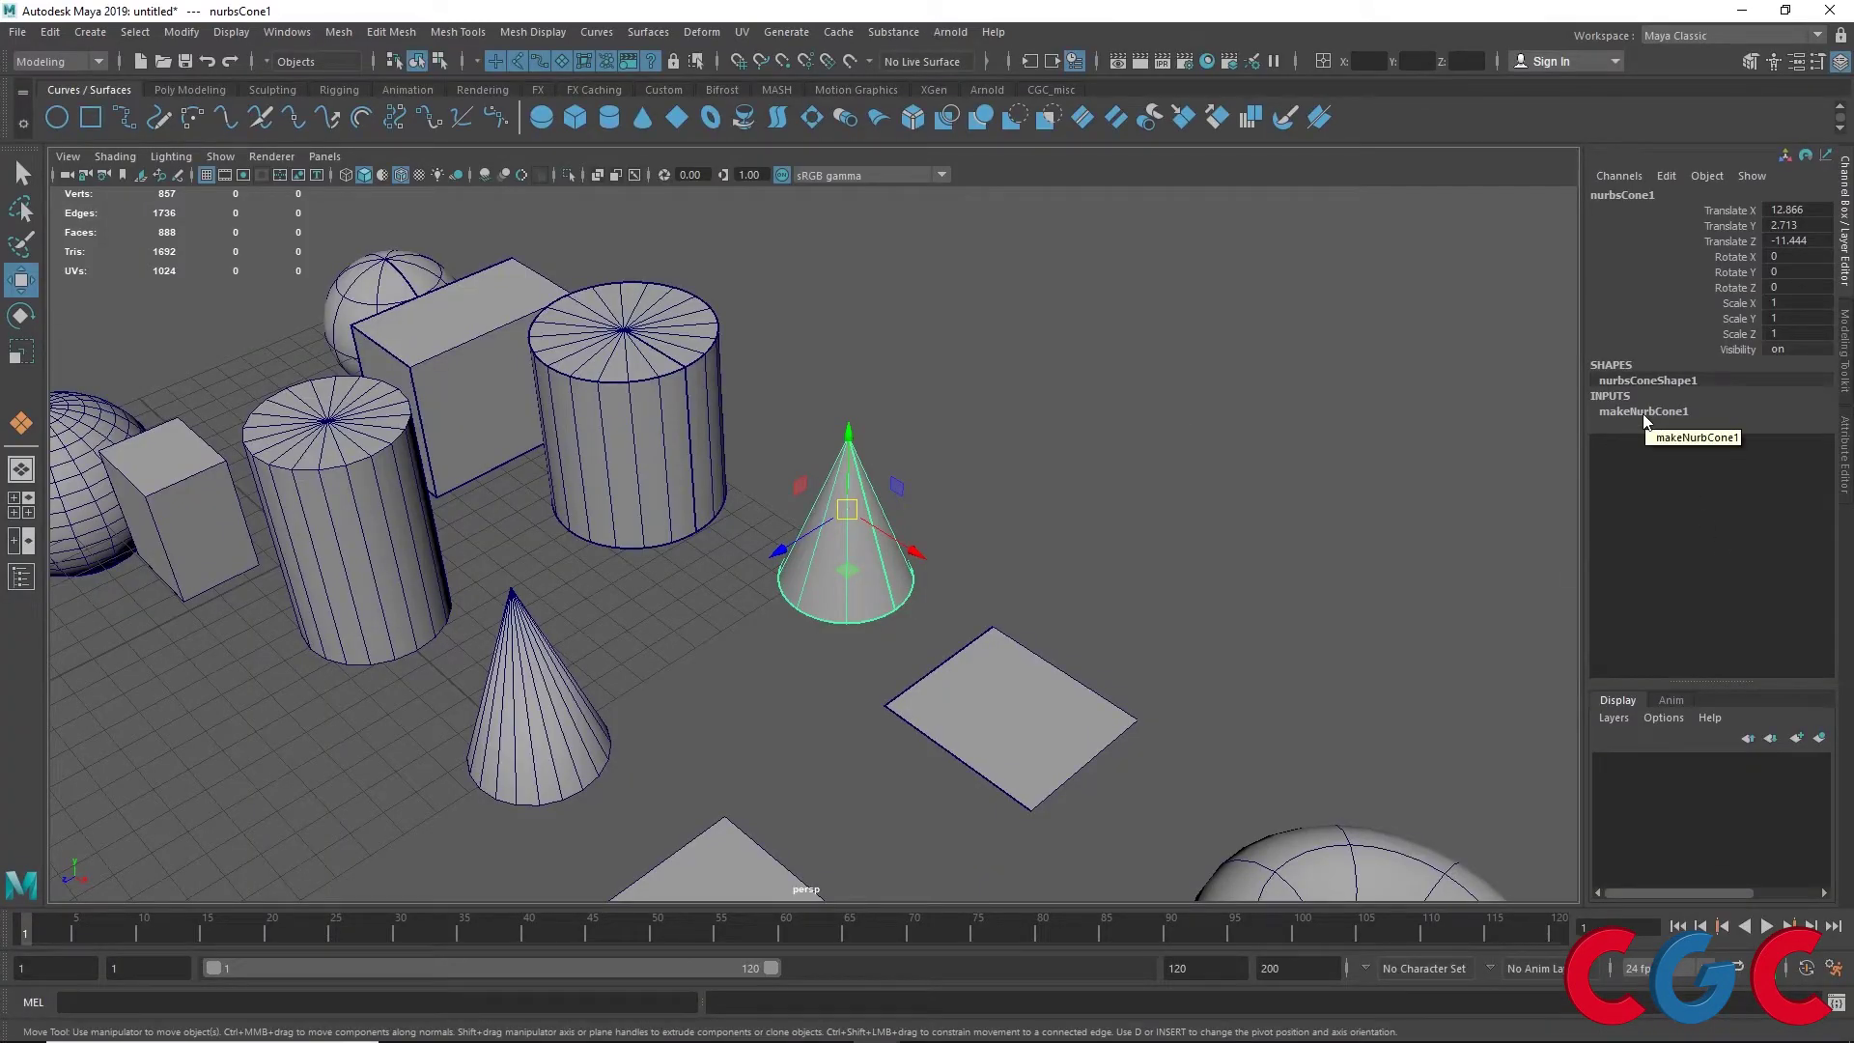
Compare makeNurbCylinder1 (radius 2.9, 20 sections, 1 span) with the polygon cylinder's polyCylinder1 inputs
{"action": "left_click", "coordinate": [589, 422]}
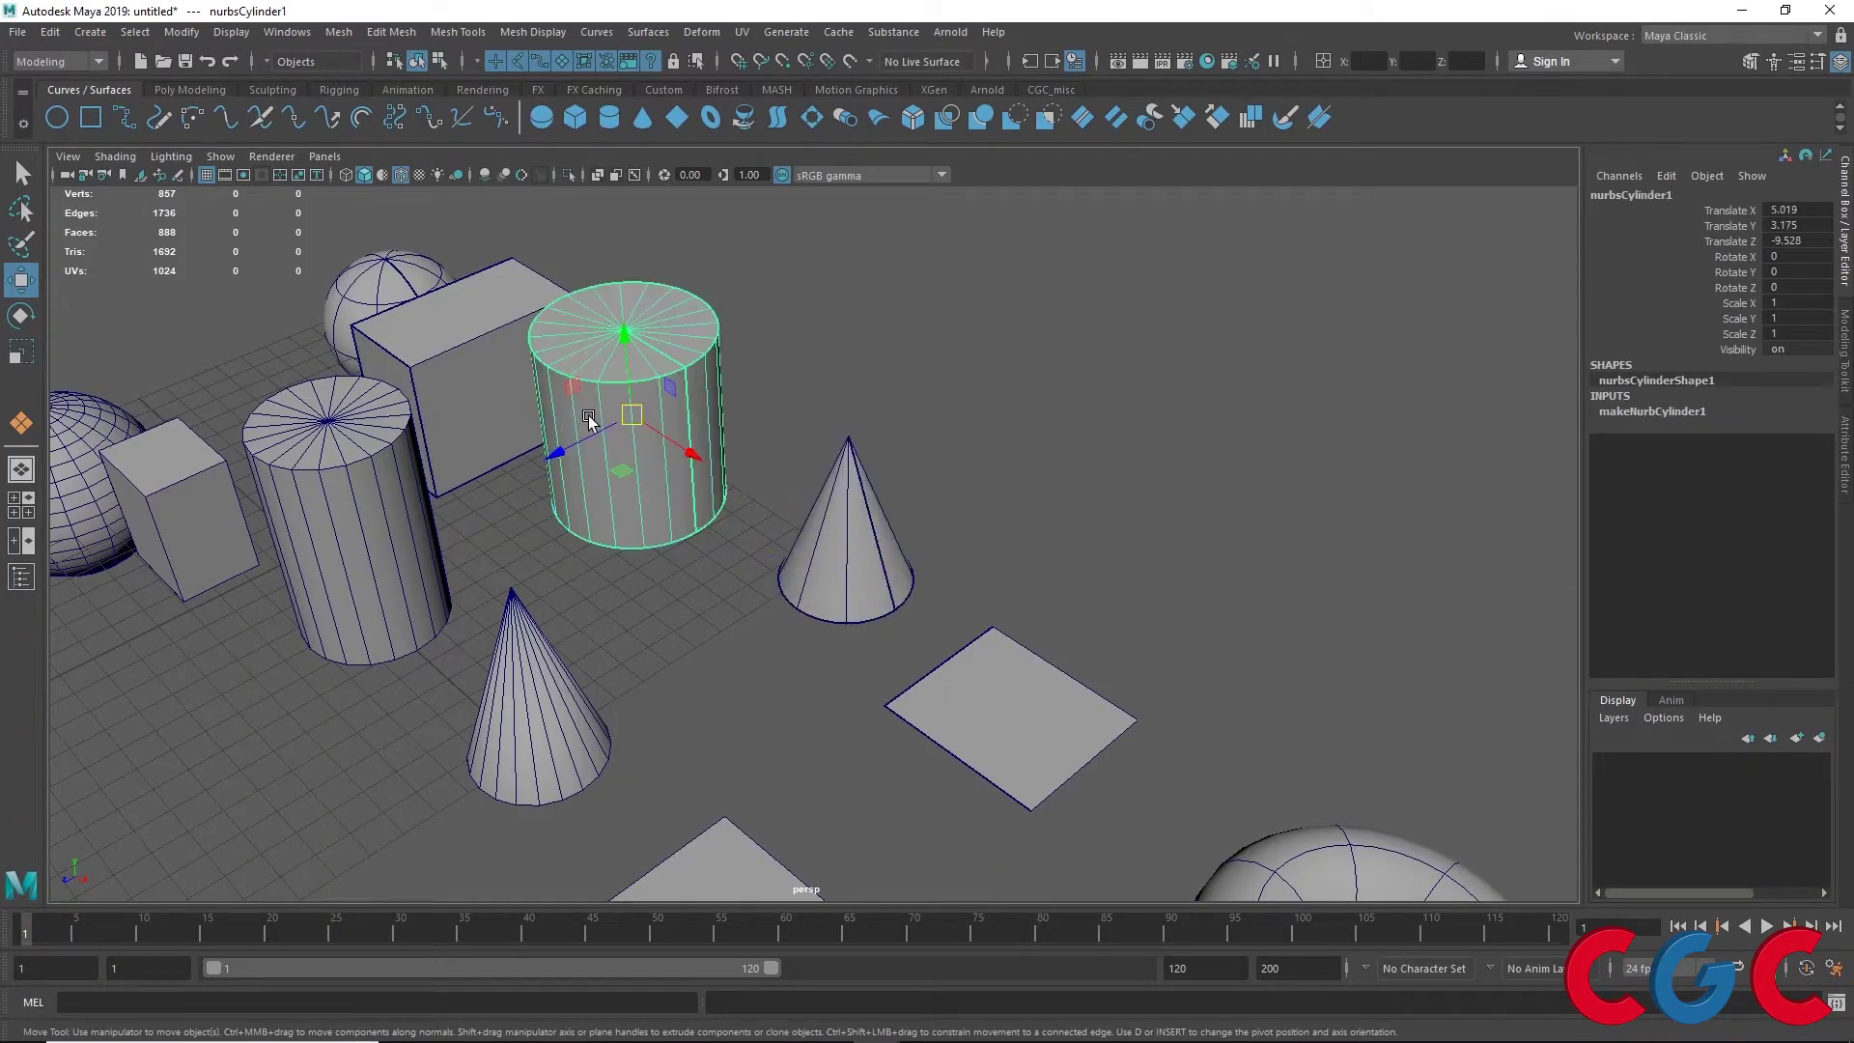
{"action": "left_click", "coordinate": [1680, 416]}
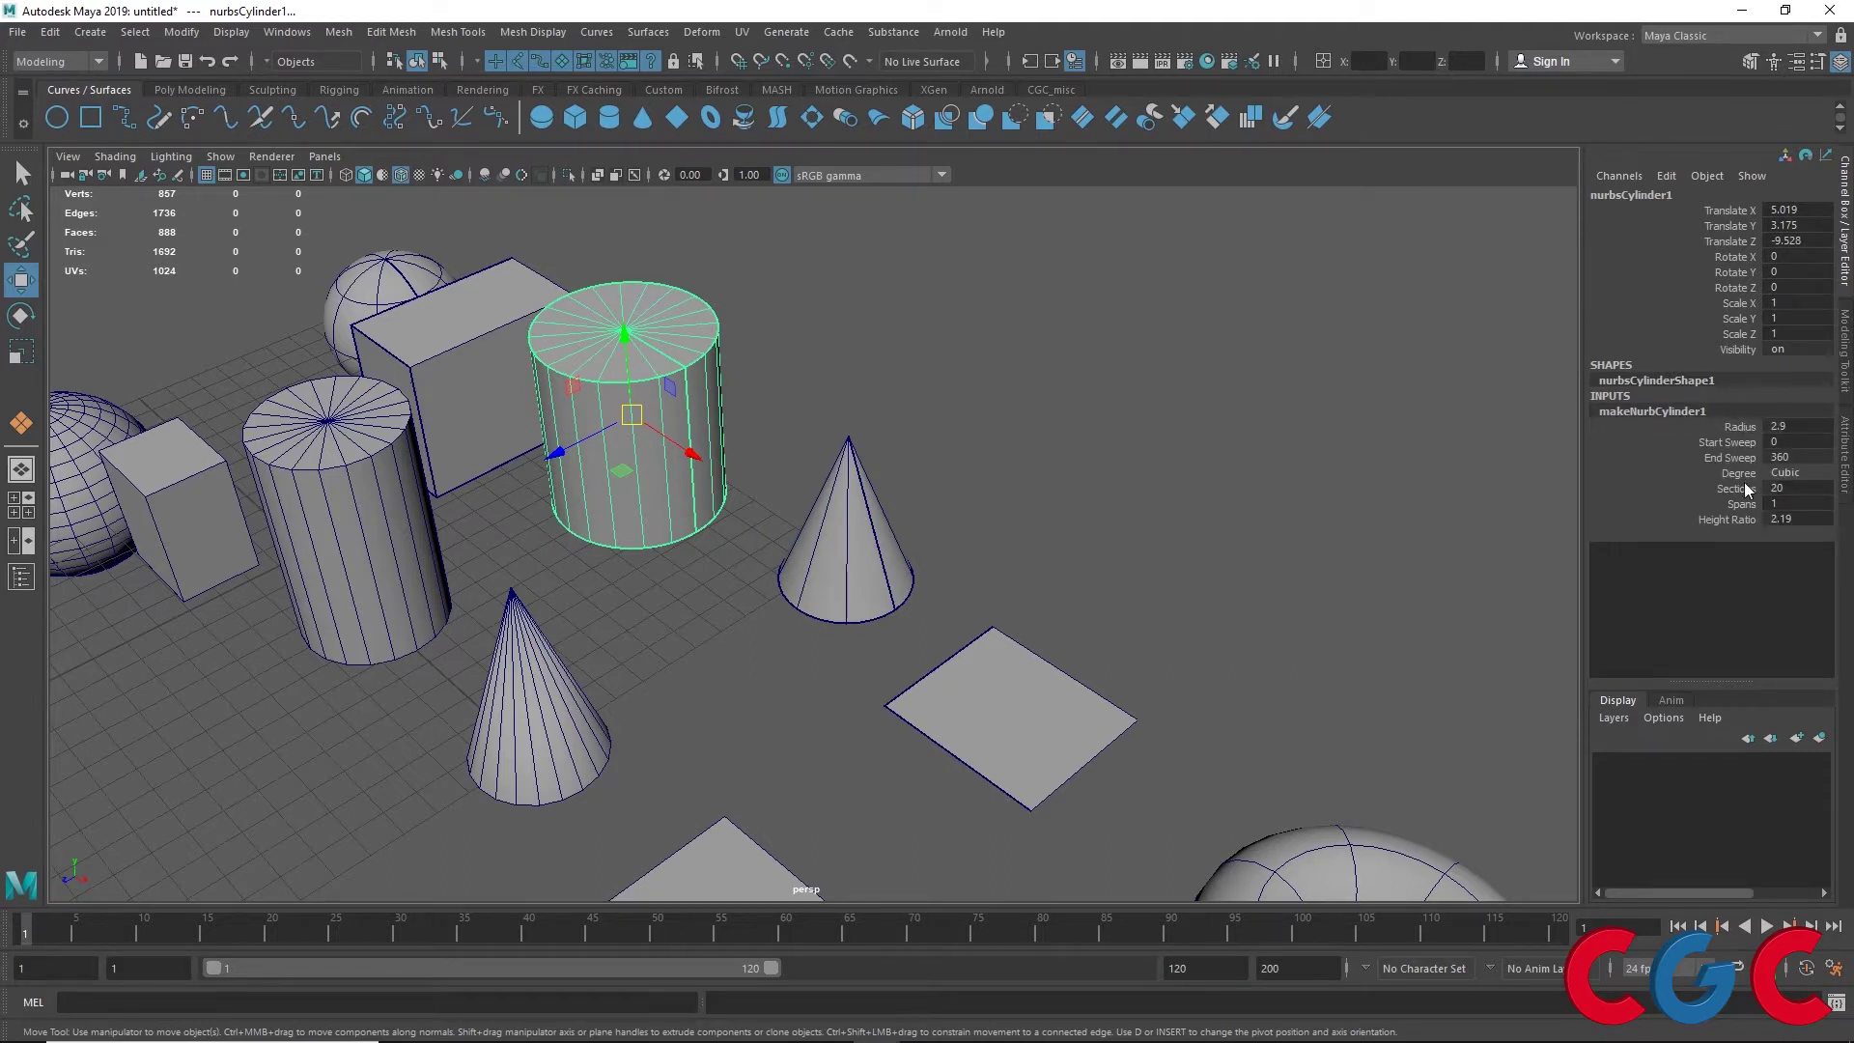
{"action": "left_click", "coordinate": [398, 520]}
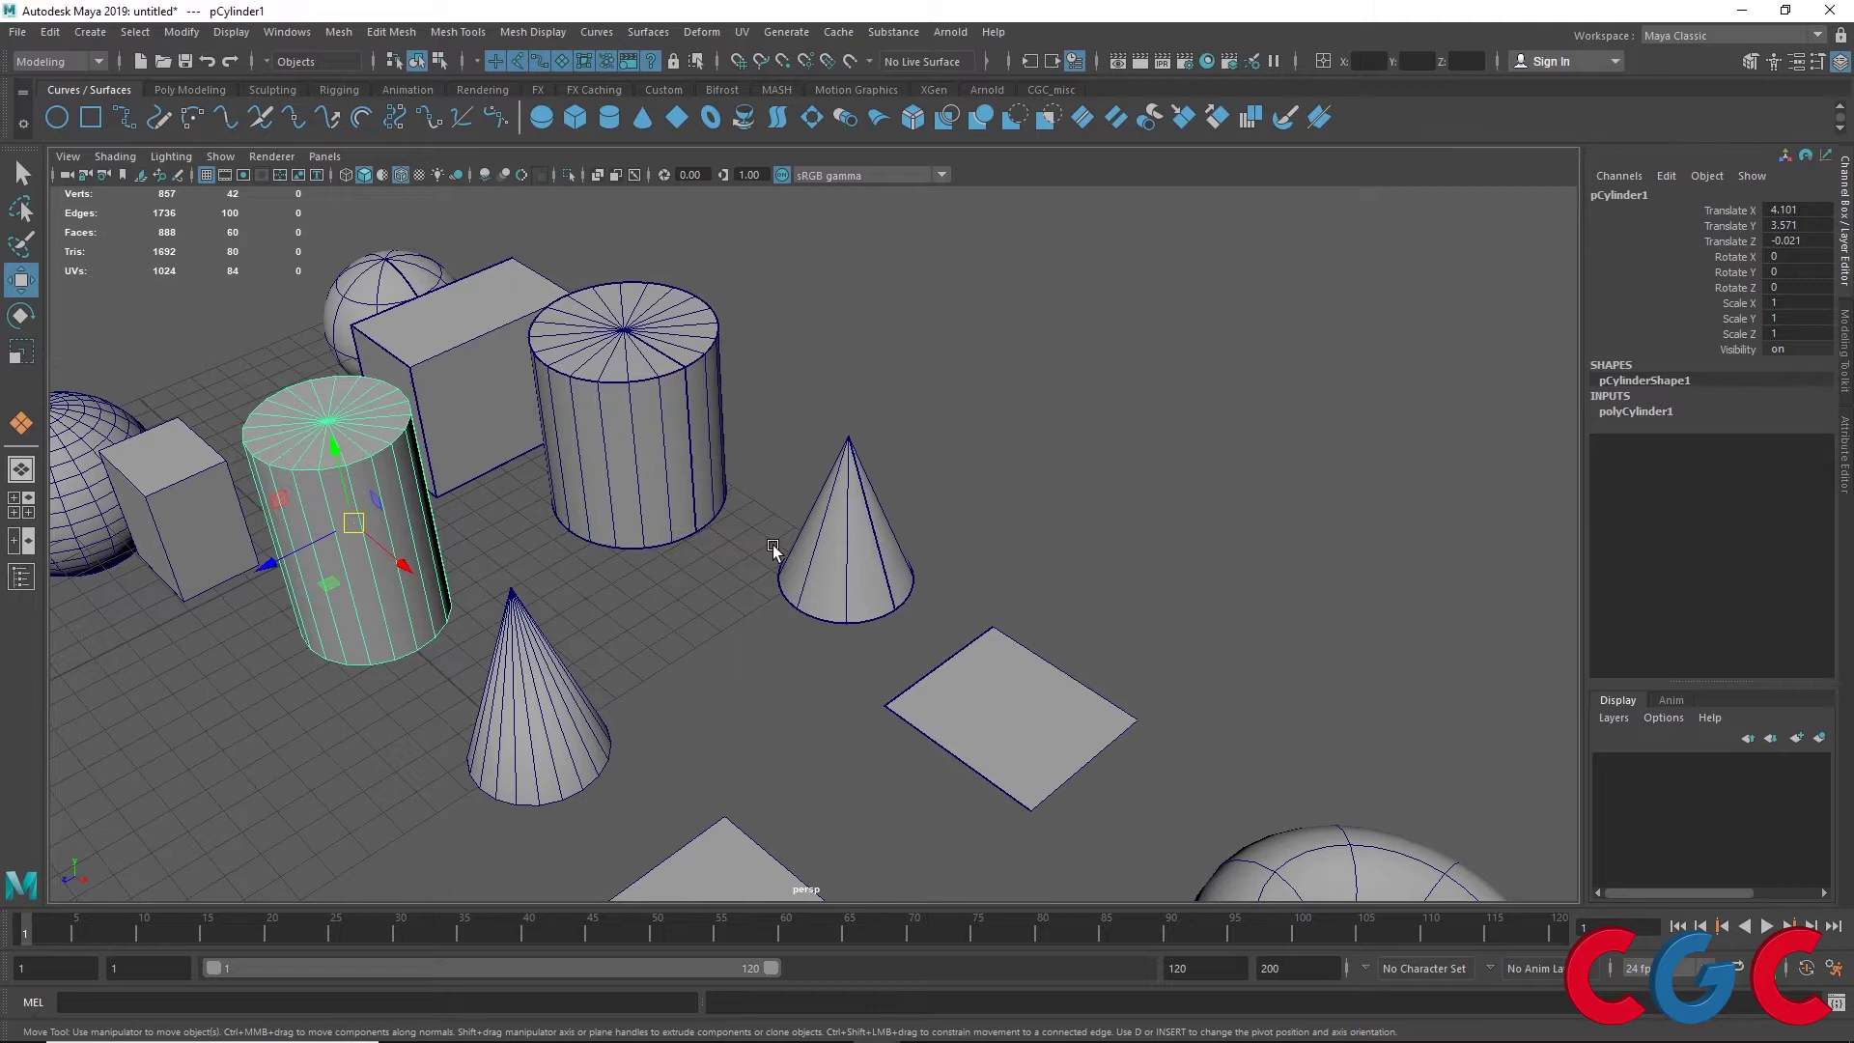
{"action": "left_click", "coordinate": [1643, 413]}
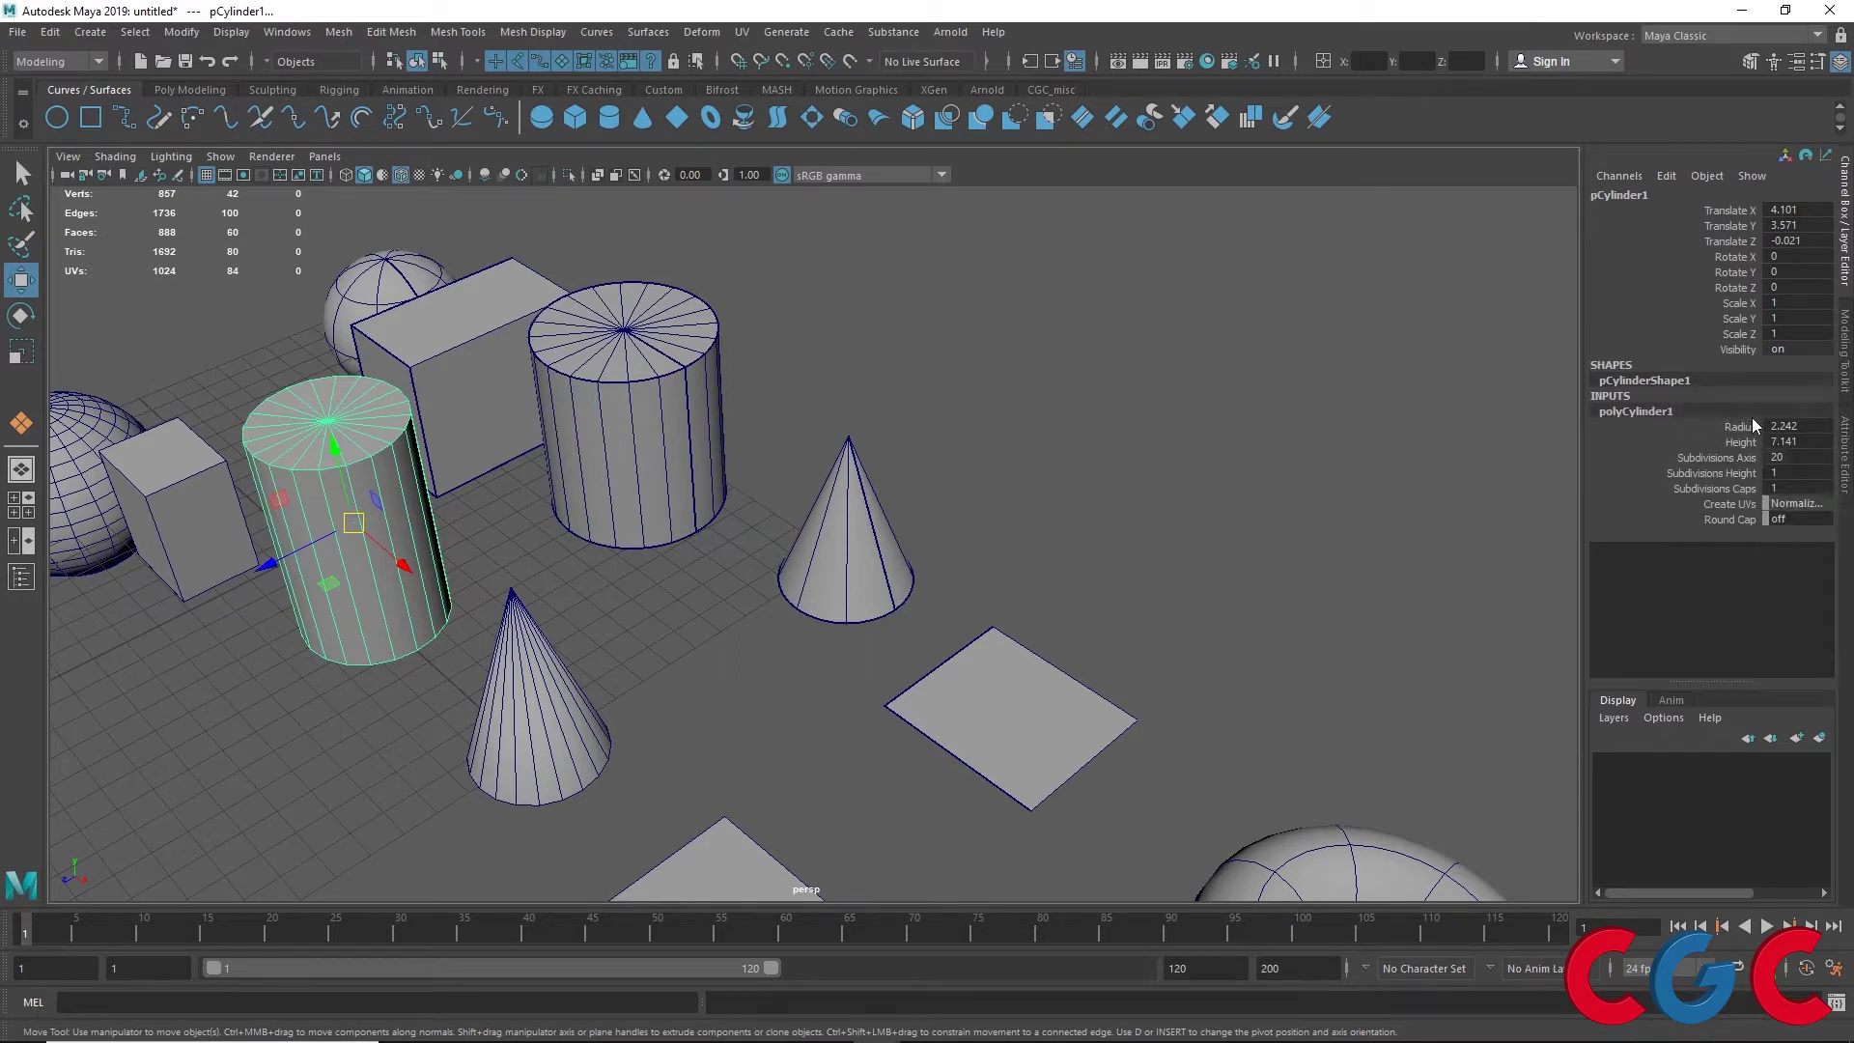
{"action": "left_click", "coordinate": [664, 417]}
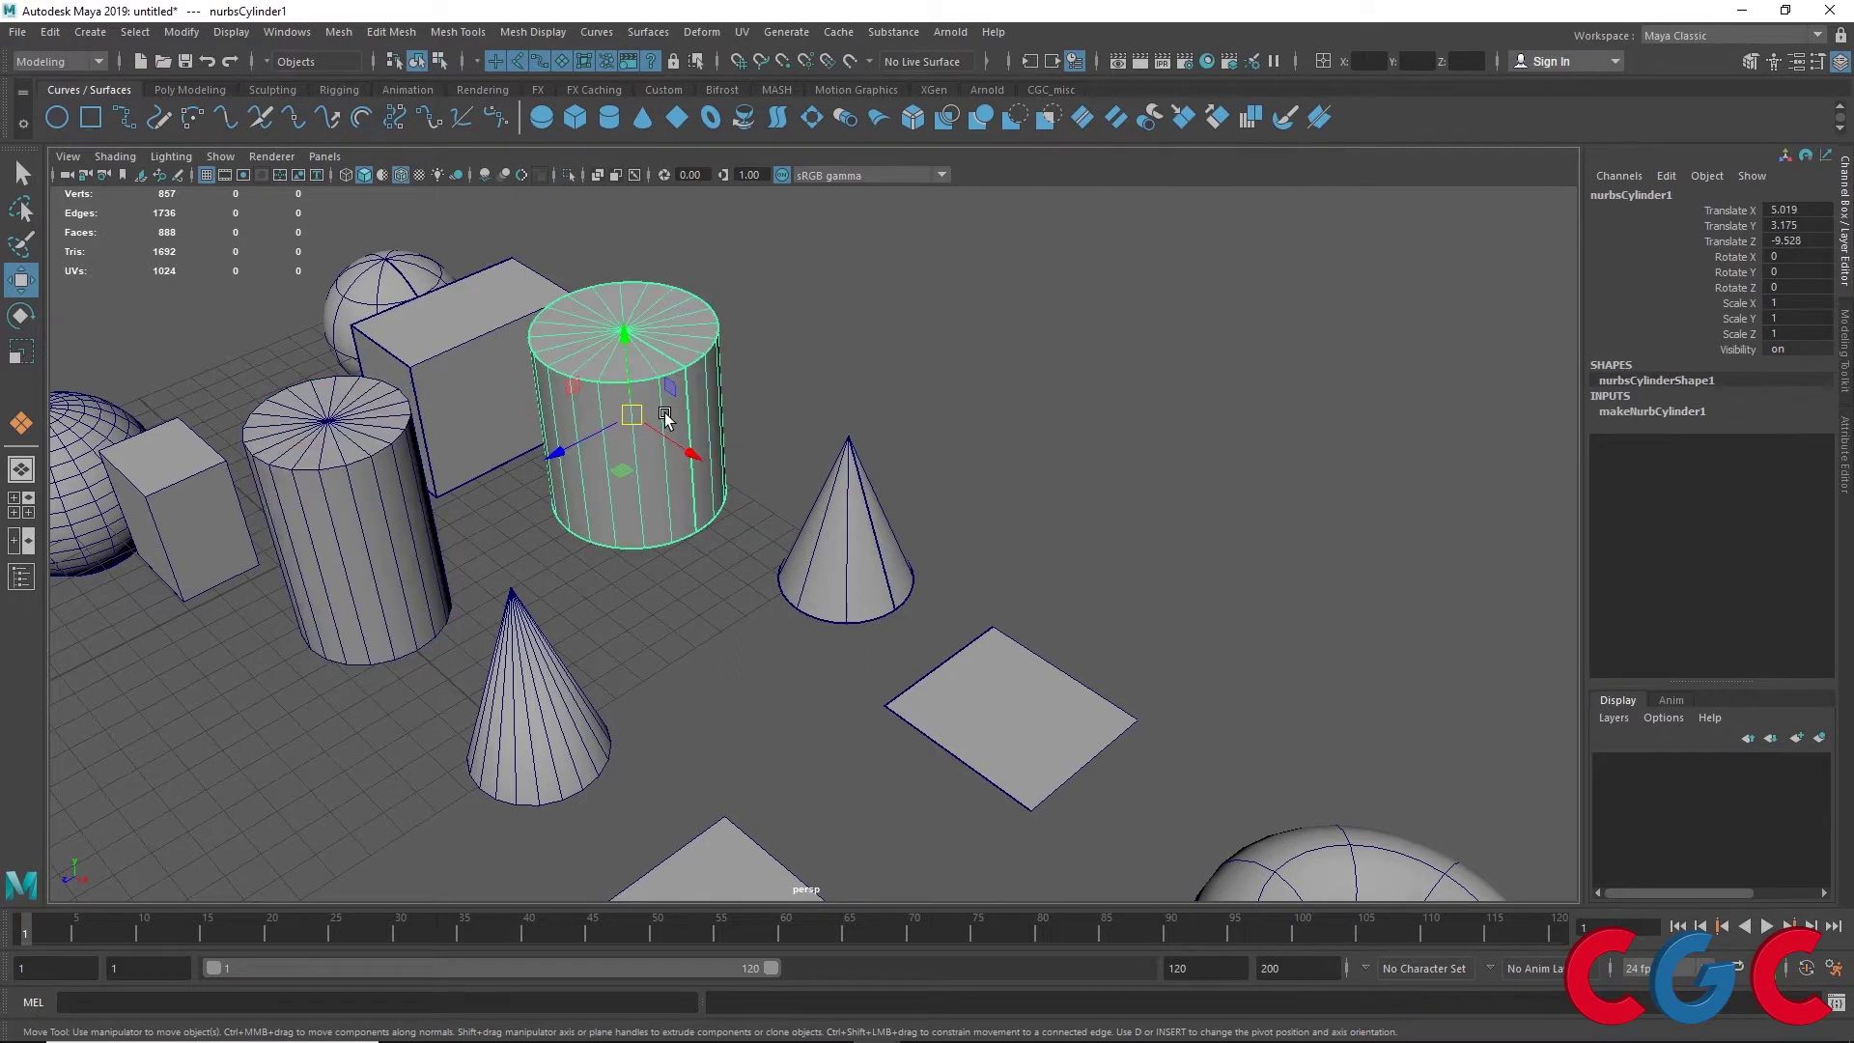
{"action": "left_click", "coordinate": [1678, 414]}
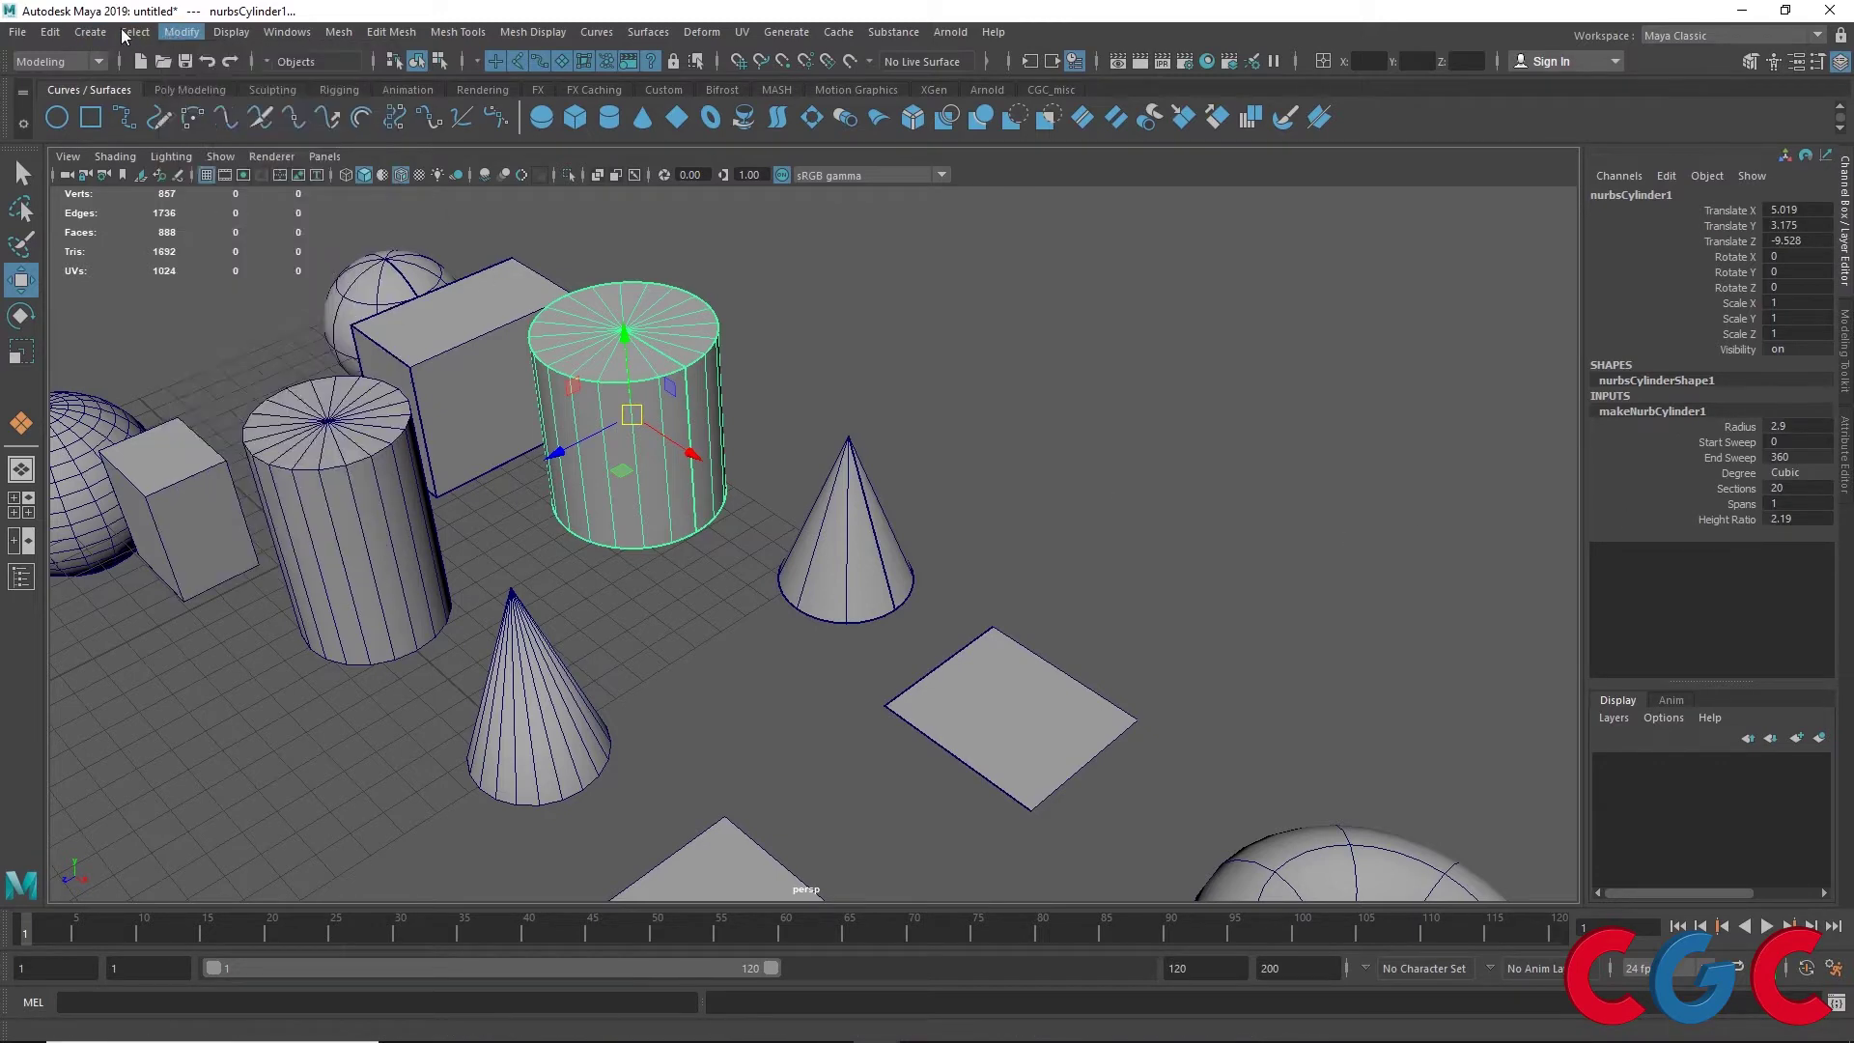
{"action": "left_click", "coordinate": [90, 32]}
{"action": "mouse_move", "coordinate": [145, 81]}
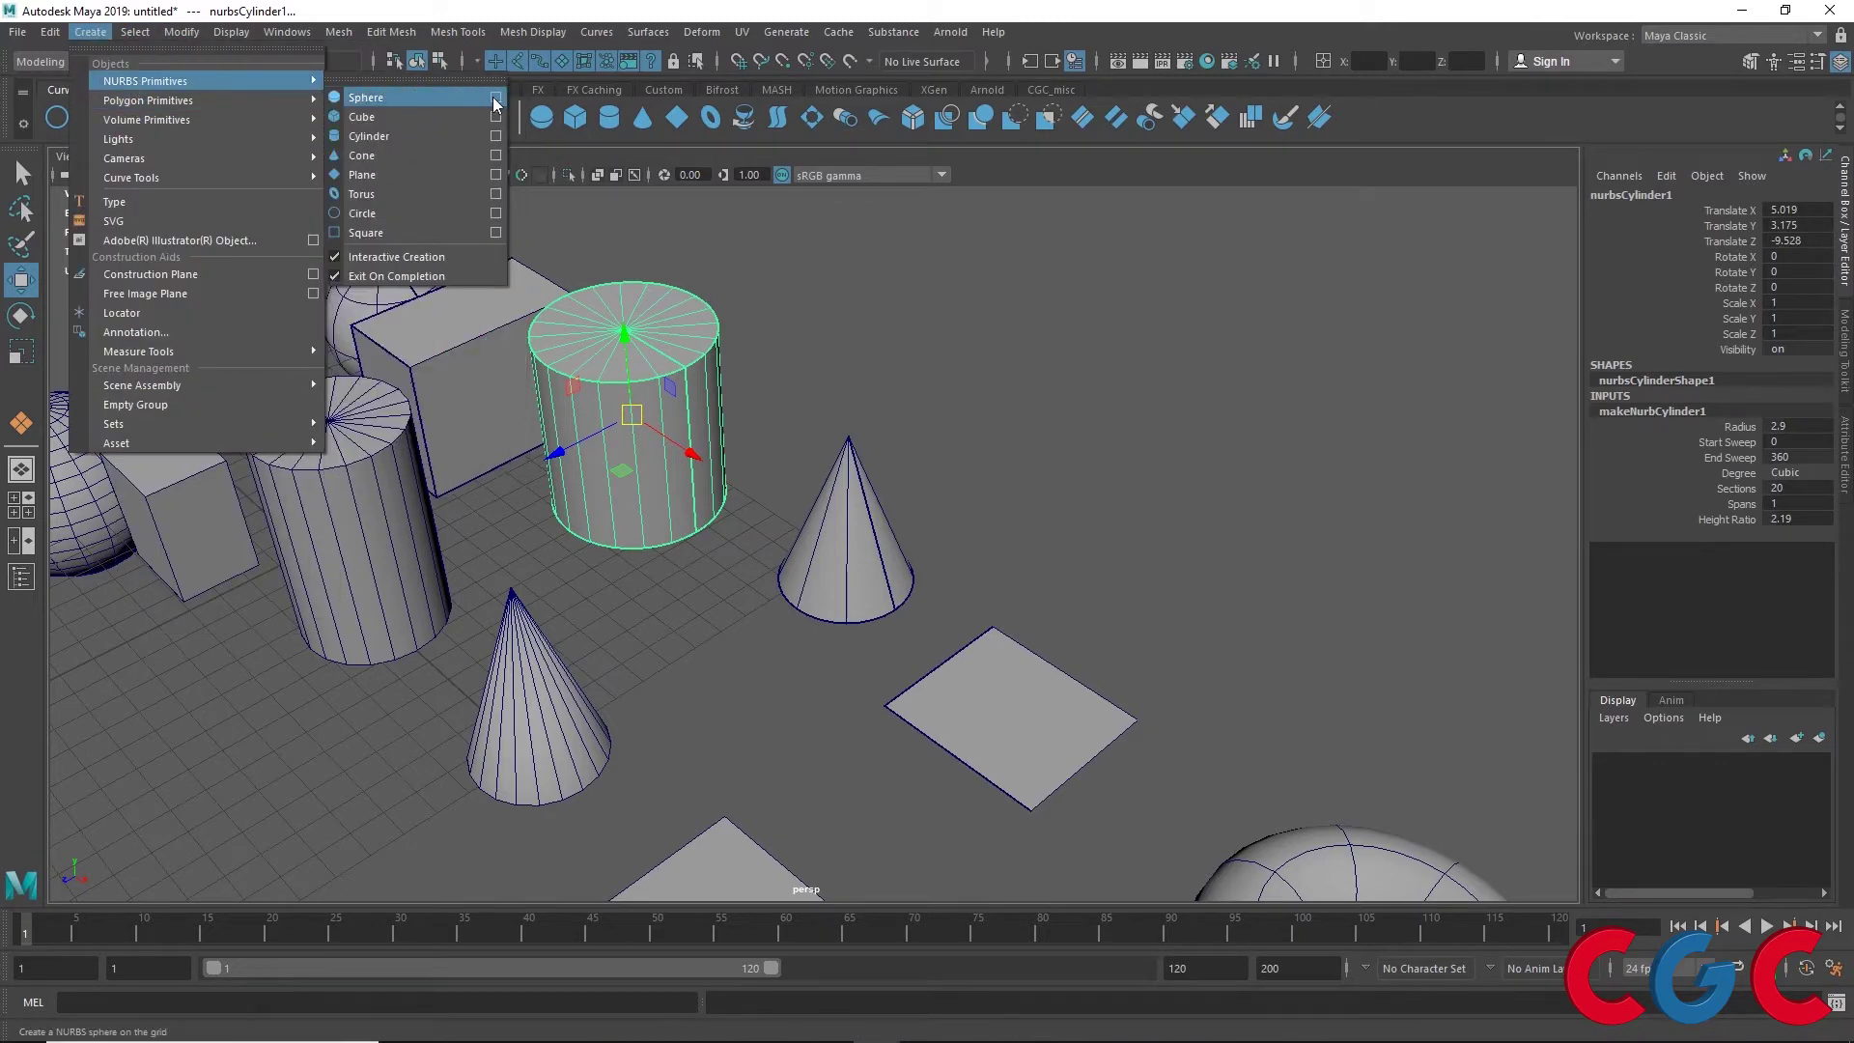
Review the NURBS Sphere Tool settings (8 sections, 4 spans, radius 1) and Interactive Creation, then close them
{"action": "left_click", "coordinate": [494, 100]}
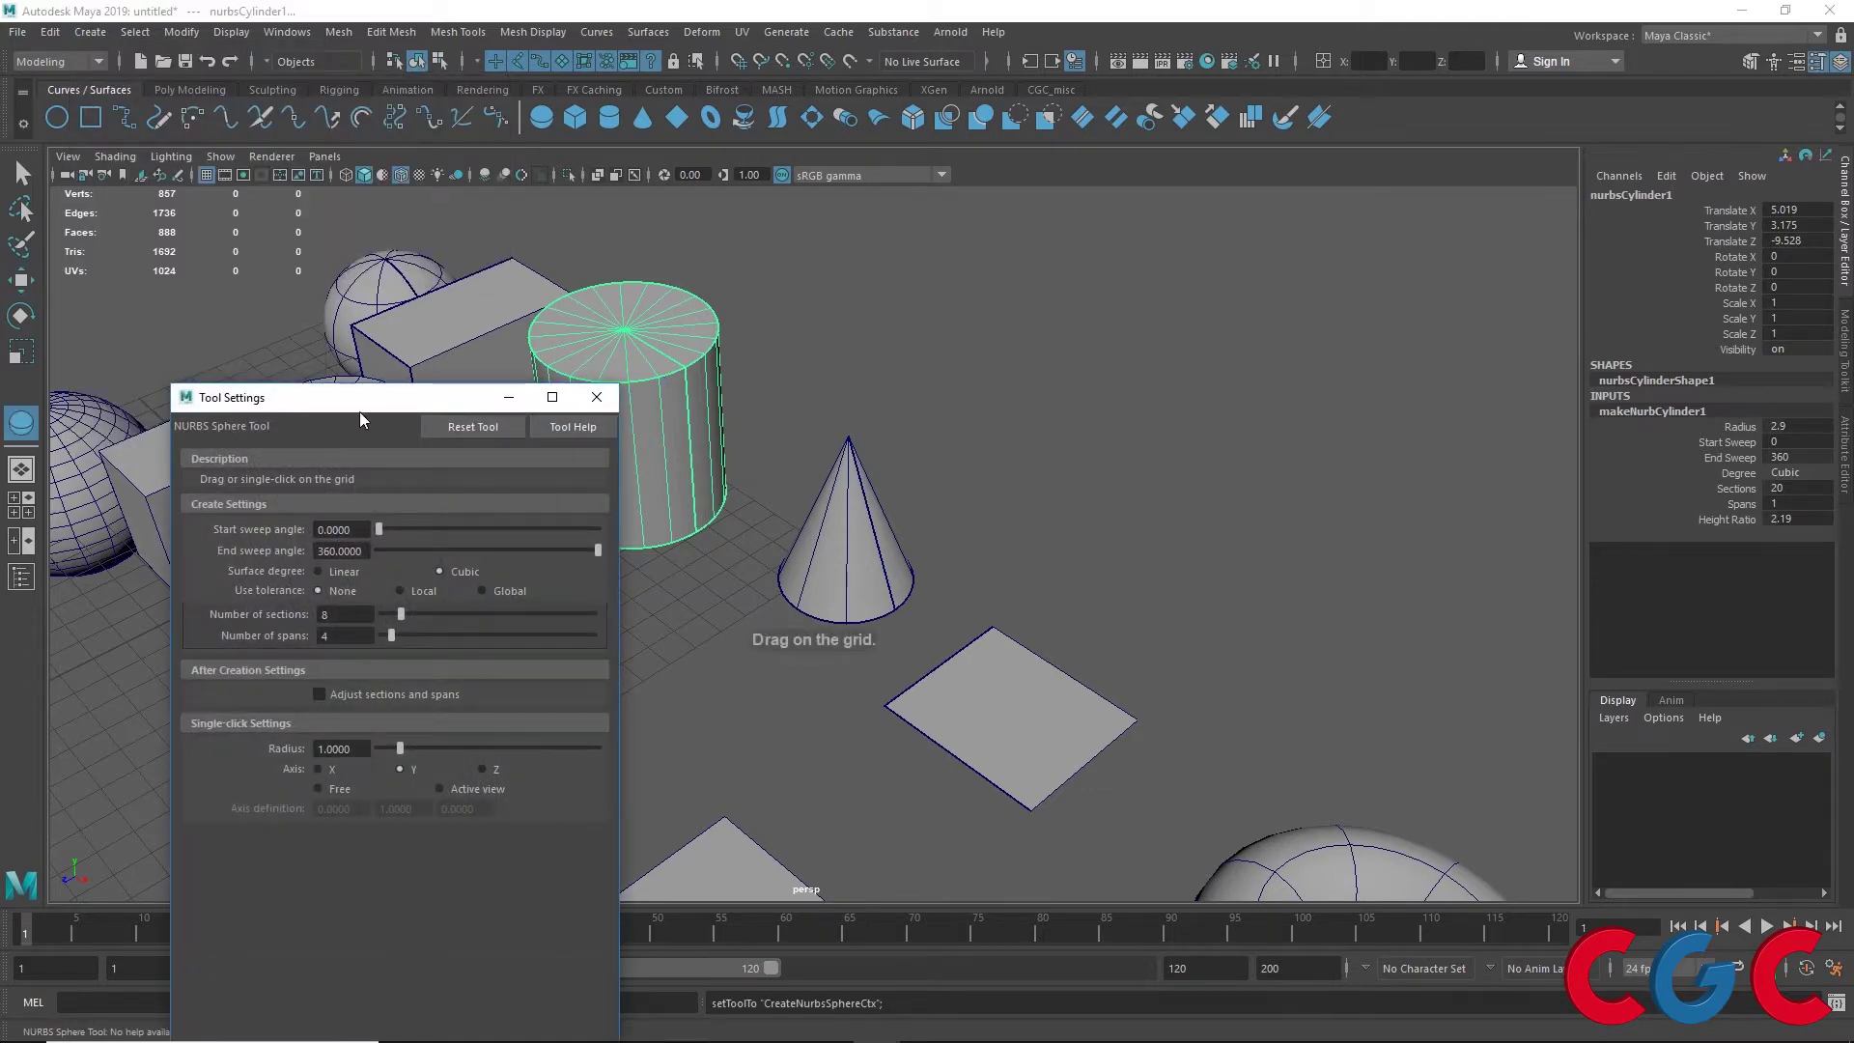
{"action": "left_click_drag", "start_coordinate": [383, 400], "coordinate": [623, 209]}
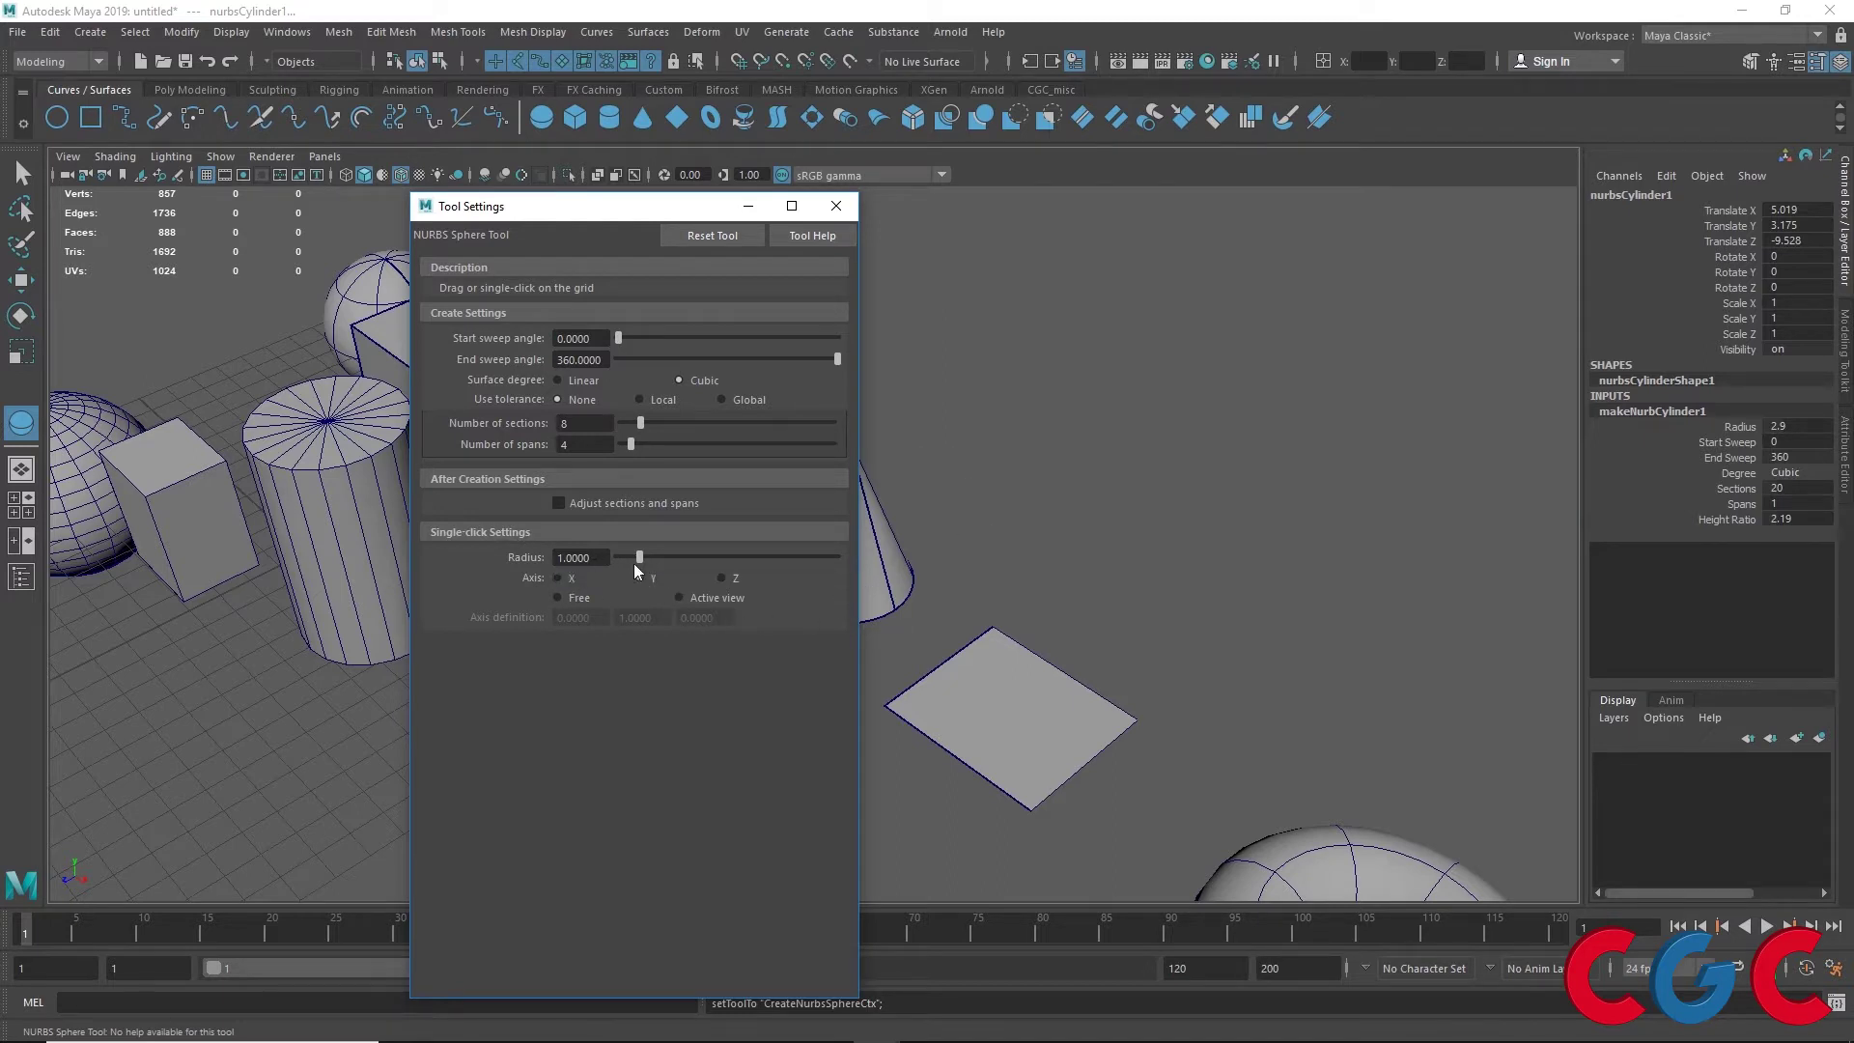
{"action": "left_click", "coordinate": [92, 31]}
{"action": "mouse_move", "coordinate": [145, 79]}
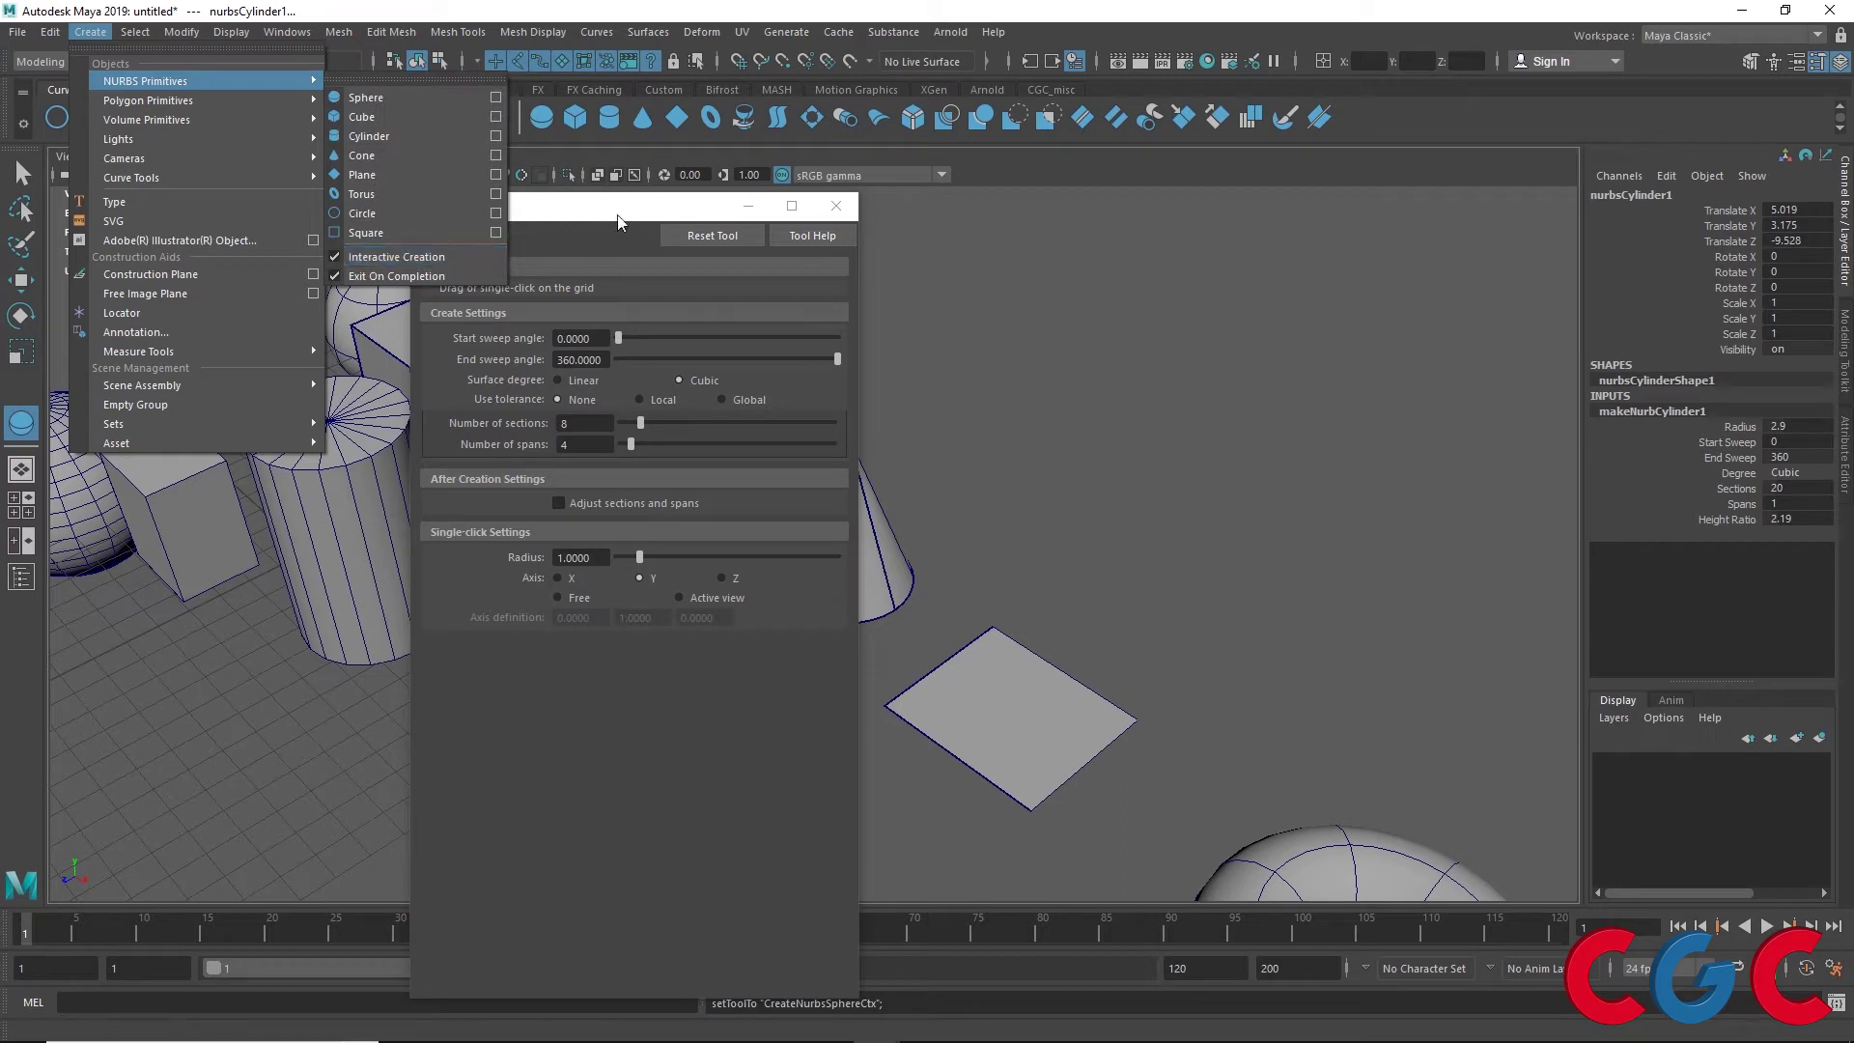
{"action": "left_click", "coordinate": [609, 551]}
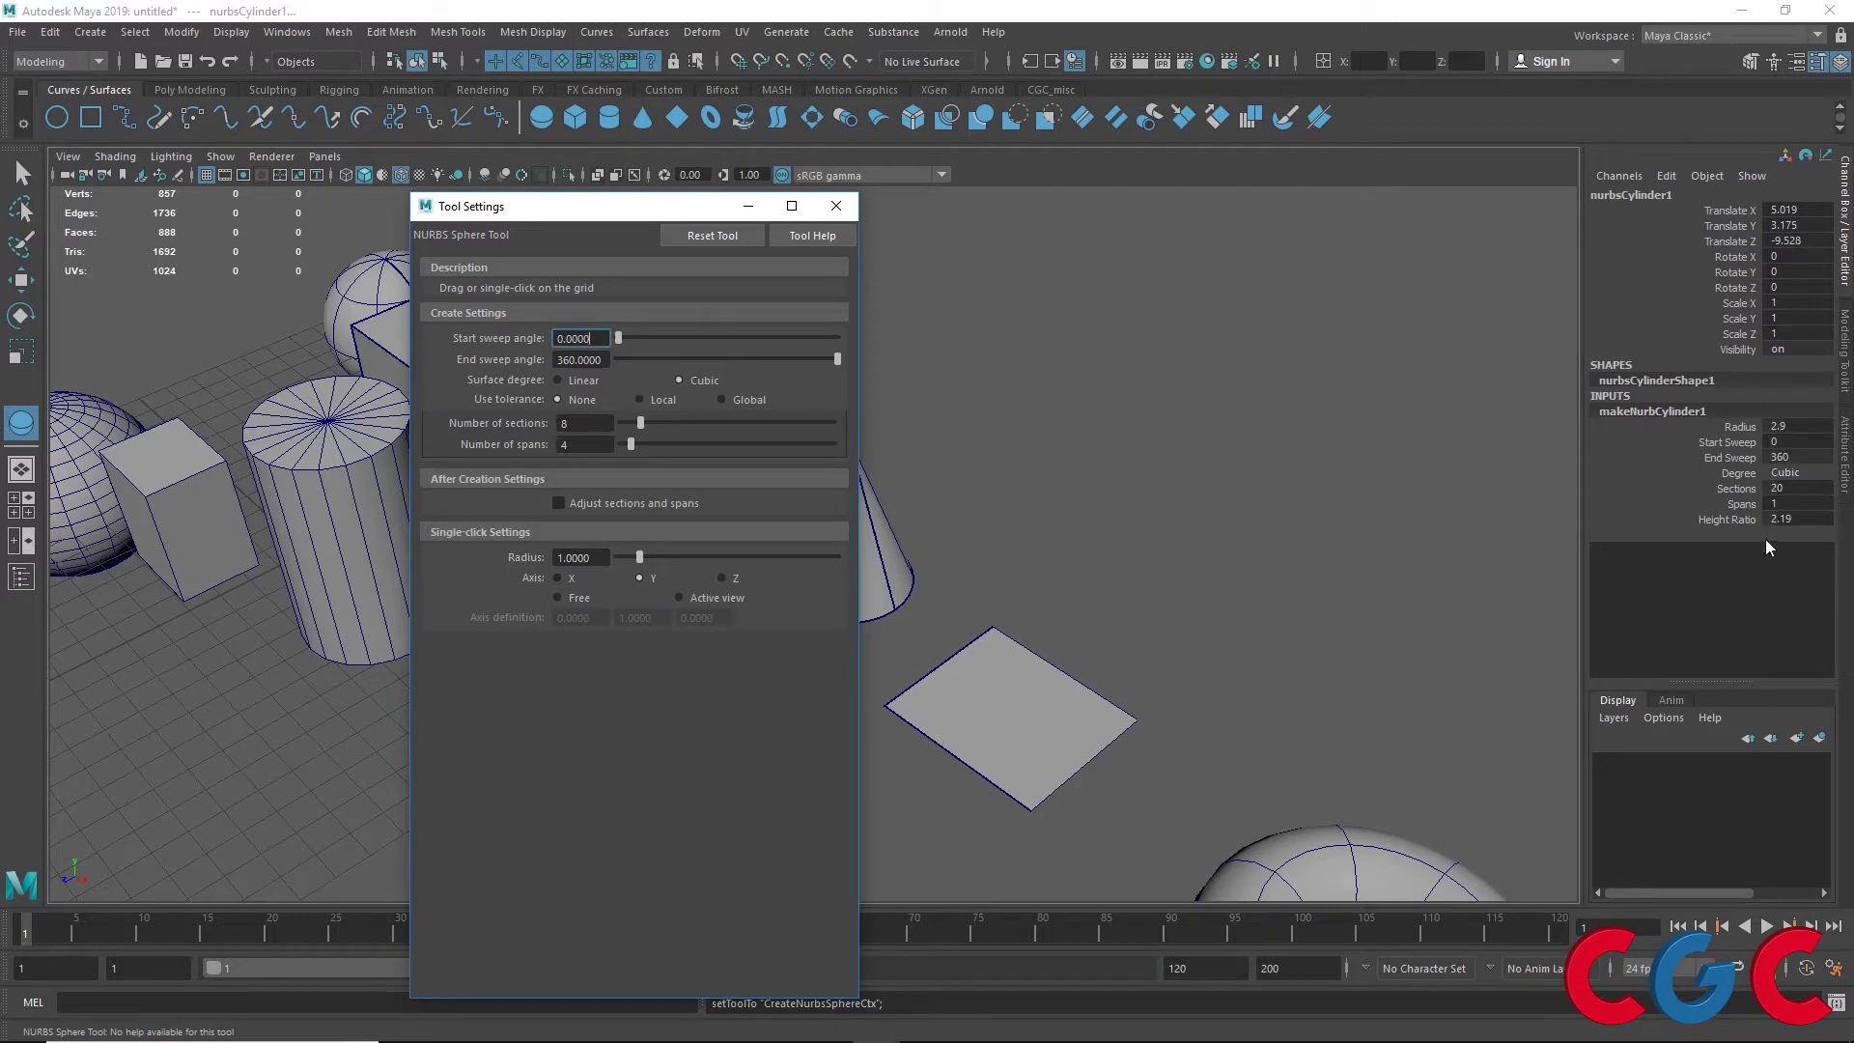
{"action": "left_click", "coordinate": [836, 206]}
Select the upper-left NURBS sphere and show its construction attributes in the Channel Box
{"action": "left_click_drag", "start_coordinate": [645, 457], "coordinate": [772, 462], "text": "alt"}
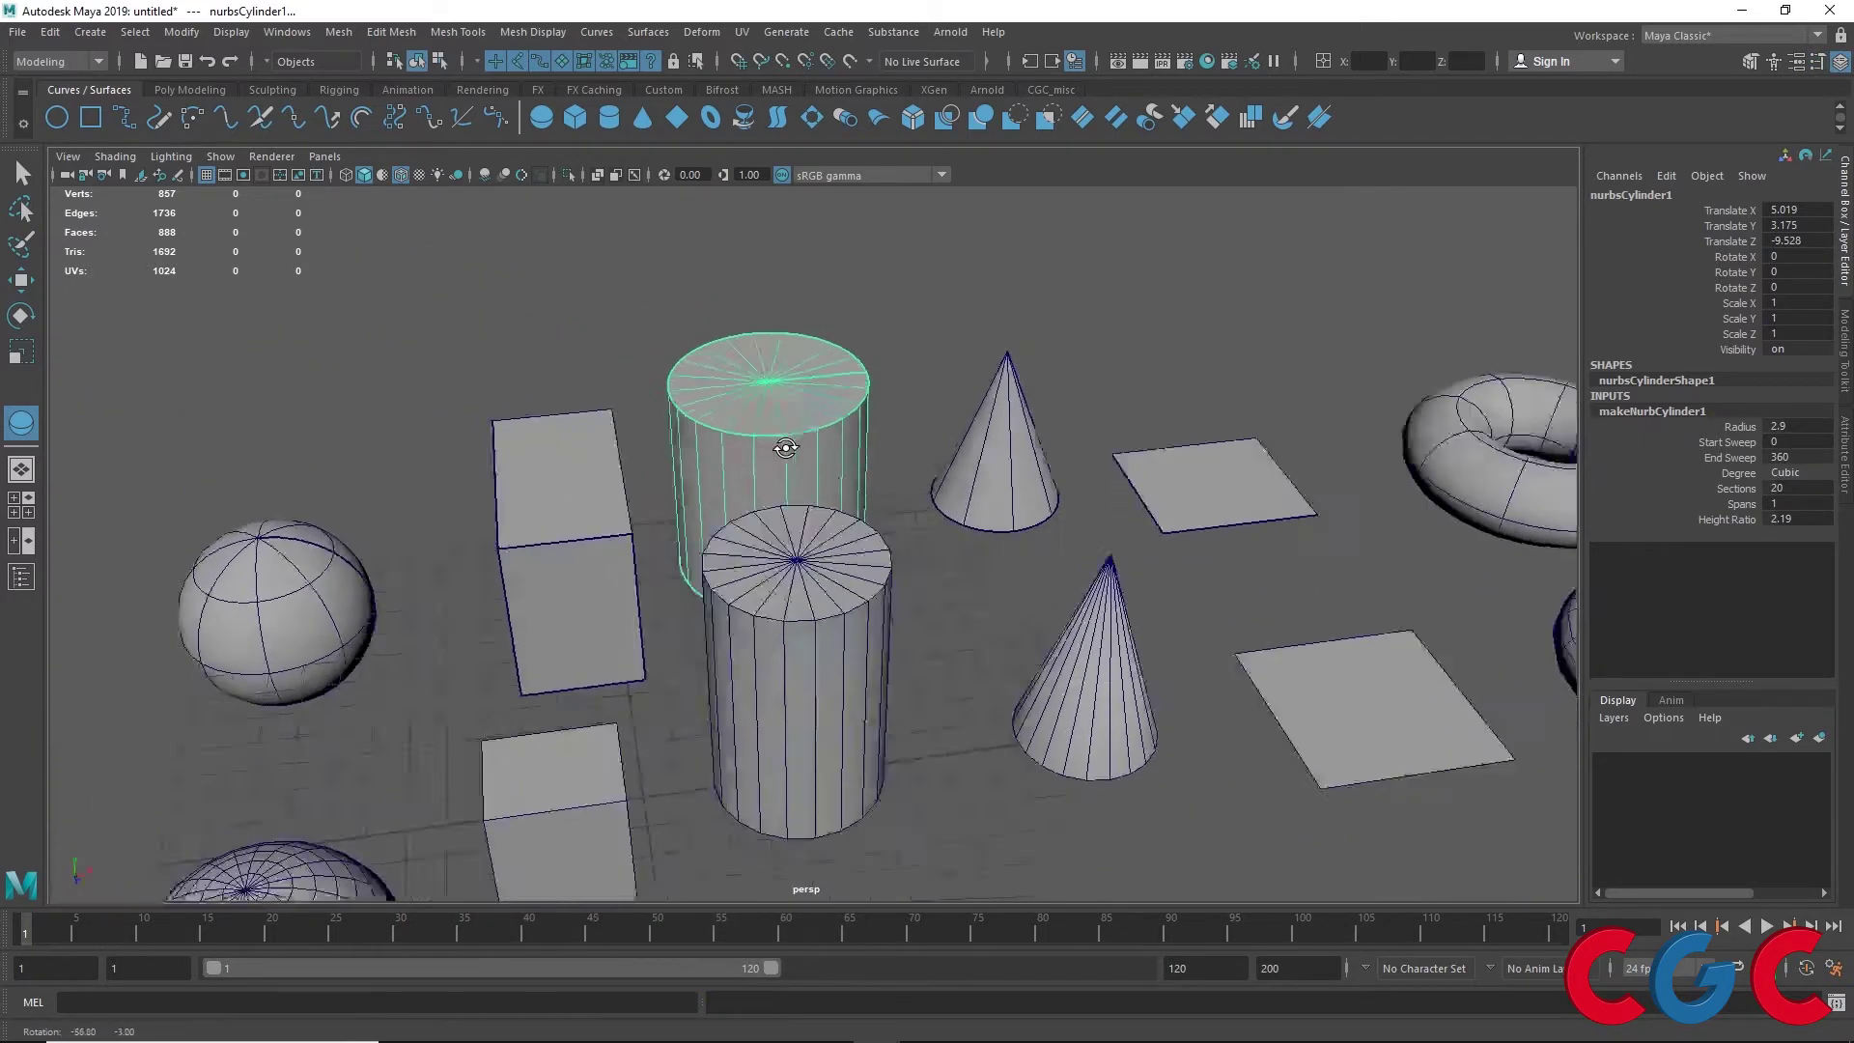
{"action": "key", "text": "w"}
{"action": "left_click", "coordinate": [318, 620]}
{"action": "middle_click_drag", "start_coordinate": [467, 433], "coordinate": [658, 353], "text": "alt"}
{"action": "left_click", "coordinate": [466, 506]}
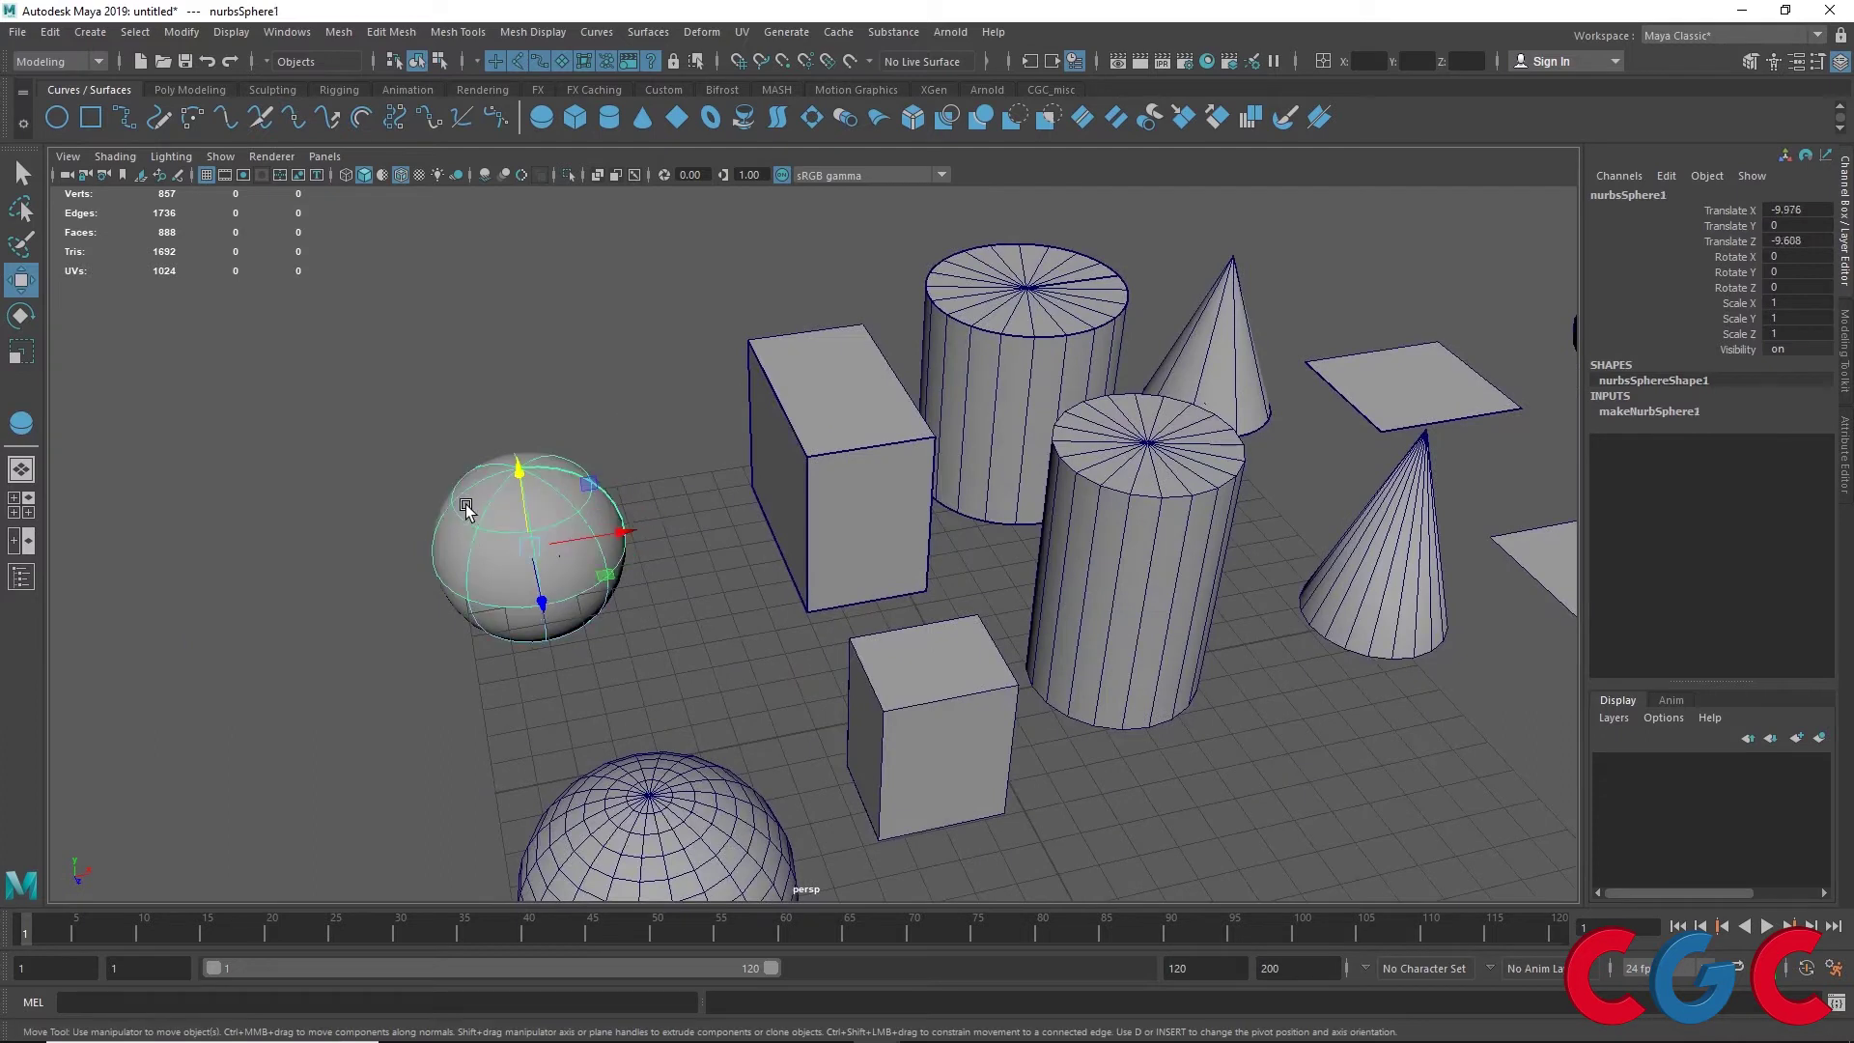
{"action": "left_click", "coordinate": [1649, 414]}
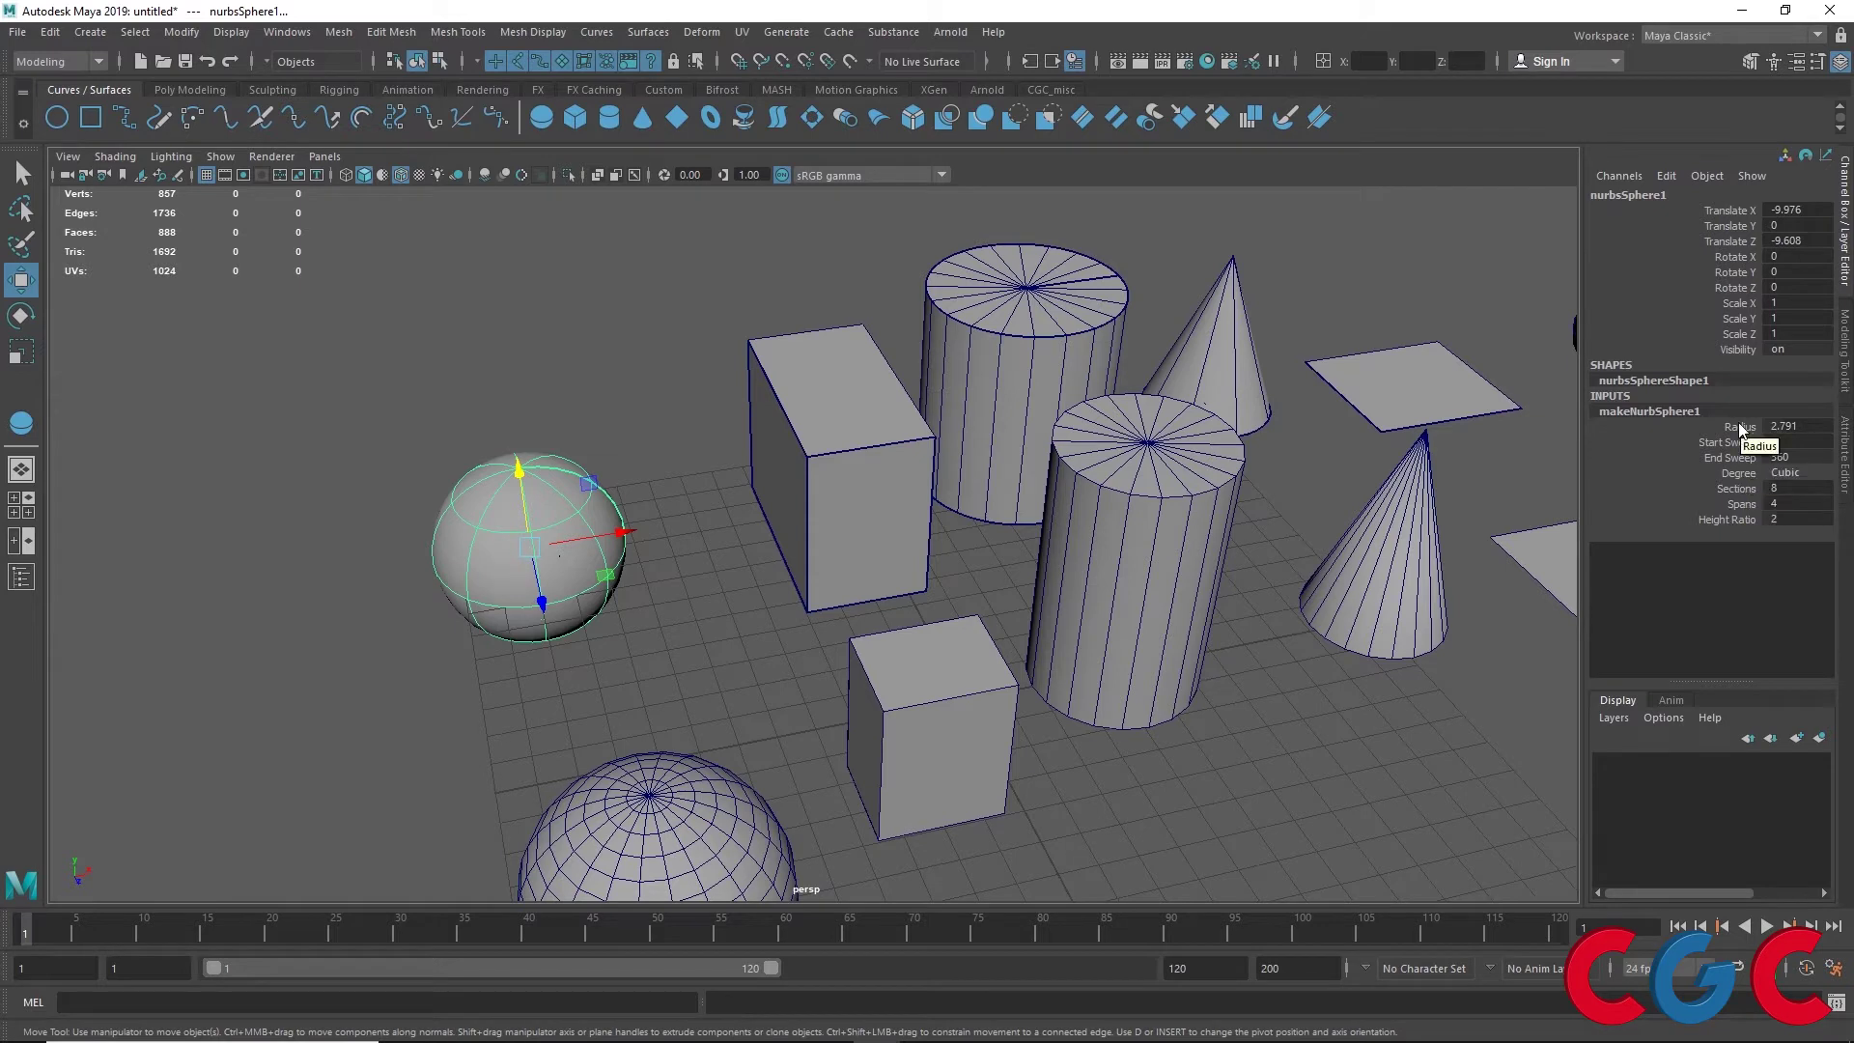
Inspect inputs of the box top face, the cylinder, and leftnurbsCube1 (width 3.48, length ratio 1.82)
{"action": "left_click", "coordinate": [882, 414]}
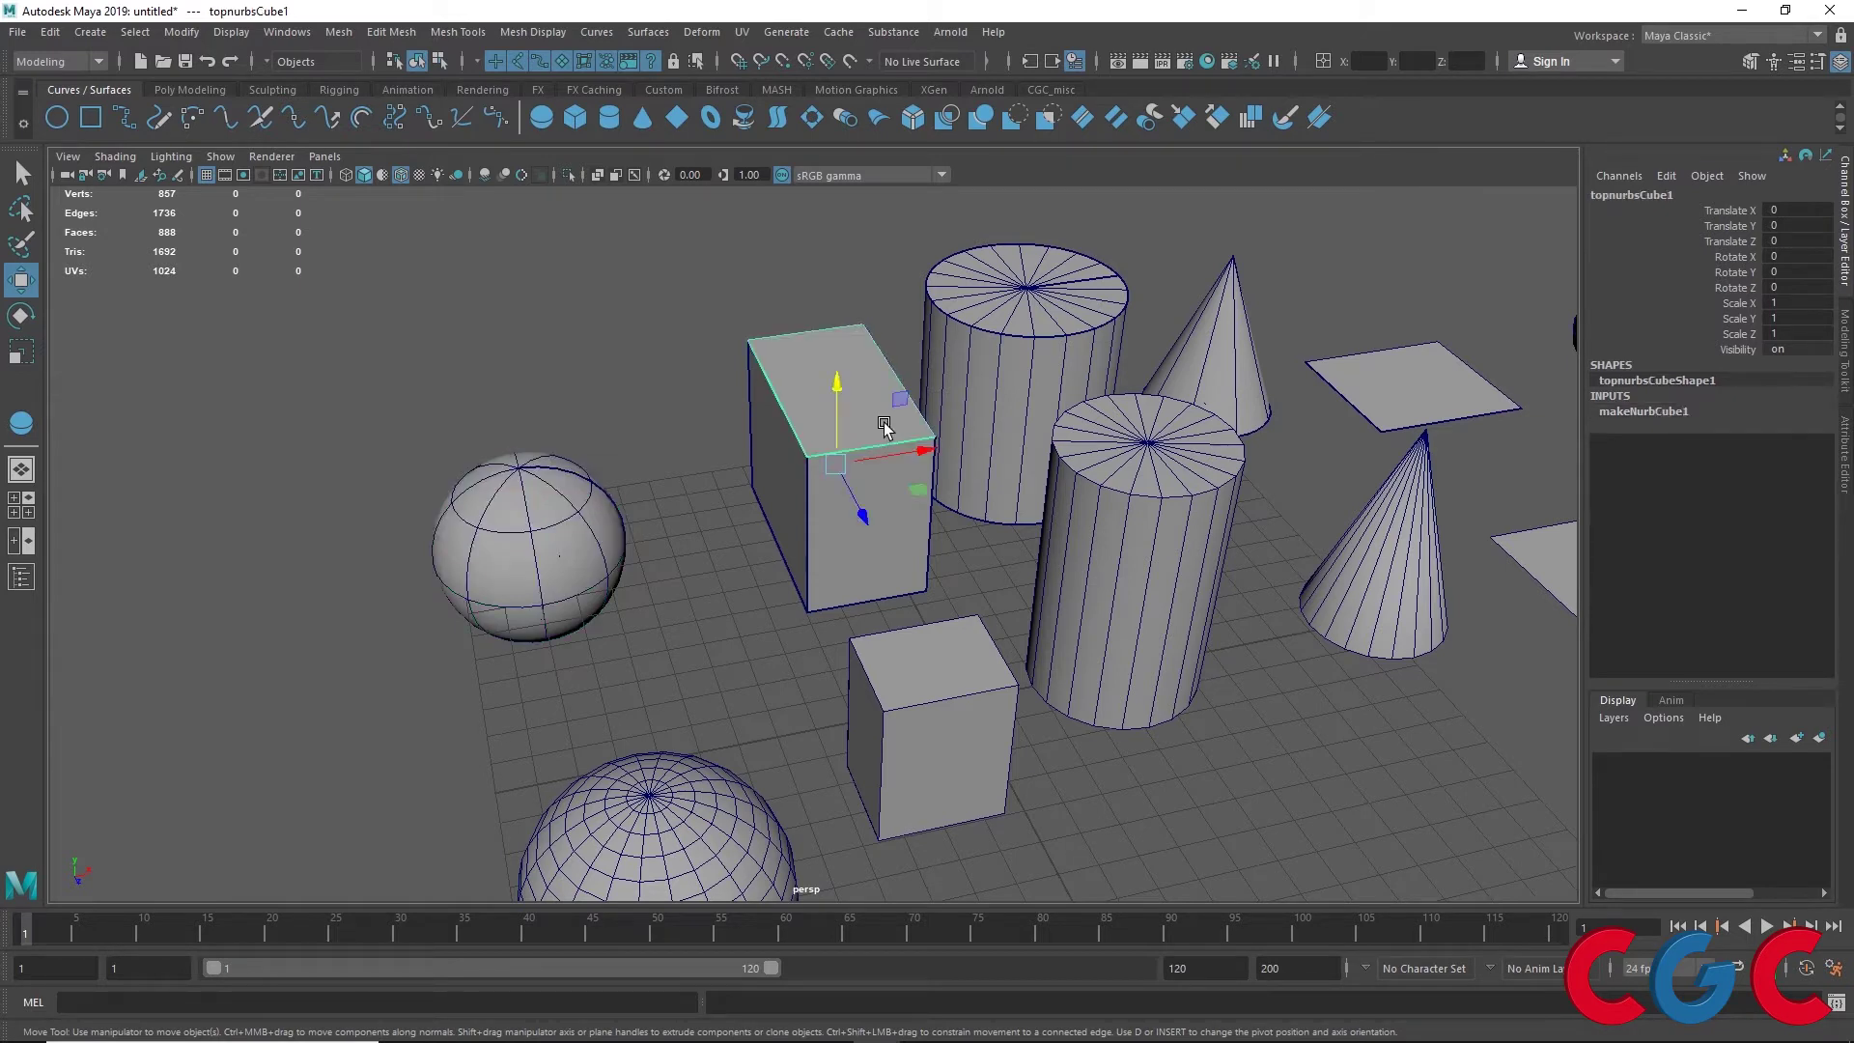
{"action": "left_click", "coordinate": [1670, 411]}
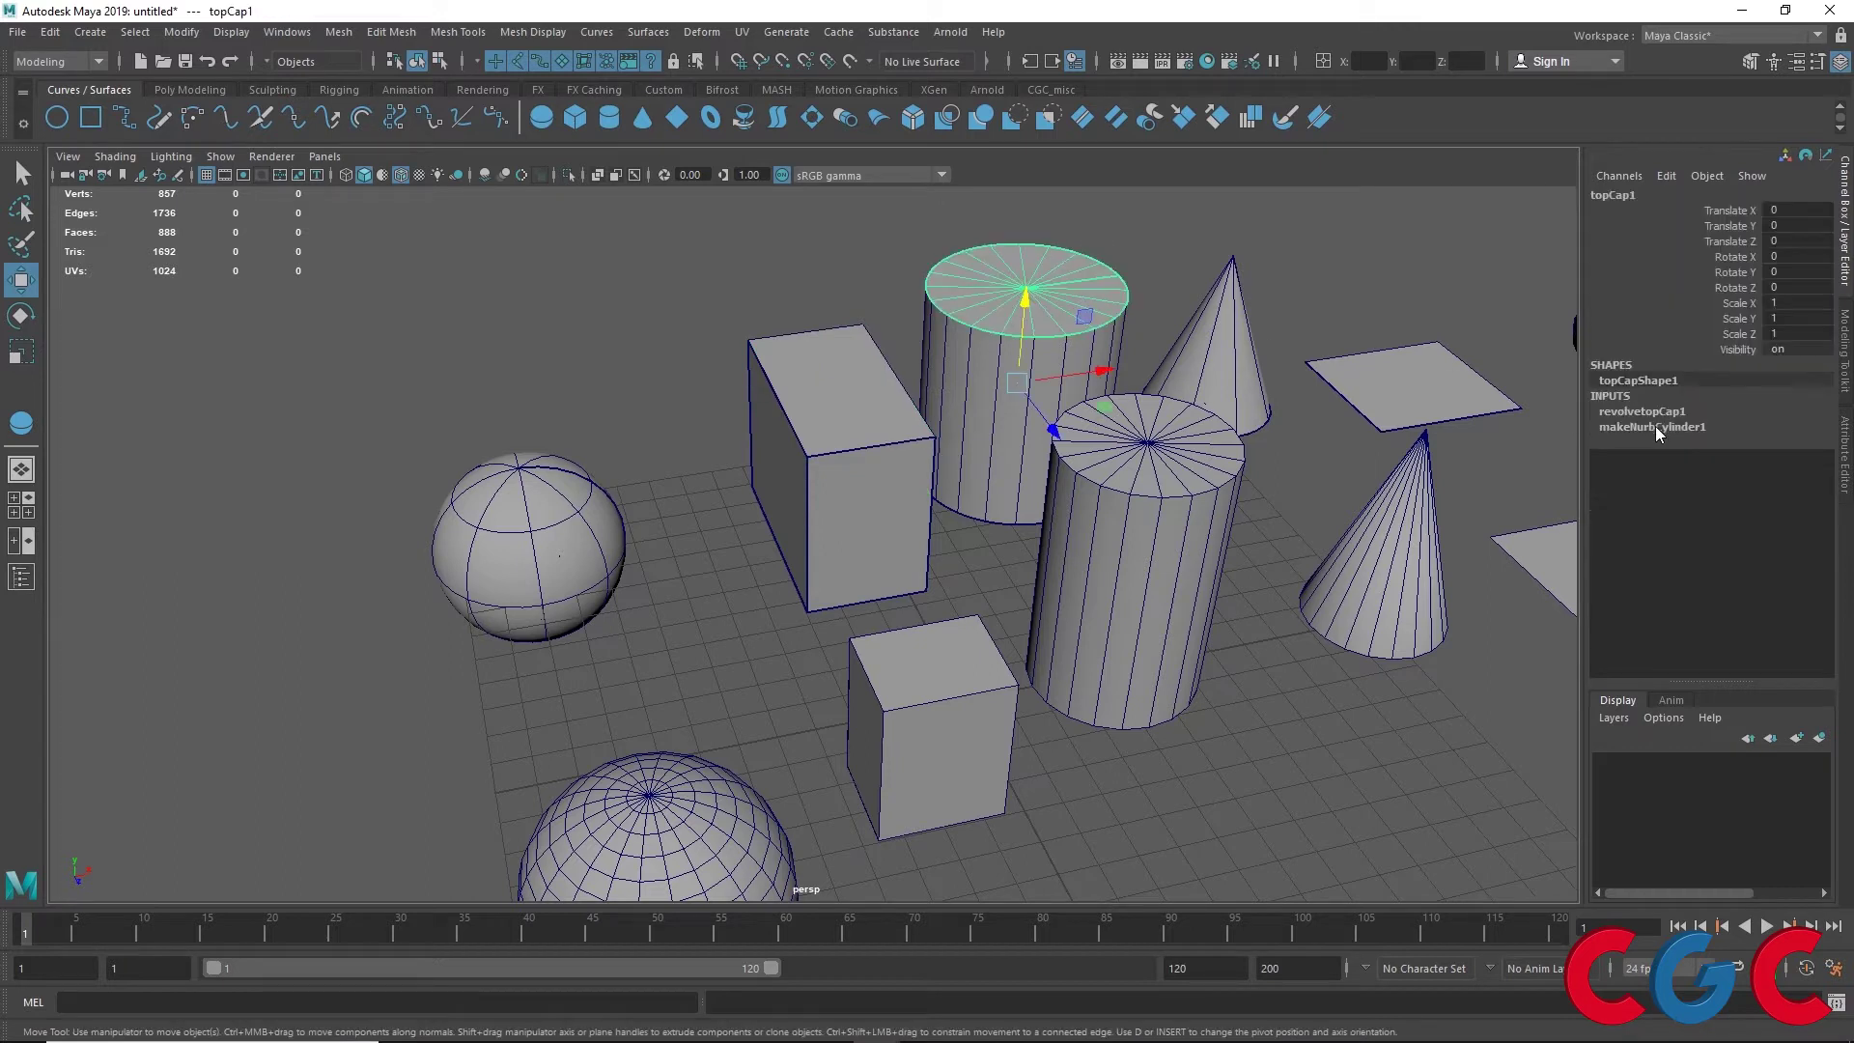
{"action": "left_click", "coordinate": [1040, 364]}
{"action": "left_click", "coordinate": [1676, 413]}
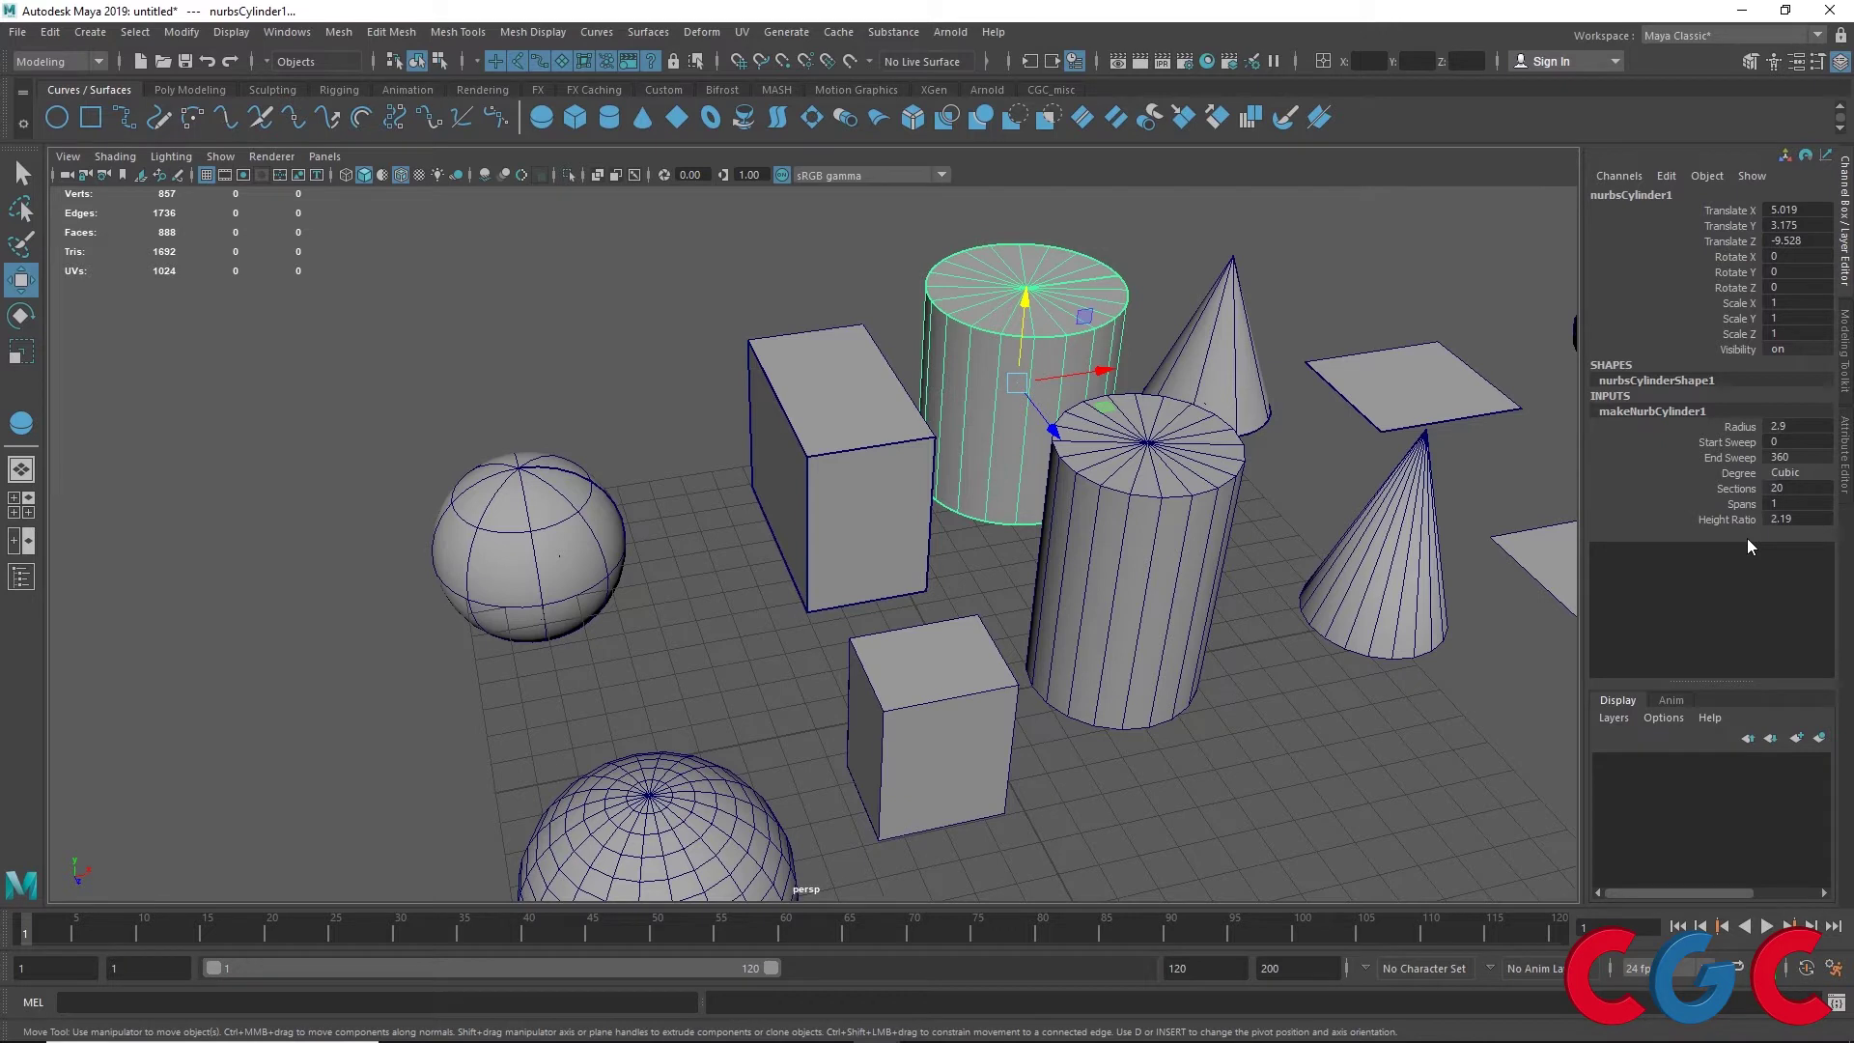
{"action": "left_click", "coordinate": [882, 446]}
{"action": "left_click", "coordinate": [1665, 410]}
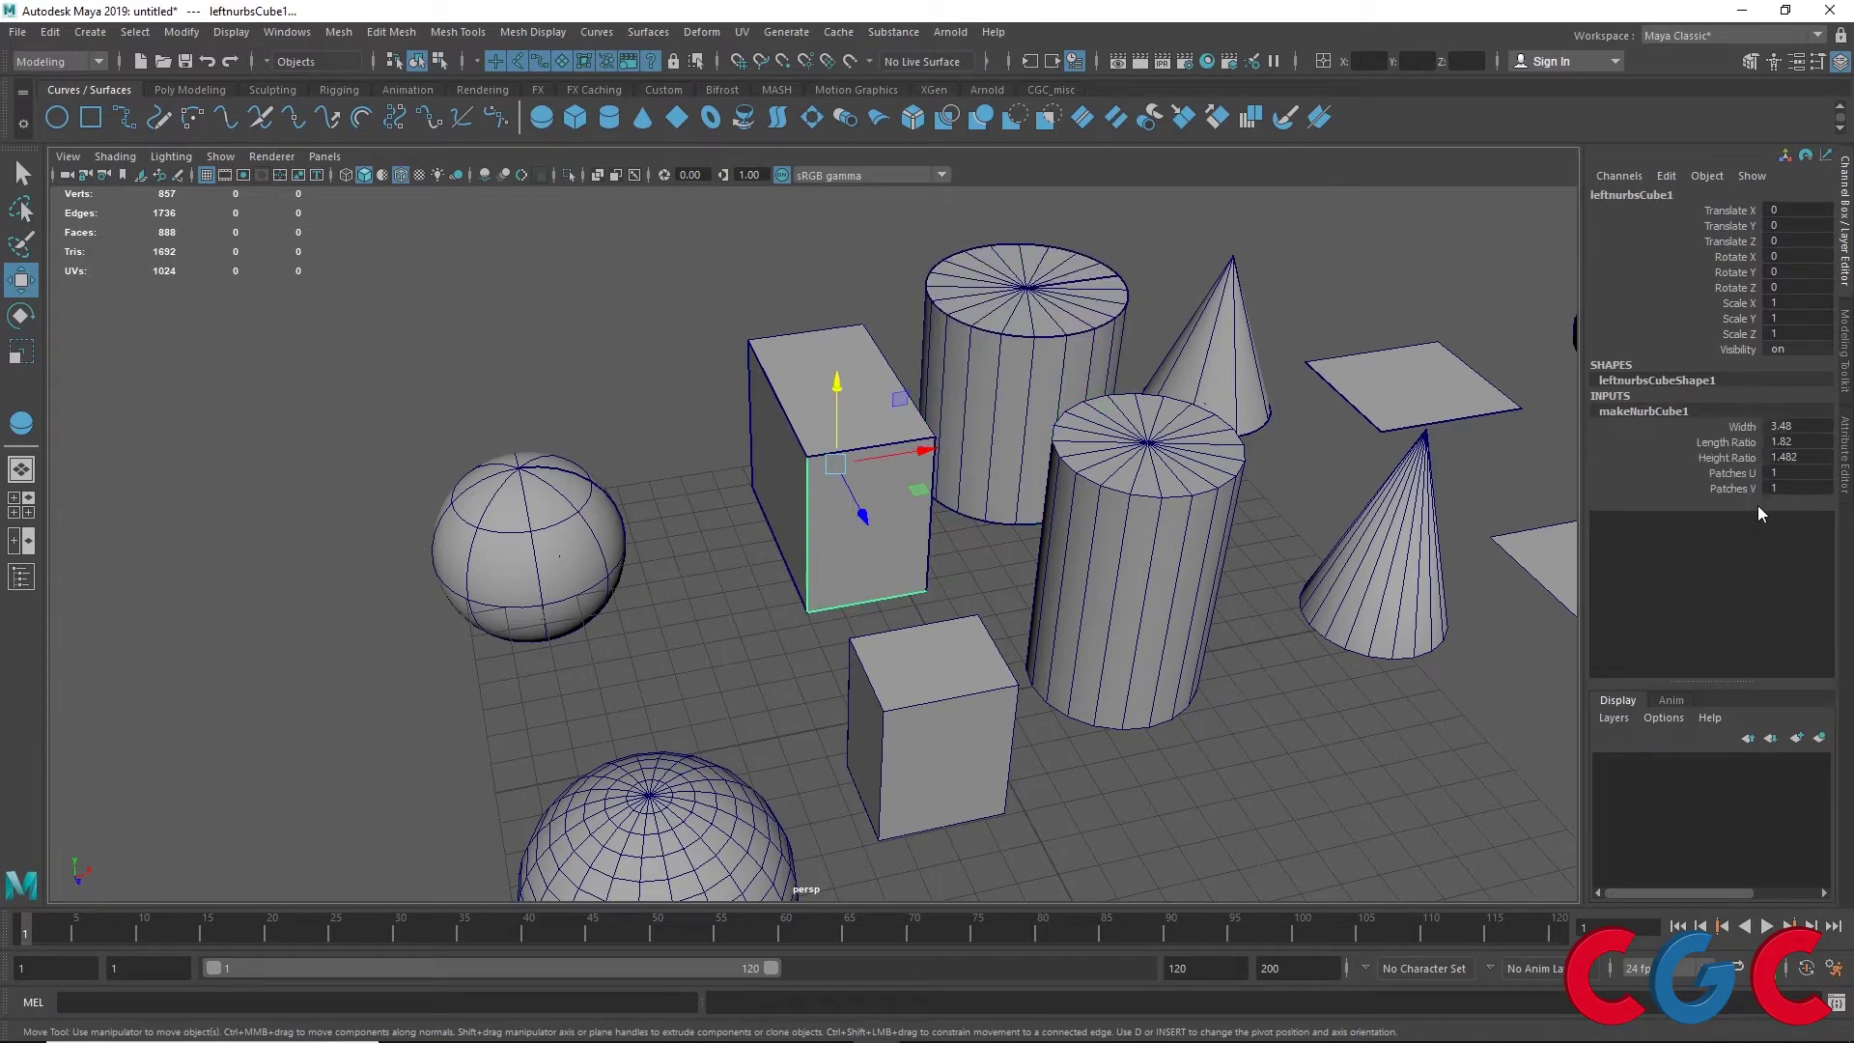
Orbit and zoom out to bring the tori into view
{"action": "left_click_drag", "start_coordinate": [1545, 569], "coordinate": [1226, 658], "text": "alt"}
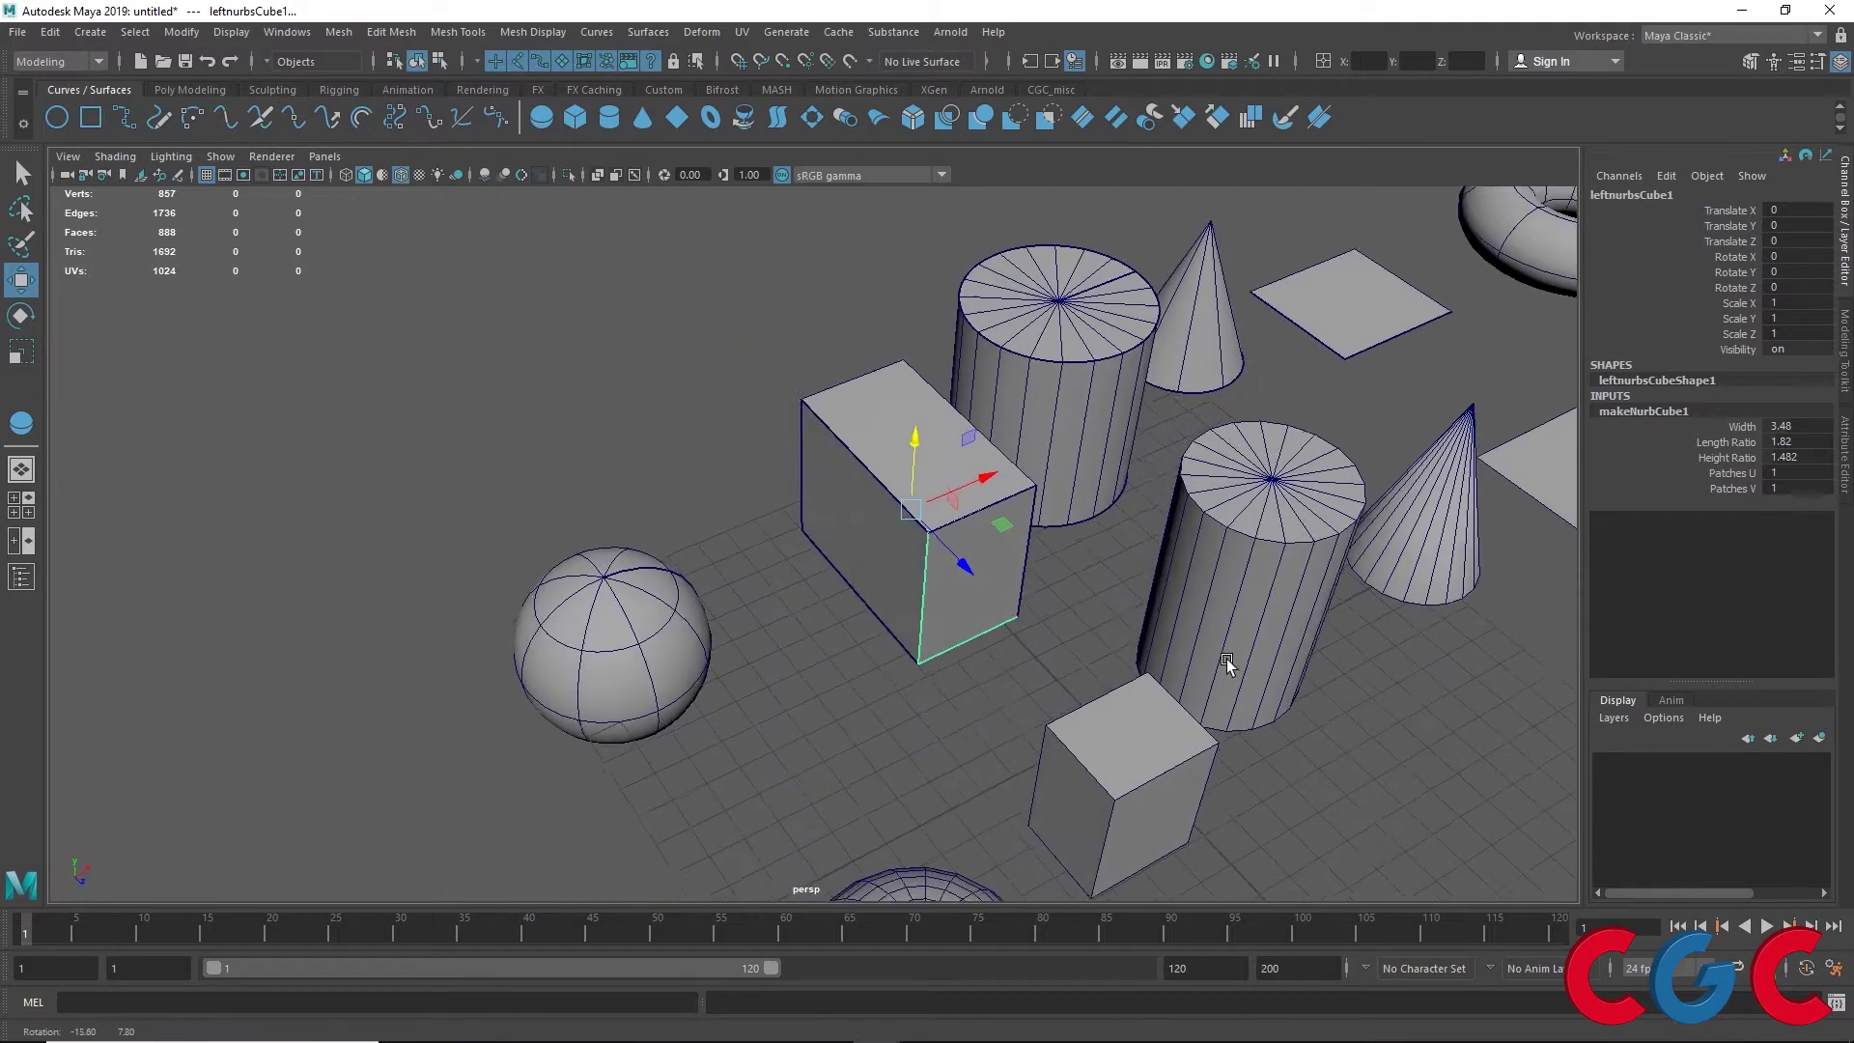
{"action": "left_click_drag", "start_coordinate": [1164, 391], "coordinate": [675, 241], "text": "alt"}
{"action": "scroll", "coordinate": [1024, 333], "scroll_direction": "down", "scroll_amount": 3}
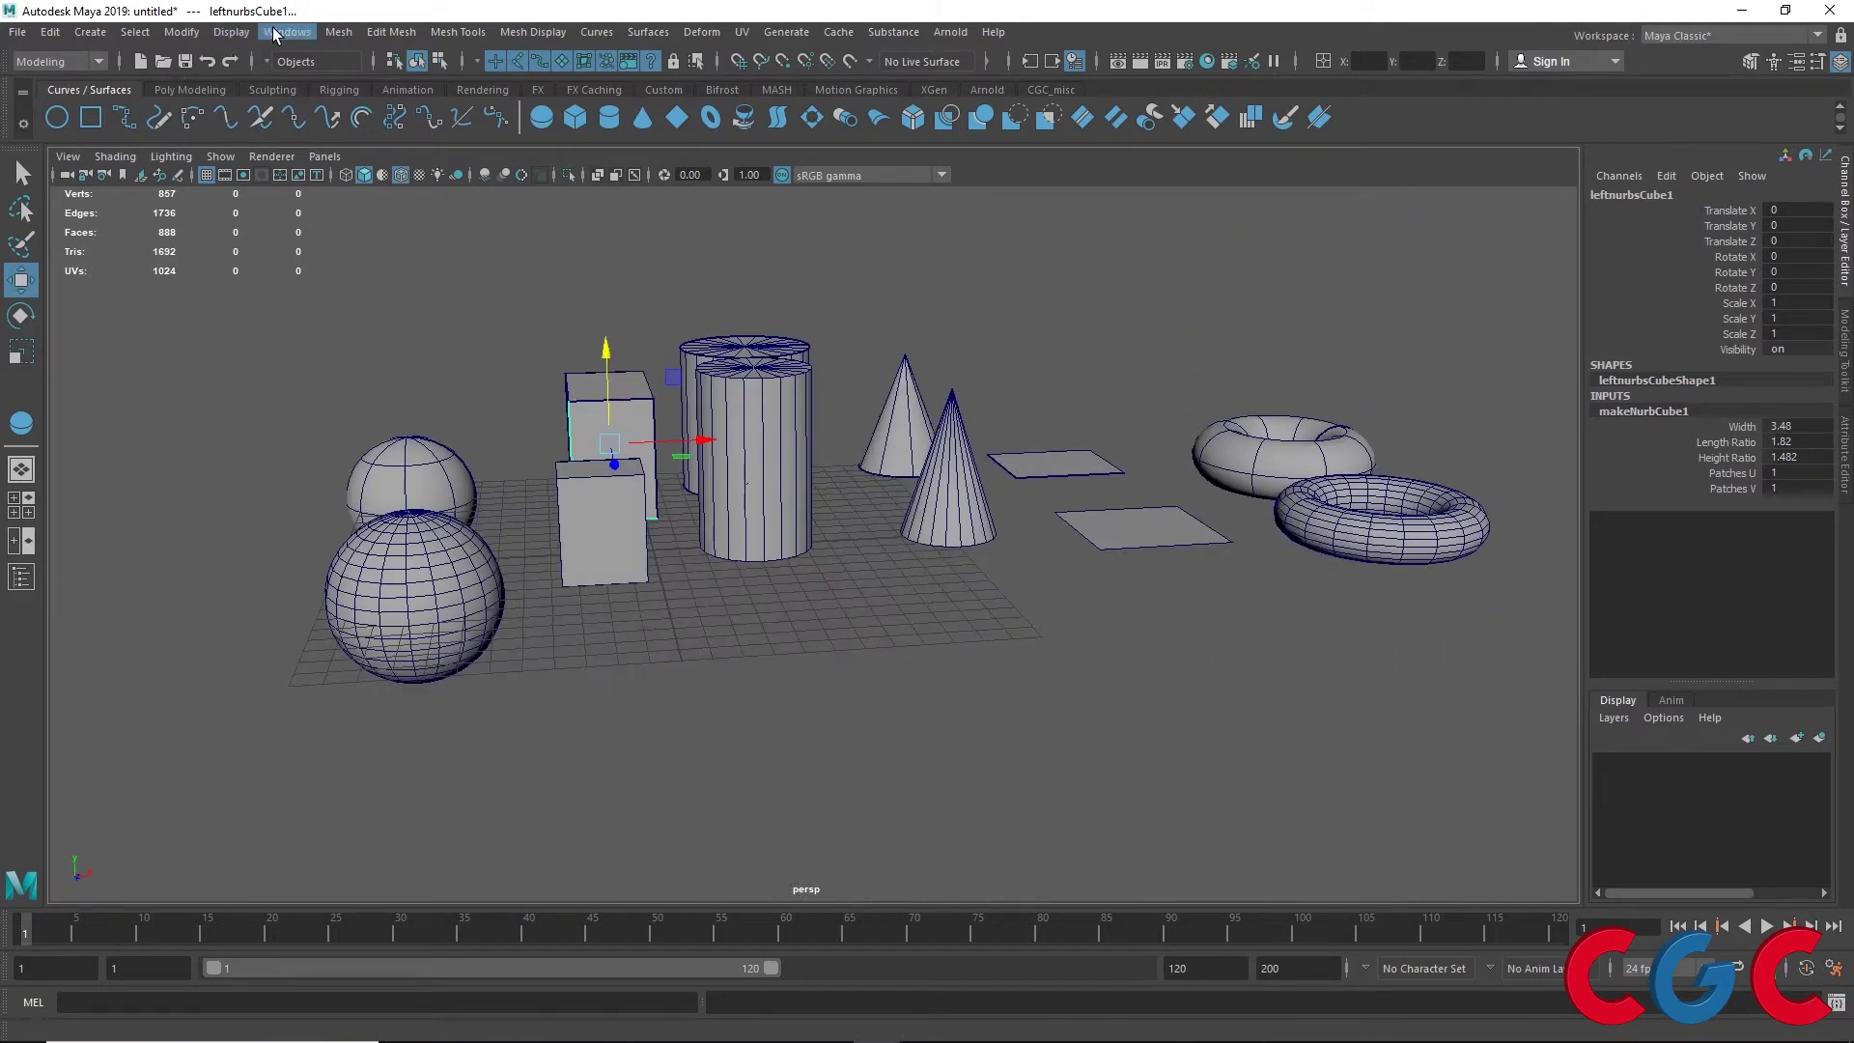
{"action": "left_click", "coordinate": [275, 35]}
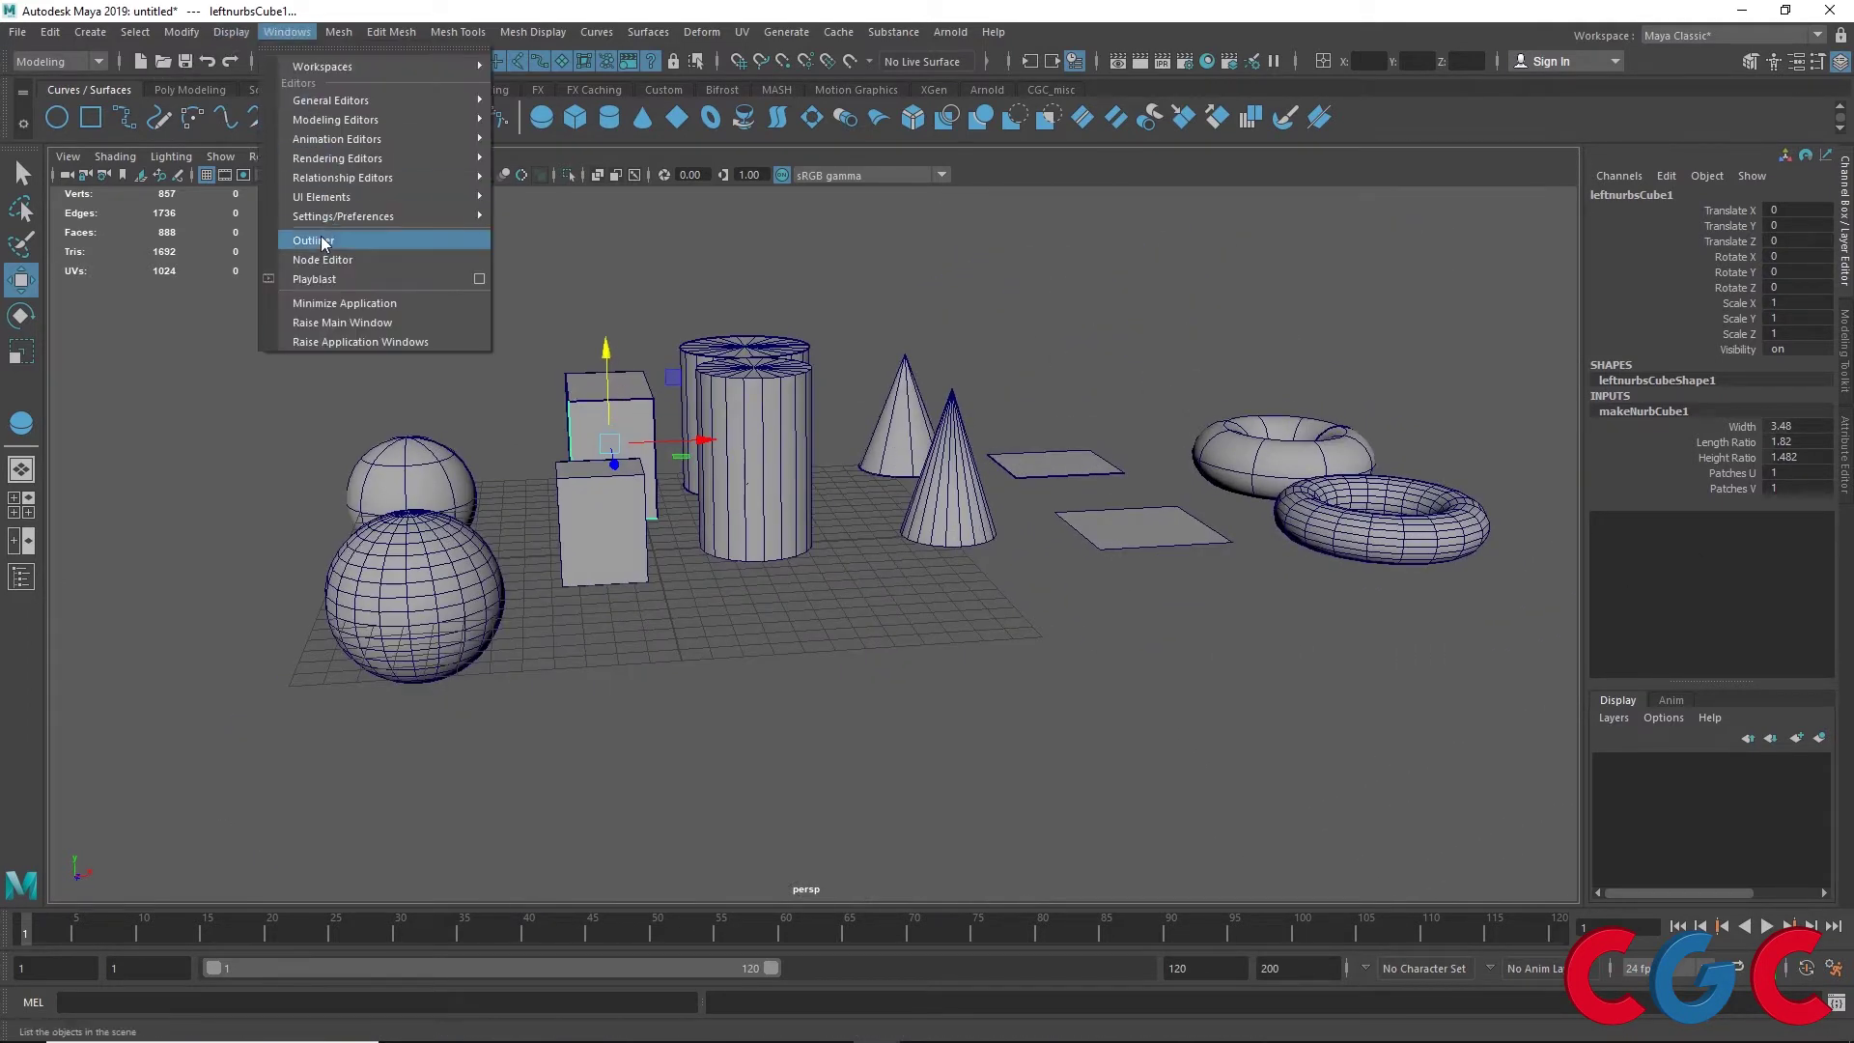
Open the Outliner and select nurbsSphere1, nurbsPlane1 and nurbsTorus1, adding some to the selection
{"action": "left_click", "coordinate": [289, 241]}
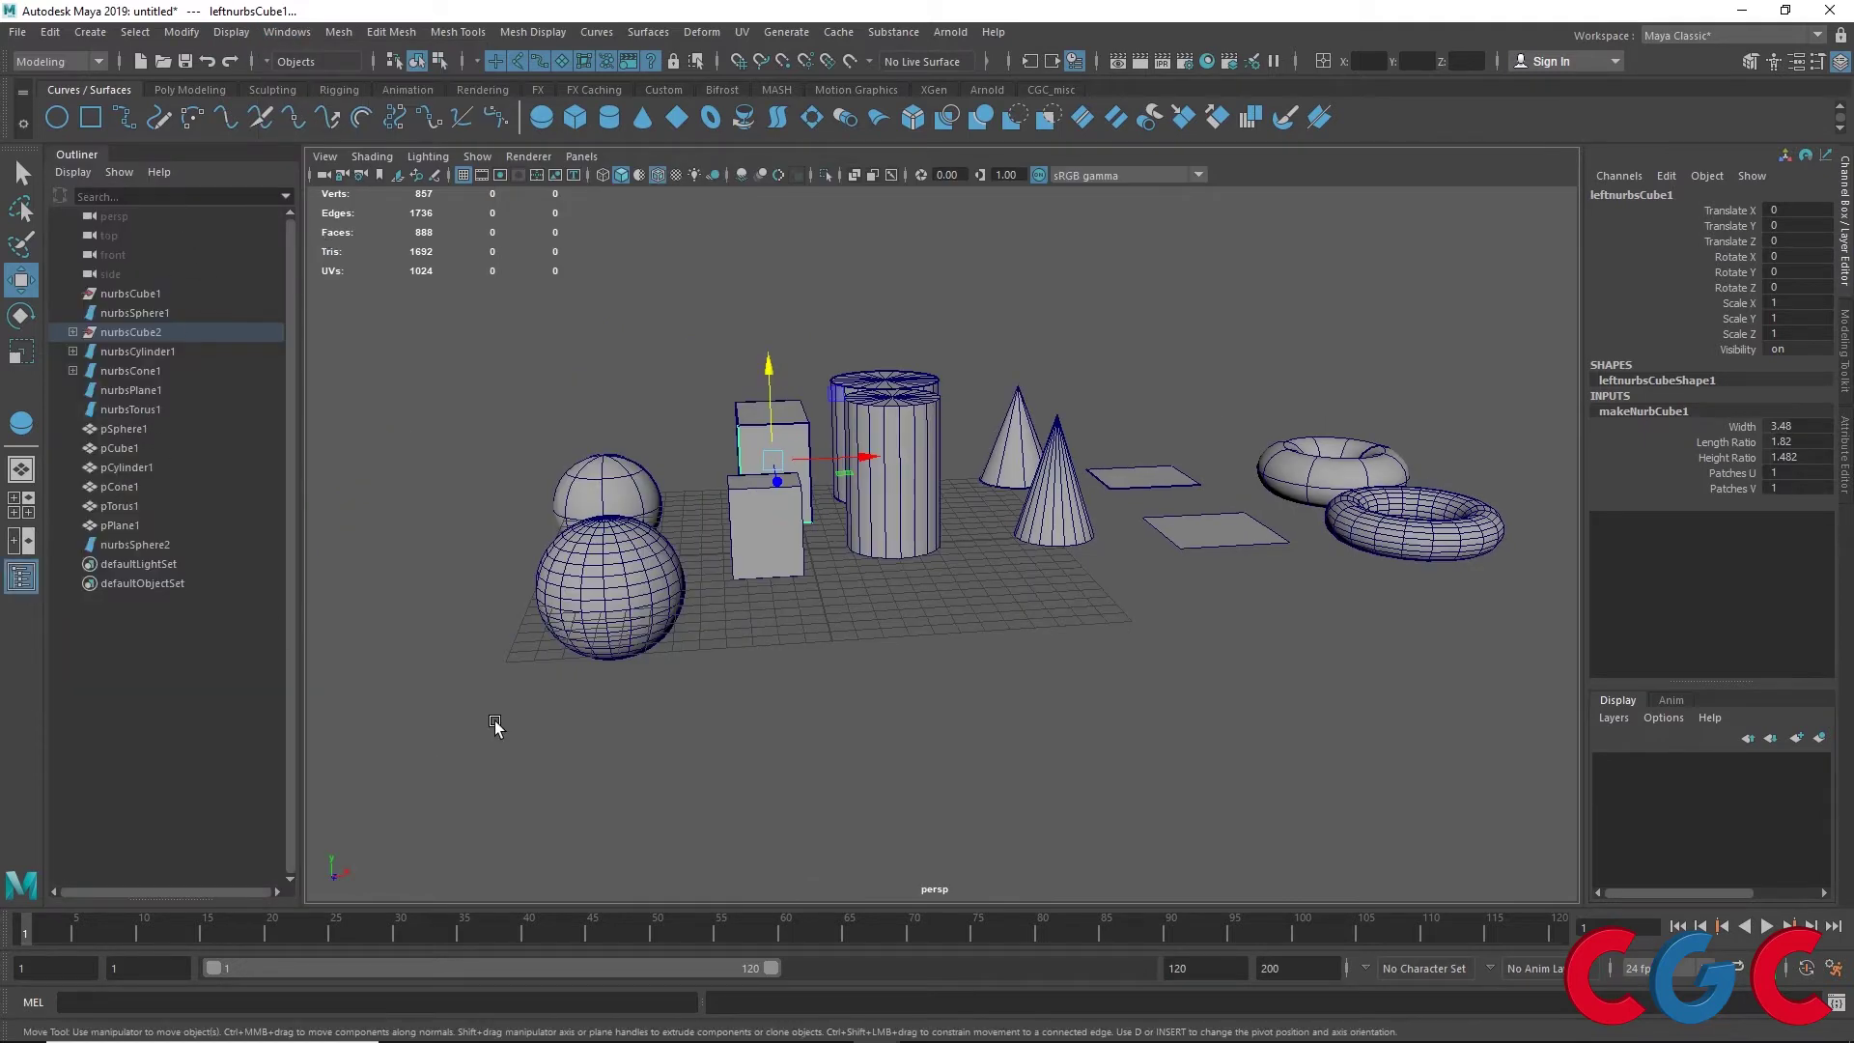
{"action": "left_click_drag", "start_coordinate": [507, 665], "coordinate": [493, 714], "text": "alt"}
{"action": "left_click", "coordinate": [618, 555]}
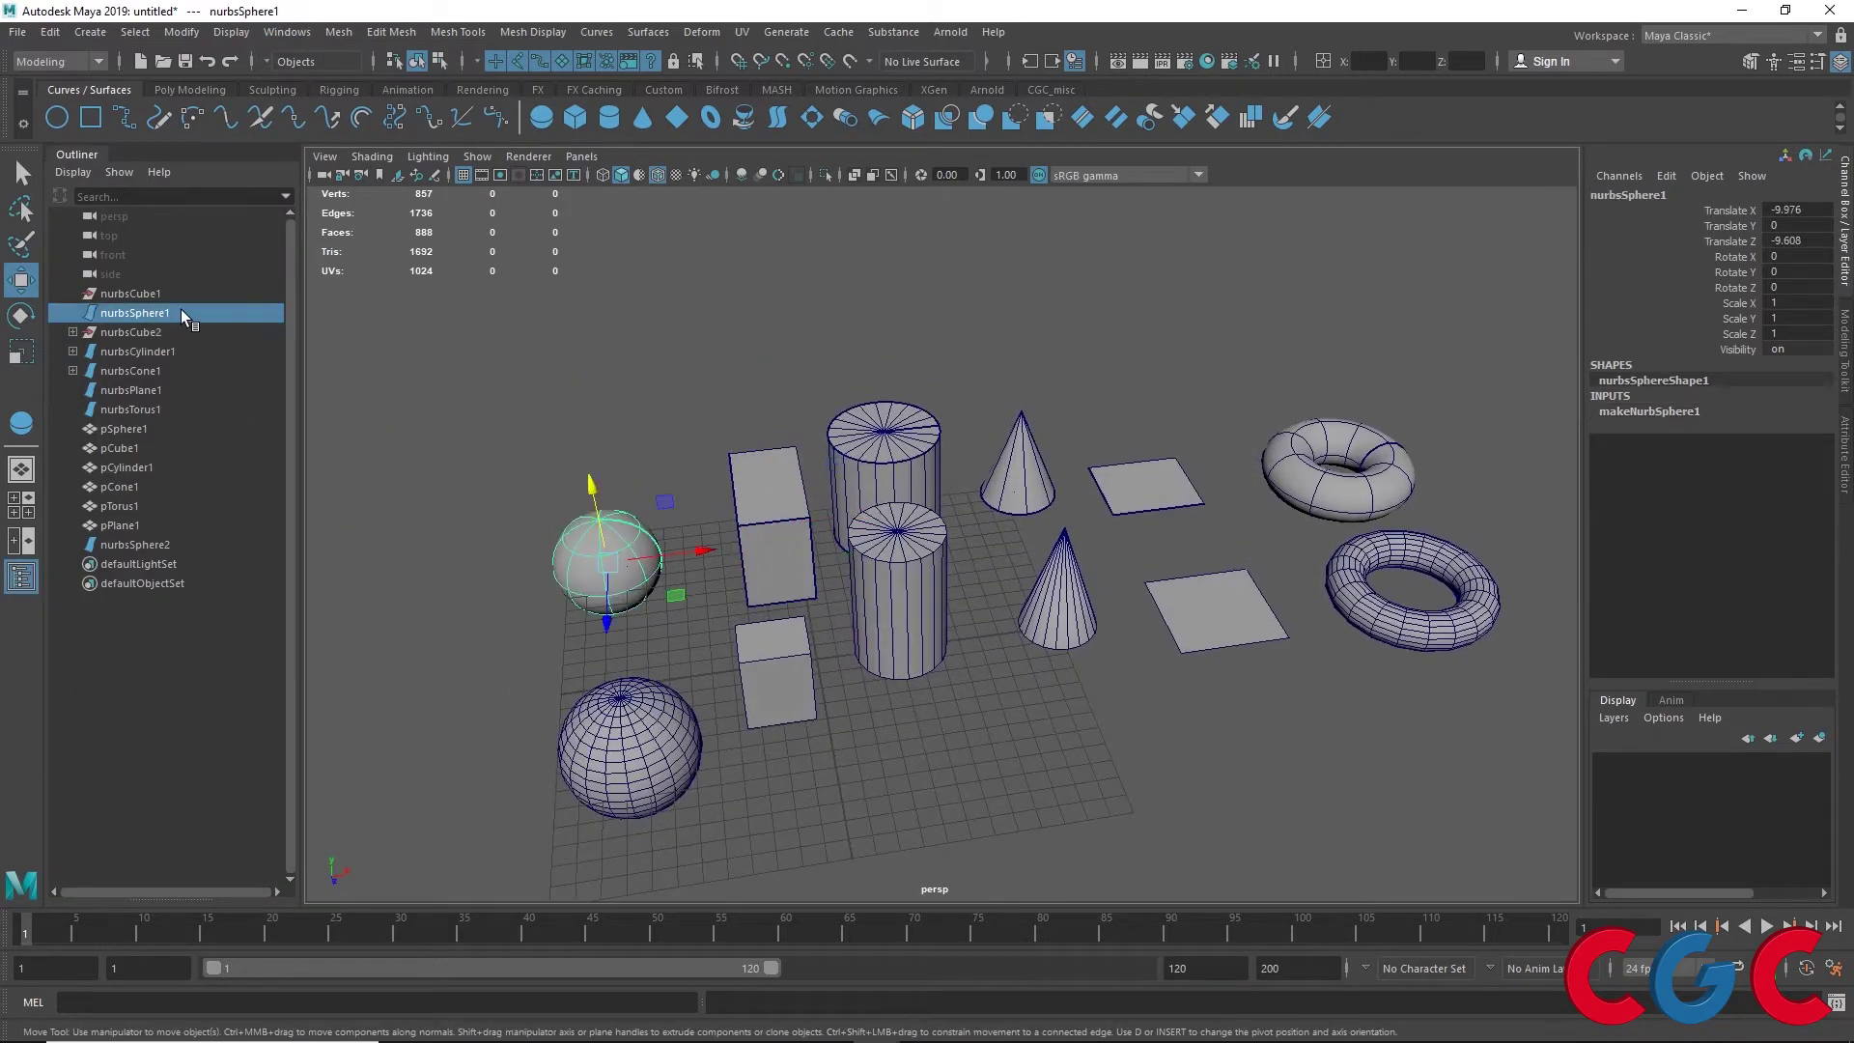
{"action": "left_click", "coordinate": [135, 390]}
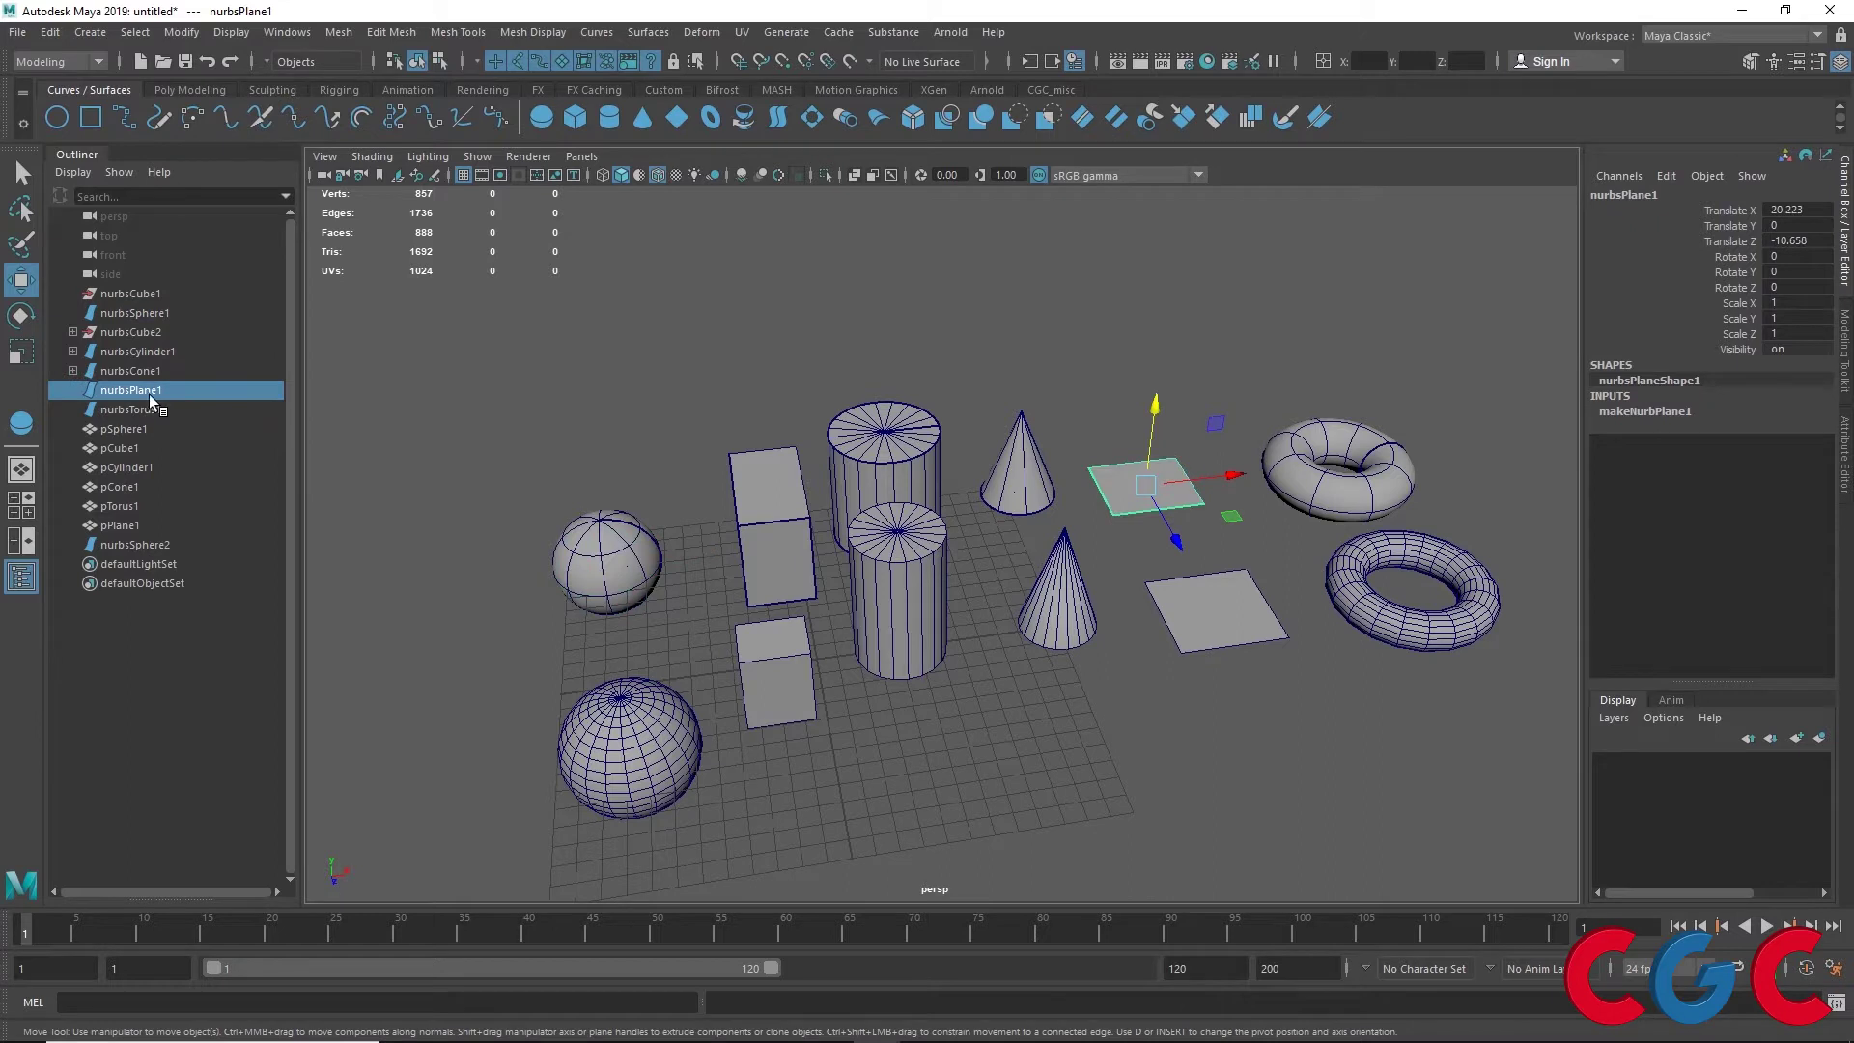
{"action": "left_click", "coordinate": [1365, 489]}
{"action": "left_click", "coordinate": [131, 396]}
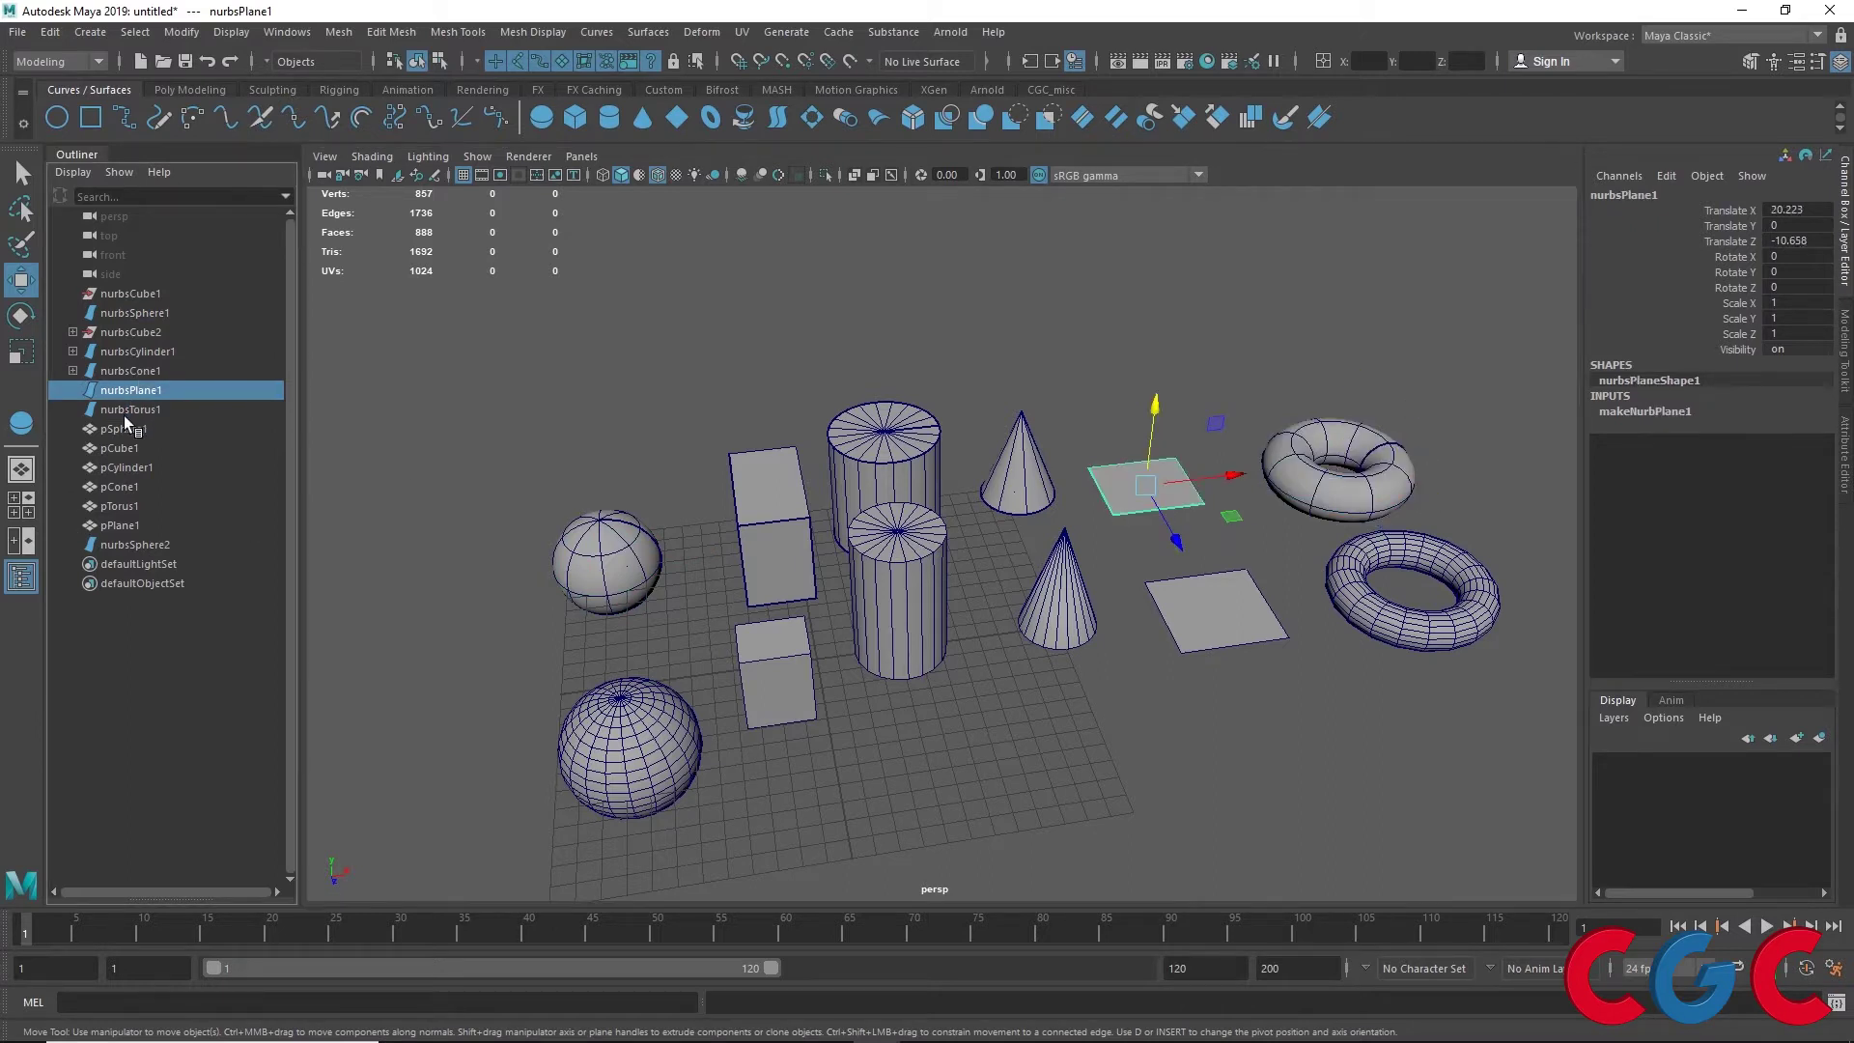
{"action": "left_click", "coordinate": [130, 315], "text": "ctrl"}
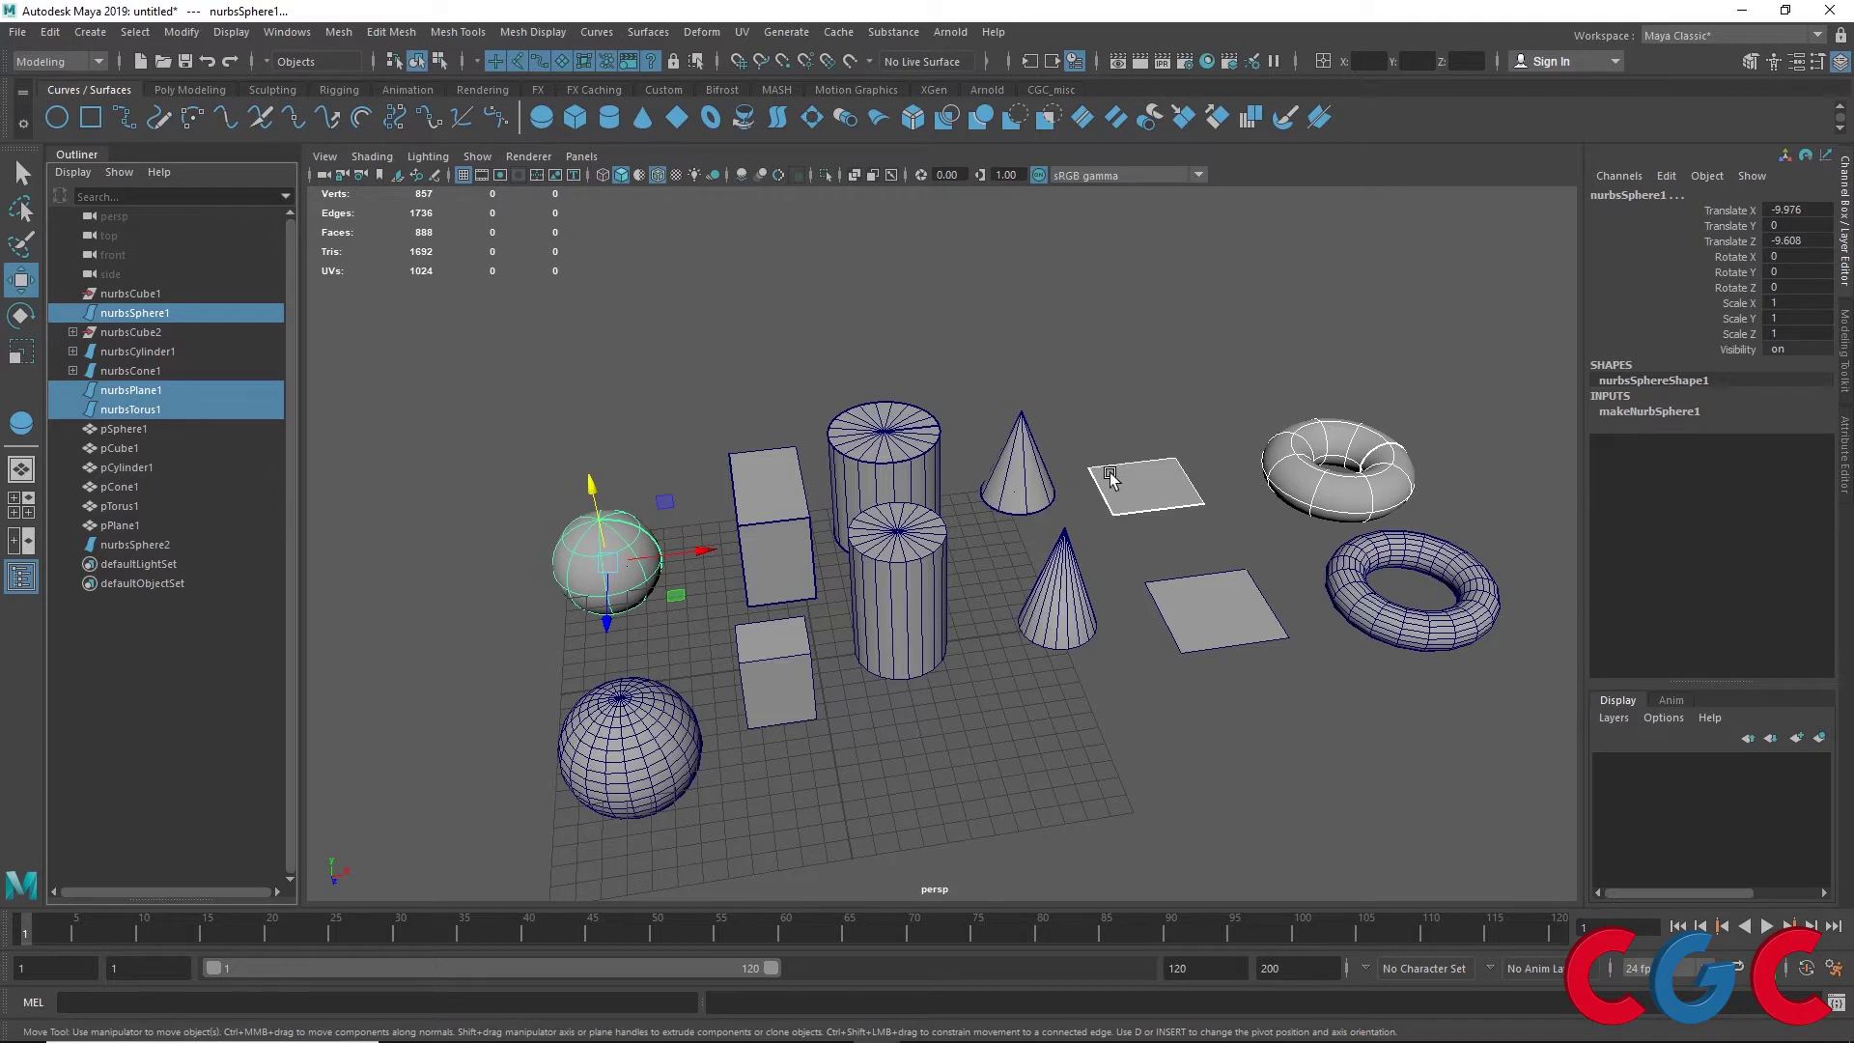
Select nurbsCube2, nurbsCylinder1 and nurbsCone1 together, then clear and pick the box's side face
{"action": "left_click_drag", "start_coordinate": [171, 339], "coordinate": [158, 374]}
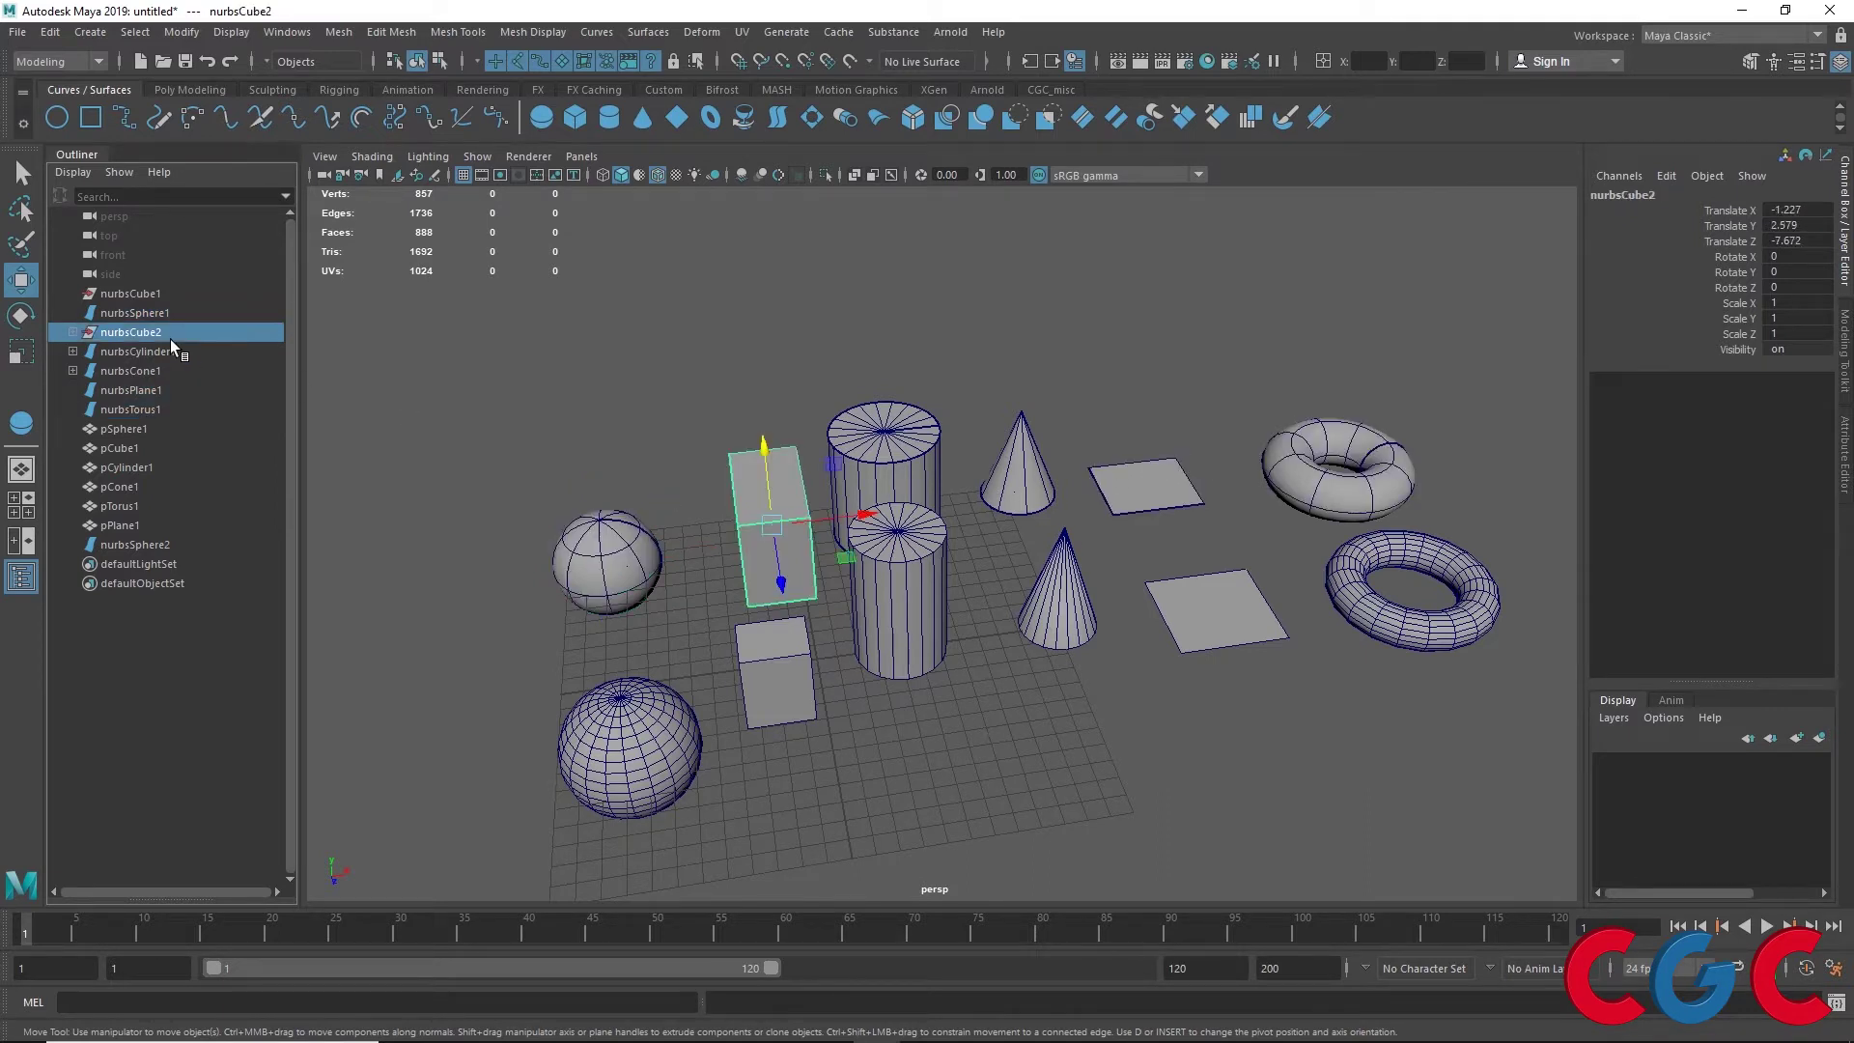
{"action": "left_click", "coordinate": [868, 711]}
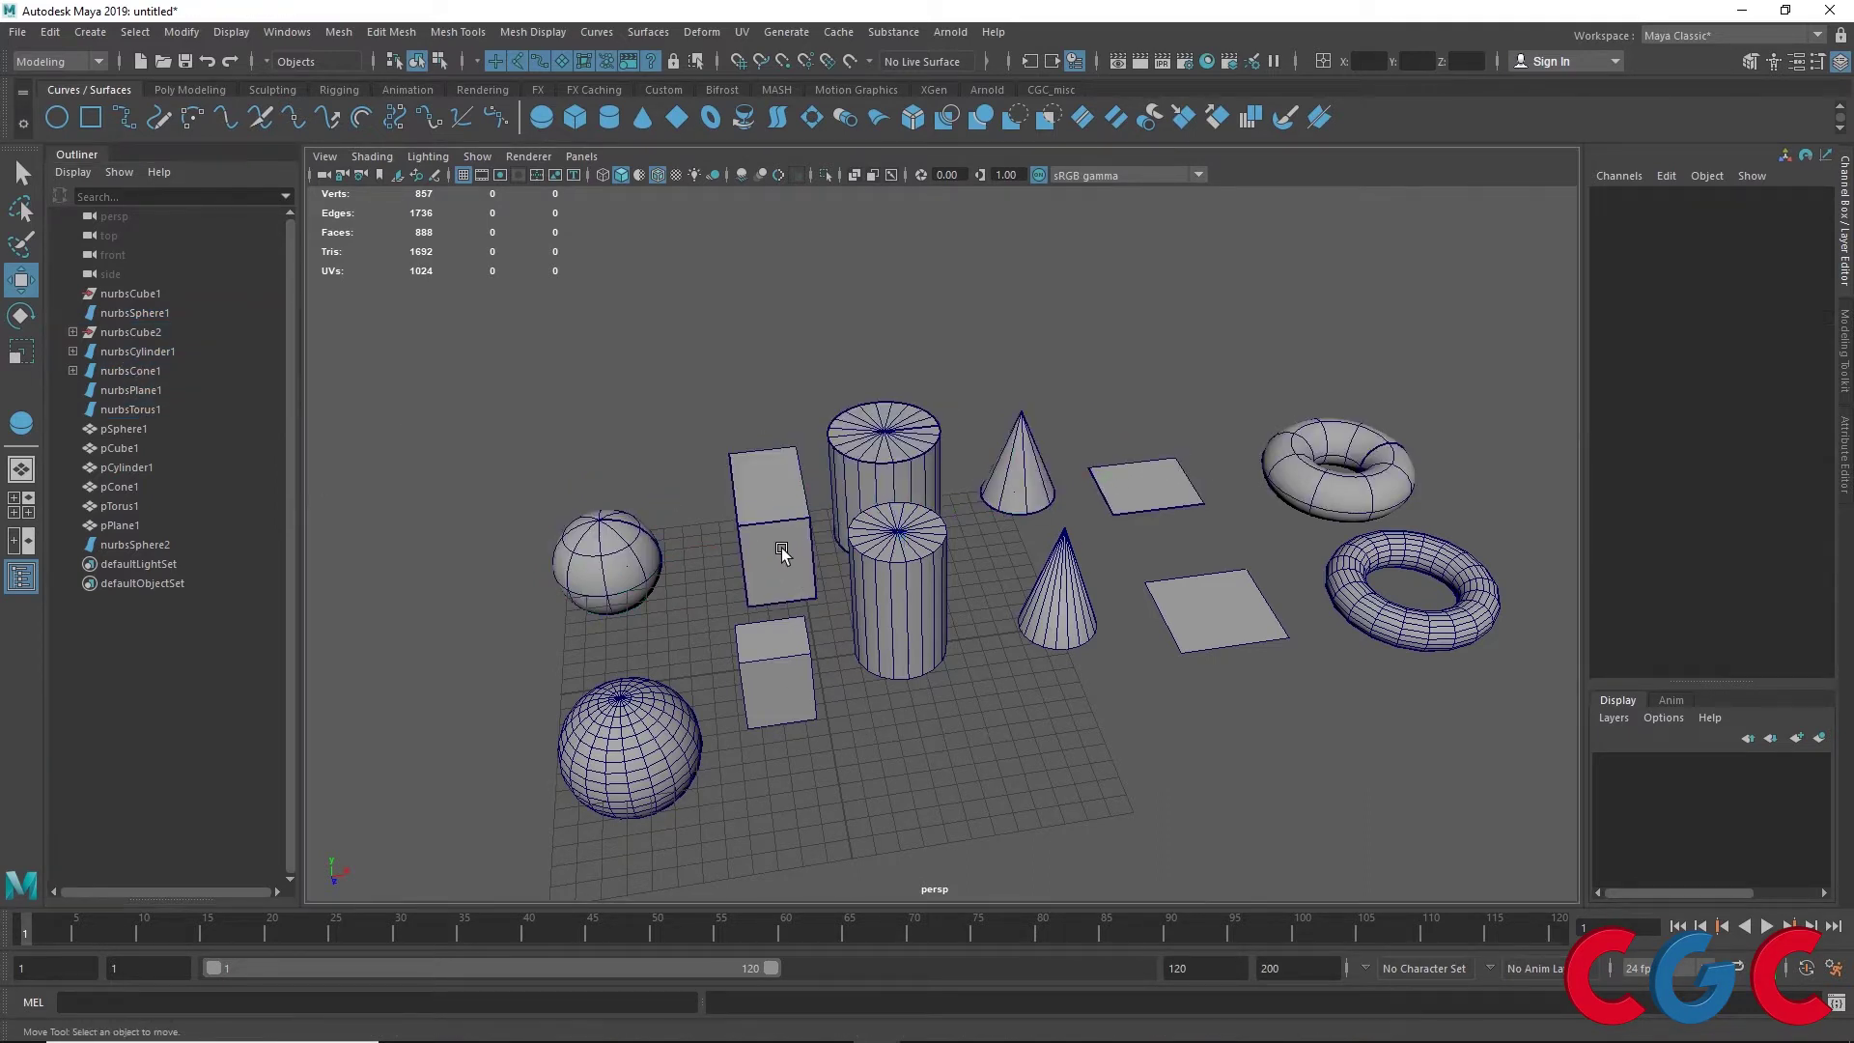
{"action": "left_click", "coordinate": [772, 560]}
{"action": "scroll", "coordinate": [765, 449], "scroll_direction": "up", "scroll_amount": 3}
{"action": "middle_click_drag", "start_coordinate": [766, 449], "coordinate": [939, 405], "text": "alt"}
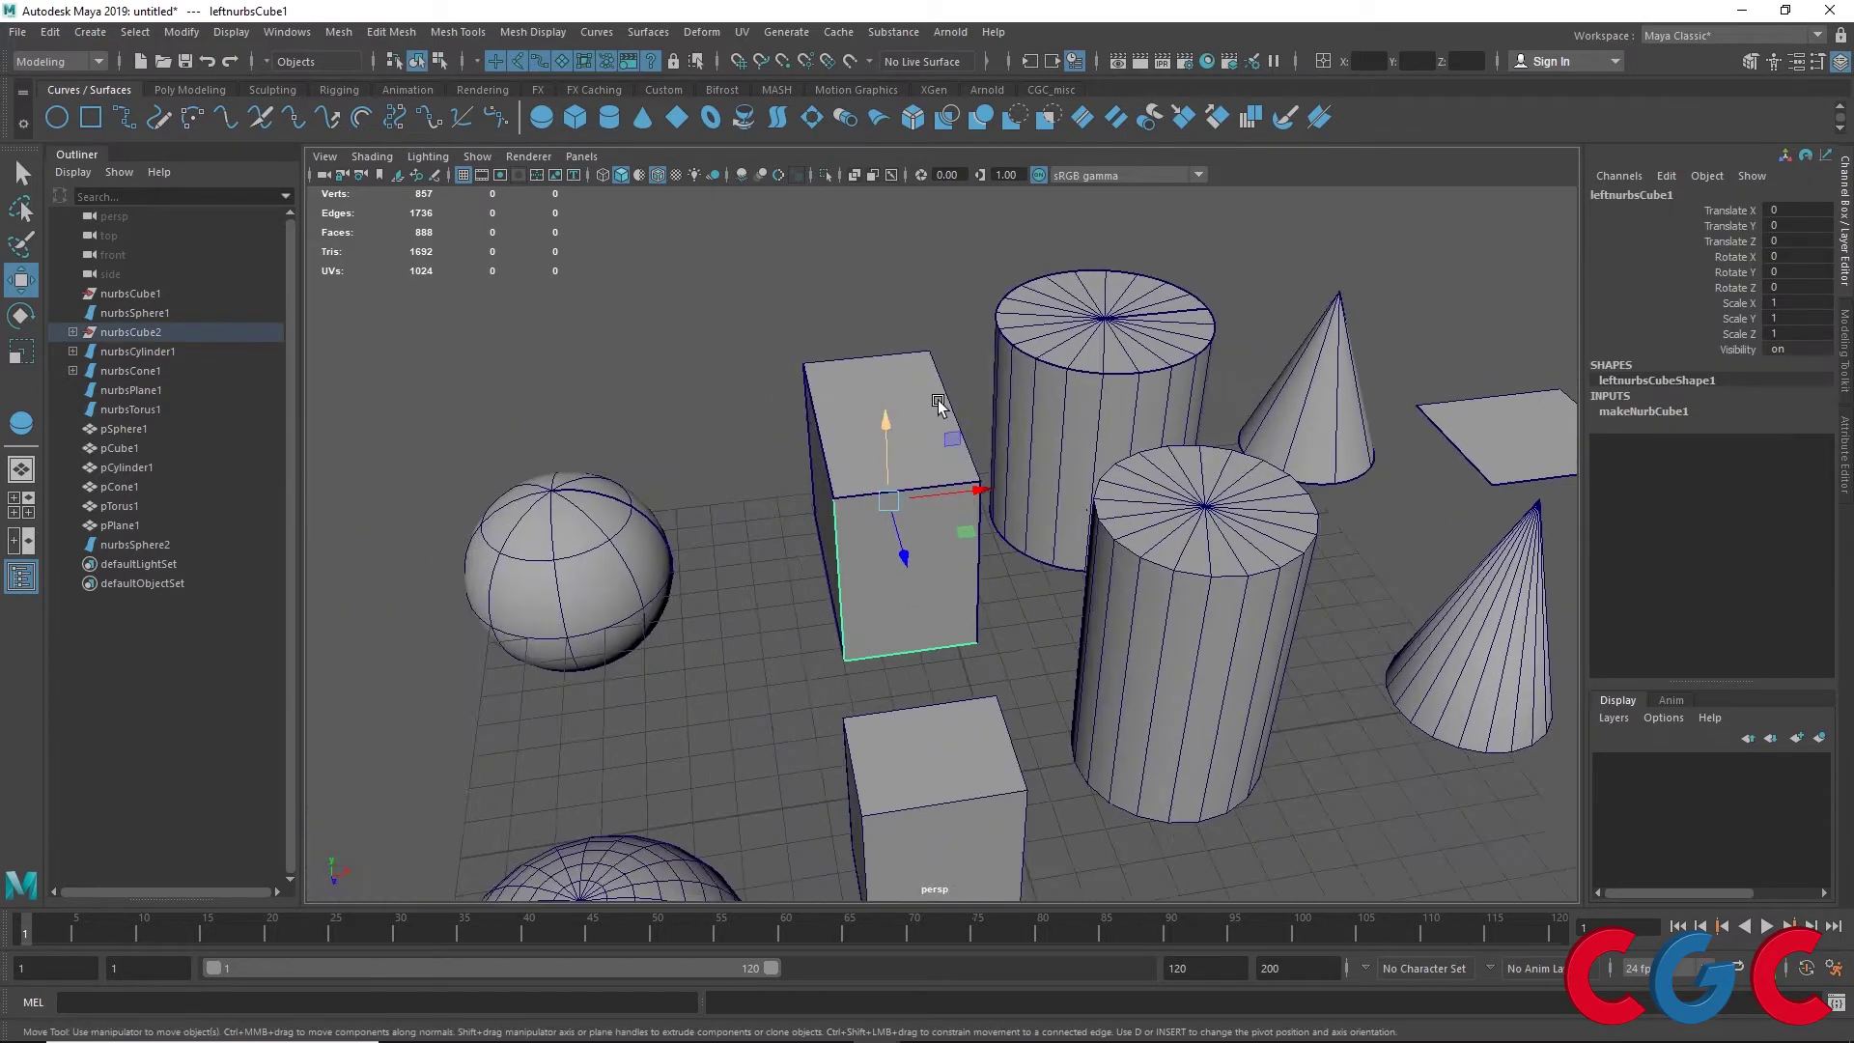
Expand nurbsCube2 in the Outliner and select its face pieces one by one
{"action": "left_click", "coordinate": [72, 331]}
{"action": "left_click", "coordinate": [144, 351]}
{"action": "left_click", "coordinate": [139, 390]}
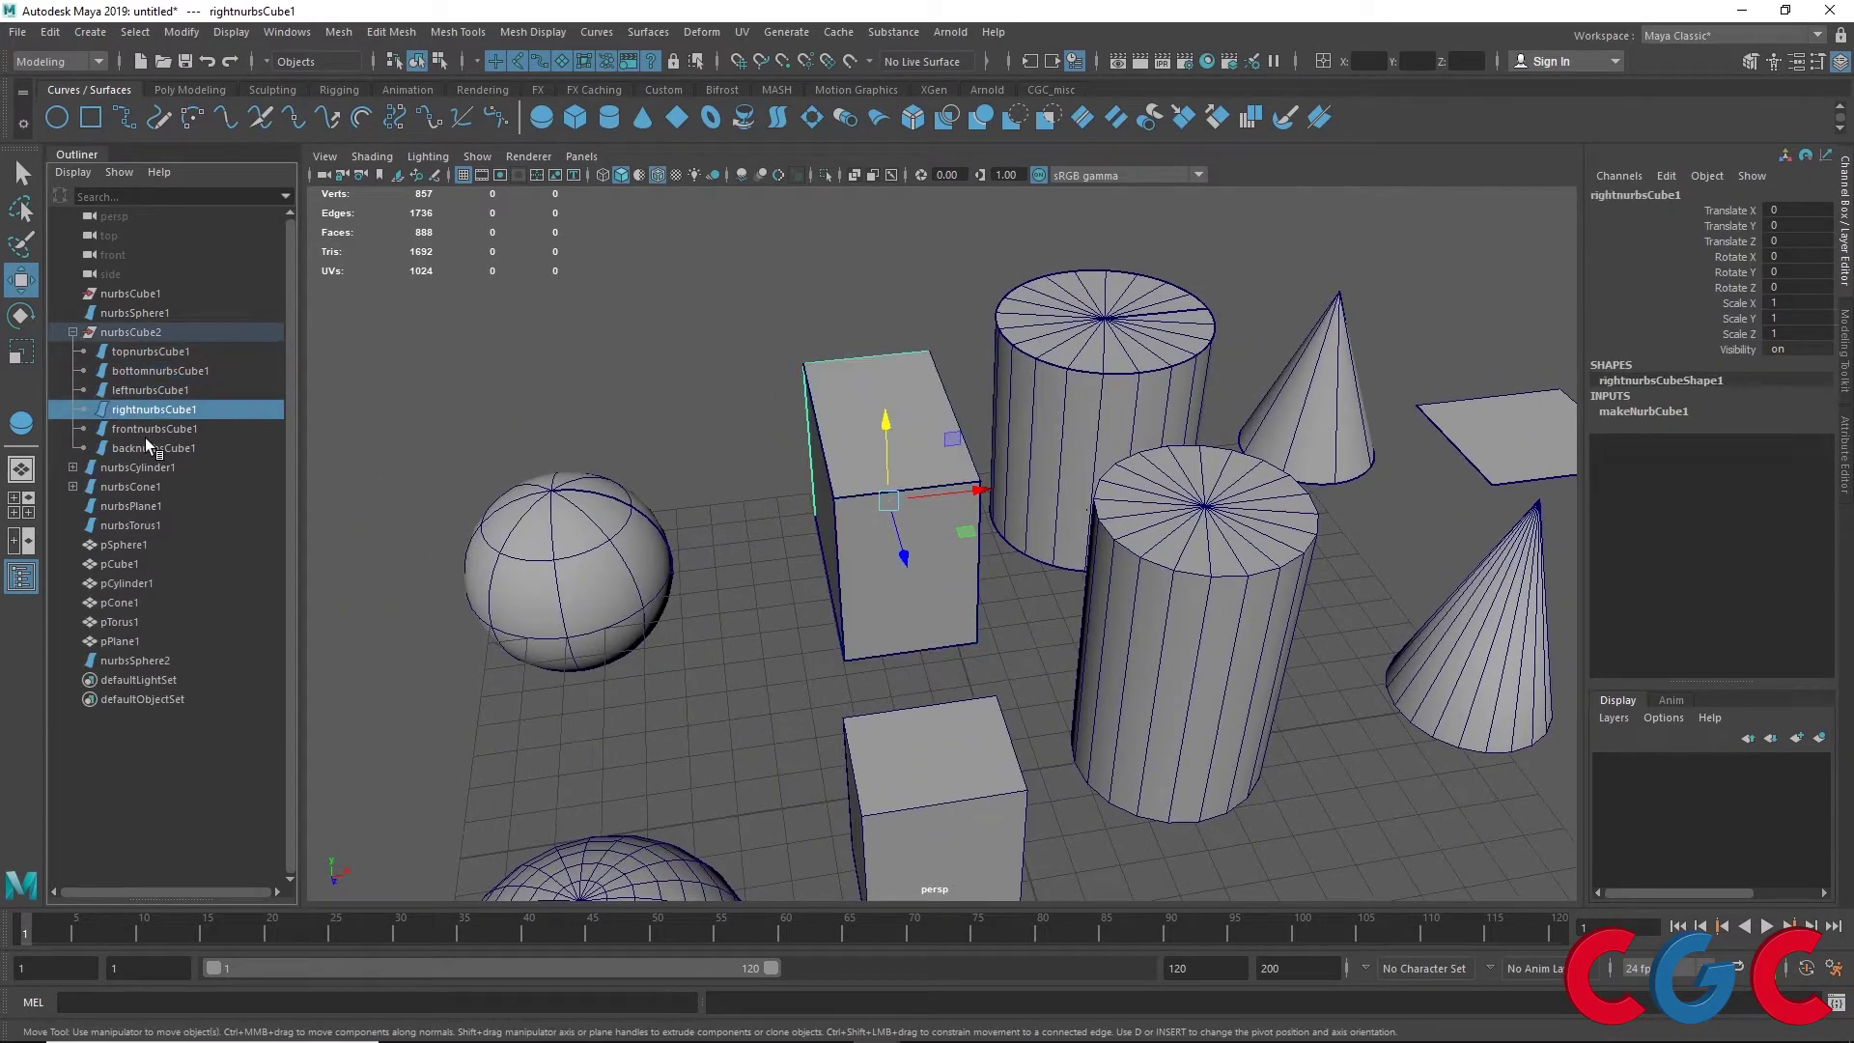
{"action": "left_click", "coordinate": [145, 439]}
{"action": "left_click", "coordinate": [154, 410]}
{"action": "left_click", "coordinate": [153, 371]}
{"action": "left_click", "coordinate": [145, 333]}
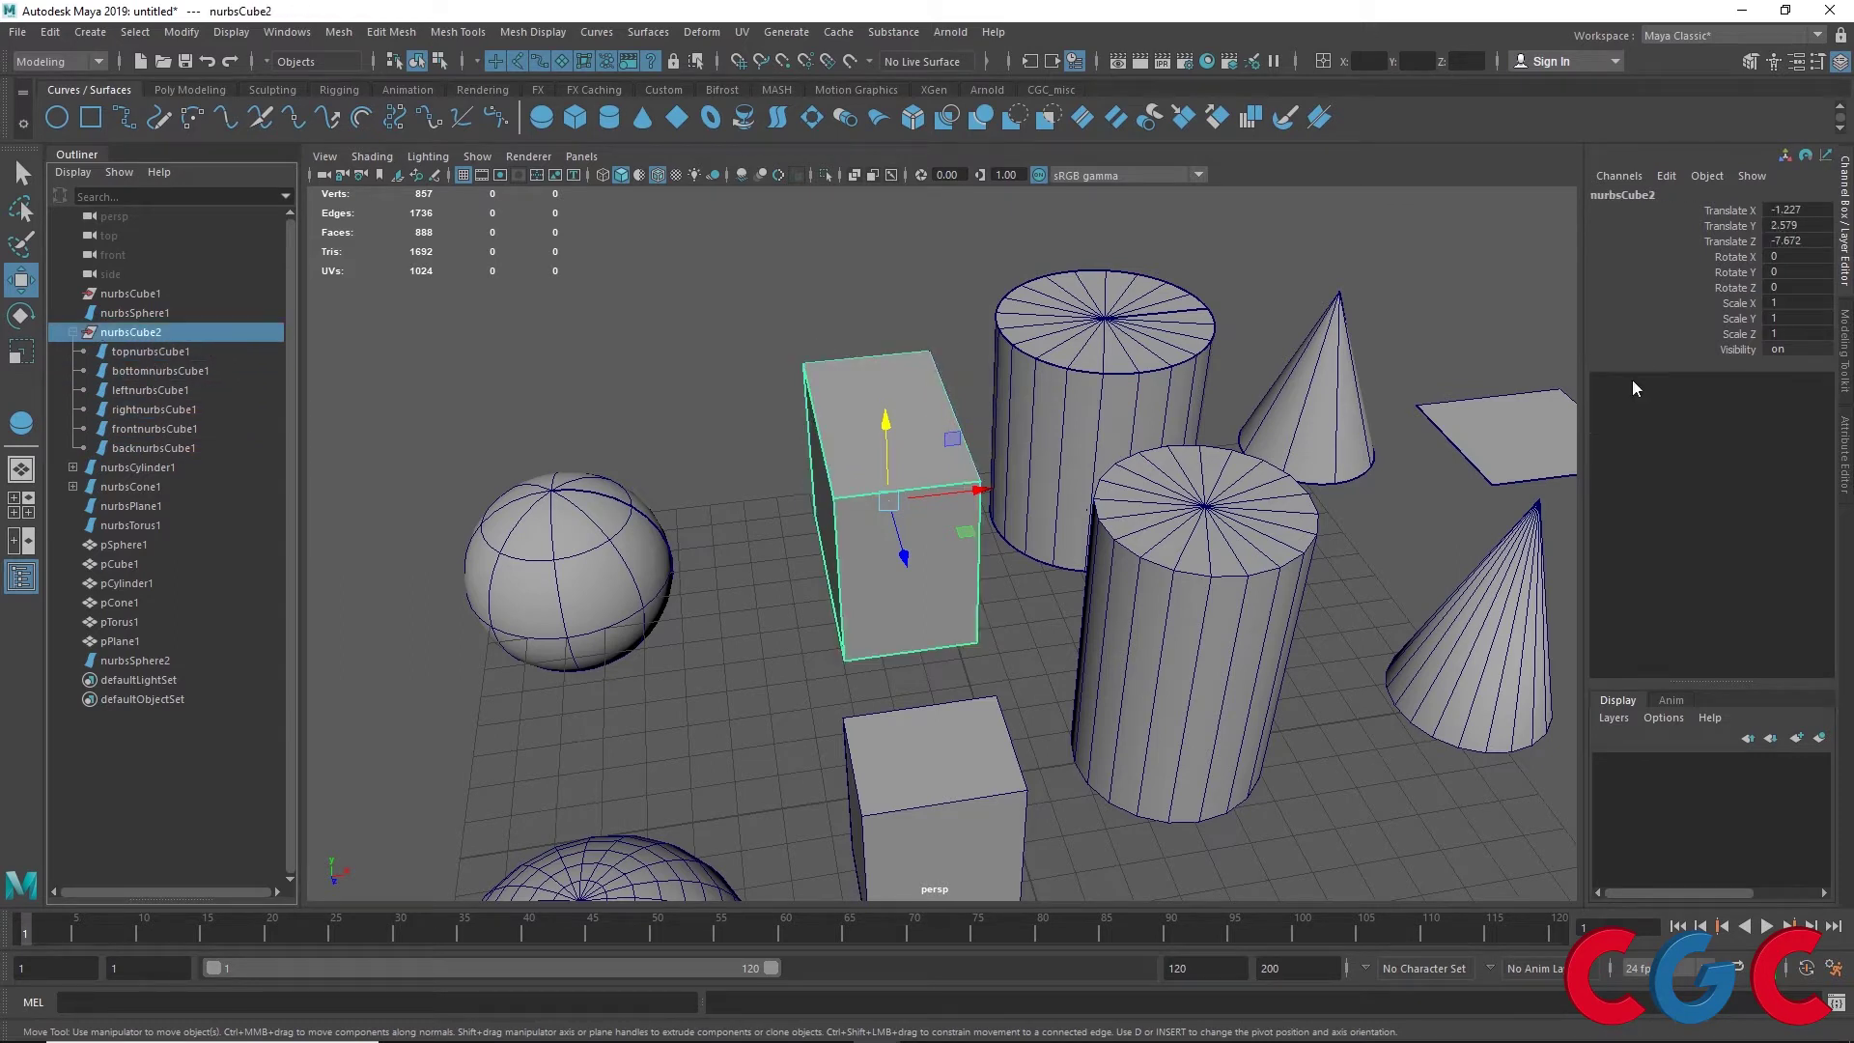
Select the top face and try a 5.78 Width change, then undo it
{"action": "left_click", "coordinate": [897, 405]}
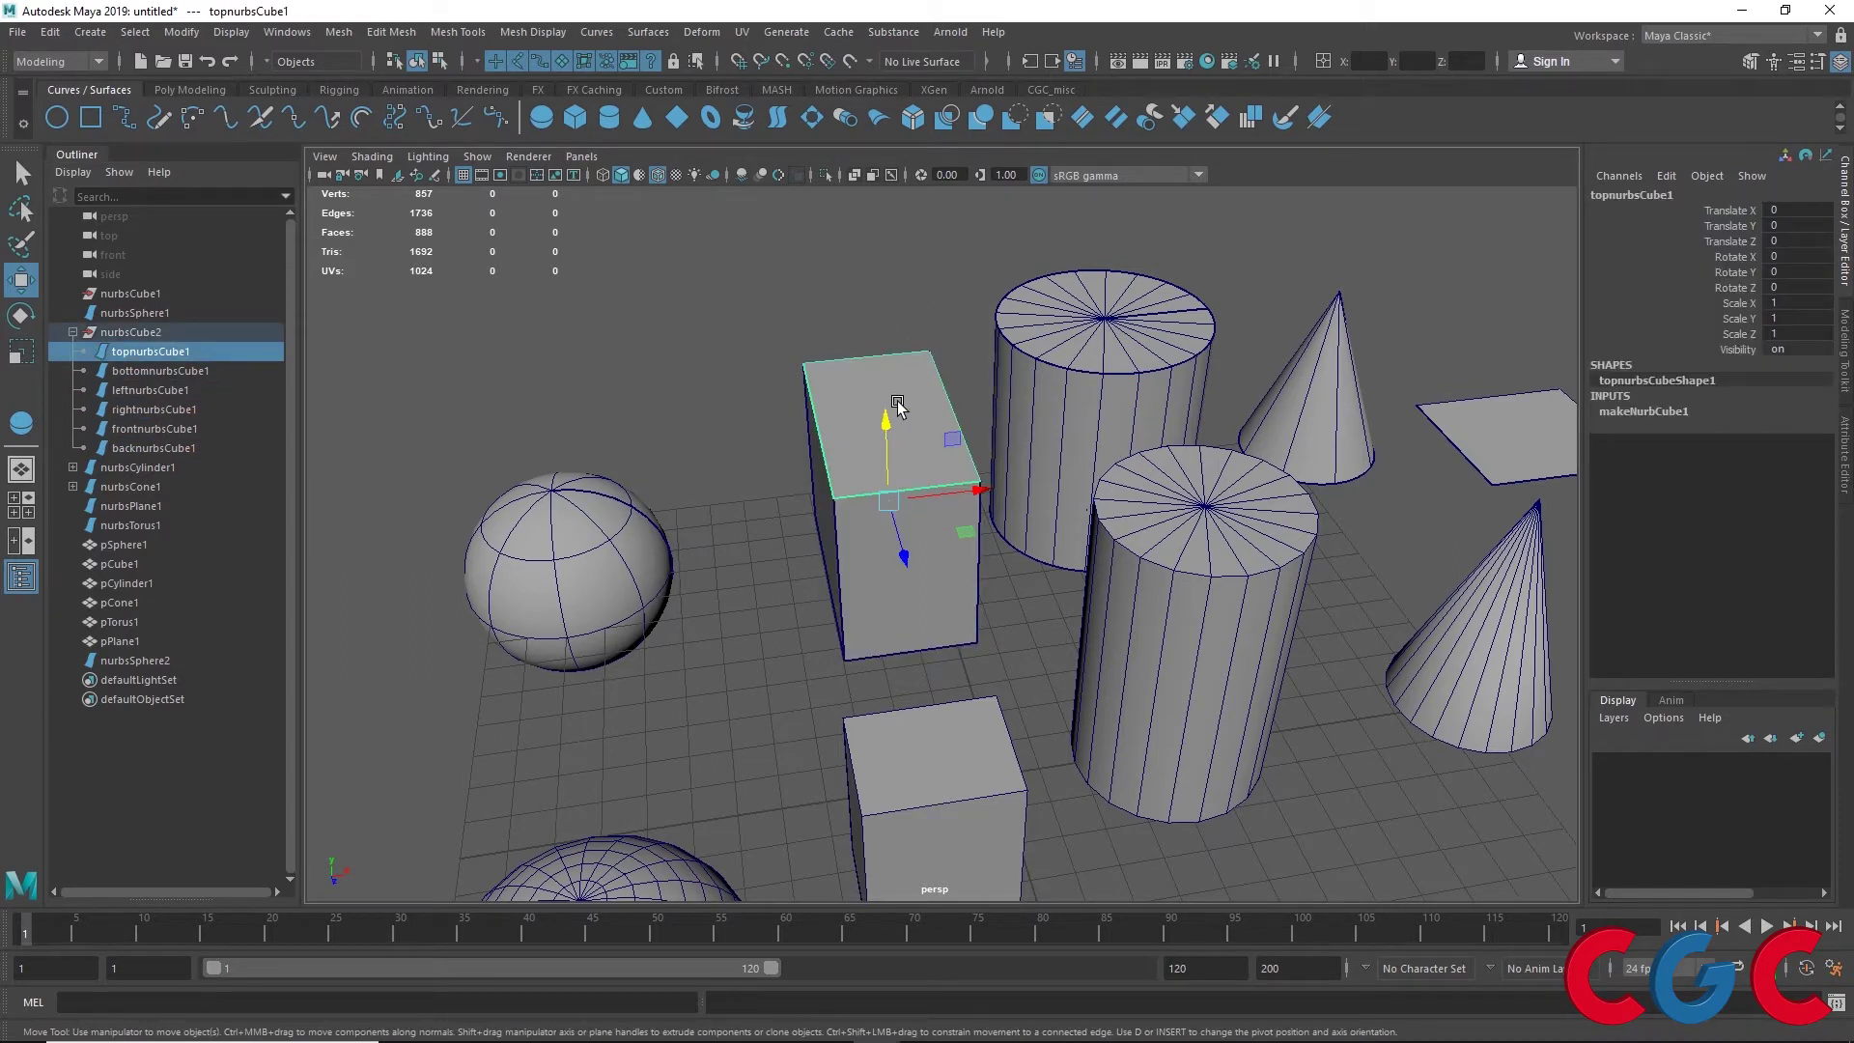
{"action": "left_click", "coordinate": [1685, 411]}
{"action": "left_click", "coordinate": [1737, 427]}
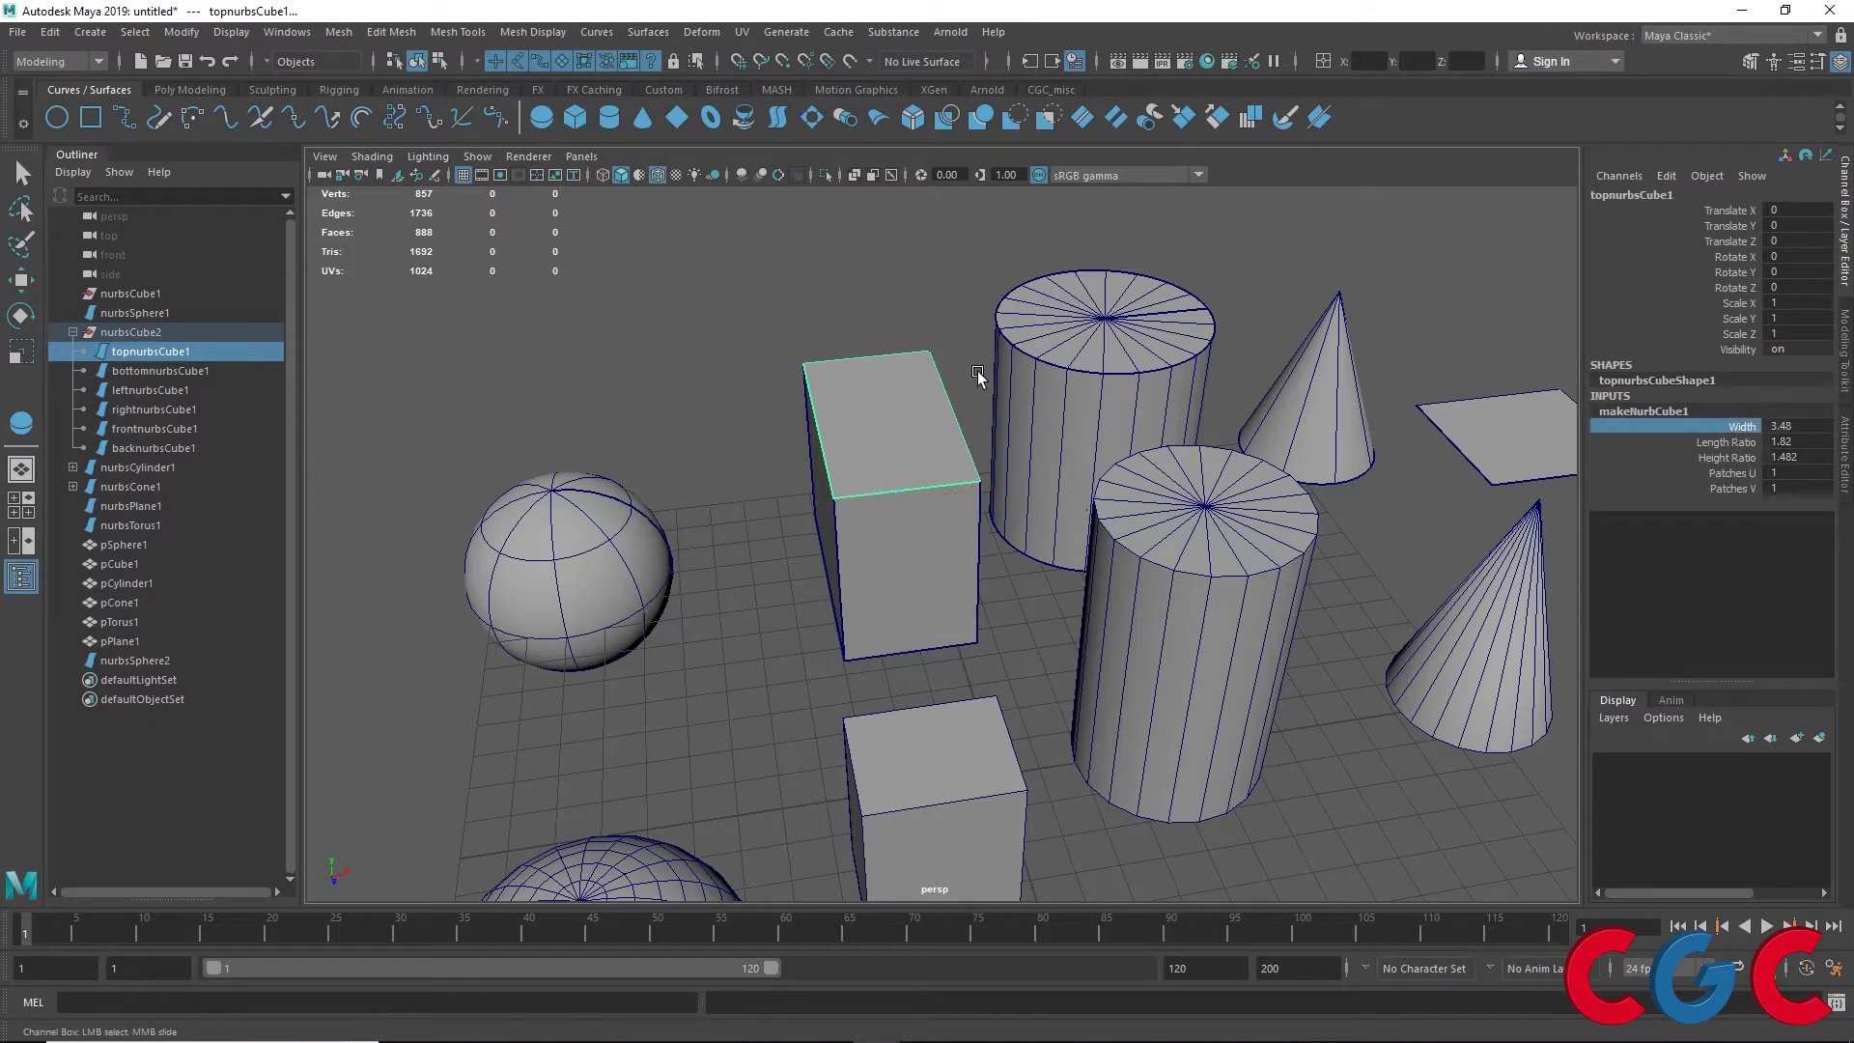
{"action": "middle_click_drag", "start_coordinate": [977, 377], "coordinate": [909, 377]}
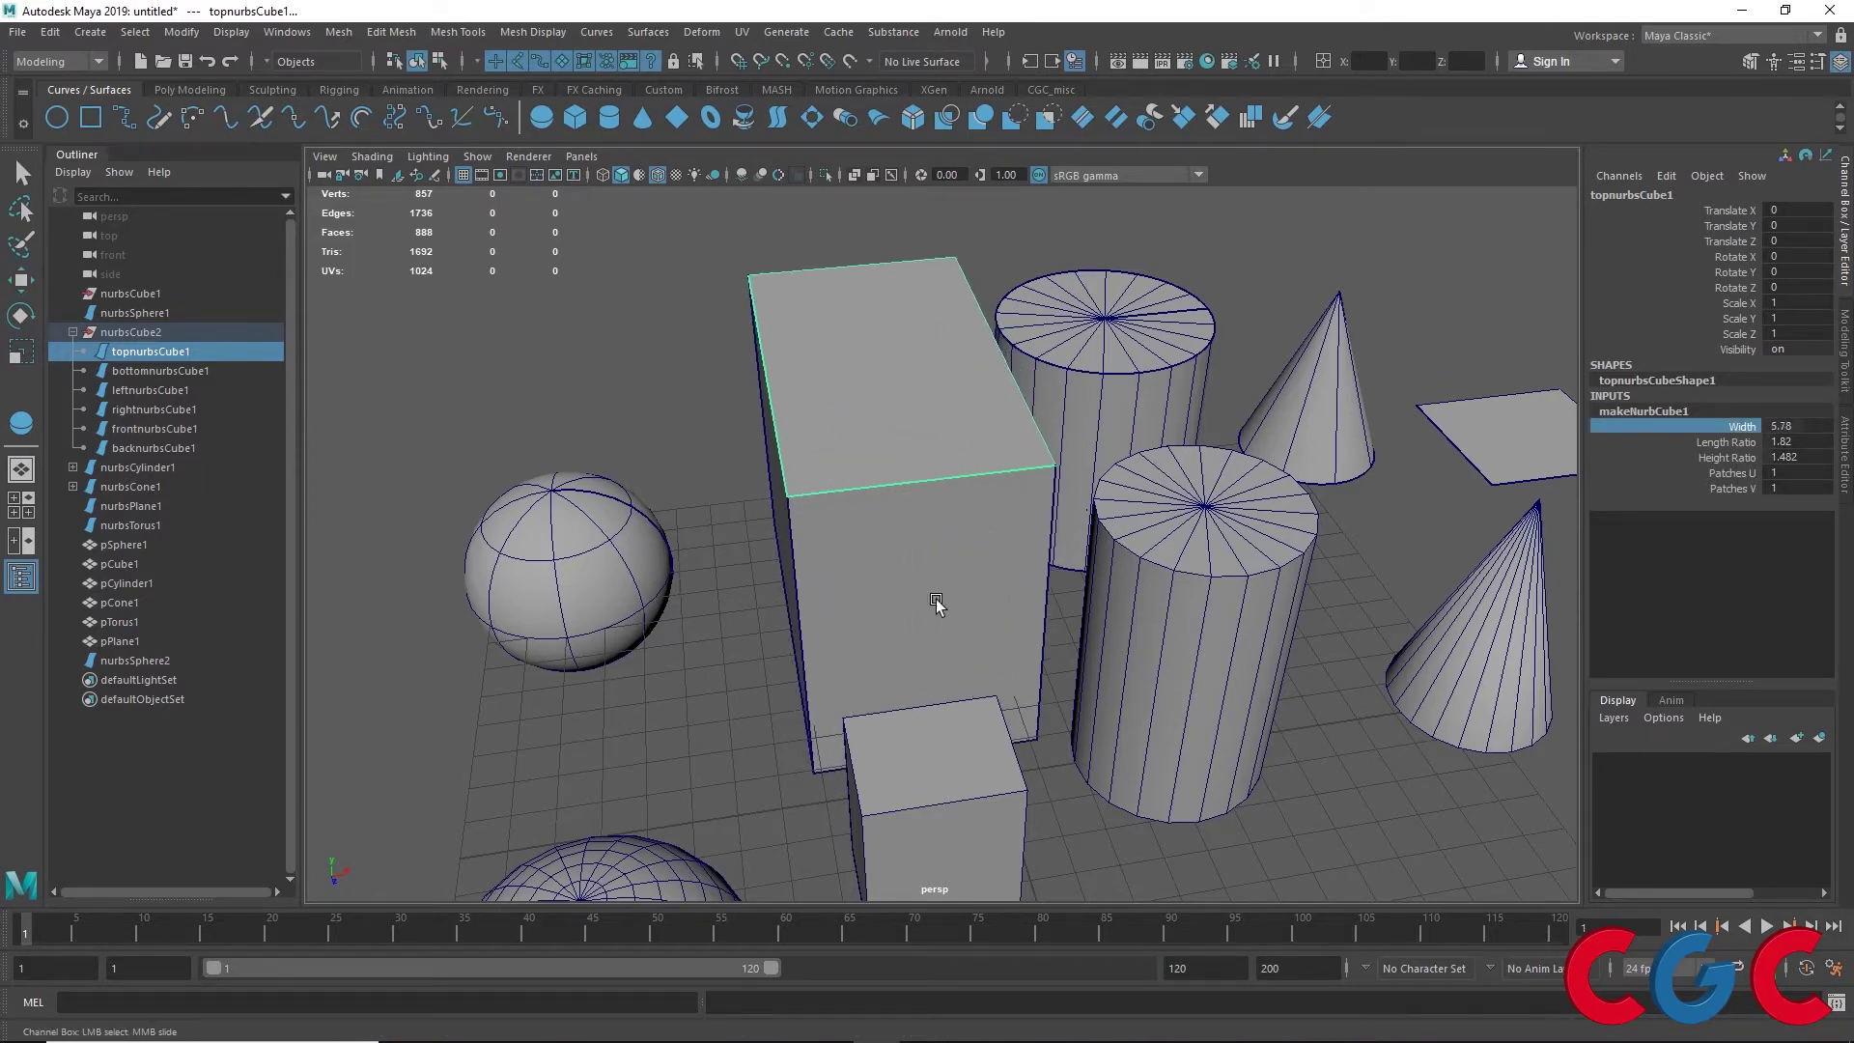
{"action": "key", "text": "ctrl+z"}
{"action": "key", "text": "ctrl+z"}
{"action": "key", "text": "ctrl+z"}
{"action": "key", "text": "ctrl+z"}
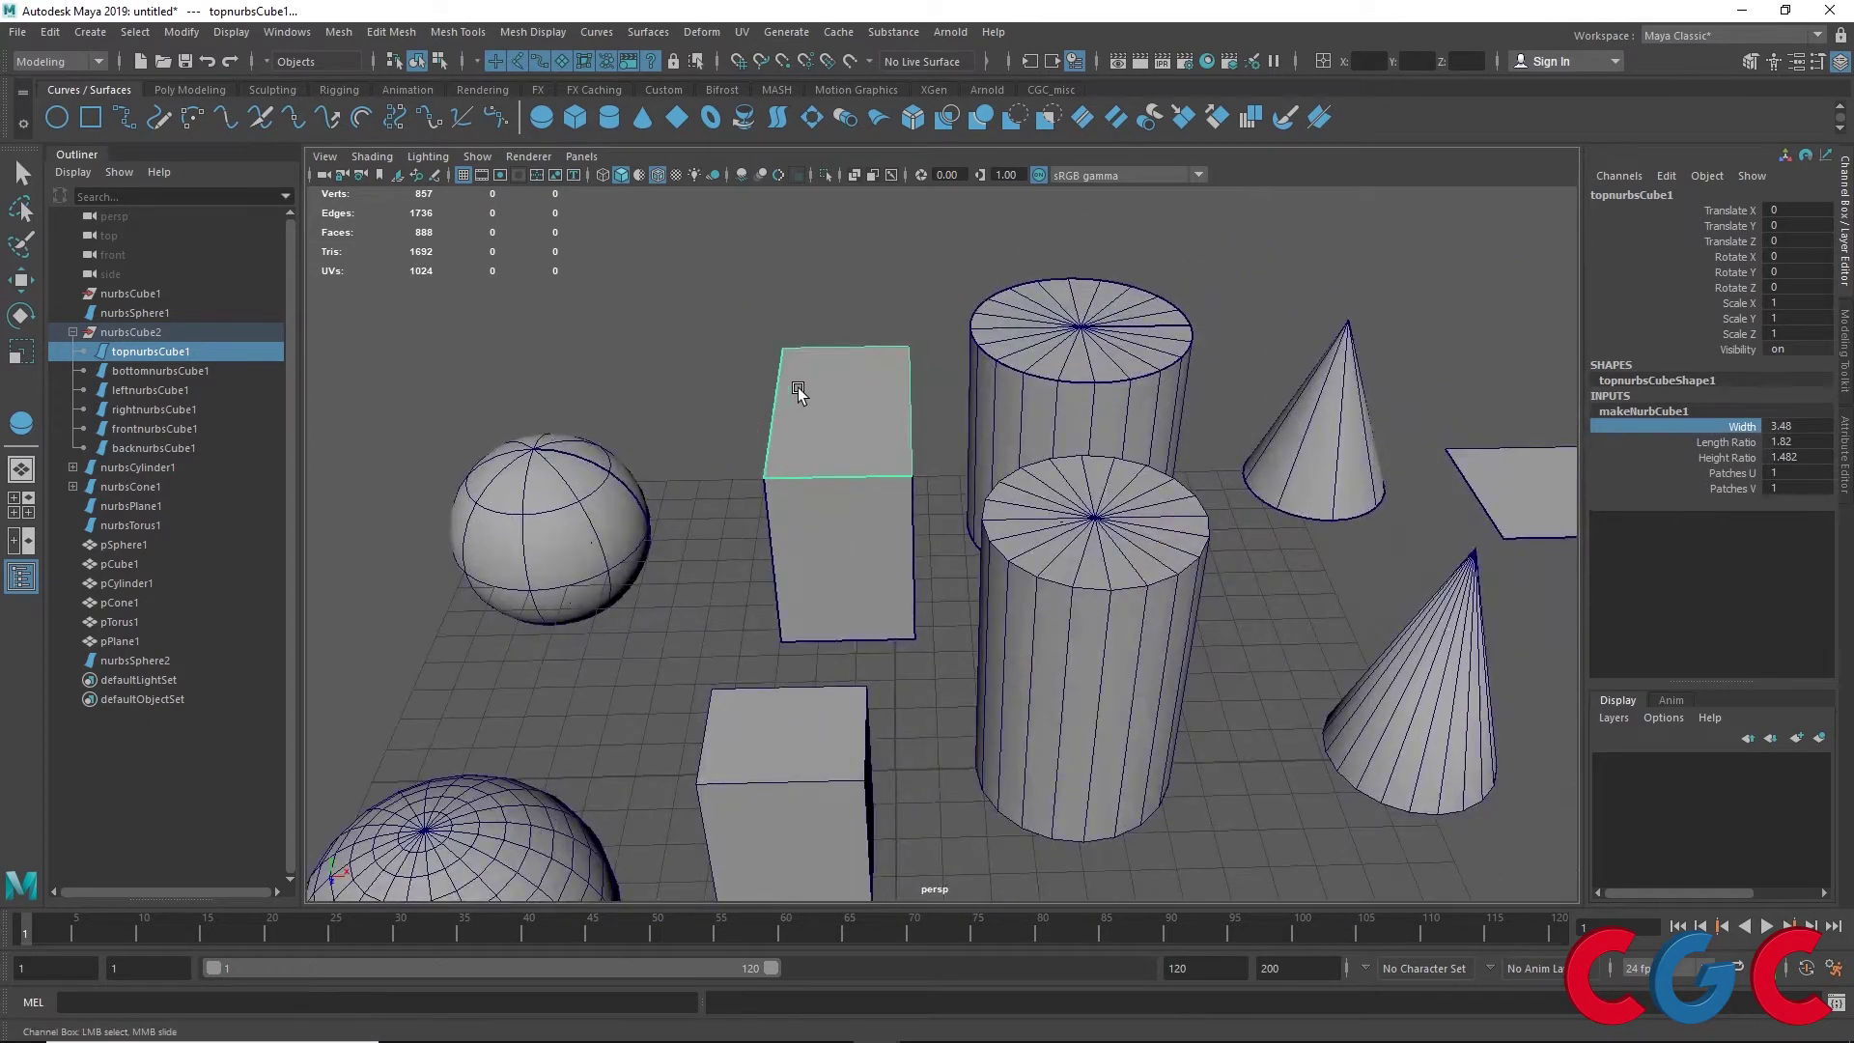
Pull the top, left, right and back faces away from the box with Move
{"action": "key", "text": "w"}
{"action": "mouse_move", "coordinate": [840, 415]}
{"action": "left_mouse_down"}
{"action": "mouse_move", "coordinate": [858, 285]}
{"action": "mouse_move", "coordinate": [902, 405]}
{"action": "mouse_move", "coordinate": [1085, 455]}
{"action": "mouse_move", "coordinate": [1215, 562]}
{"action": "left_mouse_up"}
{"action": "left_click", "coordinate": [1084, 458]}
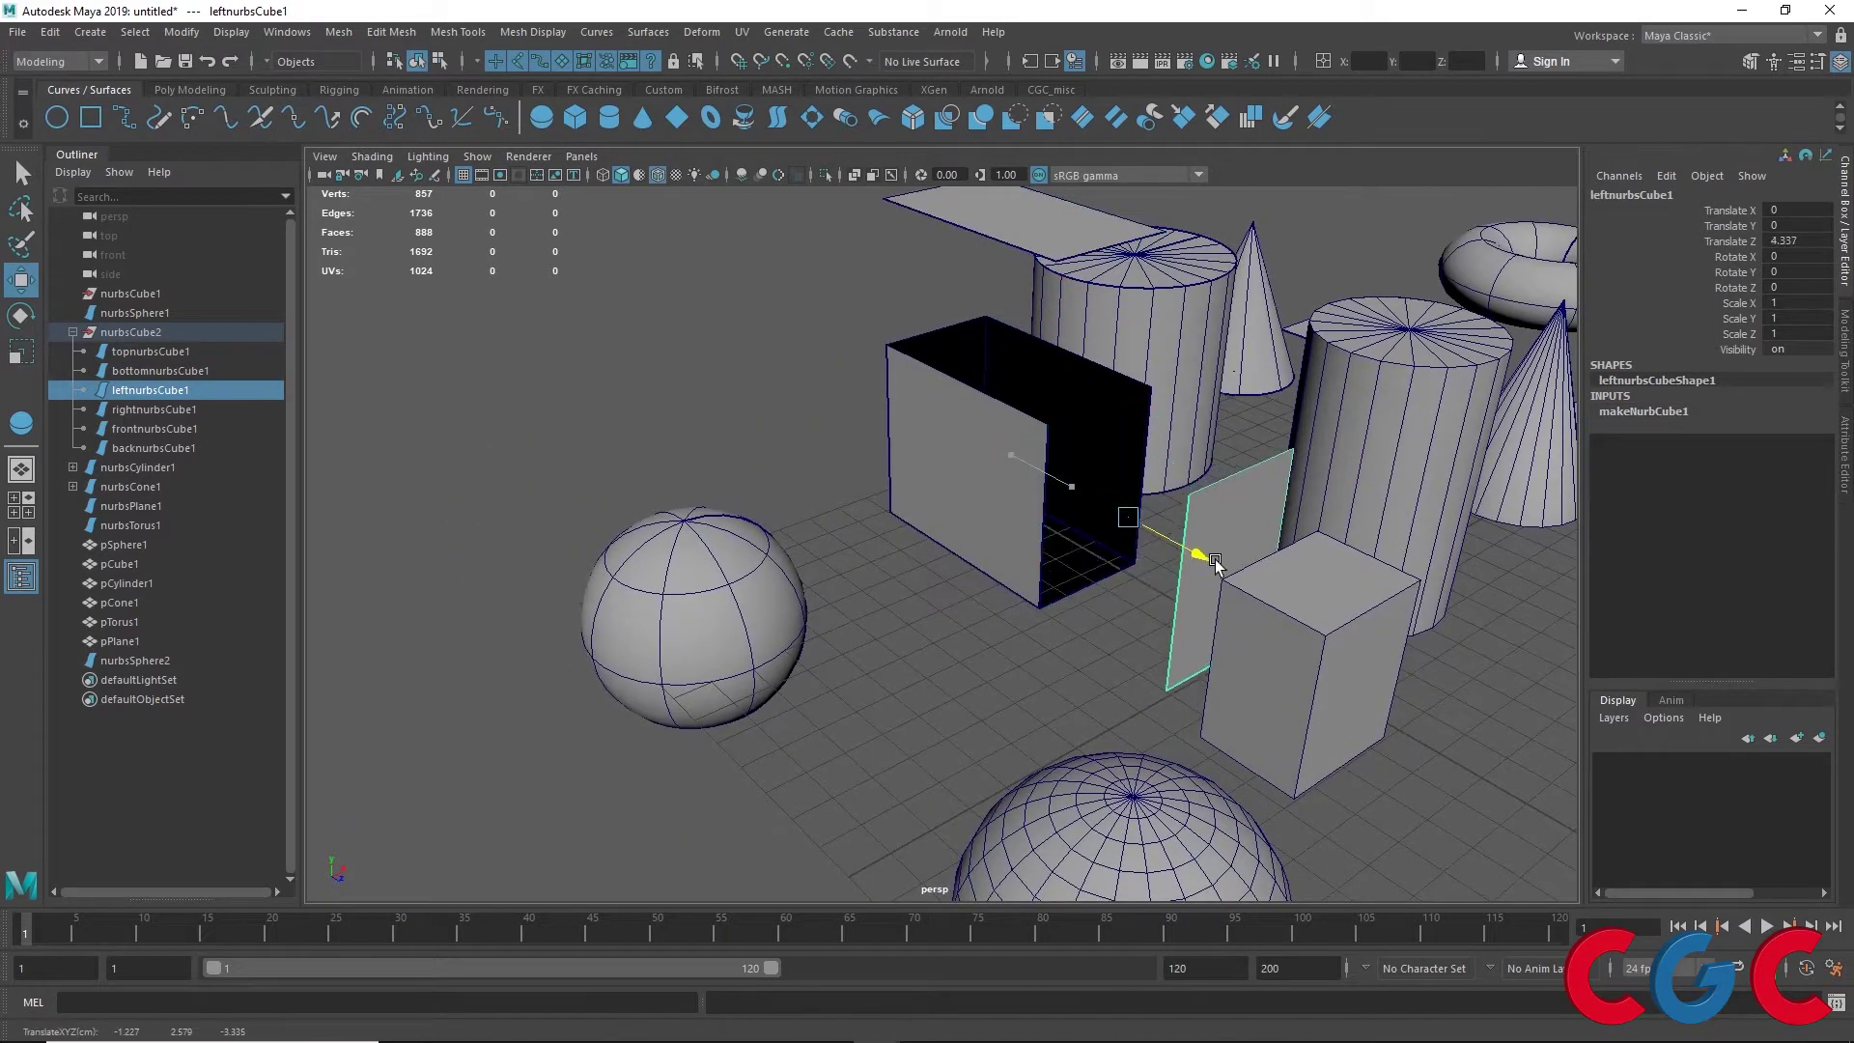
{"action": "left_click", "coordinate": [977, 401]}
{"action": "mouse_move", "coordinate": [1069, 487]}
{"action": "left_mouse_down"}
{"action": "mouse_move", "coordinate": [971, 429]}
{"action": "mouse_move", "coordinate": [934, 557]}
{"action": "left_mouse_up"}
{"action": "left_click", "coordinate": [929, 411]}
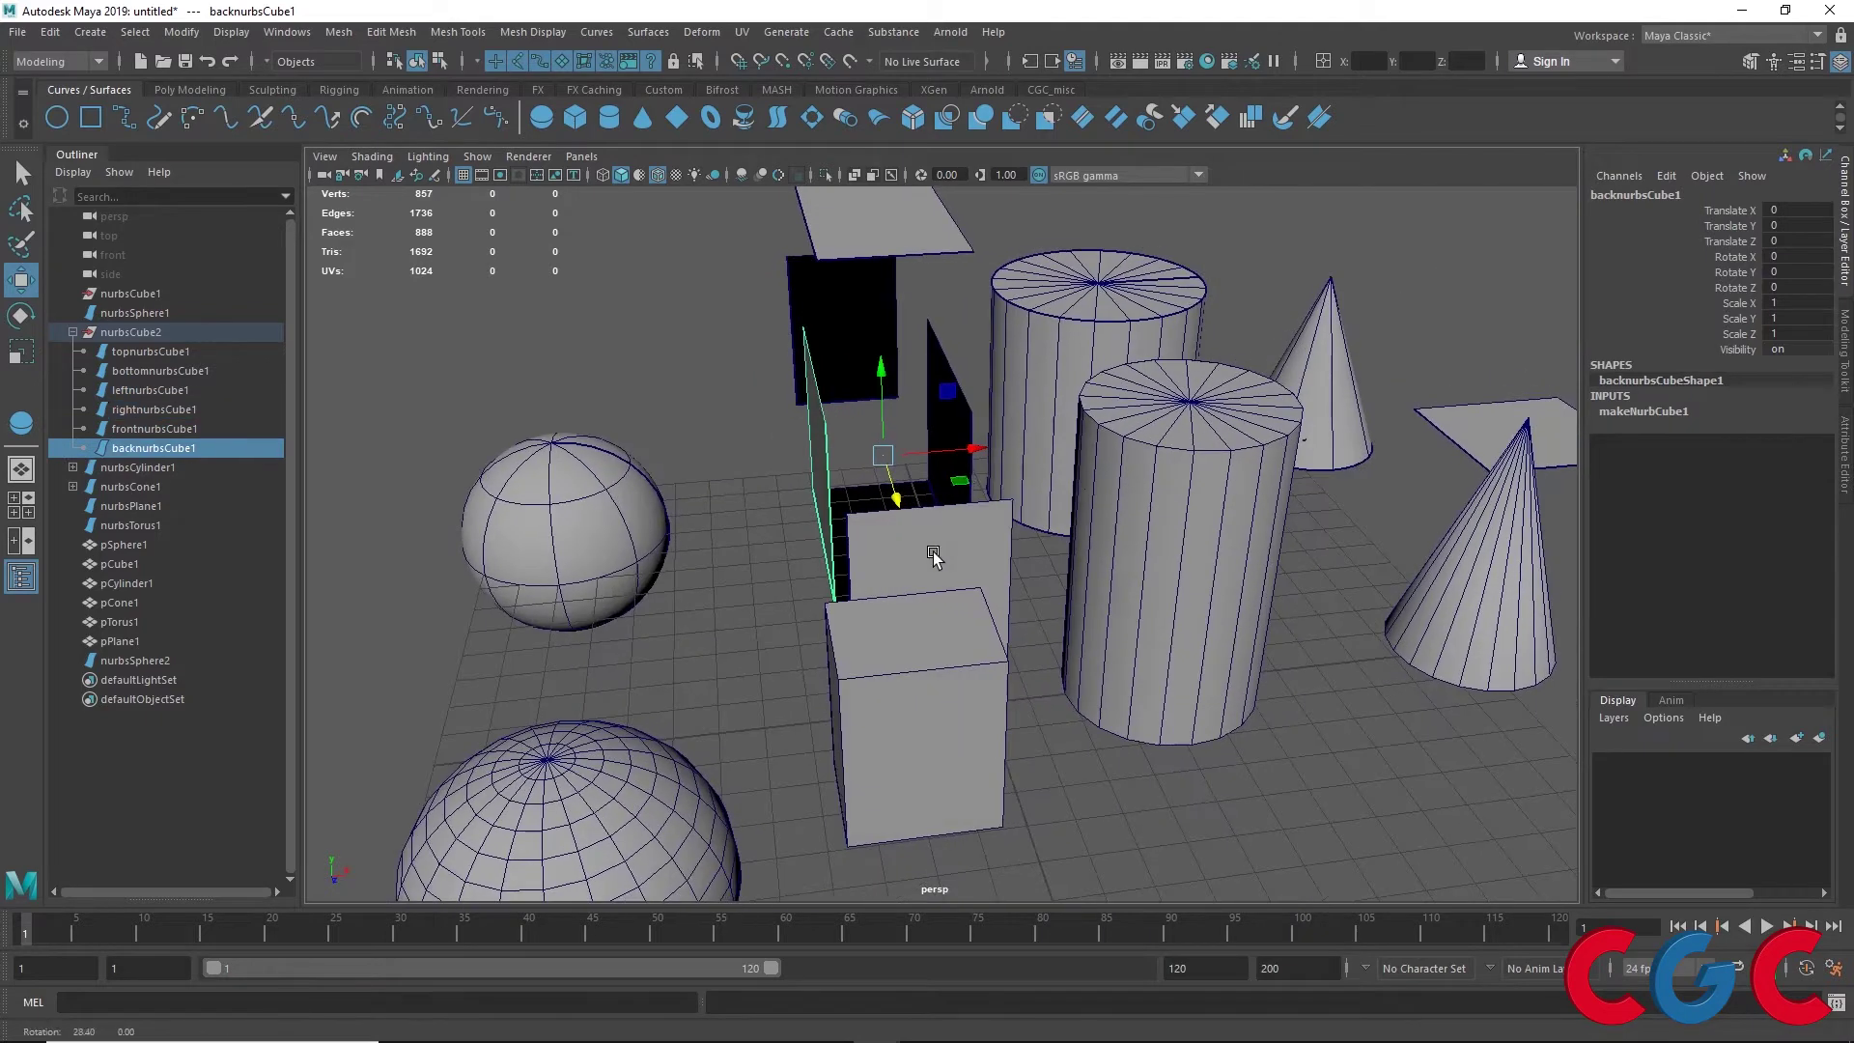
{"action": "left_click_drag", "start_coordinate": [973, 450], "coordinate": [850, 447]}
{"action": "left_click", "coordinate": [985, 425]}
{"action": "left_click", "coordinate": [727, 265]}
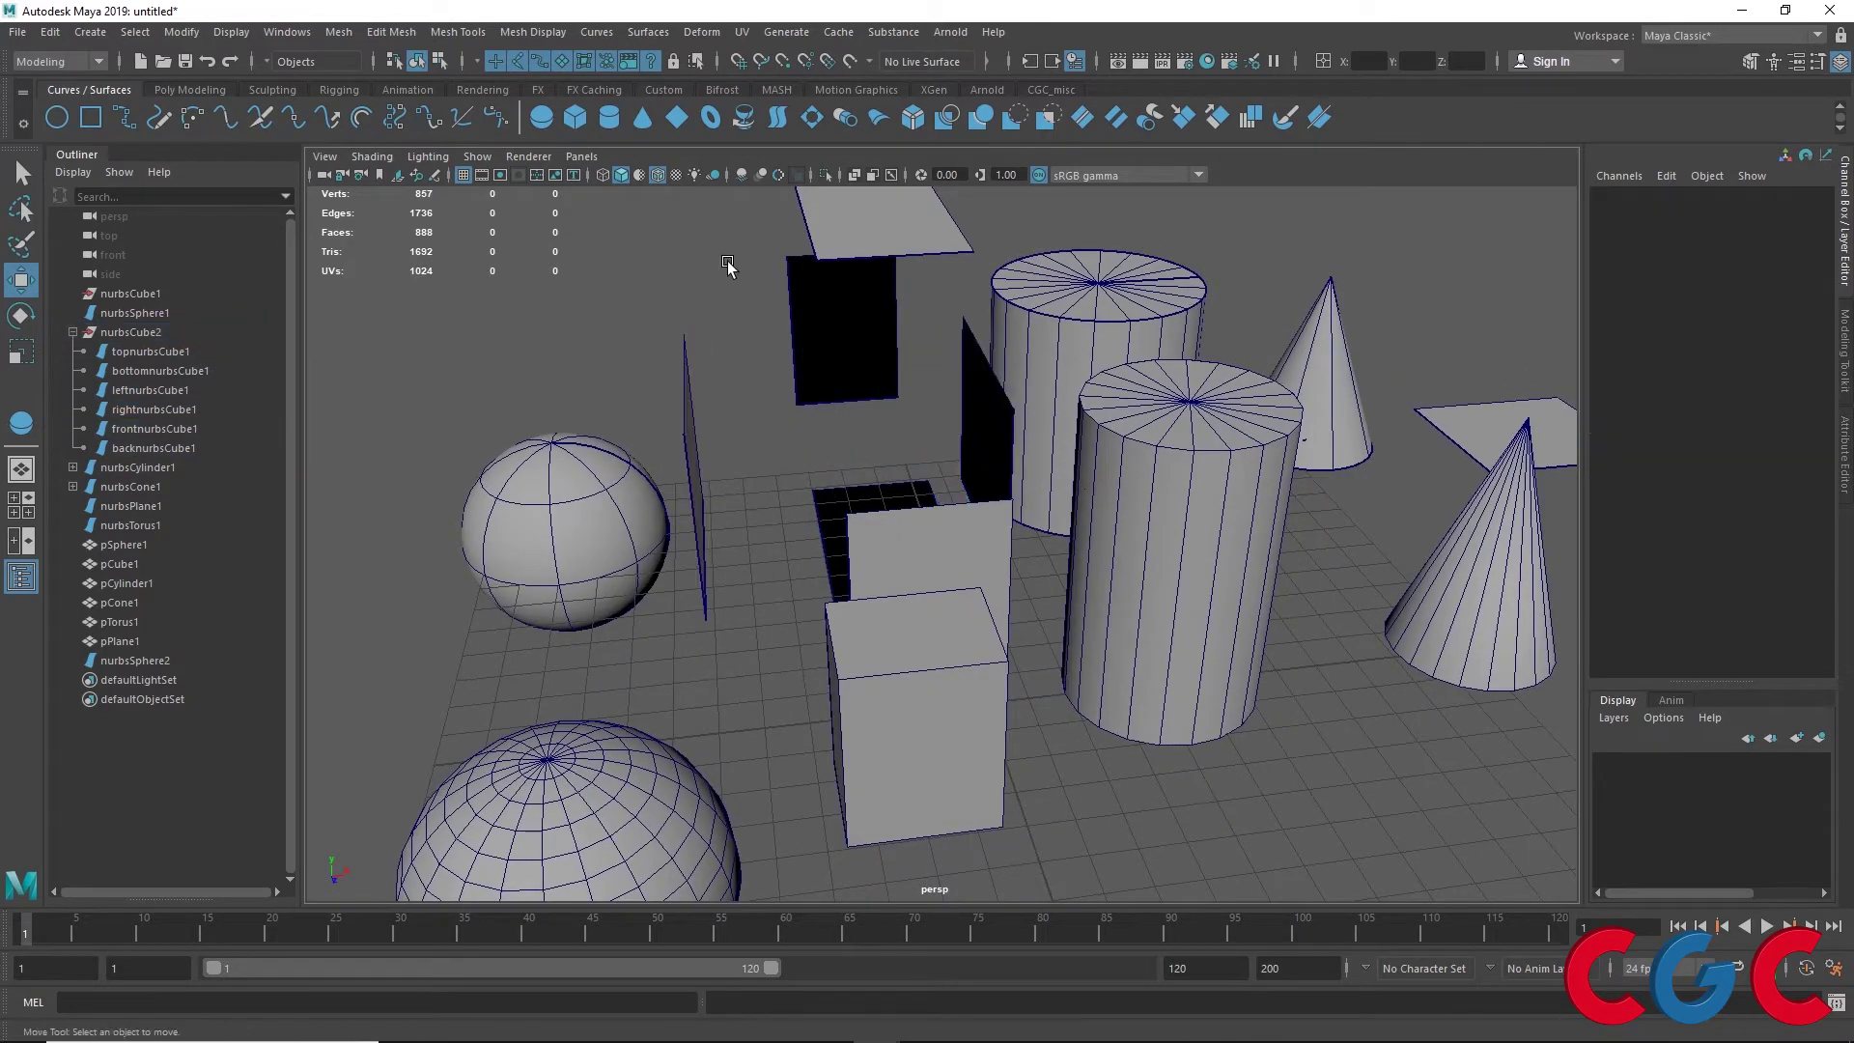
Reselect the top face and adjust its Width in the Channel Box
{"action": "left_click", "coordinate": [860, 217]}
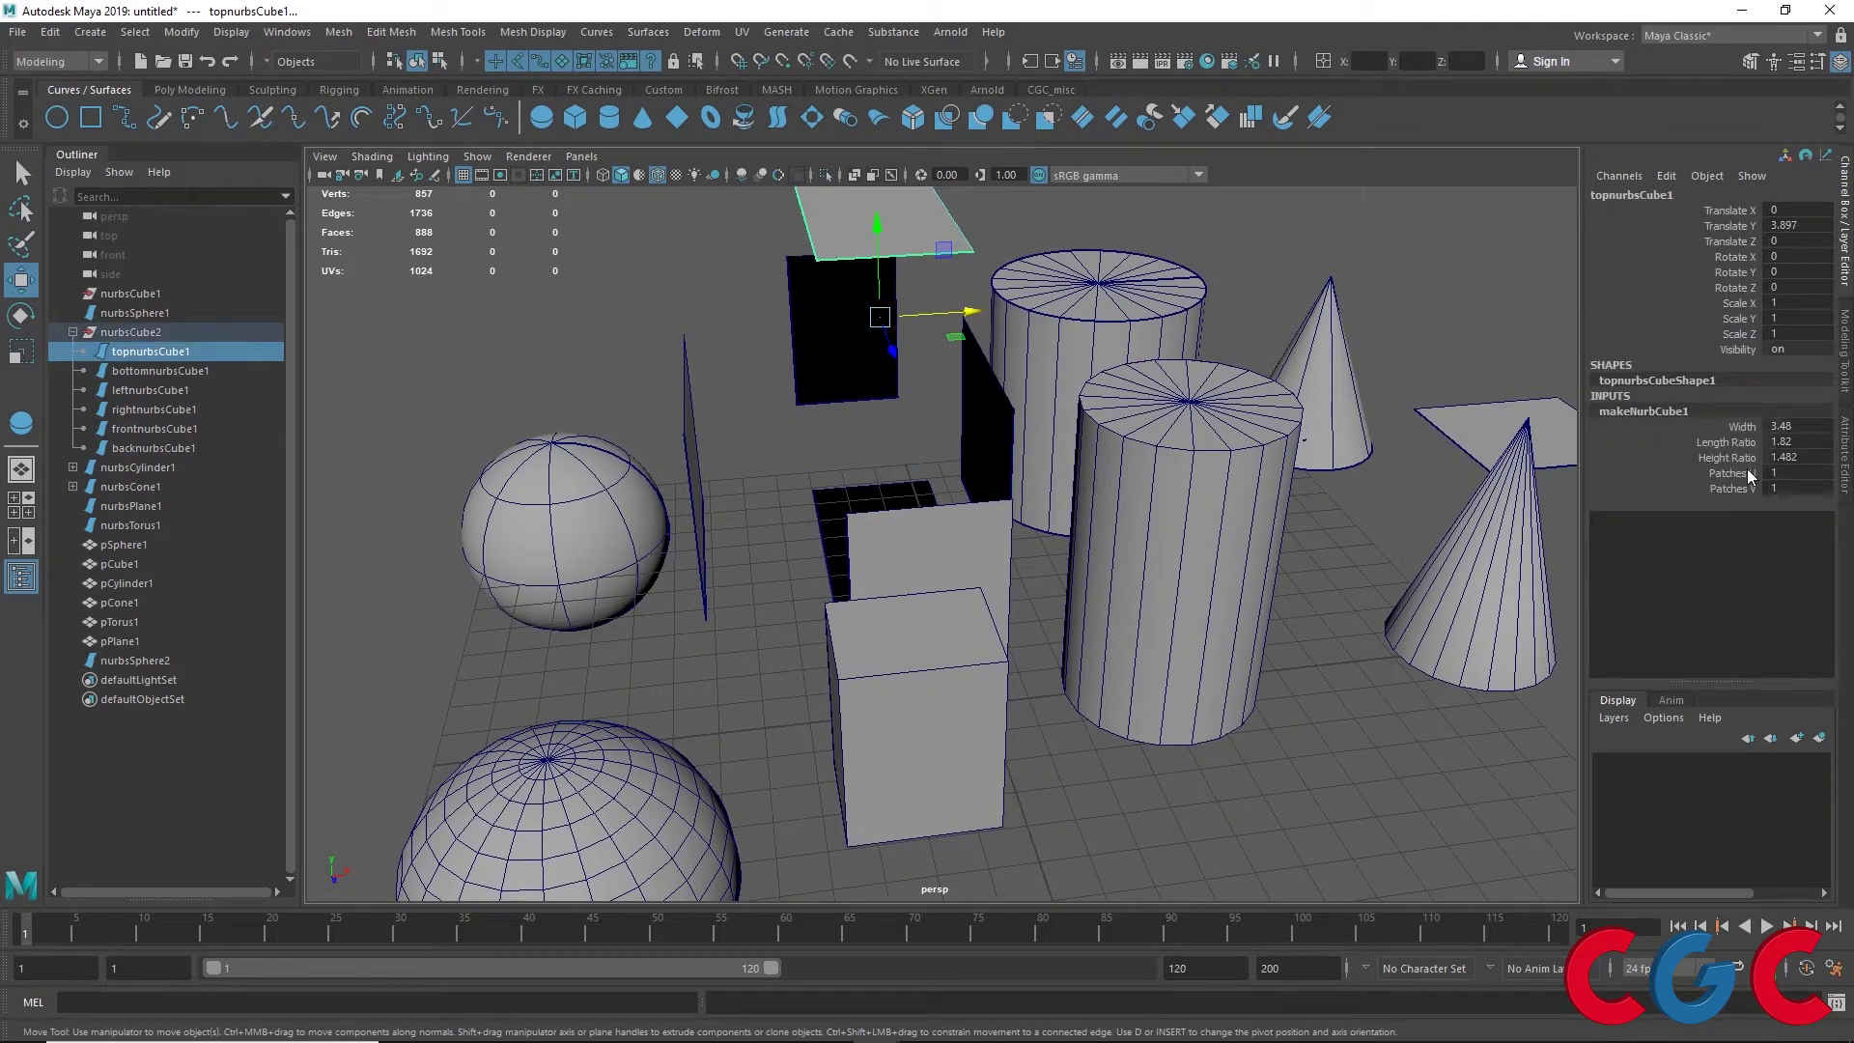
{"action": "left_click", "coordinate": [1738, 426]}
{"action": "mouse_move", "coordinate": [733, 333]}
{"action": "middle_mouse_down"}
{"action": "mouse_move", "coordinate": [762, 340]}
{"action": "mouse_move", "coordinate": [739, 345]}
{"action": "middle_mouse_up"}
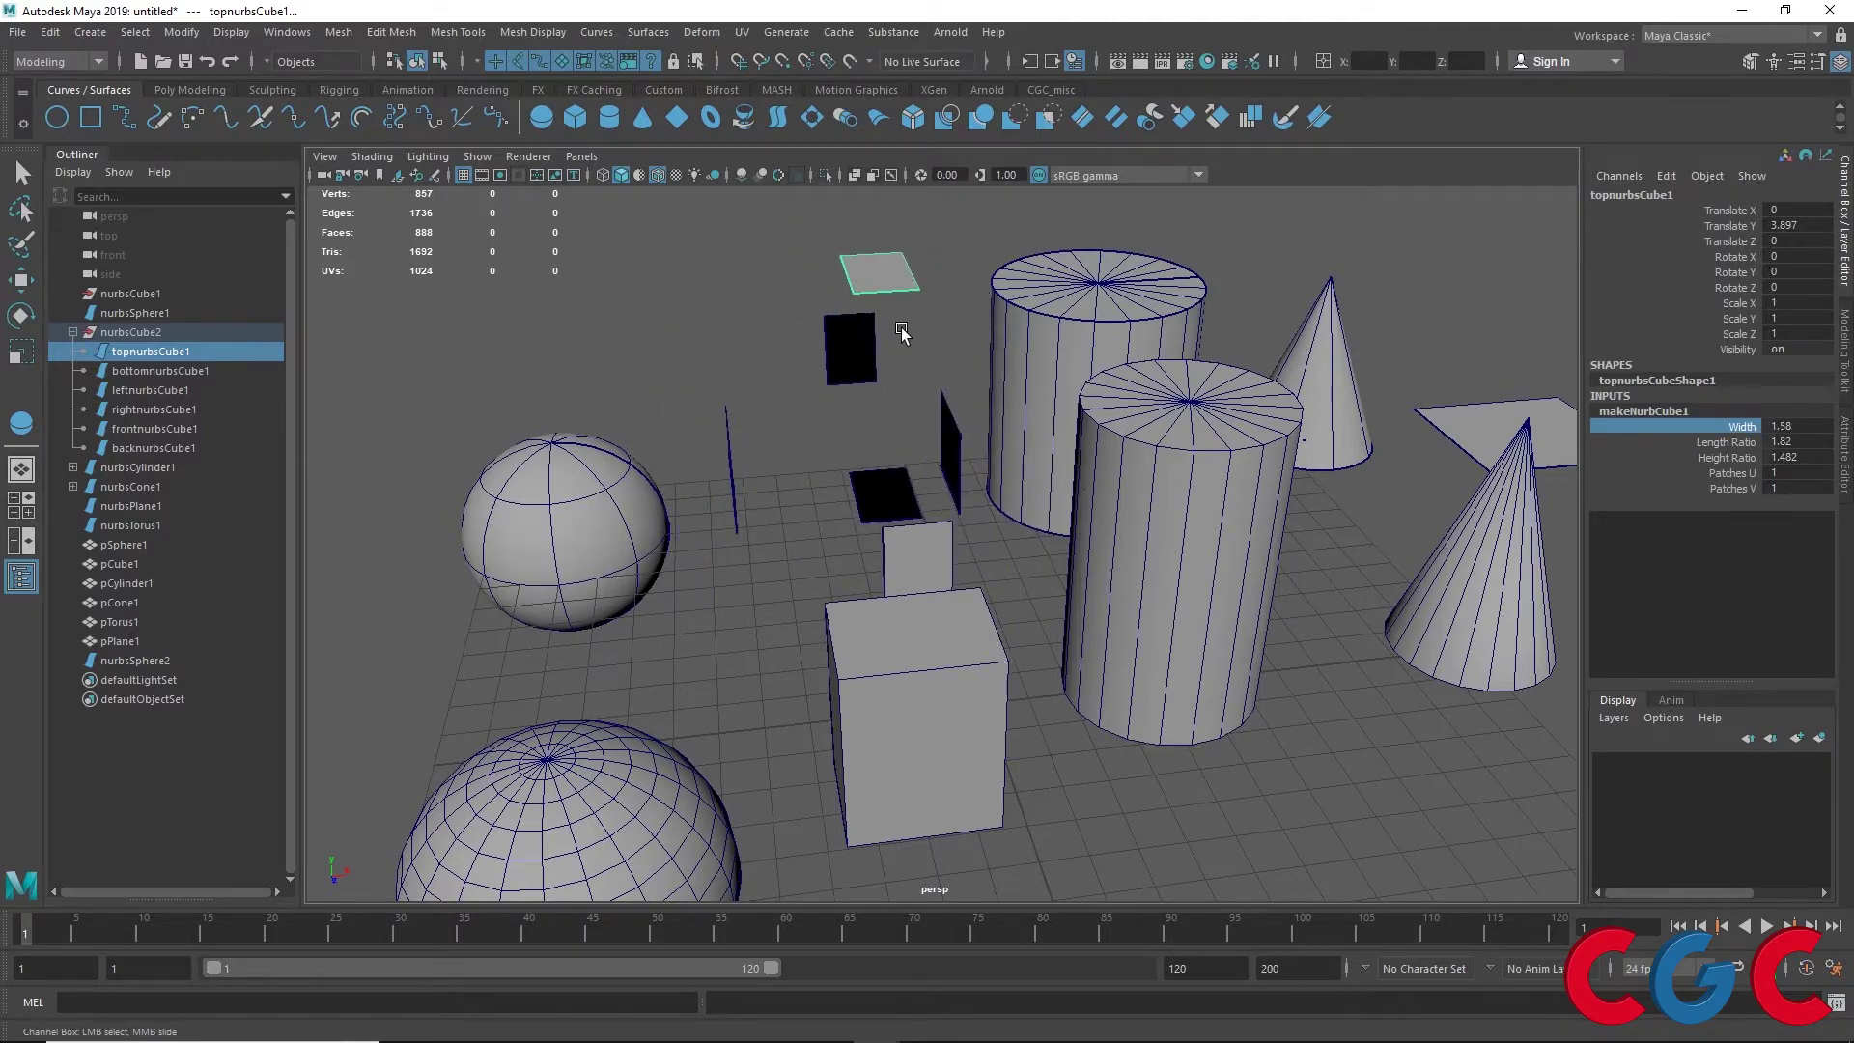
Select the cylinder's top cap and show its revolve attributes
{"action": "left_click_drag", "start_coordinate": [901, 333], "coordinate": [976, 372], "text": "alt"}
{"action": "left_click", "coordinate": [979, 367]}
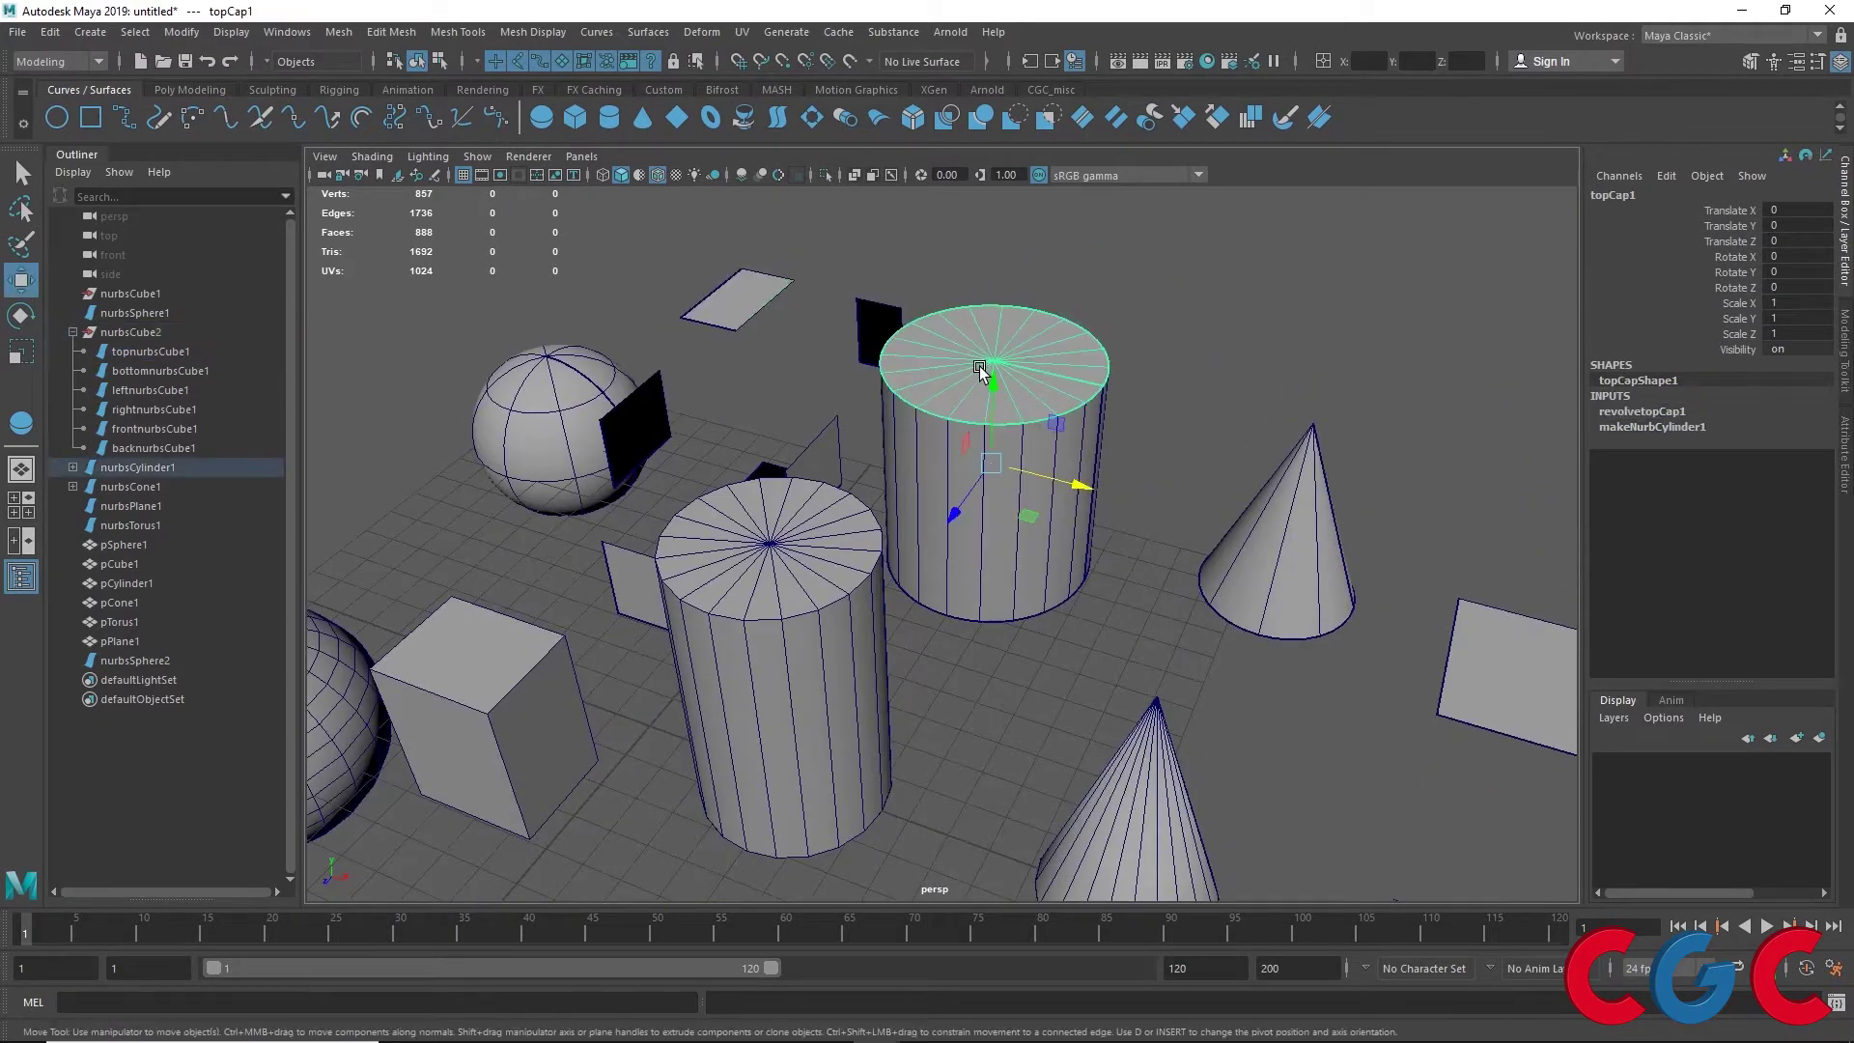
{"action": "left_click", "coordinate": [1627, 413]}
{"action": "scroll", "coordinate": [1008, 338], "scroll_direction": "up", "scroll_amount": 3}
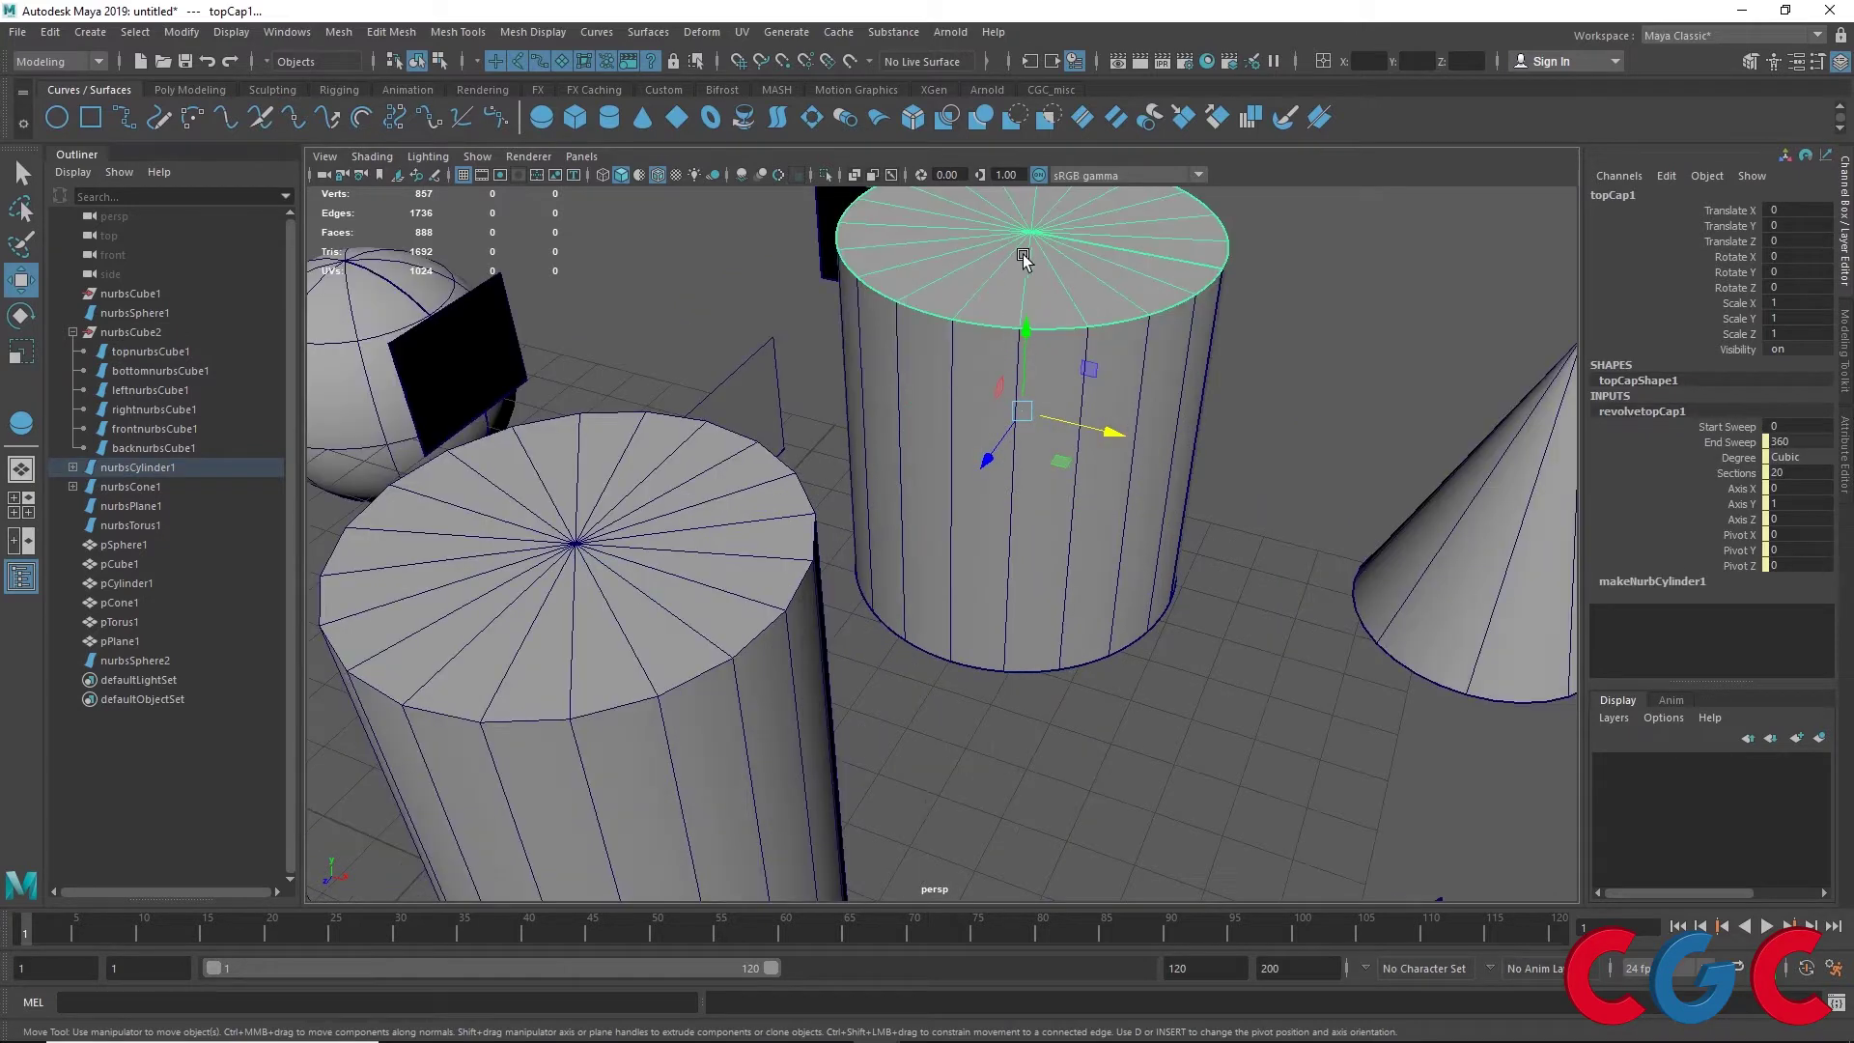
{"action": "mouse_move", "coordinate": [1291, 473]}
{"action": "left_mouse_down", "text": "alt"}
{"action": "mouse_move", "coordinate": [1080, 562]}
{"action": "mouse_move", "coordinate": [968, 698]}
{"action": "left_mouse_up", "text": "alt"}
{"action": "left_click", "coordinate": [968, 698]}
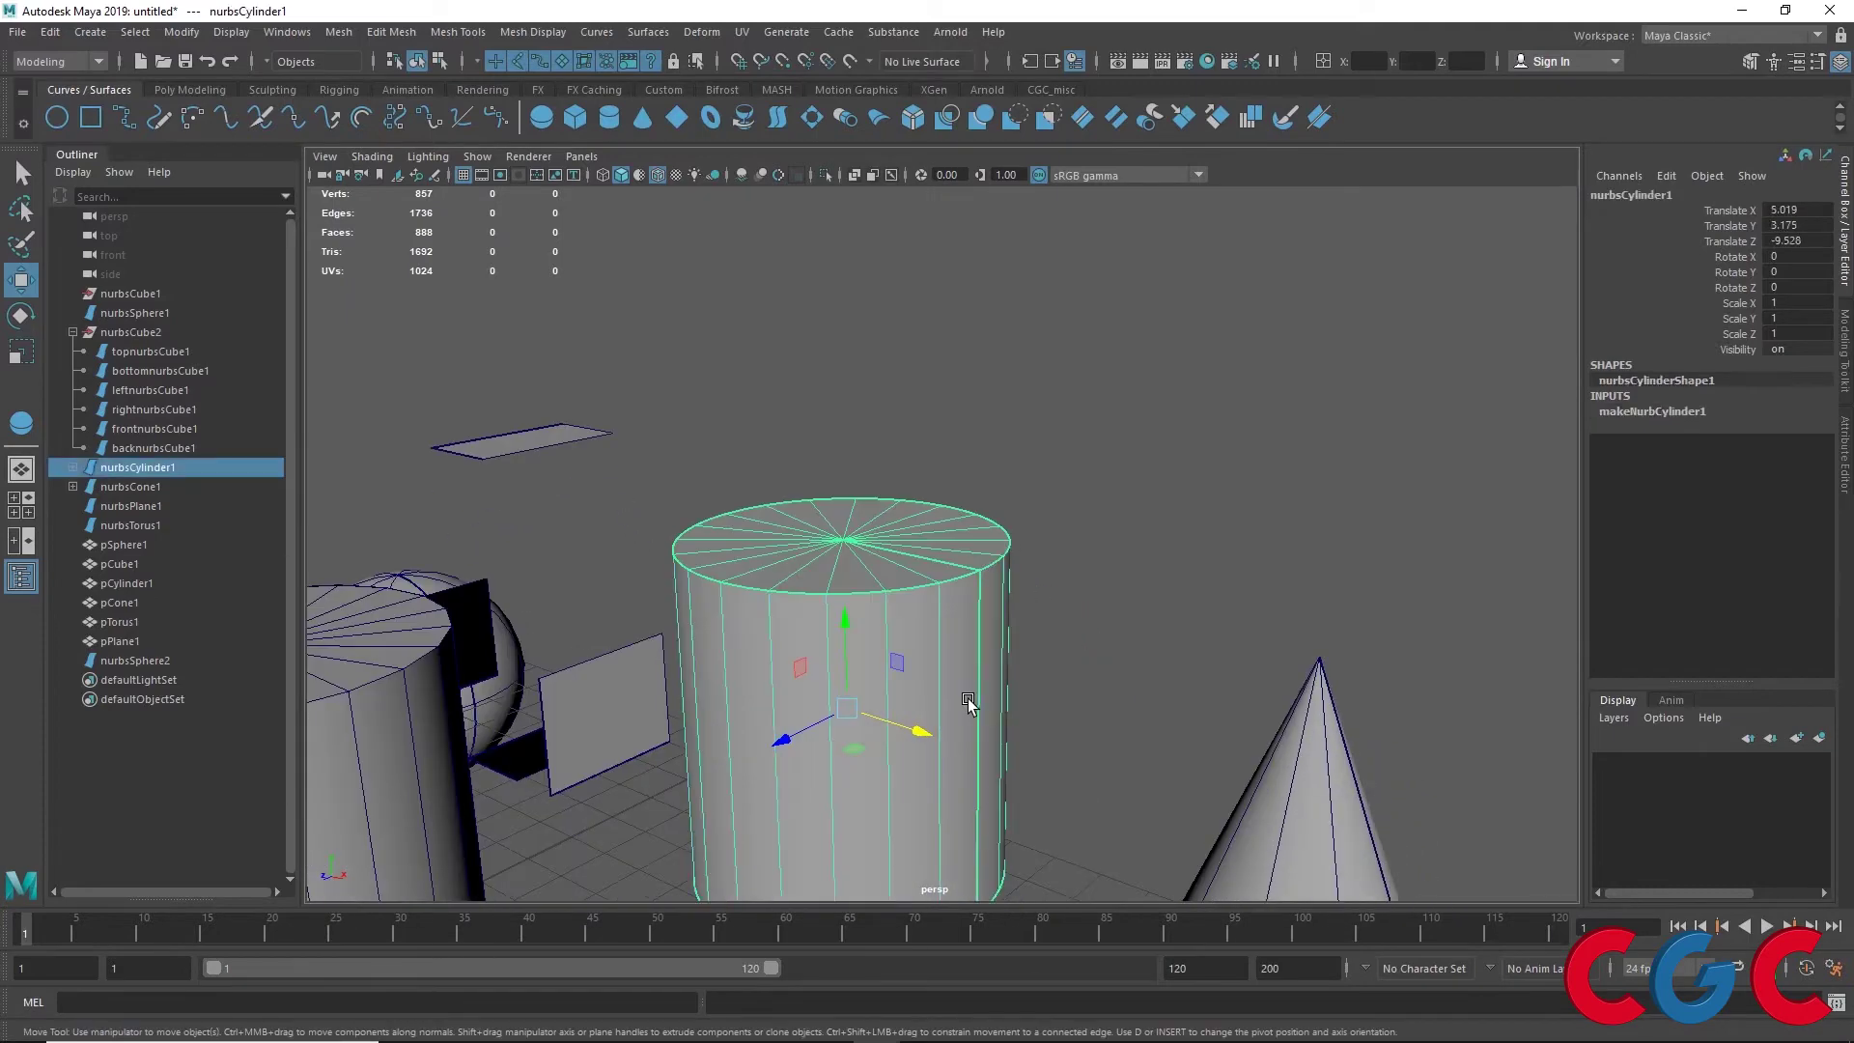
{"action": "left_click", "coordinate": [1668, 411]}
{"action": "left_click", "coordinate": [1733, 457]}
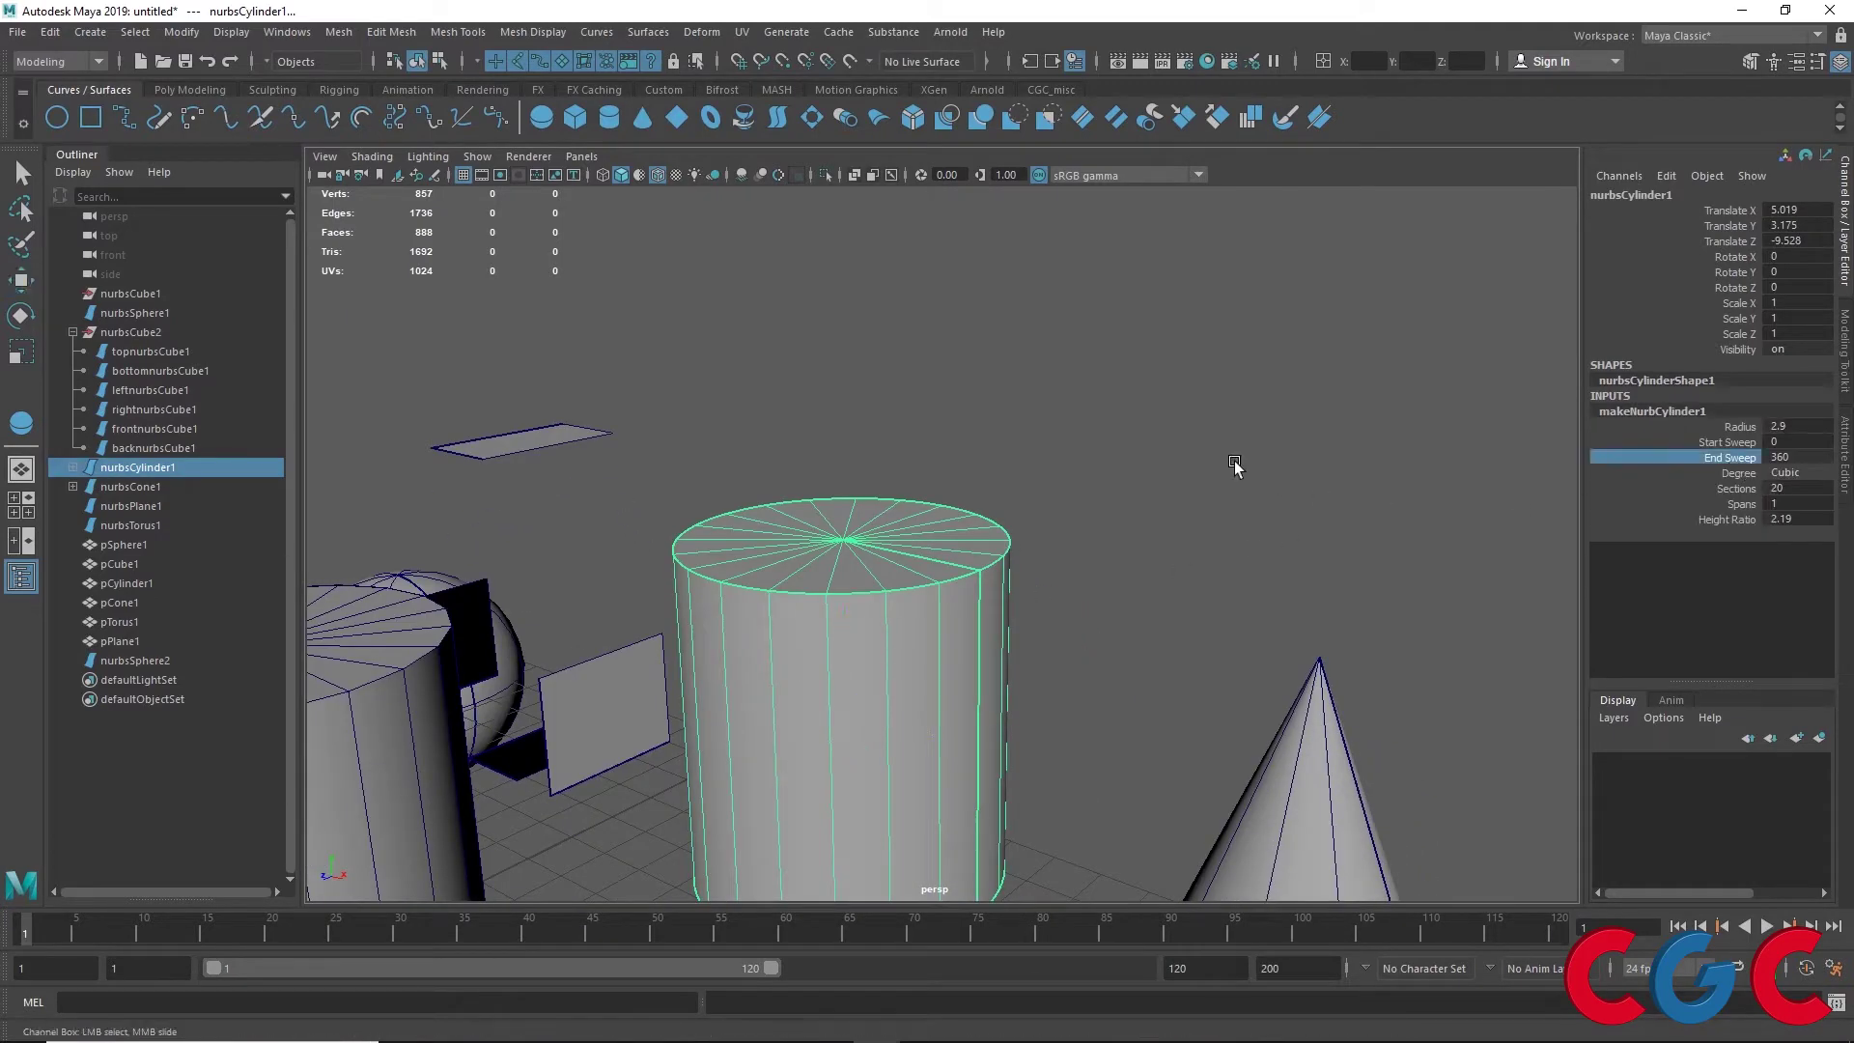
{"action": "mouse_move", "coordinate": [1232, 472]}
{"action": "middle_mouse_down"}
{"action": "mouse_move", "coordinate": [952, 489]}
{"action": "mouse_move", "coordinate": [1023, 480]}
{"action": "mouse_move", "coordinate": [1164, 555]}
{"action": "middle_mouse_up"}
{"action": "mouse_move", "coordinate": [1163, 555]}
{"action": "left_mouse_down", "text": "alt"}
{"action": "mouse_move", "coordinate": [1061, 602]}
{"action": "mouse_move", "coordinate": [1110, 589]}
{"action": "left_mouse_up", "text": "alt"}
{"action": "mouse_move", "coordinate": [1388, 536]}
{"action": "right_mouse_down", "text": "alt"}
{"action": "mouse_move", "coordinate": [1142, 435]}
{"action": "mouse_move", "coordinate": [956, 454]}
{"action": "right_mouse_up", "text": "alt"}
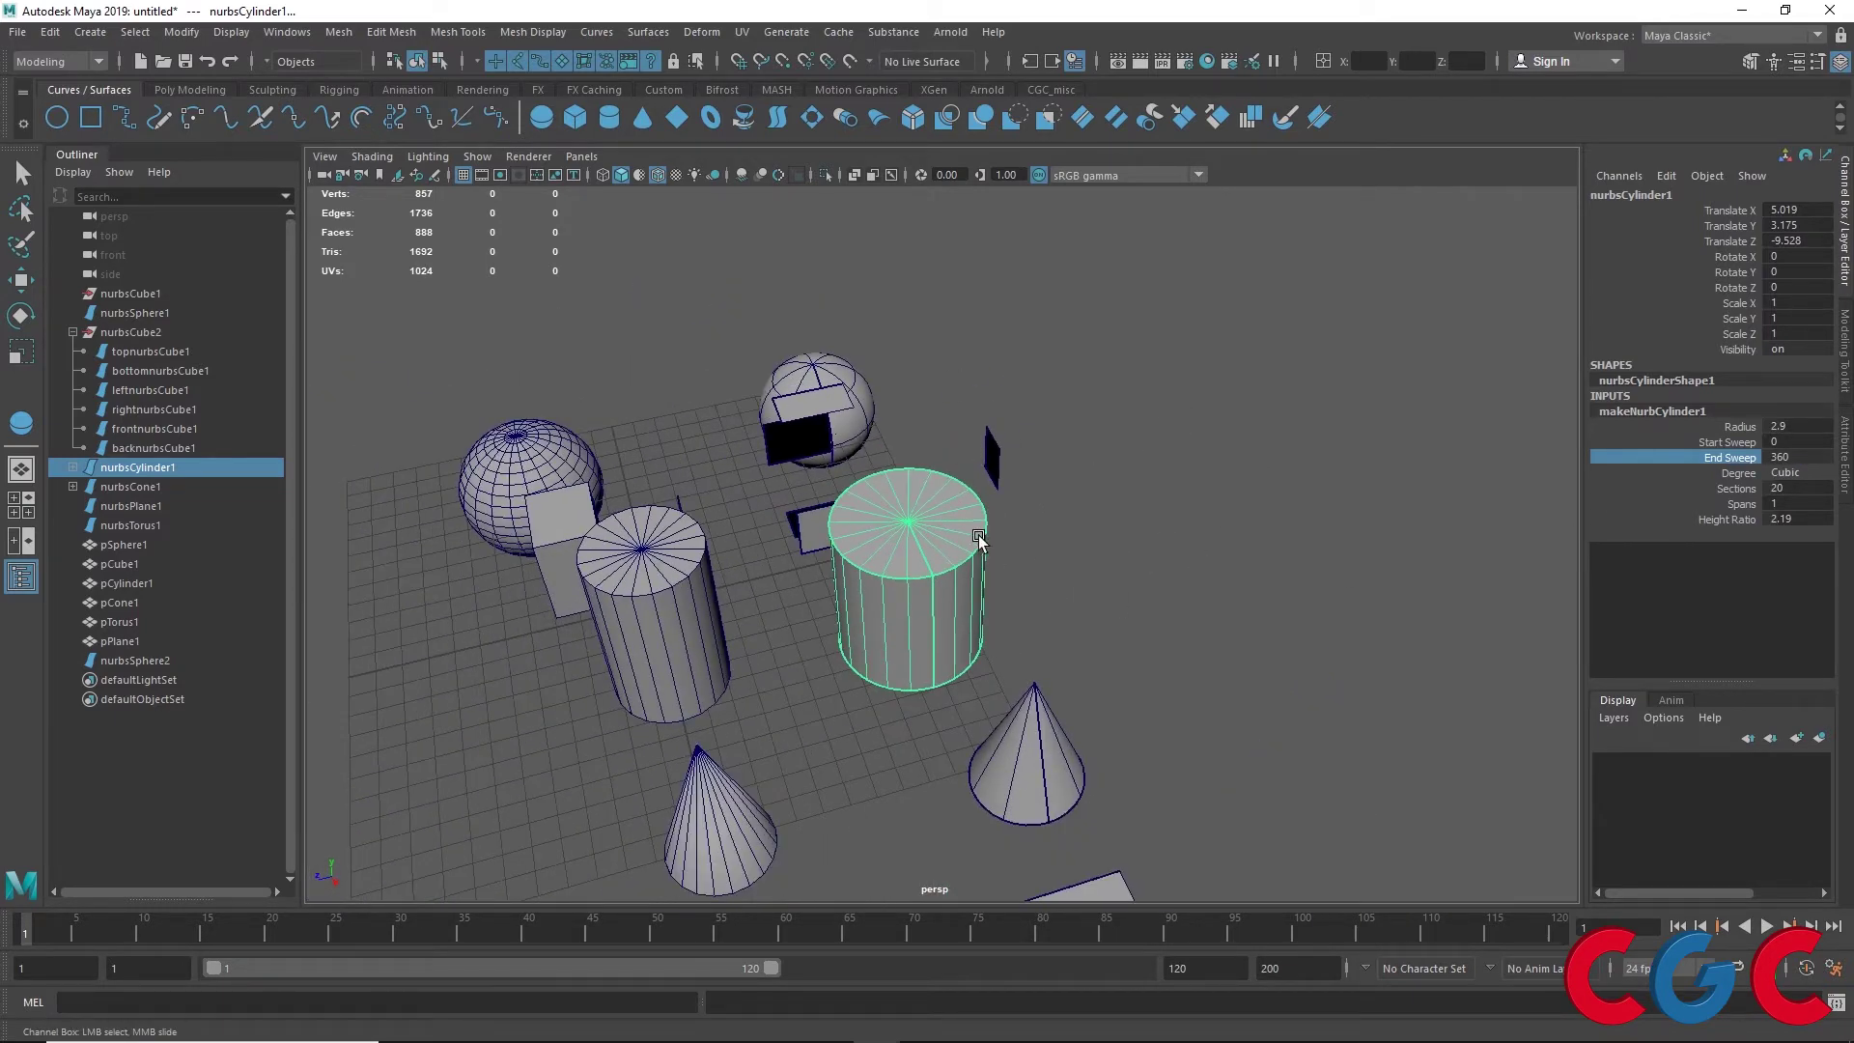
{"action": "key", "text": "f"}
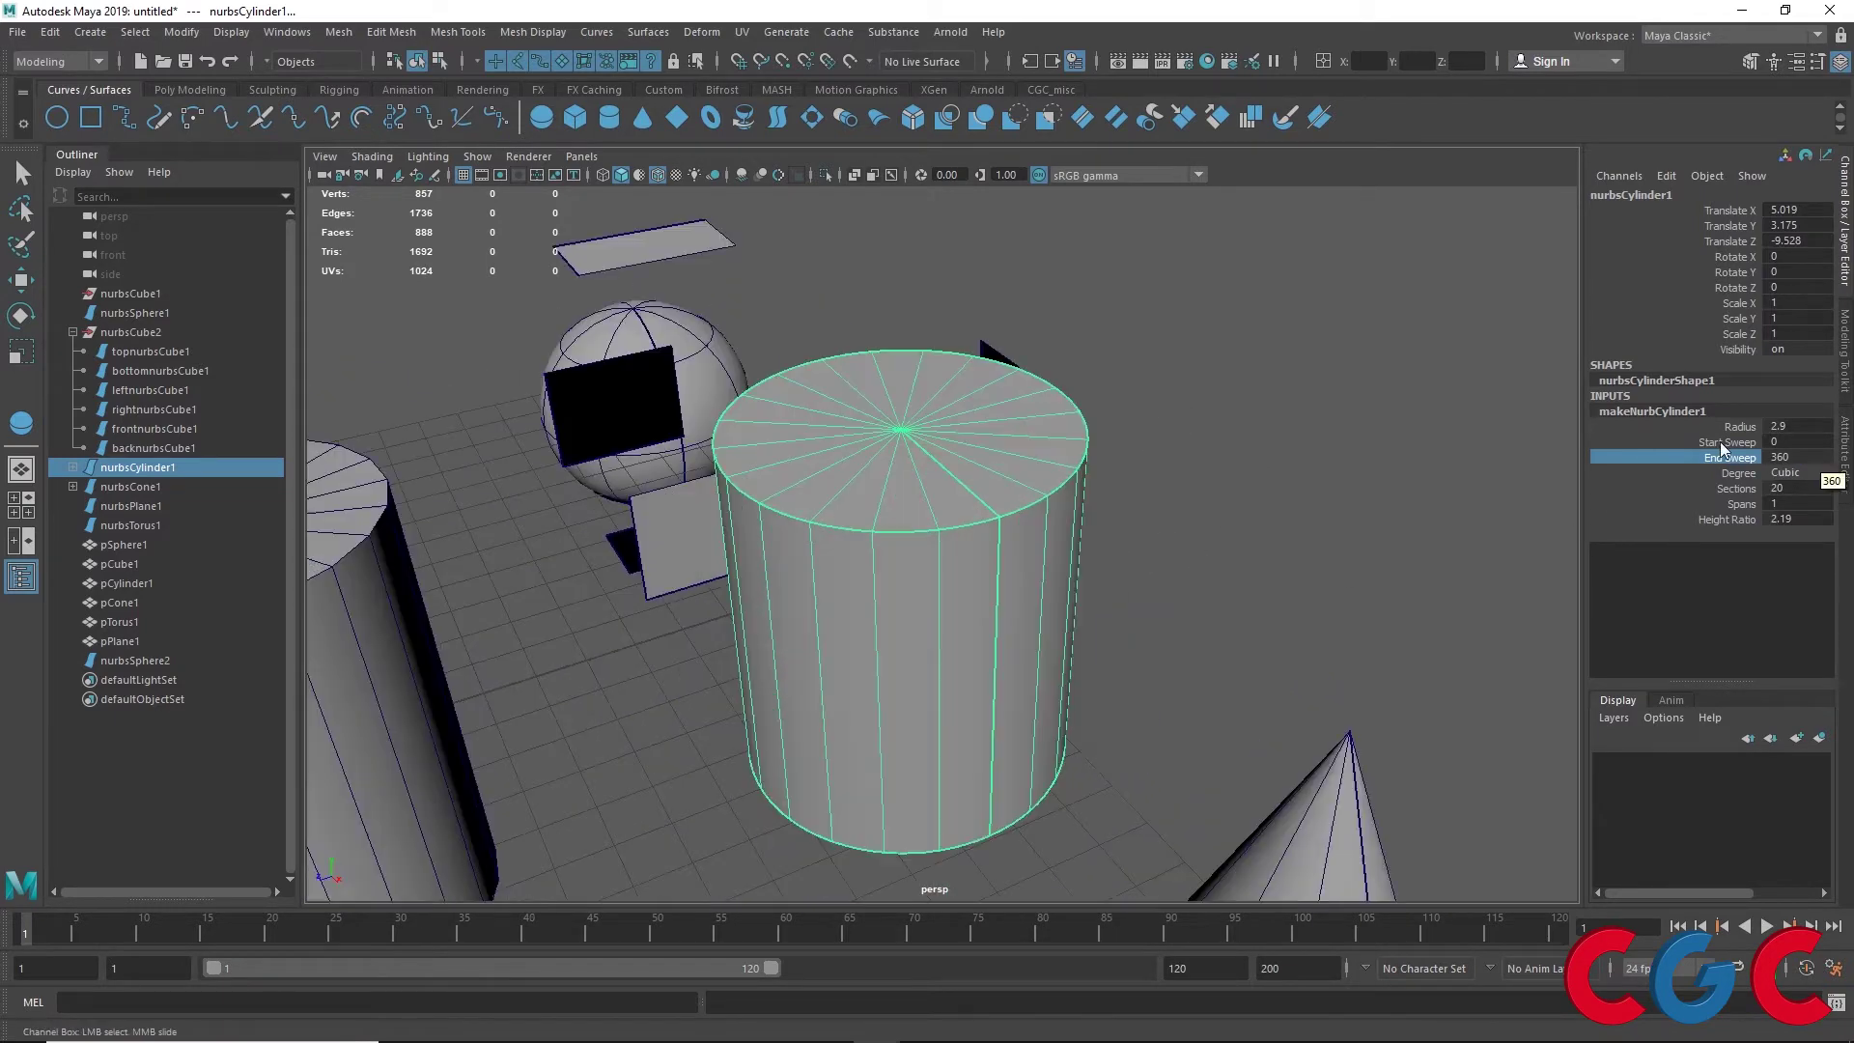
{"action": "left_click", "coordinate": [1727, 441]}
{"action": "middle_click_drag", "start_coordinate": [1125, 460], "coordinate": [1236, 449]}
{"action": "key", "text": "ctrl+z"}
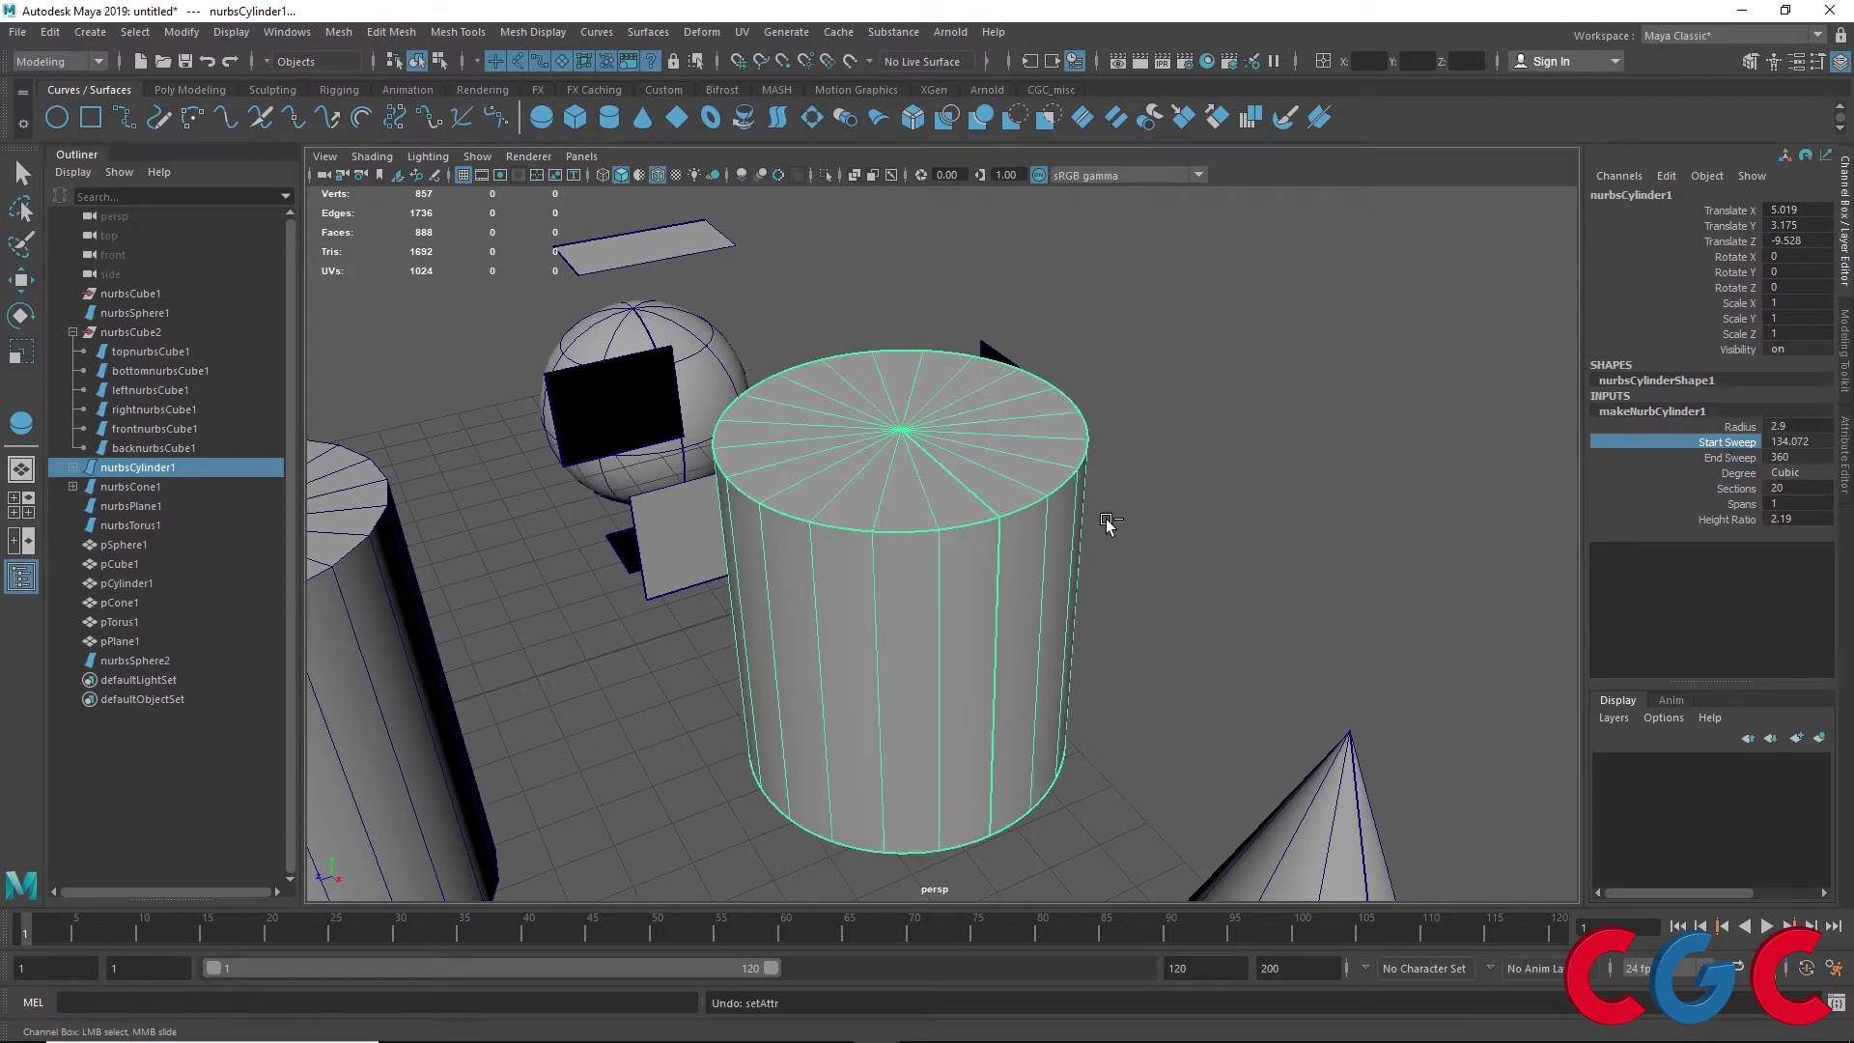
{"action": "left_click", "coordinate": [1728, 457]}
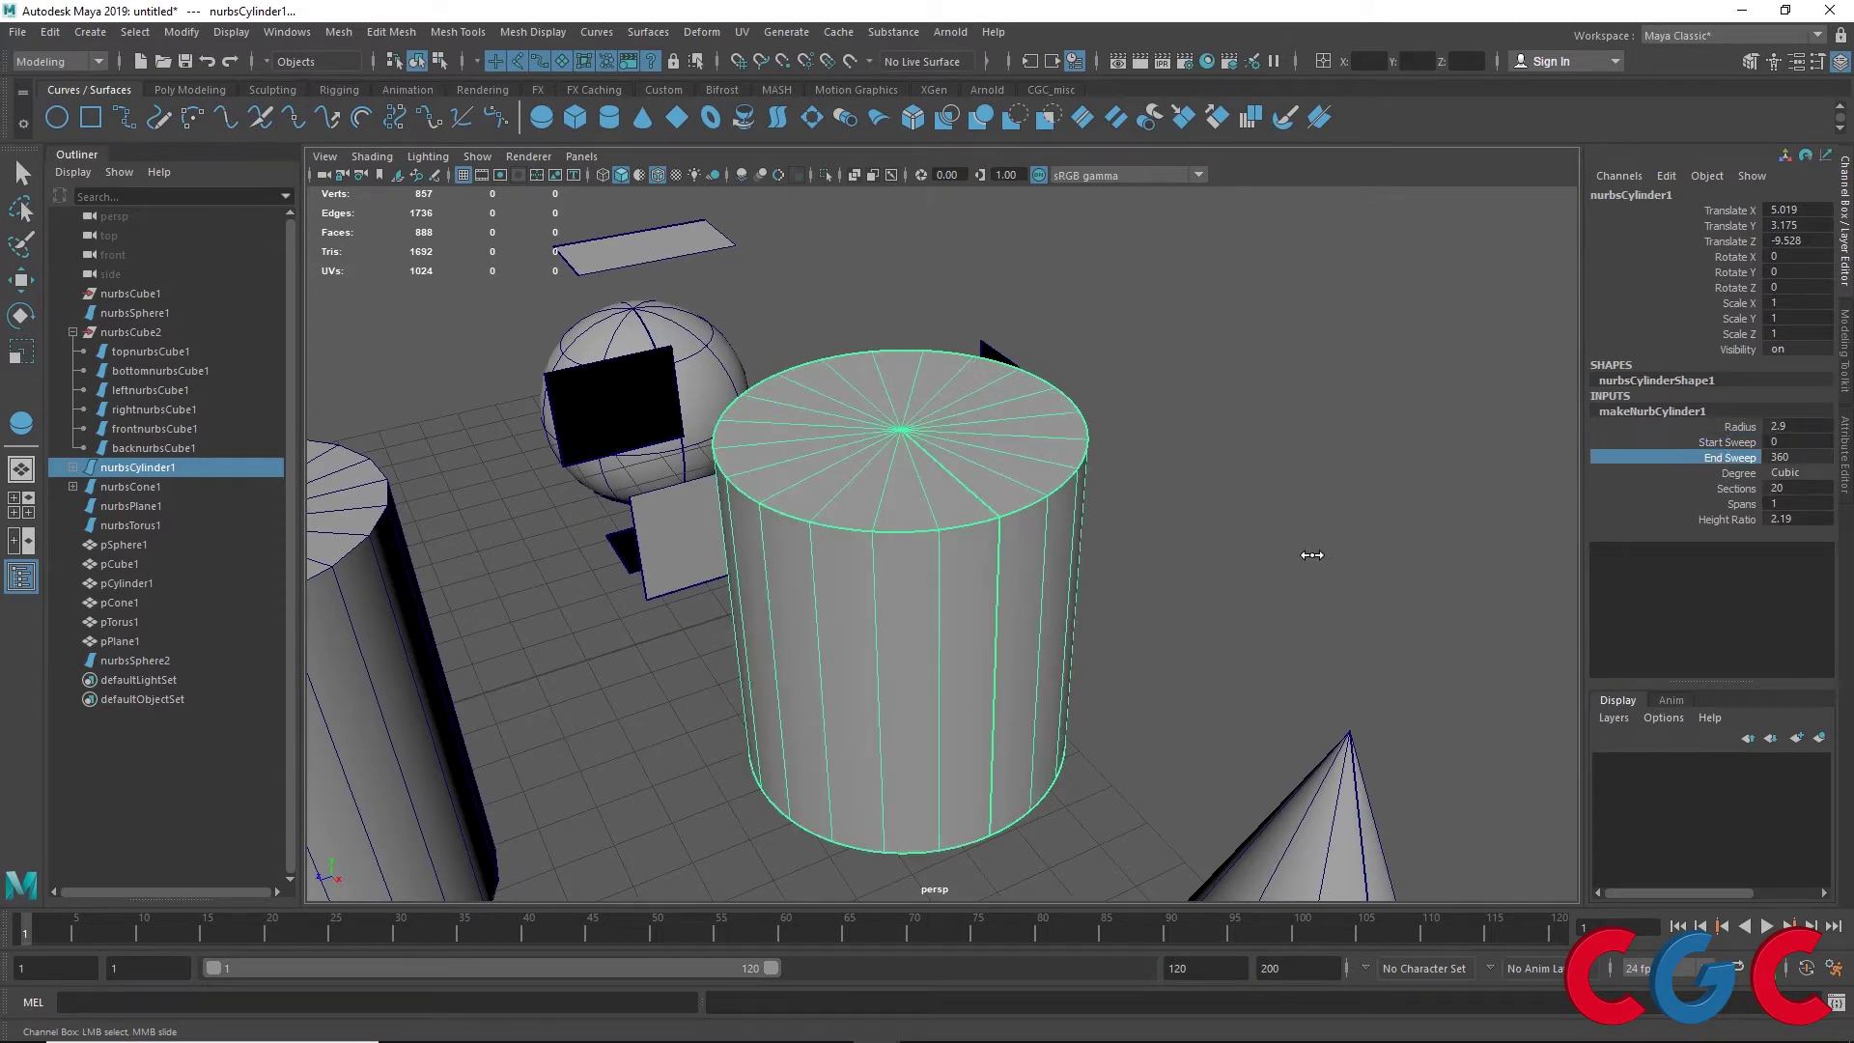
{"action": "middle_click_drag", "start_coordinate": [1321, 549], "coordinate": [1092, 662]}
{"action": "scroll", "coordinate": [844, 480], "scroll_direction": "up", "scroll_amount": 3}
{"action": "scroll", "coordinate": [772, 413], "scroll_direction": "up", "scroll_amount": 3}
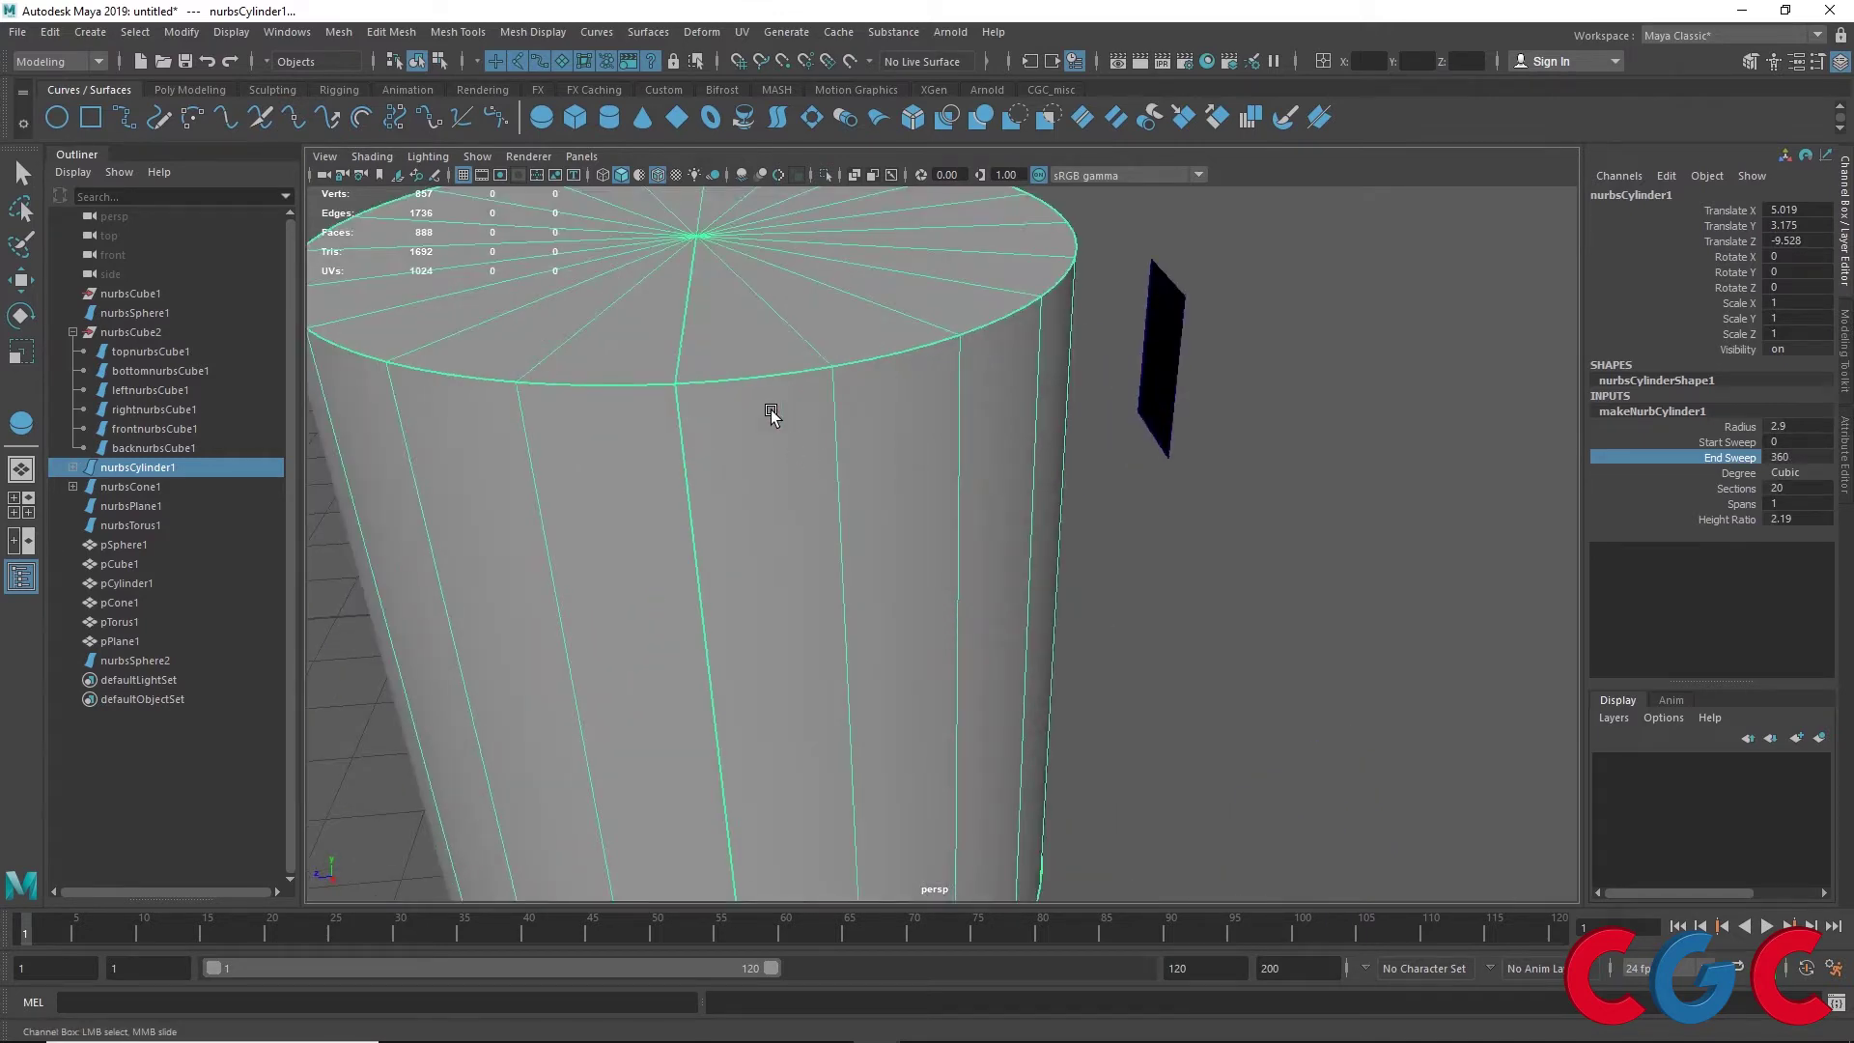
{"action": "left_click", "coordinate": [1260, 656]}
{"action": "key", "text": "w"}
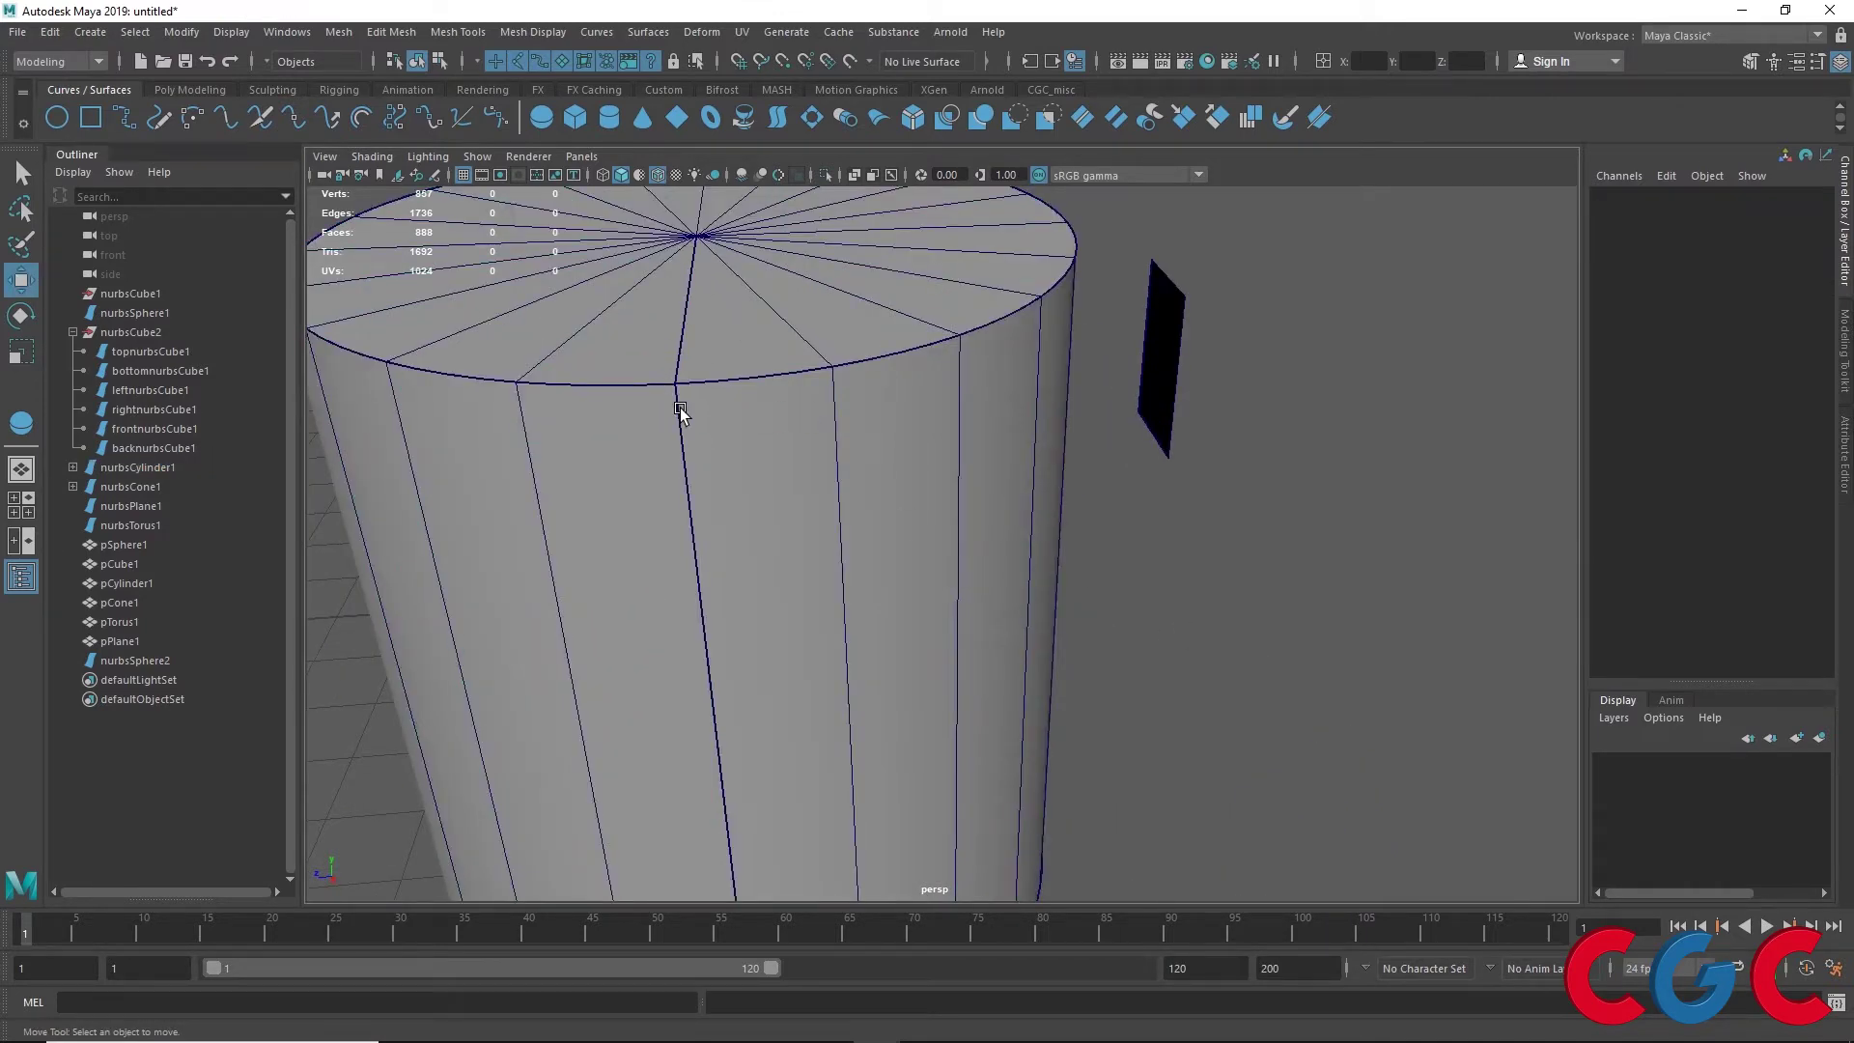
{"action": "left_click", "coordinate": [678, 401]}
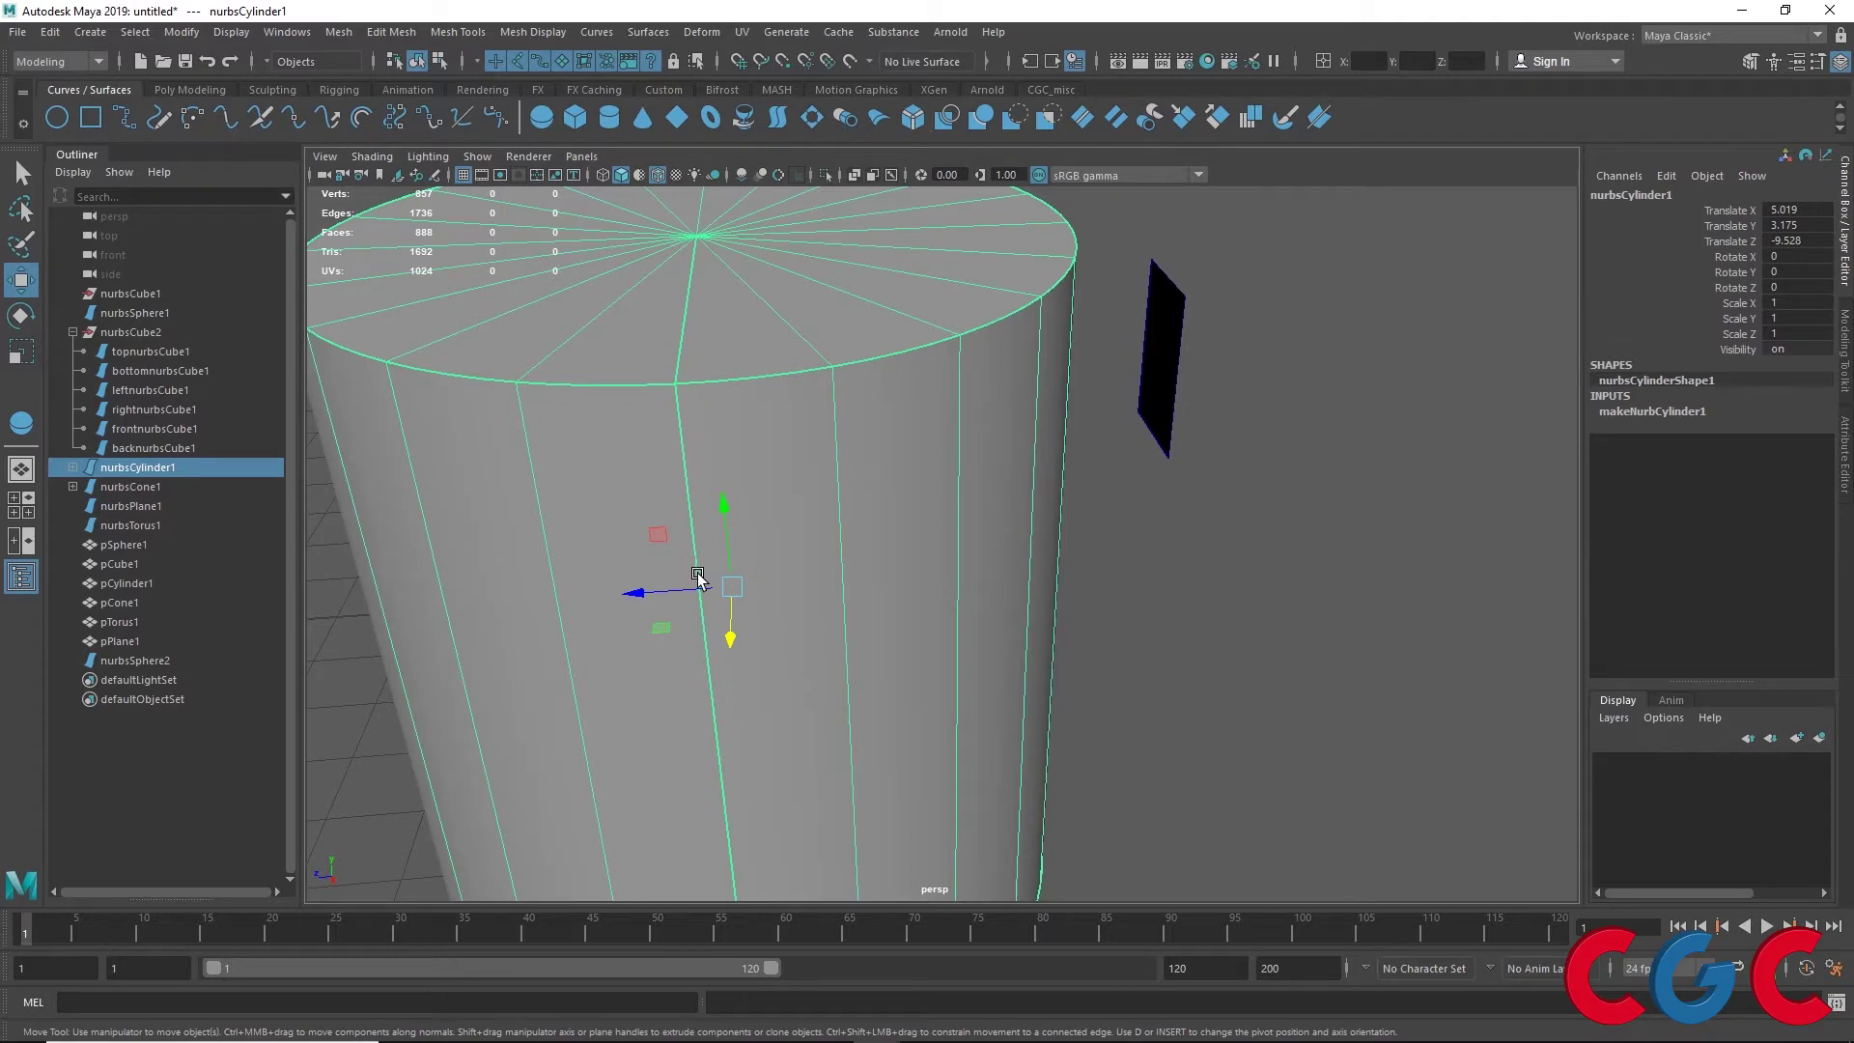
{"action": "scroll", "coordinate": [695, 569], "scroll_direction": "down", "scroll_amount": 6}
{"action": "mouse_move", "coordinate": [695, 570]}
{"action": "left_mouse_down", "text": "alt"}
{"action": "mouse_move", "coordinate": [848, 489]}
{"action": "mouse_move", "coordinate": [745, 558]}
{"action": "left_mouse_up", "text": "alt"}
{"action": "left_click", "coordinate": [750, 565]}
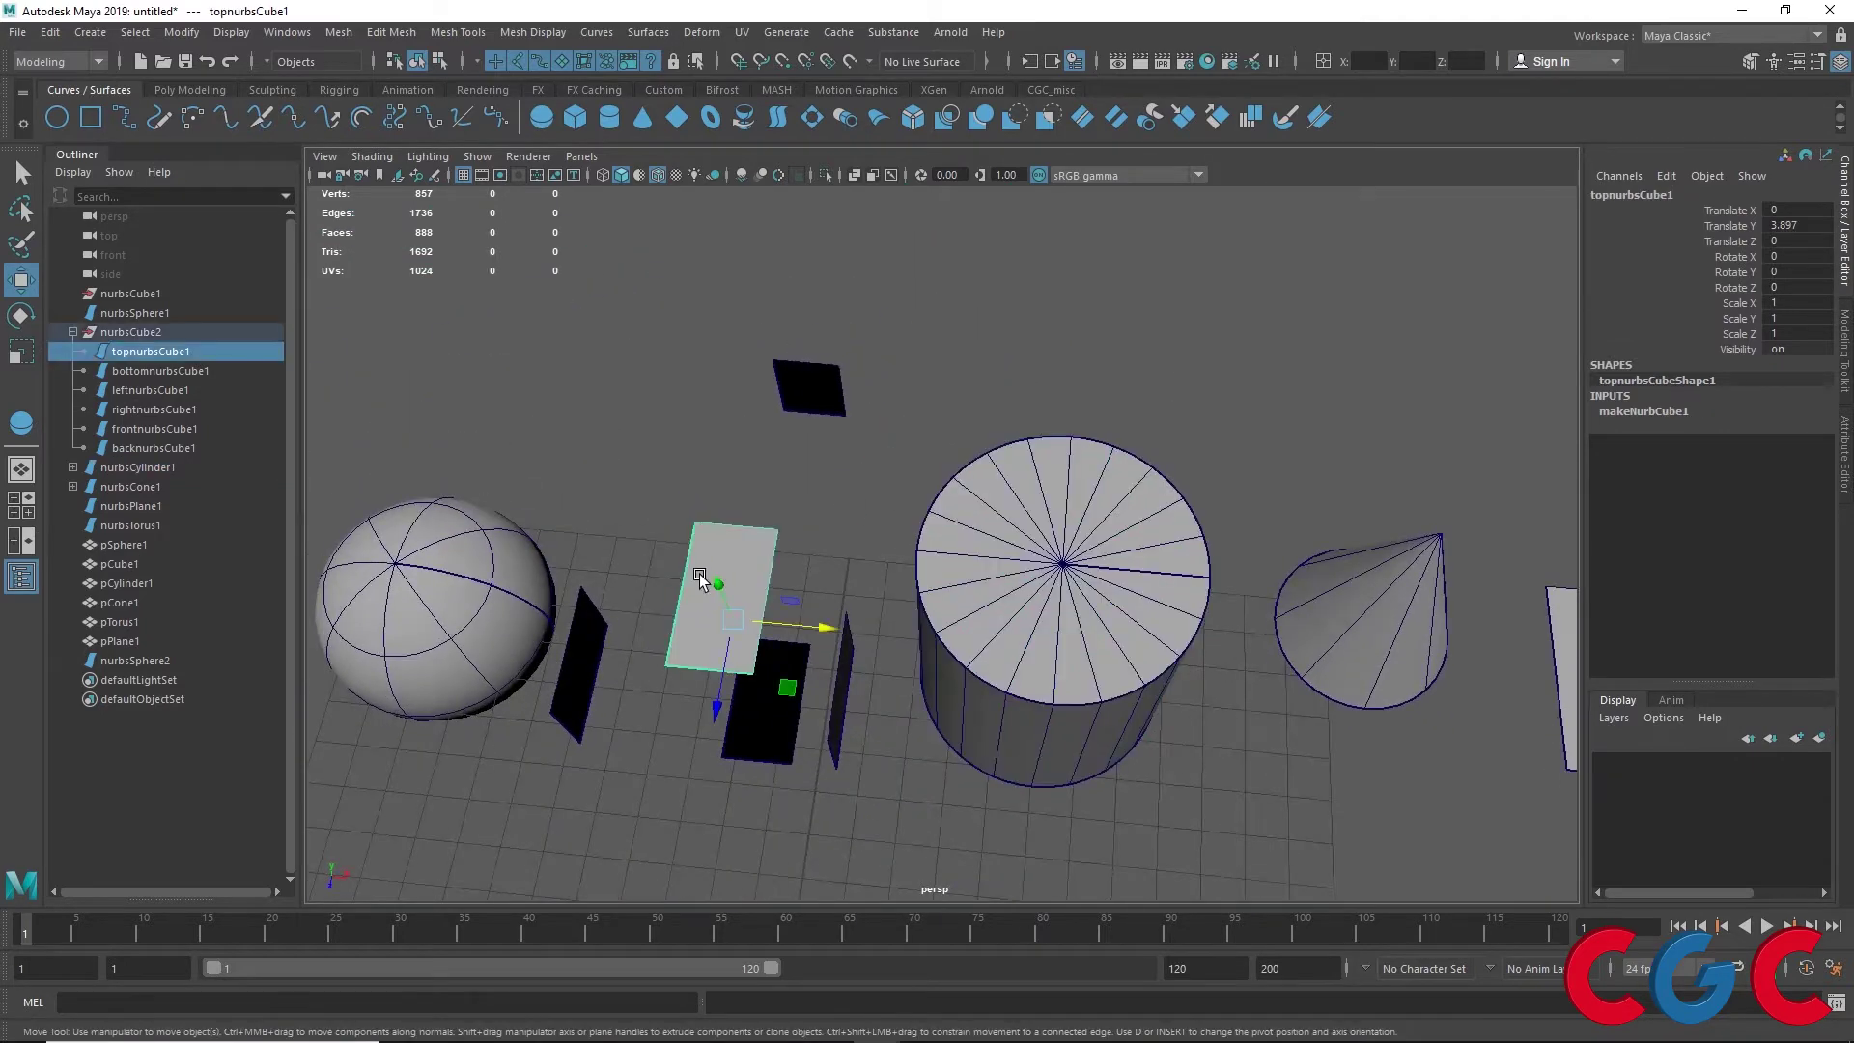
{"action": "scroll", "coordinate": [604, 550], "scroll_direction": "up", "scroll_amount": 5}
{"action": "right_click_drag", "start_coordinate": [603, 551], "coordinate": [973, 440], "text": "alt"}
{"action": "left_click_drag", "start_coordinate": [973, 440], "coordinate": [832, 221], "text": "alt"}
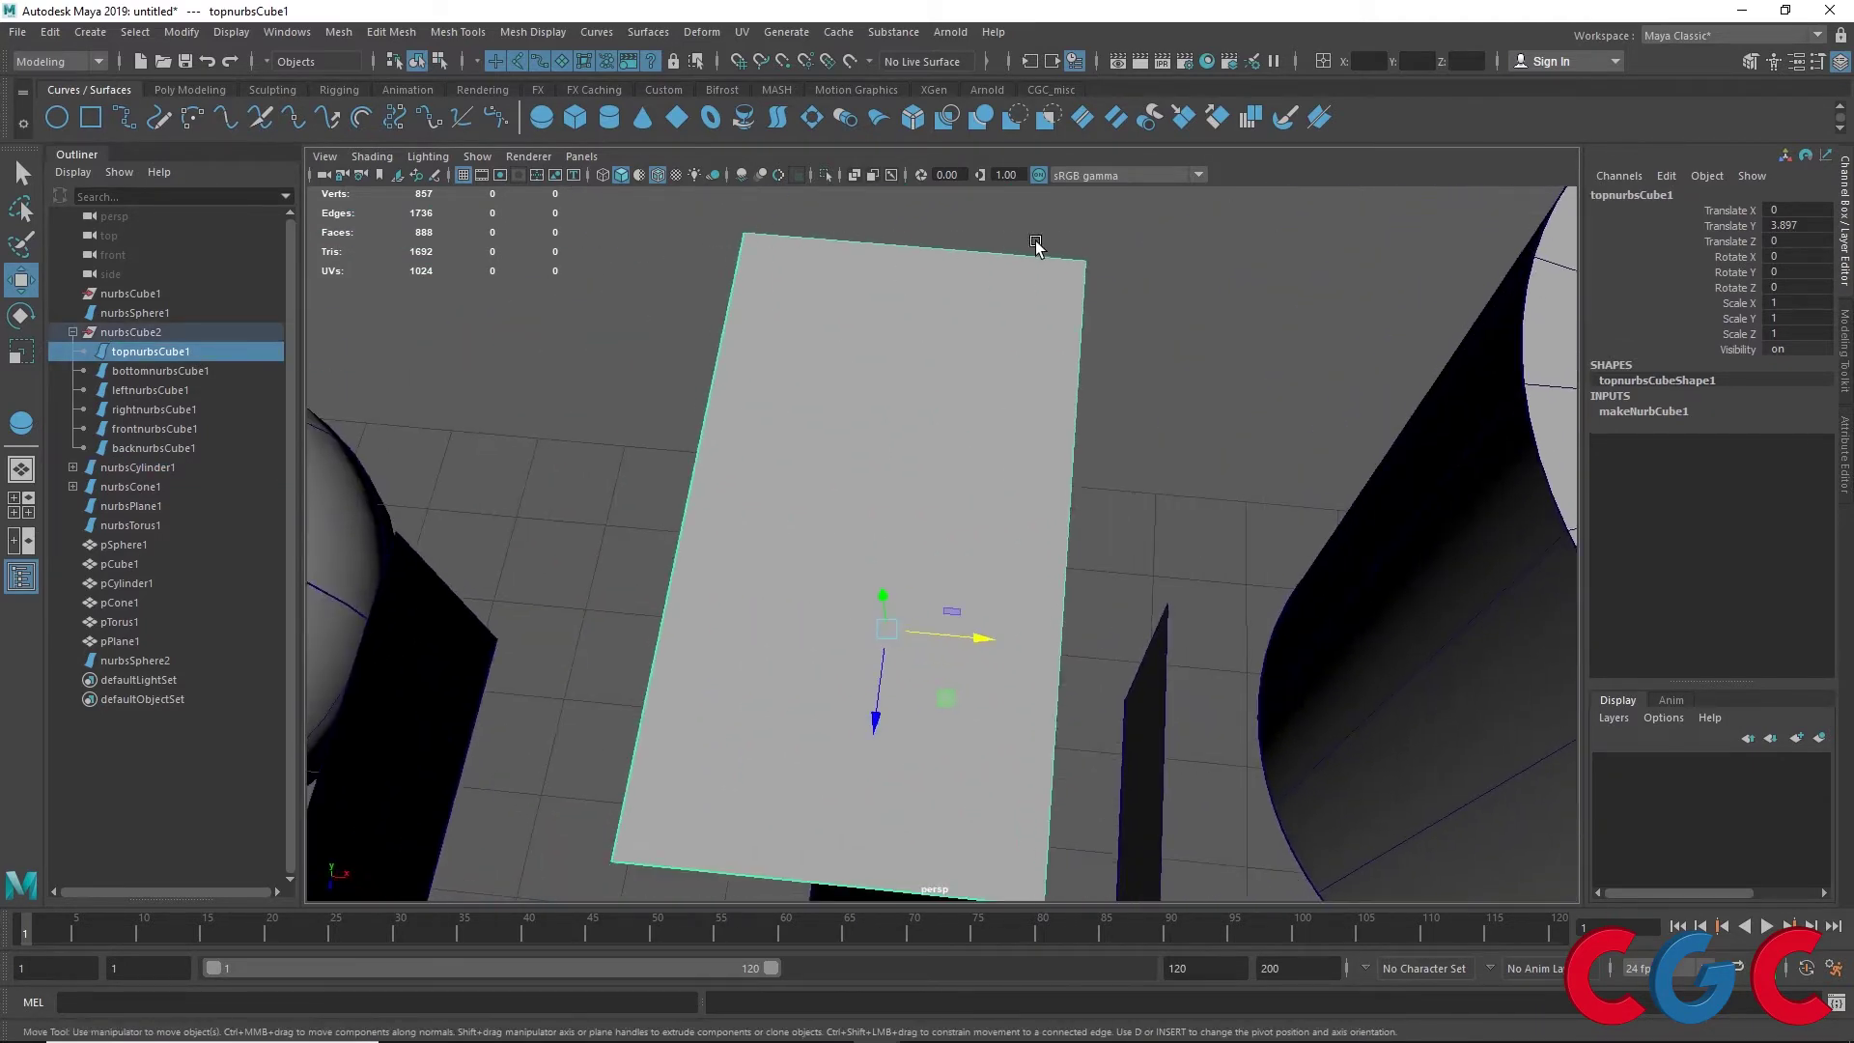
{"action": "scroll", "coordinate": [922, 462], "scroll_direction": "down", "scroll_amount": 6}
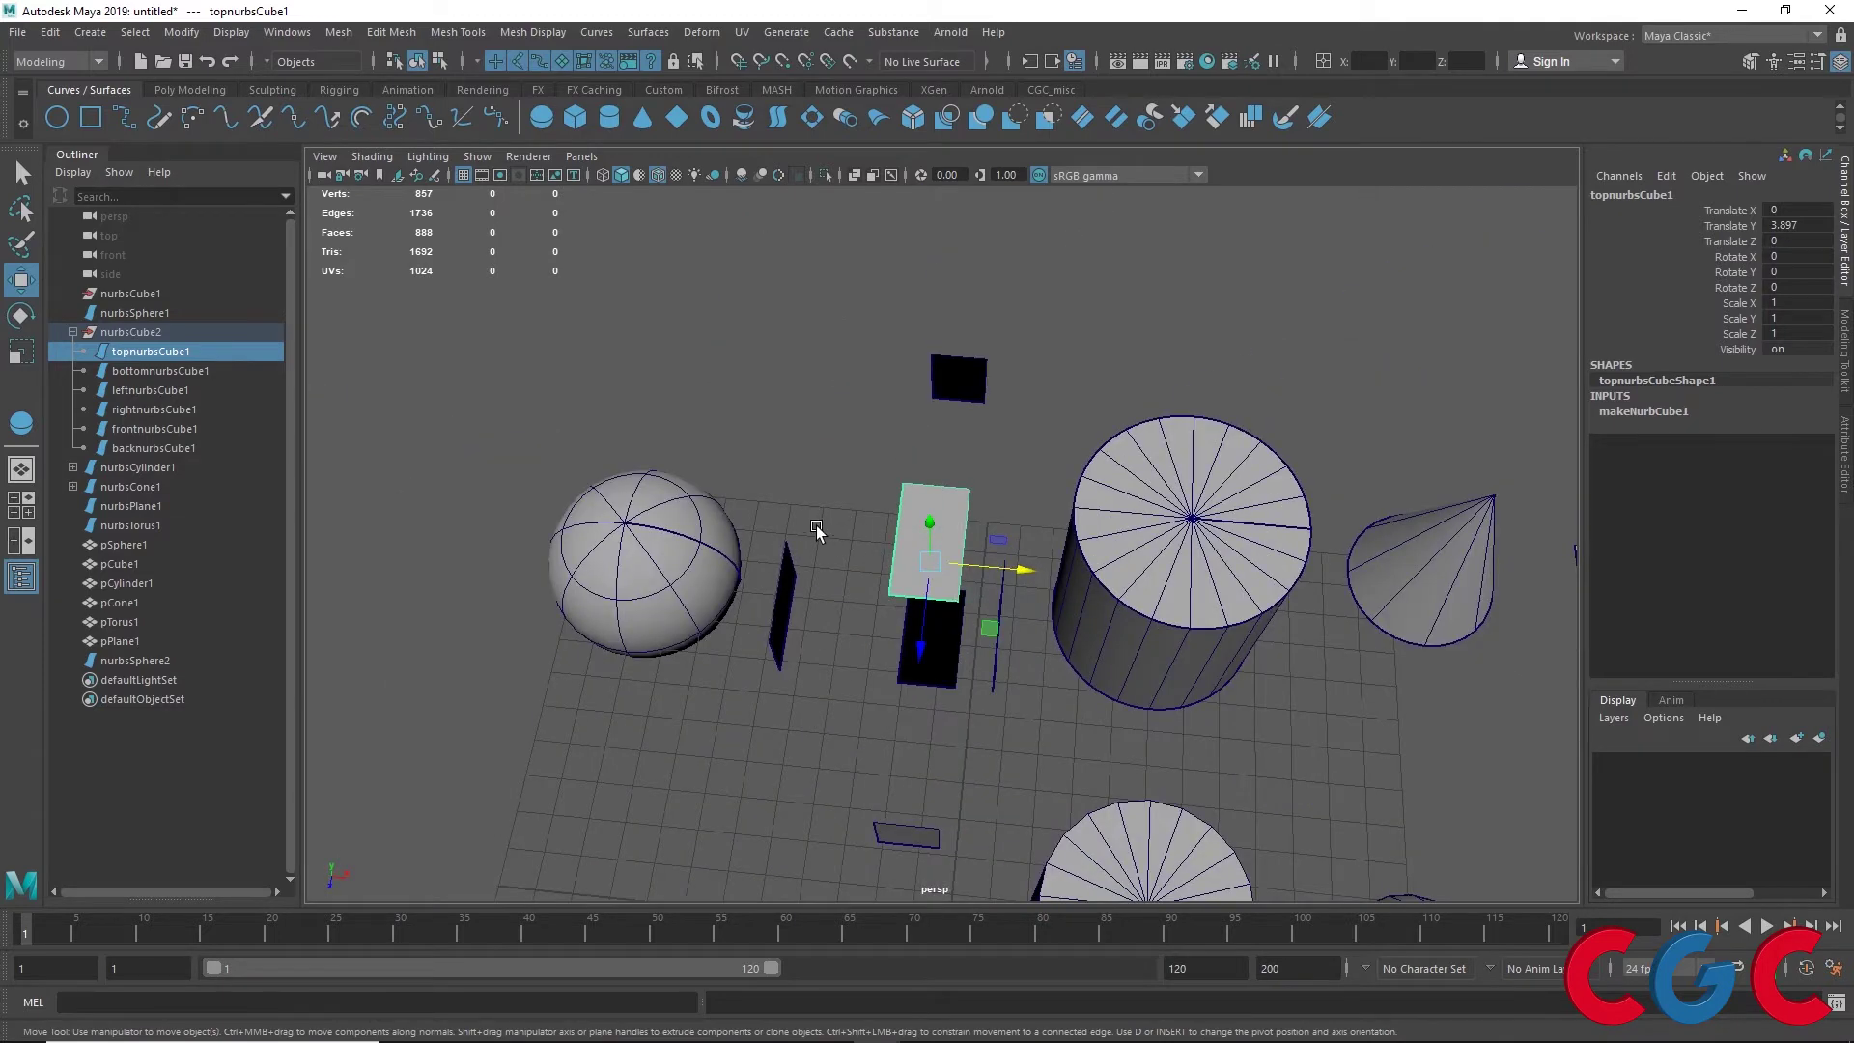
{"action": "middle_click_drag", "start_coordinate": [816, 531], "coordinate": [855, 473], "text": "alt"}
{"action": "left_click", "coordinate": [767, 478]}
{"action": "scroll", "coordinate": [785, 468], "scroll_direction": "up", "scroll_amount": 4}
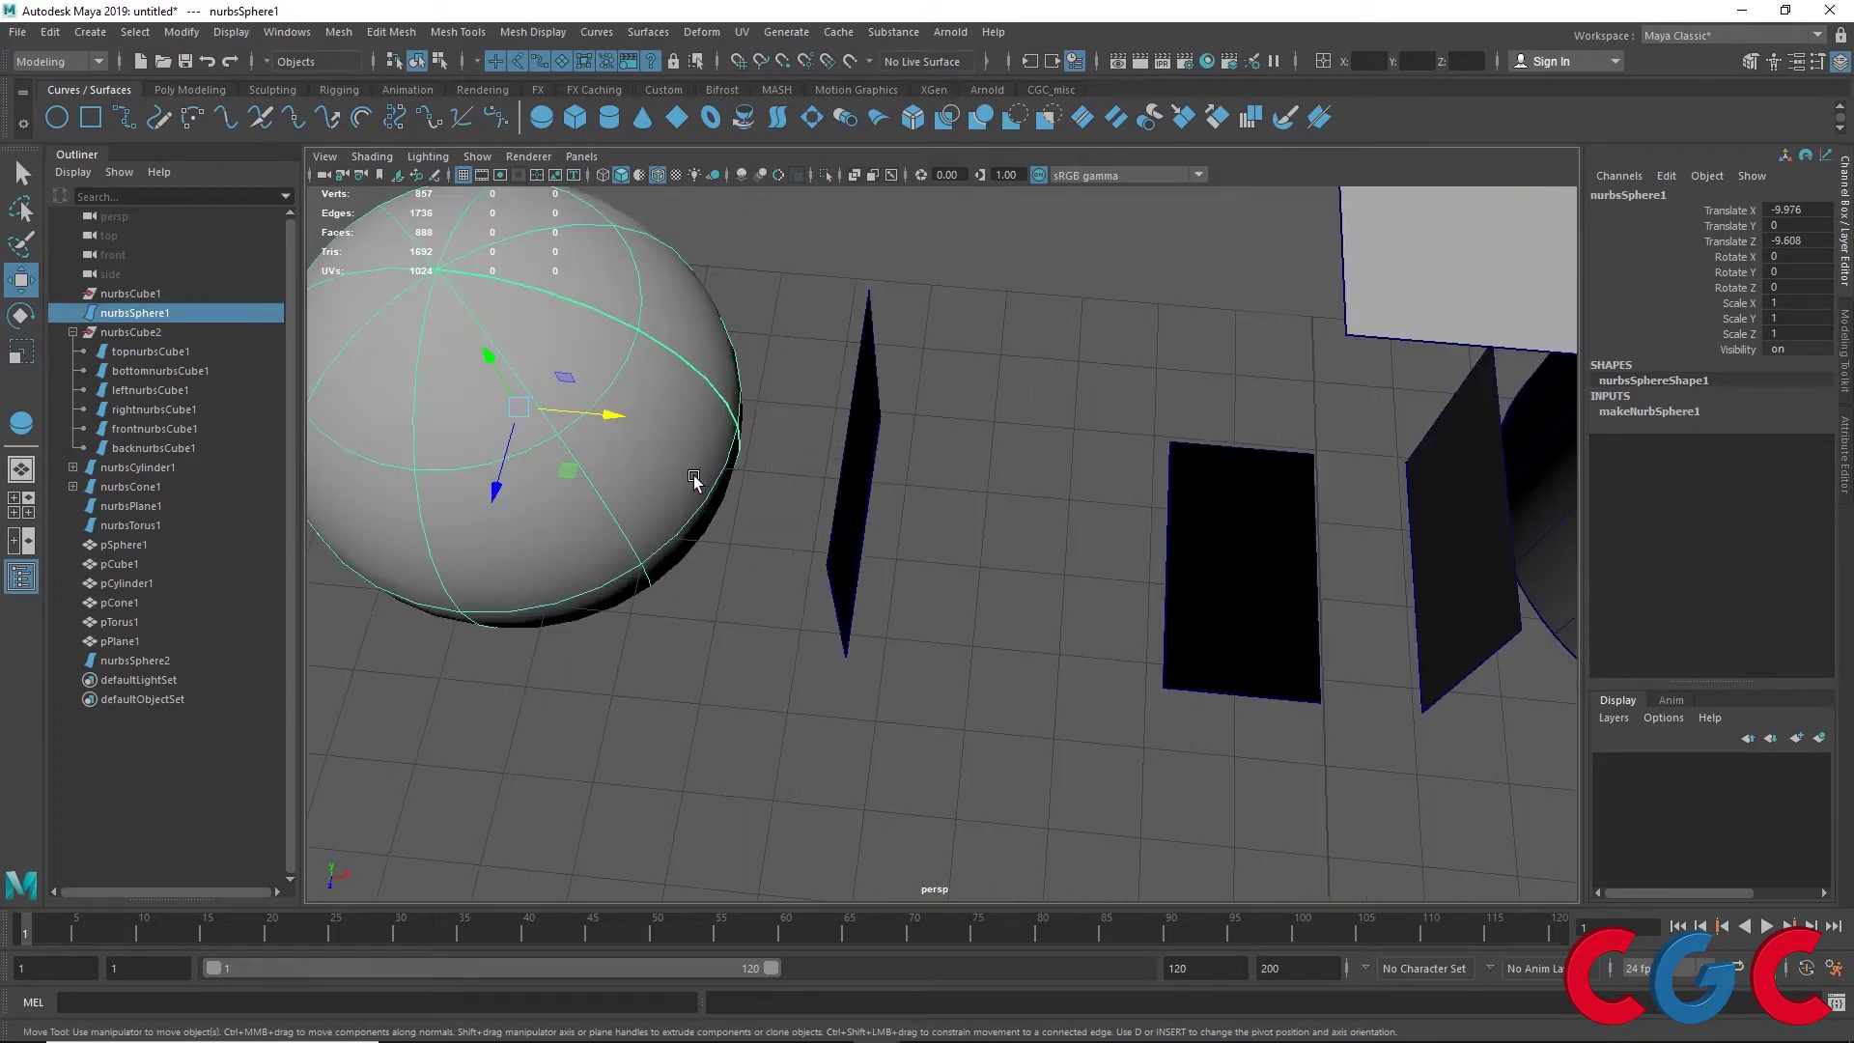
{"action": "left_click_drag", "start_coordinate": [693, 477], "coordinate": [825, 429], "text": "alt"}
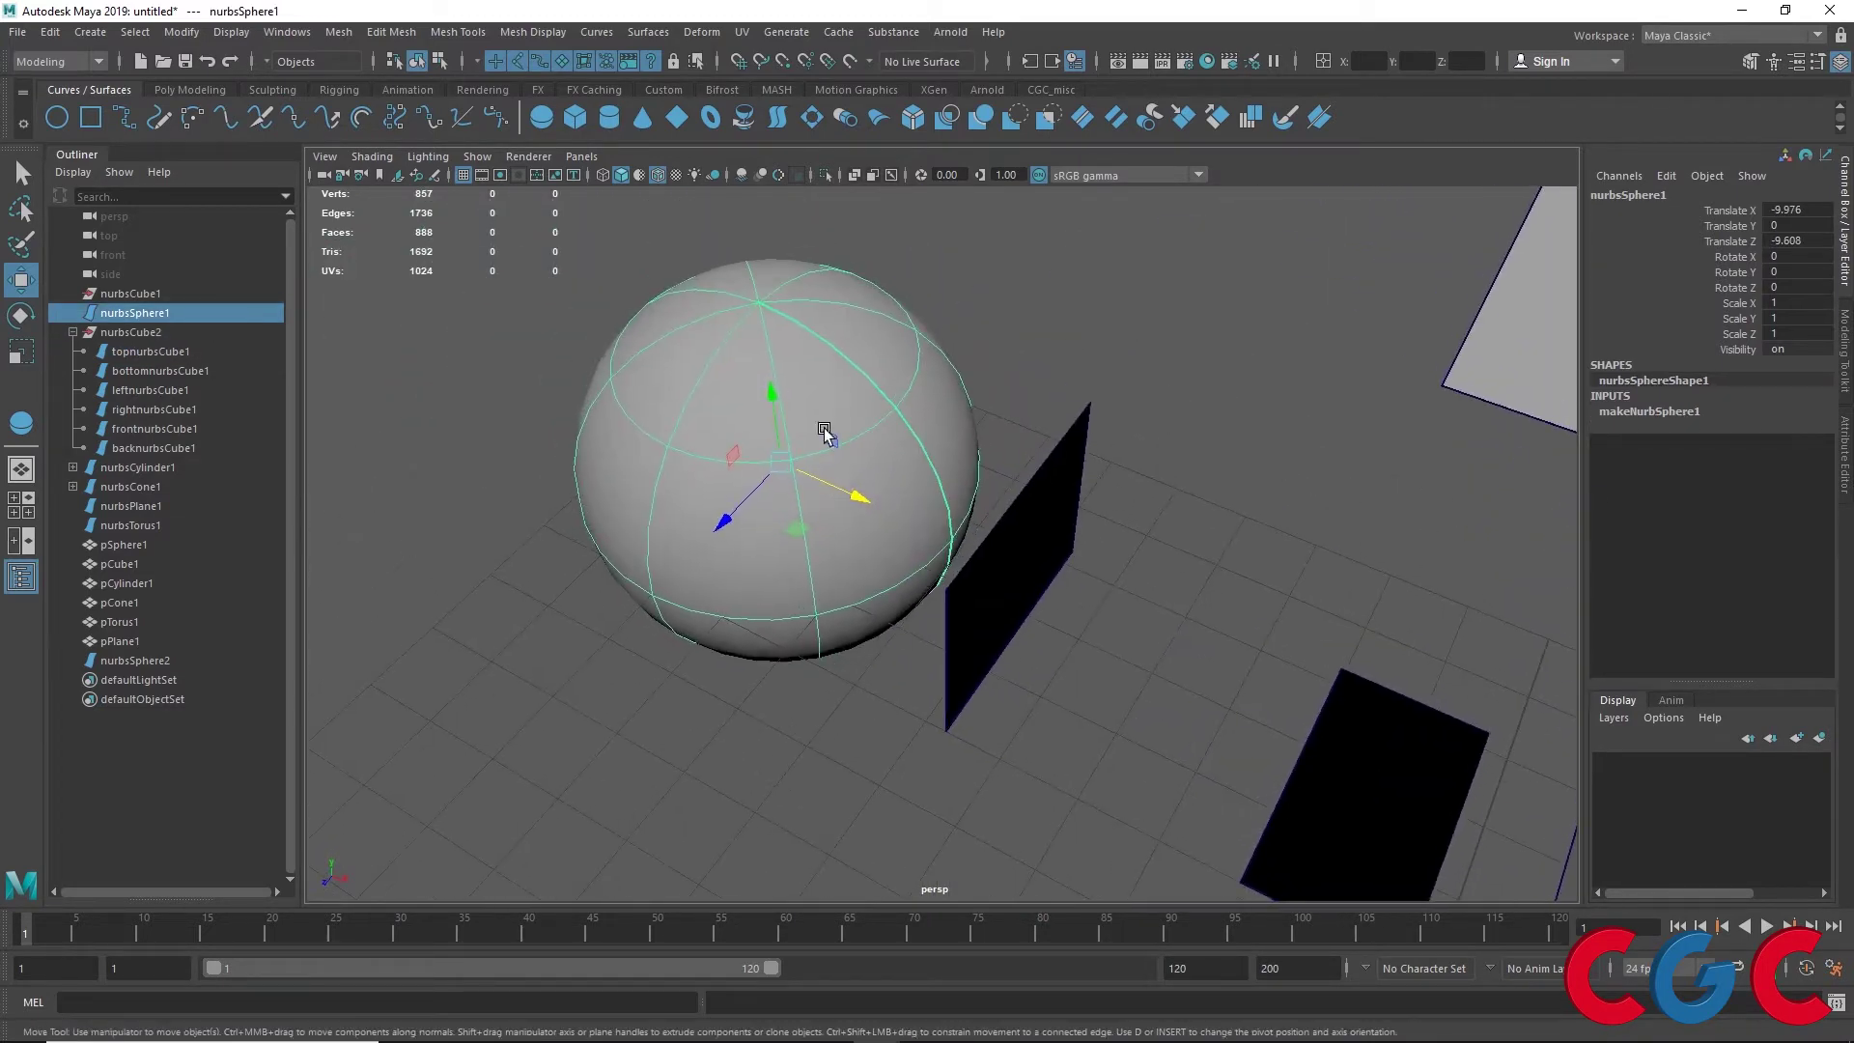
{"action": "left_click", "coordinate": [1680, 413]}
{"action": "left_click", "coordinate": [1728, 457]}
{"action": "mouse_move", "coordinate": [1189, 426]}
{"action": "middle_mouse_down"}
{"action": "mouse_move", "coordinate": [1108, 361]}
{"action": "mouse_move", "coordinate": [885, 339]}
{"action": "middle_mouse_up"}
{"action": "scroll", "coordinate": [886, 338], "scroll_direction": "up", "scroll_amount": 3}
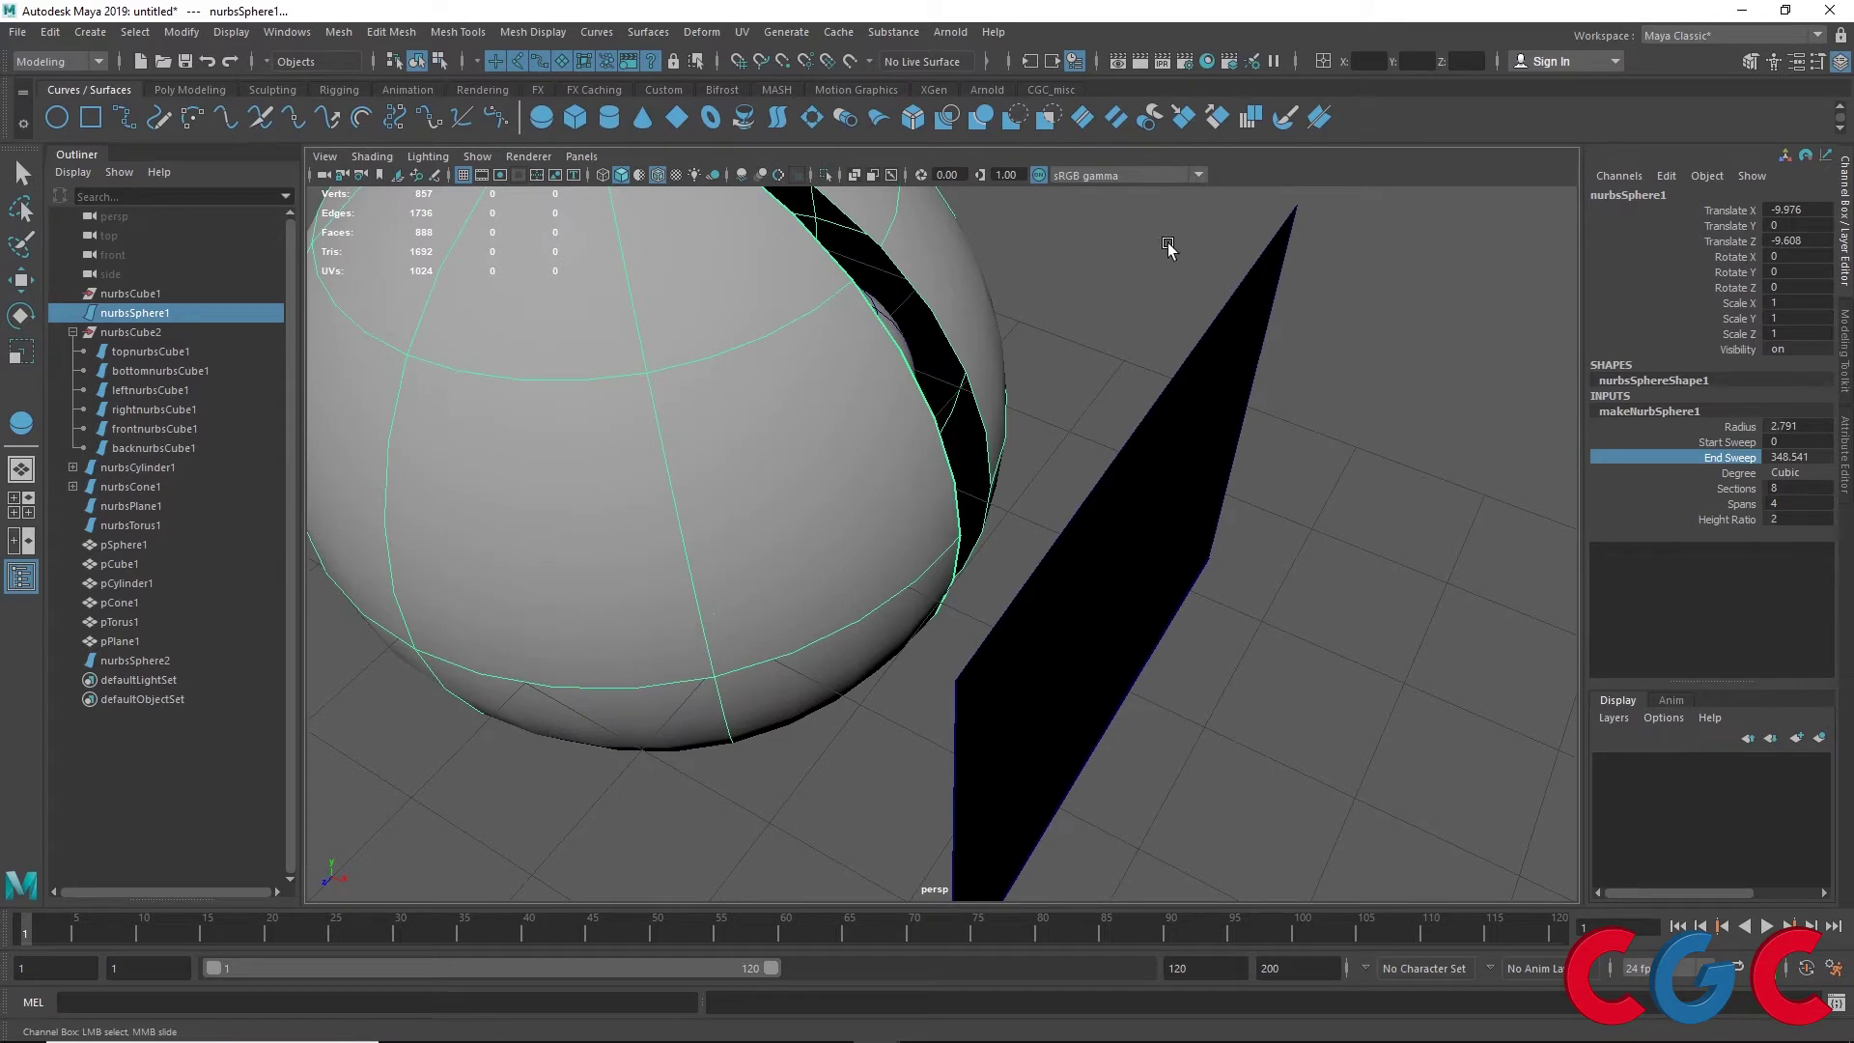
{"action": "mouse_move", "coordinate": [1168, 248]}
{"action": "middle_mouse_down"}
{"action": "mouse_move", "coordinate": [1117, 248]}
{"action": "mouse_move", "coordinate": [1205, 248]}
{"action": "middle_mouse_up"}
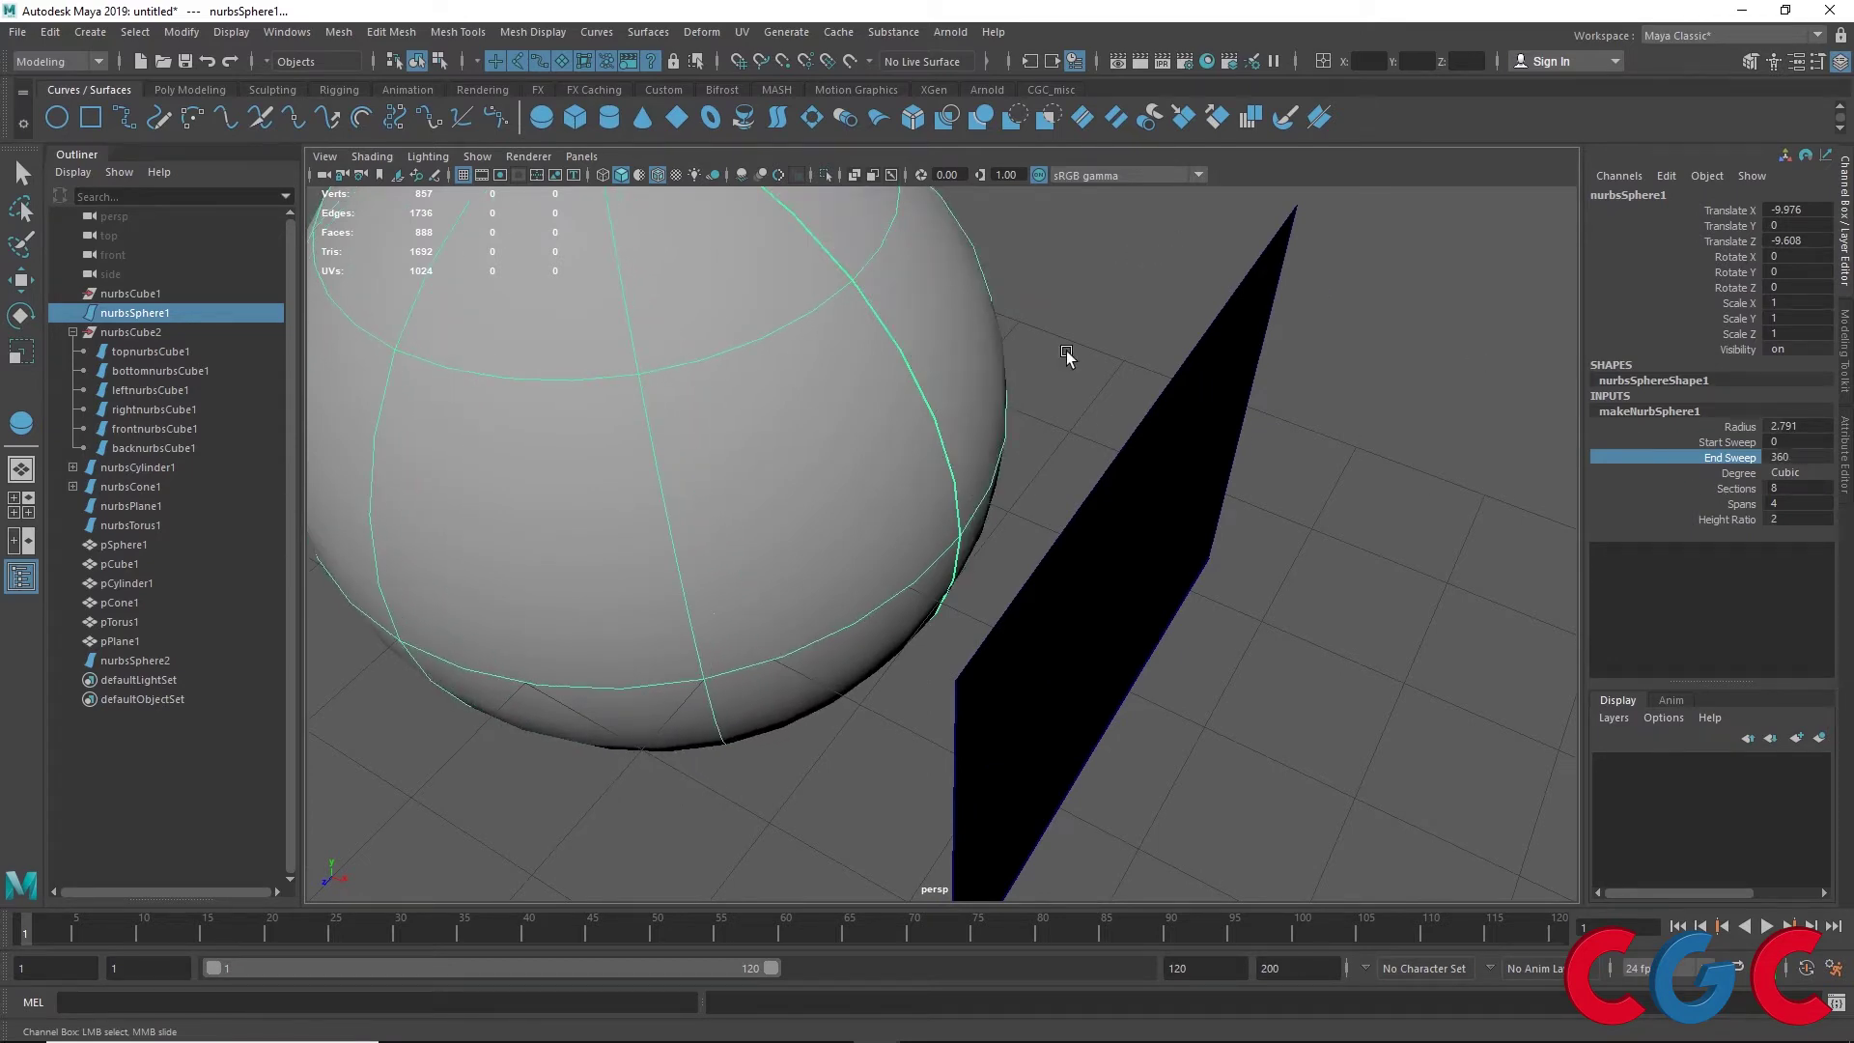
{"action": "scroll", "coordinate": [1065, 351], "scroll_direction": "down", "scroll_amount": 2}
{"action": "scroll", "coordinate": [1057, 356], "scroll_direction": "down", "scroll_amount": 4}
{"action": "scroll", "coordinate": [1057, 357], "scroll_direction": "down", "scroll_amount": 3}
{"action": "scroll", "coordinate": [886, 396], "scroll_direction": "up", "scroll_amount": 3}
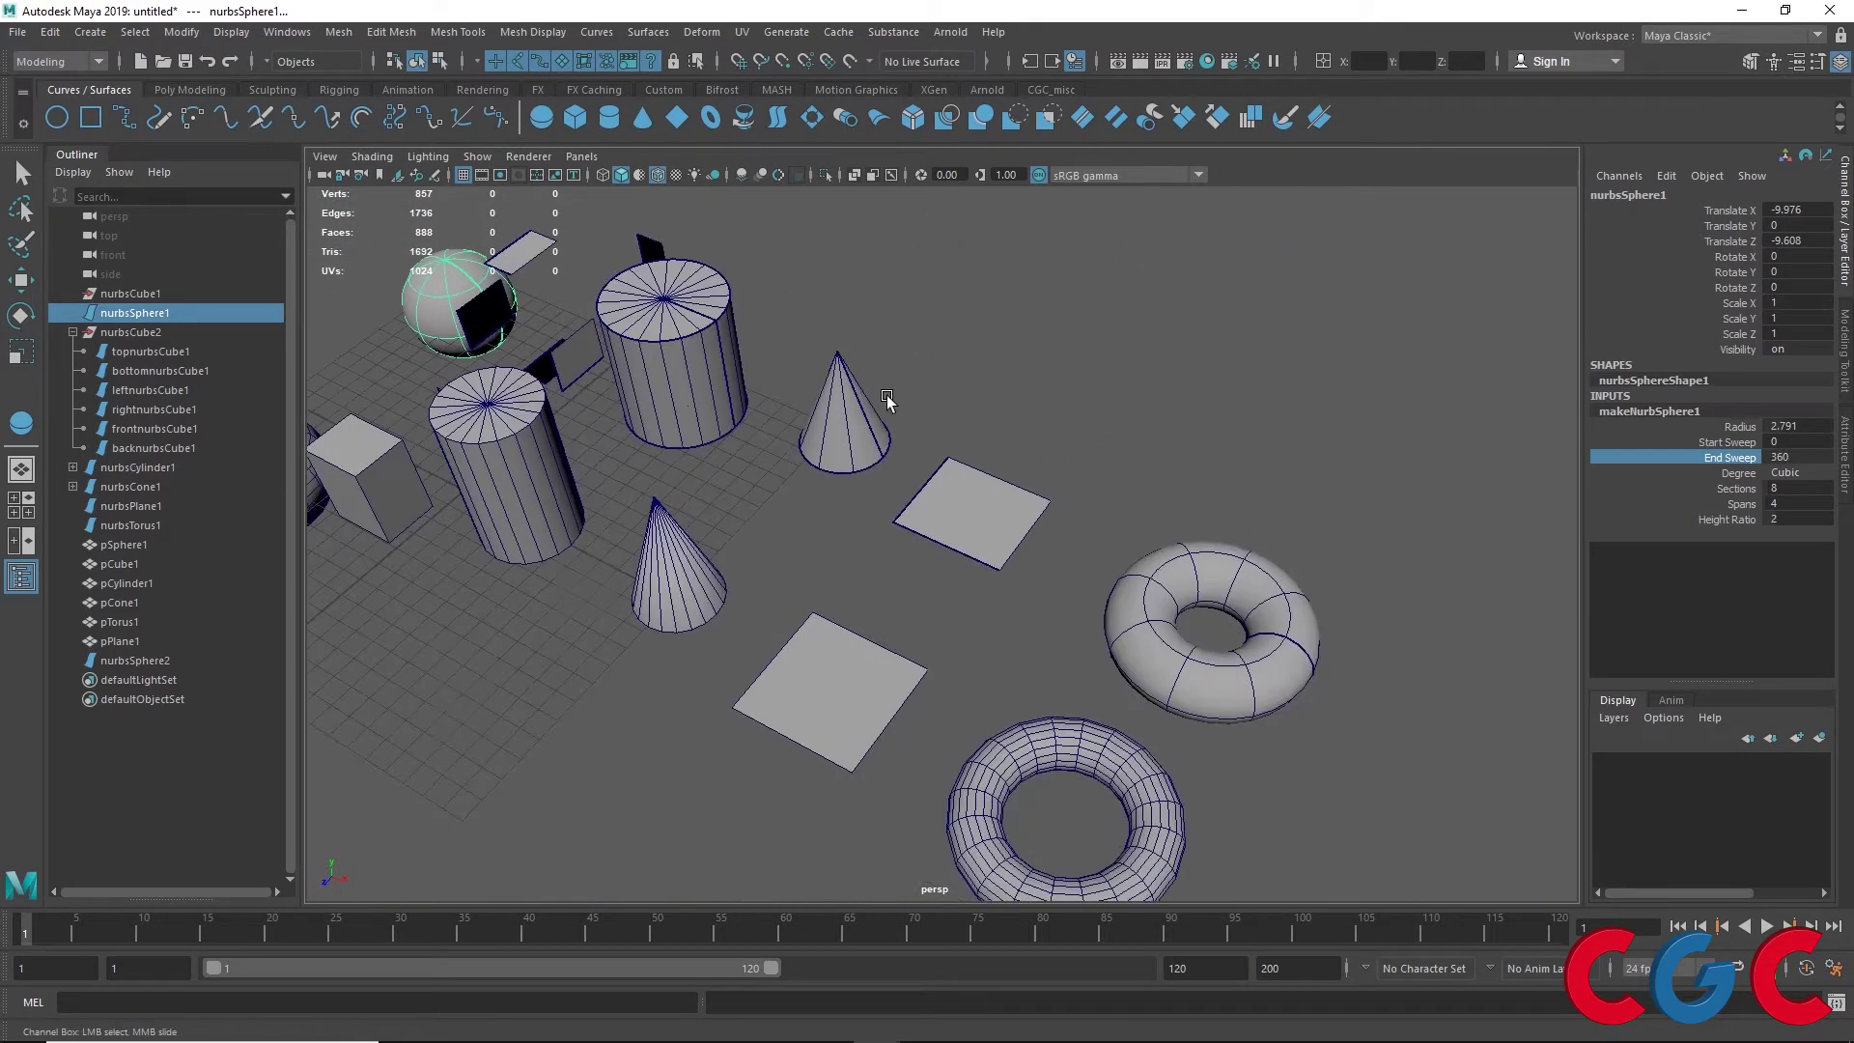
{"action": "left_click", "coordinate": [843, 404]}
{"action": "key", "text": "w"}
{"action": "key", "text": "f"}
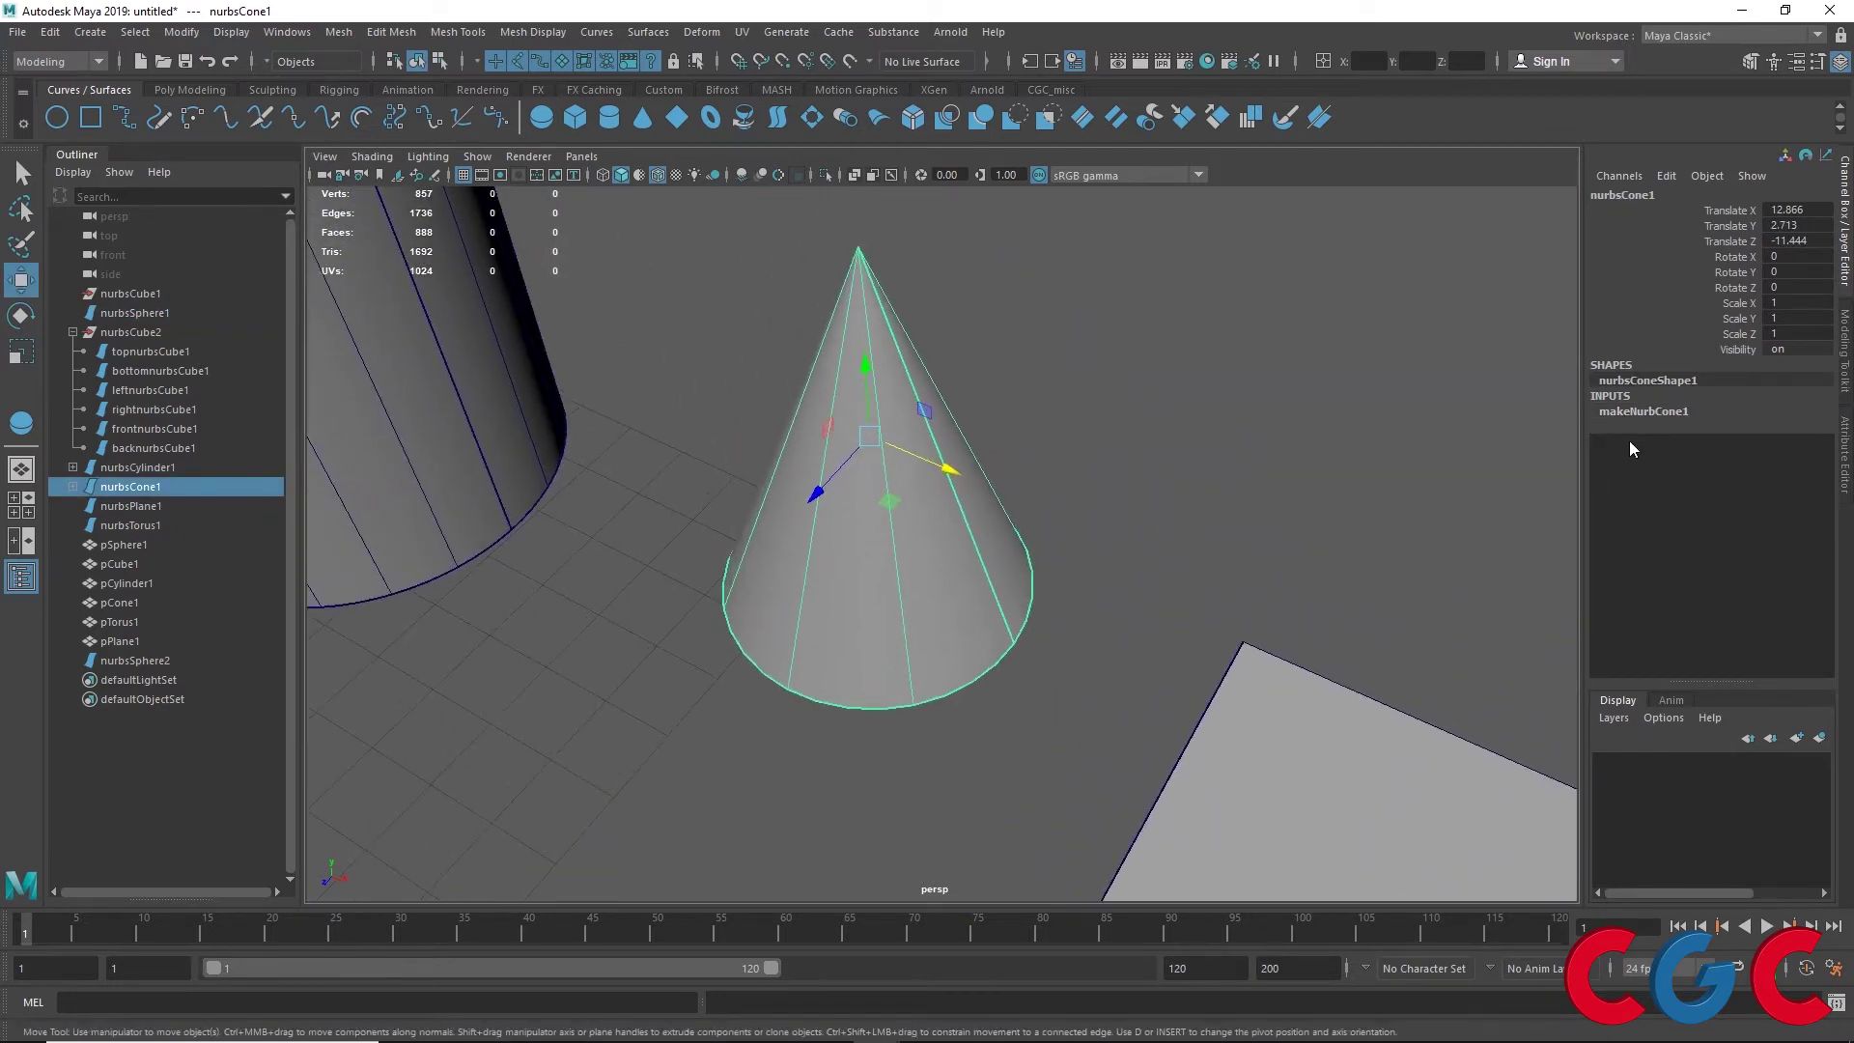
{"action": "left_click", "coordinate": [1641, 411]}
{"action": "left_click_drag", "start_coordinate": [1458, 526], "coordinate": [1334, 505], "text": "alt"}
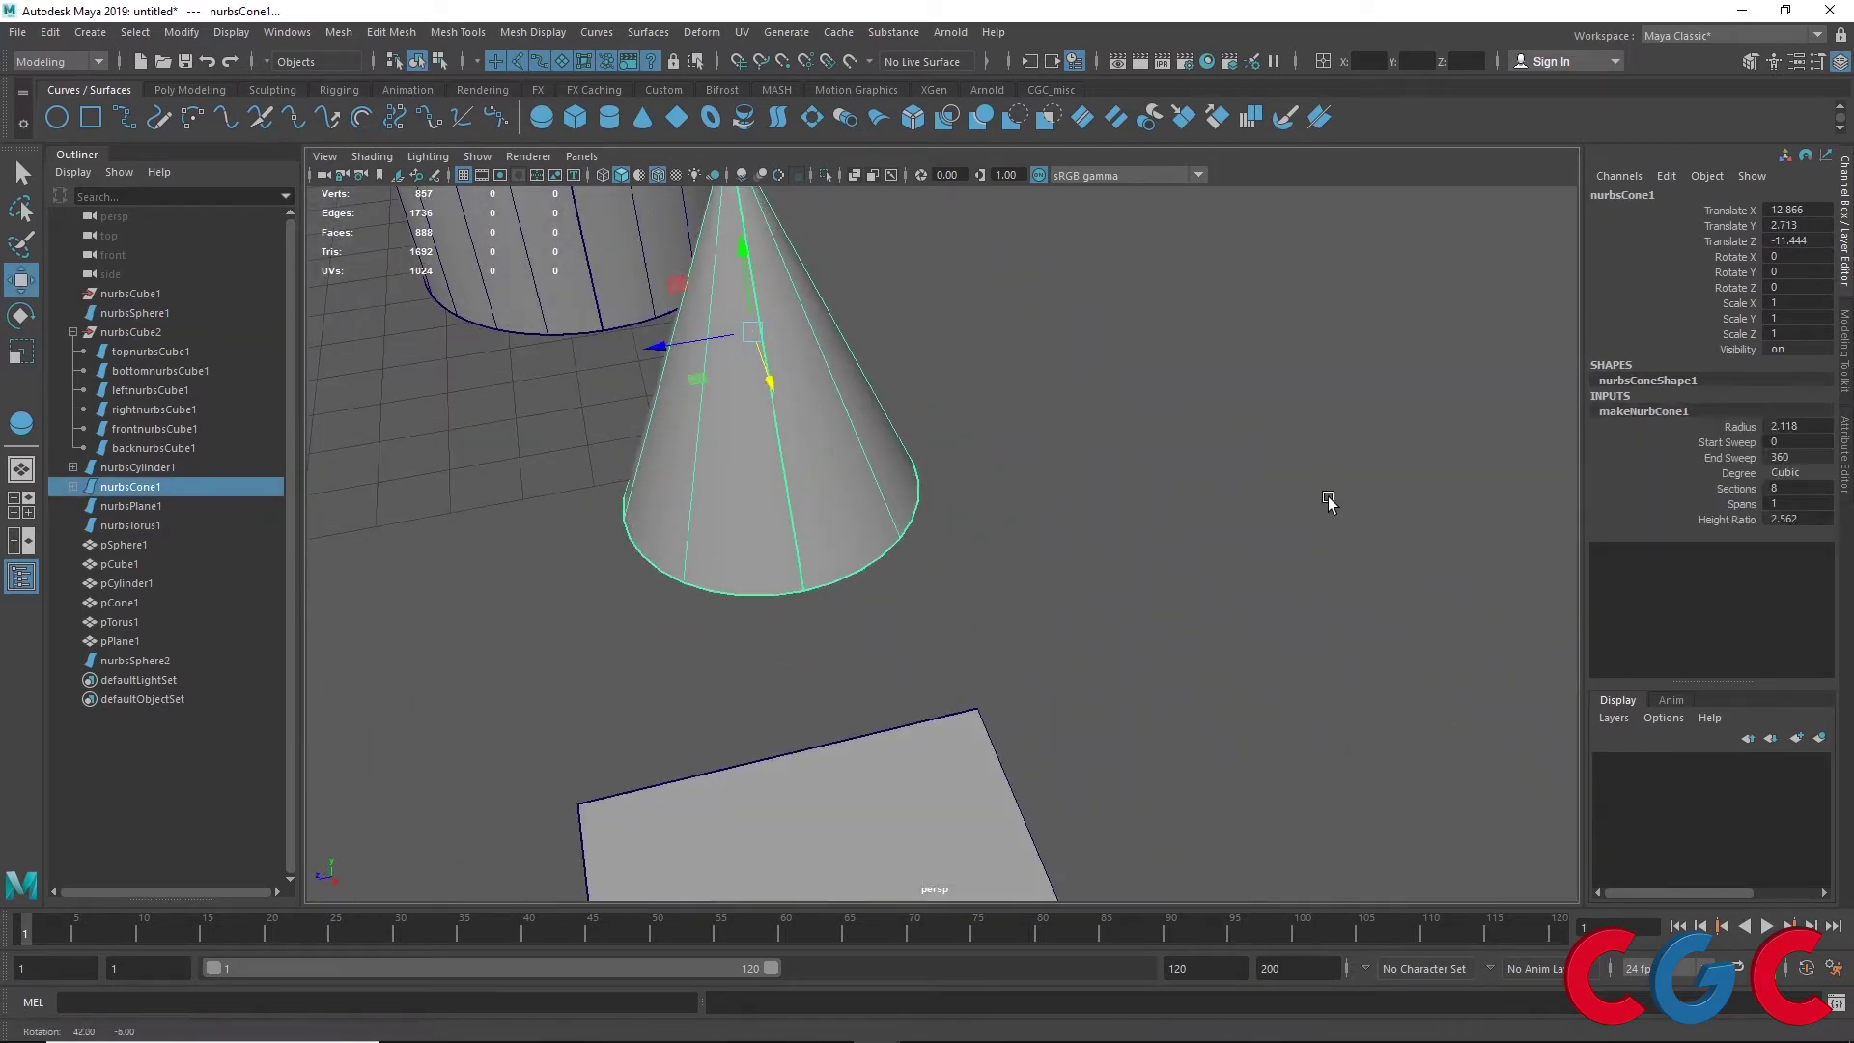
{"action": "left_click", "coordinate": [1729, 458]}
{"action": "middle_click_drag", "start_coordinate": [1221, 447], "coordinate": [1088, 455]}
{"action": "key", "text": "ctrl+z"}
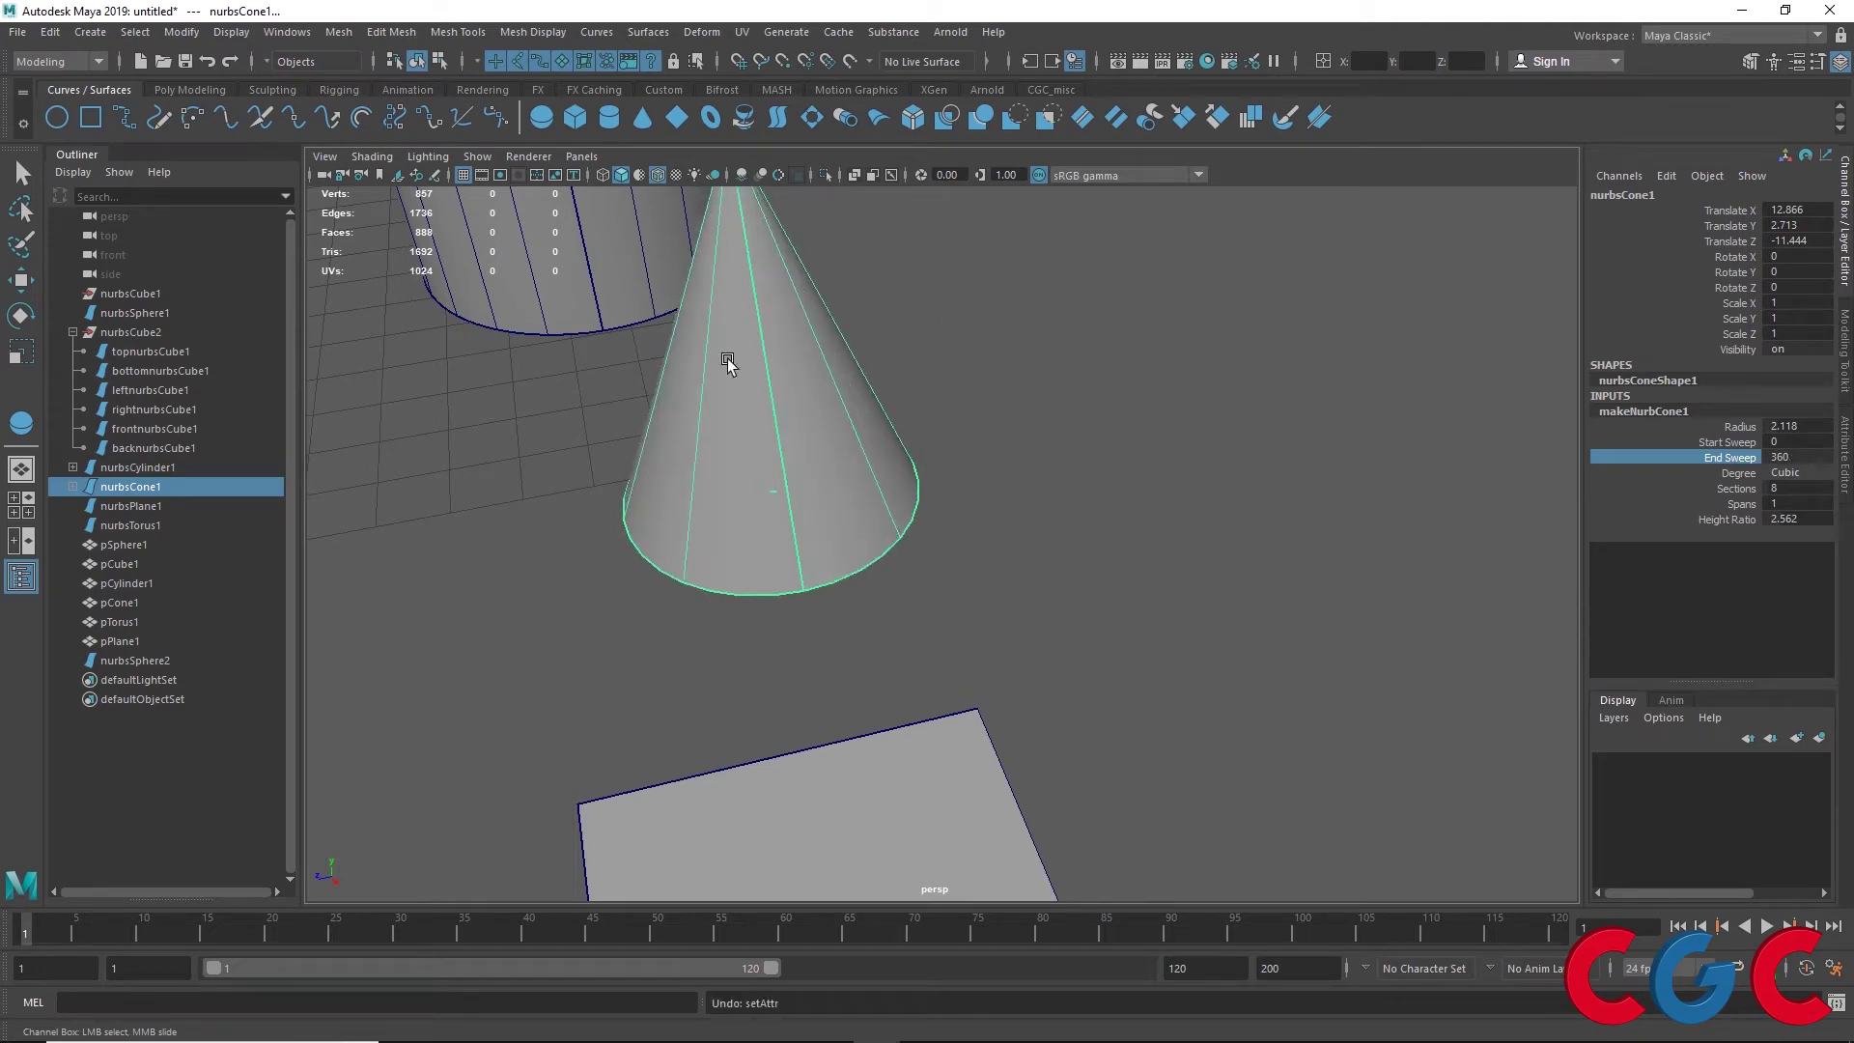
{"action": "scroll", "coordinate": [732, 365], "scroll_direction": "down", "scroll_amount": 5}
{"action": "mouse_move", "coordinate": [911, 544]}
{"action": "left_mouse_down", "text": "alt"}
{"action": "mouse_move", "coordinate": [1101, 513]}
{"action": "mouse_move", "coordinate": [969, 475]}
{"action": "left_mouse_up", "text": "alt"}
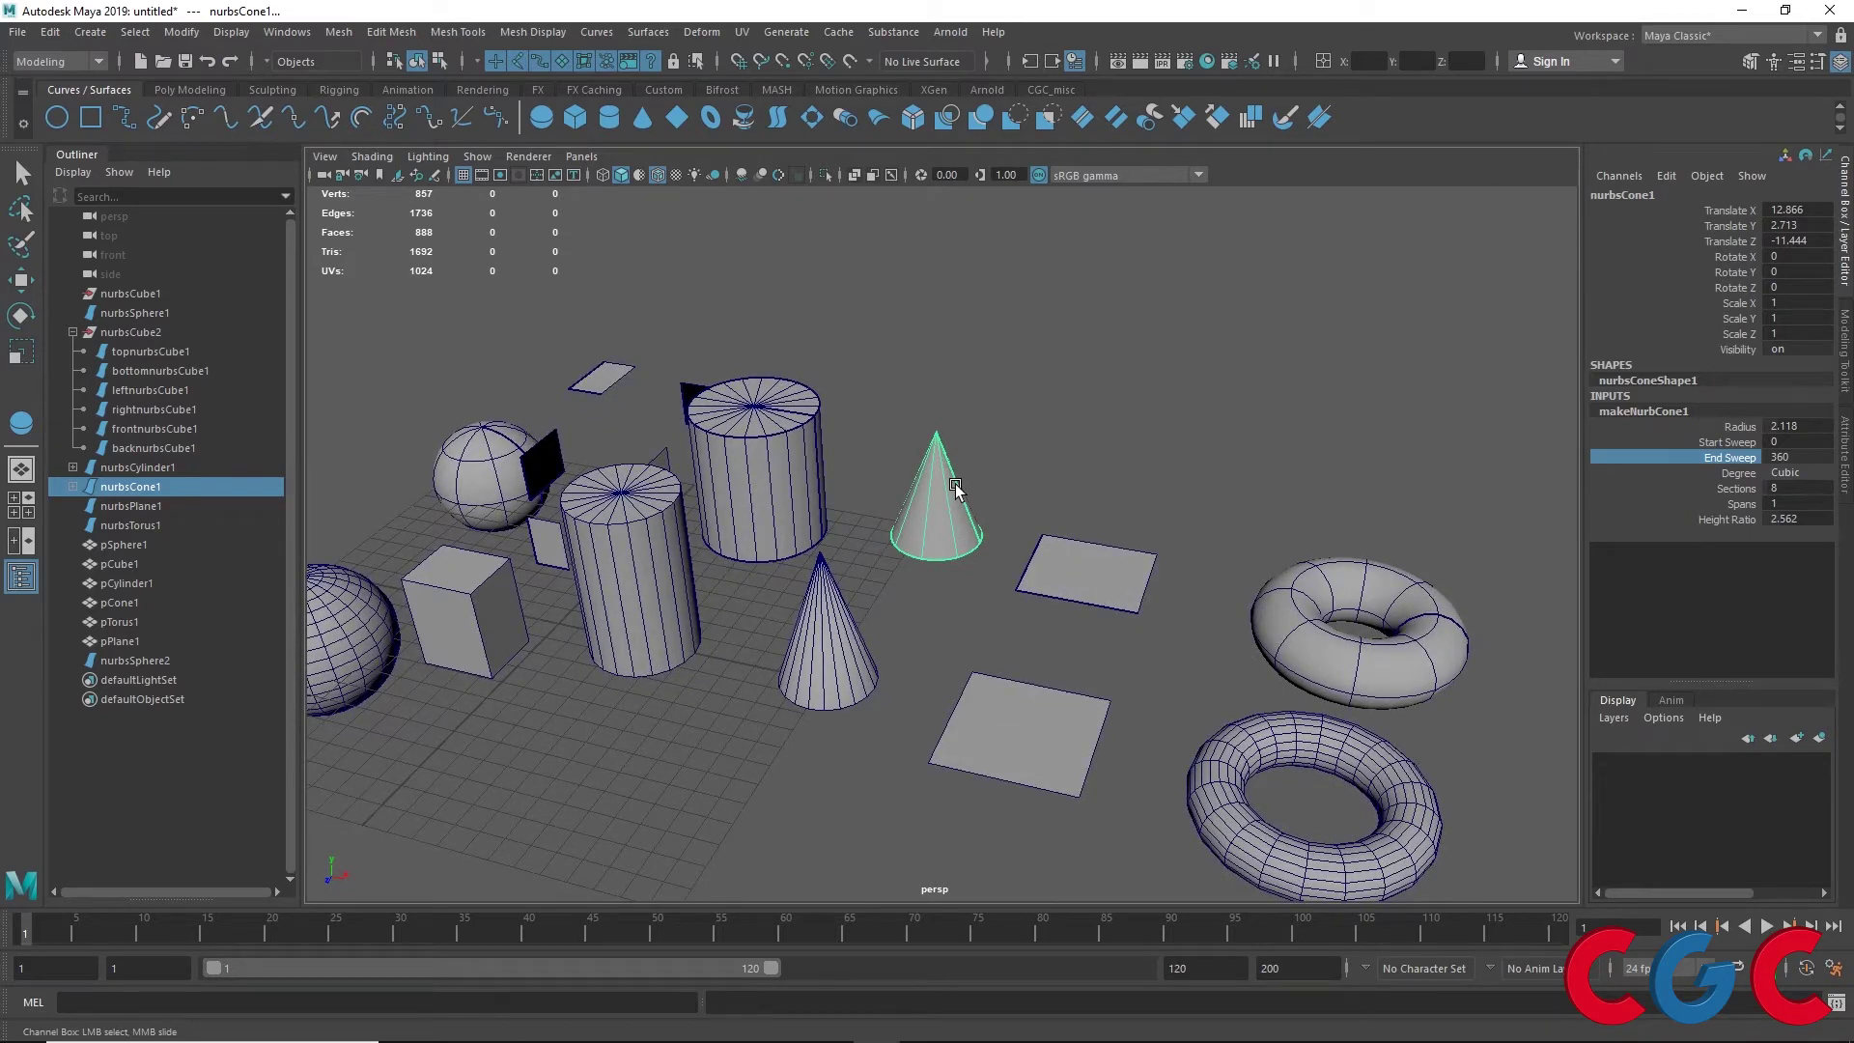
{"action": "middle_click_drag", "start_coordinate": [1120, 484], "coordinate": [831, 441], "text": "alt"}
Select and frame the NURBS plane, then inspect its makeNurbPlane1 settings
{"action": "left_click", "coordinate": [790, 538]}
{"action": "key", "text": "w"}
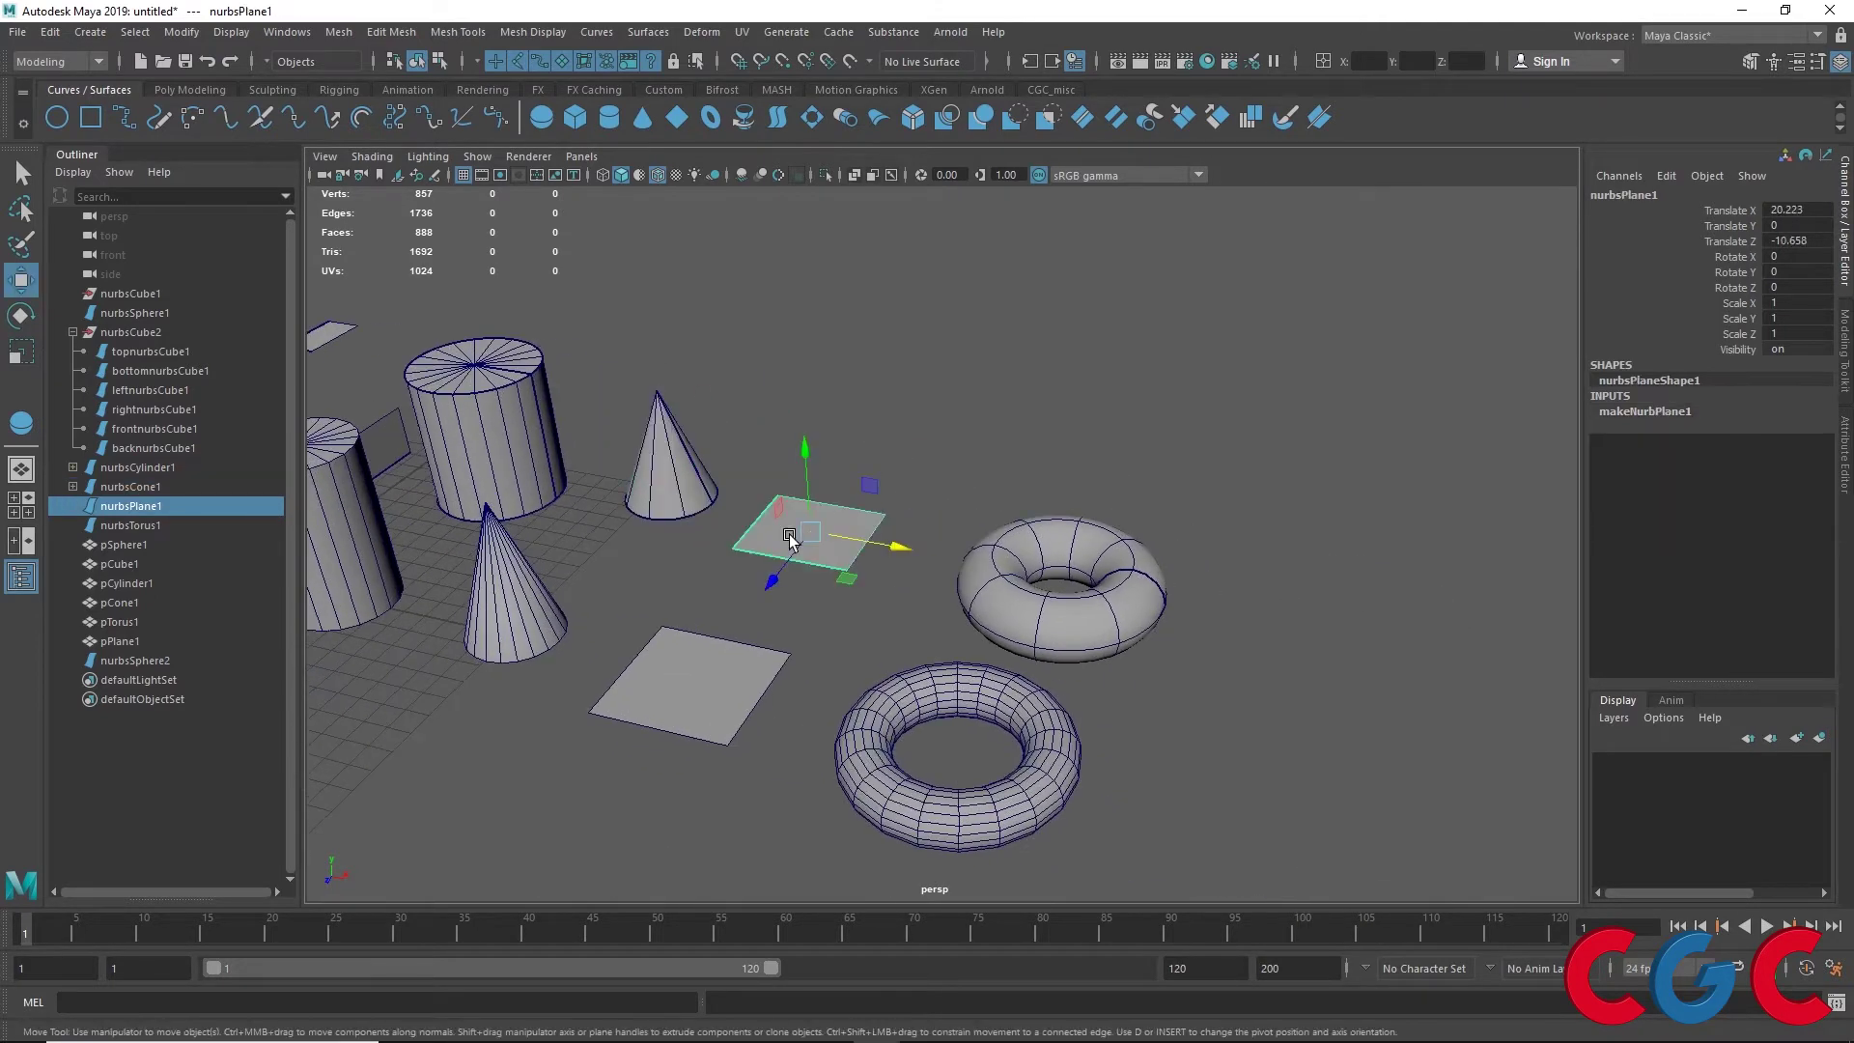
{"action": "scroll", "coordinate": [829, 512], "scroll_direction": "up", "scroll_amount": 5}
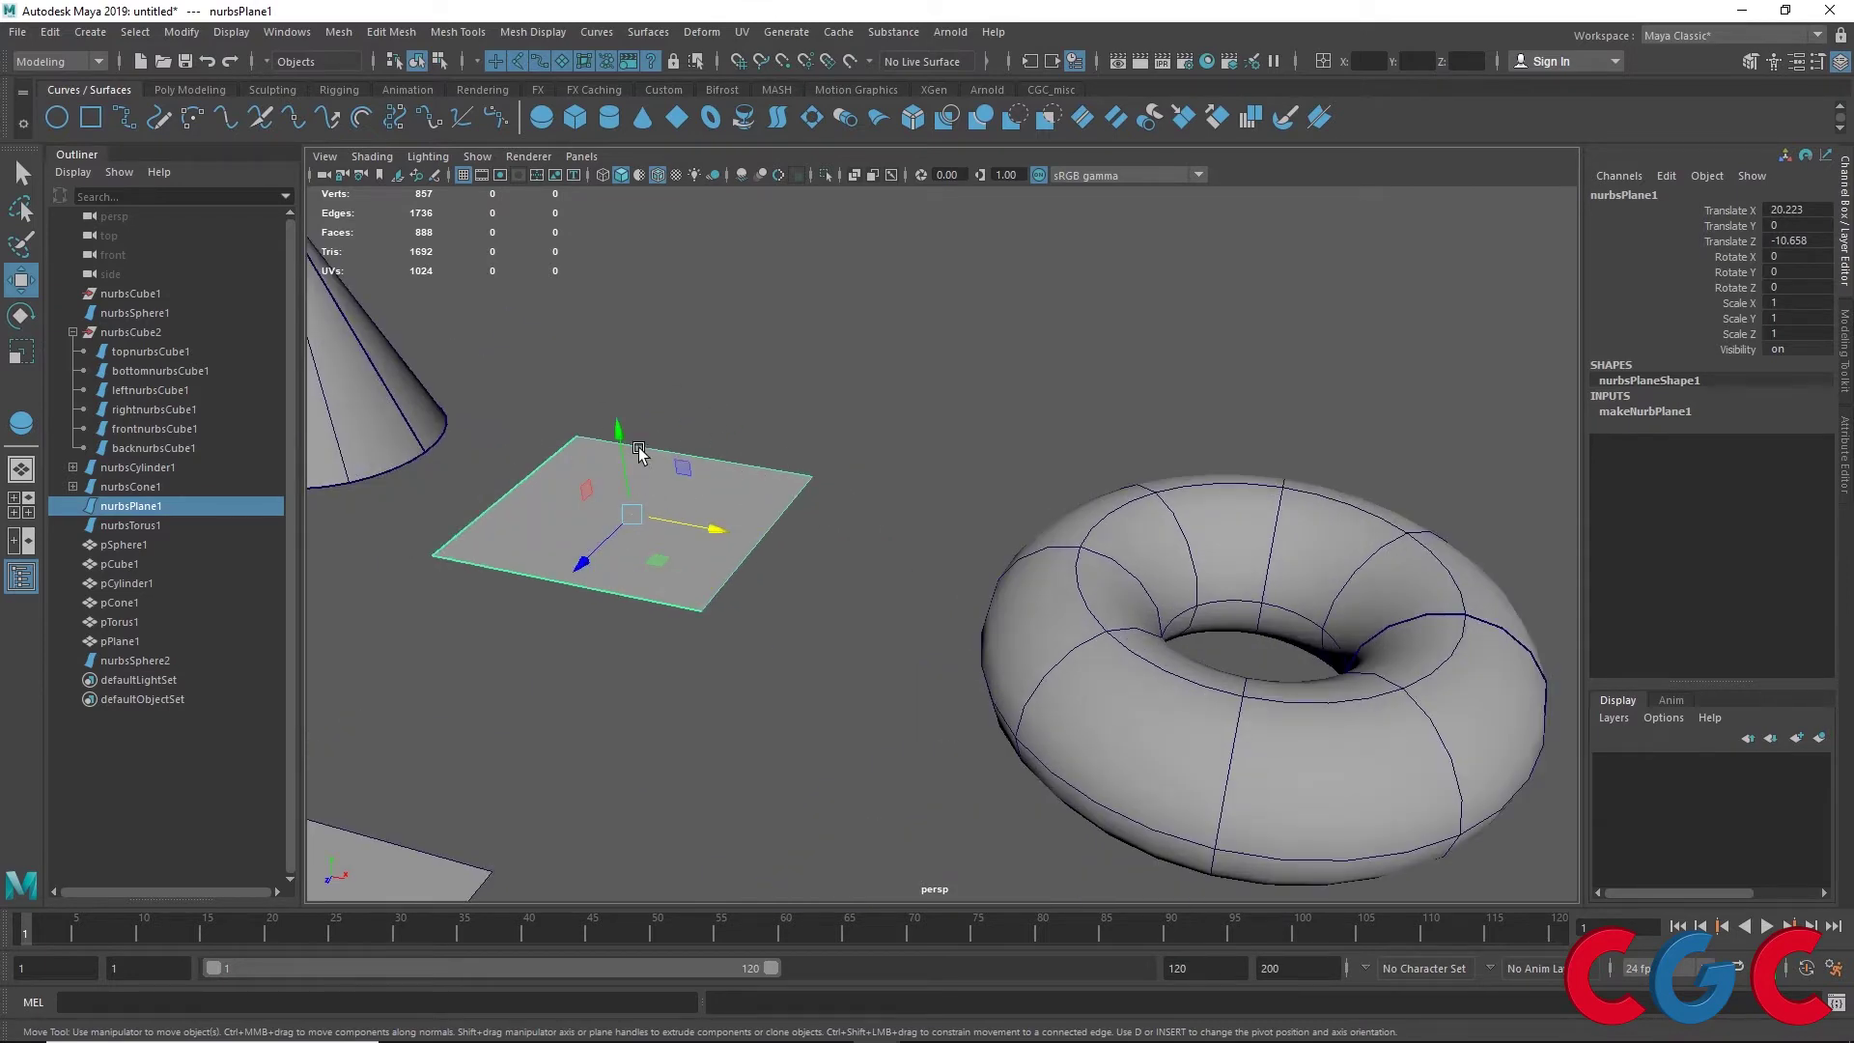
{"action": "scroll", "coordinate": [639, 451], "scroll_direction": "down", "scroll_amount": 3}
{"action": "key", "text": "f"}
{"action": "left_click_drag", "start_coordinate": [737, 442], "coordinate": [815, 500], "text": "alt"}
{"action": "scroll", "coordinate": [815, 500], "scroll_direction": "down", "scroll_amount": 3}
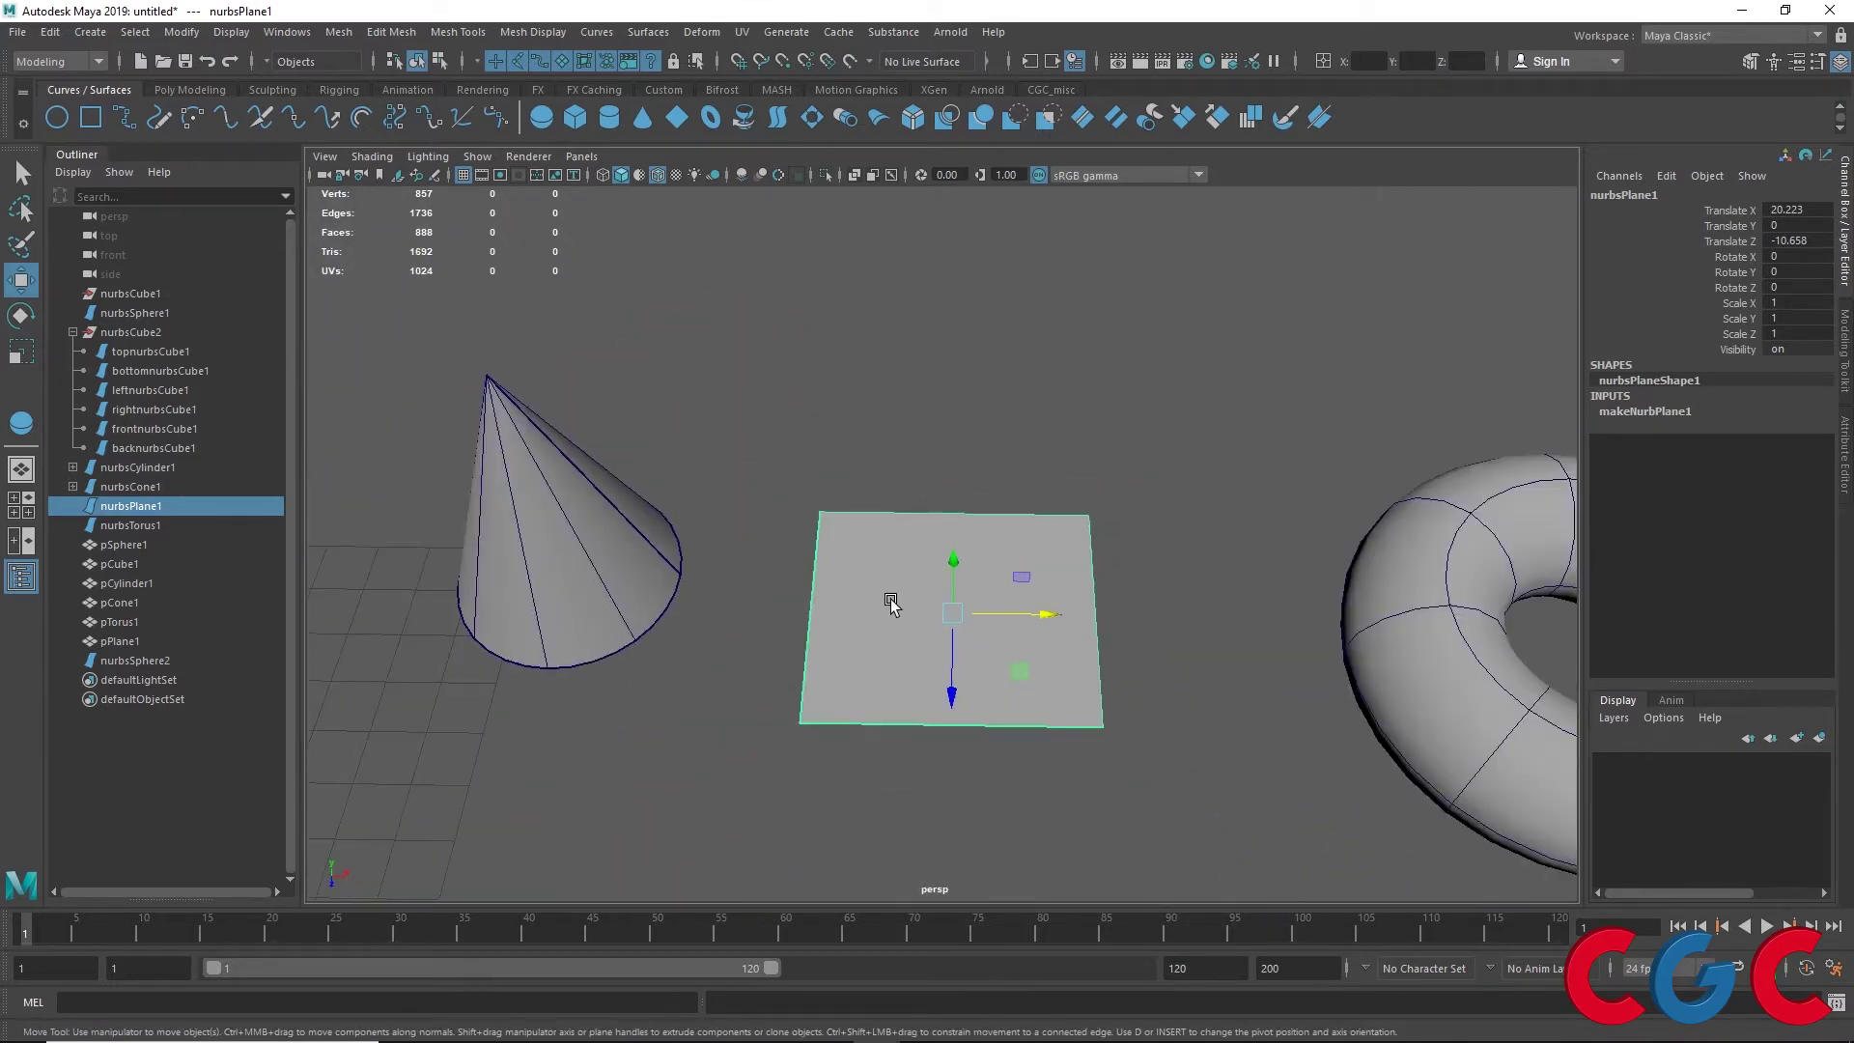
{"action": "left_click", "coordinate": [1658, 412]}
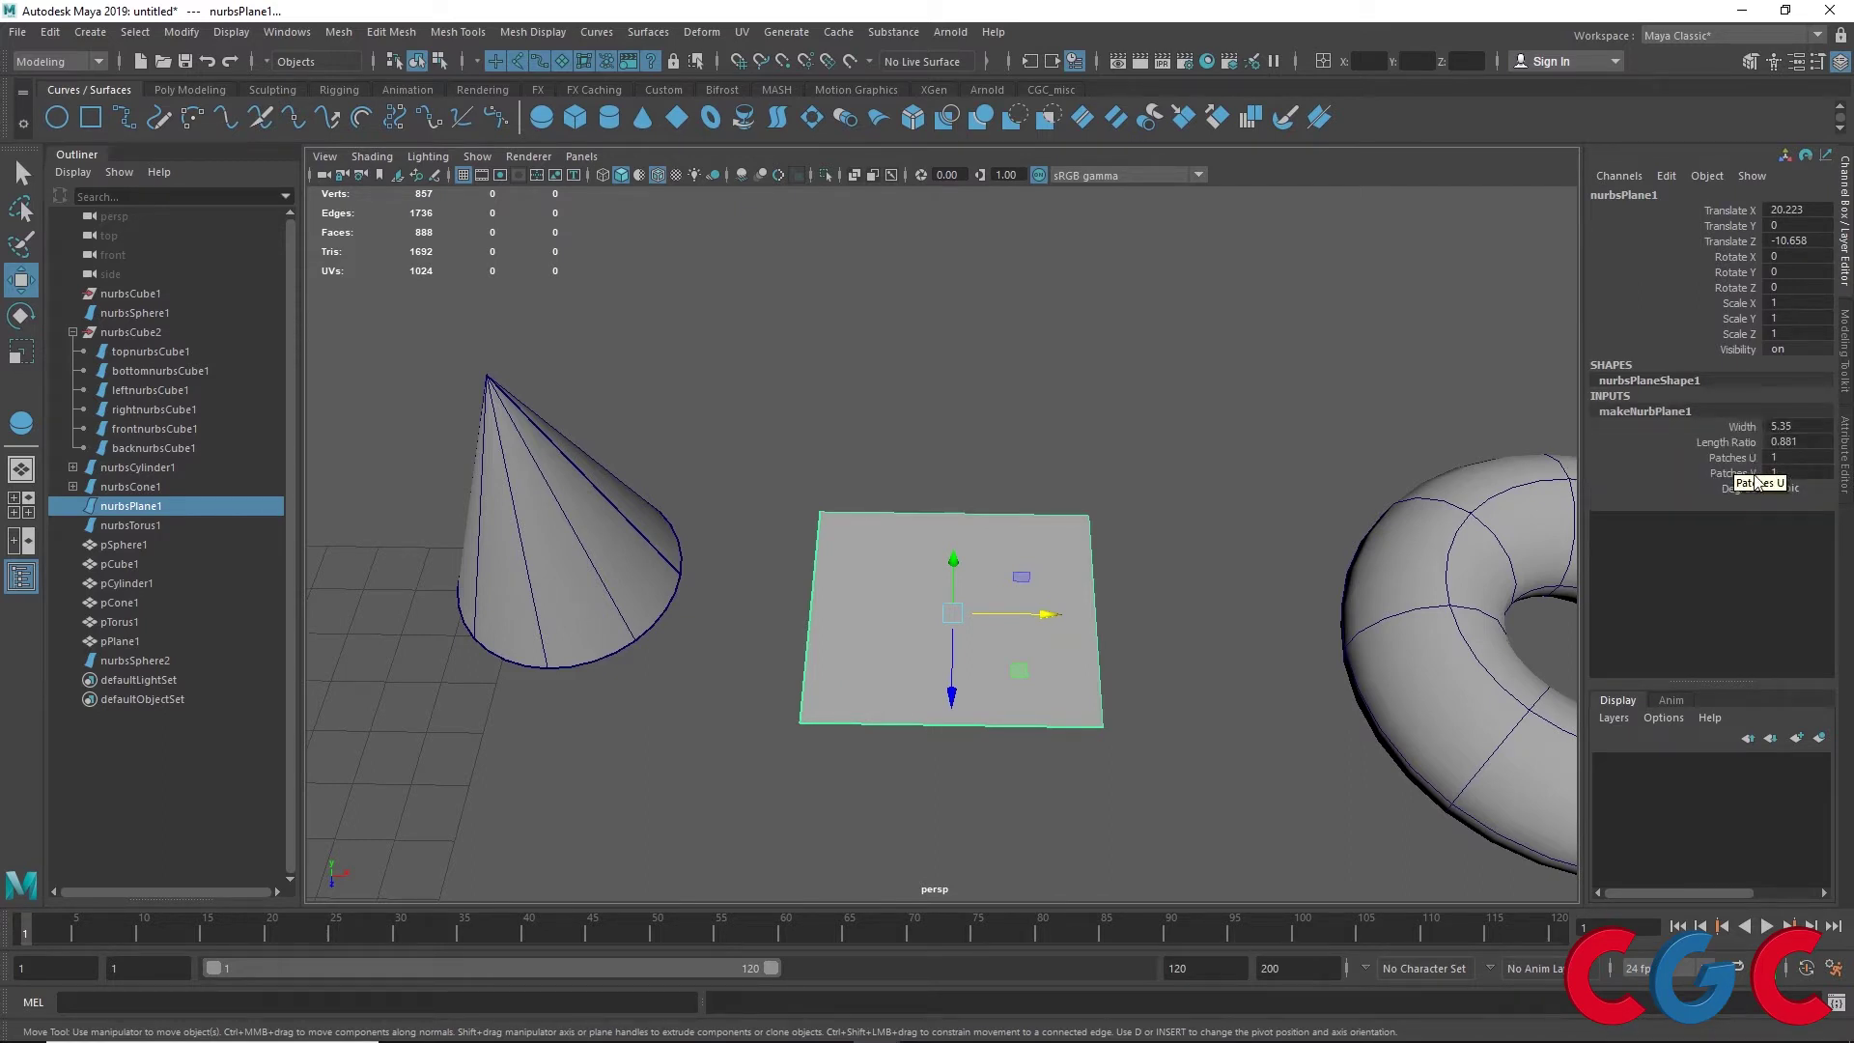
Orbit above the scene and marquee-select every object except the torus
{"action": "left_click", "coordinate": [574, 493]}
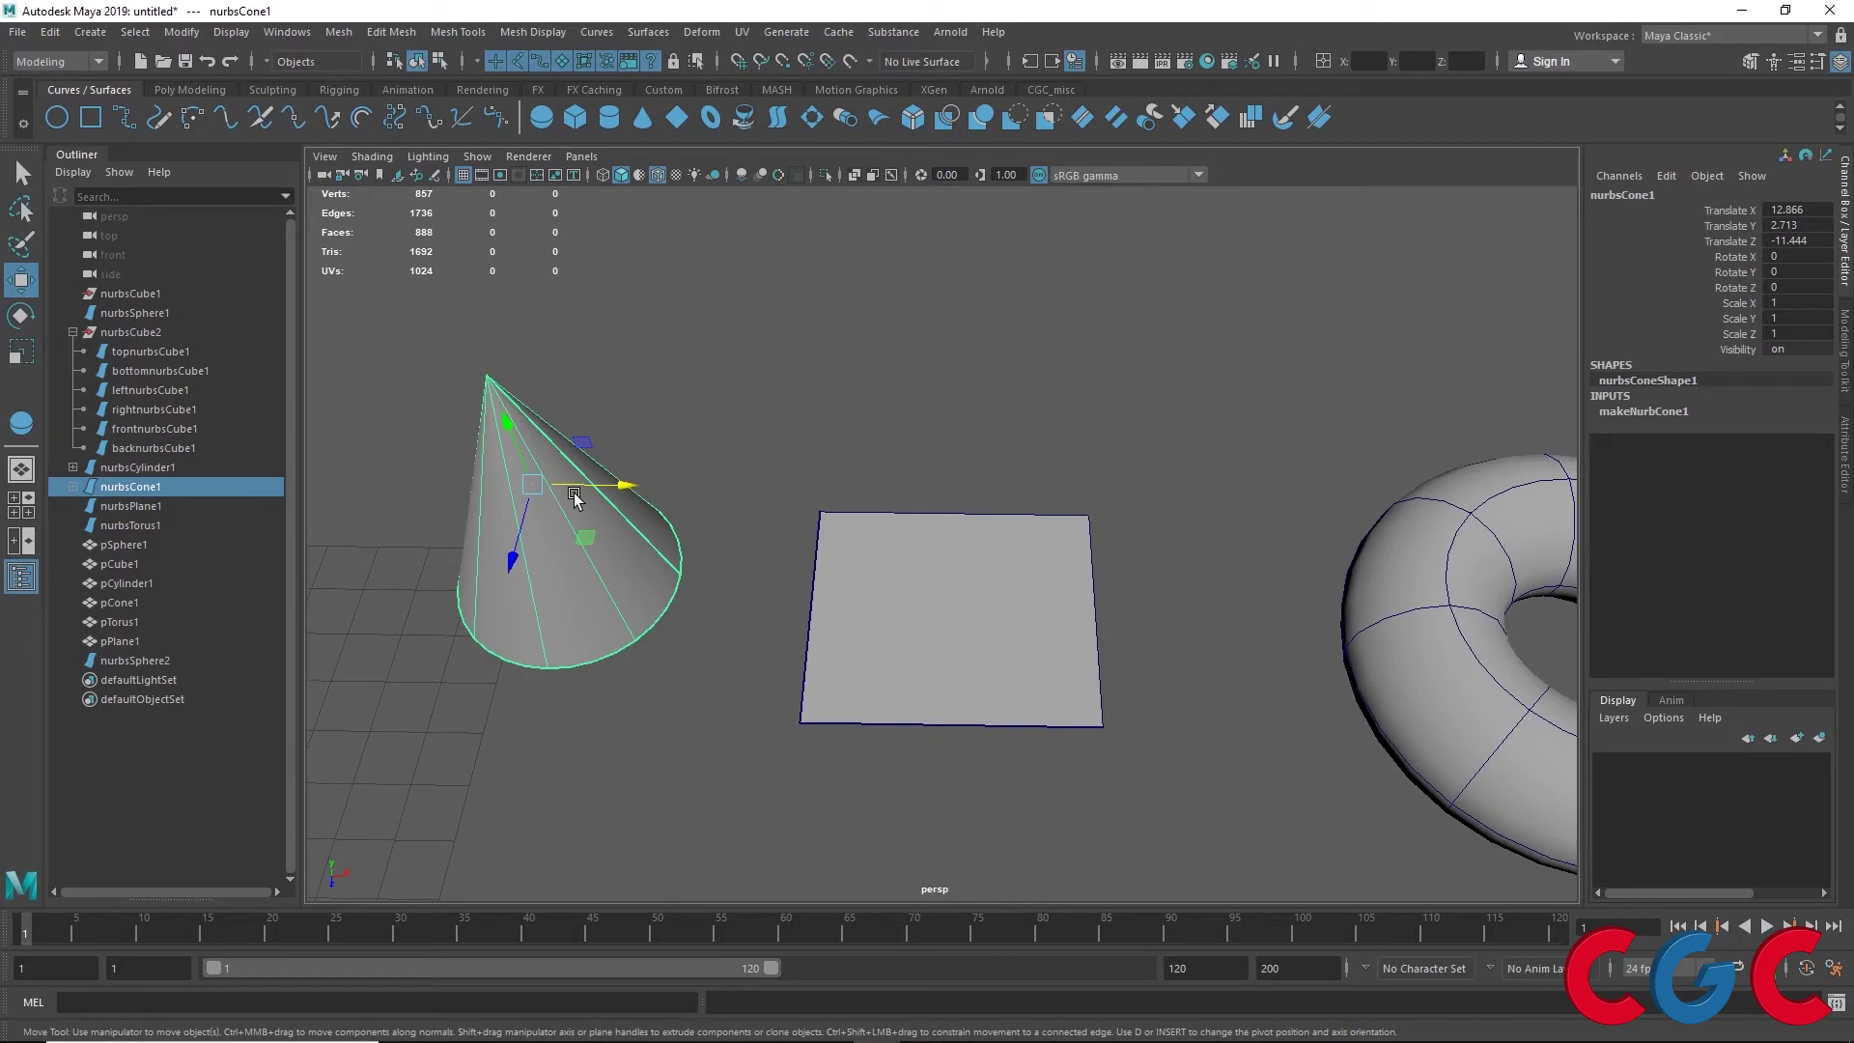
{"action": "left_click", "coordinate": [999, 625]}
{"action": "scroll", "coordinate": [934, 434], "scroll_direction": "down", "scroll_amount": 5}
{"action": "mouse_move", "coordinate": [815, 599]}
{"action": "left_mouse_down", "text": "alt"}
{"action": "mouse_move", "coordinate": [729, 576]}
{"action": "mouse_move", "coordinate": [889, 446]}
{"action": "left_mouse_up", "text": "alt"}
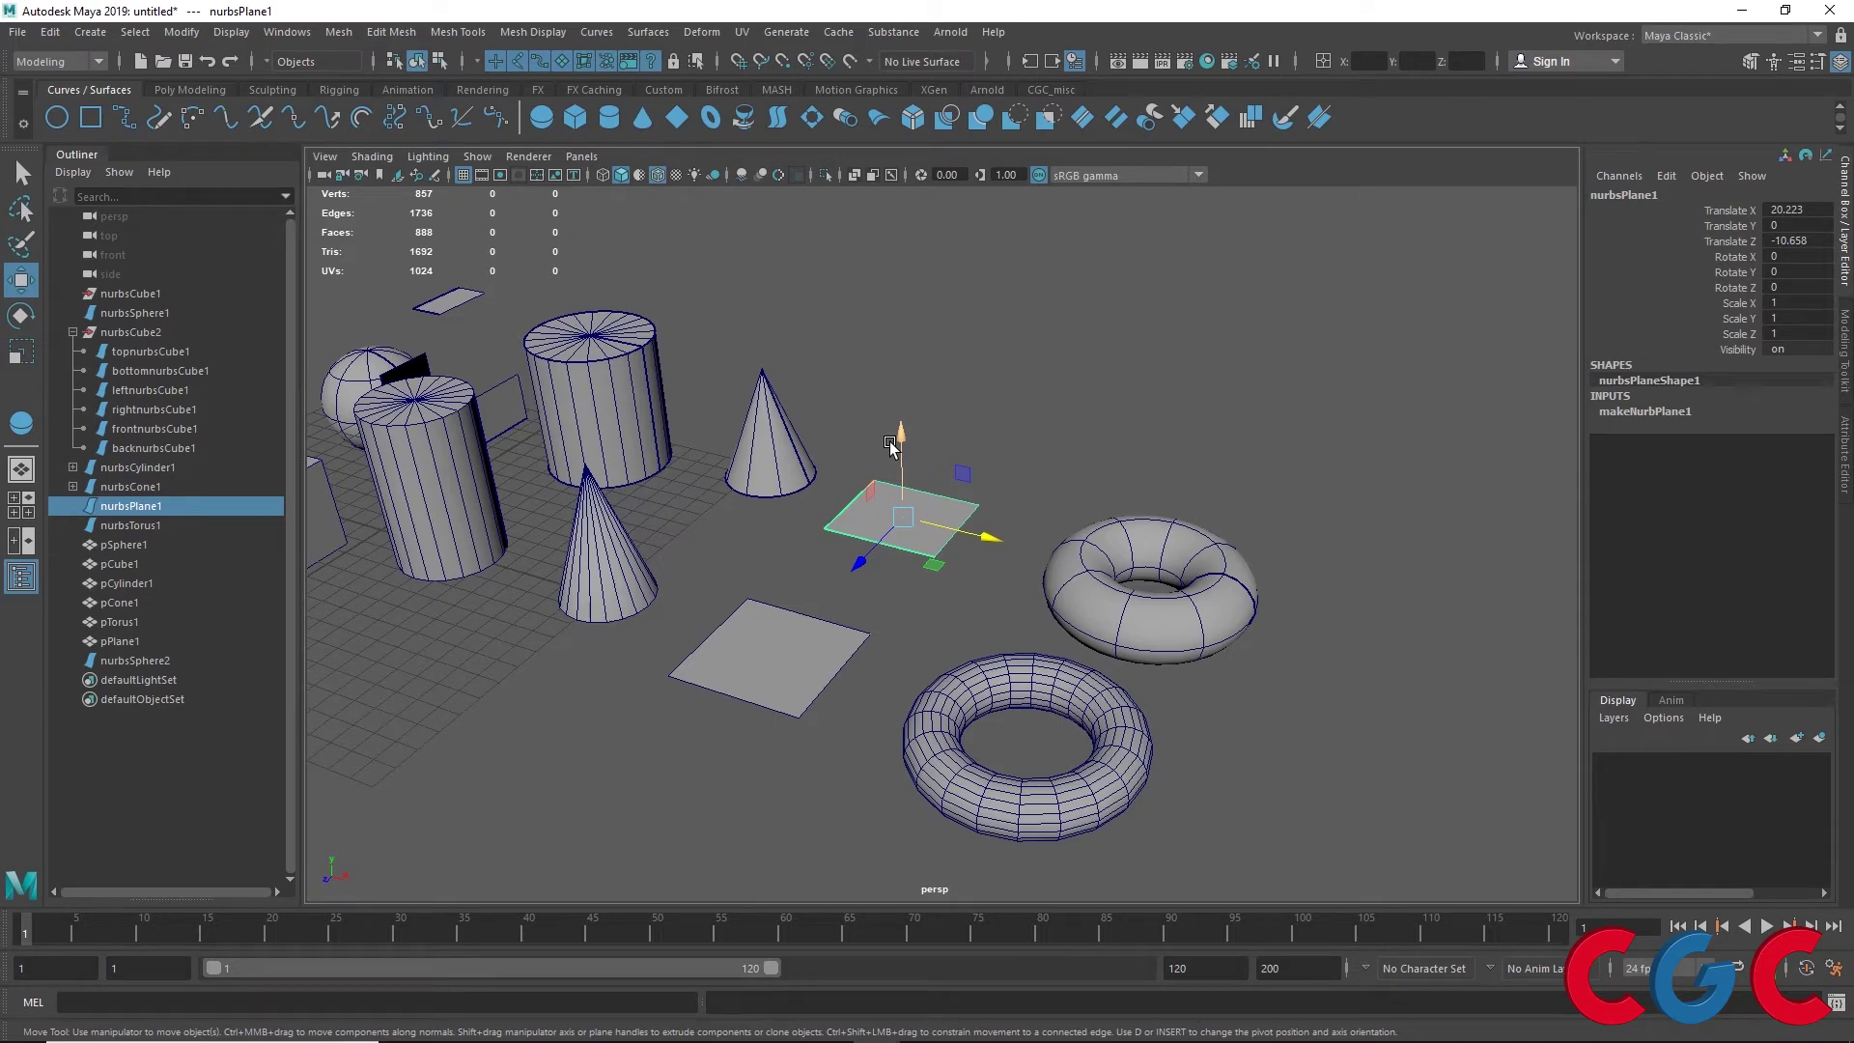
{"action": "left_click_drag", "start_coordinate": [889, 446], "coordinate": [1054, 603], "text": "alt"}
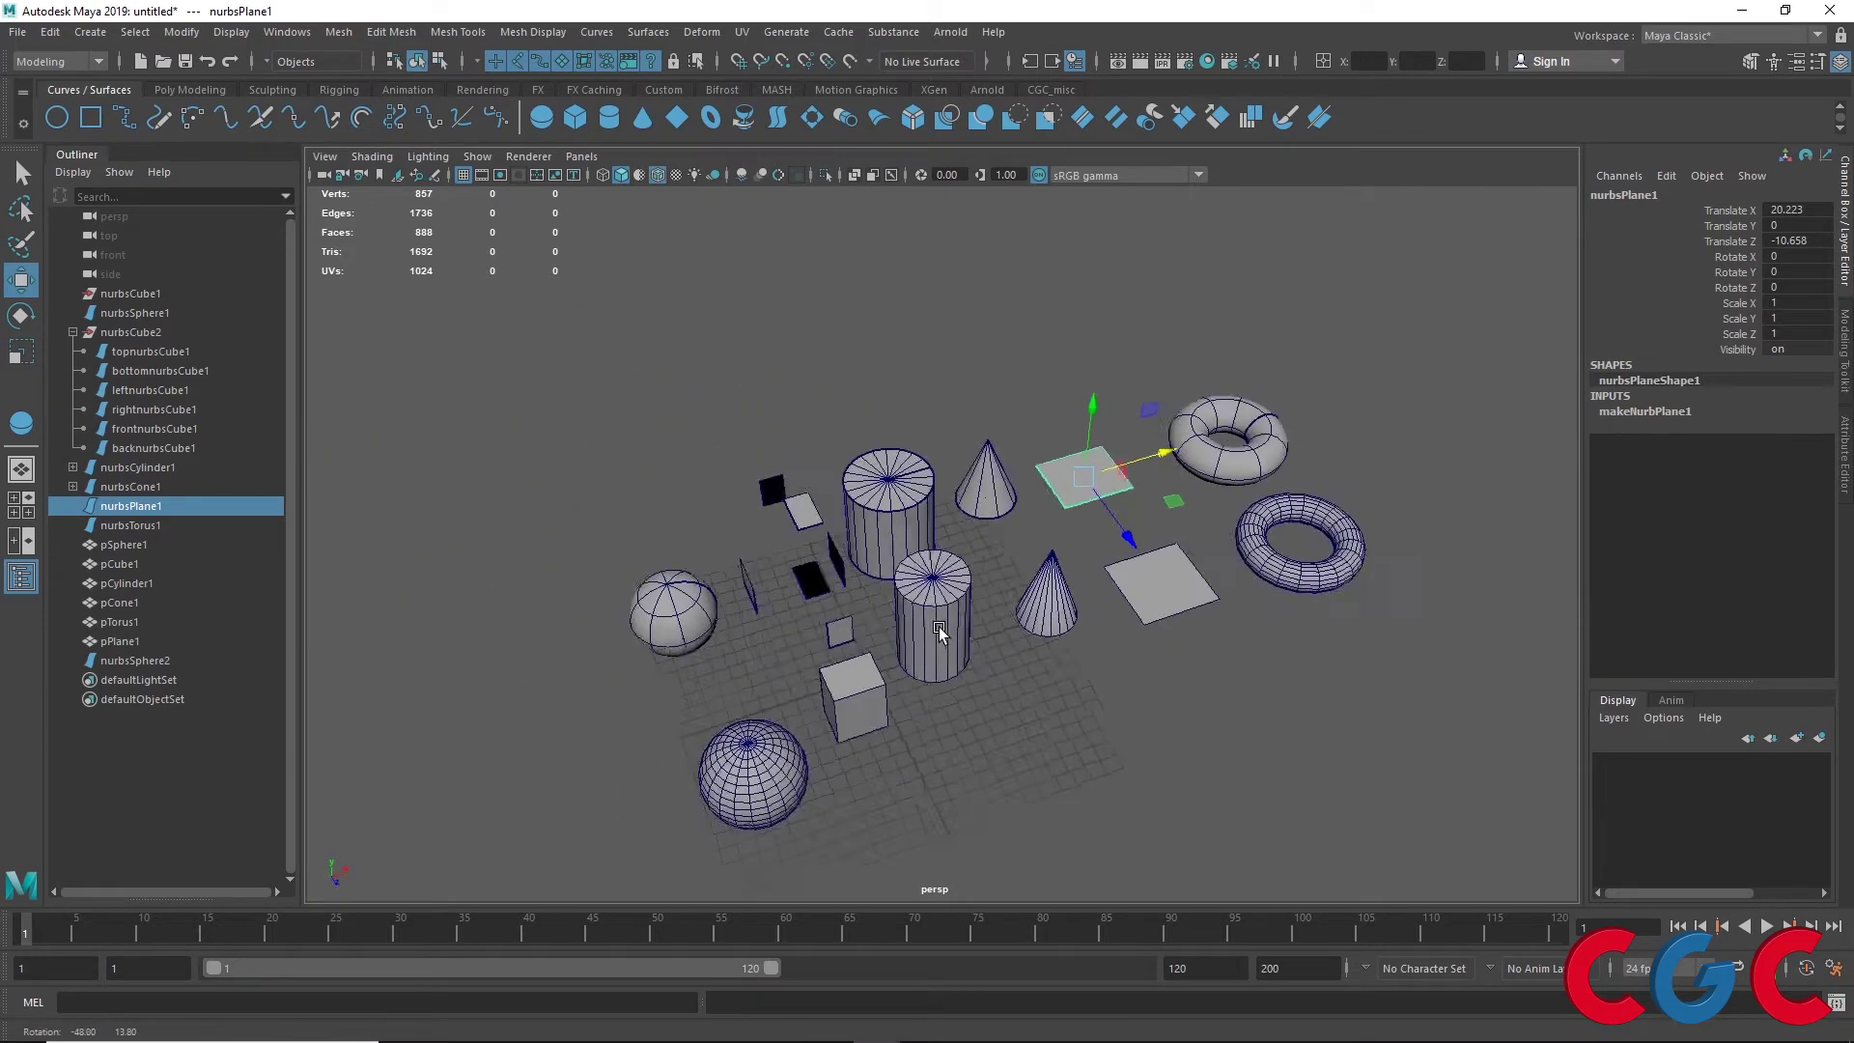
{"action": "scroll", "coordinate": [1079, 367], "scroll_direction": "up", "scroll_amount": 3}
{"action": "mouse_move", "coordinate": [1086, 381]}
{"action": "left_mouse_down", "text": "alt"}
{"action": "mouse_move", "coordinate": [1230, 294]}
{"action": "mouse_move", "coordinate": [1089, 777]}
{"action": "left_mouse_up", "text": "alt"}
{"action": "scroll", "coordinate": [1228, 337], "scroll_direction": "down", "scroll_amount": 3}
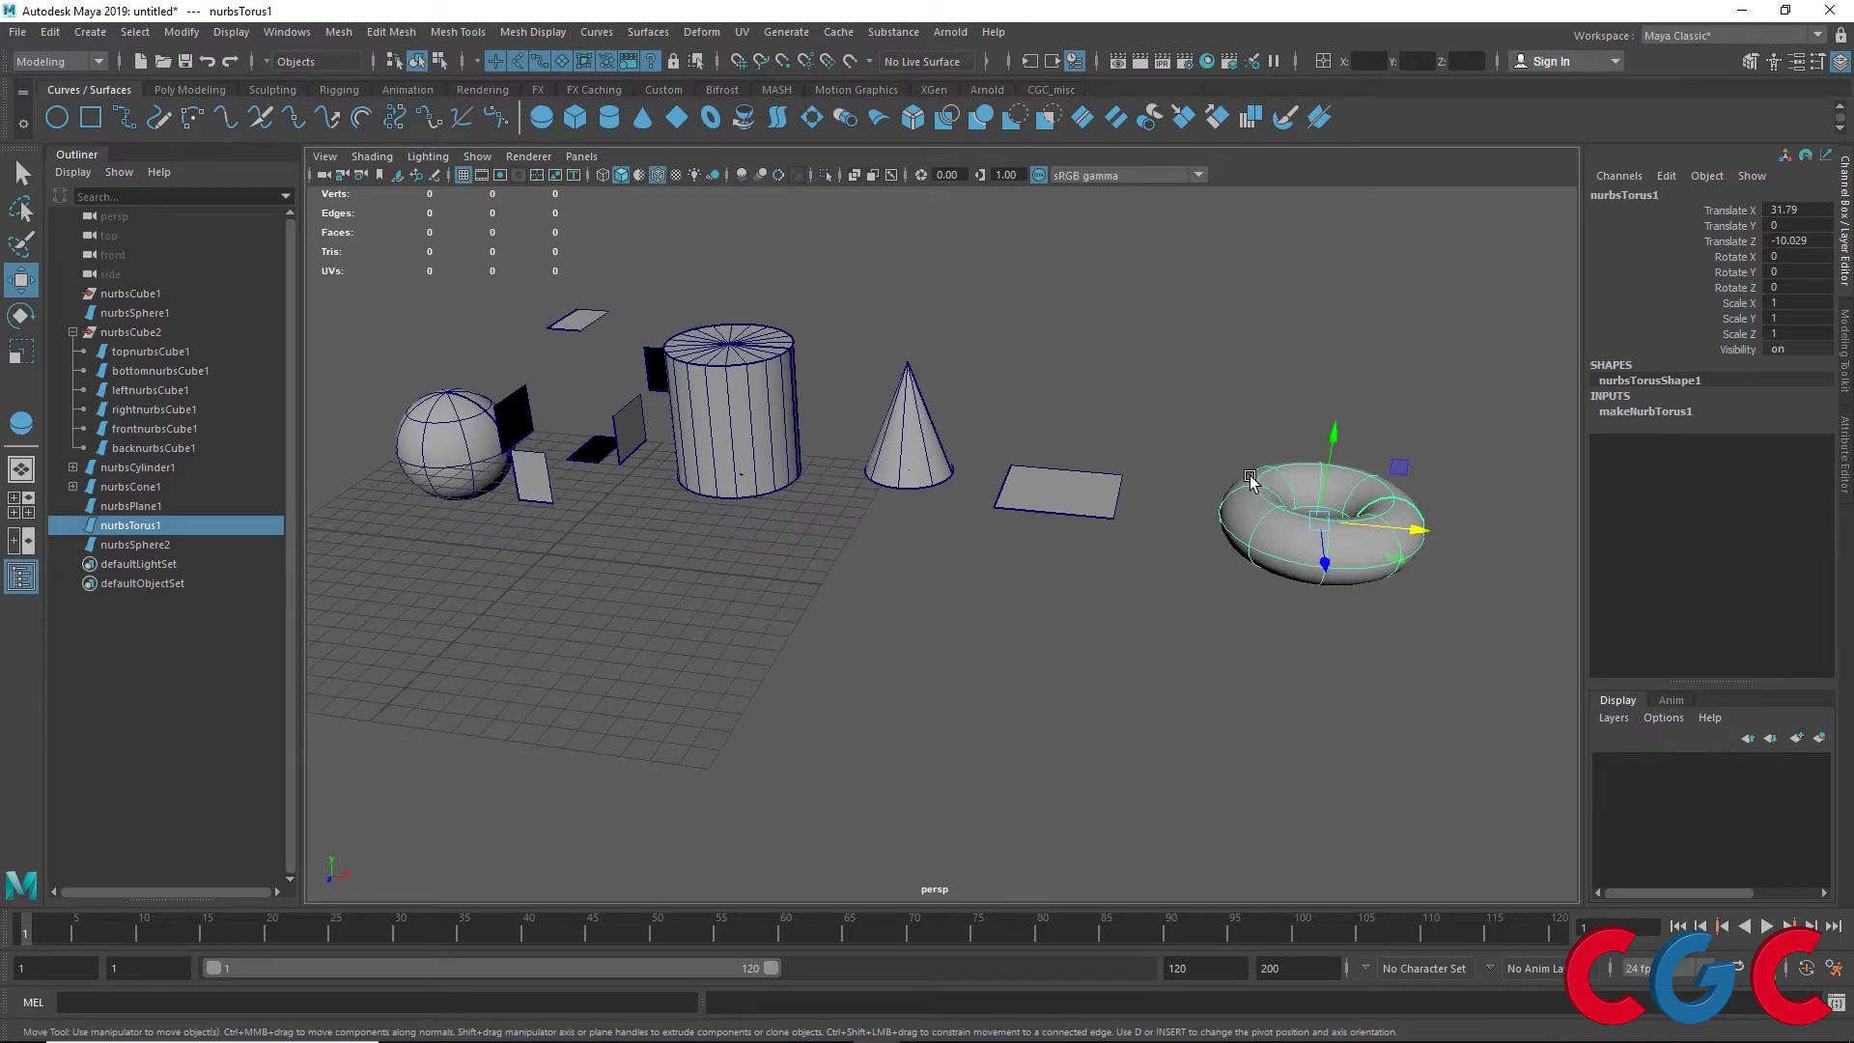
{"action": "left_click_drag", "start_coordinate": [1180, 273], "coordinate": [323, 709]}
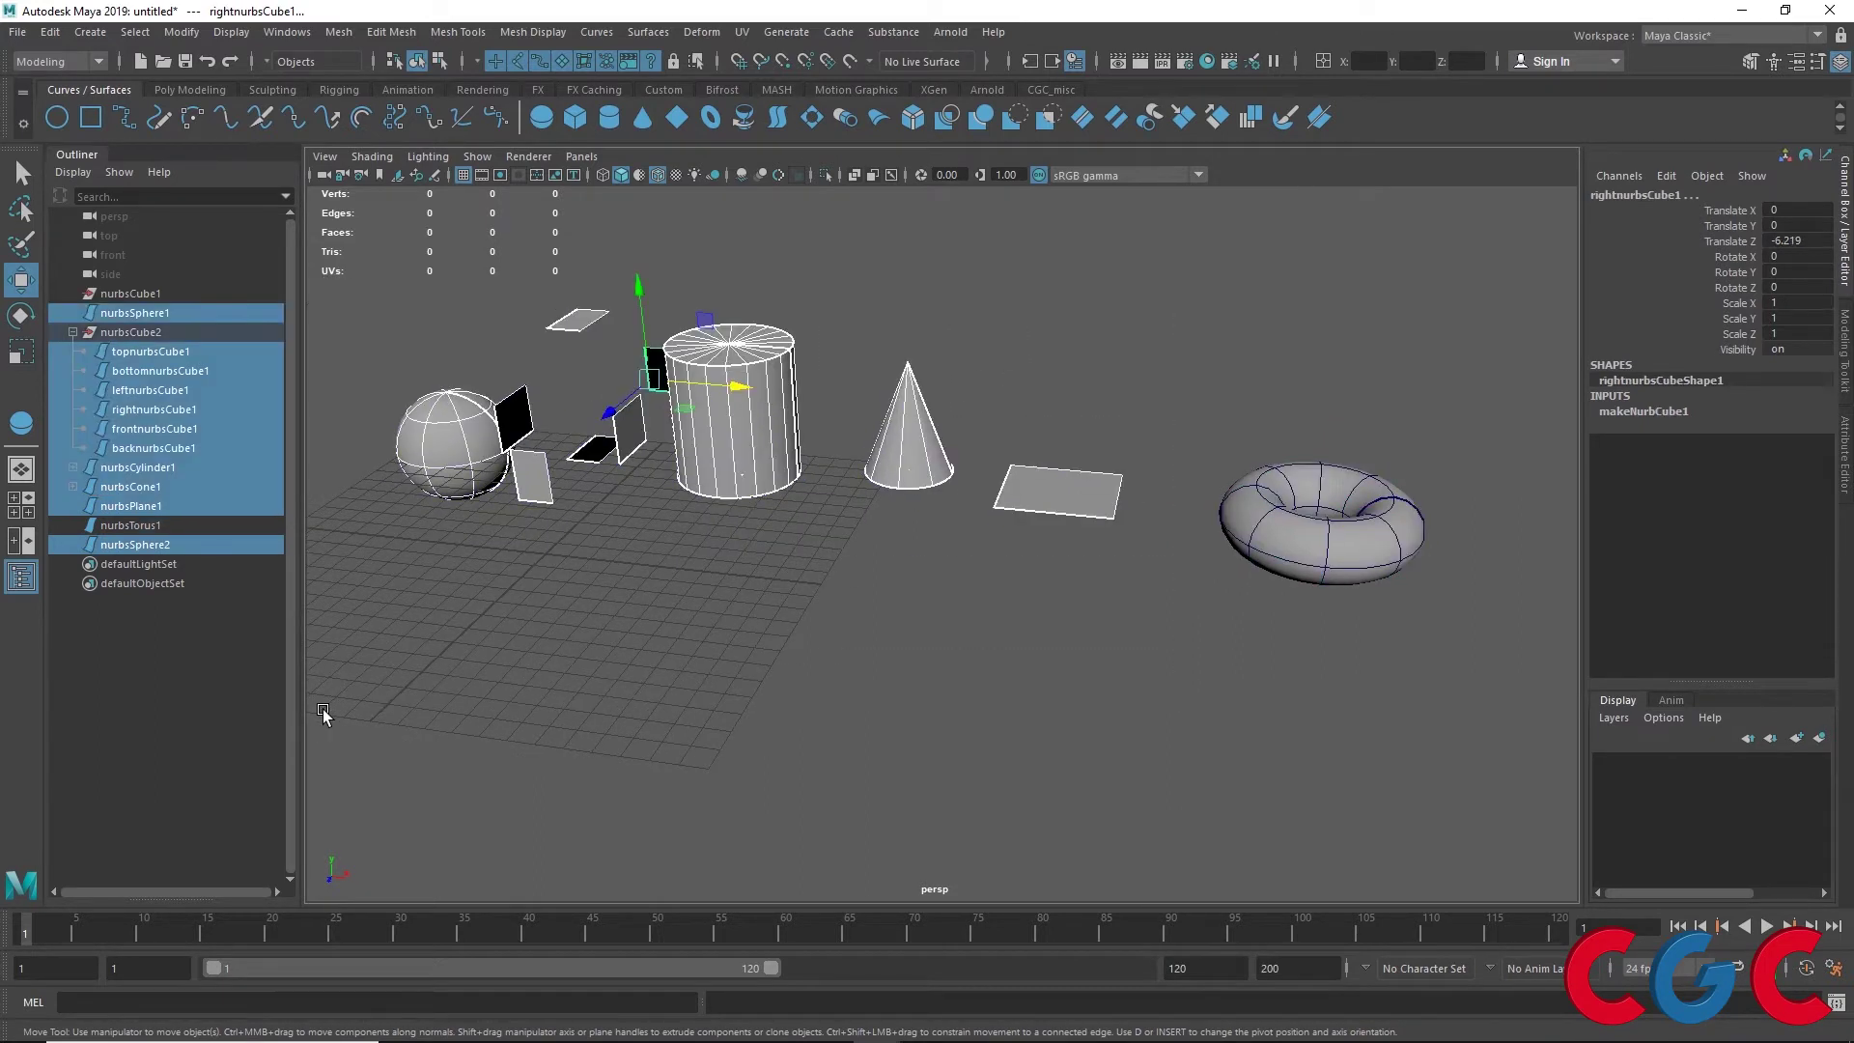
Delete the selected objects and move the torus to Translate X -2.133, Y 3.299
{"action": "key", "text": "Delete"}
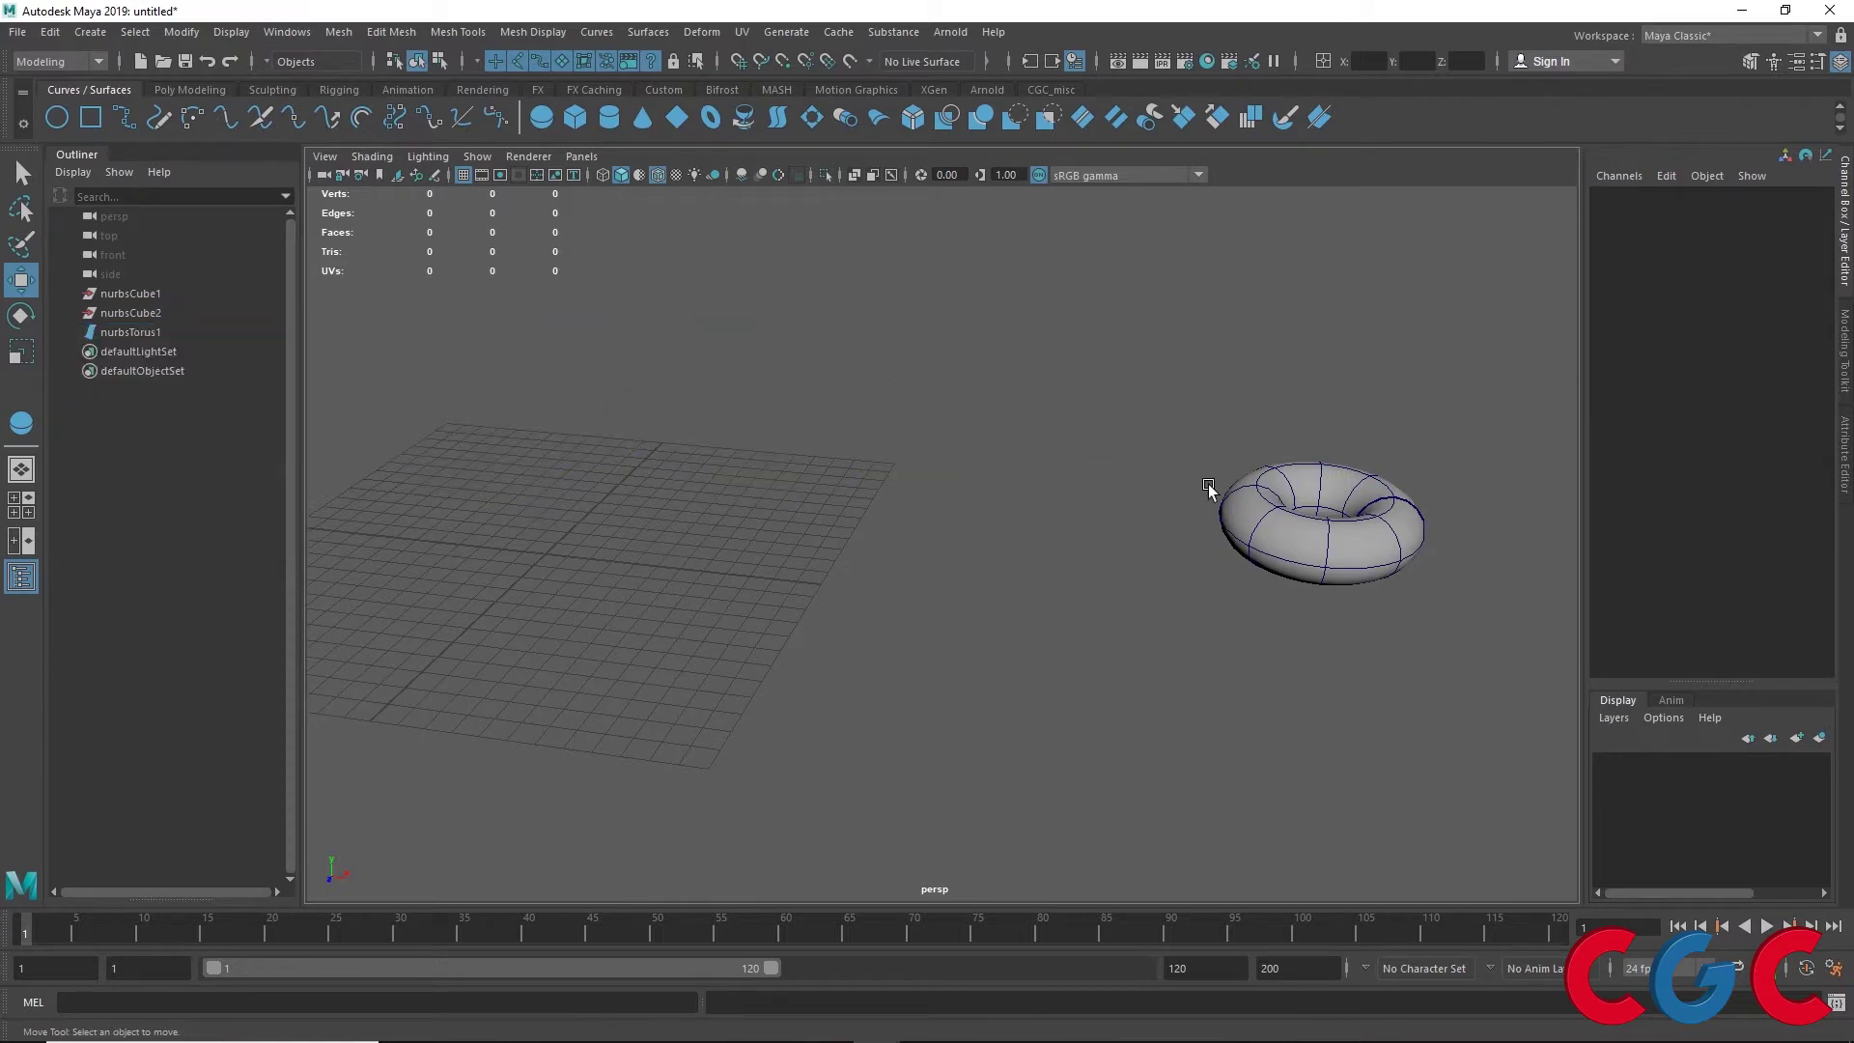
{"action": "left_click", "coordinate": [1276, 495]}
{"action": "mouse_move", "coordinate": [1419, 536]}
{"action": "left_mouse_down"}
{"action": "mouse_move", "coordinate": [685, 531]}
{"action": "mouse_move", "coordinate": [812, 348]}
{"action": "mouse_move", "coordinate": [883, 517]}
{"action": "left_mouse_up"}
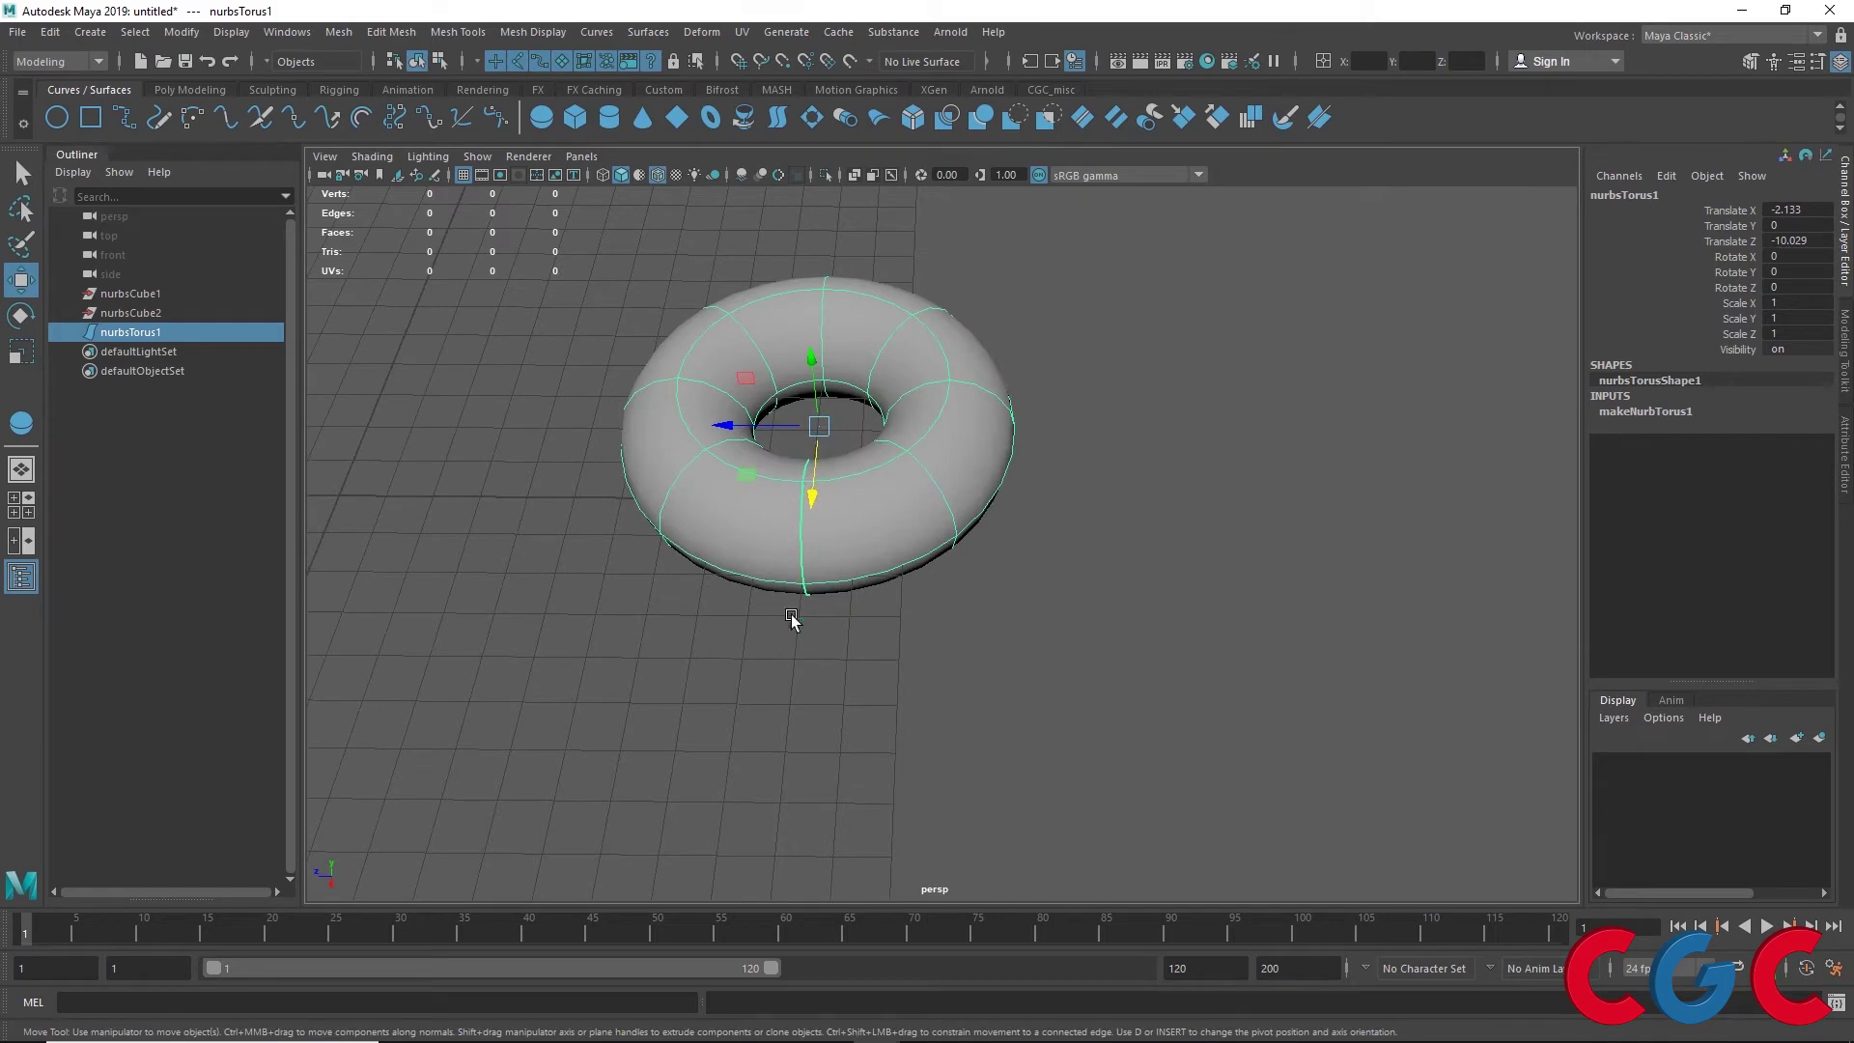
{"action": "mouse_move", "coordinate": [800, 612]}
{"action": "left_mouse_down", "text": "alt"}
{"action": "mouse_move", "coordinate": [774, 468]}
{"action": "mouse_move", "coordinate": [733, 695]}
{"action": "mouse_move", "coordinate": [704, 592]}
{"action": "mouse_move", "coordinate": [749, 414]}
{"action": "mouse_move", "coordinate": [770, 476]}
{"action": "mouse_move", "coordinate": [830, 518]}
{"action": "mouse_move", "coordinate": [705, 744]}
{"action": "left_mouse_up", "text": "alt"}
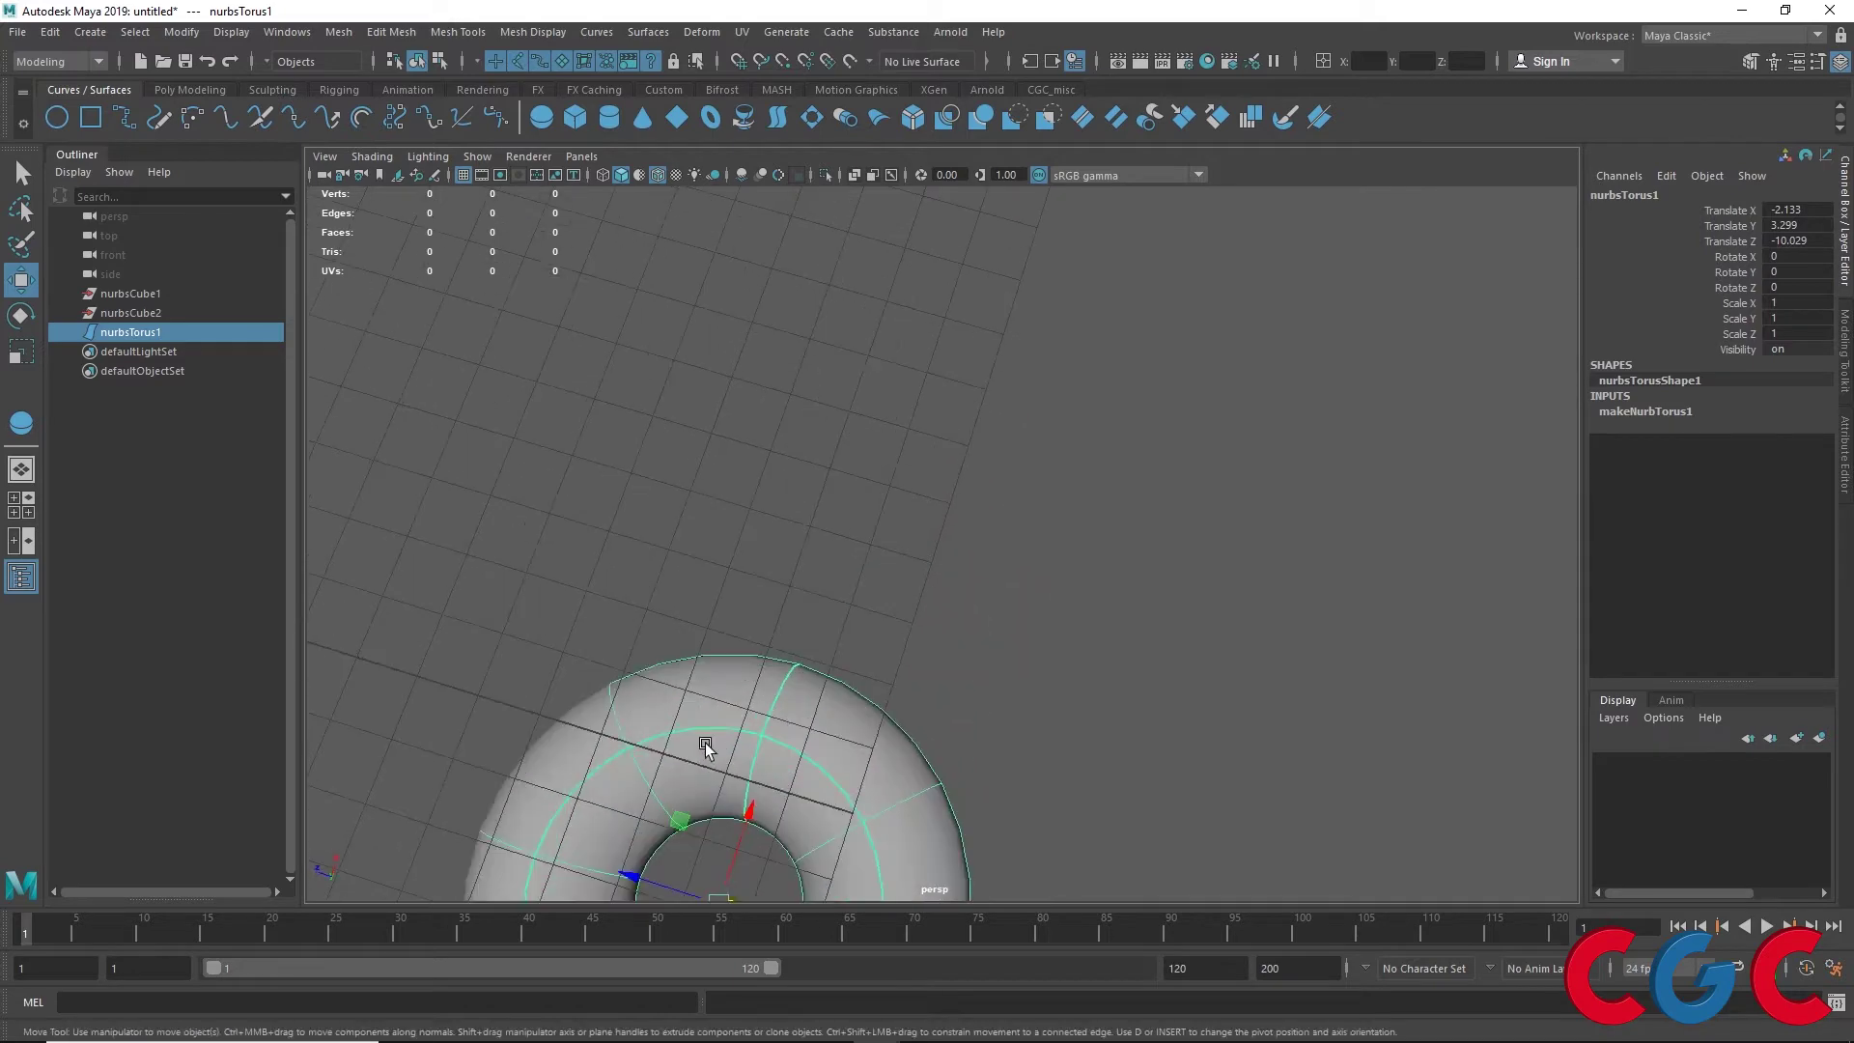
{"action": "mouse_move", "coordinate": [784, 524]}
{"action": "left_mouse_down", "text": "alt"}
{"action": "mouse_move", "coordinate": [763, 618]}
{"action": "mouse_move", "coordinate": [734, 243]}
{"action": "left_mouse_up", "text": "alt"}
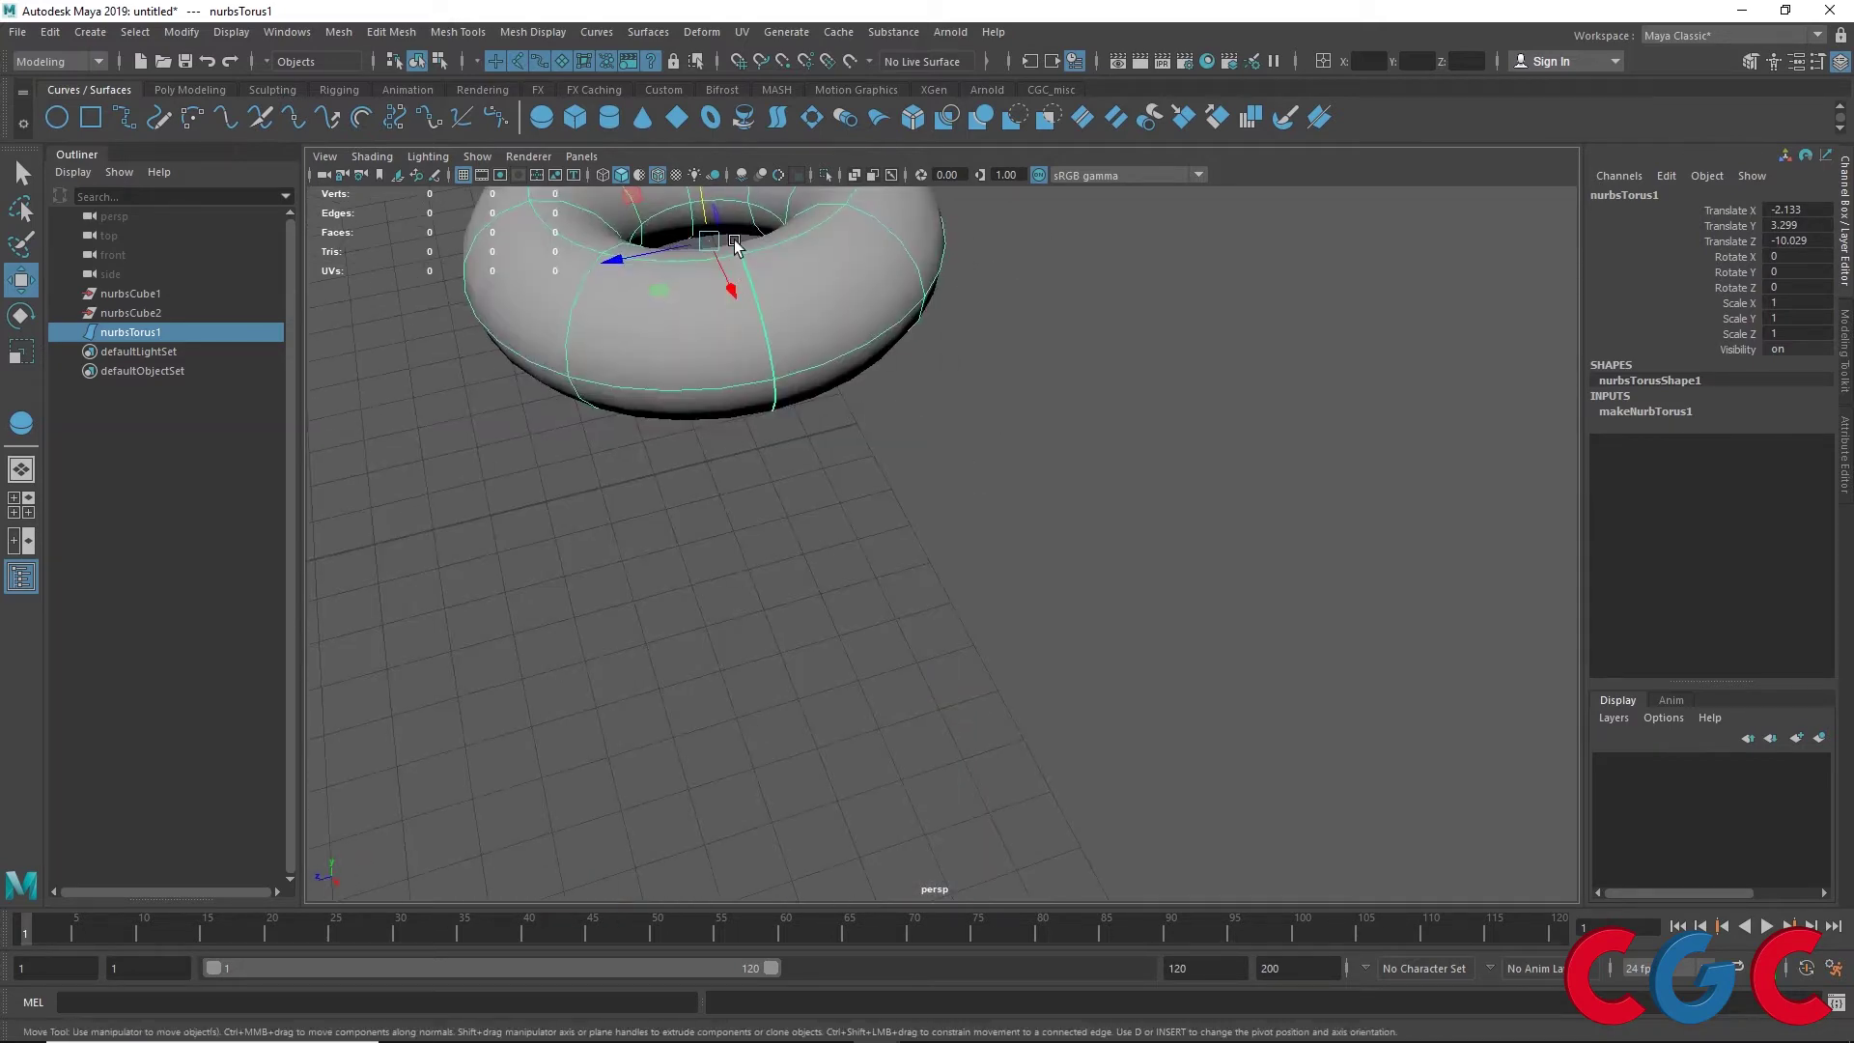
{"action": "mouse_move", "coordinate": [799, 327]}
{"action": "left_mouse_down", "text": "alt"}
{"action": "mouse_move", "coordinate": [807, 476]}
{"action": "mouse_move", "coordinate": [778, 550]}
{"action": "mouse_move", "coordinate": [786, 344]}
{"action": "mouse_move", "coordinate": [702, 560]}
{"action": "left_mouse_up", "text": "alt"}
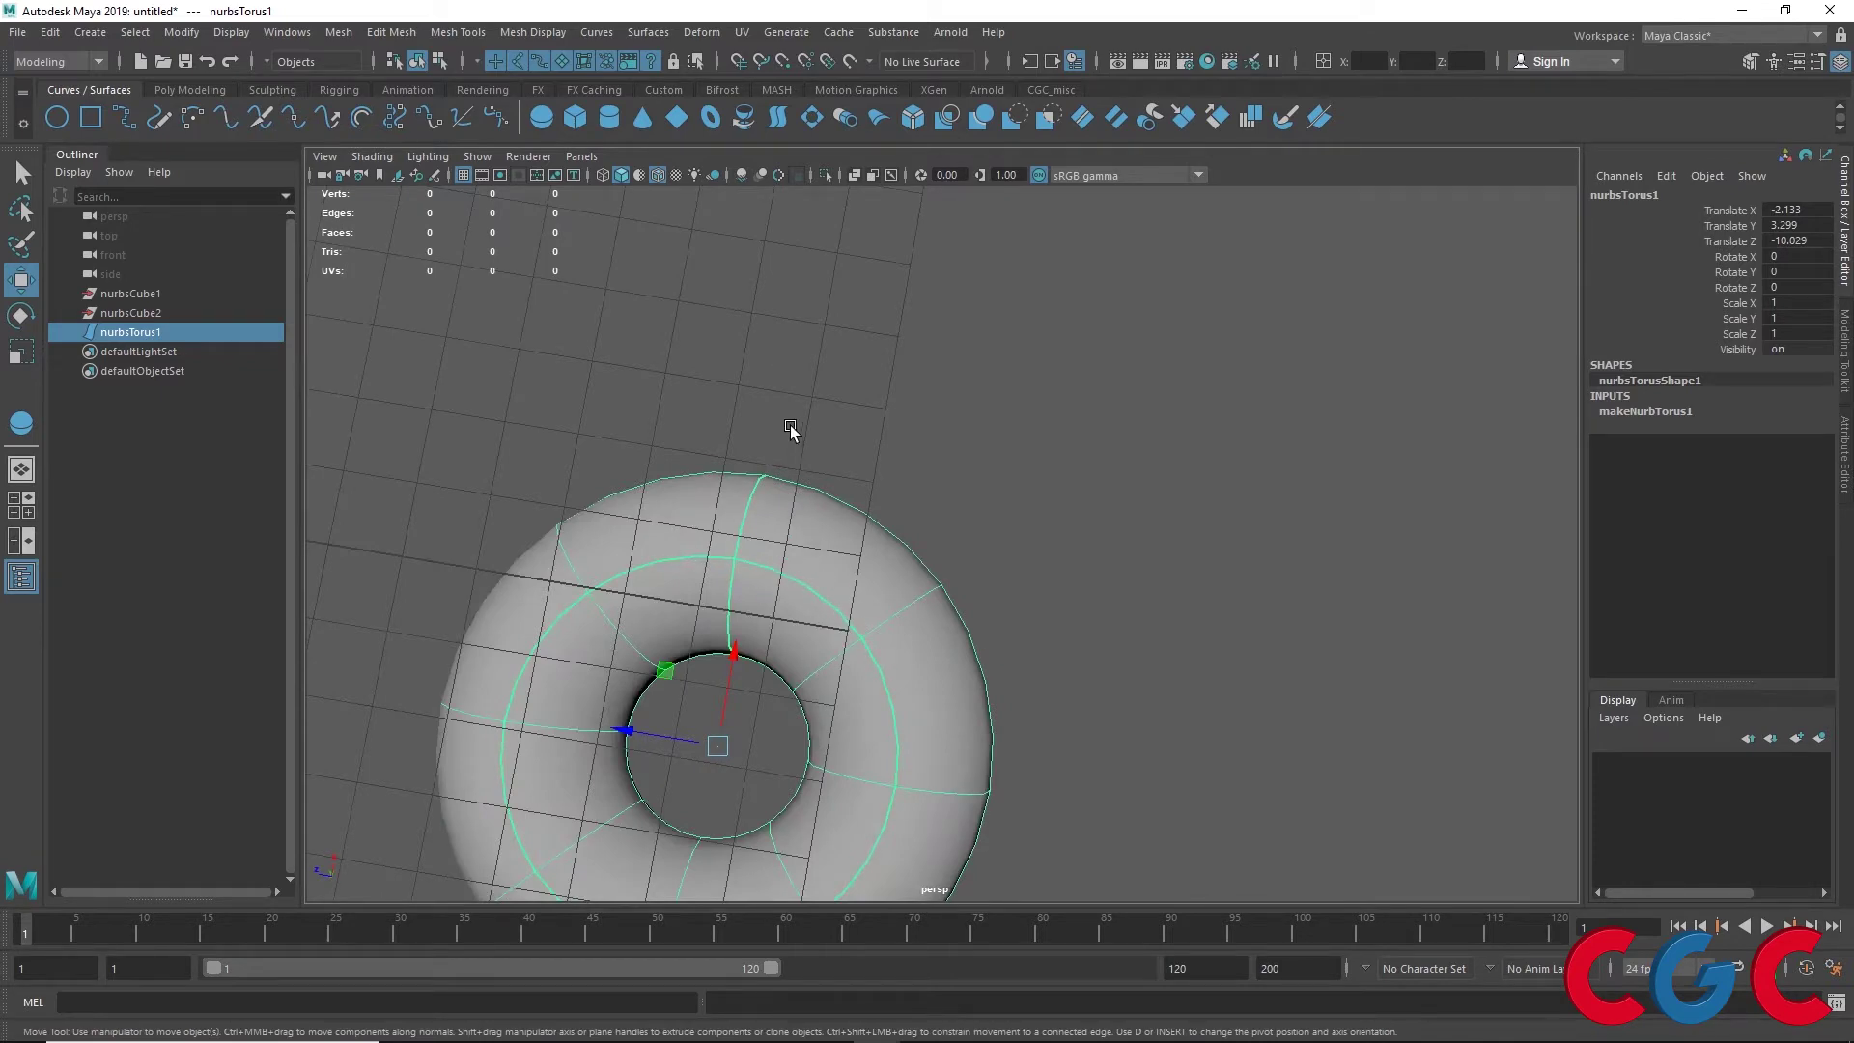
{"action": "left_click_drag", "start_coordinate": [786, 430], "coordinate": [765, 635], "text": "alt"}
{"action": "left_click", "coordinate": [1632, 415]}
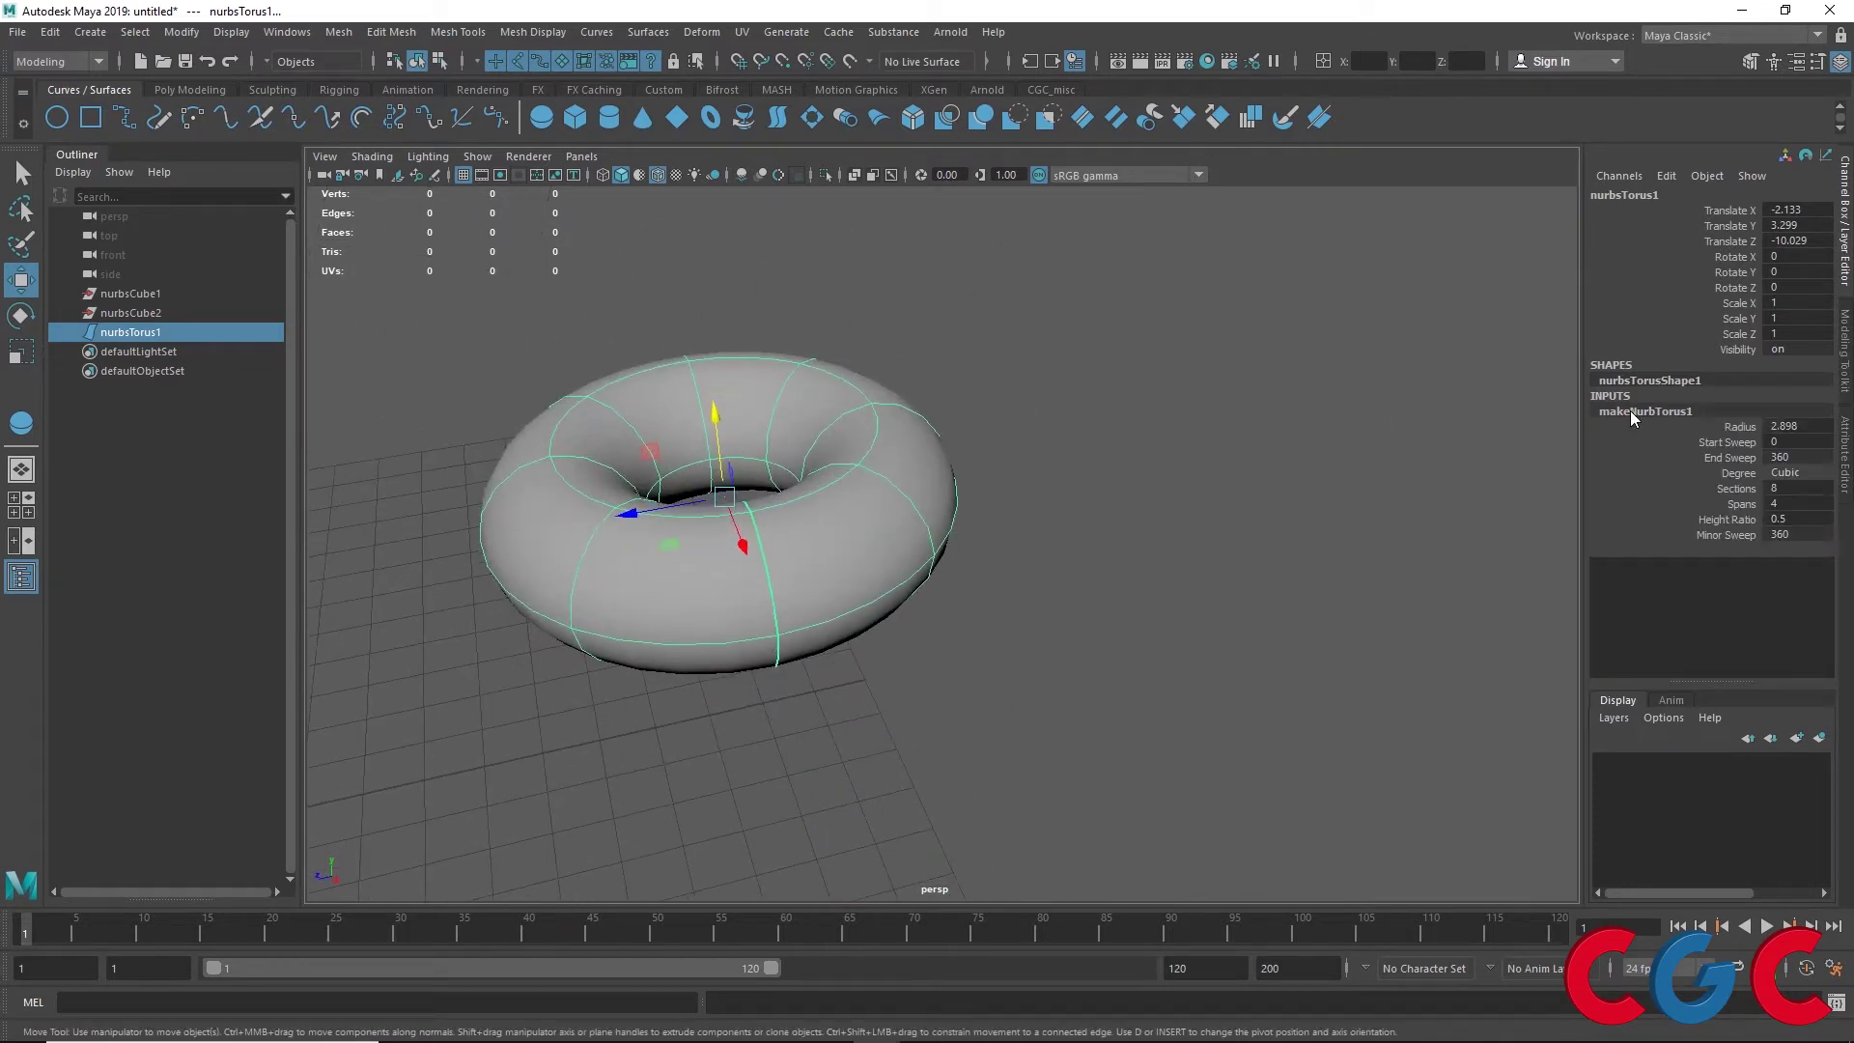
{"action": "left_click", "coordinate": [1733, 426]}
{"action": "middle_click_drag", "start_coordinate": [1345, 476], "coordinate": [1527, 475]}
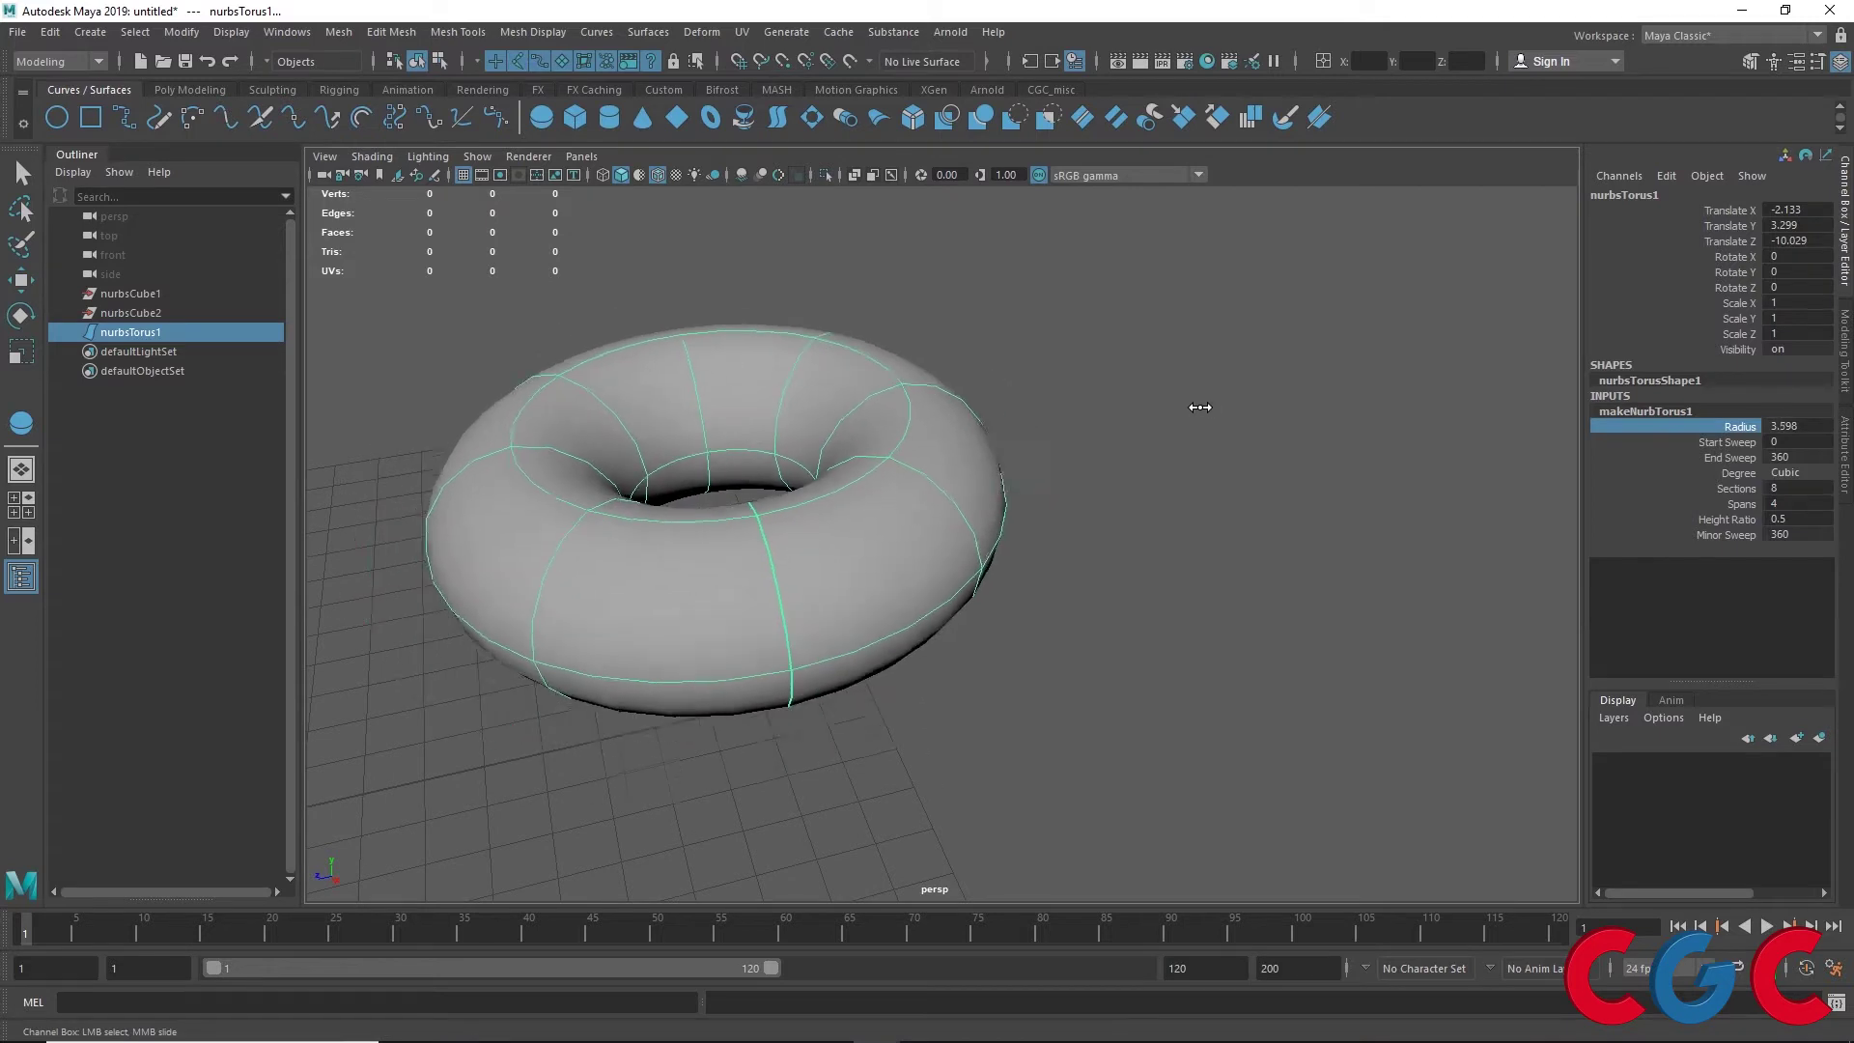
{"action": "left_click", "coordinate": [1728, 441]}
{"action": "mouse_move", "coordinate": [1090, 474]}
{"action": "middle_mouse_down"}
{"action": "mouse_move", "coordinate": [1149, 475]}
{"action": "mouse_move", "coordinate": [1088, 473]}
{"action": "middle_mouse_up"}
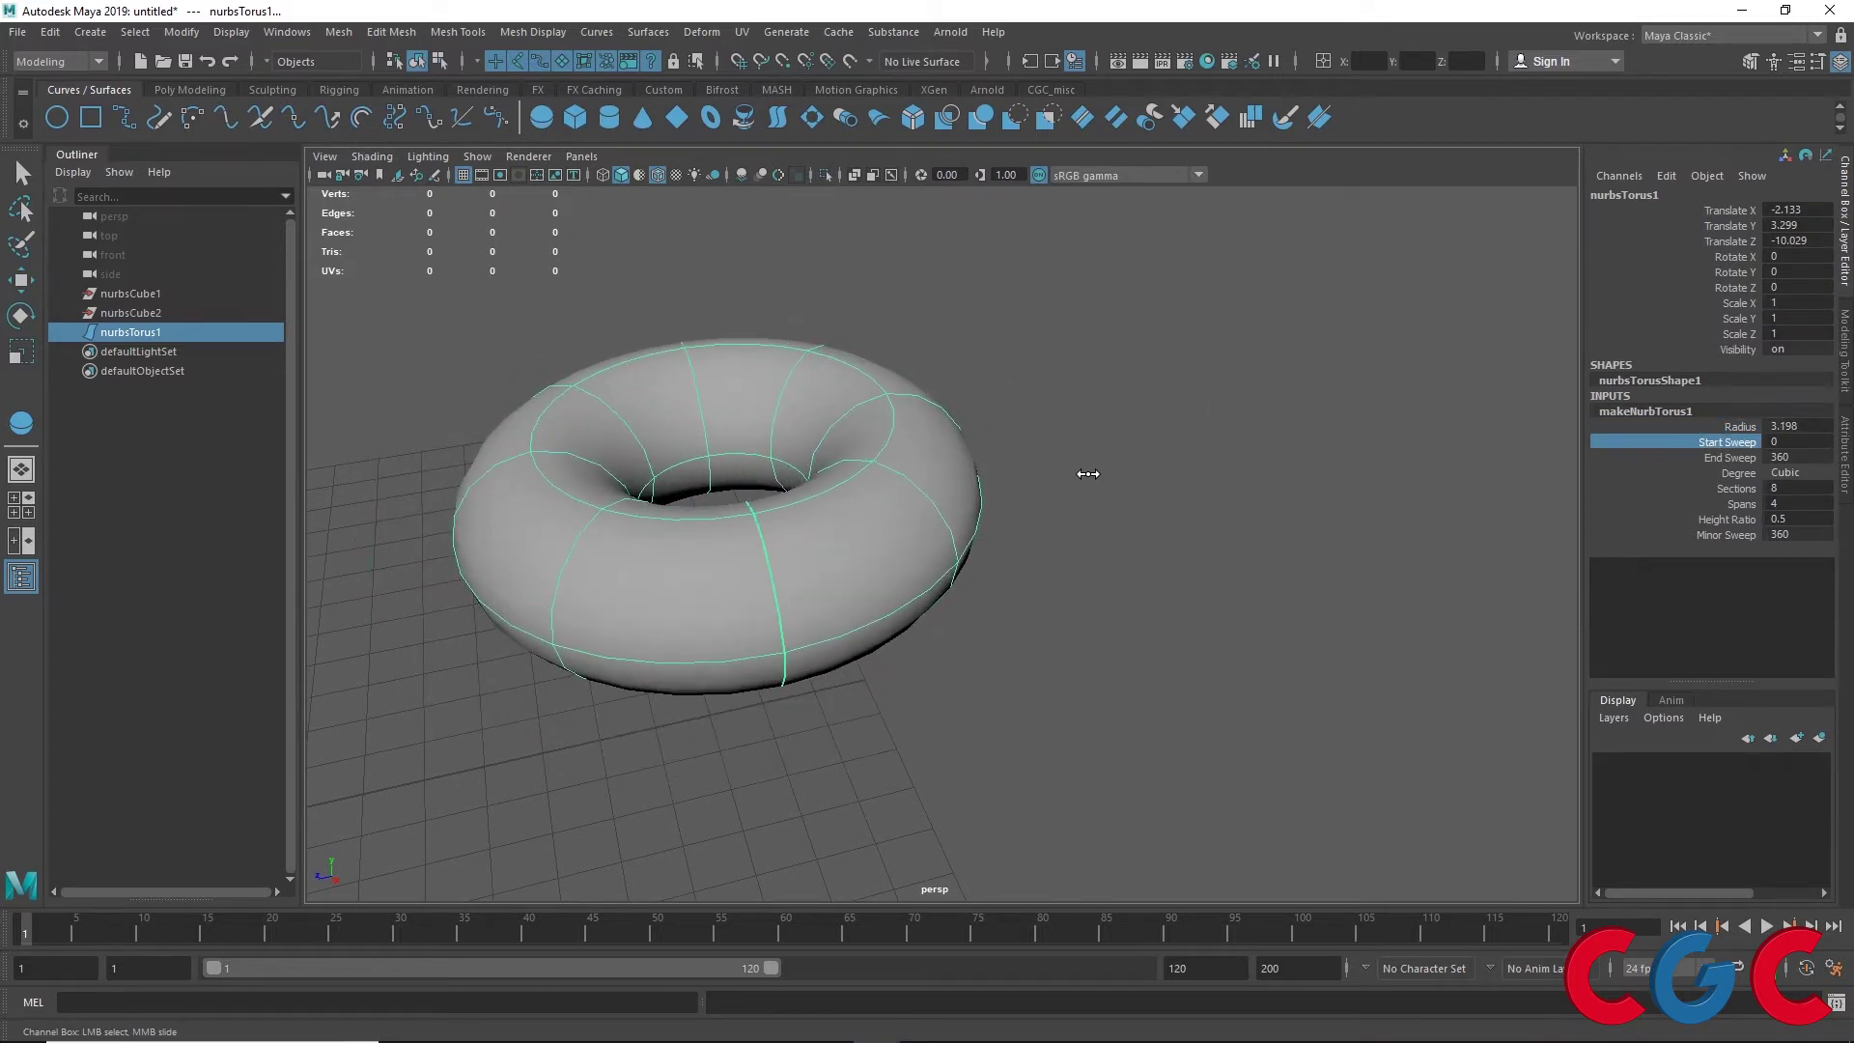
{"action": "left_click", "coordinate": [1738, 503]}
{"action": "mouse_move", "coordinate": [1293, 521]}
{"action": "middle_mouse_down"}
{"action": "mouse_move", "coordinate": [1362, 522]}
{"action": "mouse_move", "coordinate": [1327, 520]}
{"action": "middle_mouse_up"}
{"action": "left_click", "coordinate": [1738, 488]}
{"action": "mouse_move", "coordinate": [1126, 575]}
{"action": "middle_mouse_down"}
{"action": "mouse_move", "coordinate": [1171, 567]}
{"action": "mouse_move", "coordinate": [1151, 565]}
{"action": "middle_mouse_up"}
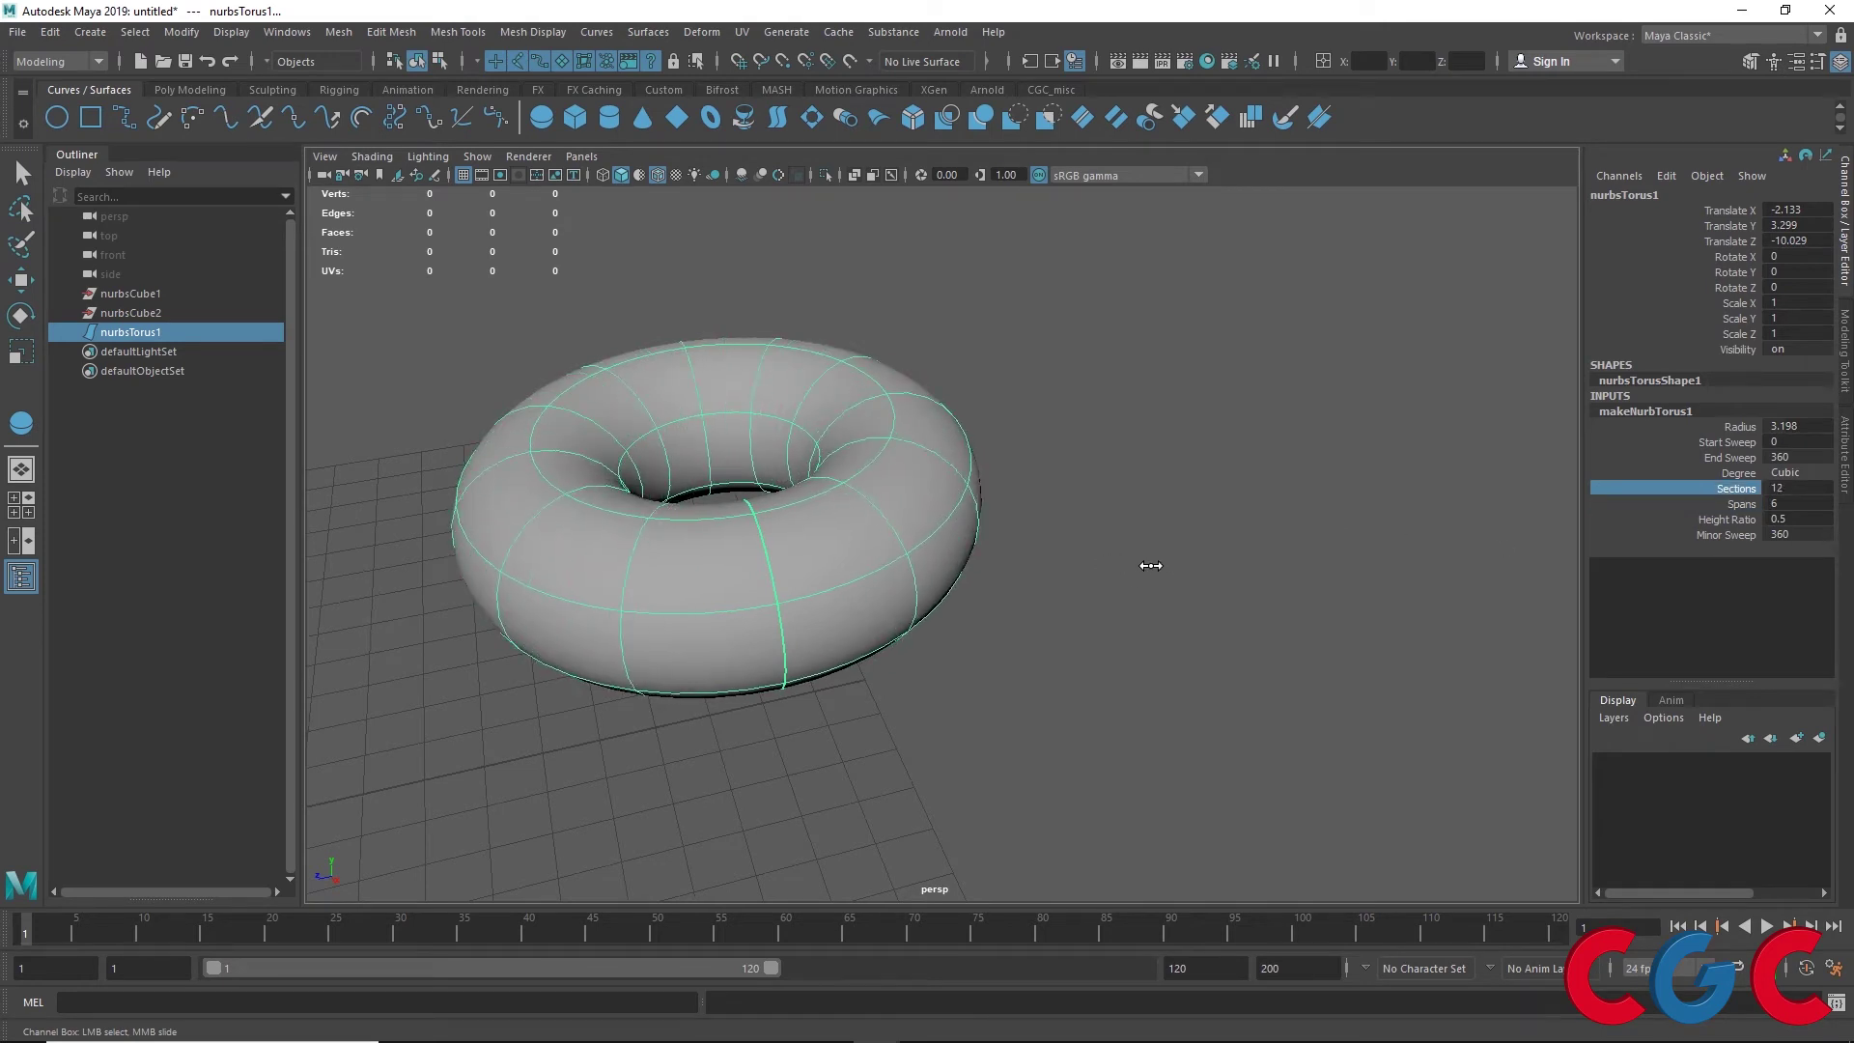
{"action": "left_click", "coordinate": [1728, 457]}
{"action": "mouse_move", "coordinate": [1260, 587]}
{"action": "middle_mouse_down"}
{"action": "mouse_move", "coordinate": [1236, 579]}
{"action": "mouse_move", "coordinate": [1283, 586]}
{"action": "middle_mouse_up"}
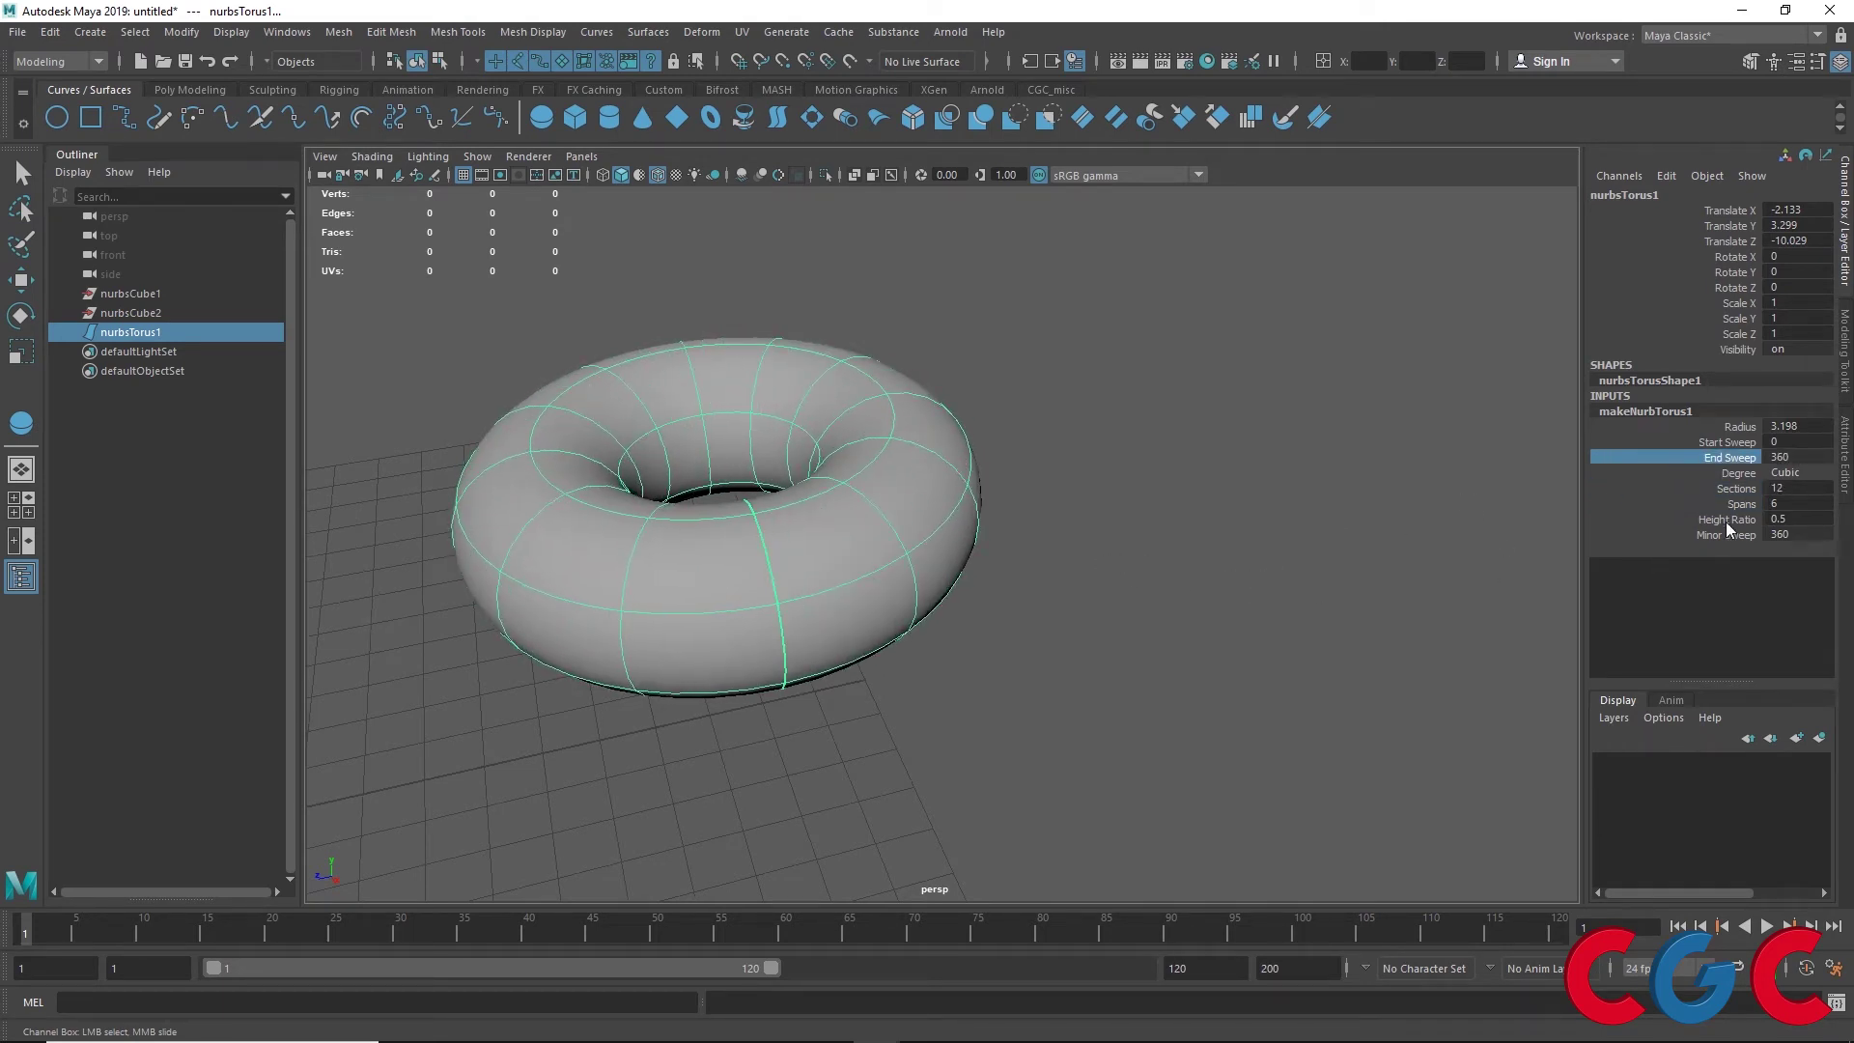
{"action": "left_click", "coordinate": [1786, 473]}
{"action": "right_click", "coordinate": [786, 468]}
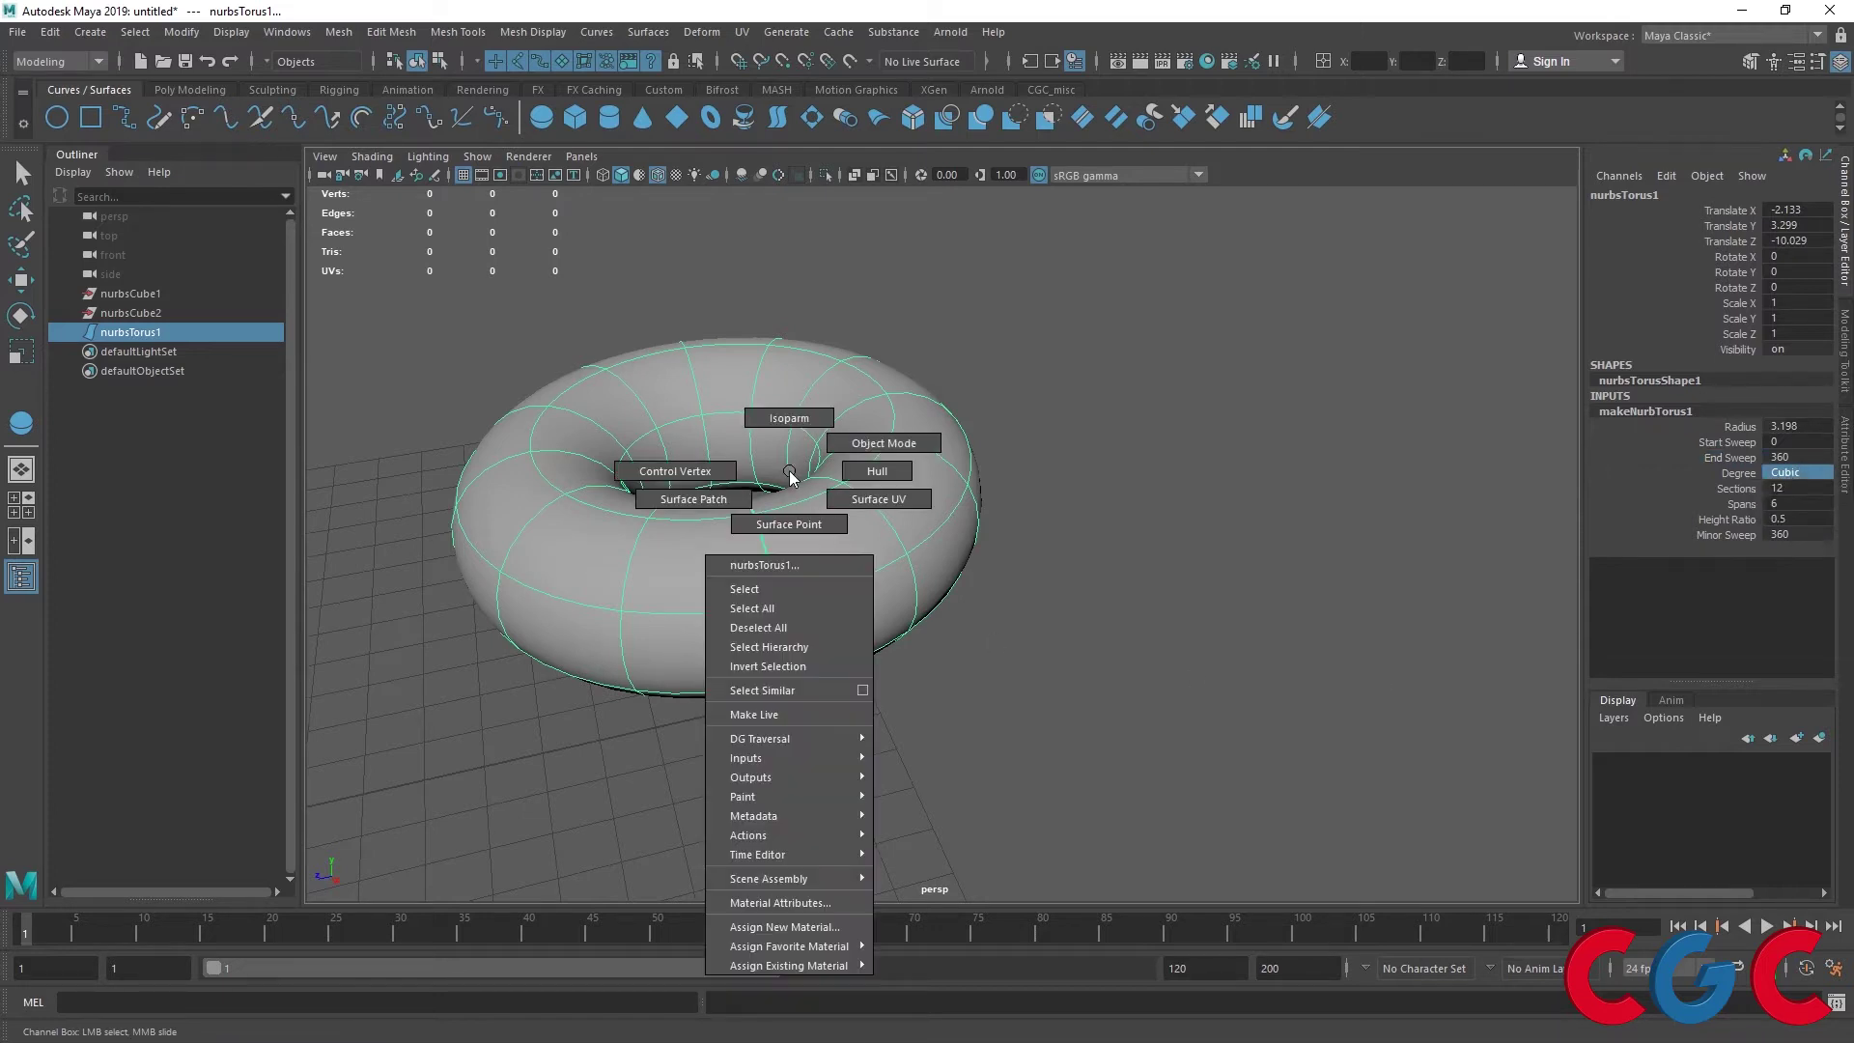
{"action": "key", "text": "w"}
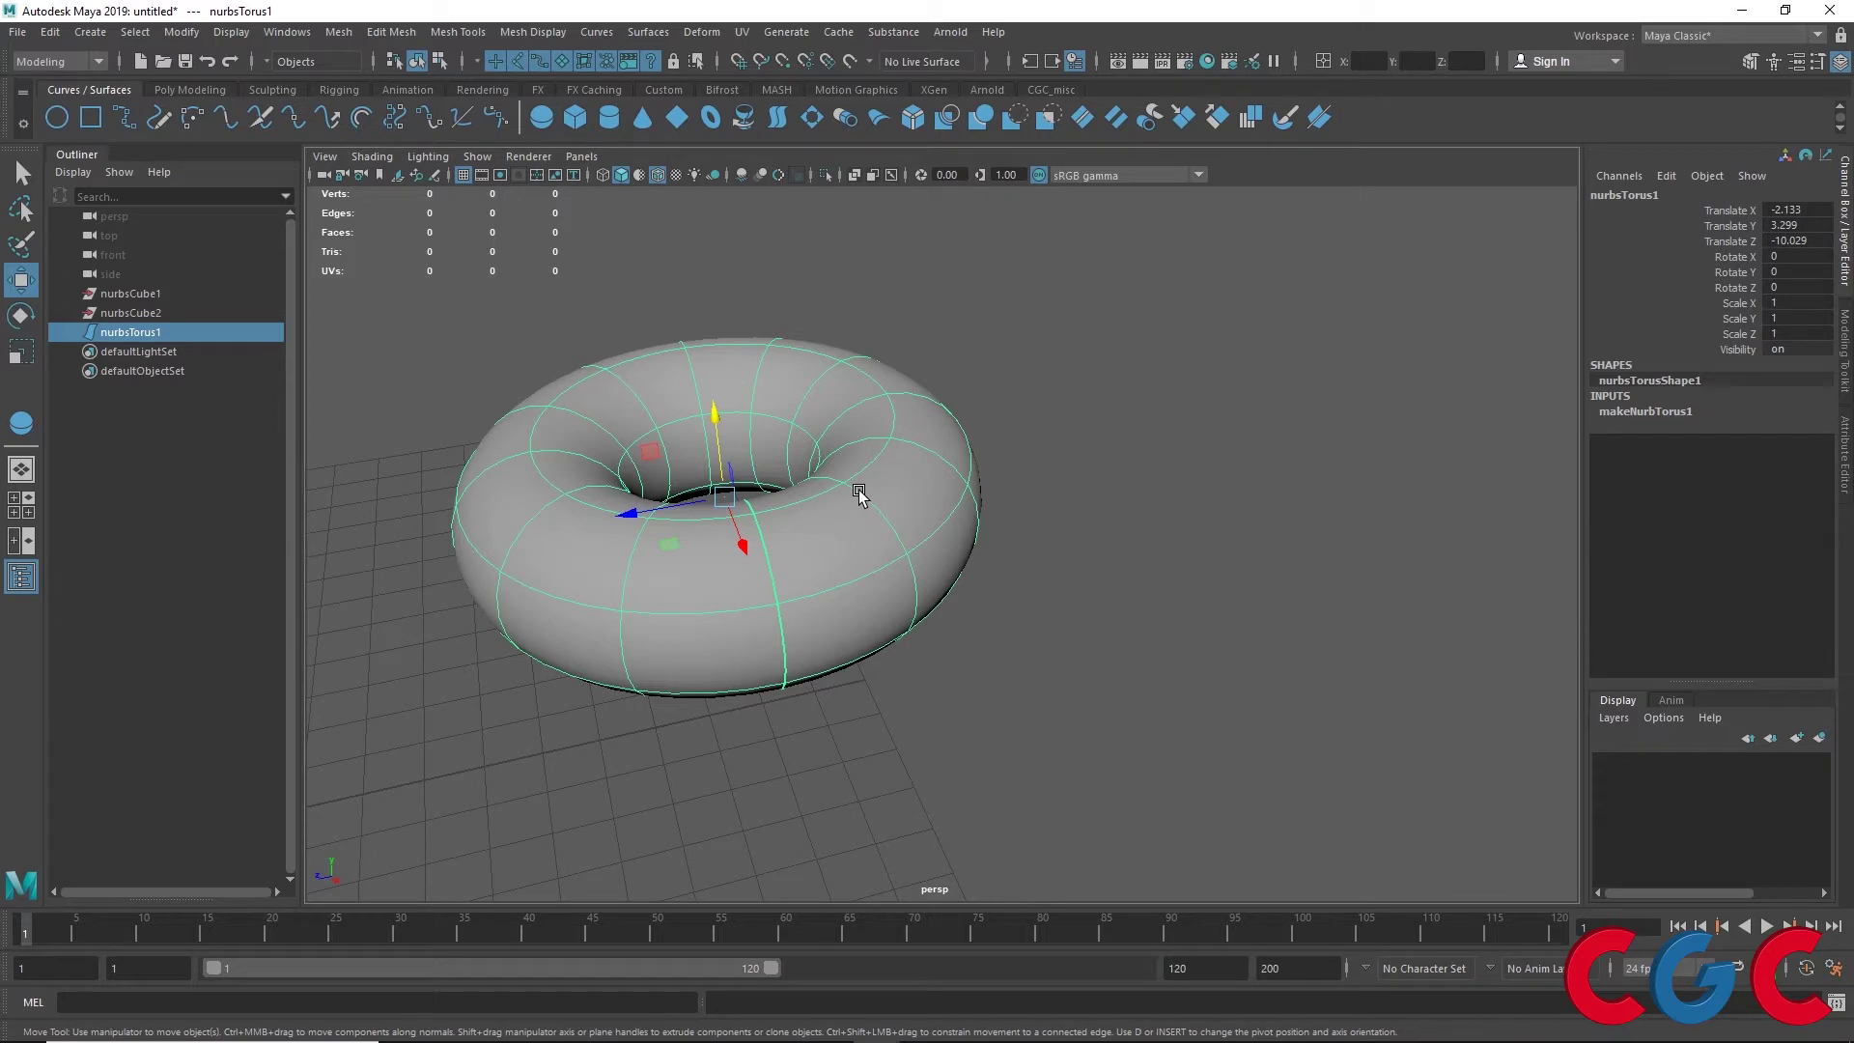
{"action": "left_click", "coordinate": [1673, 416]}
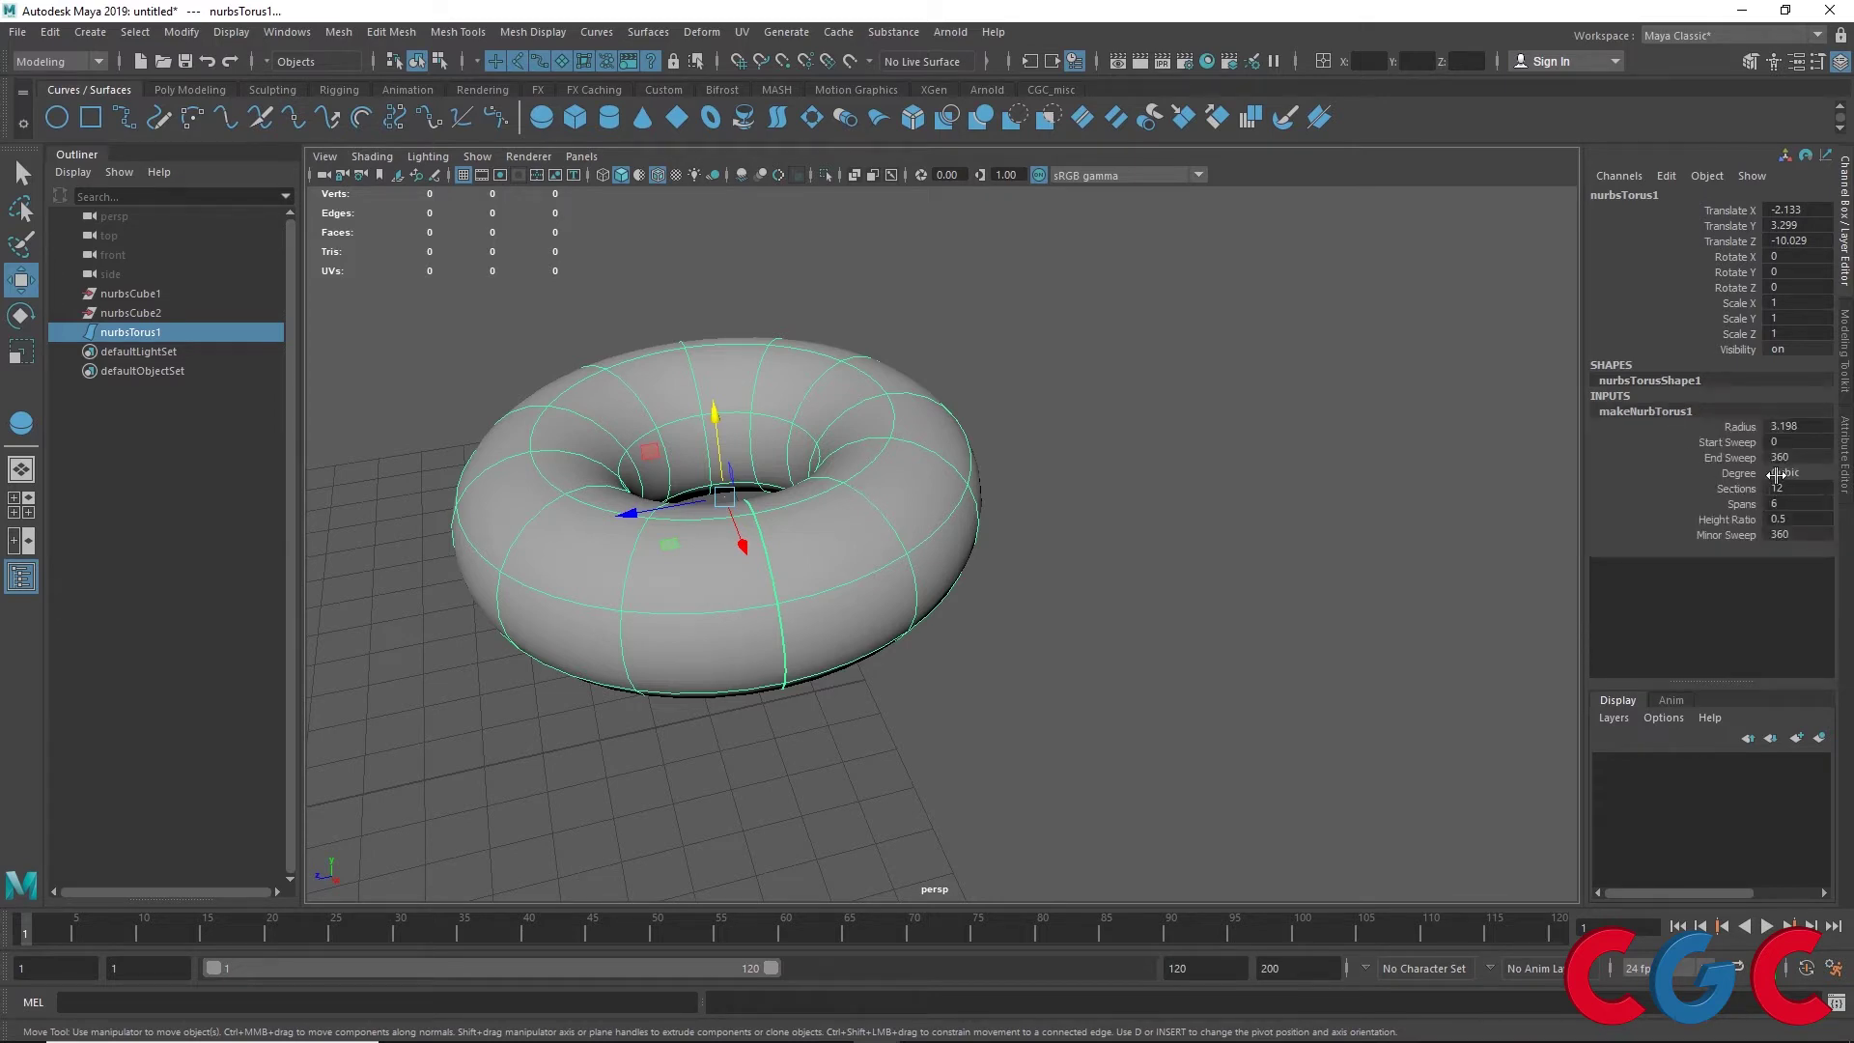
{"action": "left_click", "coordinate": [957, 481]}
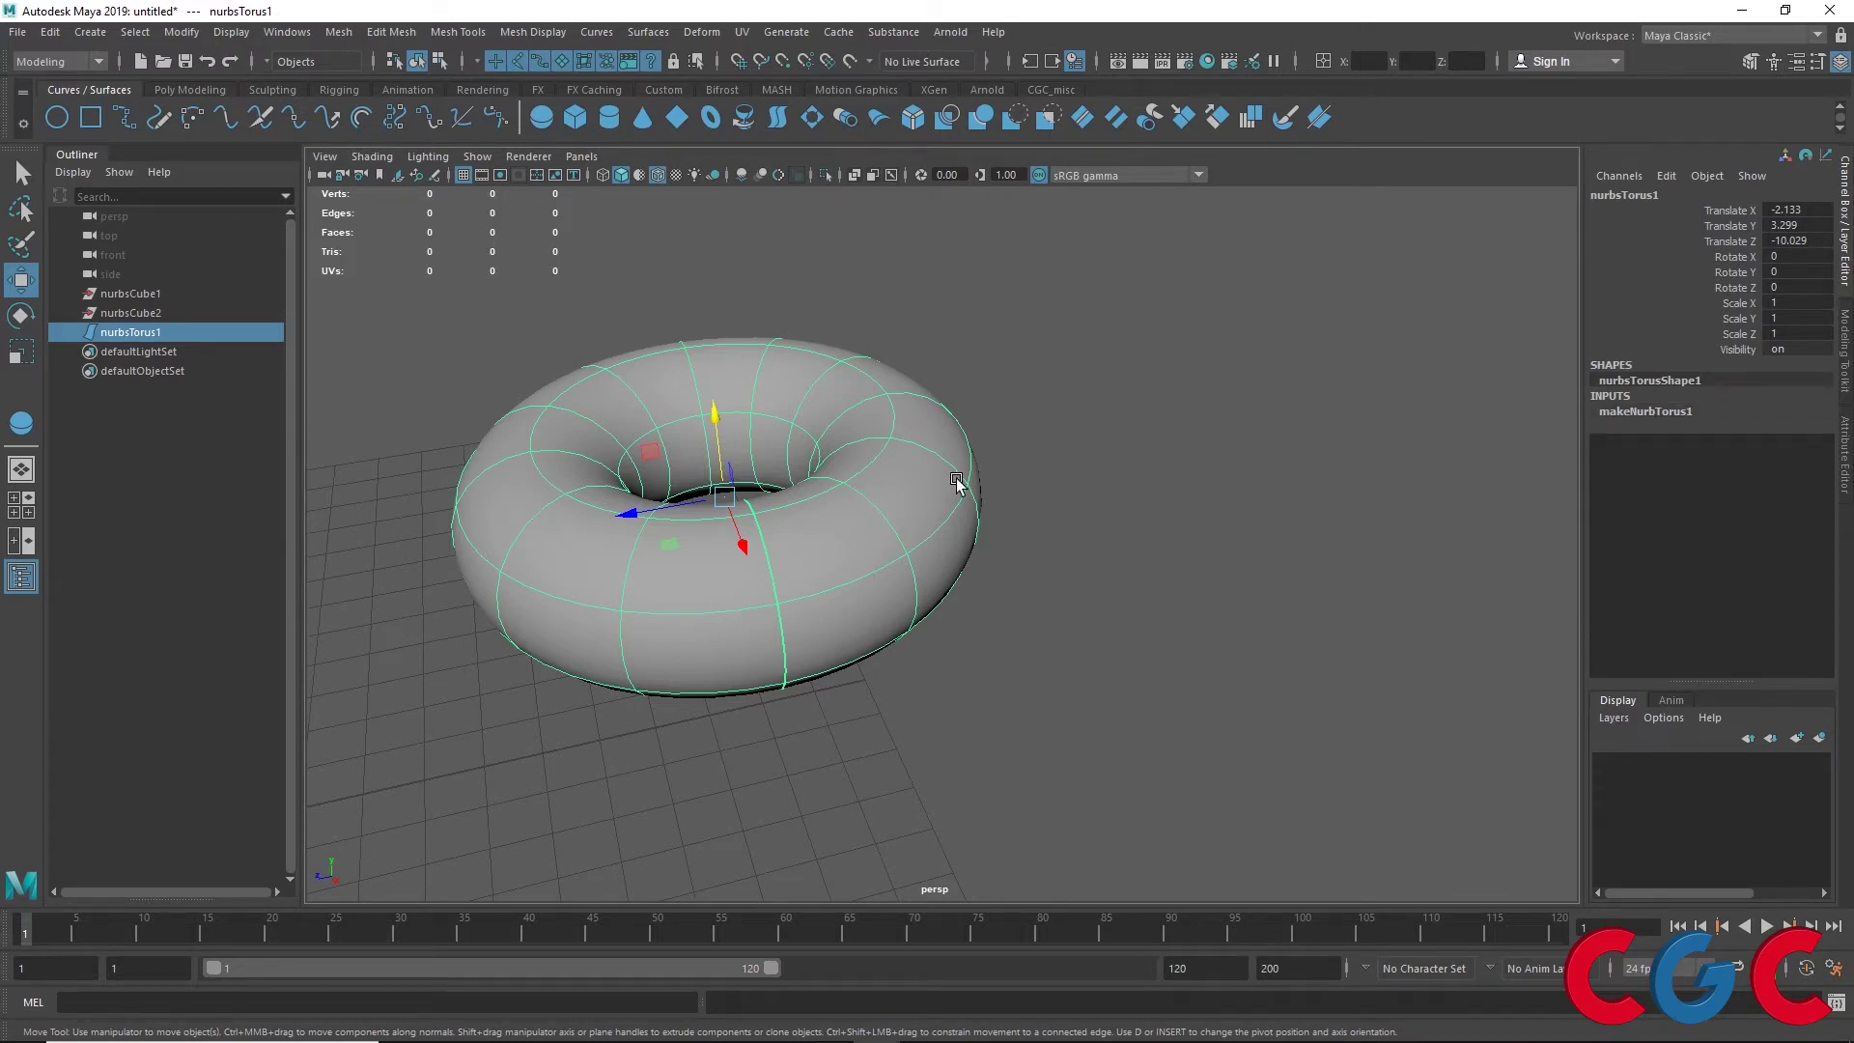
{"action": "key", "text": "1"}
{"action": "left_click_drag", "start_coordinate": [788, 637], "coordinate": [855, 611], "text": "alt"}
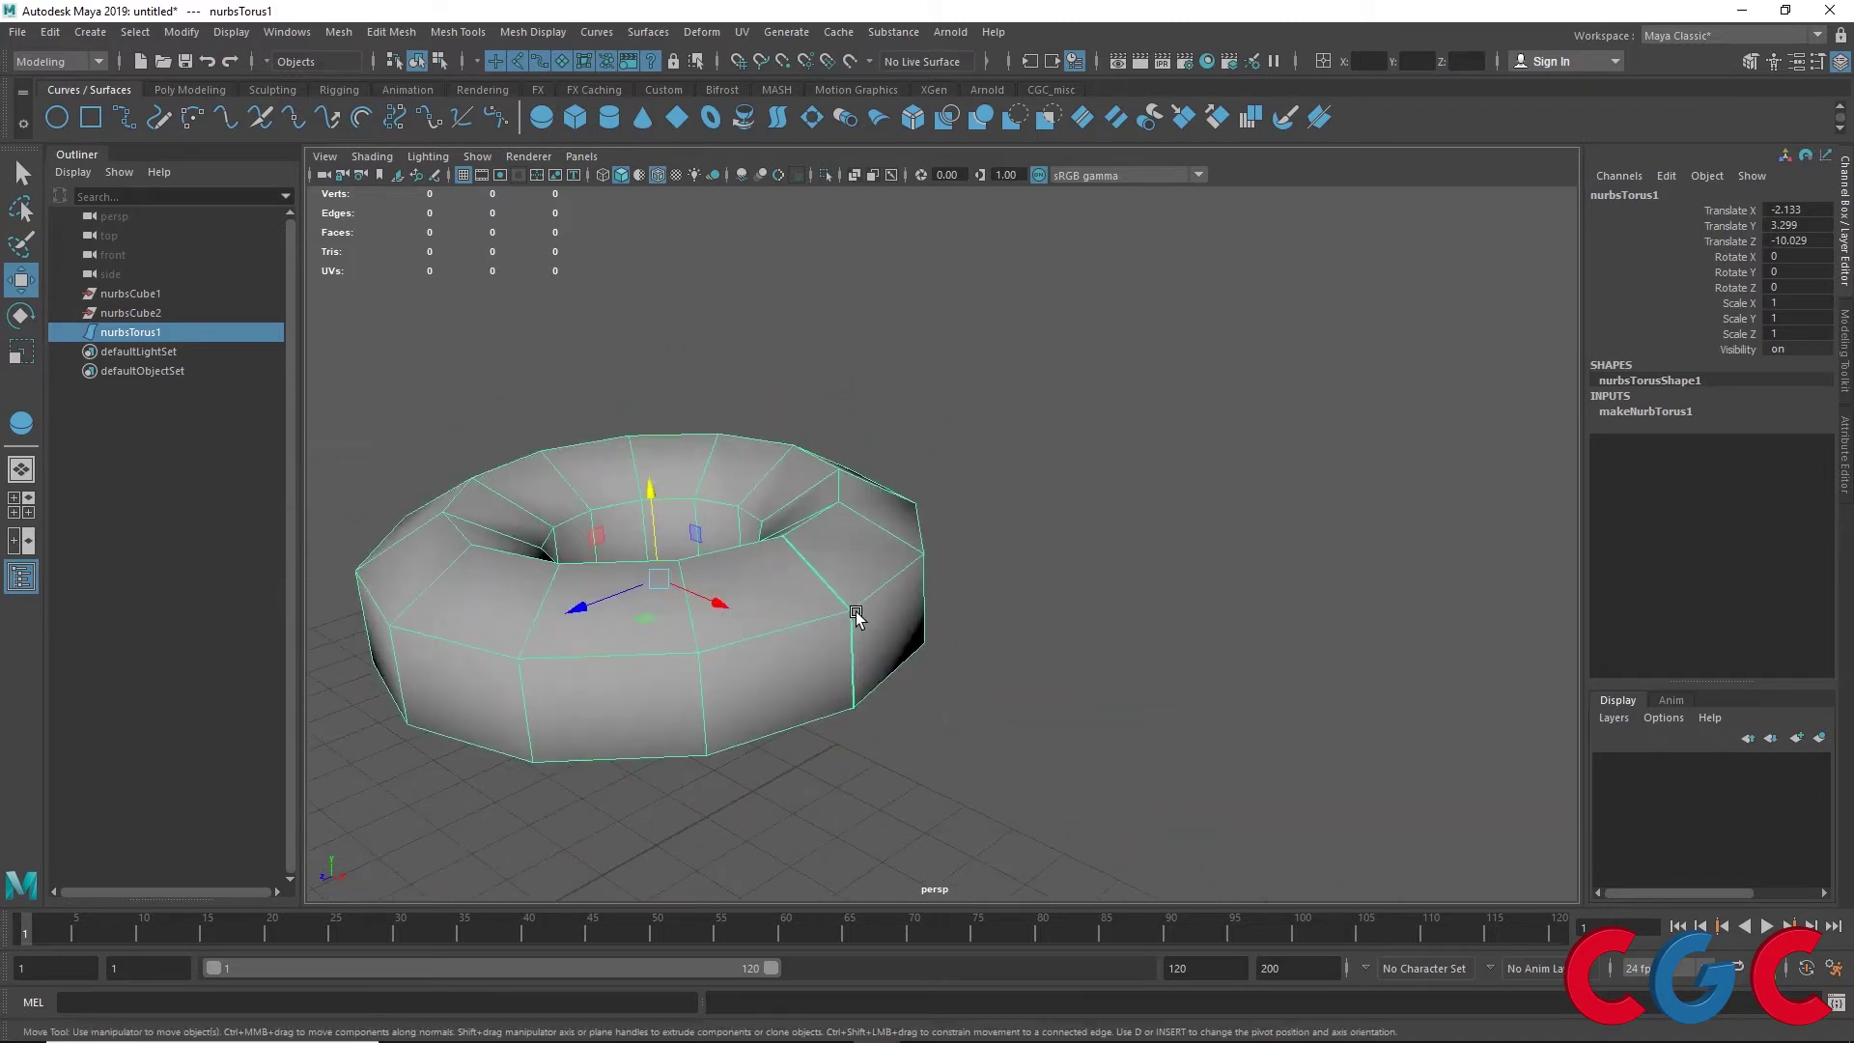
{"action": "left_click", "coordinate": [1668, 409]}
{"action": "left_click", "coordinate": [1784, 472]}
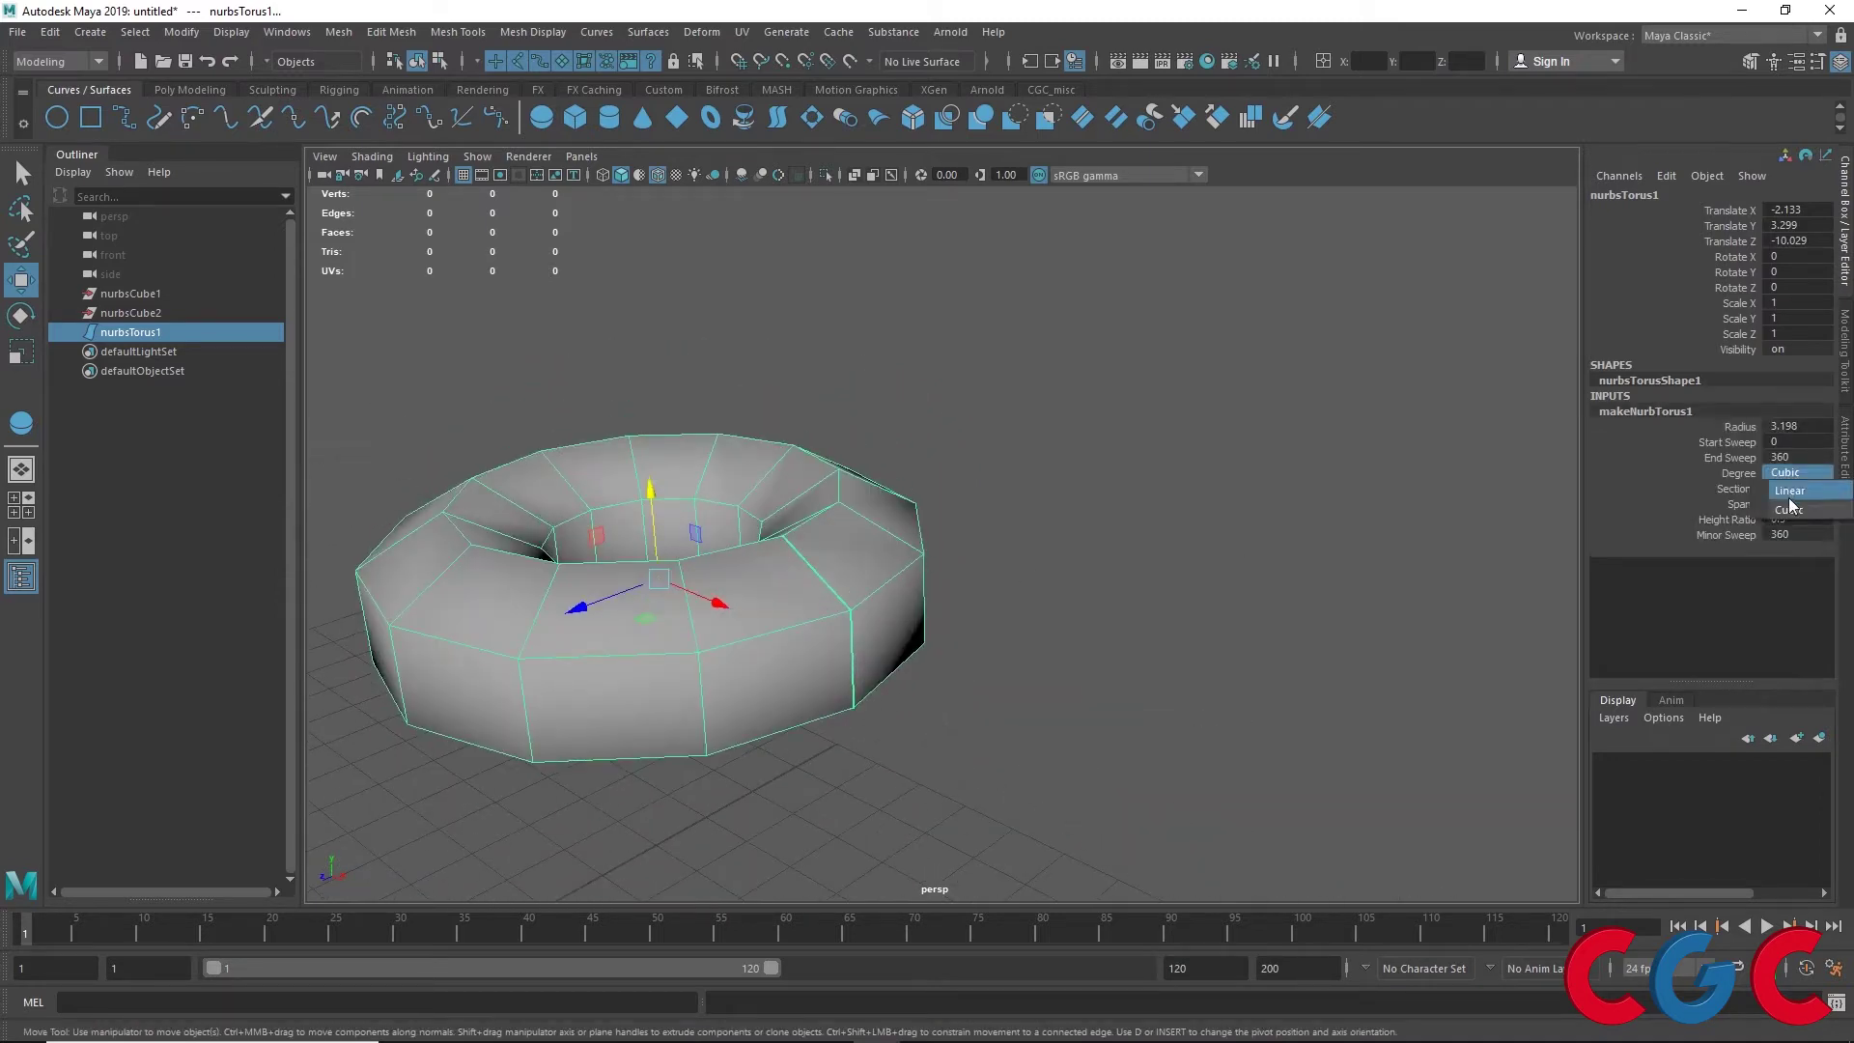
{"action": "left_click", "coordinate": [1788, 492]}
{"action": "mouse_move", "coordinate": [801, 572]}
{"action": "left_mouse_down", "text": "alt"}
{"action": "mouse_move", "coordinate": [766, 641]}
{"action": "mouse_move", "coordinate": [780, 440]}
{"action": "left_mouse_up", "text": "alt"}
{"action": "scroll", "coordinate": [786, 397], "scroll_direction": "up", "scroll_amount": 2}
{"action": "scroll", "coordinate": [824, 605], "scroll_direction": "up", "scroll_amount": 2}
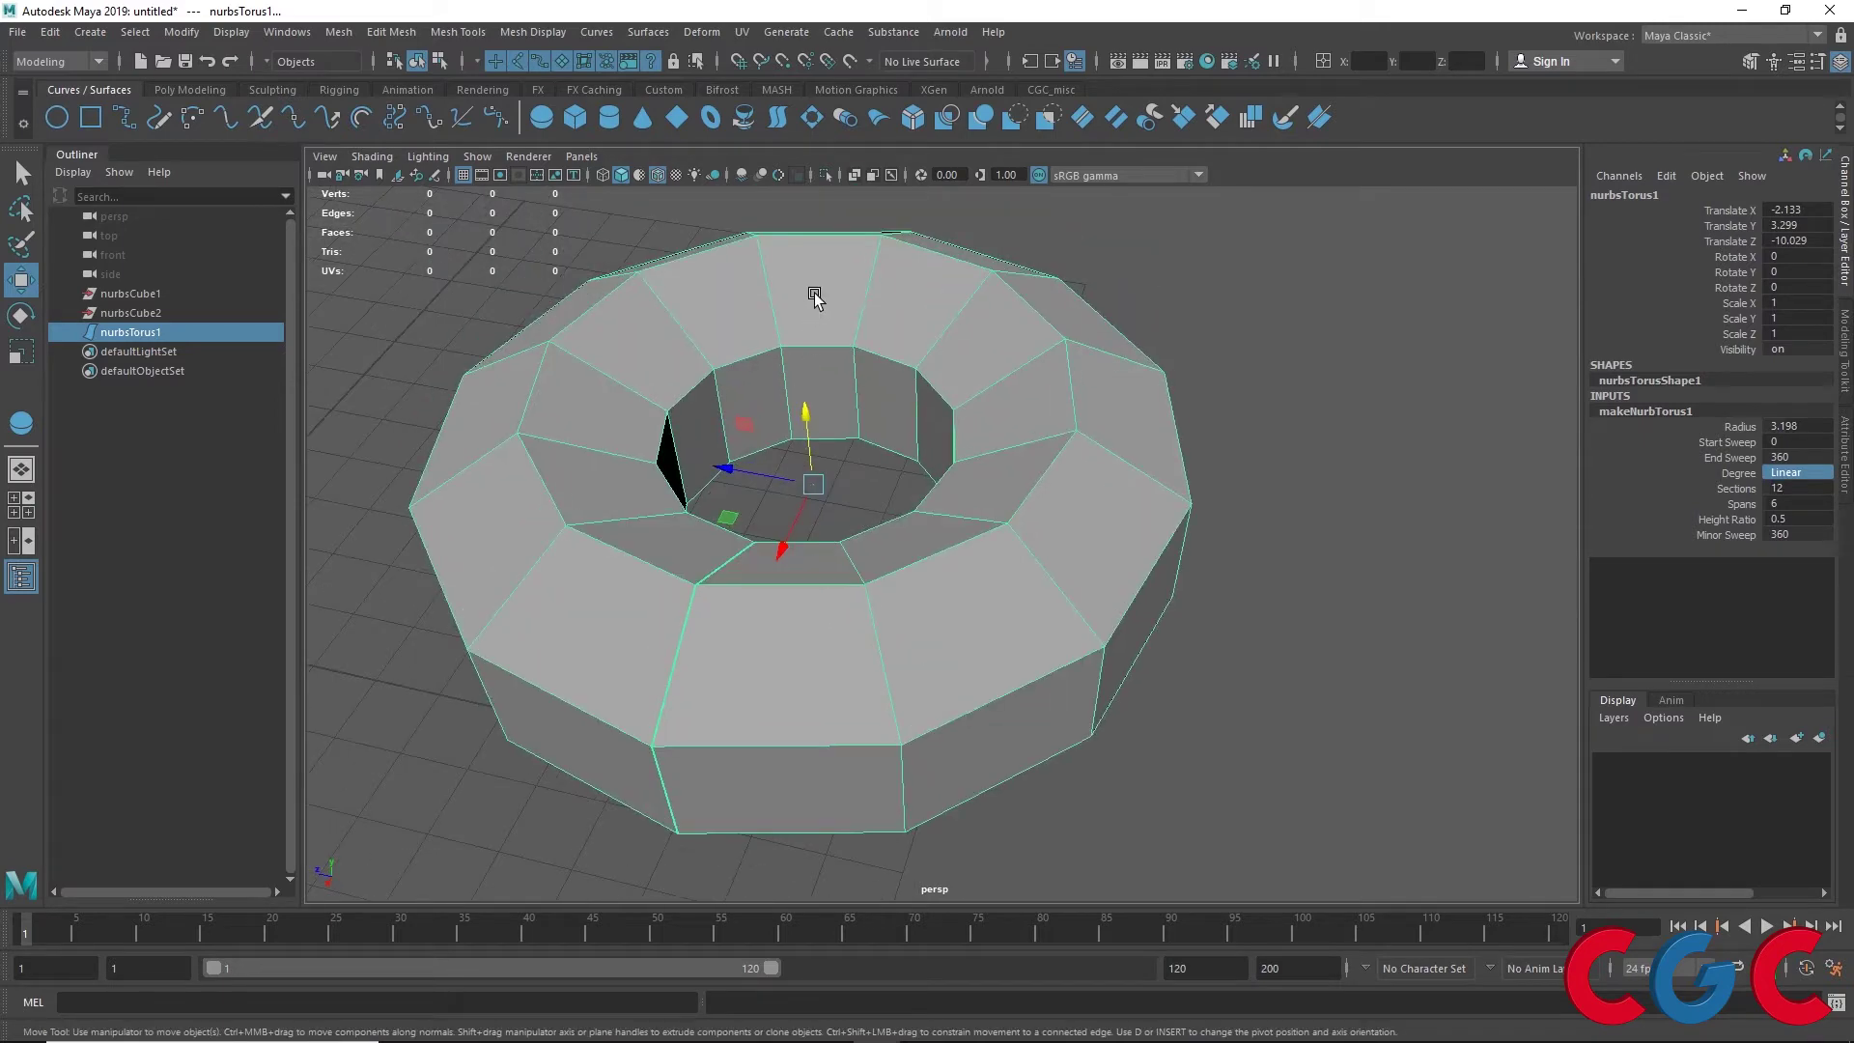
{"action": "scroll", "coordinate": [822, 326], "scroll_direction": "down", "scroll_amount": 3}
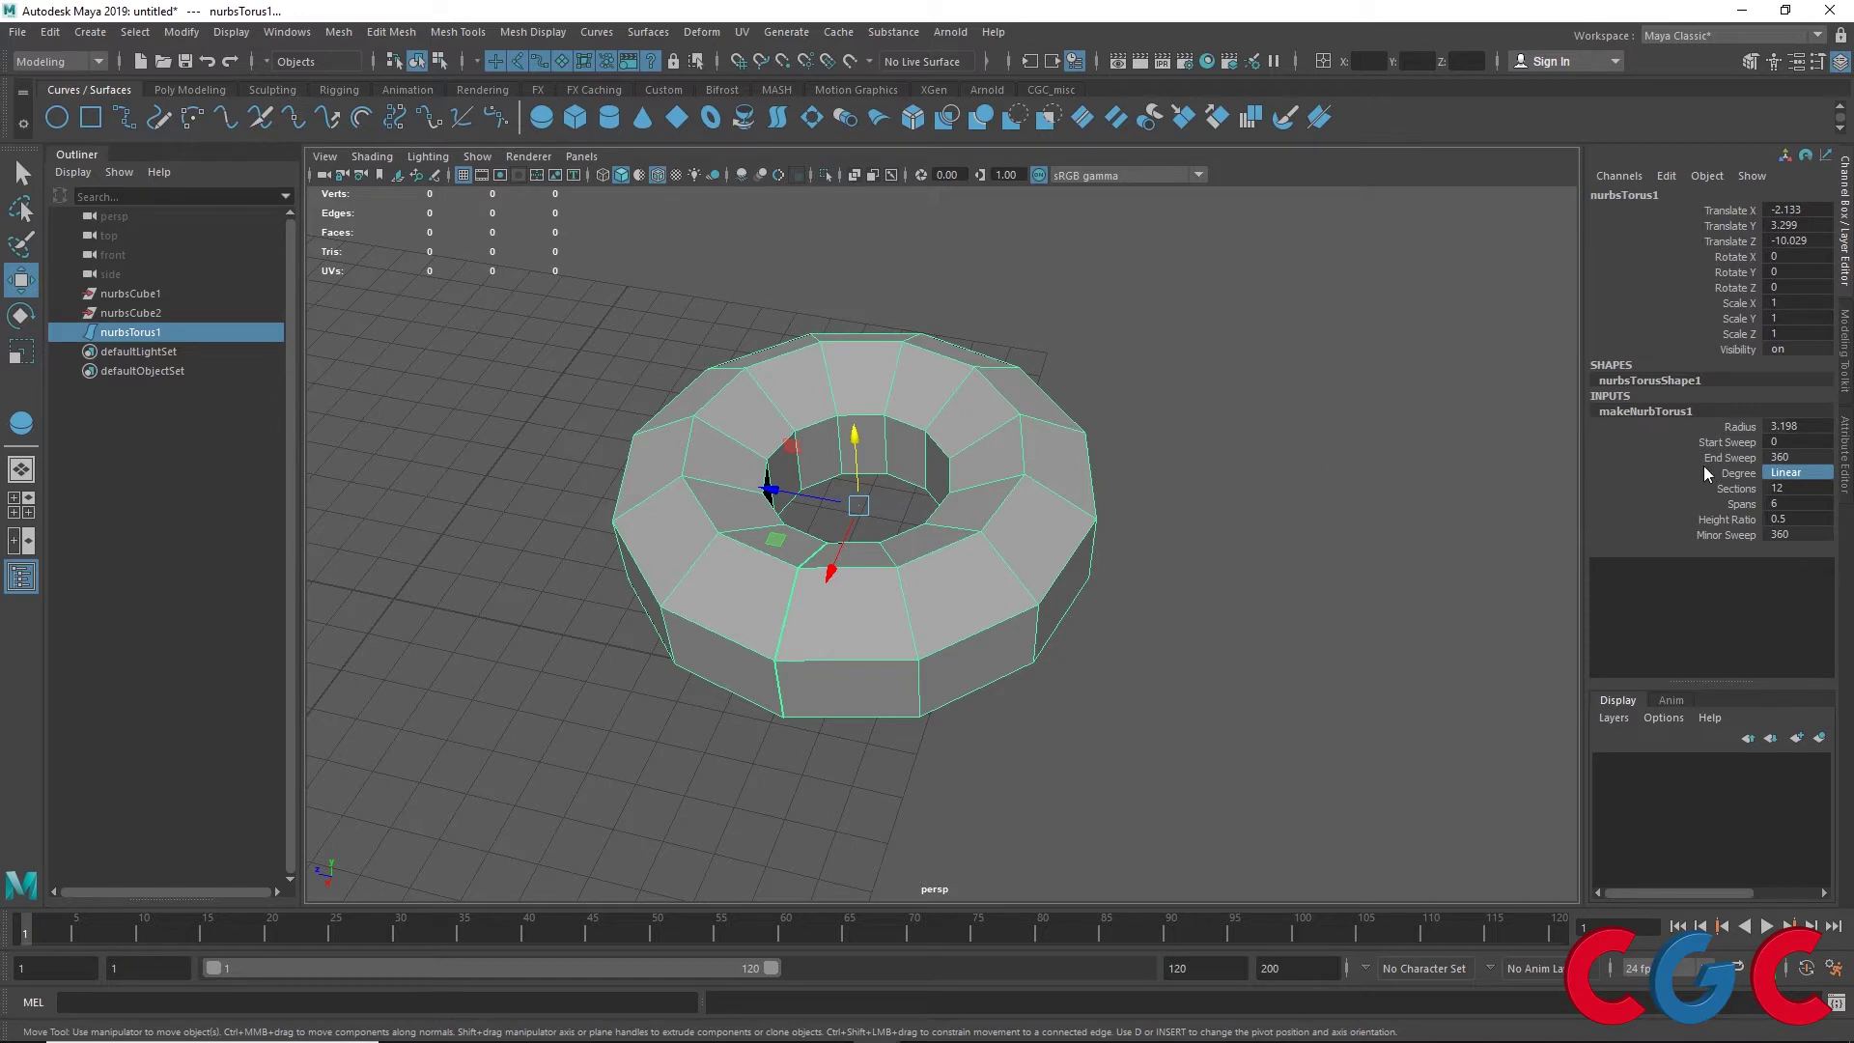
{"action": "left_click", "coordinate": [1789, 475]}
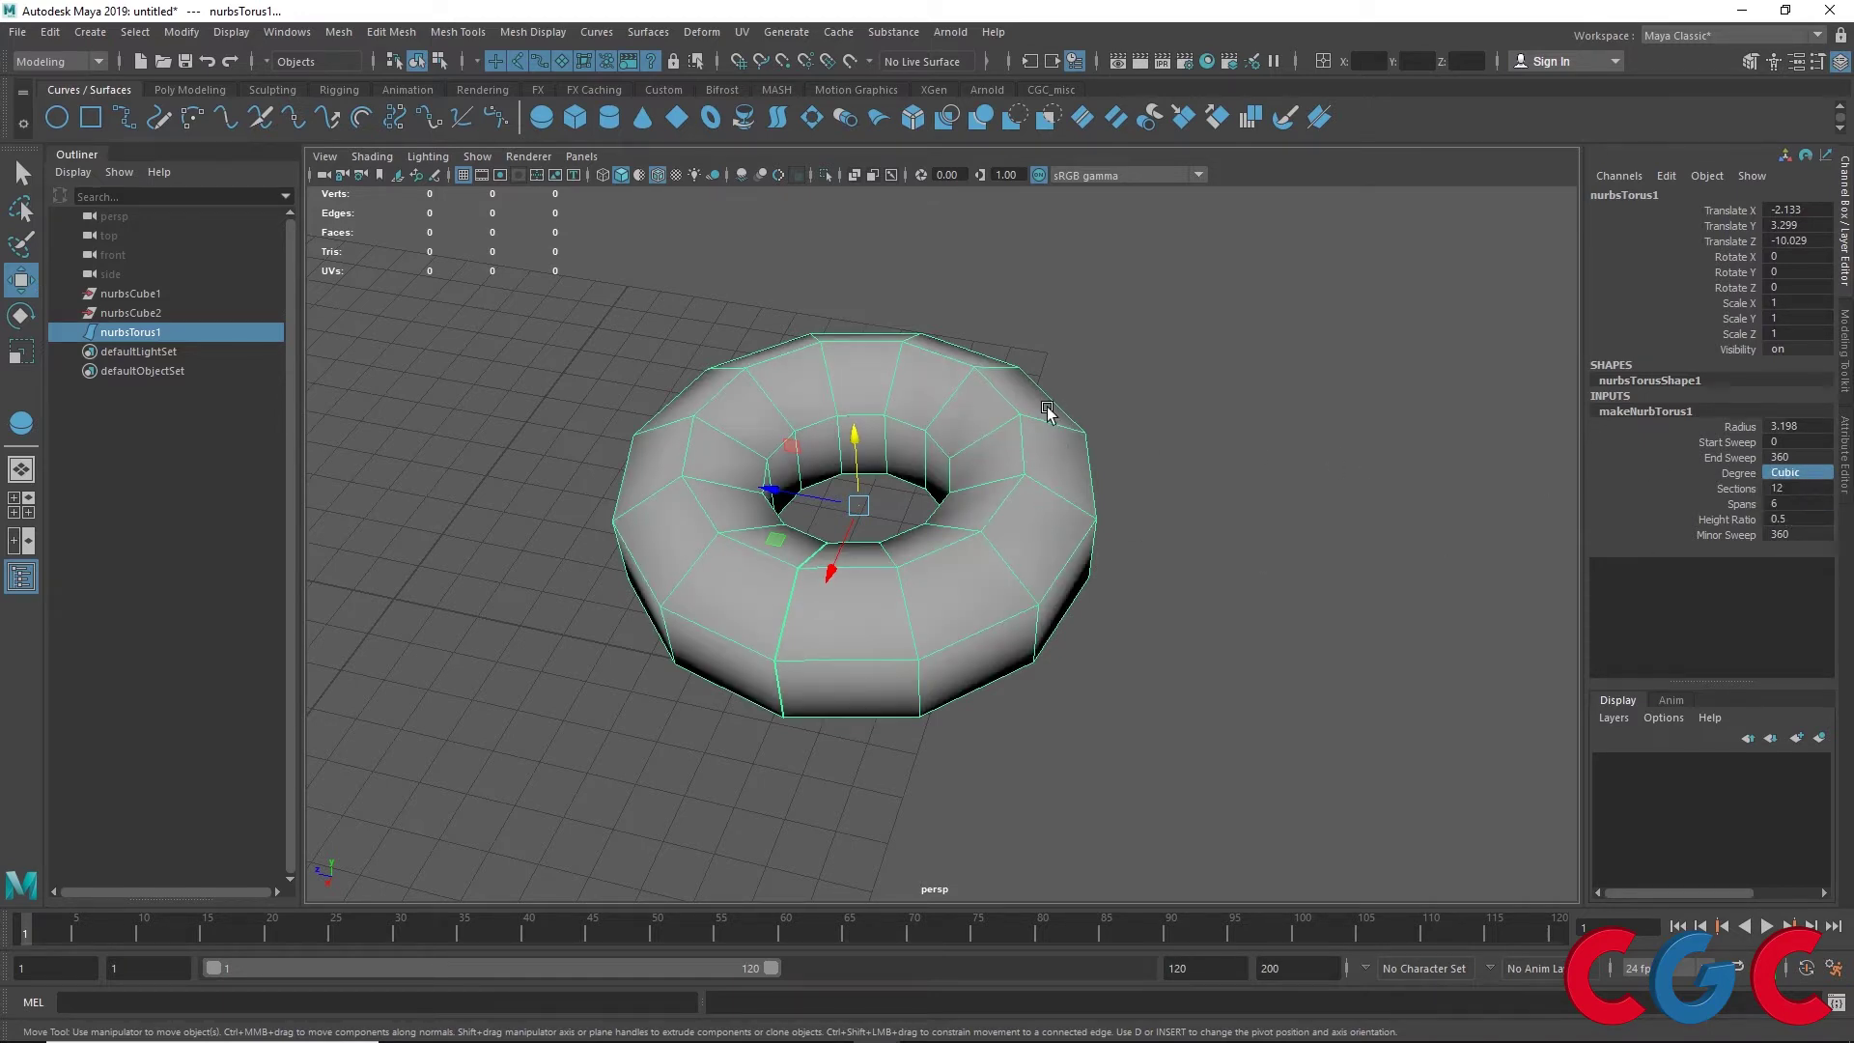
{"action": "key", "text": "3"}
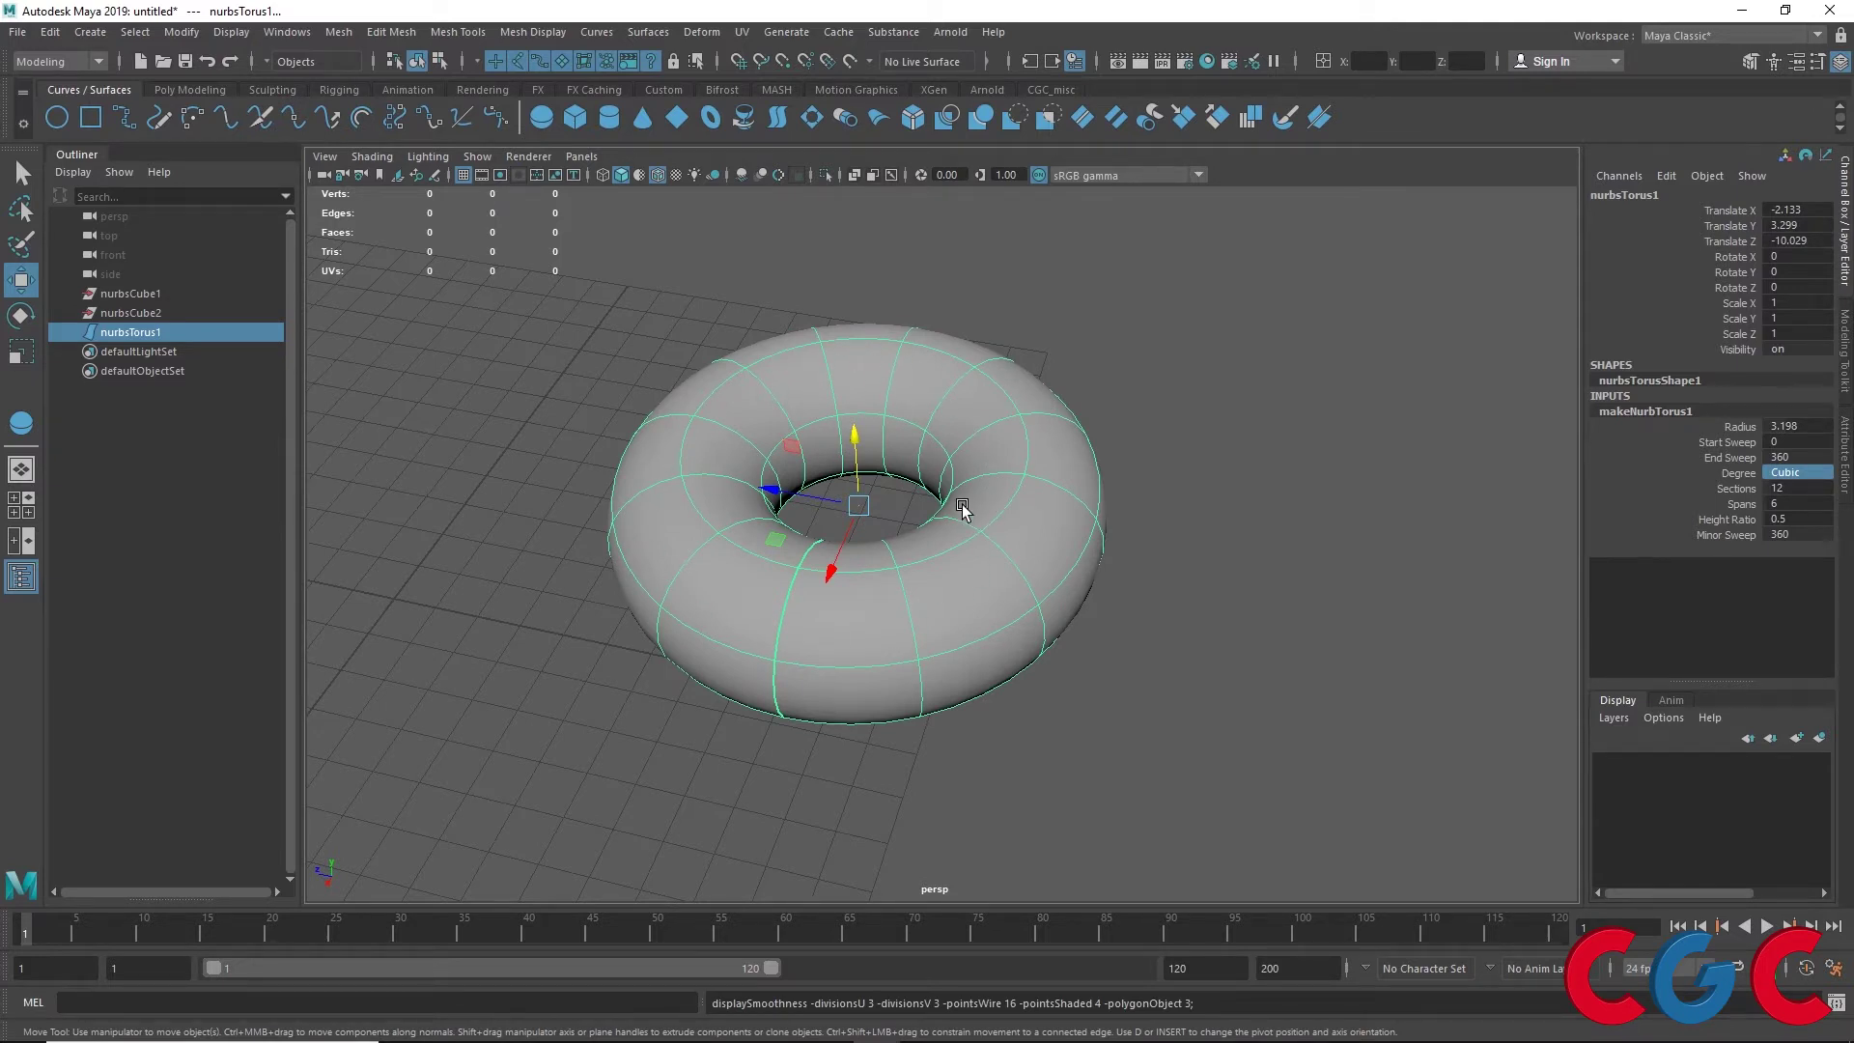
{"action": "left_click", "coordinate": [1784, 476]}
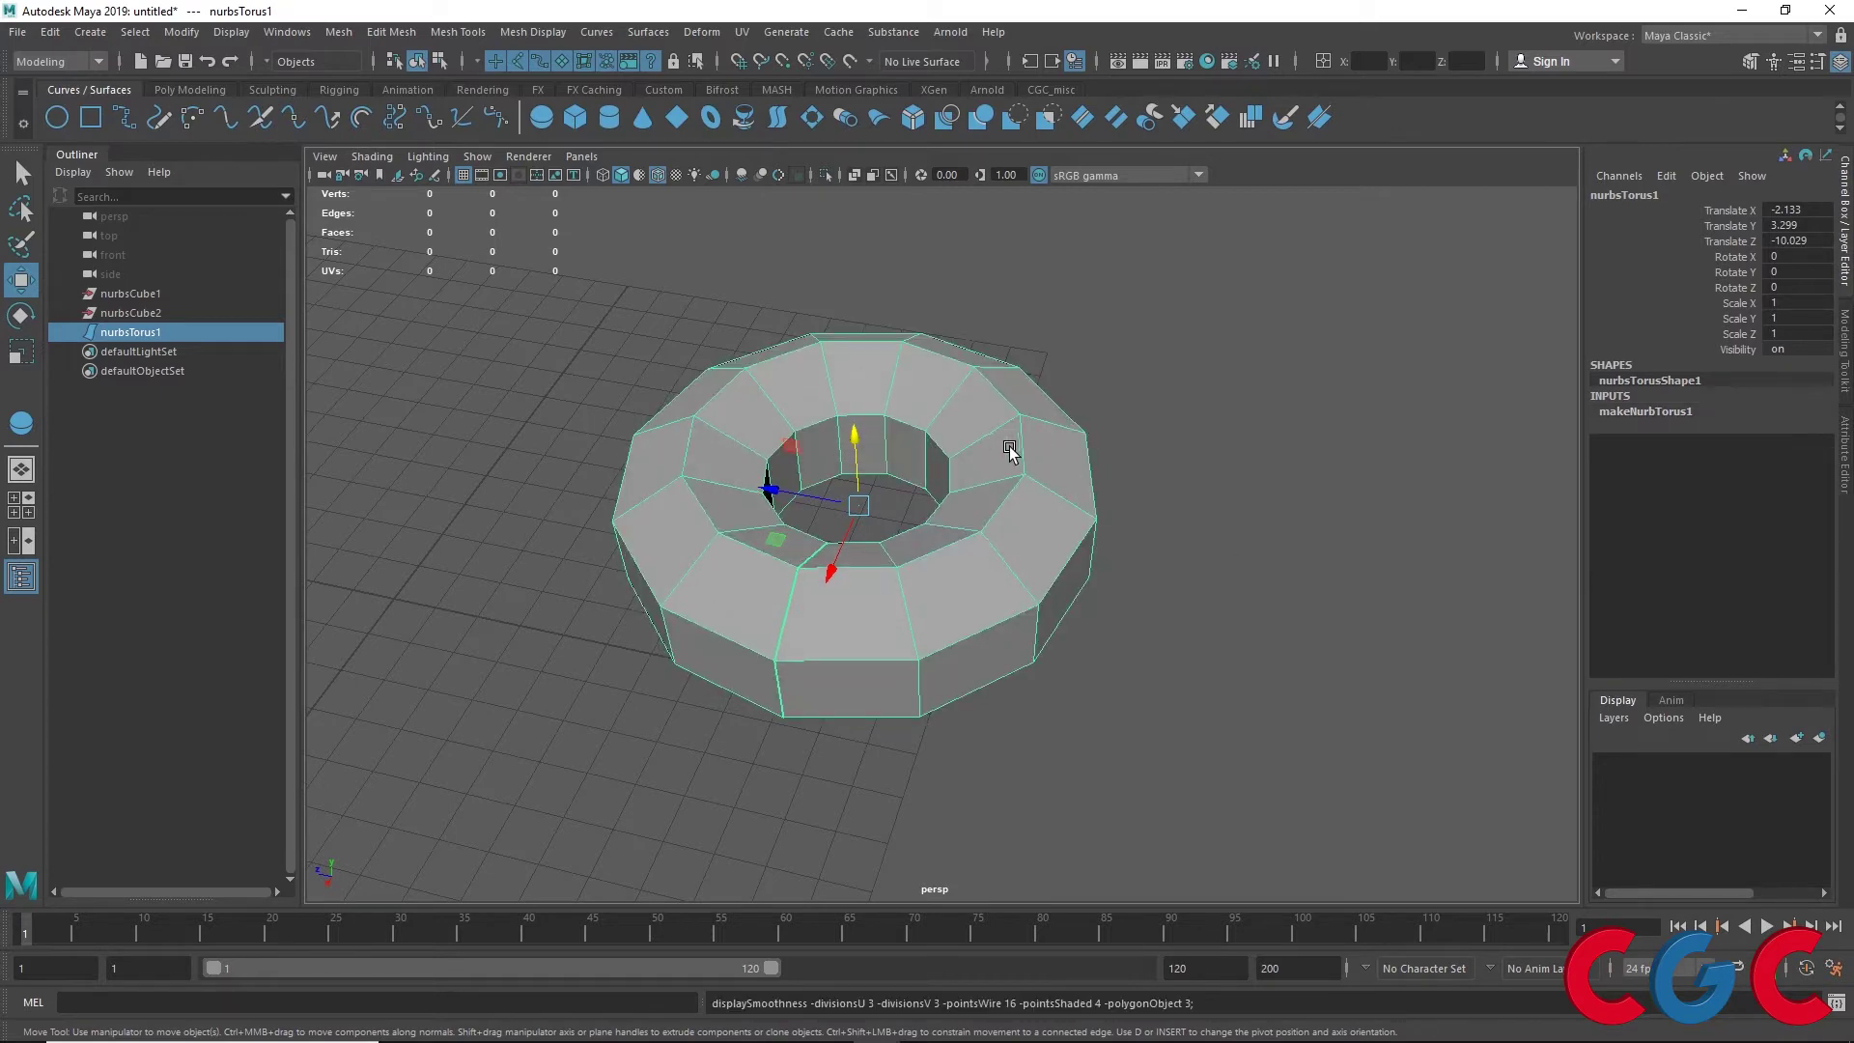
{"action": "scroll", "coordinate": [1009, 451], "scroll_direction": "up", "scroll_amount": 3}
{"action": "left_click_drag", "start_coordinate": [814, 405], "coordinate": [813, 426], "text": "alt"}
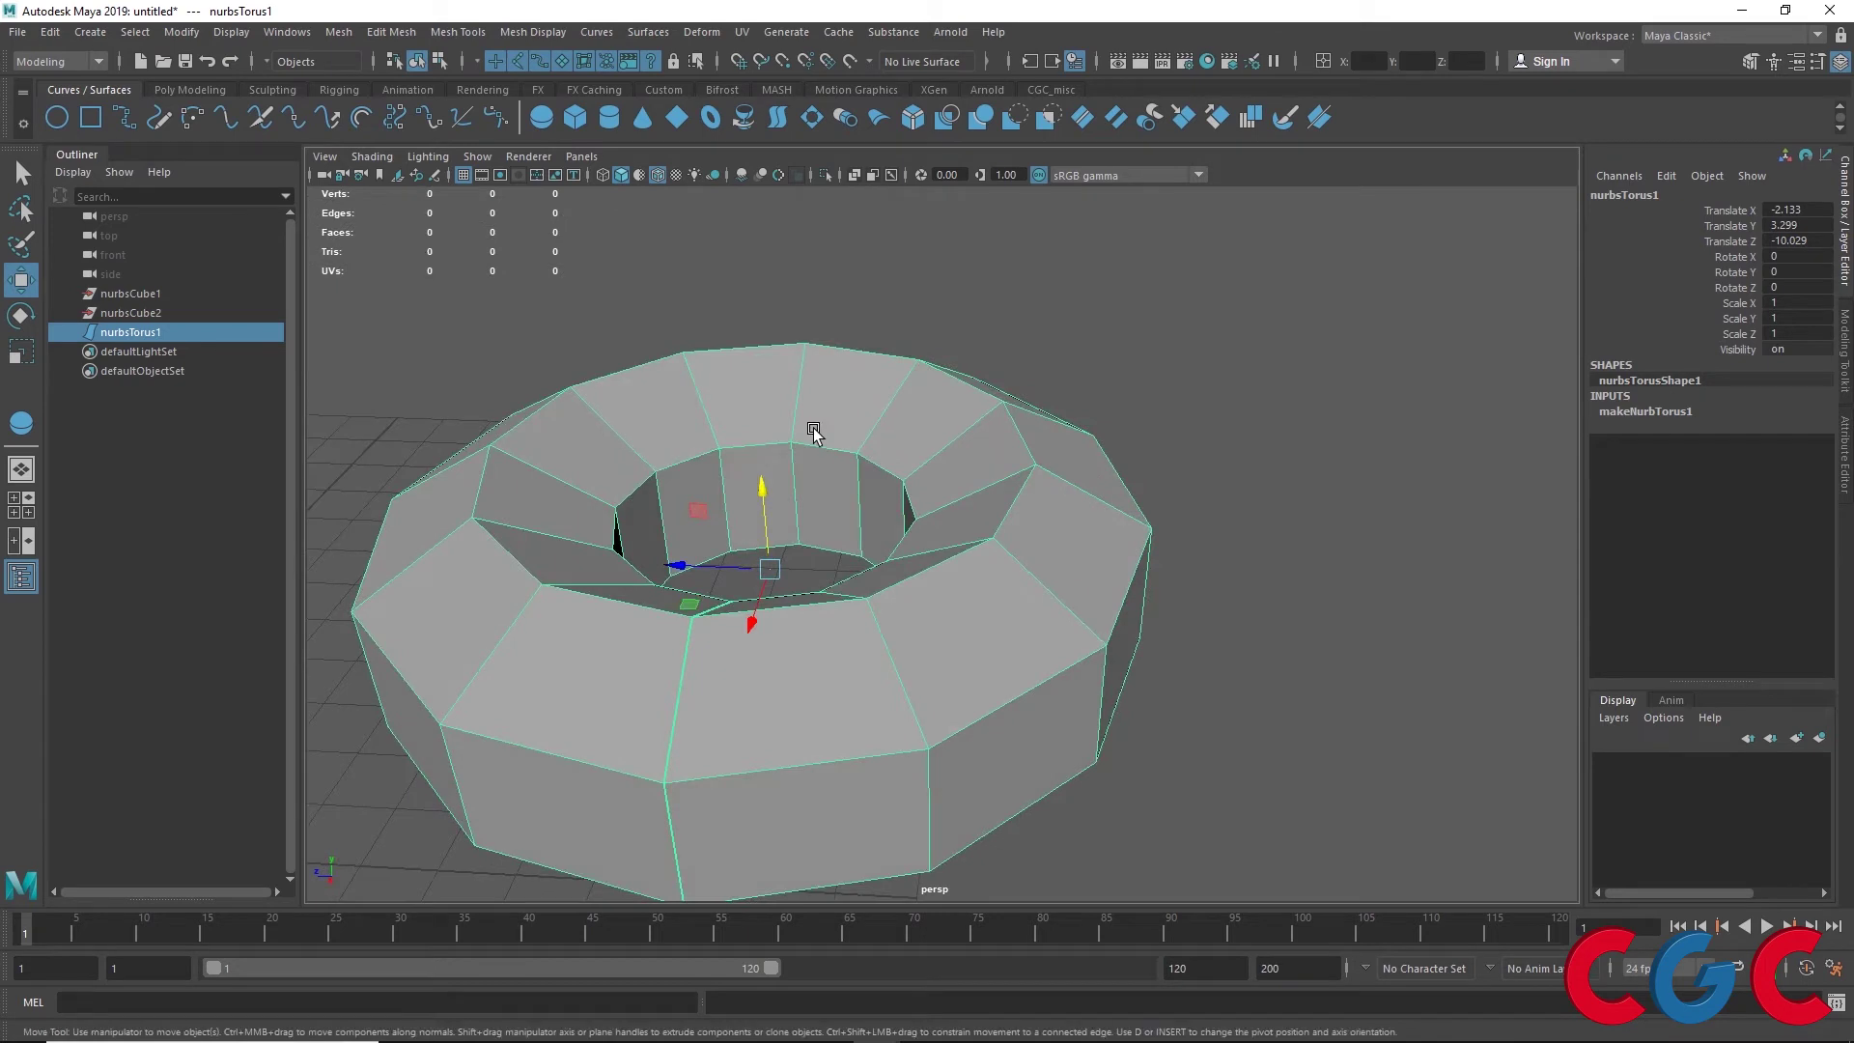
{"action": "key", "text": "1"}
{"action": "key", "text": "3"}
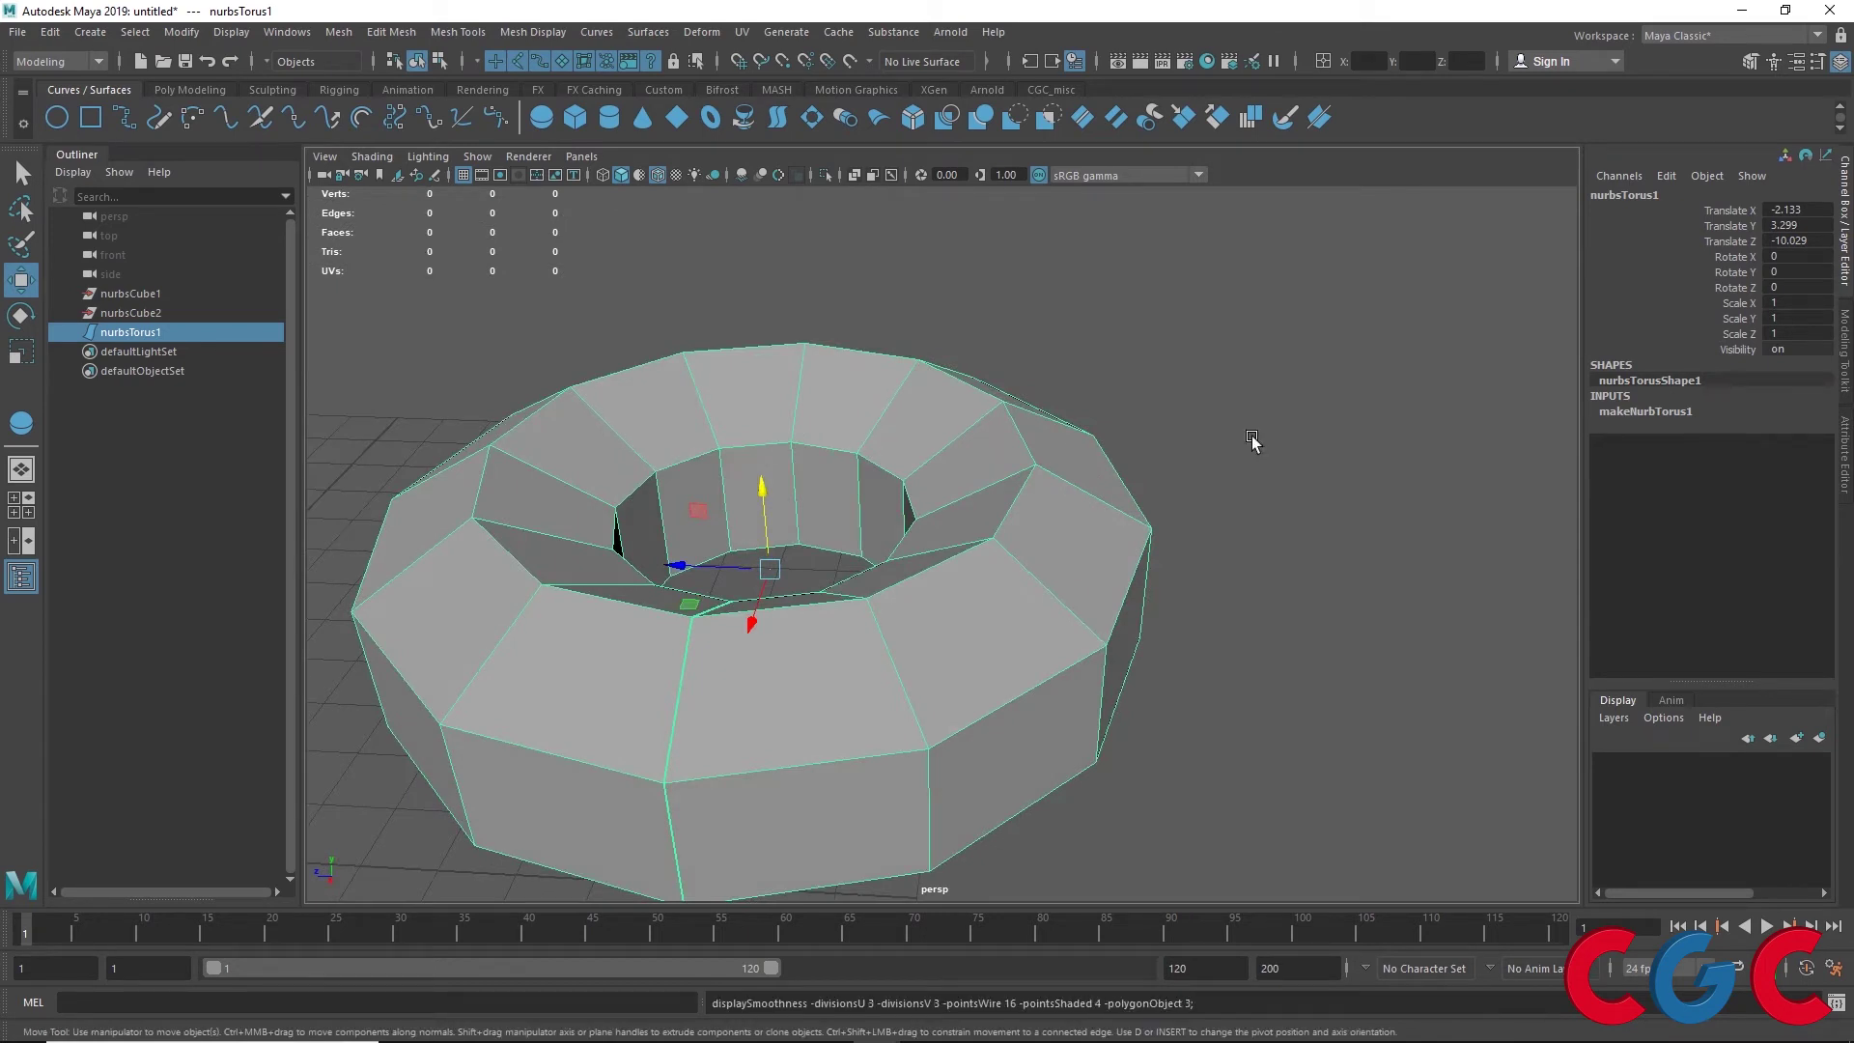
{"action": "left_click", "coordinate": [1670, 413]}
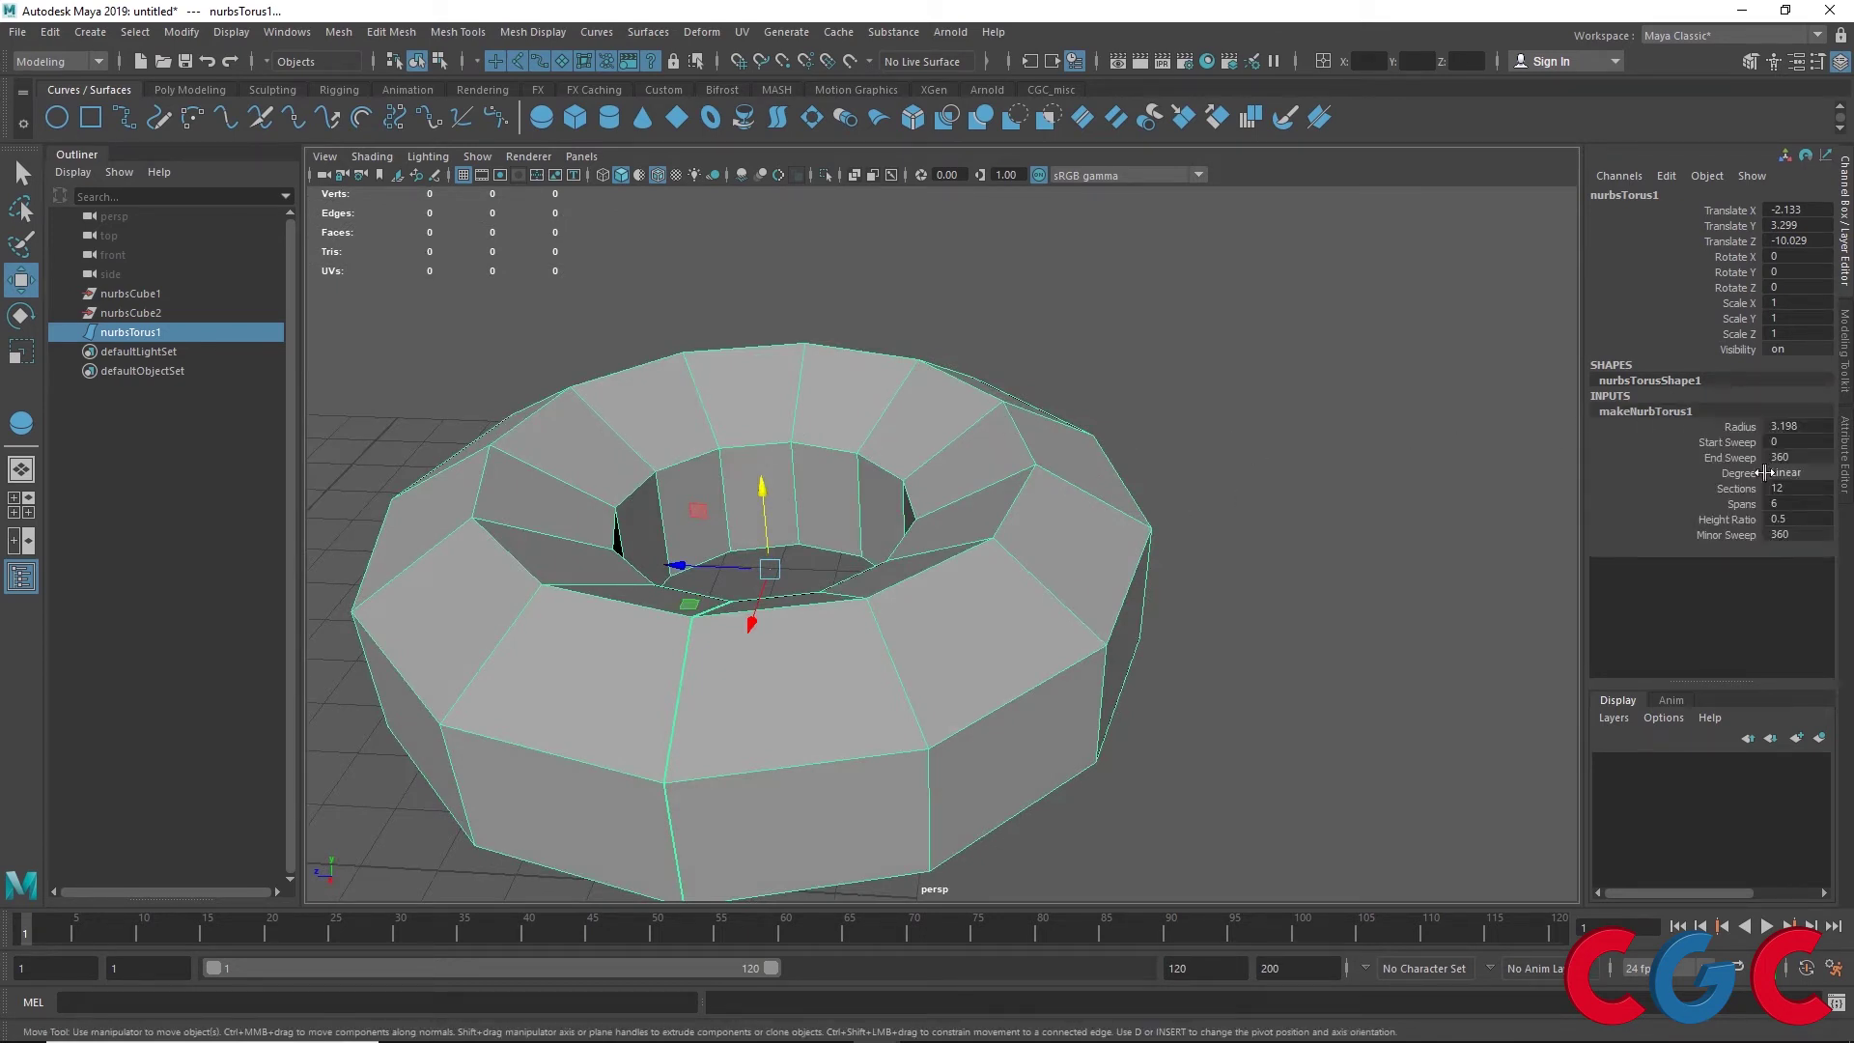
{"action": "left_click", "coordinate": [1782, 473]}
{"action": "left_click", "coordinate": [1784, 493]}
{"action": "key", "text": "1"}
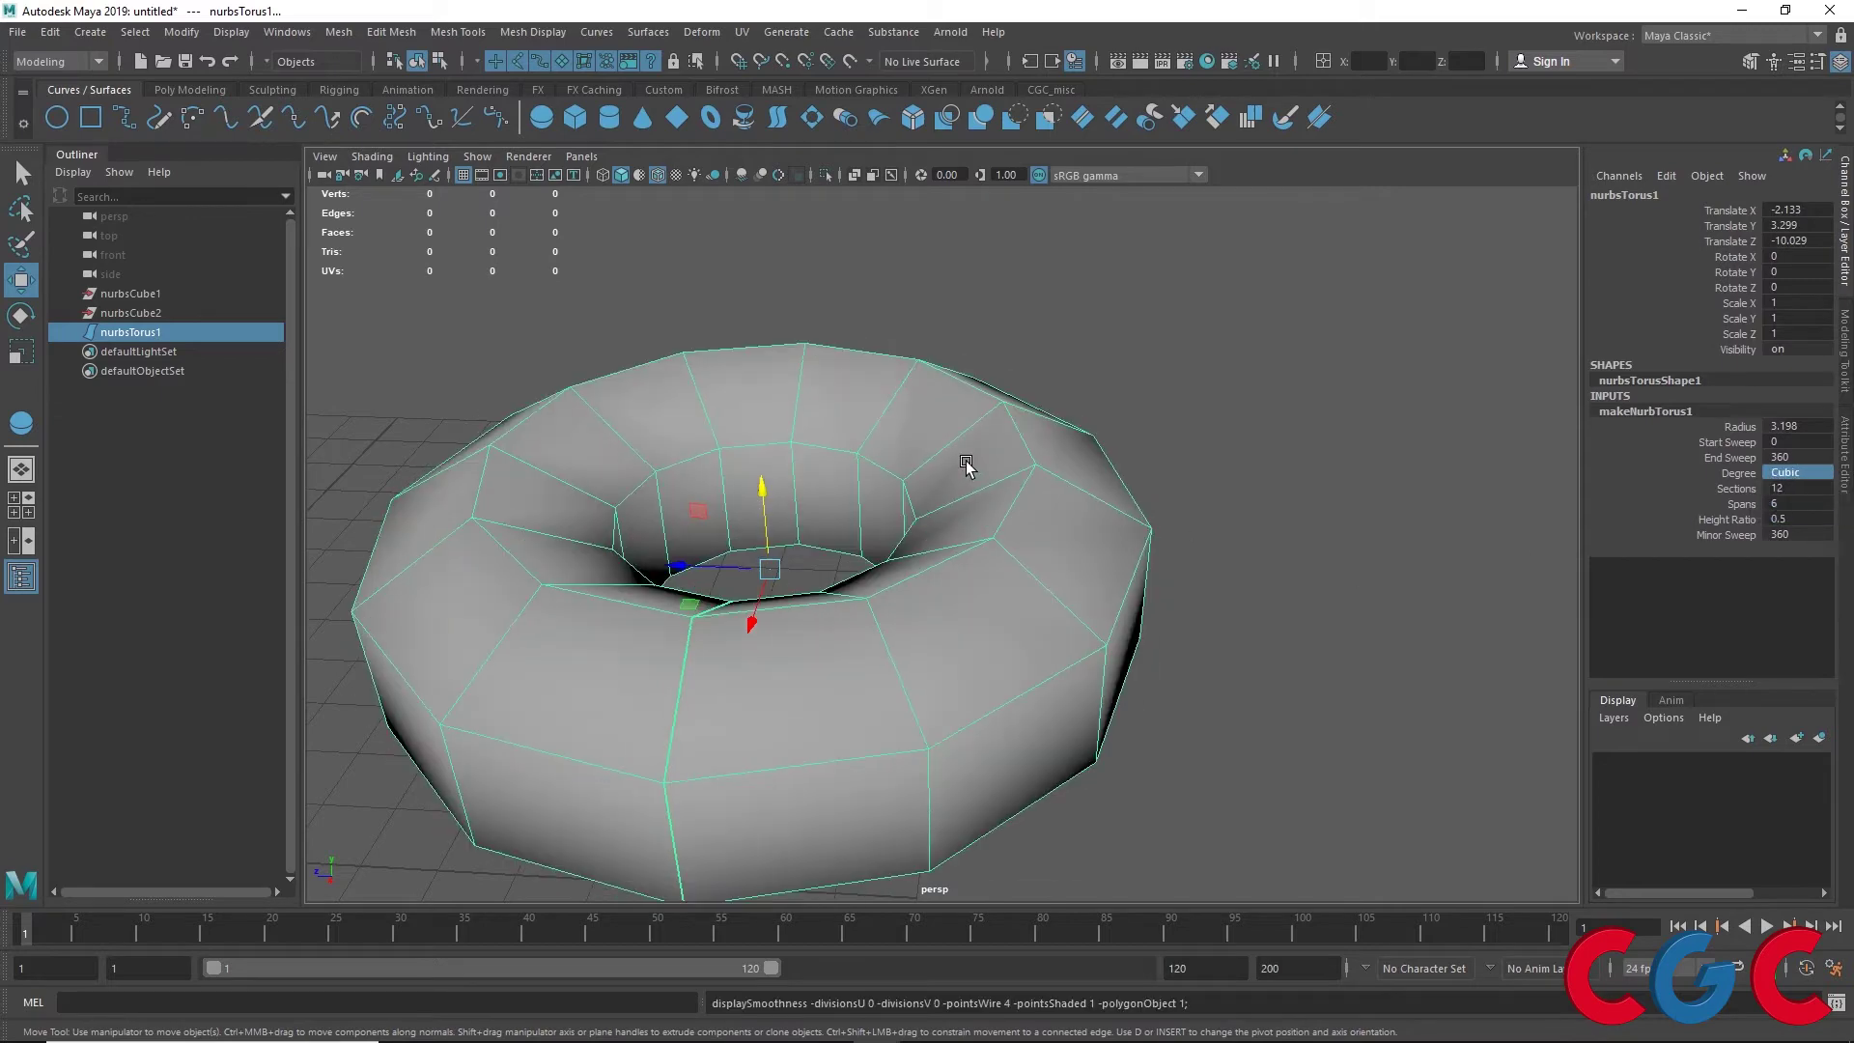
{"action": "key", "text": "3"}
{"action": "key", "text": "1"}
{"action": "key", "text": "3"}
{"action": "key", "text": "1"}
{"action": "scroll", "coordinate": [967, 467], "scroll_direction": "down", "scroll_amount": 2}
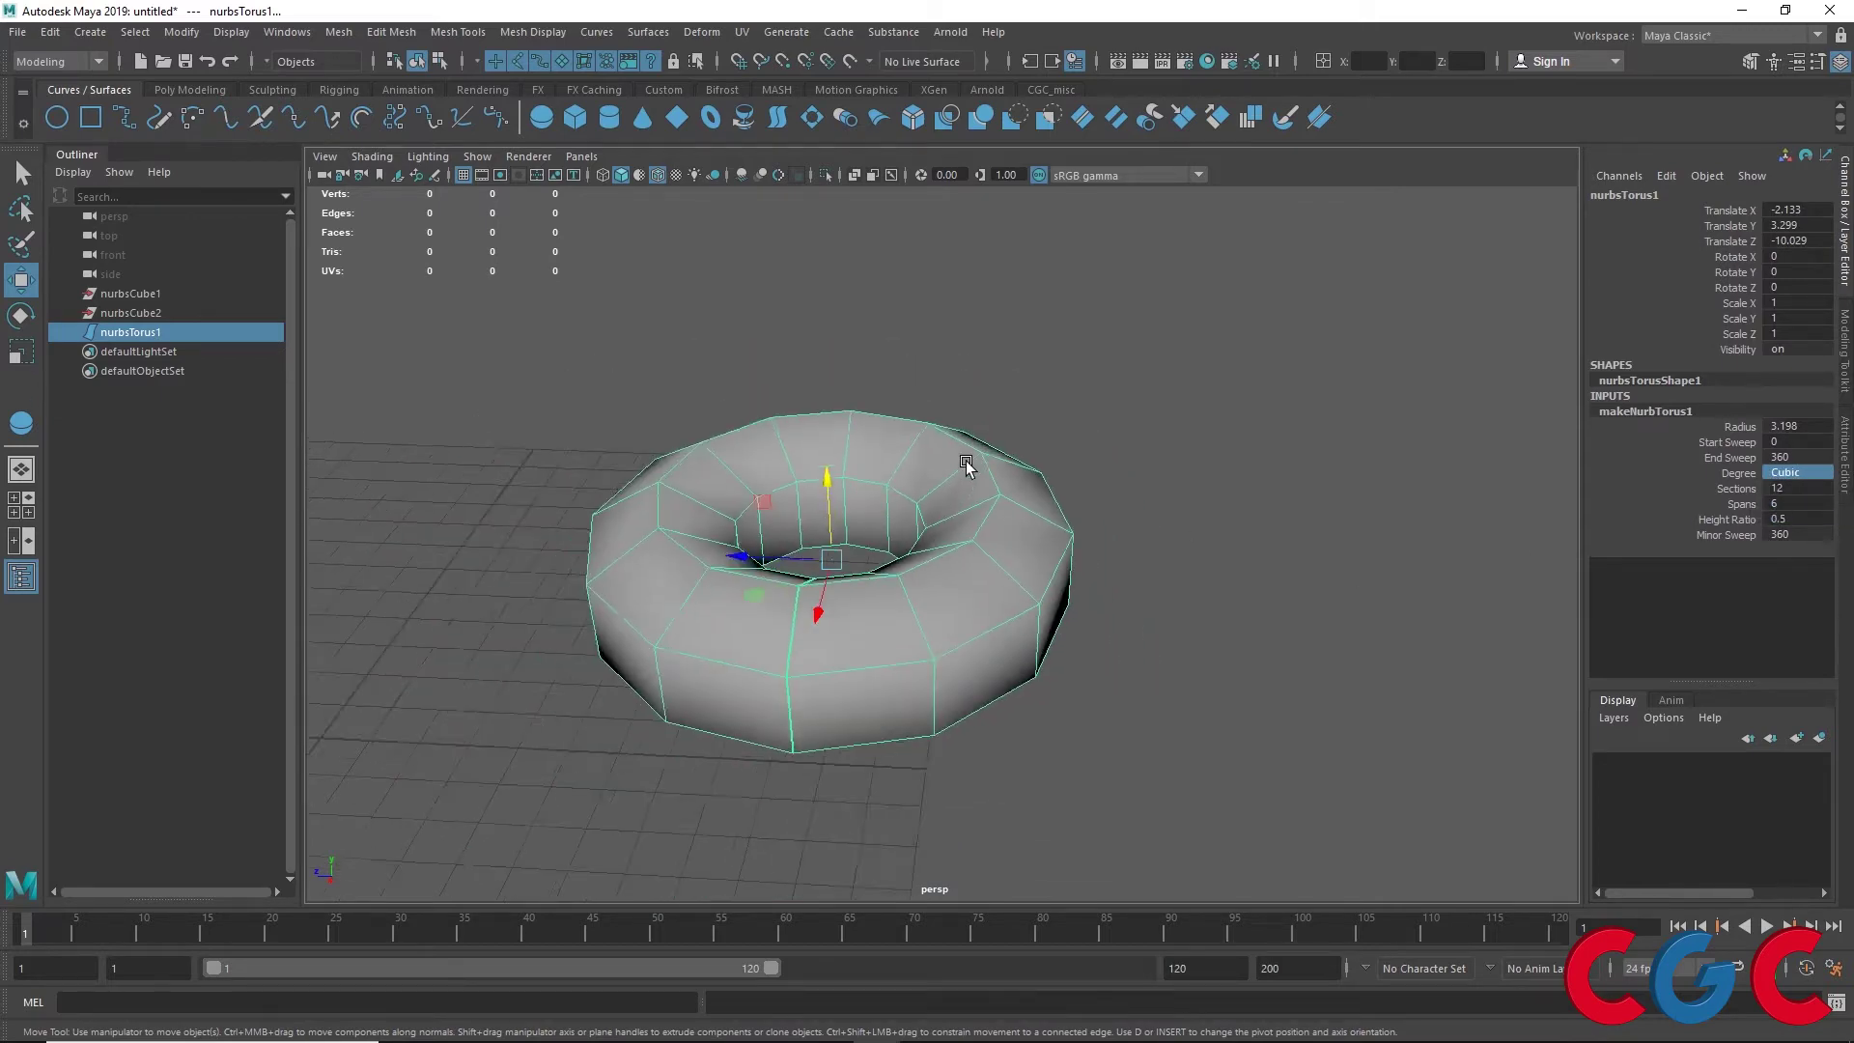
{"action": "scroll", "coordinate": [967, 466], "scroll_direction": "down", "scroll_amount": 1}
{"action": "scroll", "coordinate": [977, 546], "scroll_direction": "down", "scroll_amount": 2}
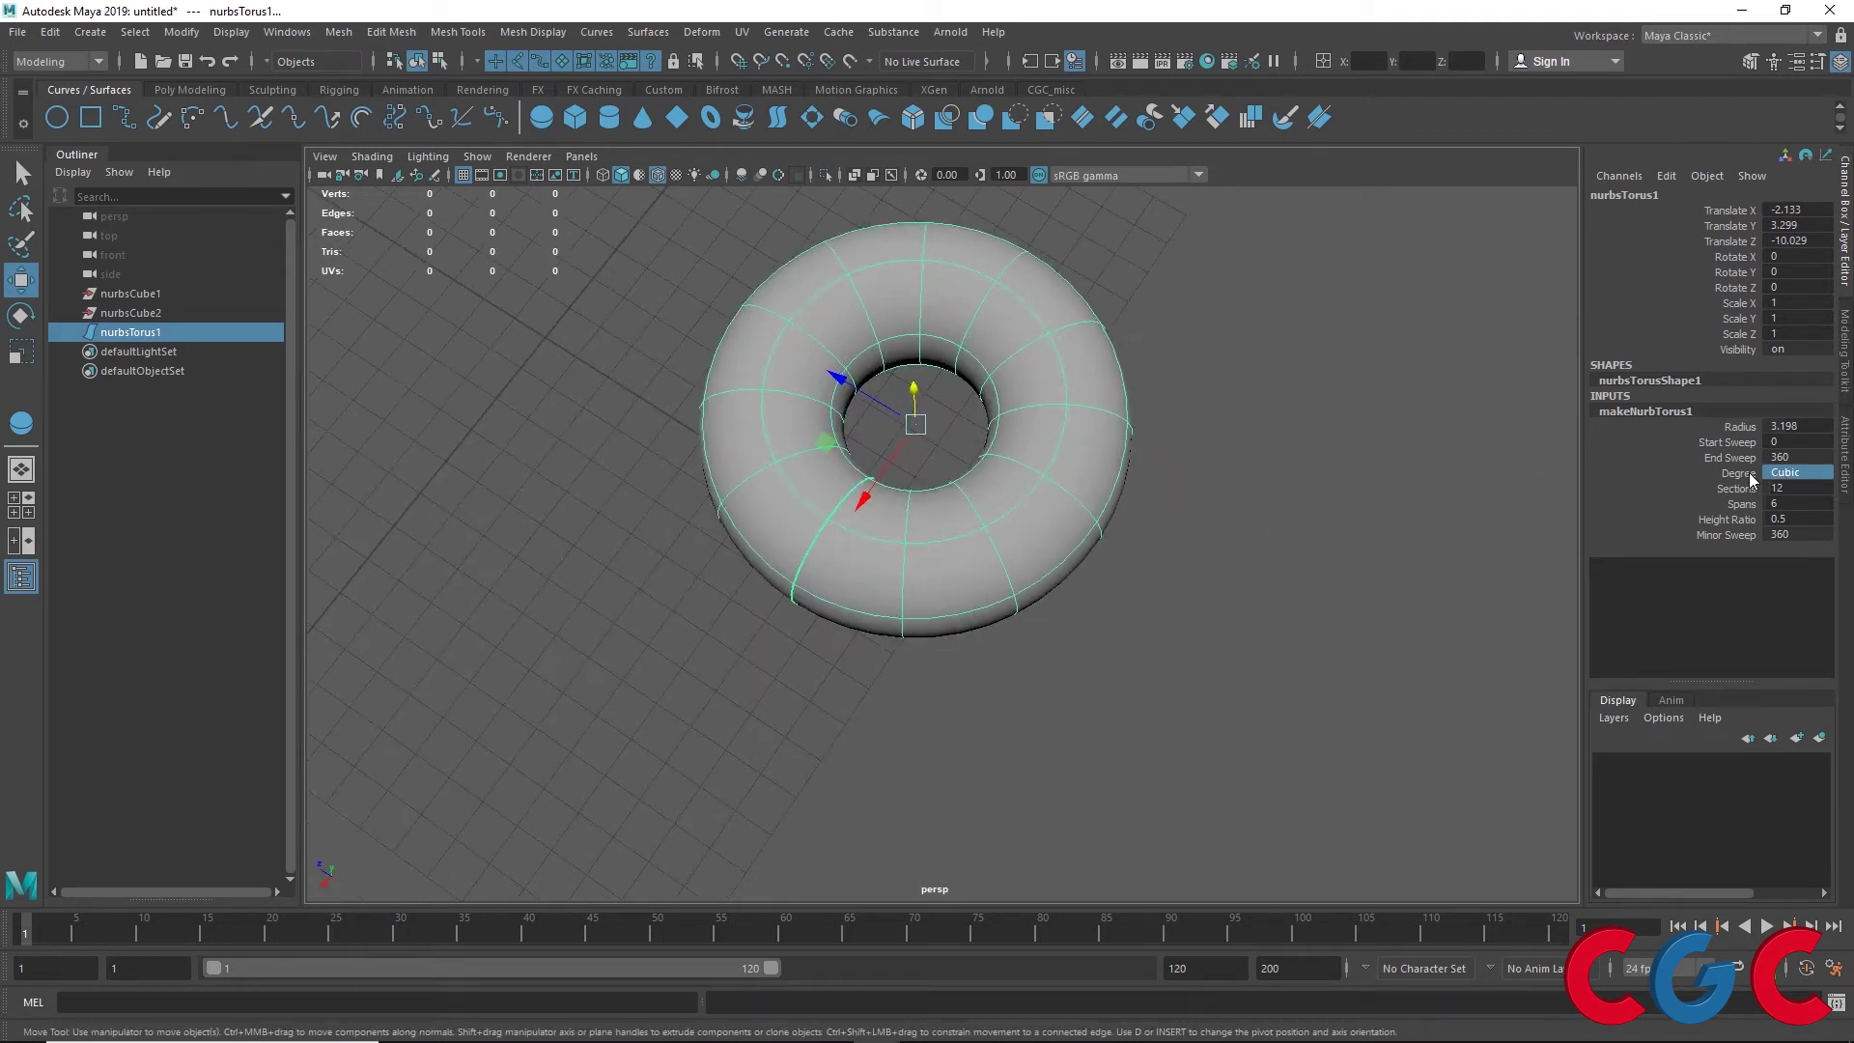
{"action": "mouse_move", "coordinate": [922, 475]}
{"action": "left_mouse_down", "text": "alt"}
{"action": "mouse_move", "coordinate": [899, 473]}
{"action": "mouse_move", "coordinate": [914, 512]}
{"action": "left_mouse_up", "text": "alt"}
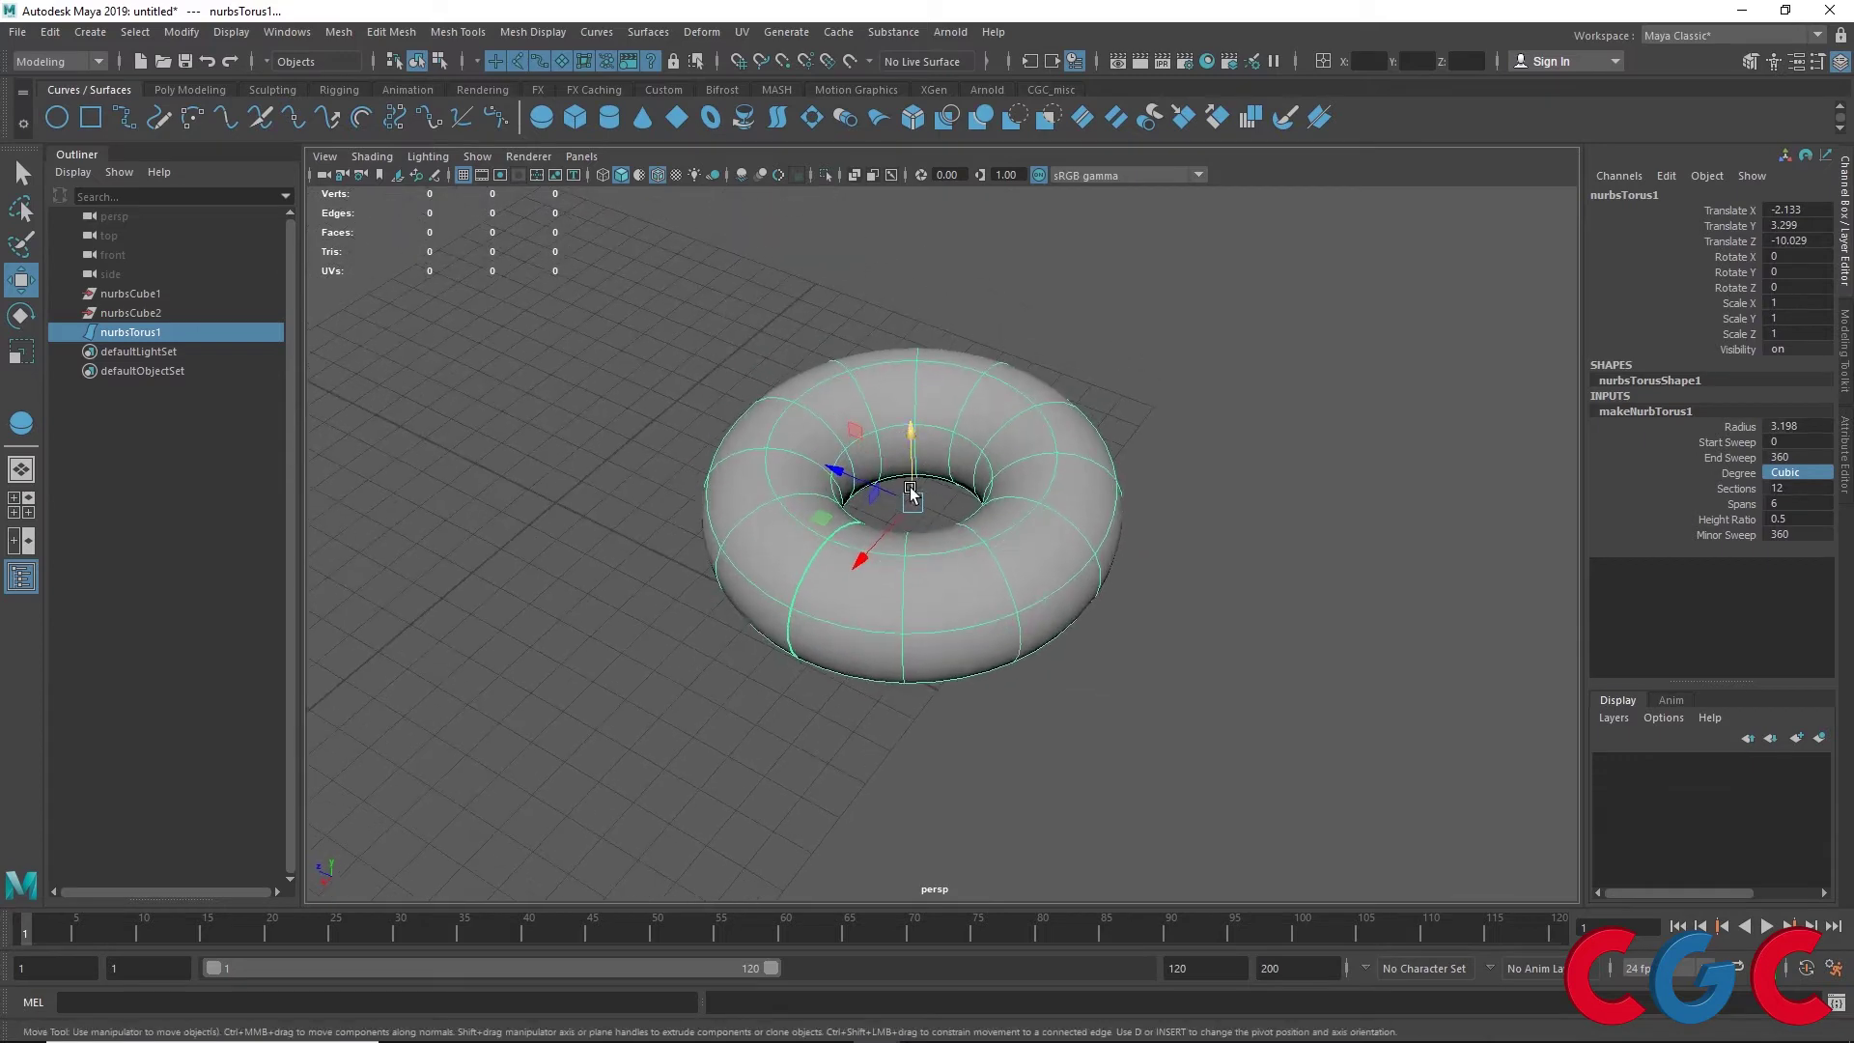
{"action": "right_click_drag", "start_coordinate": [913, 512], "coordinate": [1218, 494], "text": "alt"}
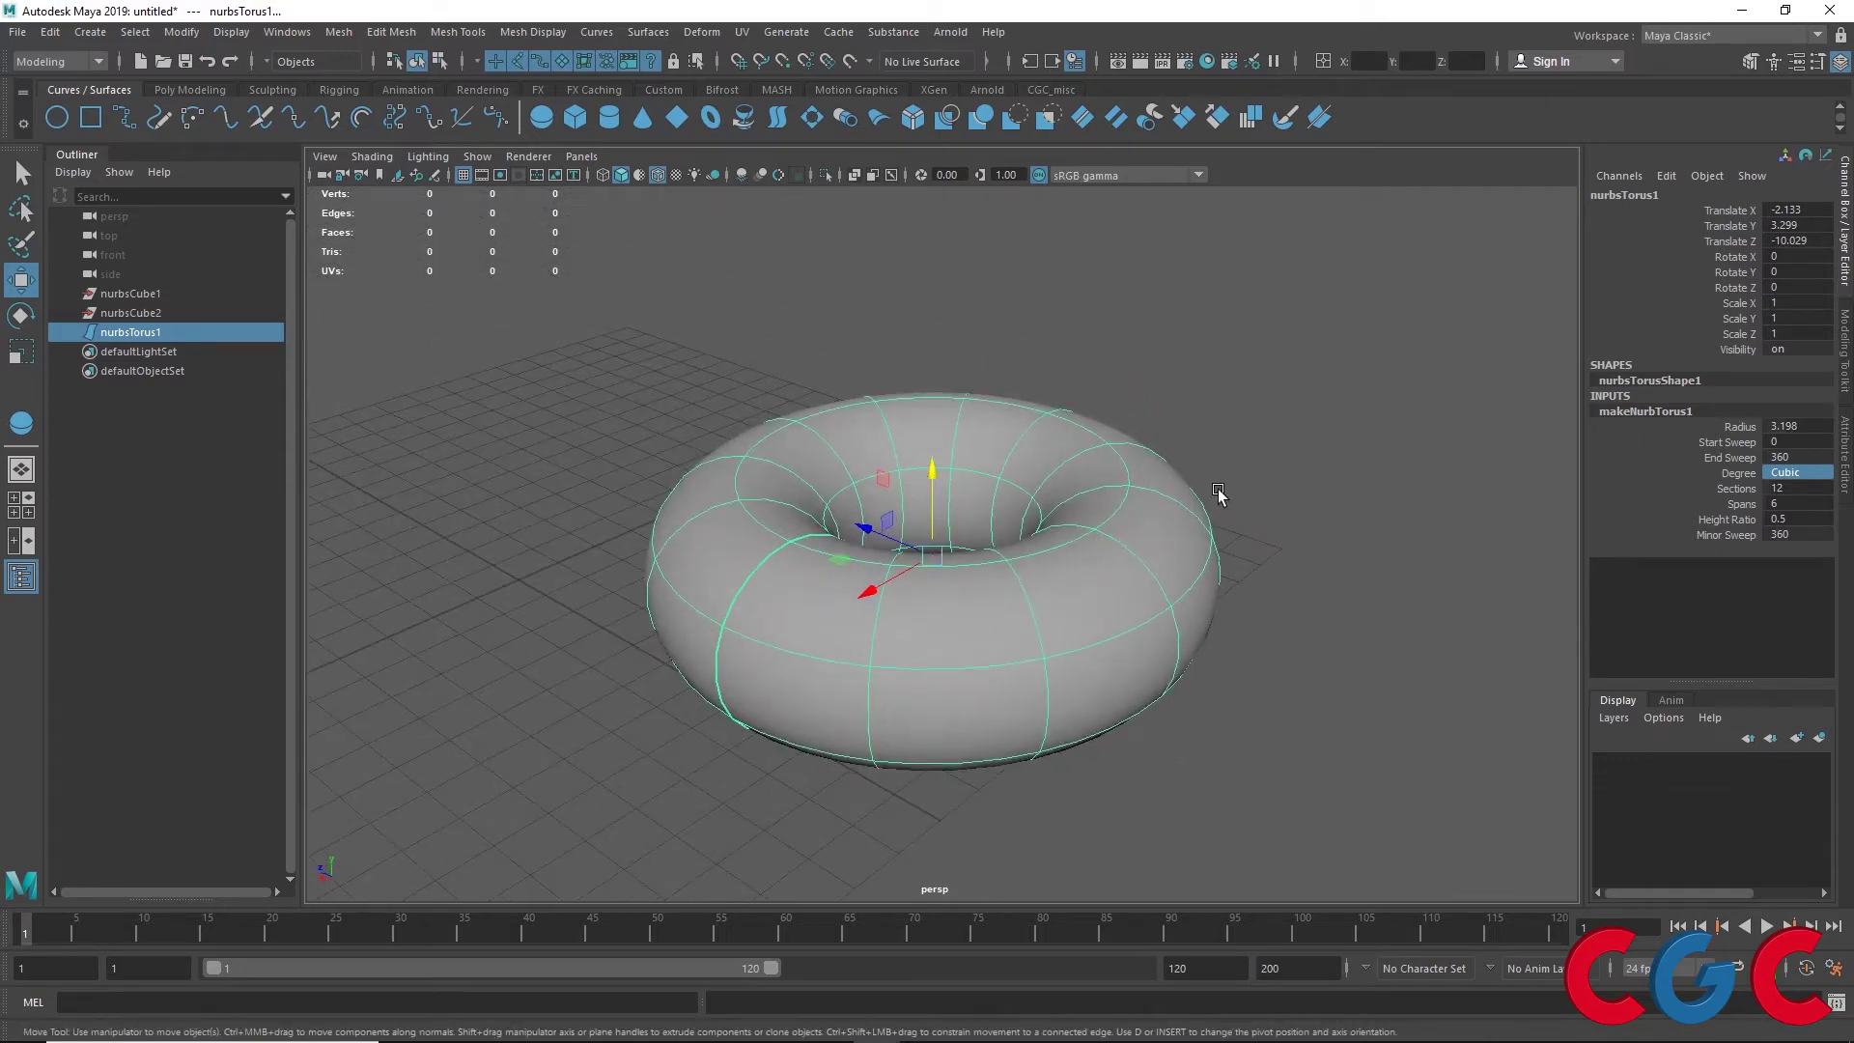
{"action": "right_click", "coordinate": [1744, 473]}
{"action": "right_click_drag", "start_coordinate": [1728, 452], "coordinate": [1506, 782]}
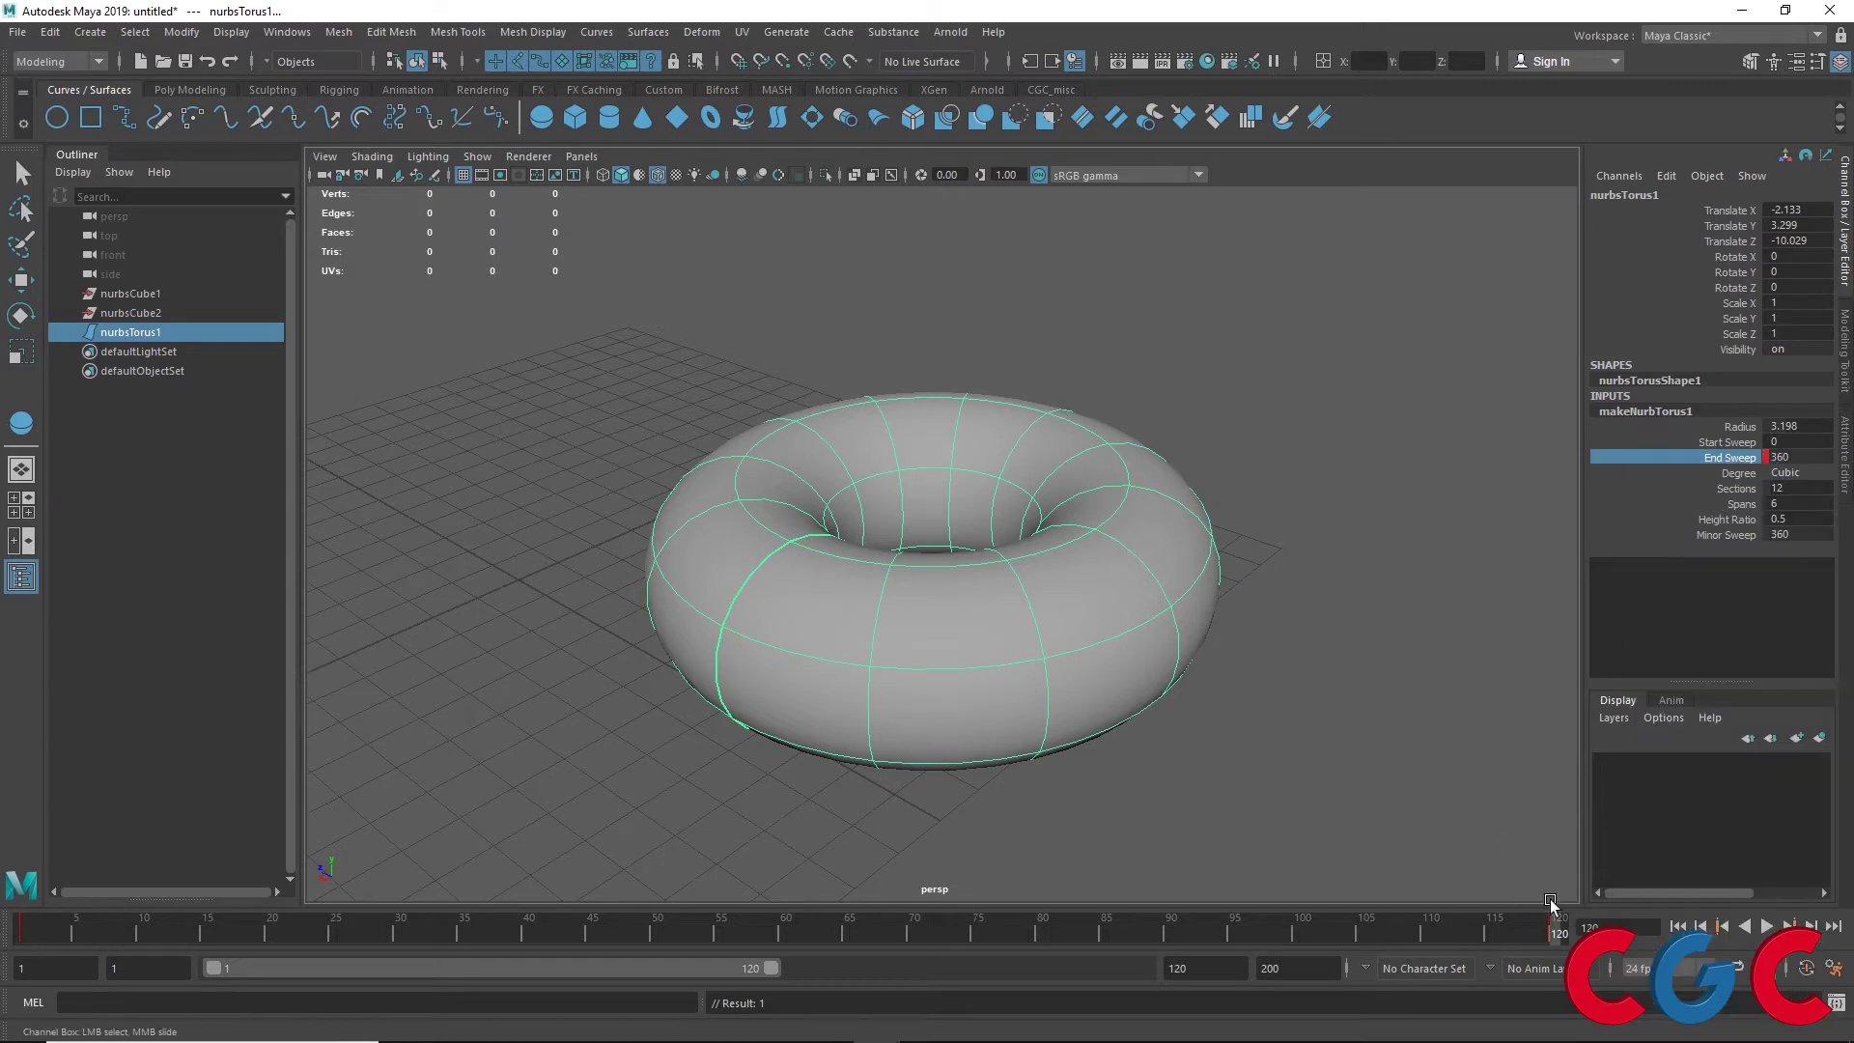
Open the torus ring to an End Sweep of 180 and key it
{"action": "key", "text": "alt+v"}
{"action": "key", "text": "alt+v"}
{"action": "middle_click_drag", "start_coordinate": [1407, 393], "coordinate": [1391, 351]}
{"action": "middle_click_drag", "start_coordinate": [1388, 347], "coordinate": [1238, 363]}
{"action": "double_click", "coordinate": [1816, 457]}
{"action": "type", "text": "180"}
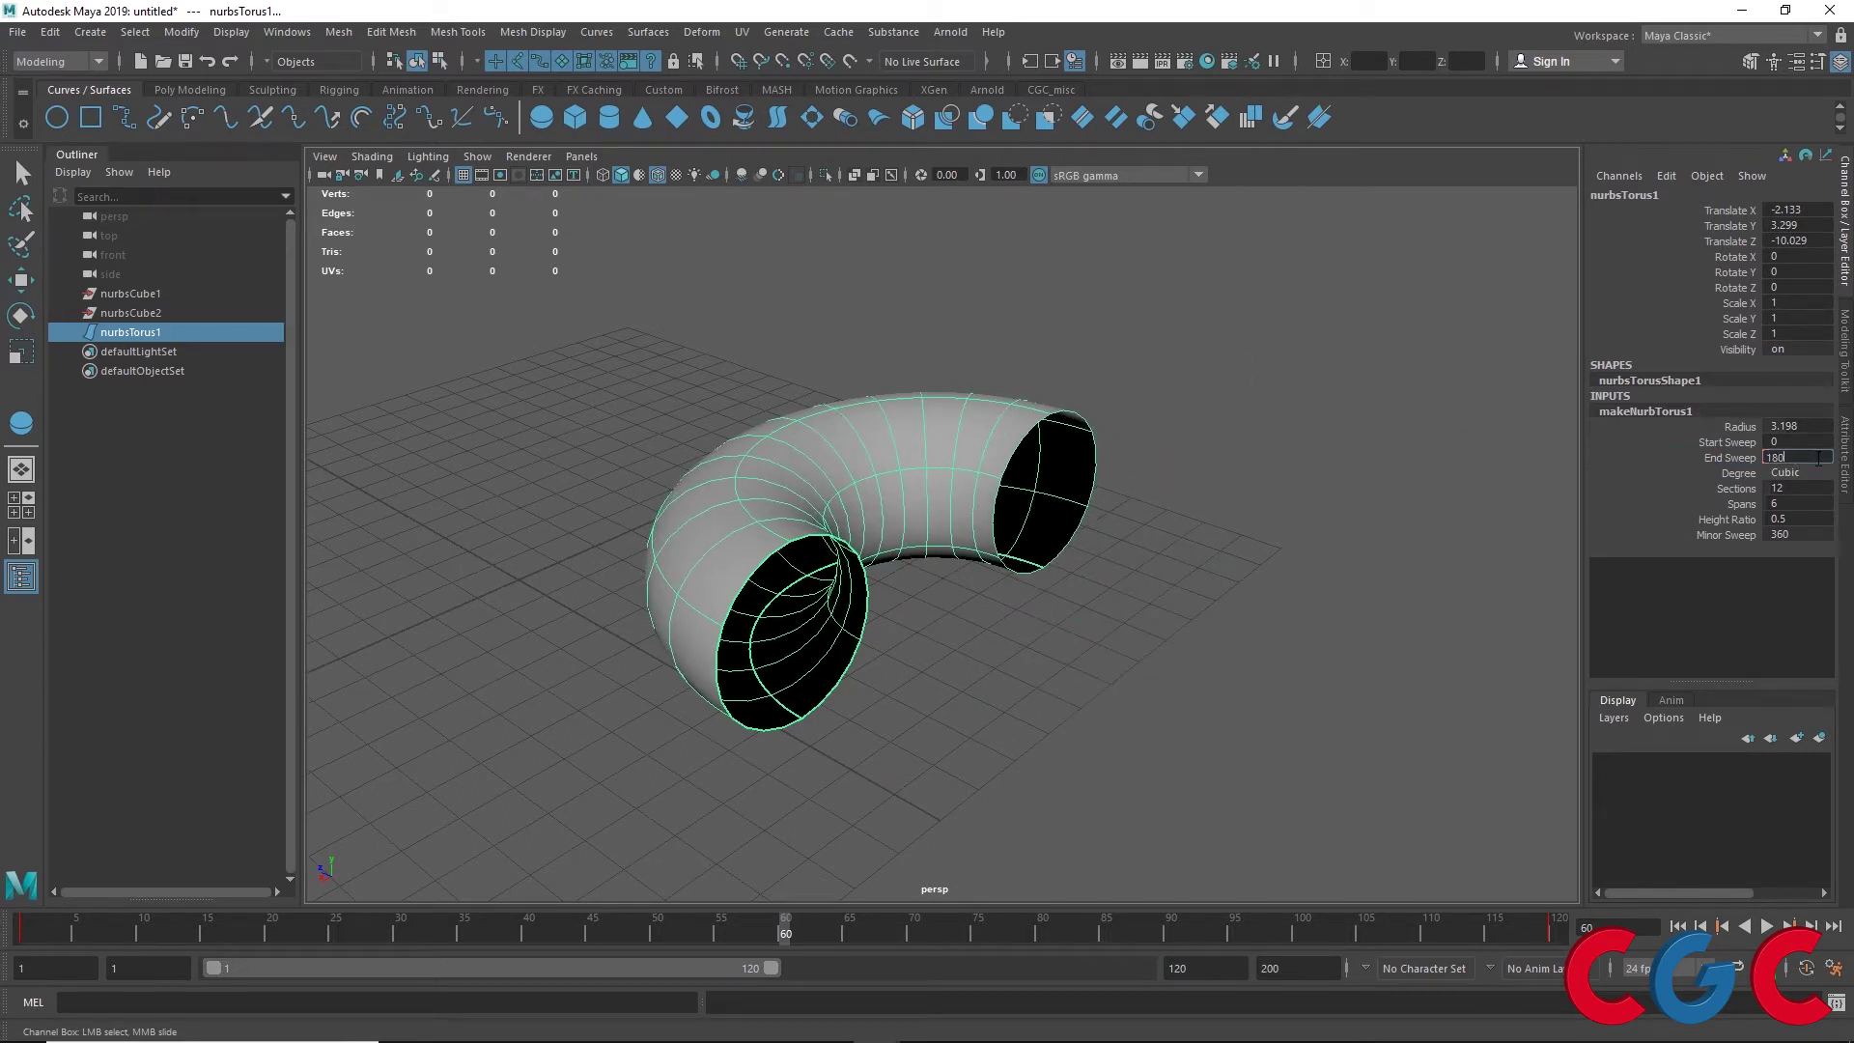
{"action": "key", "text": "Return"}
{"action": "right_click", "coordinate": [1815, 480]}
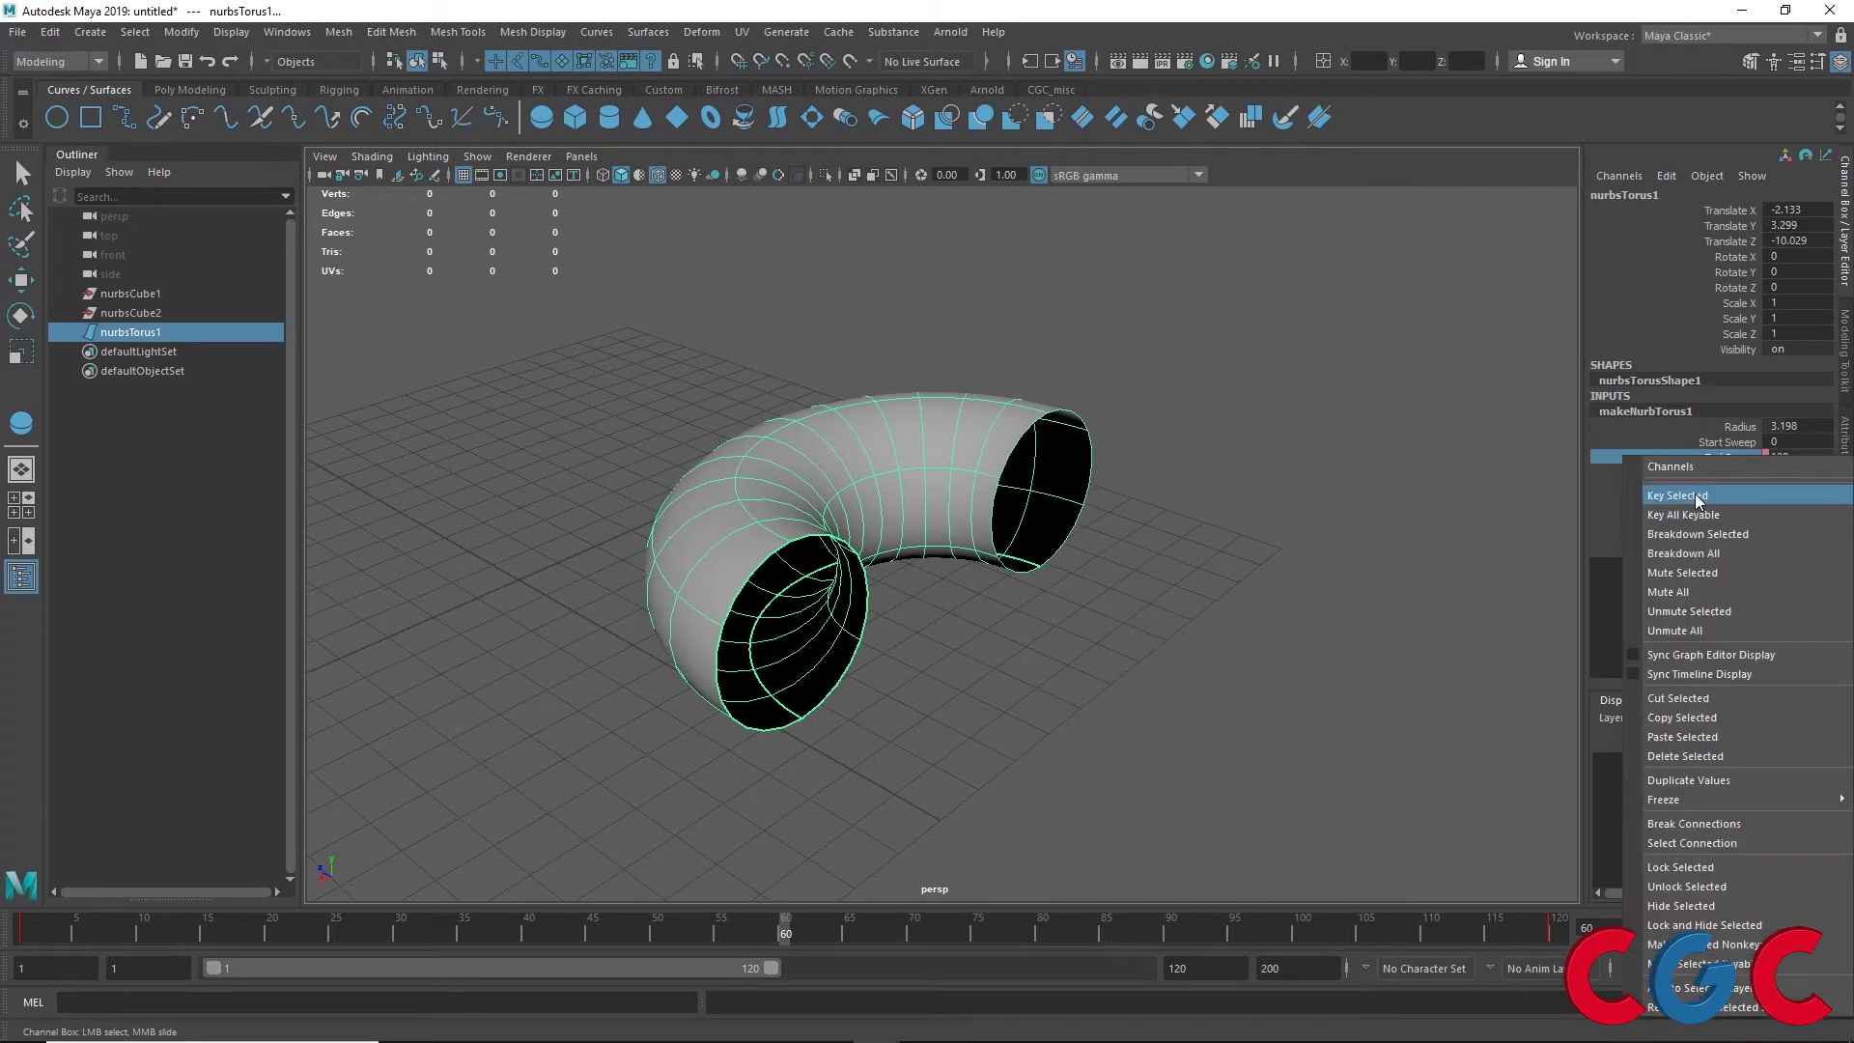
{"action": "left_click", "coordinate": [1704, 487]}
Play the End Sweep animation from frame 1, then scrub back to frame 1
{"action": "left_click", "coordinate": [1719, 927]}
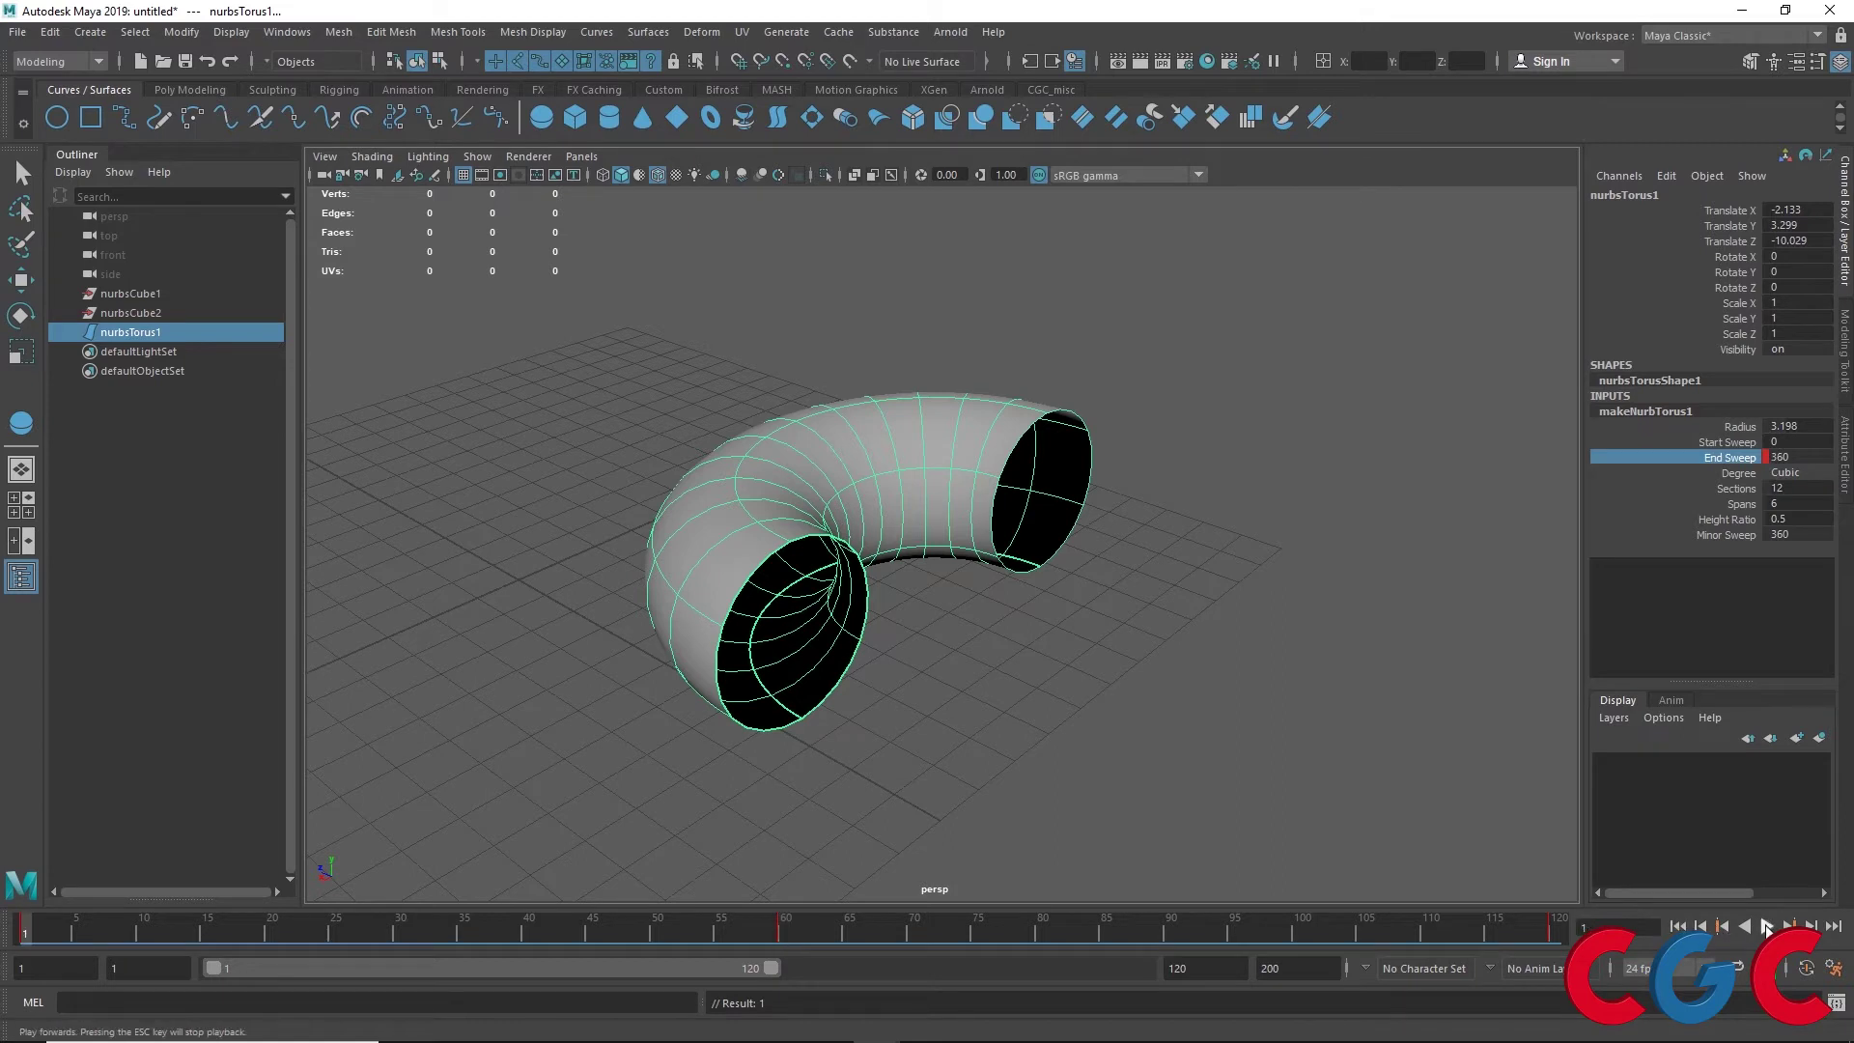
{"action": "left_click", "coordinate": [1766, 927]}
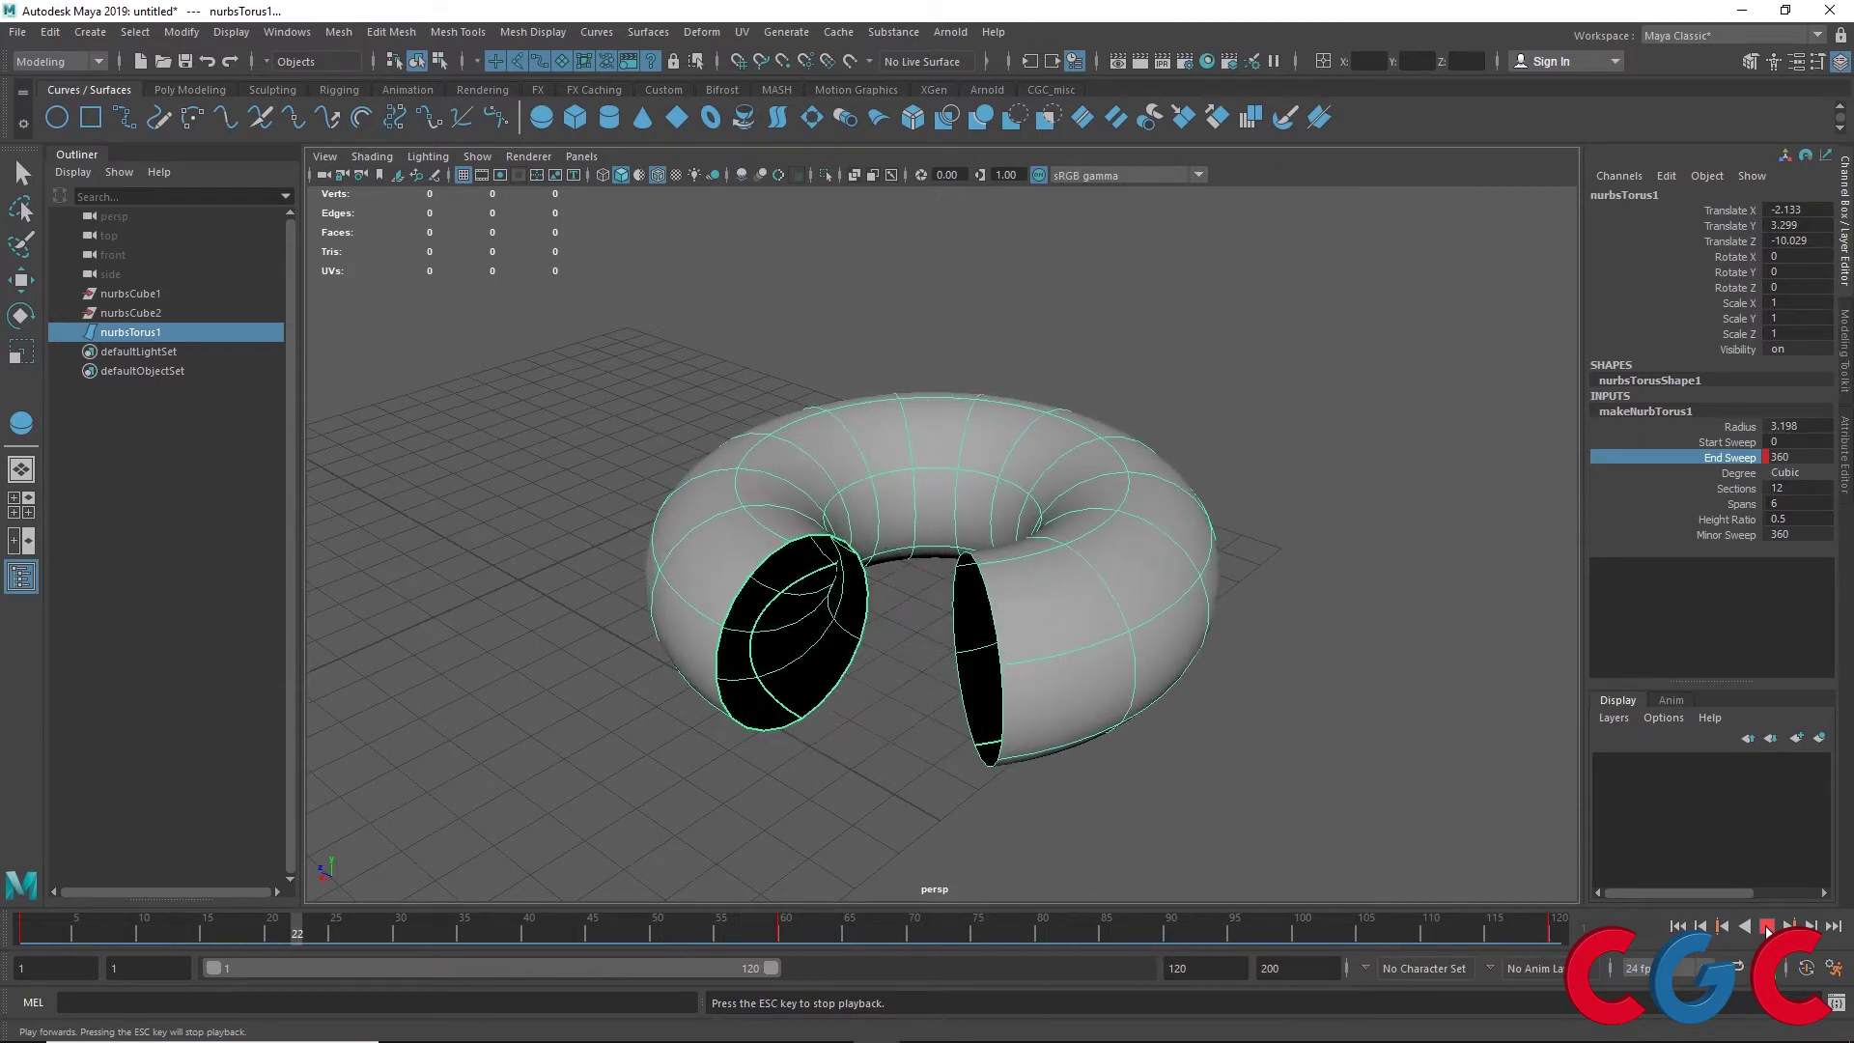
{"action": "left_click", "coordinate": [1766, 927]}
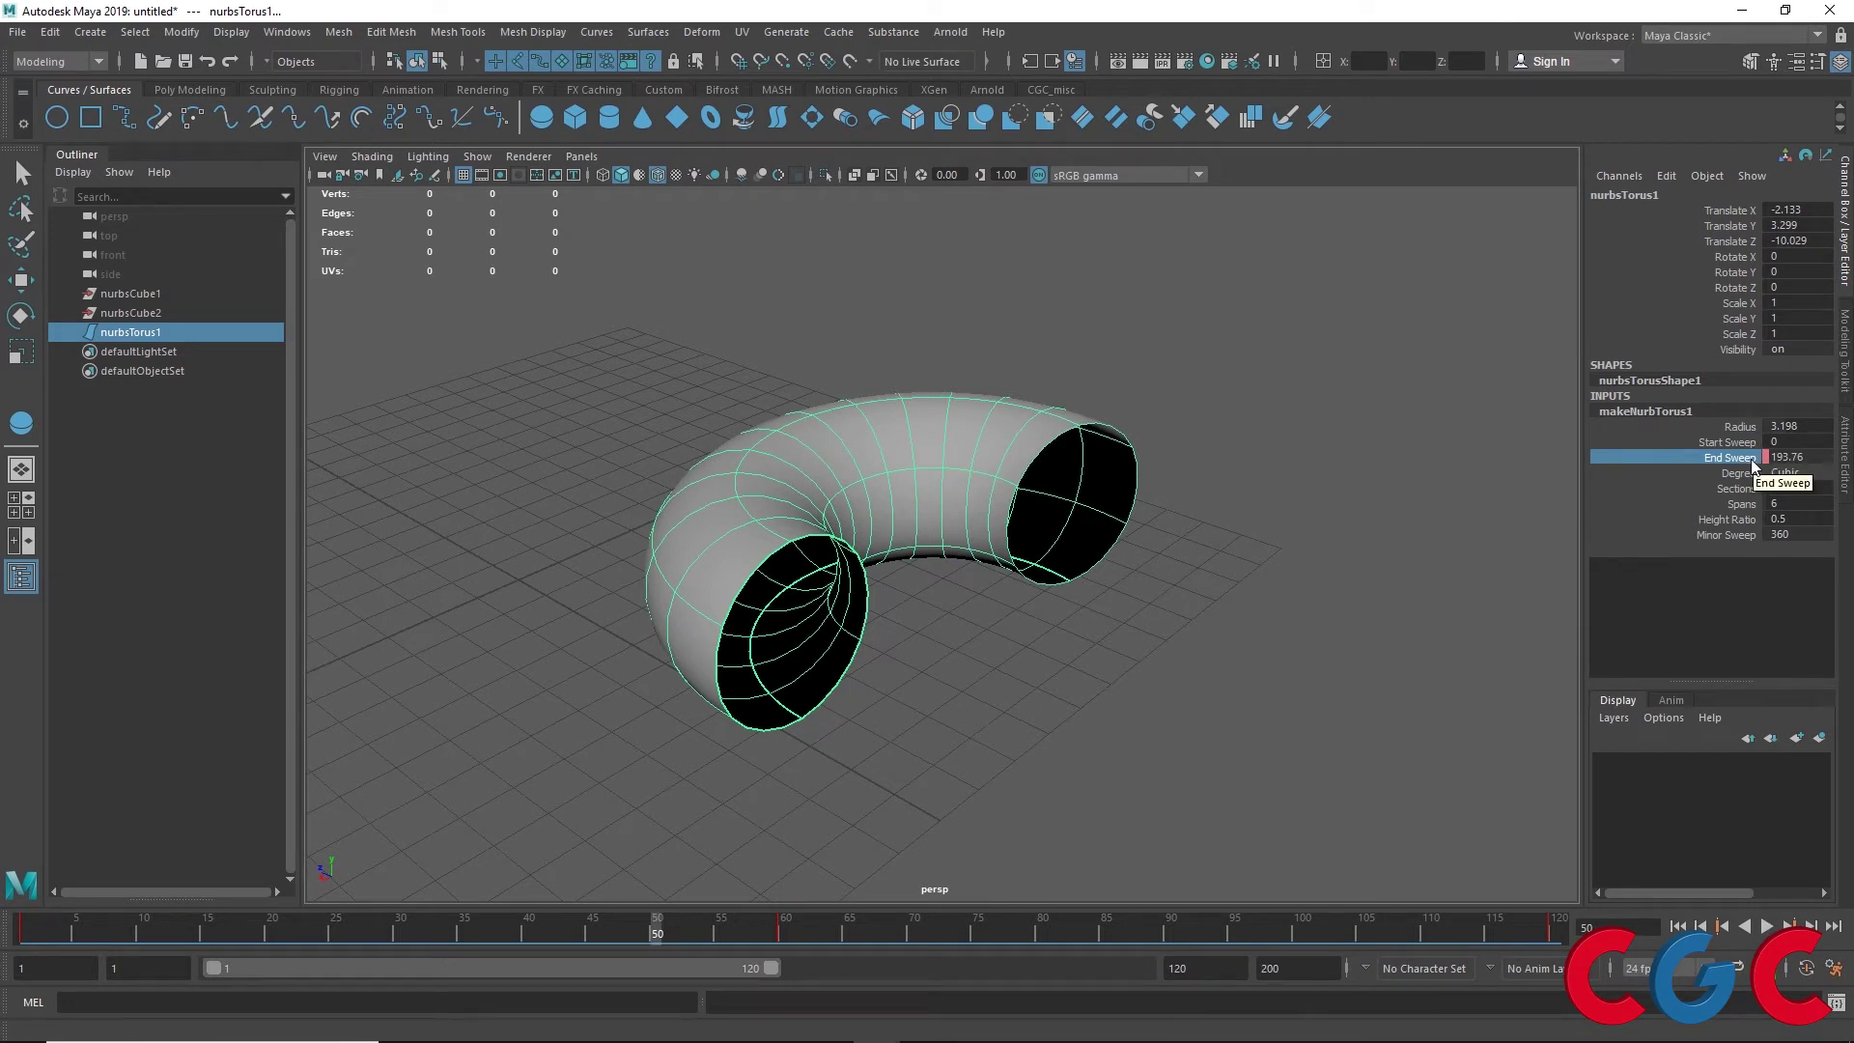
{"action": "right_click_drag", "start_coordinate": [905, 483], "coordinate": [1065, 564]}
{"action": "left_click_drag", "start_coordinate": [668, 929], "coordinate": [29, 929]}
{"action": "left_click", "coordinate": [1729, 536]}
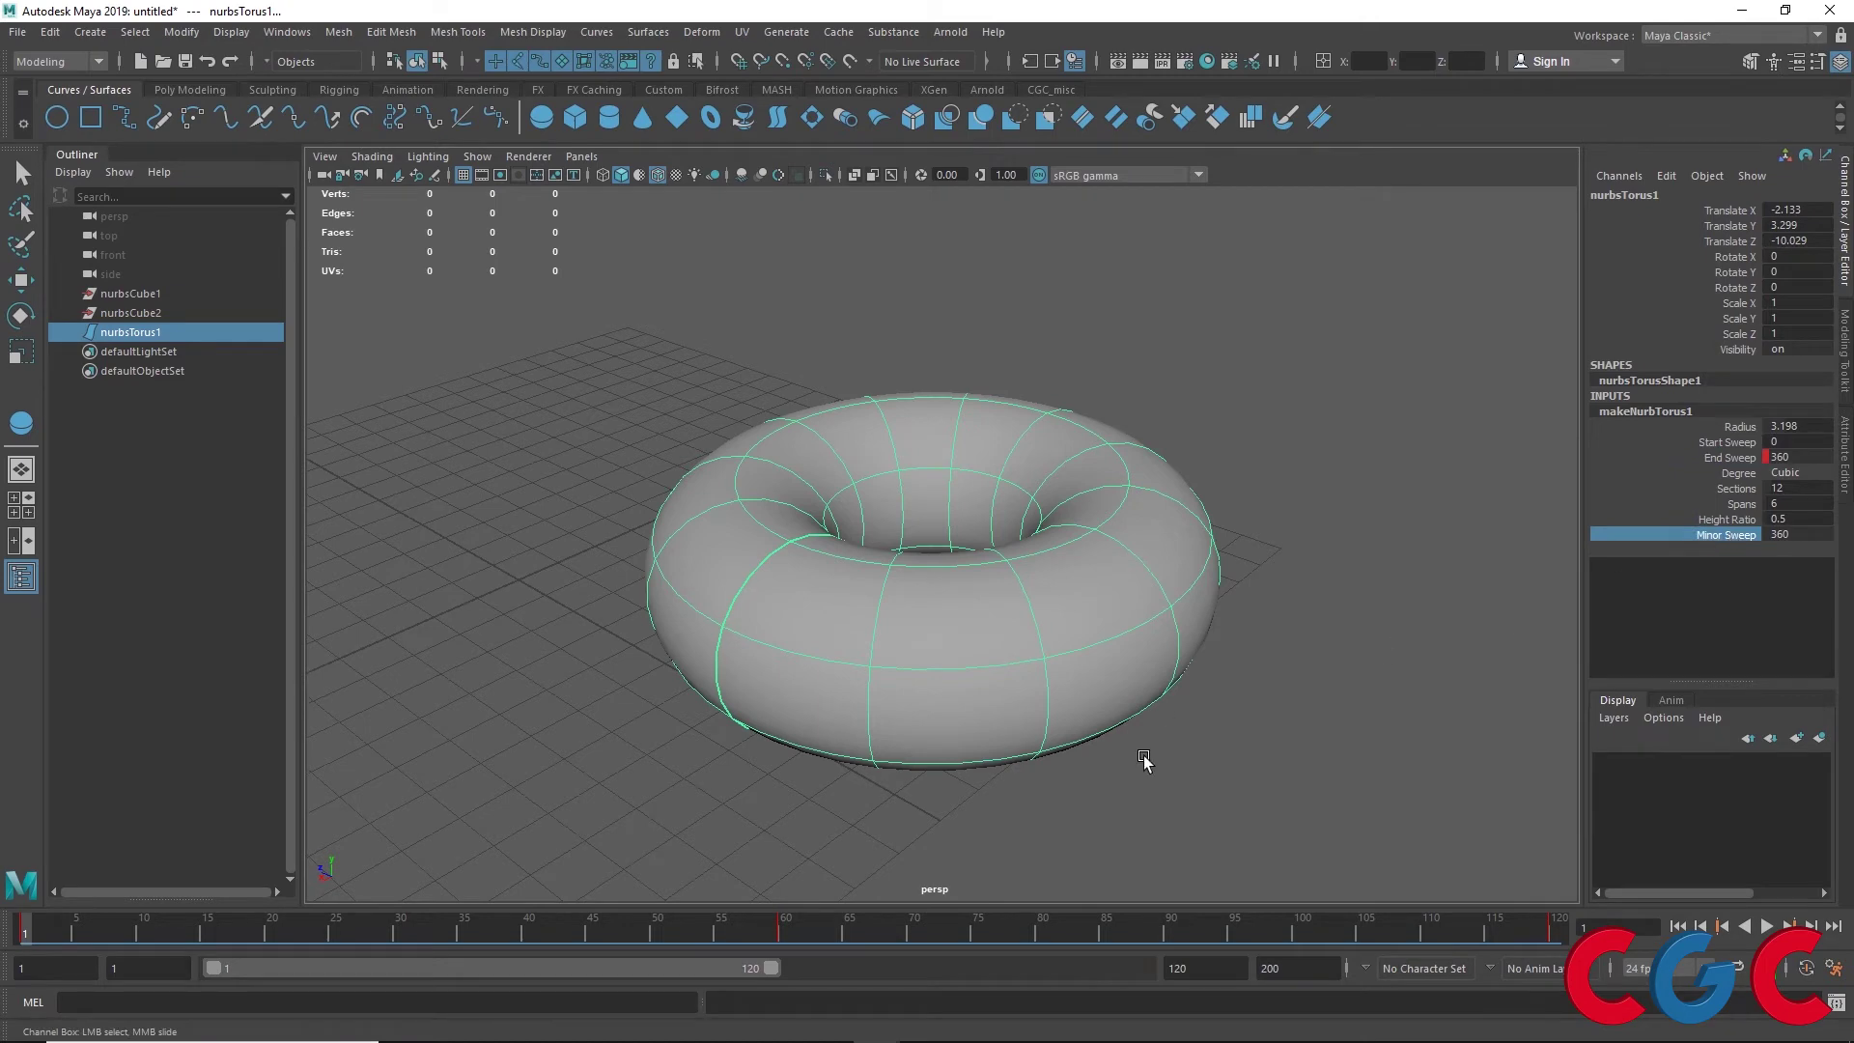
Drag Minor Sweep down to 189.259 and stop playback at frame 37
{"action": "mouse_move", "coordinate": [1142, 757]}
{"action": "left_mouse_down", "text": "alt"}
{"action": "mouse_move", "coordinate": [1126, 629]}
{"action": "mouse_move", "coordinate": [1265, 538]}
{"action": "left_mouse_up", "text": "alt"}
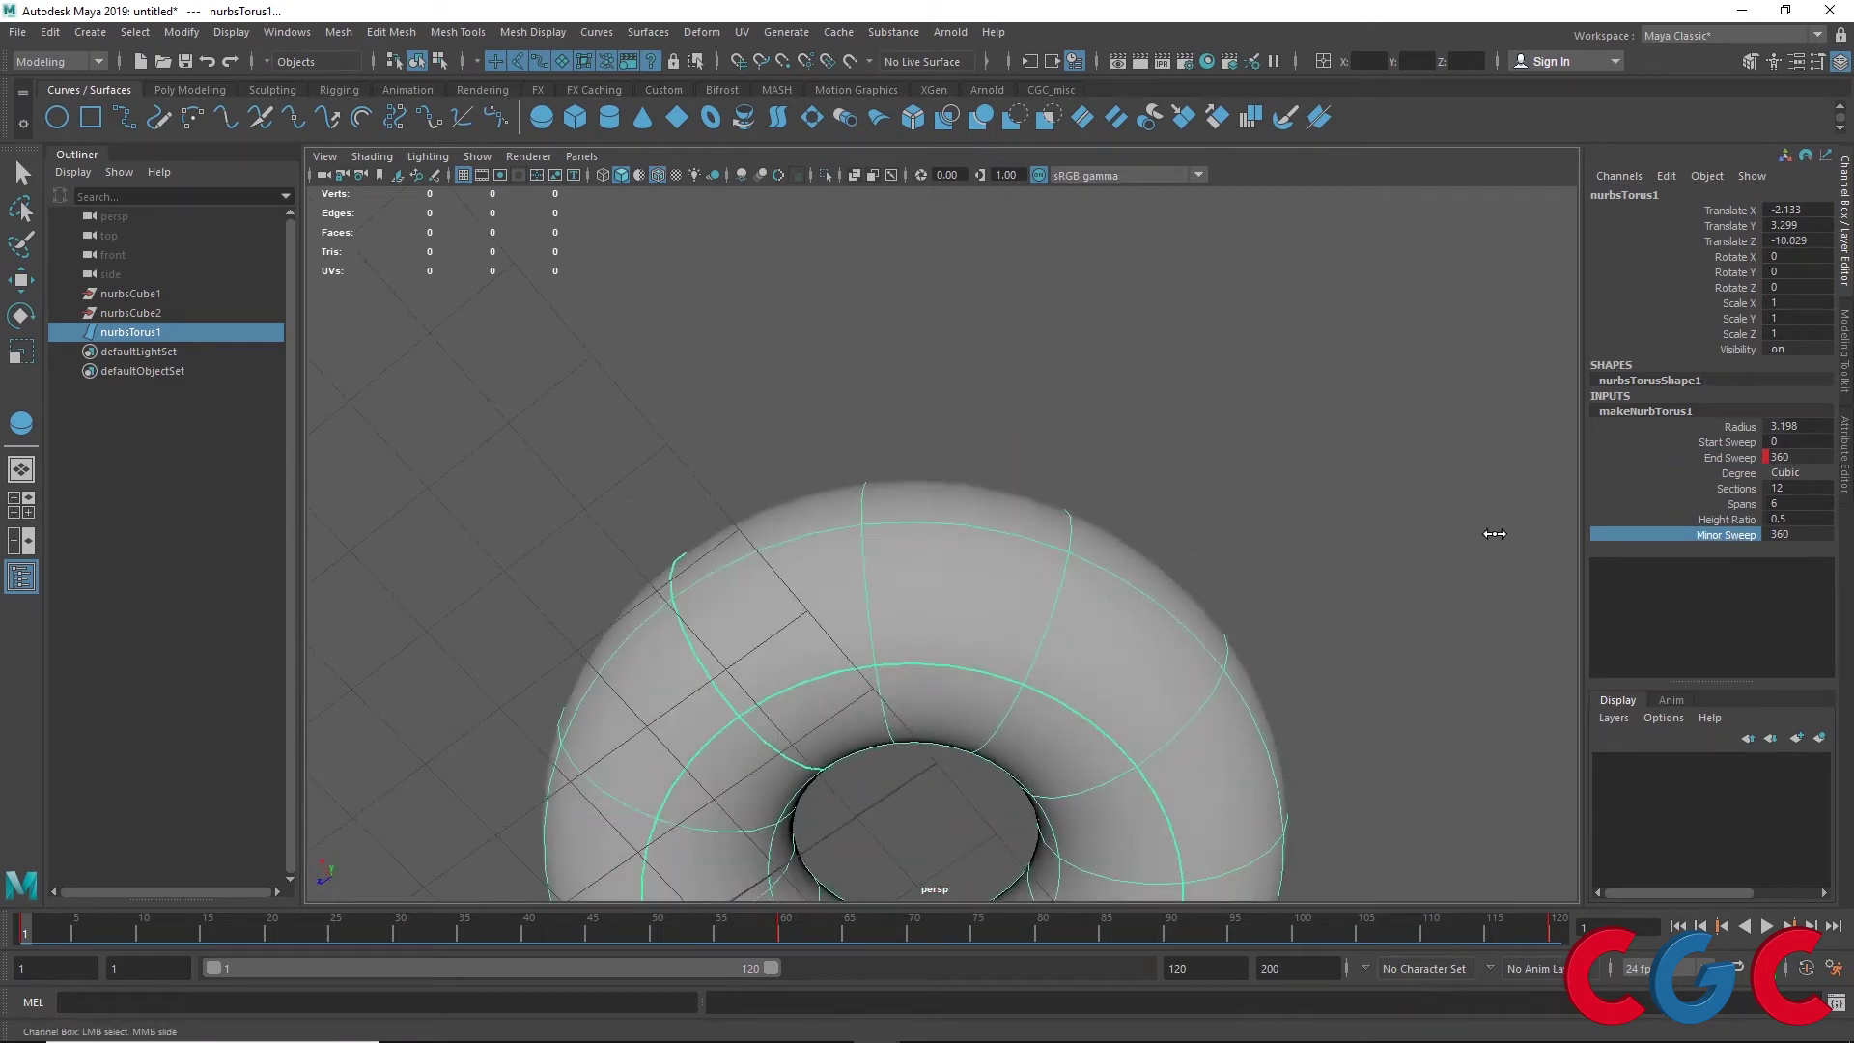
{"action": "middle_click_drag", "start_coordinate": [1317, 533], "coordinate": [1126, 538]}
{"action": "right_click_drag", "start_coordinate": [1125, 538], "coordinate": [1150, 501], "text": "alt"}
{"action": "mouse_move", "coordinate": [1150, 501]}
{"action": "left_mouse_down", "text": "alt"}
{"action": "mouse_move", "coordinate": [1180, 632]}
{"action": "mouse_move", "coordinate": [1055, 687]}
{"action": "left_mouse_up", "text": "alt"}
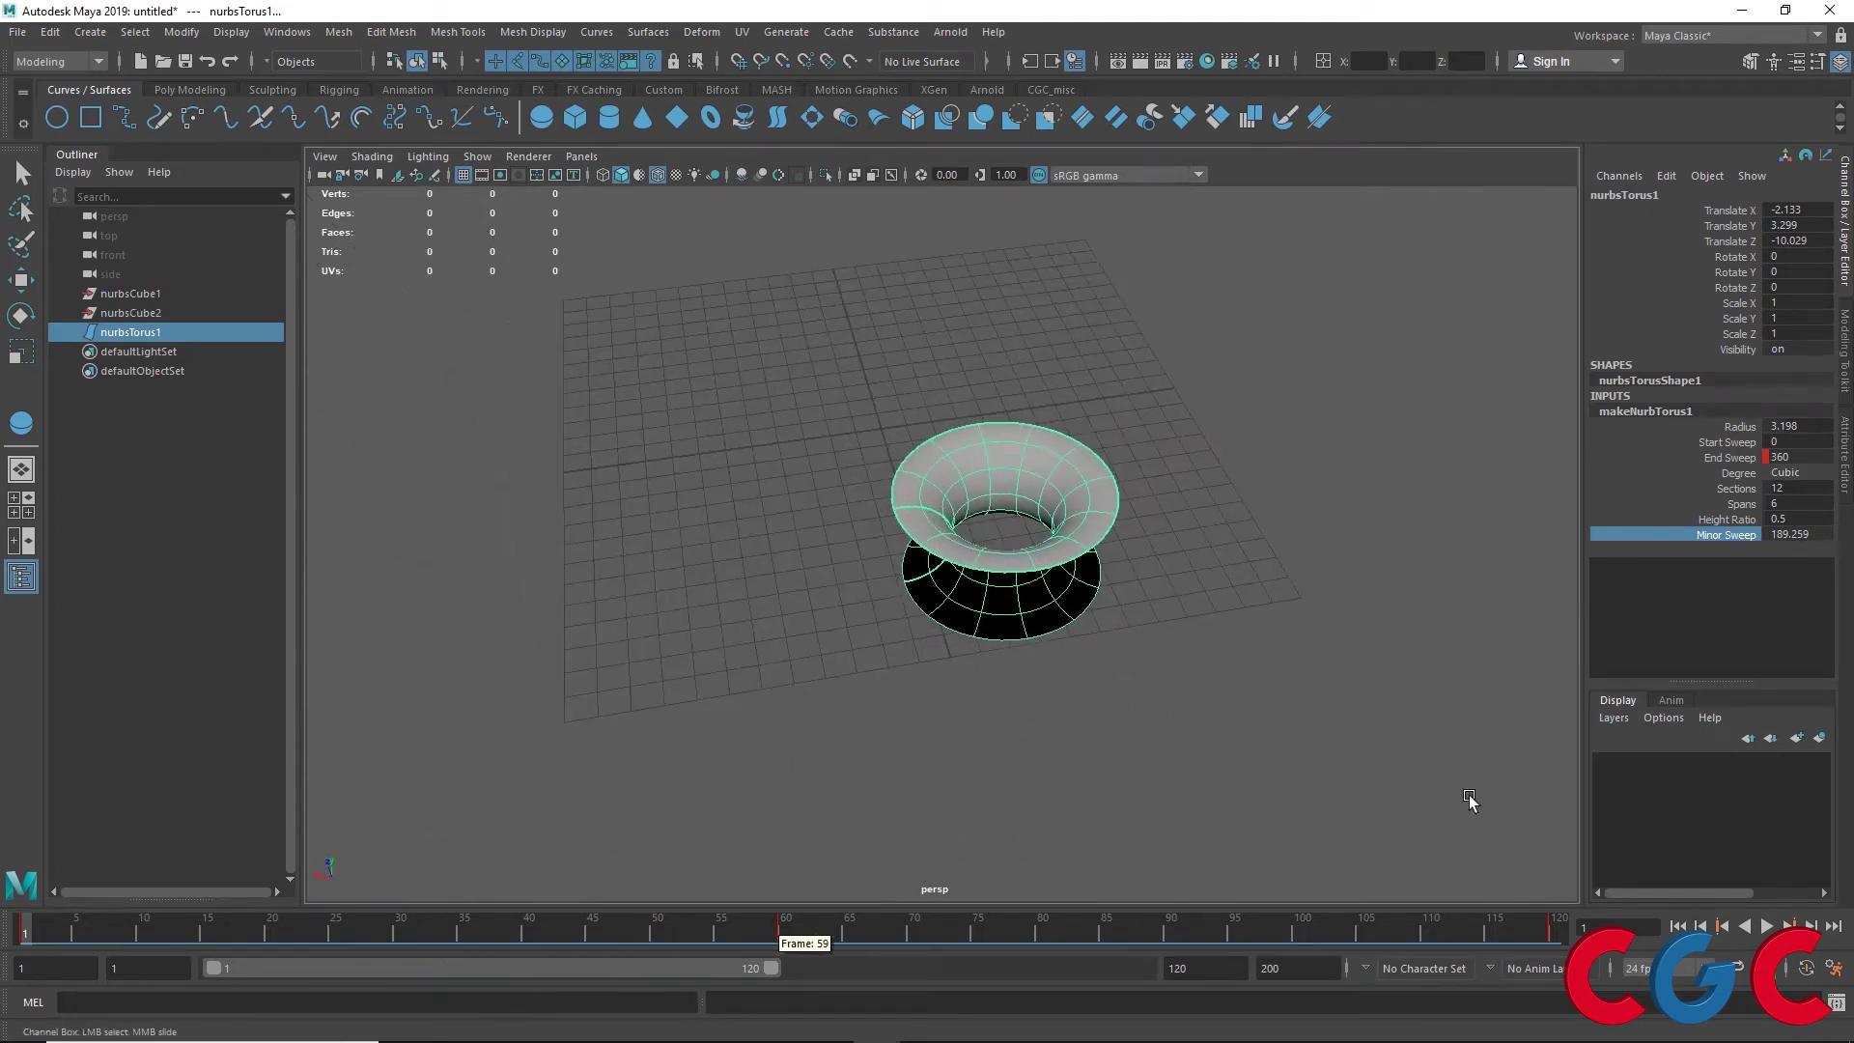
{"action": "left_click", "coordinate": [1766, 927]}
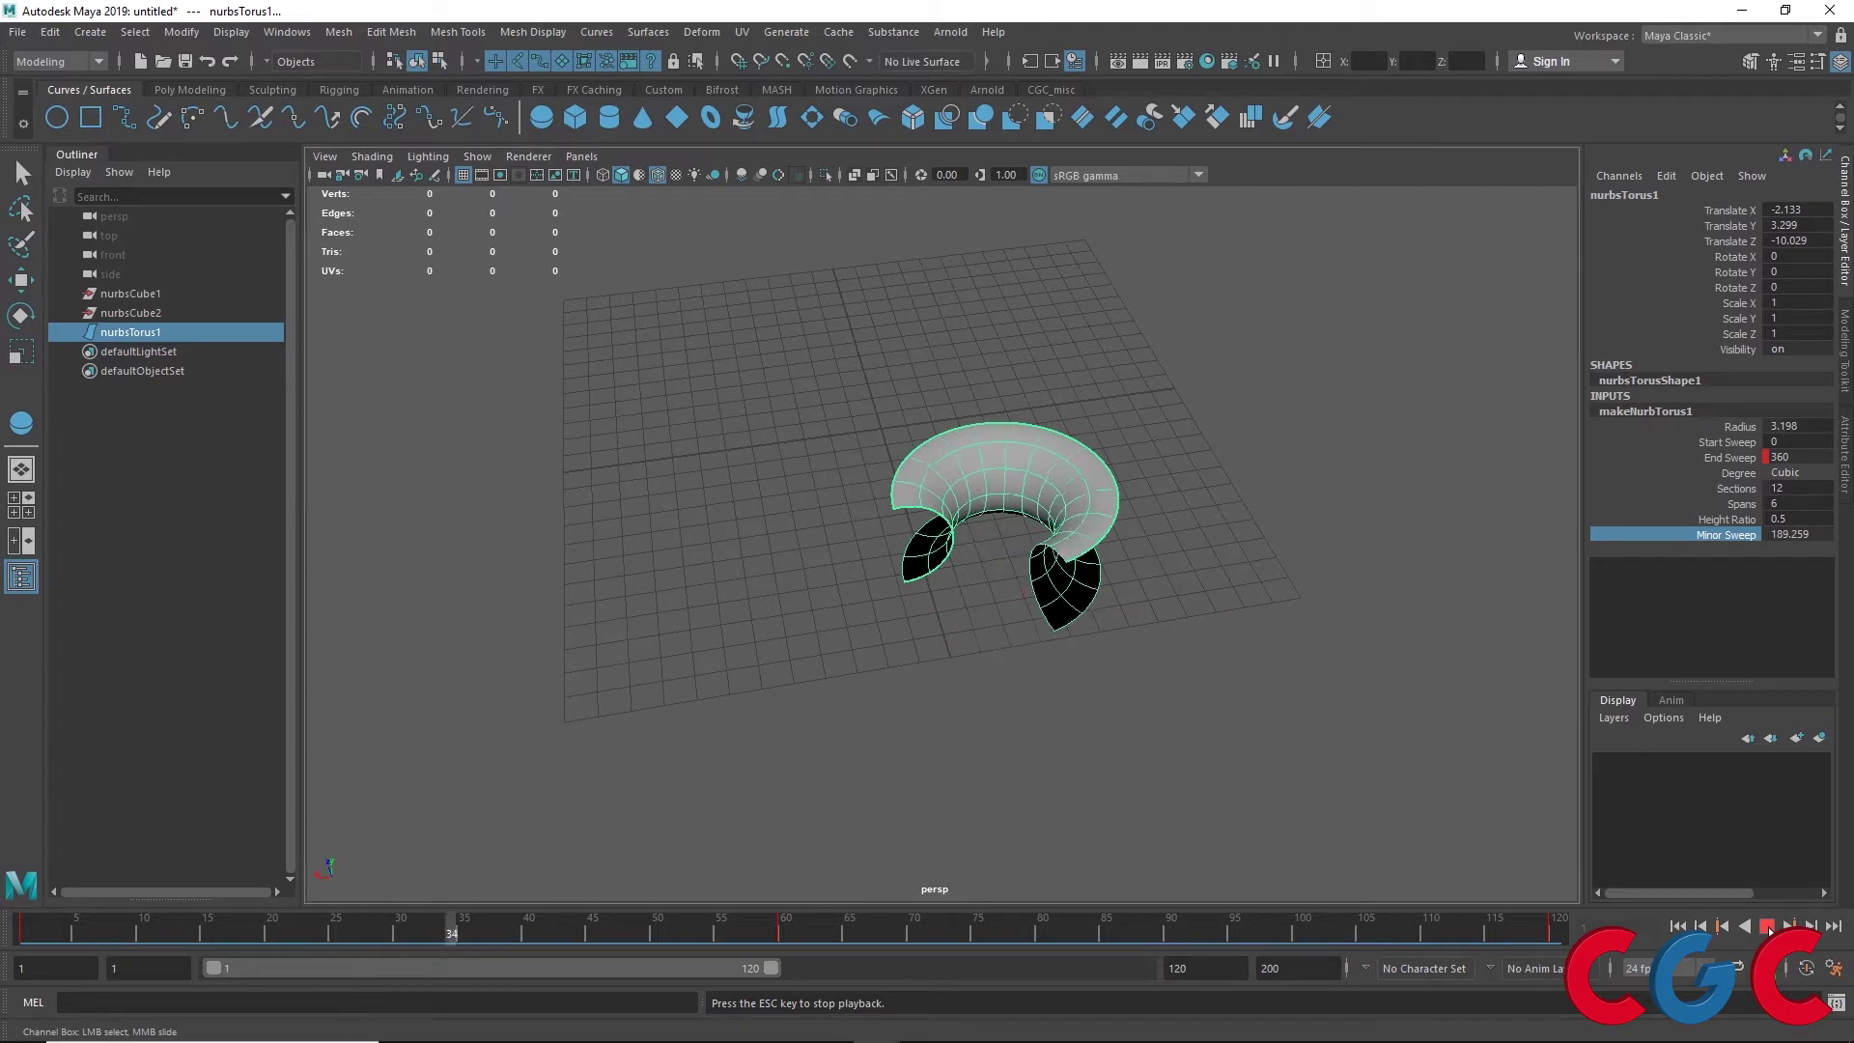
{"action": "left_click", "coordinate": [1767, 927]}
{"action": "mouse_move", "coordinate": [913, 413]}
{"action": "left_mouse_down", "text": "alt"}
{"action": "mouse_move", "coordinate": [891, 404]}
{"action": "mouse_move", "coordinate": [910, 352]}
{"action": "mouse_move", "coordinate": [1213, 356]}
{"action": "left_mouse_up", "text": "alt"}
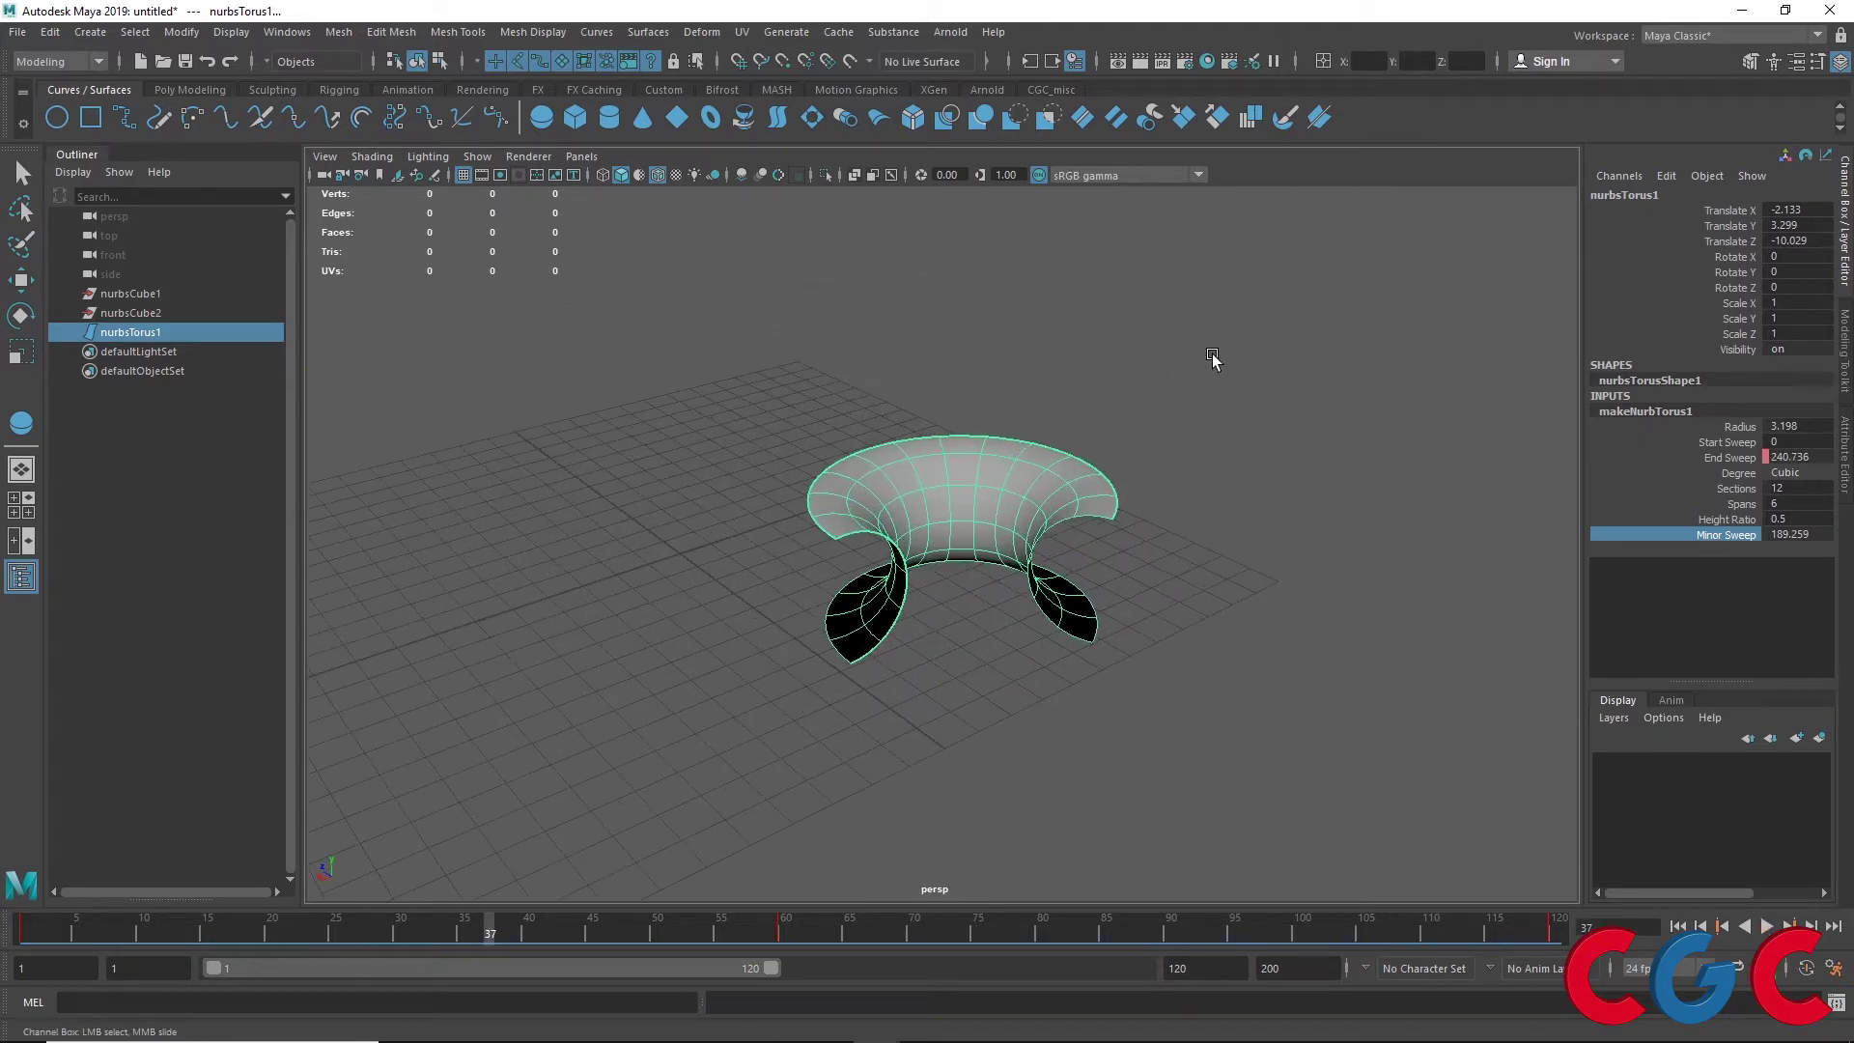
{"action": "key", "text": "w"}
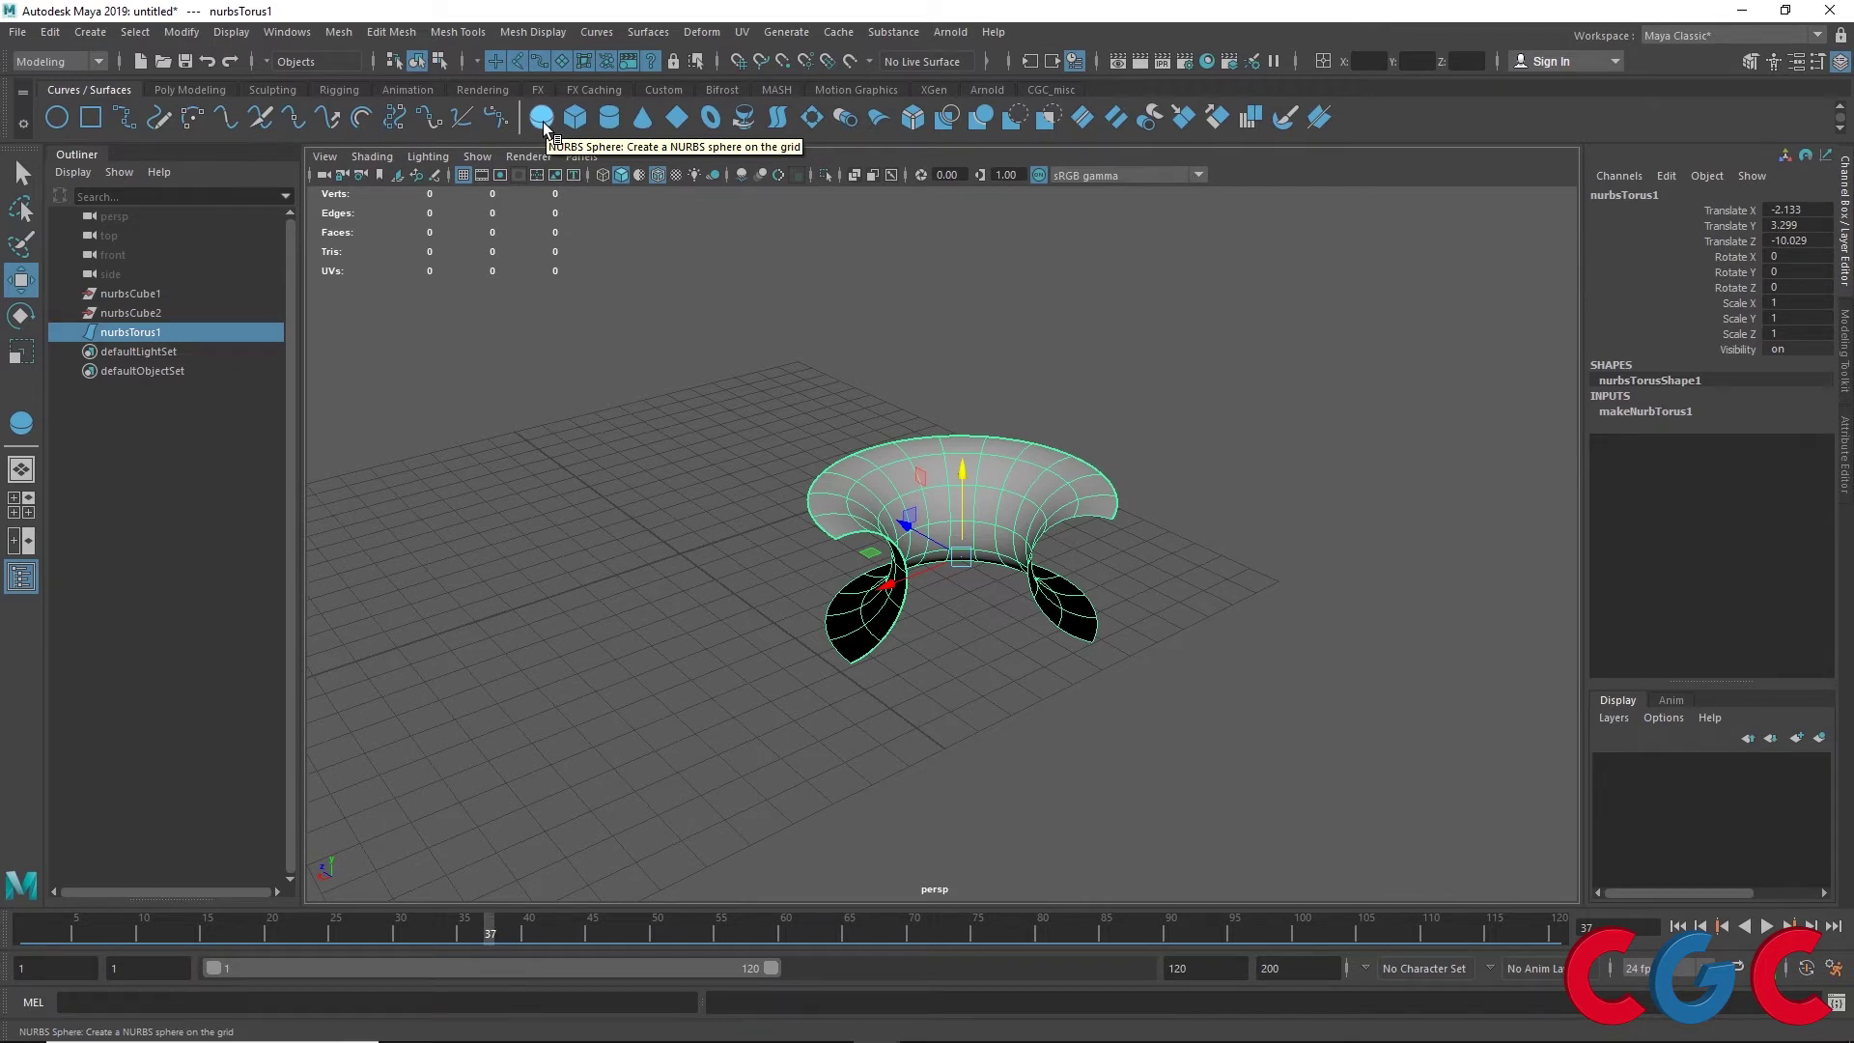
Inspect the sphere and torus settings, then select both and delete them
{"action": "left_click", "coordinate": [543, 122]}
{"action": "left_click_drag", "start_coordinate": [663, 509], "coordinate": [744, 509]}
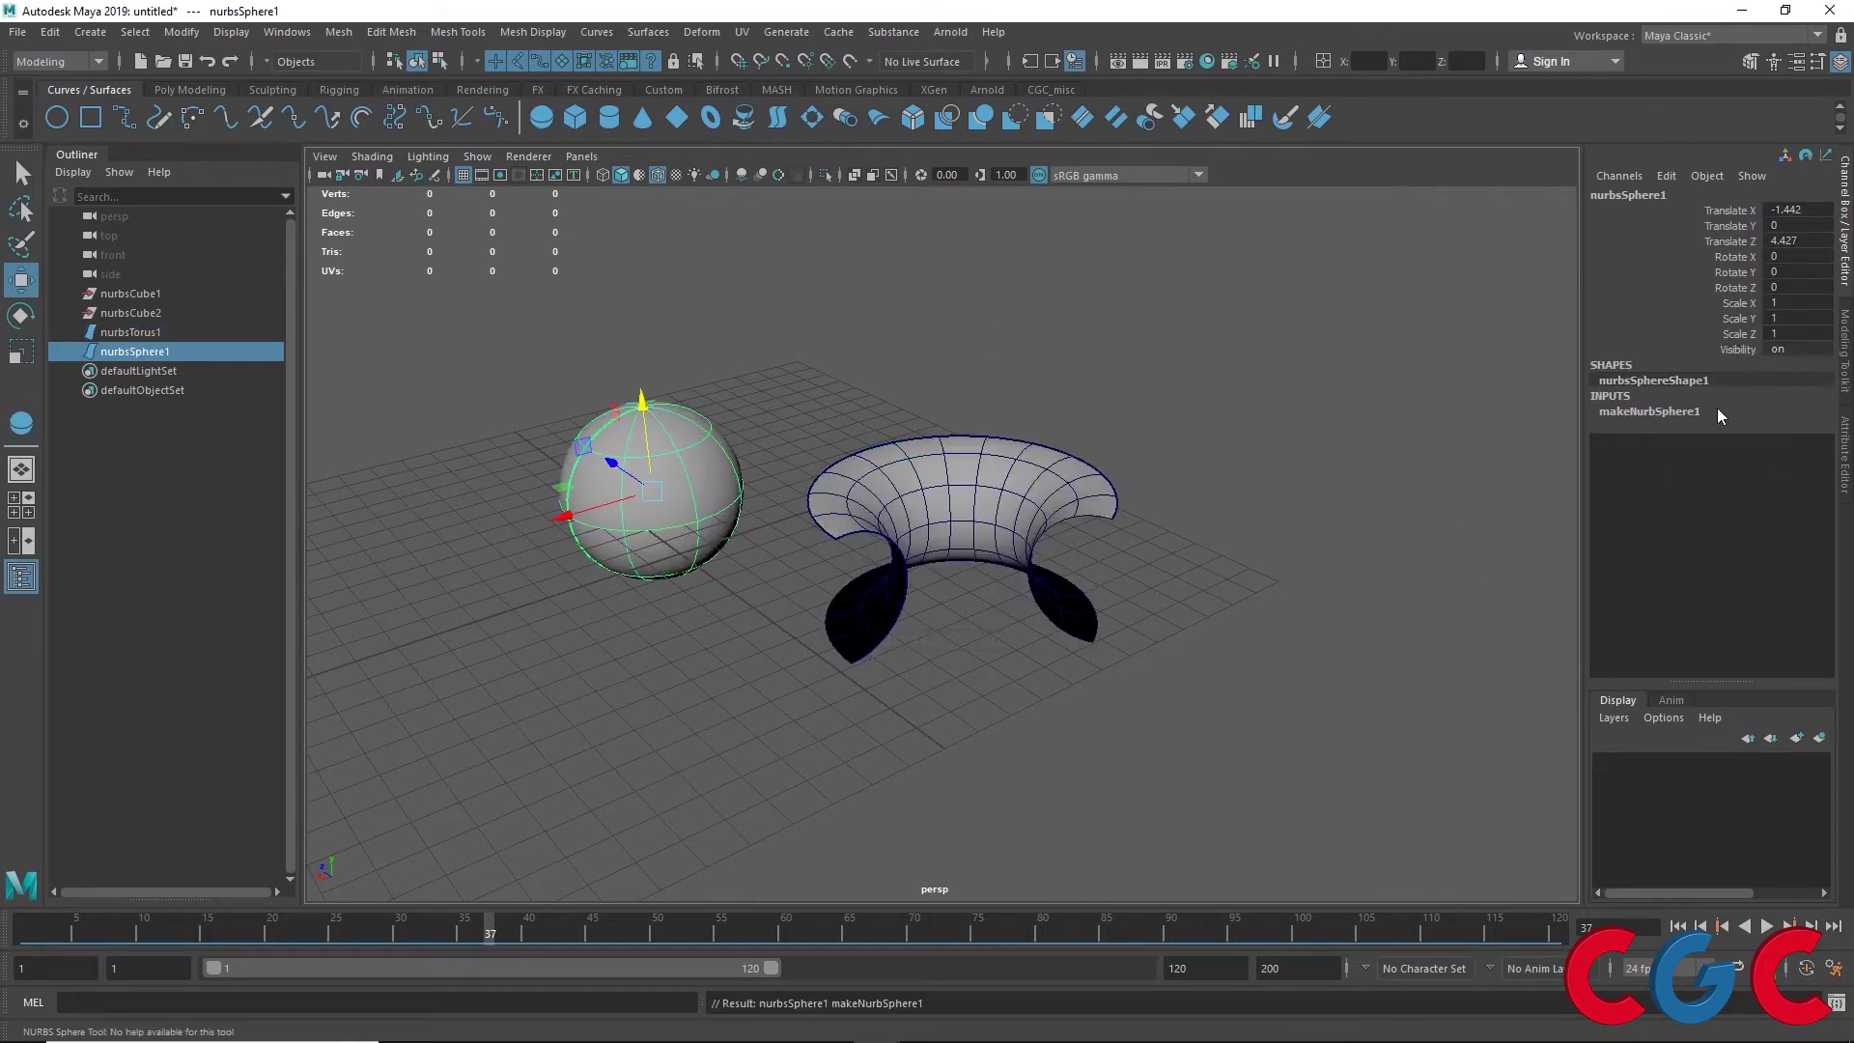
{"action": "left_click", "coordinate": [1696, 411]}
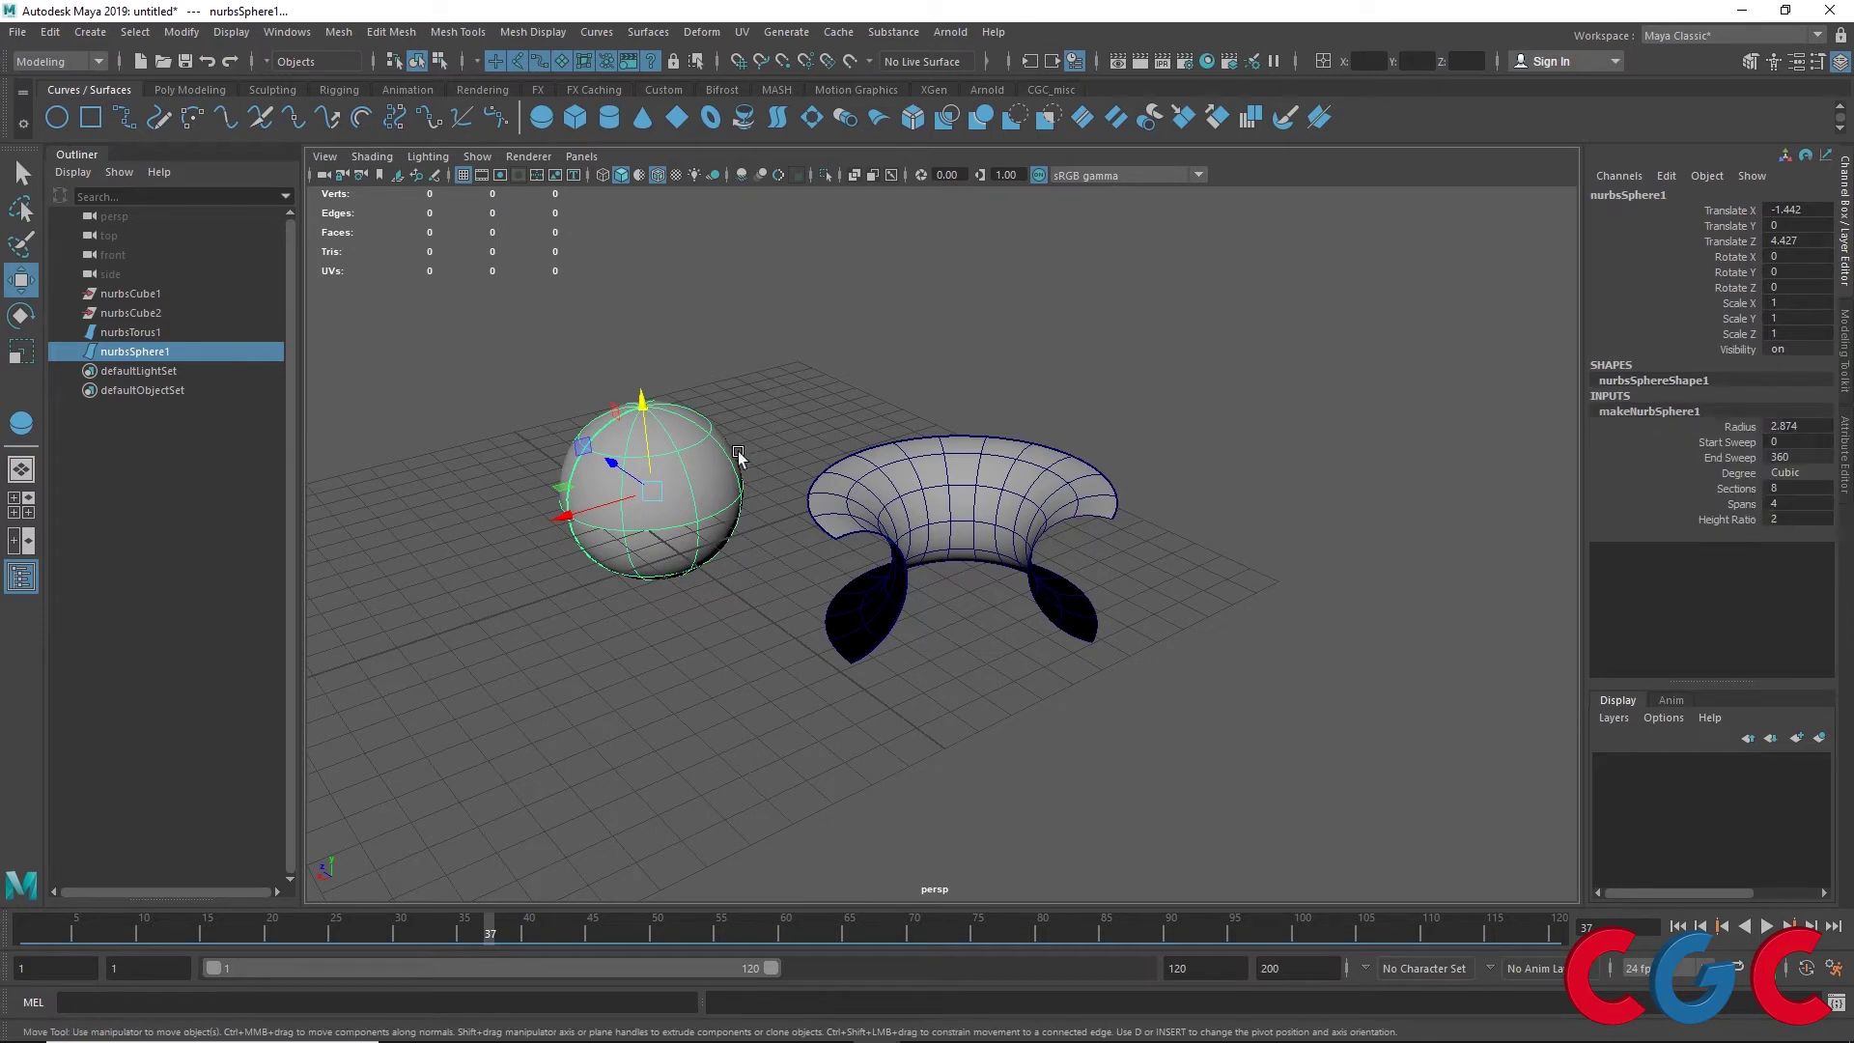
{"action": "left_click_drag", "start_coordinate": [1184, 364], "coordinate": [1301, 612]}
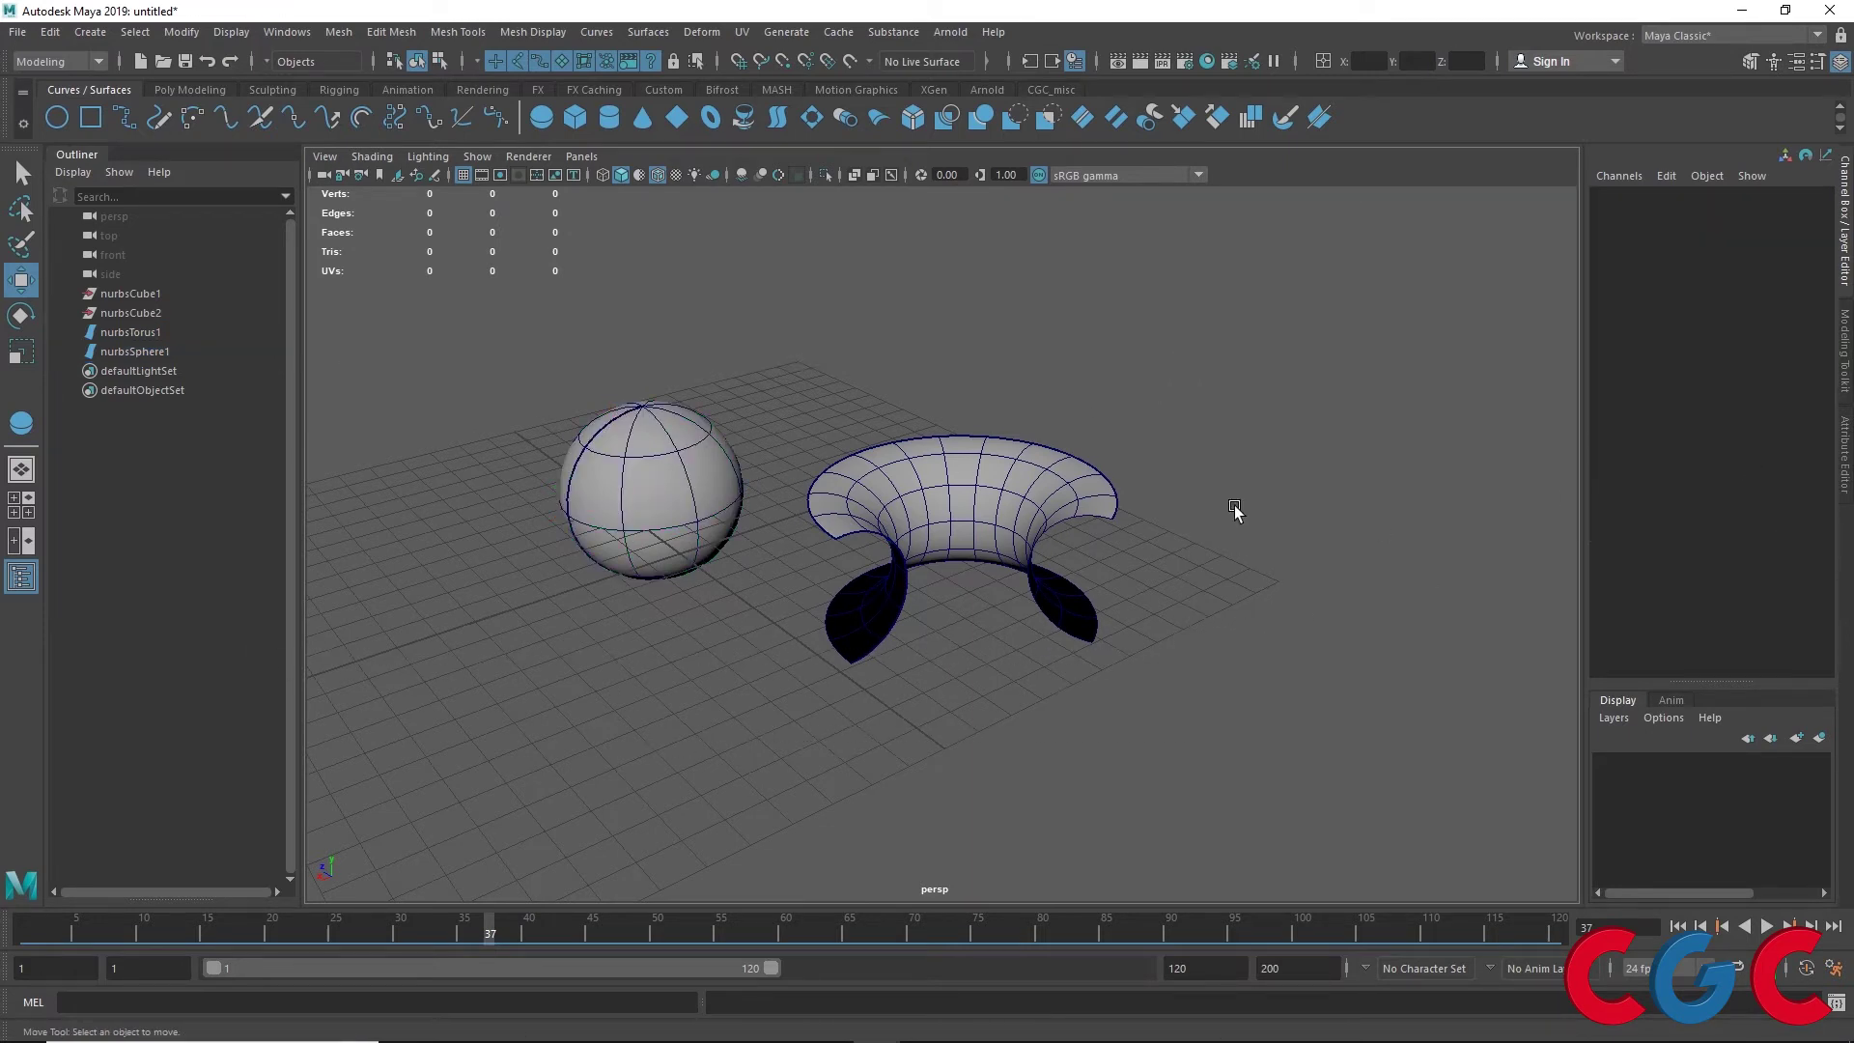
{"action": "left_click_drag", "start_coordinate": [1234, 509], "coordinate": [1062, 579]}
{"action": "left_click", "coordinate": [1663, 413]}
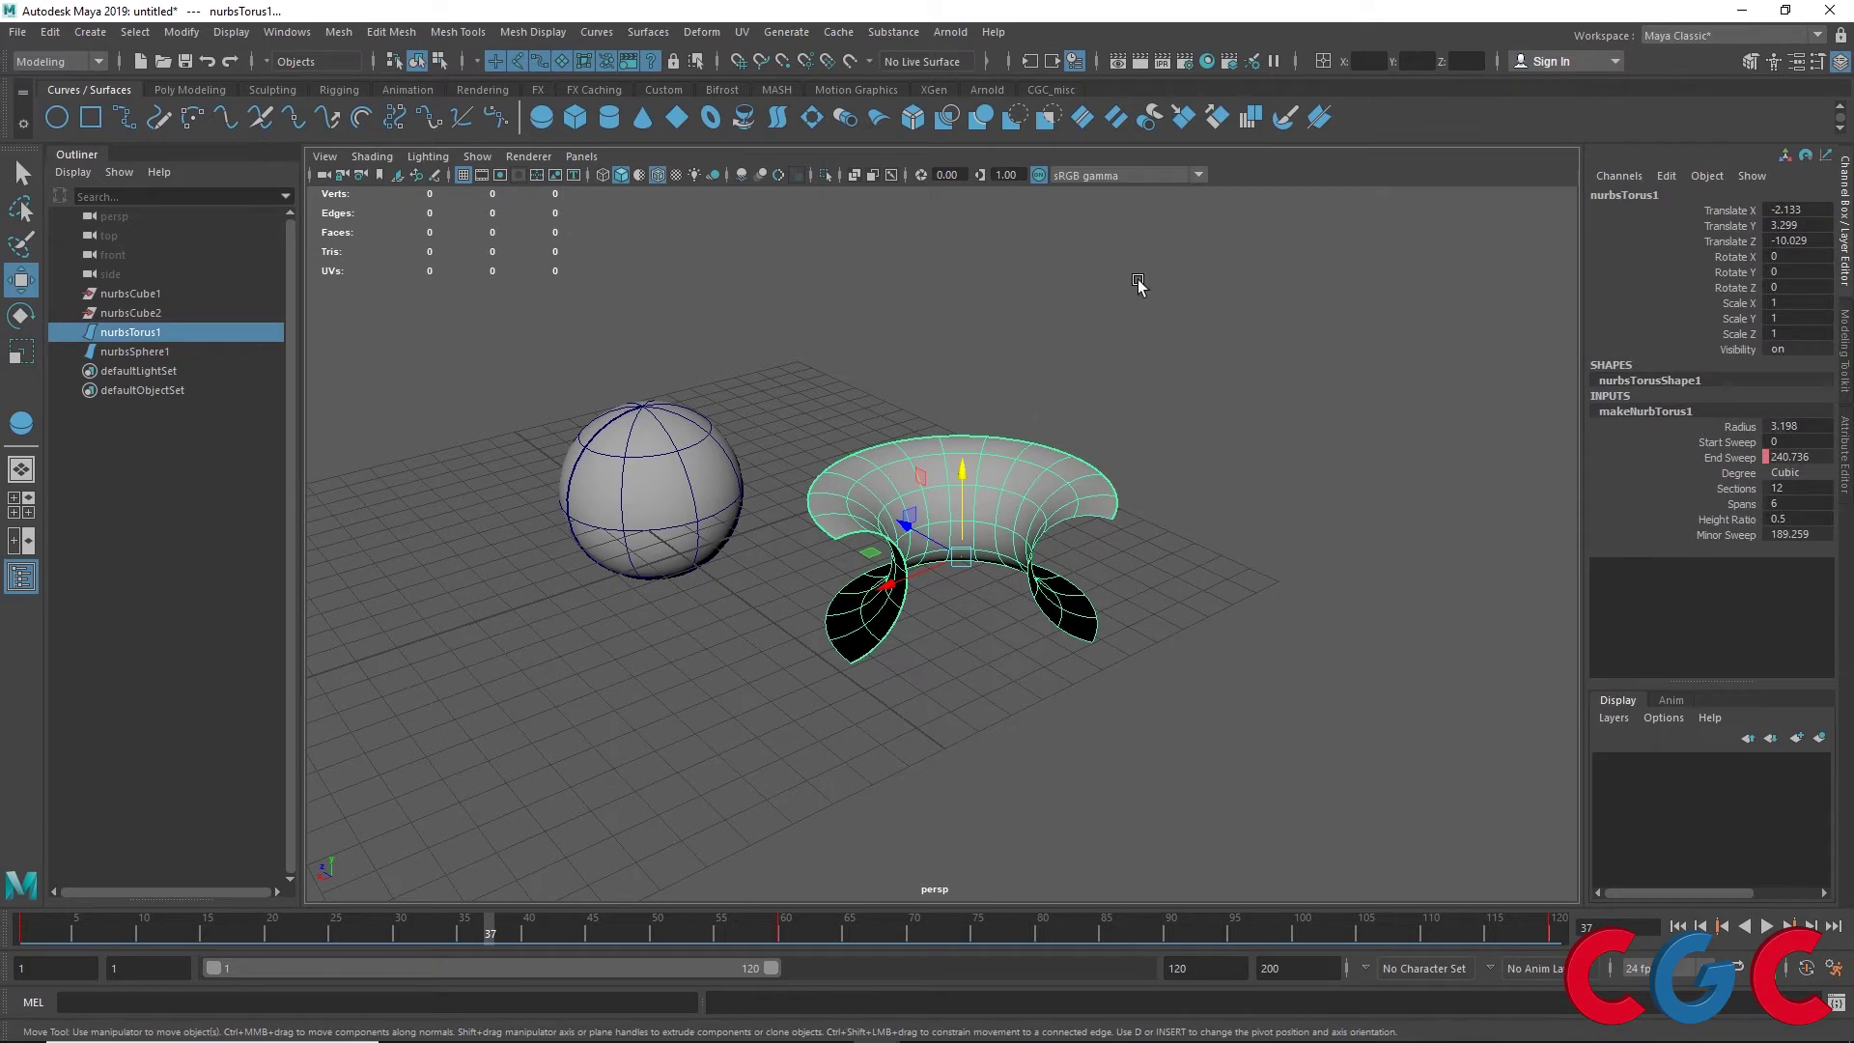
{"action": "left_click_drag", "start_coordinate": [1158, 317], "coordinate": [425, 763]}
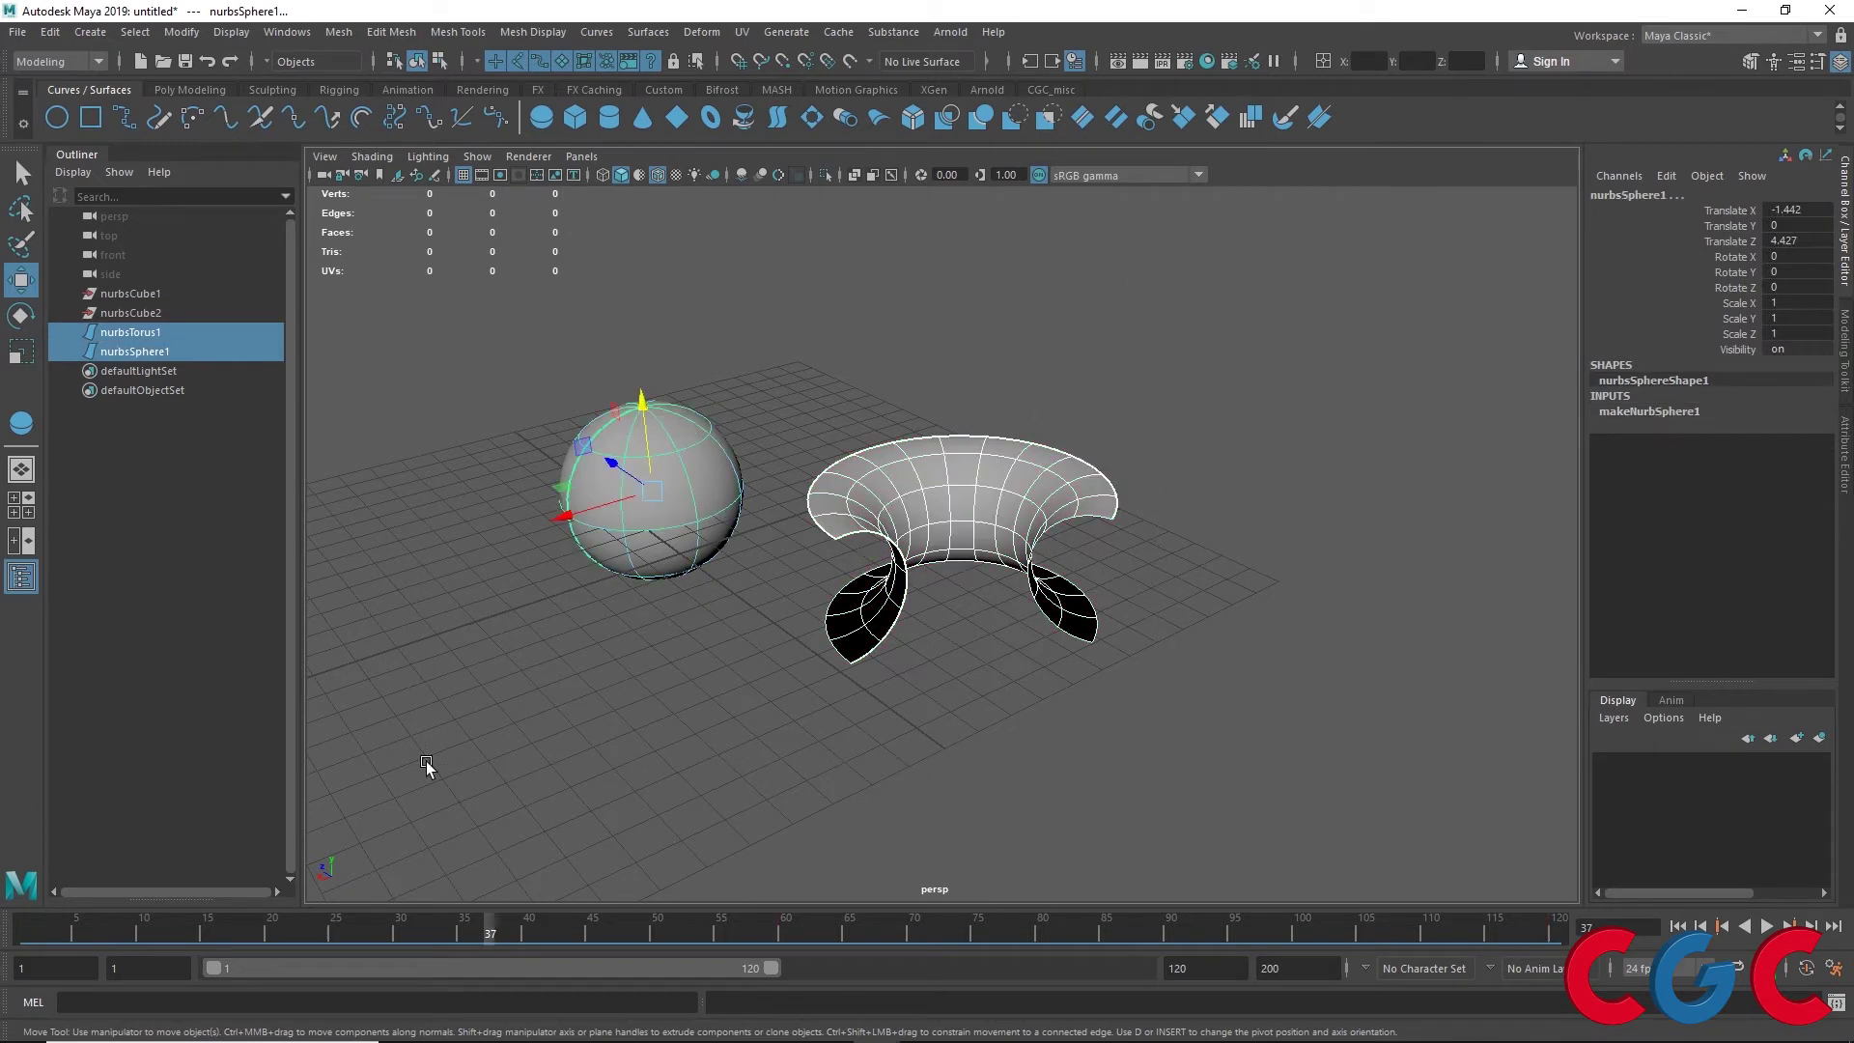
{"action": "key", "text": "Delete"}
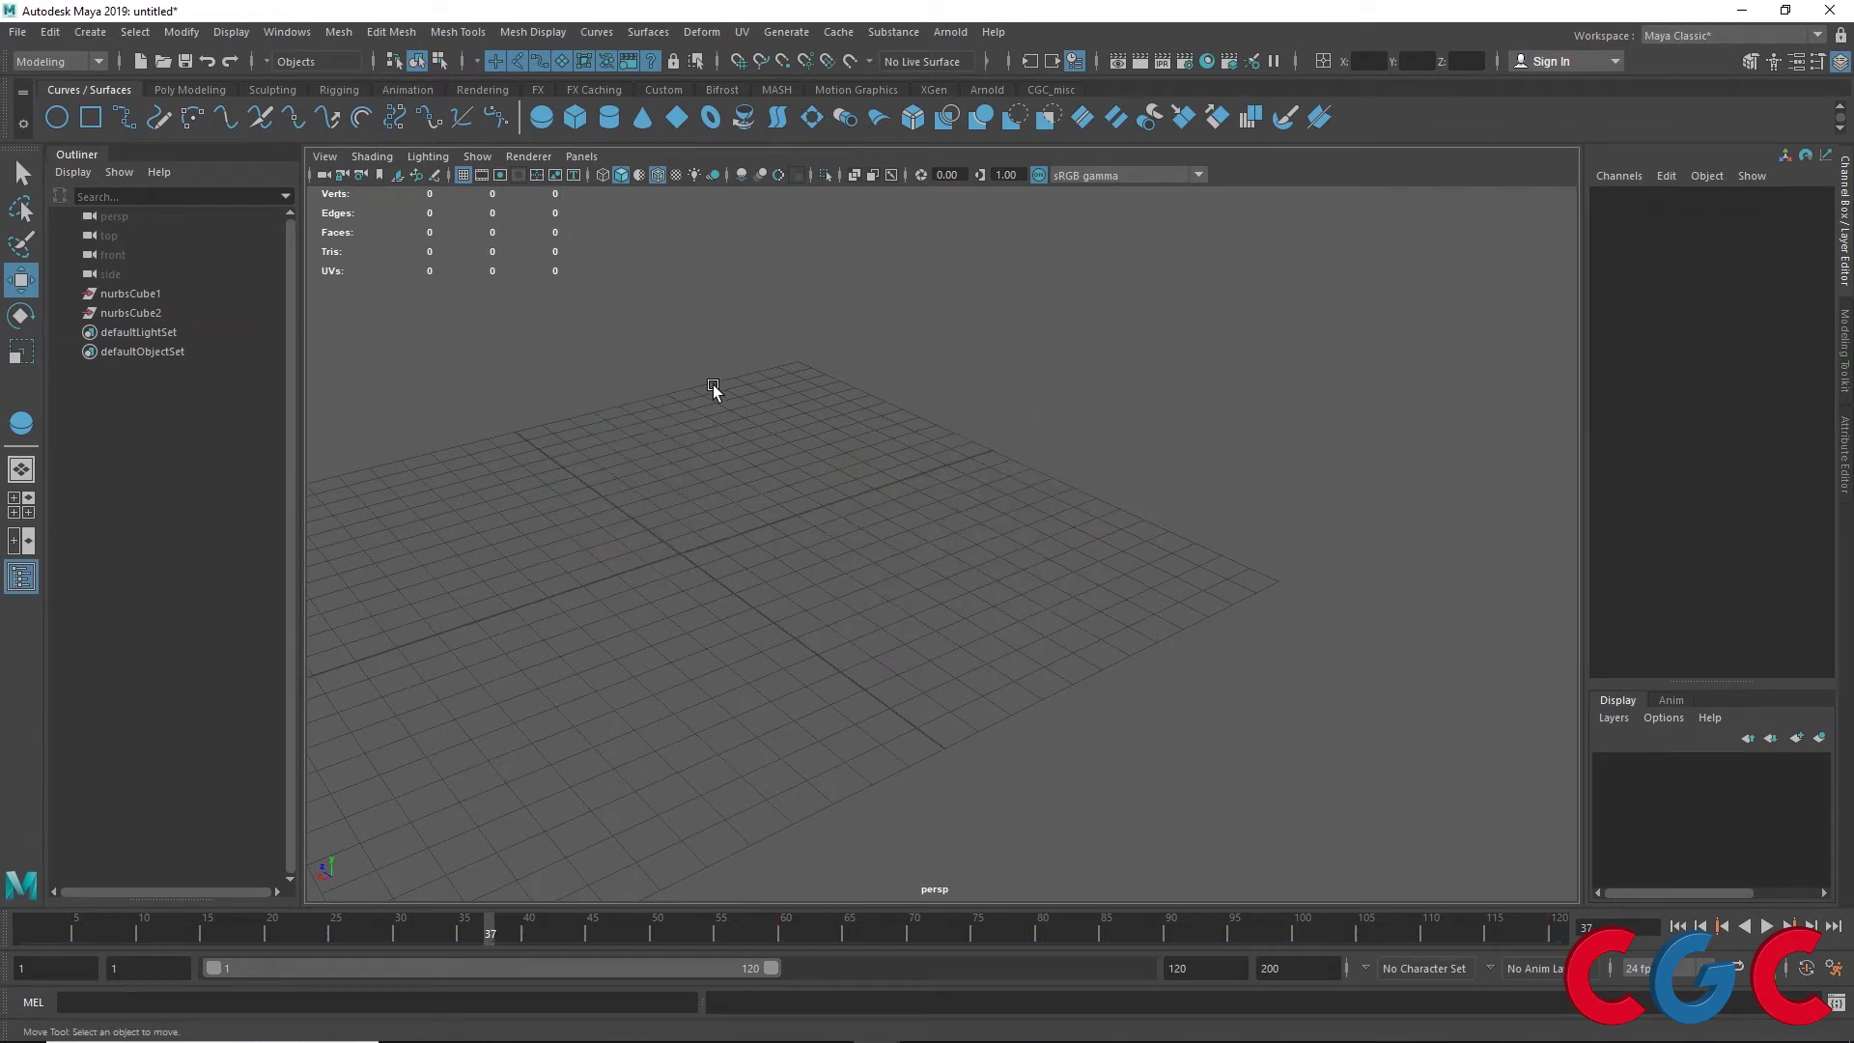
Draw a new NURBS sphere and raise it to Translate Y 3.317
{"action": "left_click", "coordinate": [540, 117]}
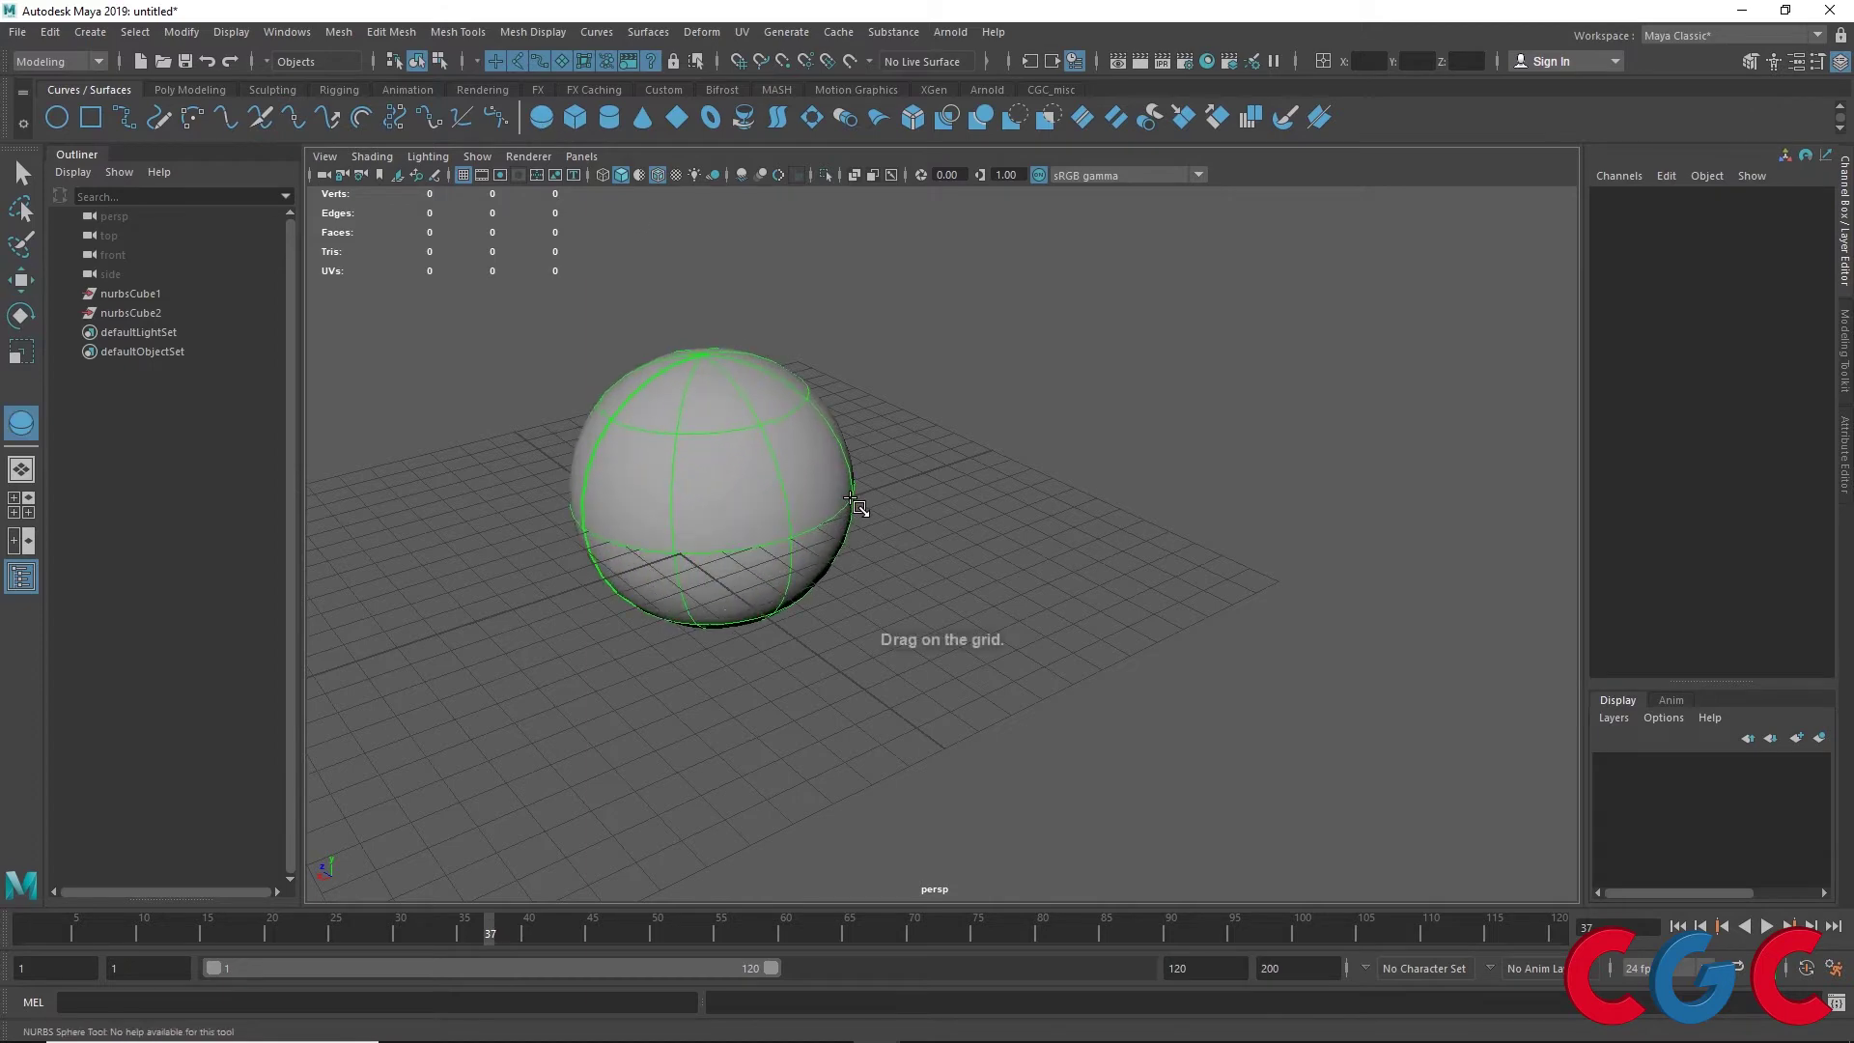
{"action": "left_click_drag", "start_coordinate": [744, 497], "coordinate": [850, 500]}
{"action": "scroll", "coordinate": [750, 390], "scroll_direction": "up", "scroll_amount": 3}
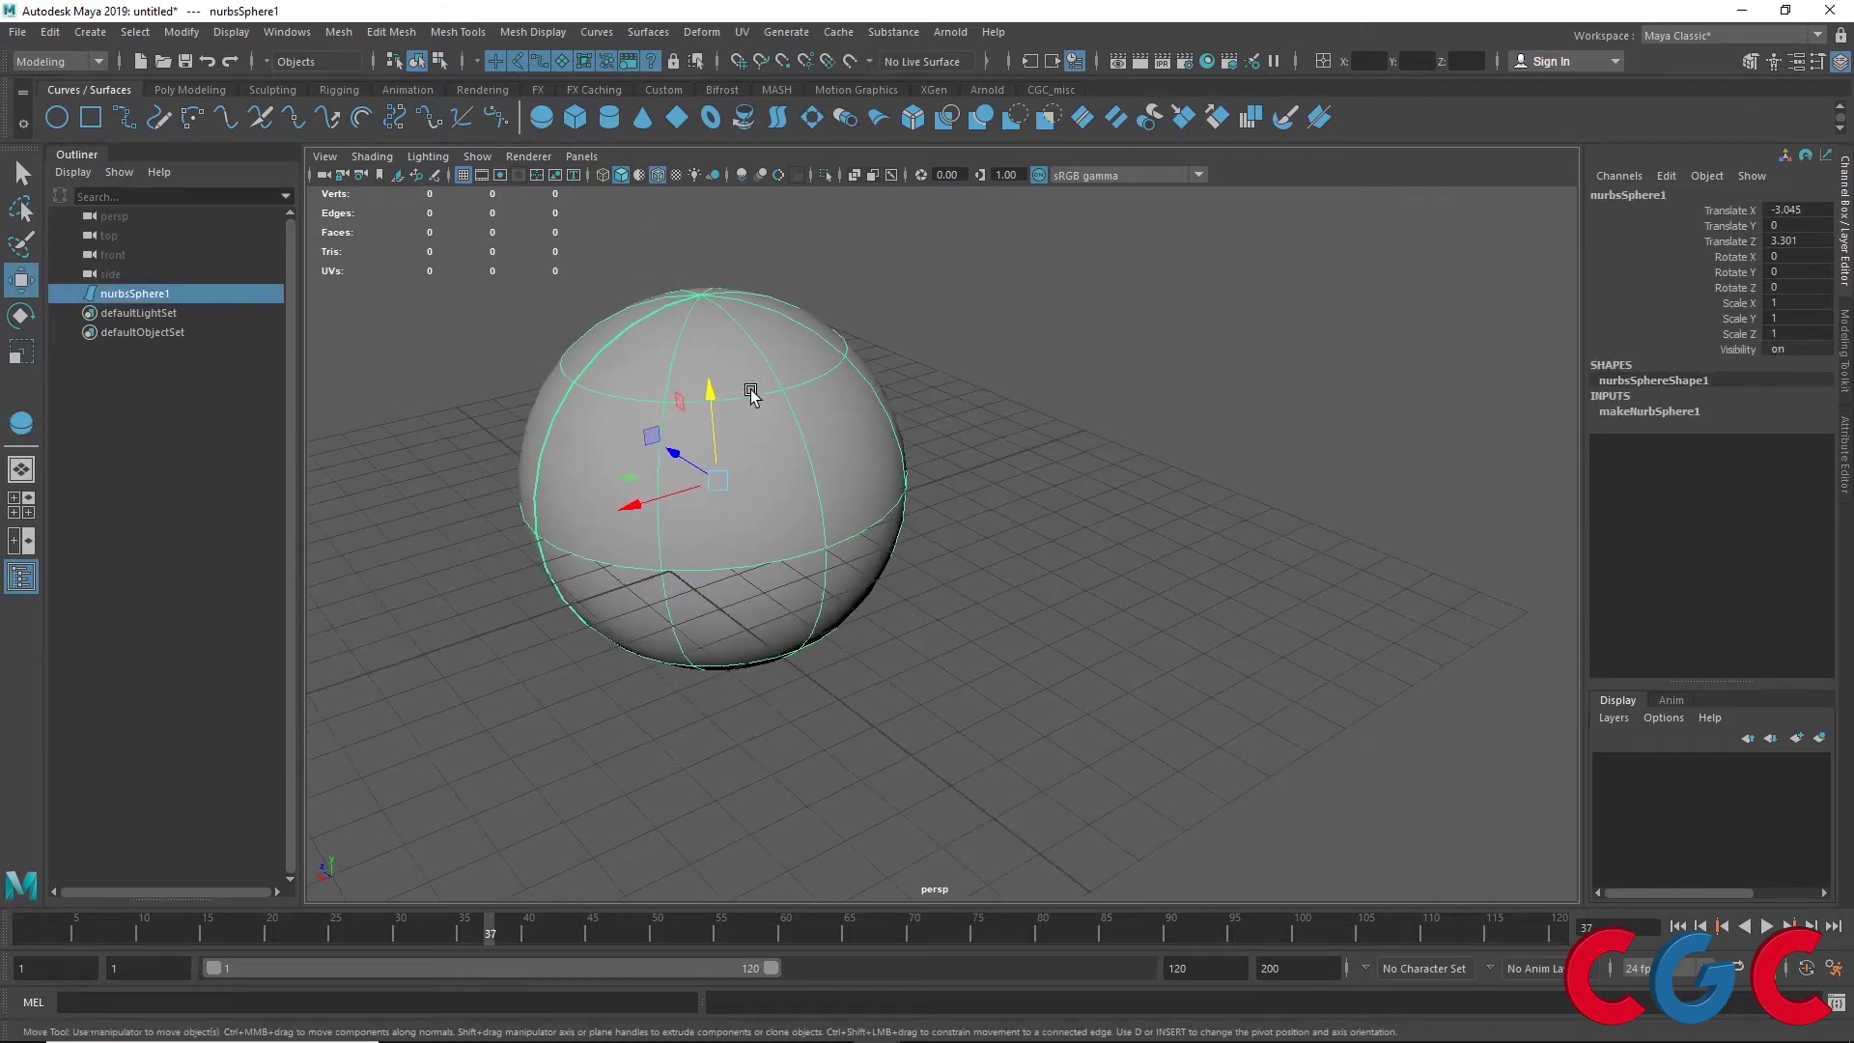
{"action": "left_click_drag", "start_coordinate": [750, 390], "coordinate": [717, 253]}
{"action": "left_click_drag", "start_coordinate": [653, 424], "coordinate": [820, 612], "text": "alt"}
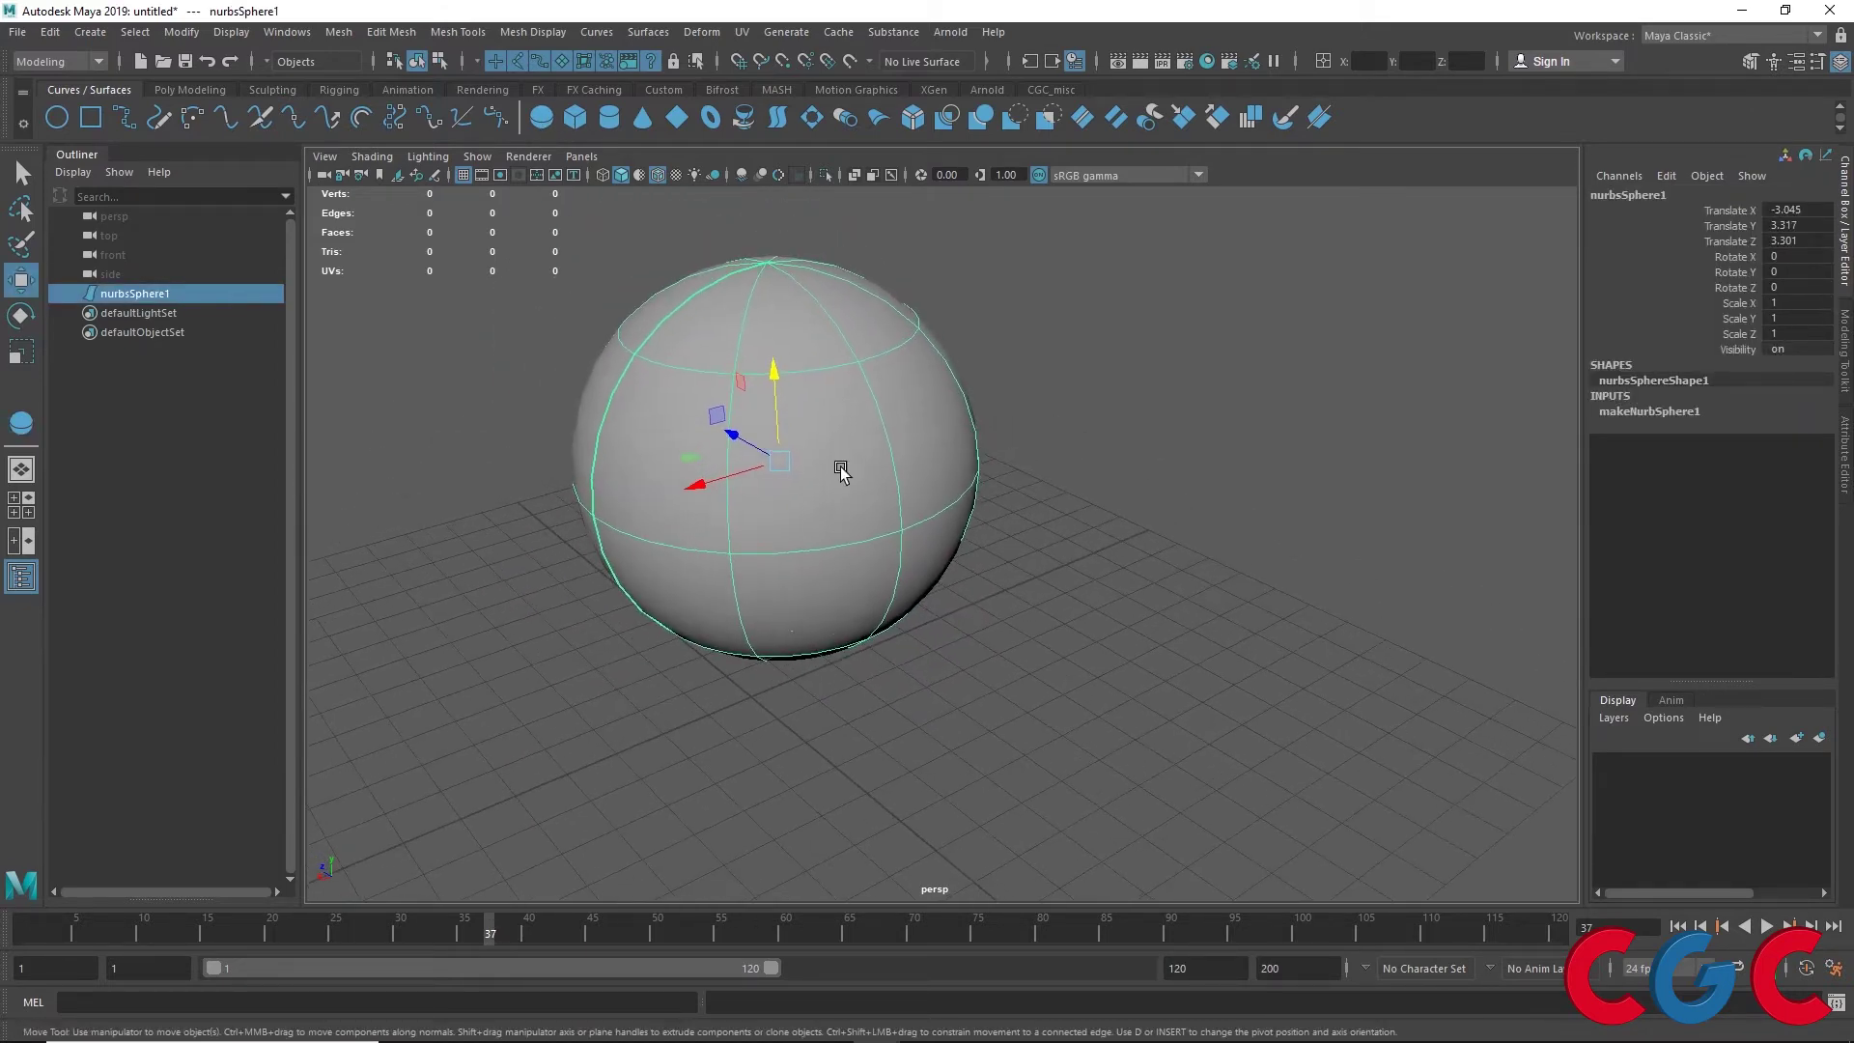
Show the sphere's control vertices, pull a top CV out, then undo the pull
{"action": "right_click", "coordinate": [849, 323]}
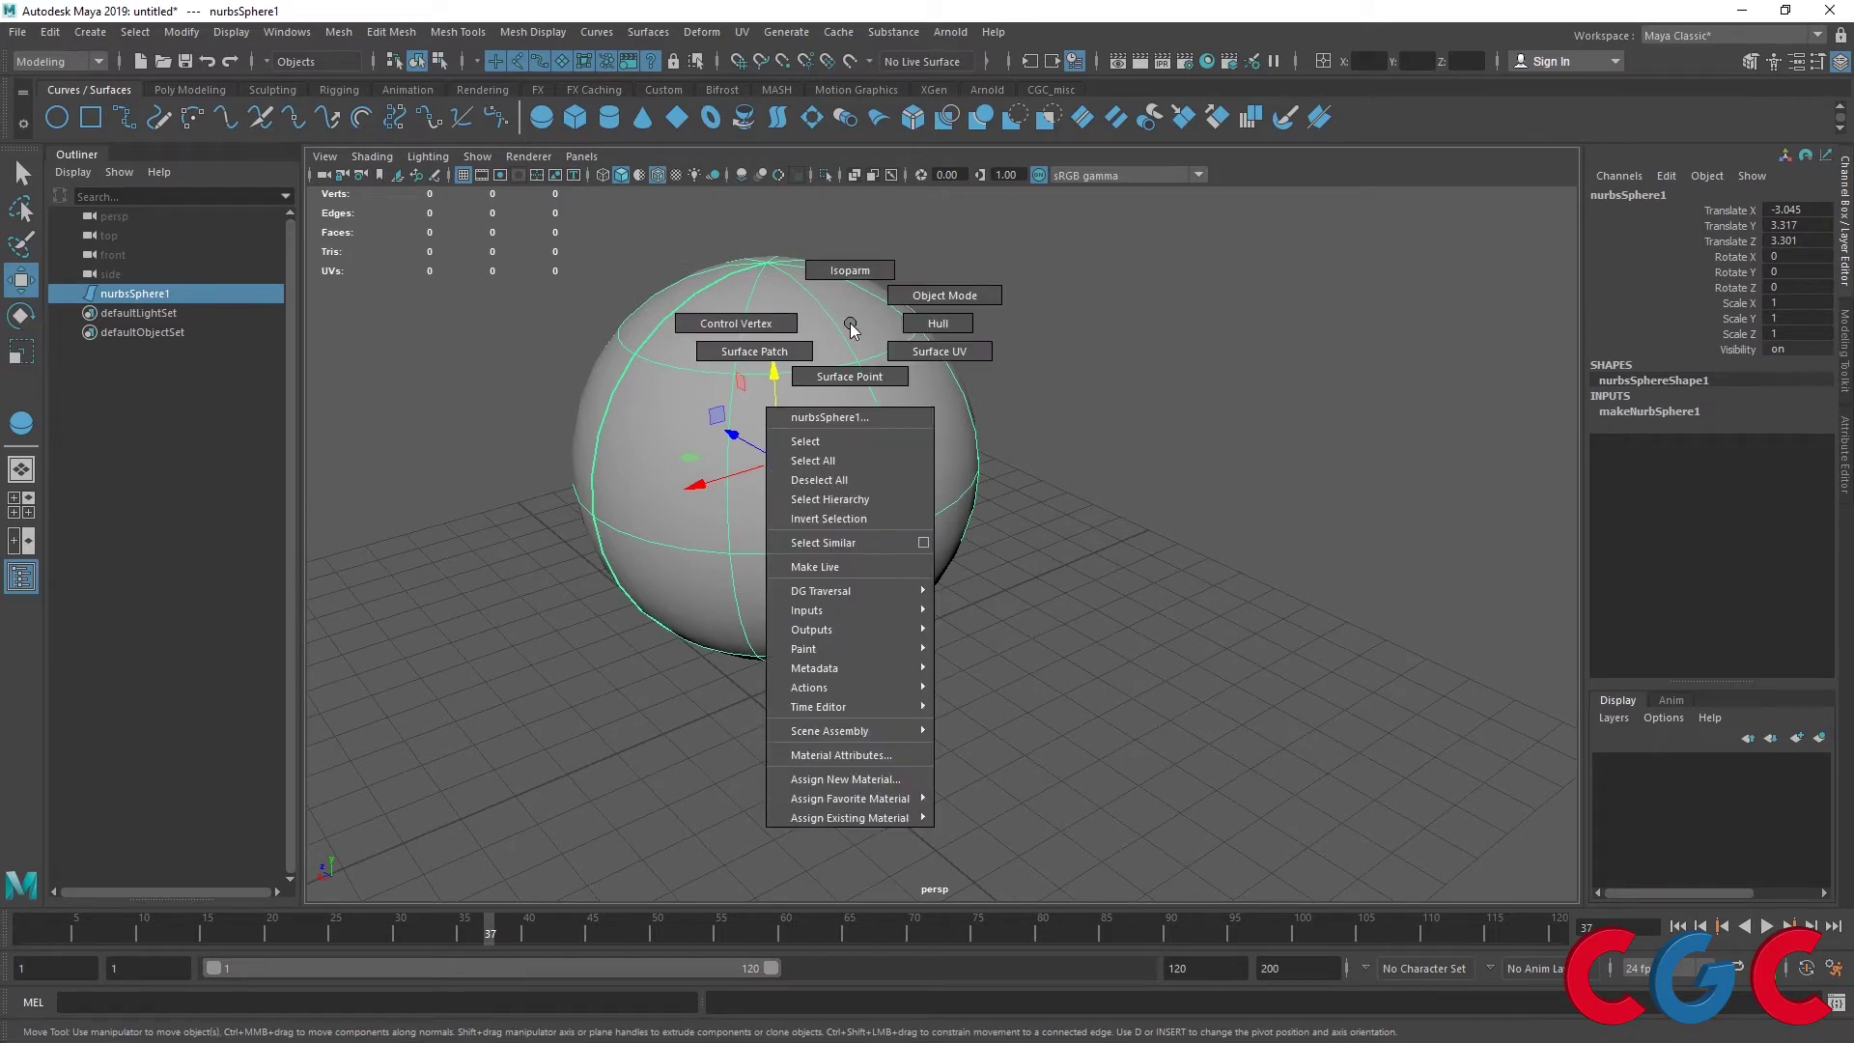
{"action": "left_click", "coordinate": [770, 318]}
{"action": "left_click_drag", "start_coordinate": [757, 319], "coordinate": [634, 381], "text": "alt"}
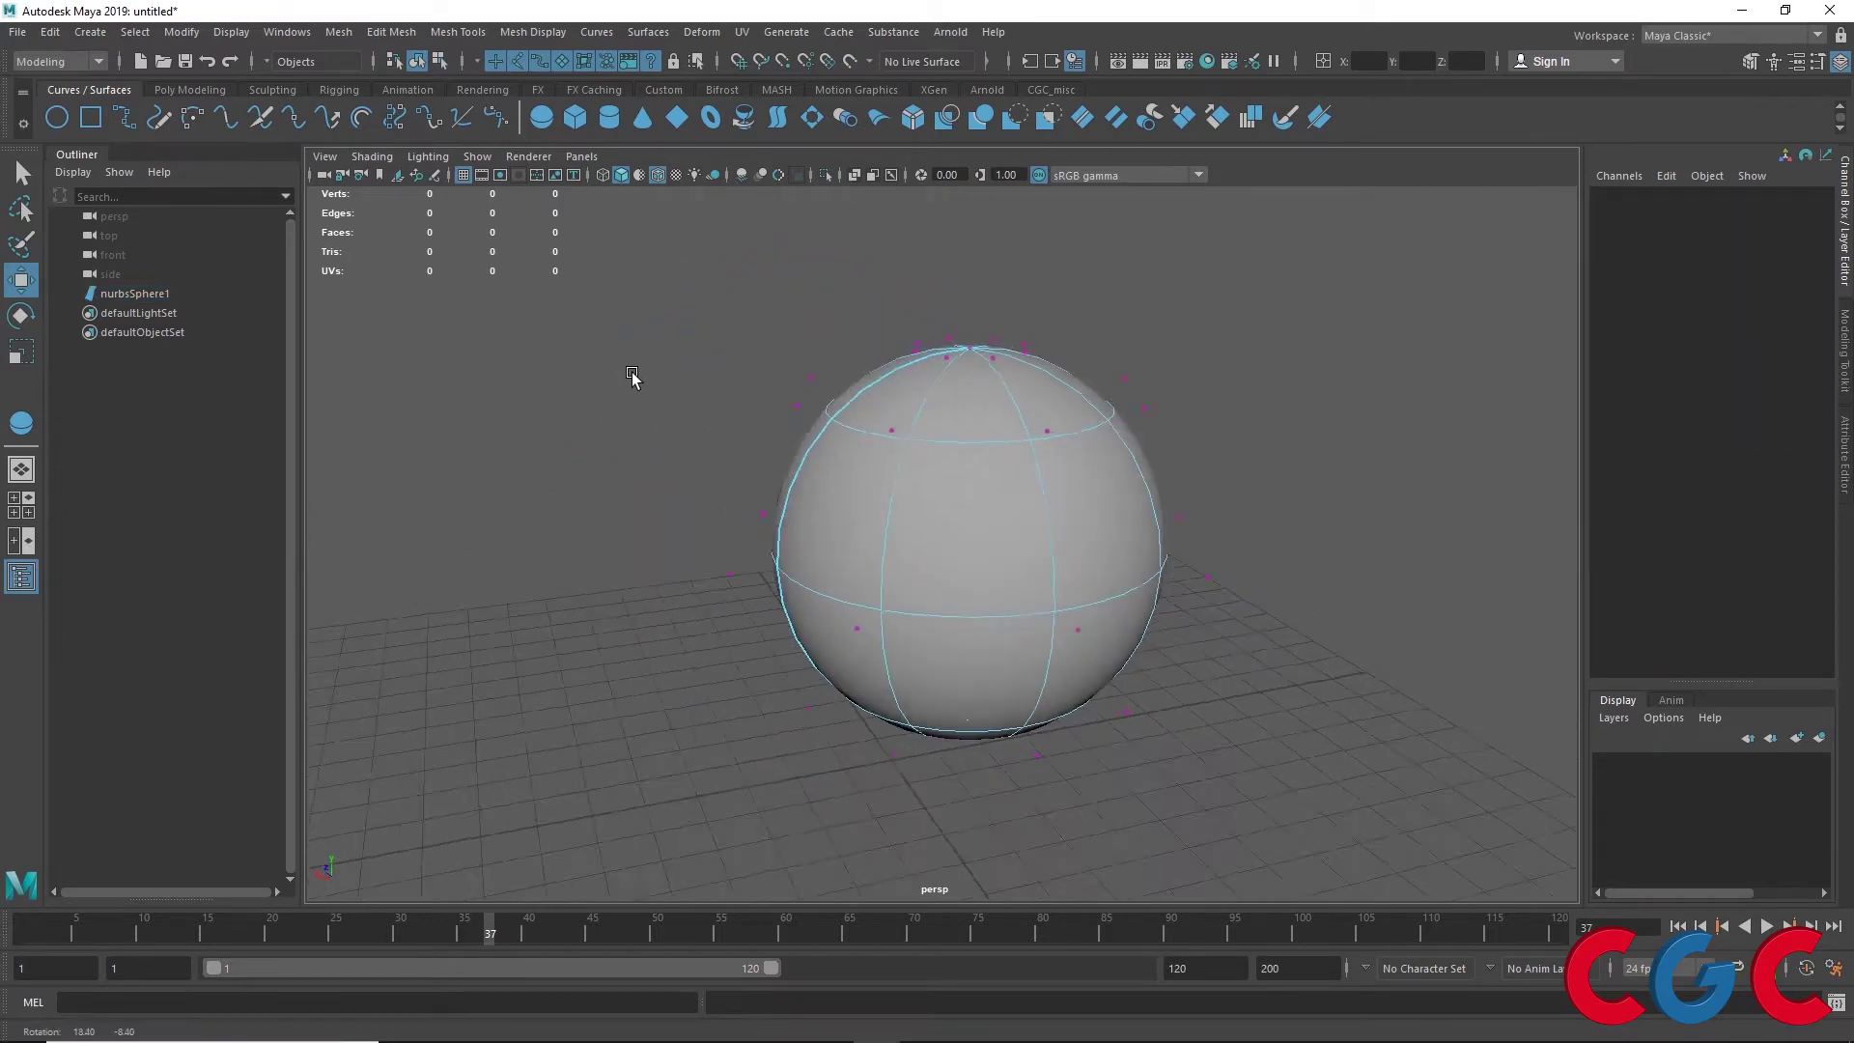
{"action": "scroll", "coordinate": [1019, 321], "scroll_direction": "up", "scroll_amount": 3}
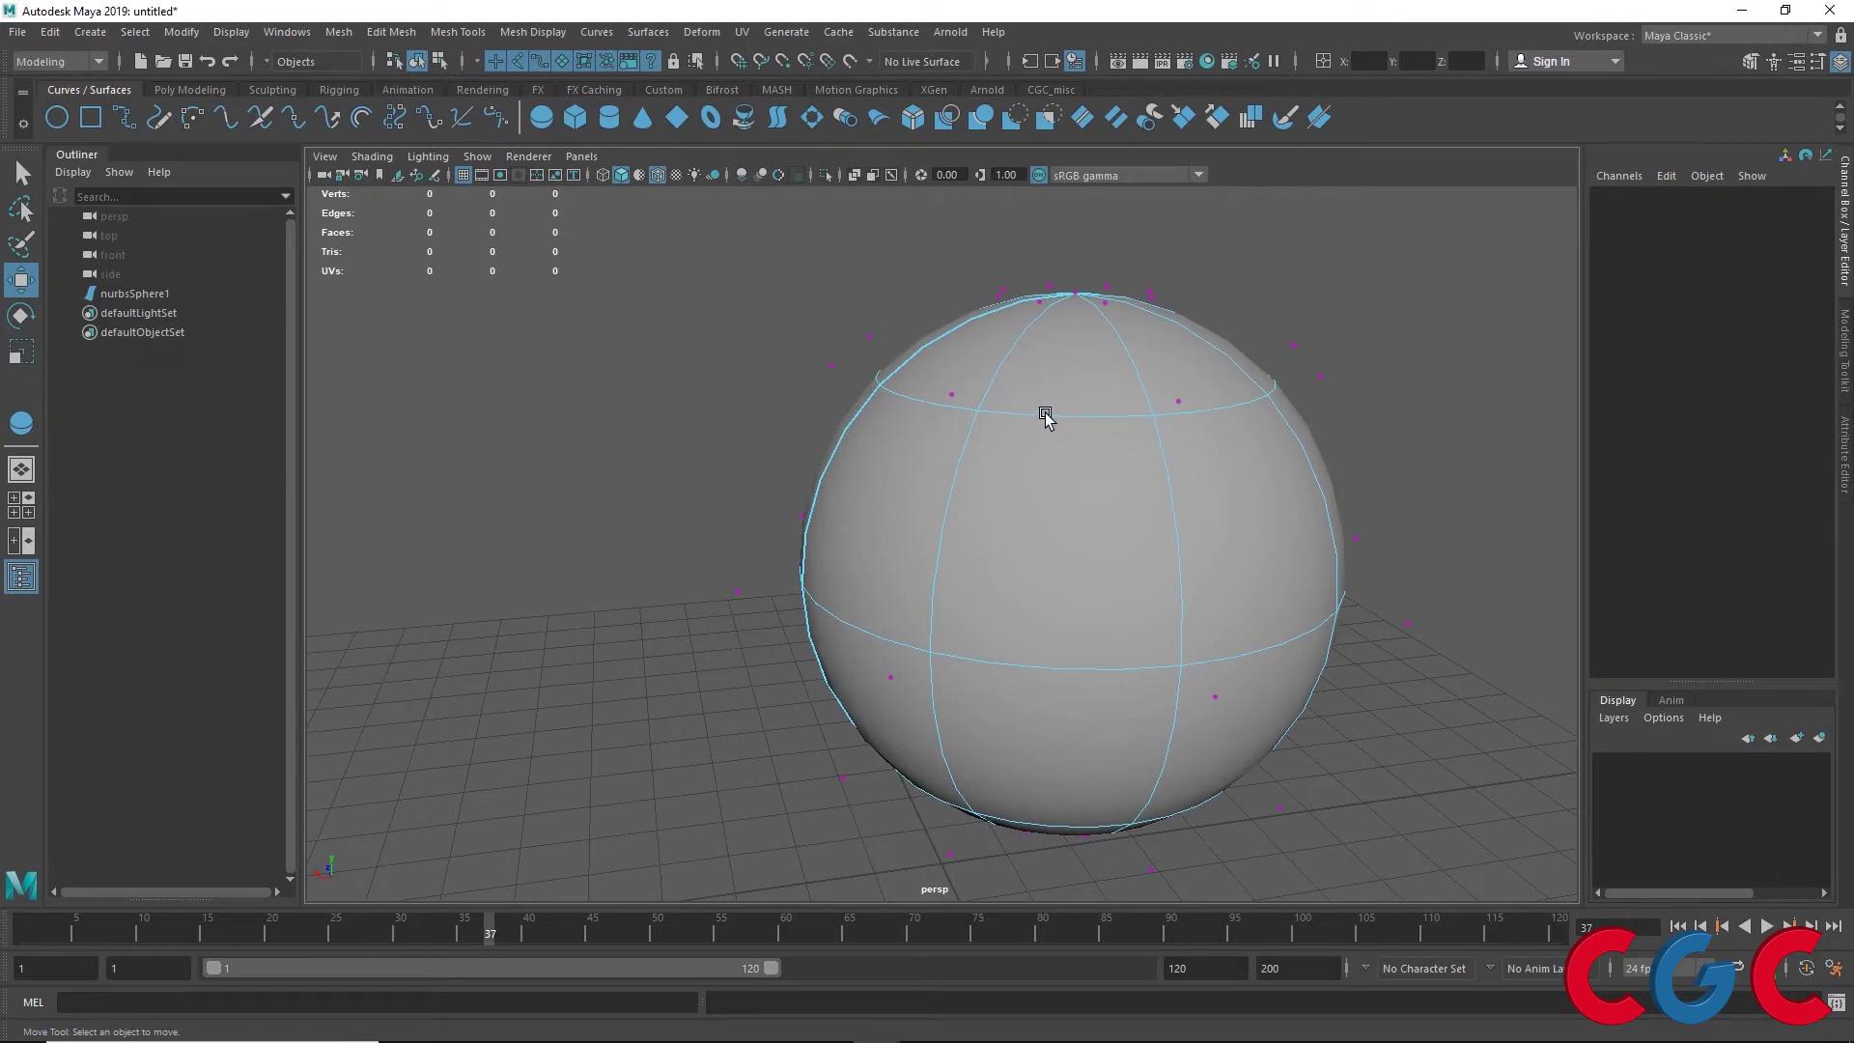
{"action": "mouse_move", "coordinate": [847, 340]}
{"action": "left_mouse_down"}
{"action": "mouse_move", "coordinate": [780, 434]}
{"action": "mouse_move", "coordinate": [590, 393]}
{"action": "left_mouse_up"}
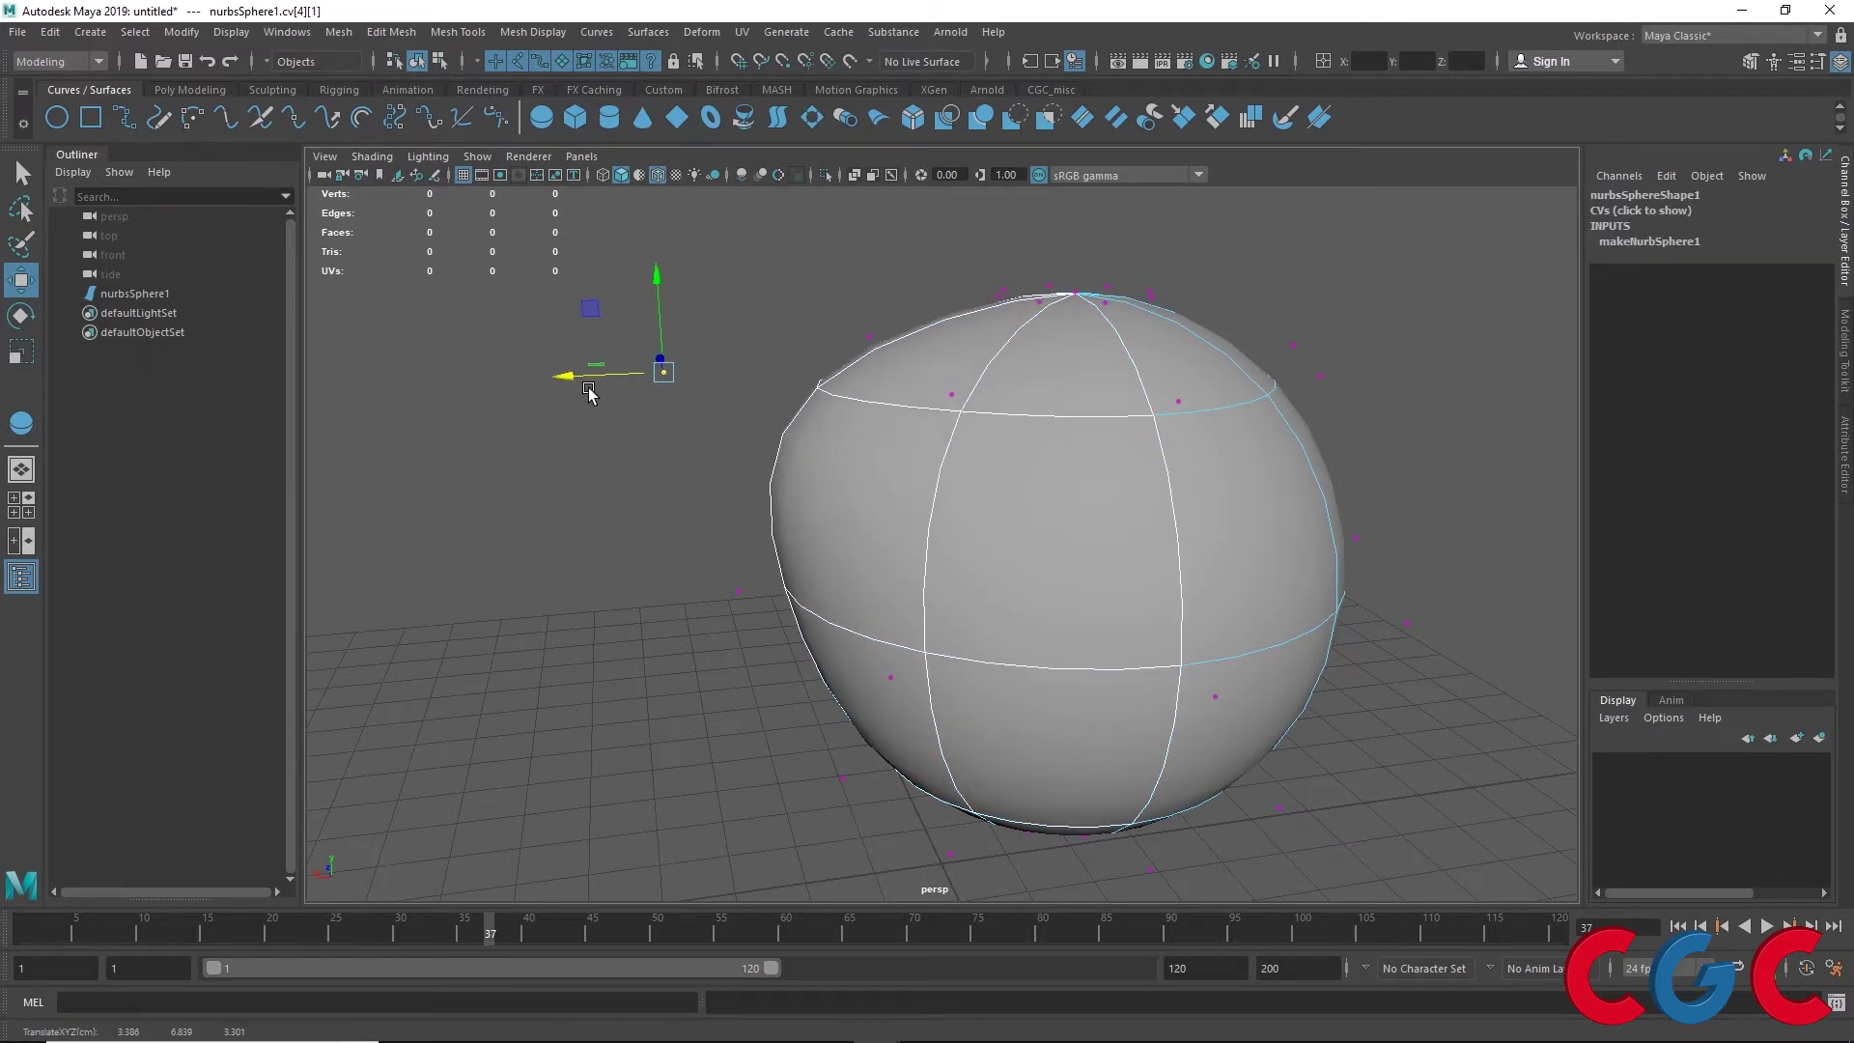
{"action": "key", "text": "ctrl+z"}
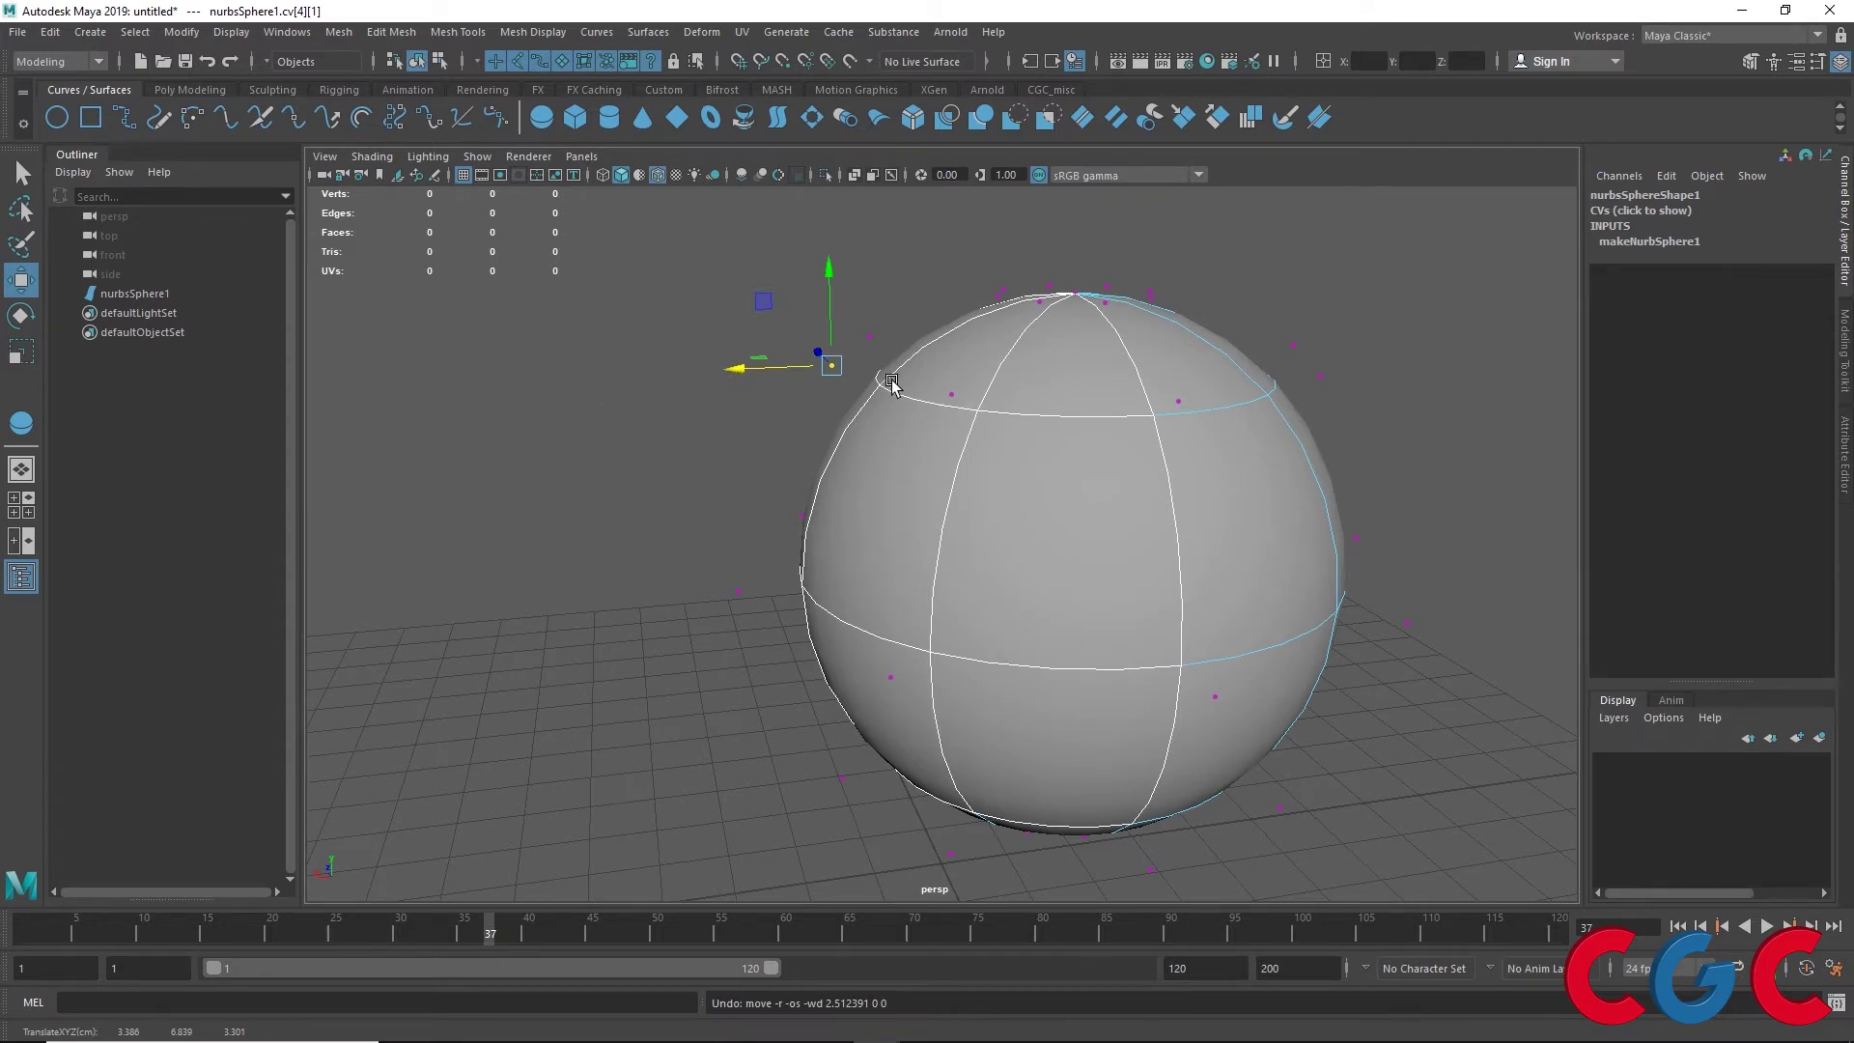
Switch the sphere to Isoparm mode and pick horizontal isoparms at different latitudes
{"action": "right_click", "coordinate": [1059, 368]}
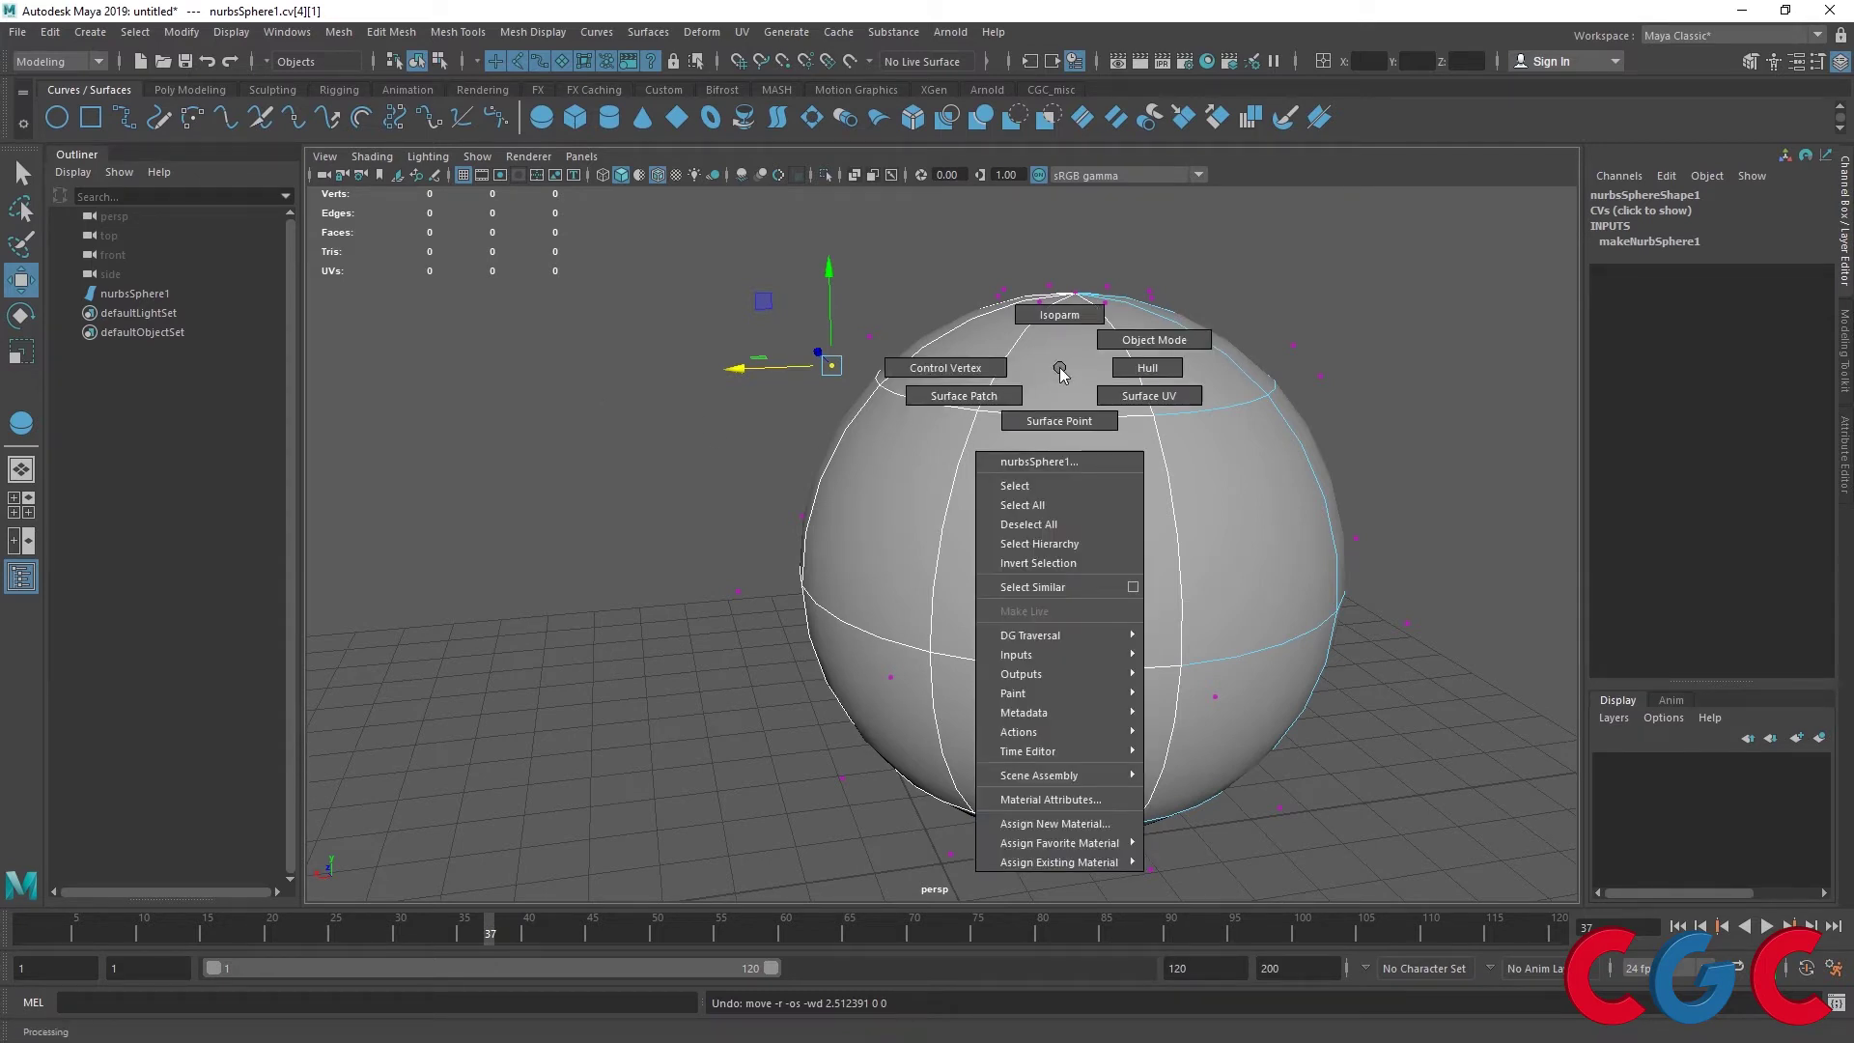
{"action": "left_click", "coordinate": [1059, 315]}
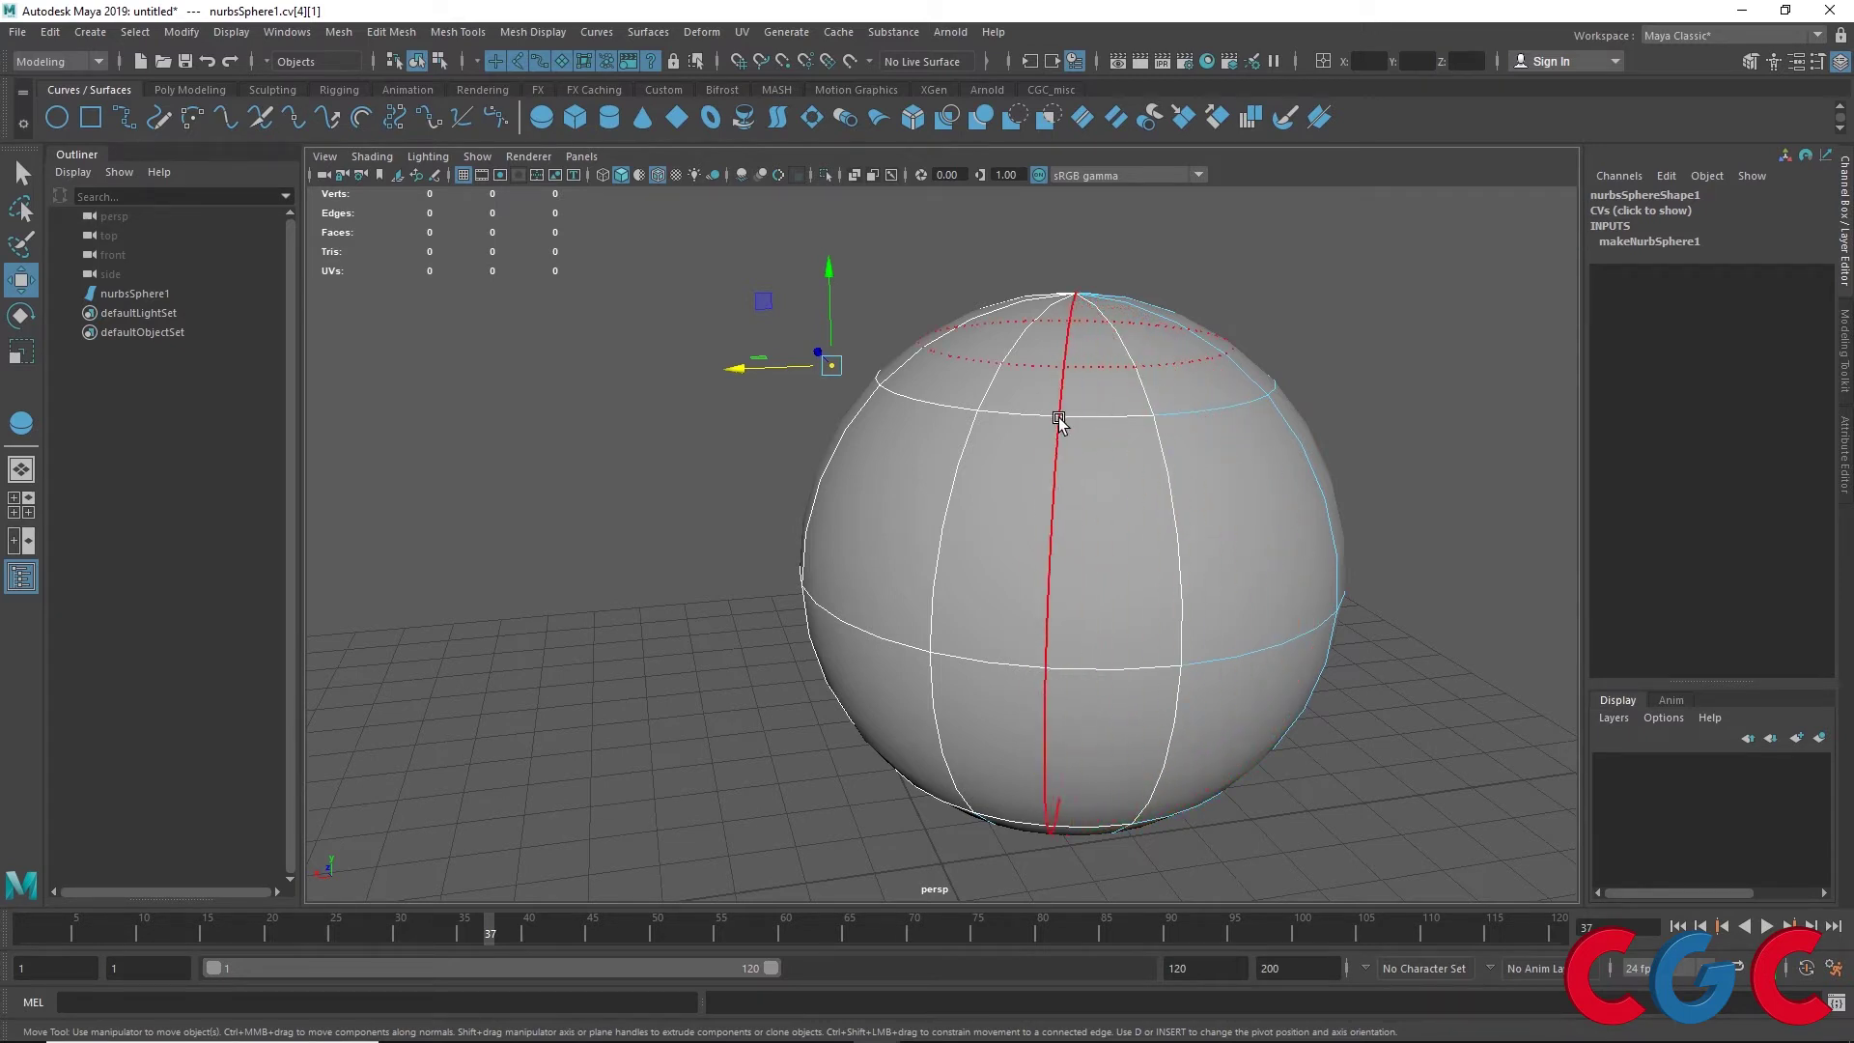
{"action": "left_click", "coordinate": [1136, 428]}
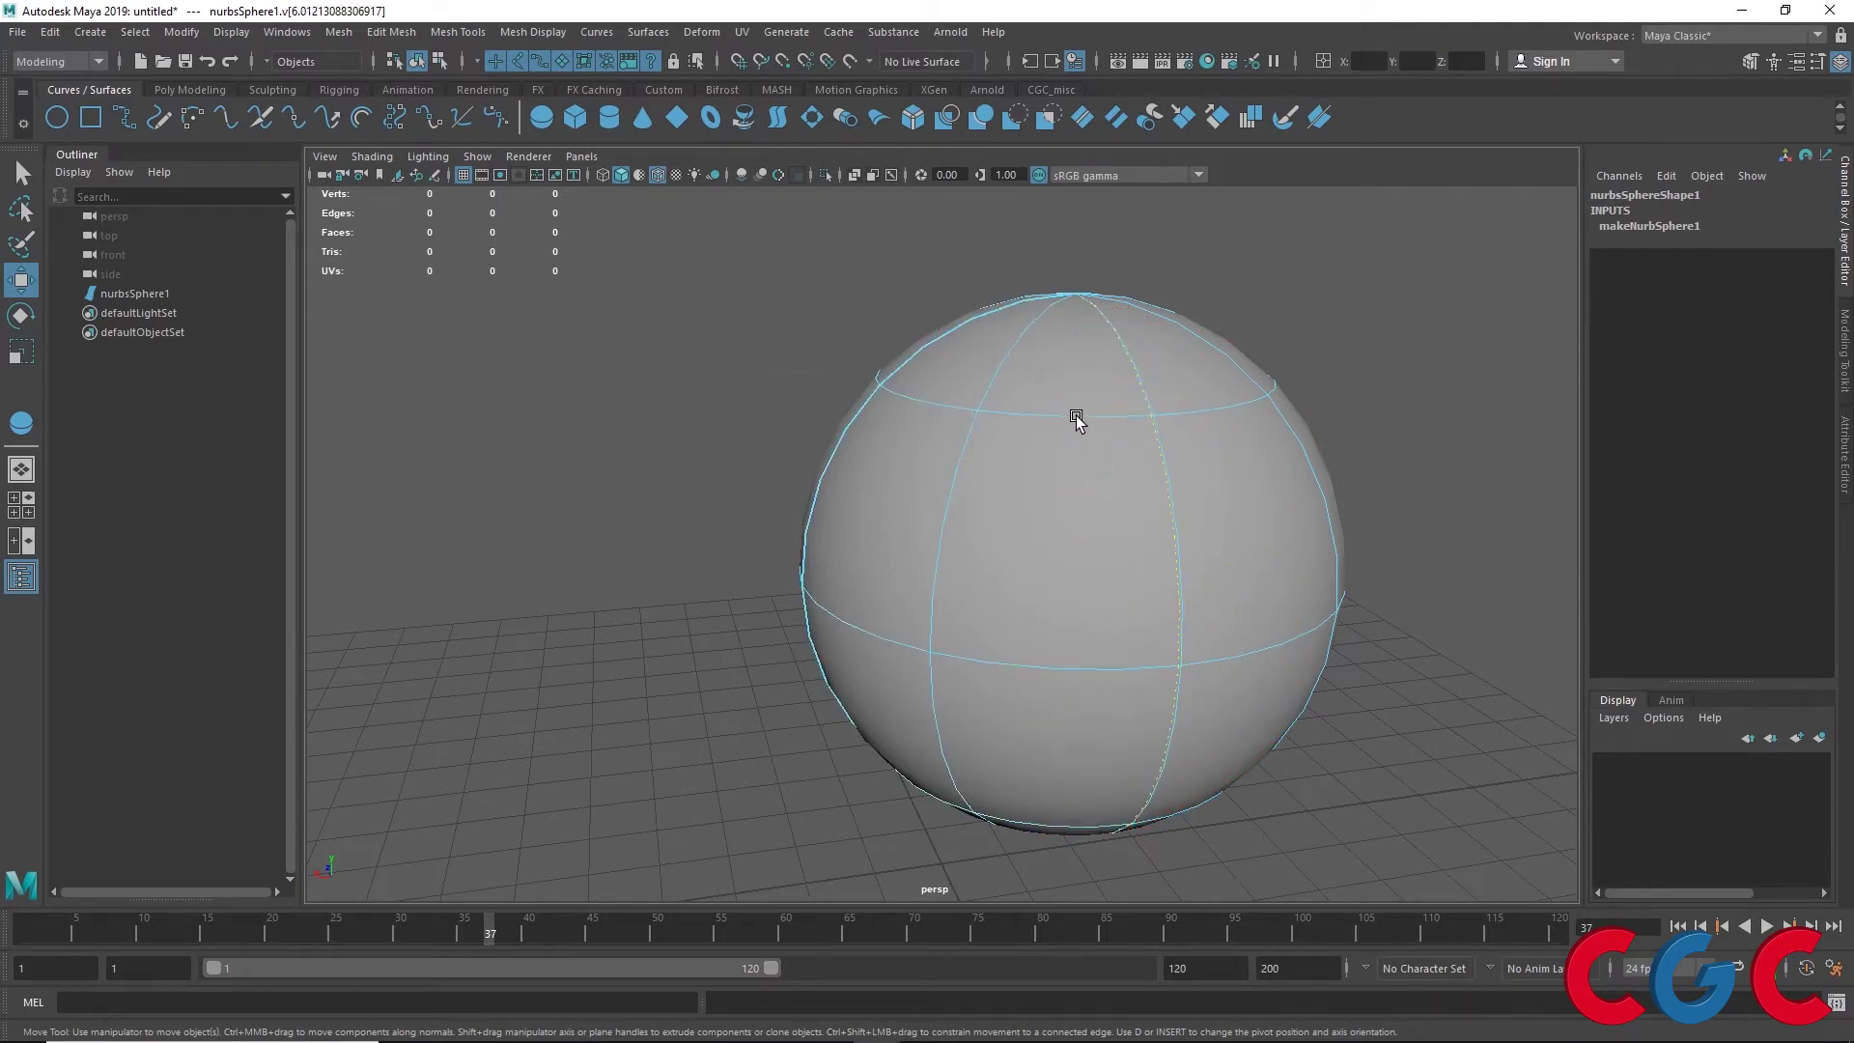
{"action": "middle_click_drag", "start_coordinate": [1076, 413], "coordinate": [968, 467], "text": "alt"}
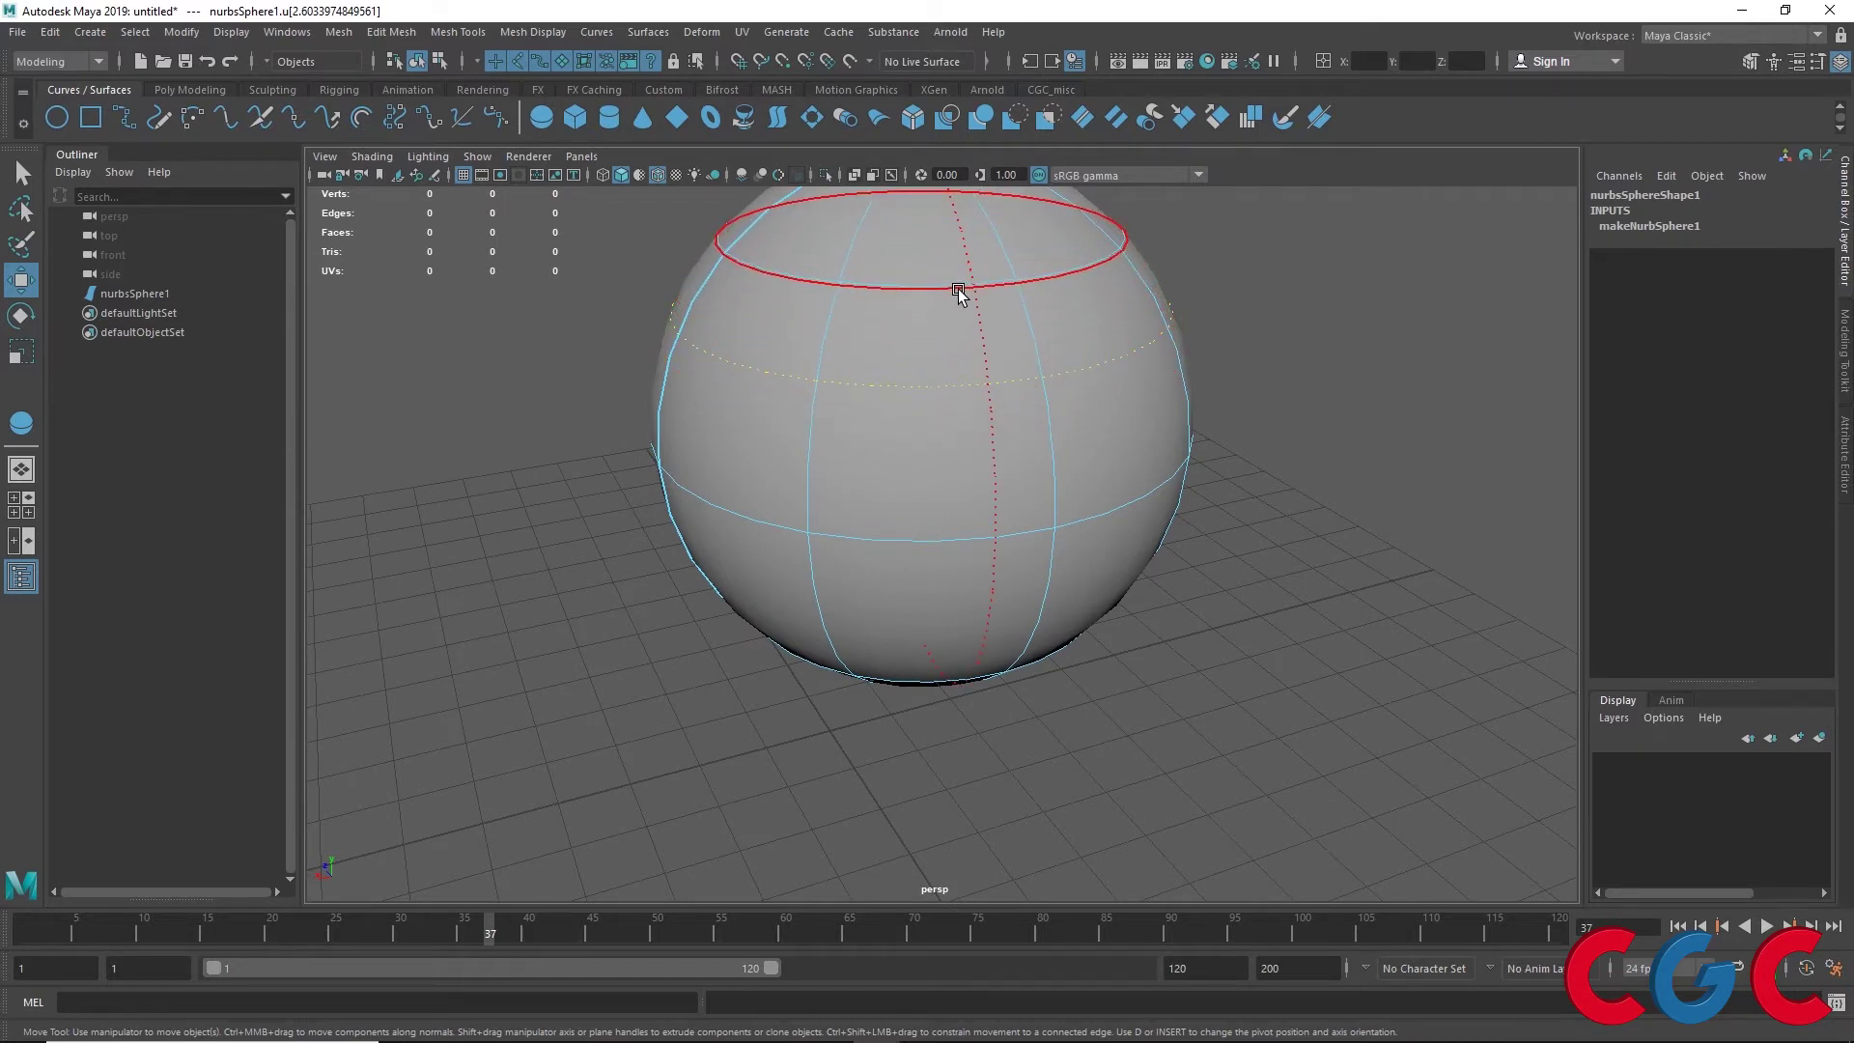
{"action": "left_click", "coordinate": [975, 423]}
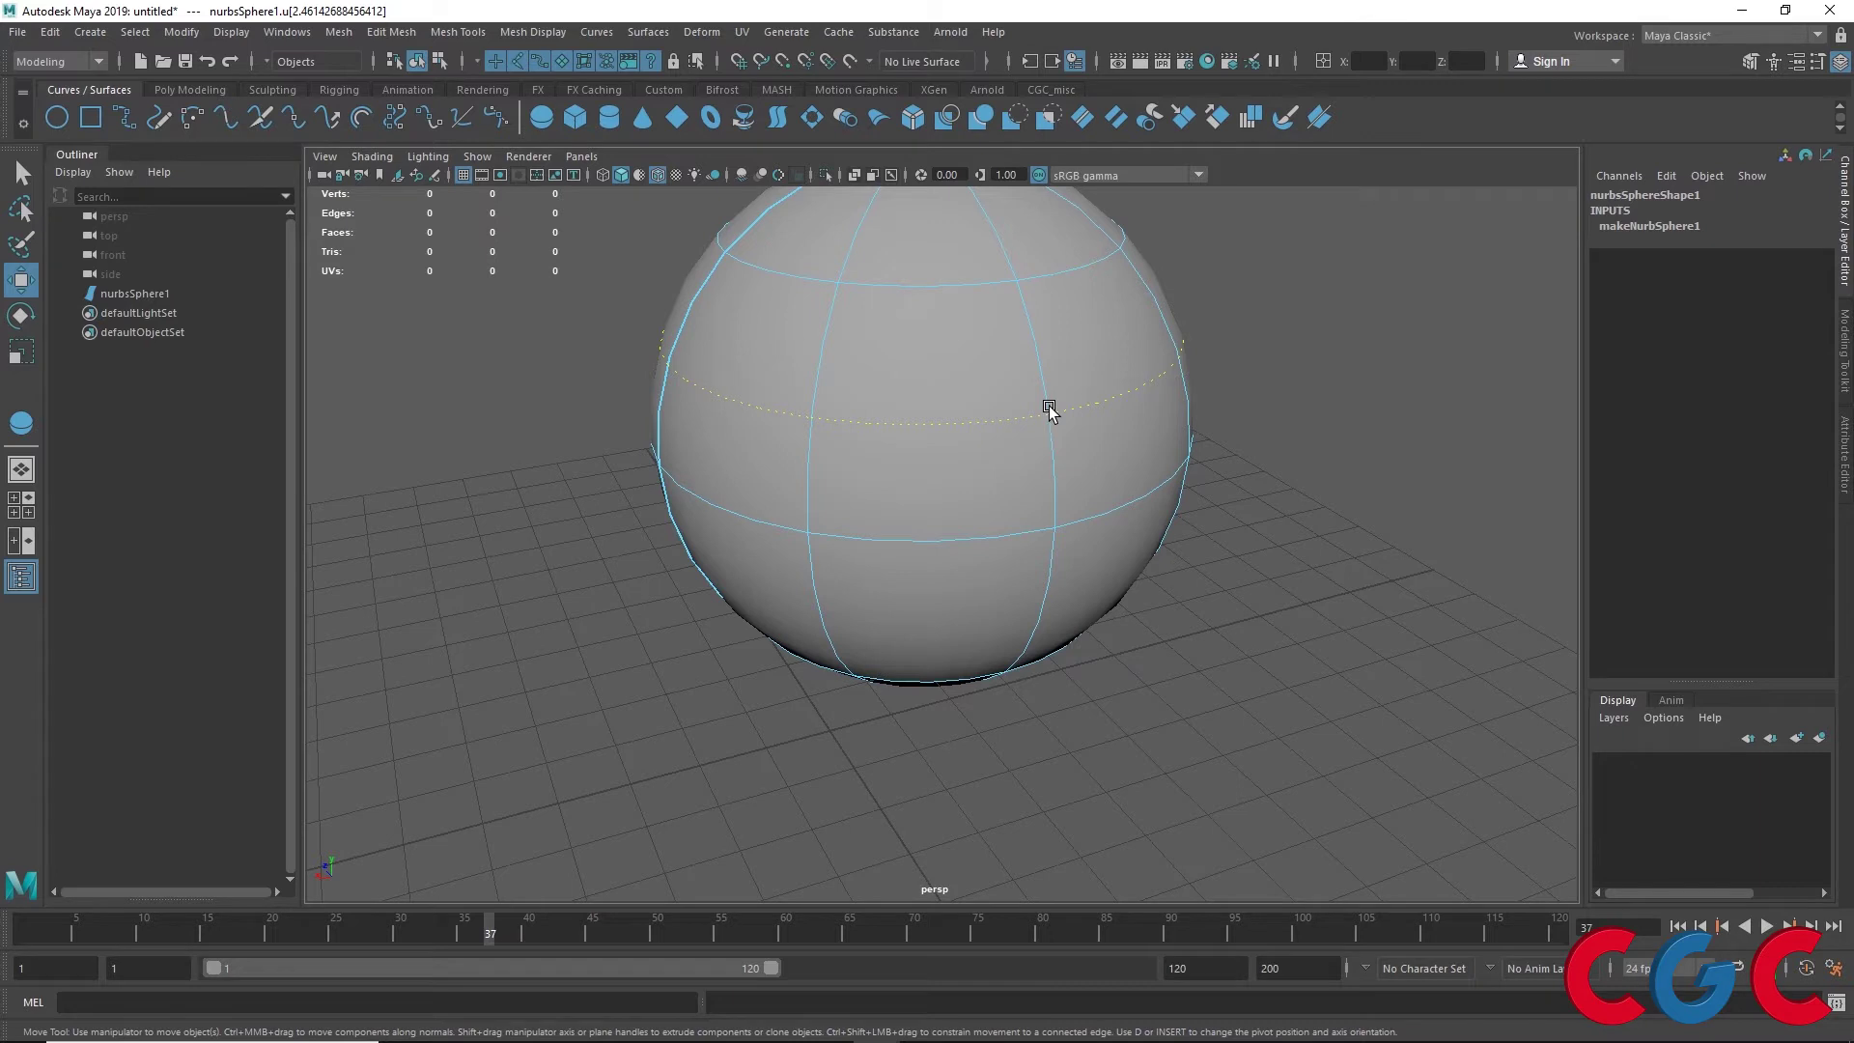
{"action": "left_click_drag", "start_coordinate": [957, 365], "coordinate": [899, 503], "text": "alt"}
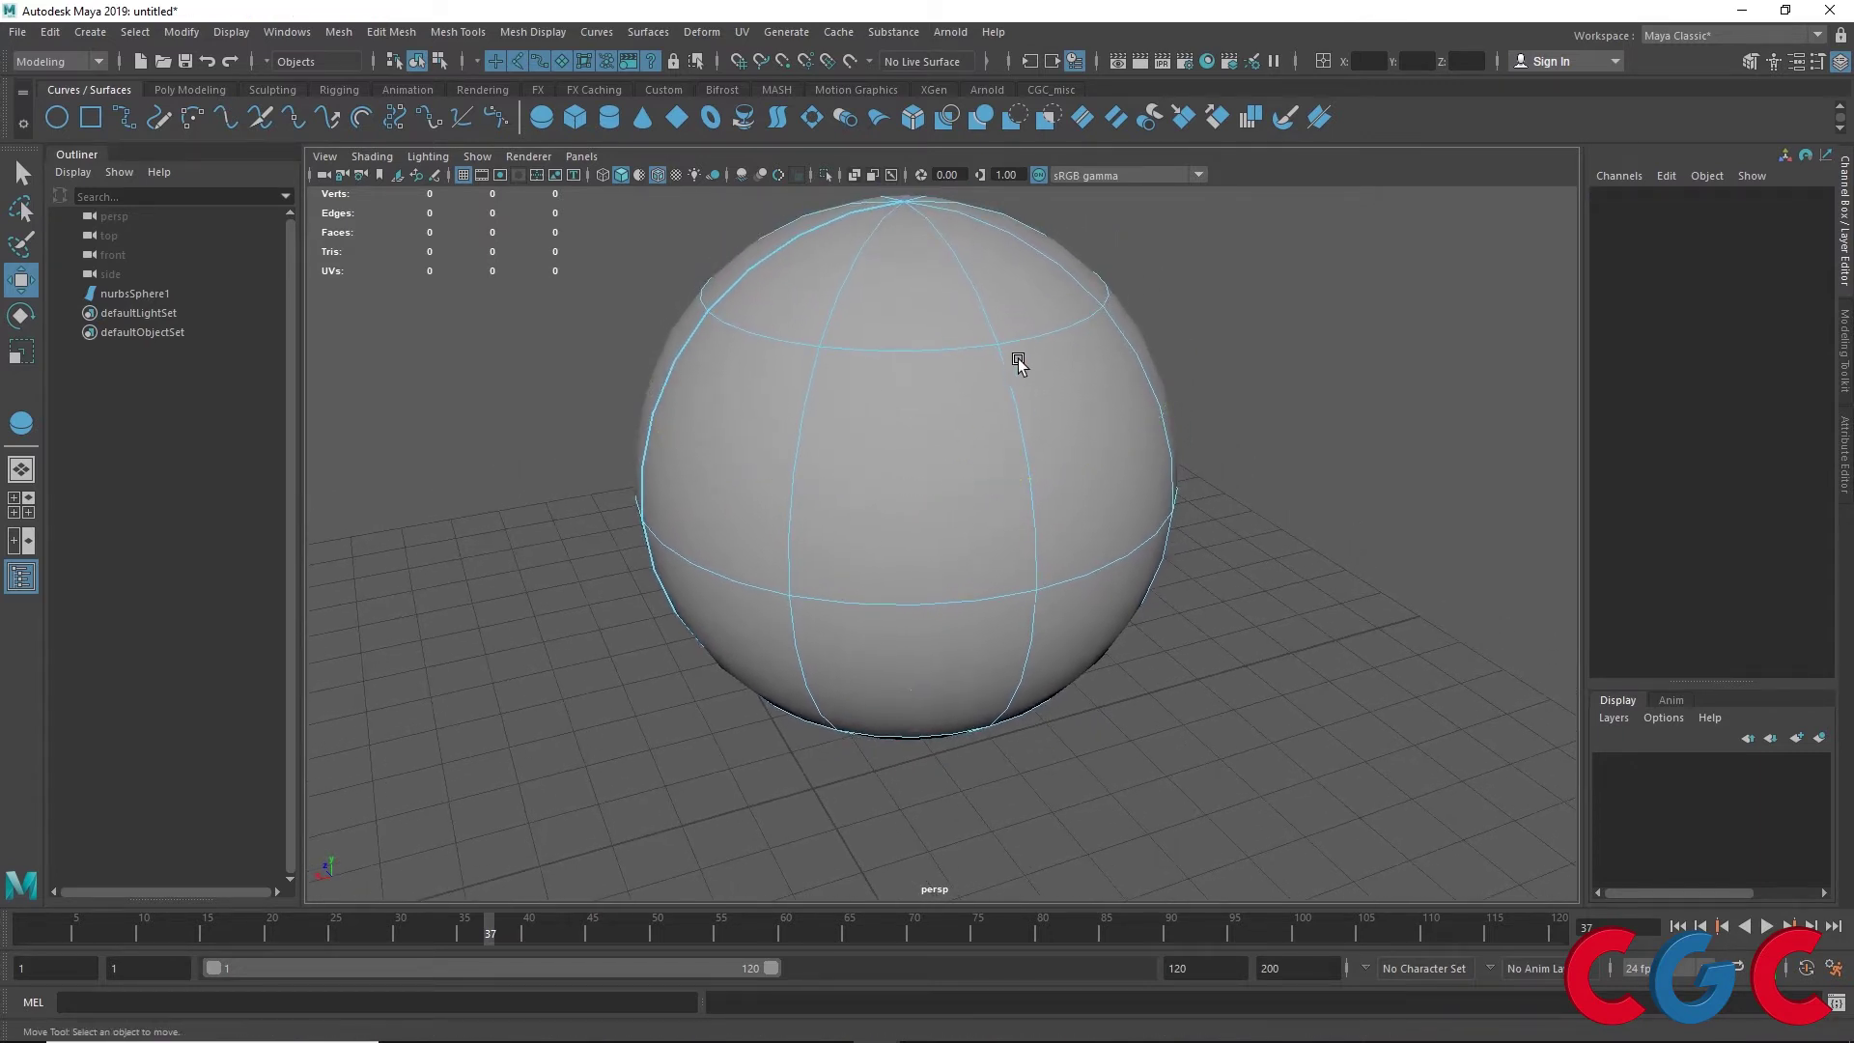
Pick vertical isoparms between existing lines, then return the sphere to Object Mode
{"action": "left_click", "coordinate": [997, 363]}
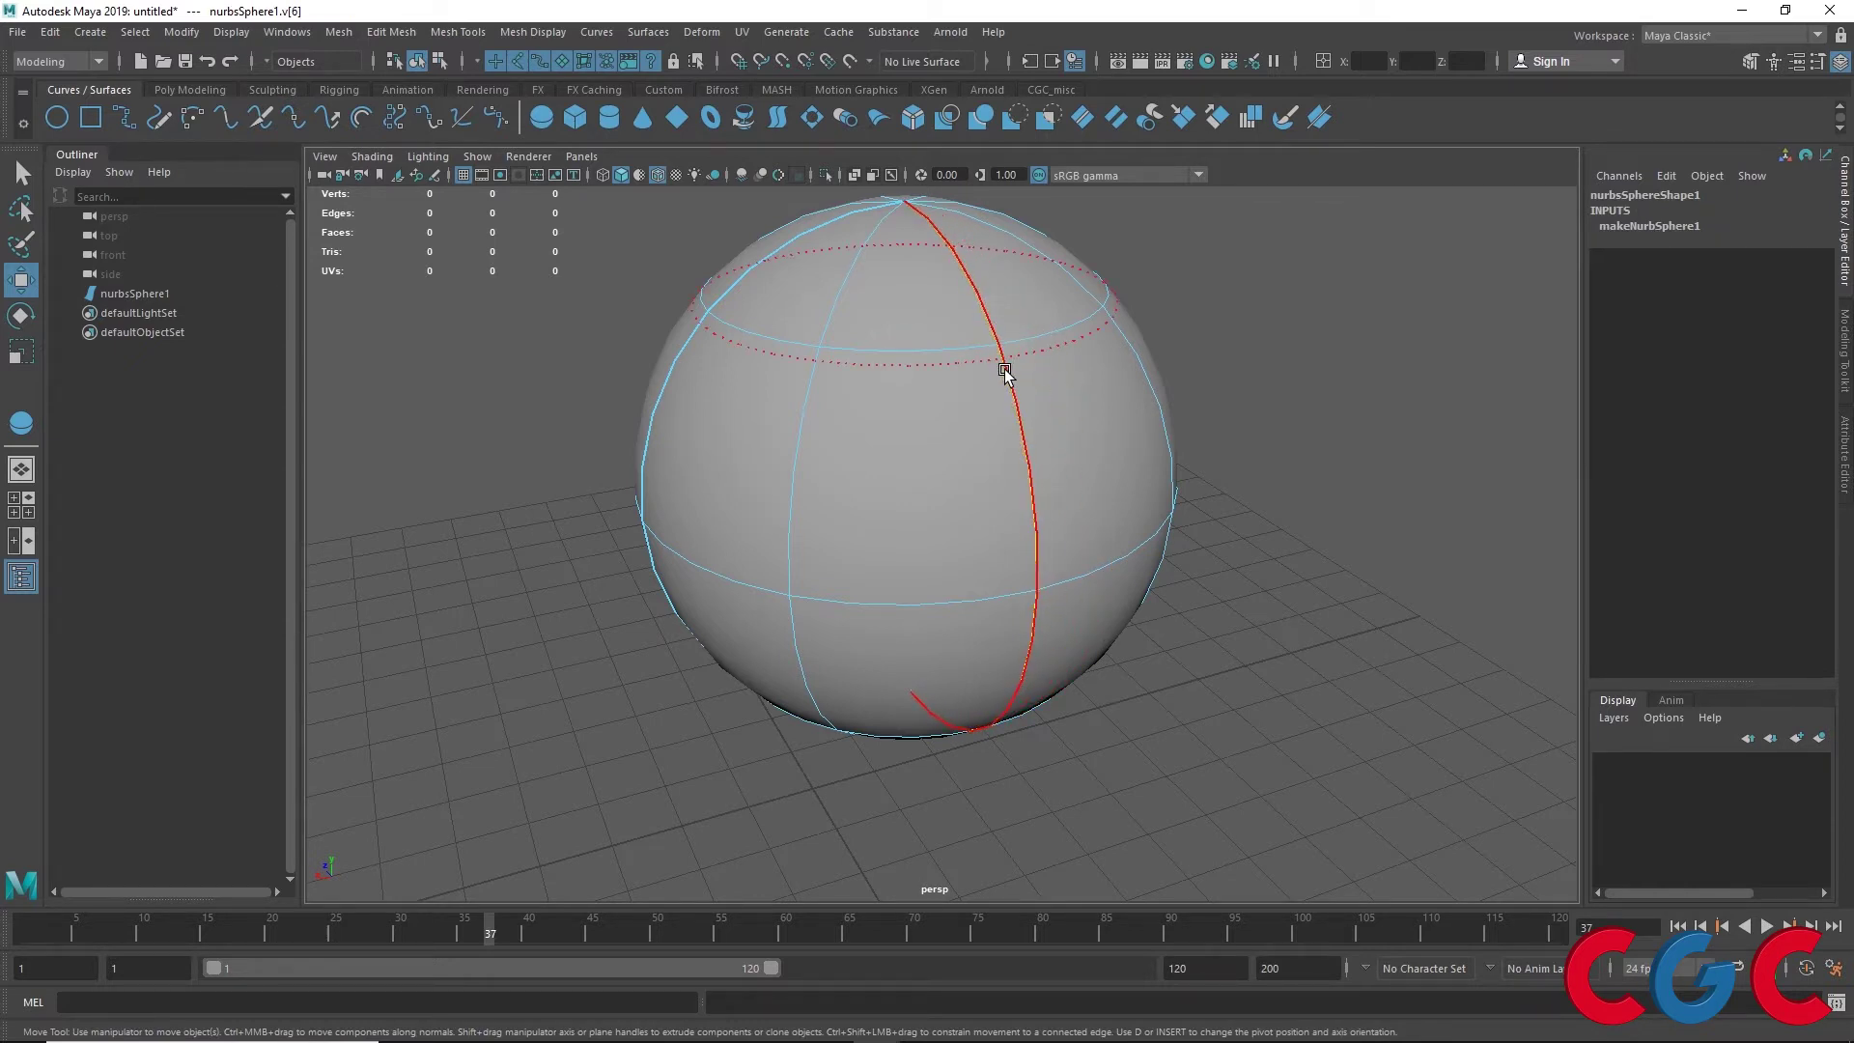
{"action": "left_click", "coordinate": [1073, 347]}
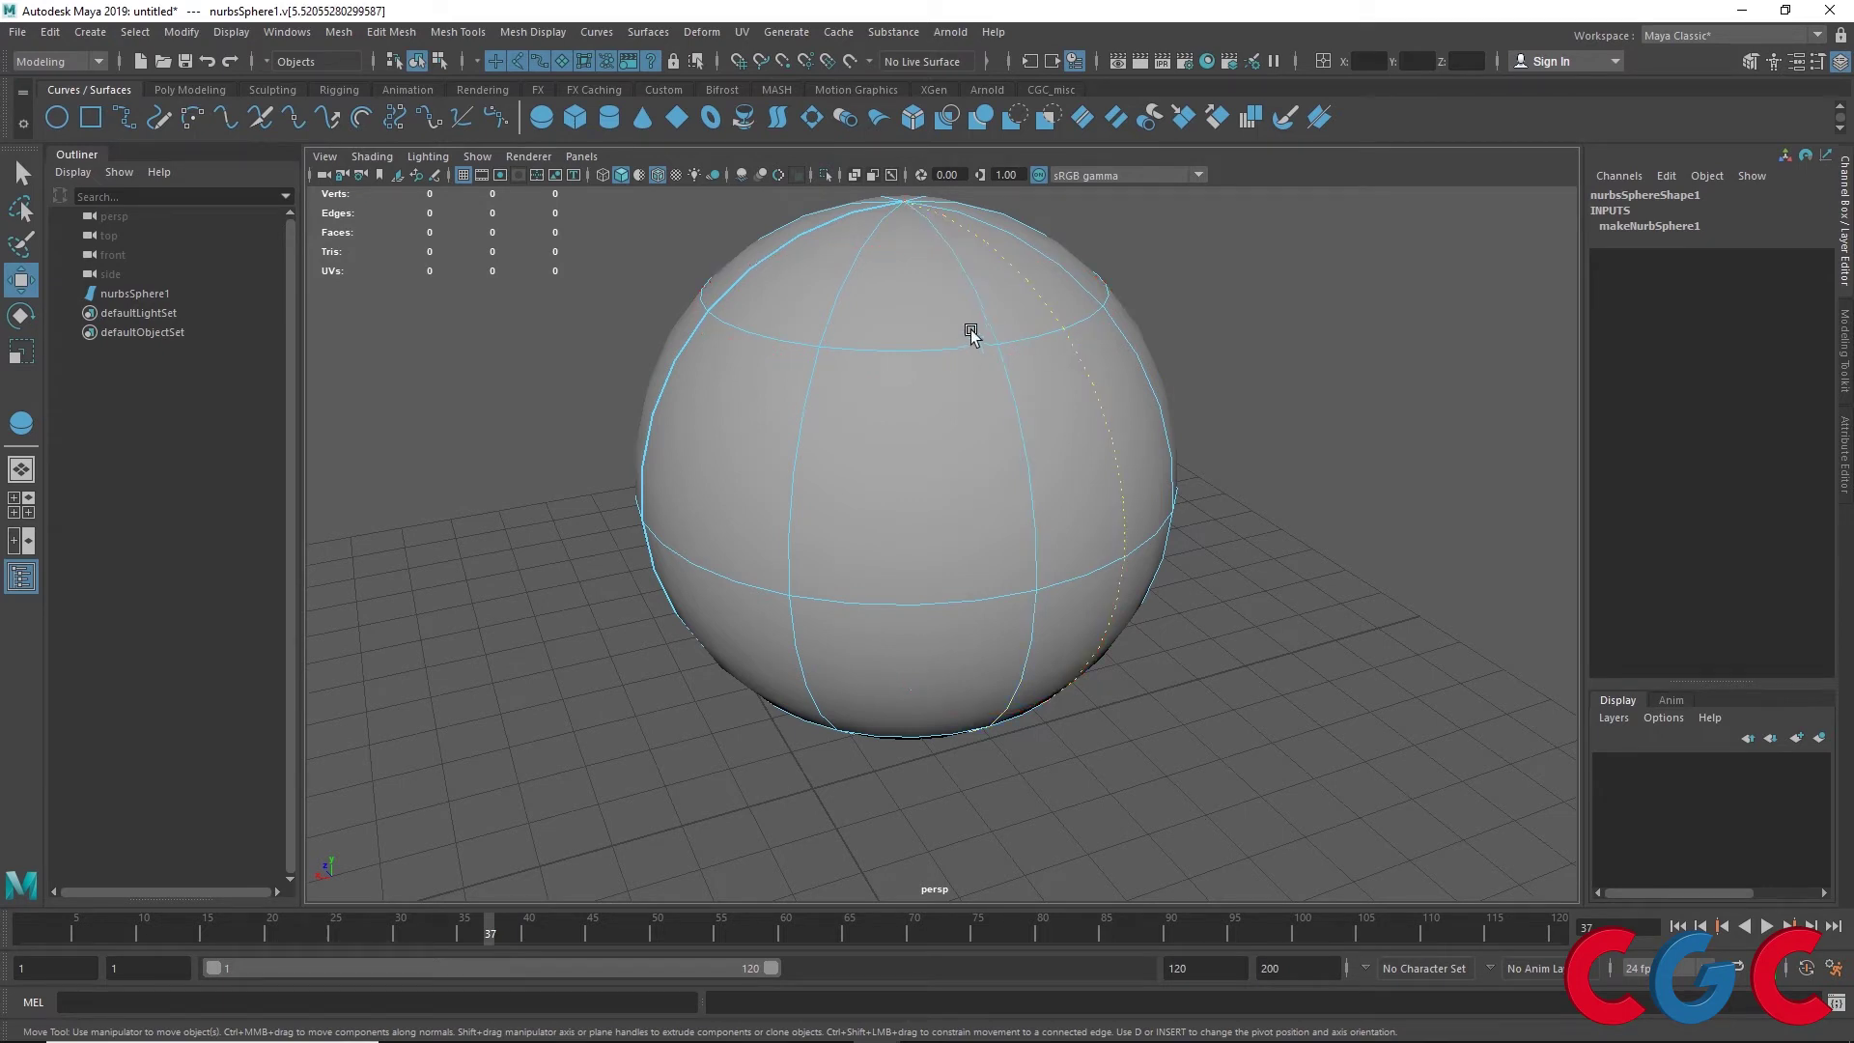
{"action": "right_click", "coordinate": [970, 332]}
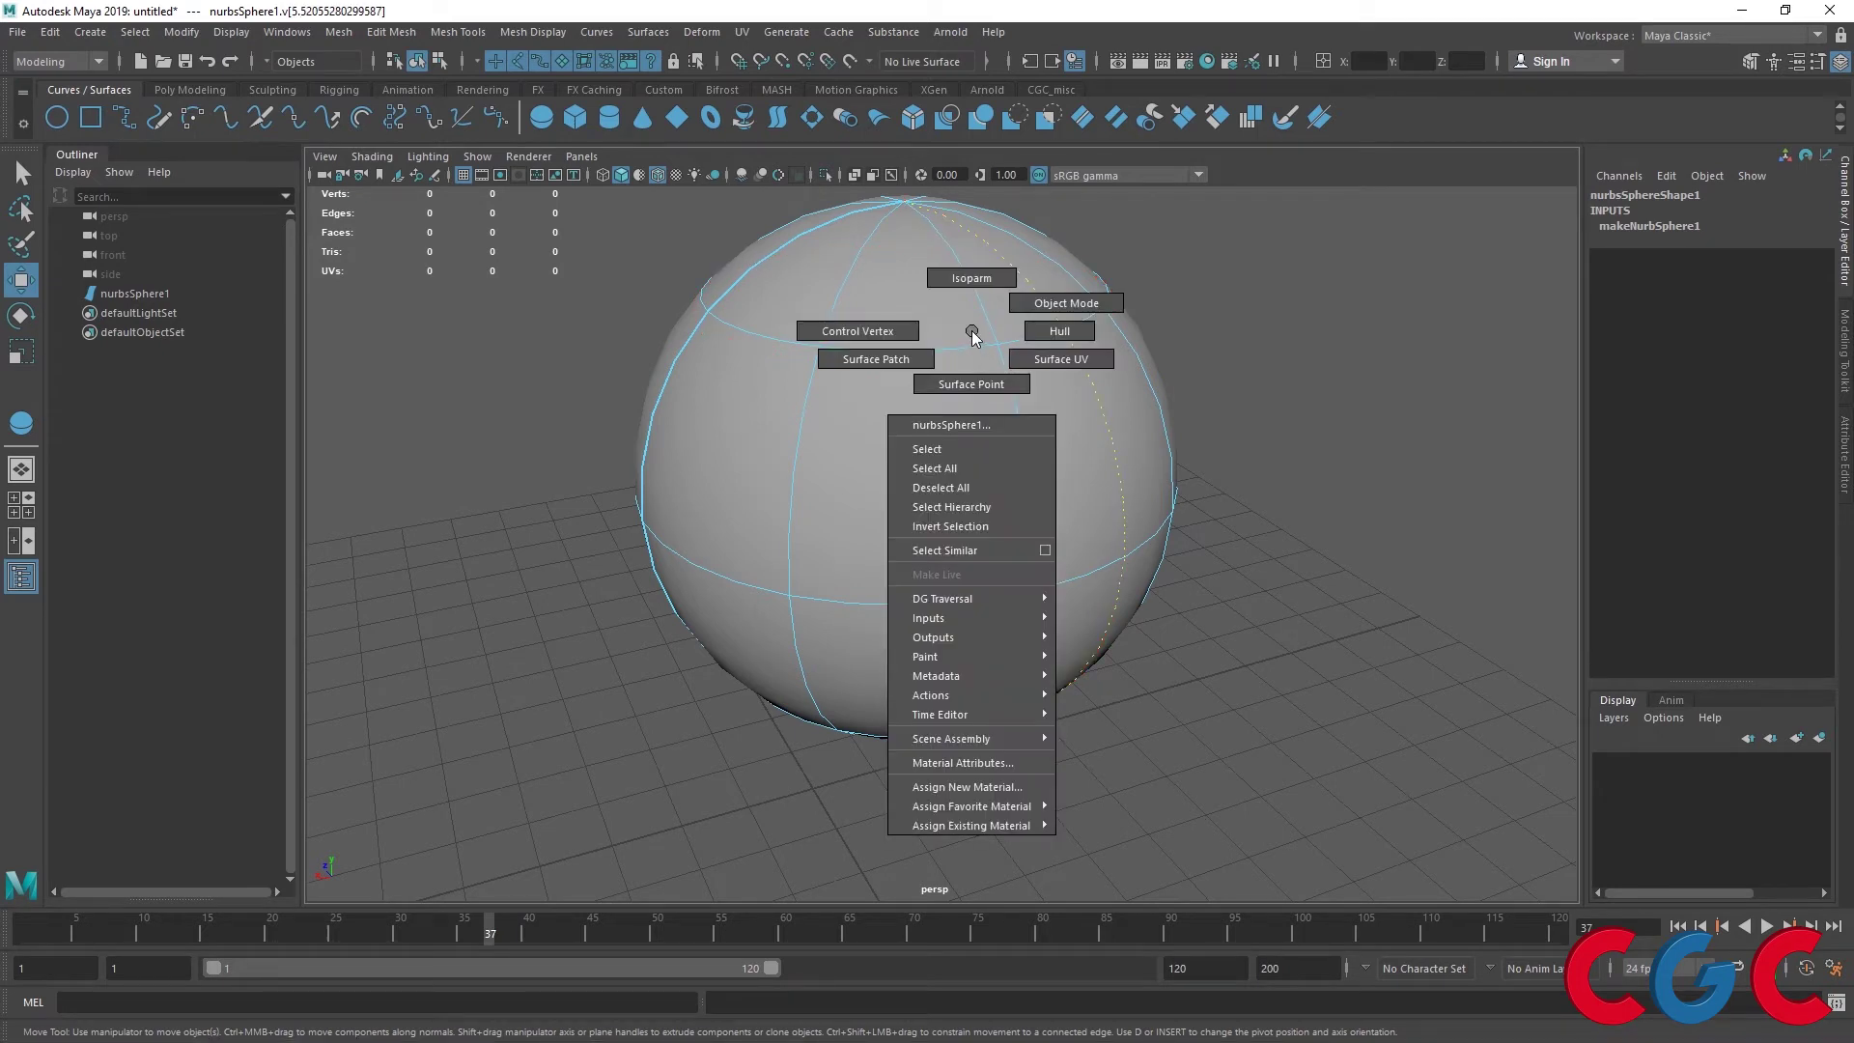
{"action": "right_click_drag", "start_coordinate": [971, 331], "coordinate": [1062, 305]}
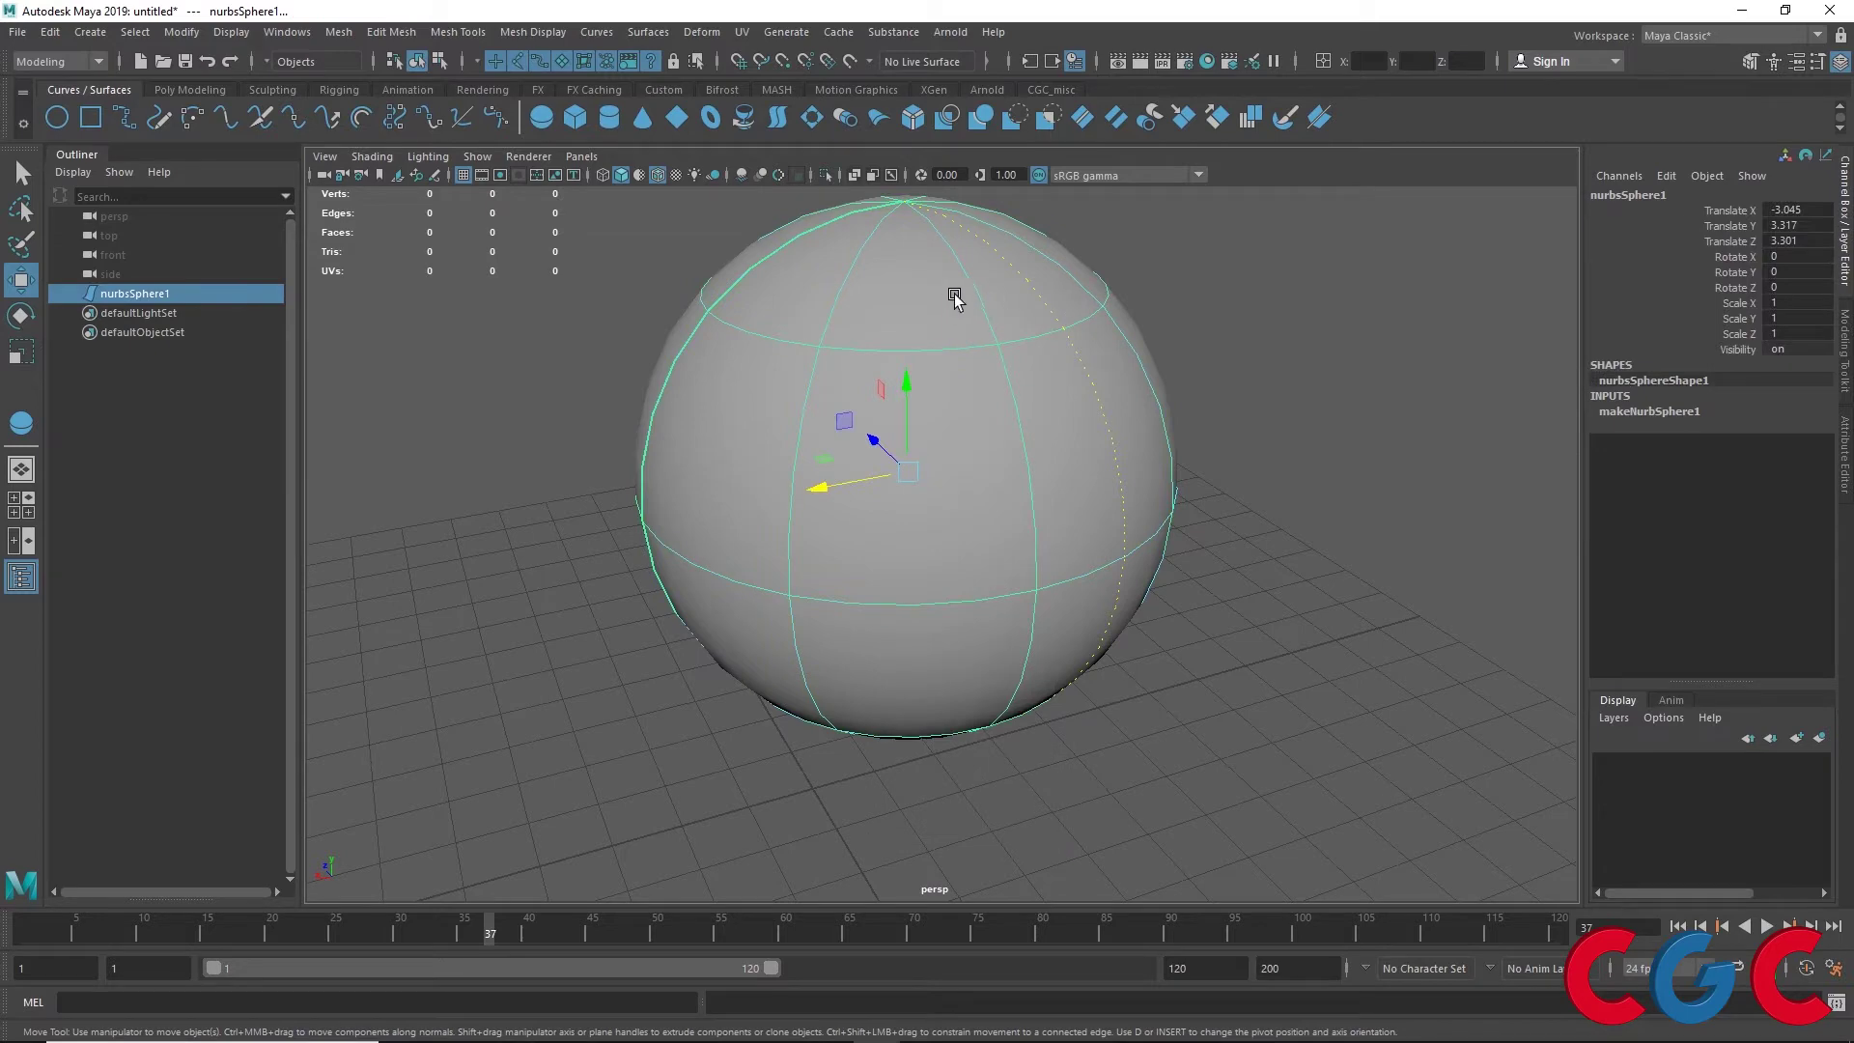
{"action": "right_click", "coordinate": [955, 298]}
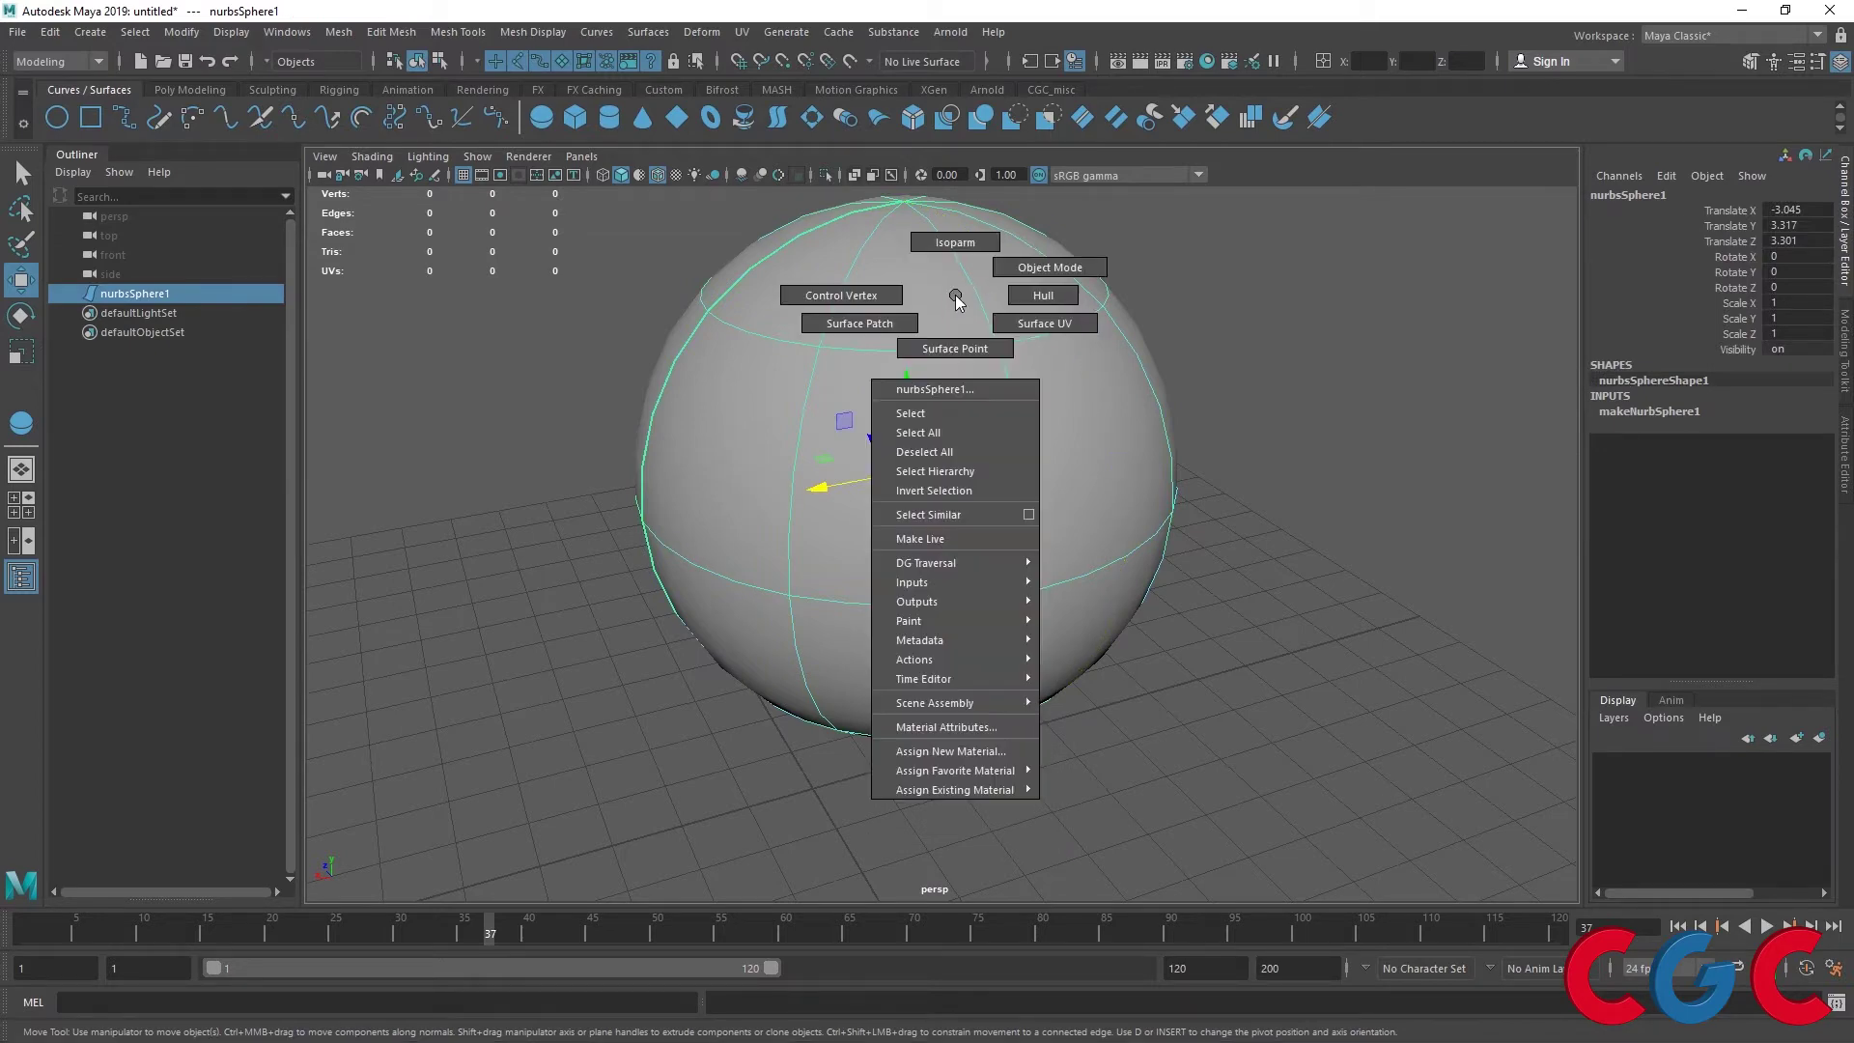
Display the sphere's hulls, pick the top and right-side hulls, and undo a trial bulge
{"action": "left_click", "coordinate": [1039, 299]}
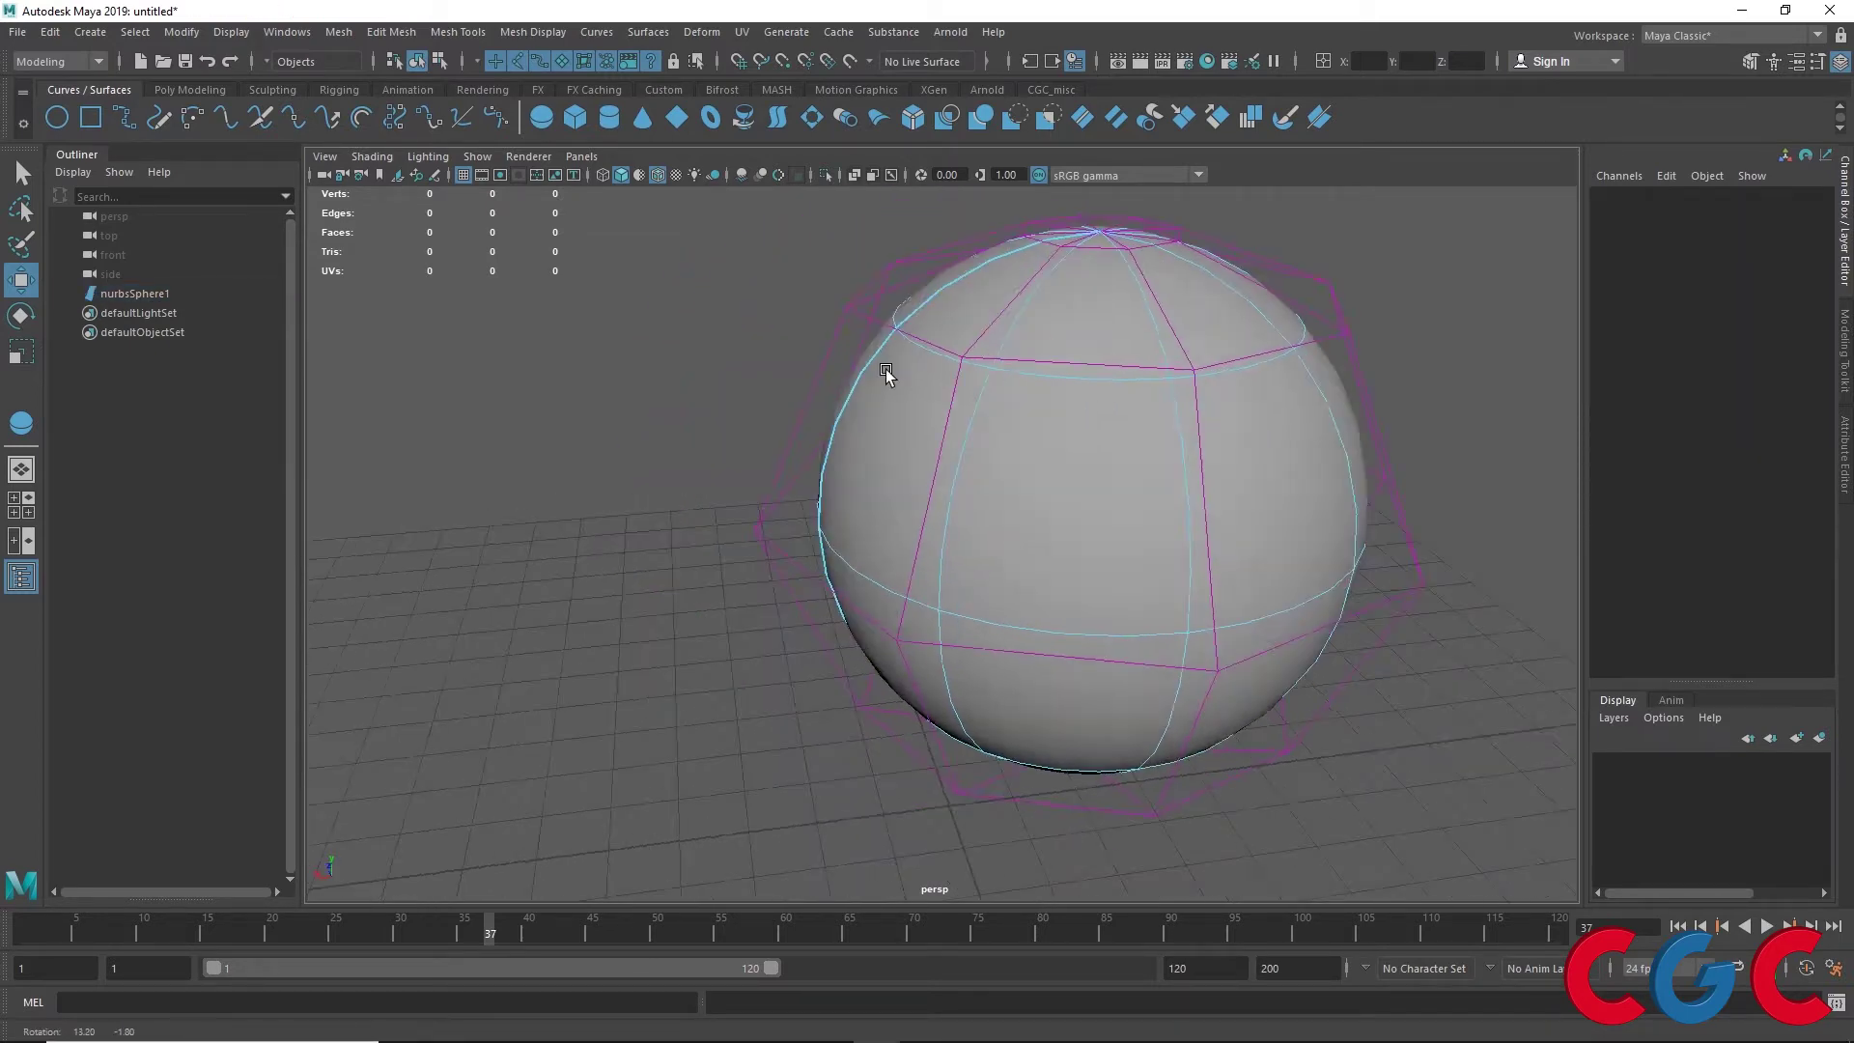
{"action": "mouse_move", "coordinate": [881, 372]}
{"action": "right_mouse_down", "text": "alt"}
{"action": "mouse_move", "coordinate": [1220, 479]}
{"action": "mouse_move", "coordinate": [888, 455]}
{"action": "right_mouse_up", "text": "alt"}
{"action": "left_click_drag", "start_coordinate": [888, 448], "coordinate": [616, 438], "text": "alt"}
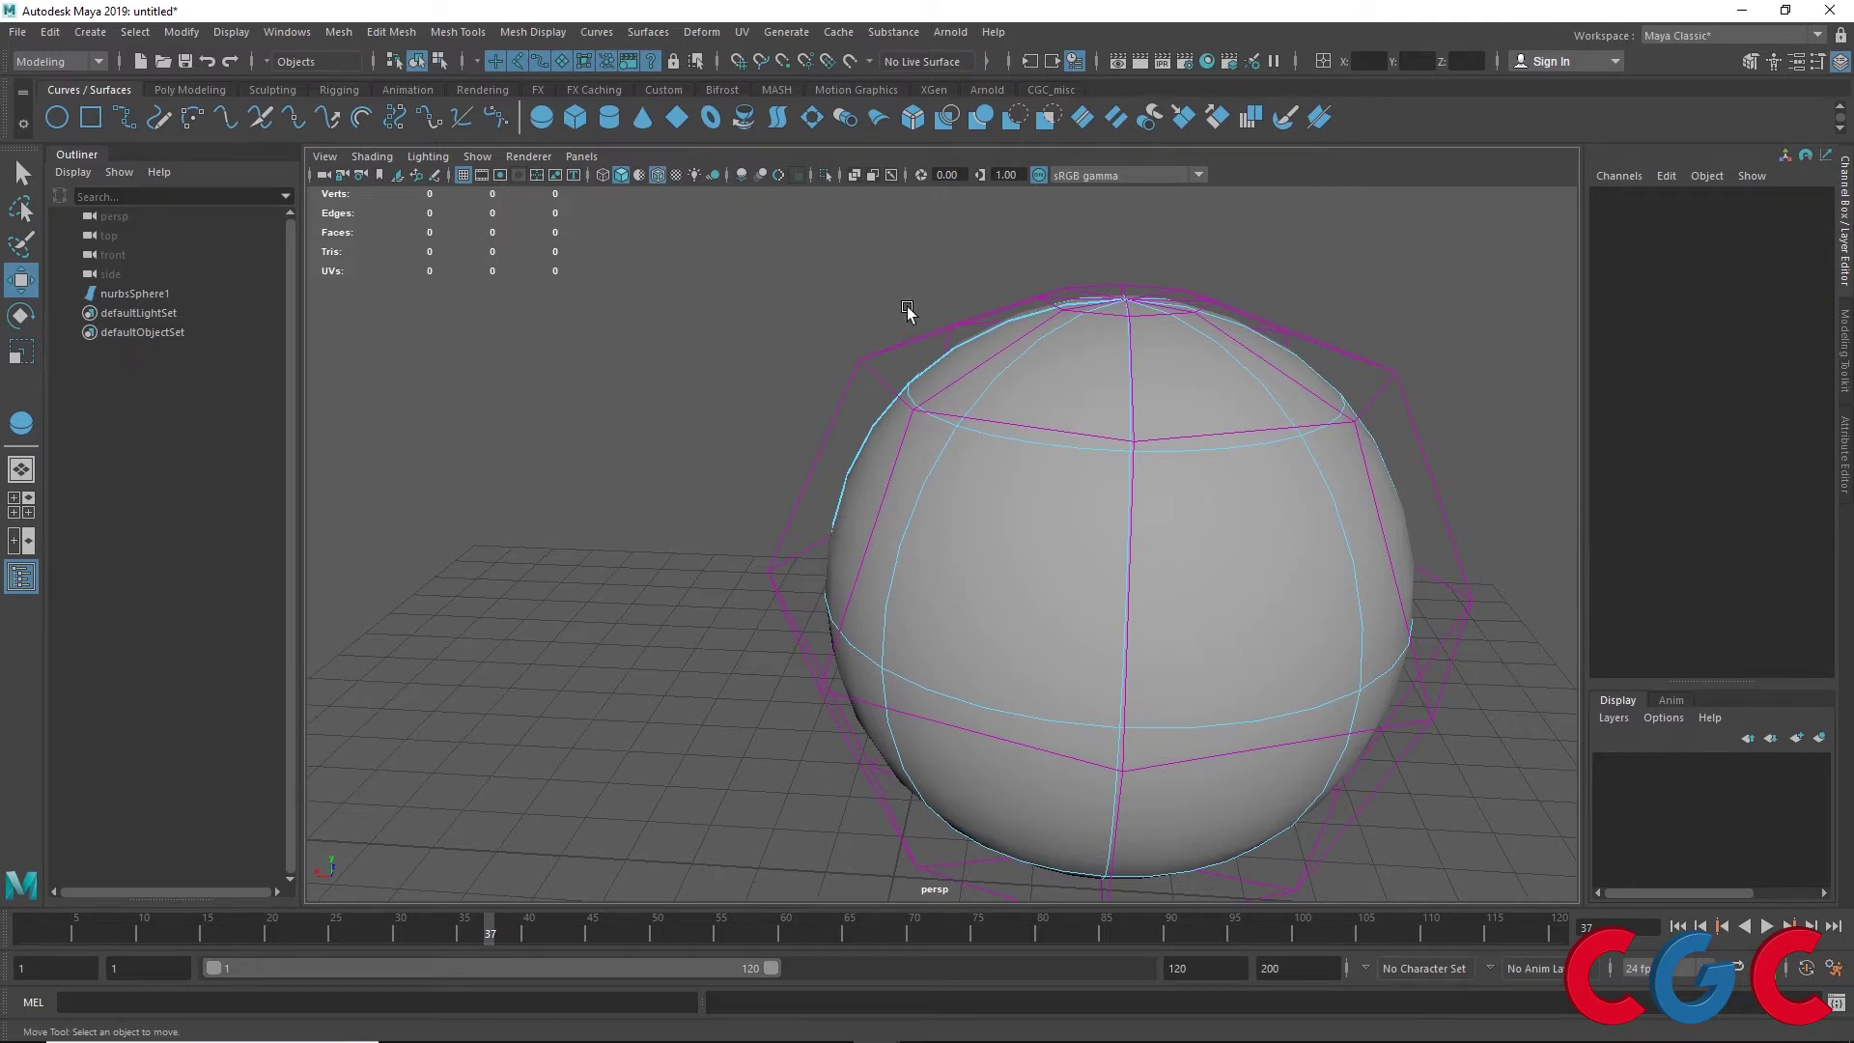
{"action": "right_click_drag", "start_coordinate": [908, 307], "coordinate": [947, 307]}
{"action": "left_click", "coordinate": [860, 359]}
{"action": "mouse_move", "coordinate": [860, 359]}
{"action": "left_mouse_down", "text": "alt"}
{"action": "mouse_move", "coordinate": [906, 436]}
{"action": "mouse_move", "coordinate": [802, 467]}
{"action": "mouse_move", "coordinate": [1574, 387]}
{"action": "left_mouse_up", "text": "alt"}
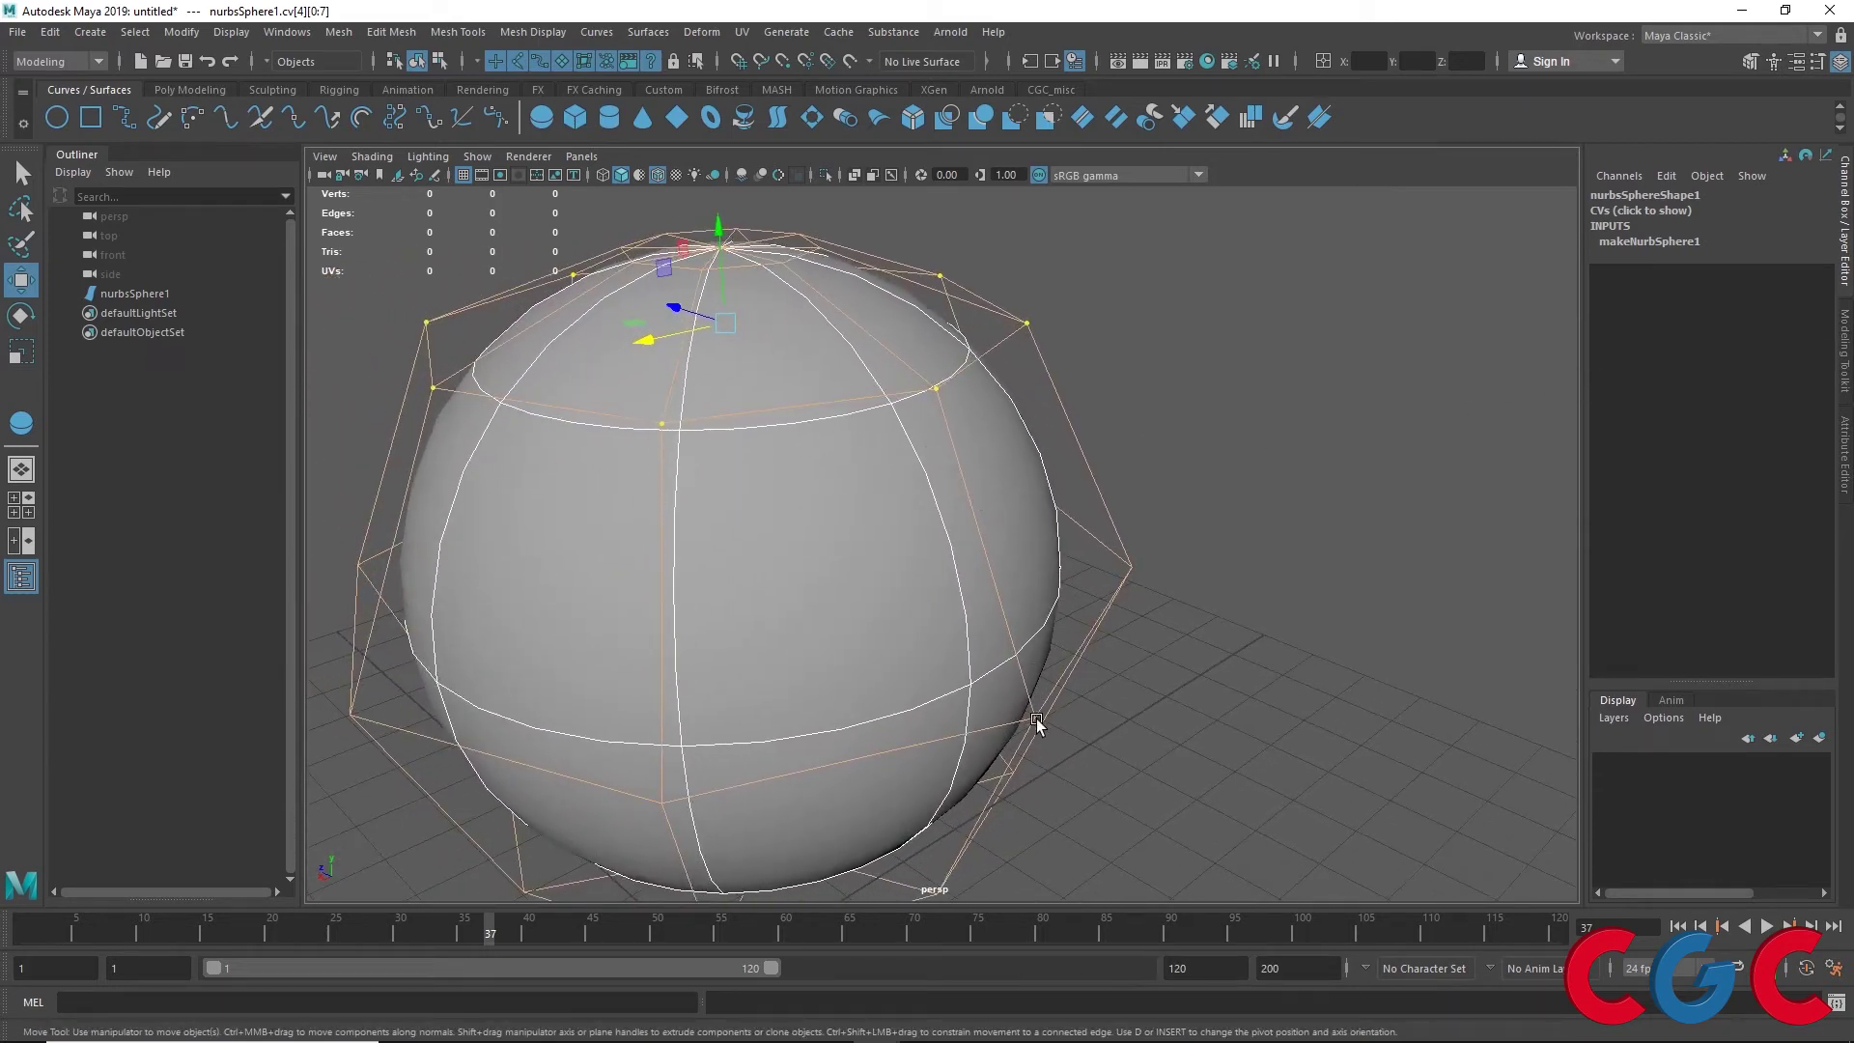
{"action": "left_click", "coordinate": [1028, 695]}
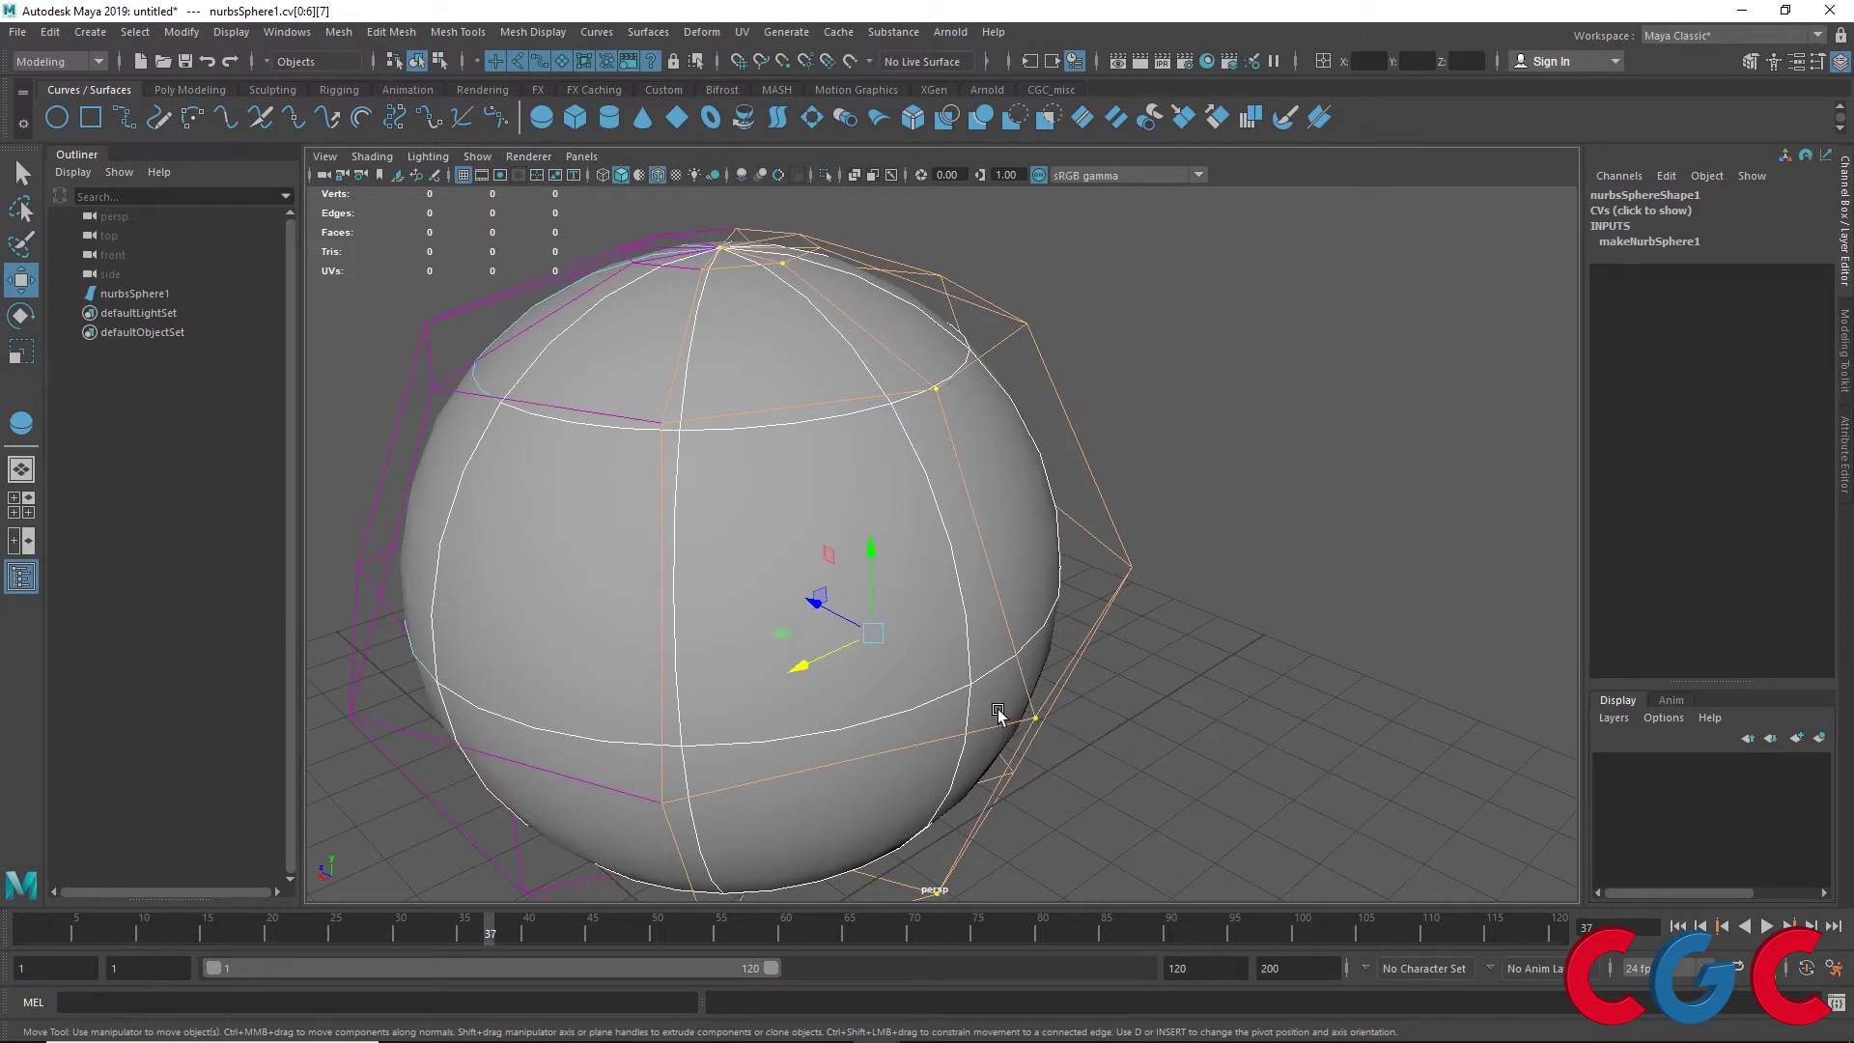
{"action": "left_click_drag", "start_coordinate": [862, 622], "coordinate": [938, 667]}
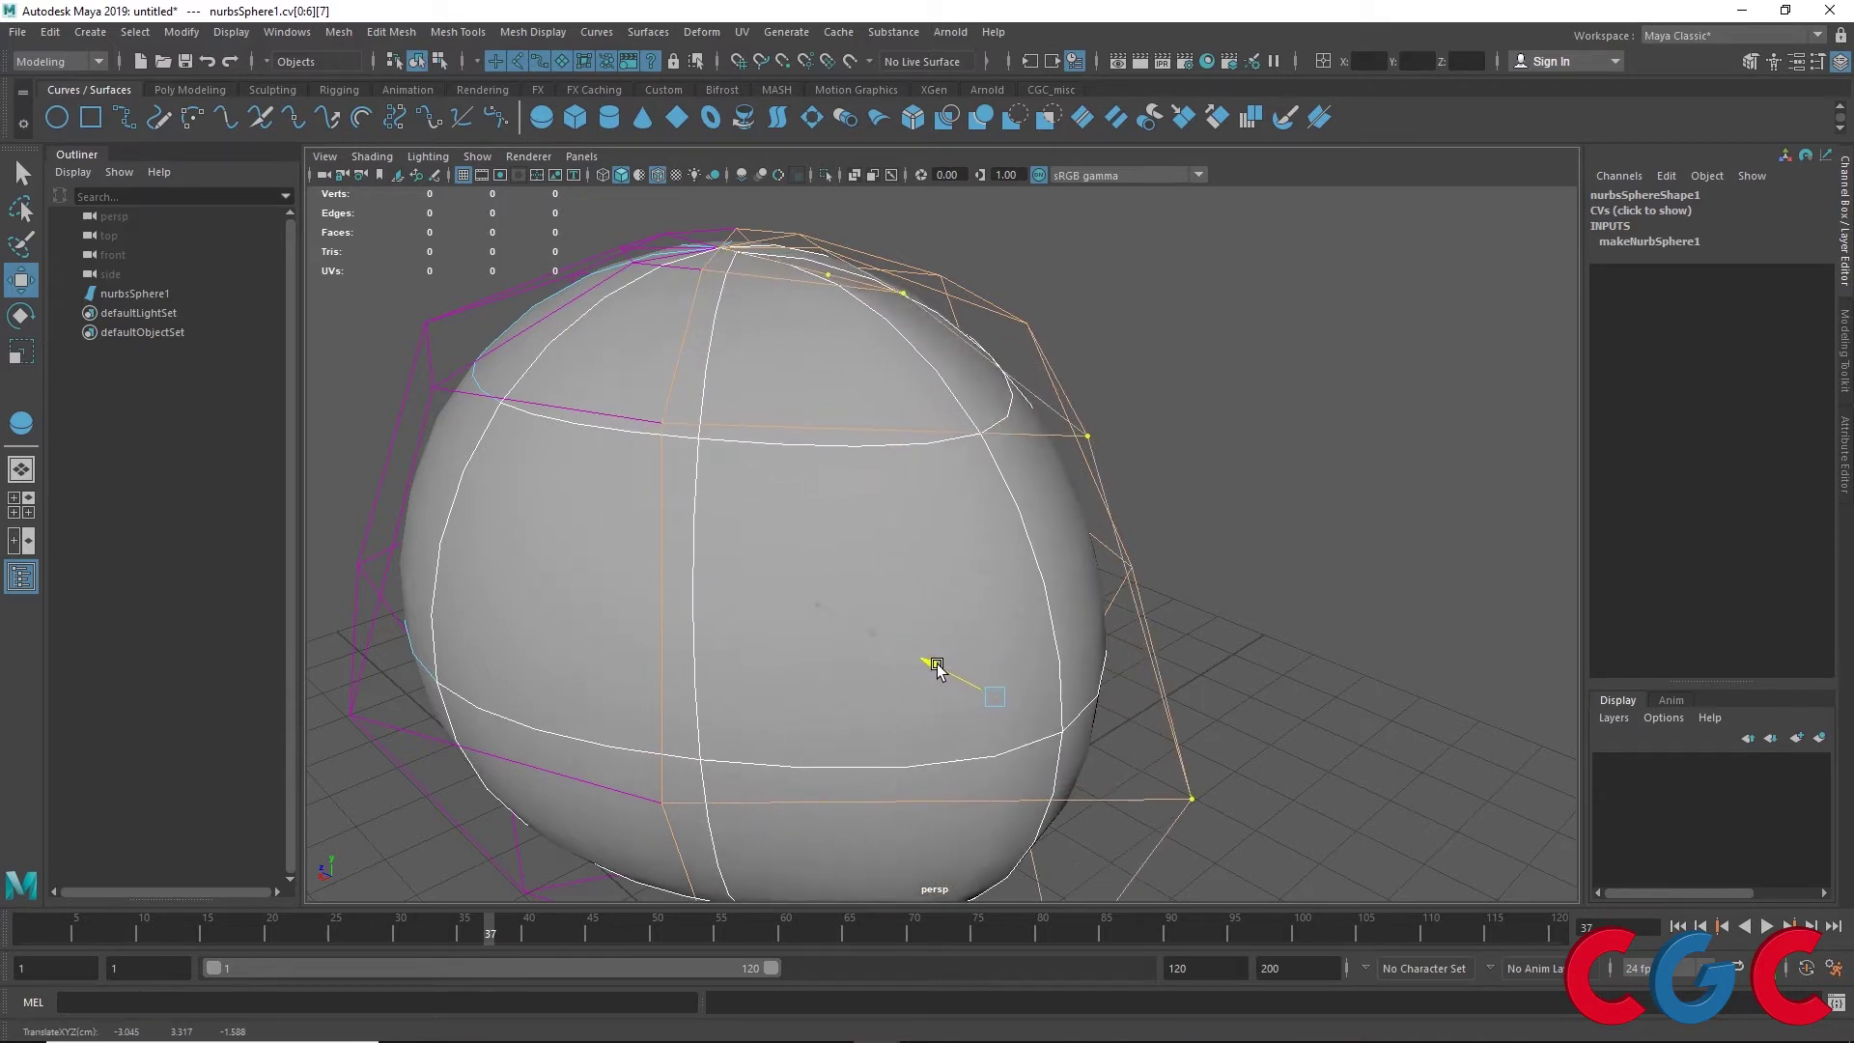
{"action": "key", "text": "ctrl+z"}
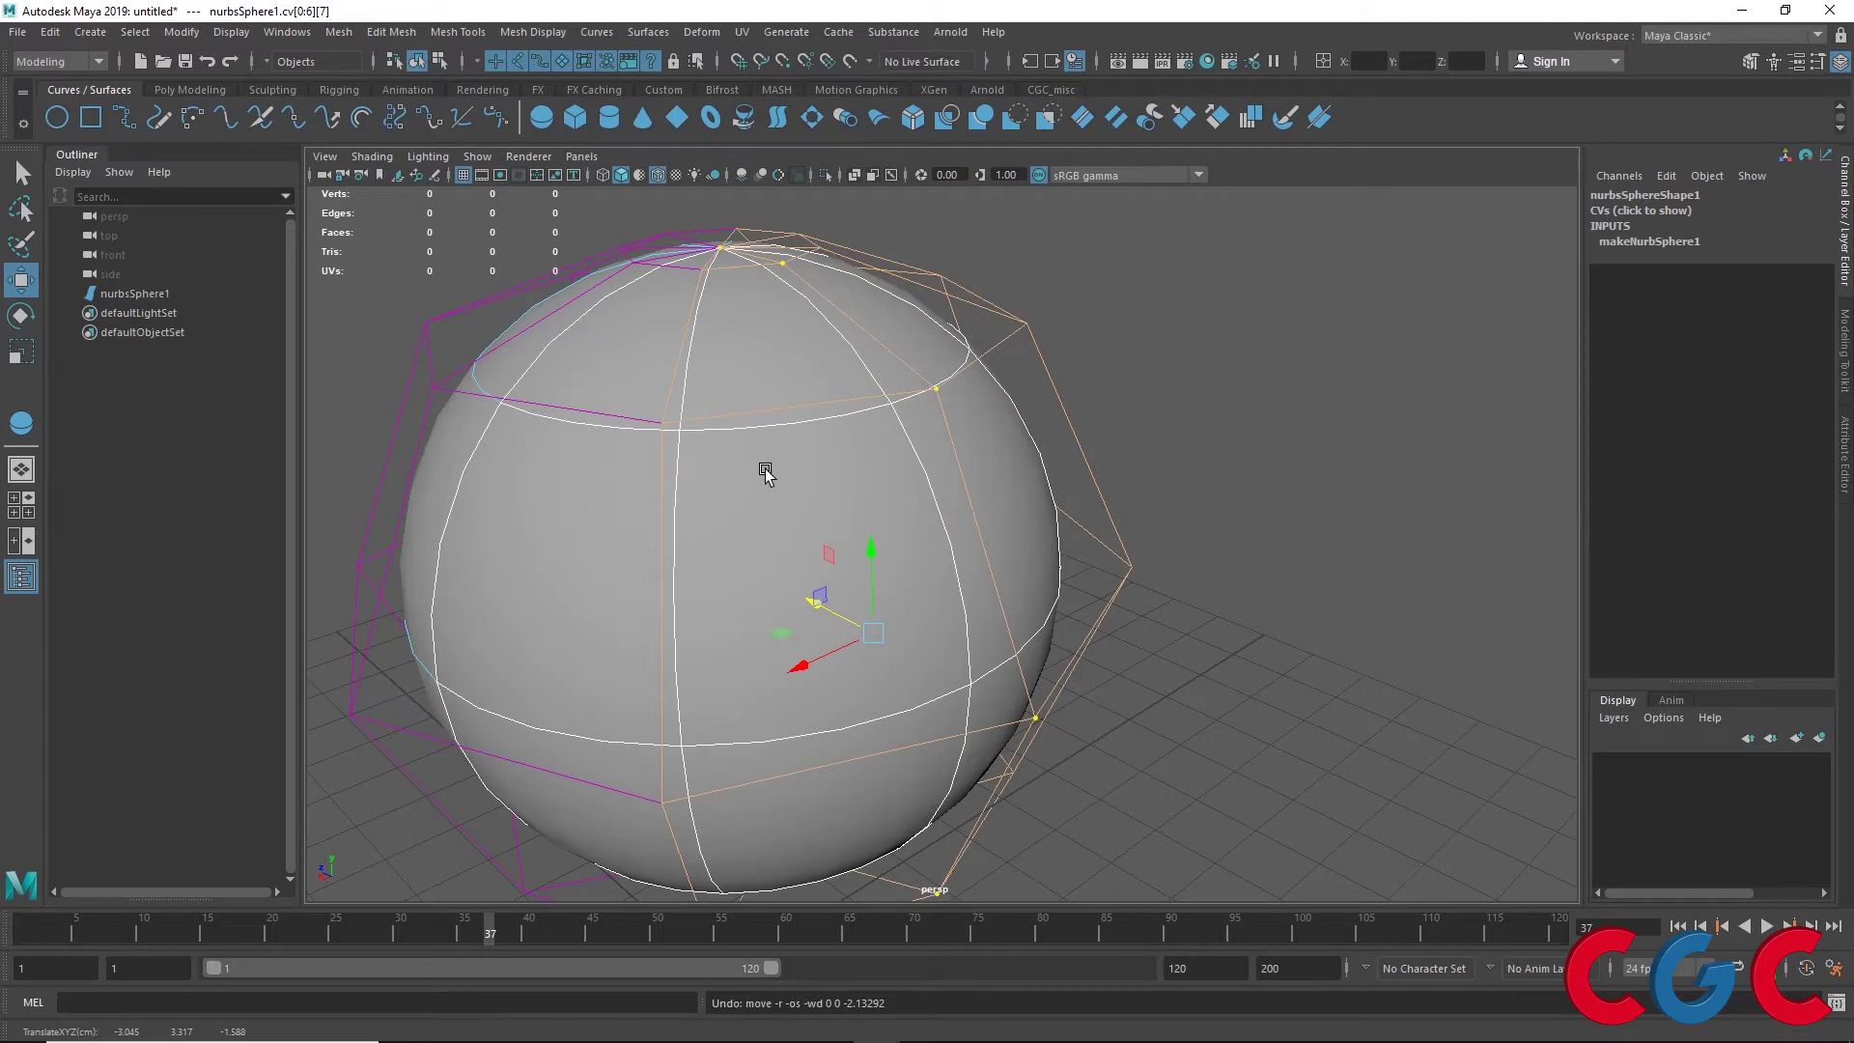
Scale the top ring of control vertices outward to about 1.071
{"action": "left_click", "coordinate": [757, 410]}
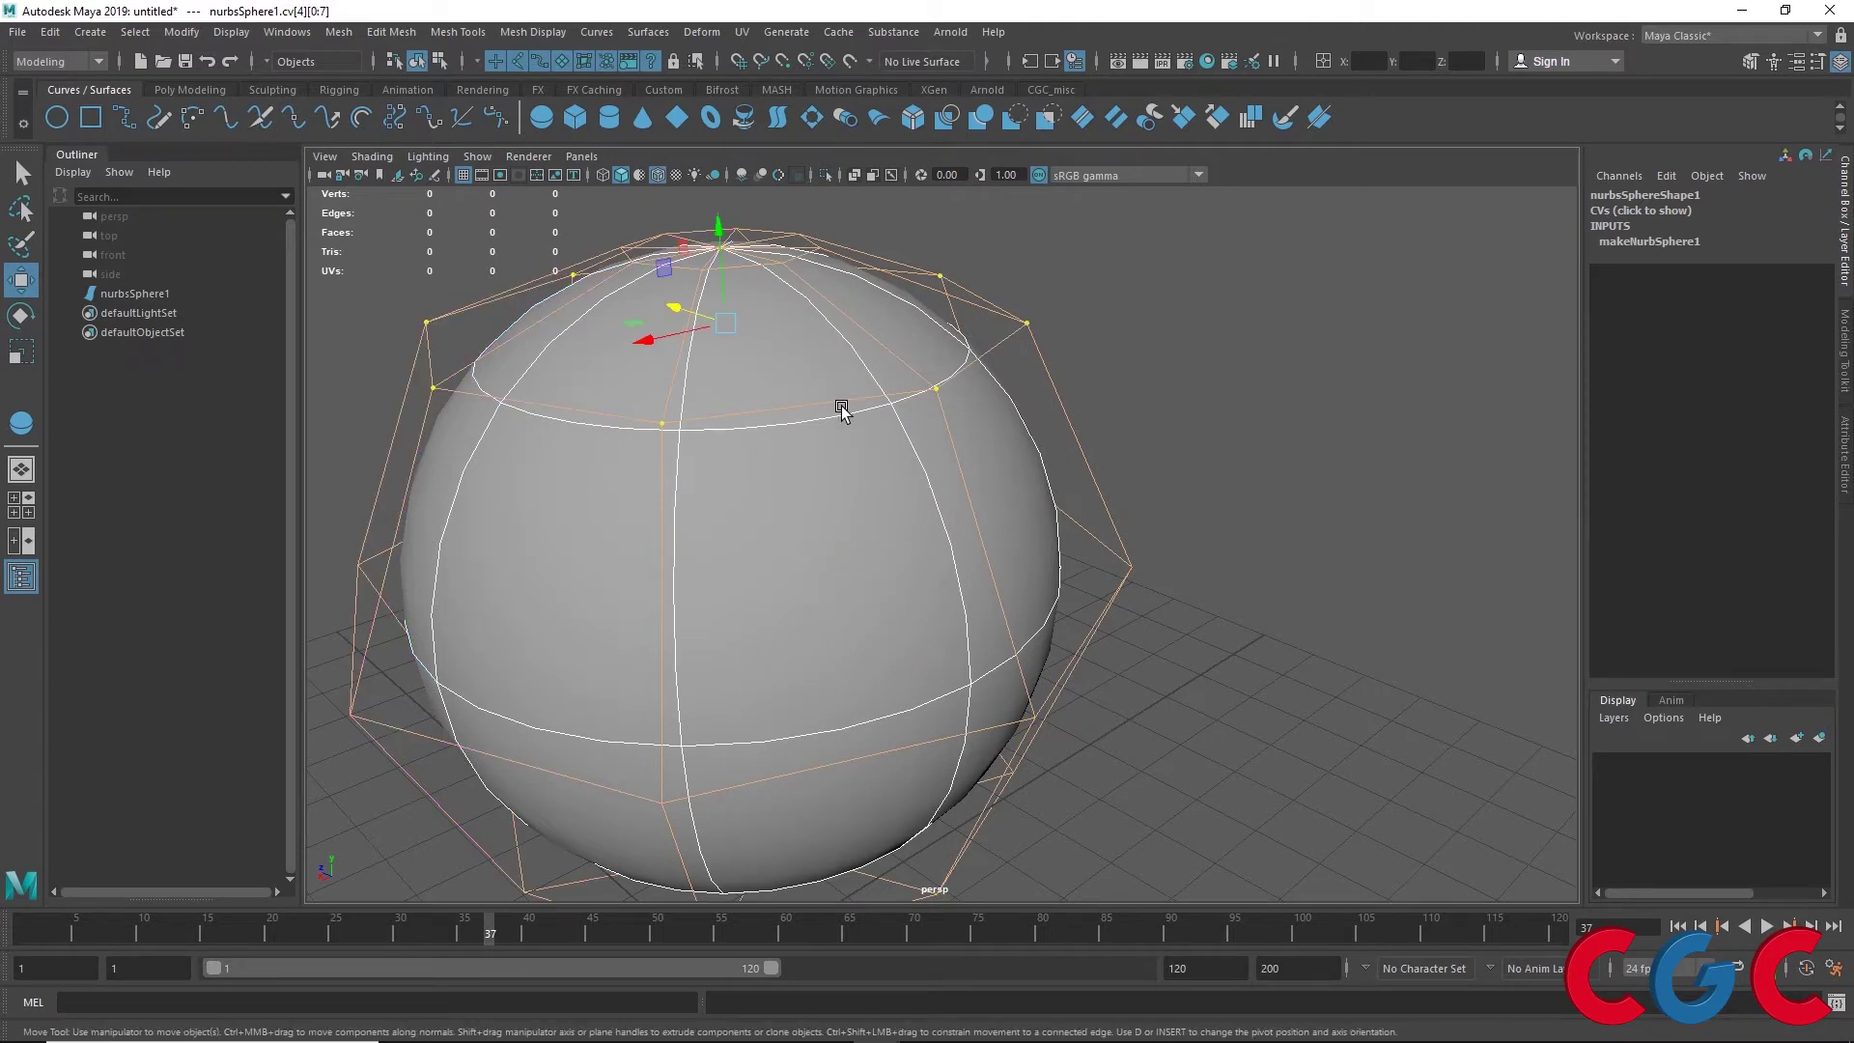
{"action": "mouse_move", "coordinate": [704, 479]}
{"action": "right_mouse_down", "text": "alt"}
{"action": "mouse_move", "coordinate": [721, 513]}
{"action": "mouse_move", "coordinate": [633, 401]}
{"action": "mouse_move", "coordinate": [1081, 767]}
{"action": "mouse_move", "coordinate": [878, 505]}
{"action": "right_mouse_up", "text": "alt"}
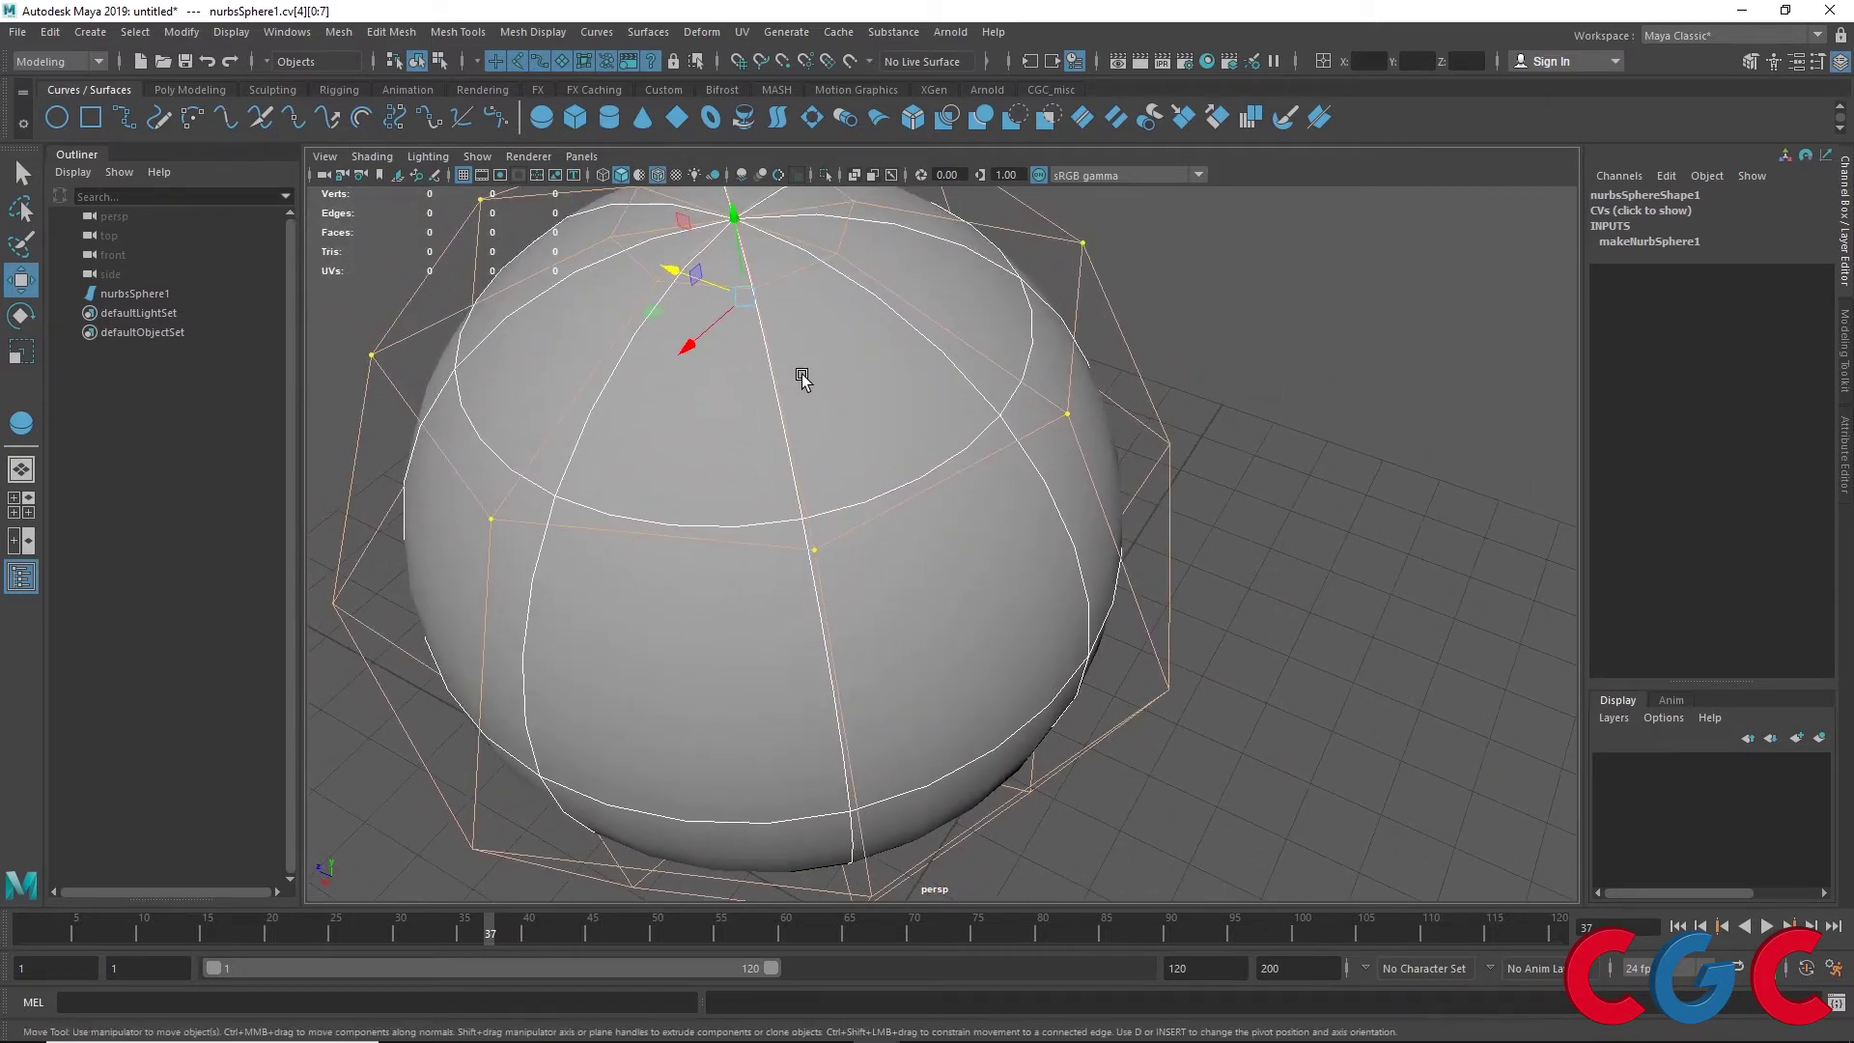
{"action": "key", "text": "r"}
{"action": "mouse_move", "coordinate": [757, 302]}
{"action": "left_mouse_down"}
{"action": "mouse_move", "coordinate": [927, 273]}
{"action": "mouse_move", "coordinate": [763, 299]}
{"action": "mouse_move", "coordinate": [496, 411]}
{"action": "mouse_move", "coordinate": [786, 339]}
{"action": "mouse_move", "coordinate": [780, 382]}
{"action": "mouse_move", "coordinate": [946, 454]}
{"action": "mouse_move", "coordinate": [803, 390]}
{"action": "left_mouse_up"}
Select a single control vertex, then return to Object Mode and select the whole sphere
{"action": "right_click_drag", "start_coordinate": [803, 390], "coordinate": [646, 390]}
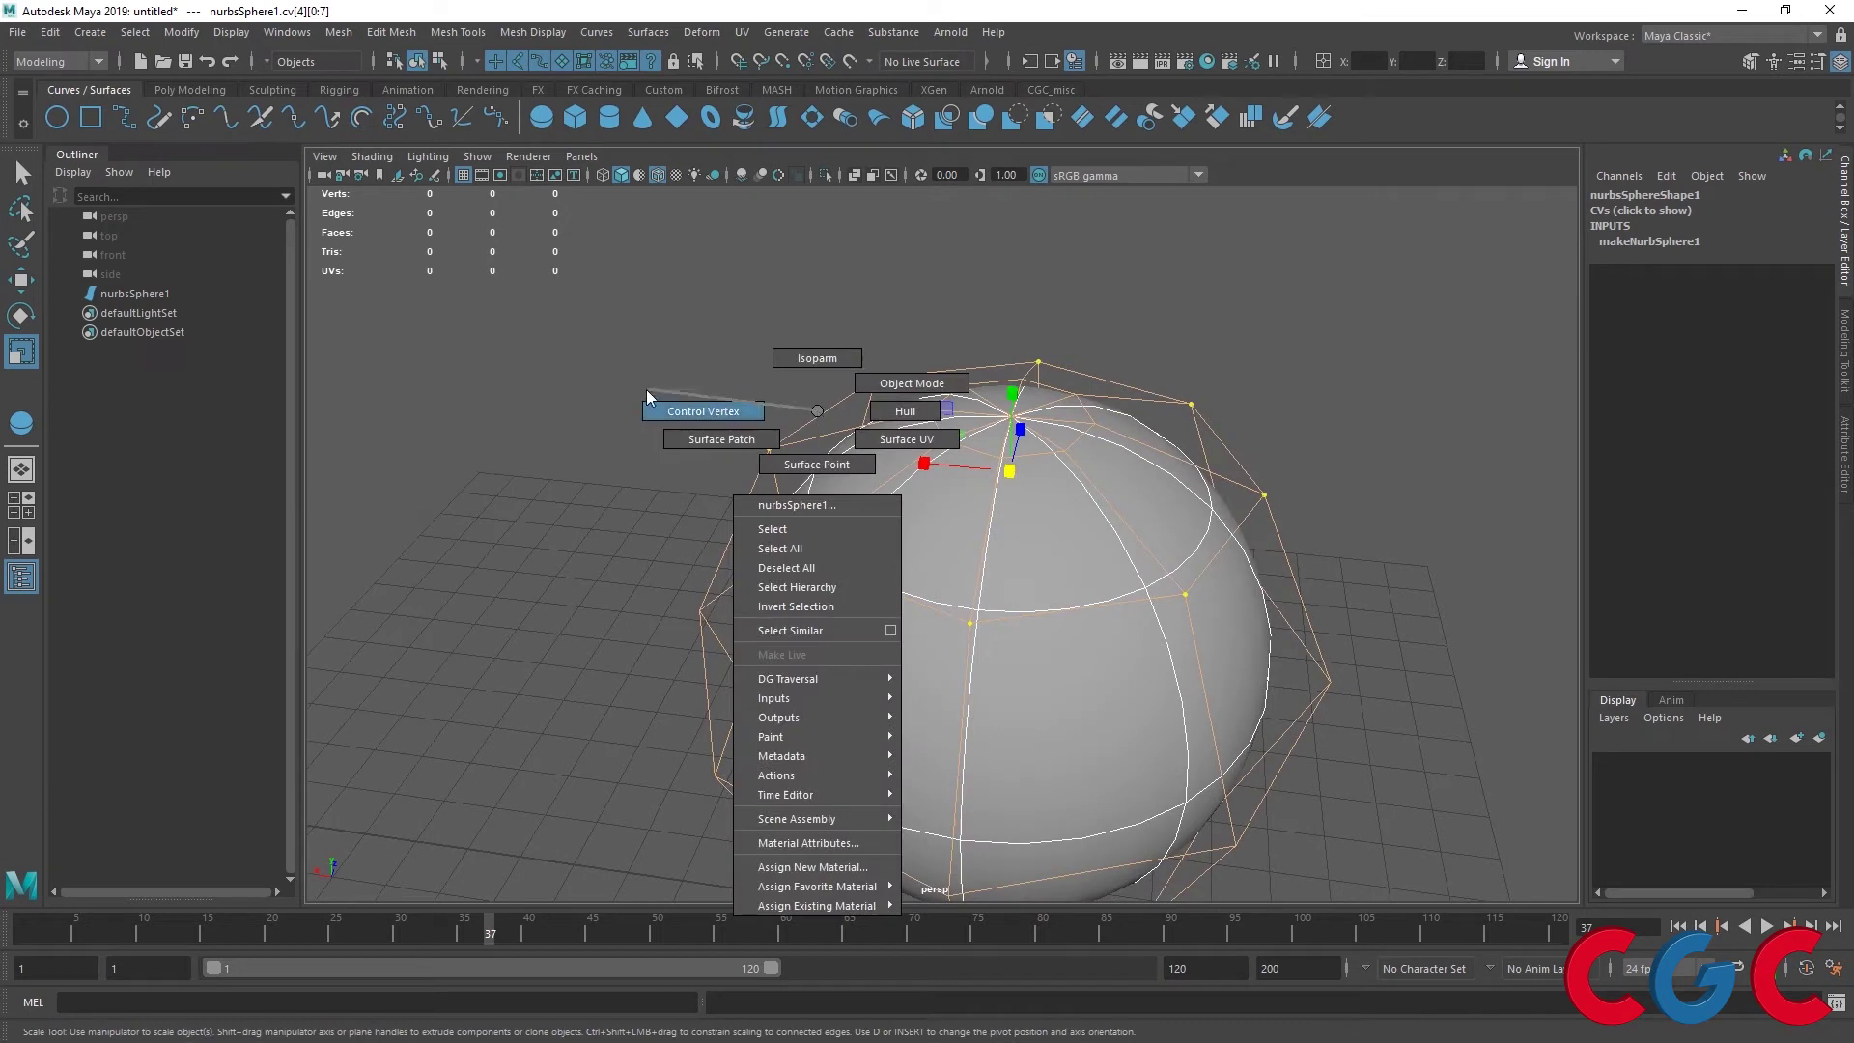
{"action": "mouse_move", "coordinate": [679, 378]}
{"action": "left_mouse_down"}
{"action": "mouse_move", "coordinate": [790, 467]}
{"action": "mouse_move", "coordinate": [607, 437]}
{"action": "left_mouse_up"}
{"action": "key", "text": "w"}
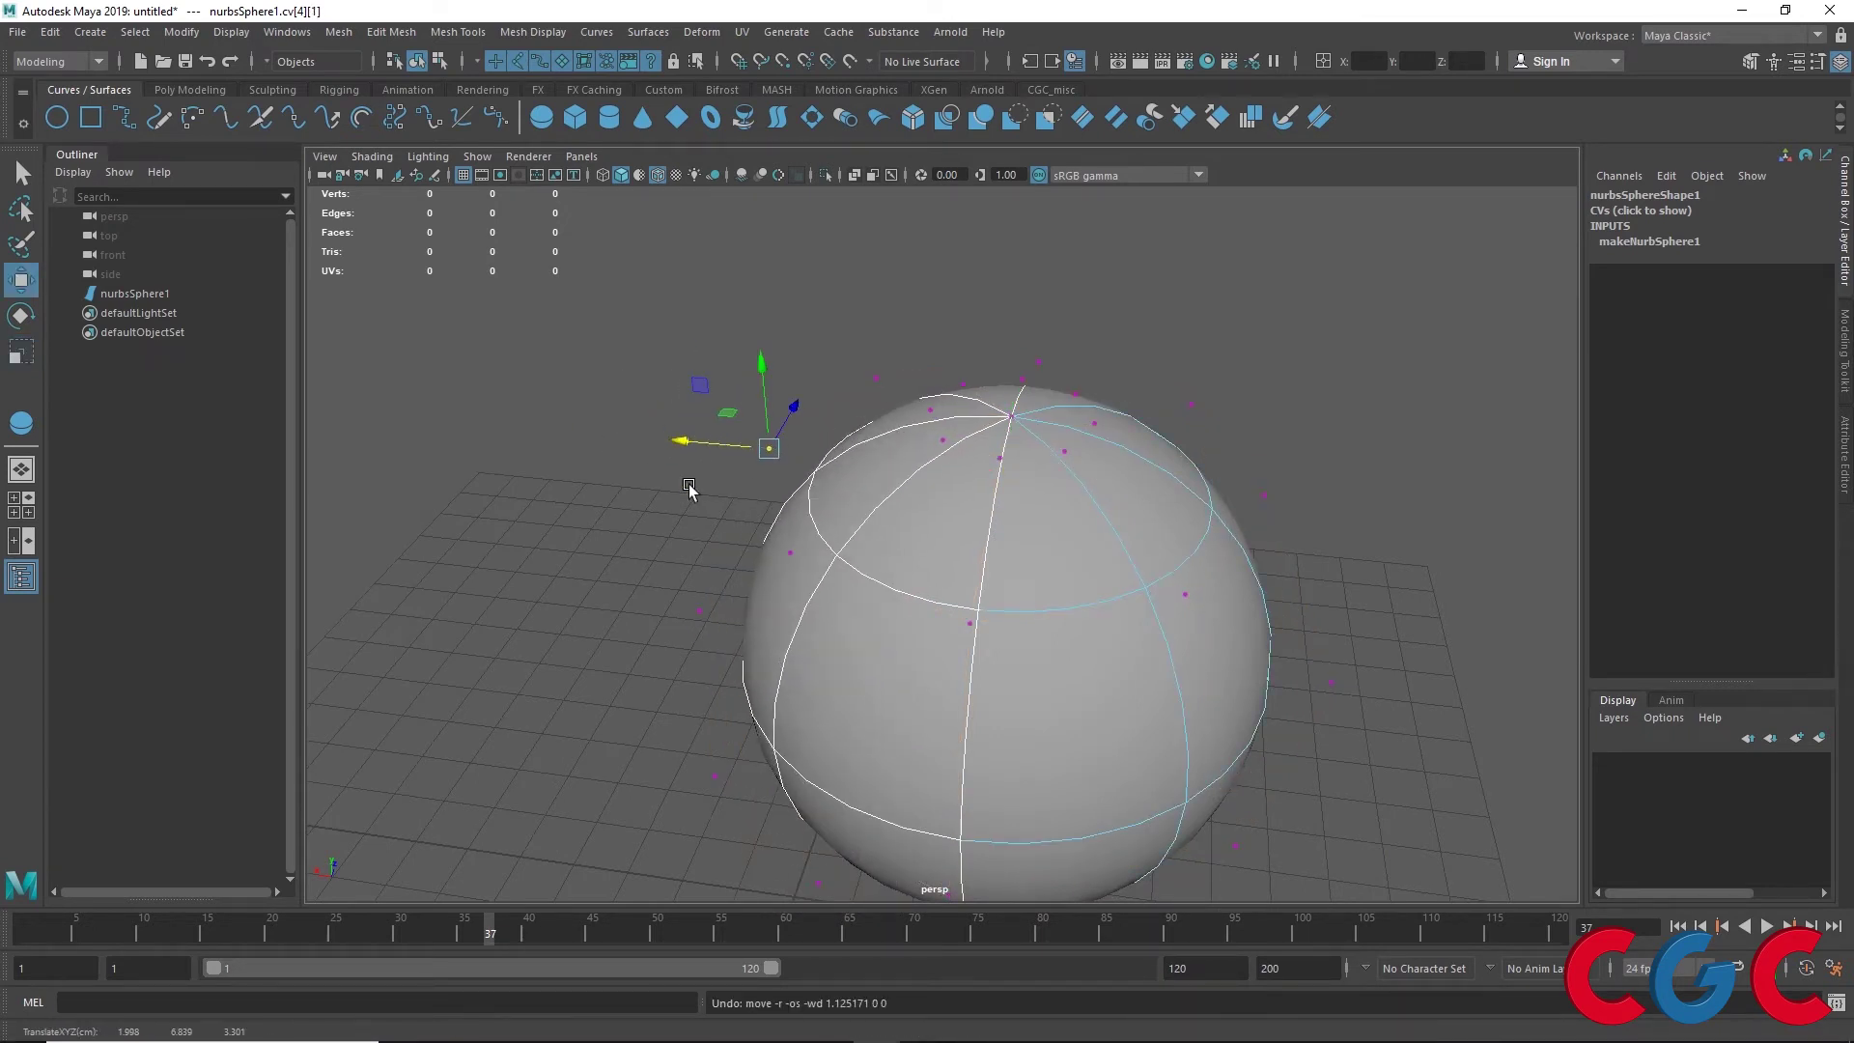
{"action": "scroll", "coordinate": [977, 530], "scroll_direction": "up", "scroll_amount": 3}
{"action": "left_click_drag", "start_coordinate": [977, 530], "coordinate": [836, 607], "text": "alt"}
{"action": "middle_click_drag", "start_coordinate": [836, 606], "coordinate": [874, 417], "text": "alt"}
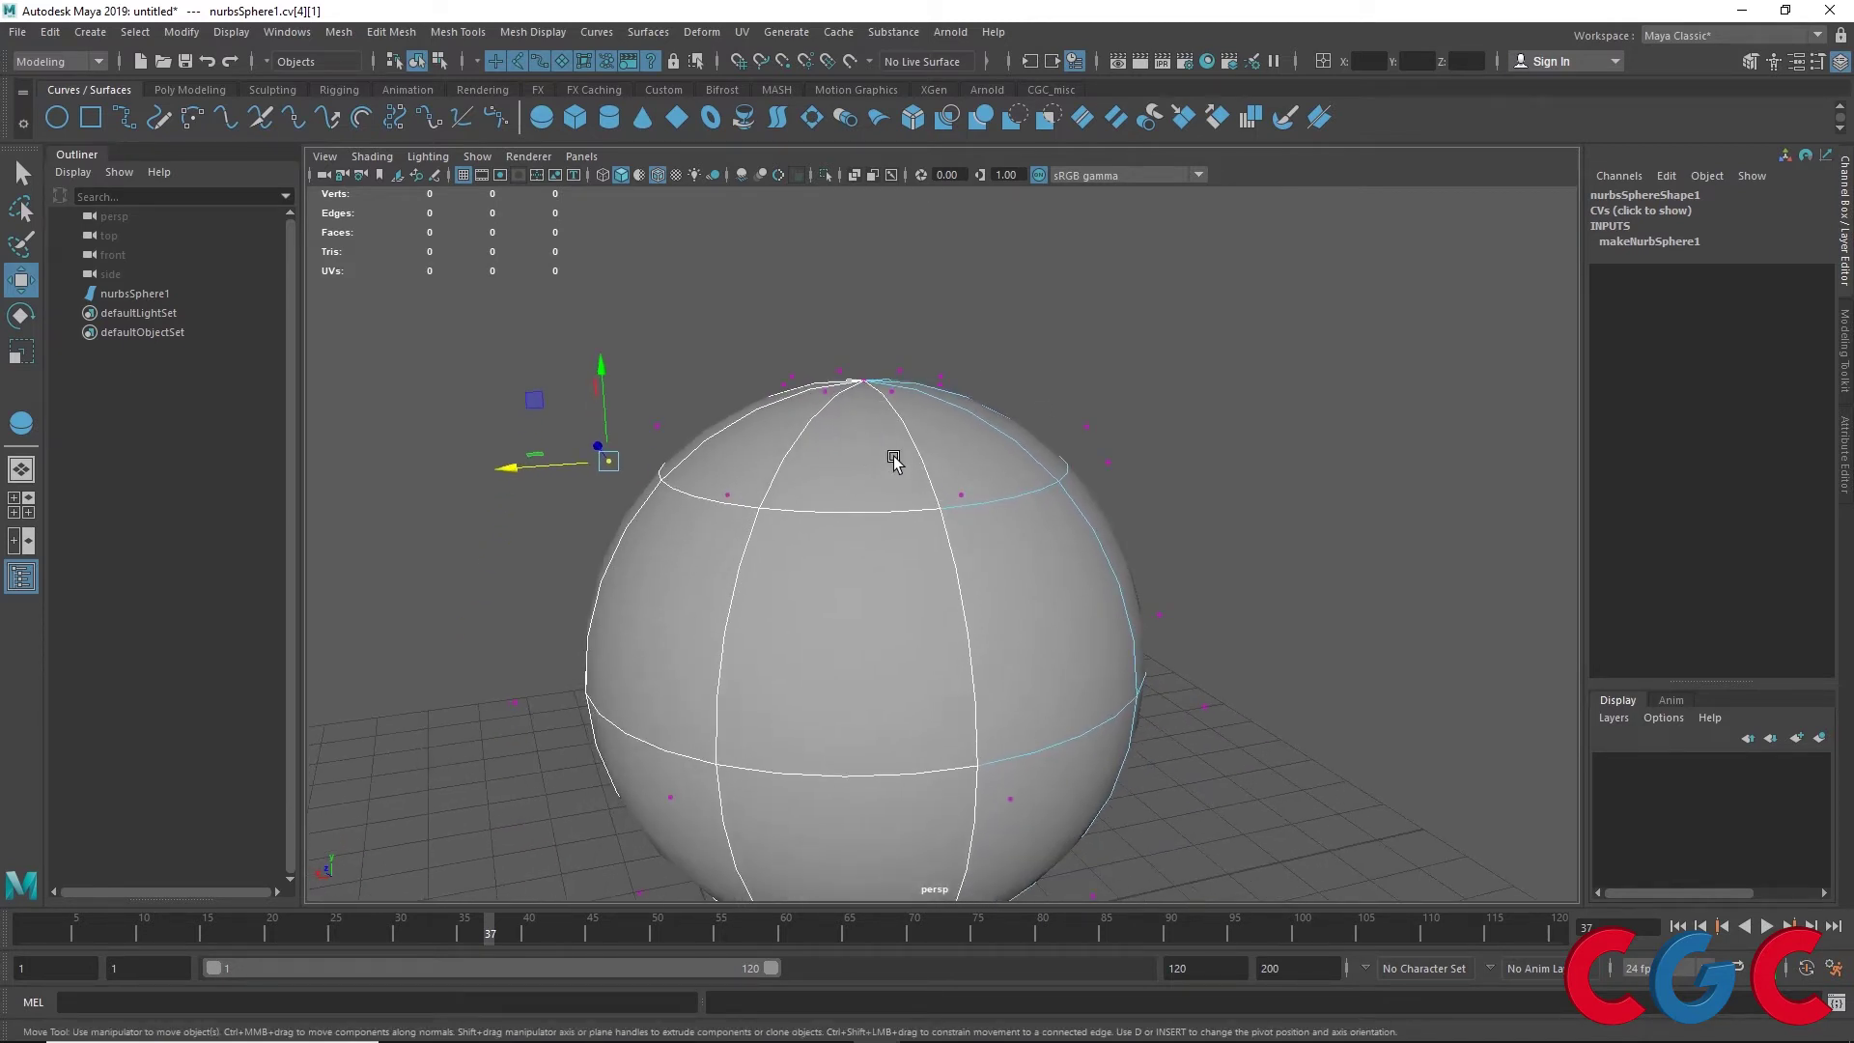
{"action": "right_click_drag", "start_coordinate": [893, 461], "coordinate": [903, 418]}
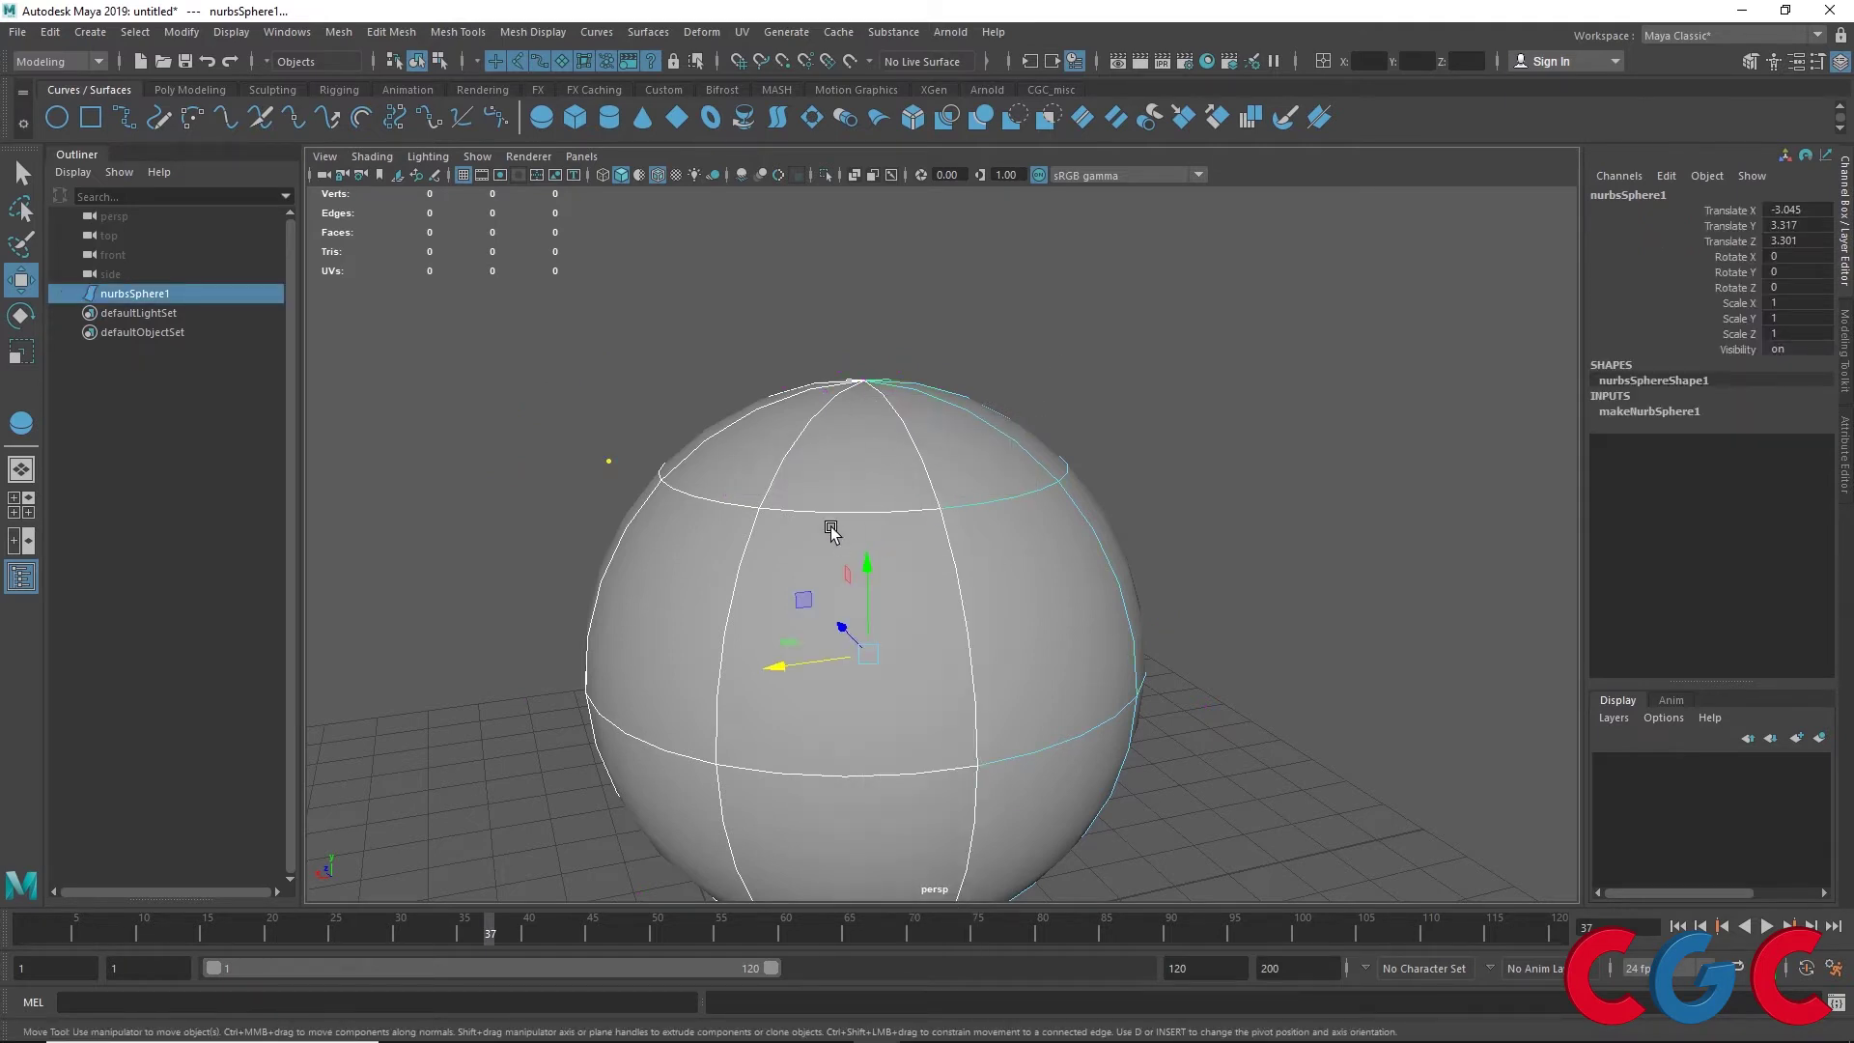
{"action": "mouse_move", "coordinate": [832, 547]}
{"action": "left_mouse_down", "text": "alt"}
{"action": "mouse_move", "coordinate": [756, 459]}
{"action": "mouse_move", "coordinate": [767, 344]}
{"action": "left_mouse_up", "text": "alt"}
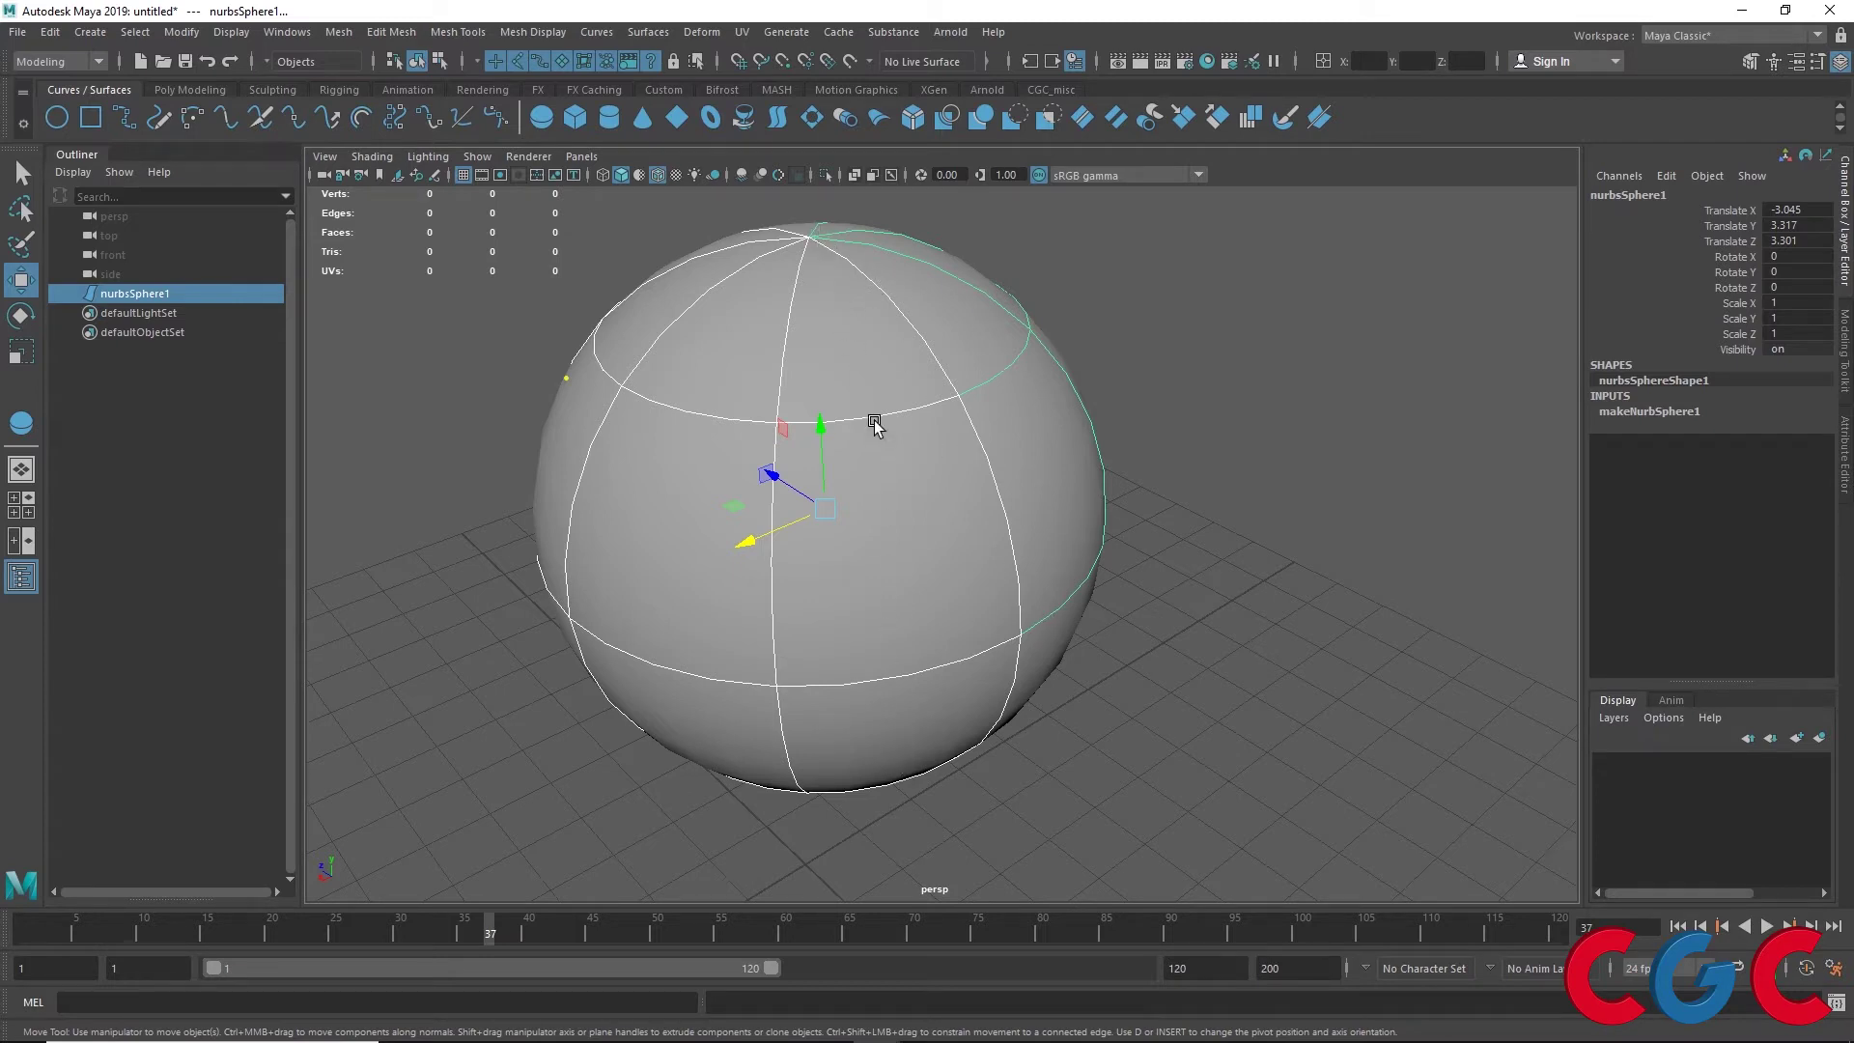
{"action": "right_click_drag", "start_coordinate": [875, 423], "coordinate": [966, 386]}
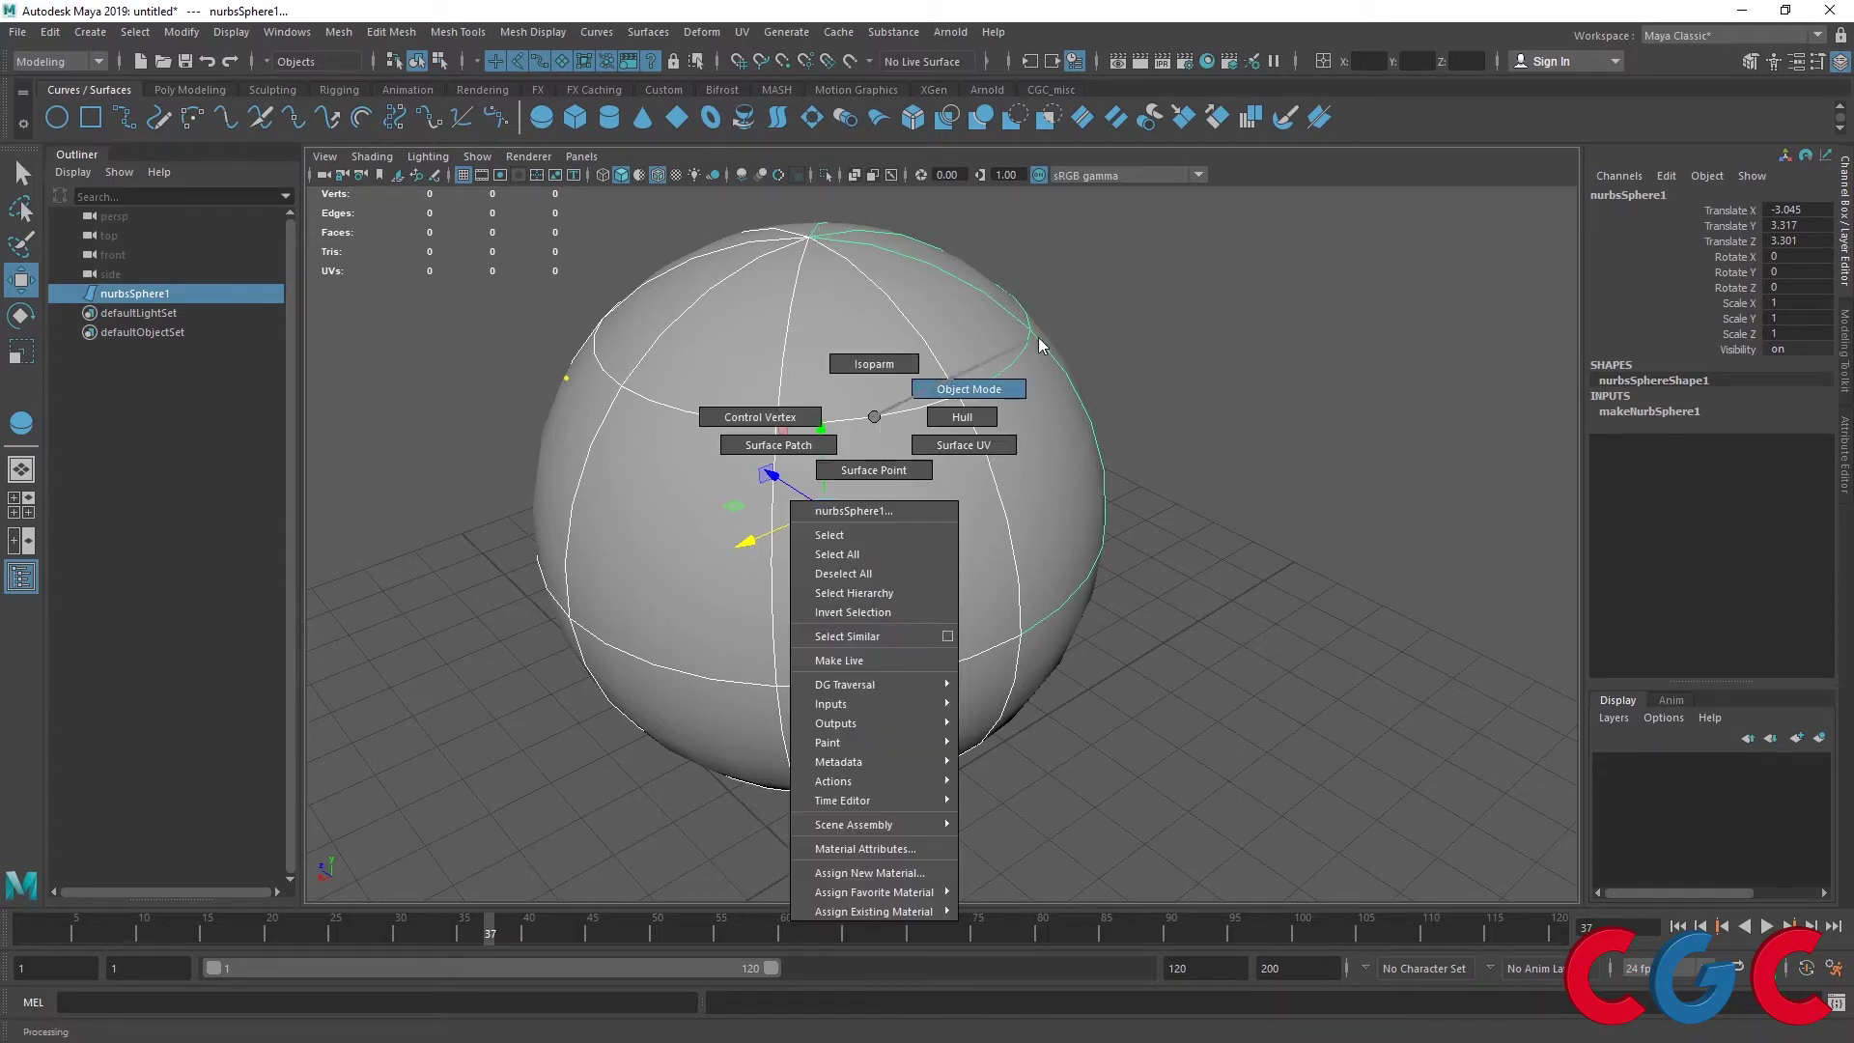
Tear off the Surfaces menu into a floating window and move it aside
{"action": "left_click", "coordinate": [649, 33]}
{"action": "left_click", "coordinate": [661, 47]}
{"action": "left_click_drag", "start_coordinate": [700, 56], "coordinate": [1218, 77]}
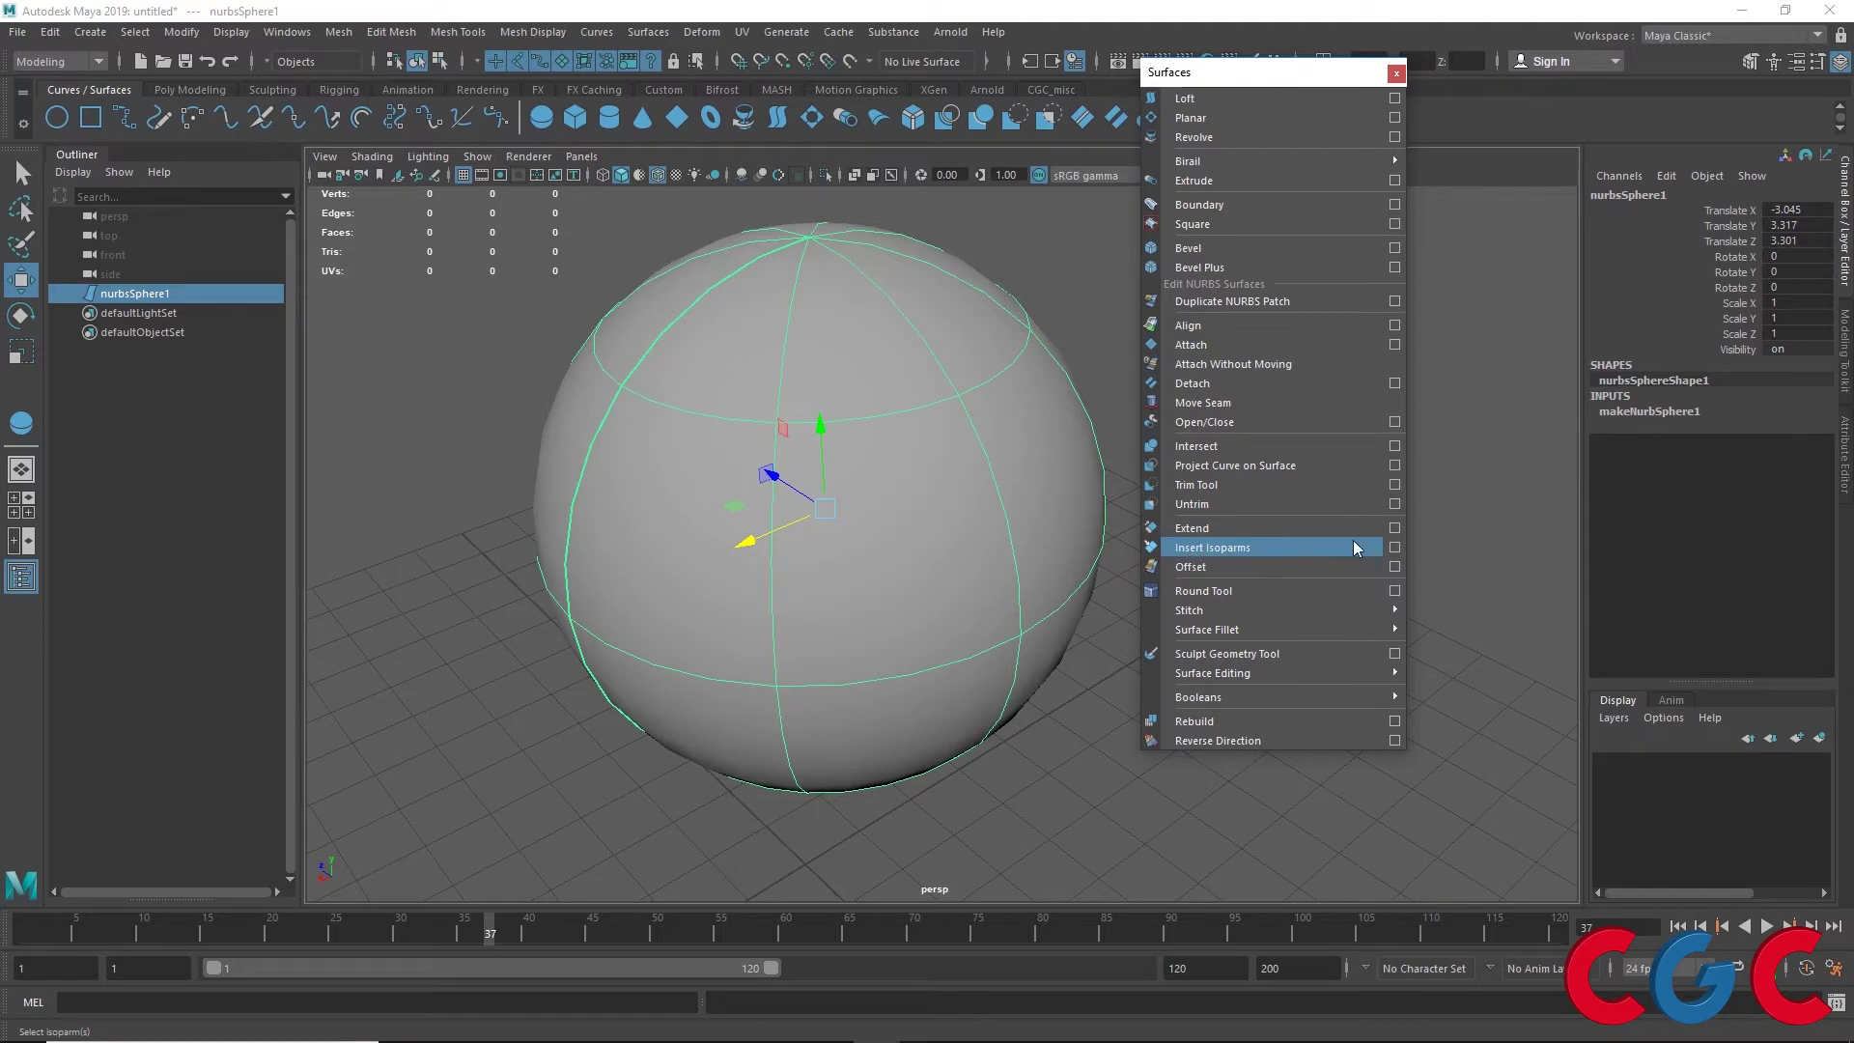
Open the Insert Isoparms options and reset them to defaults (At selection, multiplicity 1)
{"action": "left_click", "coordinate": [1394, 546]}
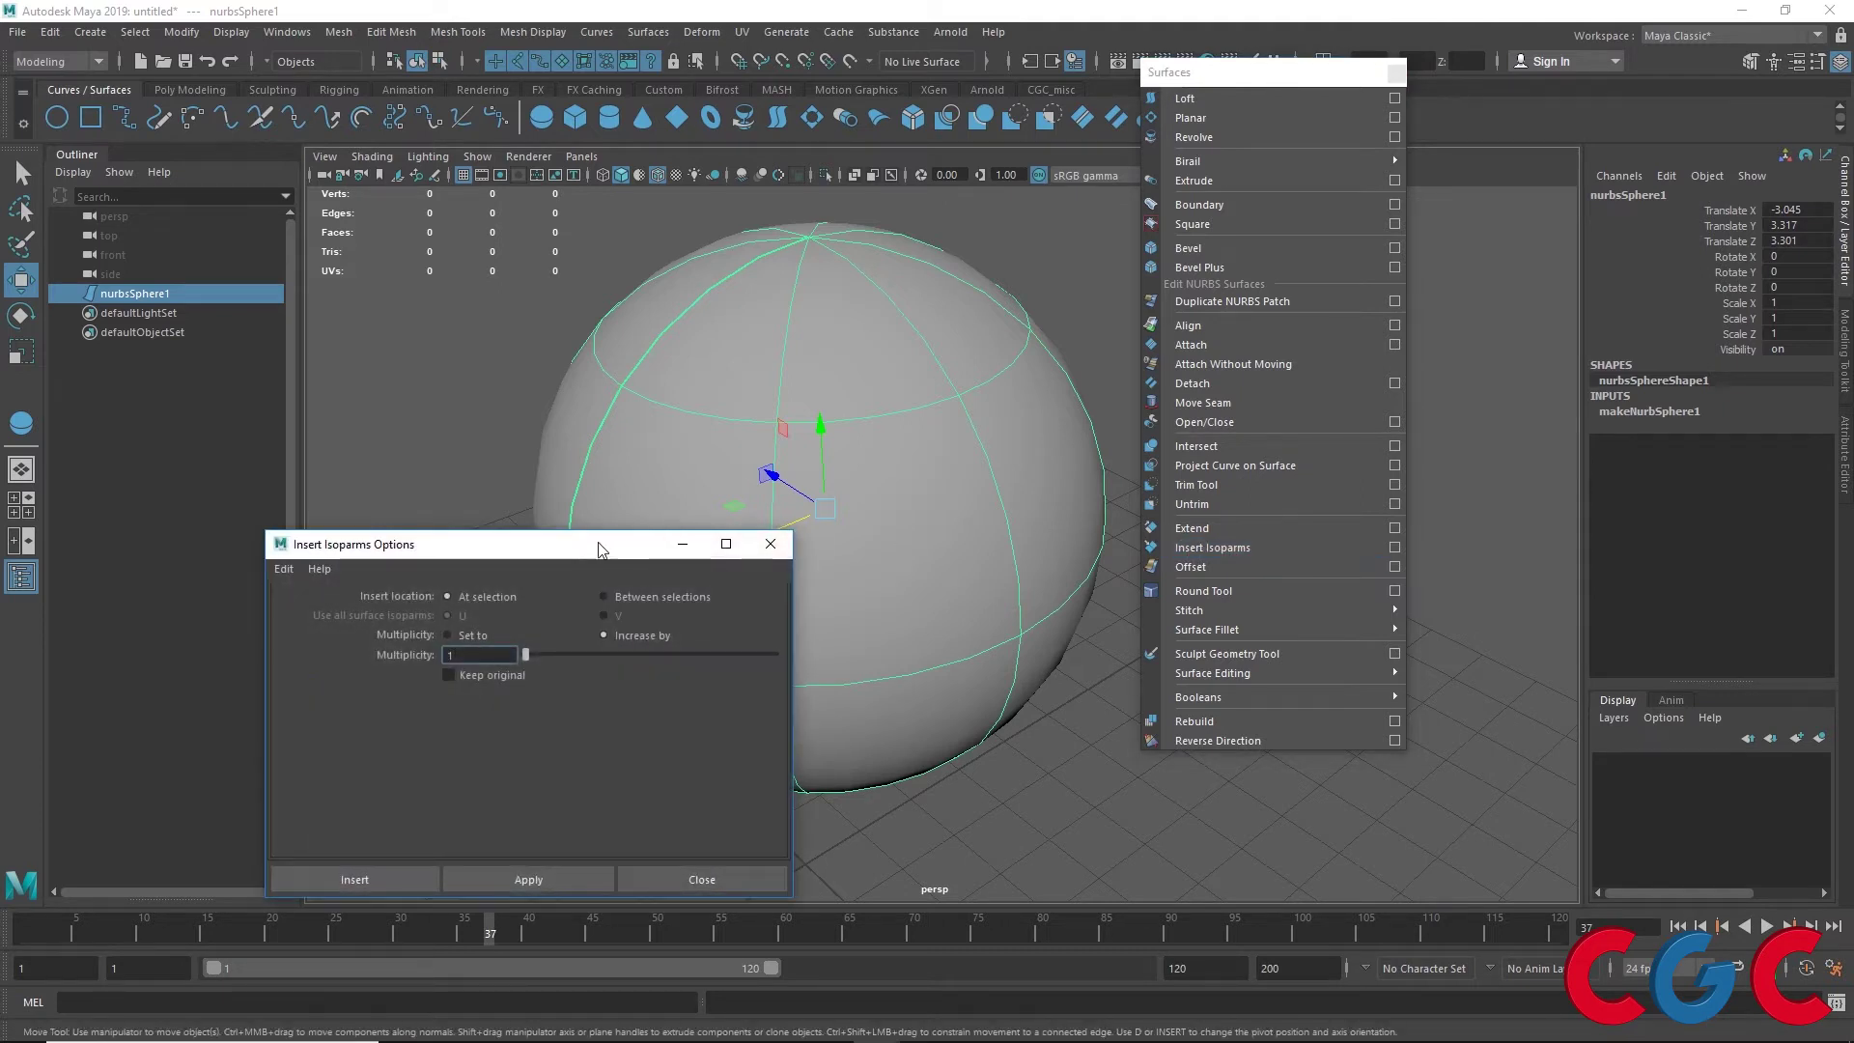
{"action": "left_click_drag", "start_coordinate": [599, 549], "coordinate": [1494, 237]}
{"action": "left_click", "coordinate": [1178, 257]}
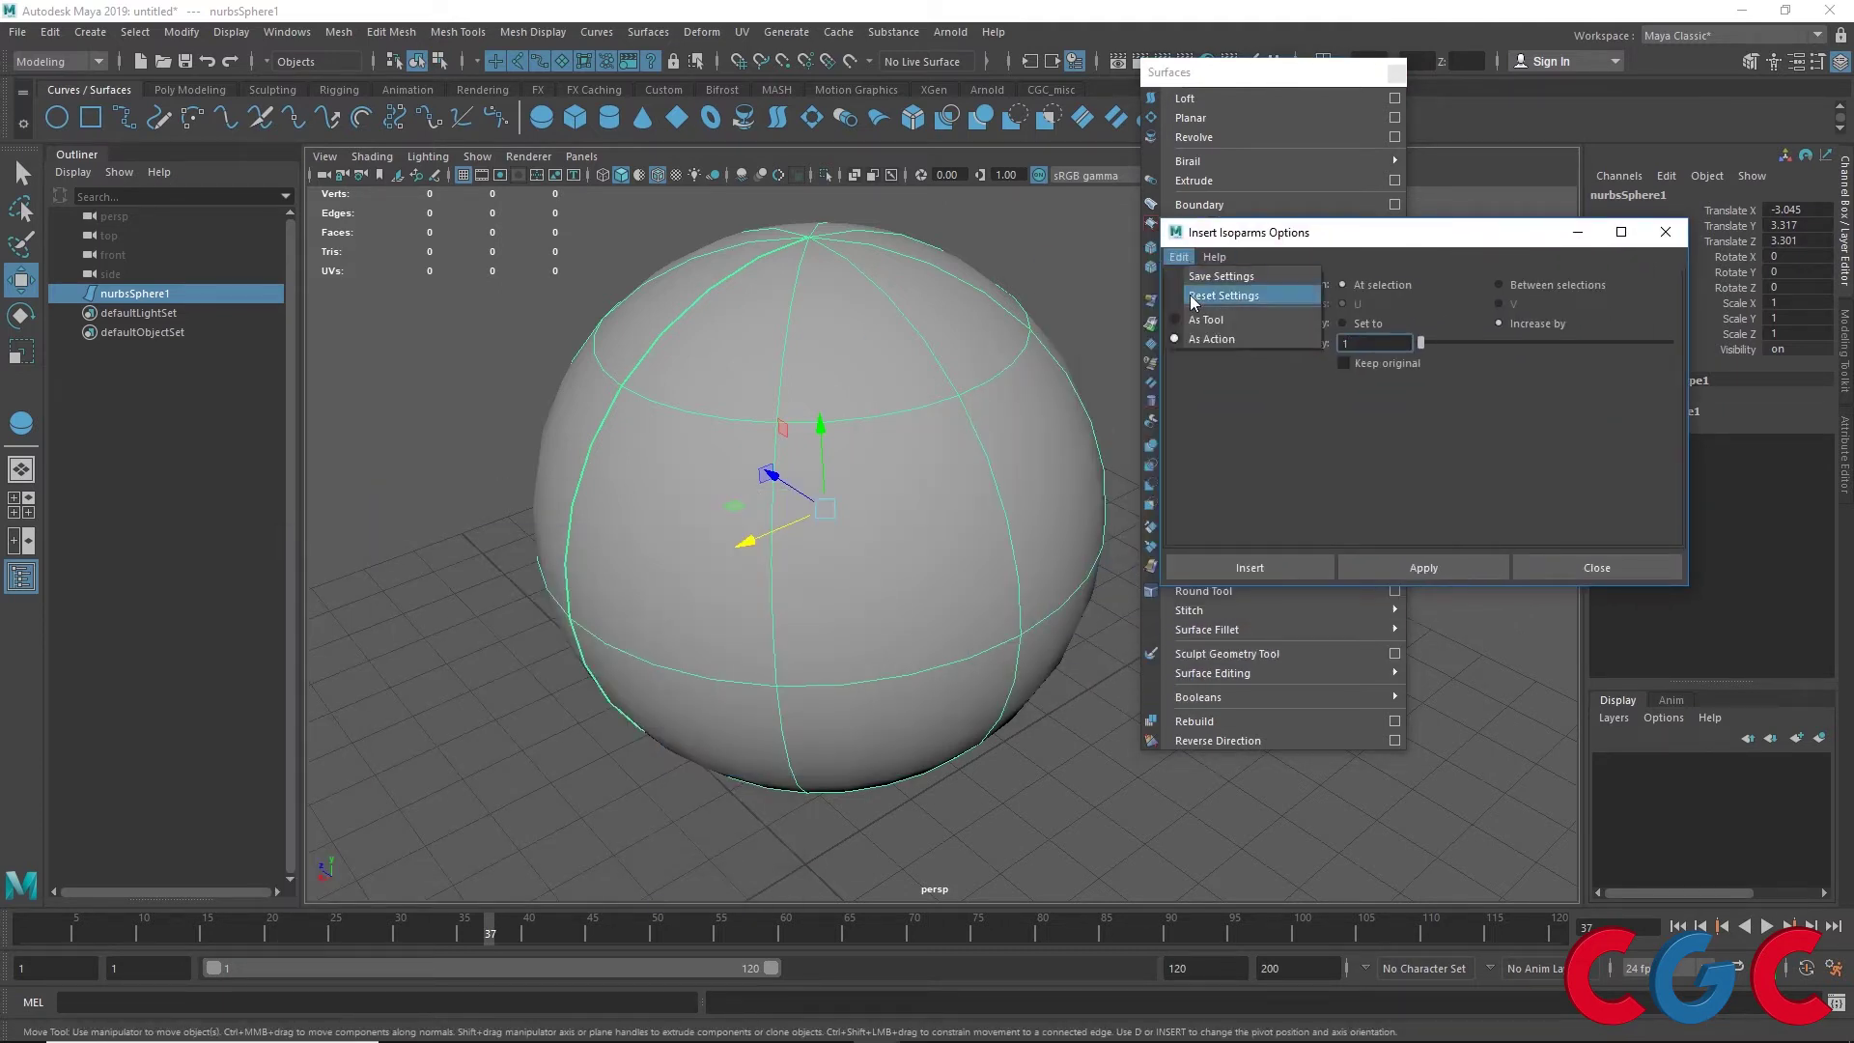
{"action": "left_click", "coordinate": [1194, 297]}
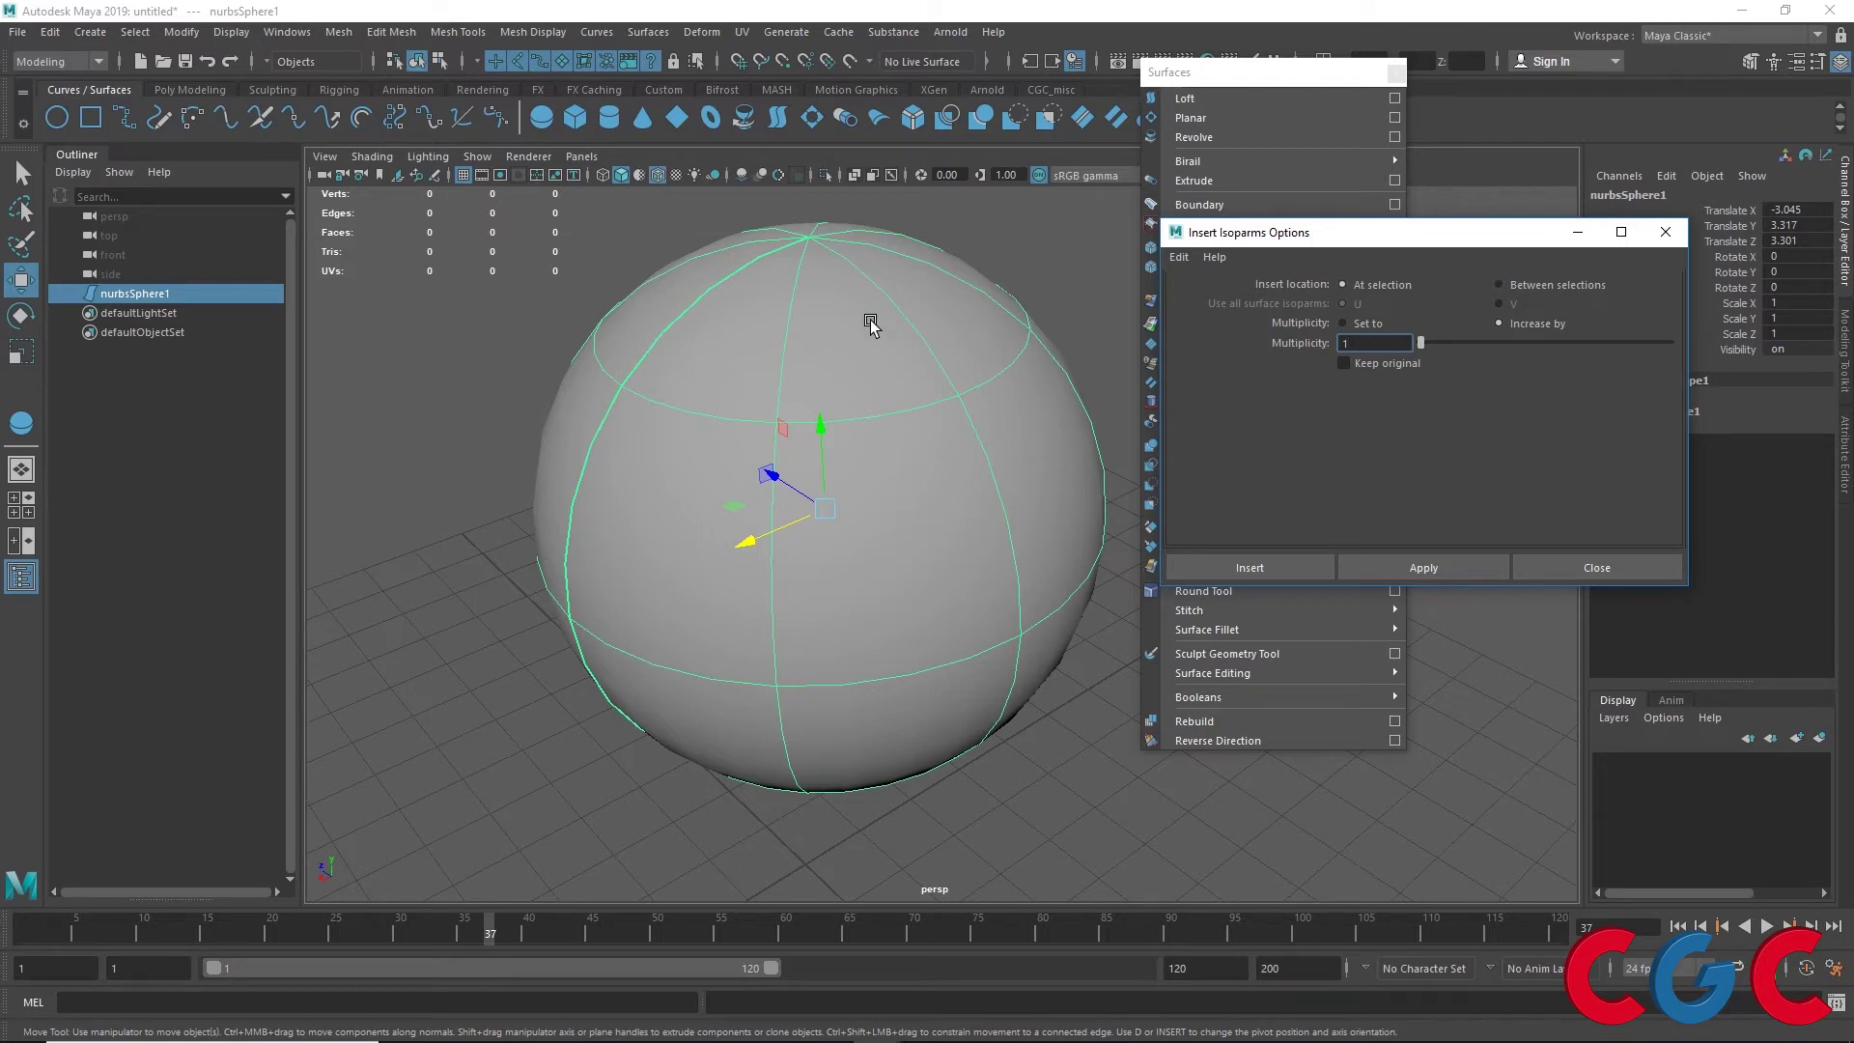
Insert a vertical isoparm near the sphere's top, in V at 6.467
{"action": "right_click_drag", "start_coordinate": [886, 412], "coordinate": [827, 342]}
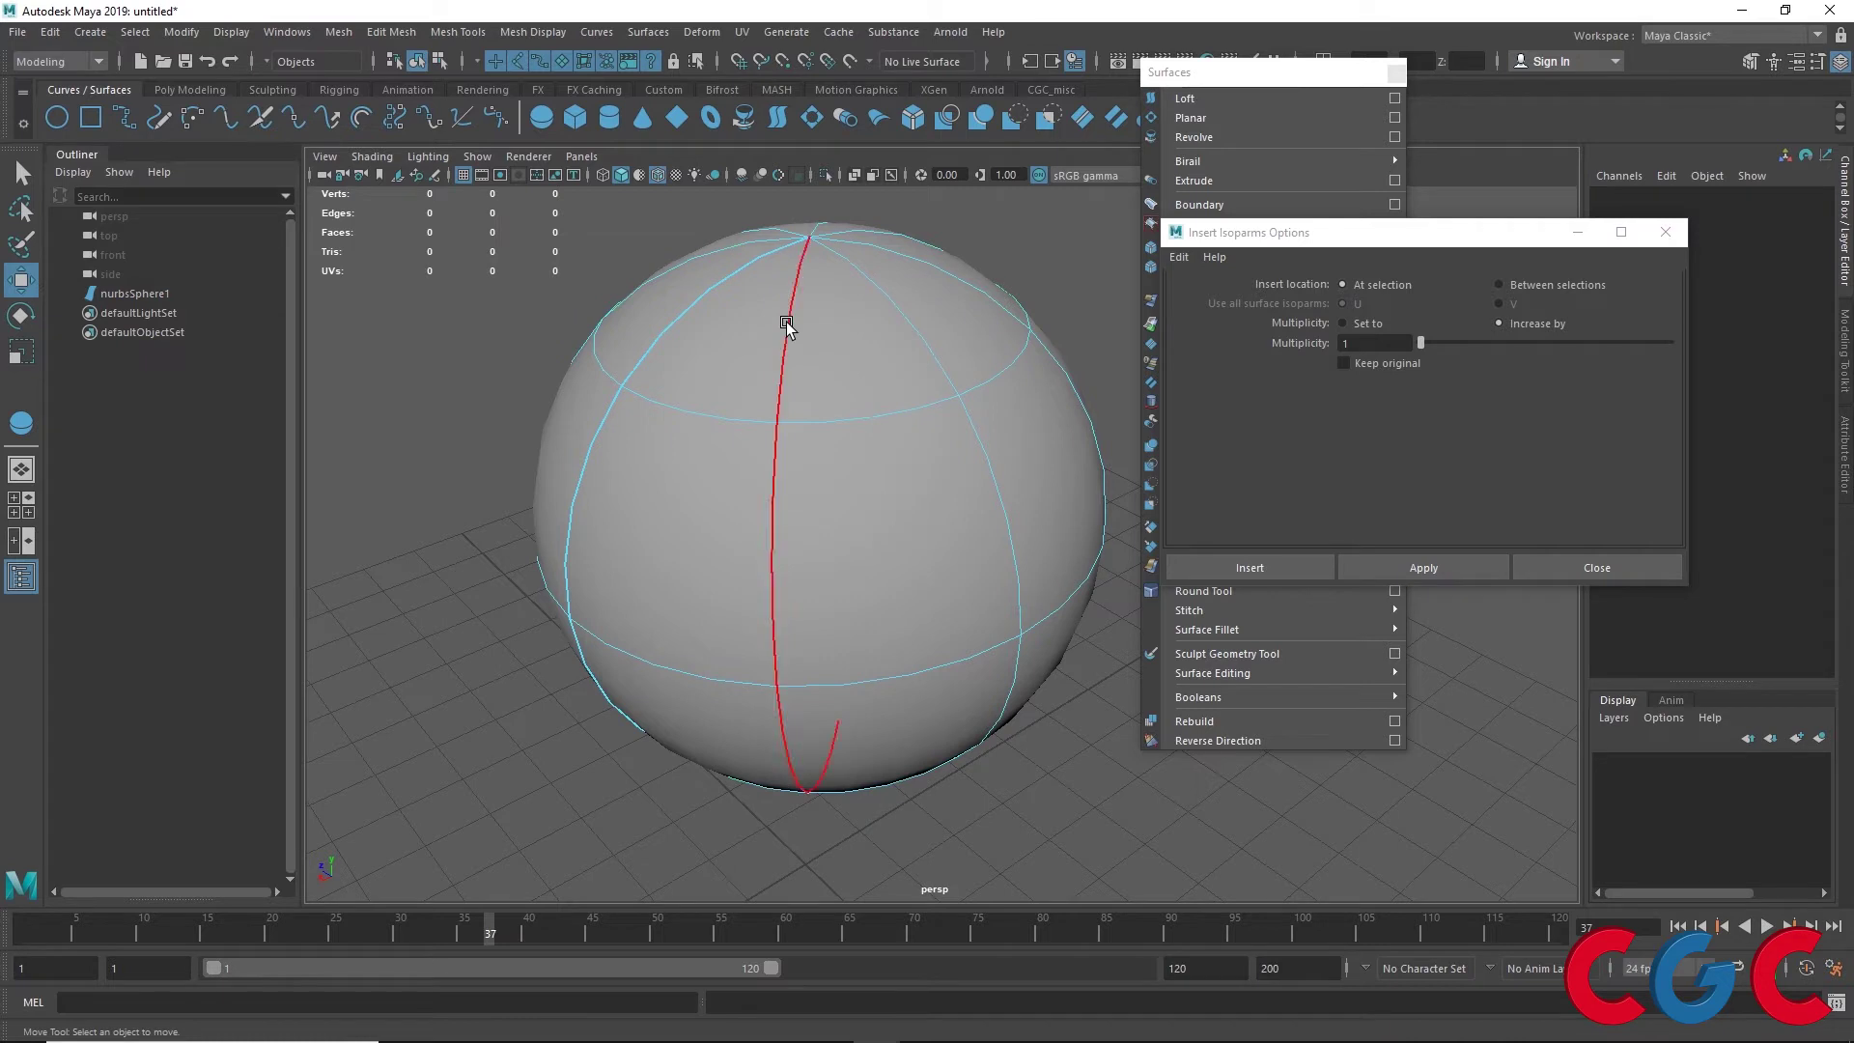
{"action": "left_click_drag", "start_coordinate": [786, 321], "coordinate": [853, 329]}
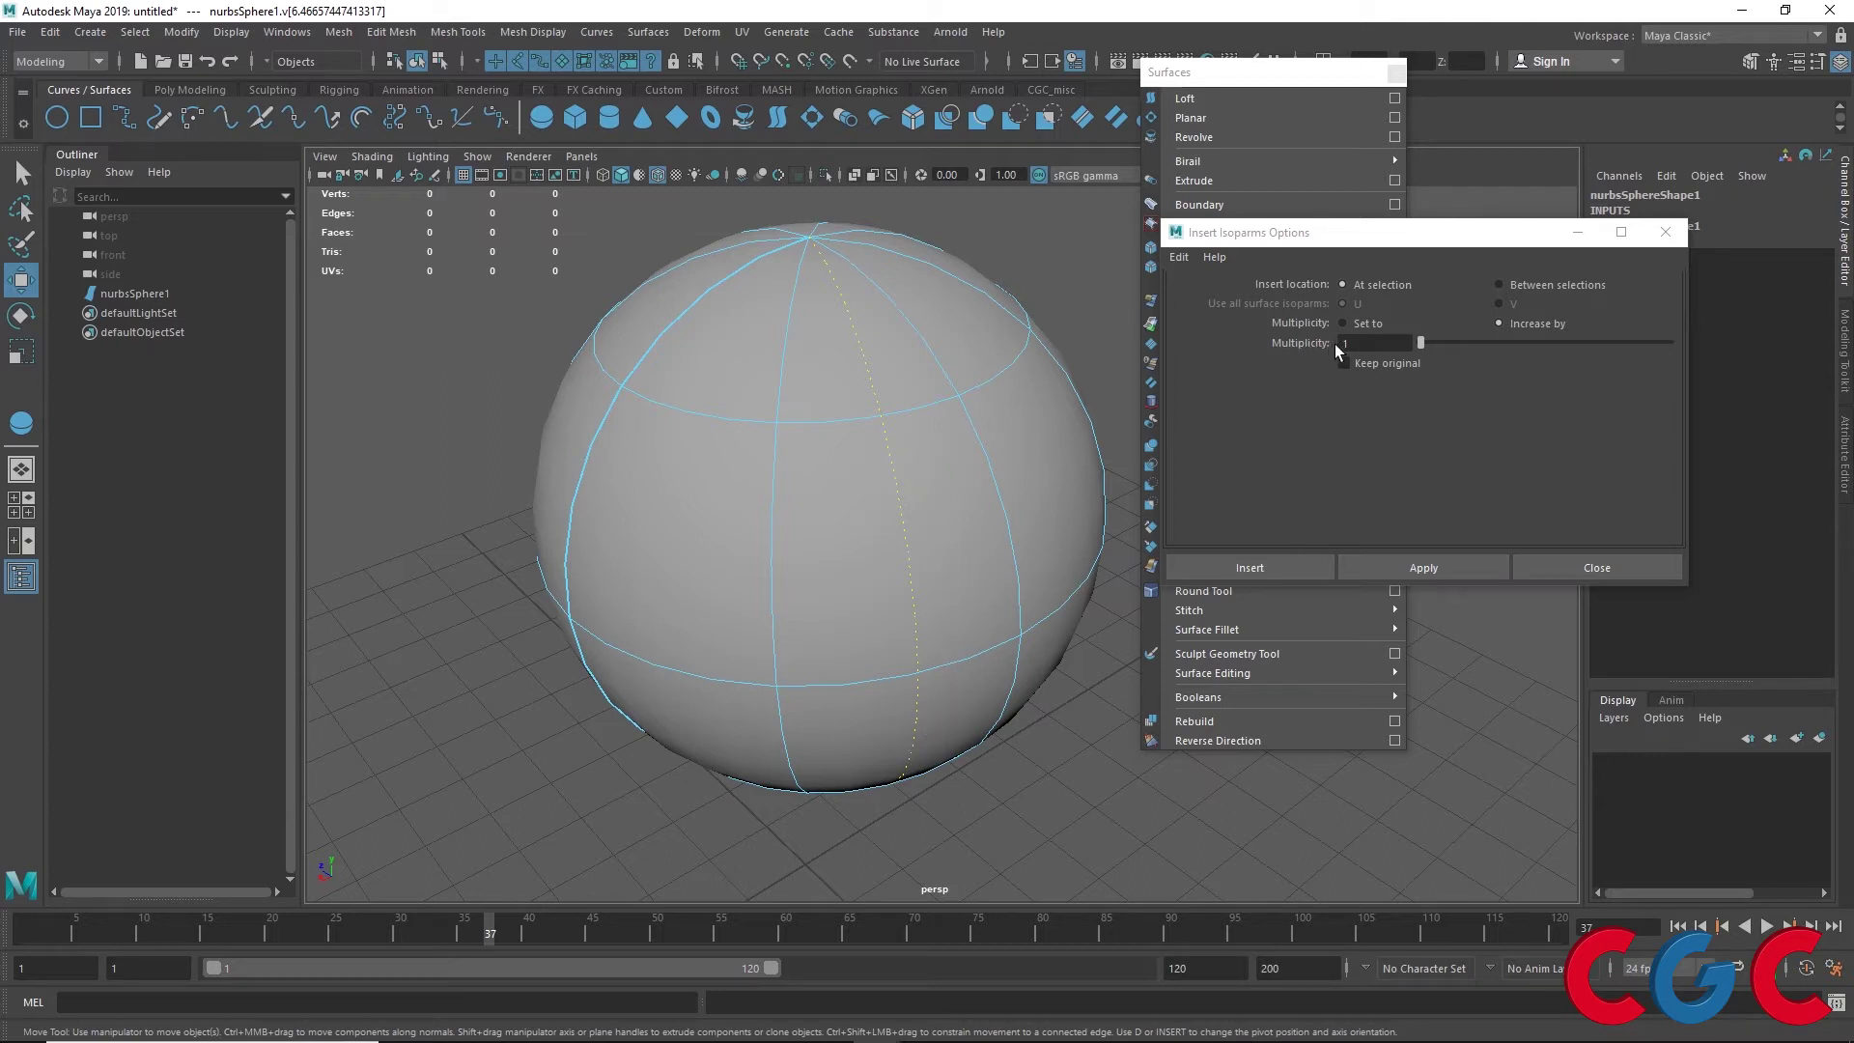
{"action": "left_click", "coordinate": [1394, 571]}
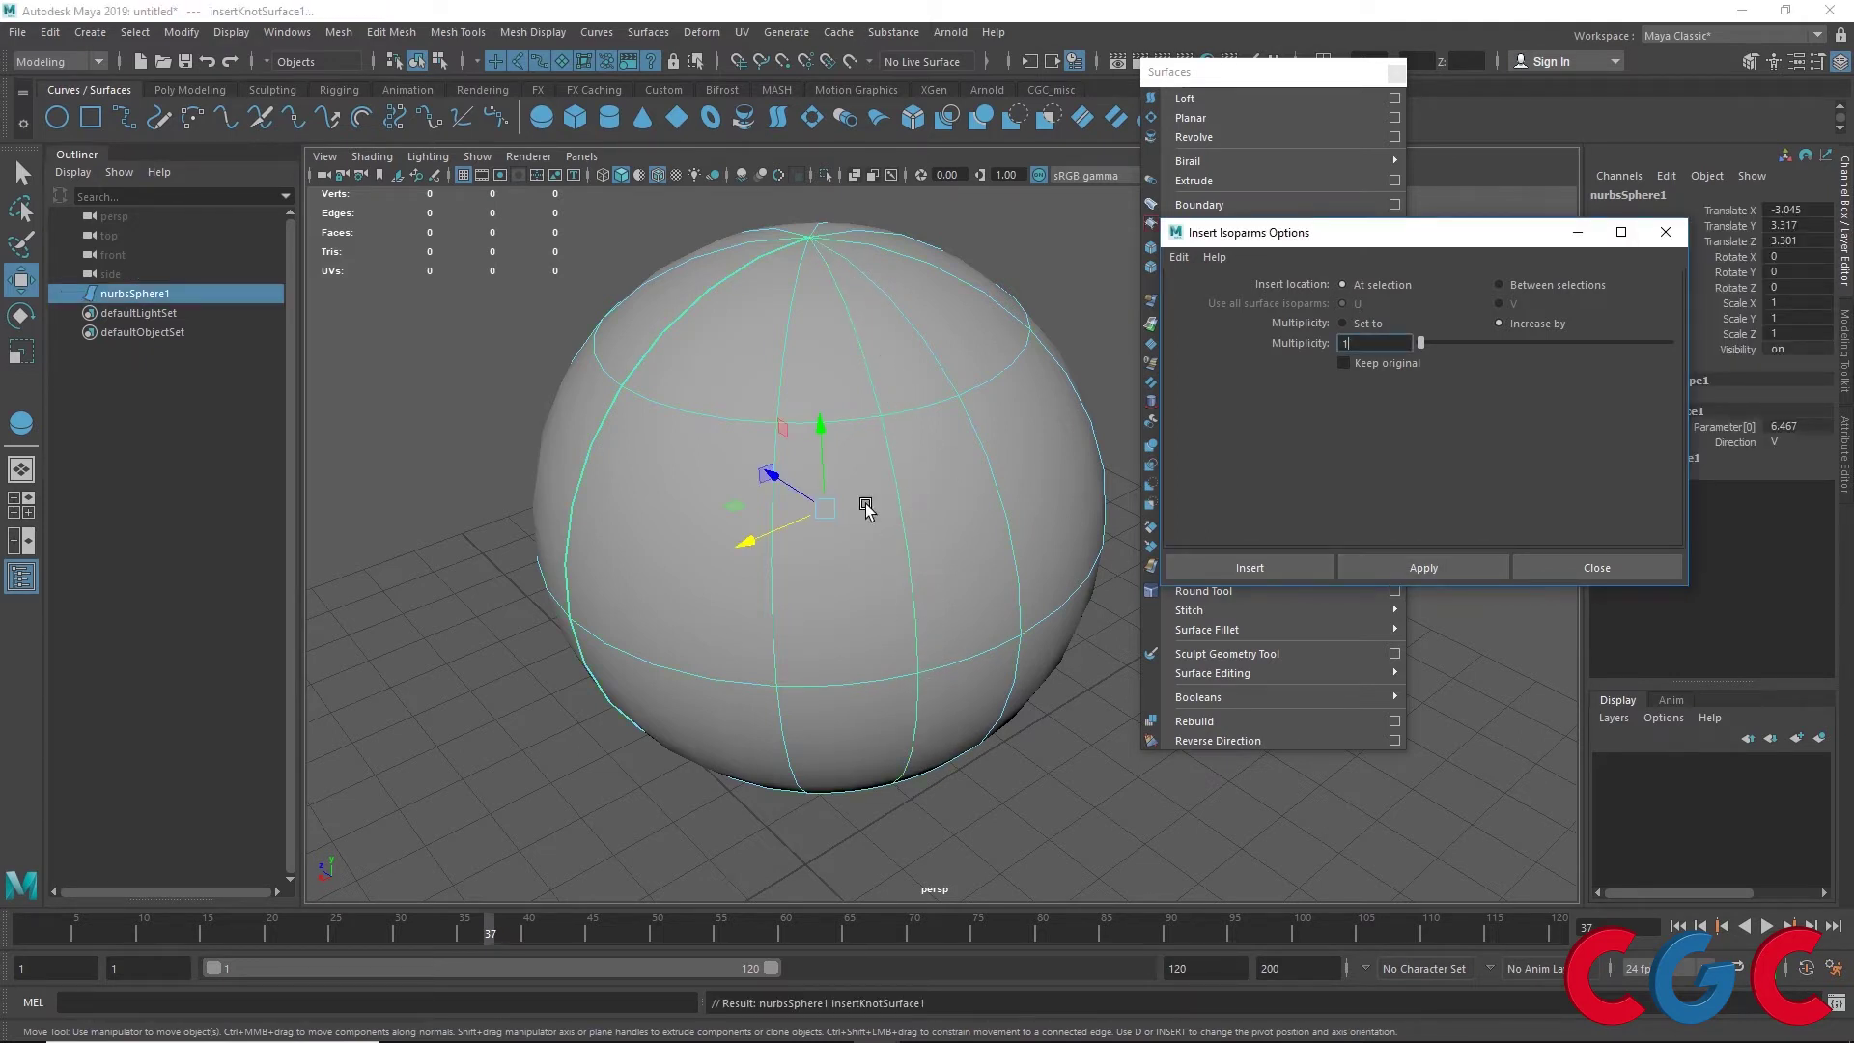
Insert a horizontal isoparm ring around the sphere's middle, in U at 2.501
{"action": "left_click", "coordinate": [846, 421]}
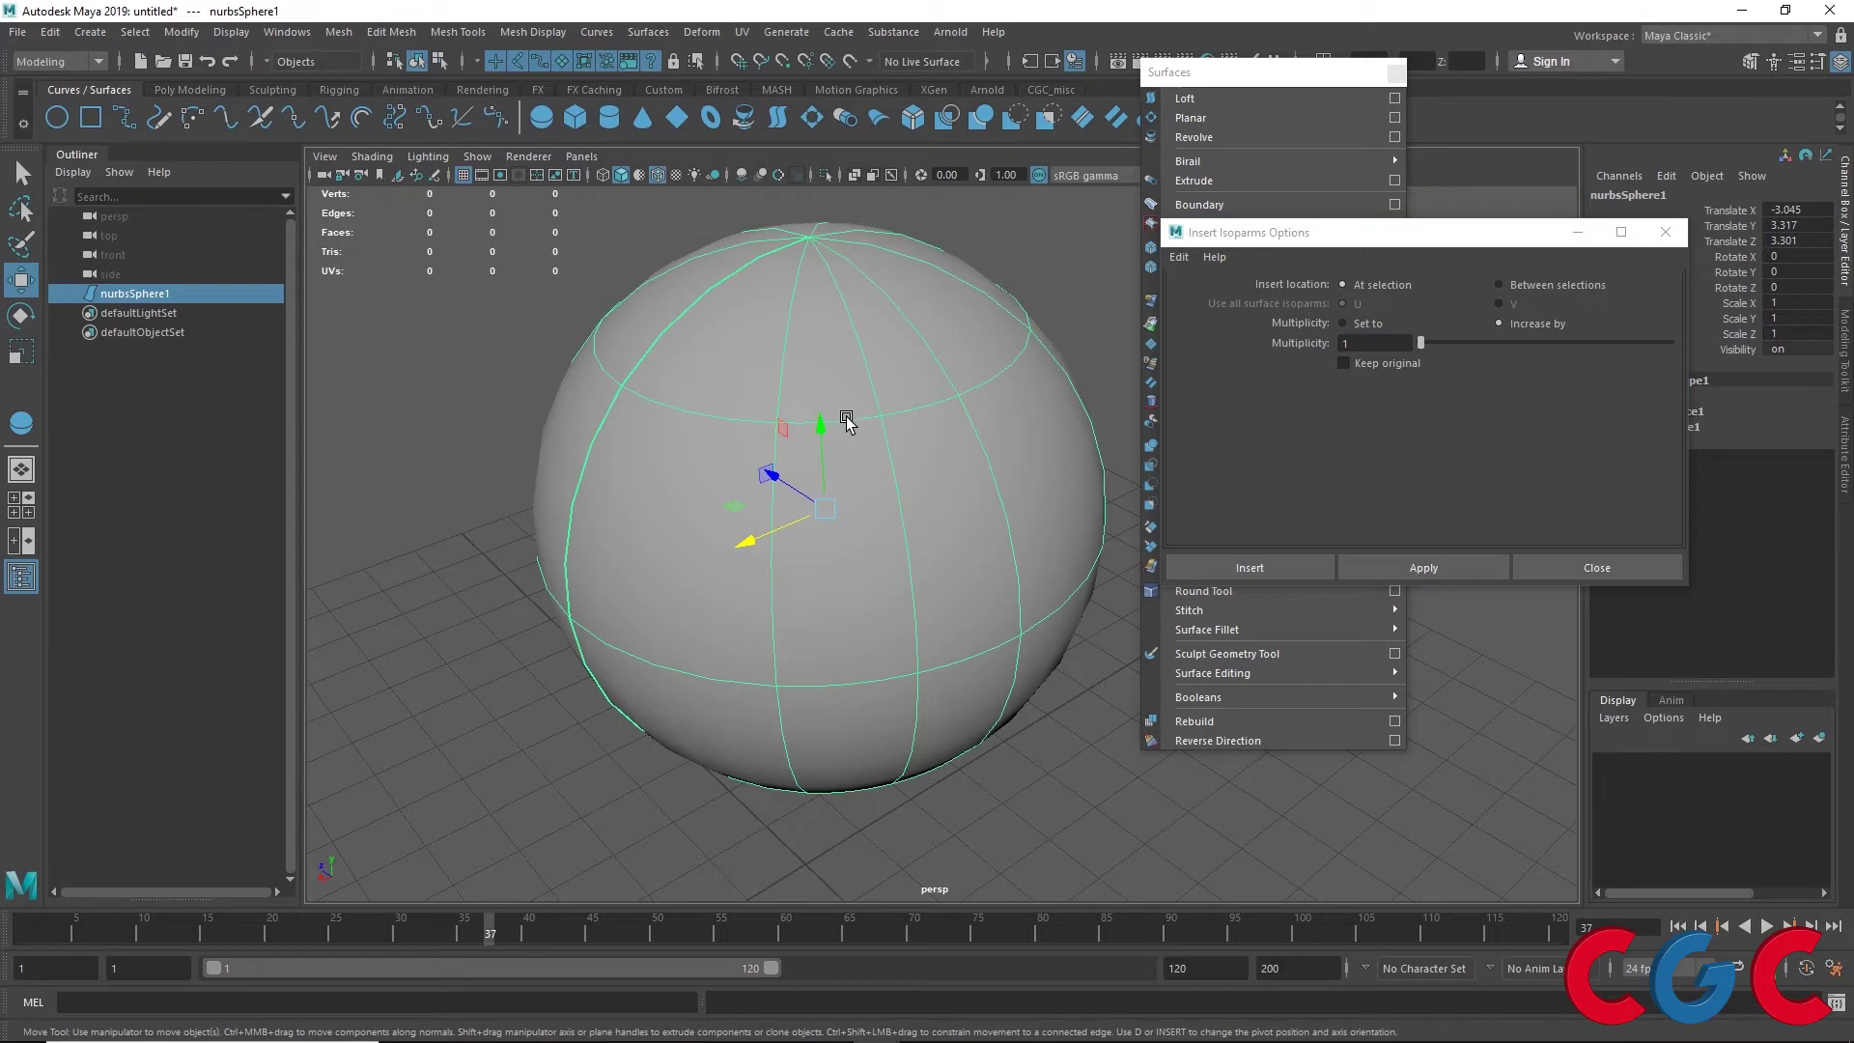
{"action": "right_click_drag", "start_coordinate": [846, 421], "coordinate": [847, 282]}
{"action": "left_click", "coordinate": [863, 556]}
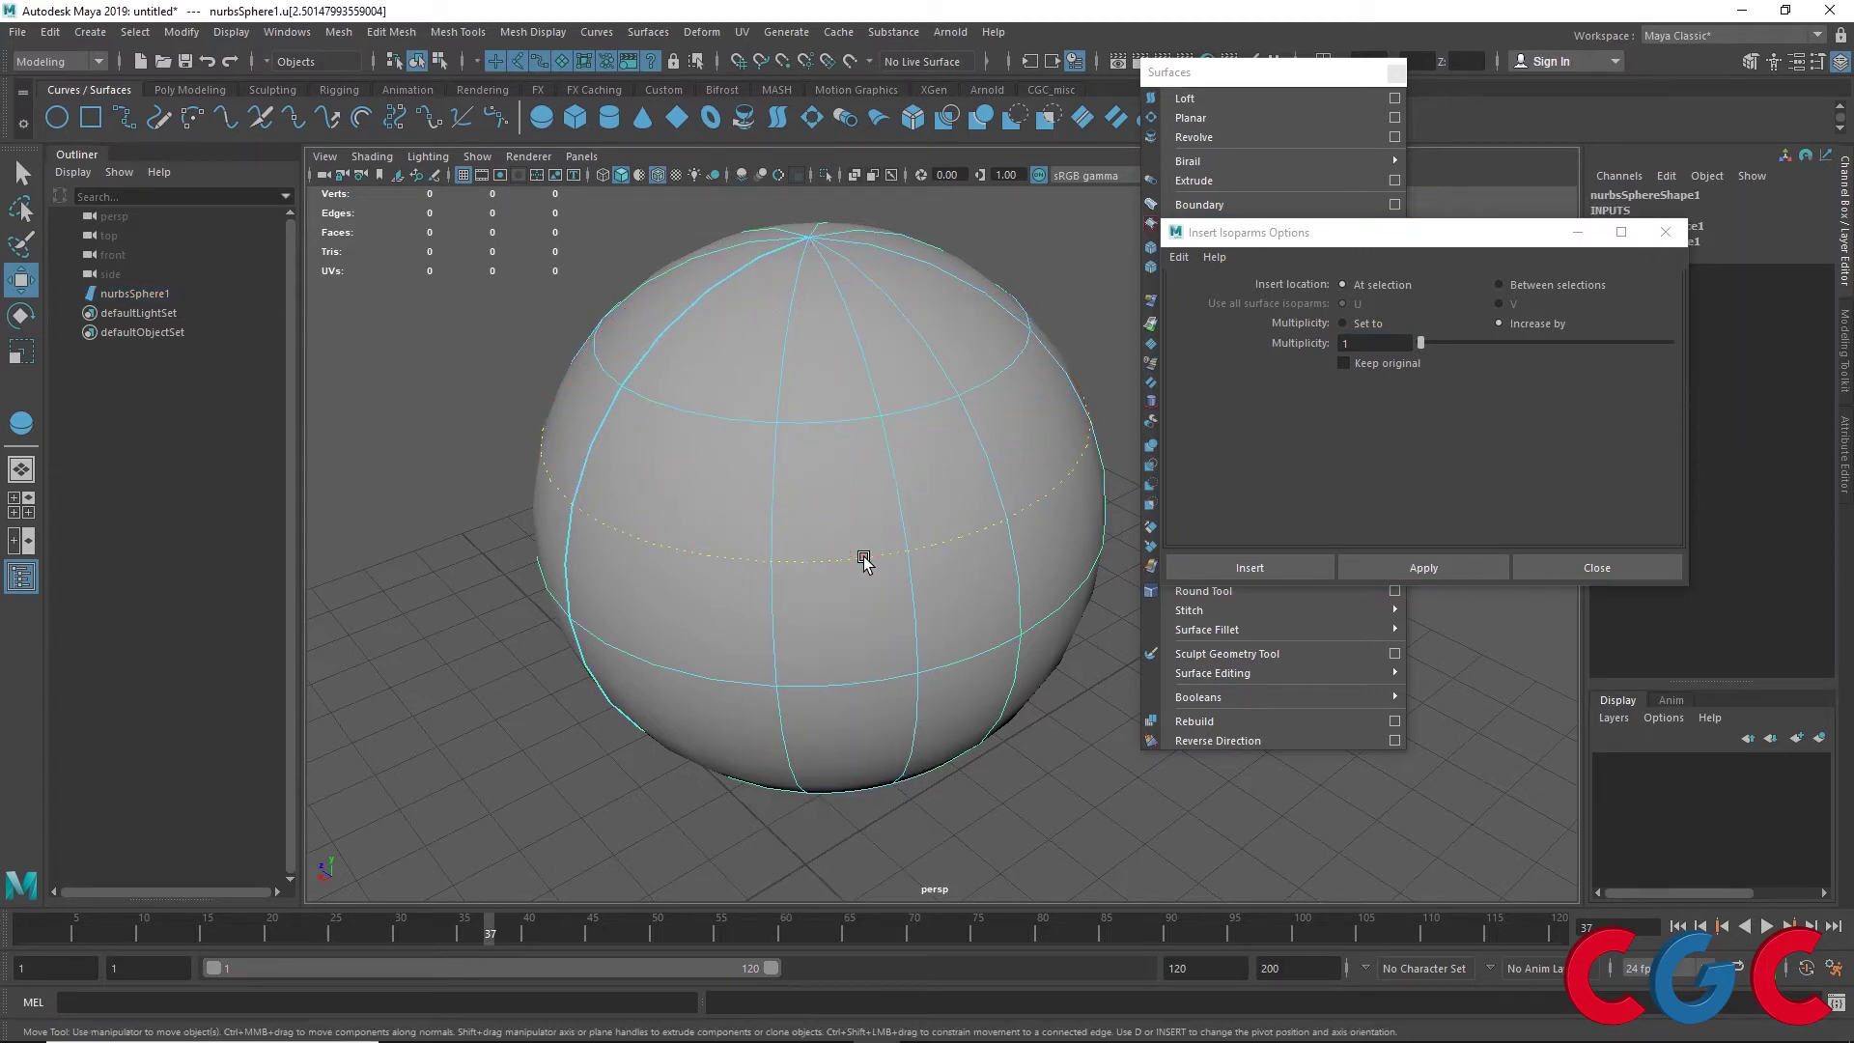
{"action": "left_click", "coordinate": [1385, 569]}
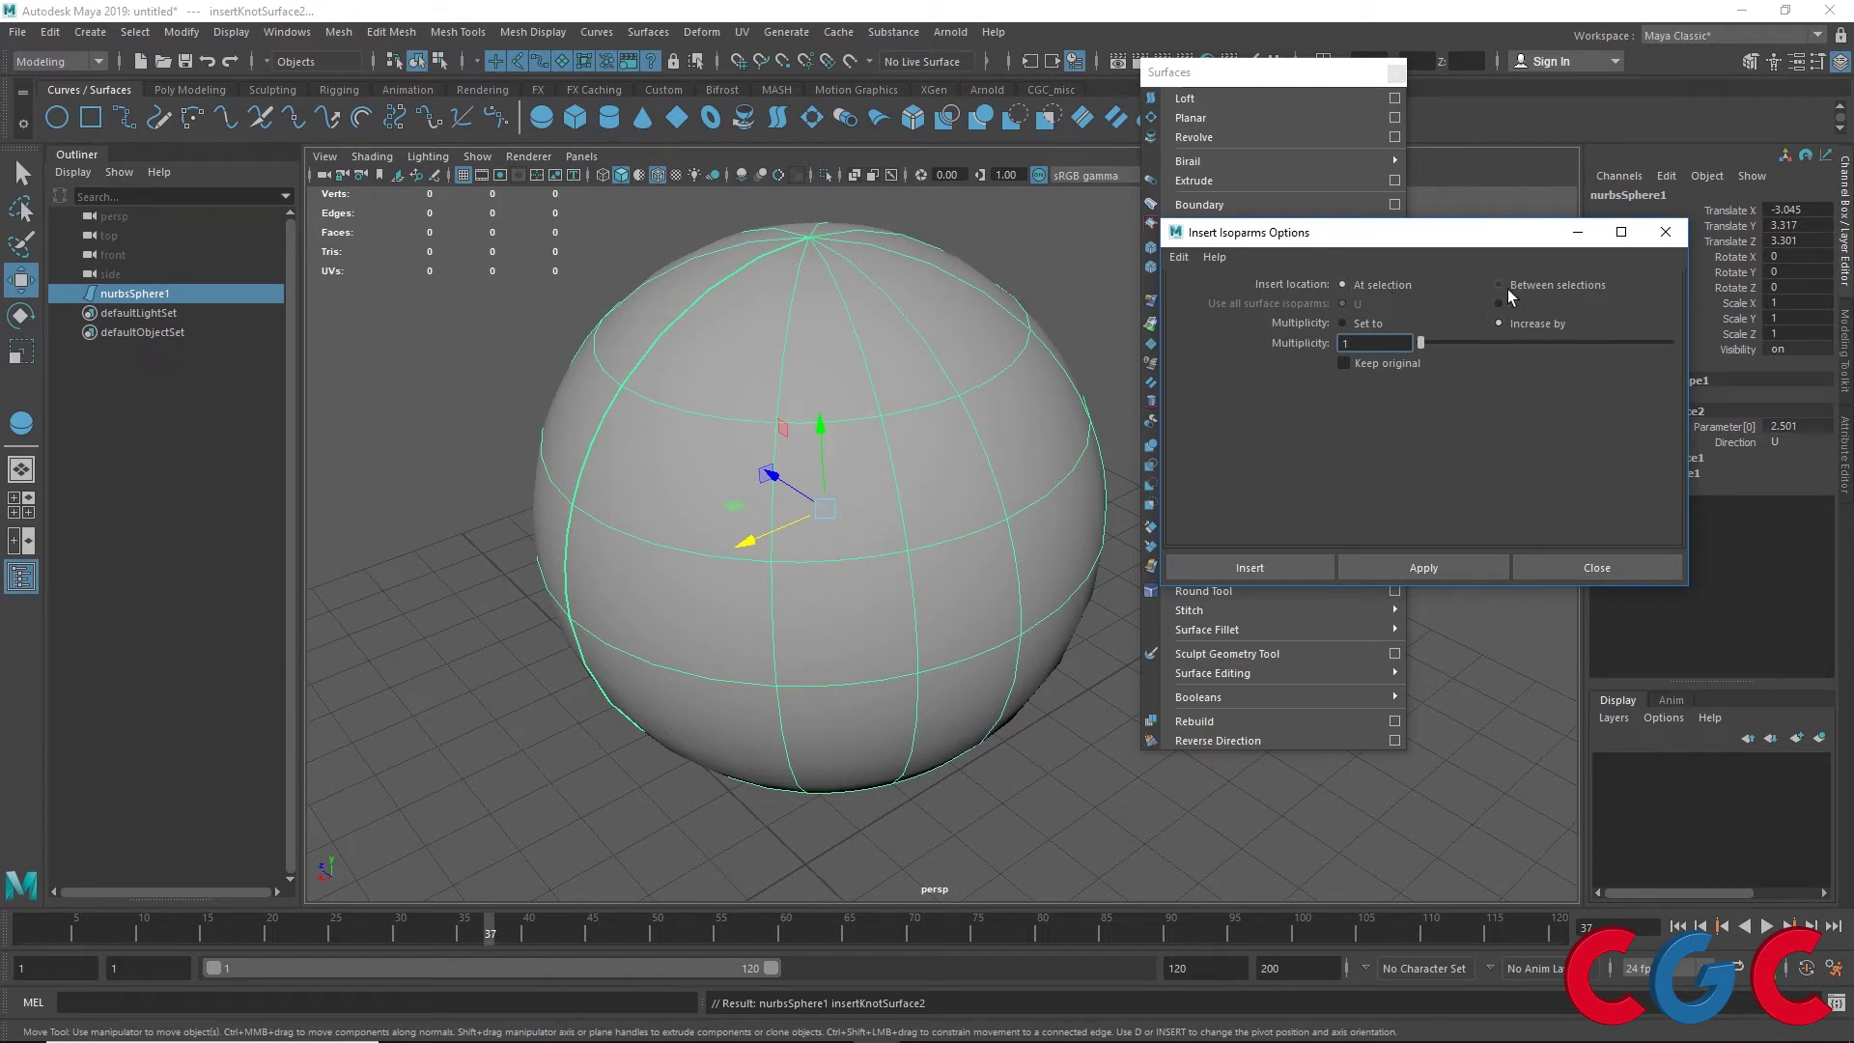
{"action": "left_click_drag", "start_coordinate": [764, 334], "coordinate": [664, 395], "text": "alt"}
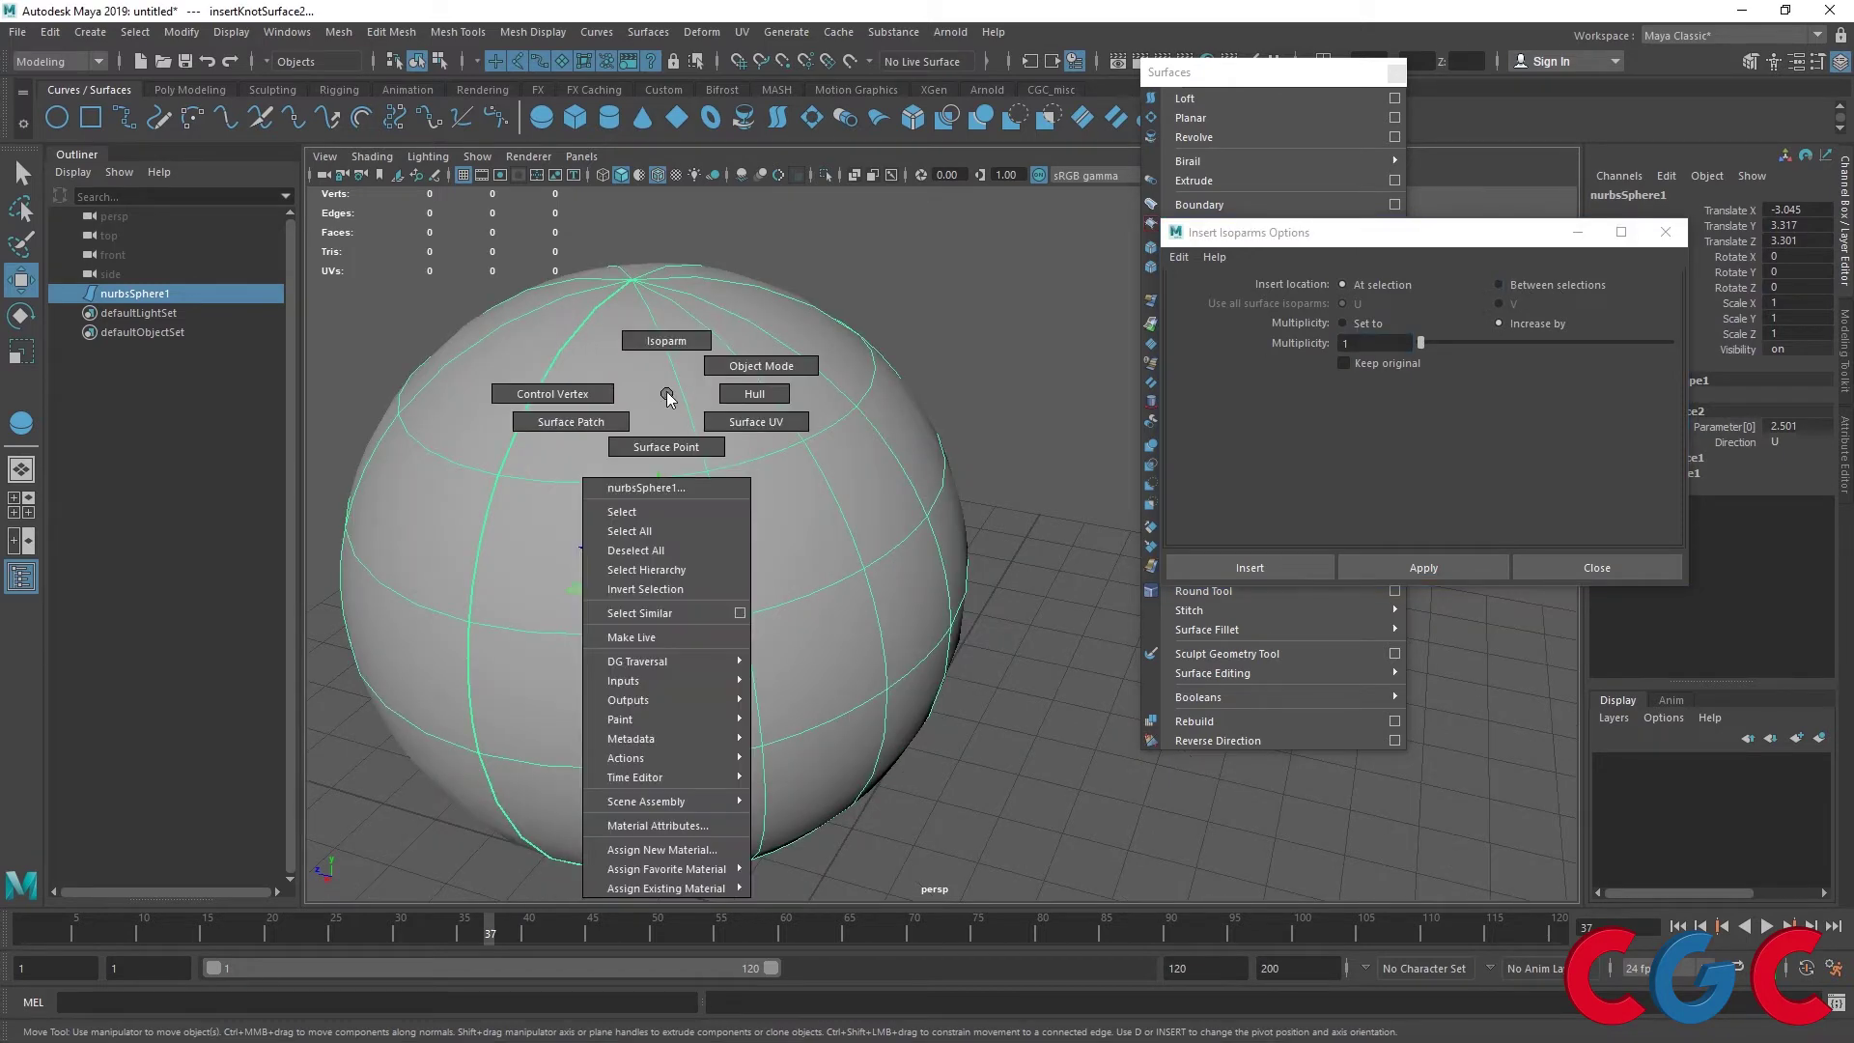
Insert one isoparm between two selected vertical isoparms using Between selections
{"action": "right_click_drag", "start_coordinate": [670, 386], "coordinate": [679, 374]}
{"action": "left_click", "coordinate": [680, 375]}
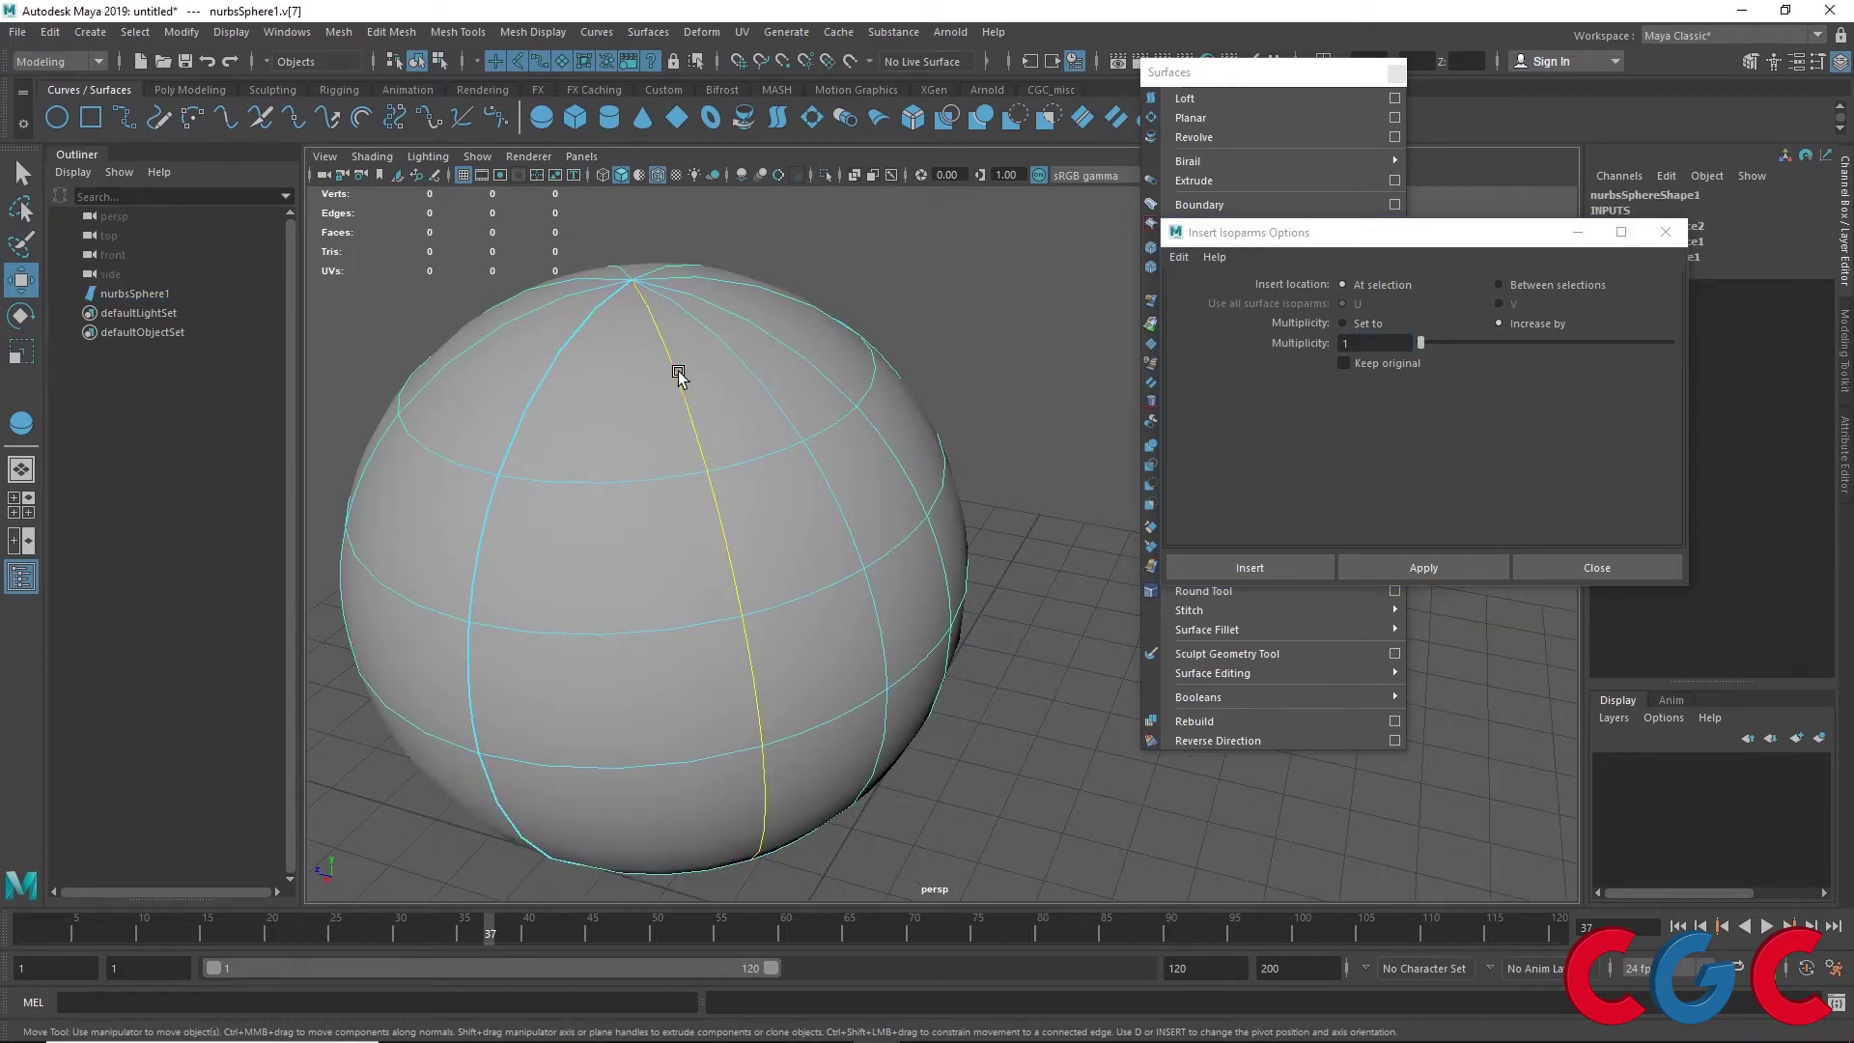
{"action": "left_click_drag", "start_coordinate": [579, 372], "coordinate": [674, 505], "text": "alt"}
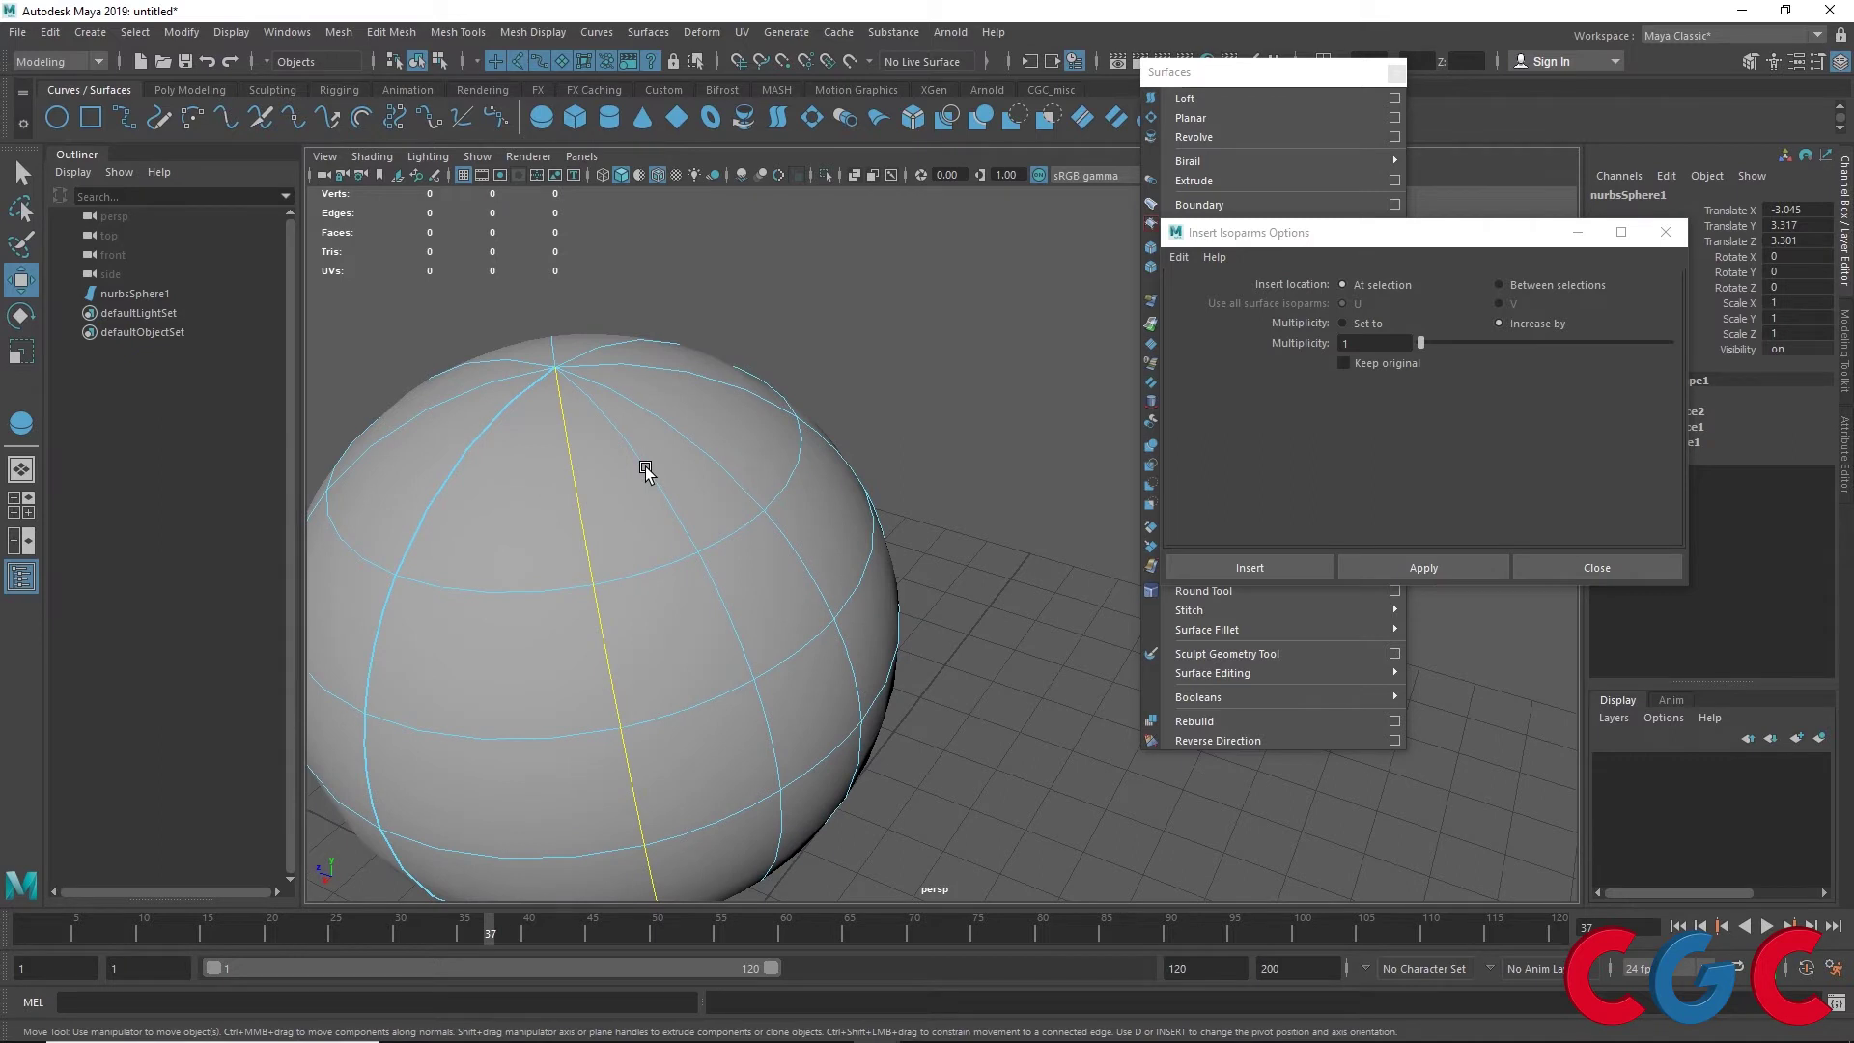
{"action": "left_click", "coordinate": [645, 466], "text": "shift"}
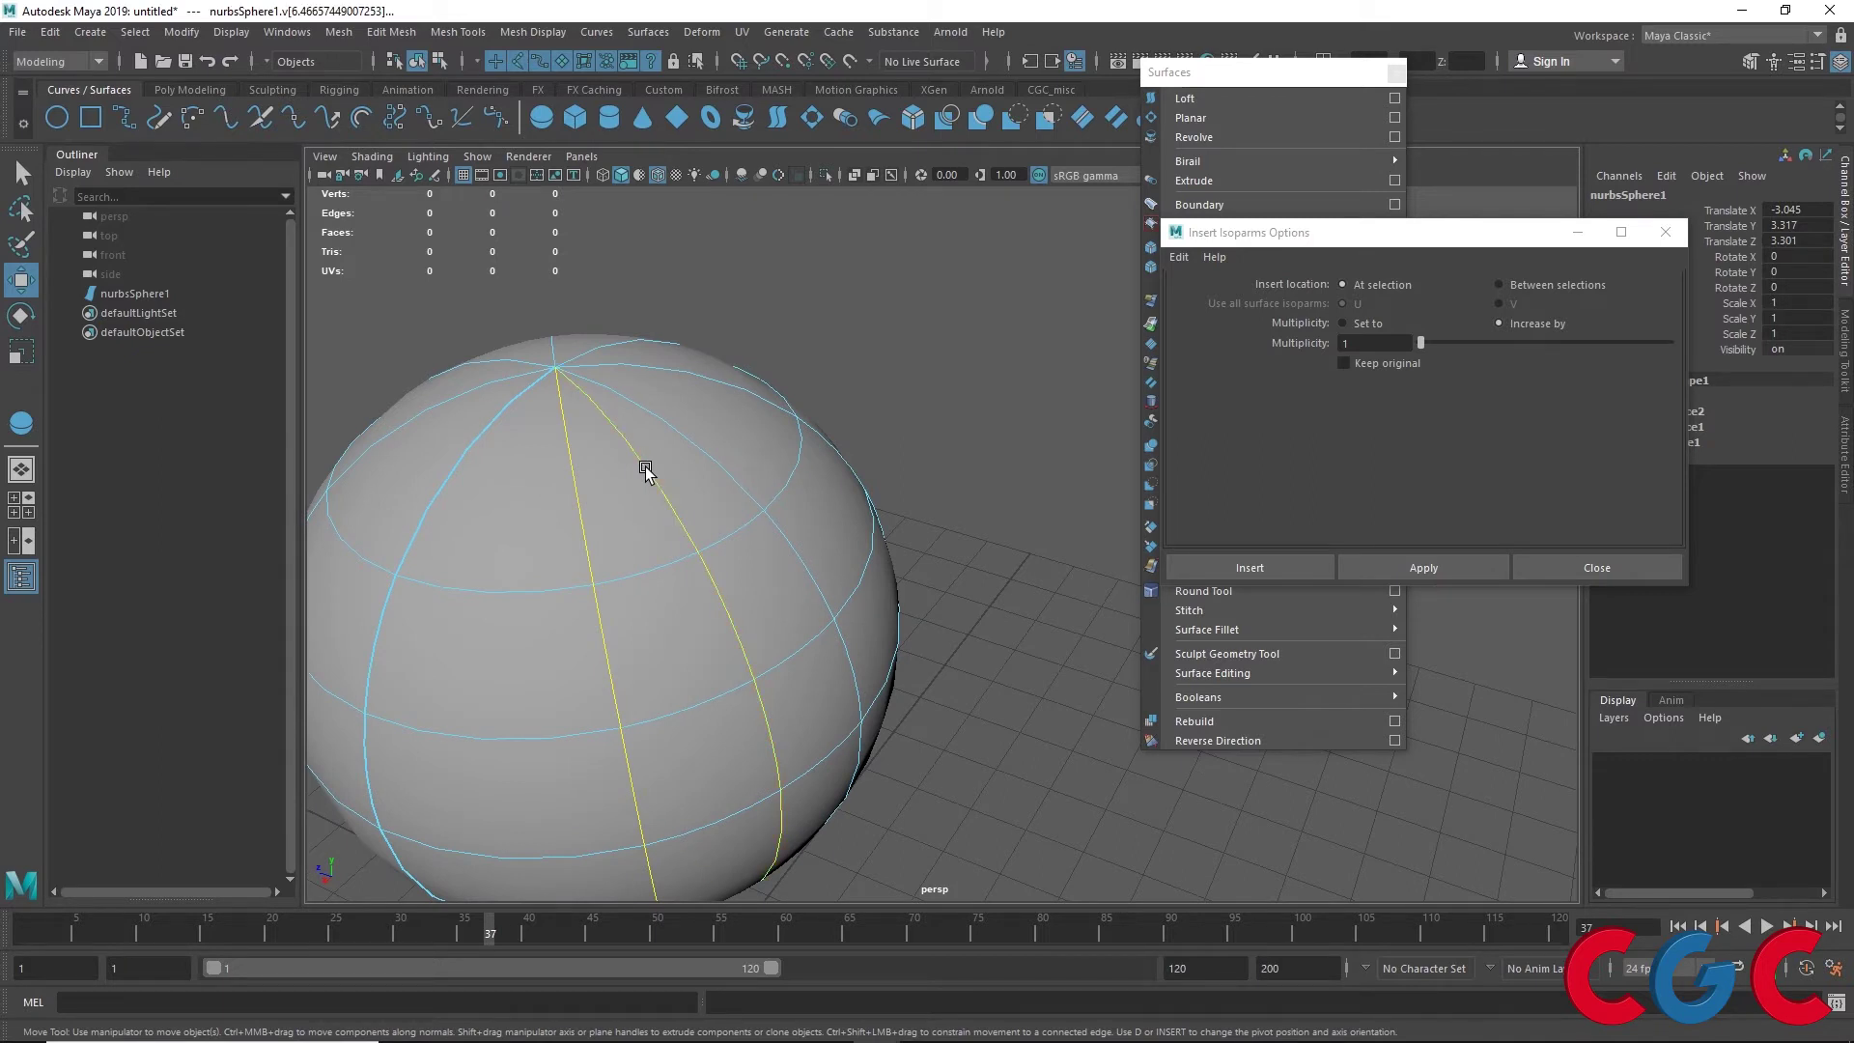
{"action": "left_click", "coordinate": [1548, 285]}
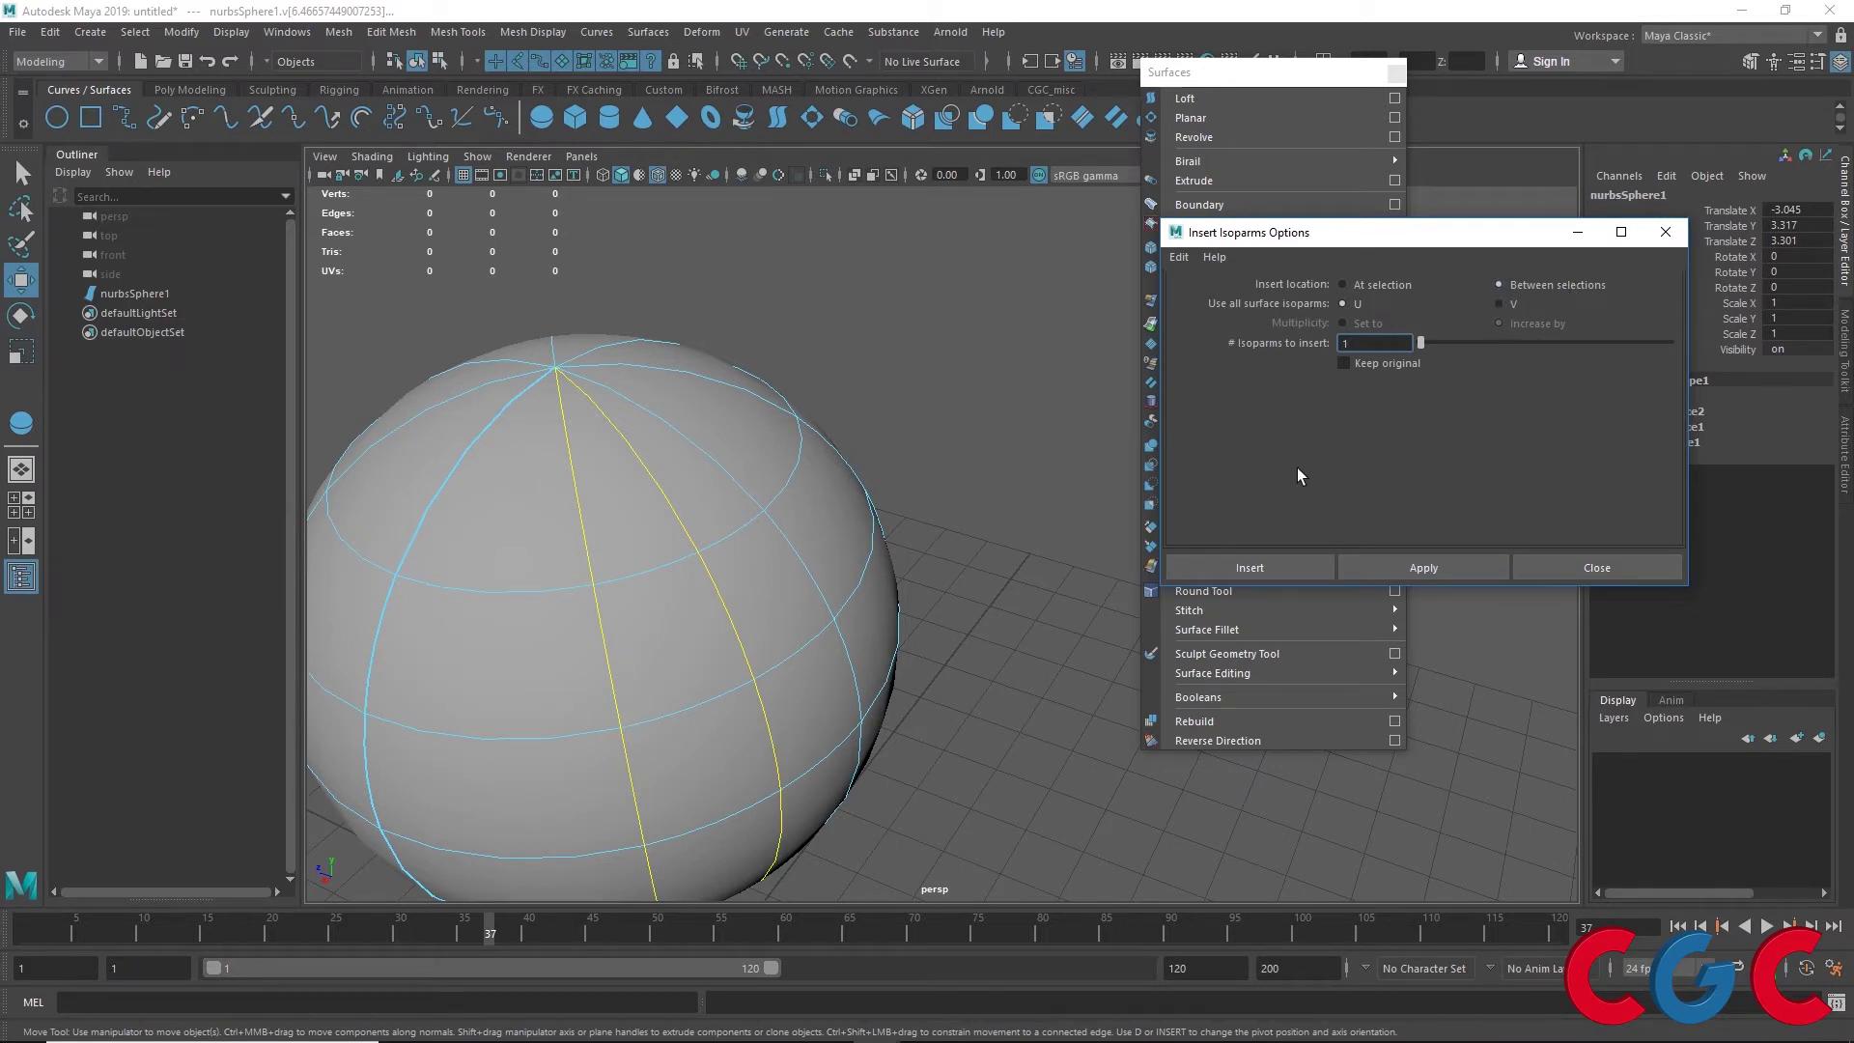
{"action": "left_click", "coordinate": [1419, 569]}
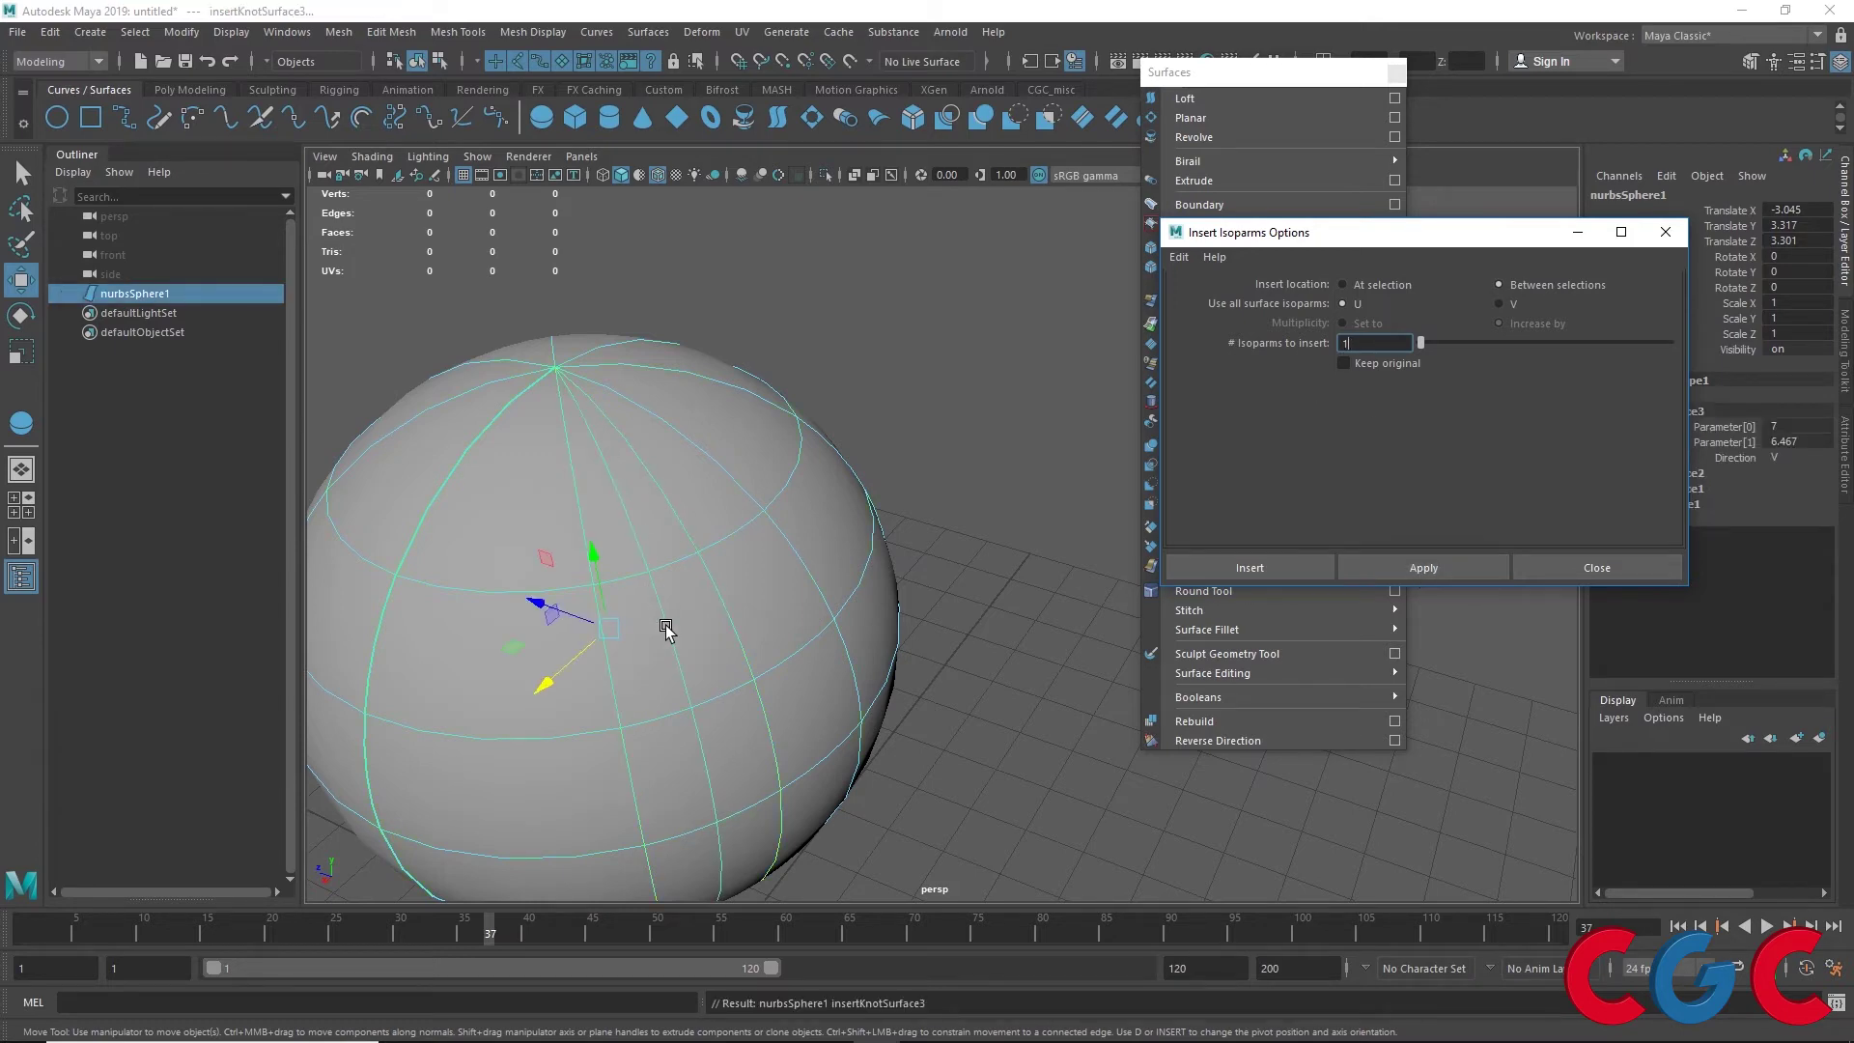
Insert 8 isoparms between another selected pair of vertical isoparms
{"action": "mouse_move", "coordinate": [786, 654]}
{"action": "left_mouse_down", "text": "alt"}
{"action": "mouse_move", "coordinate": [753, 612]}
{"action": "mouse_move", "coordinate": [530, 592]}
{"action": "left_mouse_up", "text": "alt"}
{"action": "right_click", "coordinate": [673, 466]}
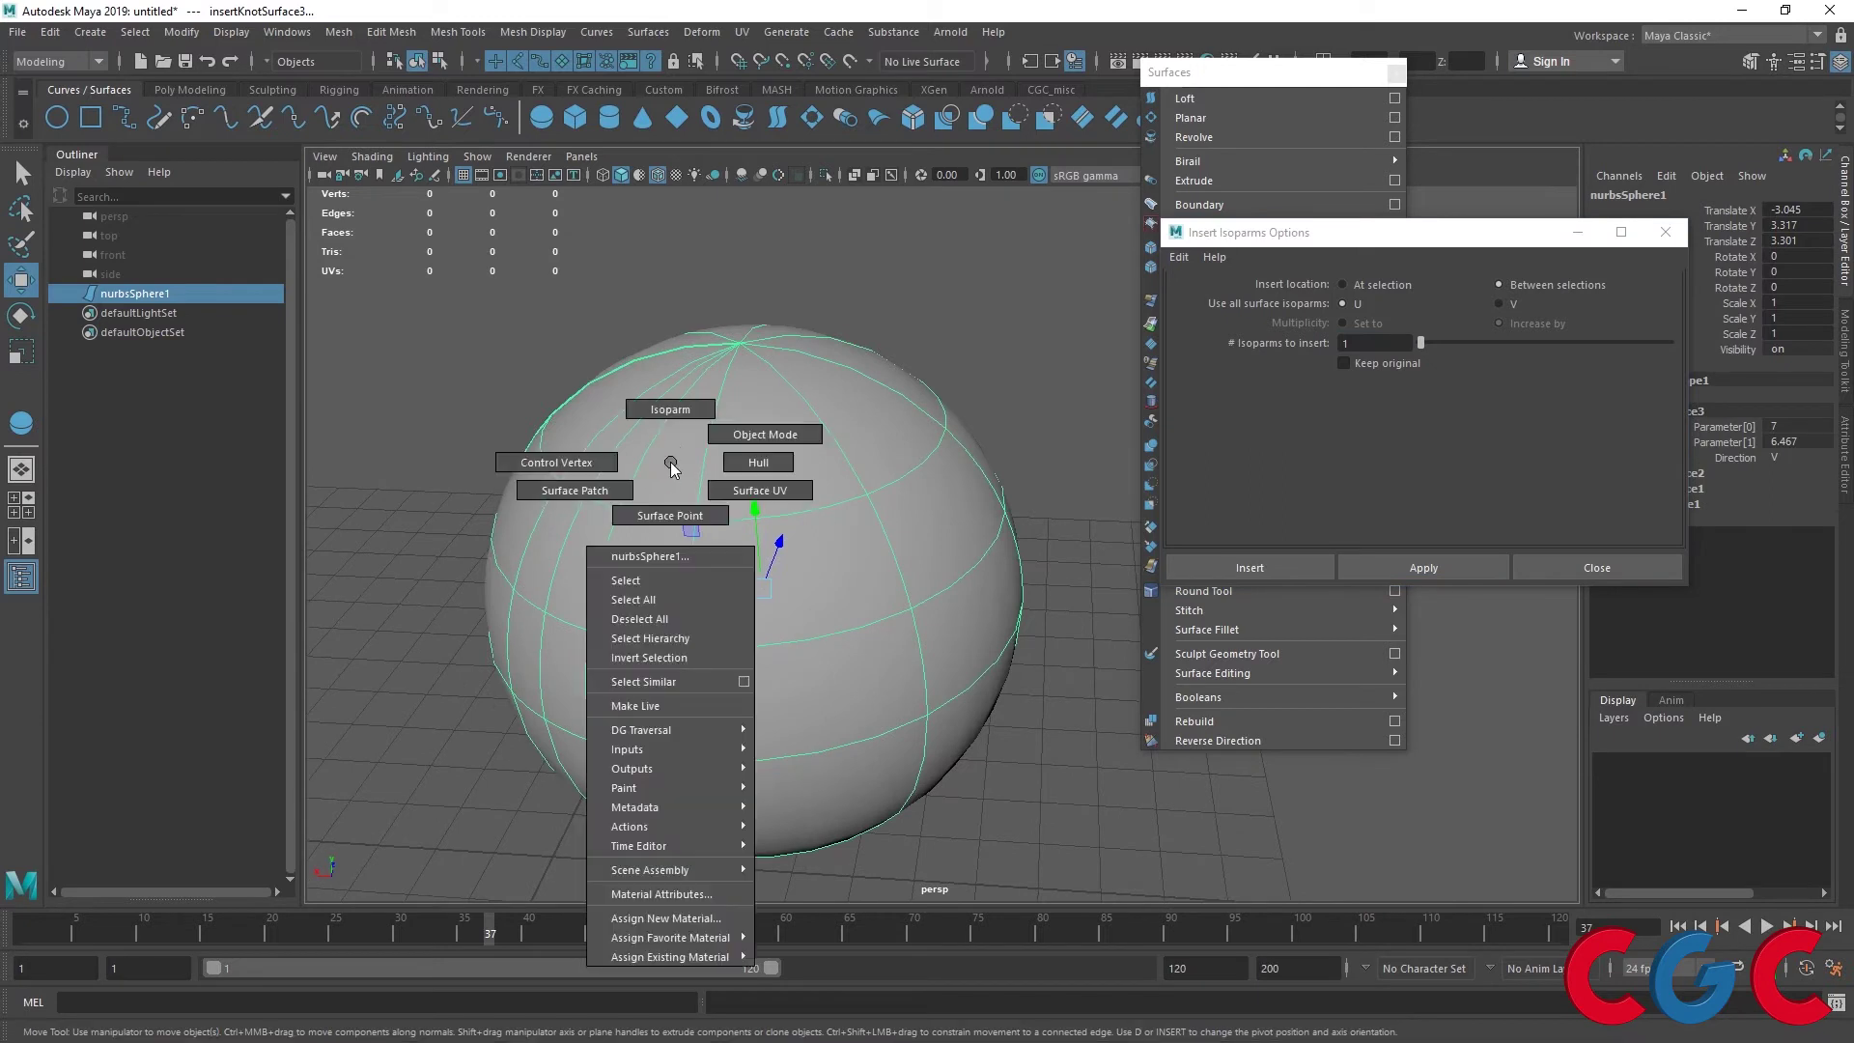
{"action": "right_click_drag", "start_coordinate": [673, 467], "coordinate": [670, 410]}
{"action": "left_click", "coordinate": [703, 425]}
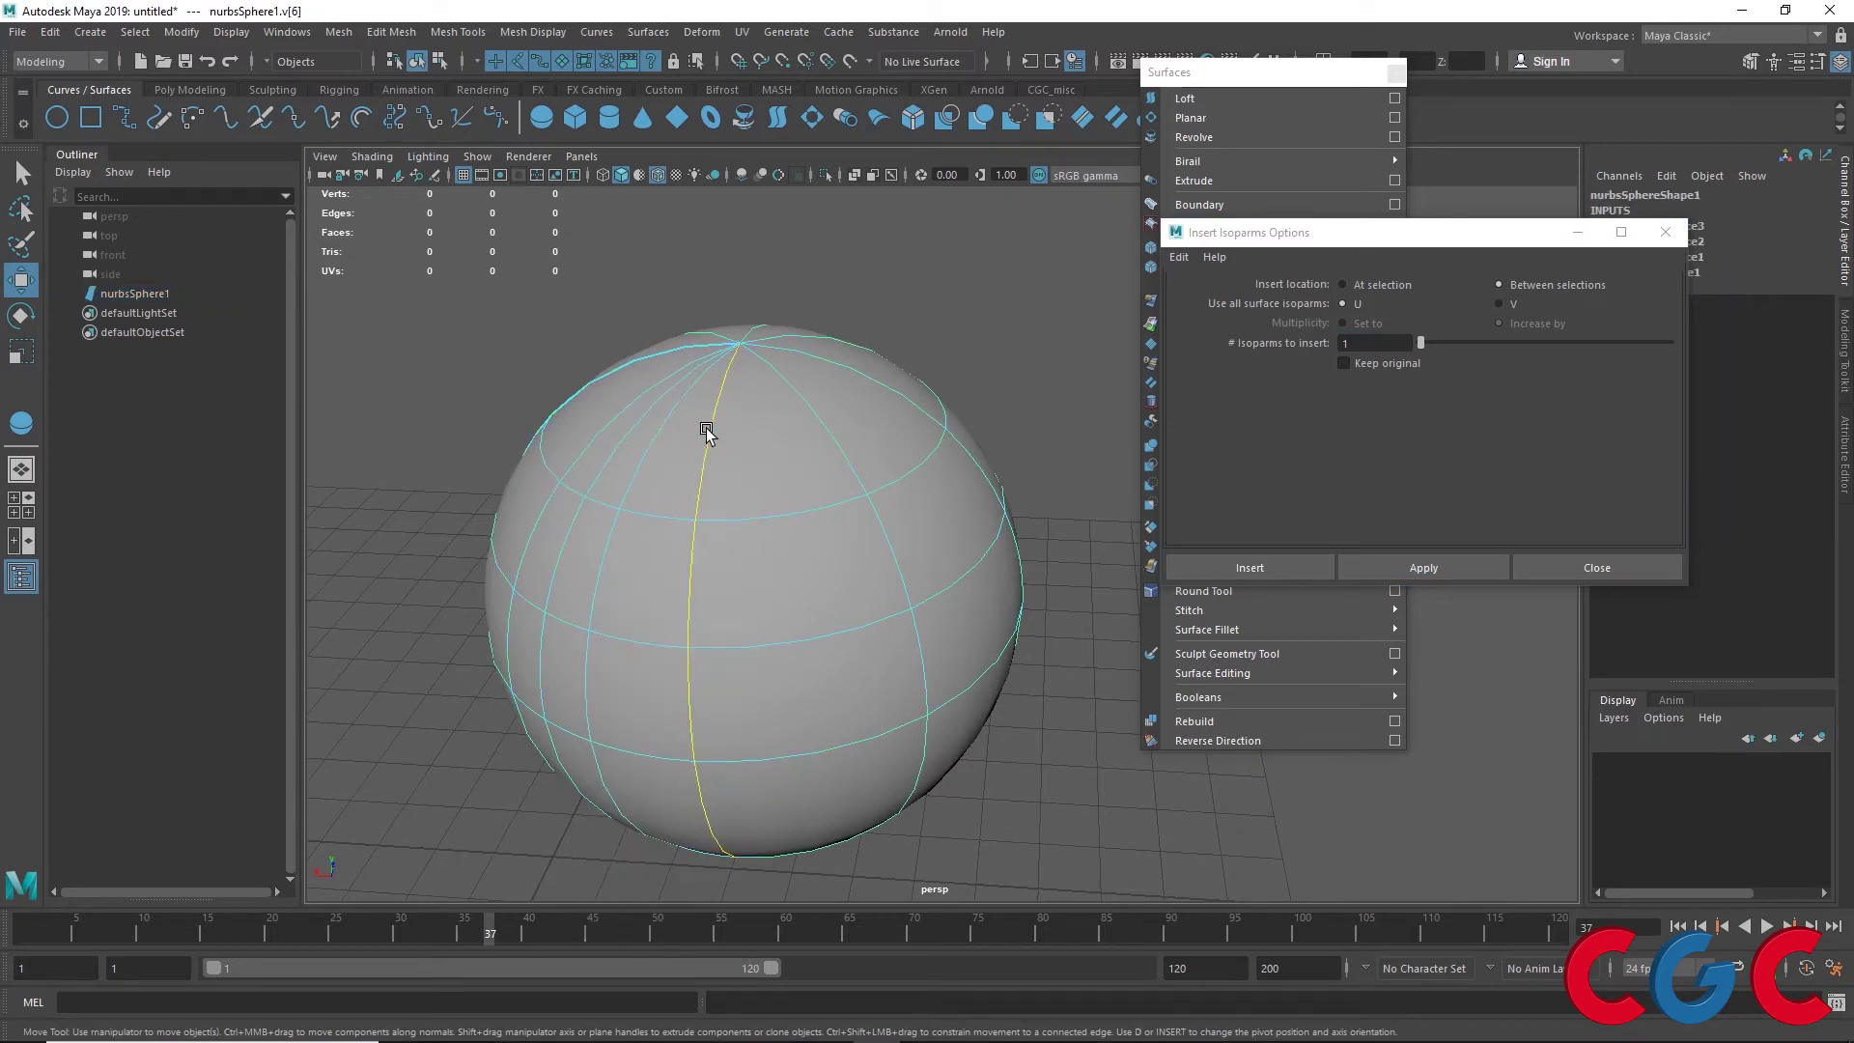
{"action": "left_click", "coordinate": [881, 386], "text": "shift"}
{"action": "left_click", "coordinate": [1266, 346]}
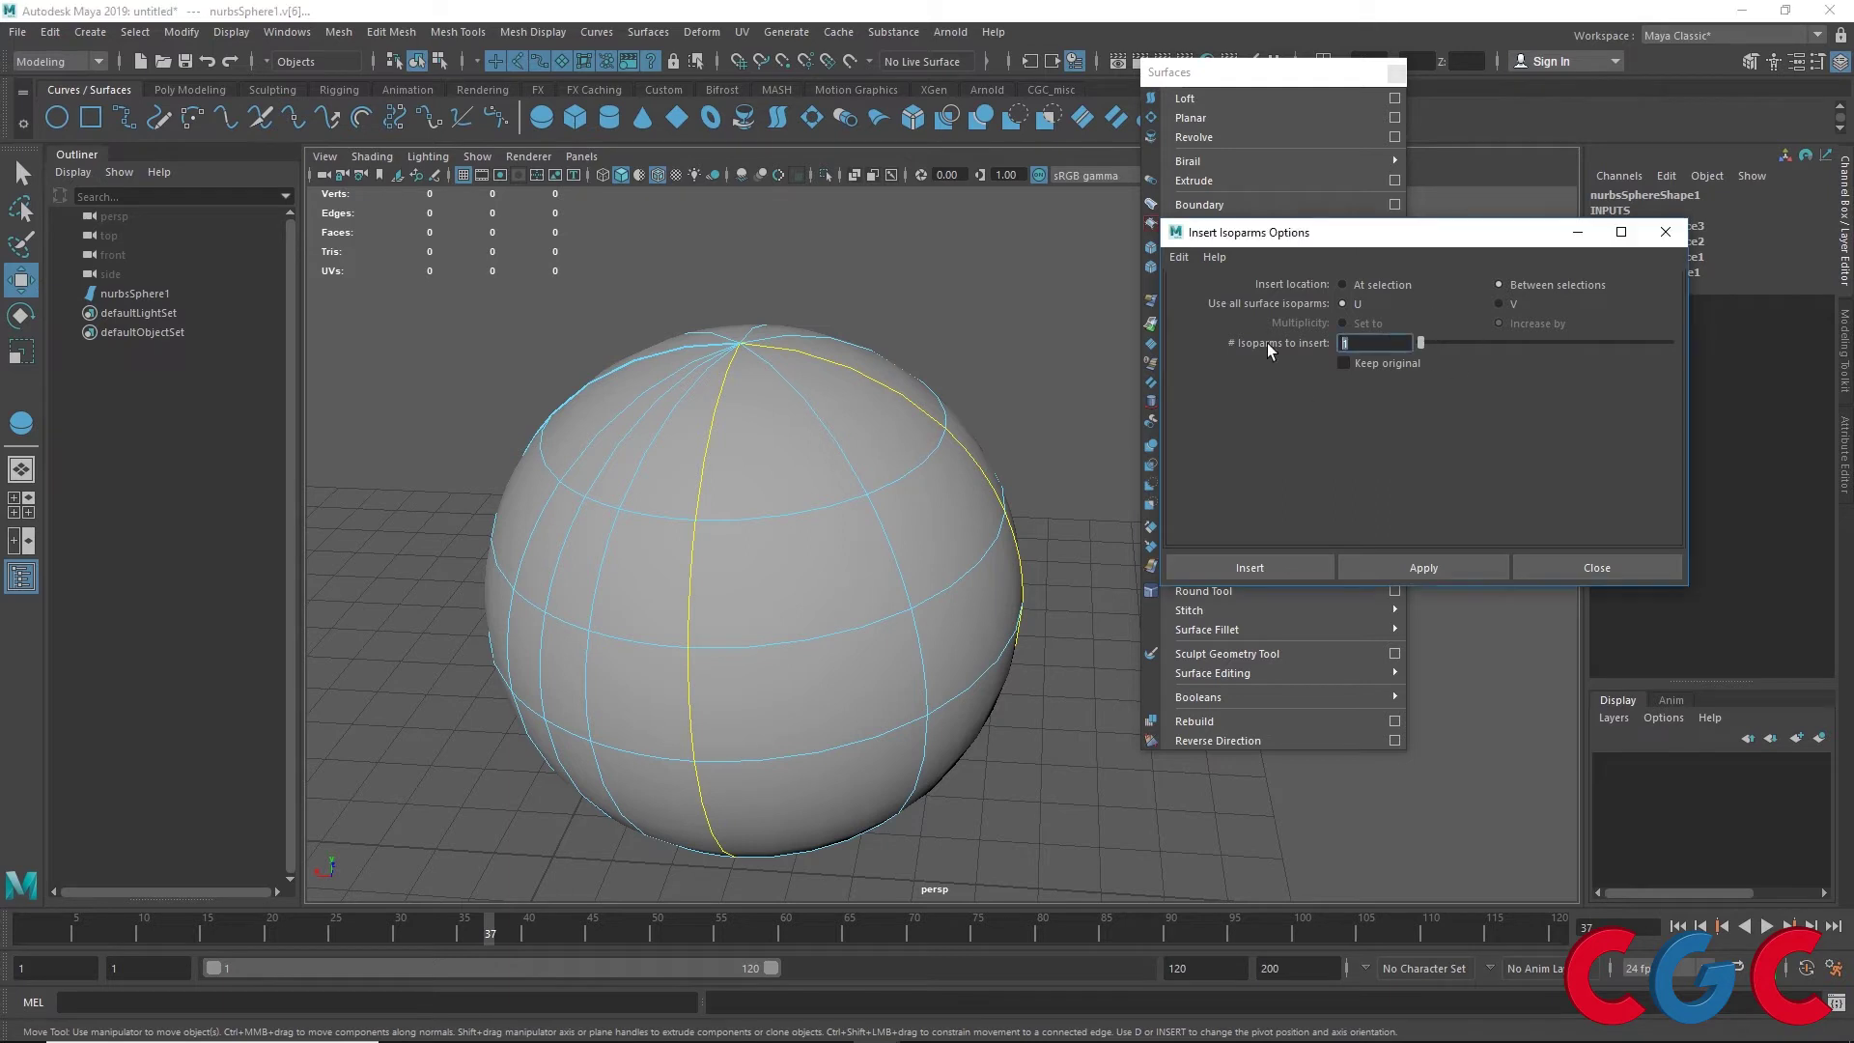
{"action": "type", "text": "8"}
{"action": "key", "text": "Return"}
{"action": "left_click", "coordinate": [1414, 565]}
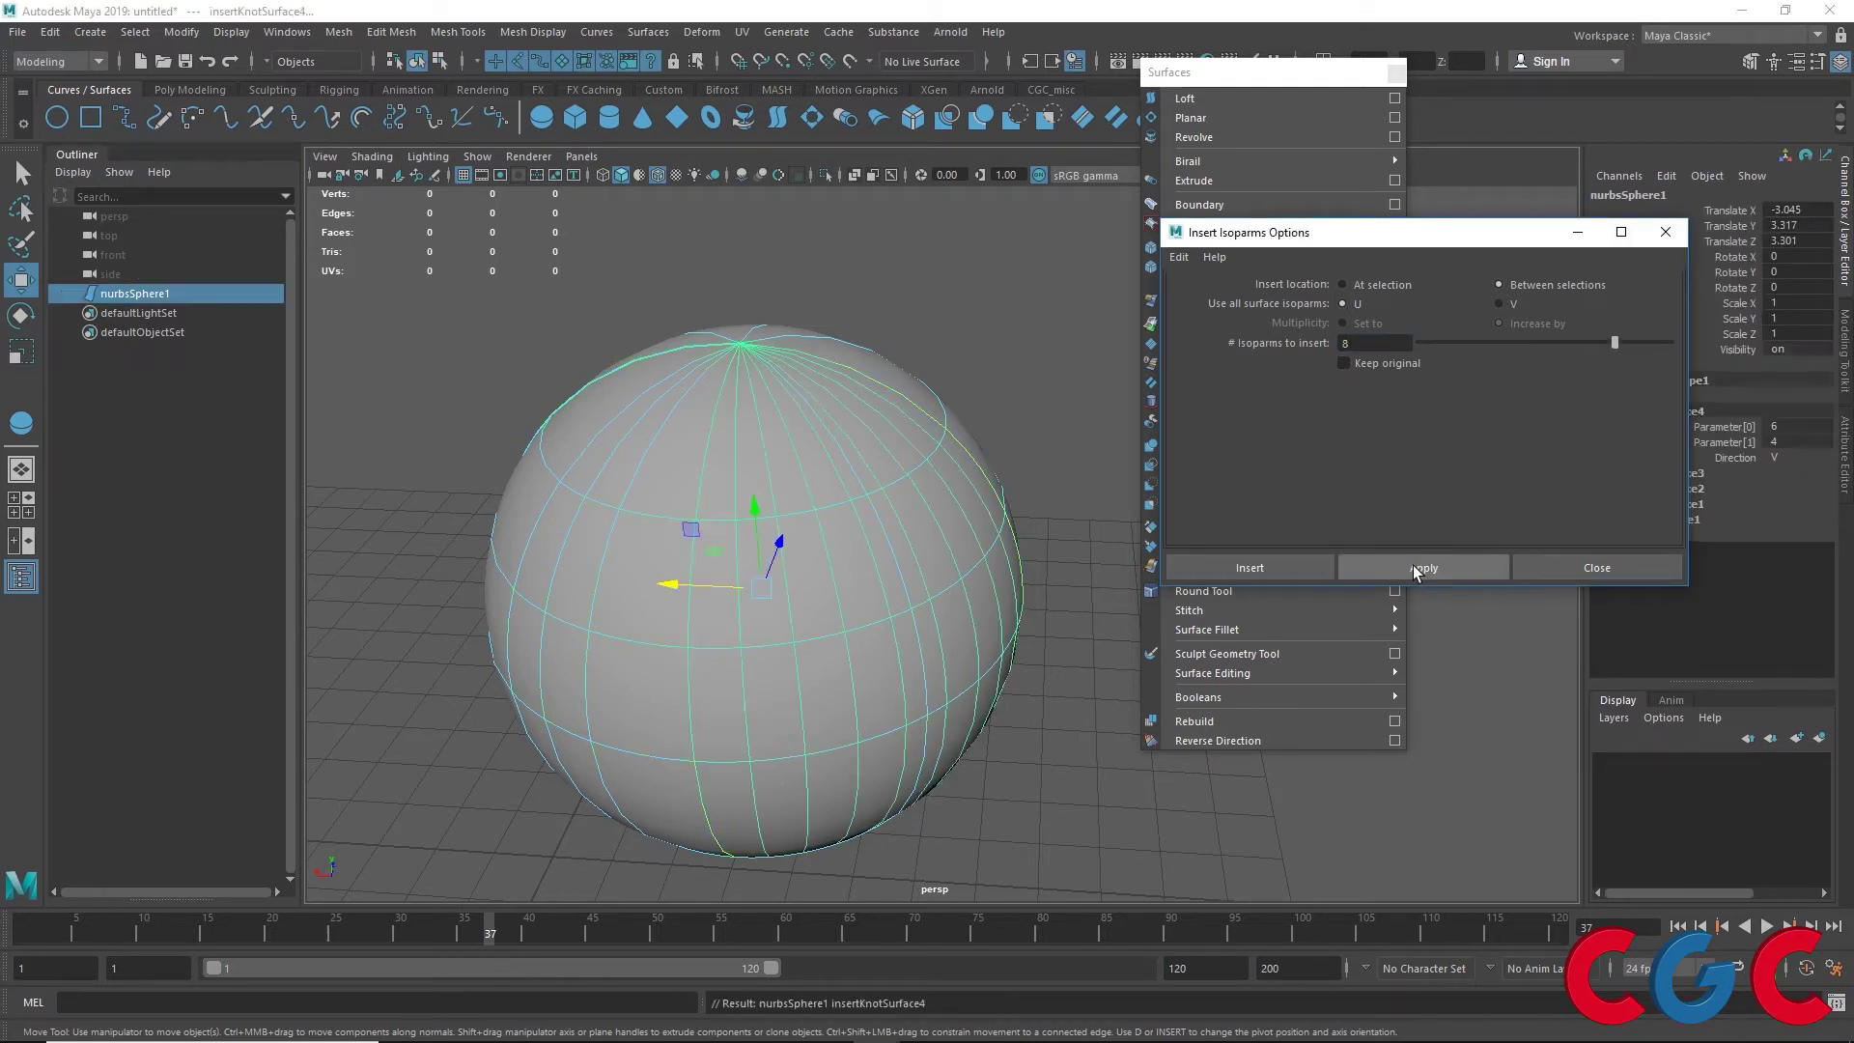
{"action": "left_click_drag", "start_coordinate": [869, 589], "coordinate": [798, 582], "text": "alt"}
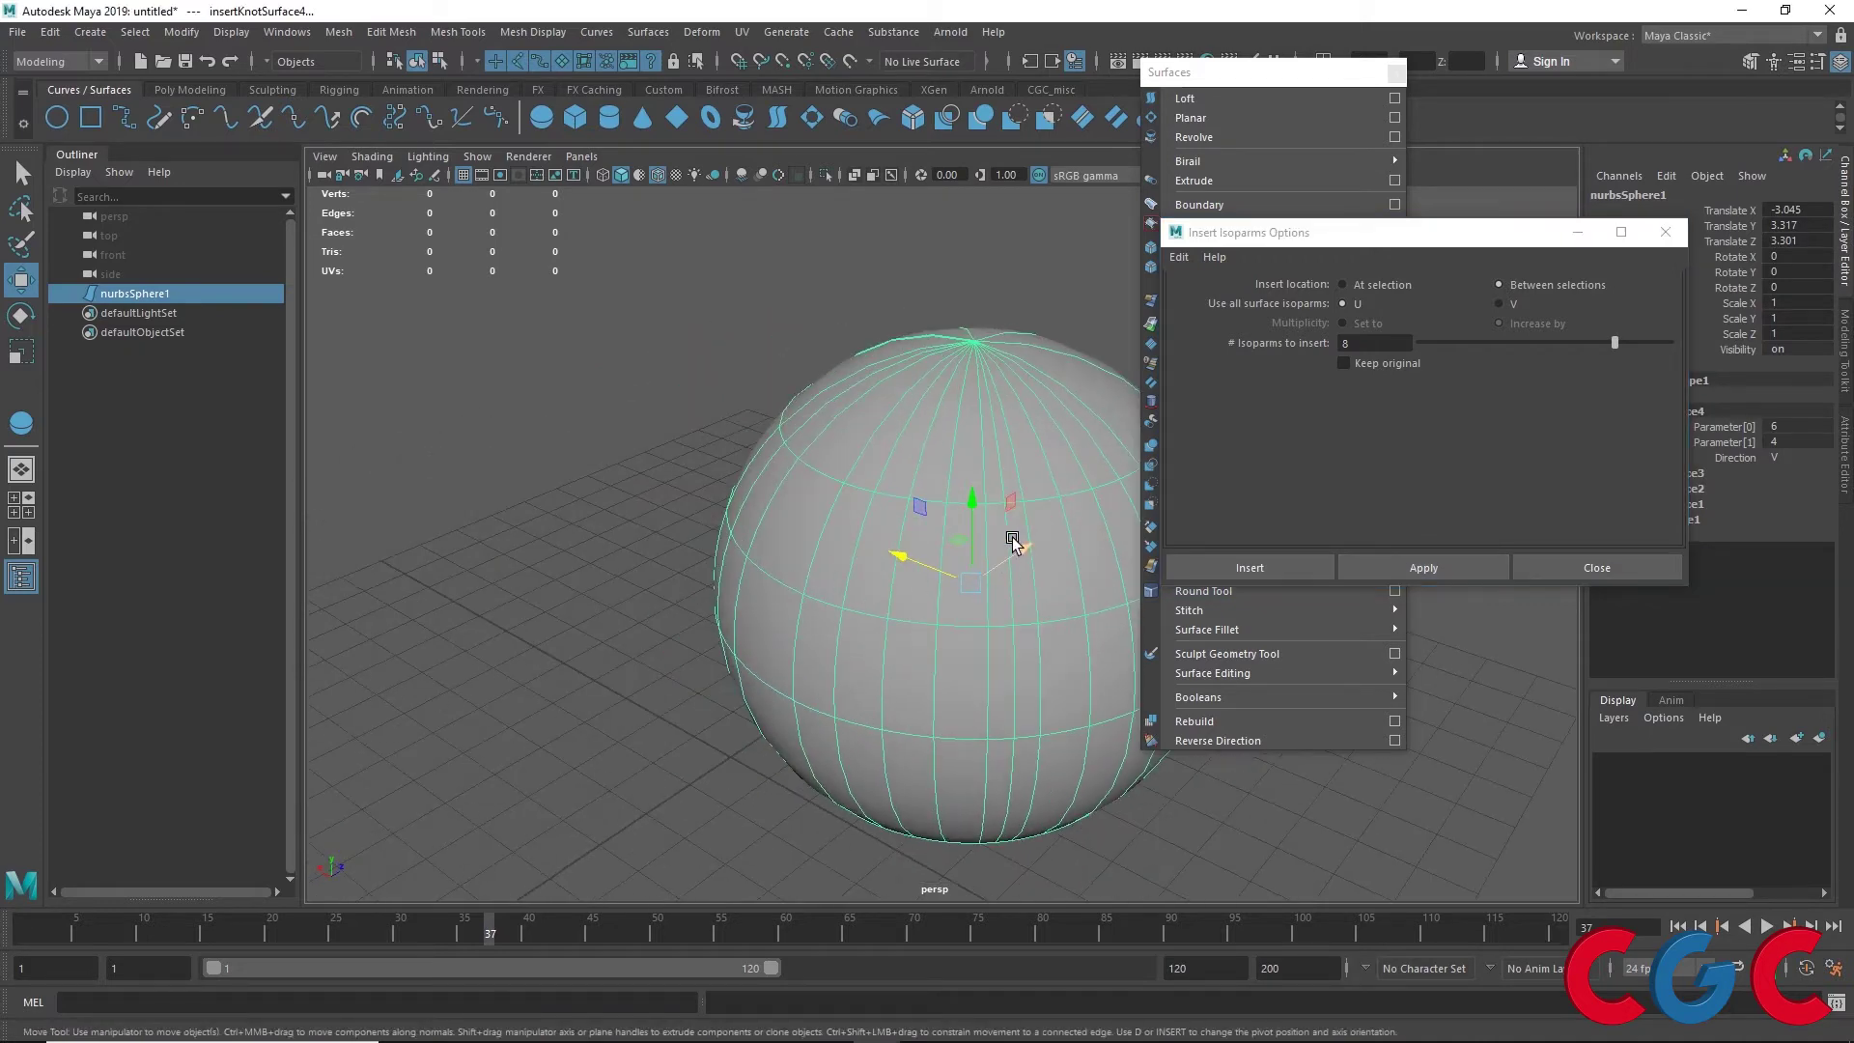
{"action": "left_click_drag", "start_coordinate": [1012, 537], "coordinate": [738, 509], "text": "alt"}
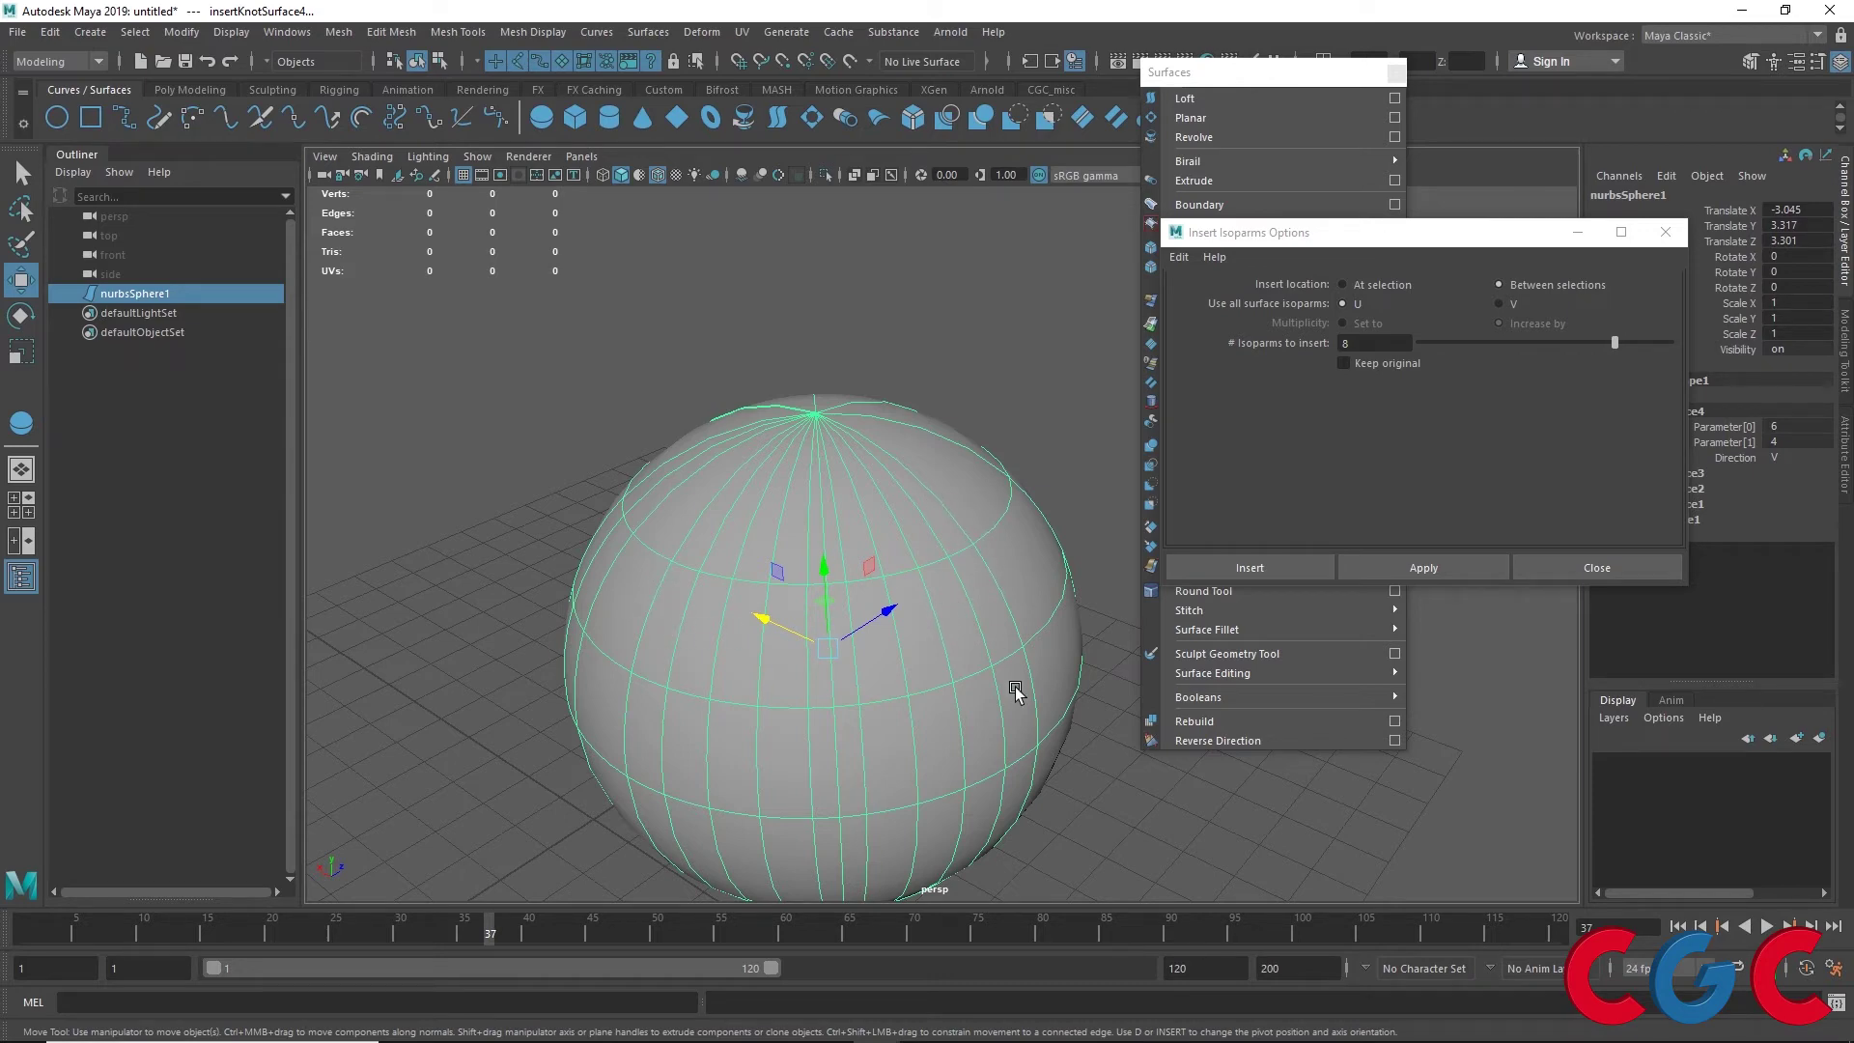
Insert 5 isoparms between each existing pair on the NURBS sphere (insertKnotSurface5)
{"action": "left_click_drag", "start_coordinate": [643, 599], "coordinate": [668, 556], "text": "alt"}
{"action": "right_click_drag", "start_coordinate": [668, 558], "coordinate": [892, 402]}
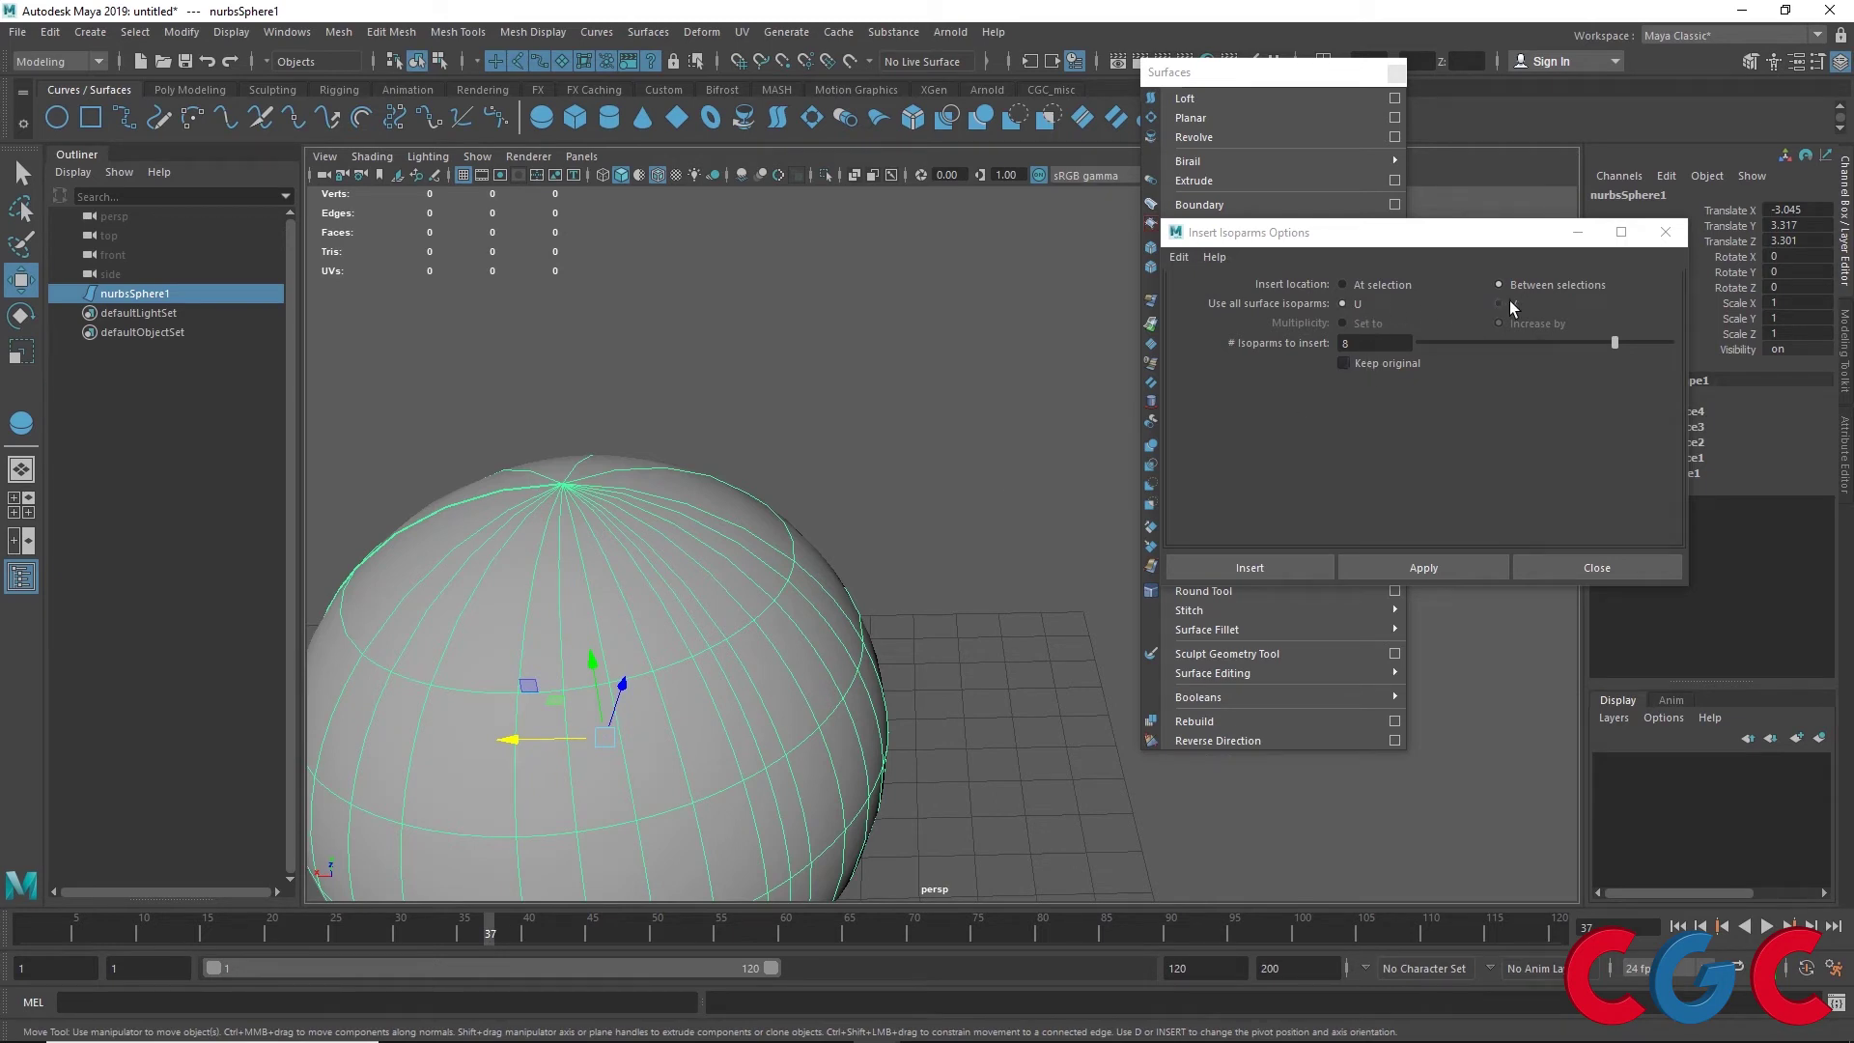
{"action": "left_click_drag", "start_coordinate": [1370, 343], "coordinate": [1255, 342]}
{"action": "type", "text": "5"}
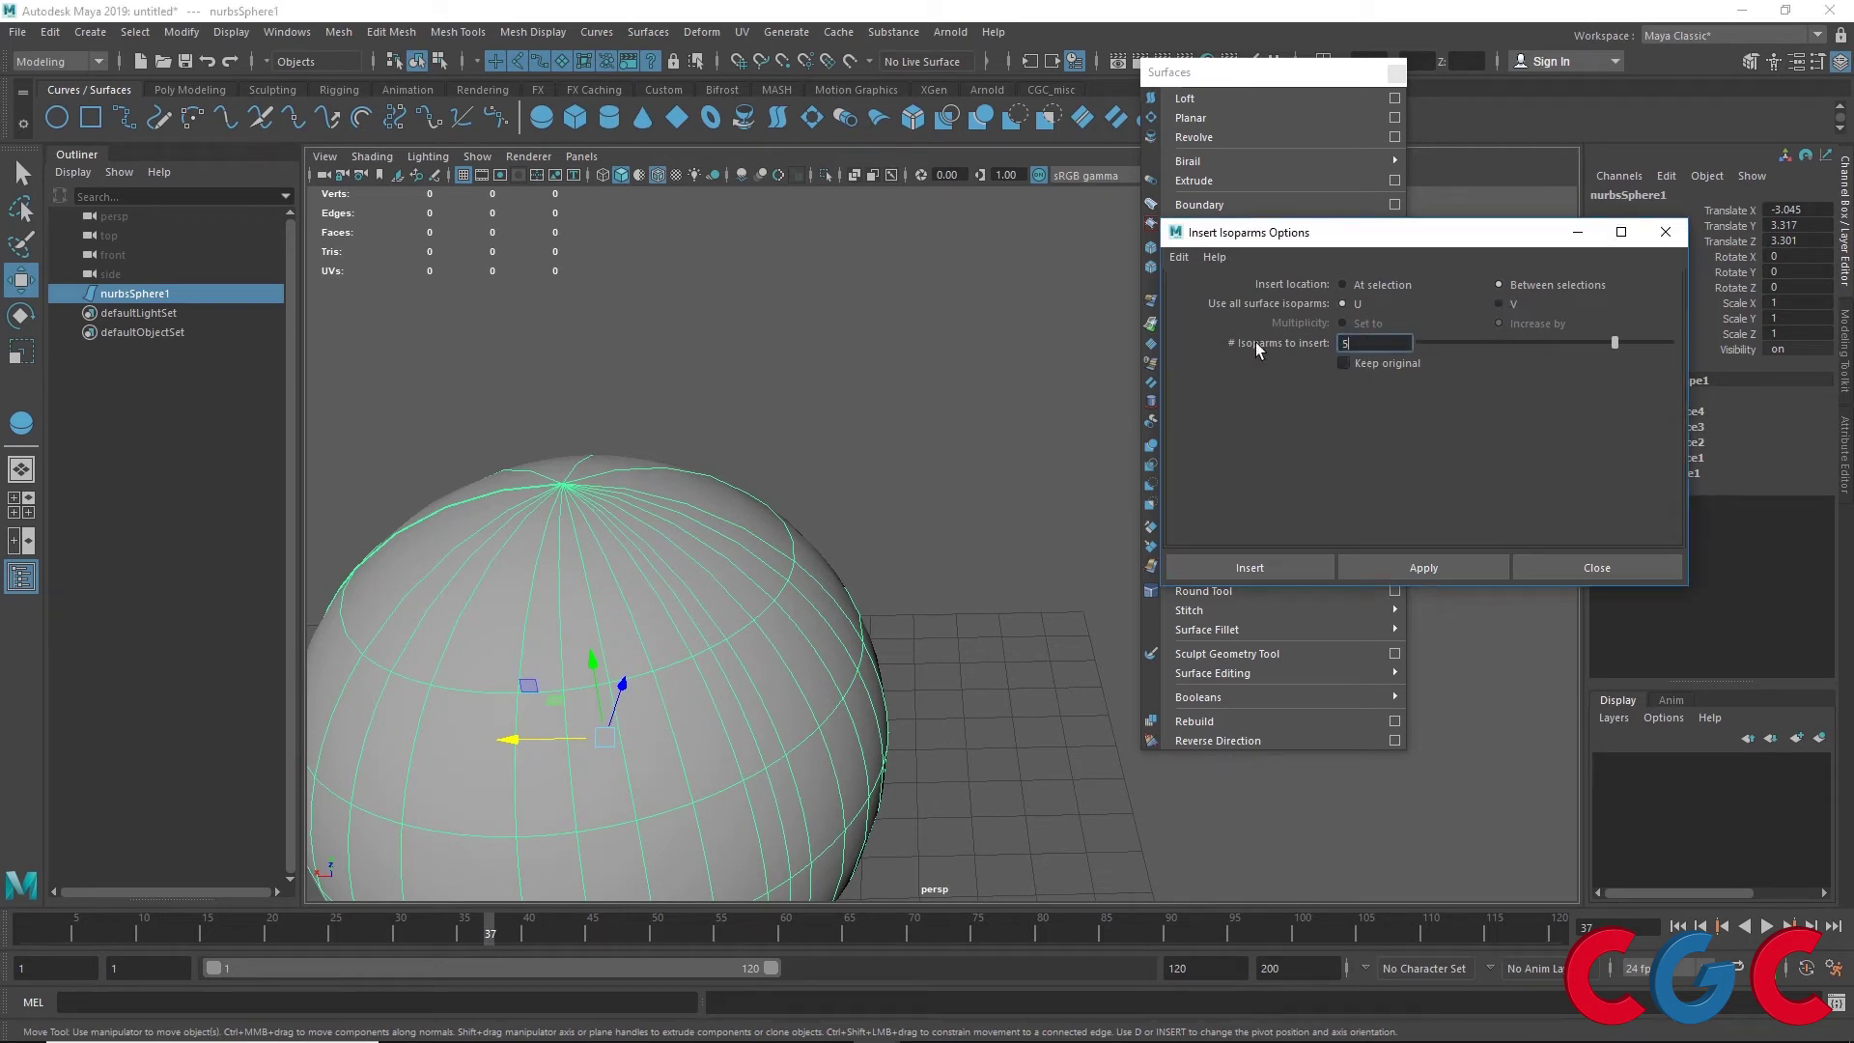
{"action": "key", "text": "Return"}
{"action": "middle_click_drag", "start_coordinate": [713, 576], "coordinate": [766, 320], "text": "alt"}
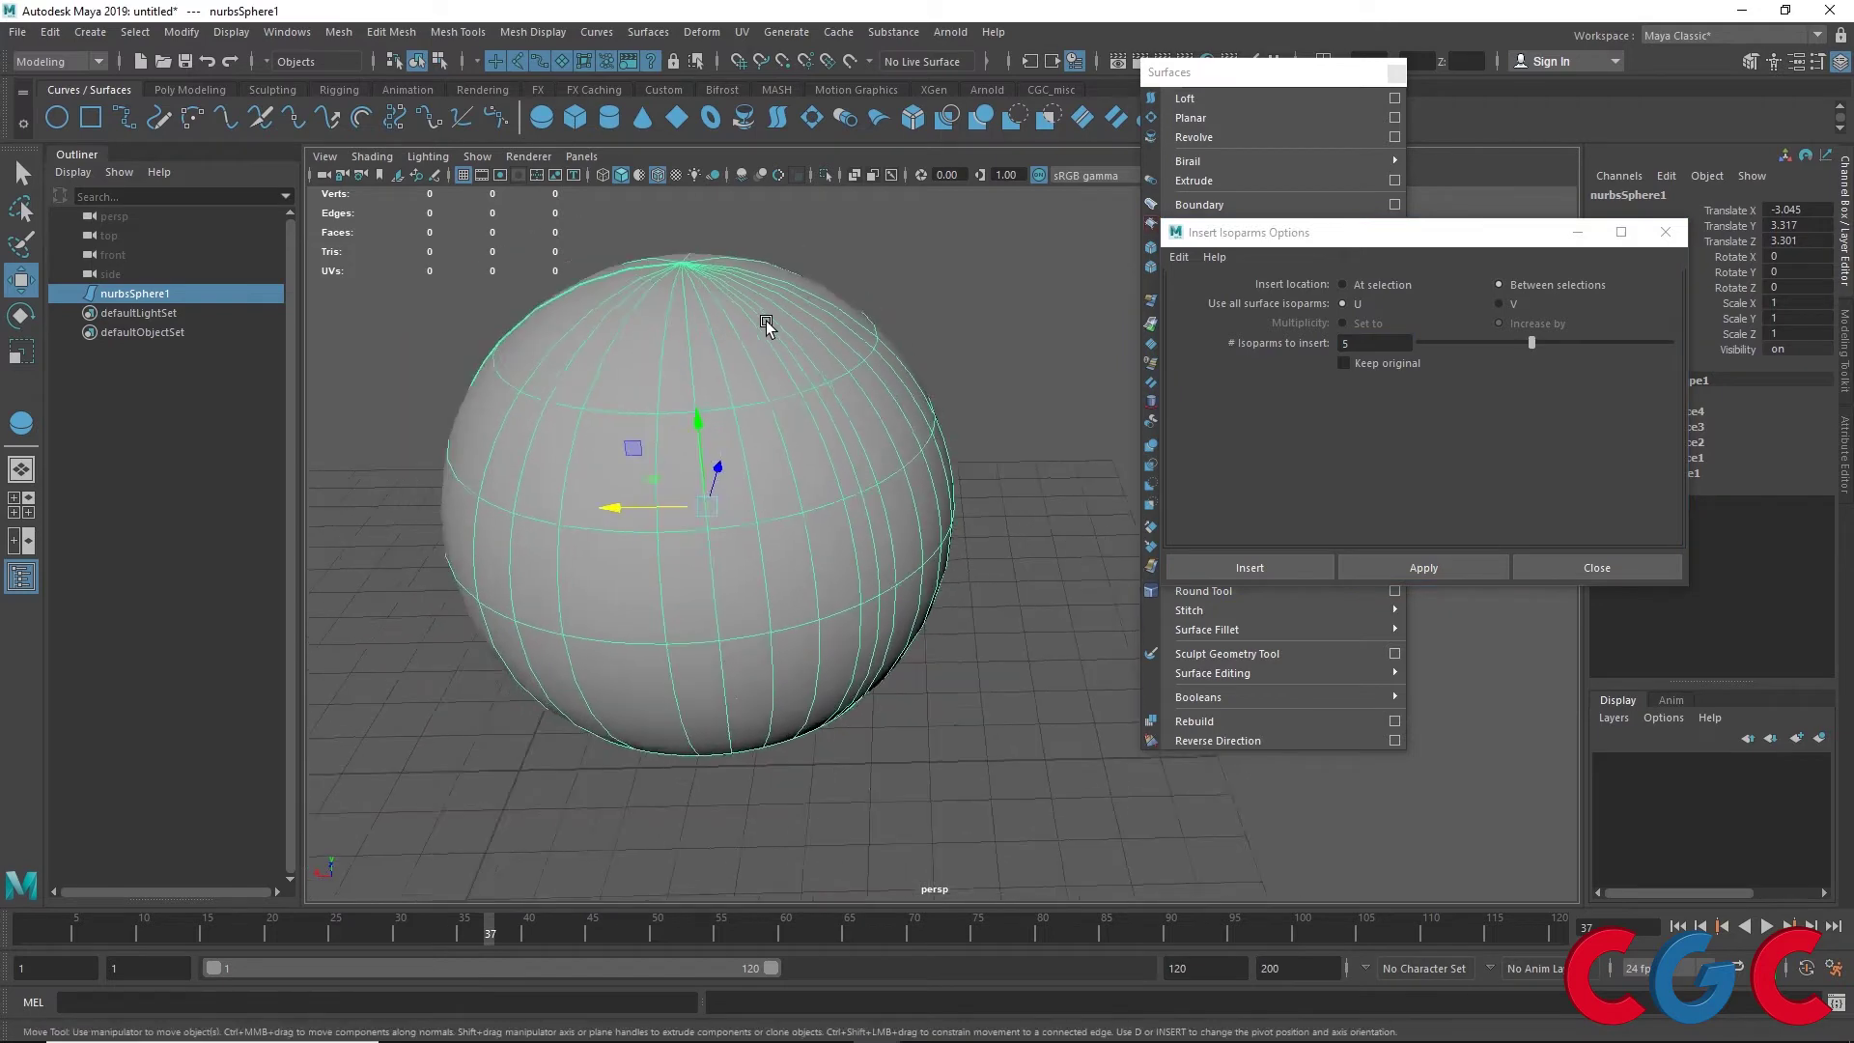
{"action": "left_click", "coordinate": [1038, 333]}
{"action": "left_click", "coordinate": [785, 381]}
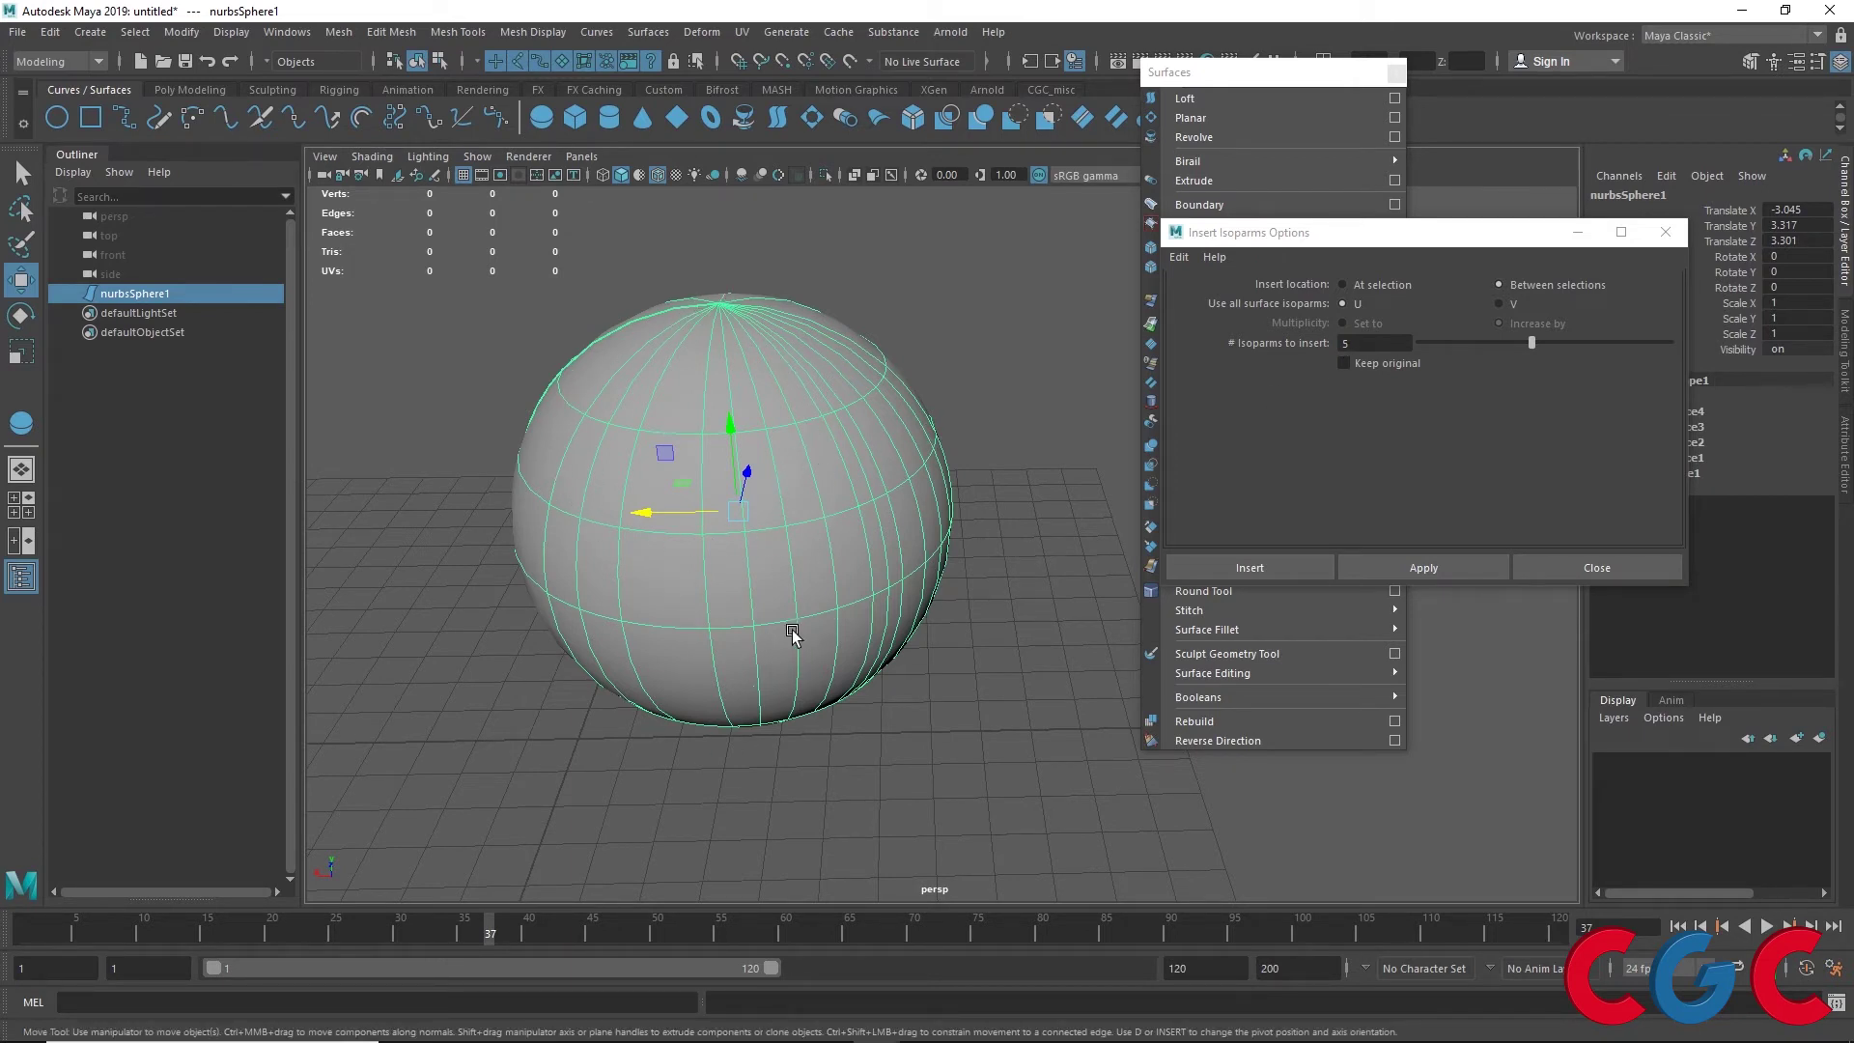
{"action": "left_click", "coordinate": [1424, 568]}
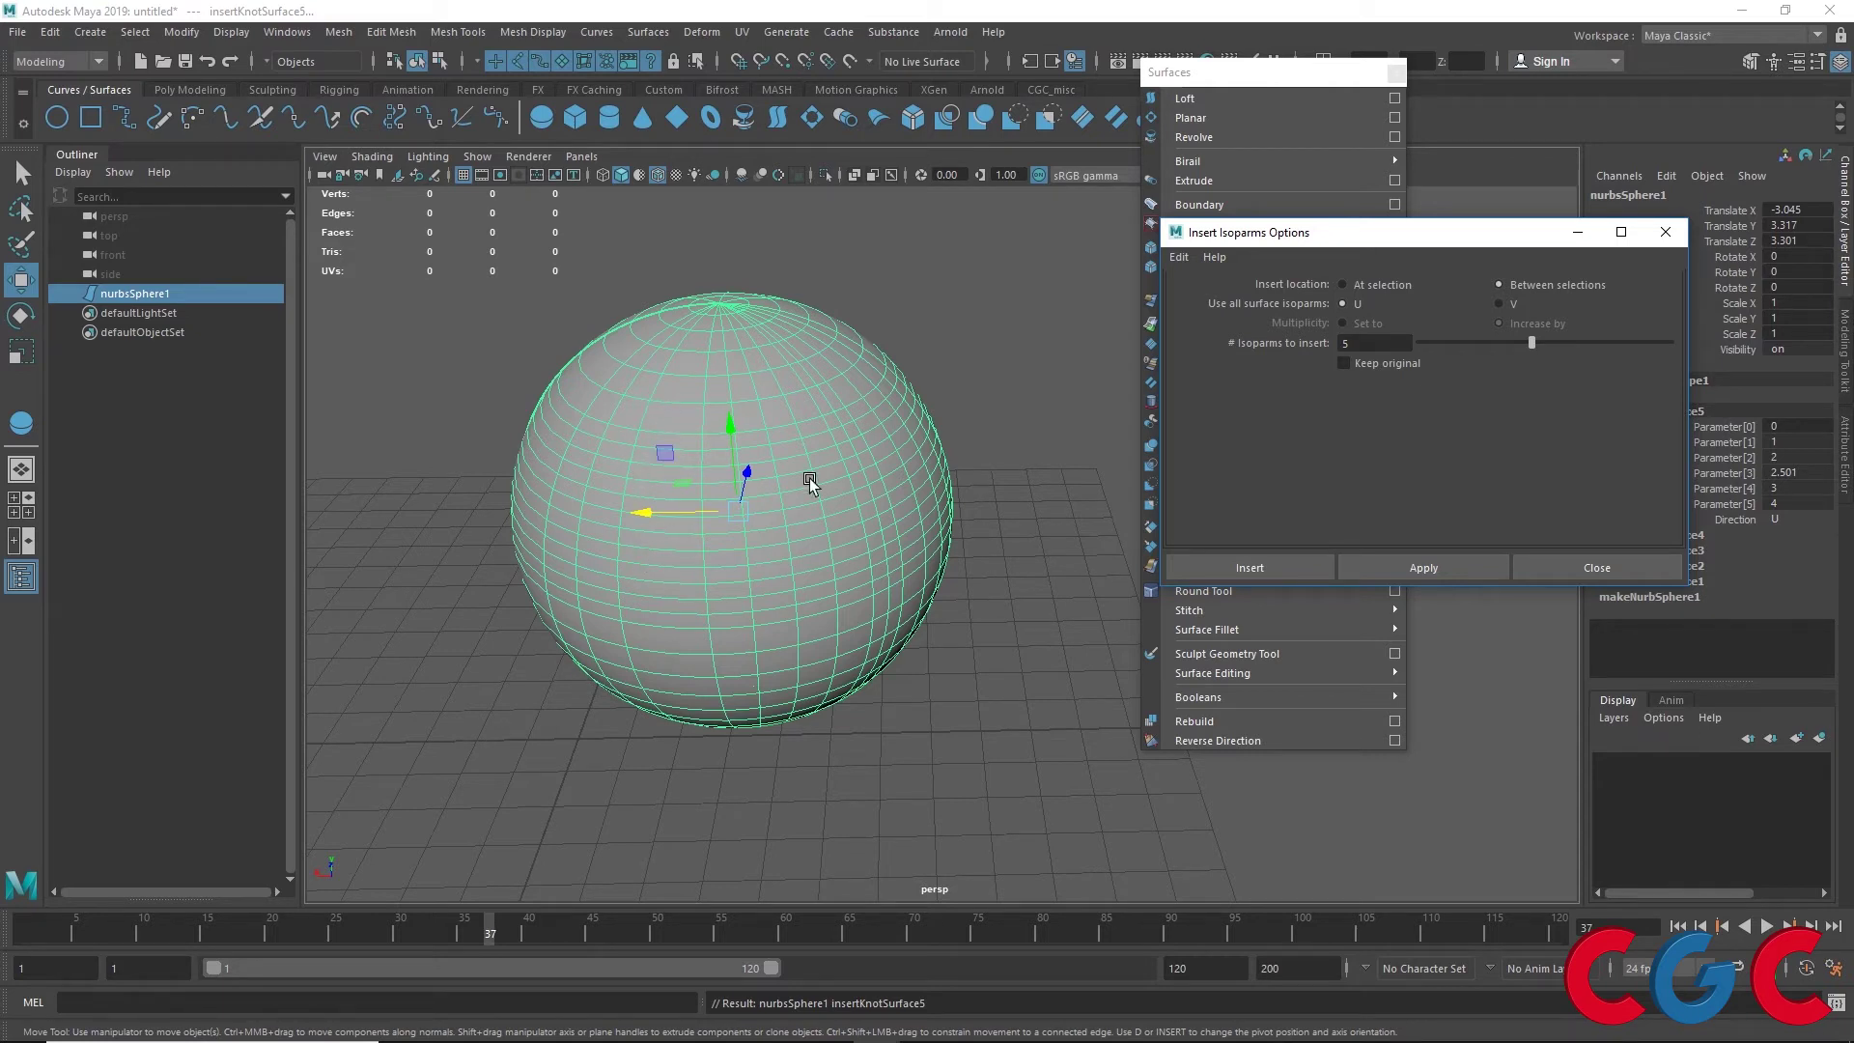
Undo the U insertion, insert 5 isoparms per span along V, and inspect the denser grid
{"action": "key", "text": "ctrl+z"}
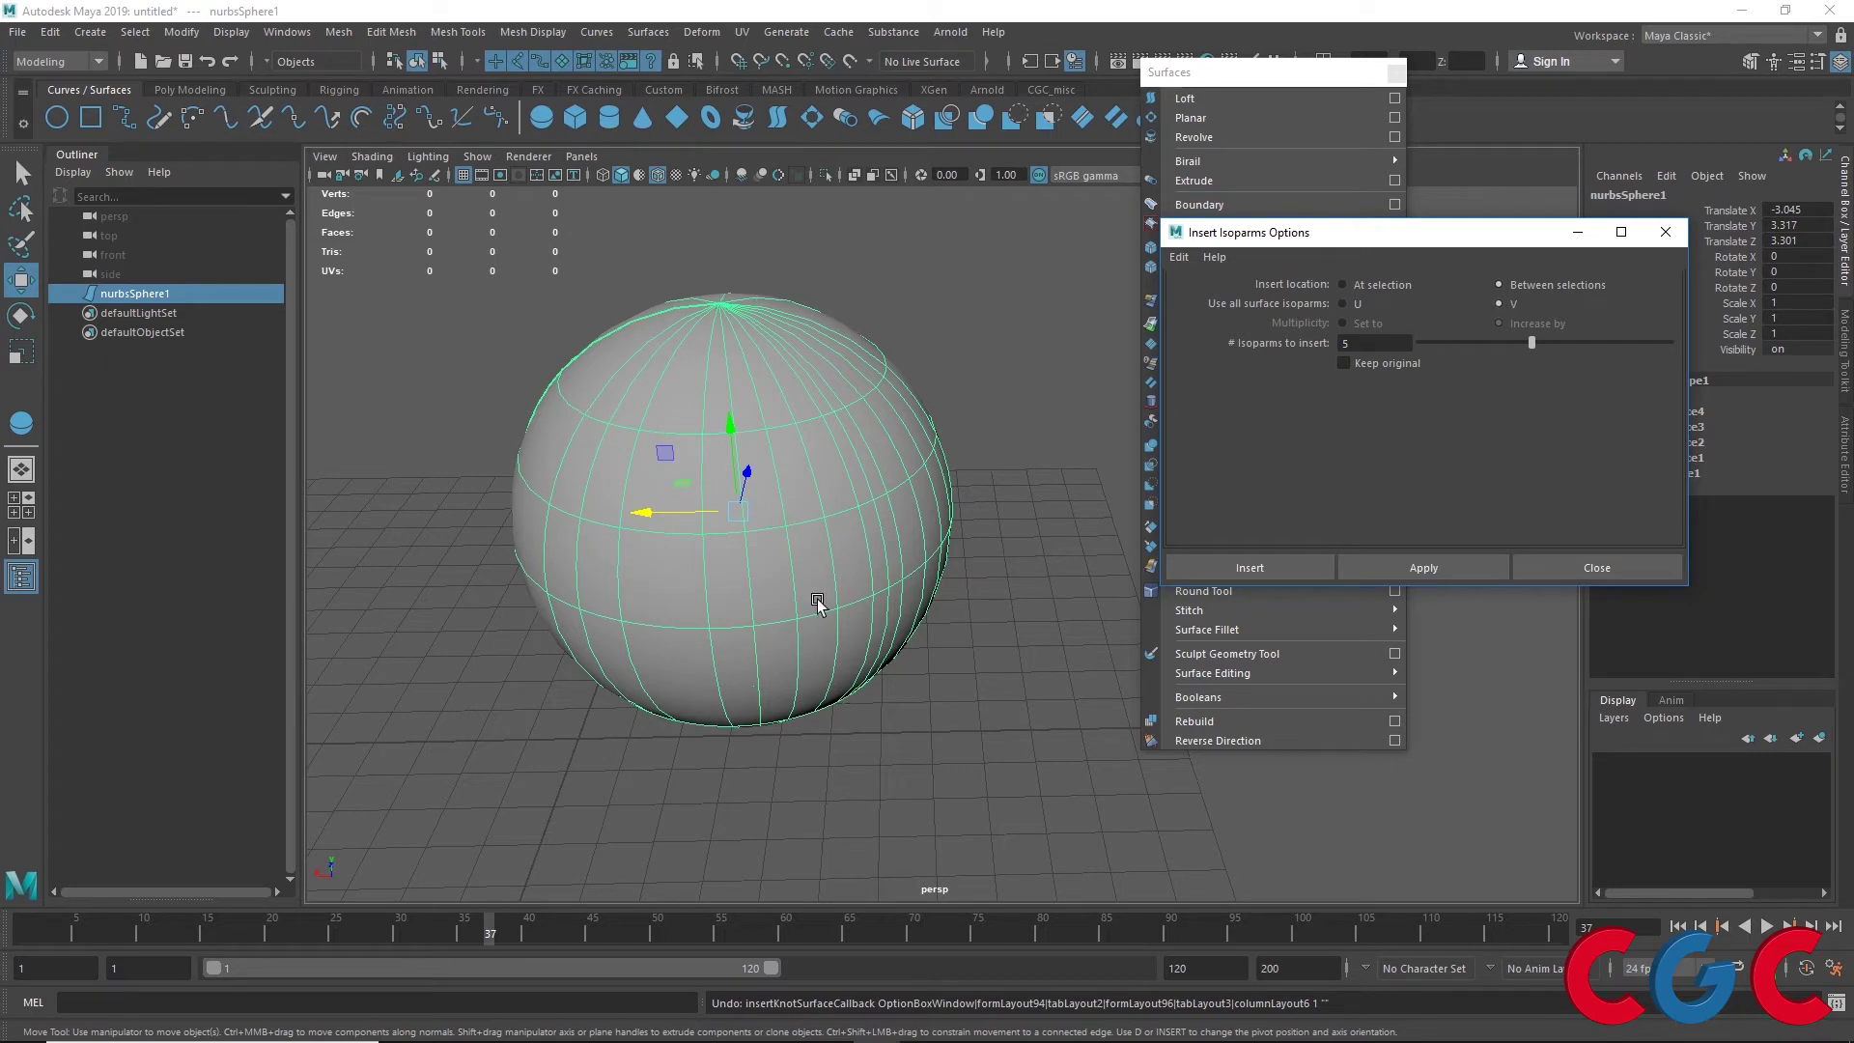
{"action": "left_click", "coordinate": [1398, 568]}
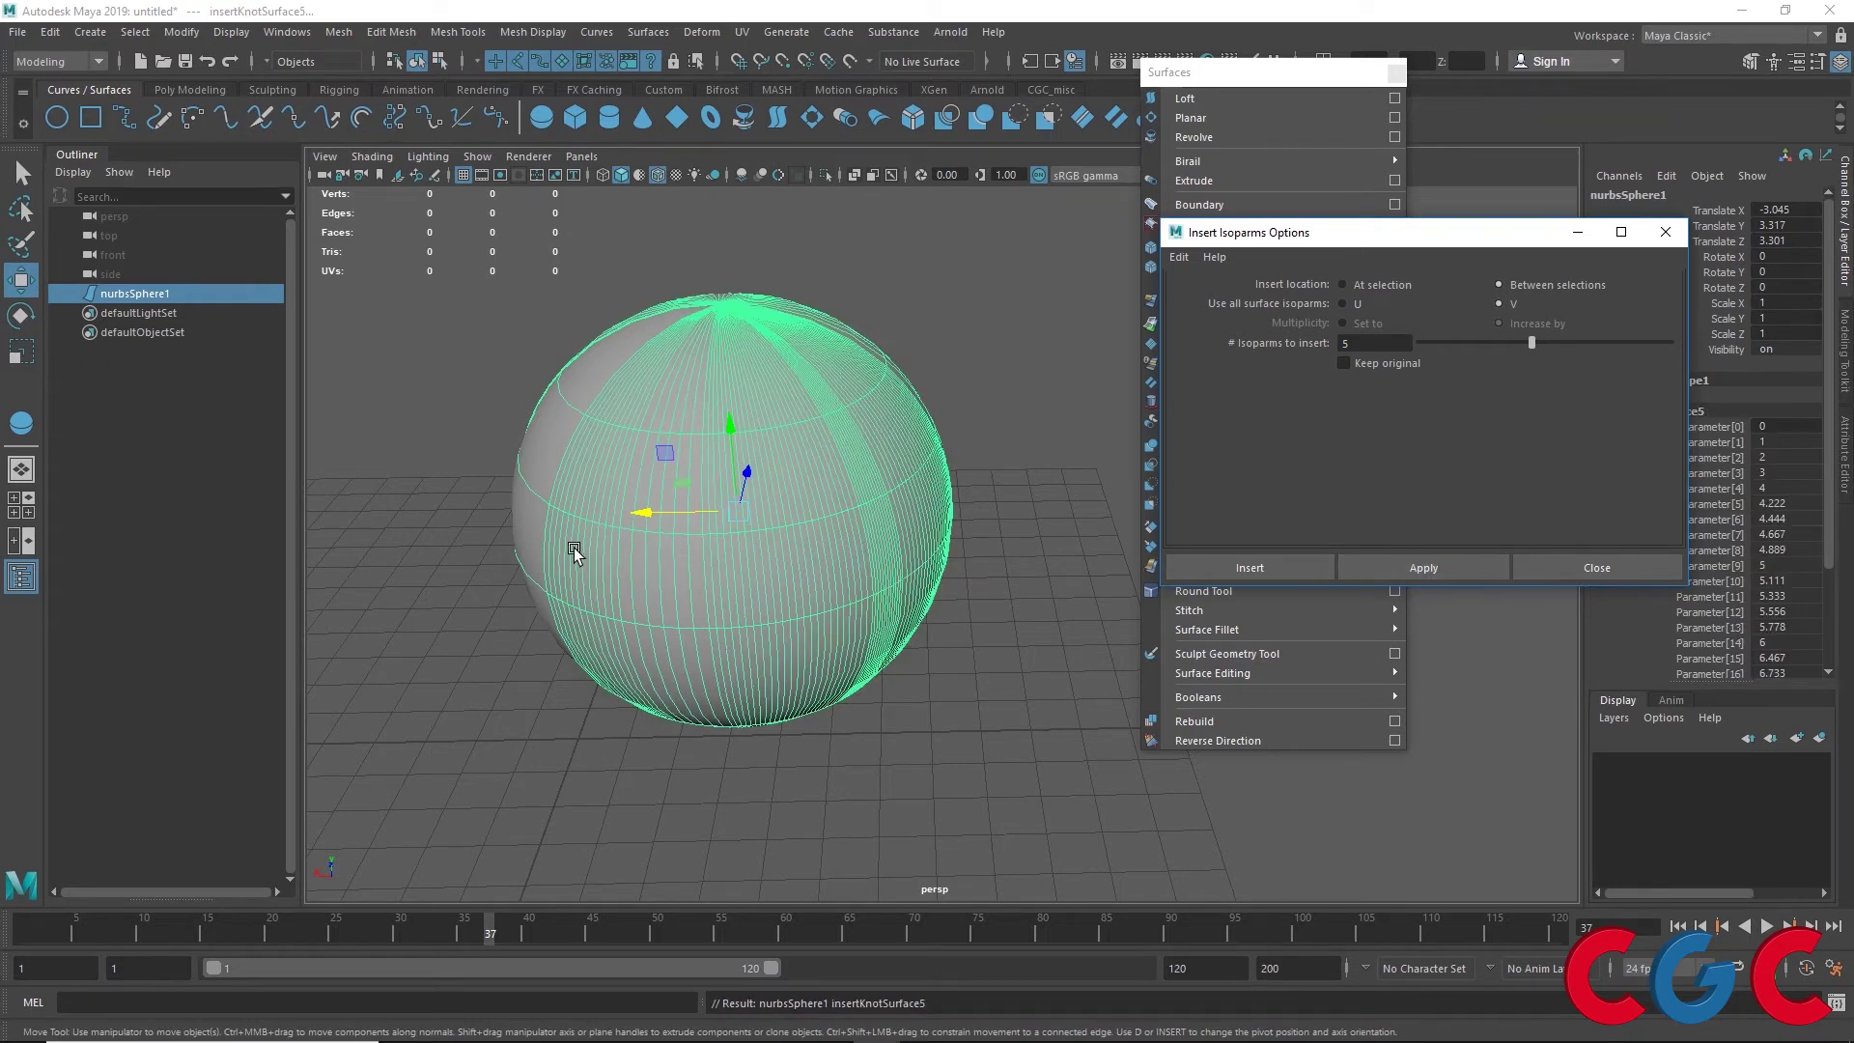
{"action": "mouse_move", "coordinate": [573, 548]}
{"action": "left_mouse_down", "text": "alt"}
{"action": "mouse_move", "coordinate": [555, 538]}
{"action": "mouse_move", "coordinate": [756, 528]}
{"action": "mouse_move", "coordinate": [738, 529]}
{"action": "left_mouse_up", "text": "alt"}
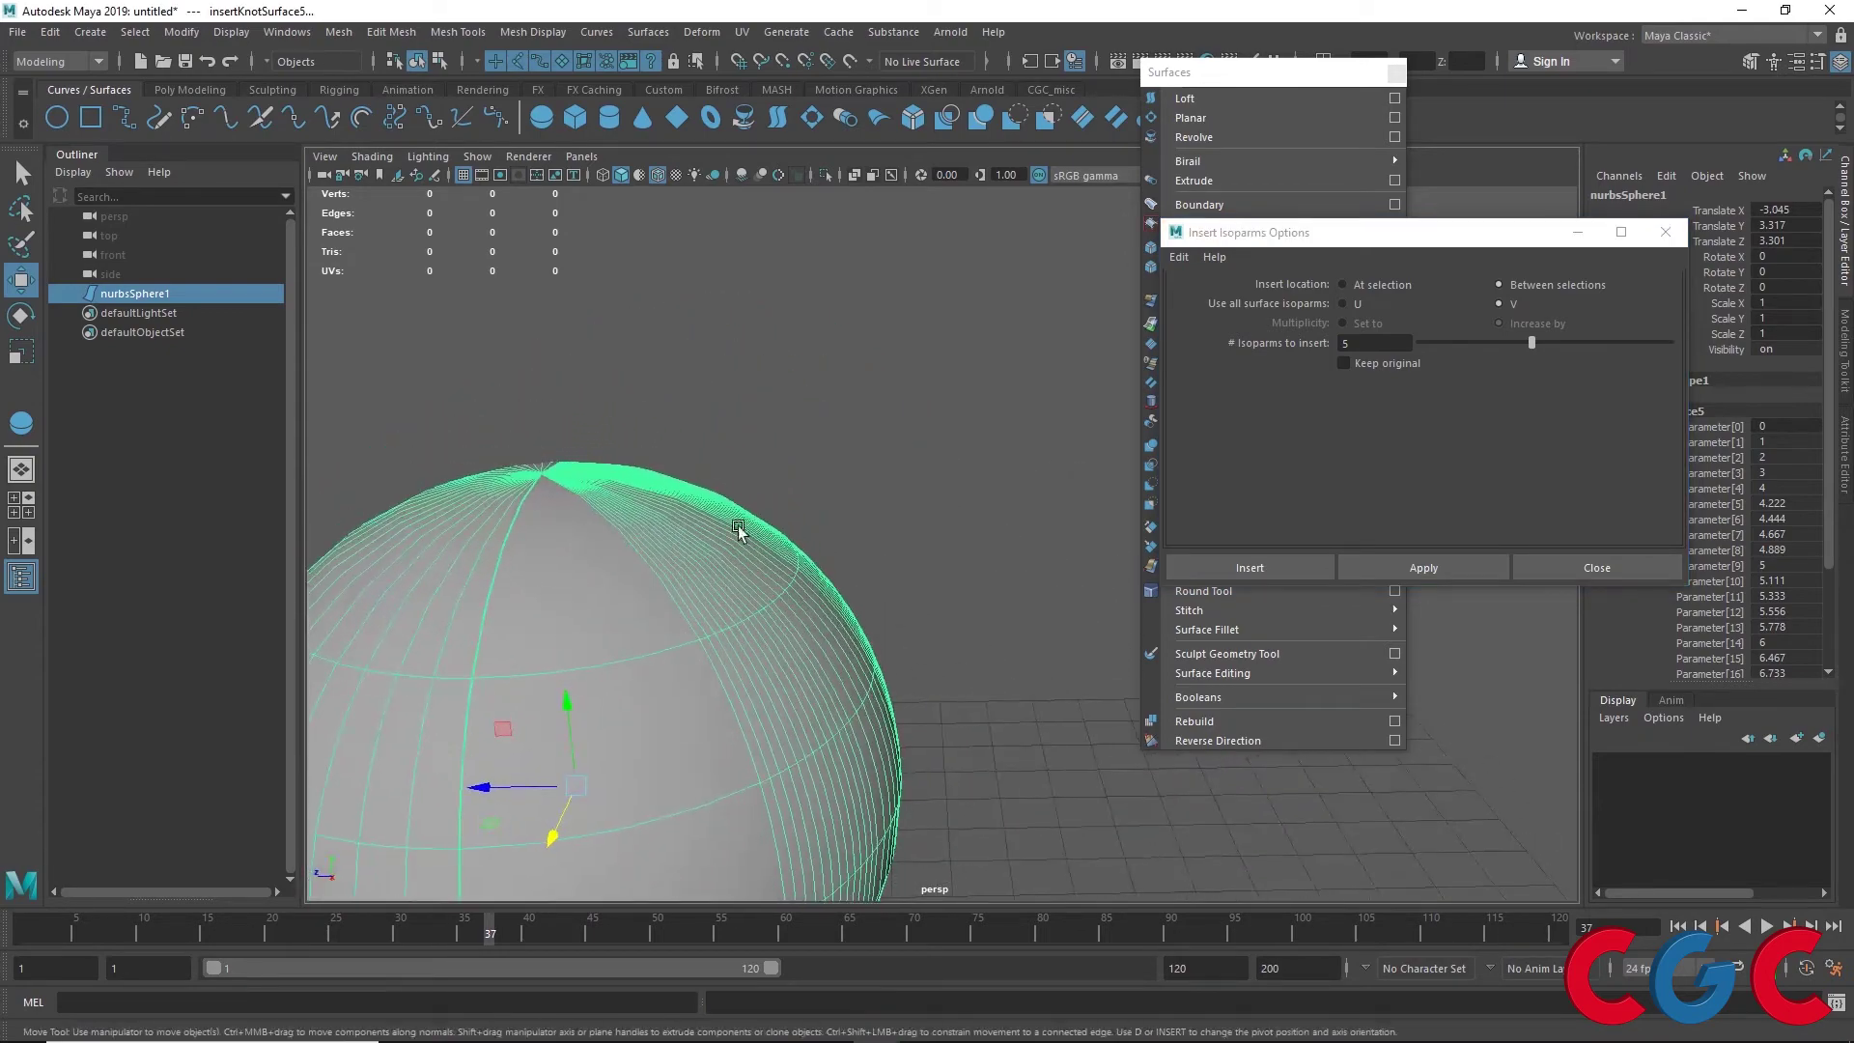
{"action": "scroll", "coordinate": [738, 529], "scroll_direction": "down", "scroll_amount": 5}
{"action": "mouse_move", "coordinate": [827, 571]}
{"action": "left_mouse_down", "text": "alt"}
{"action": "mouse_move", "coordinate": [831, 621]}
{"action": "mouse_move", "coordinate": [582, 652]}
{"action": "left_mouse_up", "text": "alt"}
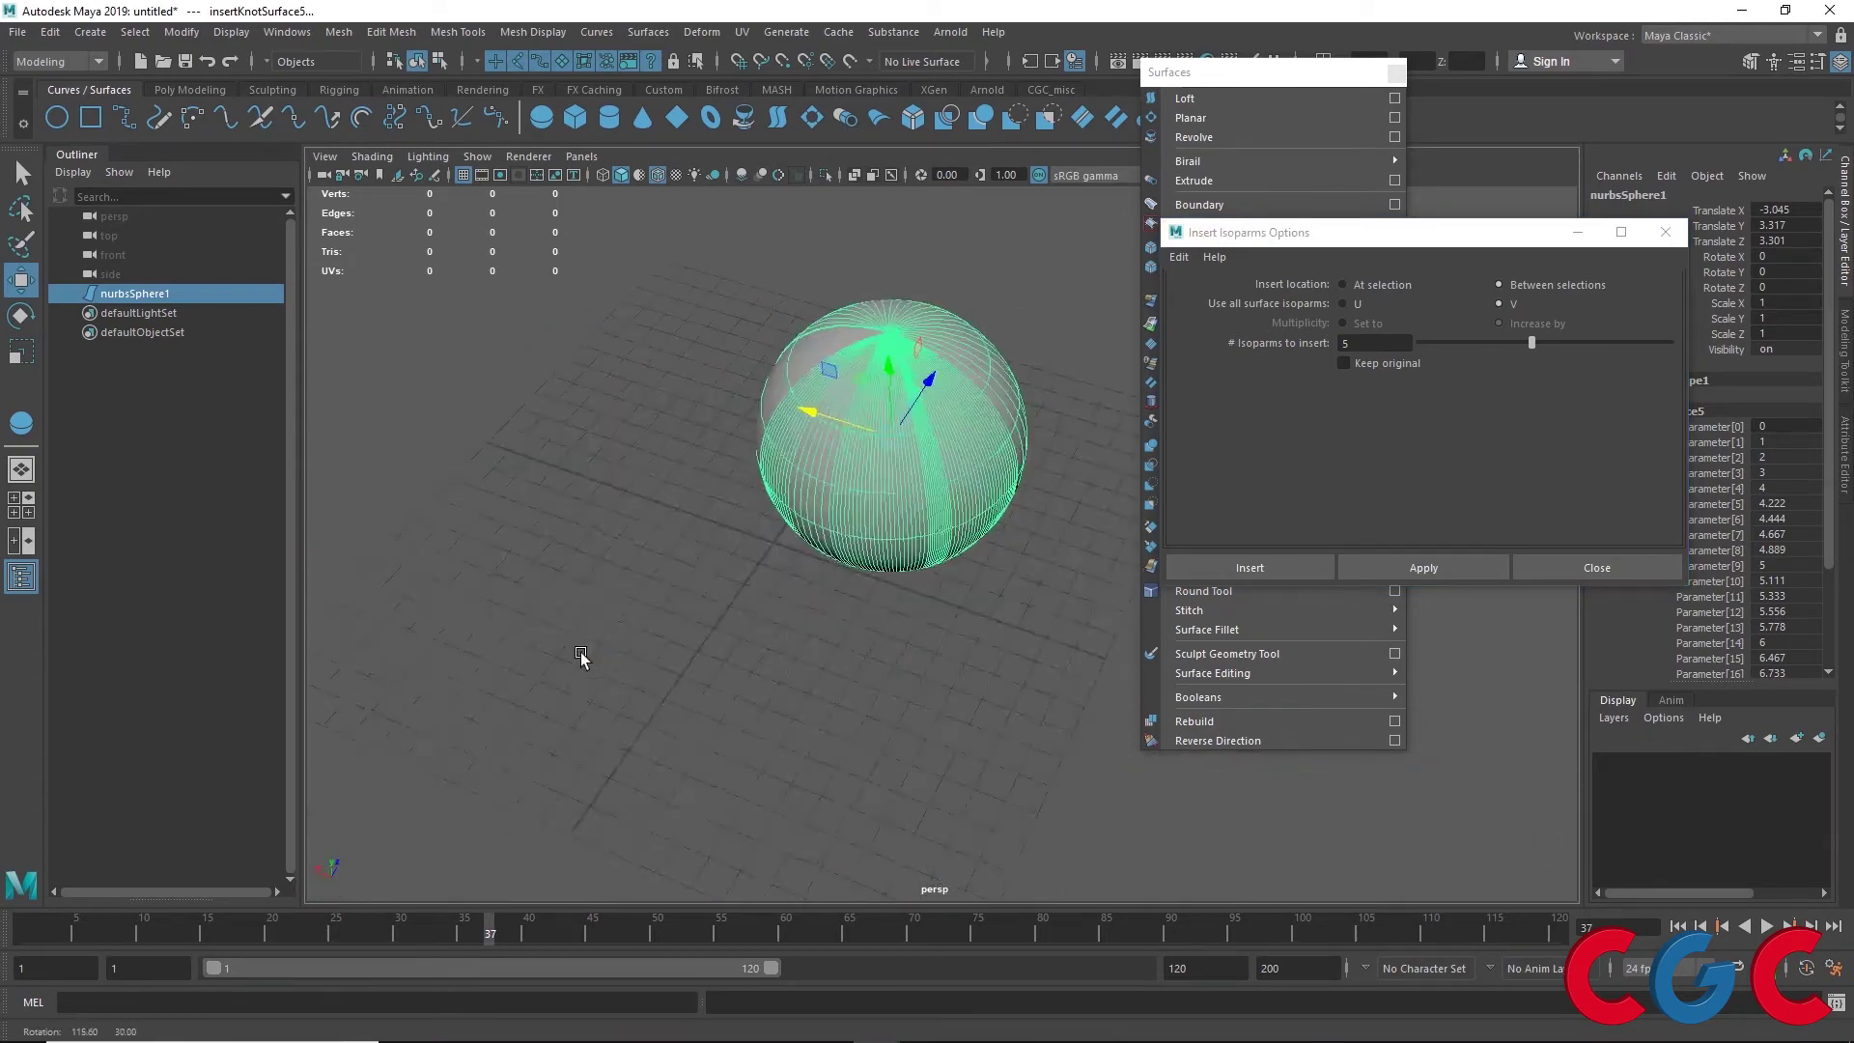
{"action": "scroll", "coordinate": [913, 343], "scroll_direction": "up", "scroll_amount": 3}
{"action": "scroll", "coordinate": [914, 344], "scroll_direction": "up", "scroll_amount": 4}
{"action": "mouse_move", "coordinate": [801, 463]}
{"action": "left_mouse_down", "text": "alt"}
{"action": "mouse_move", "coordinate": [787, 480]}
{"action": "mouse_move", "coordinate": [882, 463]}
{"action": "left_mouse_up", "text": "alt"}
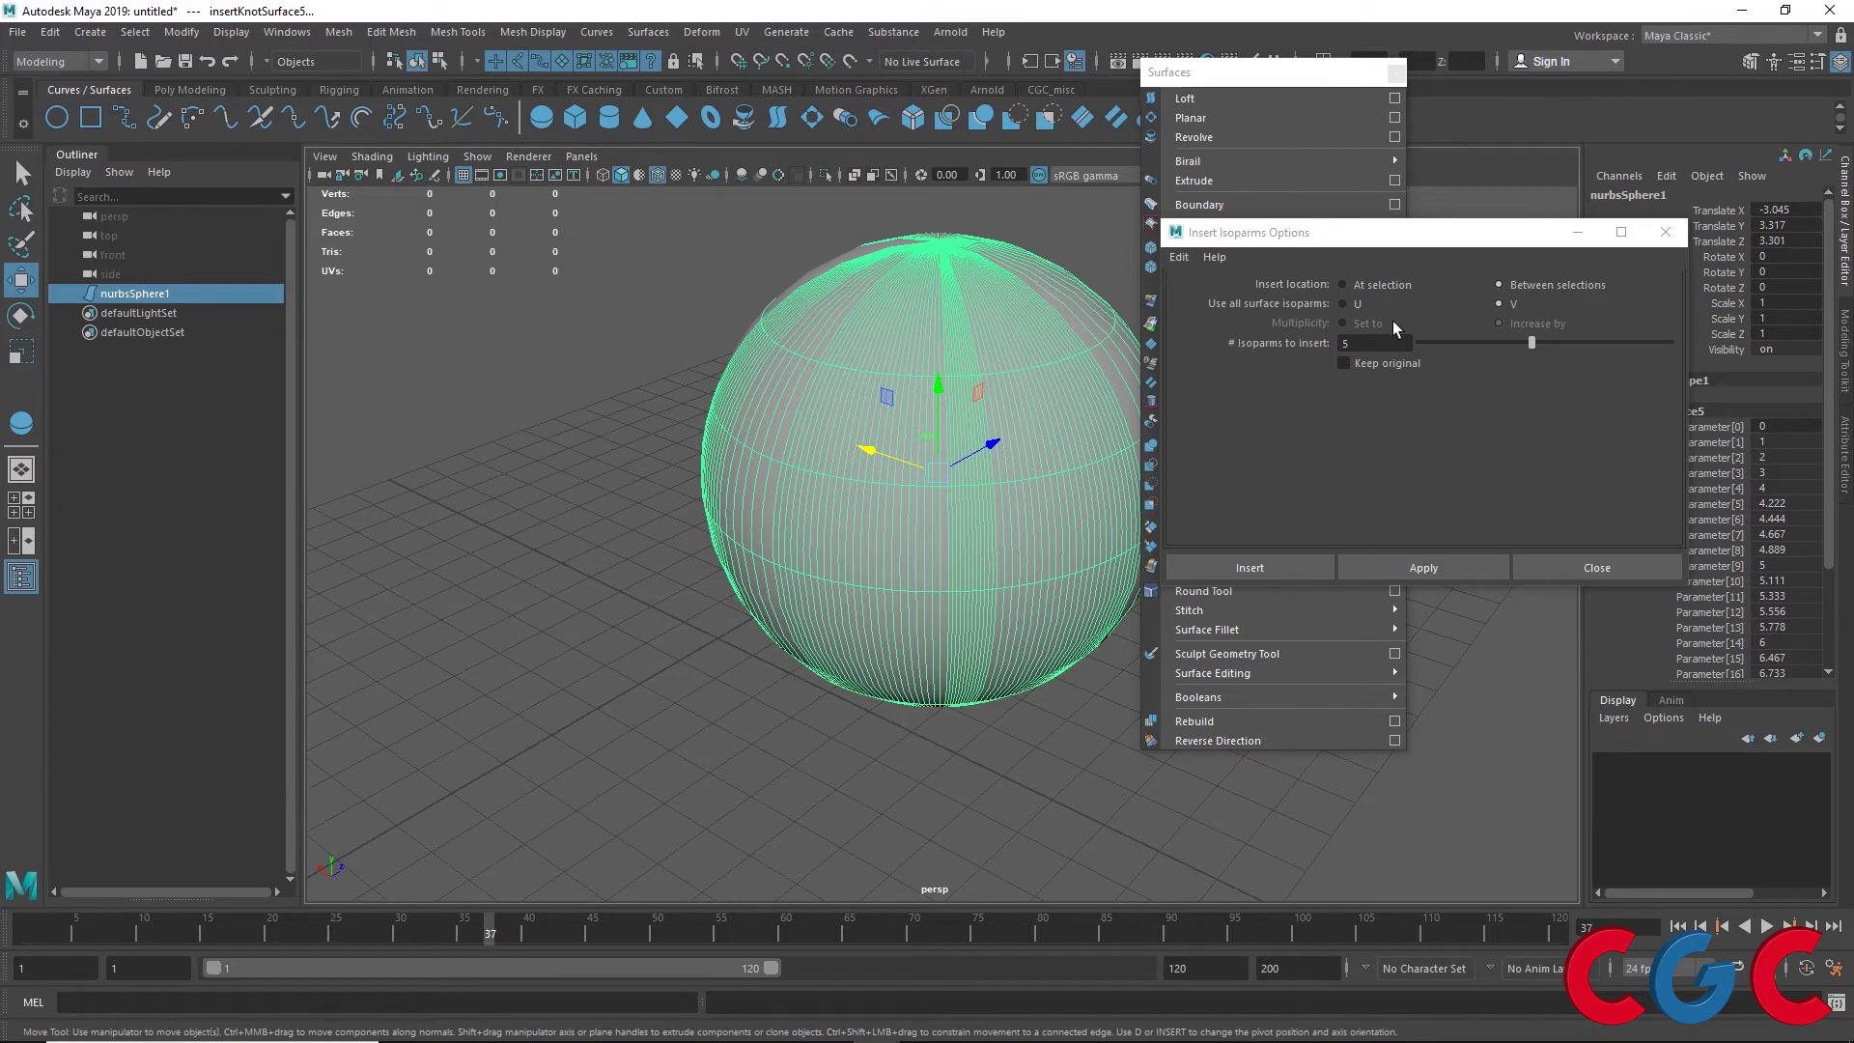
Insert one isoparm, multiplicity 1, at a picked location near the sphere's top
{"action": "left_click", "coordinate": [1352, 305]}
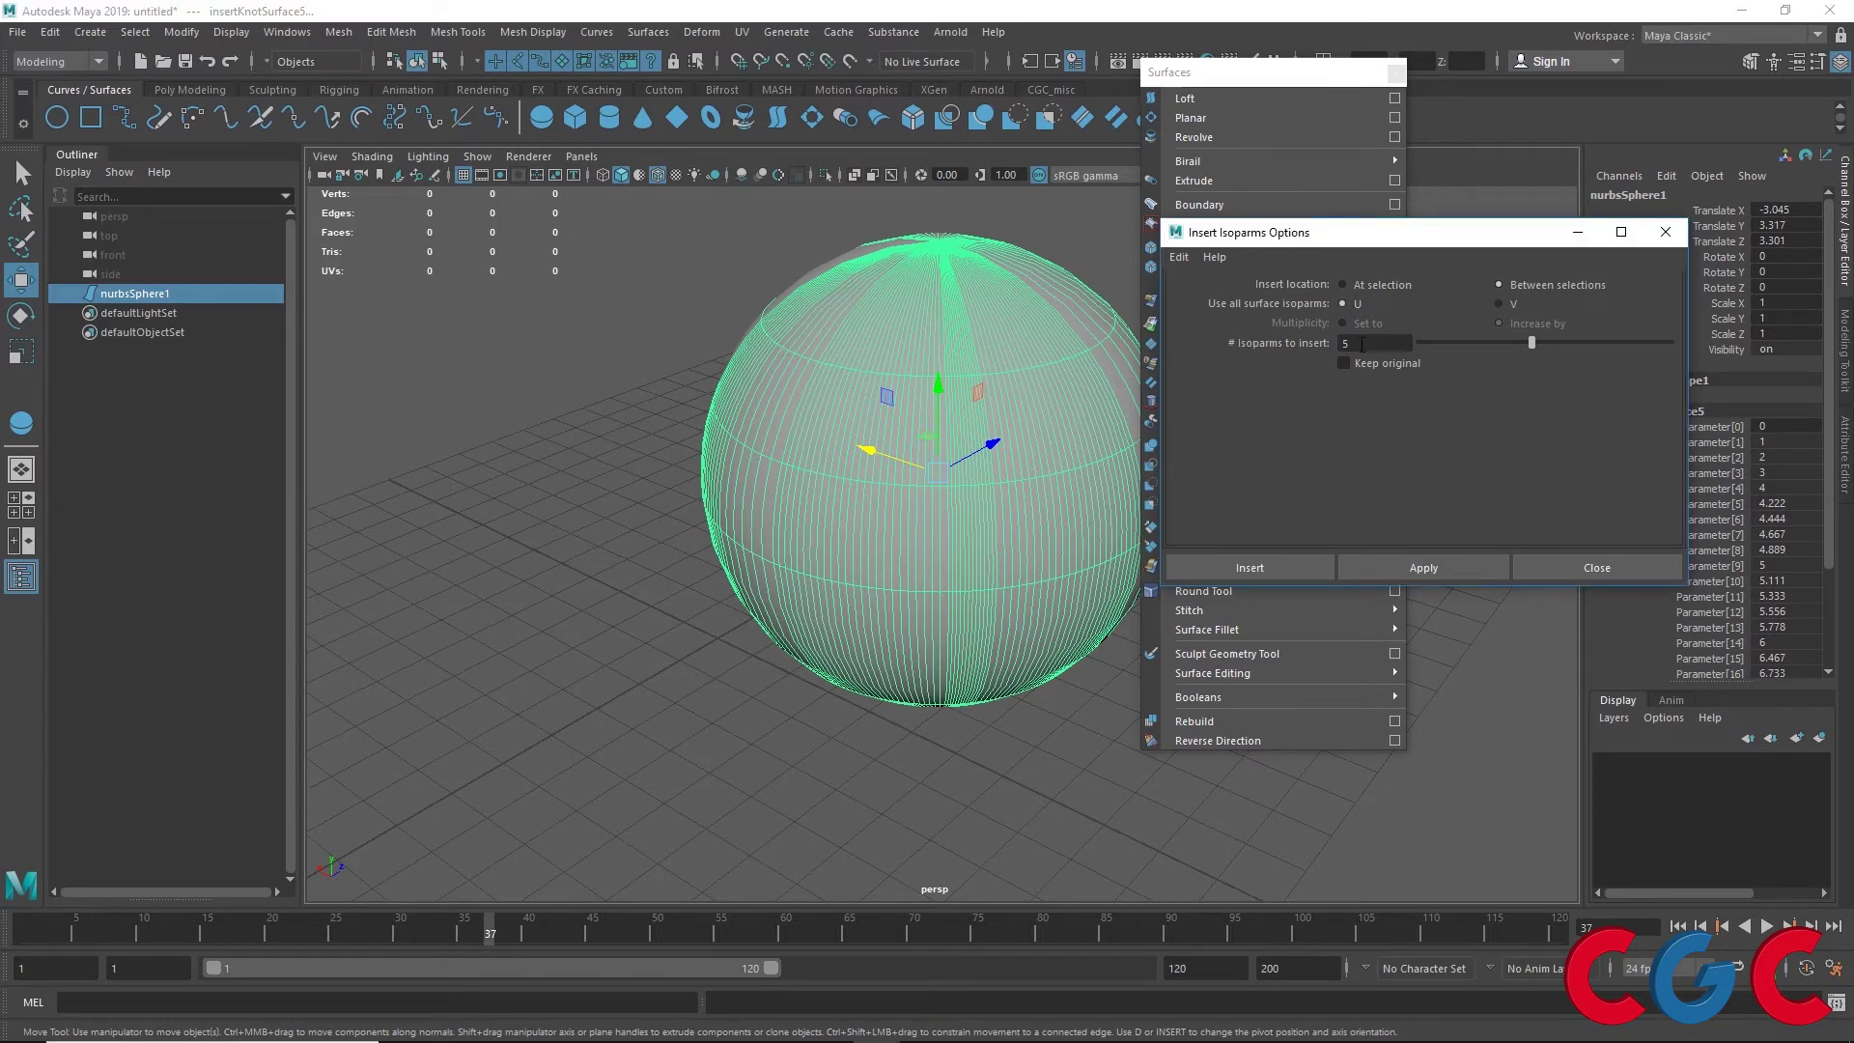
{"action": "left_click", "coordinate": [1364, 285]}
{"action": "mouse_move", "coordinate": [749, 401]}
{"action": "left_mouse_down", "text": "alt"}
{"action": "mouse_move", "coordinate": [997, 430]}
{"action": "mouse_move", "coordinate": [496, 580]}
{"action": "mouse_move", "coordinate": [689, 473]}
{"action": "left_mouse_up", "text": "alt"}
{"action": "right_click_drag", "start_coordinate": [688, 473], "coordinate": [693, 388]}
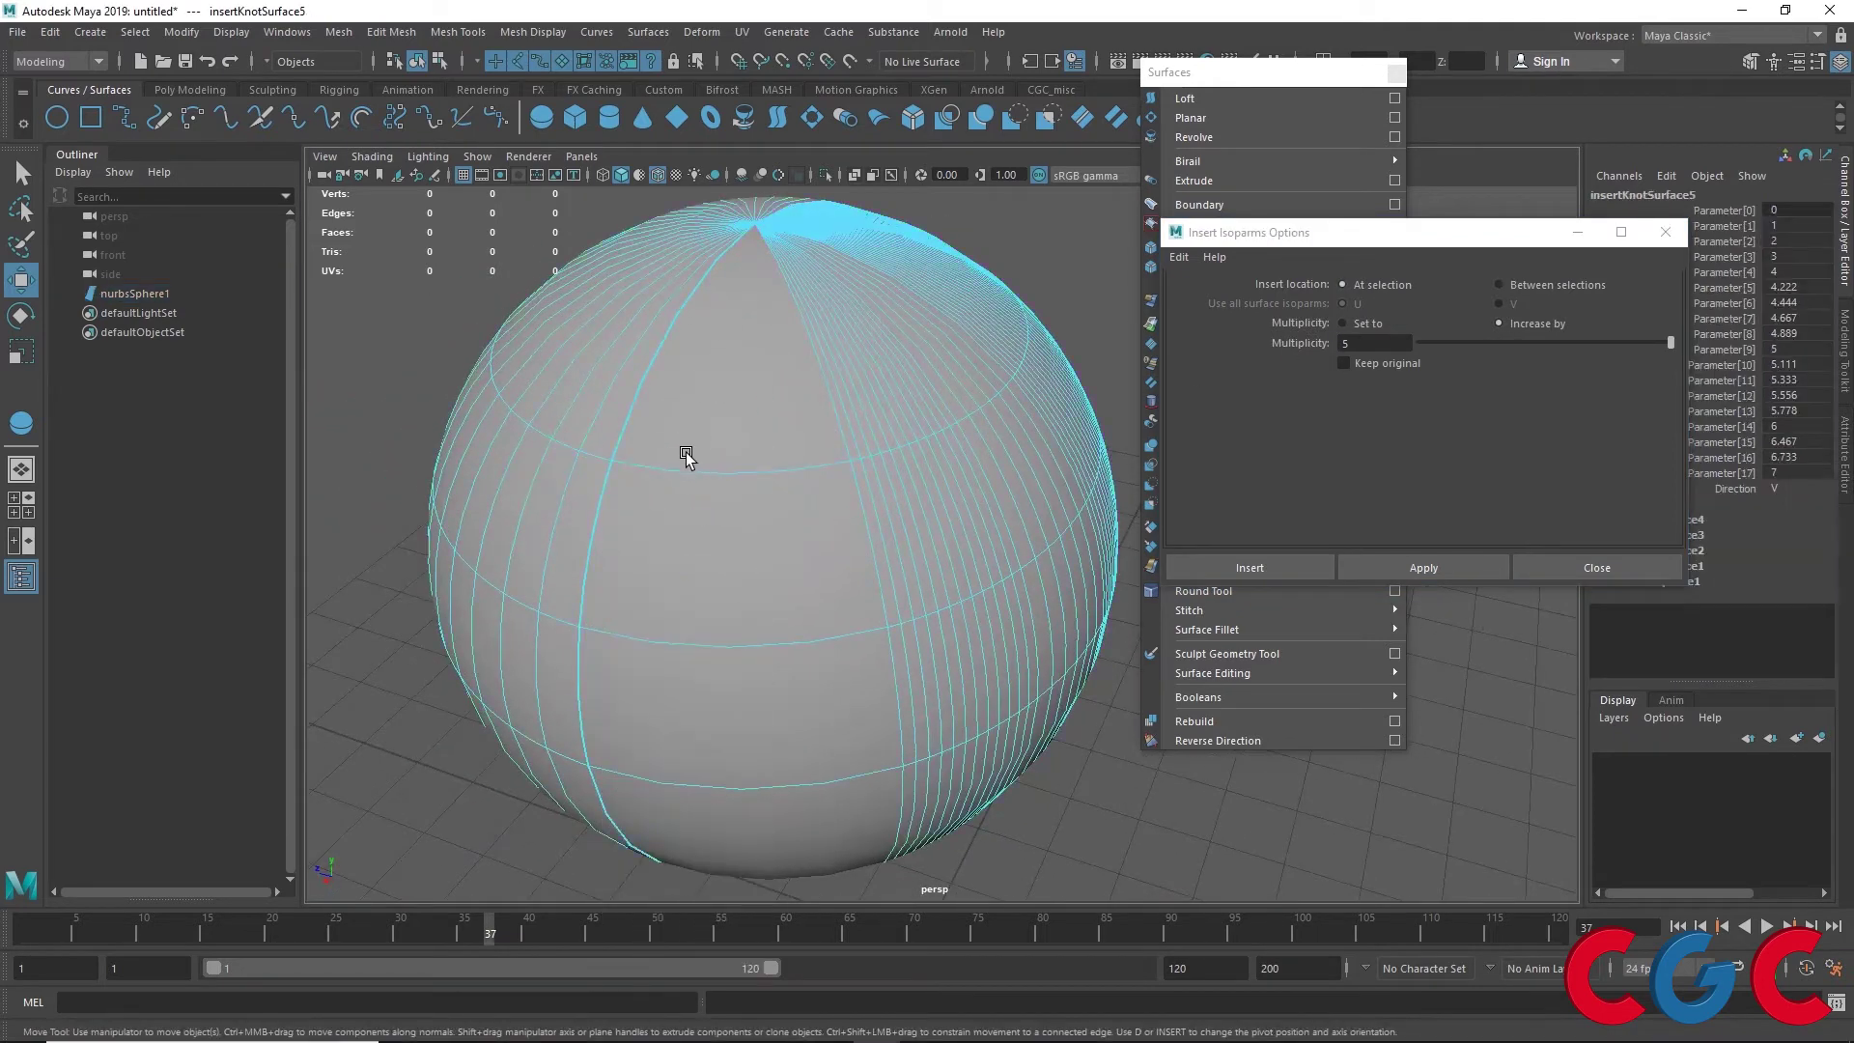
{"action": "left_click", "coordinate": [676, 470]}
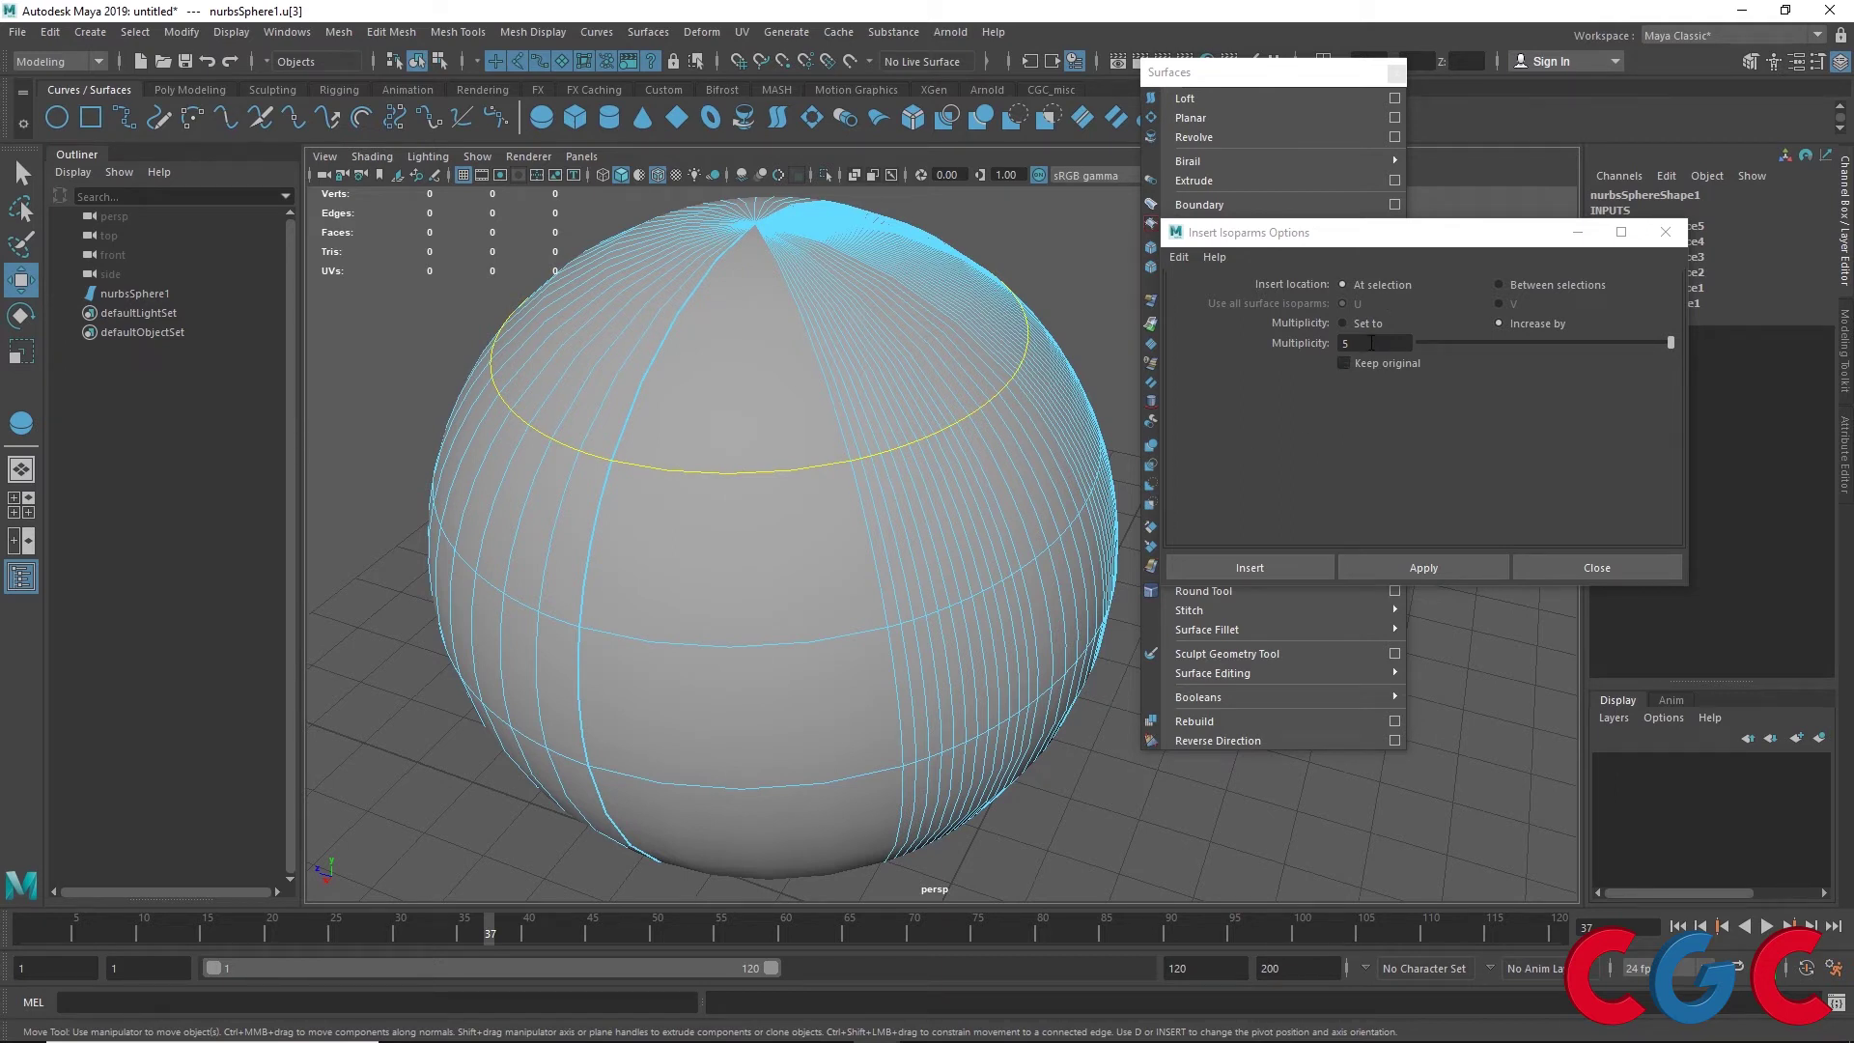
{"action": "left_click", "coordinate": [1371, 343]}
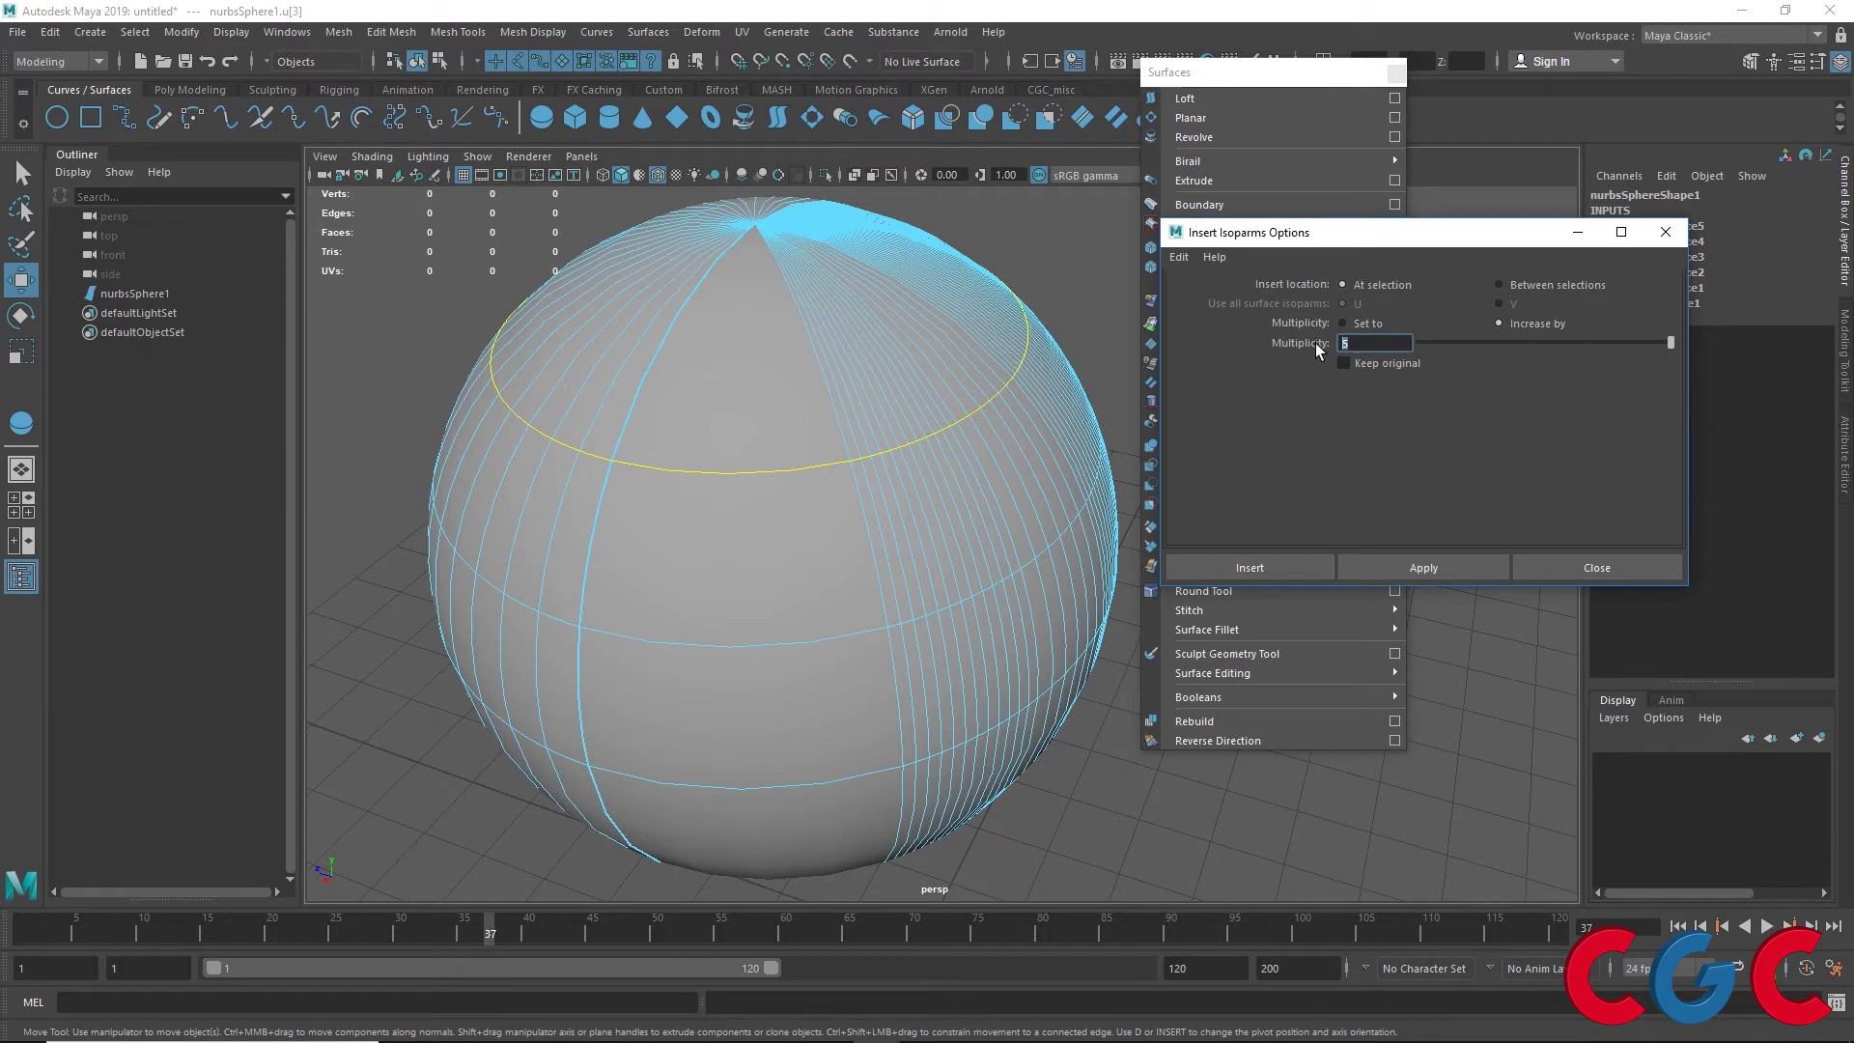
{"action": "type", "text": "1"}
{"action": "left_click", "coordinate": [1421, 570]}
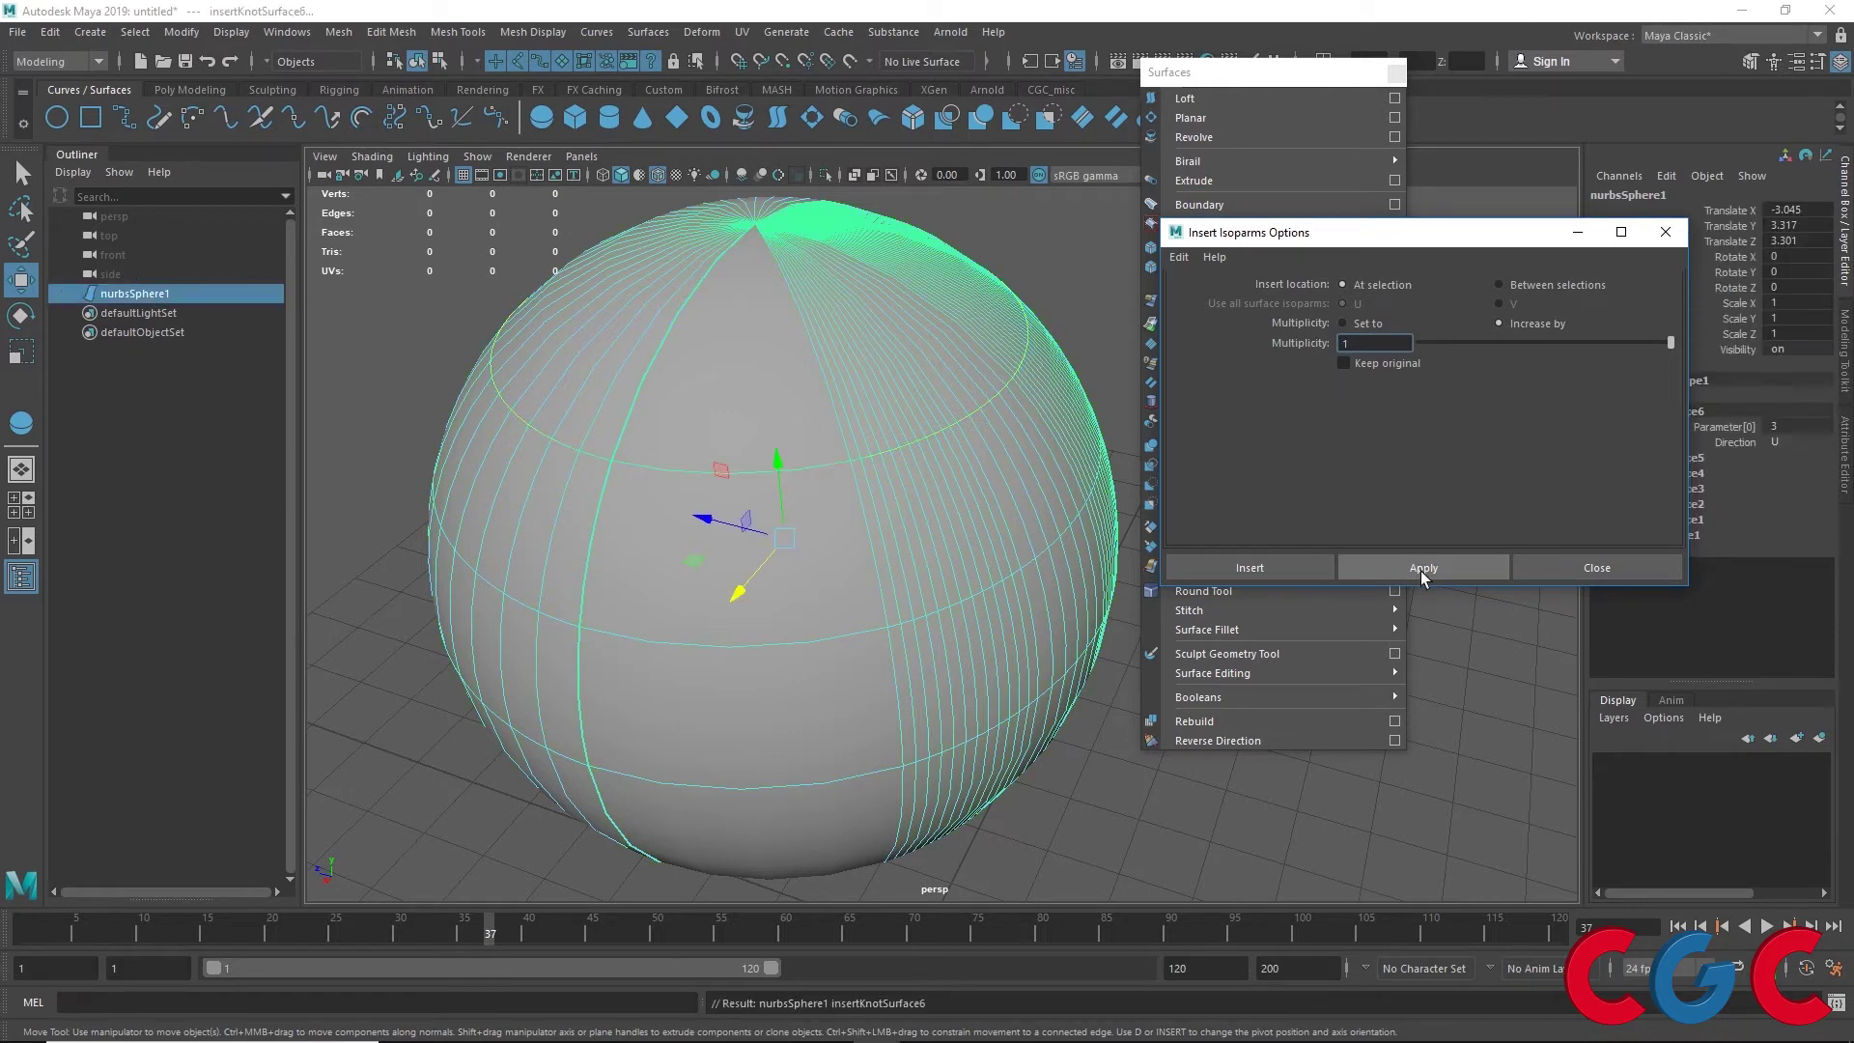
Show the hull and select the ring of control vertices near the top
{"action": "right_click_drag", "start_coordinate": [705, 386], "coordinate": [808, 384]}
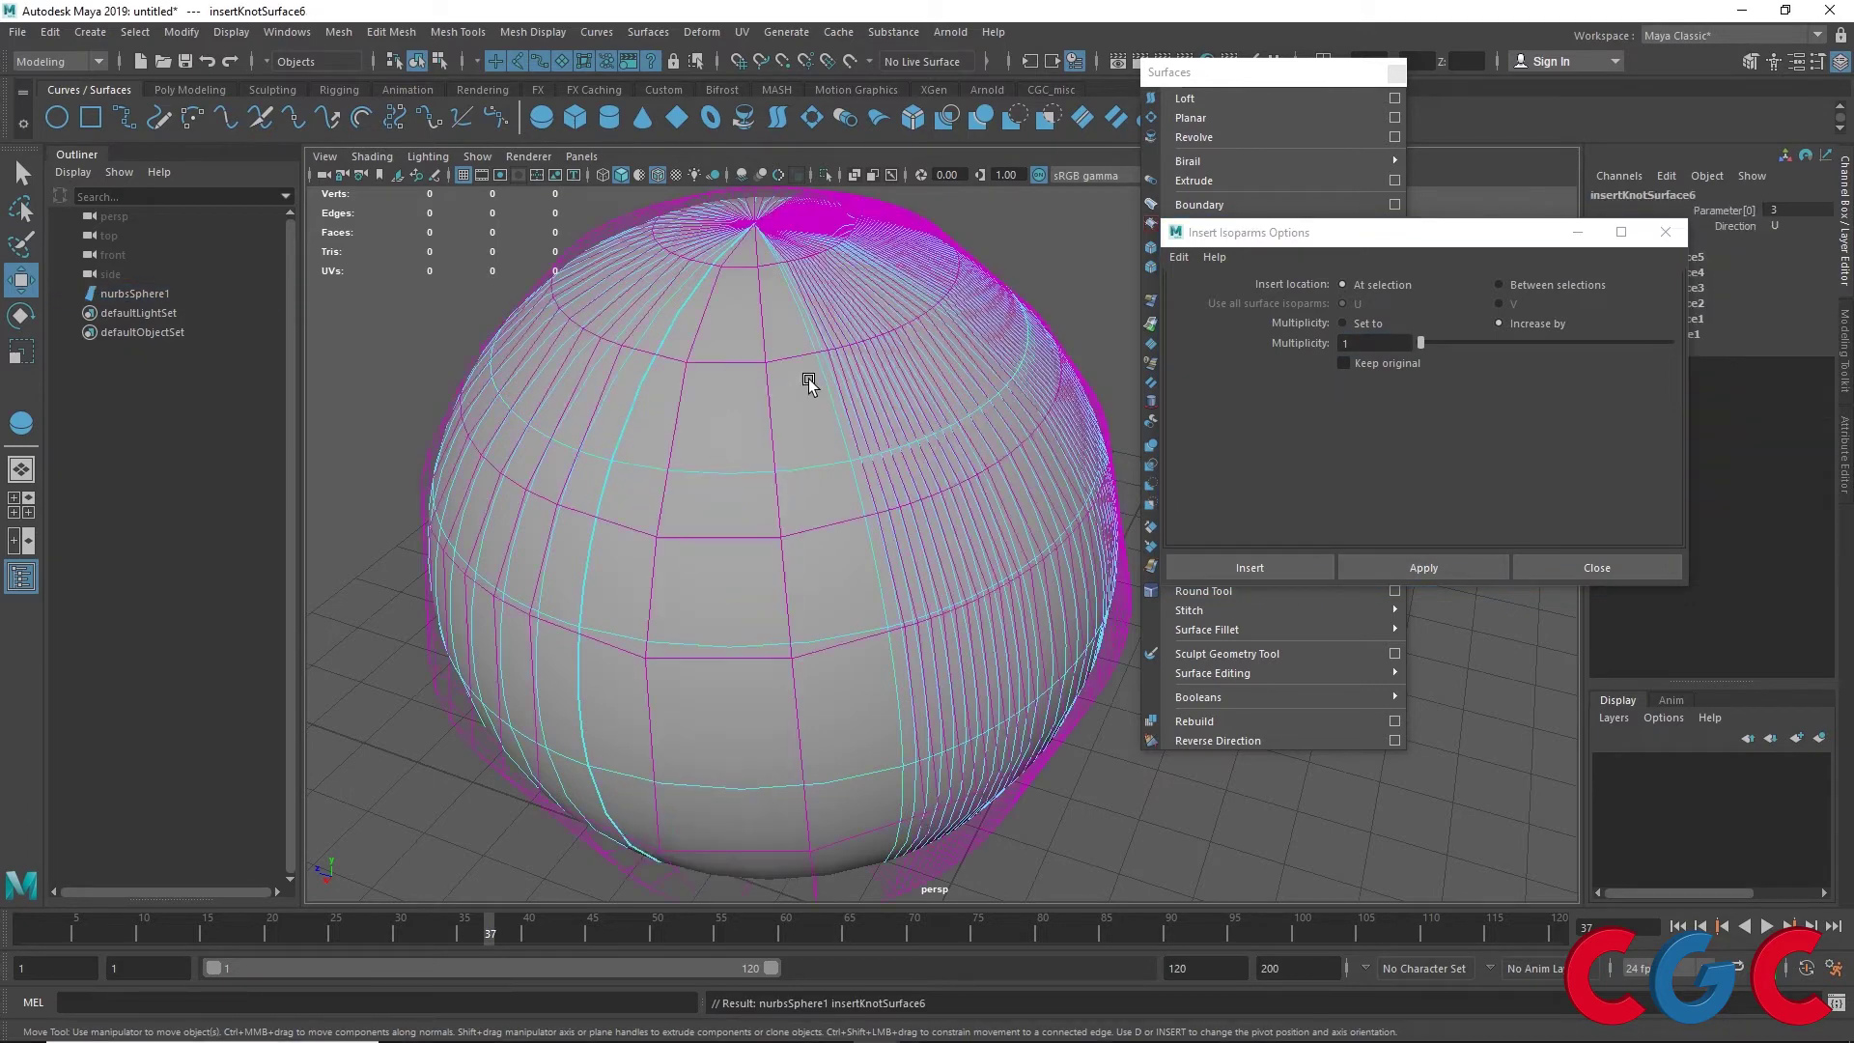
{"action": "mouse_move", "coordinate": [704, 484]}
{"action": "left_mouse_down", "text": "alt"}
{"action": "mouse_move", "coordinate": [856, 463]}
{"action": "mouse_move", "coordinate": [769, 480]}
{"action": "left_mouse_up", "text": "alt"}
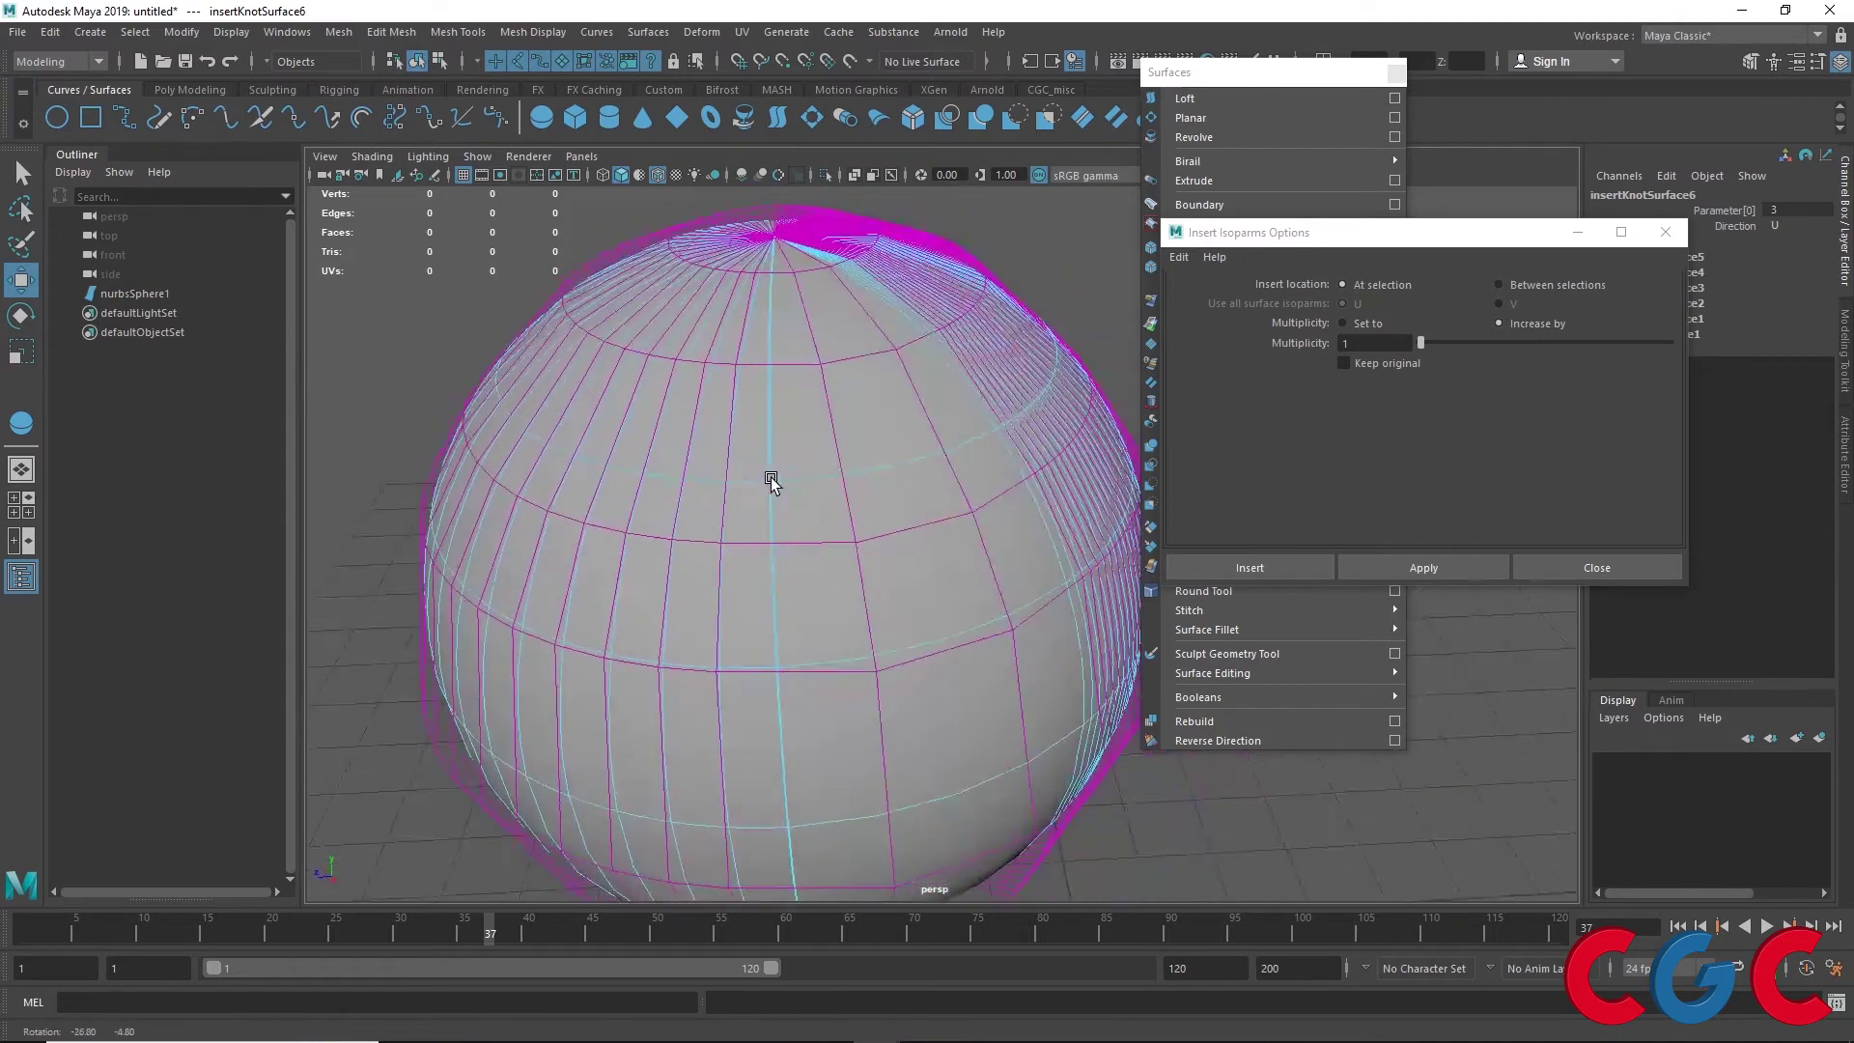
{"action": "left_click", "coordinate": [898, 538]}
{"action": "mouse_move", "coordinate": [898, 538]}
{"action": "left_mouse_down", "text": "alt"}
{"action": "mouse_move", "coordinate": [861, 538]}
{"action": "mouse_move", "coordinate": [932, 572]}
{"action": "mouse_move", "coordinate": [736, 518]}
{"action": "mouse_move", "coordinate": [651, 470]}
{"action": "mouse_move", "coordinate": [733, 542]}
{"action": "mouse_move", "coordinate": [644, 484]}
{"action": "mouse_move", "coordinate": [682, 507]}
{"action": "mouse_move", "coordinate": [679, 453]}
{"action": "mouse_move", "coordinate": [788, 417]}
{"action": "mouse_move", "coordinate": [541, 471]}
{"action": "mouse_move", "coordinate": [751, 442]}
{"action": "left_mouse_up", "text": "alt"}
Insert a multiplicity-3 isoparm around the sphere's middle at u 2.501
{"action": "key", "text": "r"}
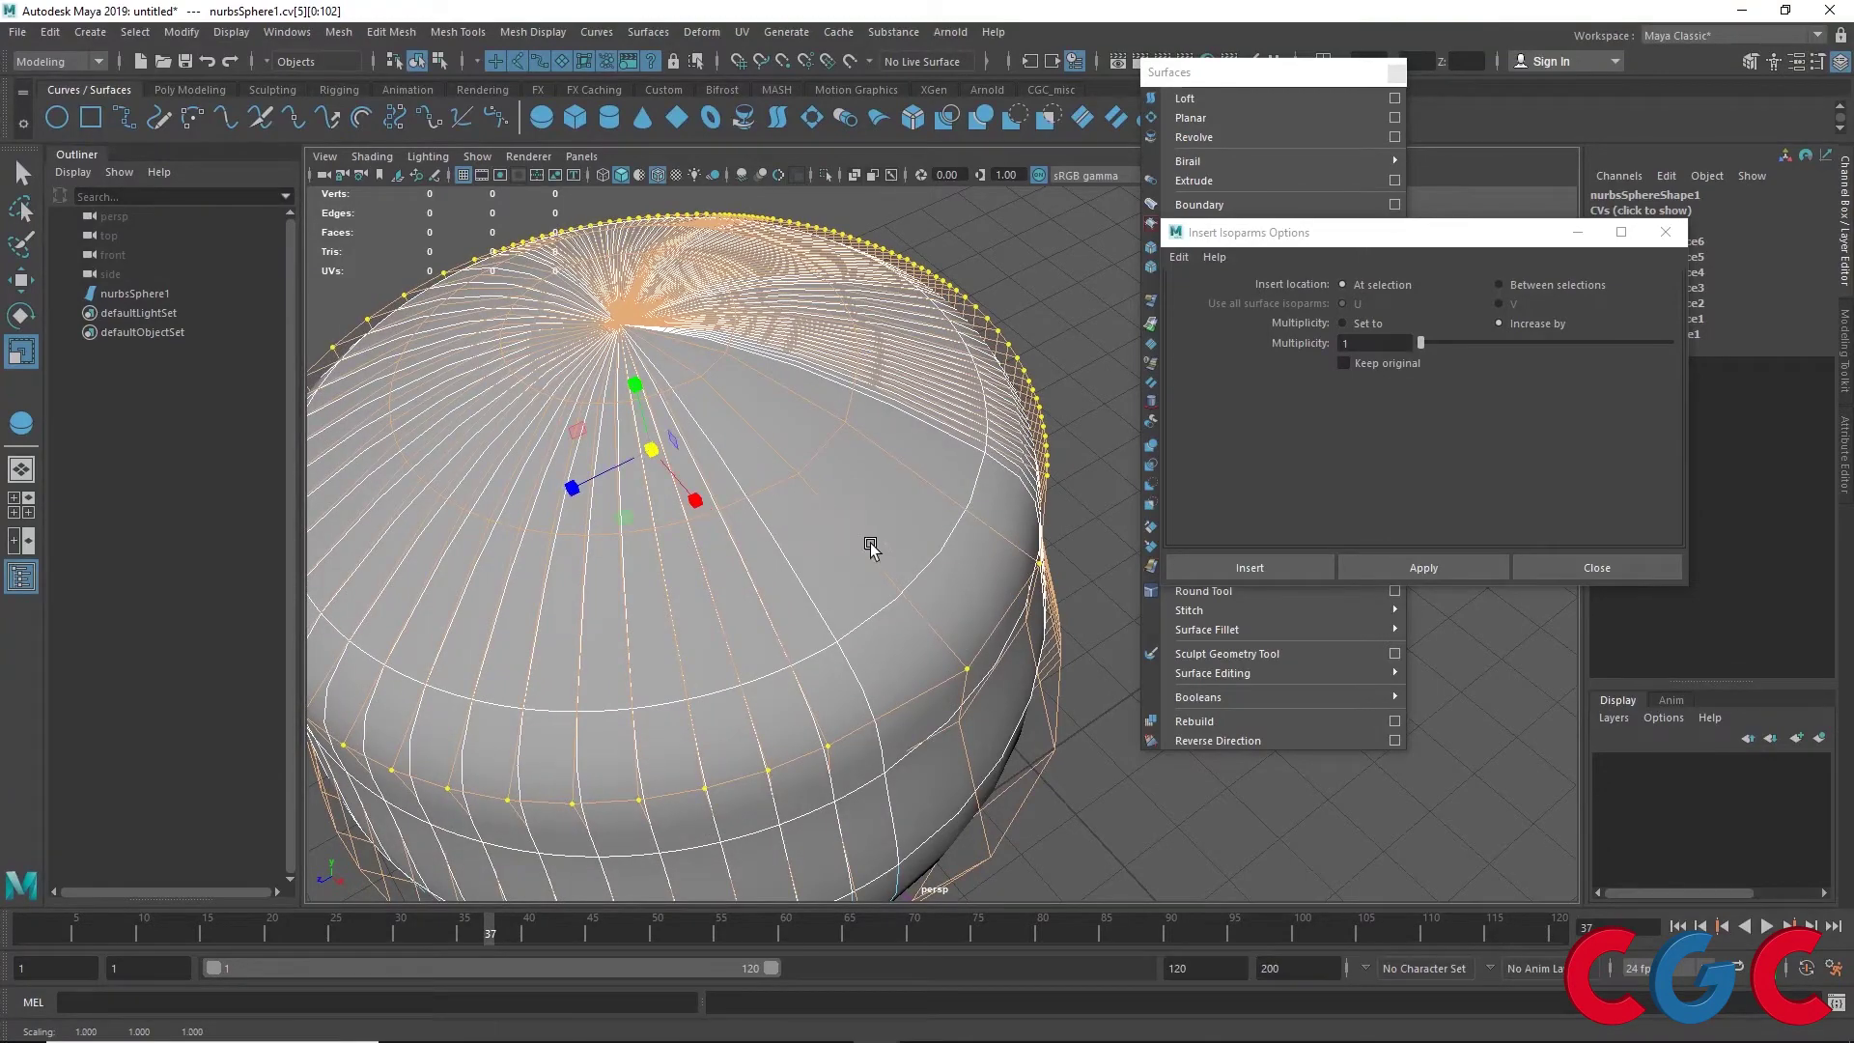
{"action": "left_click_drag", "start_coordinate": [932, 571], "coordinate": [753, 558], "text": "alt"}
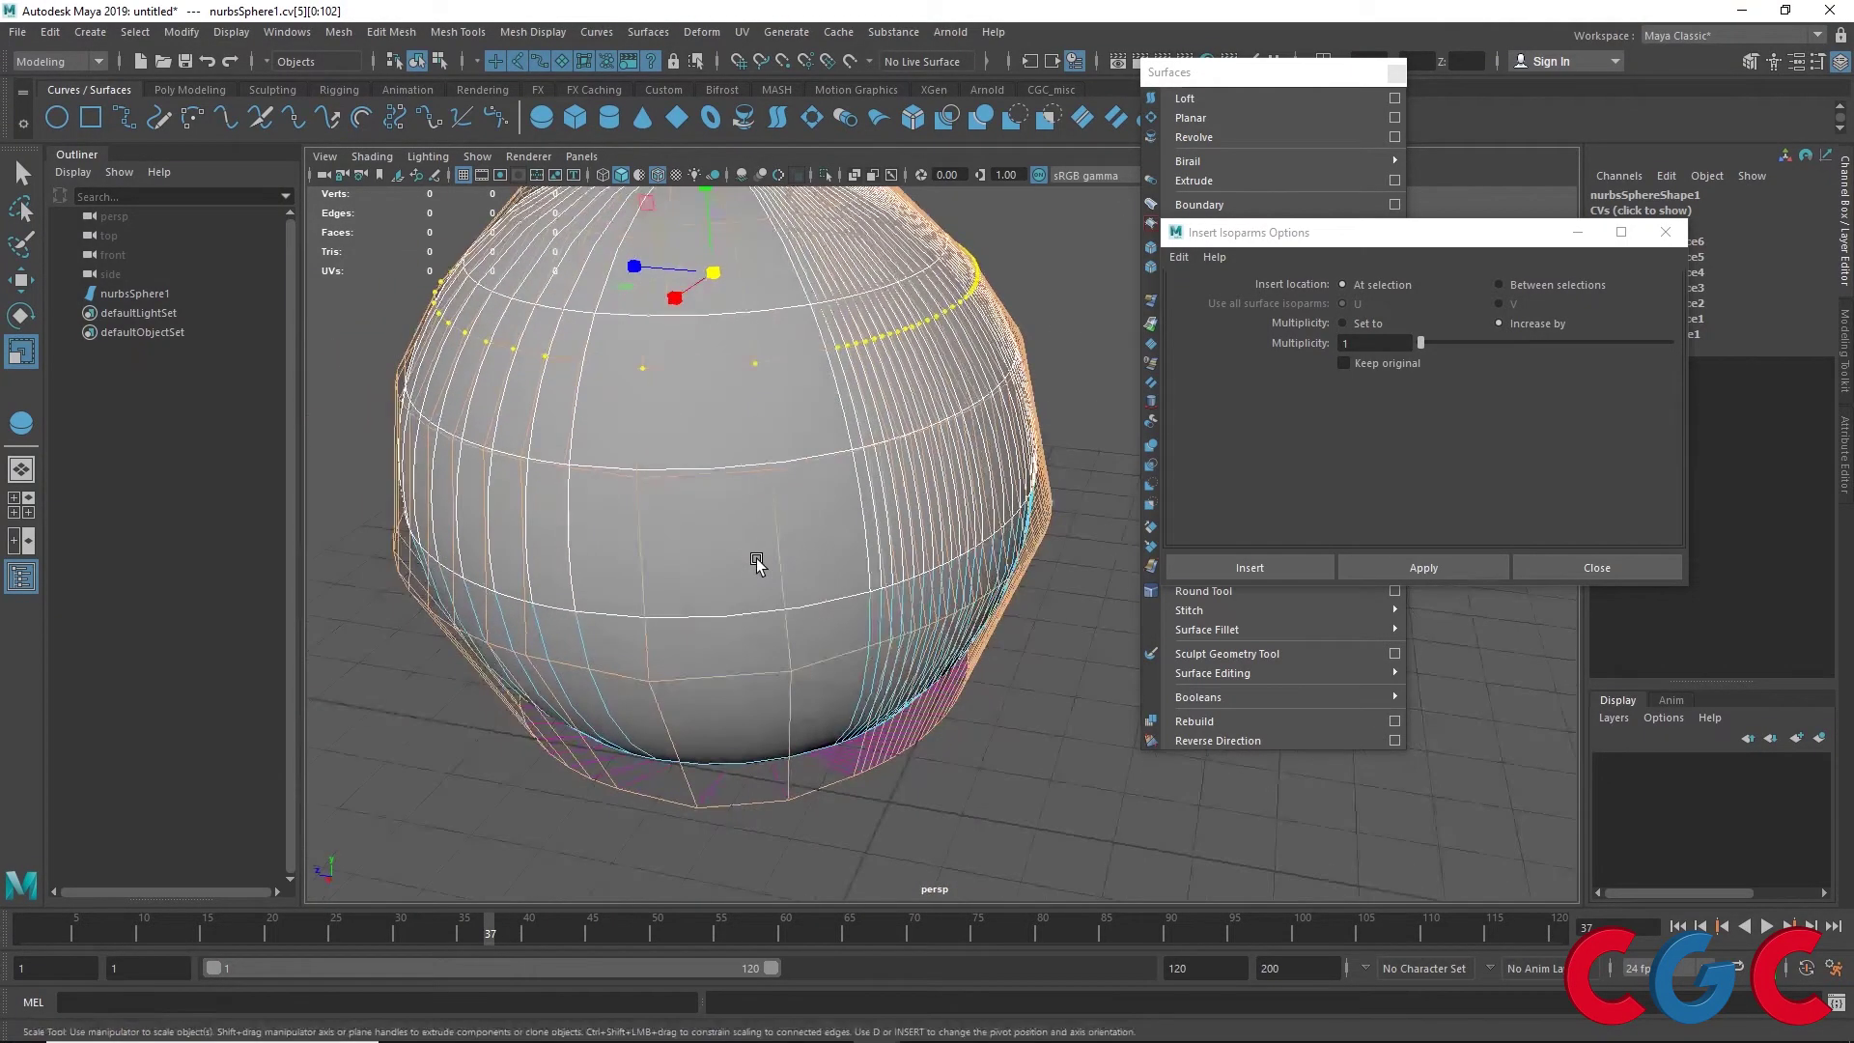
{"action": "right_click_drag", "start_coordinate": [746, 427], "coordinate": [819, 415]}
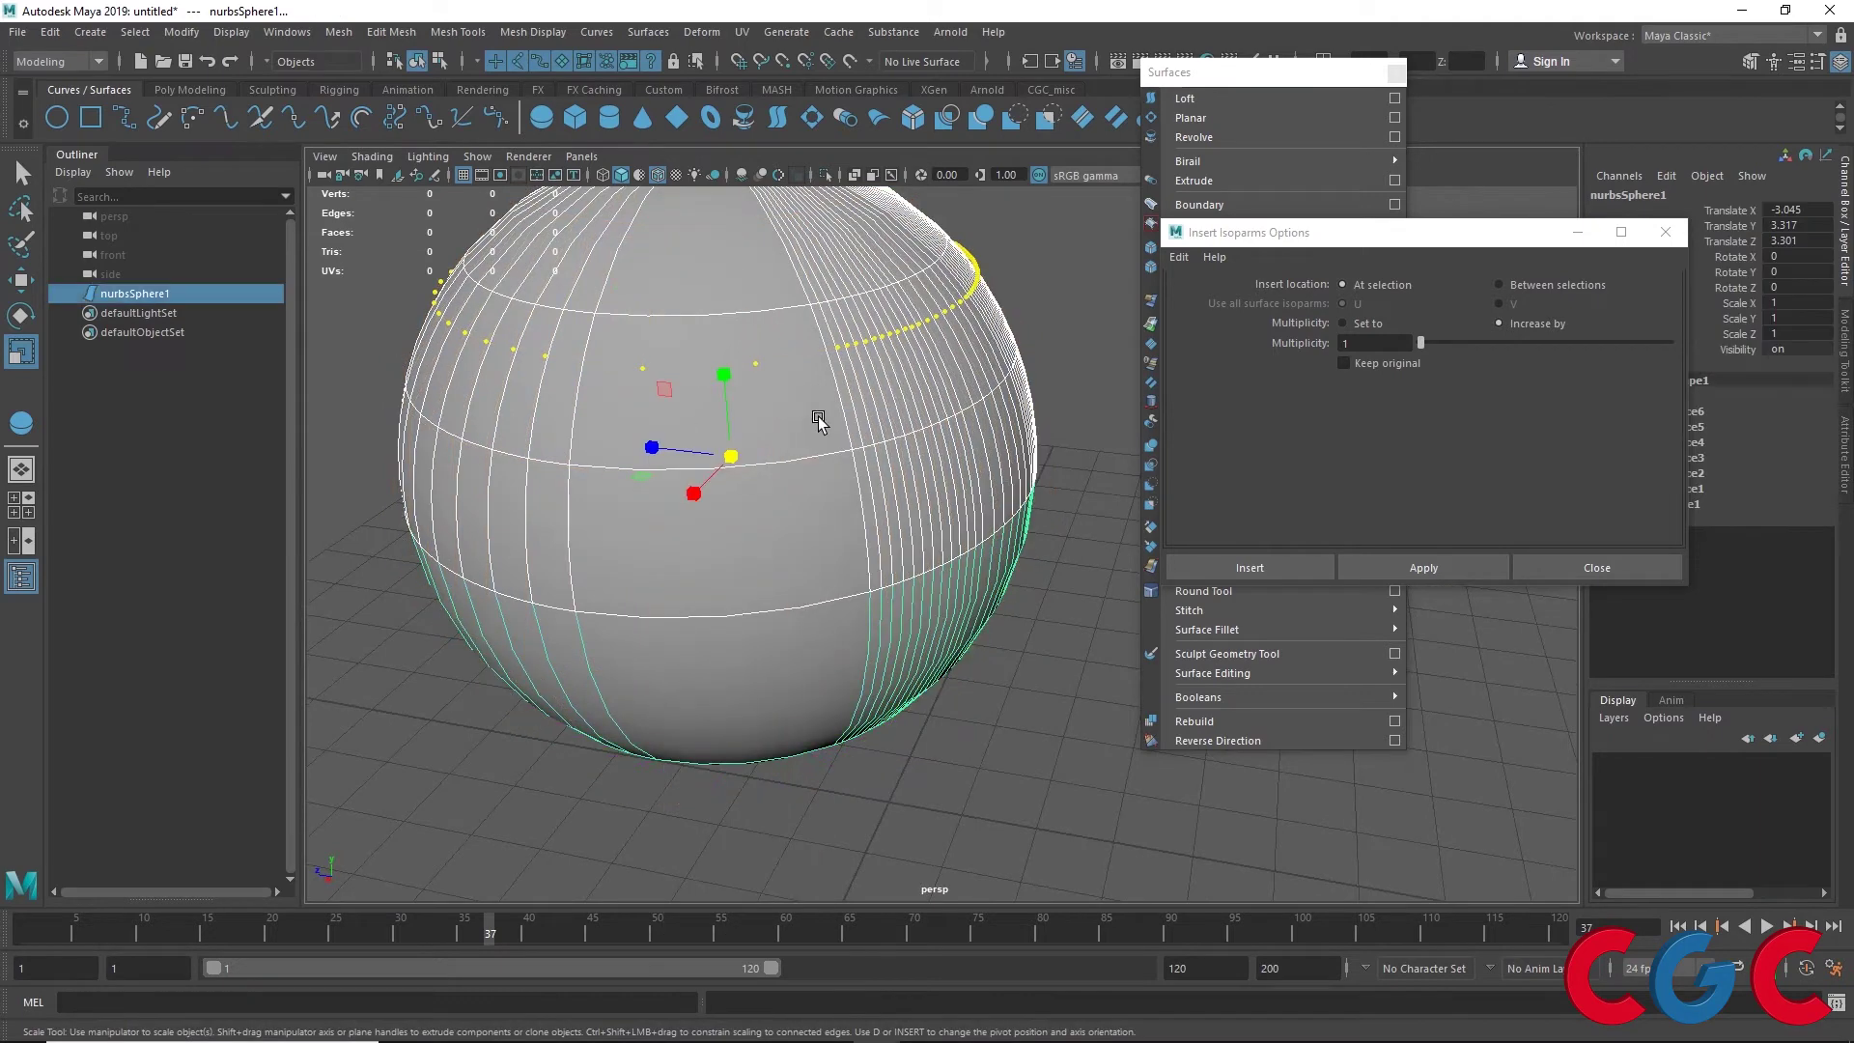
{"action": "right_click_drag", "start_coordinate": [743, 467], "coordinate": [695, 466]}
{"action": "left_click", "coordinate": [746, 468]}
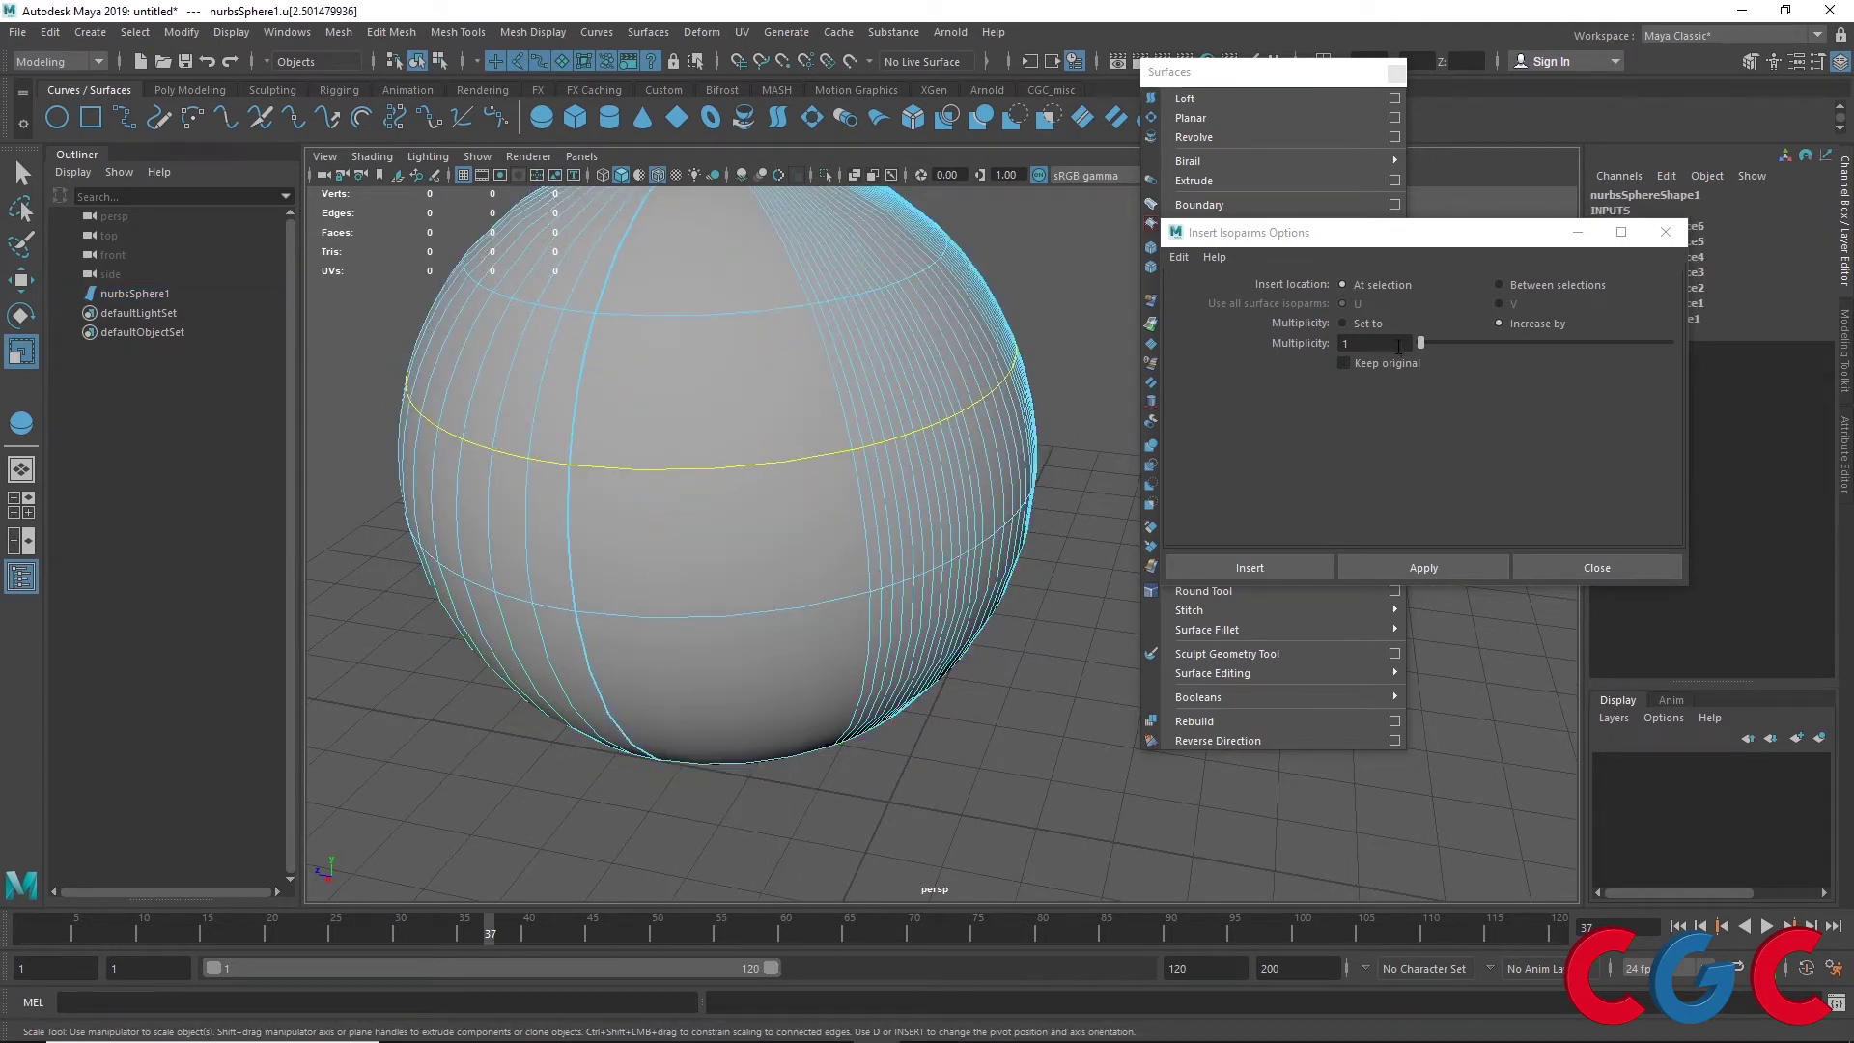
{"action": "type", "text": "3"}
{"action": "key", "text": "Return"}
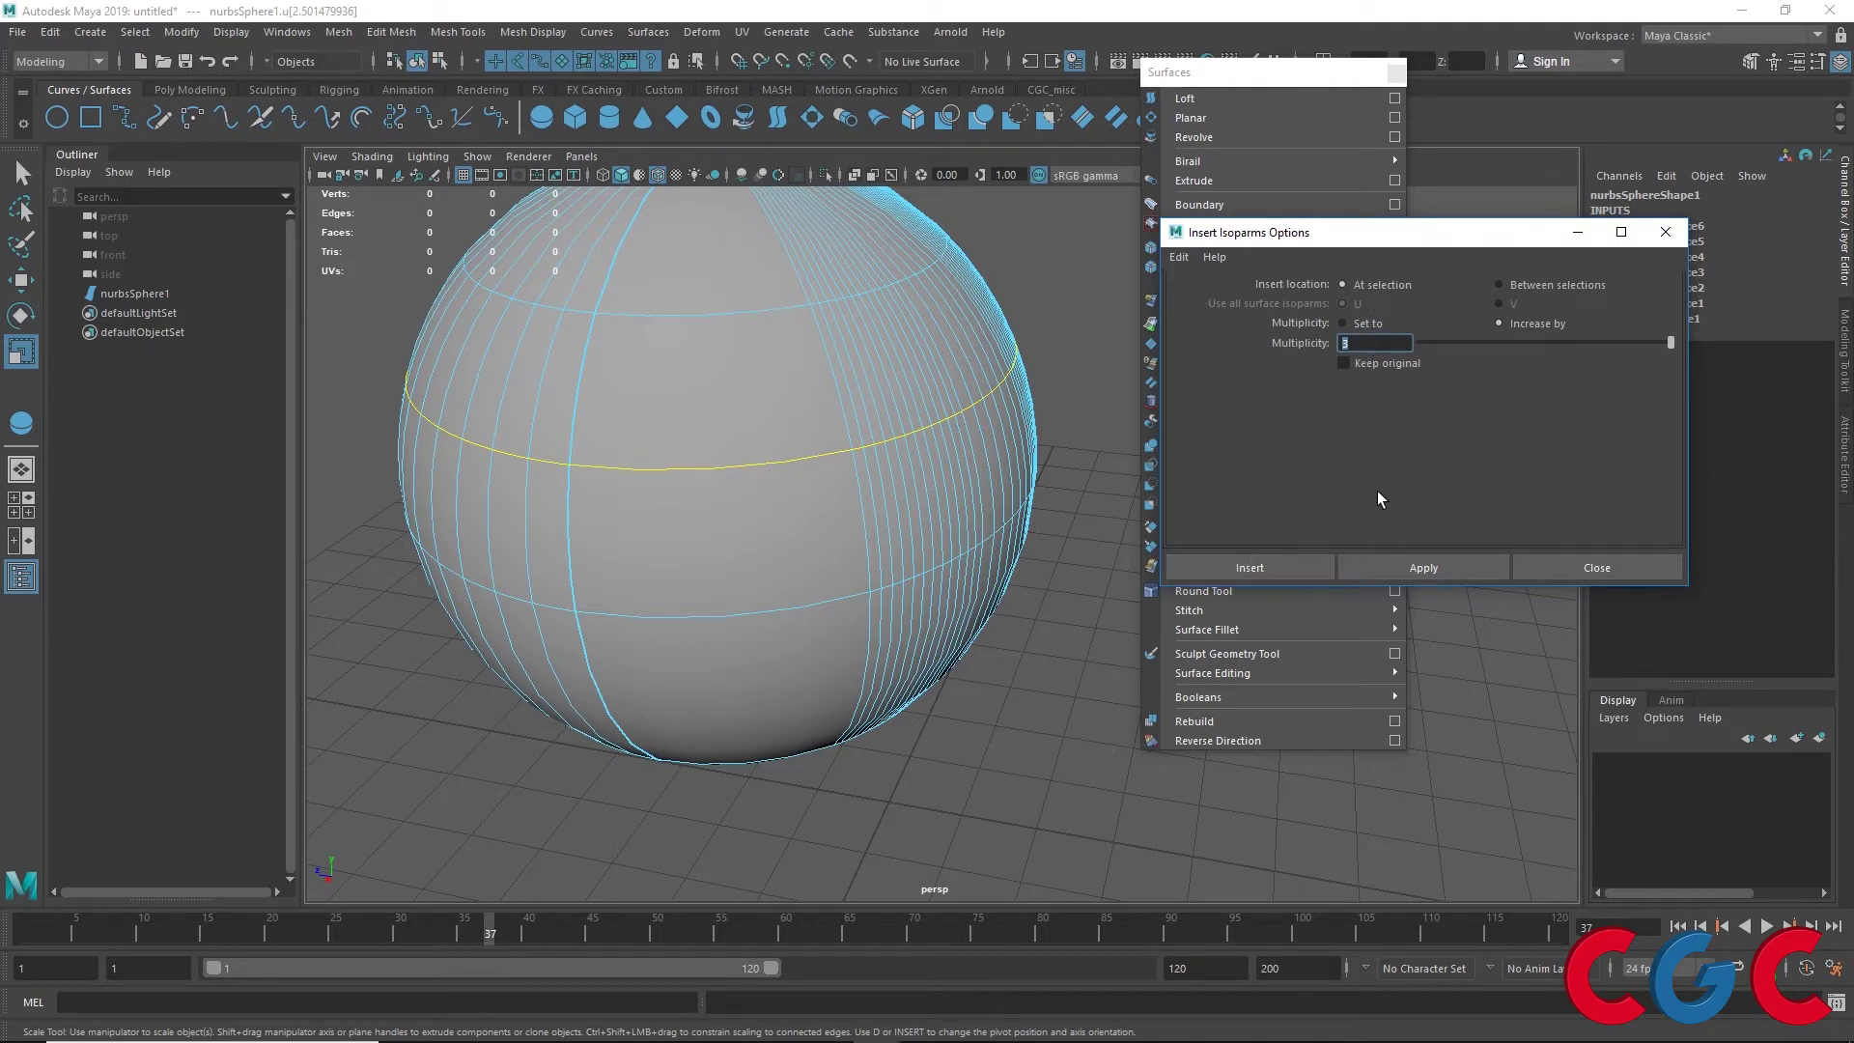
{"action": "left_click", "coordinate": [1386, 568]}
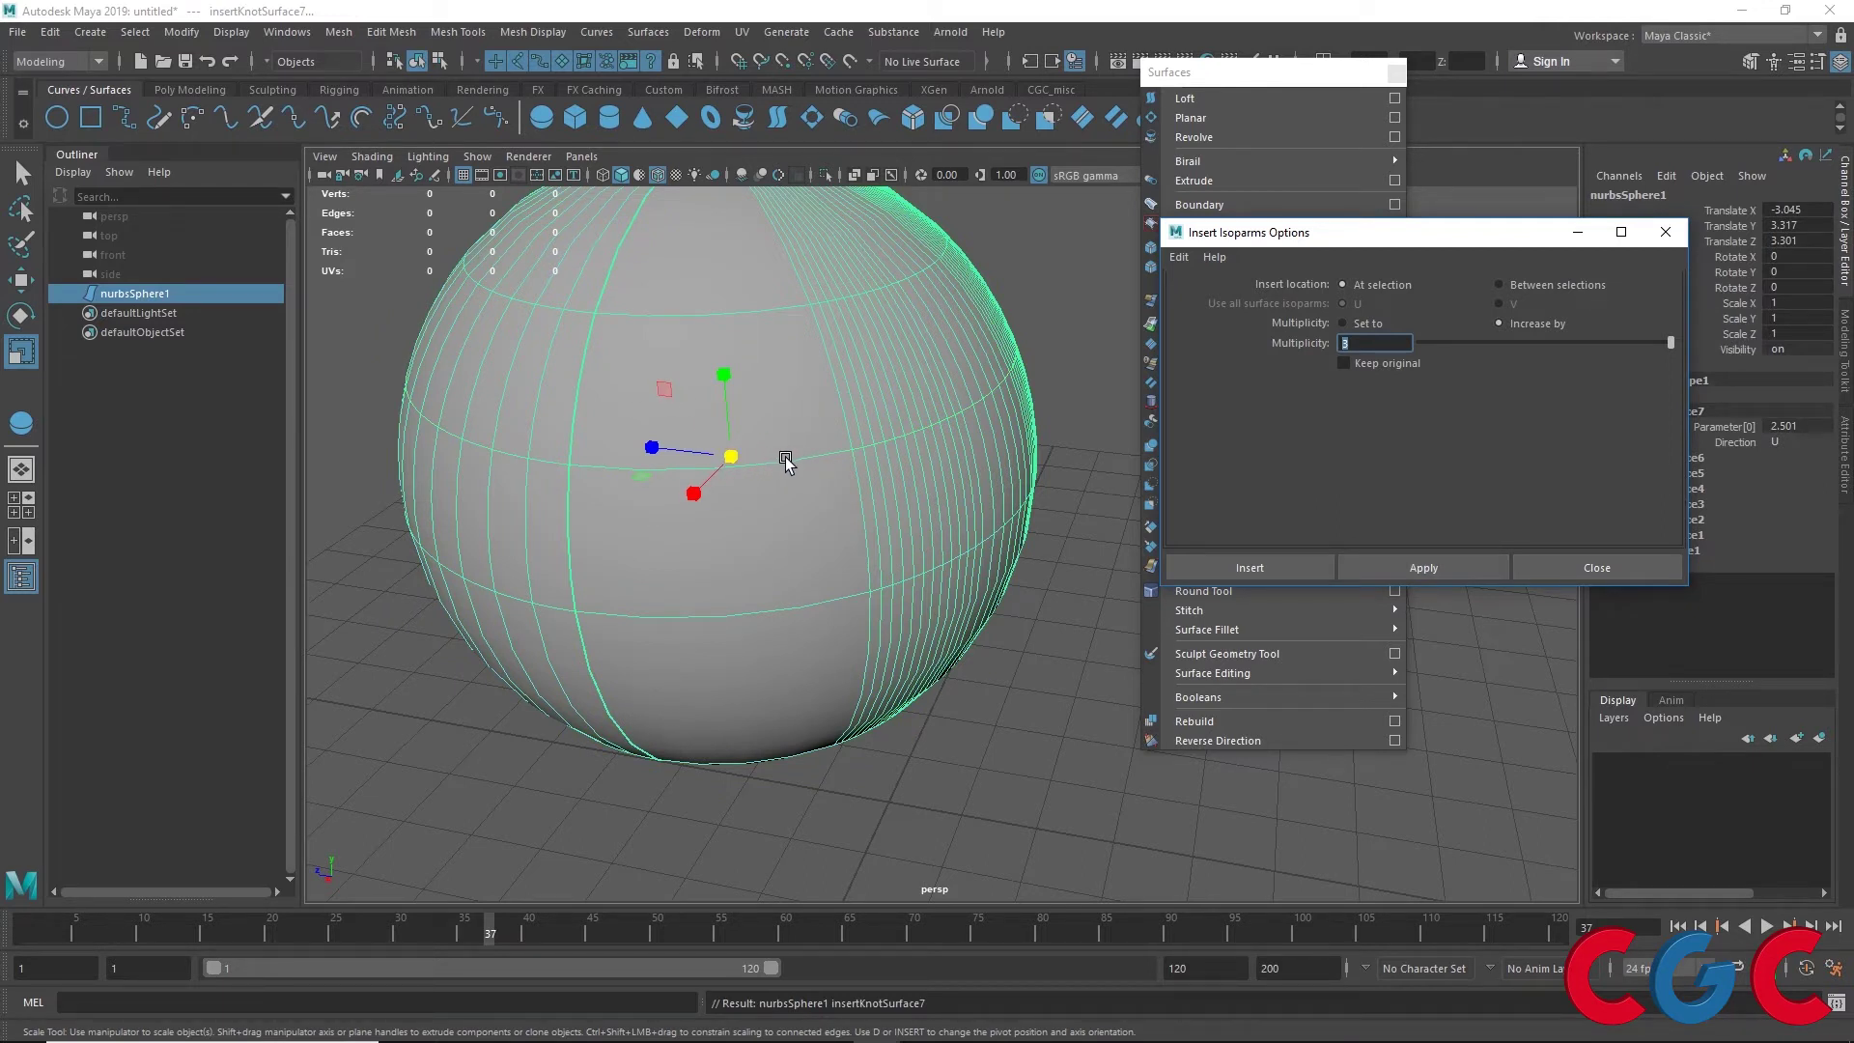
Trial-scale the middle CV ring outward, undo it, and repick the middle isoparm
{"action": "right_click", "coordinate": [805, 397]}
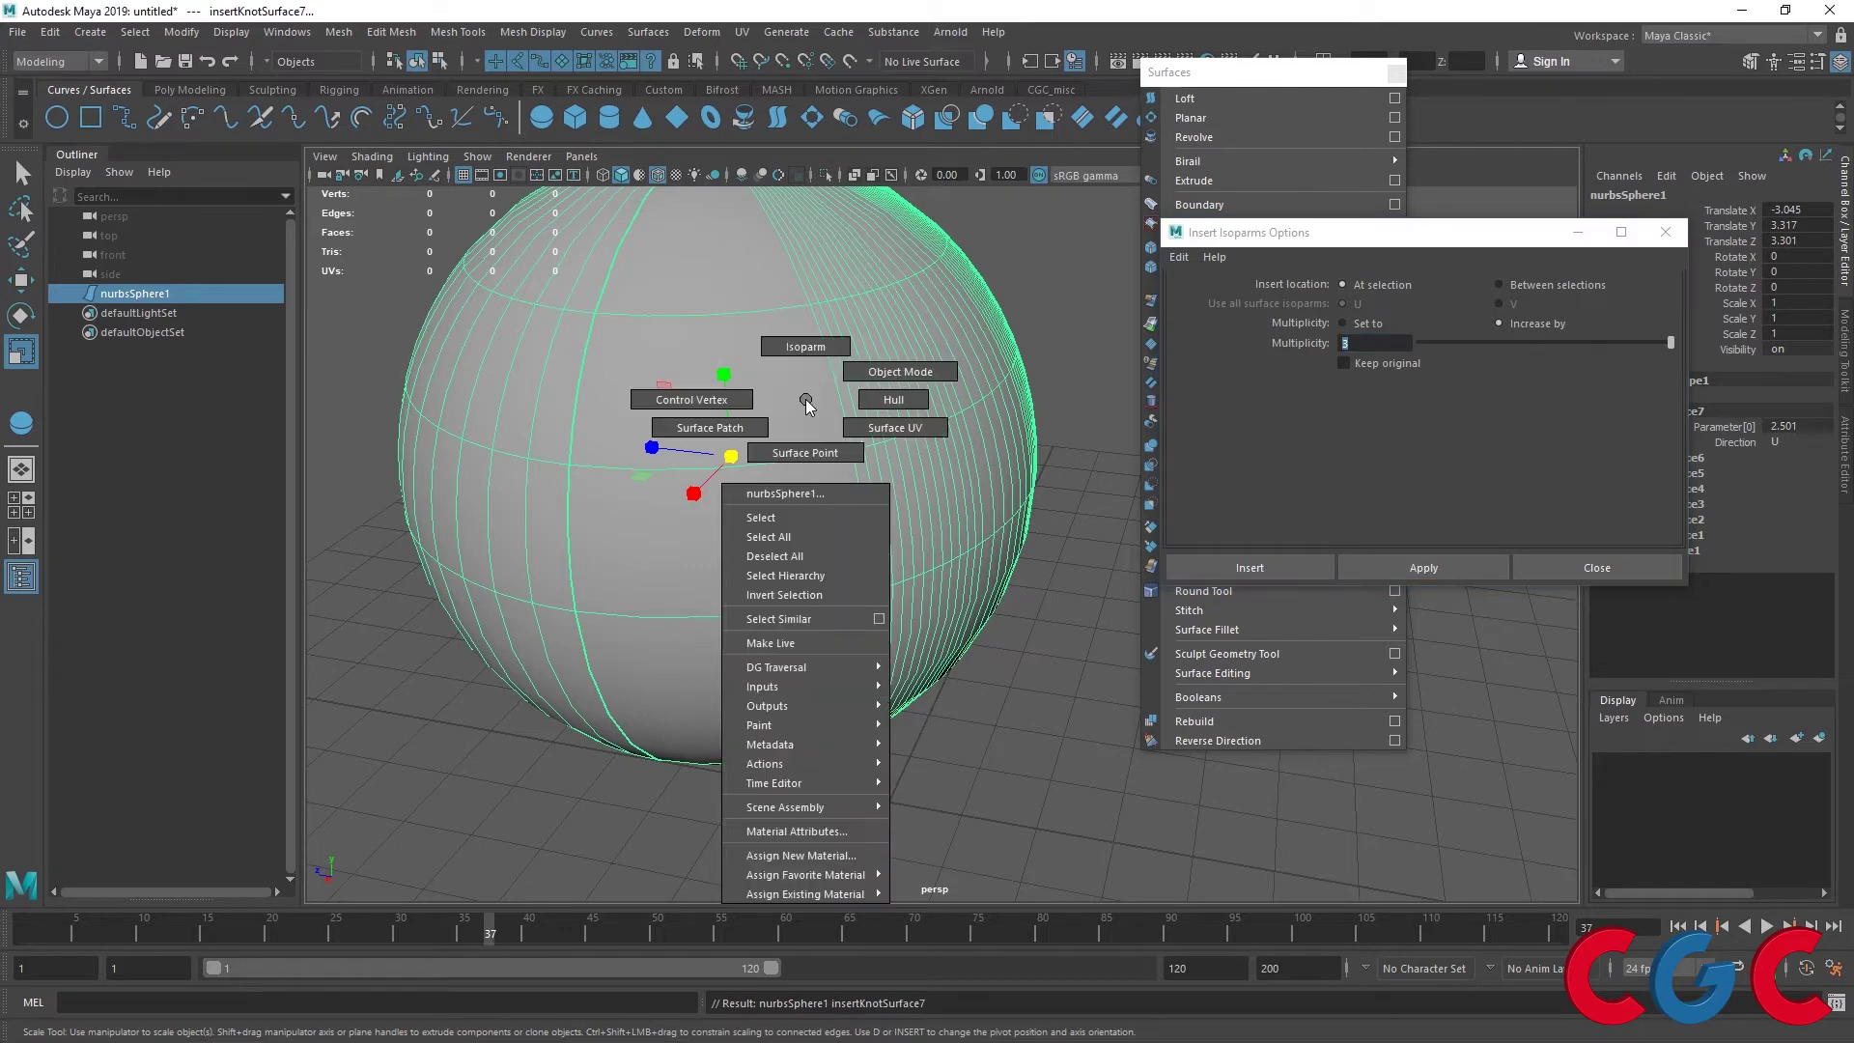
{"action": "left_click", "coordinate": [879, 402]}
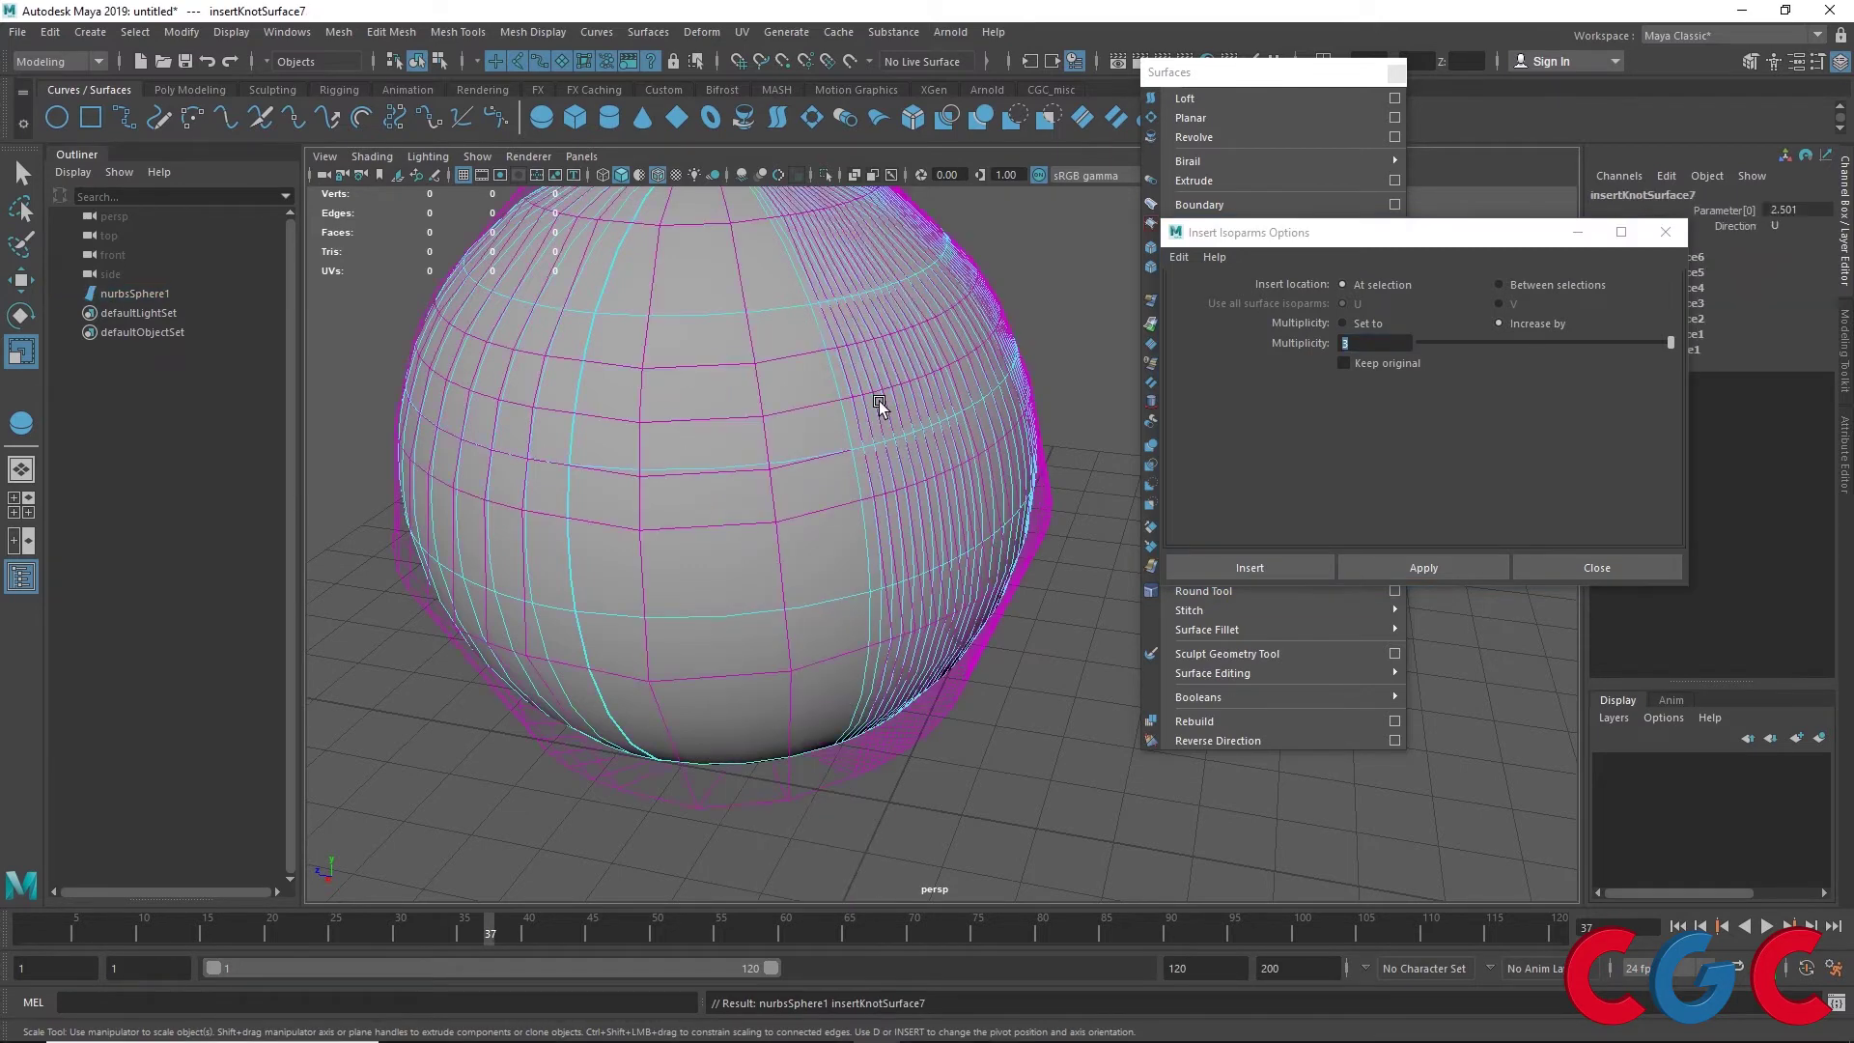
{"action": "left_click", "coordinate": [727, 472]}
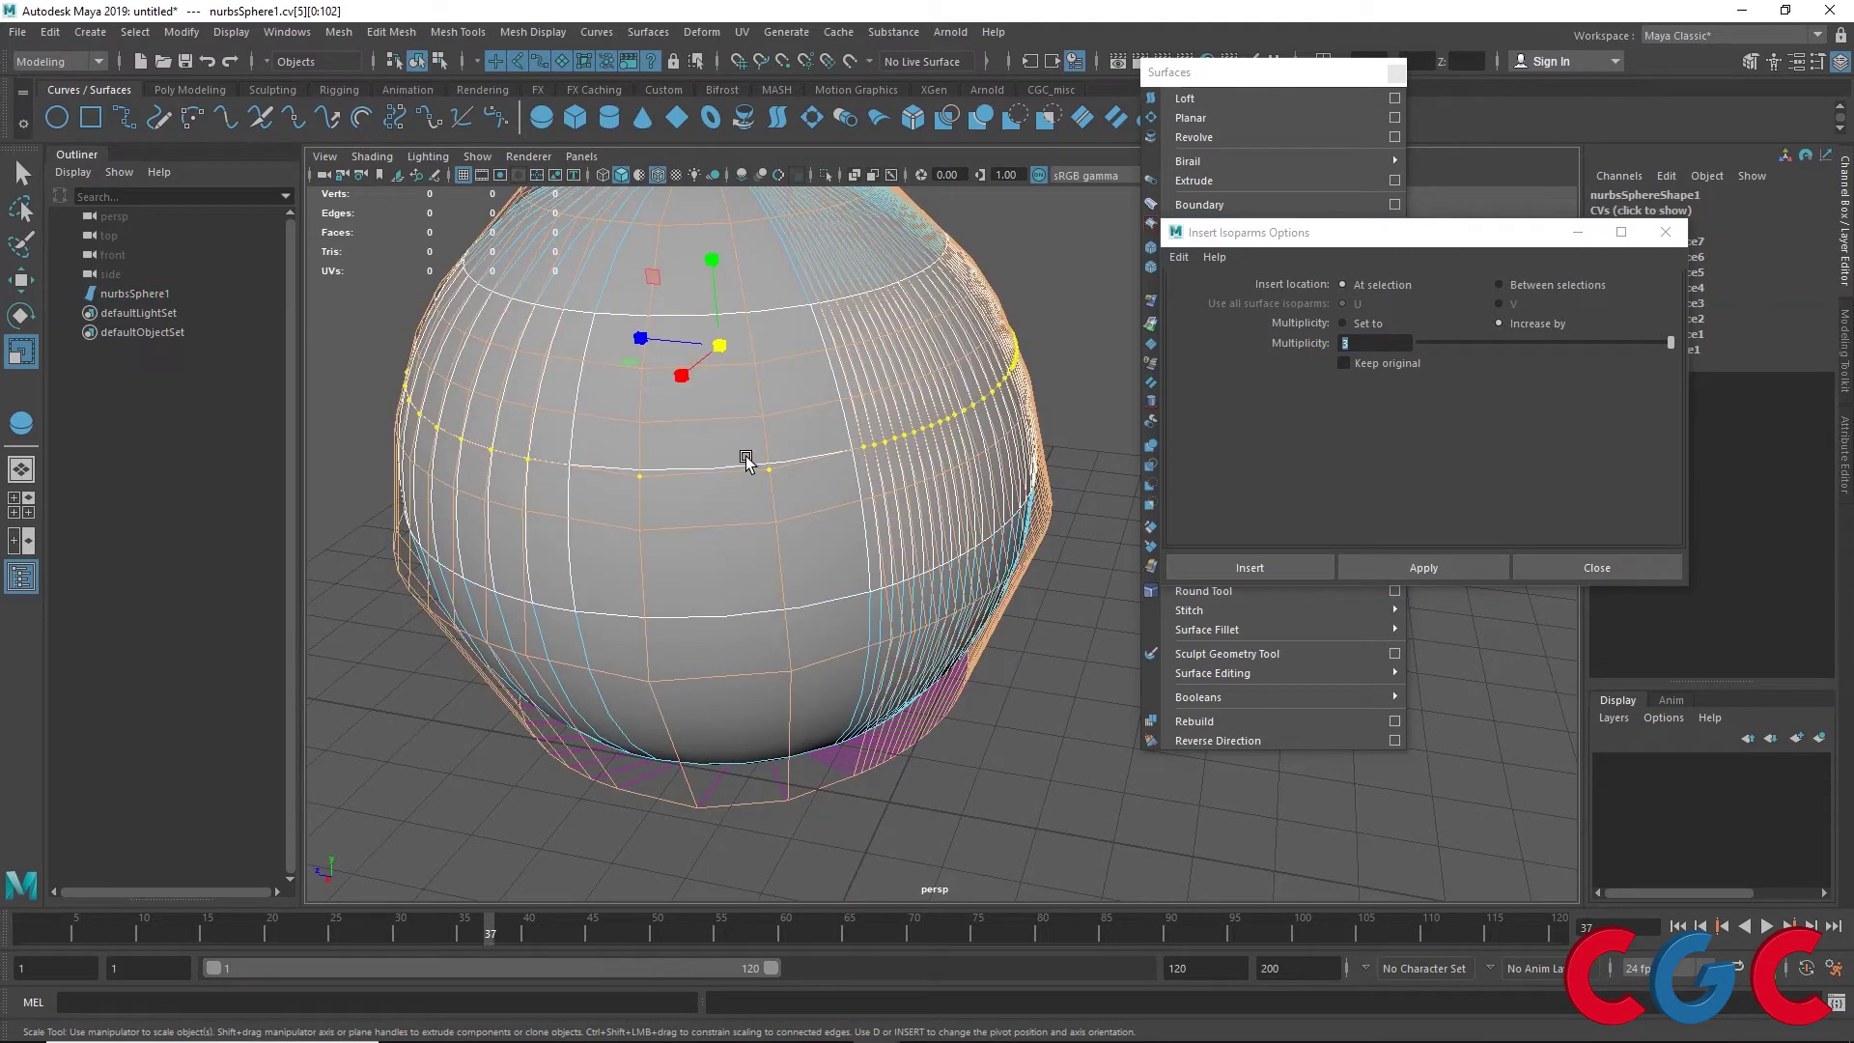
{"action": "left_click_drag", "start_coordinate": [724, 348], "coordinate": [765, 352]}
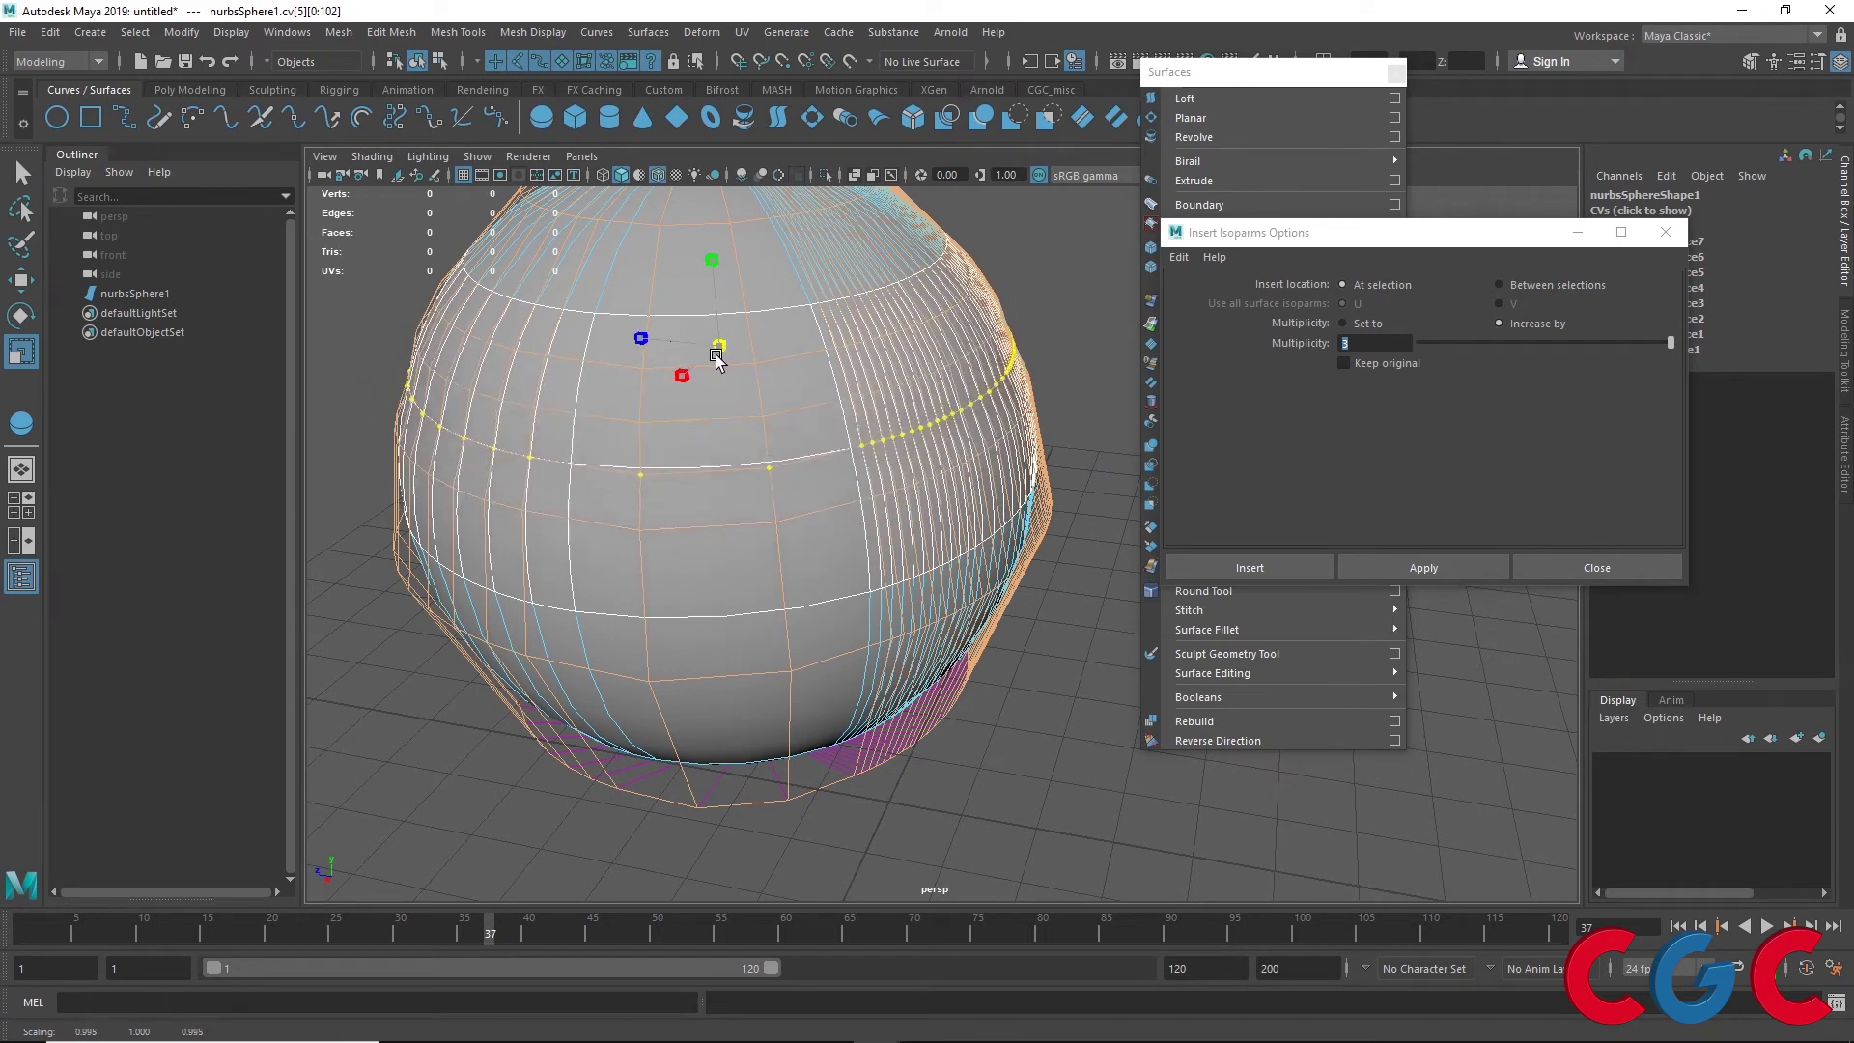
{"action": "left_click_drag", "start_coordinate": [765, 352], "coordinate": [757, 354]}
{"action": "key", "text": "ctrl+z"}
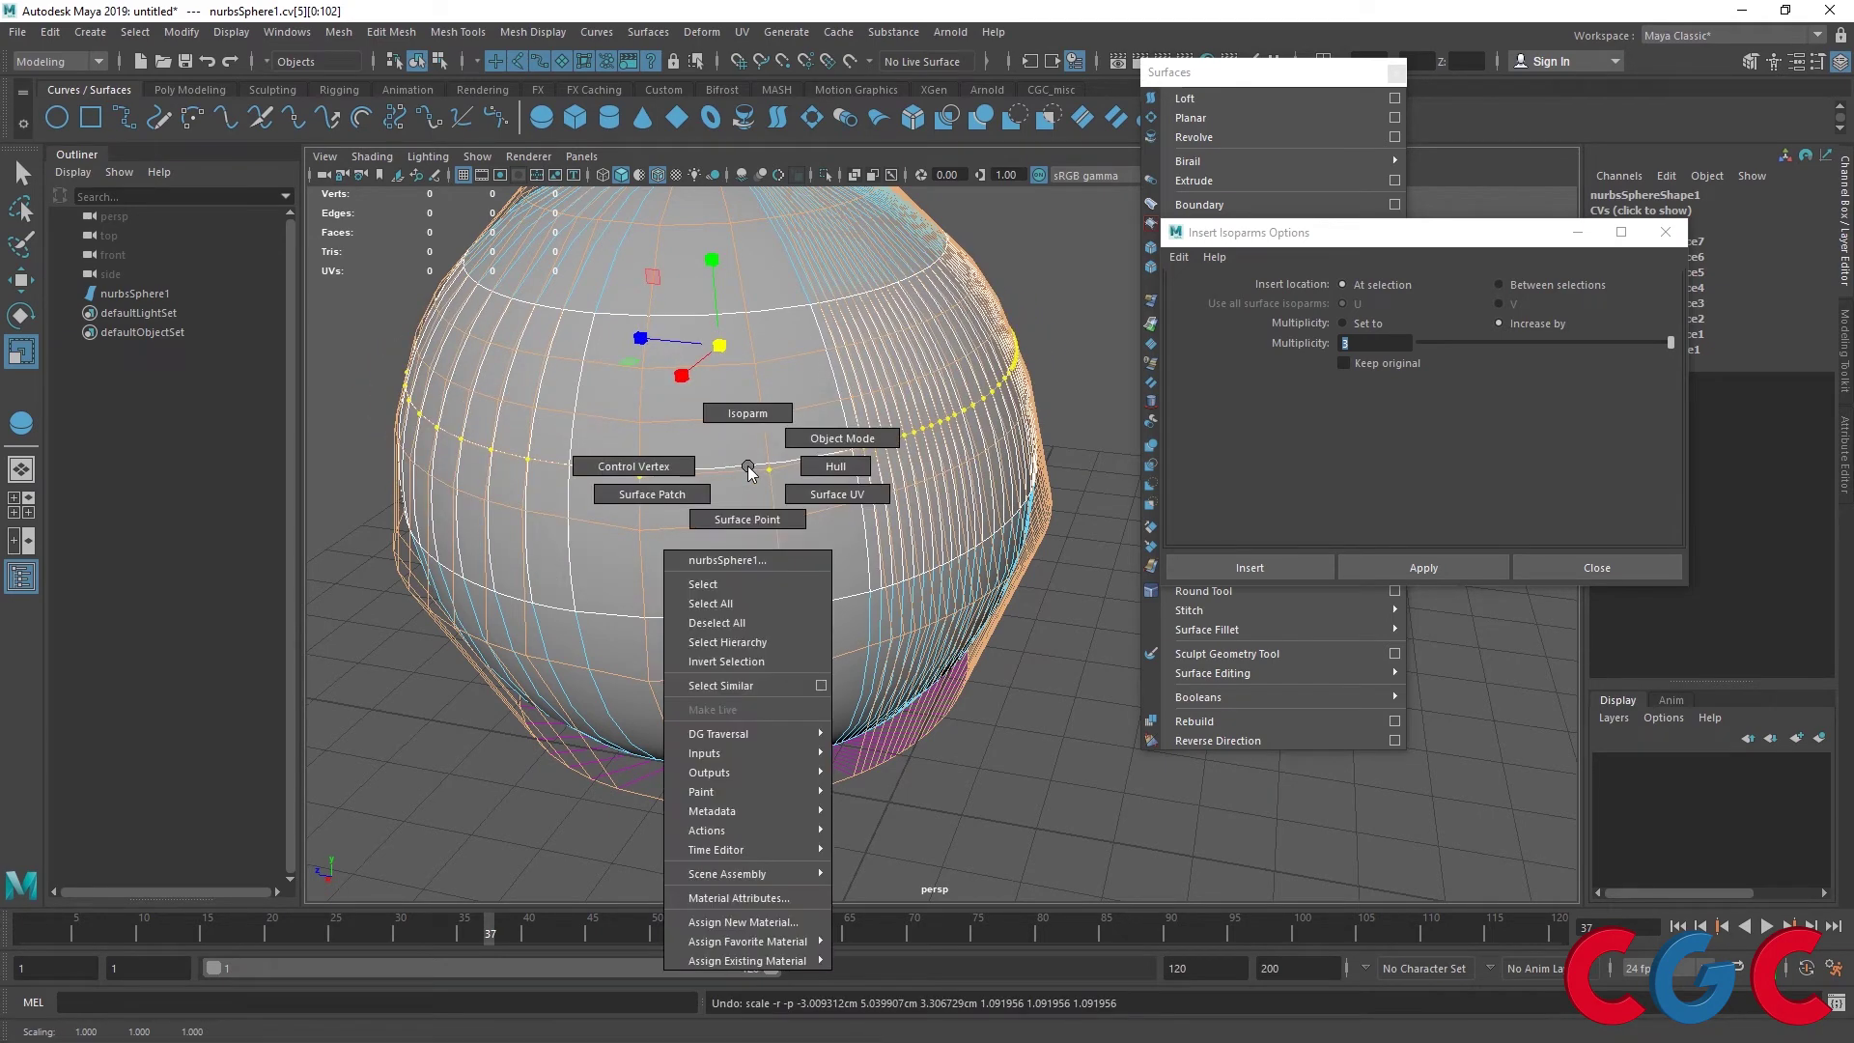
{"action": "right_click_drag", "start_coordinate": [752, 477], "coordinate": [745, 413]}
{"action": "left_click", "coordinate": [738, 468]}
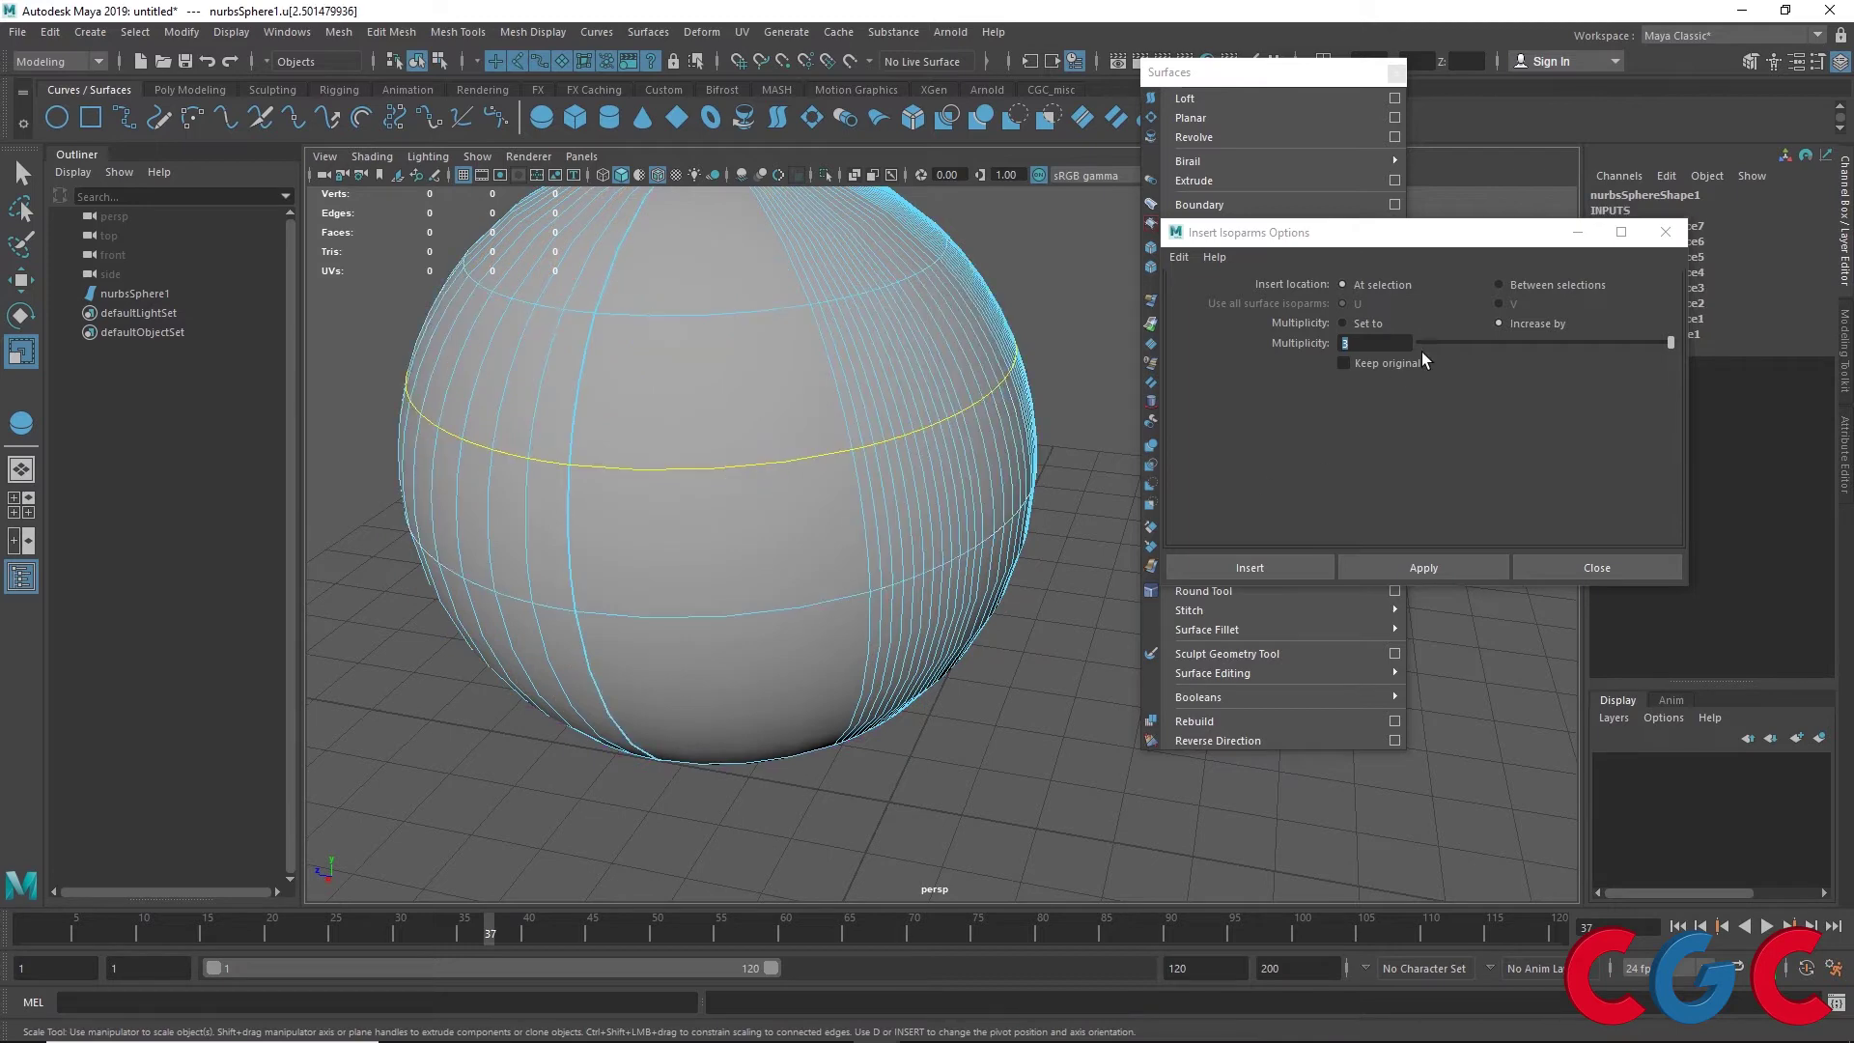
Insert another middle isoparm and scale its CV ring out into a wide mushroom brim
{"action": "left_click", "coordinate": [1405, 564]}
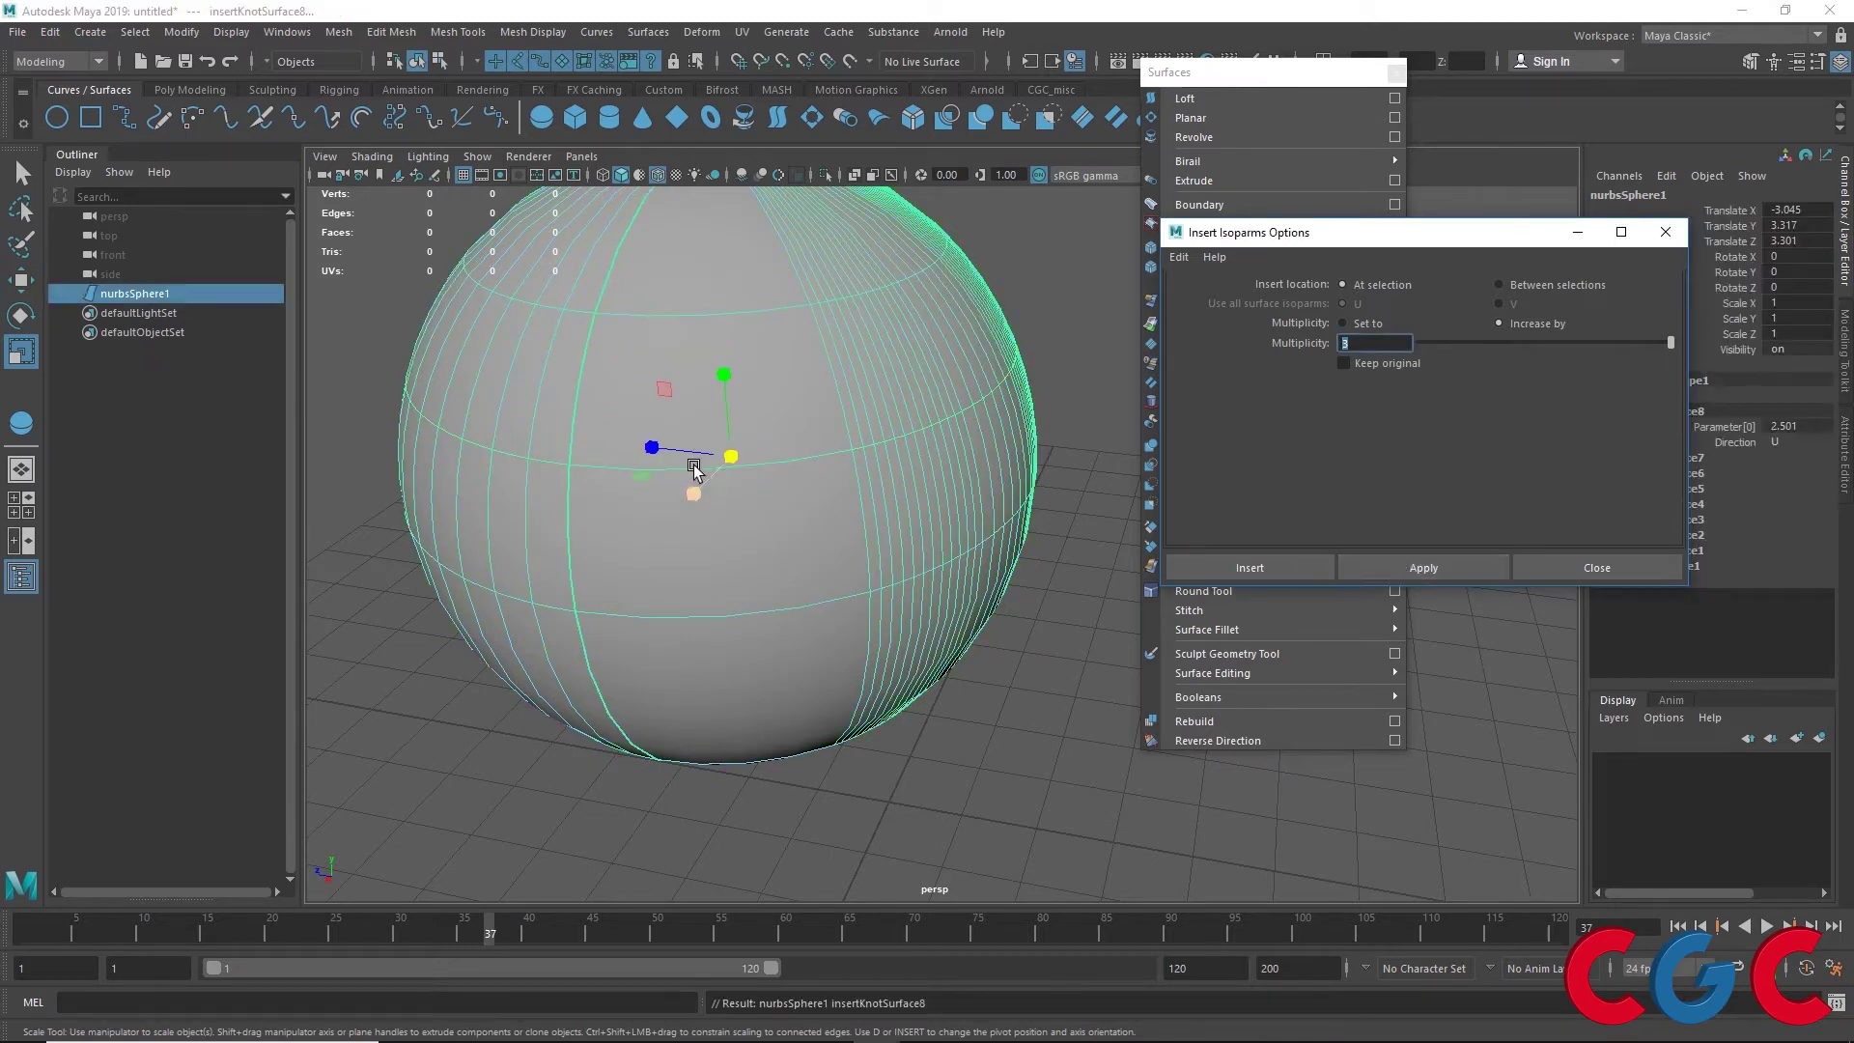
{"action": "right_click_drag", "start_coordinate": [766, 456], "coordinate": [853, 444]}
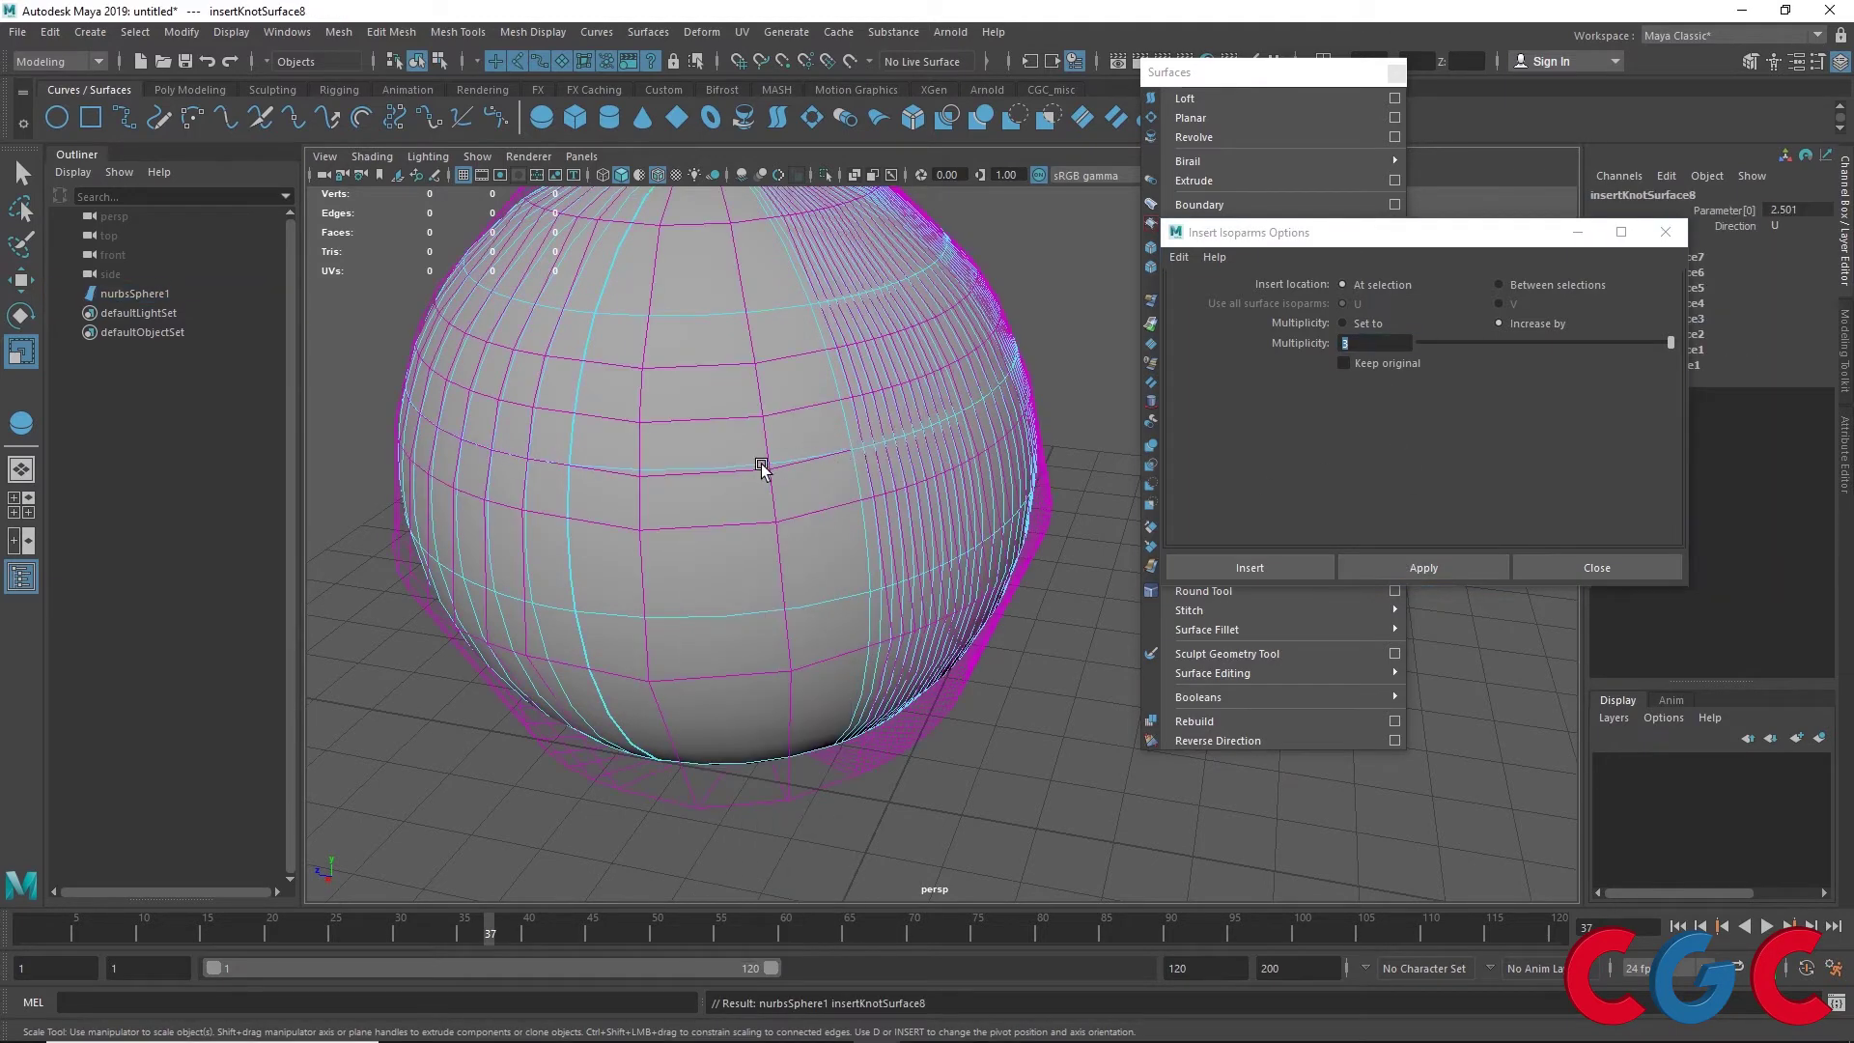
{"action": "double_click", "coordinate": [722, 475]}
{"action": "left_click_drag", "start_coordinate": [719, 342], "coordinate": [849, 319]}
{"action": "mouse_move", "coordinate": [737, 443]}
{"action": "left_mouse_down", "text": "alt"}
{"action": "mouse_move", "coordinate": [926, 363]}
{"action": "mouse_move", "coordinate": [790, 472]}
{"action": "mouse_move", "coordinate": [773, 402]}
{"action": "mouse_move", "coordinate": [805, 517]}
{"action": "mouse_move", "coordinate": [918, 692]}
{"action": "mouse_move", "coordinate": [865, 443]}
{"action": "mouse_move", "coordinate": [936, 413]}
{"action": "mouse_move", "coordinate": [732, 432]}
{"action": "left_mouse_up", "text": "alt"}
{"action": "scroll", "coordinate": [946, 354], "scroll_direction": "down", "scroll_amount": 10}
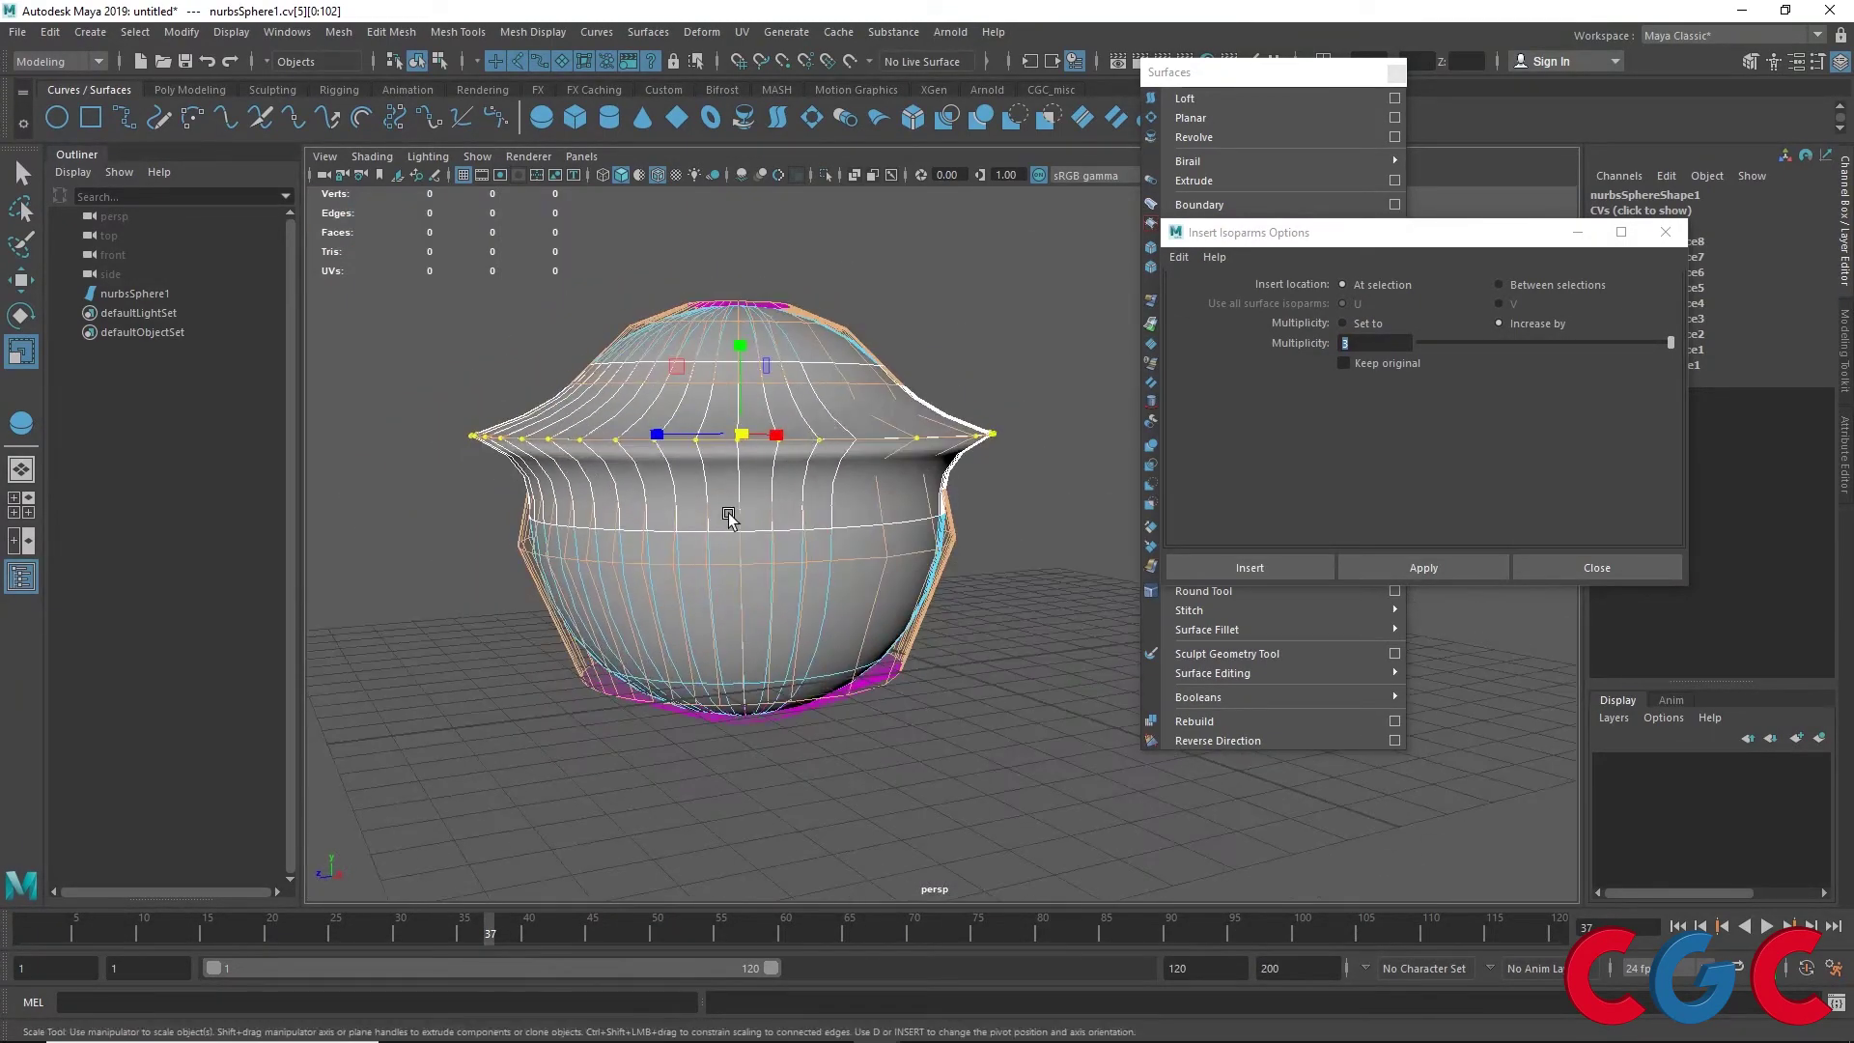
{"action": "left_click_drag", "start_coordinate": [730, 519], "coordinate": [869, 485], "text": "alt"}
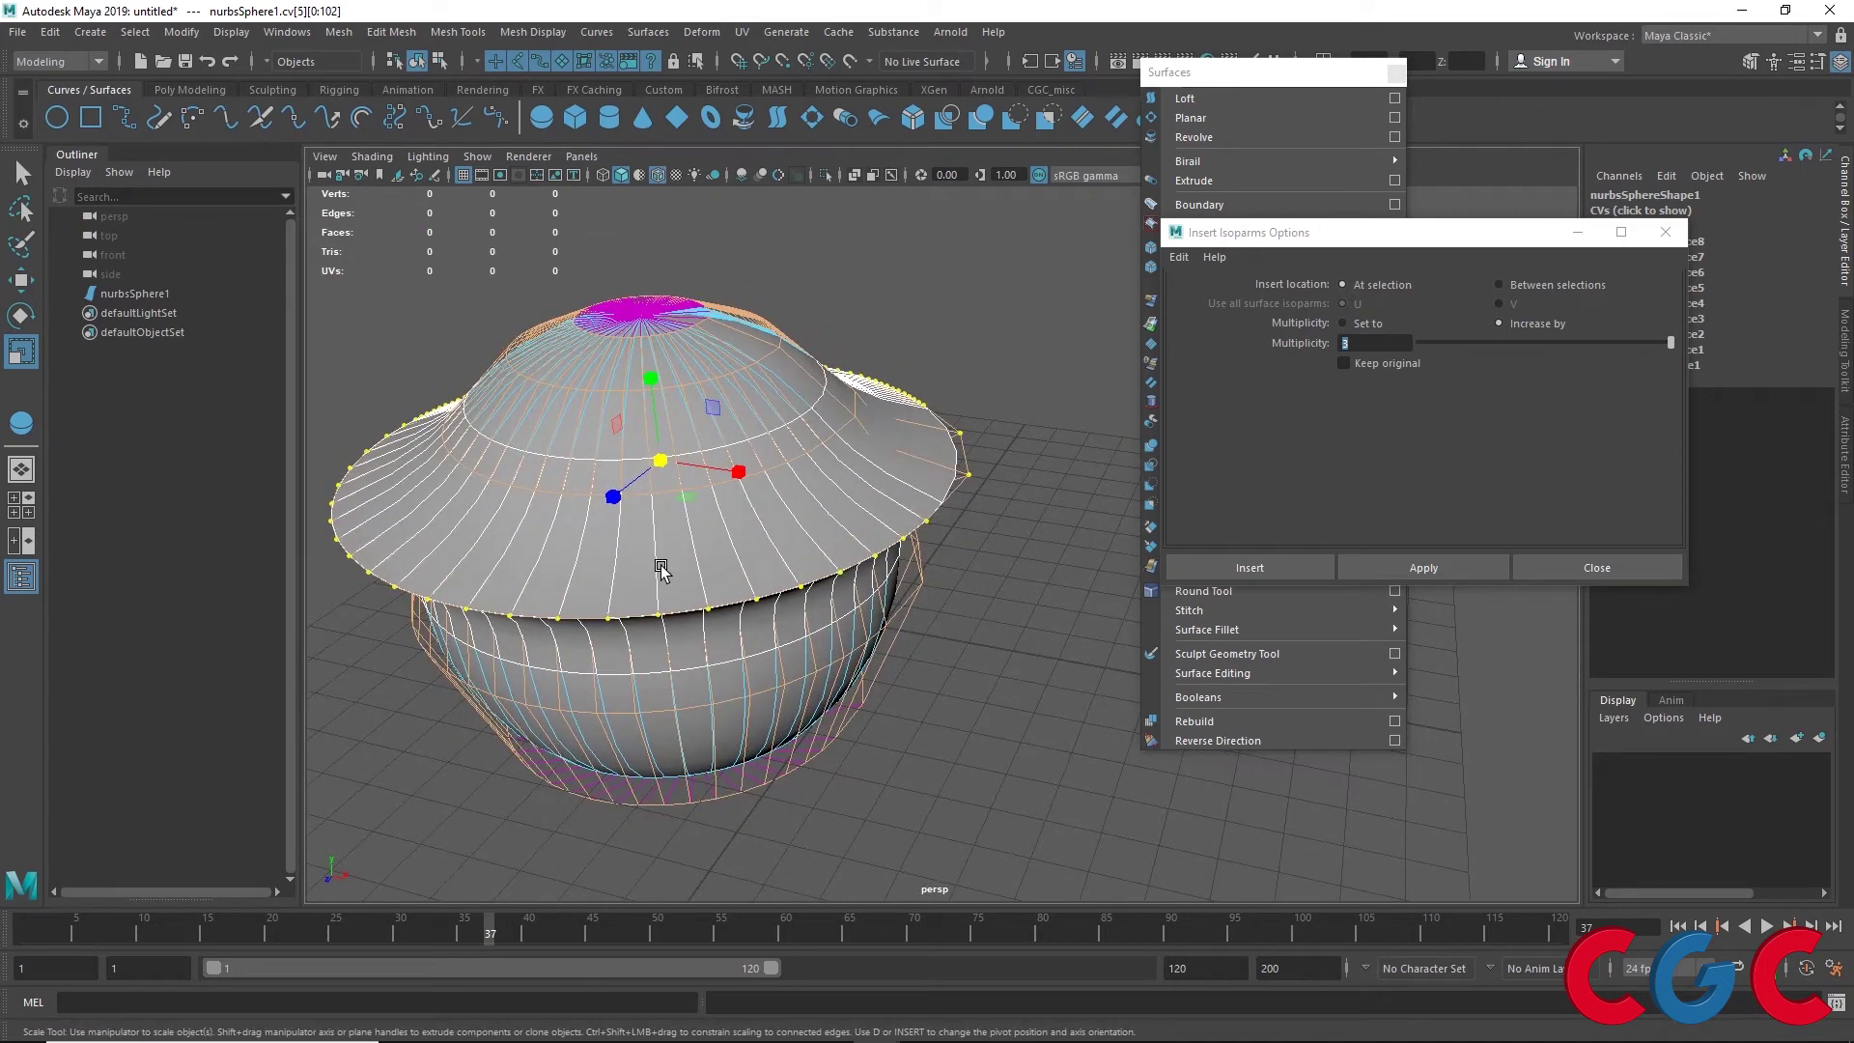
{"action": "right_click_drag", "start_coordinate": [630, 436], "coordinate": [626, 378]}
Scale the cap's CV ring outward into a wider rim, forming a pot shape
{"action": "left_click", "coordinate": [604, 458]}
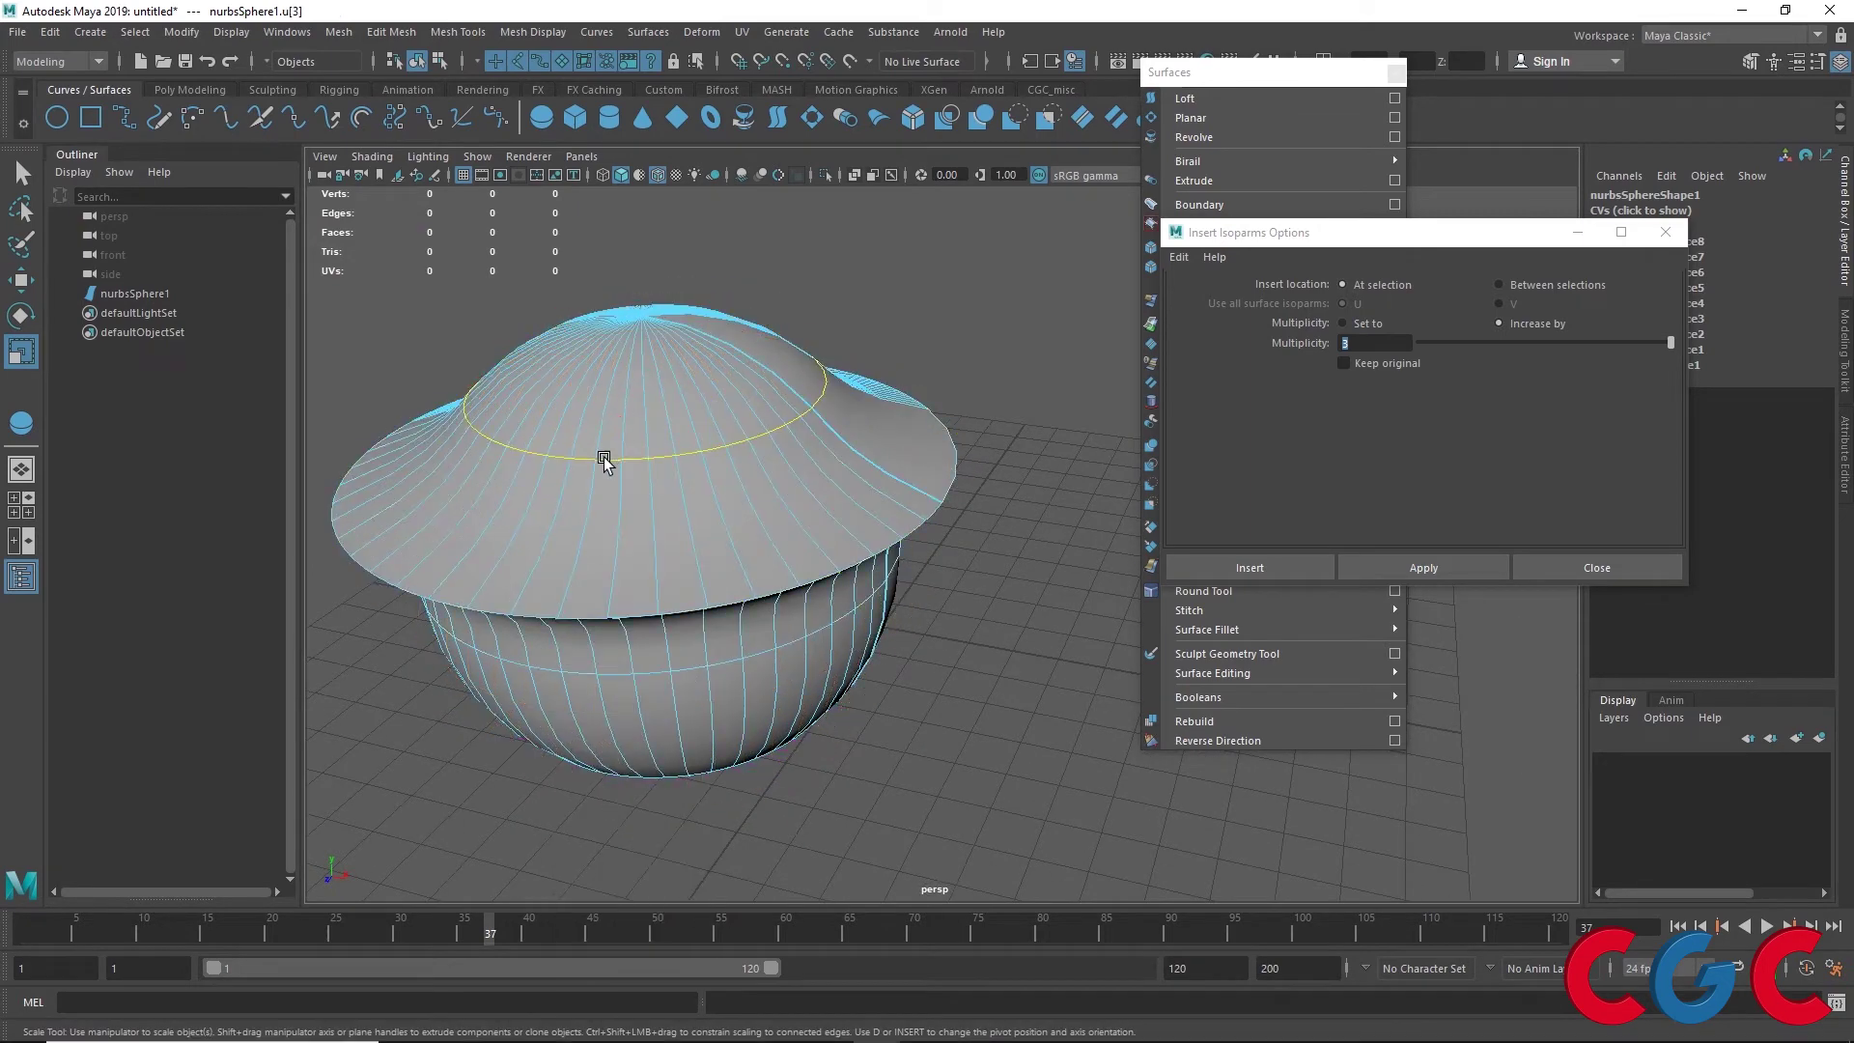
{"action": "right_click_drag", "start_coordinate": [693, 432], "coordinate": [657, 481], "text": "alt"}
{"action": "mouse_move", "coordinate": [658, 481]}
{"action": "left_mouse_down", "text": "alt"}
{"action": "mouse_move", "coordinate": [737, 572]}
{"action": "mouse_move", "coordinate": [670, 531]}
{"action": "left_mouse_up", "text": "alt"}
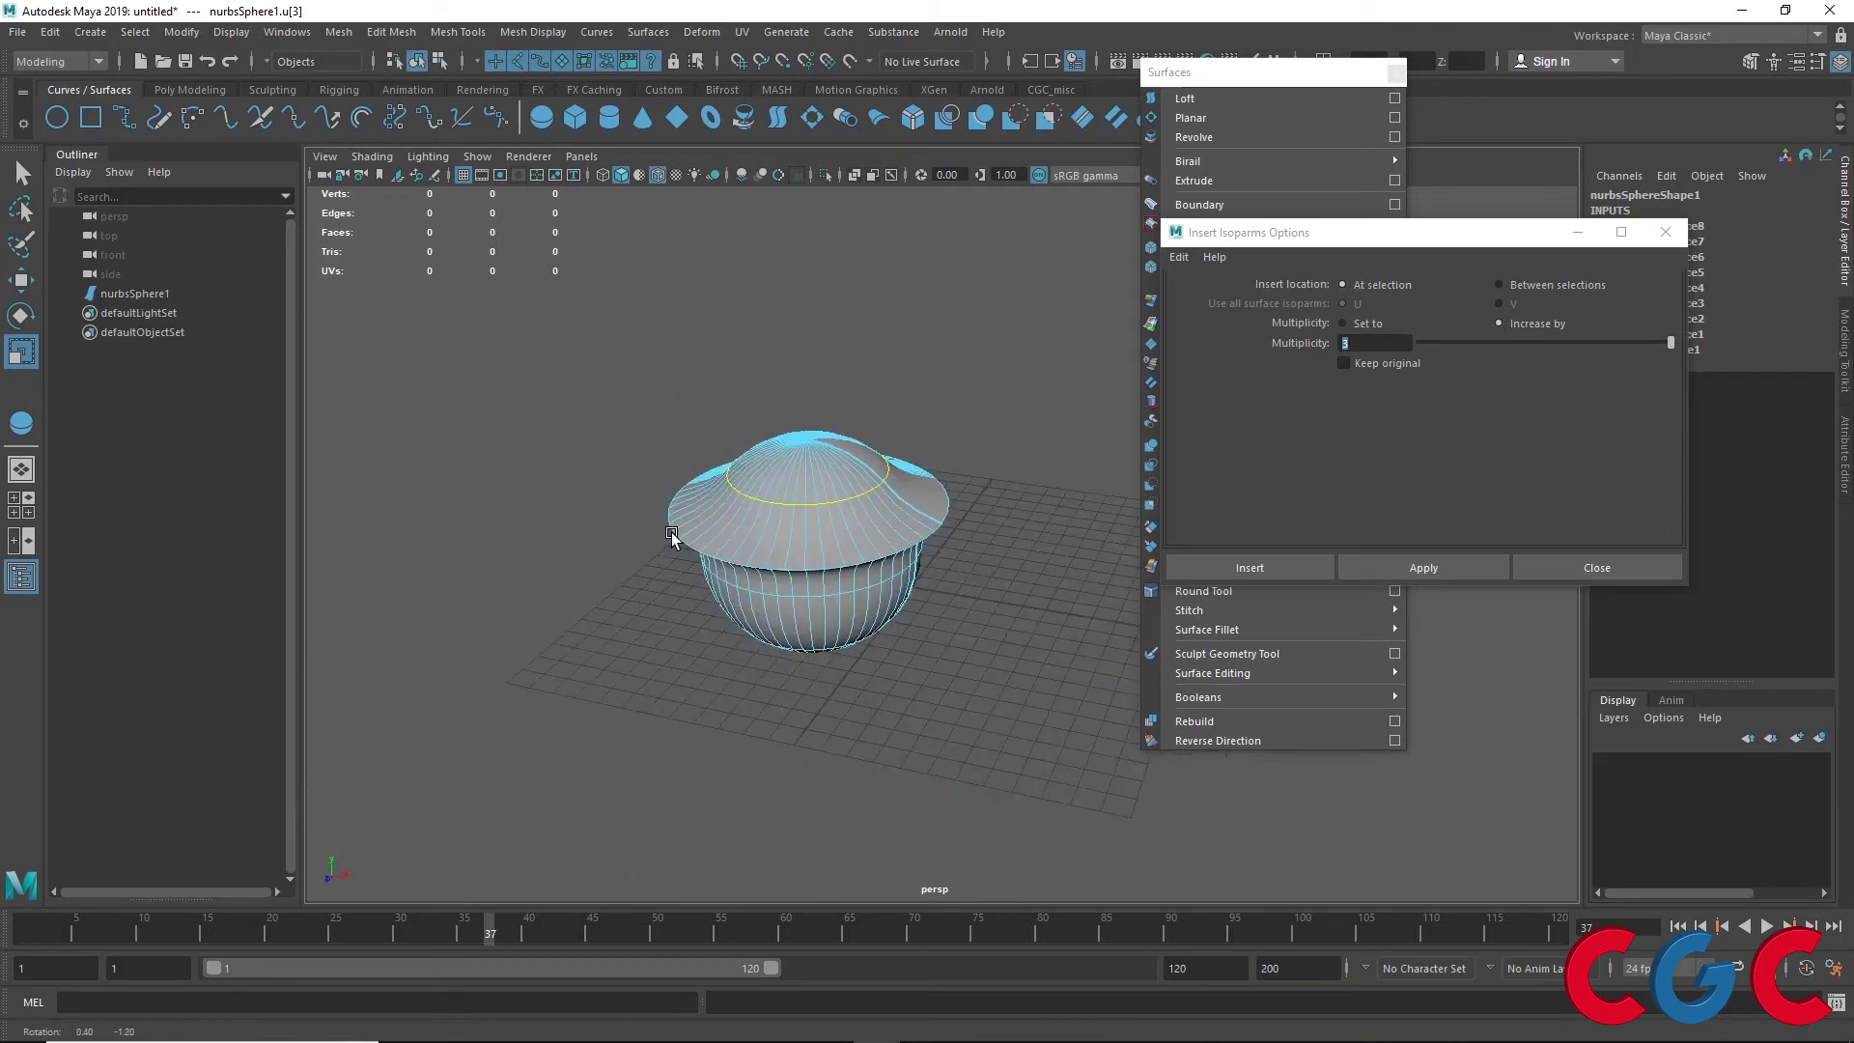
{"action": "right_click_drag", "start_coordinate": [847, 435], "coordinate": [946, 446]}
{"action": "scroll", "coordinate": [728, 425], "scroll_direction": "up", "scroll_amount": 5}
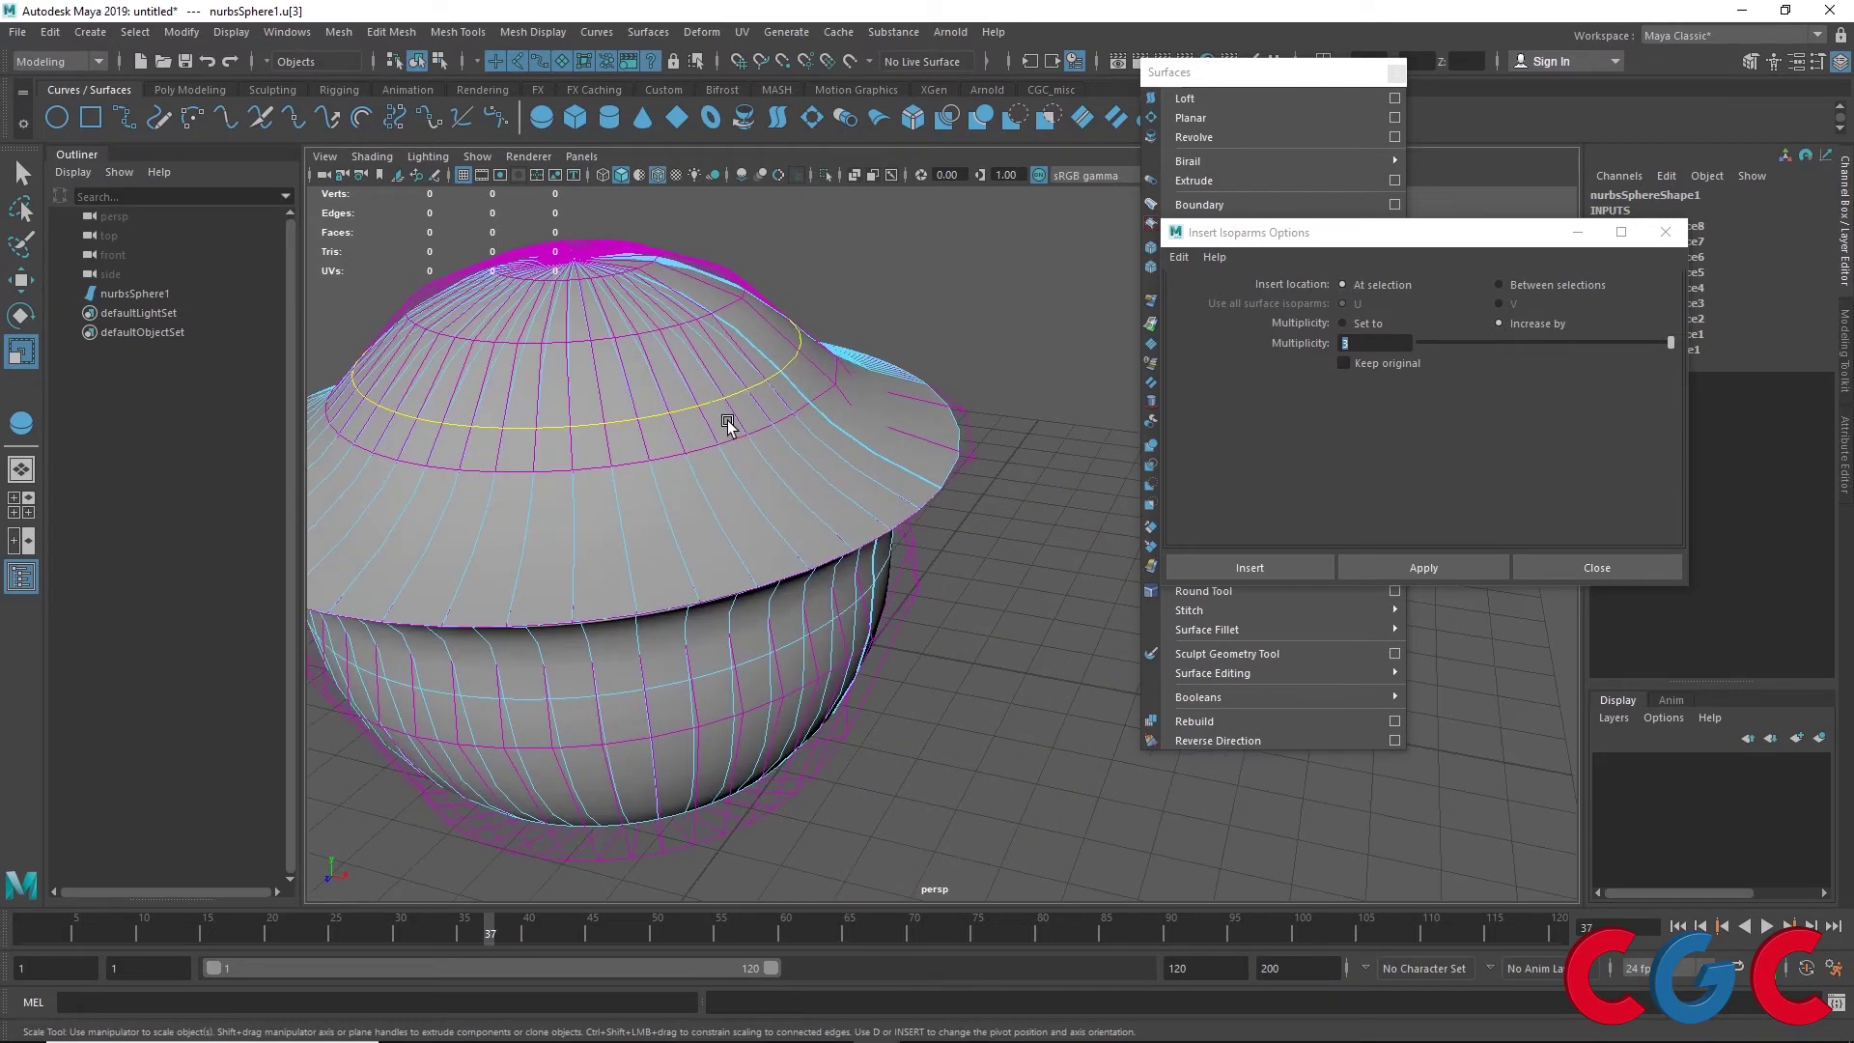
{"action": "left_click", "coordinate": [653, 413]}
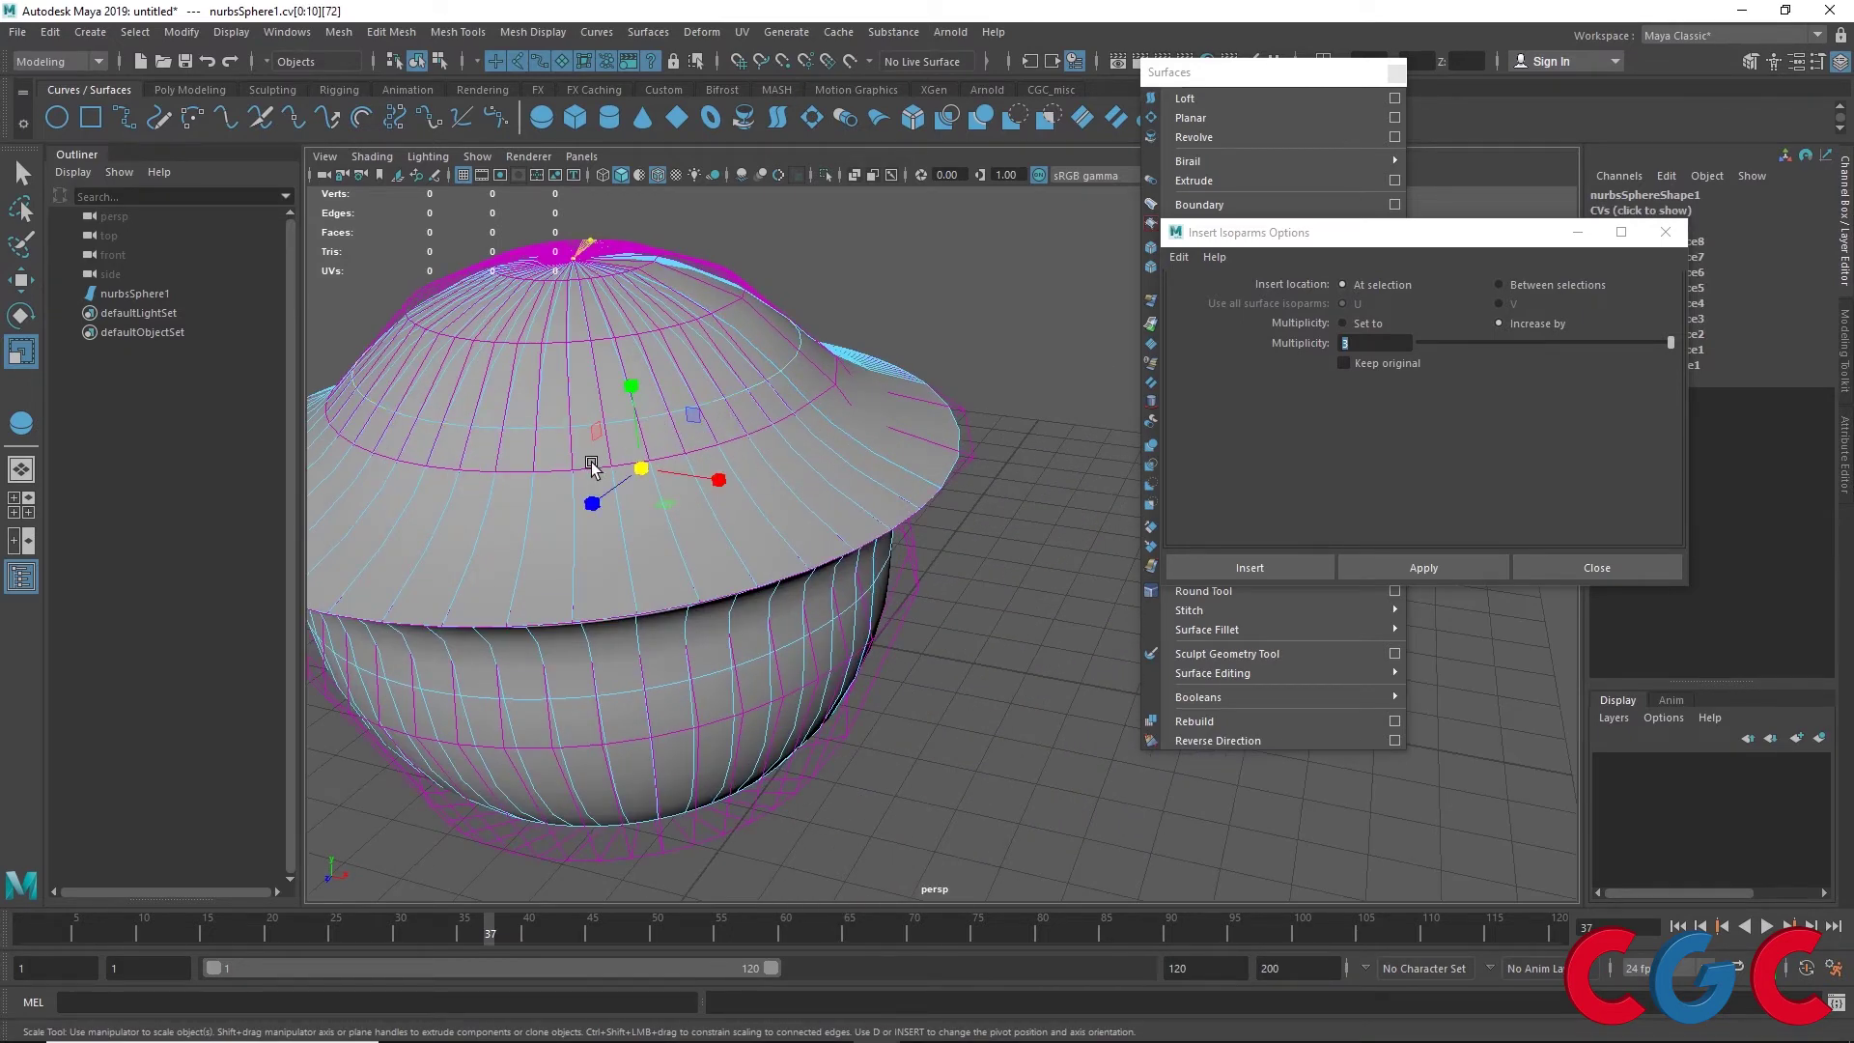
{"action": "left_click_drag", "start_coordinate": [594, 375], "coordinate": [836, 340]}
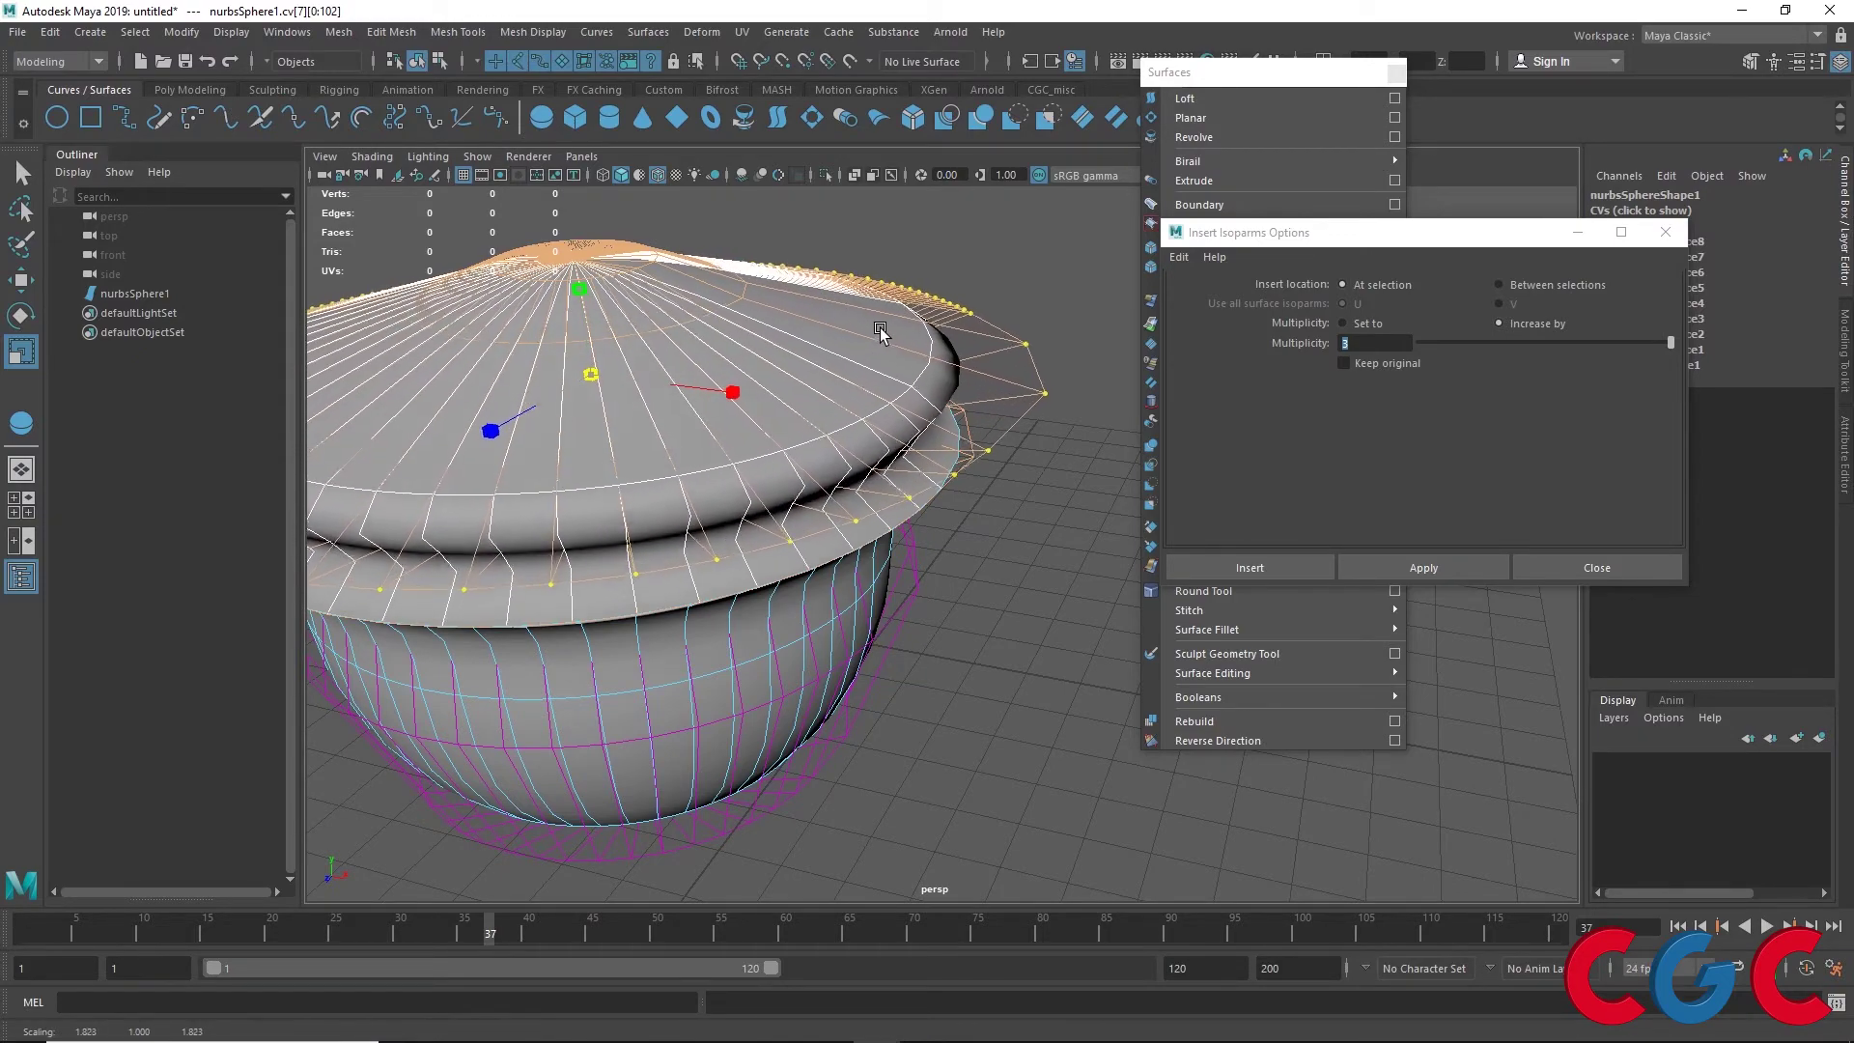
Return to object mode and orbit around to inspect the pot-shaped surface
{"action": "mouse_move", "coordinate": [799, 397]}
{"action": "left_mouse_down", "text": "alt"}
{"action": "mouse_move", "coordinate": [863, 357]}
{"action": "mouse_move", "coordinate": [752, 400]}
{"action": "mouse_move", "coordinate": [814, 385]}
{"action": "mouse_move", "coordinate": [793, 405]}
{"action": "left_mouse_up", "text": "alt"}
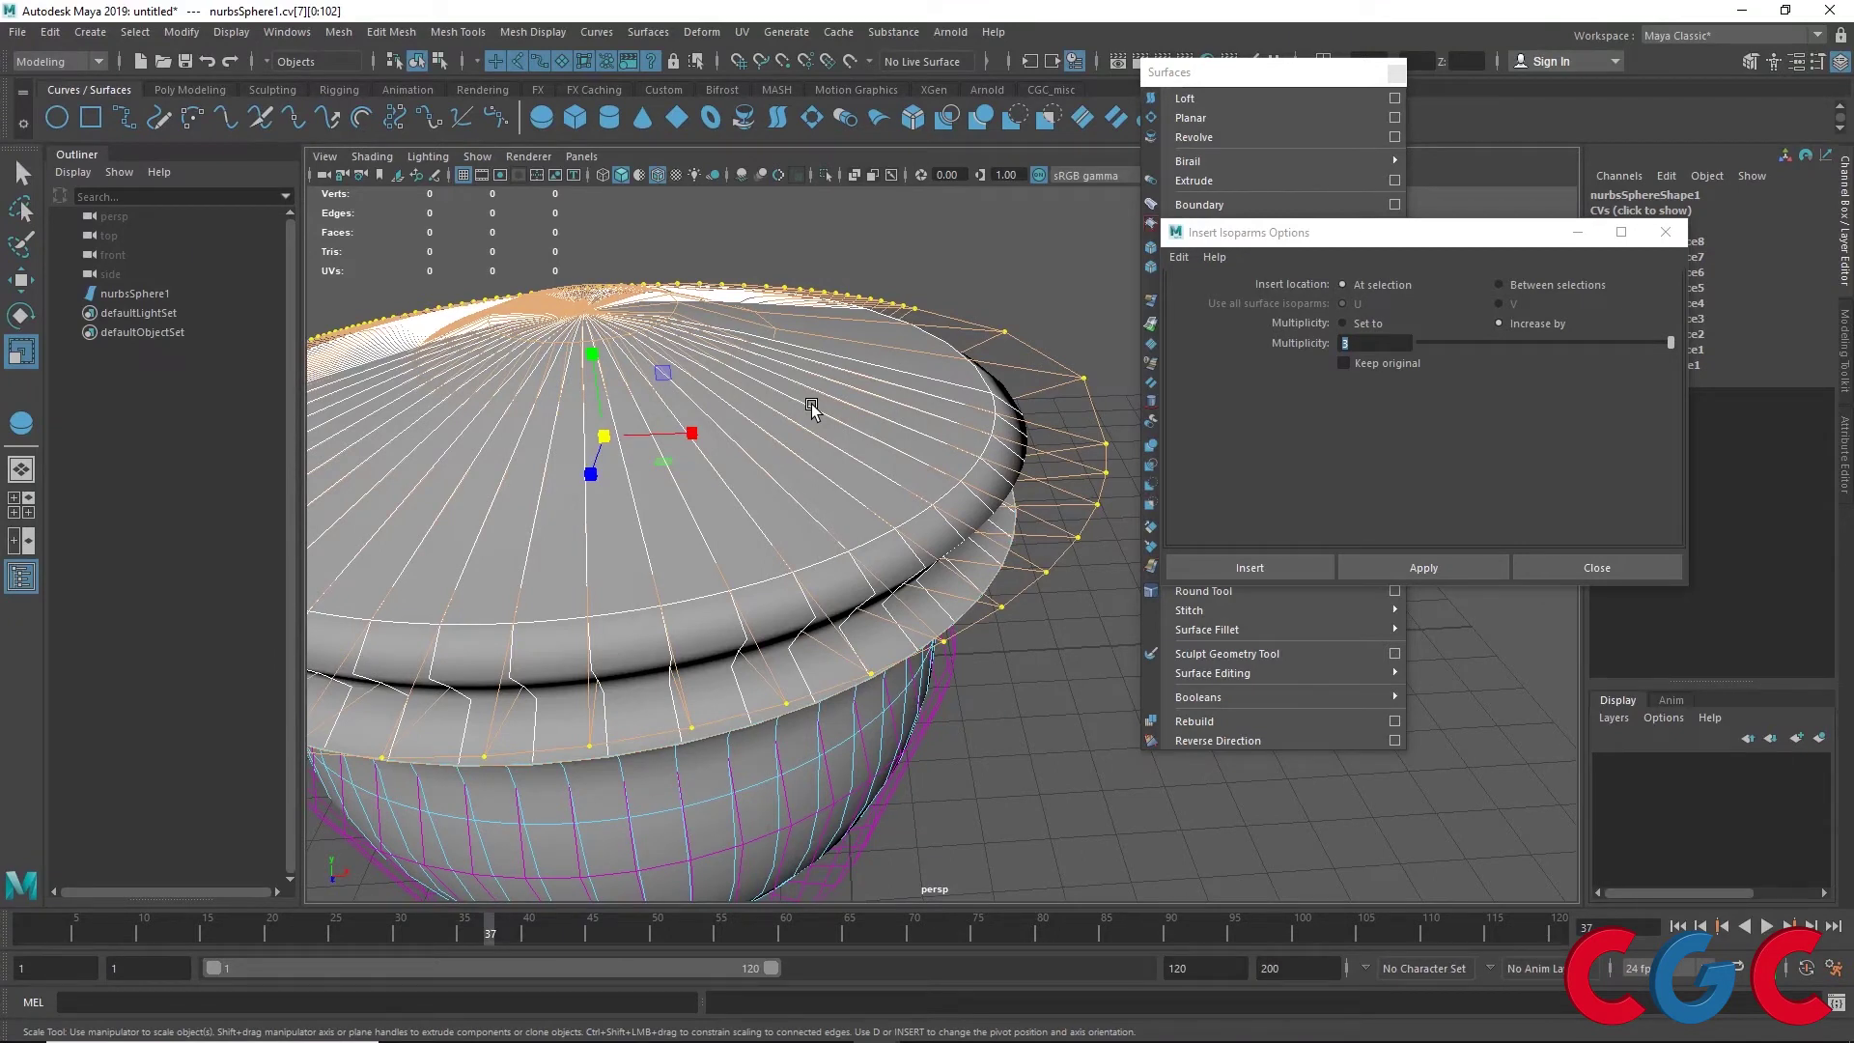
{"action": "right_click_drag", "start_coordinate": [811, 405], "coordinate": [777, 484], "text": "alt"}
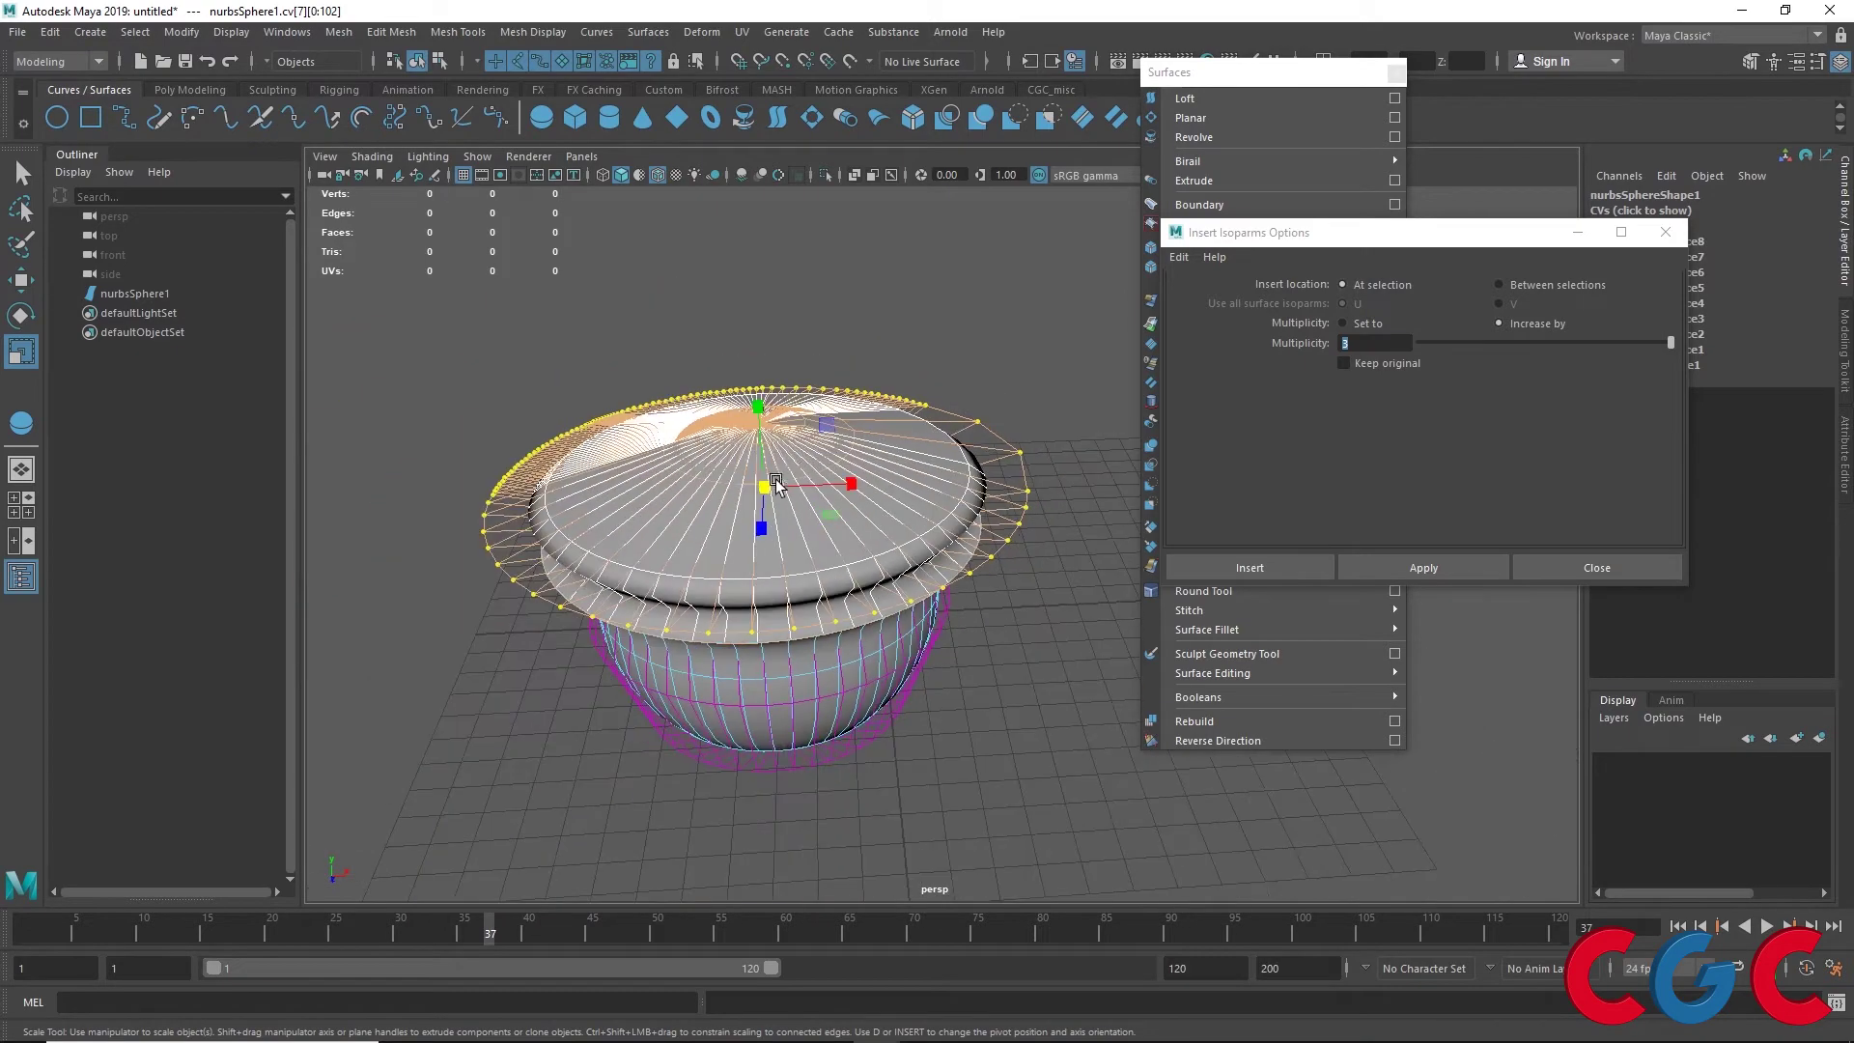
{"action": "mouse_move", "coordinate": [689, 562]}
{"action": "left_mouse_down", "text": "alt"}
{"action": "mouse_move", "coordinate": [687, 454]}
{"action": "mouse_move", "coordinate": [641, 579]}
{"action": "left_mouse_up", "text": "alt"}
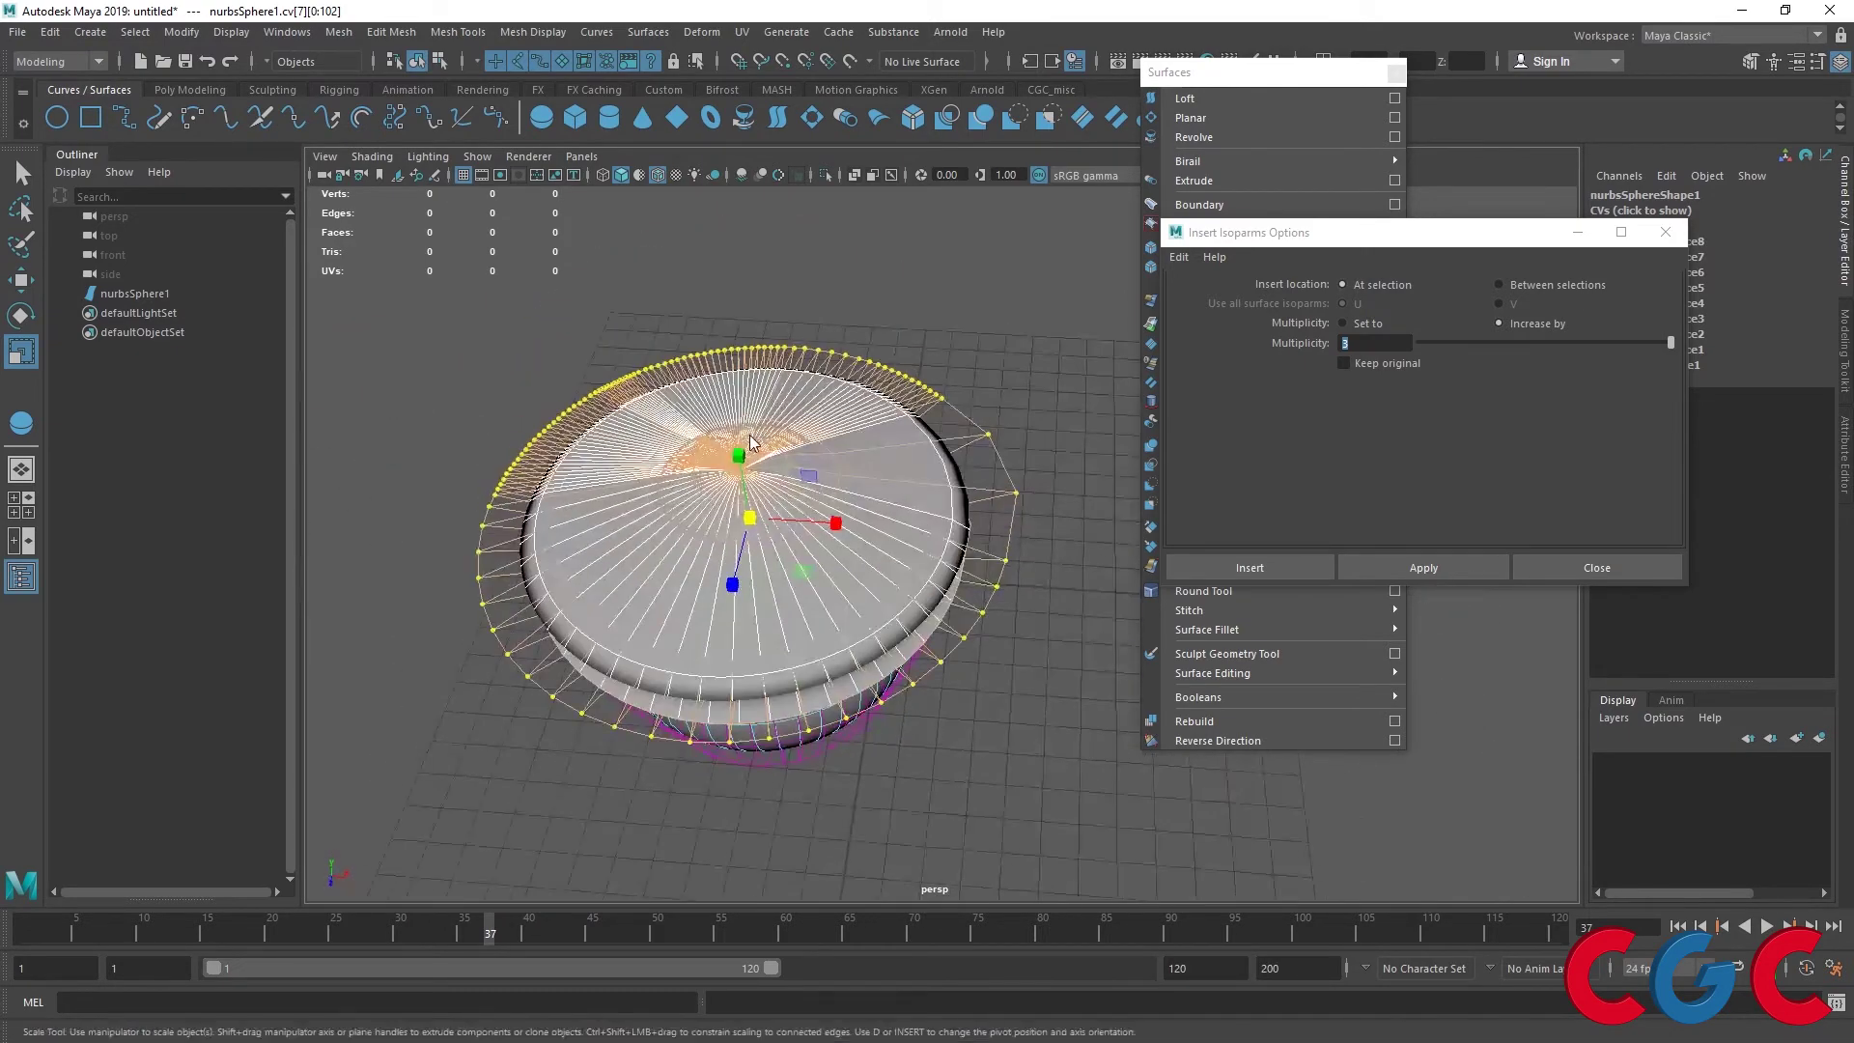
{"action": "key", "text": "F8"}
{"action": "left_click_drag", "start_coordinate": [974, 321], "coordinate": [829, 435], "text": "alt"}
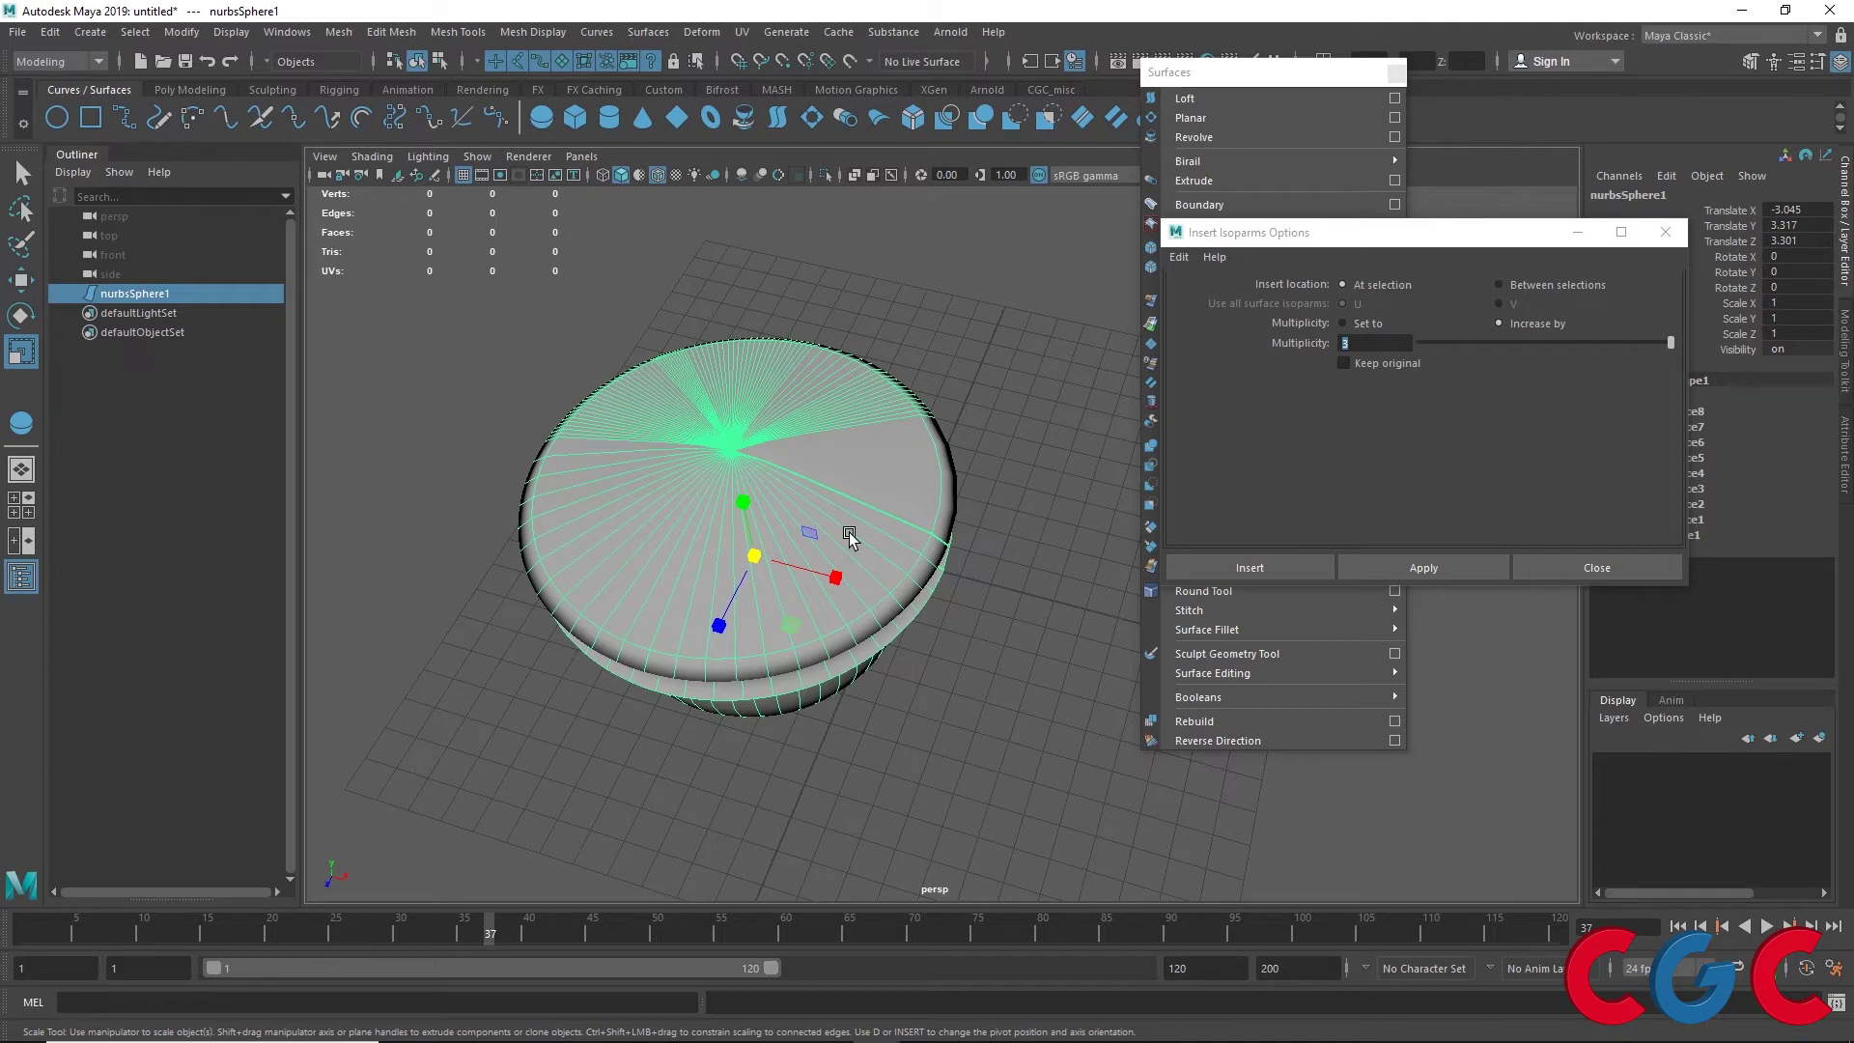
{"action": "mouse_move", "coordinate": [861, 523]}
{"action": "left_mouse_down", "text": "alt"}
{"action": "mouse_move", "coordinate": [851, 415]}
{"action": "mouse_move", "coordinate": [805, 483]}
{"action": "left_mouse_up", "text": "alt"}
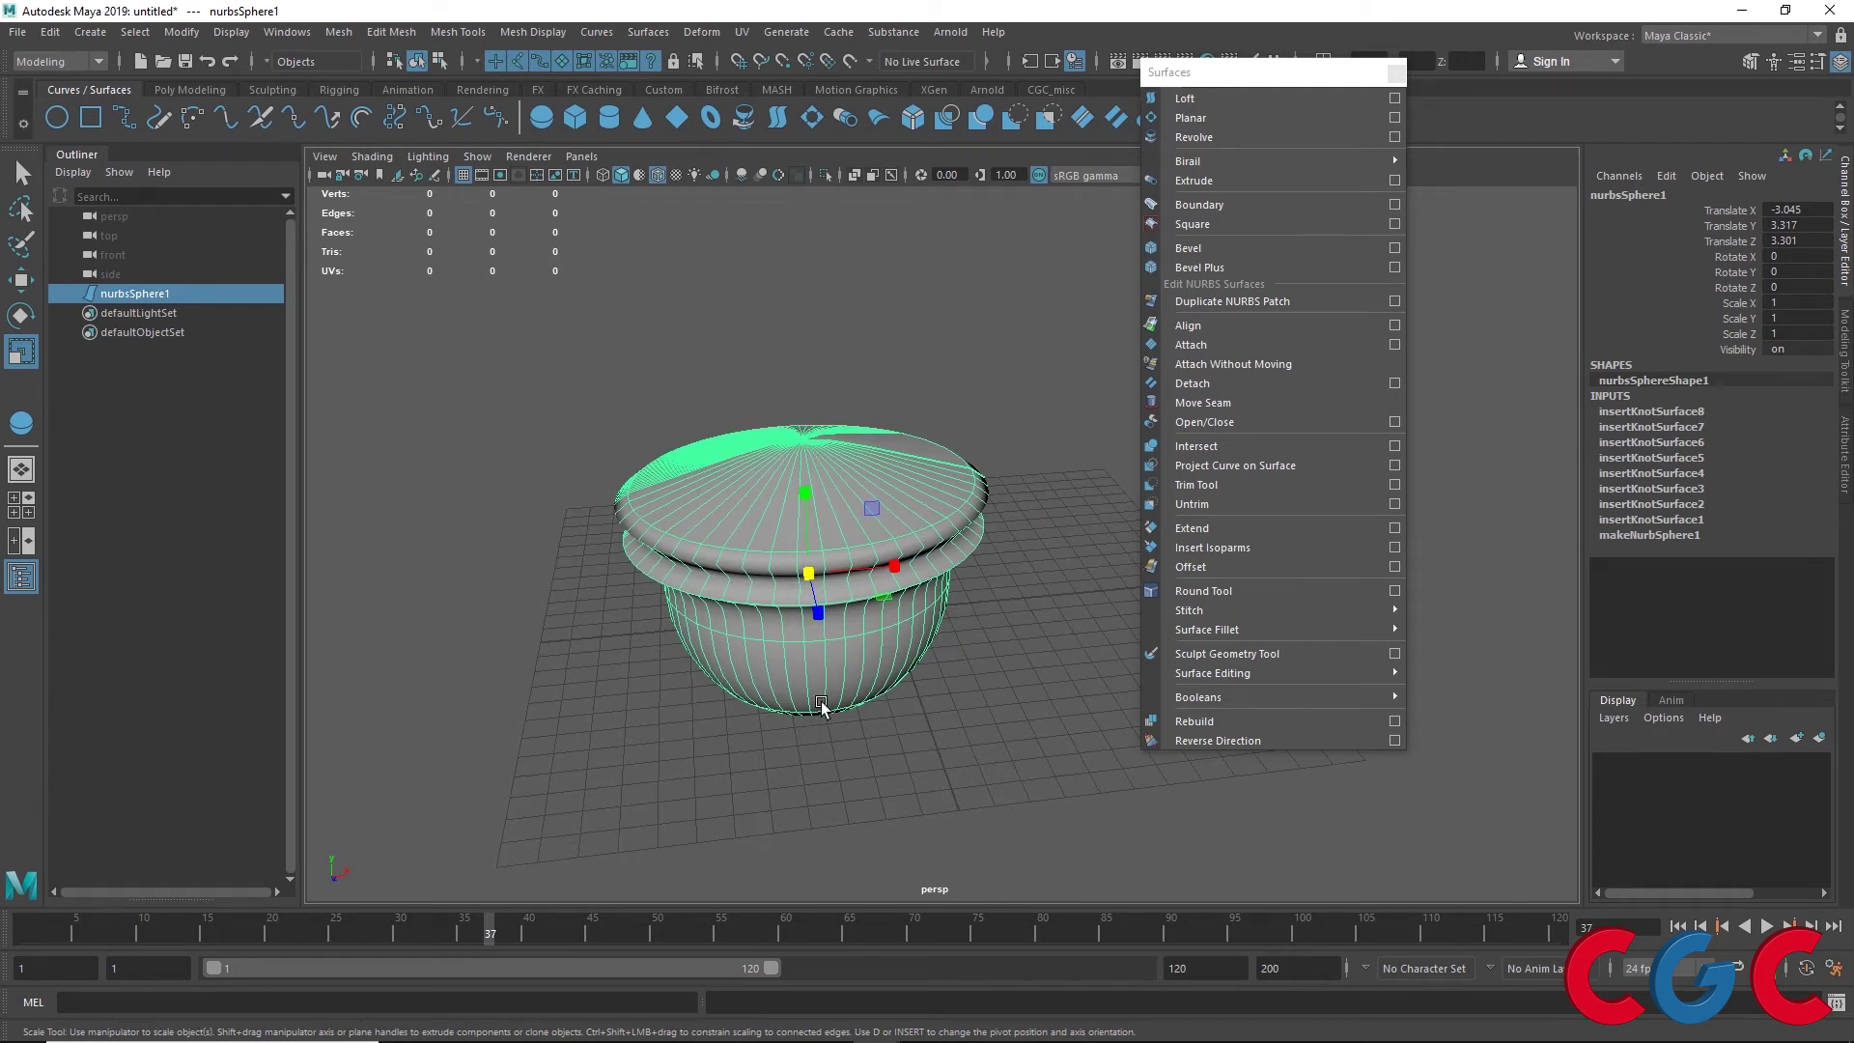
{"action": "left_click", "coordinate": [807, 576]}
Delete the pot surface and create a new NURBS sphere raised above the grid
{"action": "key", "text": "Delete"}
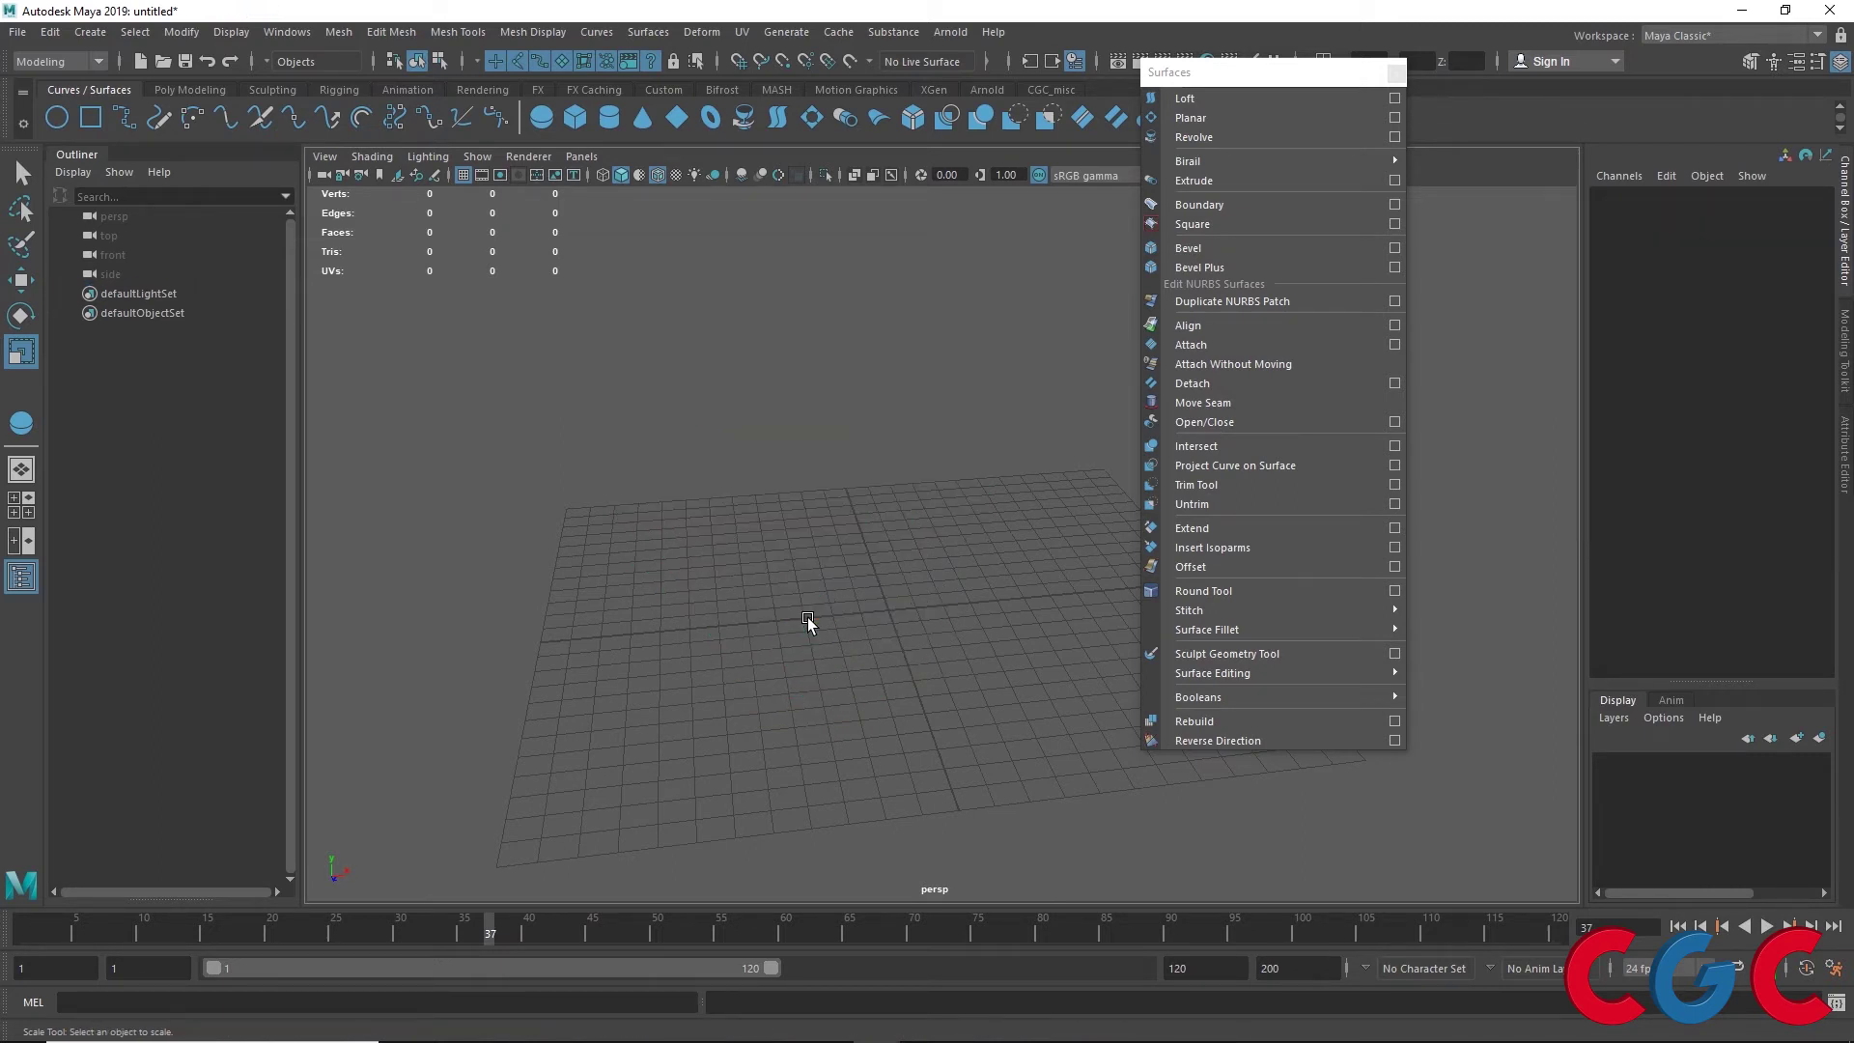
{"action": "left_click", "coordinate": [541, 117]}
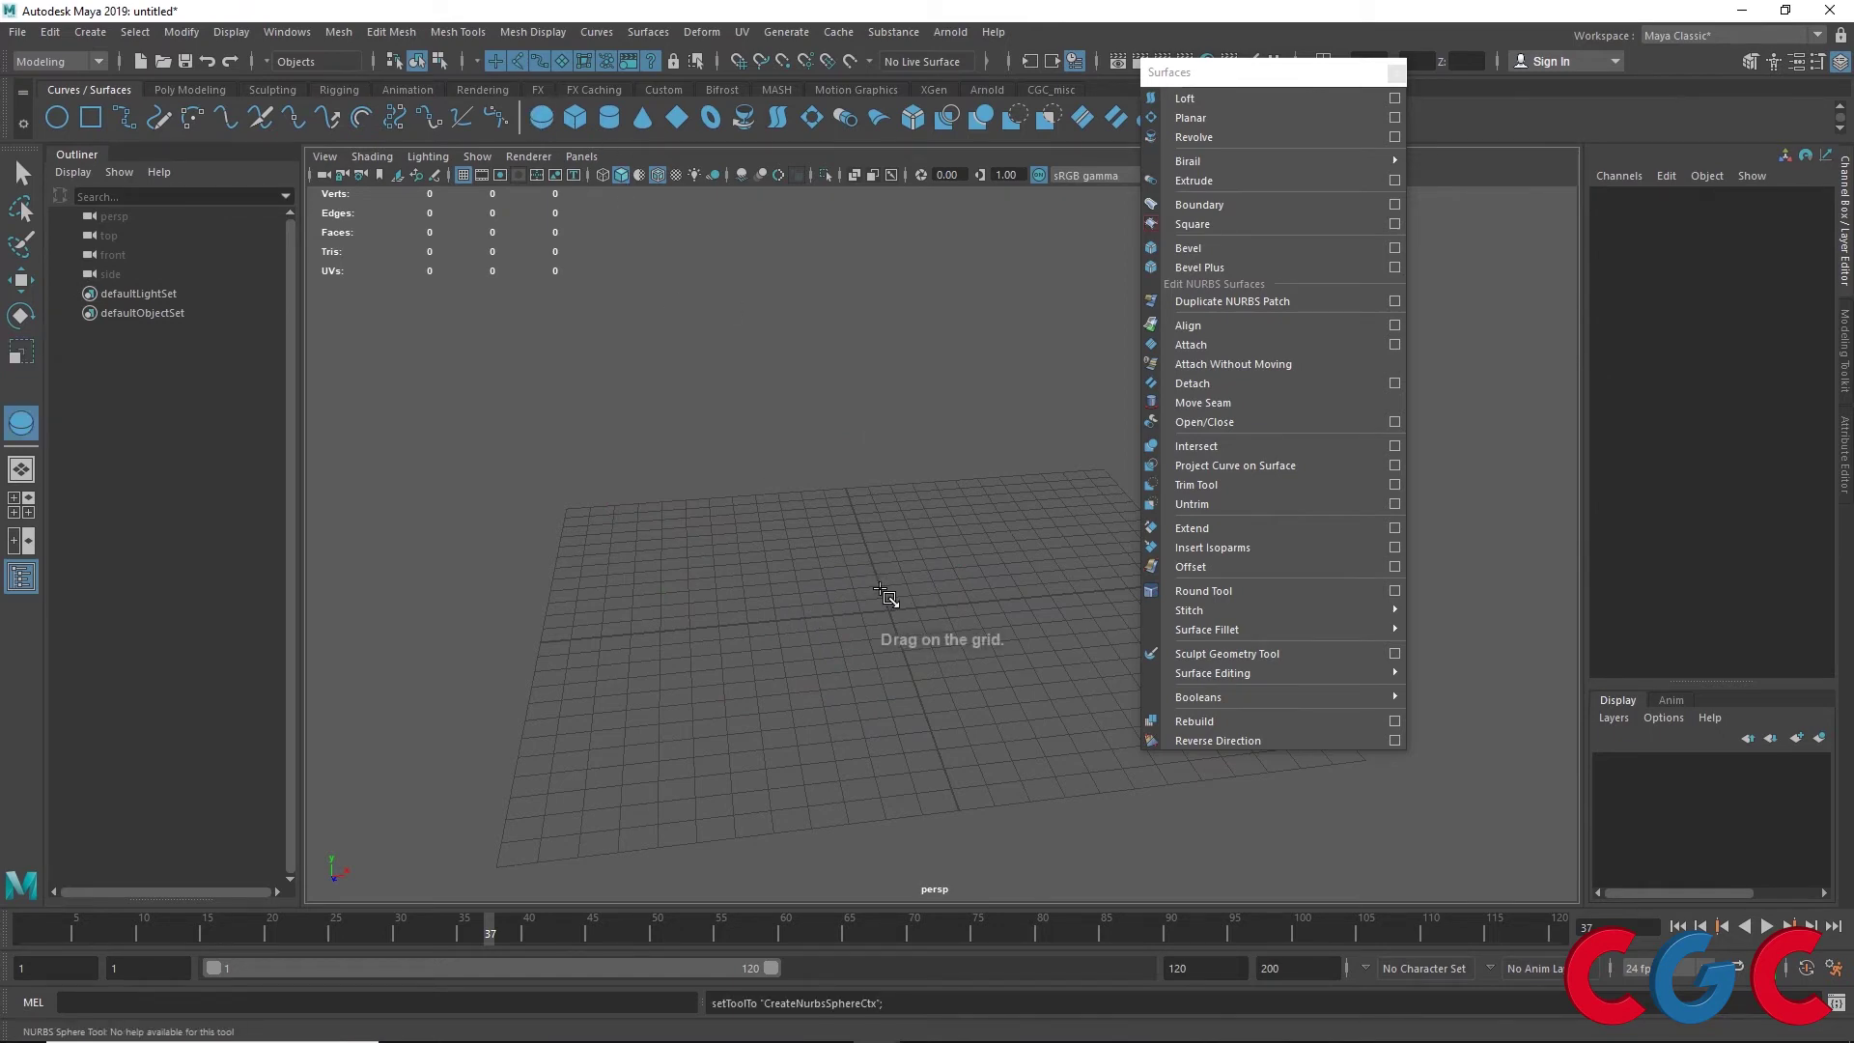
{"action": "mouse_move", "coordinate": [889, 609]}
{"action": "left_mouse_down"}
{"action": "mouse_move", "coordinate": [917, 570]}
{"action": "mouse_move", "coordinate": [904, 430]}
{"action": "left_mouse_up"}
{"action": "key", "text": "space"}
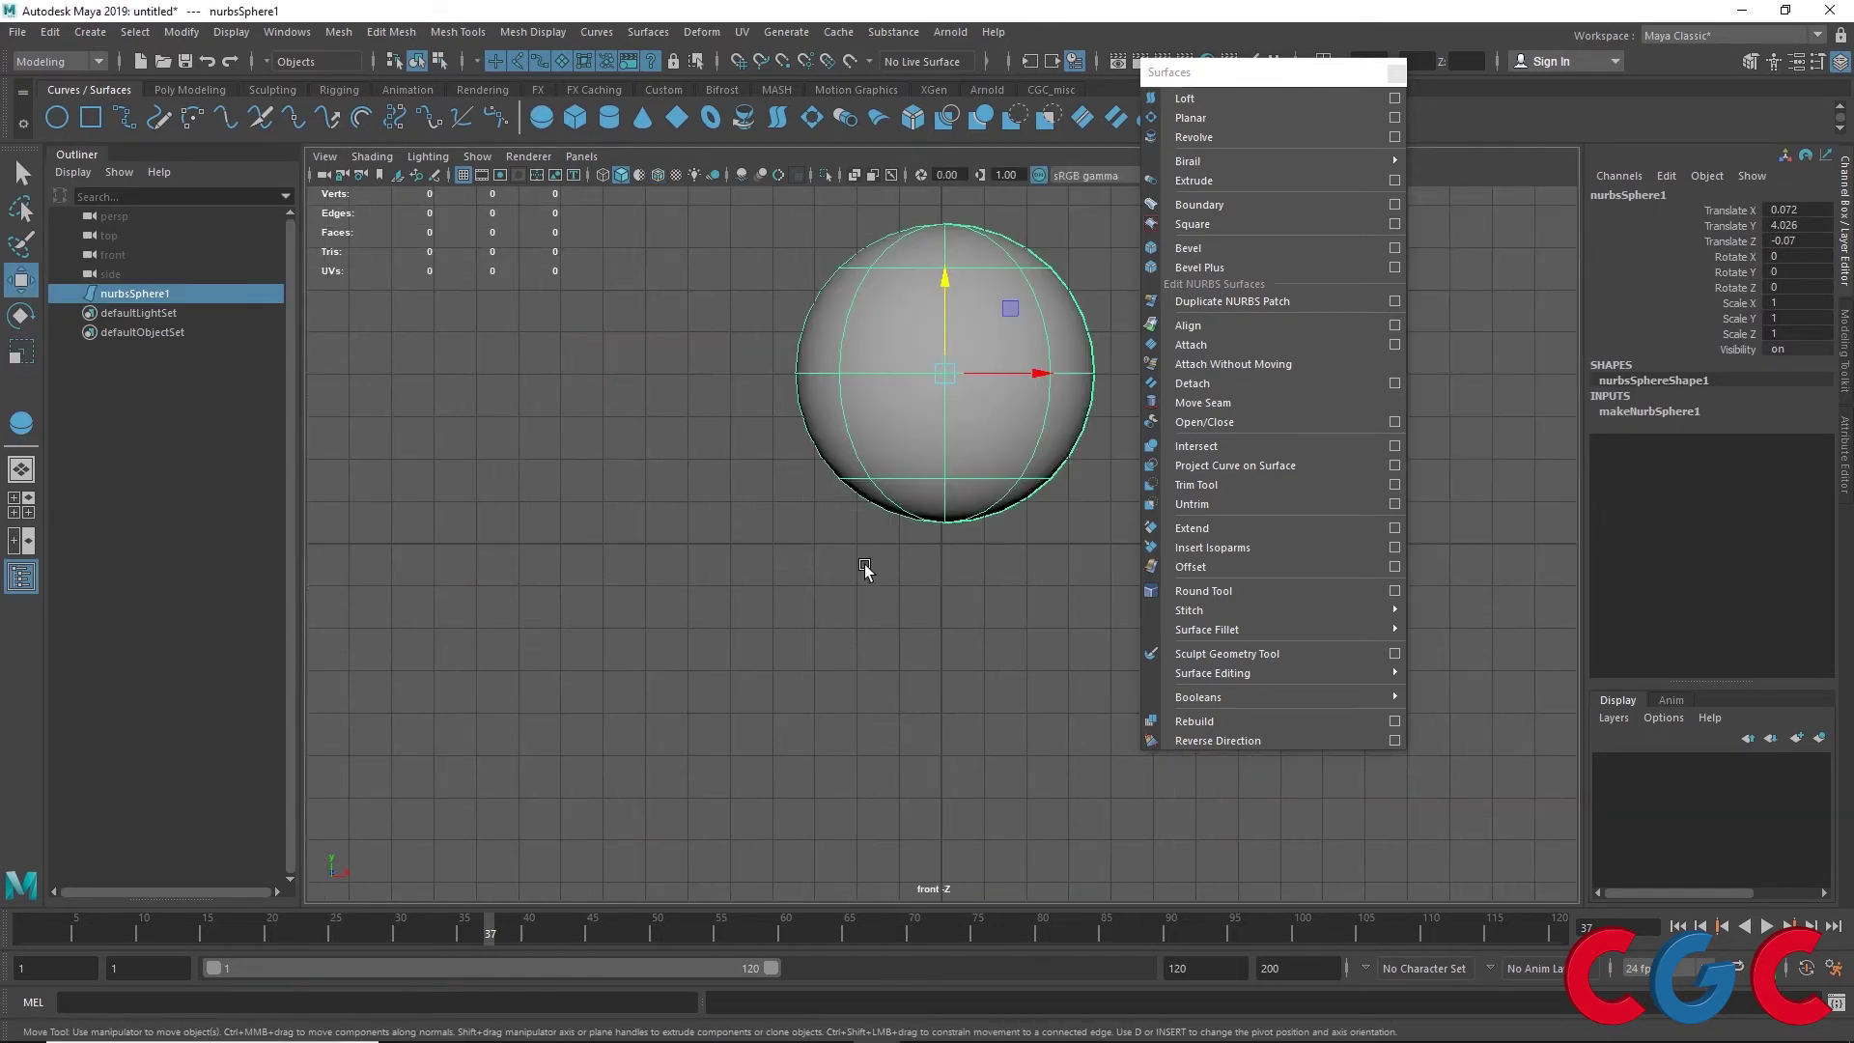
{"action": "middle_click_drag", "start_coordinate": [854, 466], "coordinate": [649, 614], "text": "alt"}
{"action": "left_click_drag", "start_coordinate": [739, 394], "coordinate": [744, 421]}
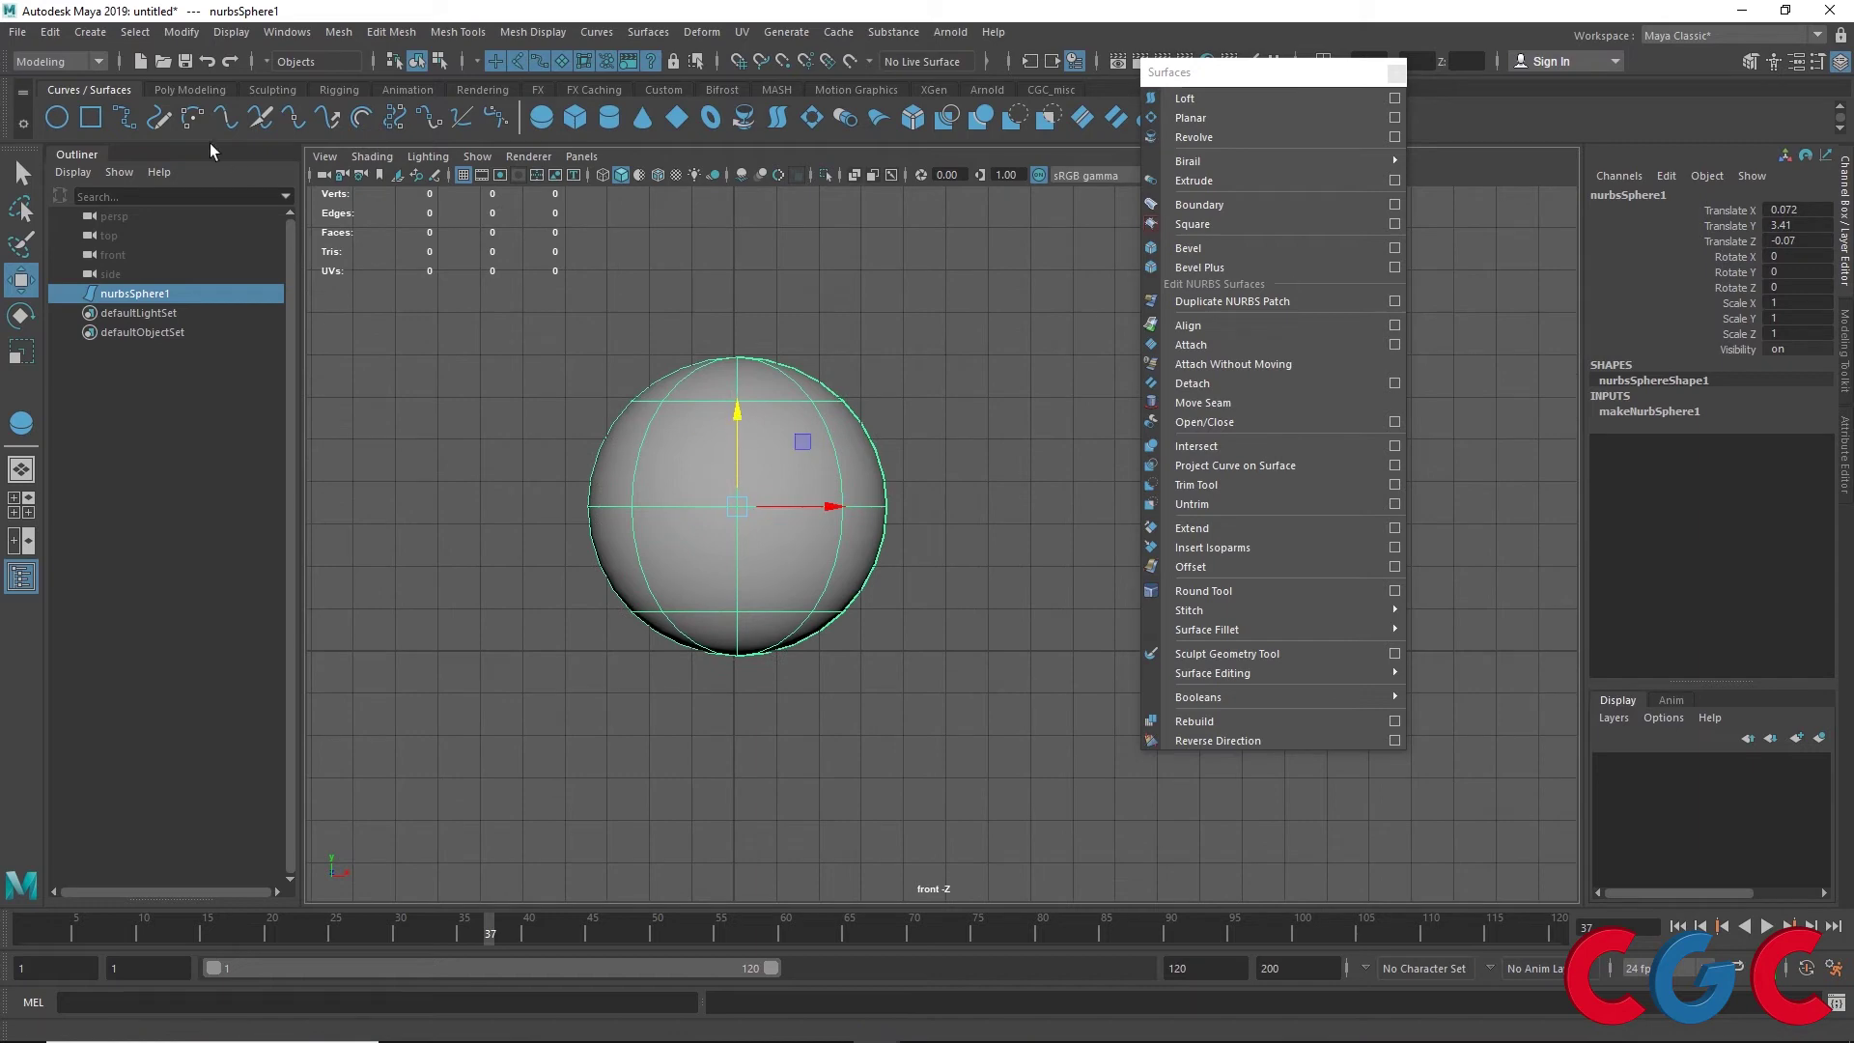
Draw a NURBS circle and move it forward in Z in front of the sphere
{"action": "left_click", "coordinate": [58, 117]}
{"action": "left_click_drag", "start_coordinate": [737, 506], "coordinate": [889, 431]}
{"action": "key", "text": "w"}
{"action": "key", "text": "space"}
{"action": "key", "text": "space"}
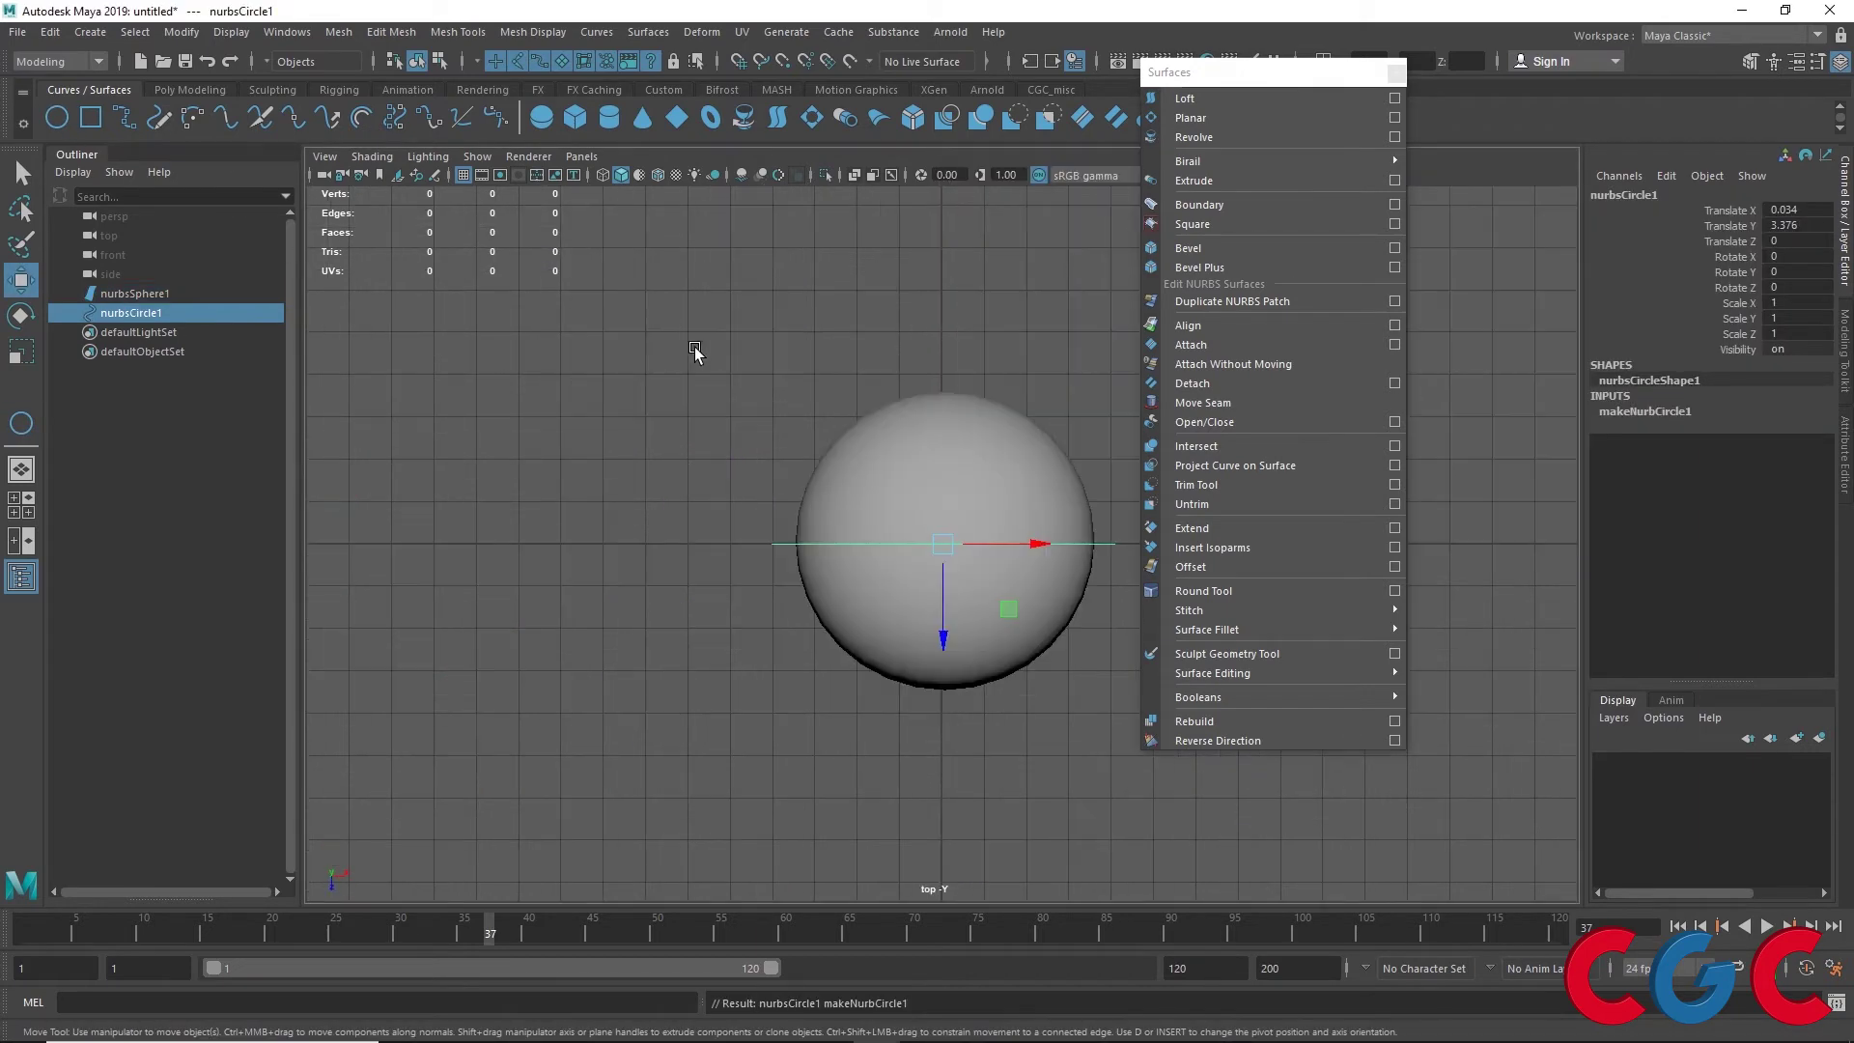
{"action": "left_click_drag", "start_coordinate": [932, 618], "coordinate": [947, 799]}
{"action": "key", "text": "space"}
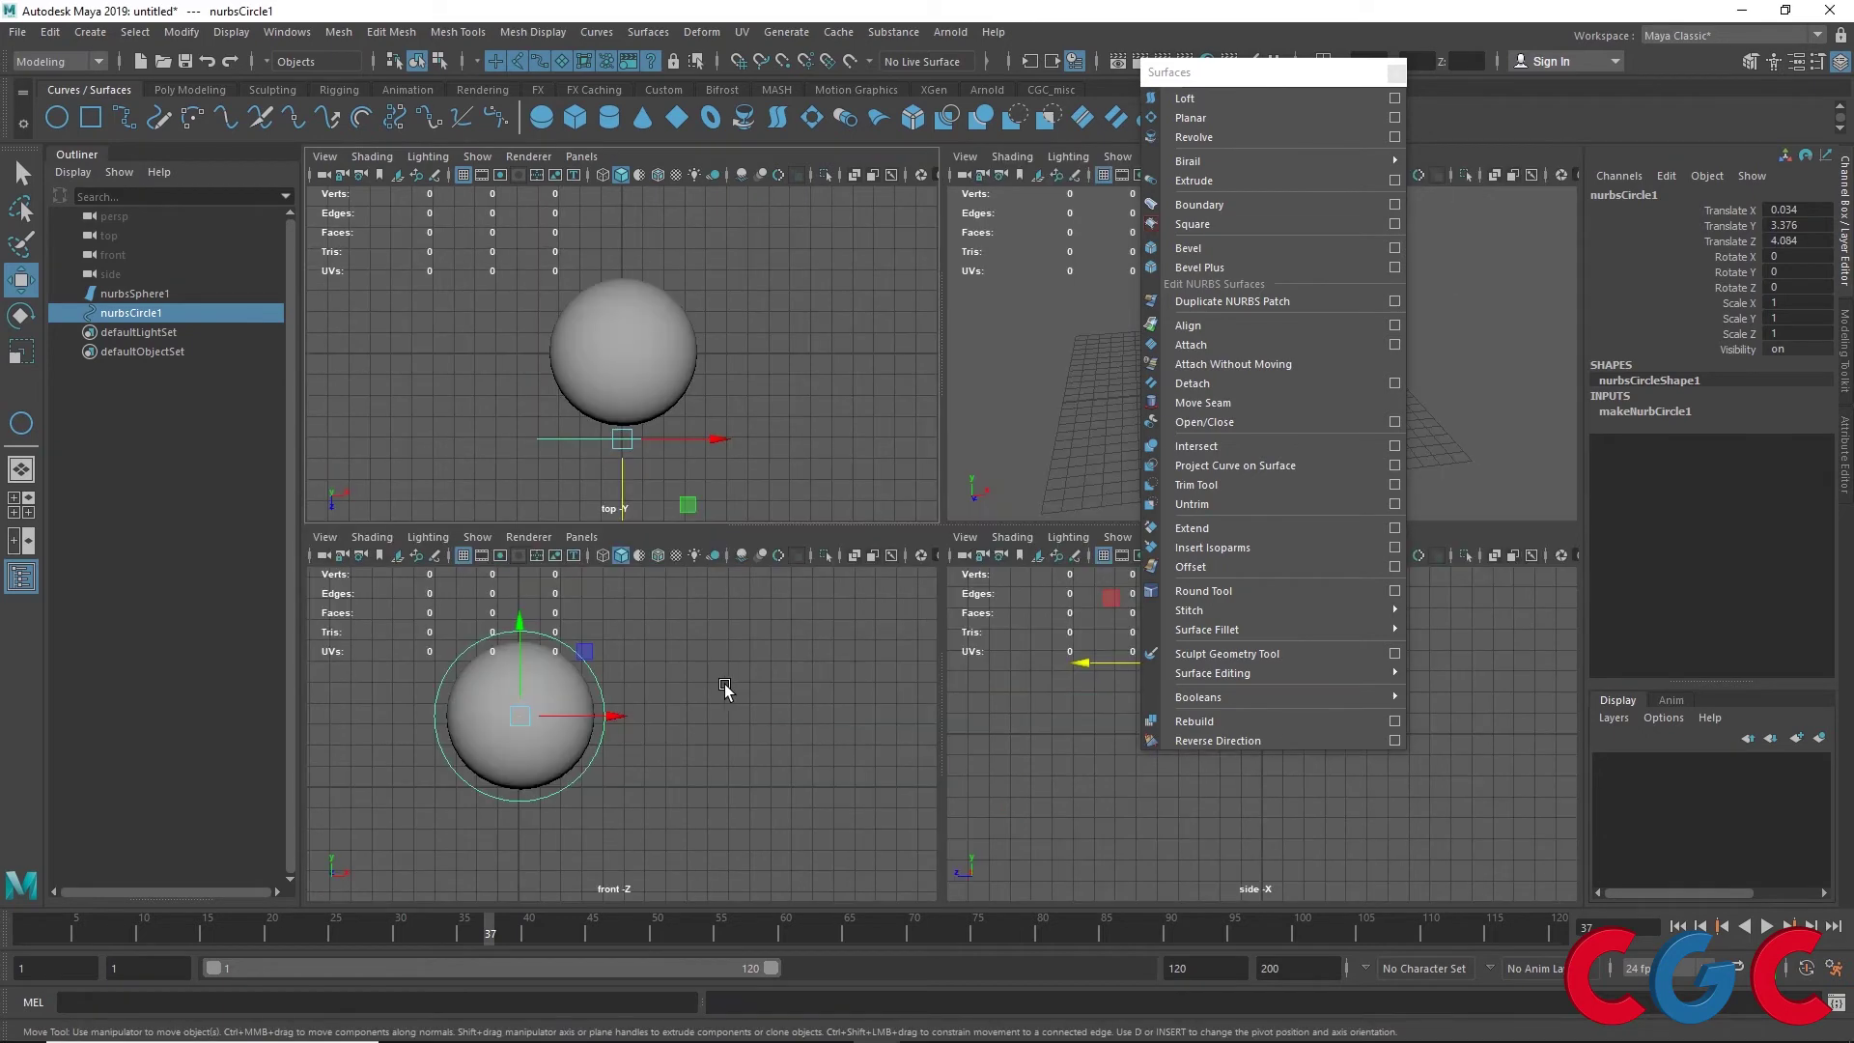
{"action": "key", "text": "space"}
Scale the circle's top and bottom CVs in Y into a peanut shape
{"action": "right_click_drag", "start_coordinate": [814, 352], "coordinate": [642, 345]}
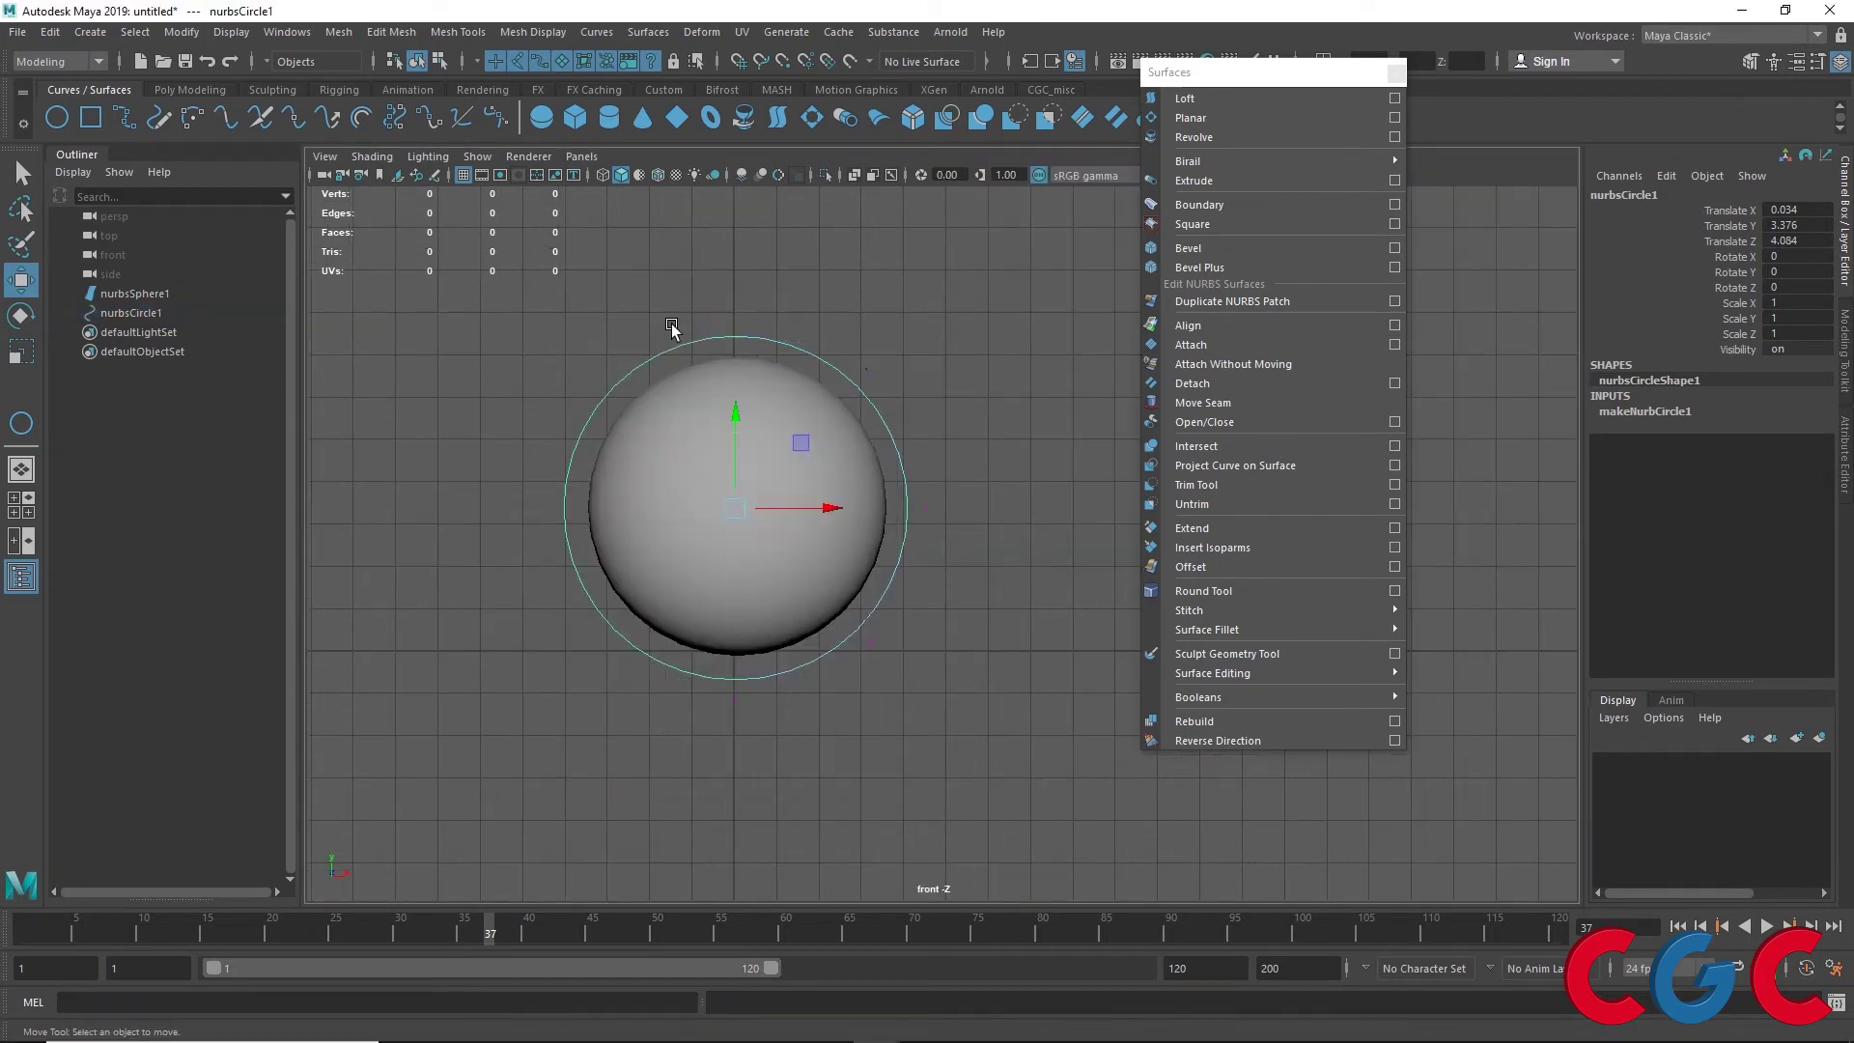
{"action": "left_click_drag", "start_coordinate": [674, 773], "coordinate": [794, 290]}
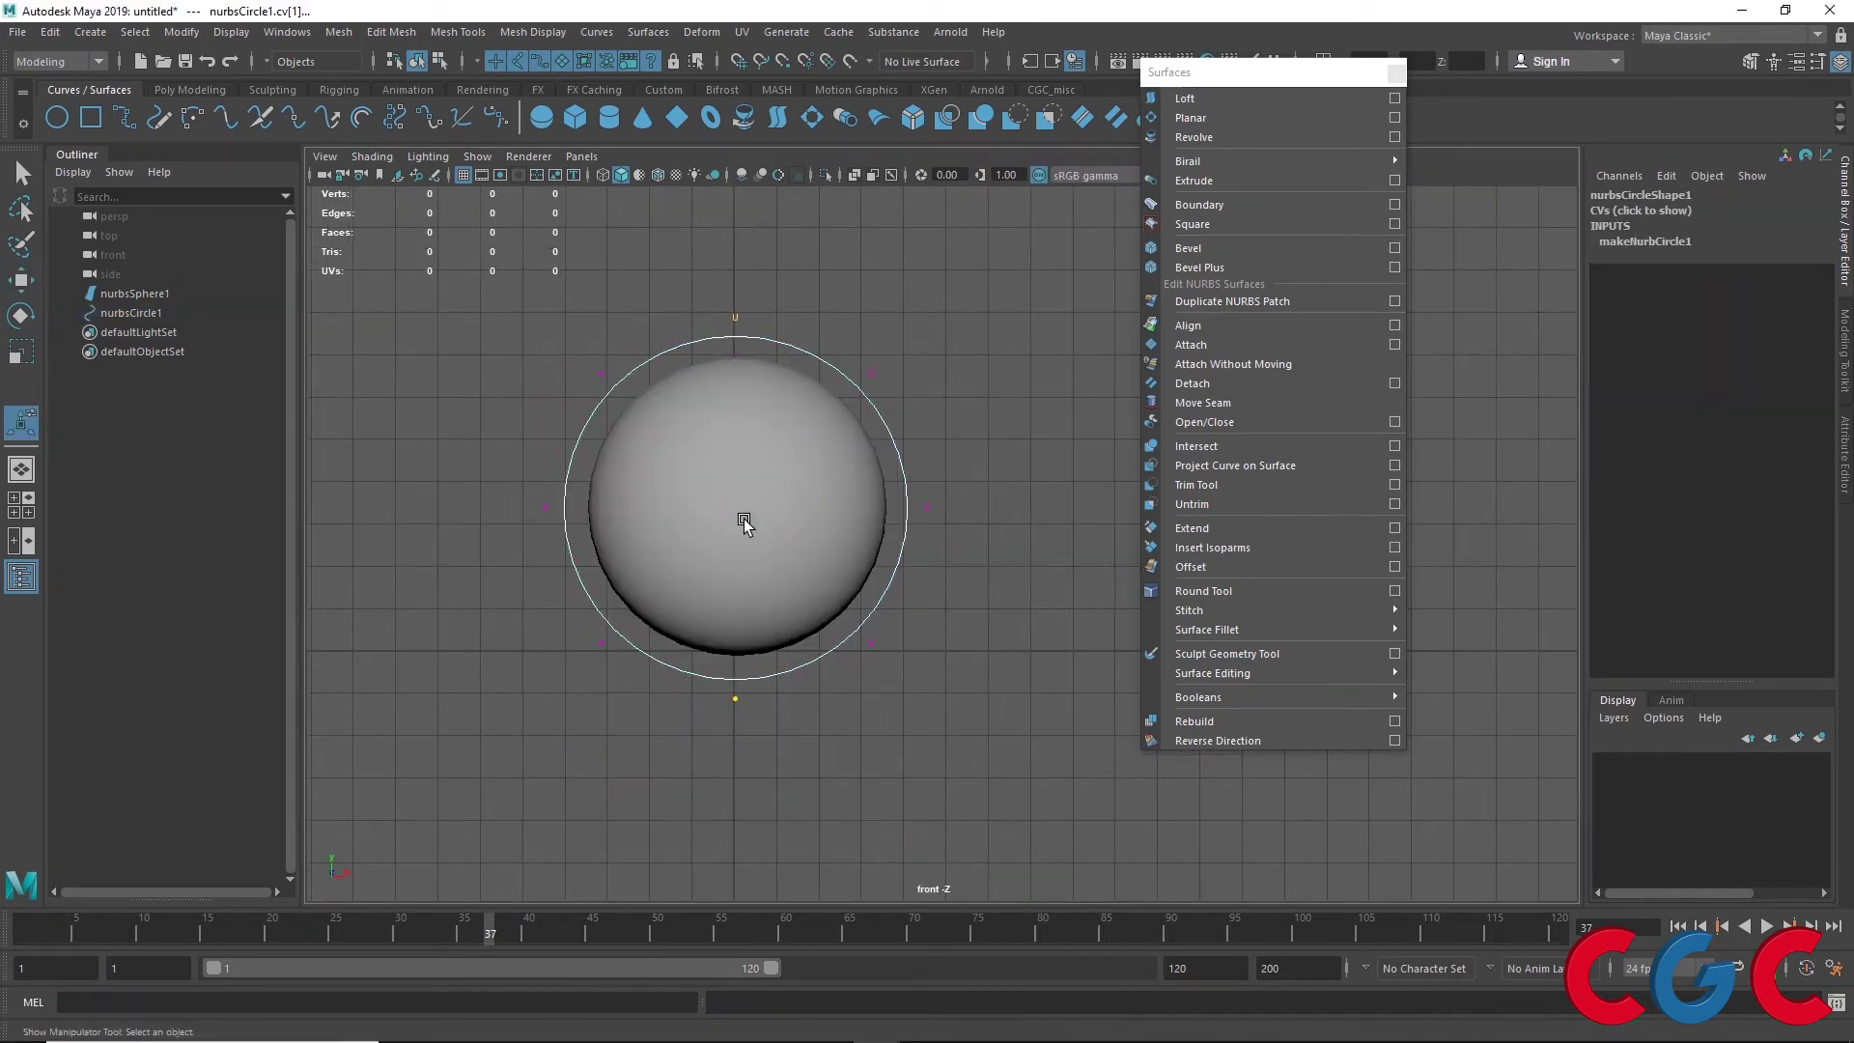
{"action": "key", "text": "r"}
{"action": "left_click_drag", "start_coordinate": [737, 439], "coordinate": [732, 490]}
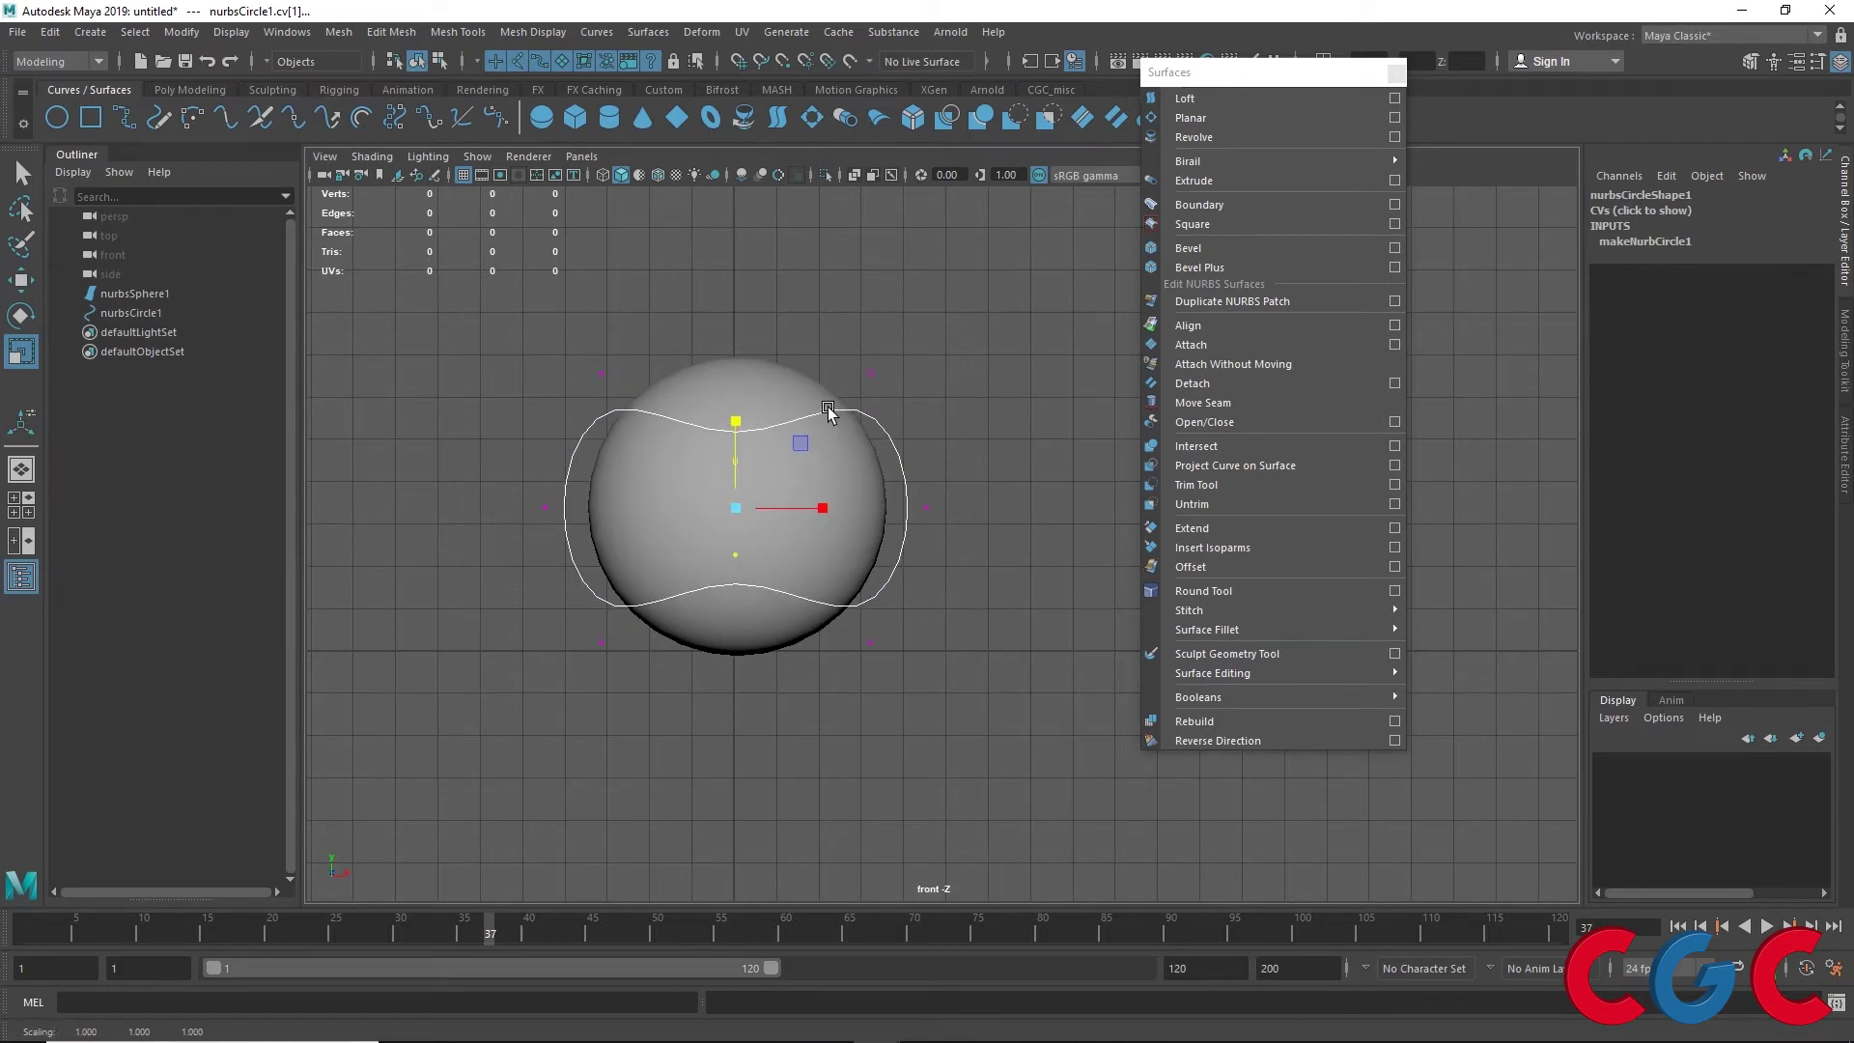
Scale the peanut curve to 0.615, raise it slightly, and select the sphere
{"action": "key", "text": "F8"}
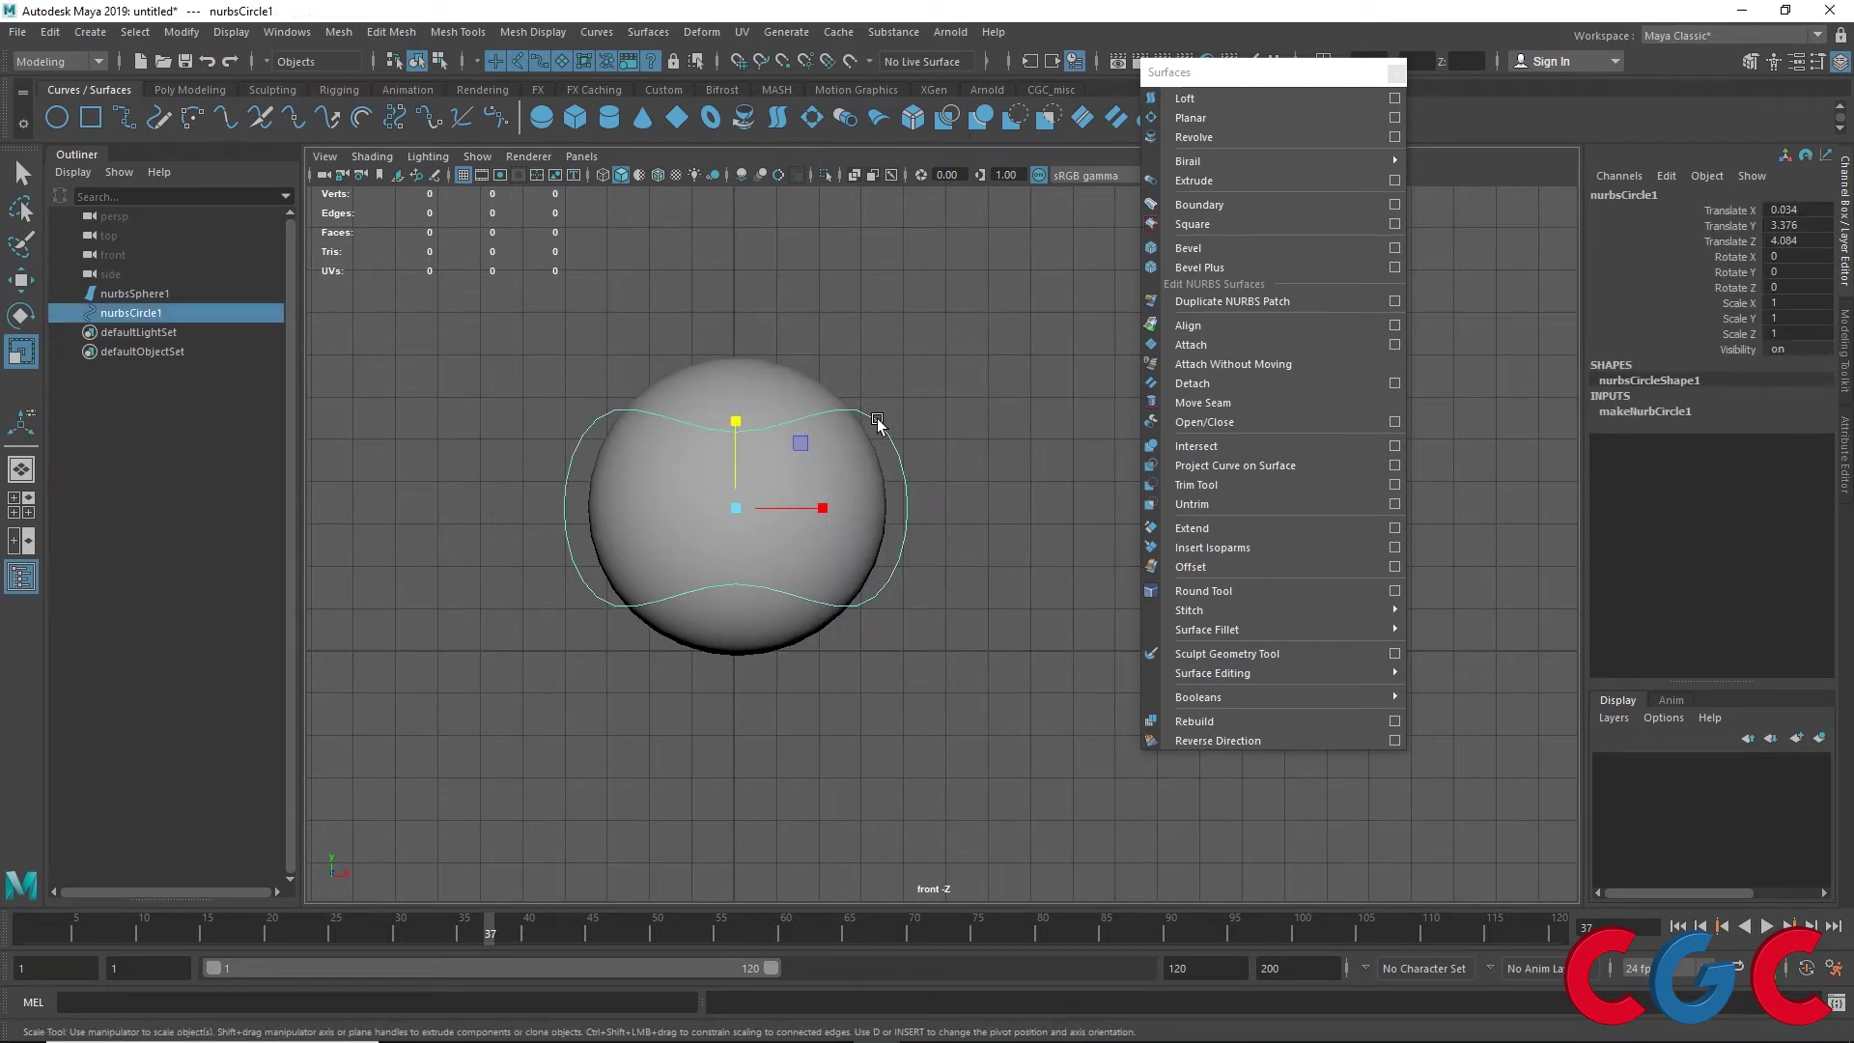
{"action": "left_click_drag", "start_coordinate": [740, 510], "coordinate": [649, 537]}
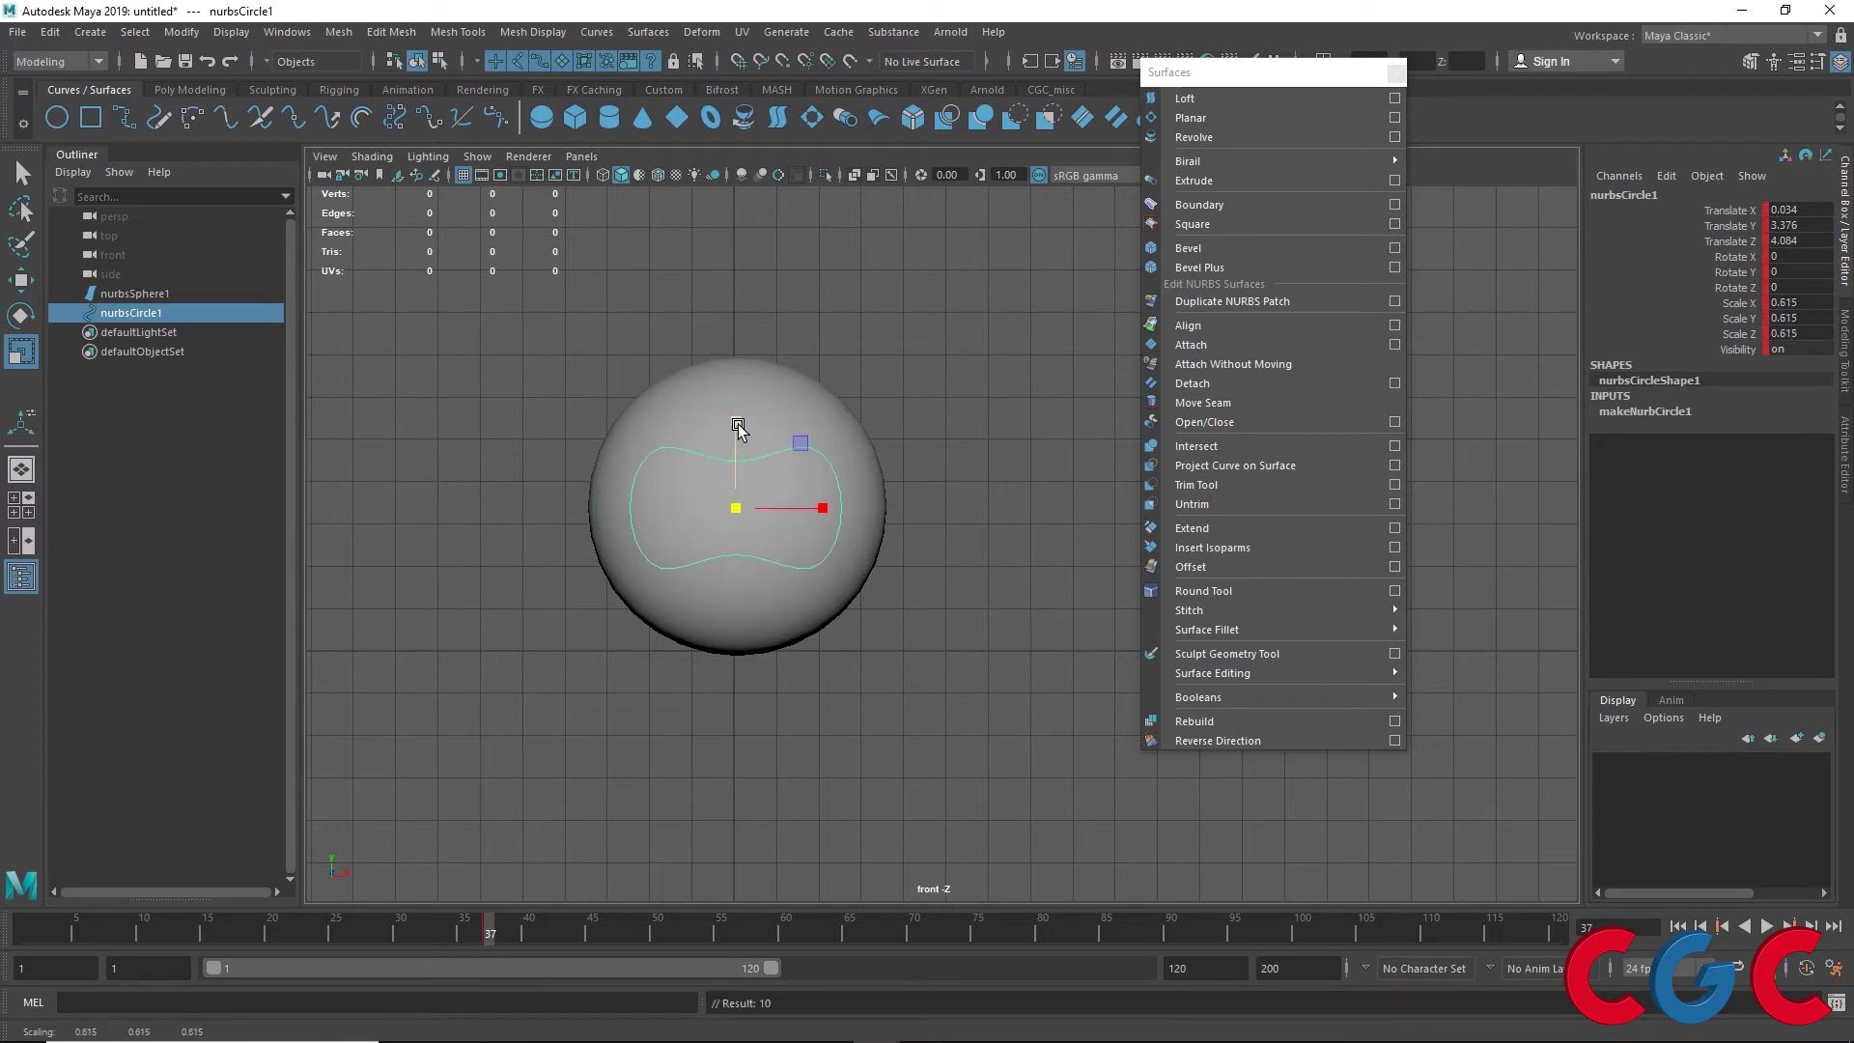
{"action": "key", "text": "w"}
{"action": "left_click_drag", "start_coordinate": [743, 419], "coordinate": [747, 392]}
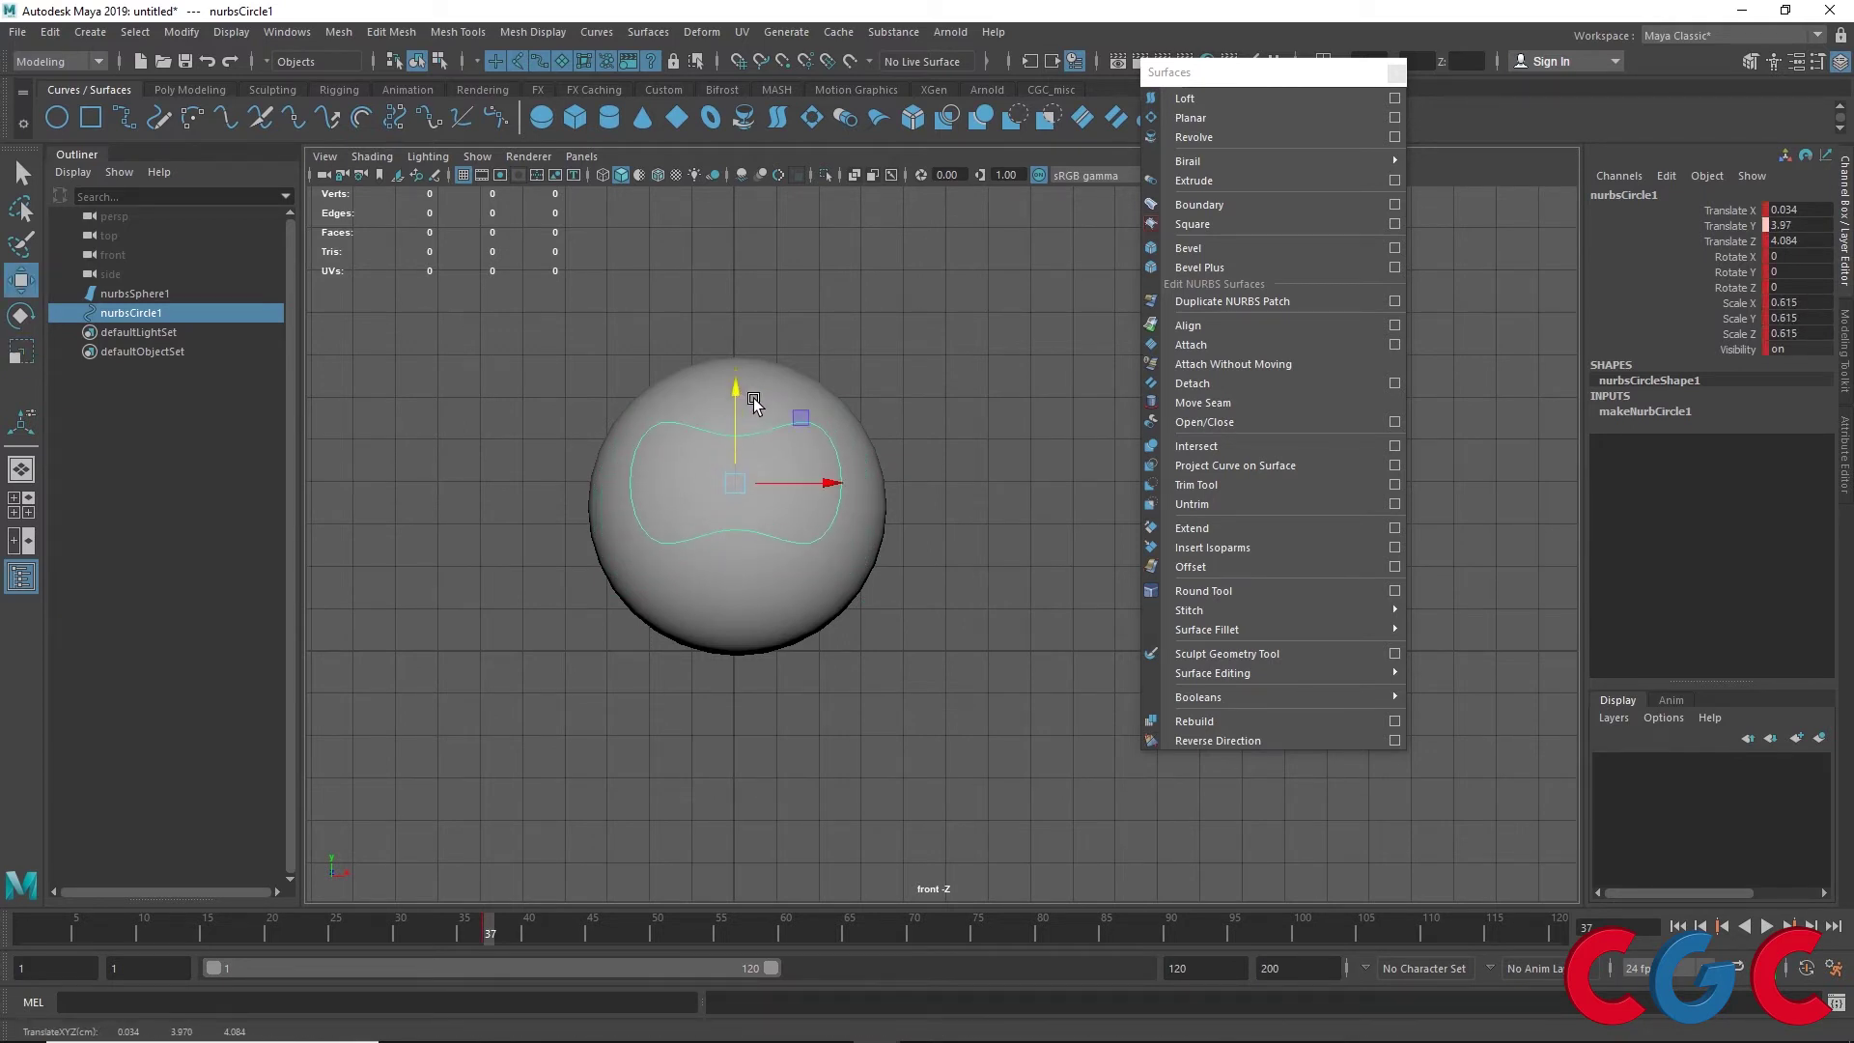
{"action": "left_click", "coordinate": [761, 389]}
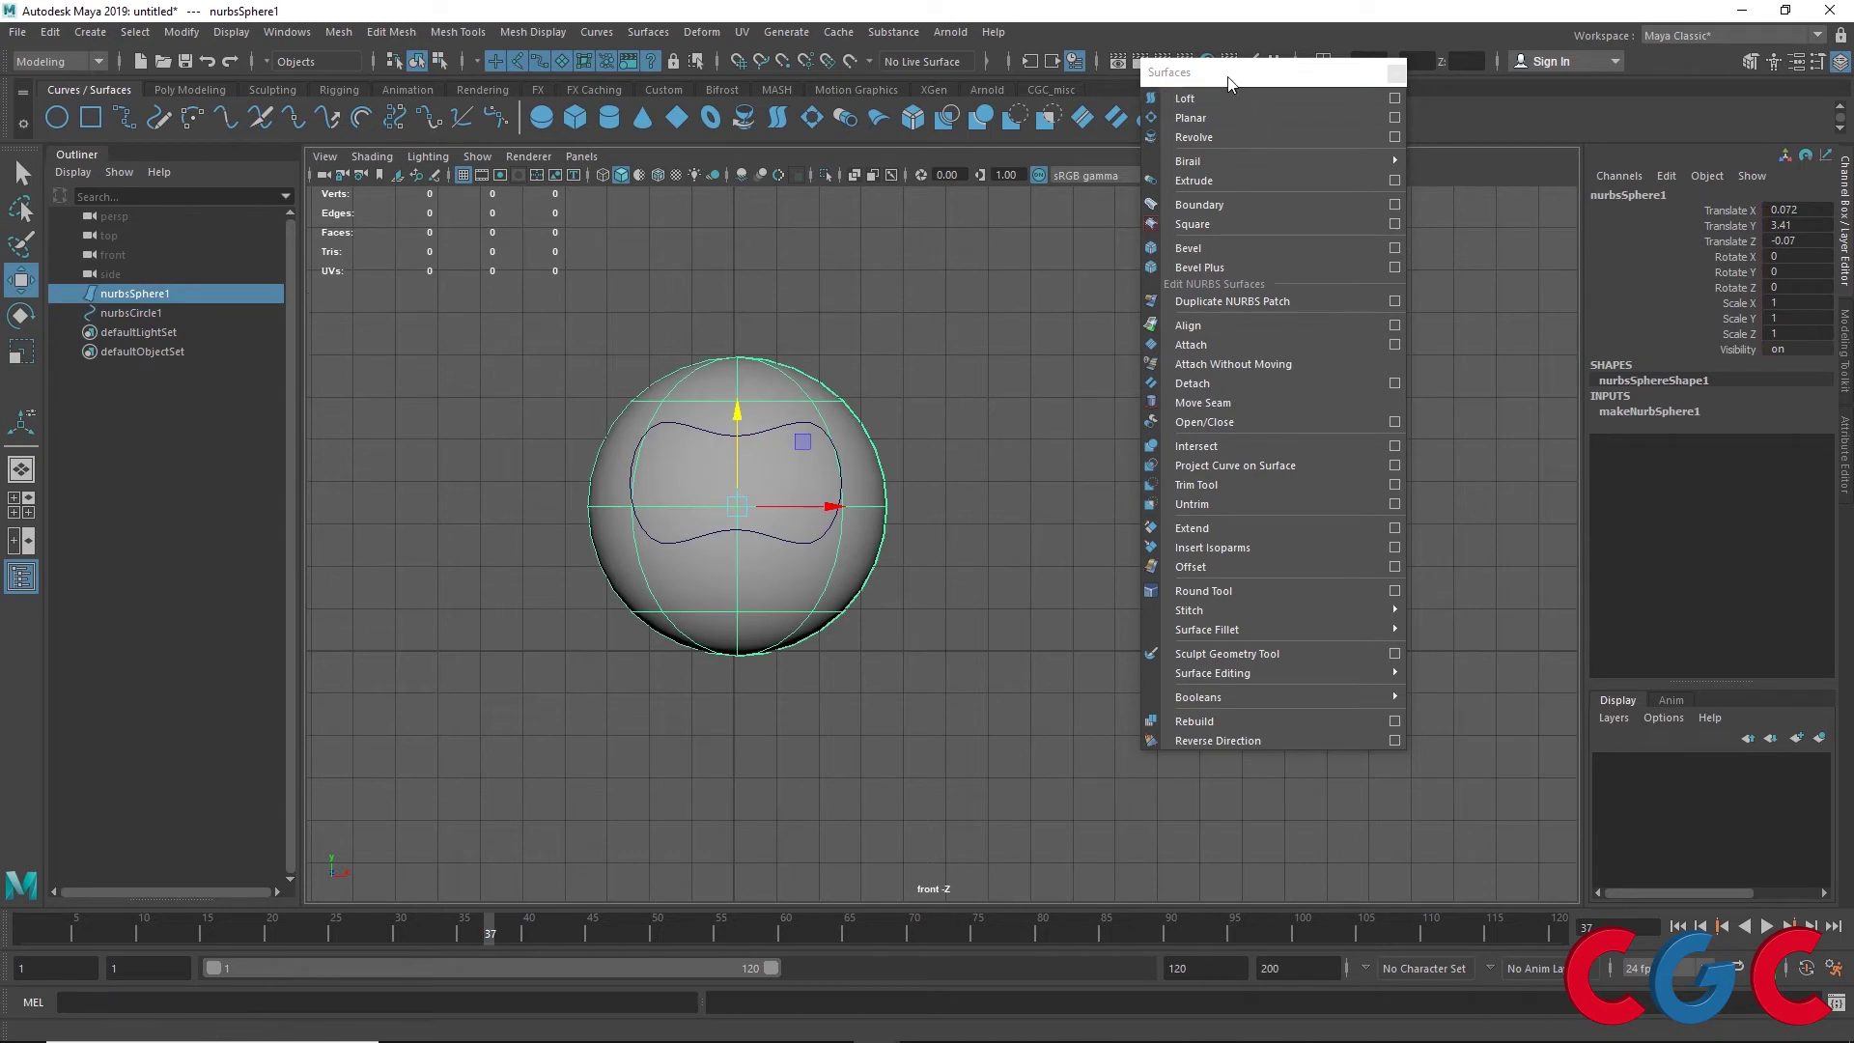
In the perspective view, select the peanut curve then the sphere last, keeping the Surfaces tear-off nearby
{"action": "left_click_drag", "start_coordinate": [1228, 73], "coordinate": [1532, 294]}
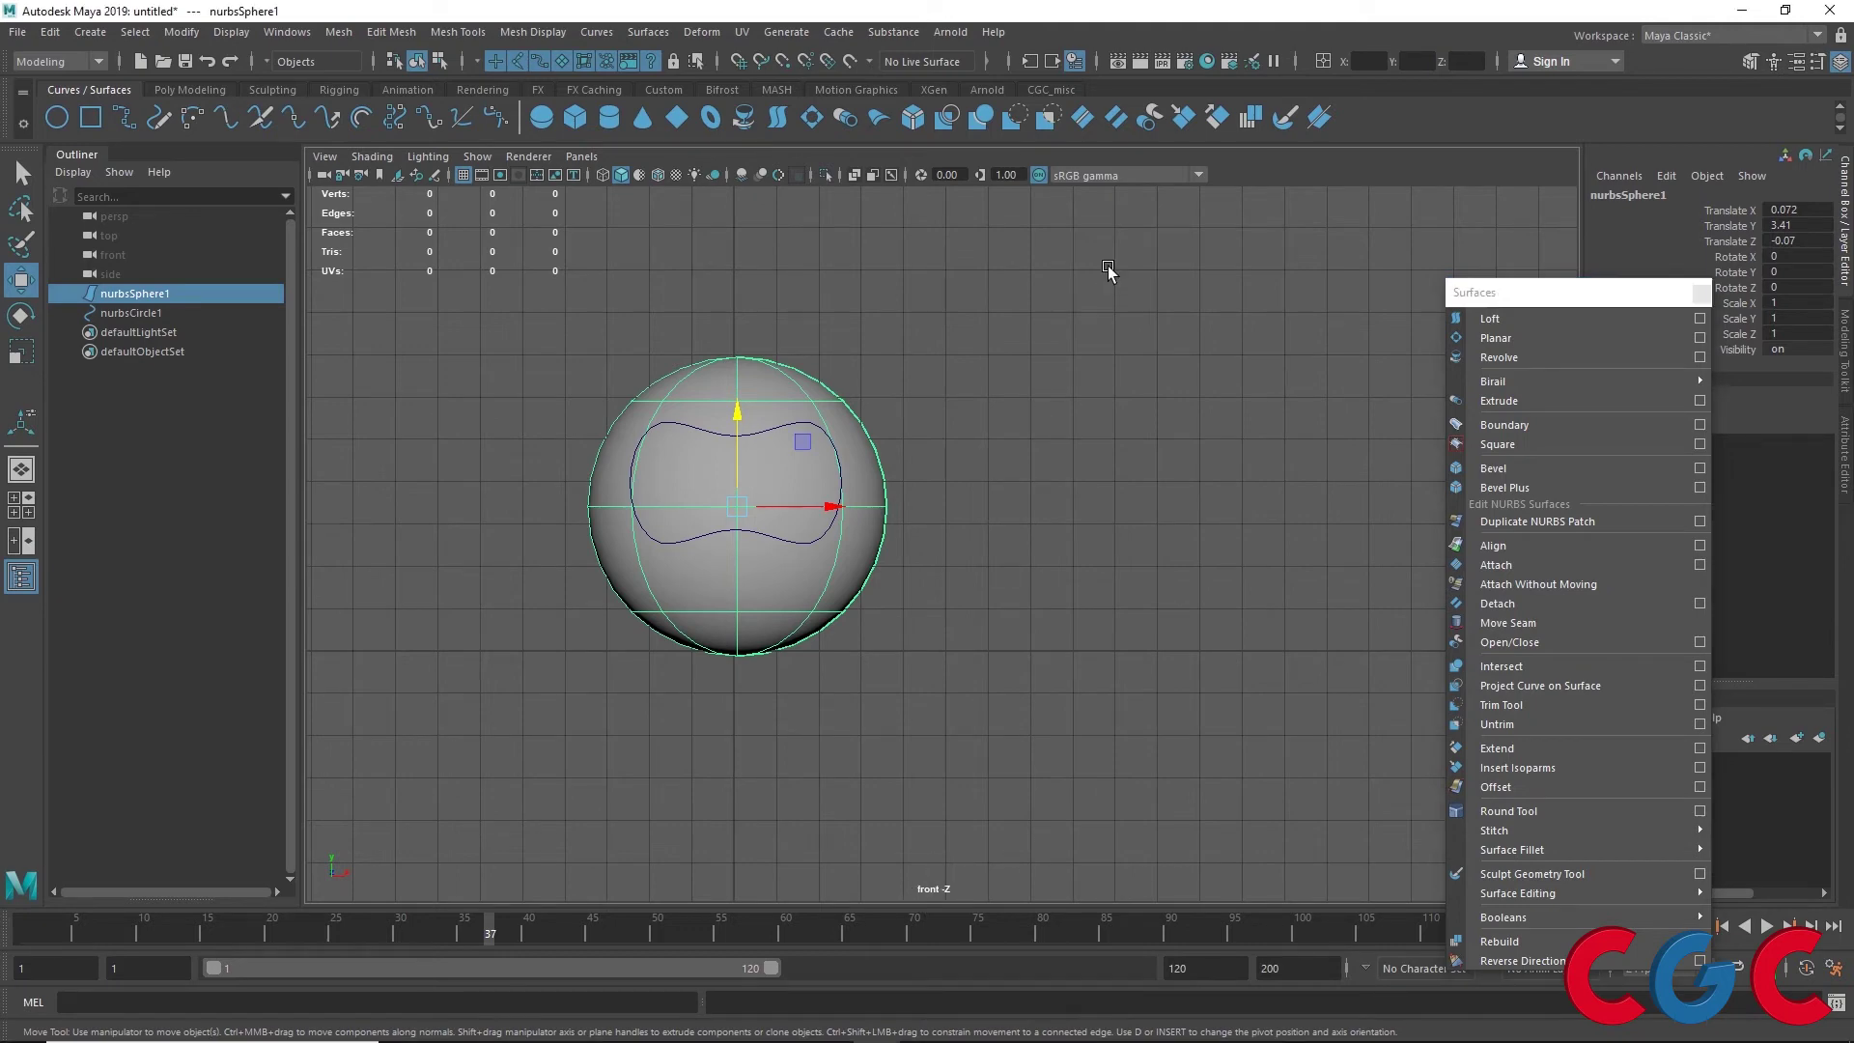
{"action": "key", "text": "space"}
{"action": "key", "text": "space"}
{"action": "left_click_drag", "start_coordinate": [1142, 628], "coordinate": [911, 637], "text": "alt"}
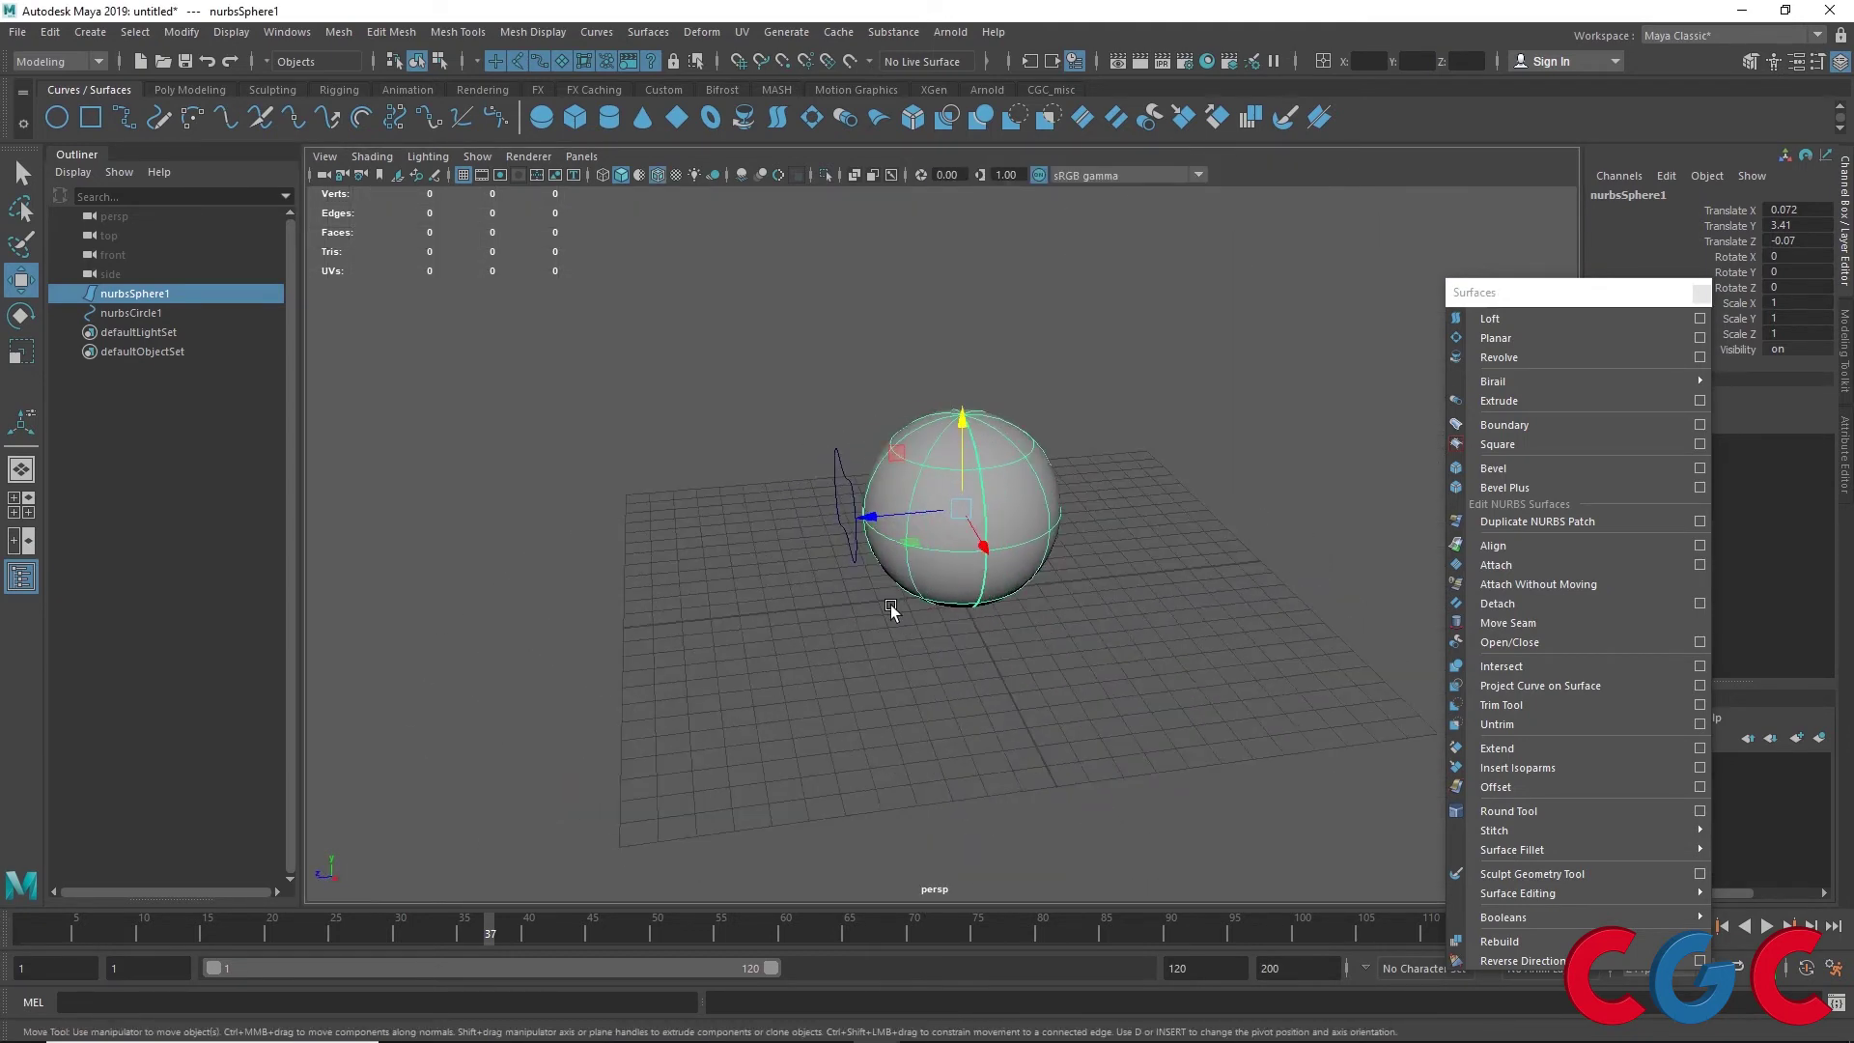
{"action": "left_click_drag", "start_coordinate": [854, 394], "coordinate": [780, 550]}
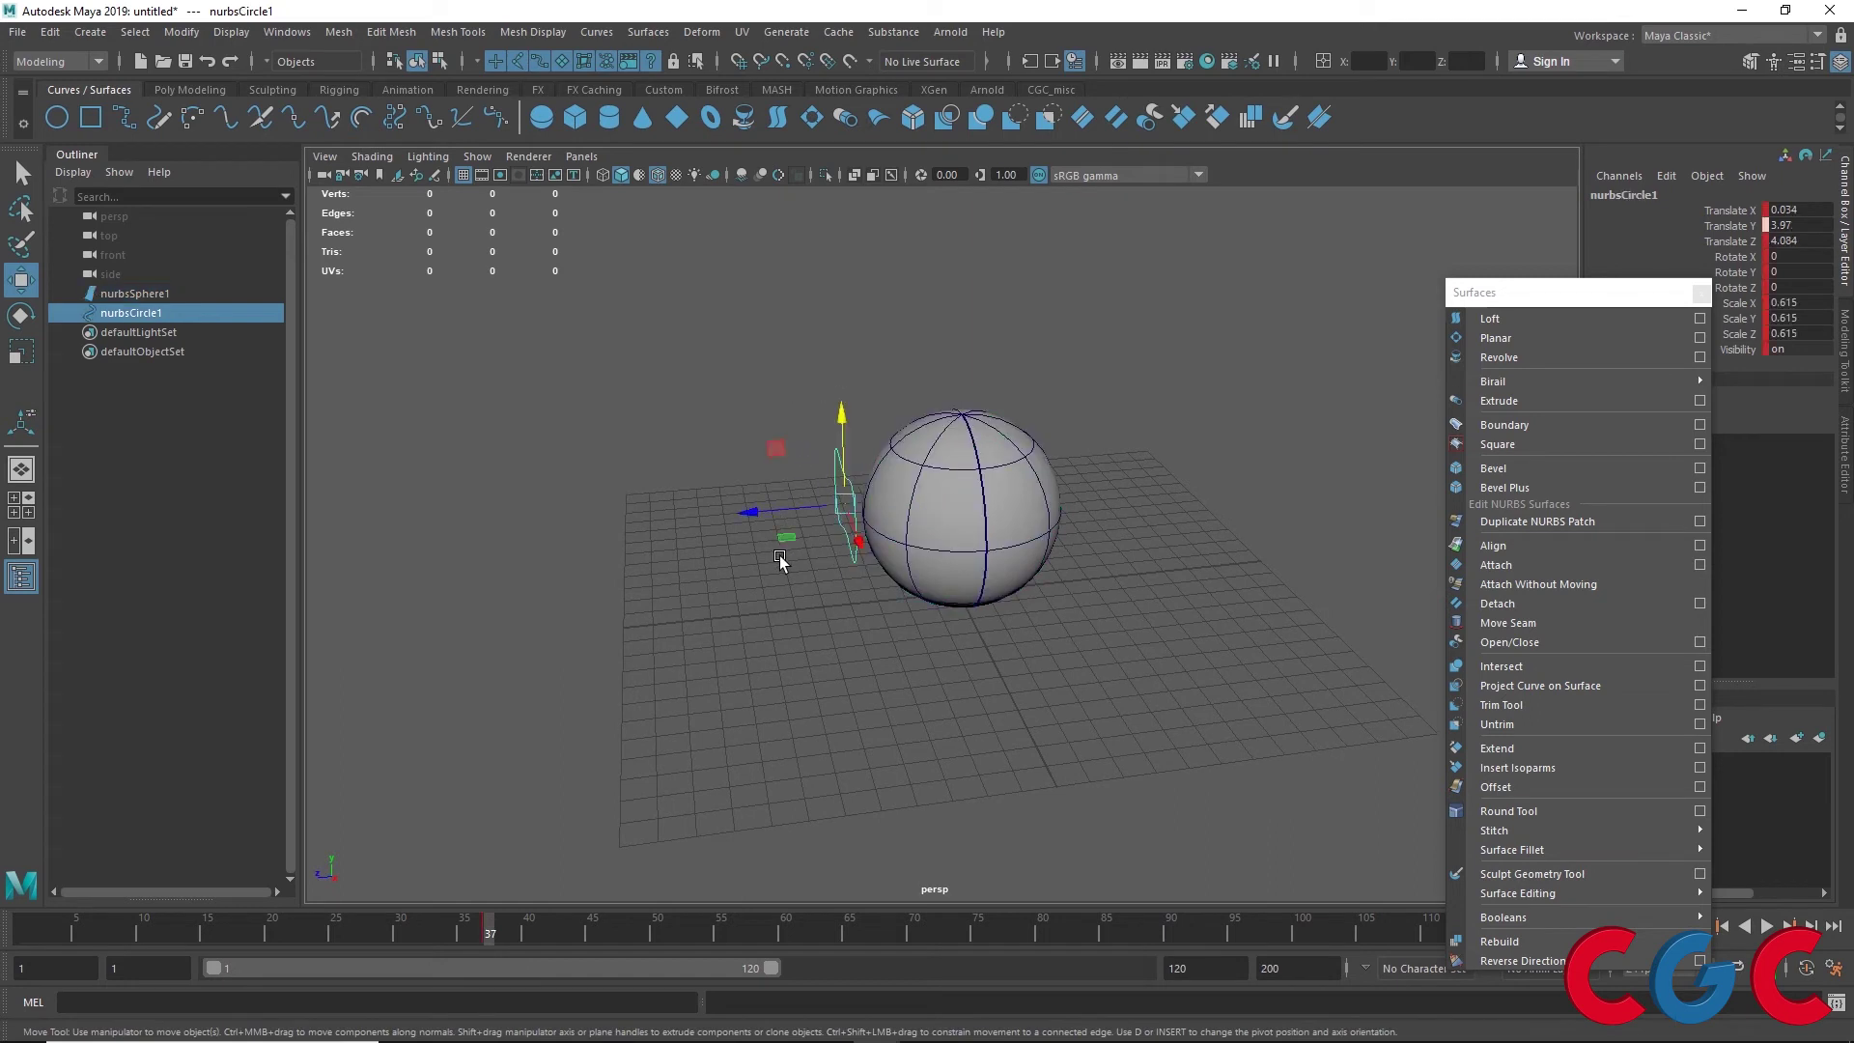
{"action": "left_click_drag", "start_coordinate": [1020, 346], "coordinate": [917, 621], "text": "shift"}
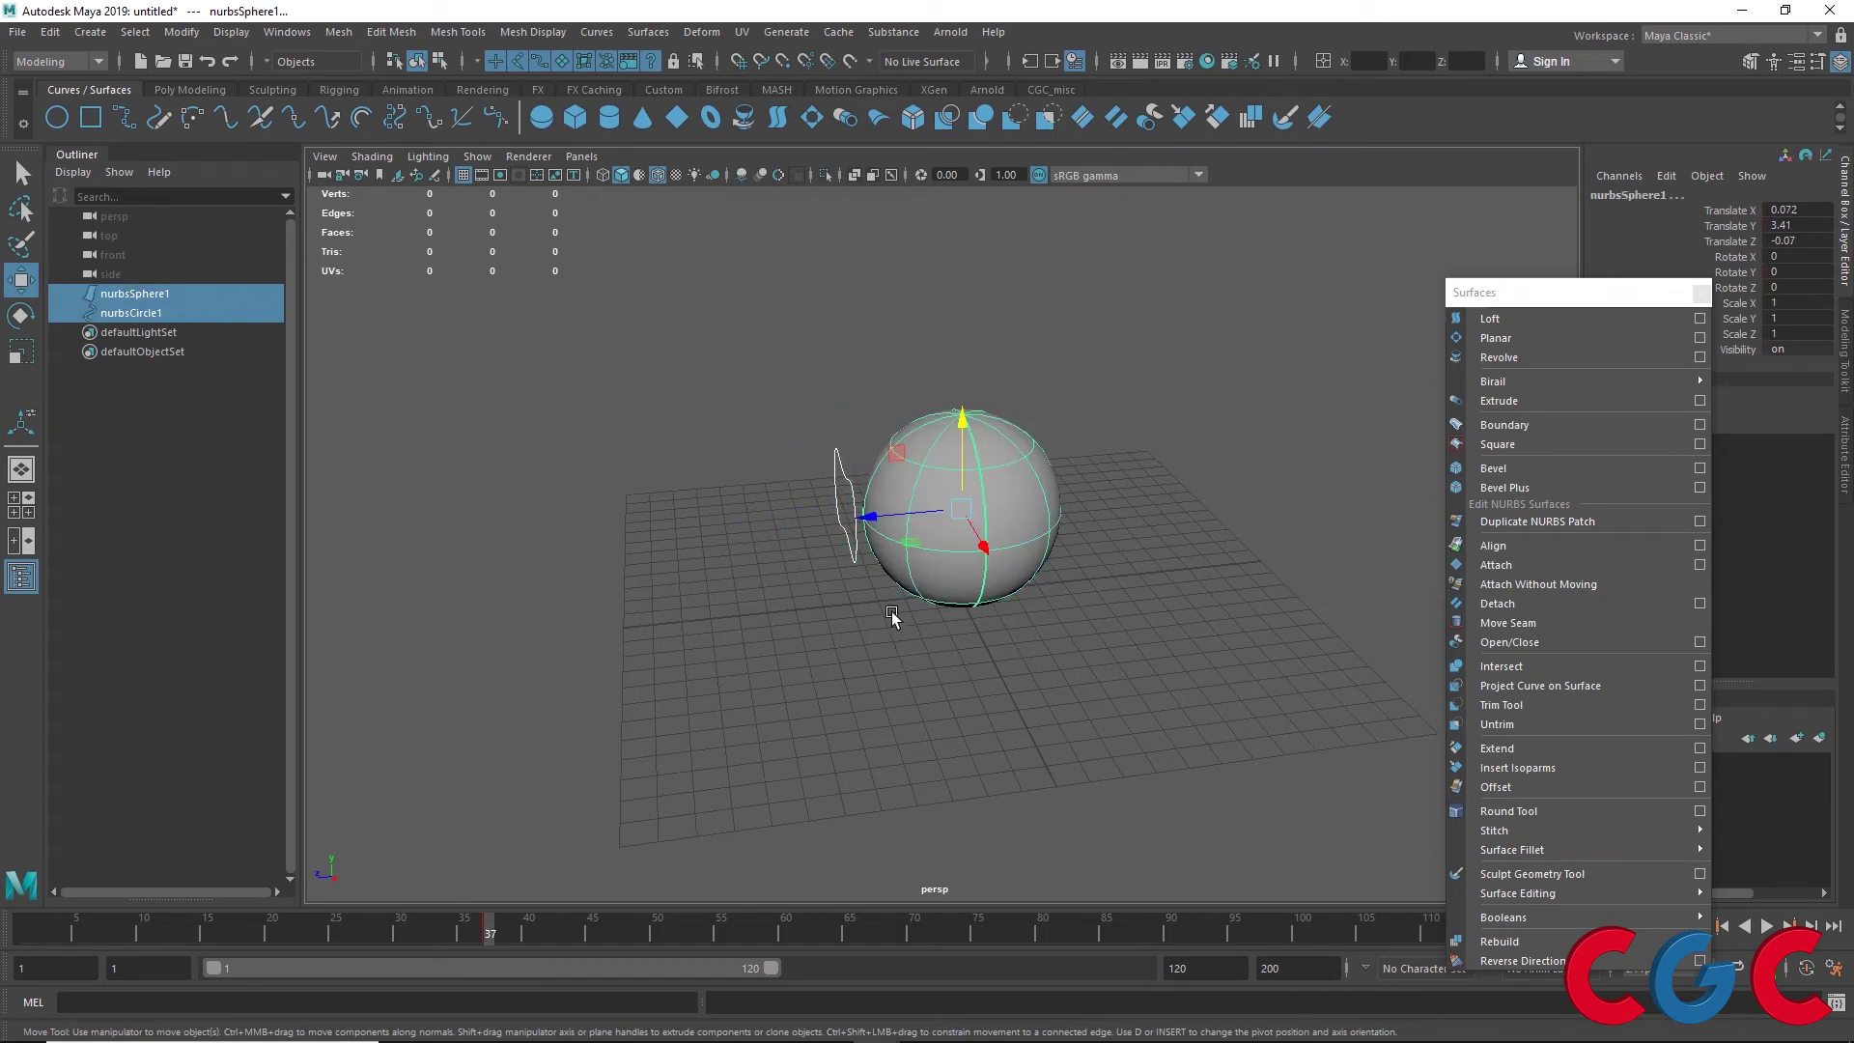
{"action": "left_click", "coordinate": [865, 711]}
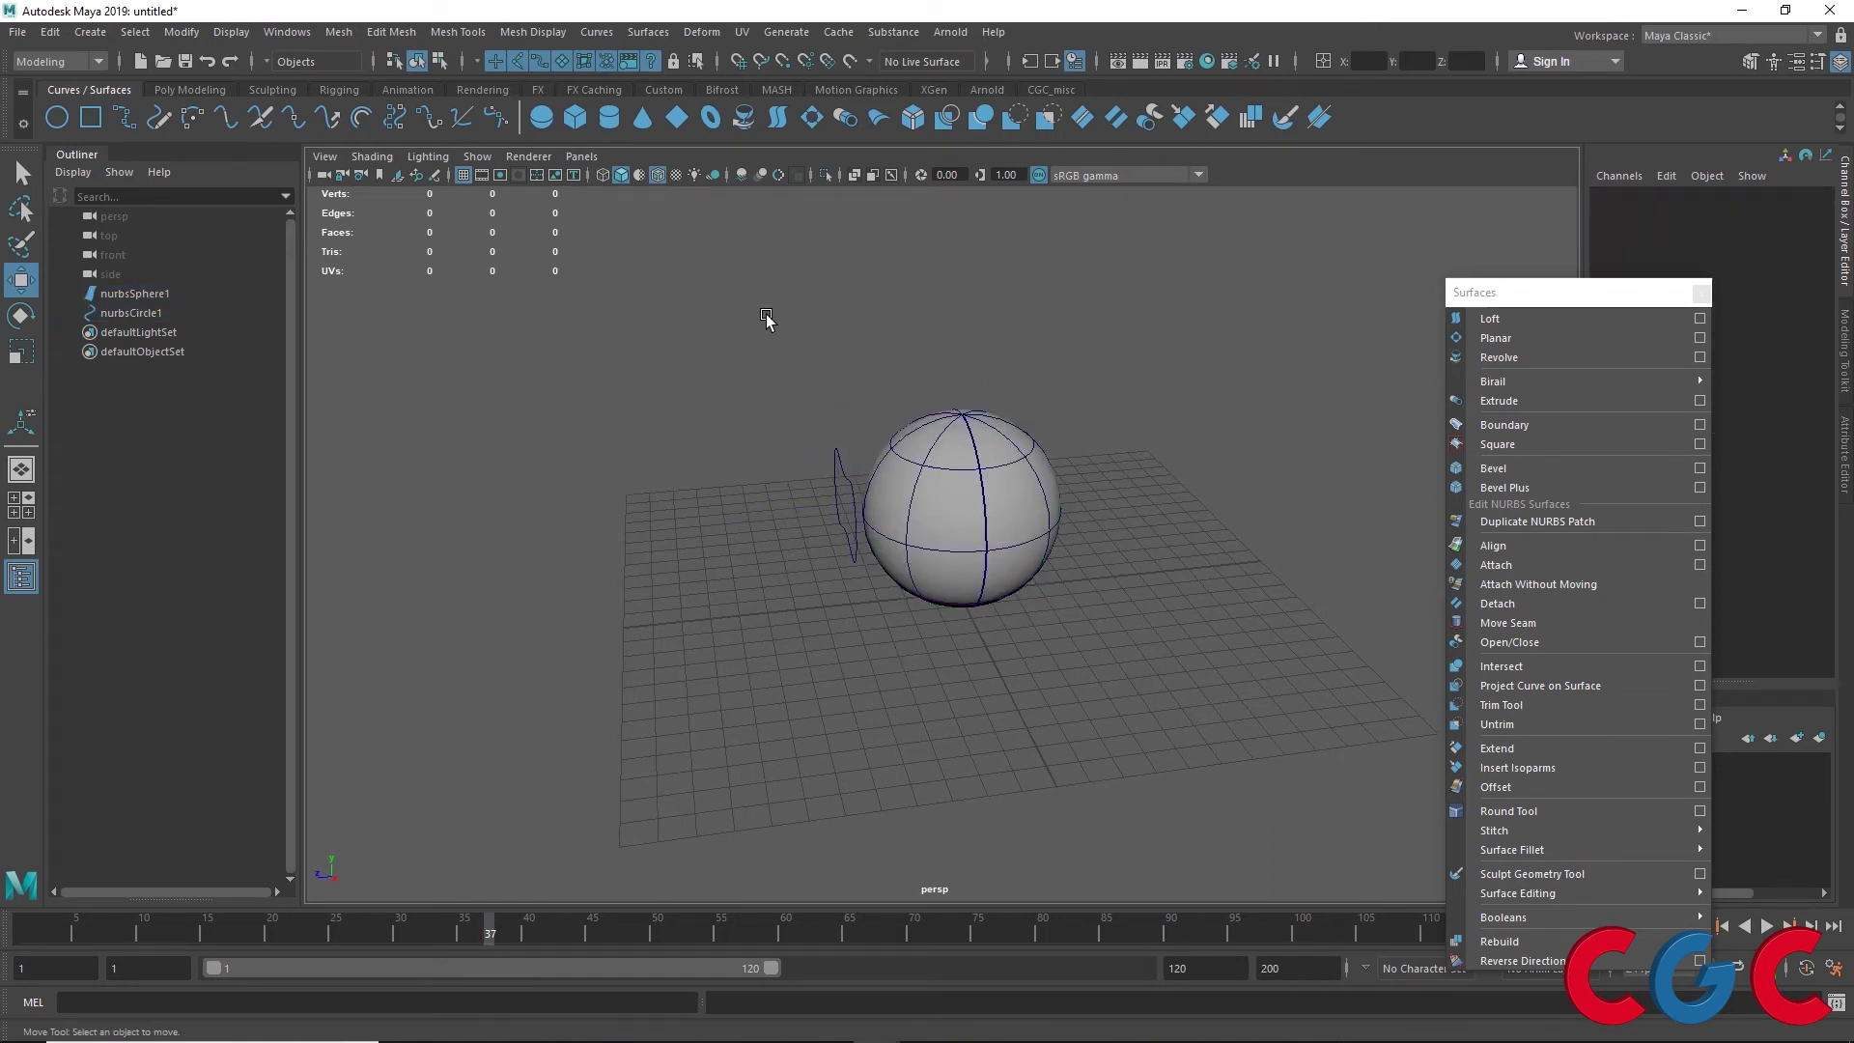
{"action": "left_click_drag", "start_coordinate": [766, 318], "coordinate": [845, 526]}
{"action": "left_click_drag", "start_coordinate": [1028, 340], "coordinate": [883, 745], "text": "shift"}
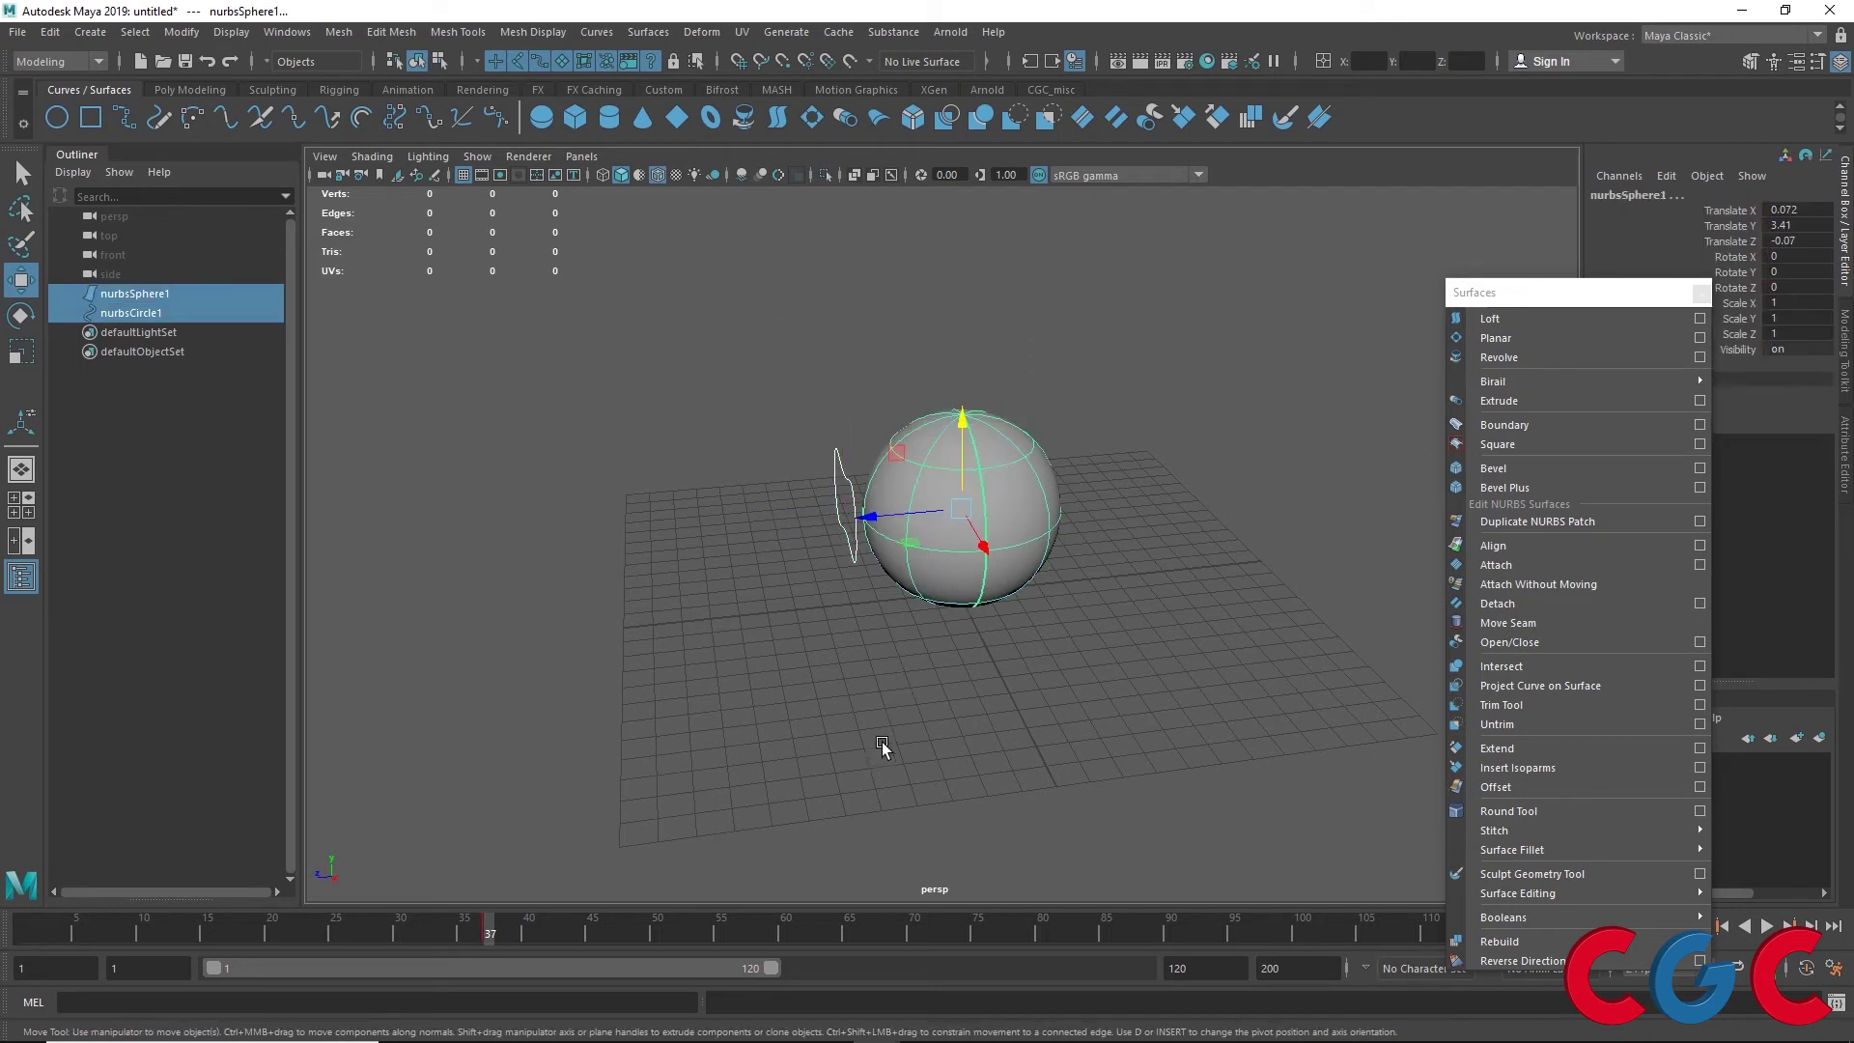
{"action": "left_click_drag", "start_coordinate": [1551, 294], "coordinate": [1281, 142]}
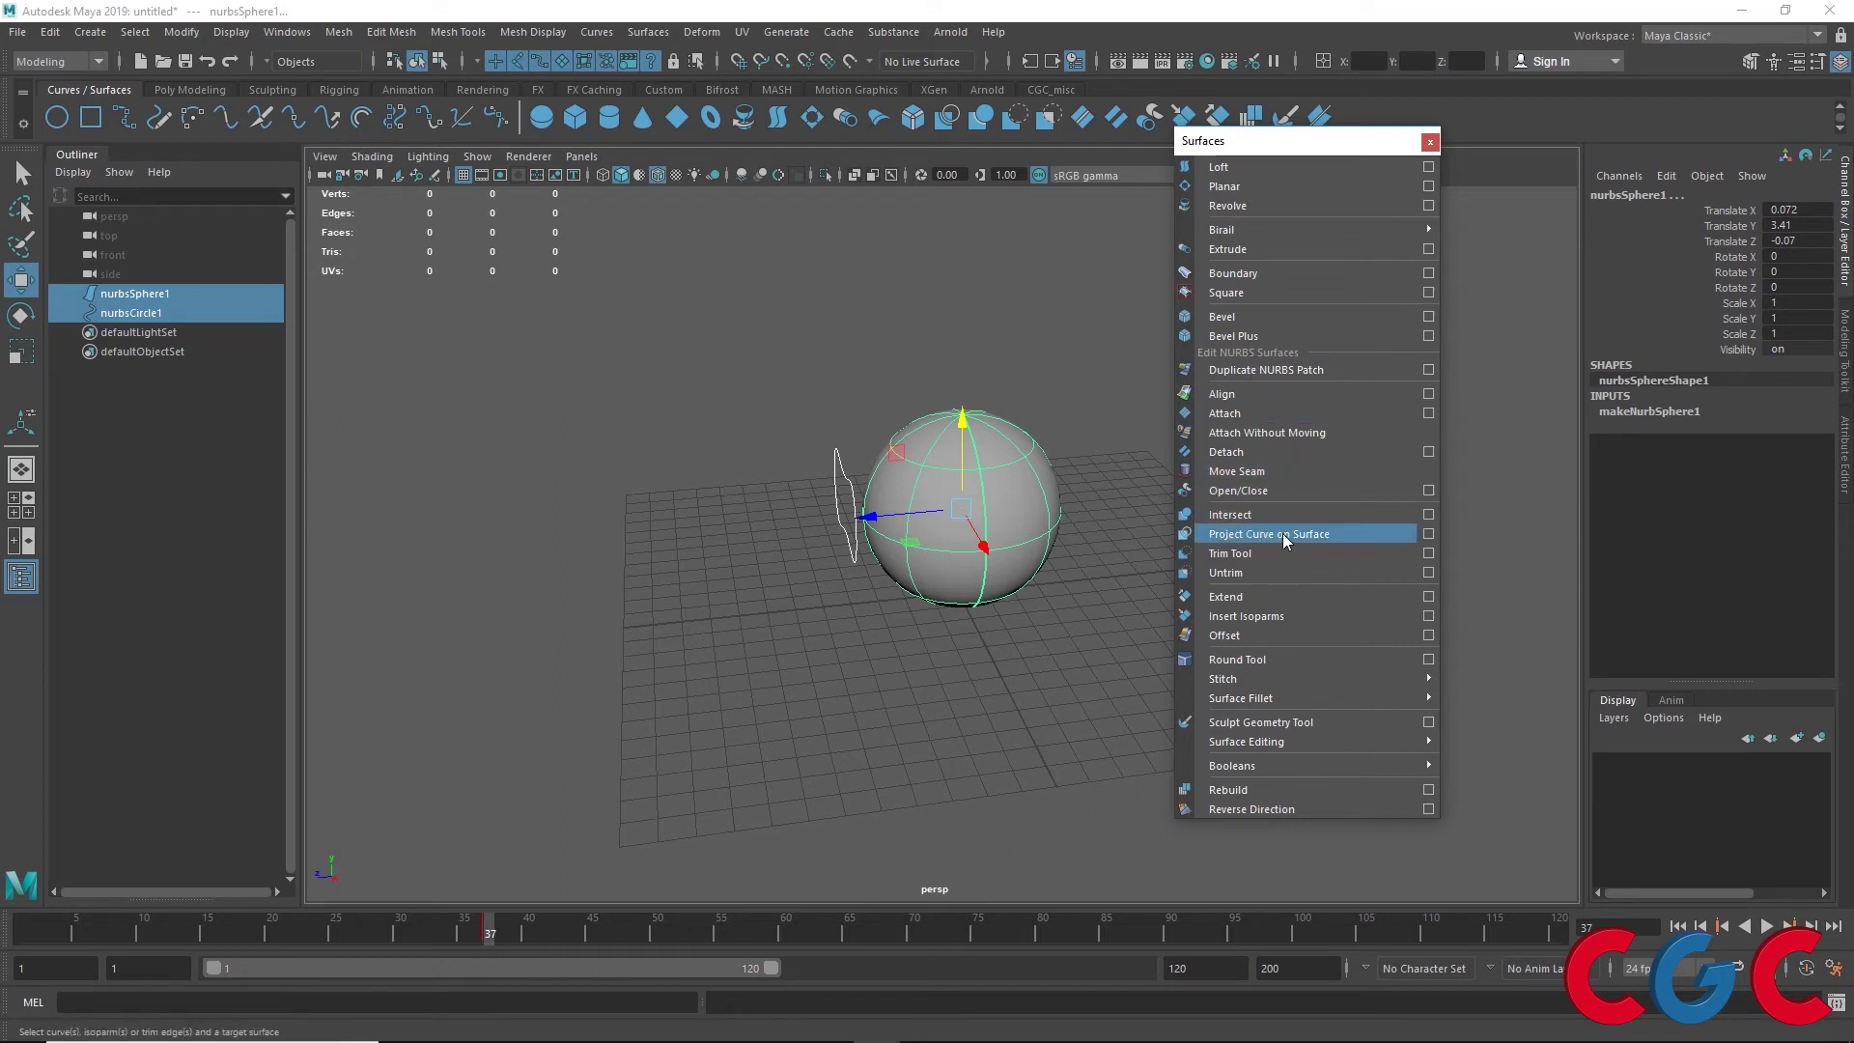
Open Project Curve on Surface options and trial-project the peanut curve along the active view (0.01 tolerance)
{"action": "left_click", "coordinate": [1423, 535]}
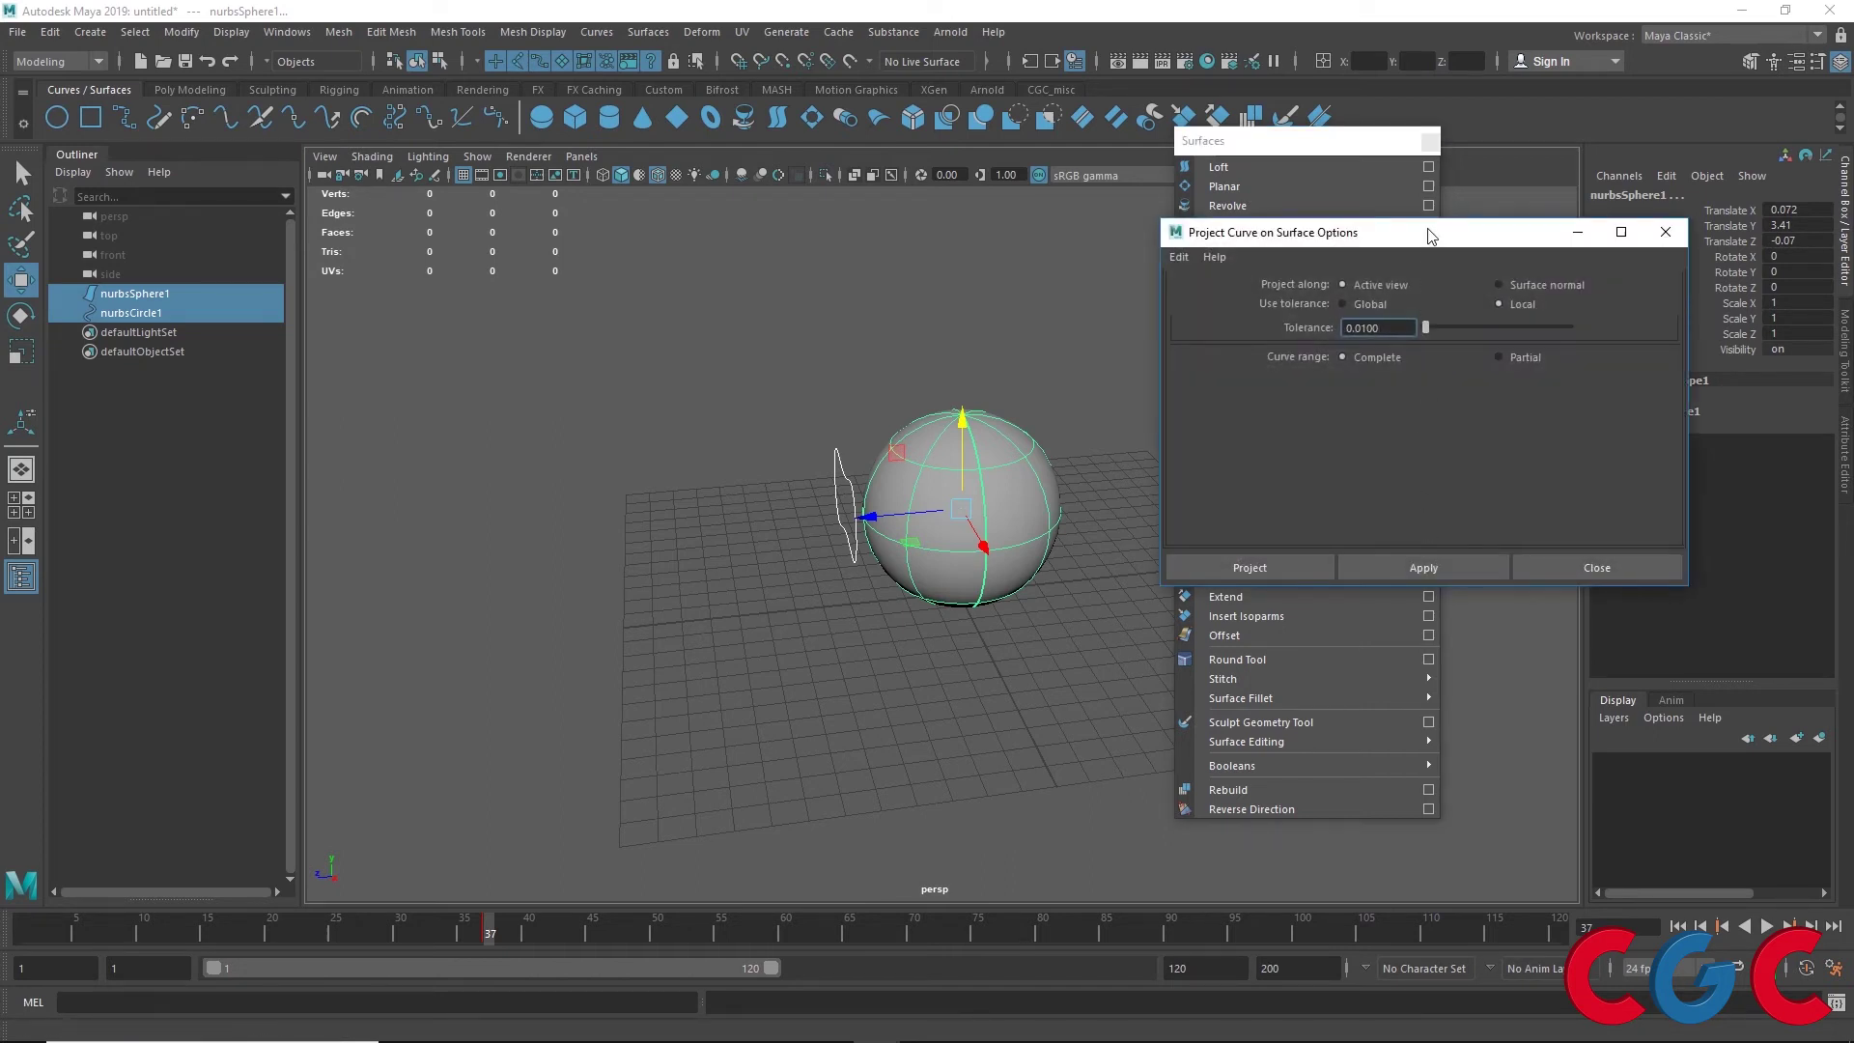
{"action": "left_click_drag", "start_coordinate": [1429, 237], "coordinate": [1408, 139]}
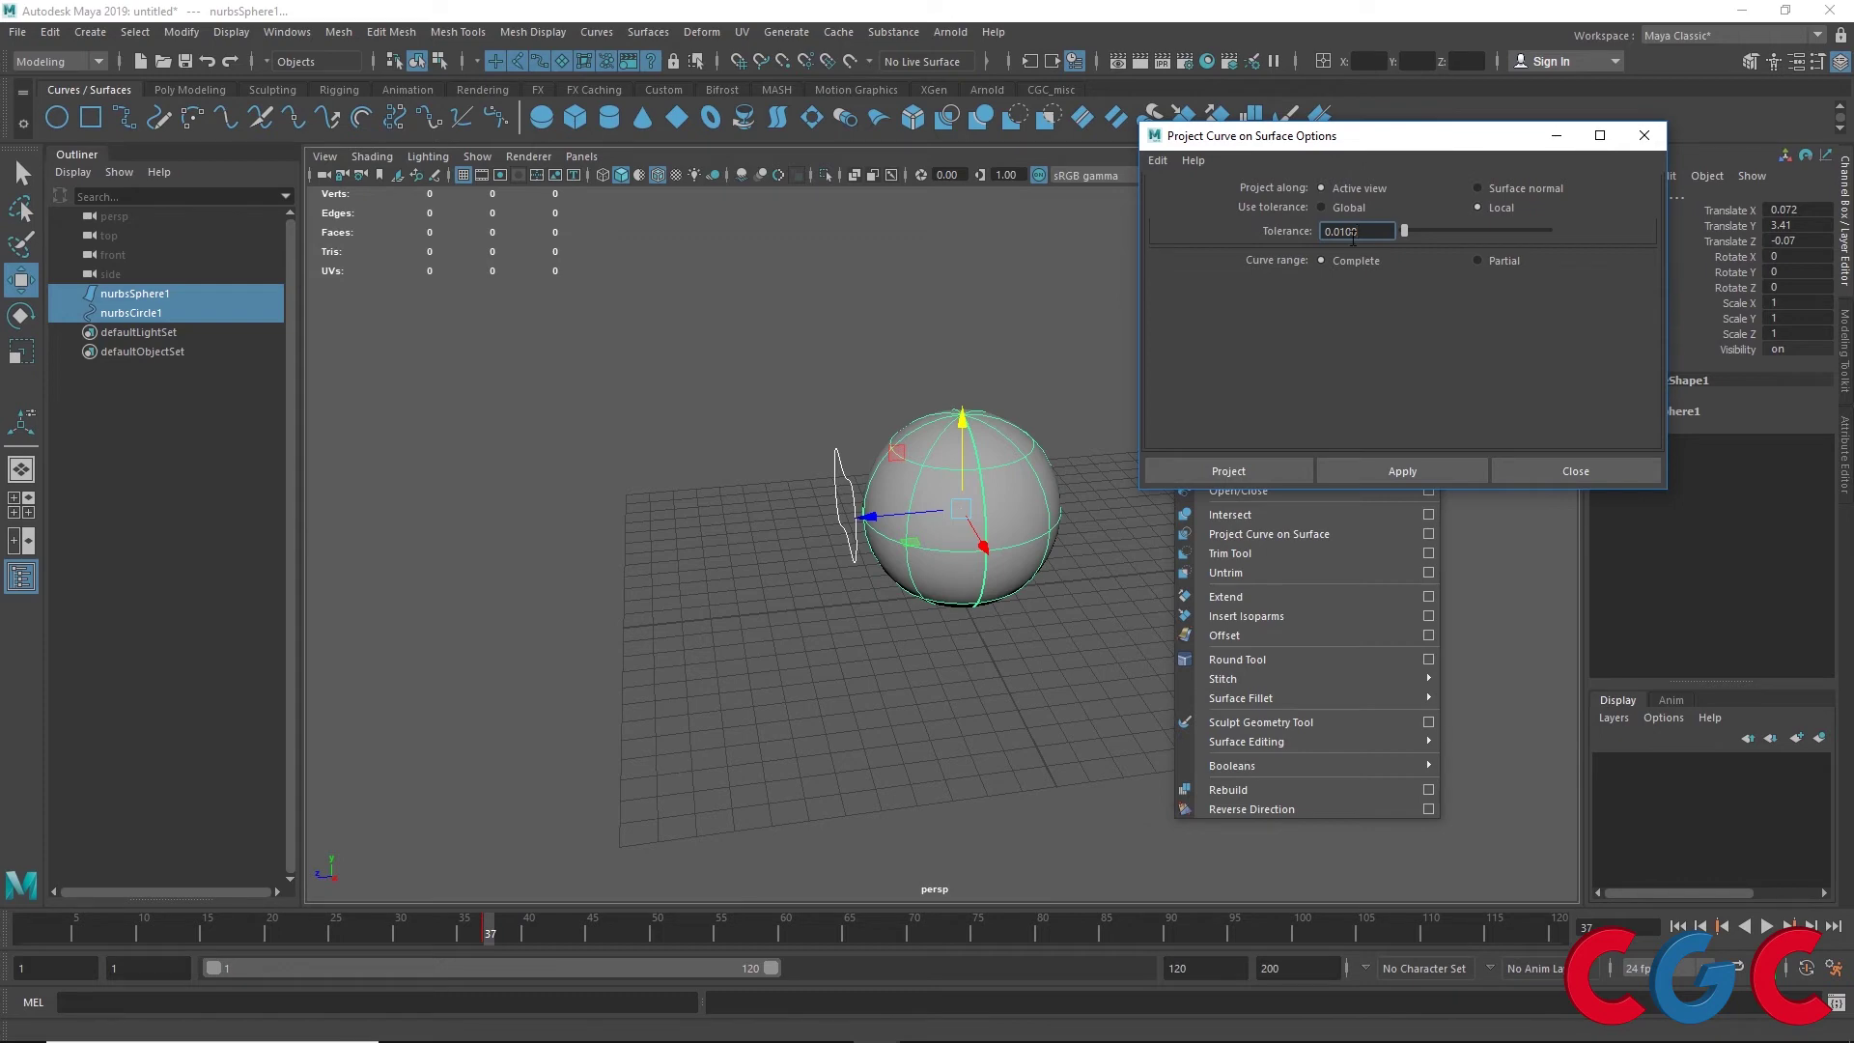
{"action": "left_click_drag", "start_coordinate": [1023, 406], "coordinate": [1096, 360], "text": "alt"}
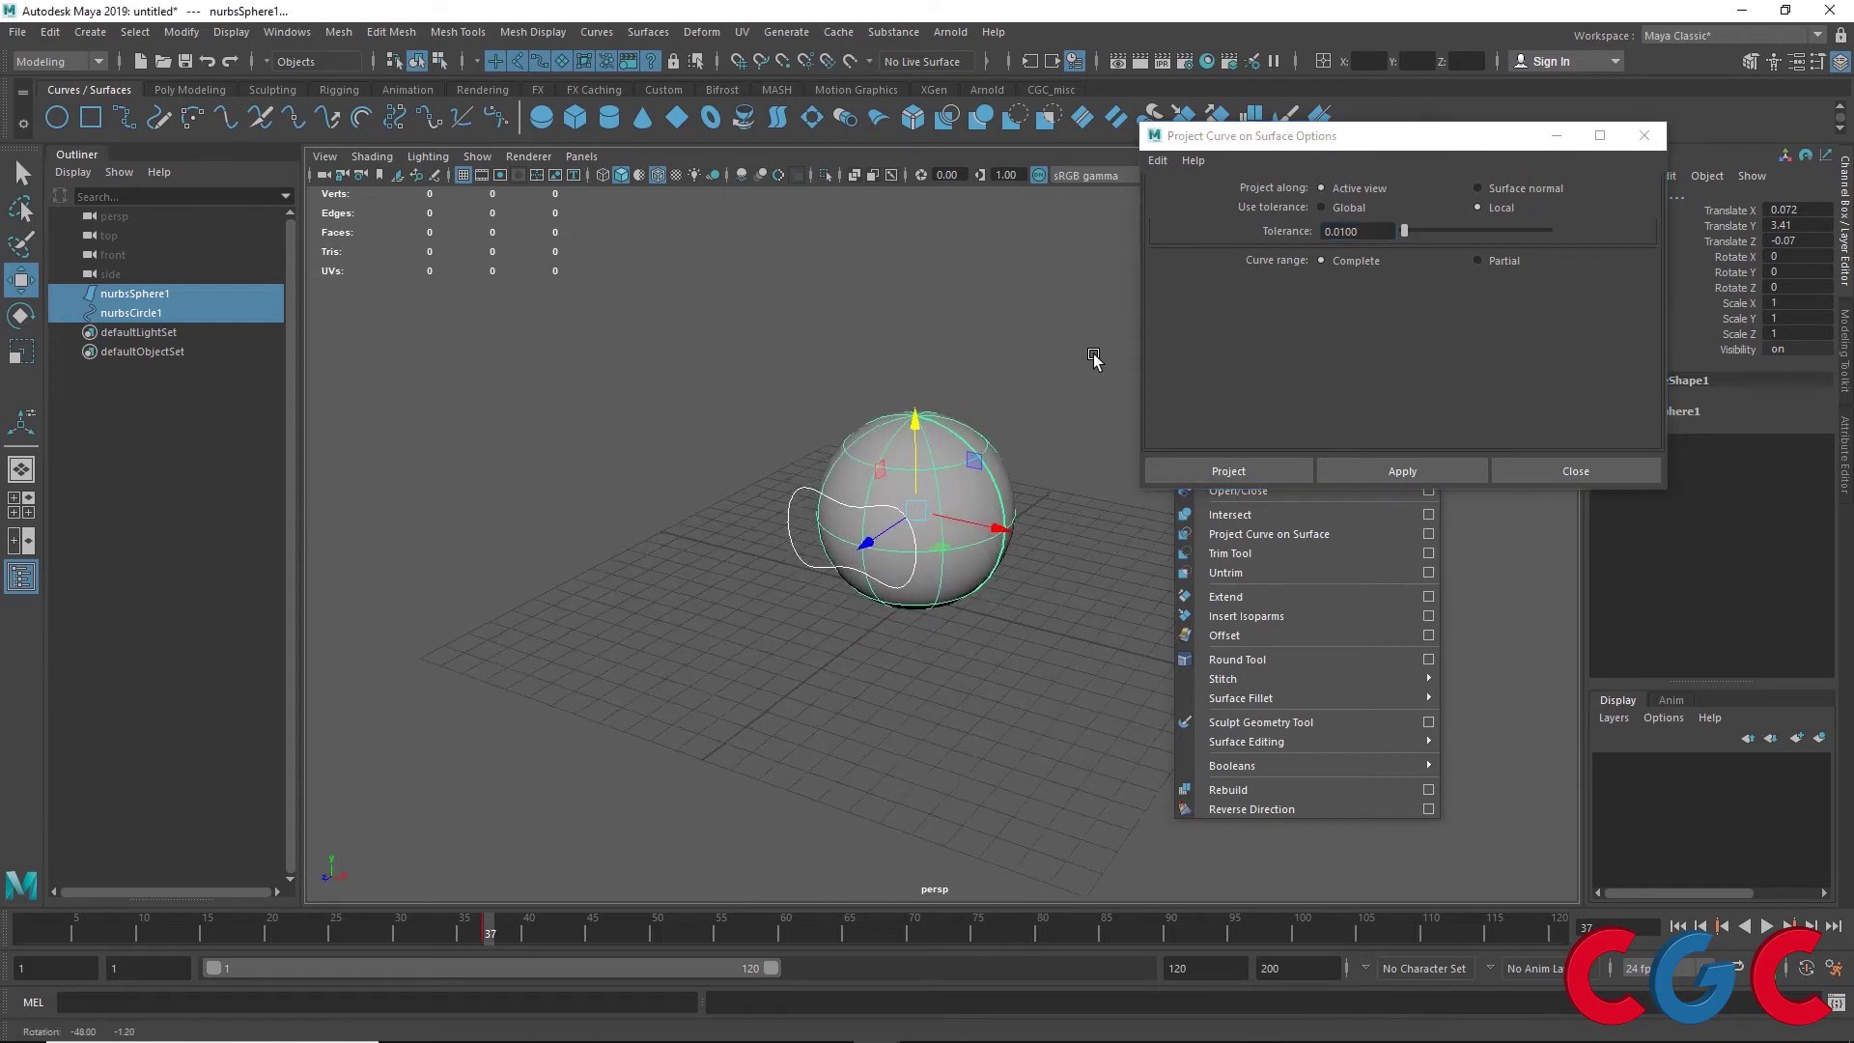
{"action": "mouse_move", "coordinate": [931, 344]}
{"action": "right_mouse_down", "text": "alt"}
{"action": "mouse_move", "coordinate": [973, 504]}
{"action": "mouse_move", "coordinate": [959, 328]}
{"action": "right_mouse_up", "text": "alt"}
{"action": "middle_click_drag", "start_coordinate": [958, 328], "coordinate": [934, 444], "text": "alt"}
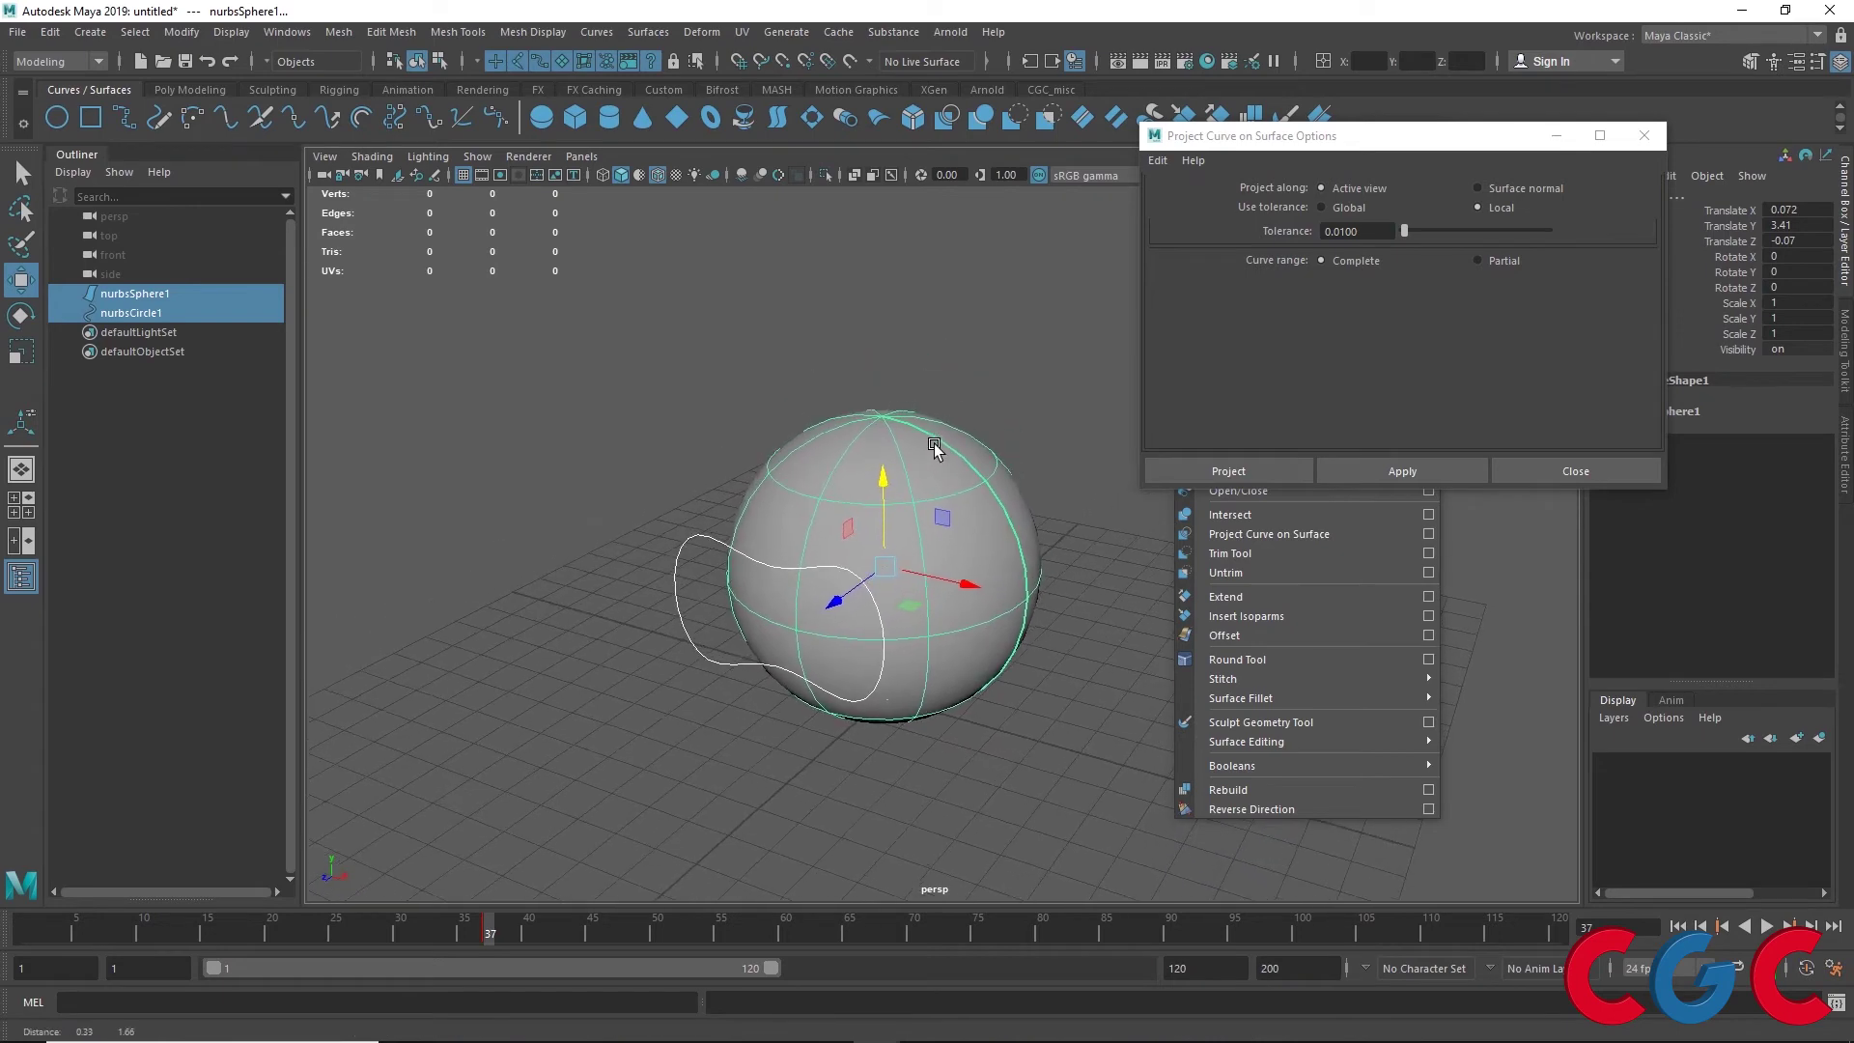
{"action": "left_click", "coordinate": [1407, 469]}
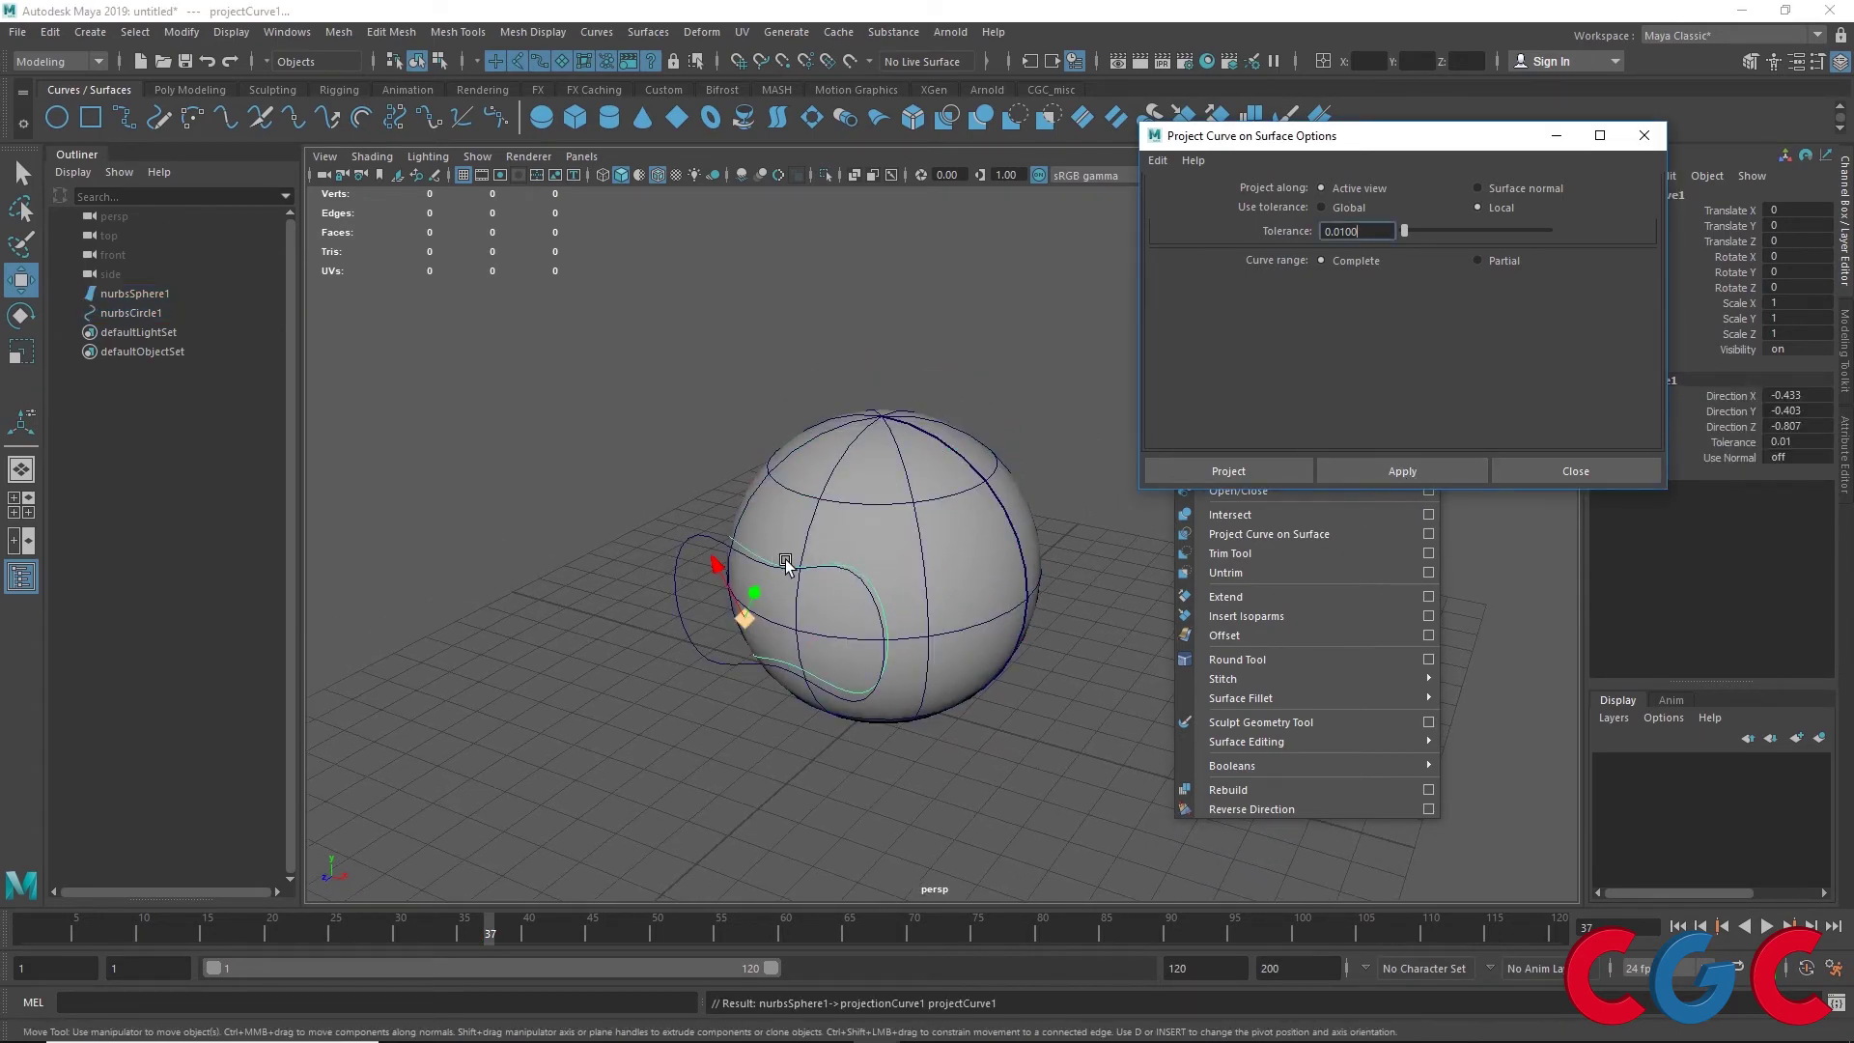
{"action": "mouse_move", "coordinate": [785, 561]}
{"action": "left_mouse_down", "text": "alt"}
{"action": "mouse_move", "coordinate": [904, 617]}
{"action": "mouse_move", "coordinate": [959, 581]}
{"action": "mouse_move", "coordinate": [796, 623]}
{"action": "mouse_move", "coordinate": [693, 693]}
{"action": "mouse_move", "coordinate": [612, 705]}
{"action": "mouse_move", "coordinate": [634, 686]}
{"action": "left_mouse_up", "text": "alt"}
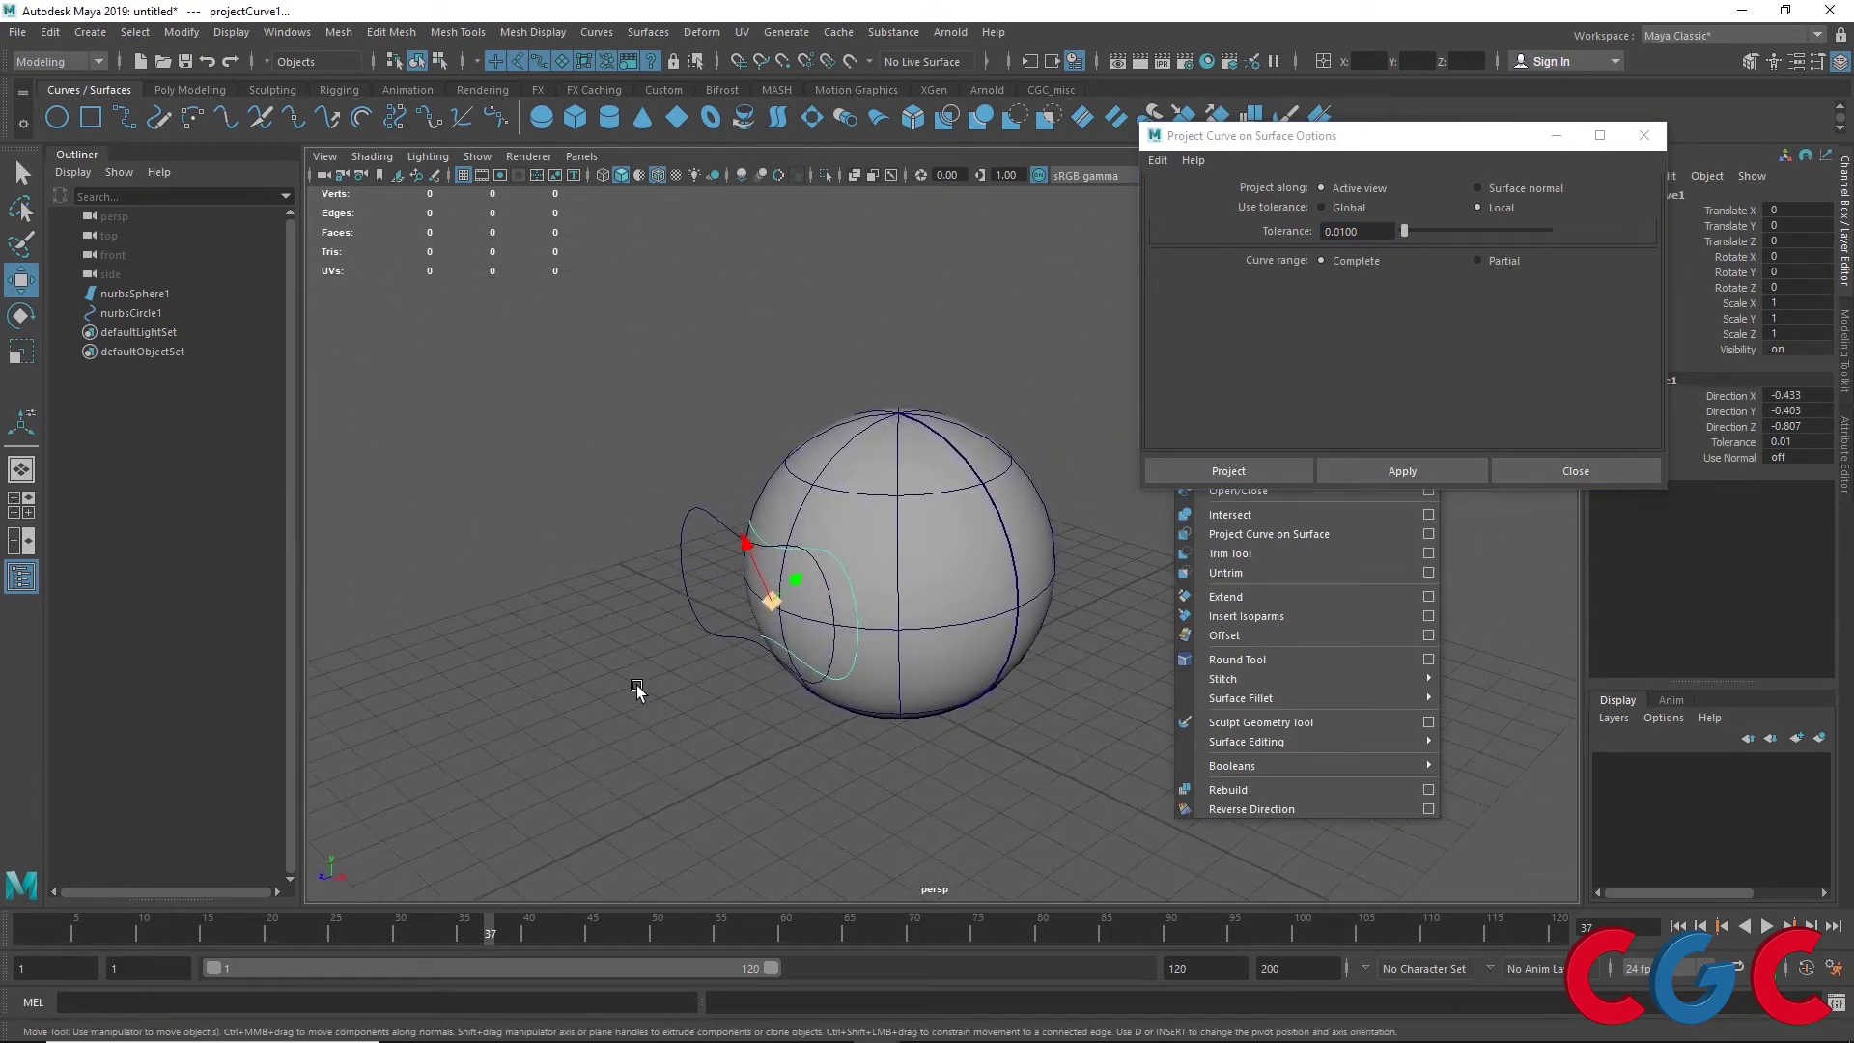
Undo the projection and reproject the peanut curve onto the sphere from the front view
{"action": "key", "text": "ctrl+z"}
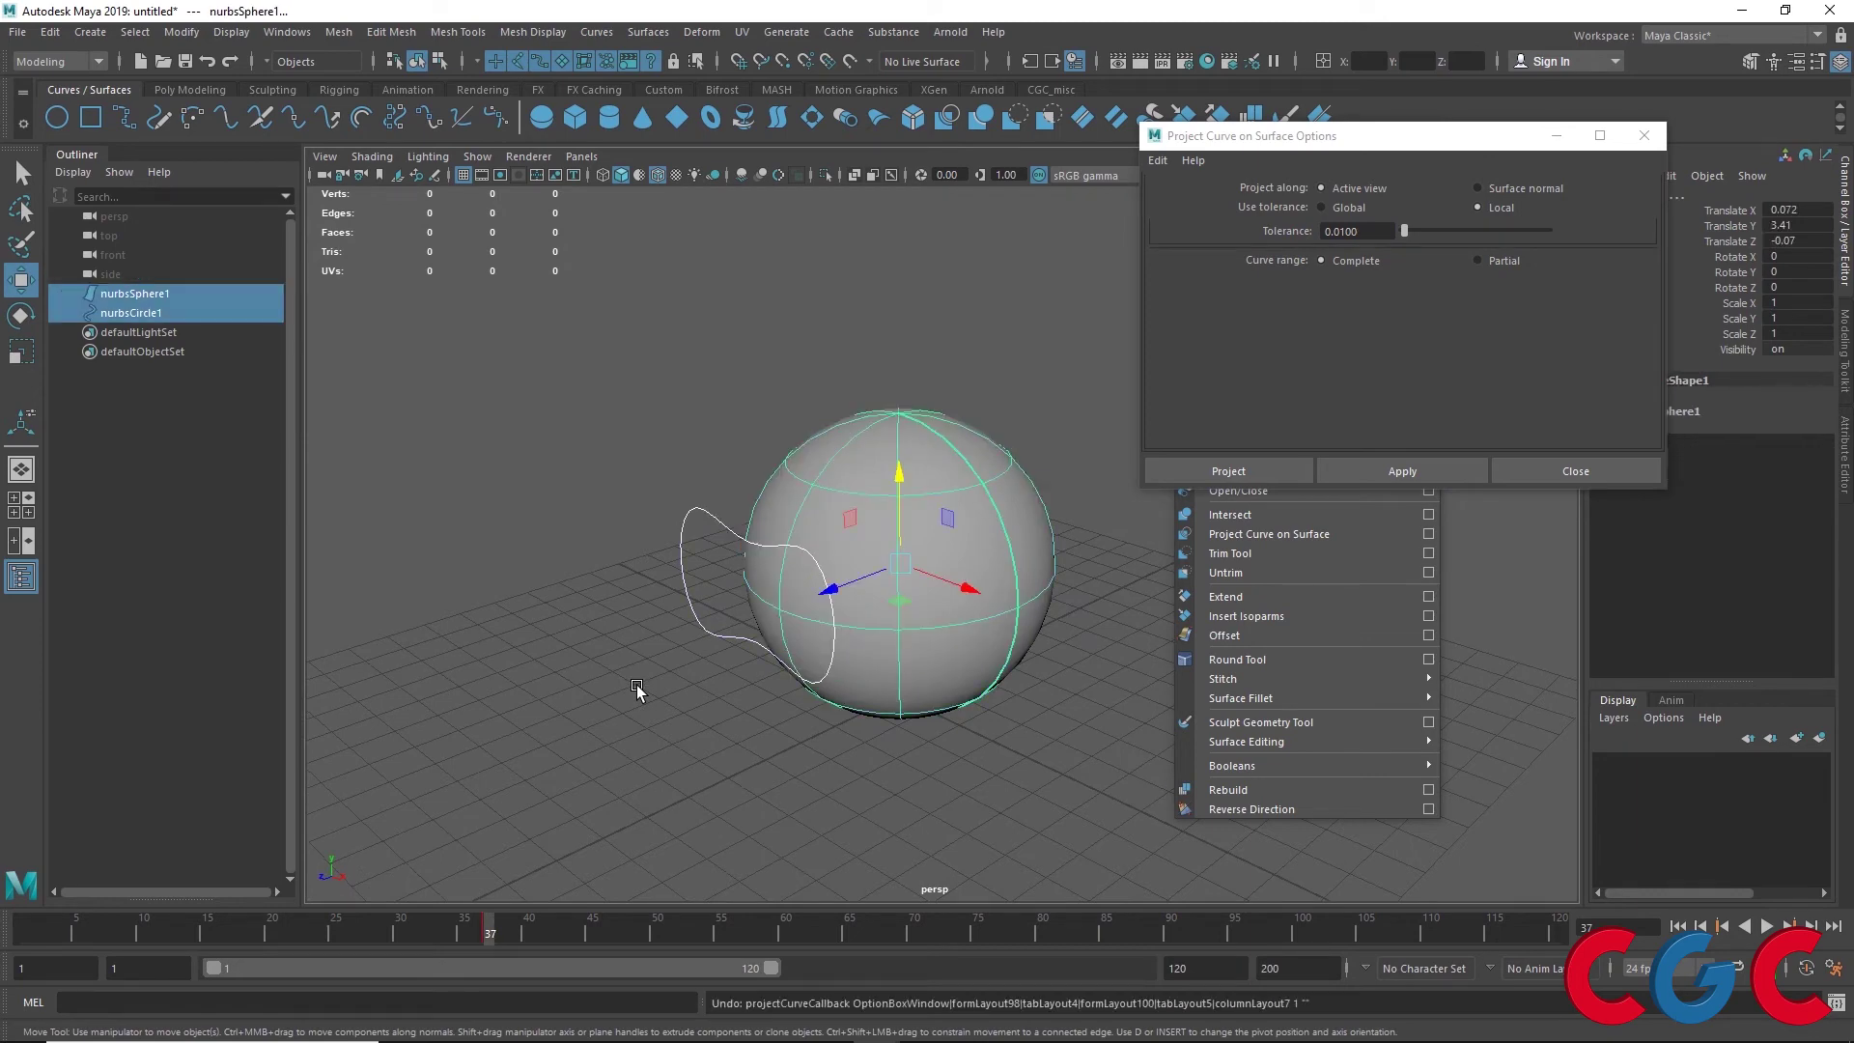
{"action": "key", "text": "space"}
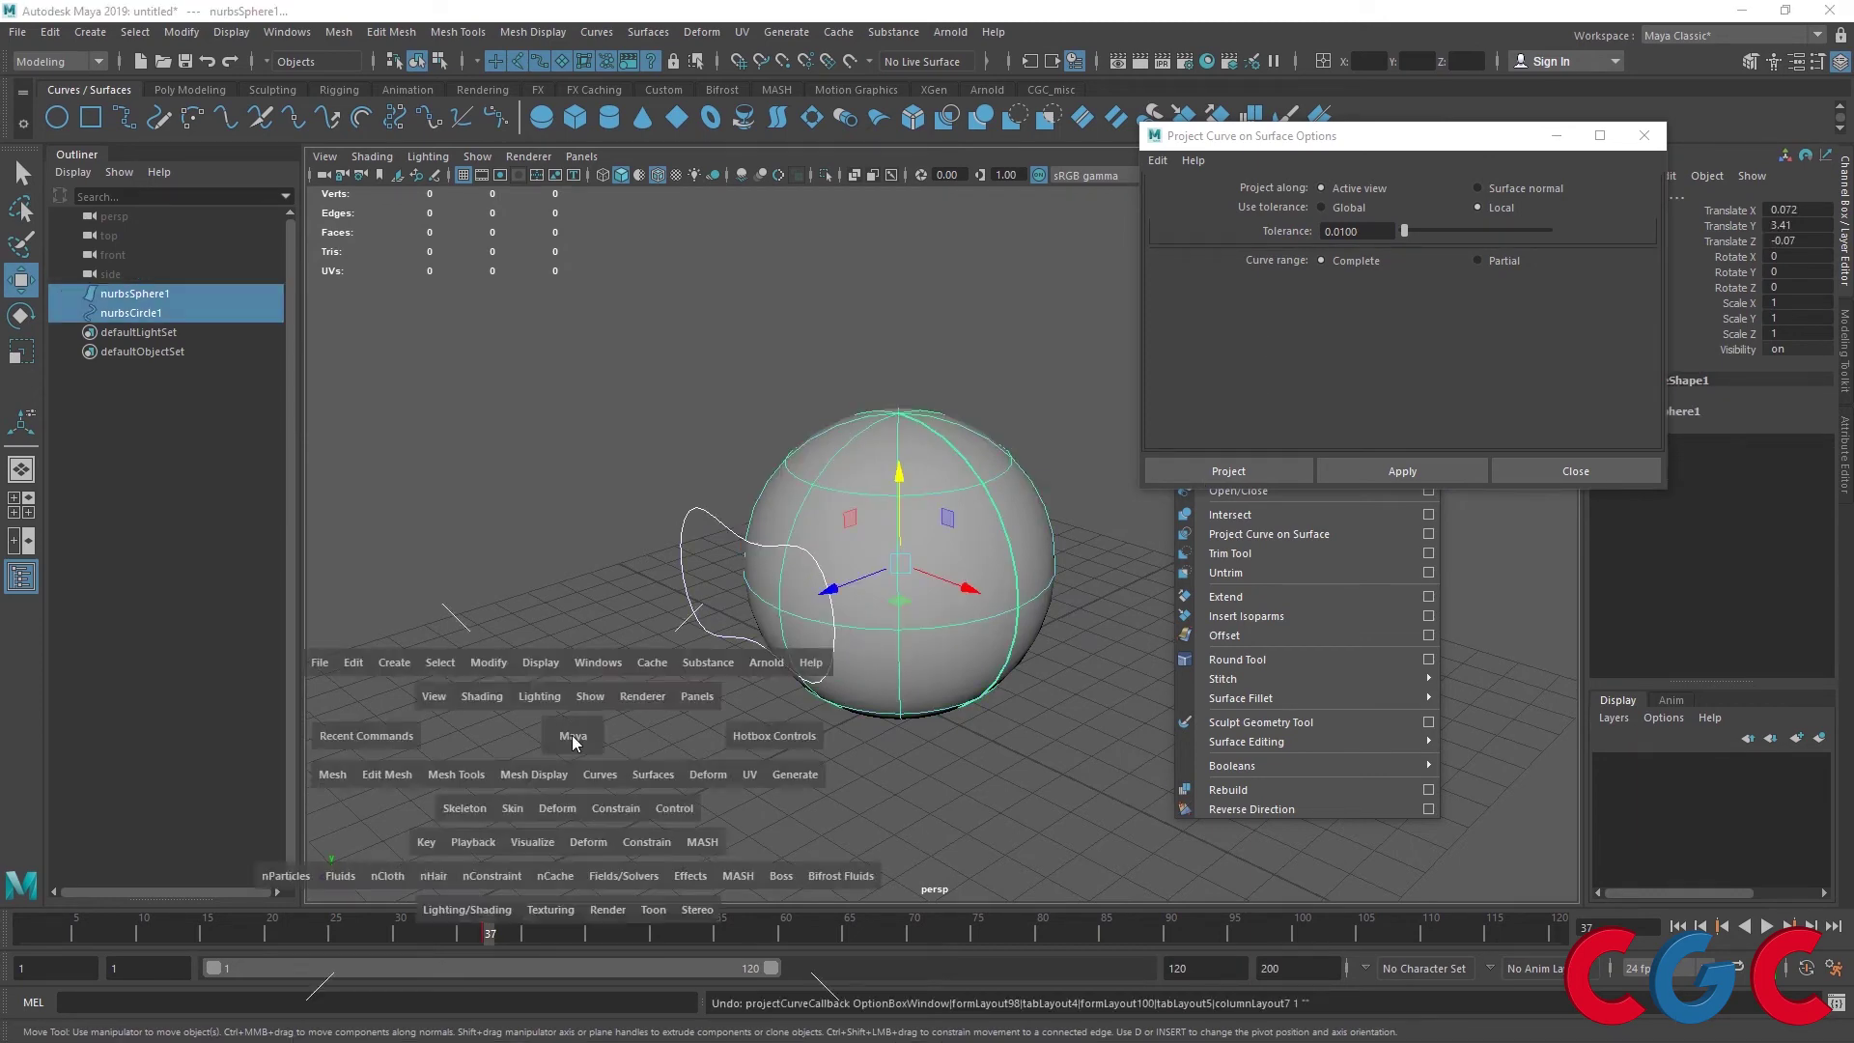
{"action": "key", "text": "space"}
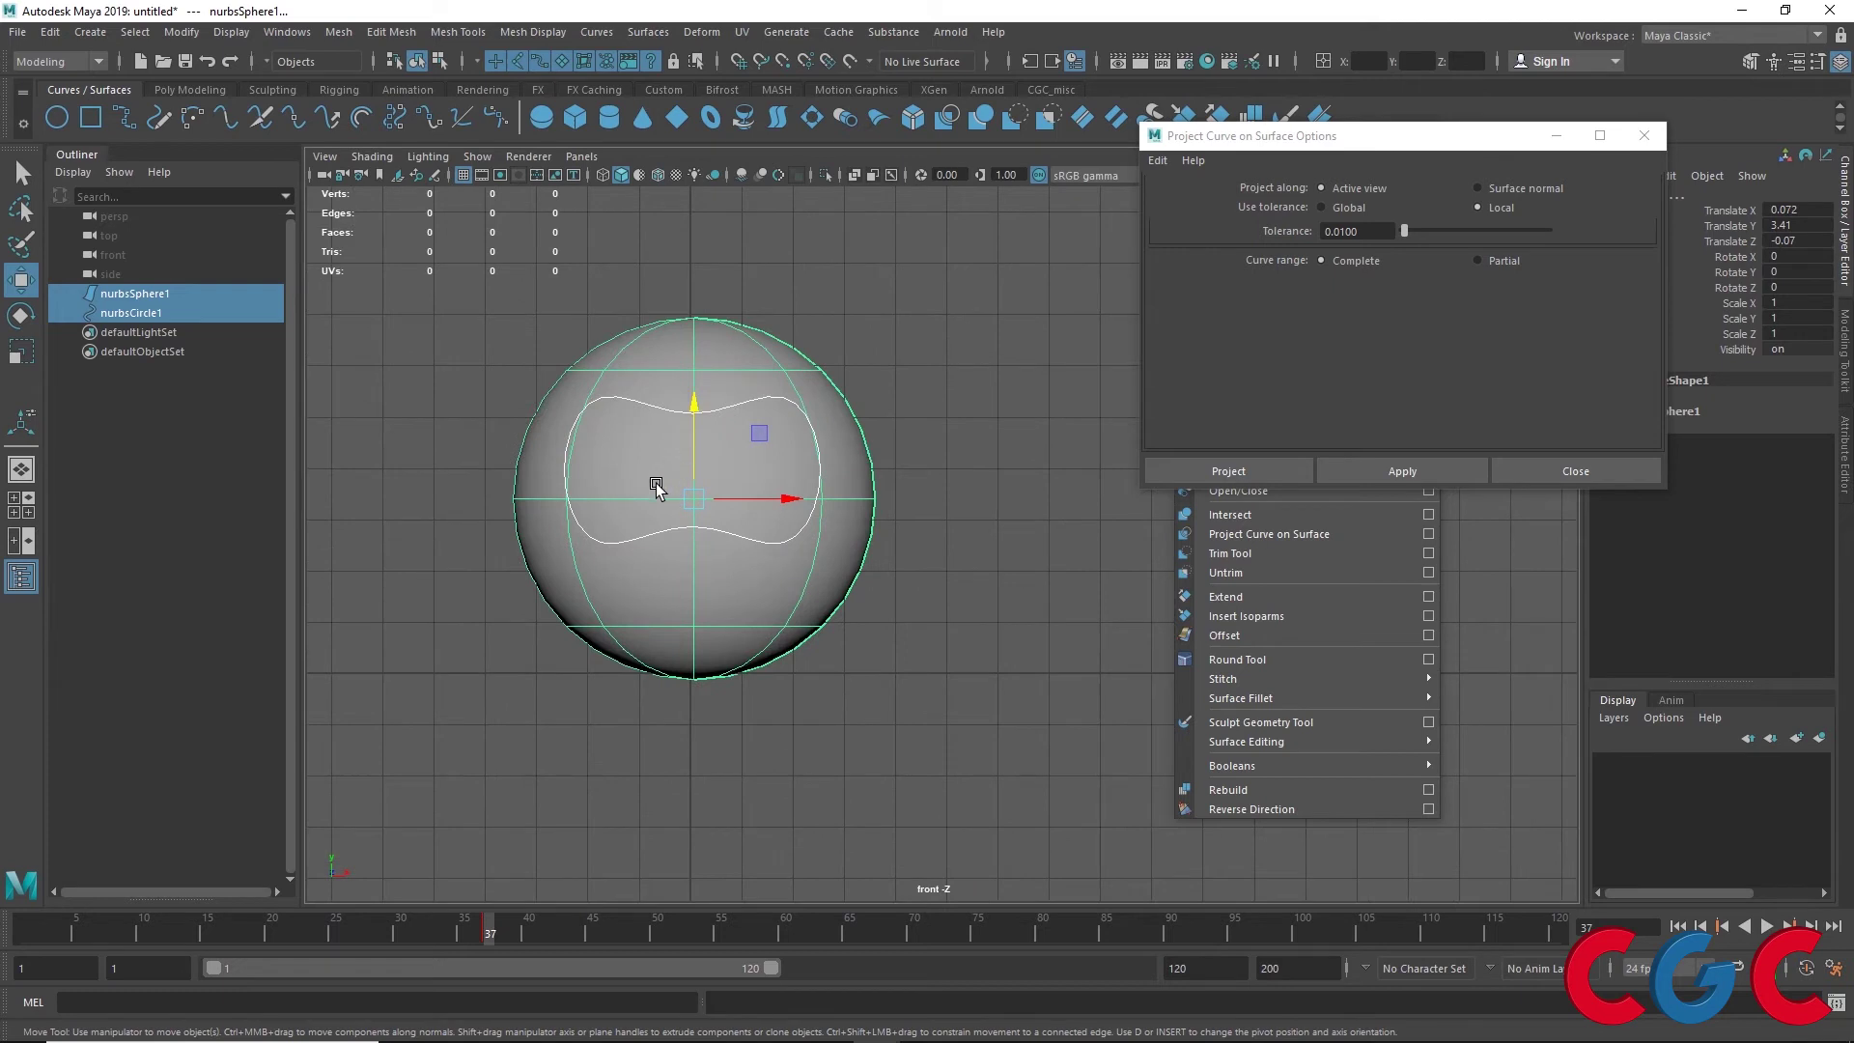
{"action": "middle_click_drag", "start_coordinate": [657, 482], "coordinate": [703, 663], "text": "alt"}
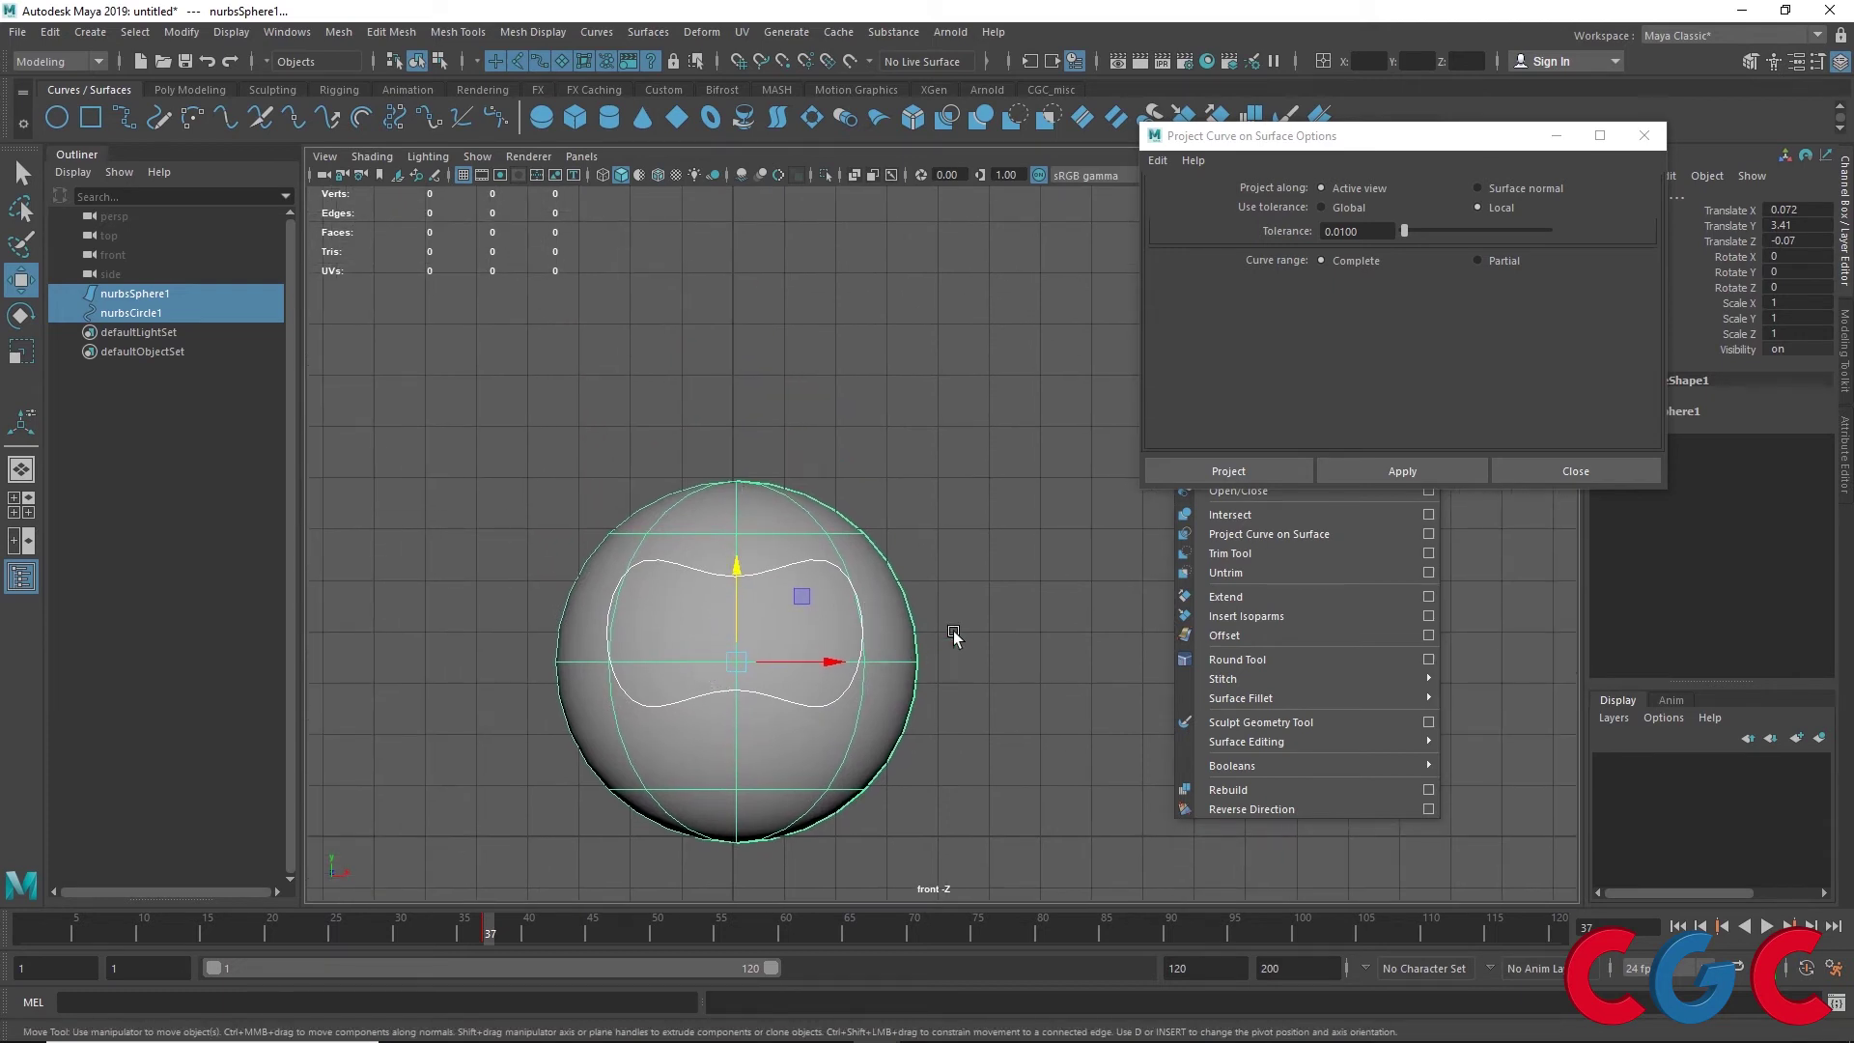
{"action": "left_click", "coordinate": [708, 571]}
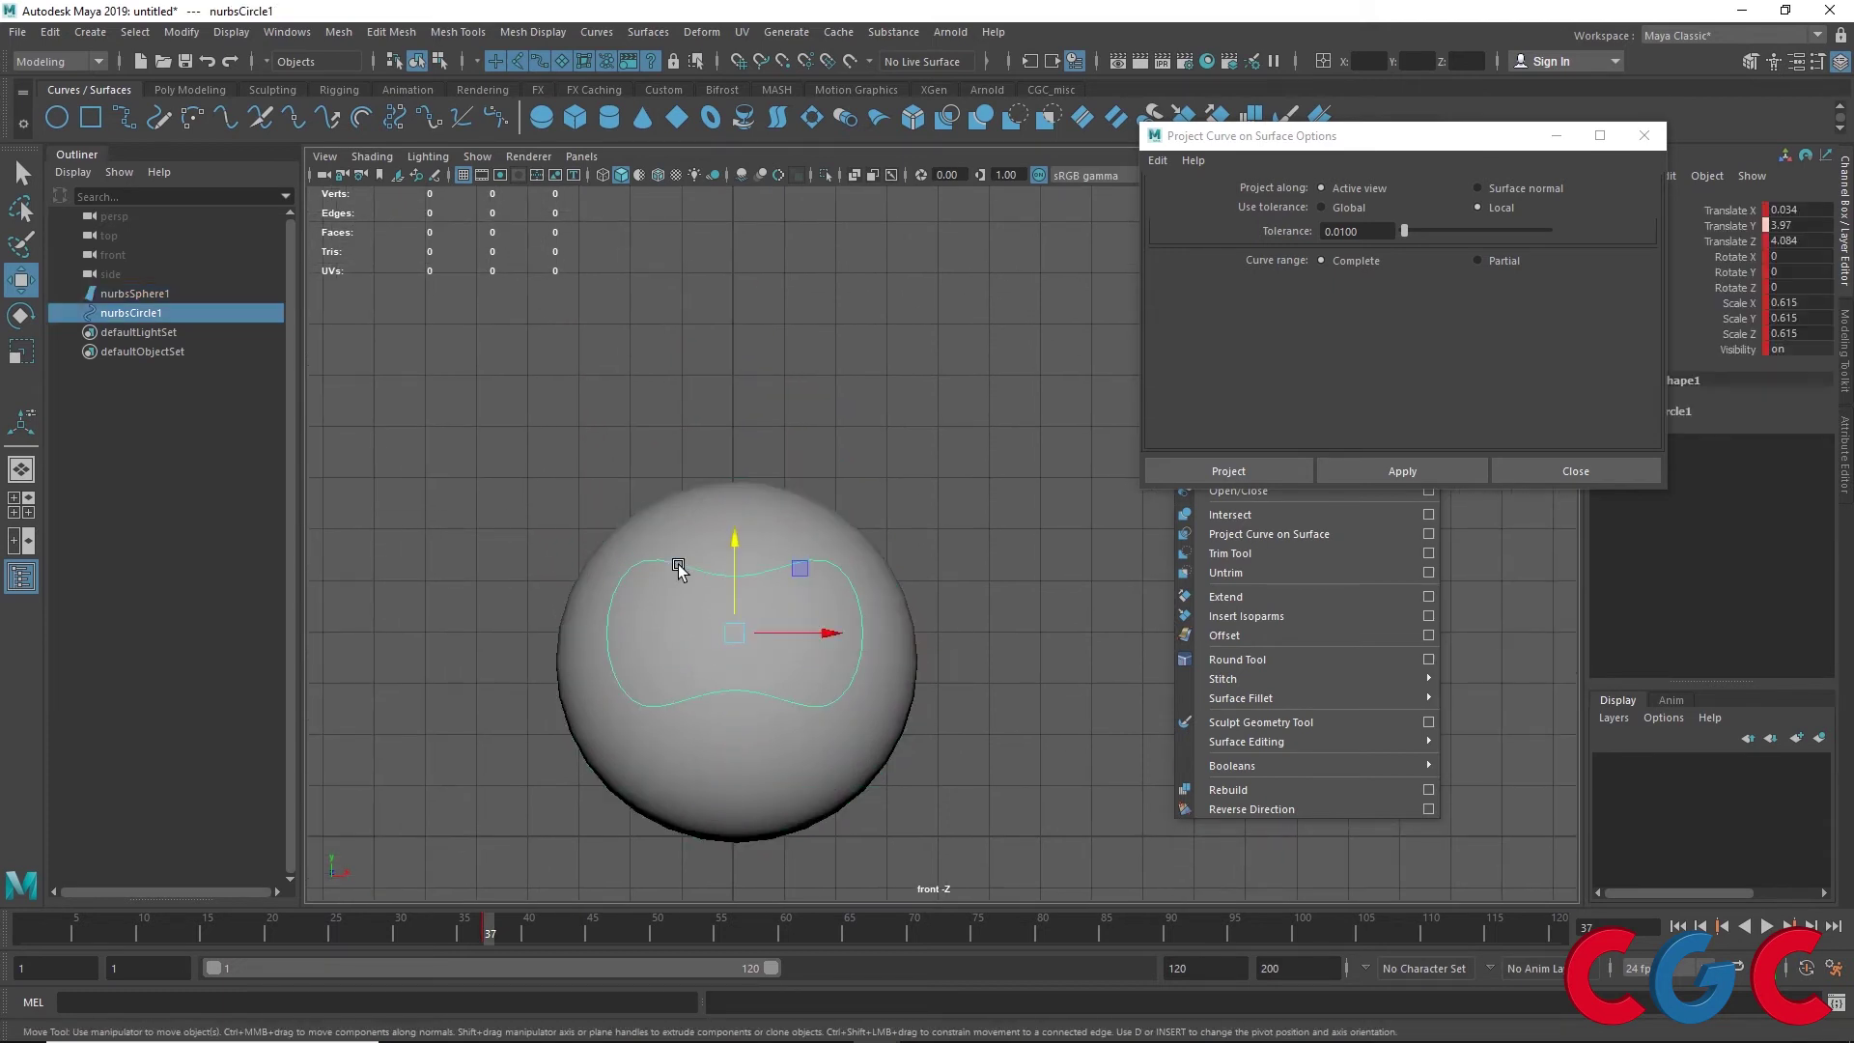
{"action": "left_click", "coordinate": [764, 512], "text": "shift"}
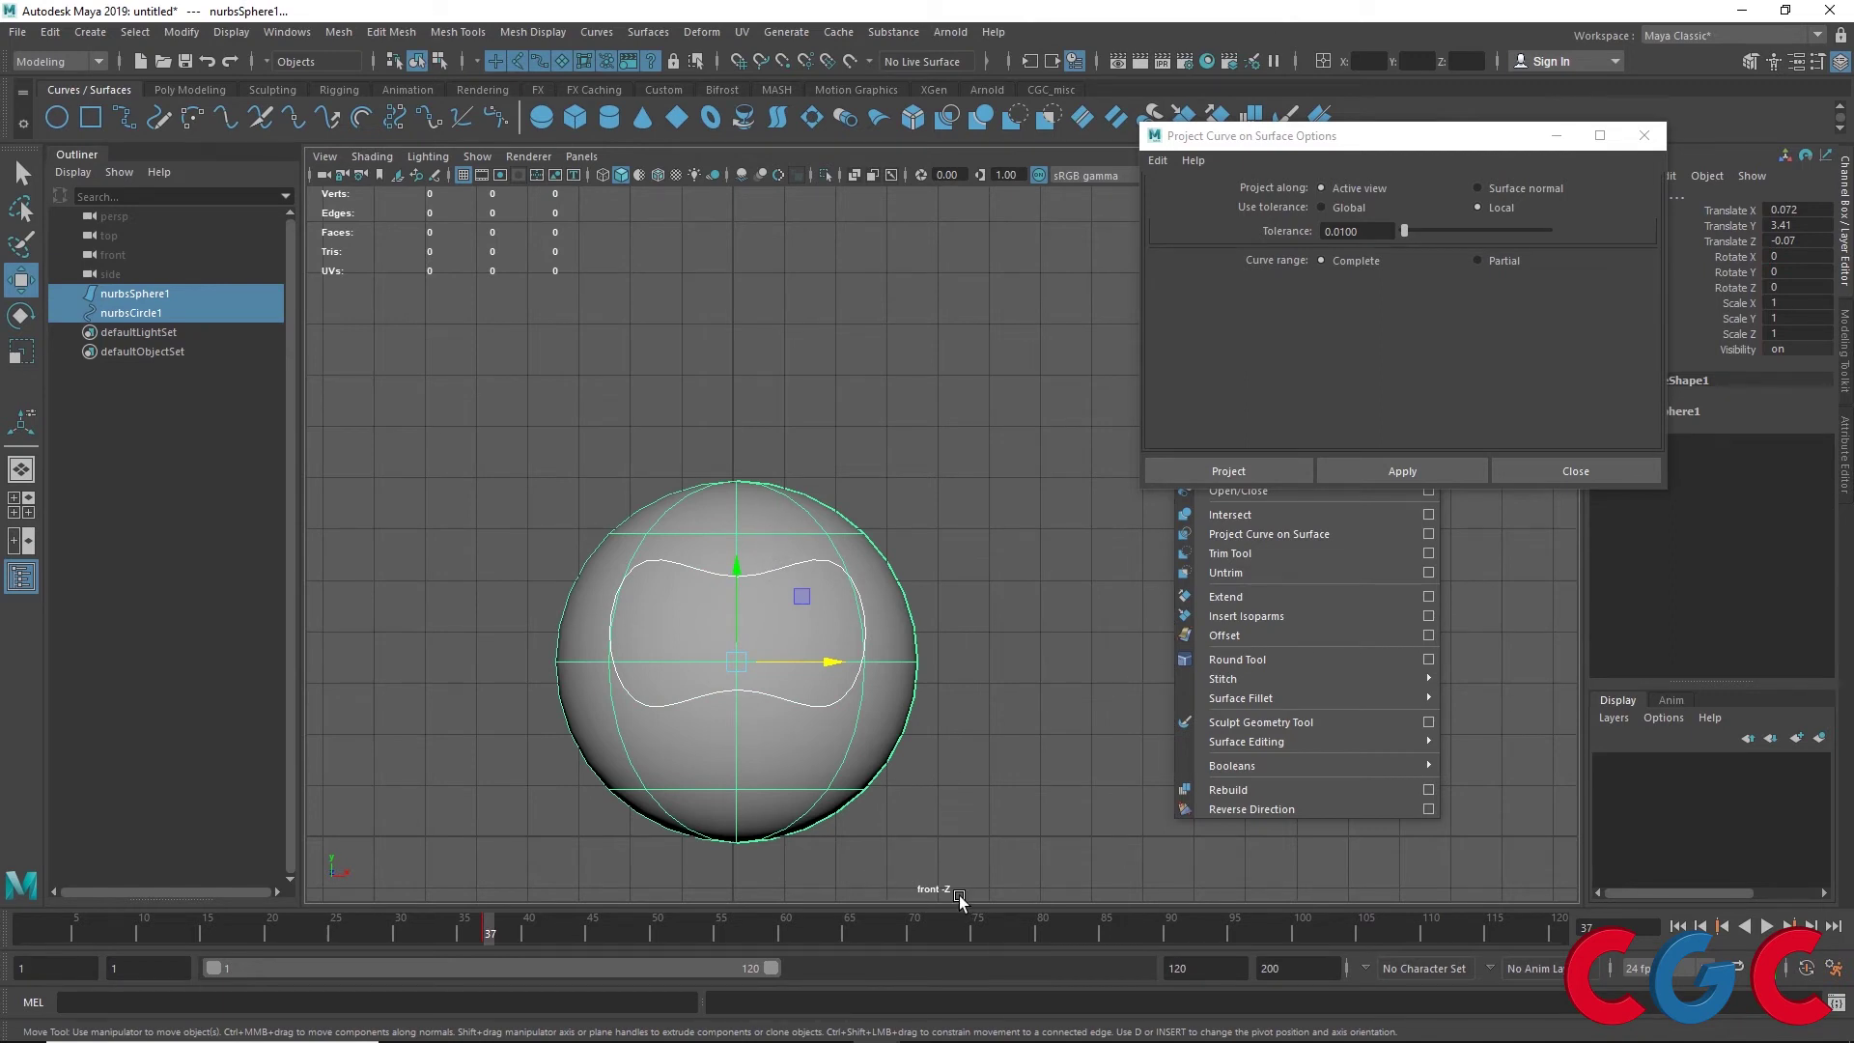
{"action": "left_click", "coordinate": [1397, 467]}
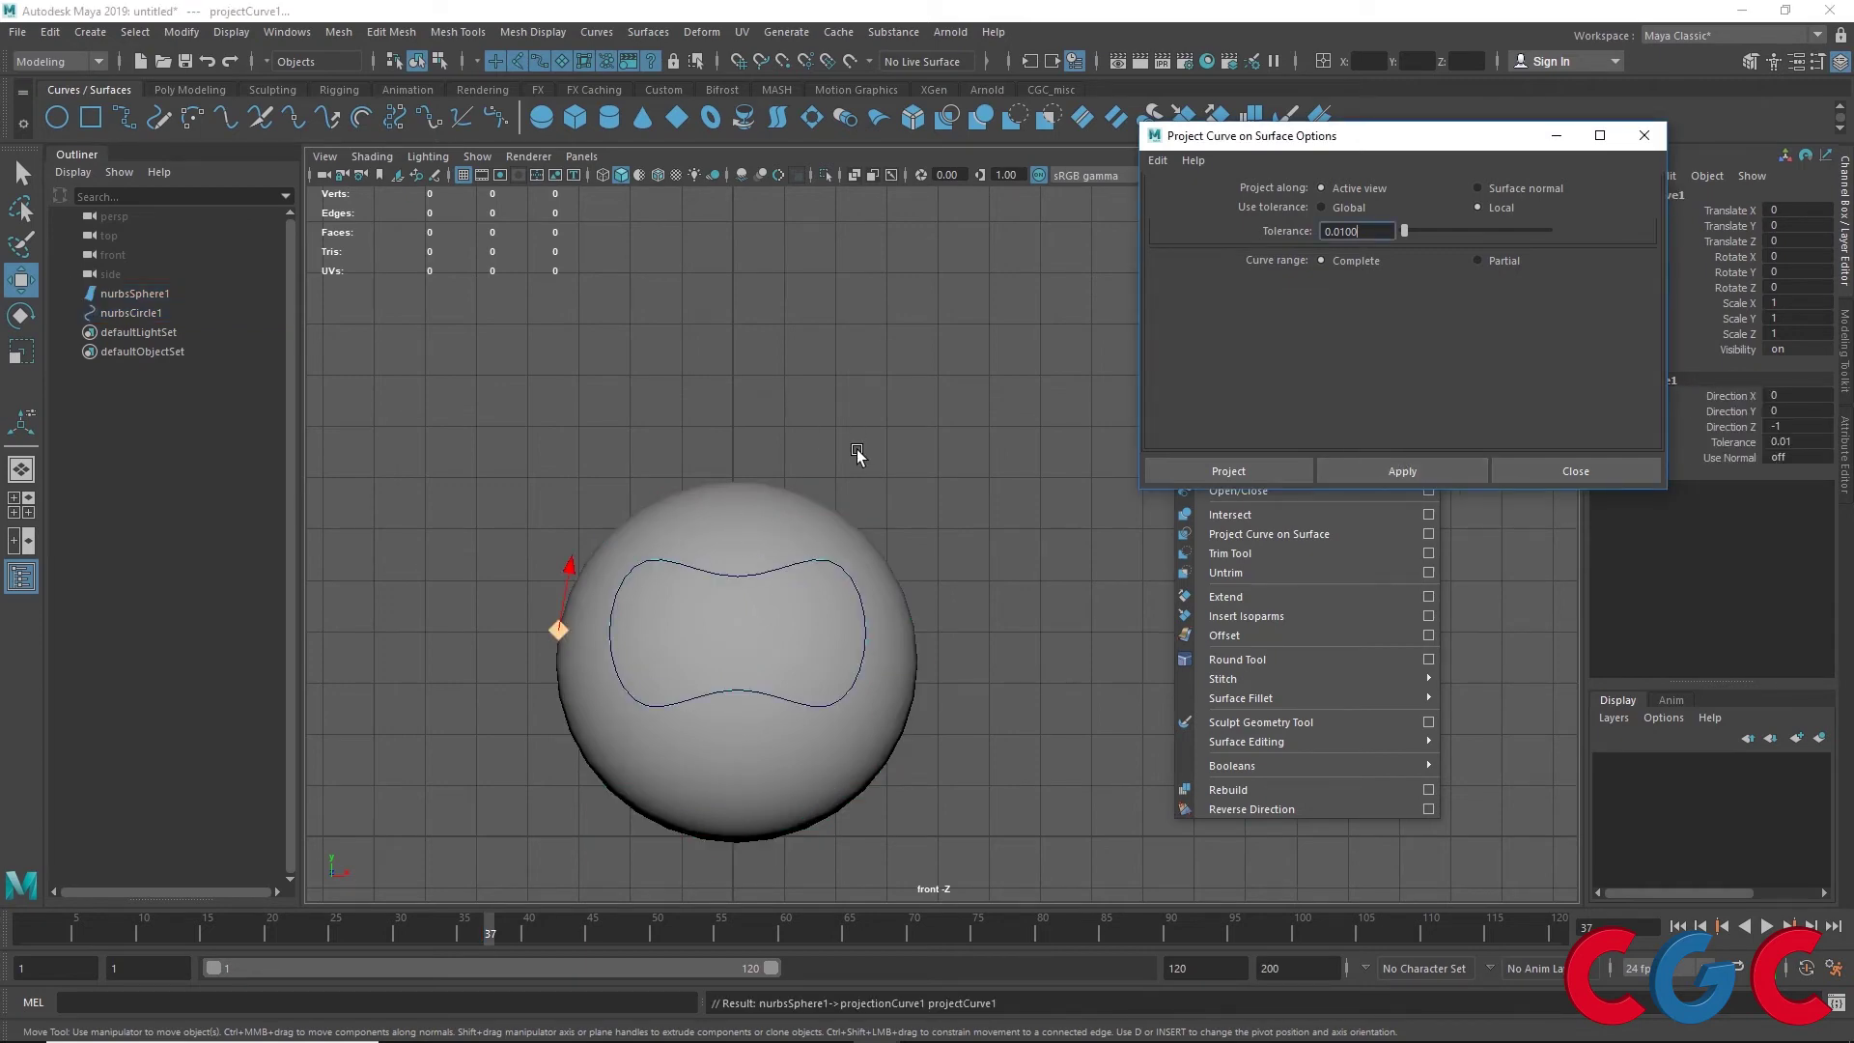
Orbit and zoom in the perspective view to inspect the projected curve
{"action": "left_click", "coordinate": [1027, 278]}
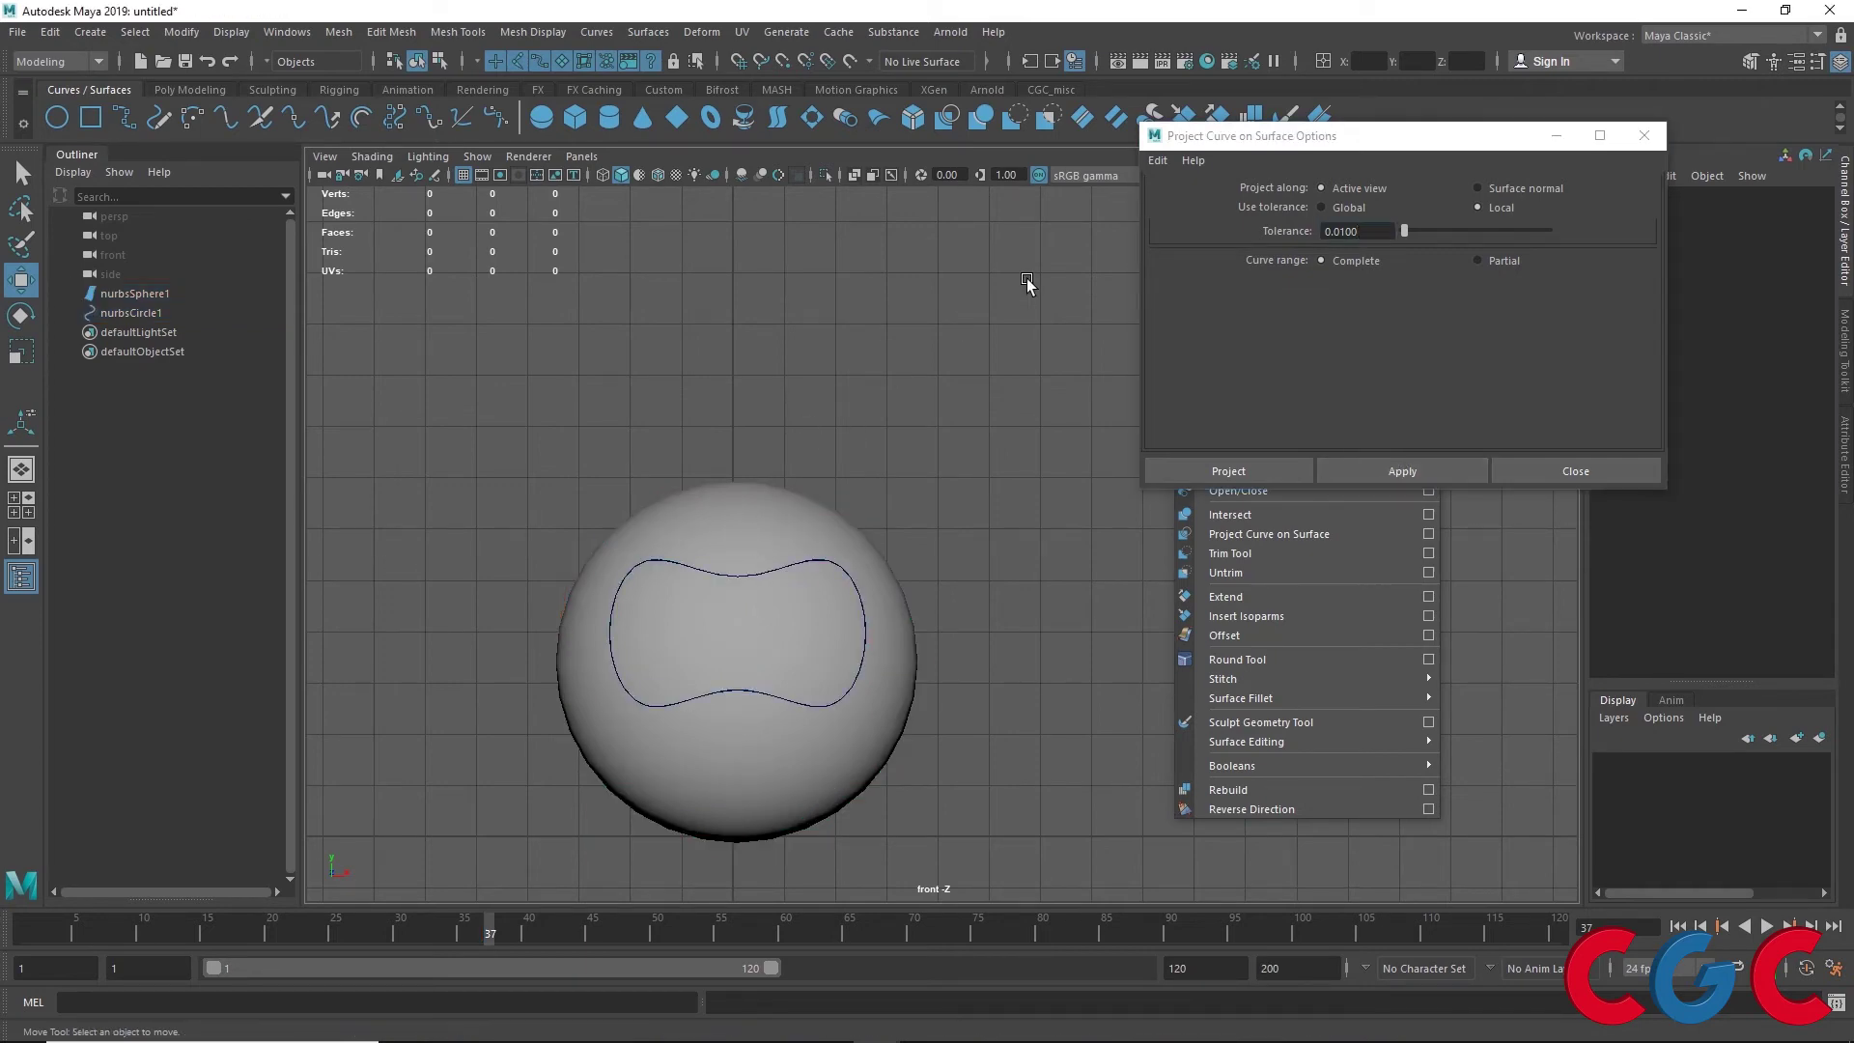
{"action": "key", "text": "space"}
{"action": "key", "text": "space"}
{"action": "mouse_move", "coordinate": [1030, 440]}
{"action": "left_mouse_down", "text": "alt"}
{"action": "mouse_move", "coordinate": [941, 475]}
{"action": "mouse_move", "coordinate": [796, 454]}
{"action": "mouse_move", "coordinate": [956, 615]}
{"action": "left_mouse_up", "text": "alt"}
{"action": "mouse_move", "coordinate": [746, 596]}
{"action": "left_mouse_down", "text": "alt"}
{"action": "mouse_move", "coordinate": [1109, 612]}
{"action": "mouse_move", "coordinate": [894, 496]}
{"action": "mouse_move", "coordinate": [889, 538]}
{"action": "left_mouse_up", "text": "alt"}
{"action": "scroll", "coordinate": [894, 497], "scroll_direction": "up", "scroll_amount": 3}
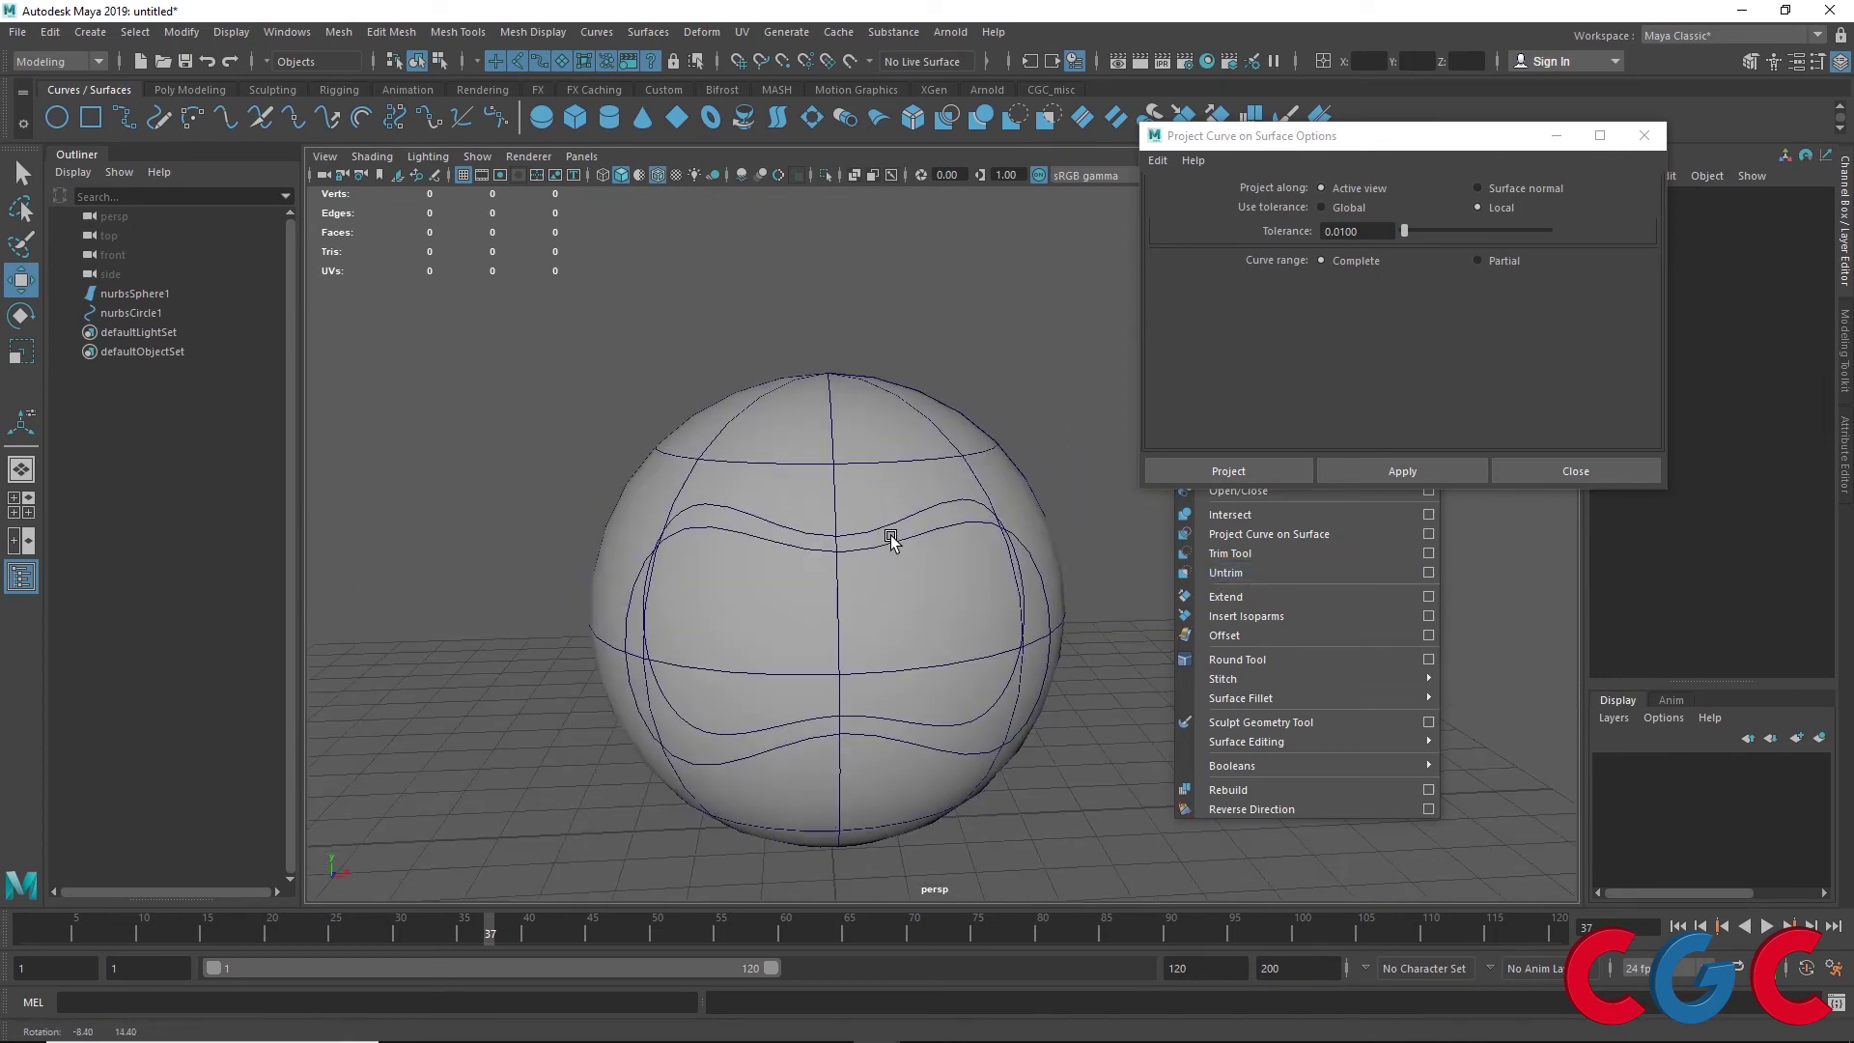
{"action": "left_click_drag", "start_coordinate": [852, 612], "coordinate": [802, 633], "text": "alt"}
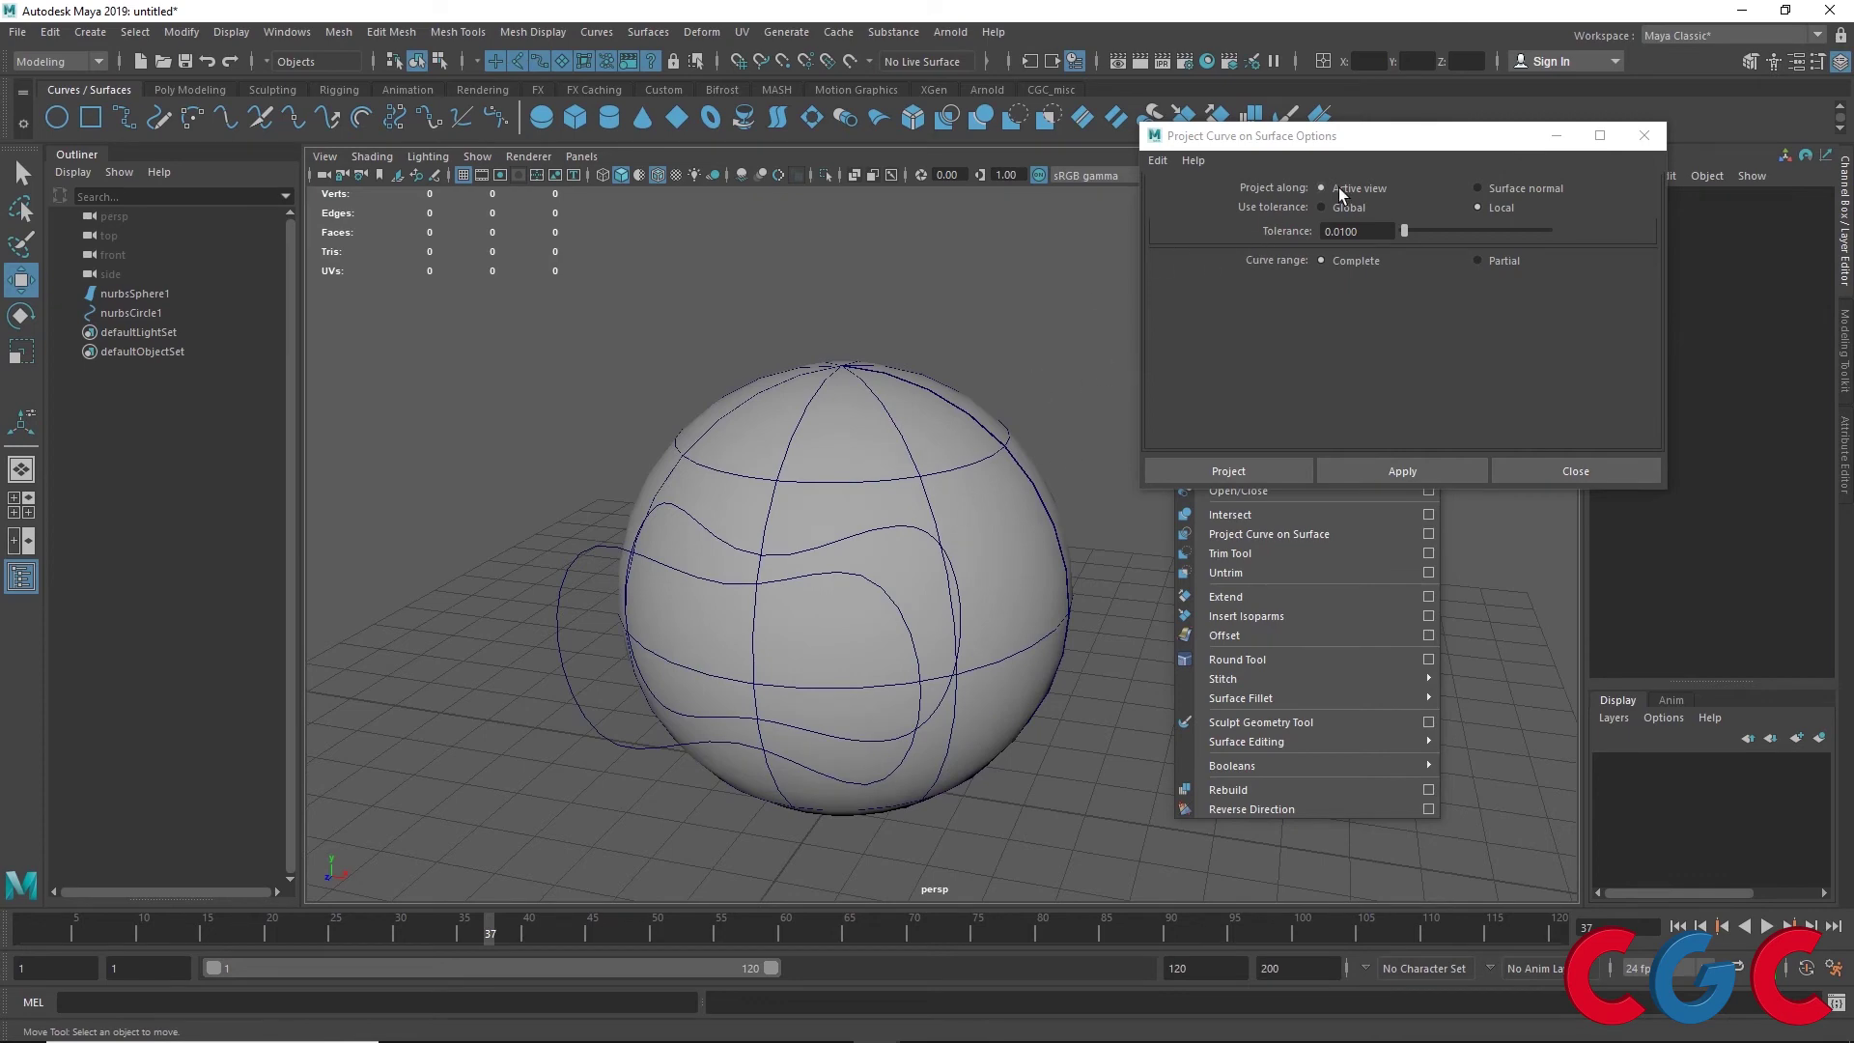
Reselect the curve then the sphere and set Project along to Surface normal
{"action": "left_click", "coordinate": [888, 538]}
{"action": "left_click", "coordinate": [869, 627], "text": "shift"}
{"action": "scroll", "coordinate": [869, 627], "scroll_direction": "down", "scroll_amount": 2}
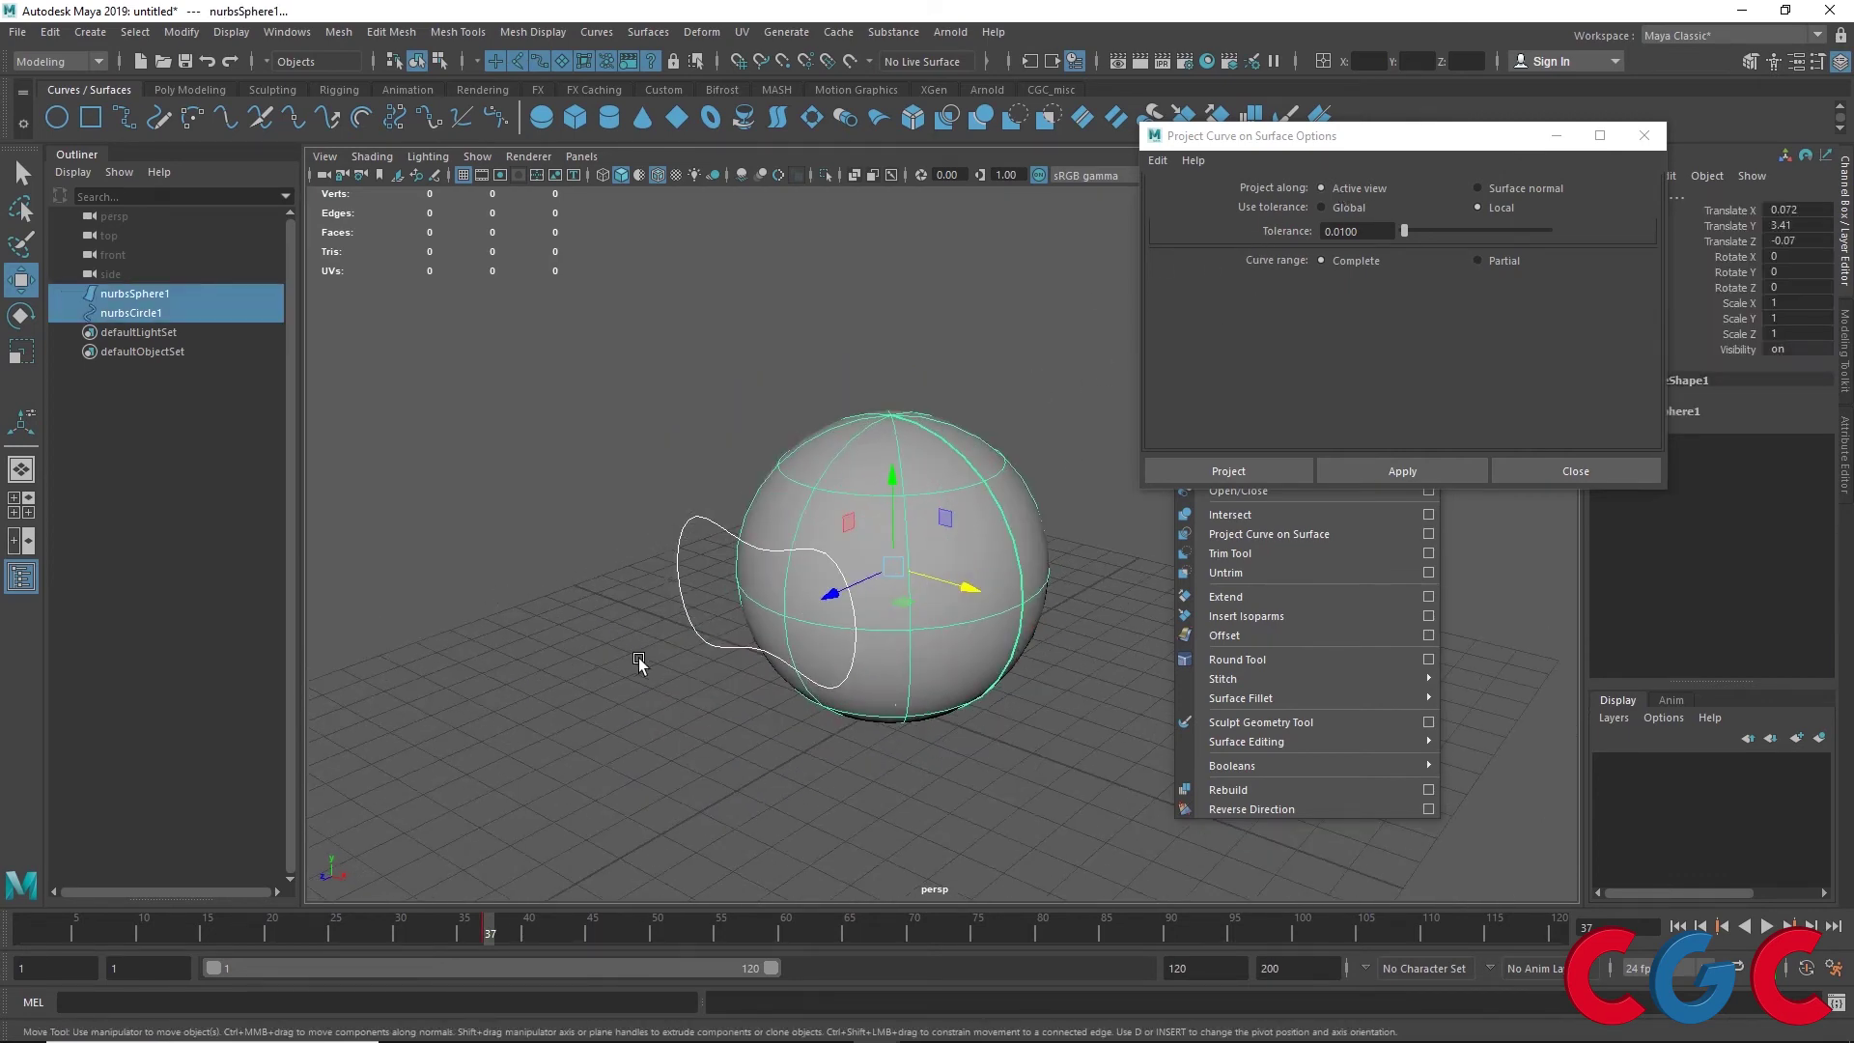
{"action": "key", "text": "space"}
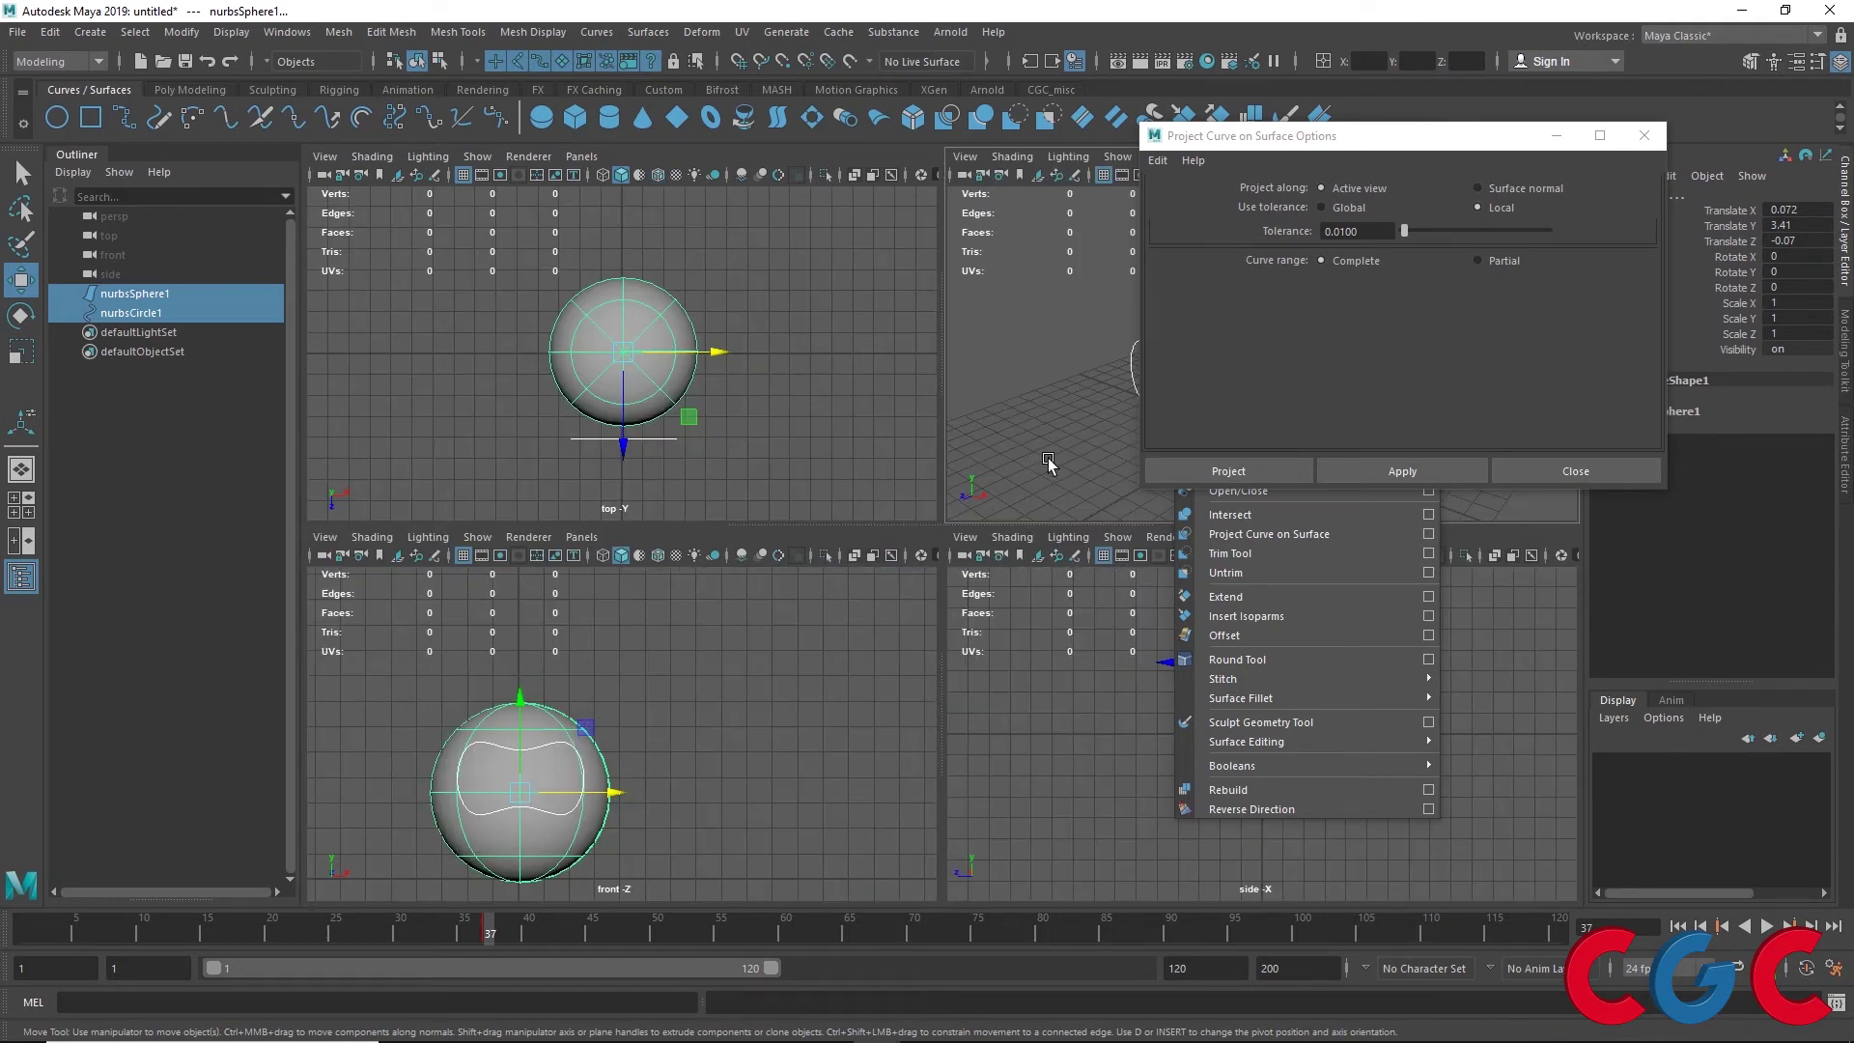
{"action": "key", "text": "space"}
{"action": "key", "text": "space"}
{"action": "key", "text": "space"}
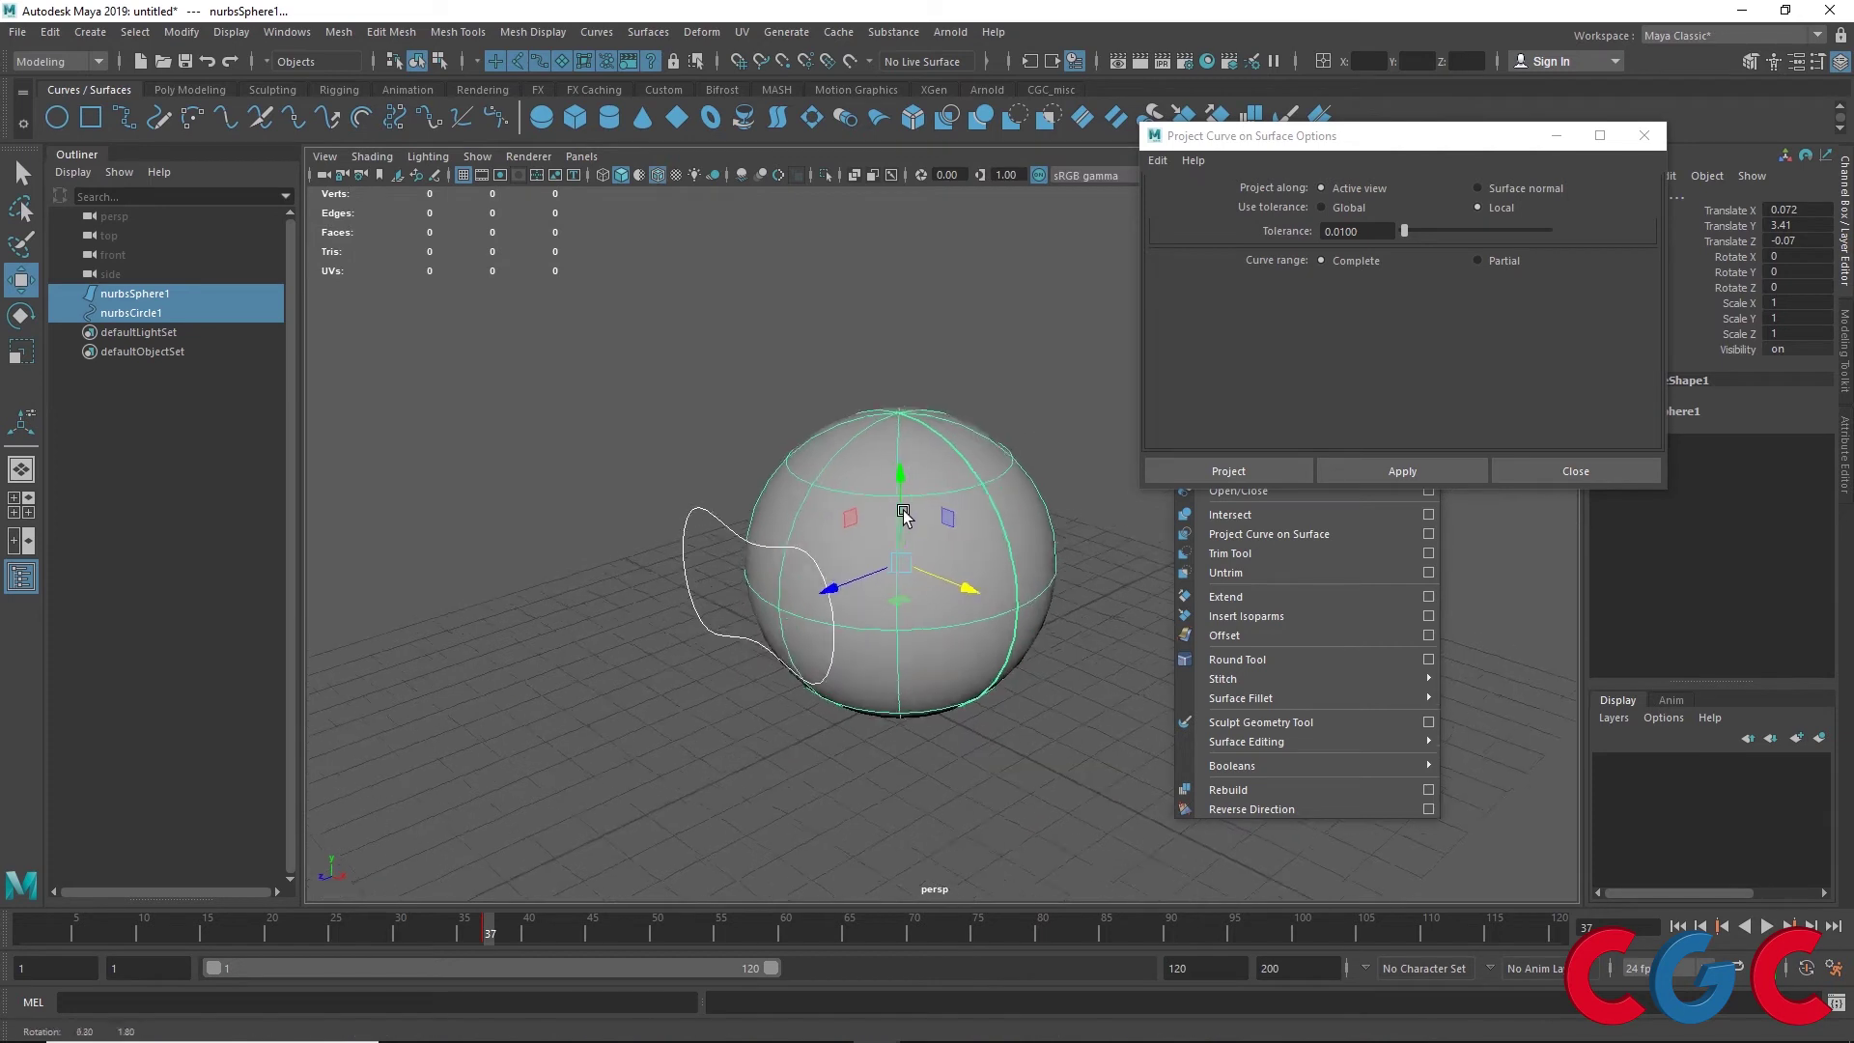
{"action": "left_click", "coordinate": [719, 522]}
{"action": "left_click", "coordinate": [931, 548], "text": "shift"}
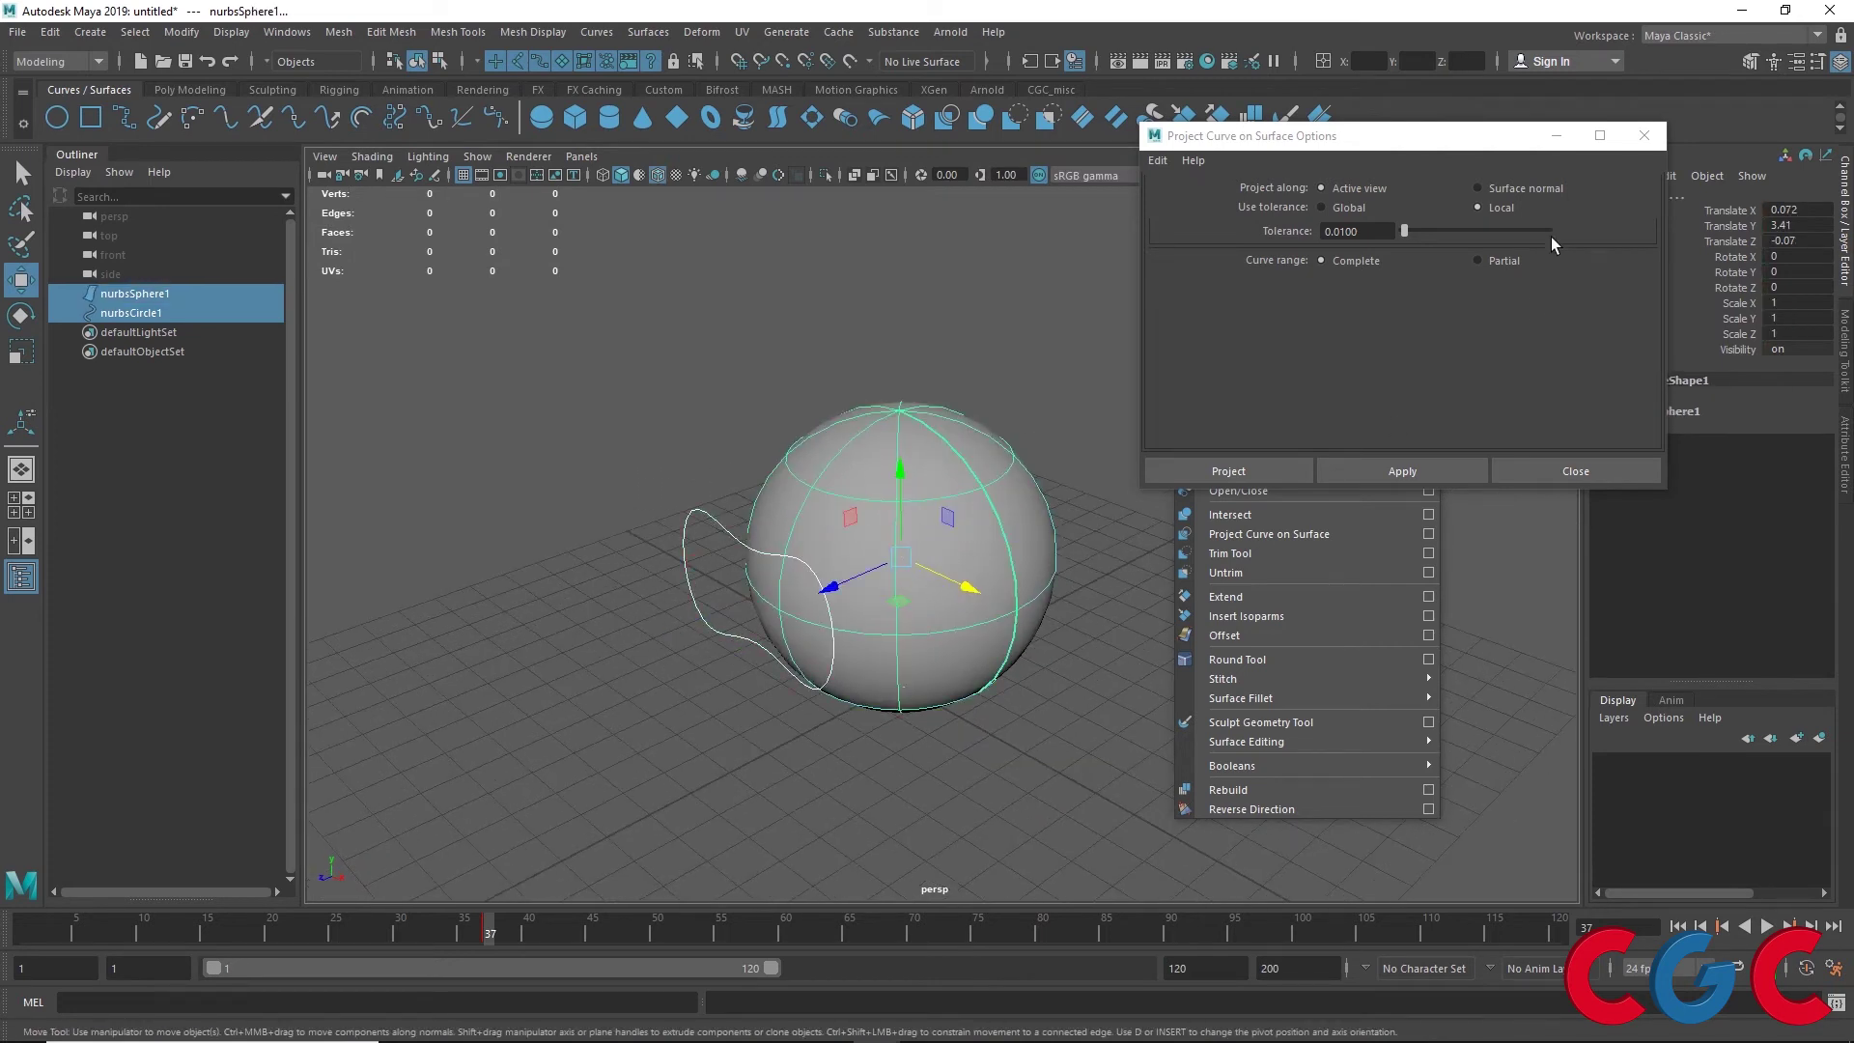
{"action": "left_click", "coordinate": [1527, 189]}
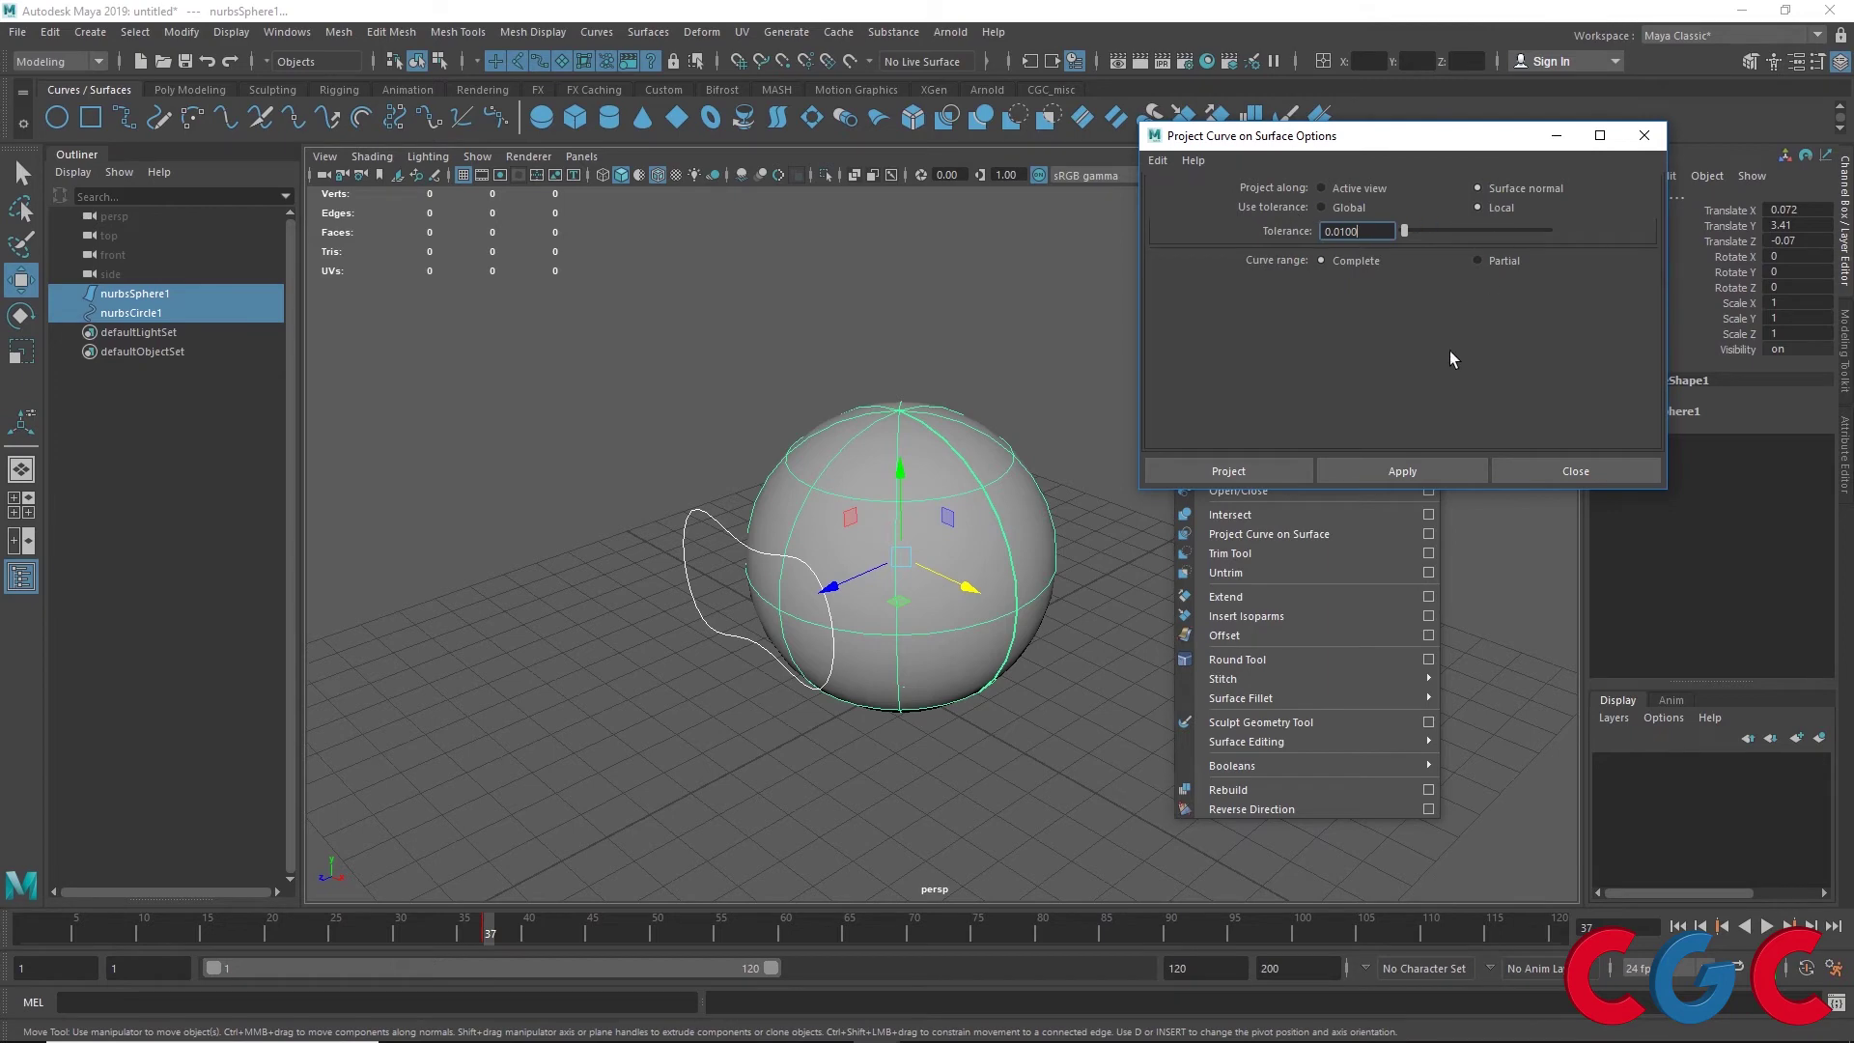
{"action": "left_click", "coordinate": [1399, 470]}
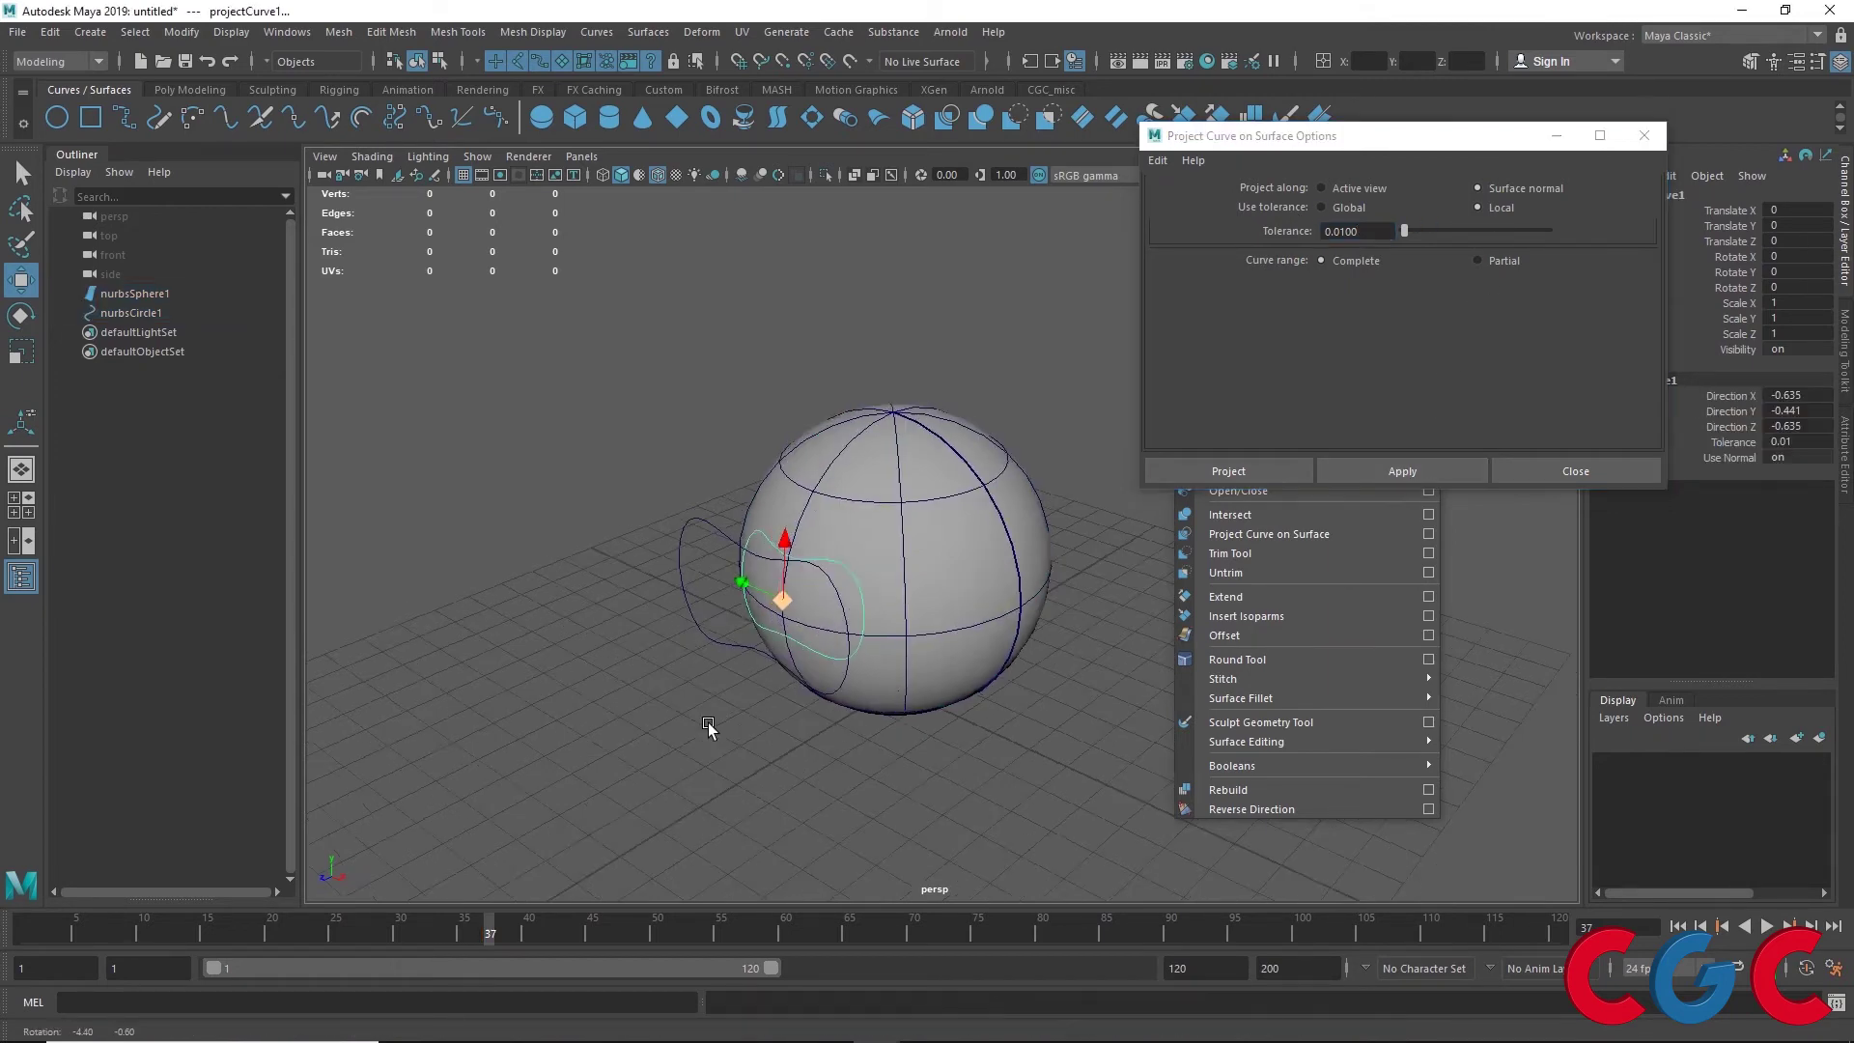
{"action": "left_click_drag", "start_coordinate": [712, 737], "coordinate": [850, 608], "text": "alt"}
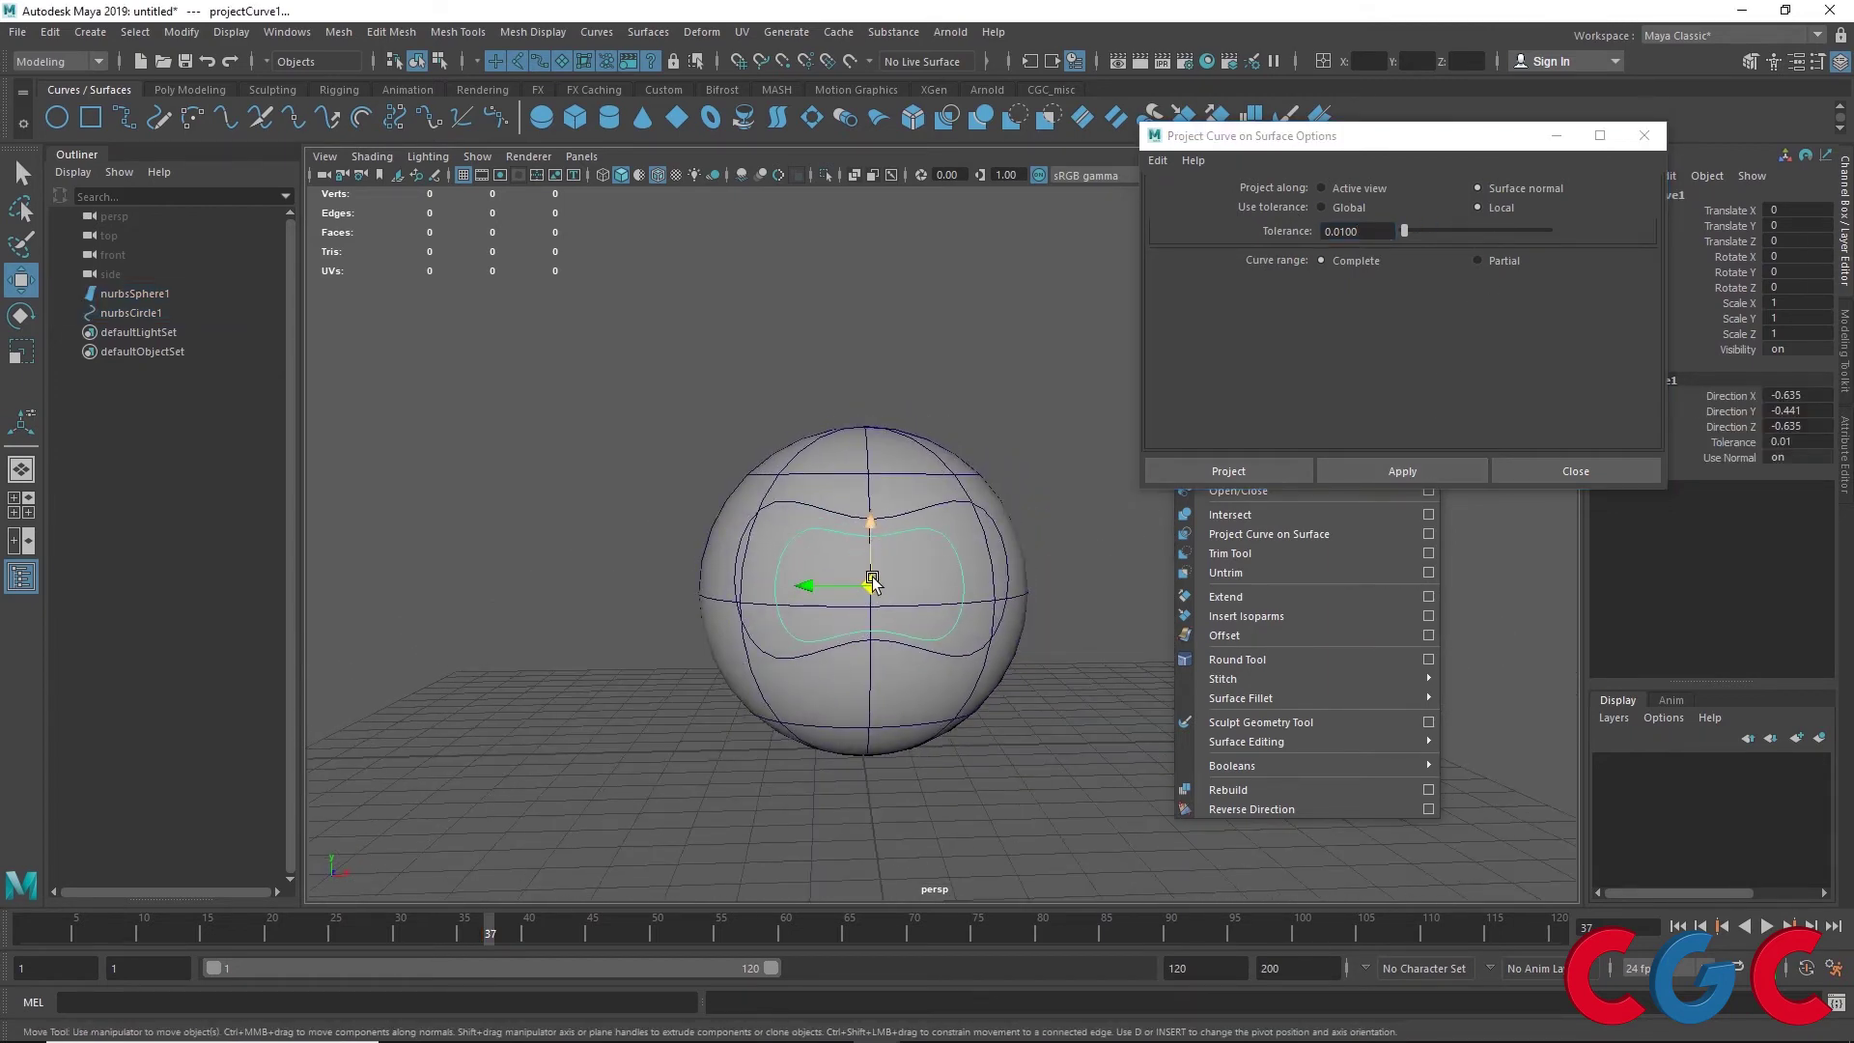
{"action": "left_click_drag", "start_coordinate": [882, 726], "coordinate": [813, 744], "text": "alt"}
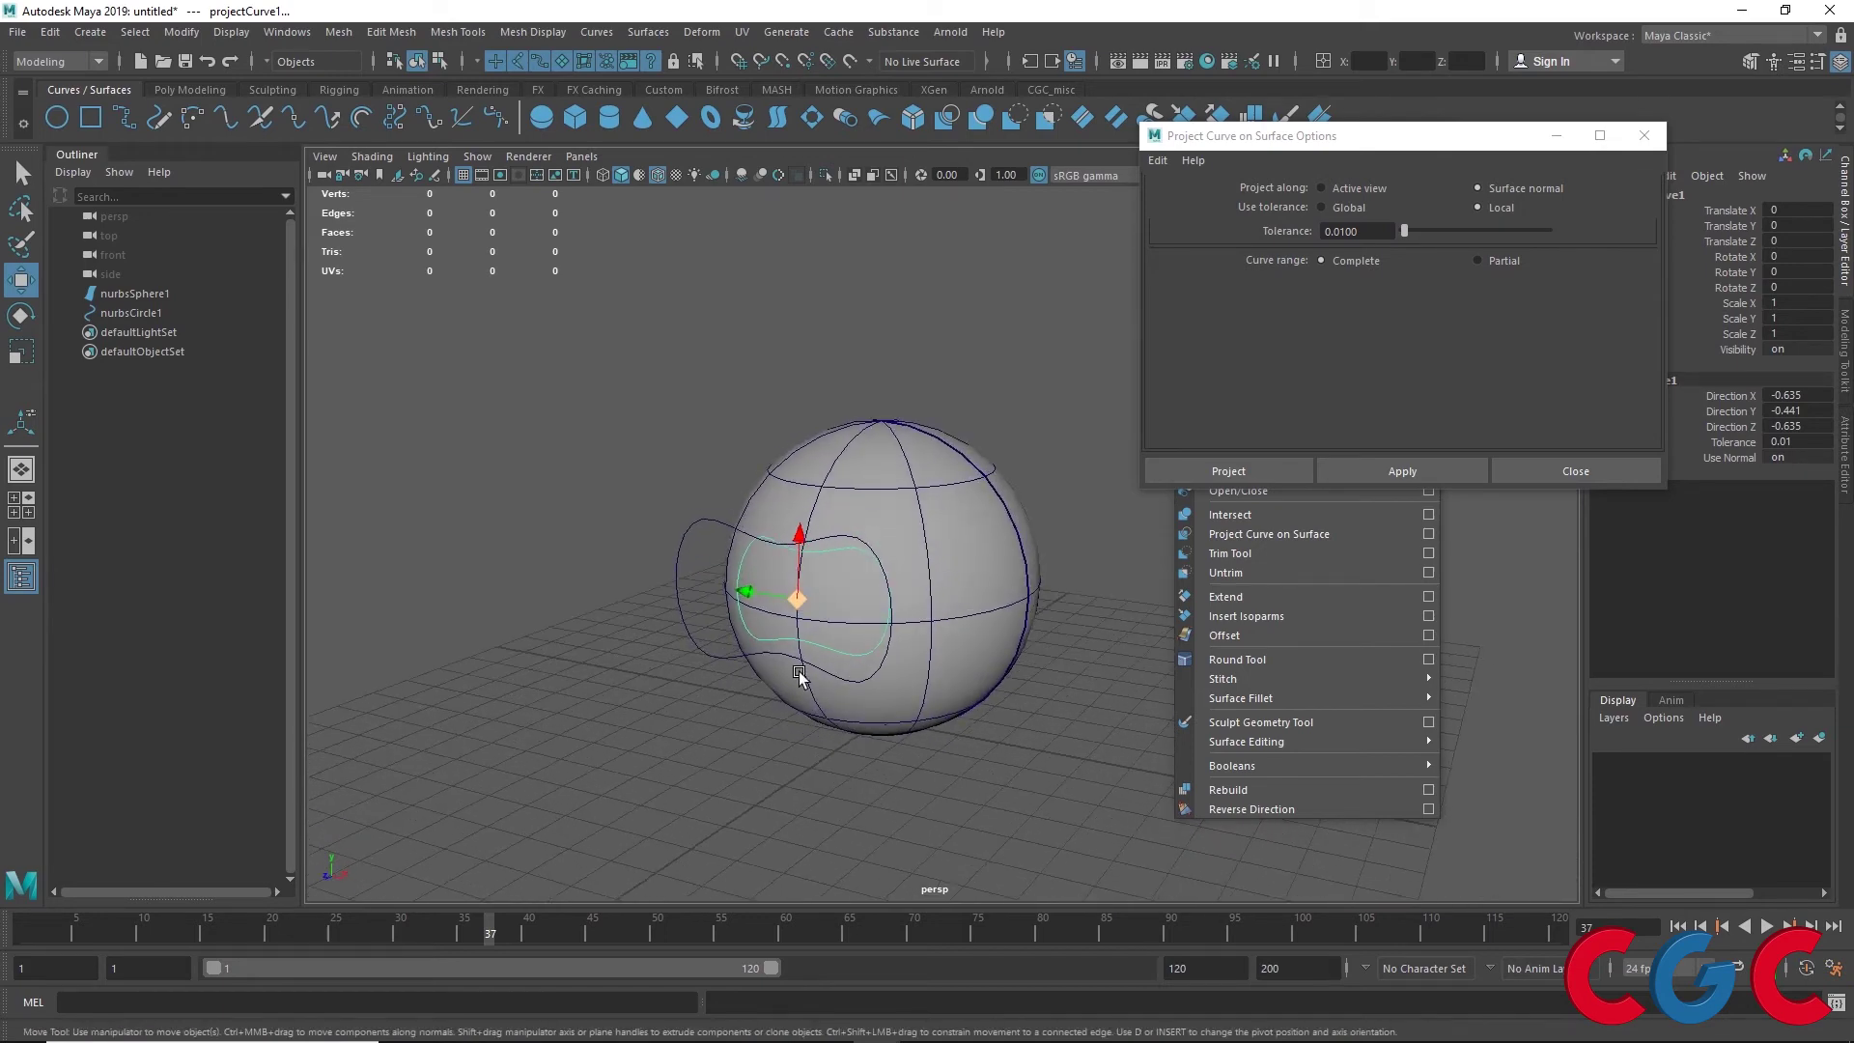
{"action": "key", "text": "space"}
{"action": "key", "text": "space"}
{"action": "key", "text": "space"}
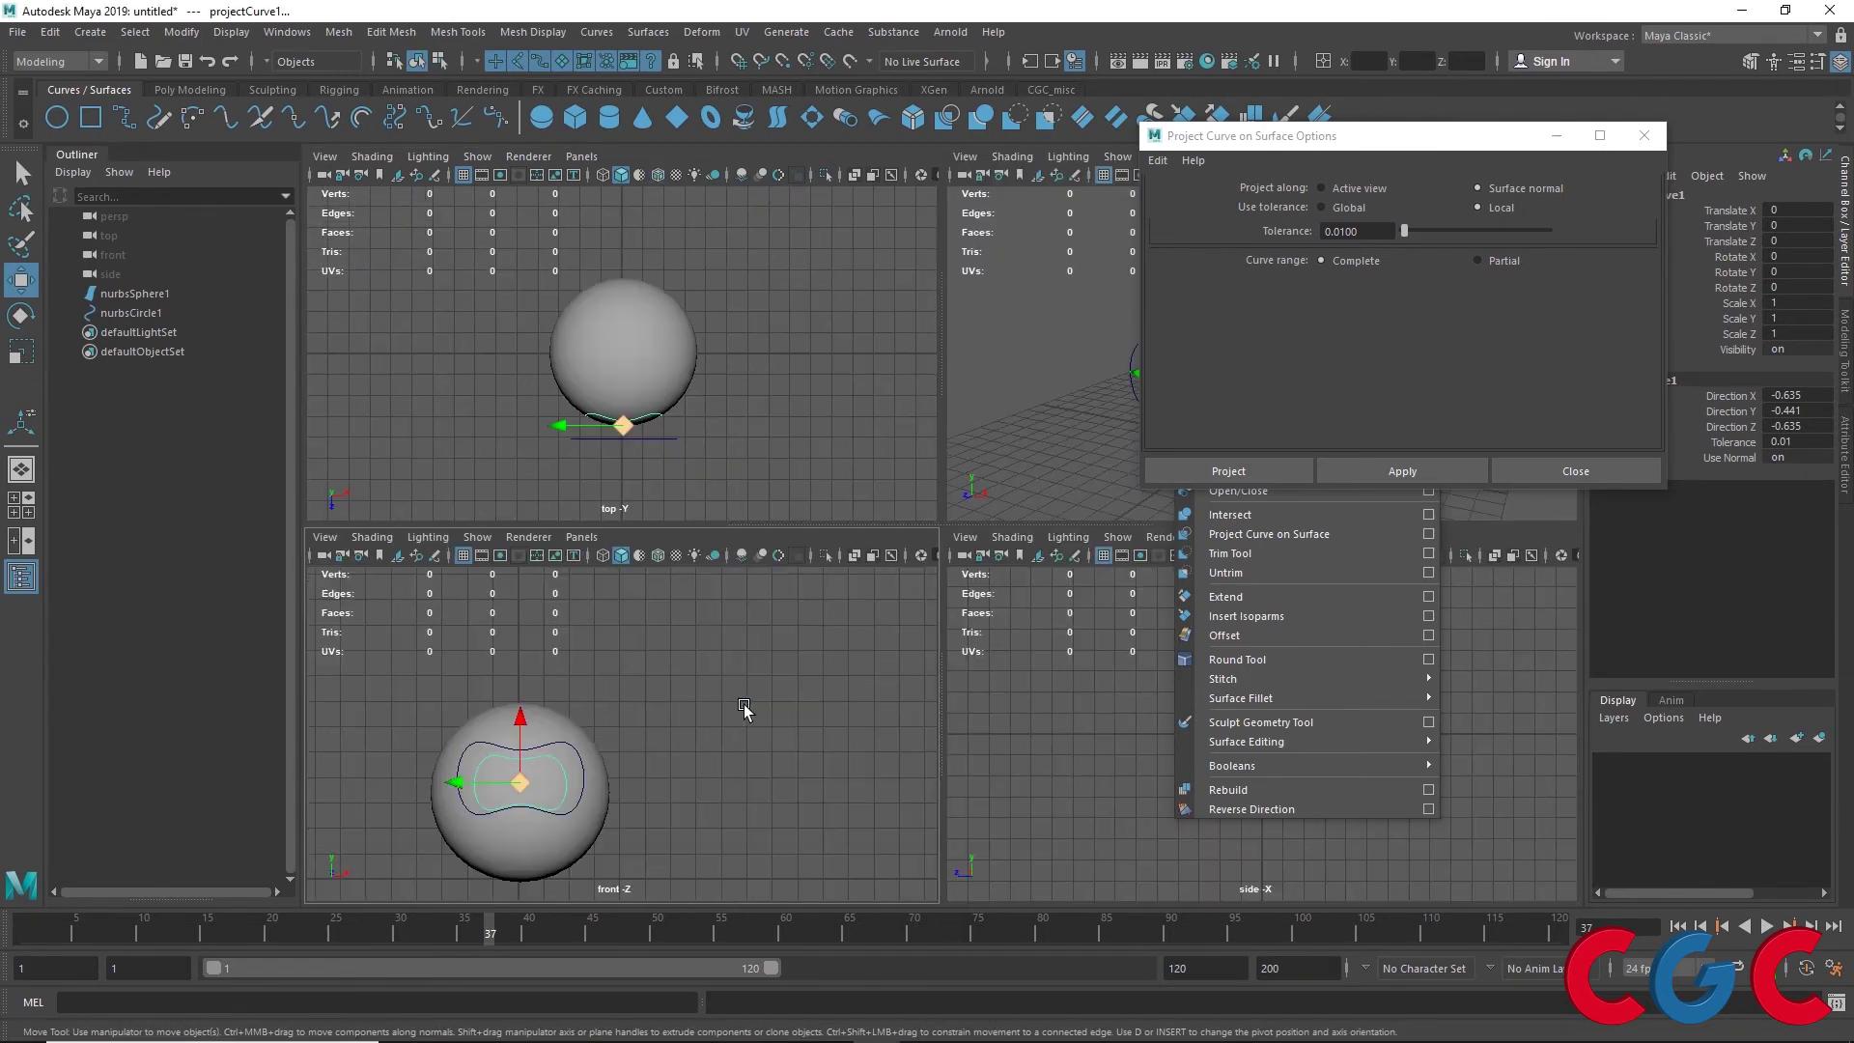
{"action": "key", "text": "space"}
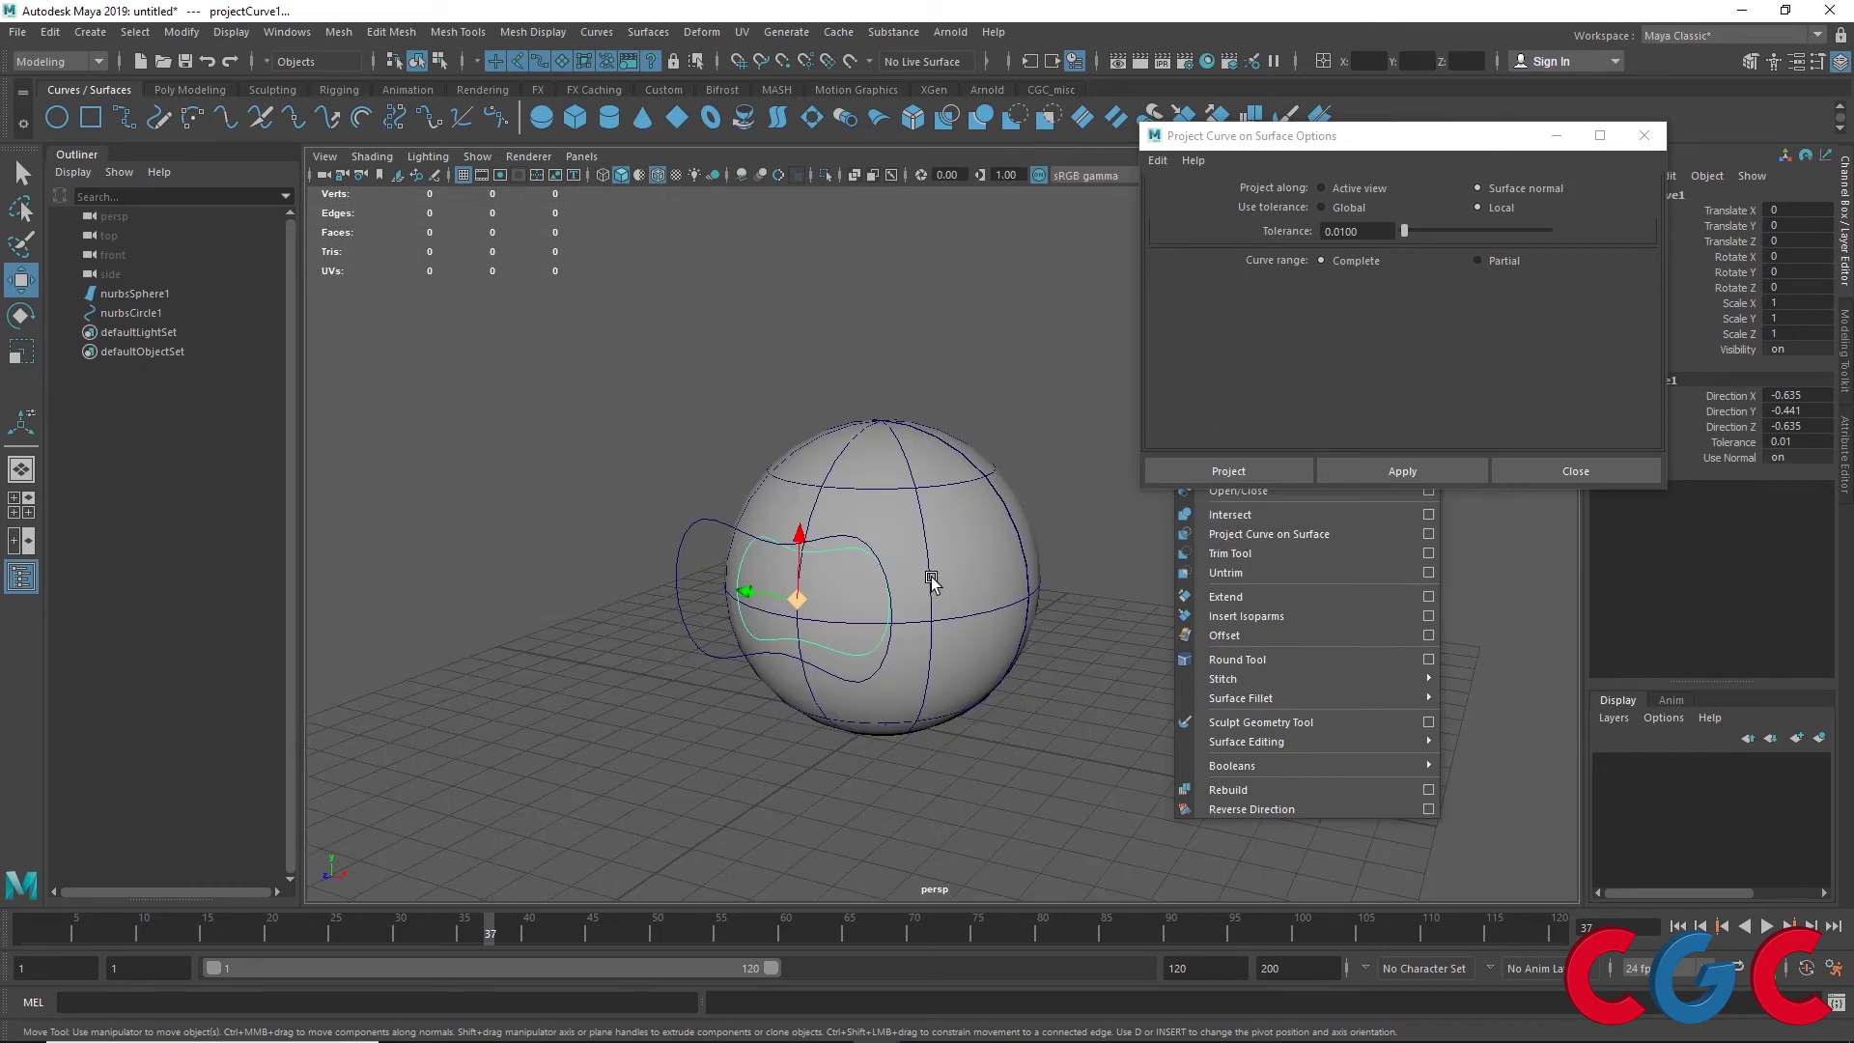
{"action": "mouse_move", "coordinate": [966, 502]}
{"action": "left_mouse_down", "text": "alt"}
{"action": "mouse_move", "coordinate": [785, 542]}
{"action": "mouse_move", "coordinate": [561, 450]}
{"action": "left_mouse_up", "text": "alt"}
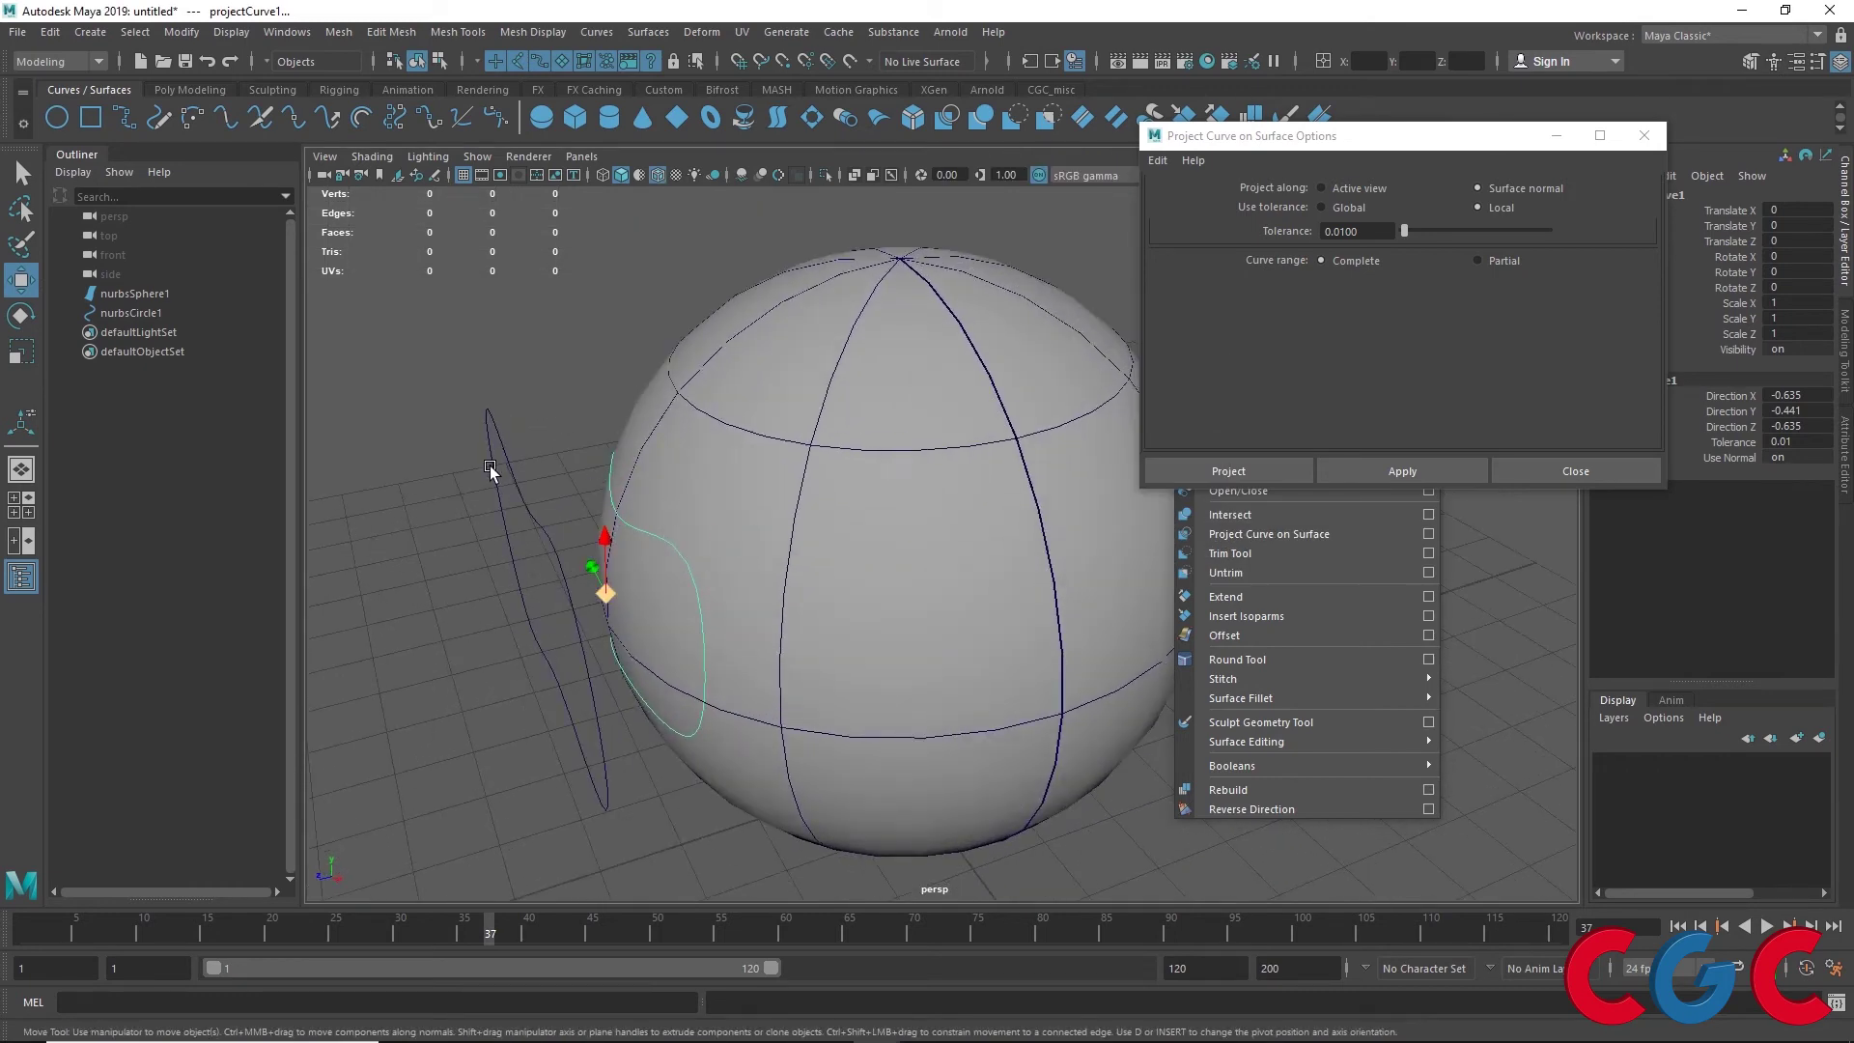
{"action": "mouse_move", "coordinate": [577, 605]}
{"action": "left_mouse_down", "text": "alt"}
{"action": "mouse_move", "coordinate": [593, 645]}
{"action": "mouse_move", "coordinate": [545, 623]}
{"action": "mouse_move", "coordinate": [618, 656]}
{"action": "mouse_move", "coordinate": [574, 642]}
{"action": "mouse_move", "coordinate": [655, 430]}
{"action": "mouse_move", "coordinate": [618, 676]}
{"action": "mouse_move", "coordinate": [686, 454]}
{"action": "mouse_move", "coordinate": [665, 600]}
{"action": "mouse_move", "coordinate": [610, 649]}
{"action": "left_mouse_up", "text": "alt"}
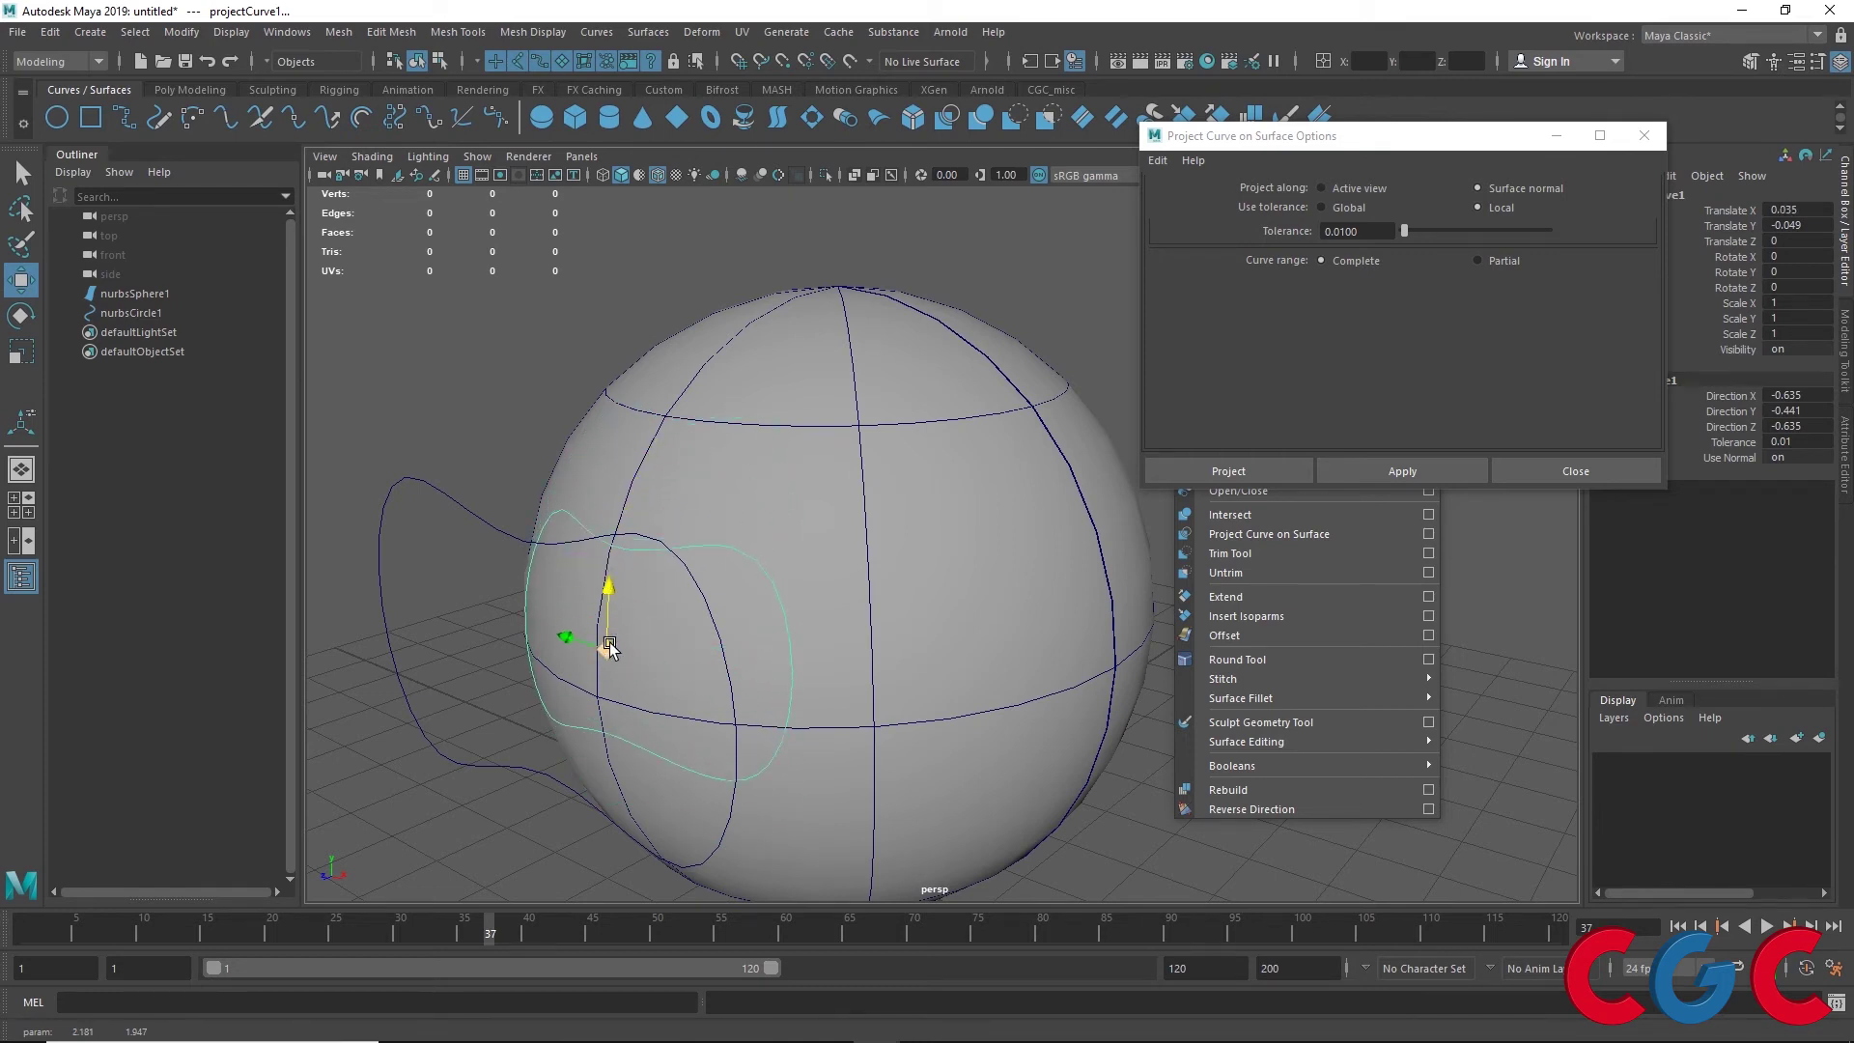
{"action": "key", "text": "ctrl+z"}
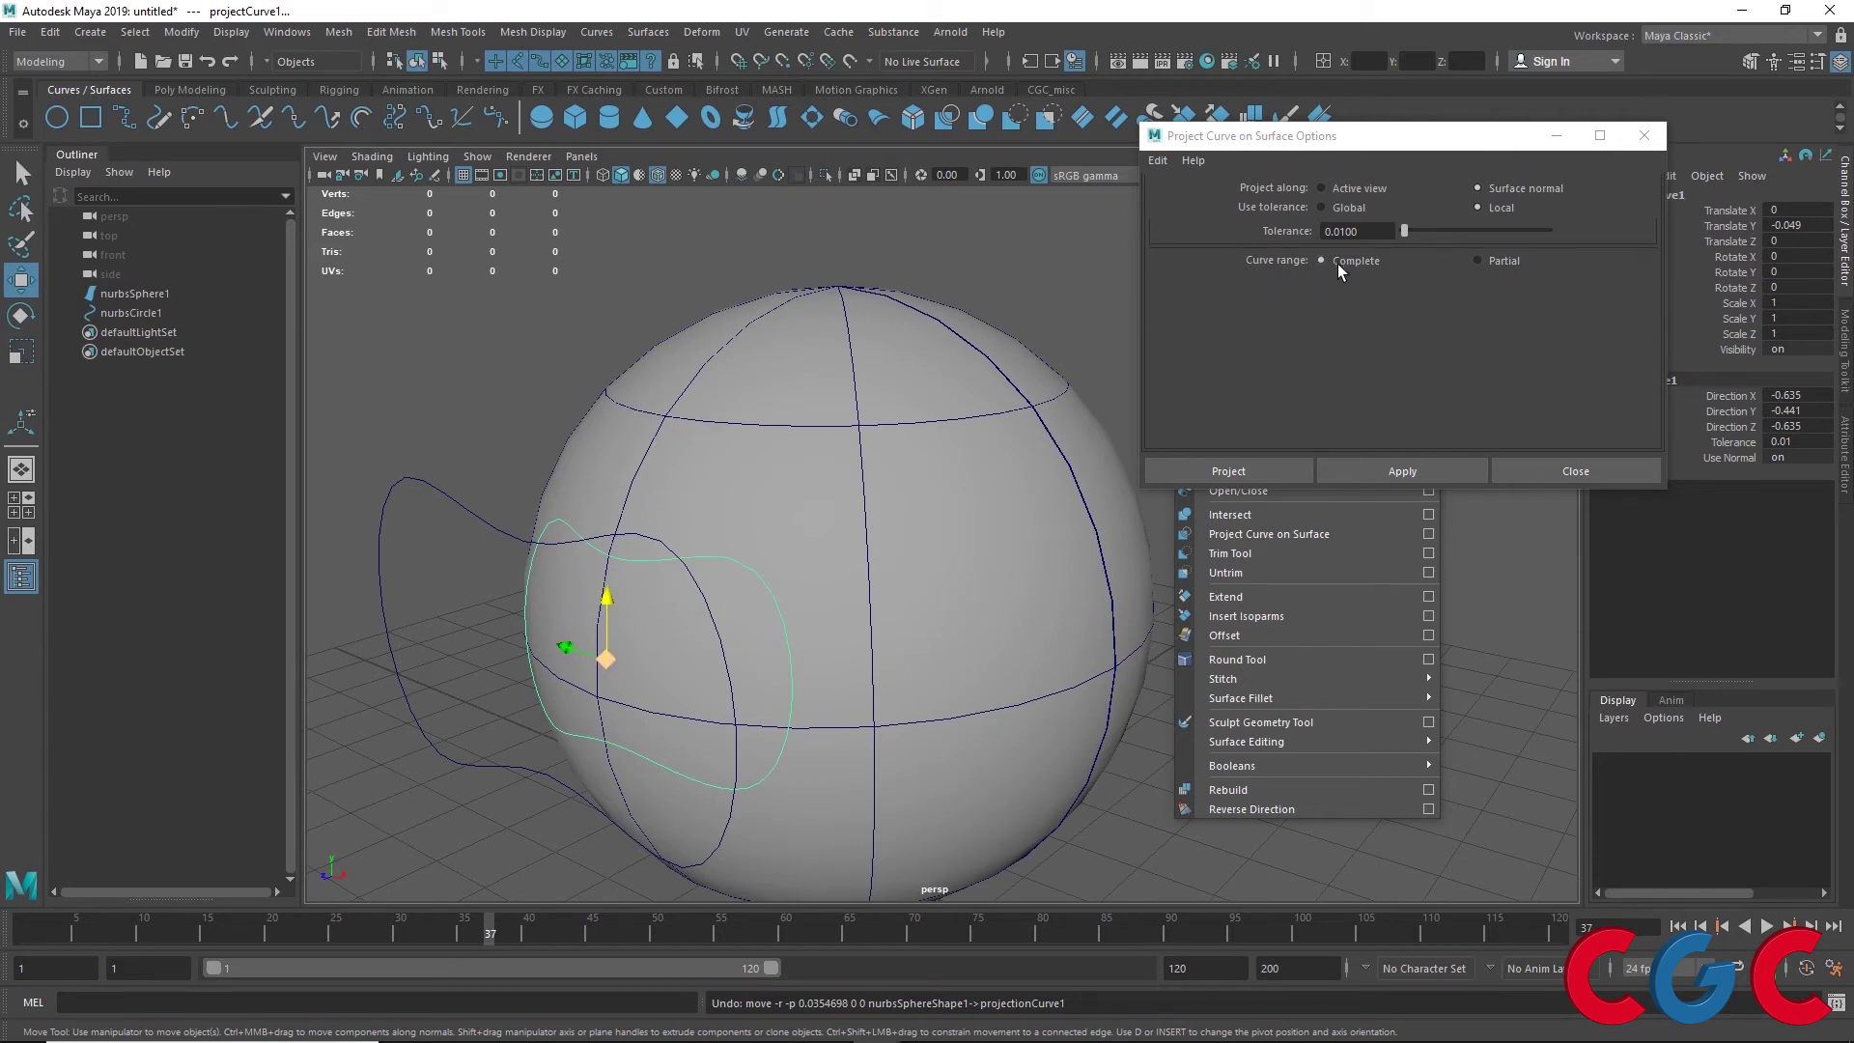
Undo the surface-normal projection and reproject the peanut curve onto the sphere with a partial range
{"action": "key", "text": "ctrl+z"}
{"action": "key", "text": "ctrl+z"}
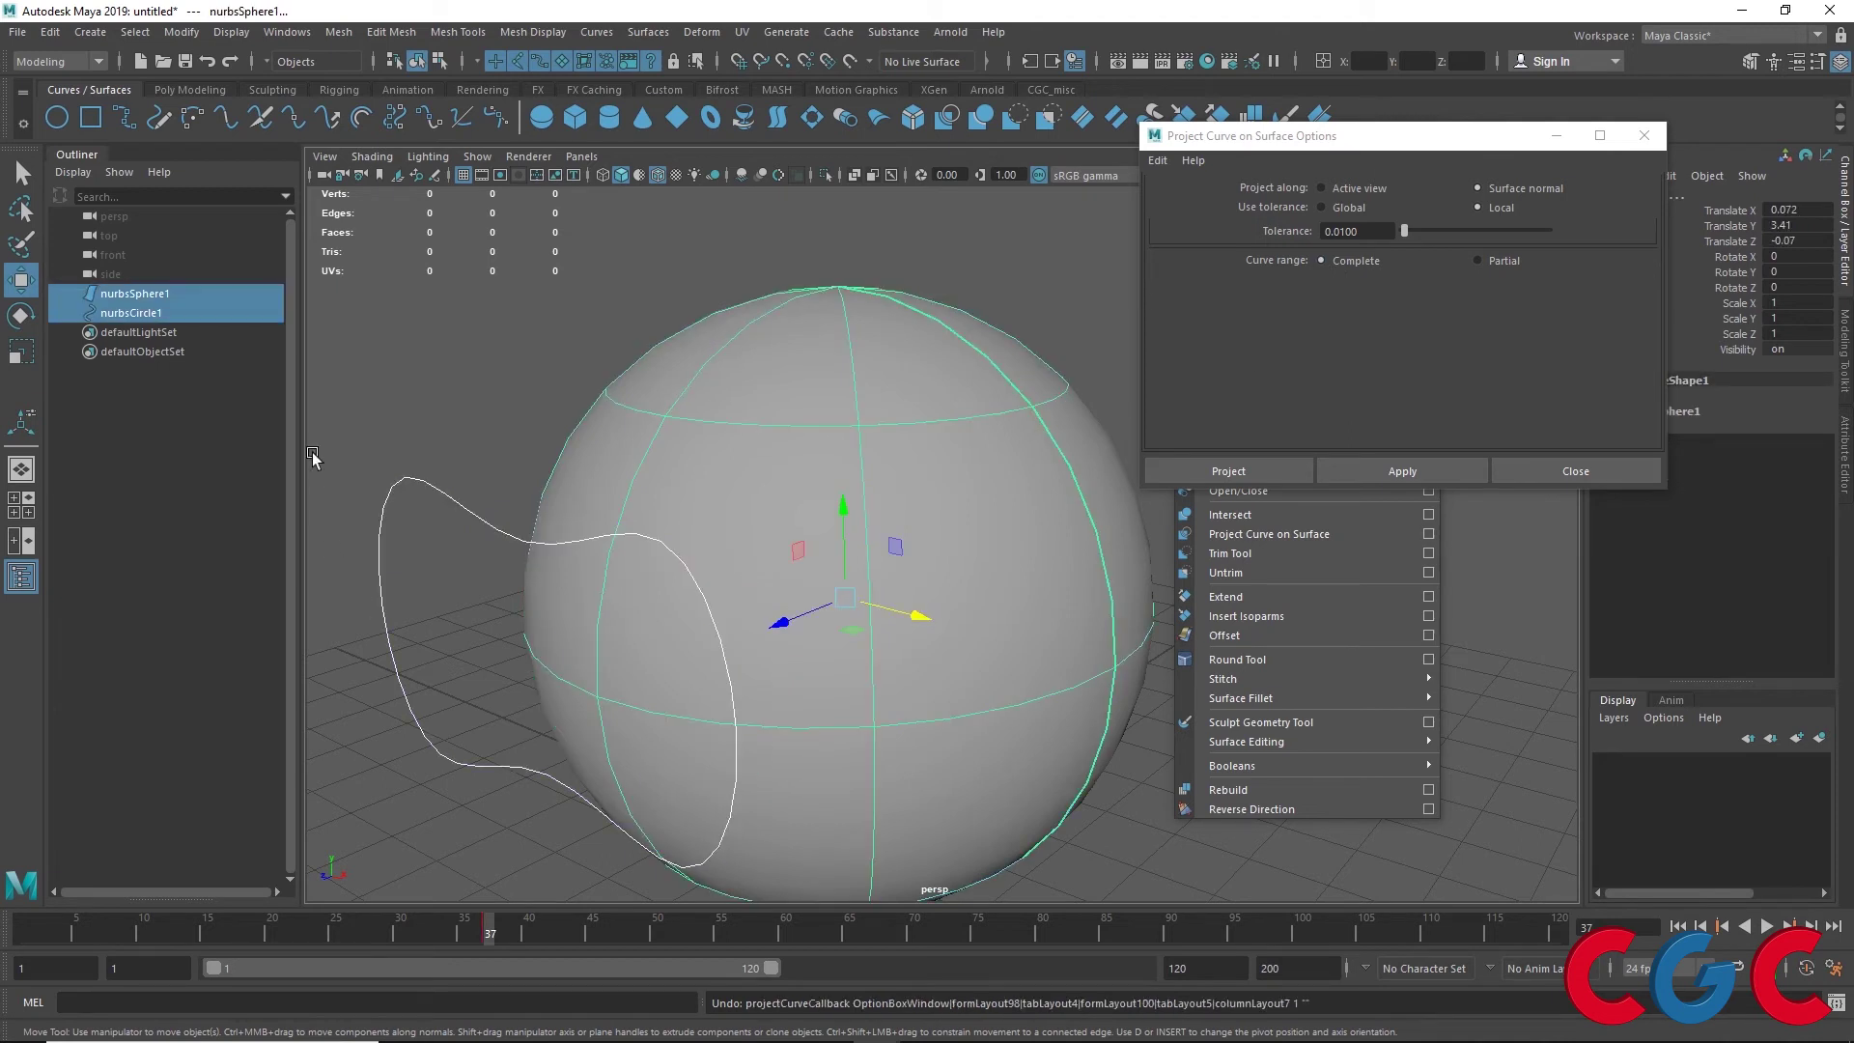
{"action": "left_click", "coordinate": [384, 645]}
{"action": "left_click", "coordinate": [829, 490], "text": "shift"}
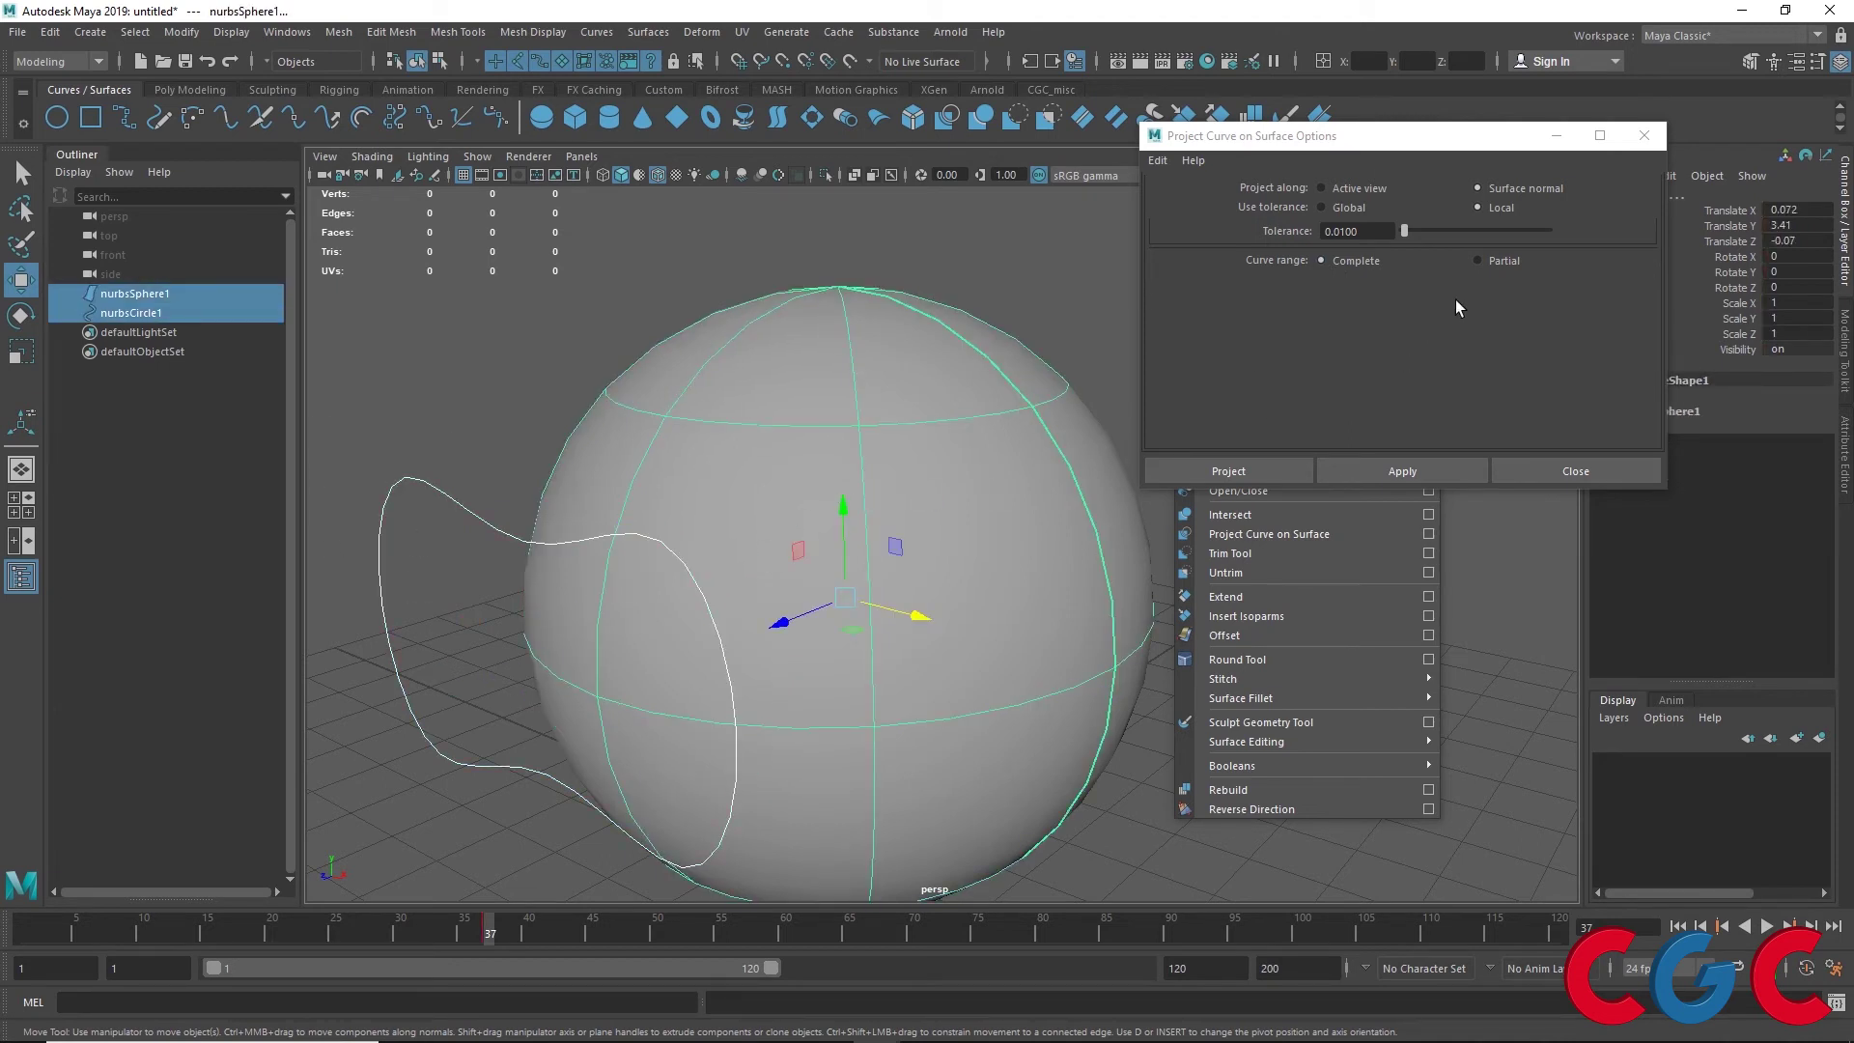
{"action": "left_click", "coordinate": [1478, 261]}
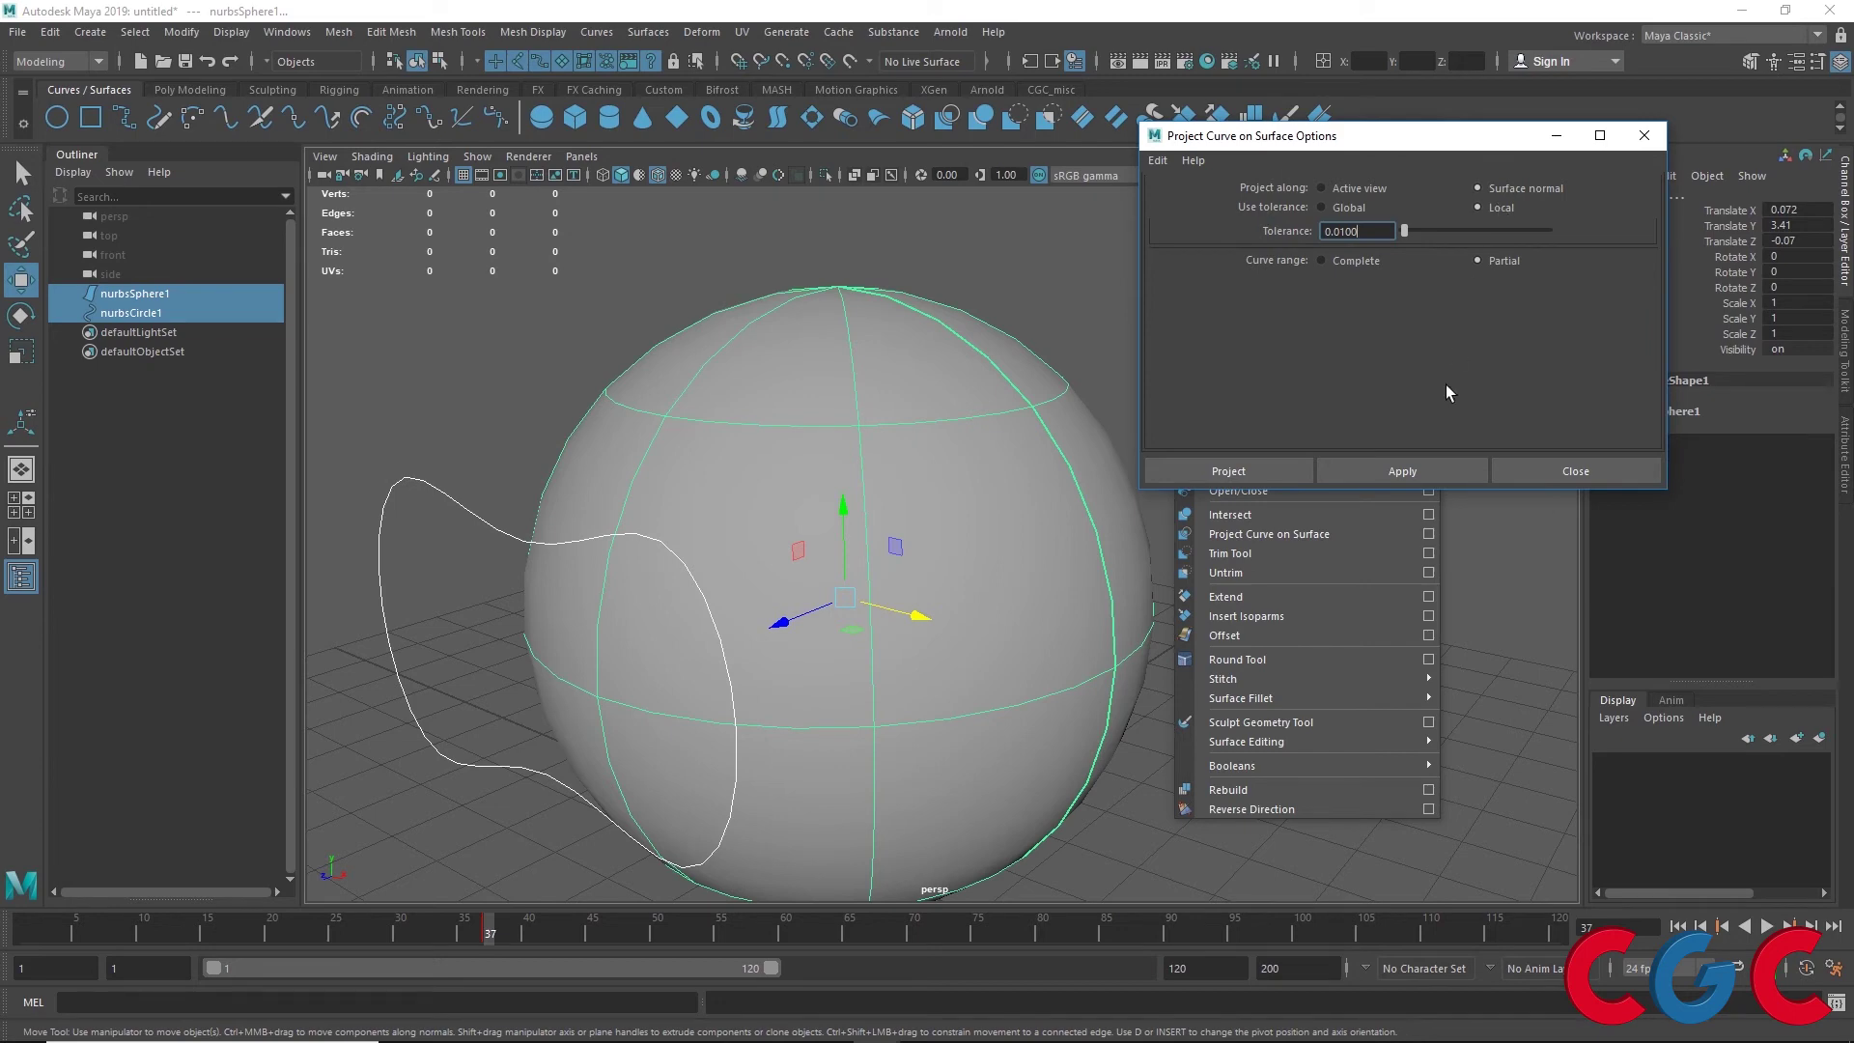
{"action": "left_click", "coordinate": [1402, 470]}
Set the curve range to Complete, undo the partial projection, and reselect sphere and circle
{"action": "scroll", "coordinate": [842, 519], "scroll_direction": "down", "scroll_amount": 3}
{"action": "mouse_move", "coordinate": [842, 519]}
{"action": "left_mouse_down", "text": "alt"}
{"action": "mouse_move", "coordinate": [778, 604]}
{"action": "mouse_move", "coordinate": [612, 575]}
{"action": "left_mouse_up", "text": "alt"}
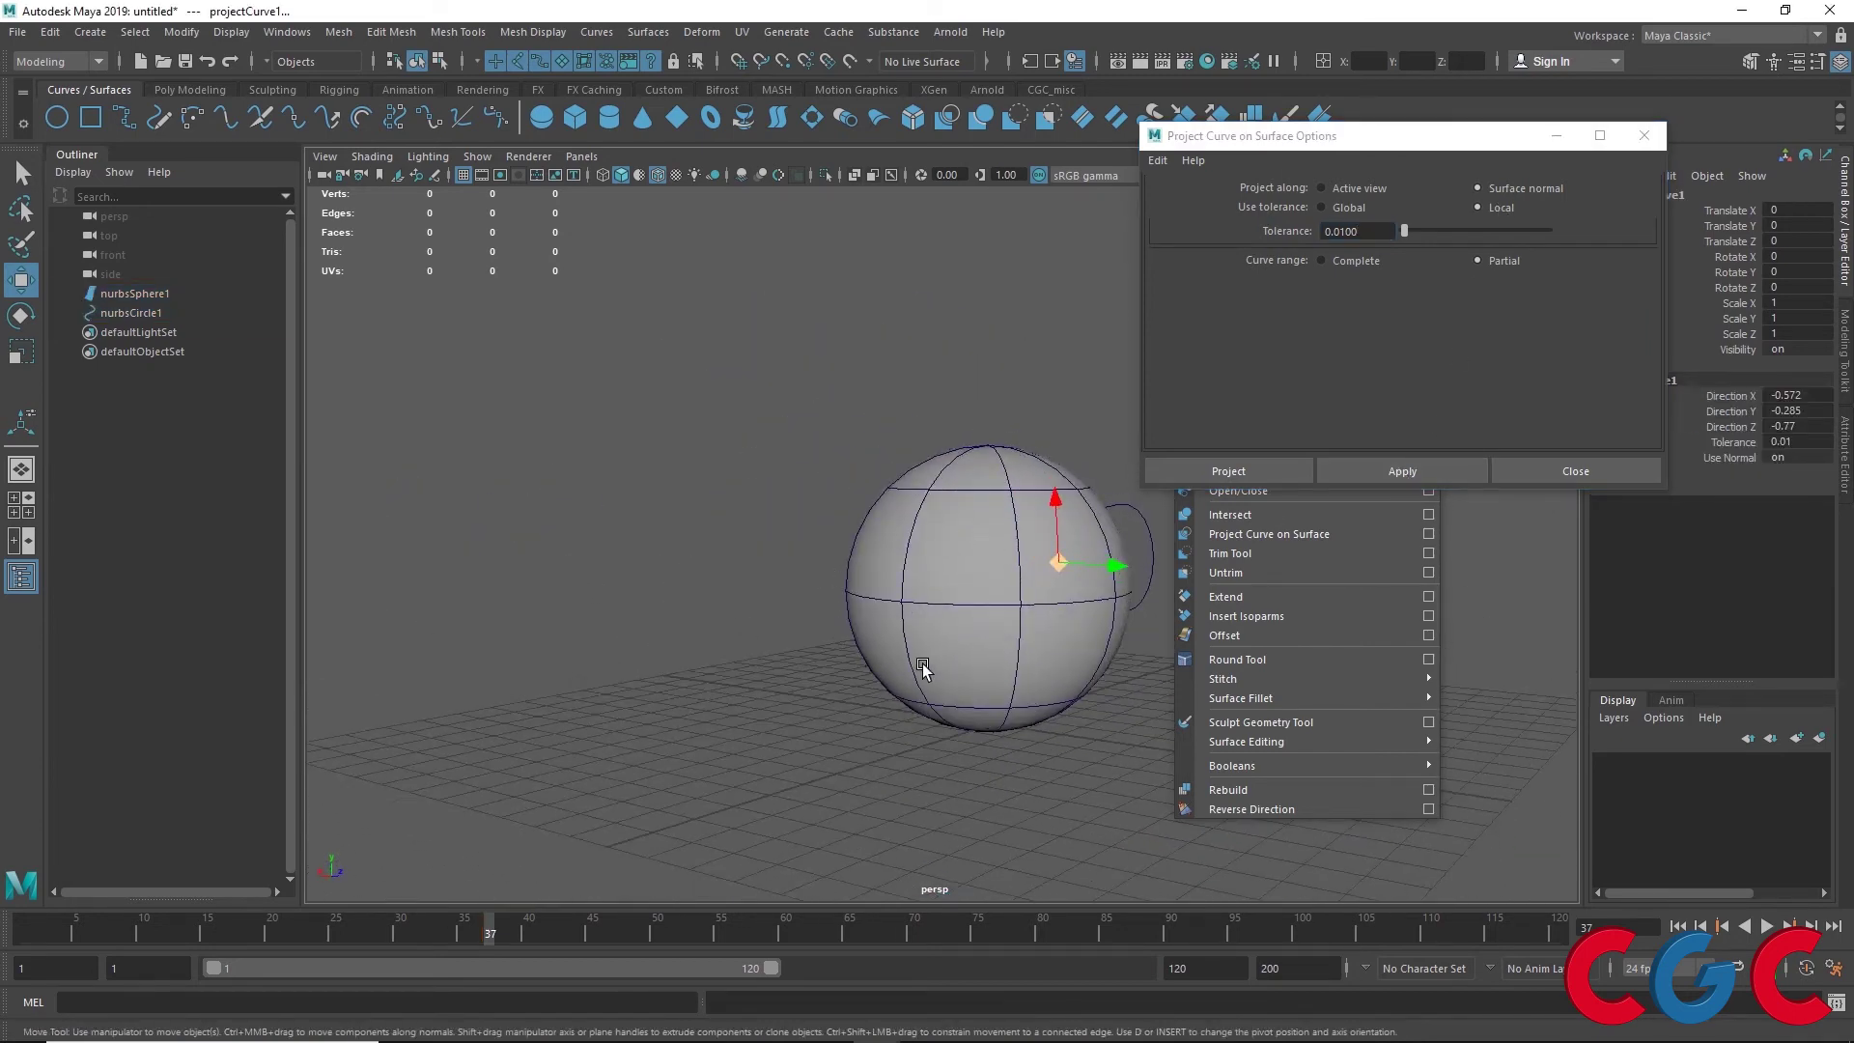
{"action": "mouse_move", "coordinate": [943, 546]}
{"action": "left_mouse_down", "text": "alt"}
{"action": "mouse_move", "coordinate": [947, 654]}
{"action": "mouse_move", "coordinate": [849, 618]}
{"action": "mouse_move", "coordinate": [828, 529]}
{"action": "mouse_move", "coordinate": [844, 542]}
{"action": "mouse_move", "coordinate": [704, 562]}
{"action": "left_mouse_up", "text": "alt"}
{"action": "scroll", "coordinate": [828, 528], "scroll_direction": "up", "scroll_amount": 3}
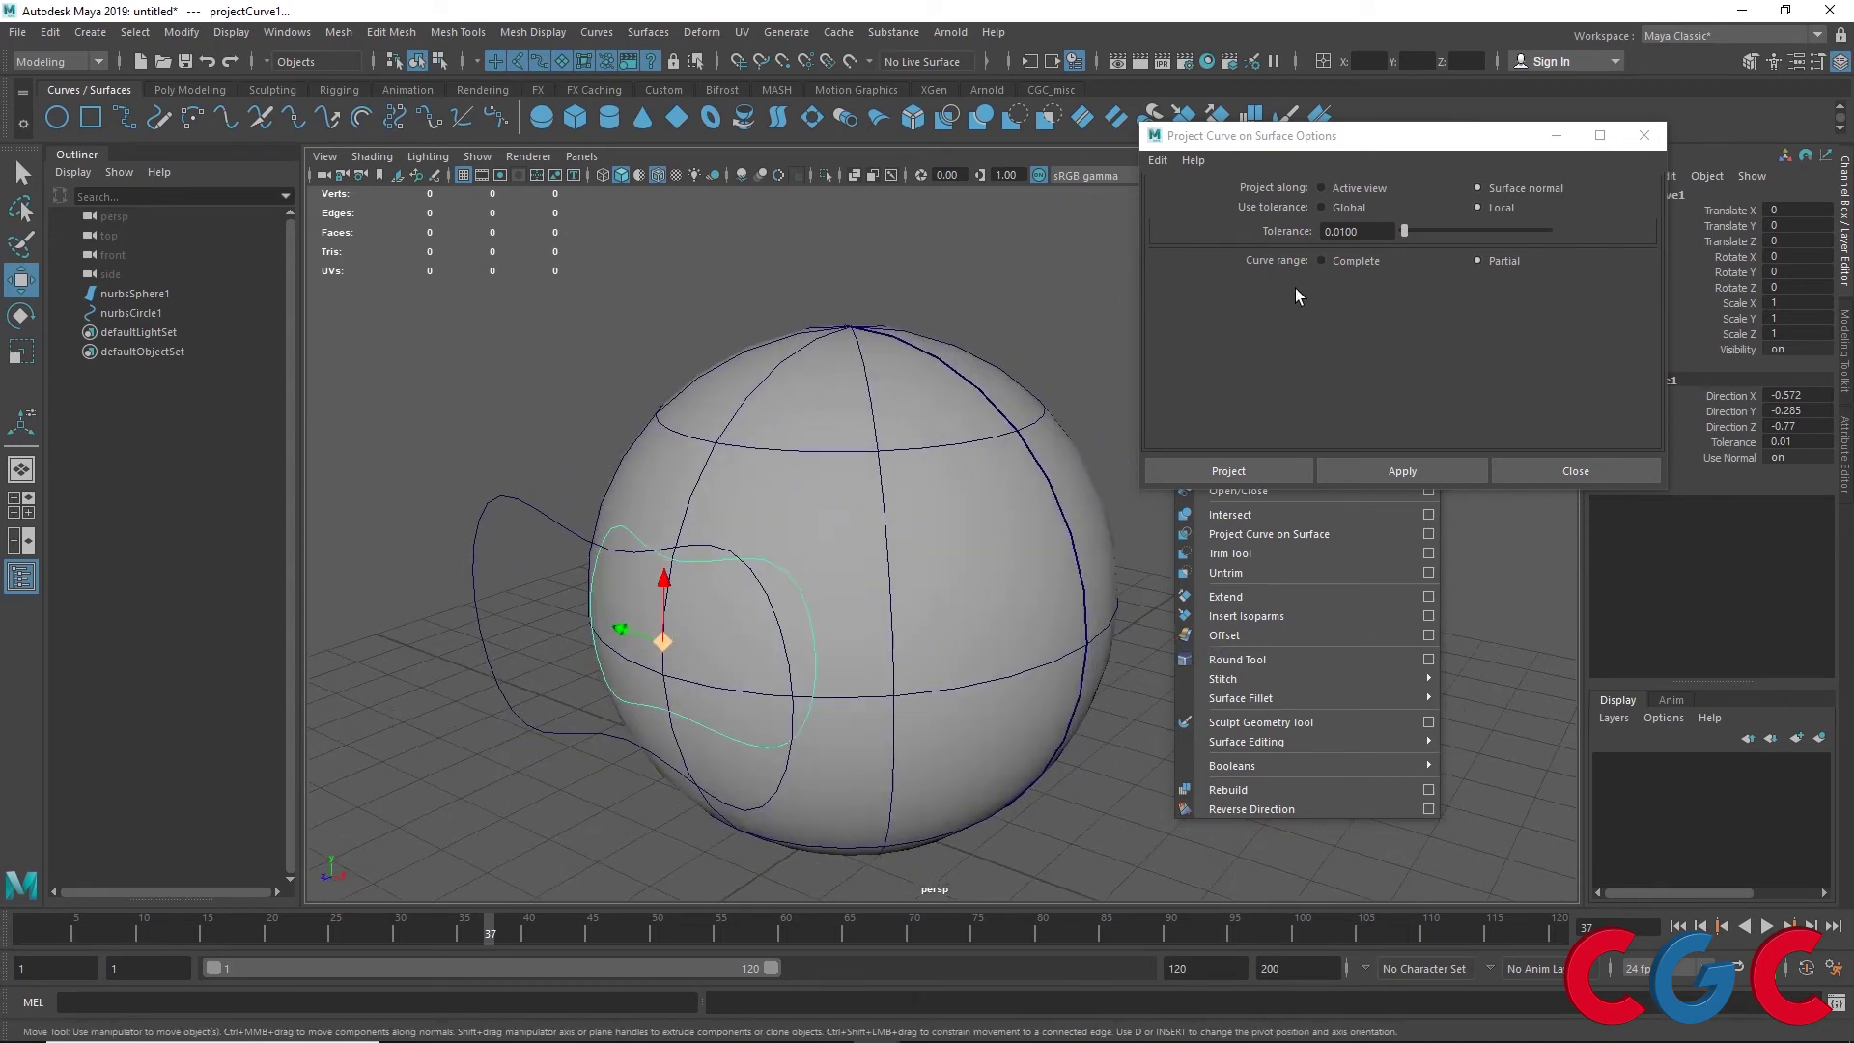
{"action": "left_click", "coordinate": [1337, 259]}
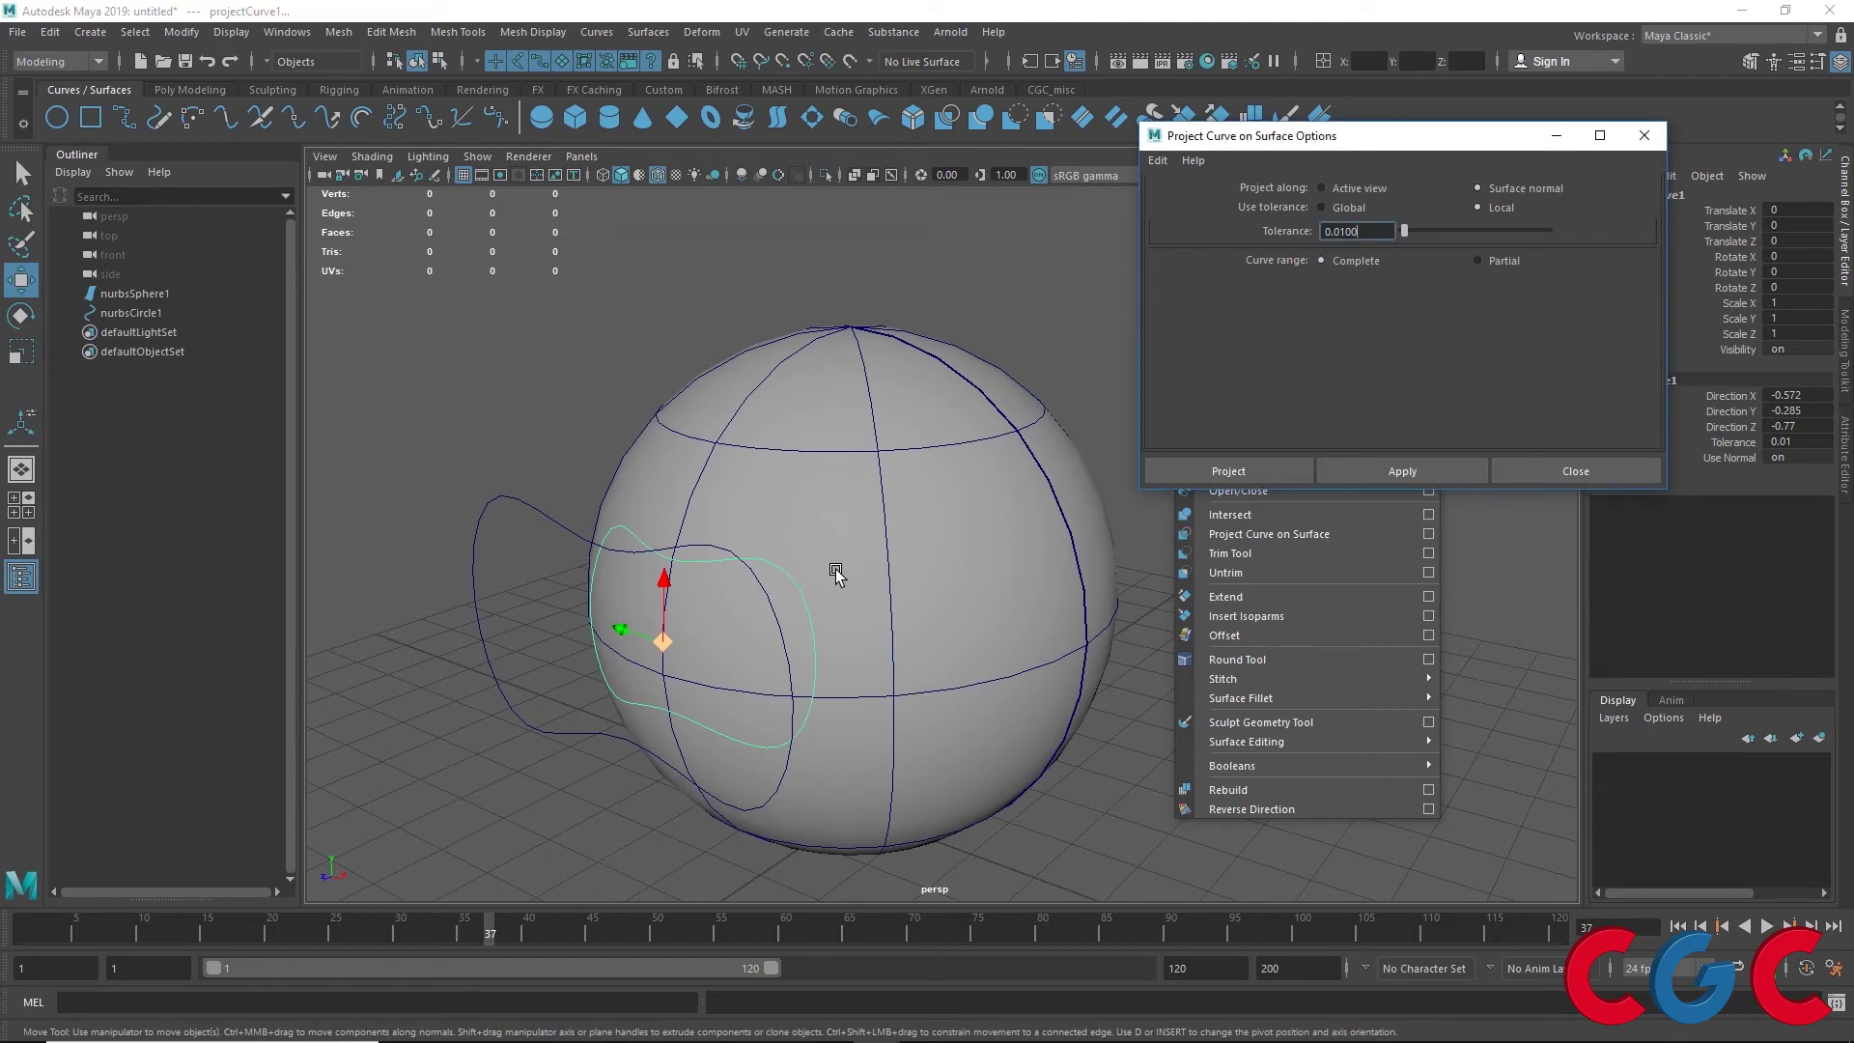
{"action": "left_click", "coordinate": [861, 468]}
{"action": "key", "text": "ctrl+z"}
{"action": "left_click", "coordinate": [861, 468], "text": "shift"}
In the maximized front view, project the peanut curve onto the sphere along the active view
{"action": "key", "text": "space"}
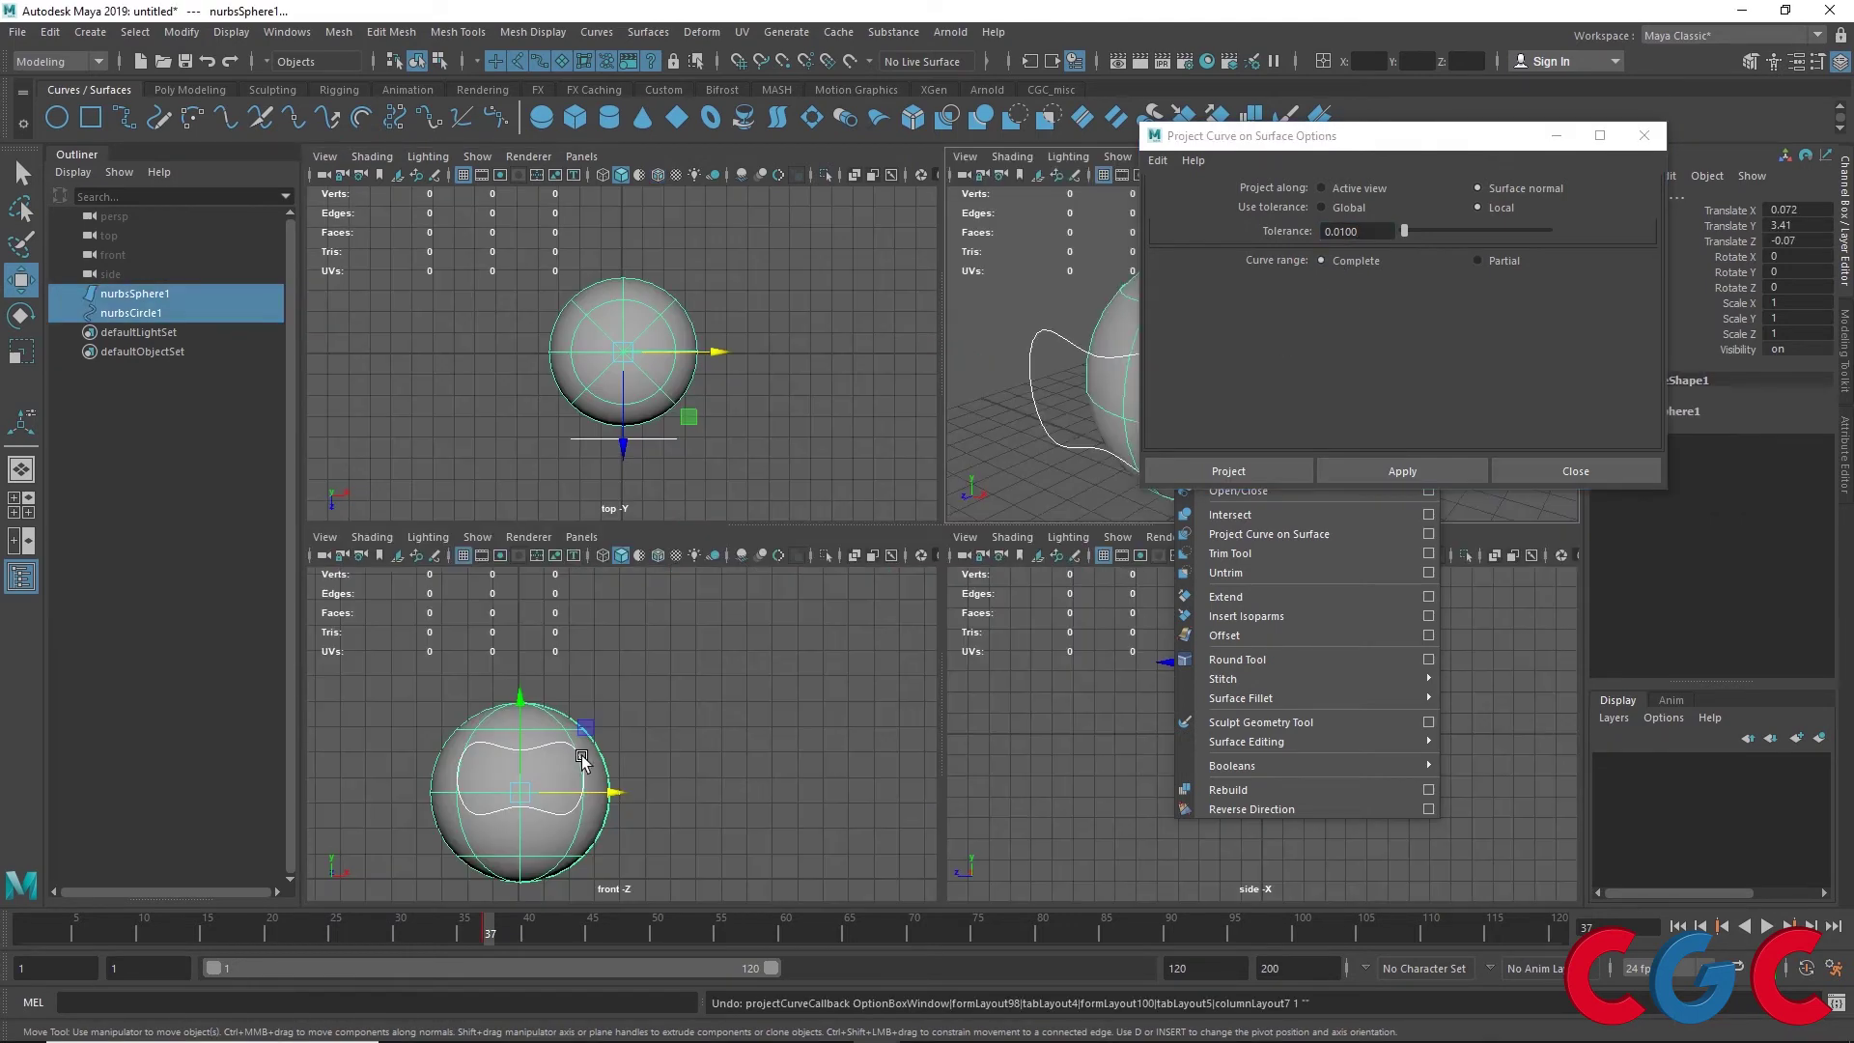
{"action": "key", "text": "space"}
{"action": "left_click", "coordinate": [1340, 194]}
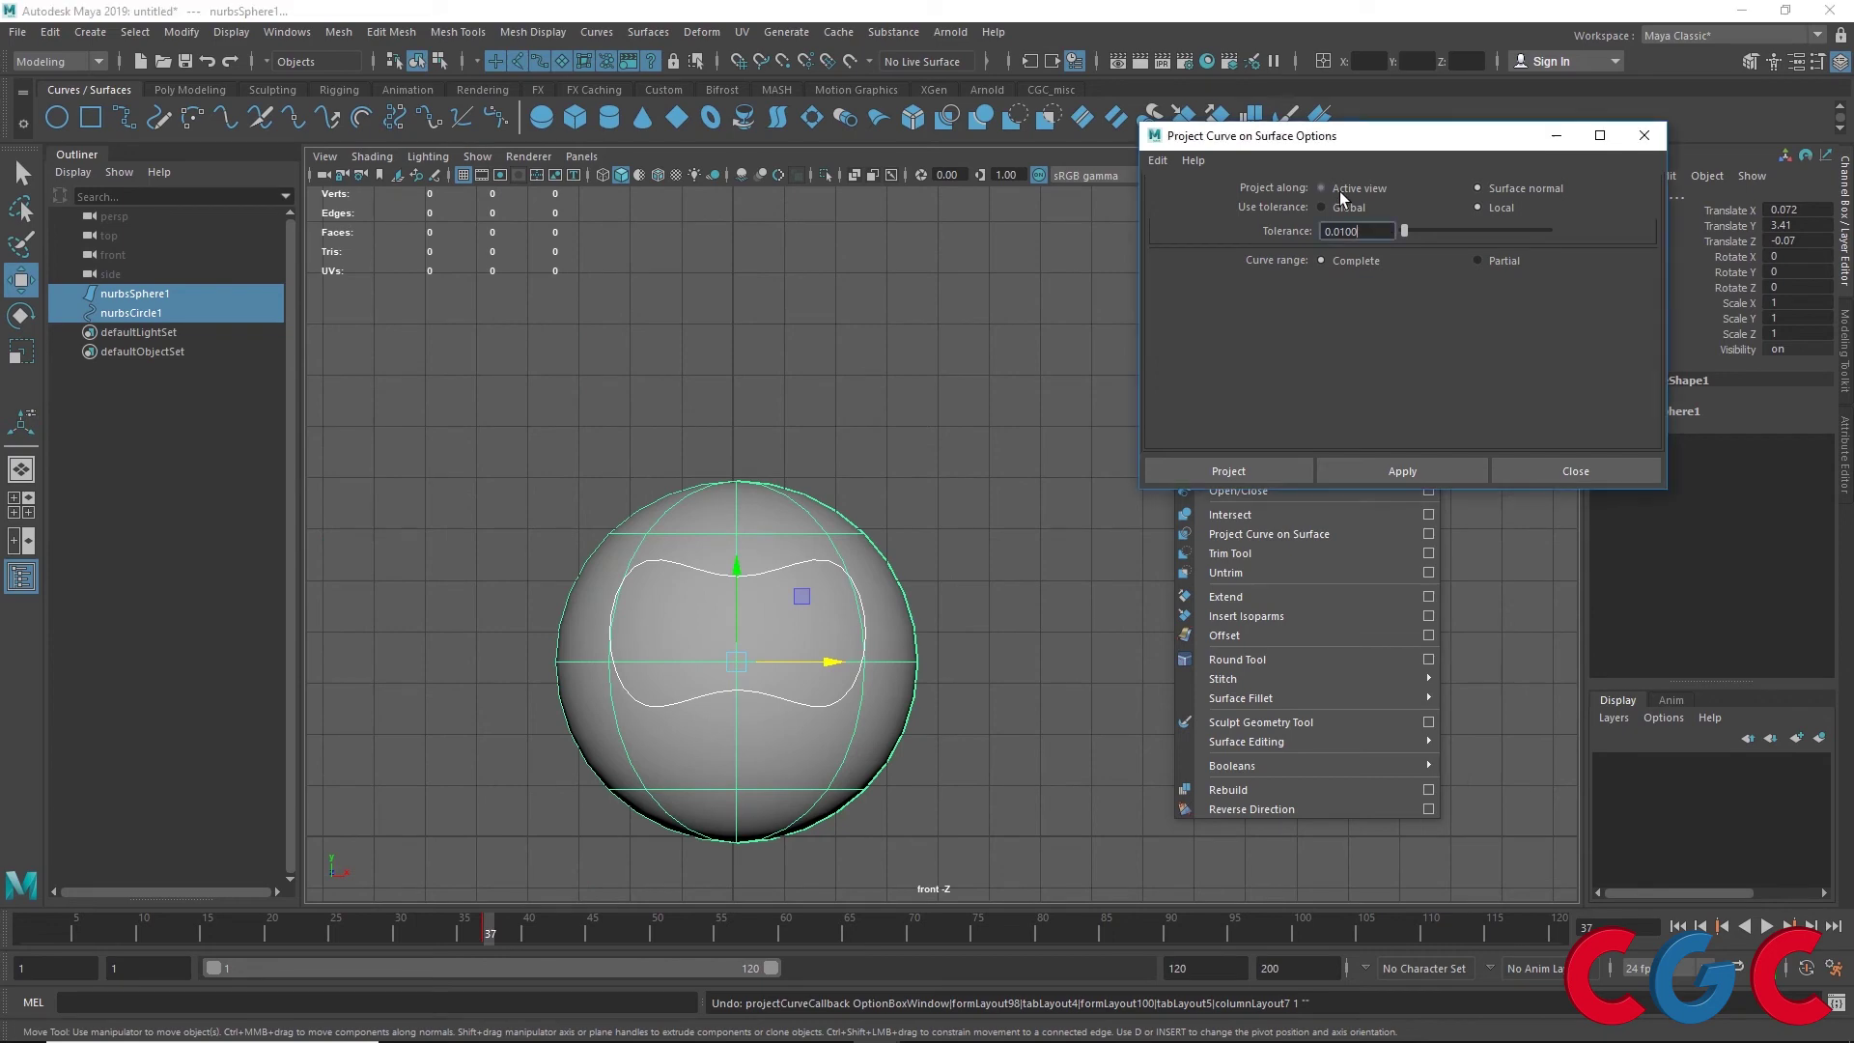
{"action": "left_click", "coordinate": [1394, 473]}
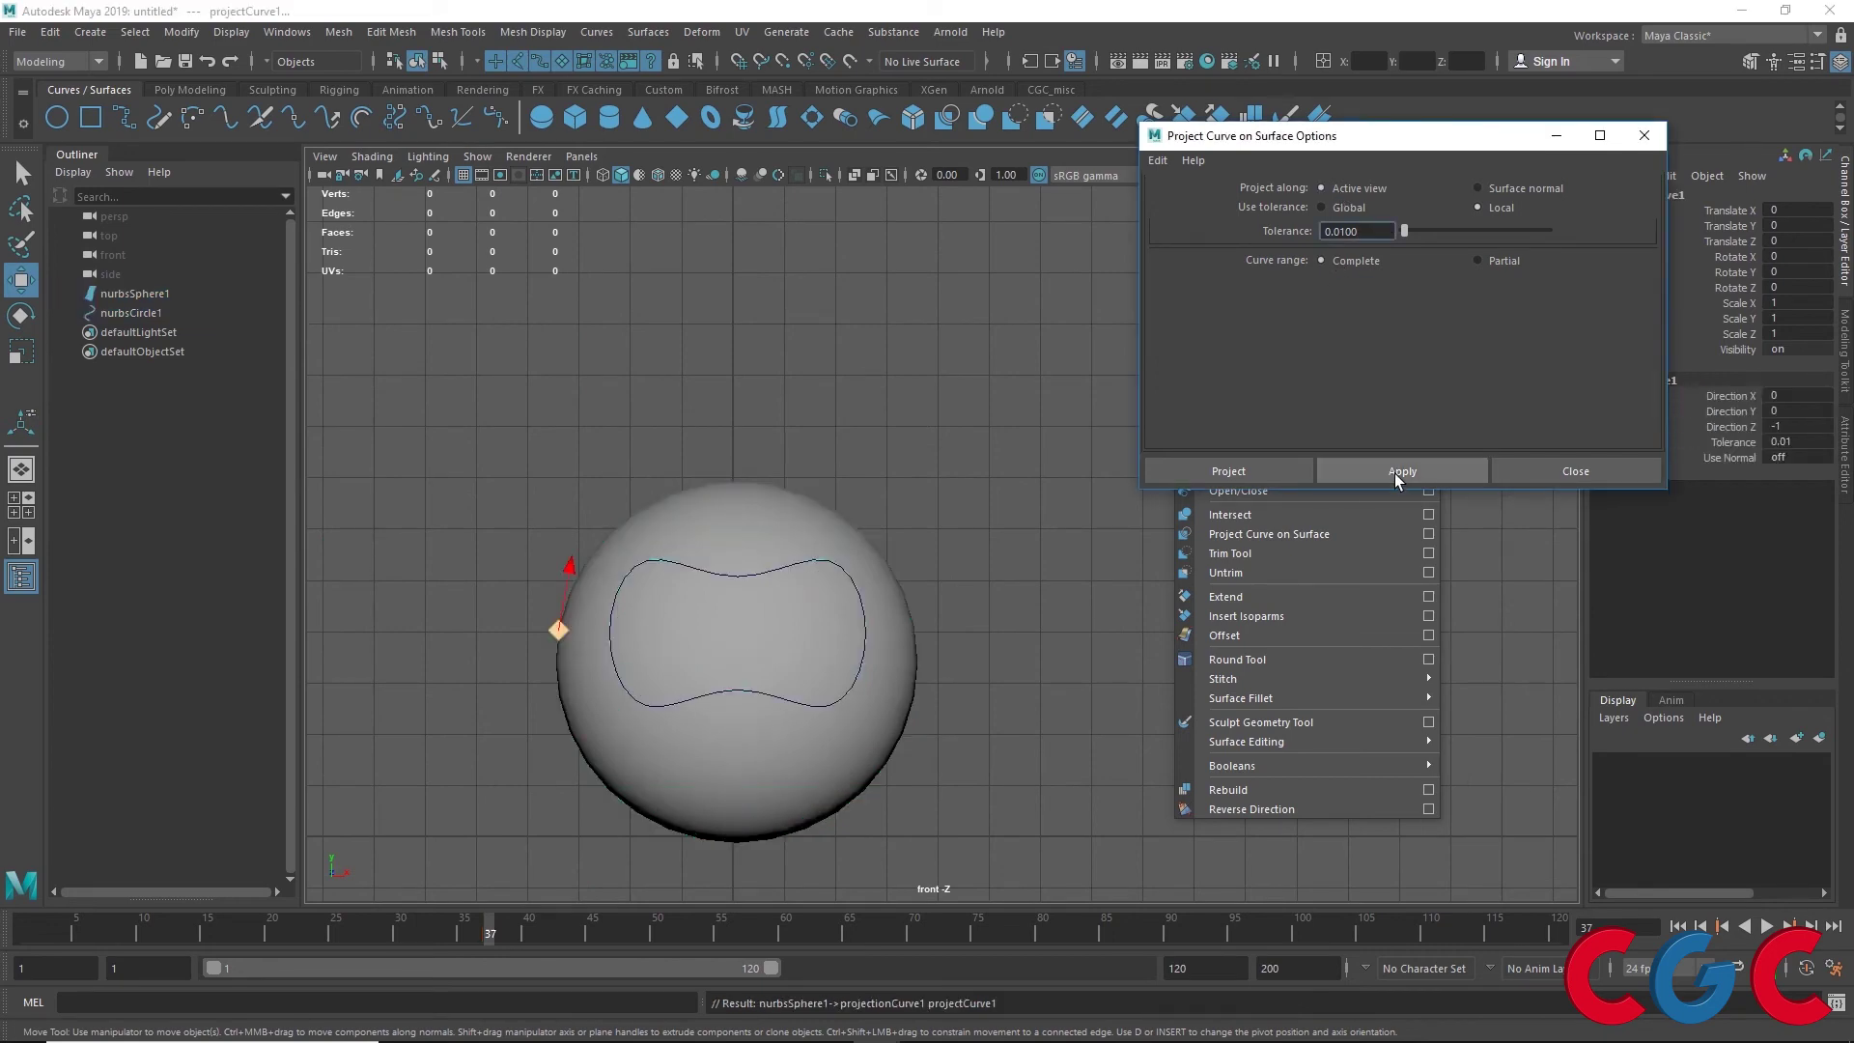
{"action": "left_click", "coordinate": [1016, 390]}
Inspect the projection in perspective, then select the sphere and the circle curve
{"action": "key", "text": "space"}
{"action": "key", "text": "space"}
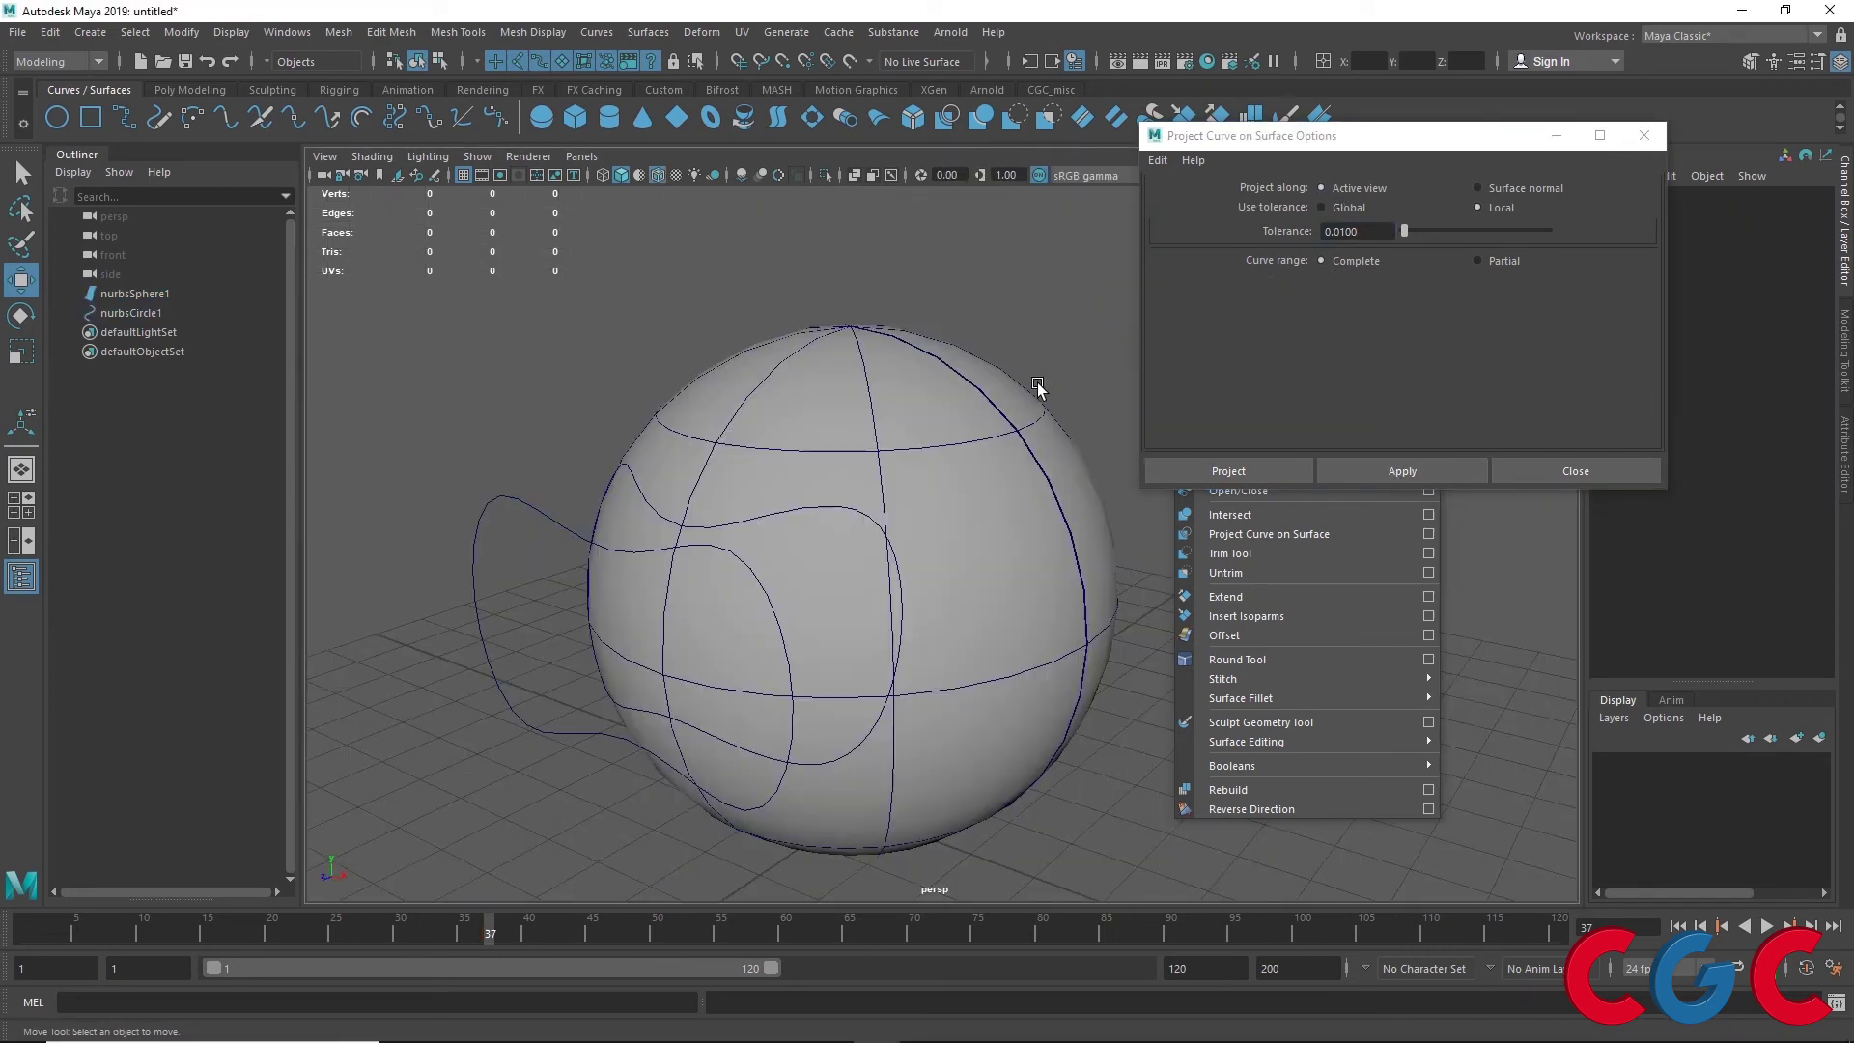
{"action": "mouse_move", "coordinate": [1034, 393]}
{"action": "left_mouse_down", "text": "alt"}
{"action": "mouse_move", "coordinate": [848, 518]}
{"action": "mouse_move", "coordinate": [850, 567]}
{"action": "mouse_move", "coordinate": [773, 542]}
{"action": "left_mouse_up", "text": "alt"}
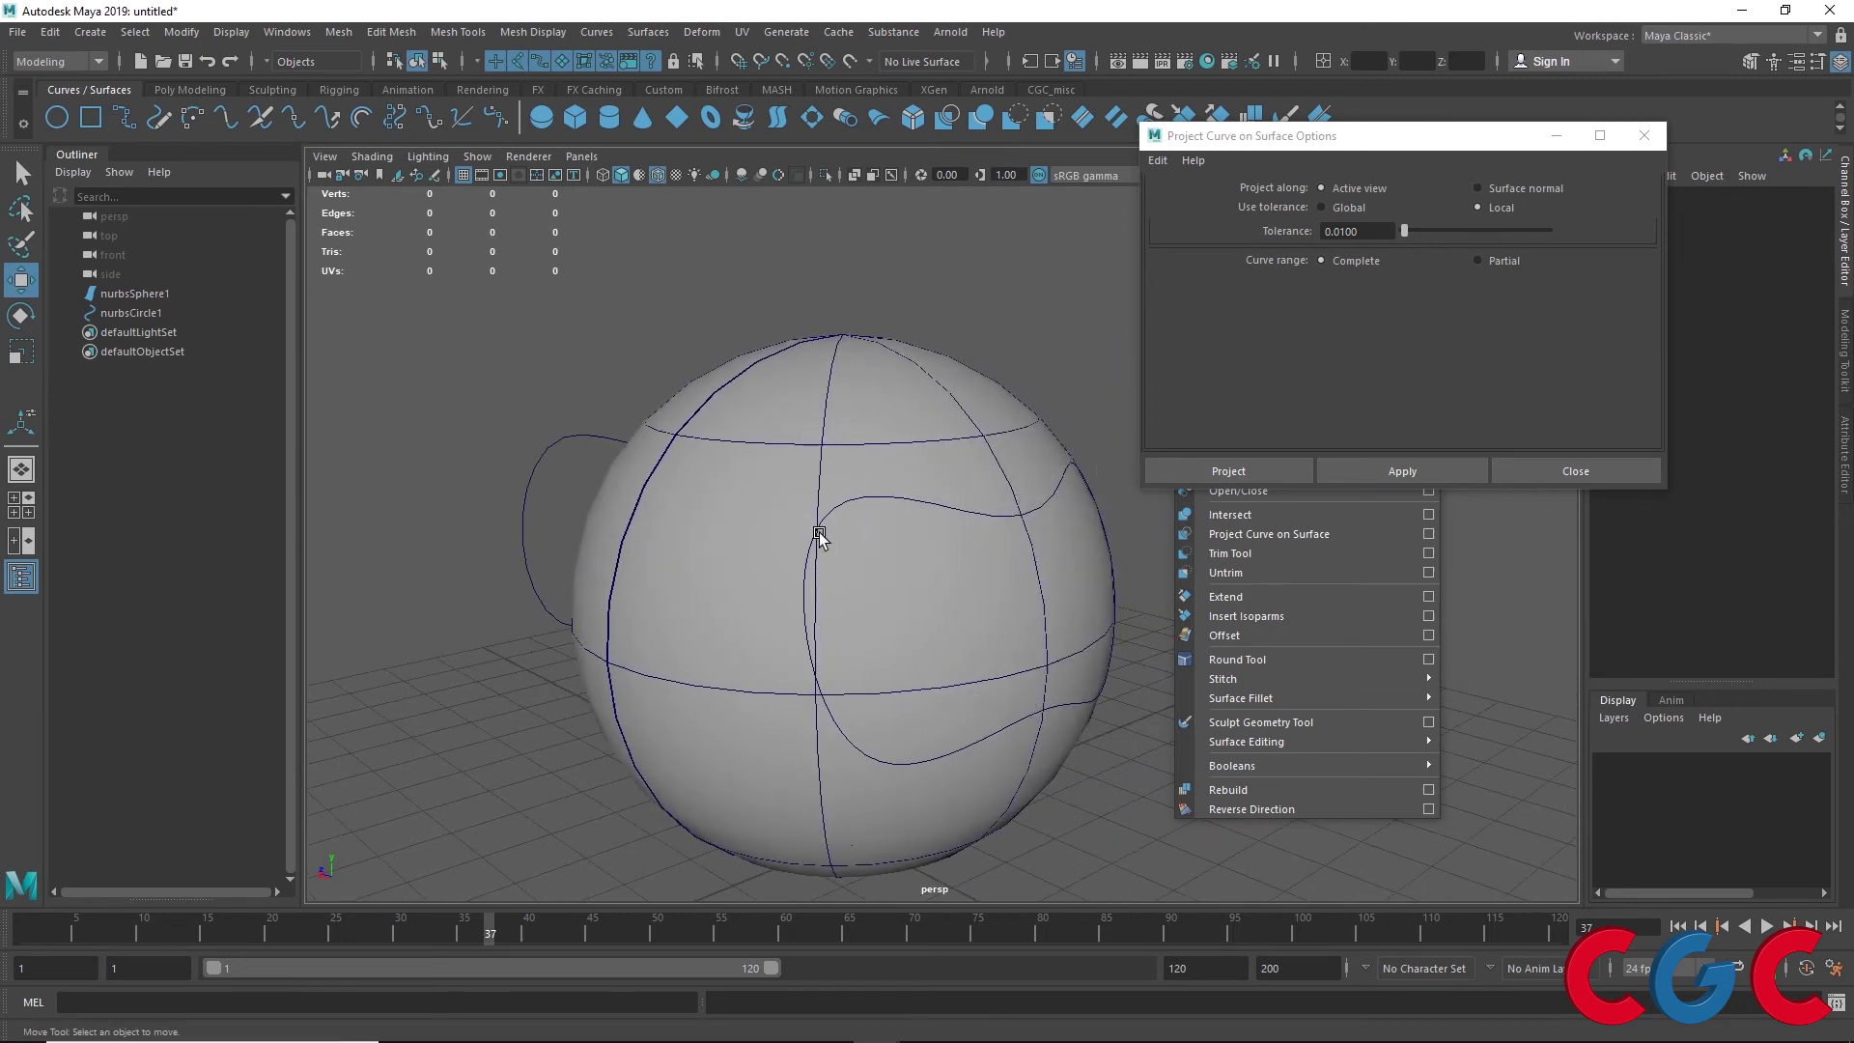
{"action": "mouse_move", "coordinate": [697, 640]}
{"action": "left_mouse_down", "text": "alt"}
{"action": "mouse_move", "coordinate": [946, 643]}
{"action": "mouse_move", "coordinate": [827, 472]}
{"action": "left_mouse_up", "text": "alt"}
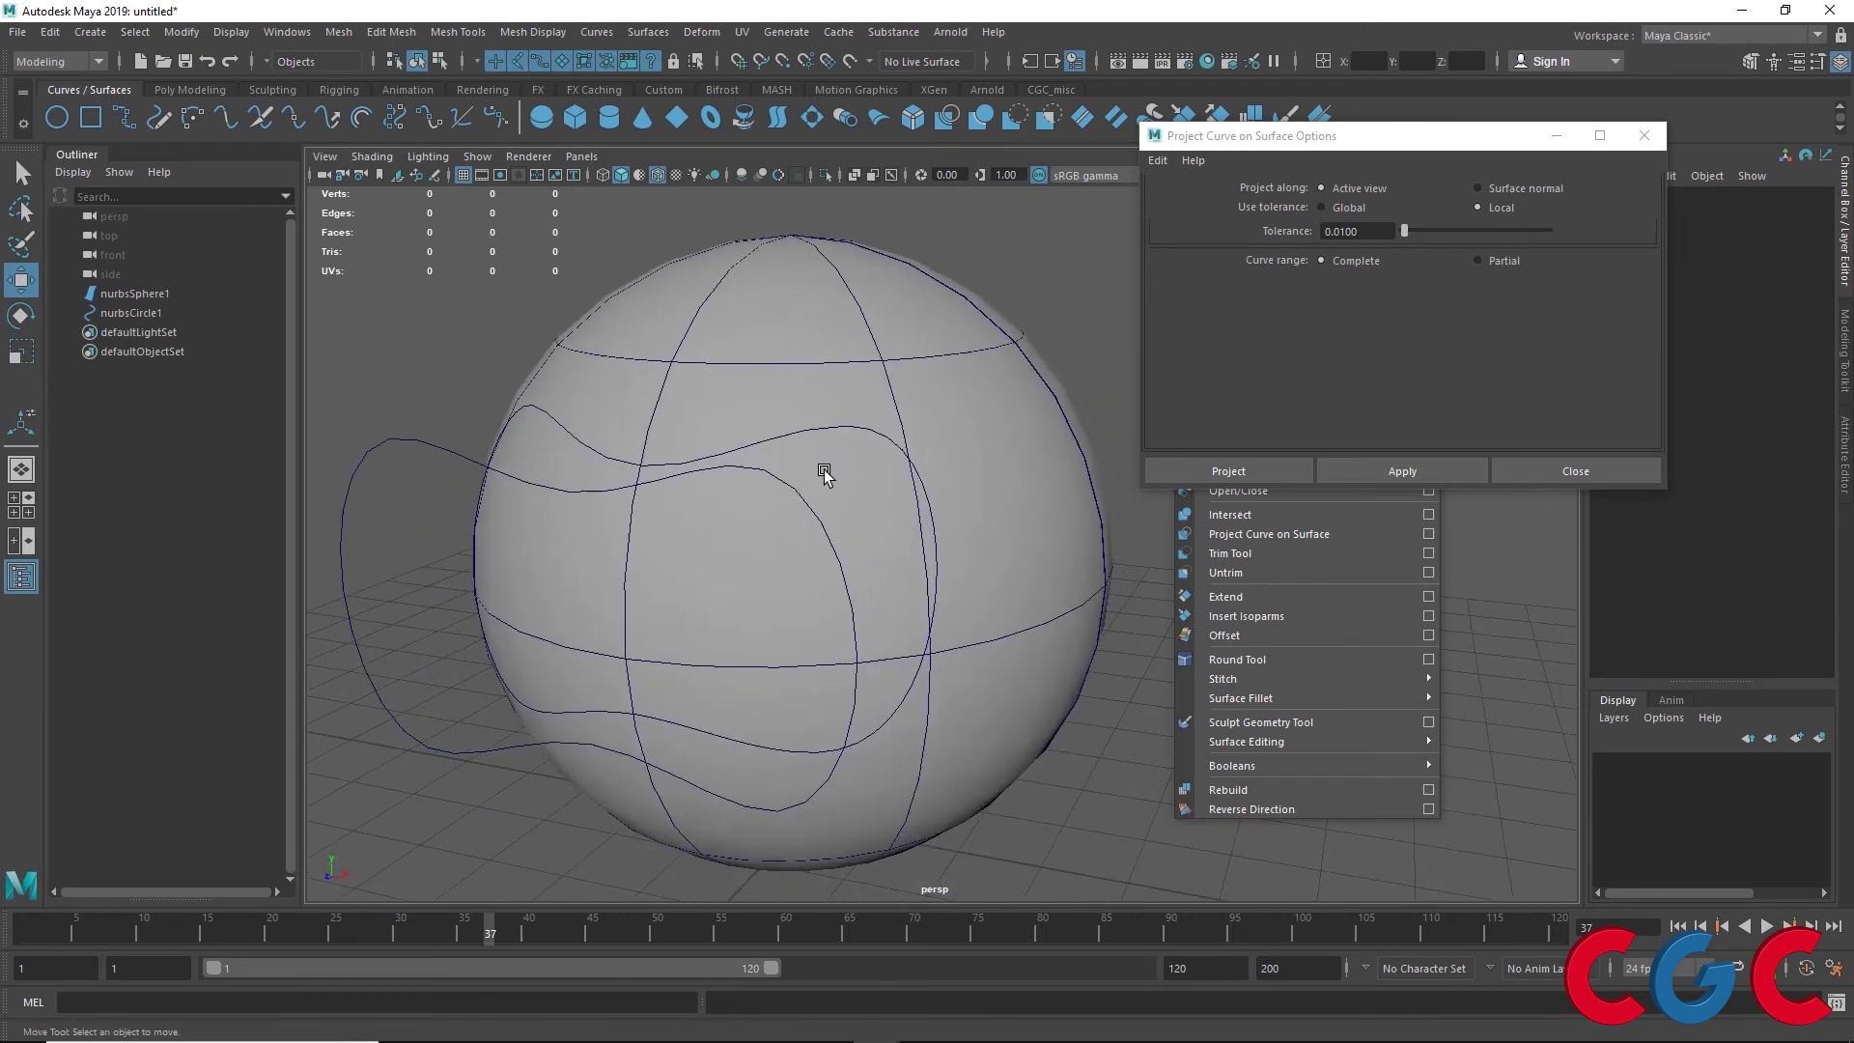
{"action": "left_click", "coordinate": [827, 472]}
{"action": "mouse_move", "coordinate": [732, 579]}
{"action": "left_mouse_down", "text": "alt"}
{"action": "mouse_move", "coordinate": [715, 641]}
{"action": "mouse_move", "coordinate": [712, 477]}
{"action": "left_mouse_up", "text": "alt"}
{"action": "left_click", "coordinate": [584, 675]}
Nudge the circle slightly left to preview the projection following it, then undo the move
{"action": "scroll", "coordinate": [583, 718], "scroll_direction": "up", "scroll_amount": 3}
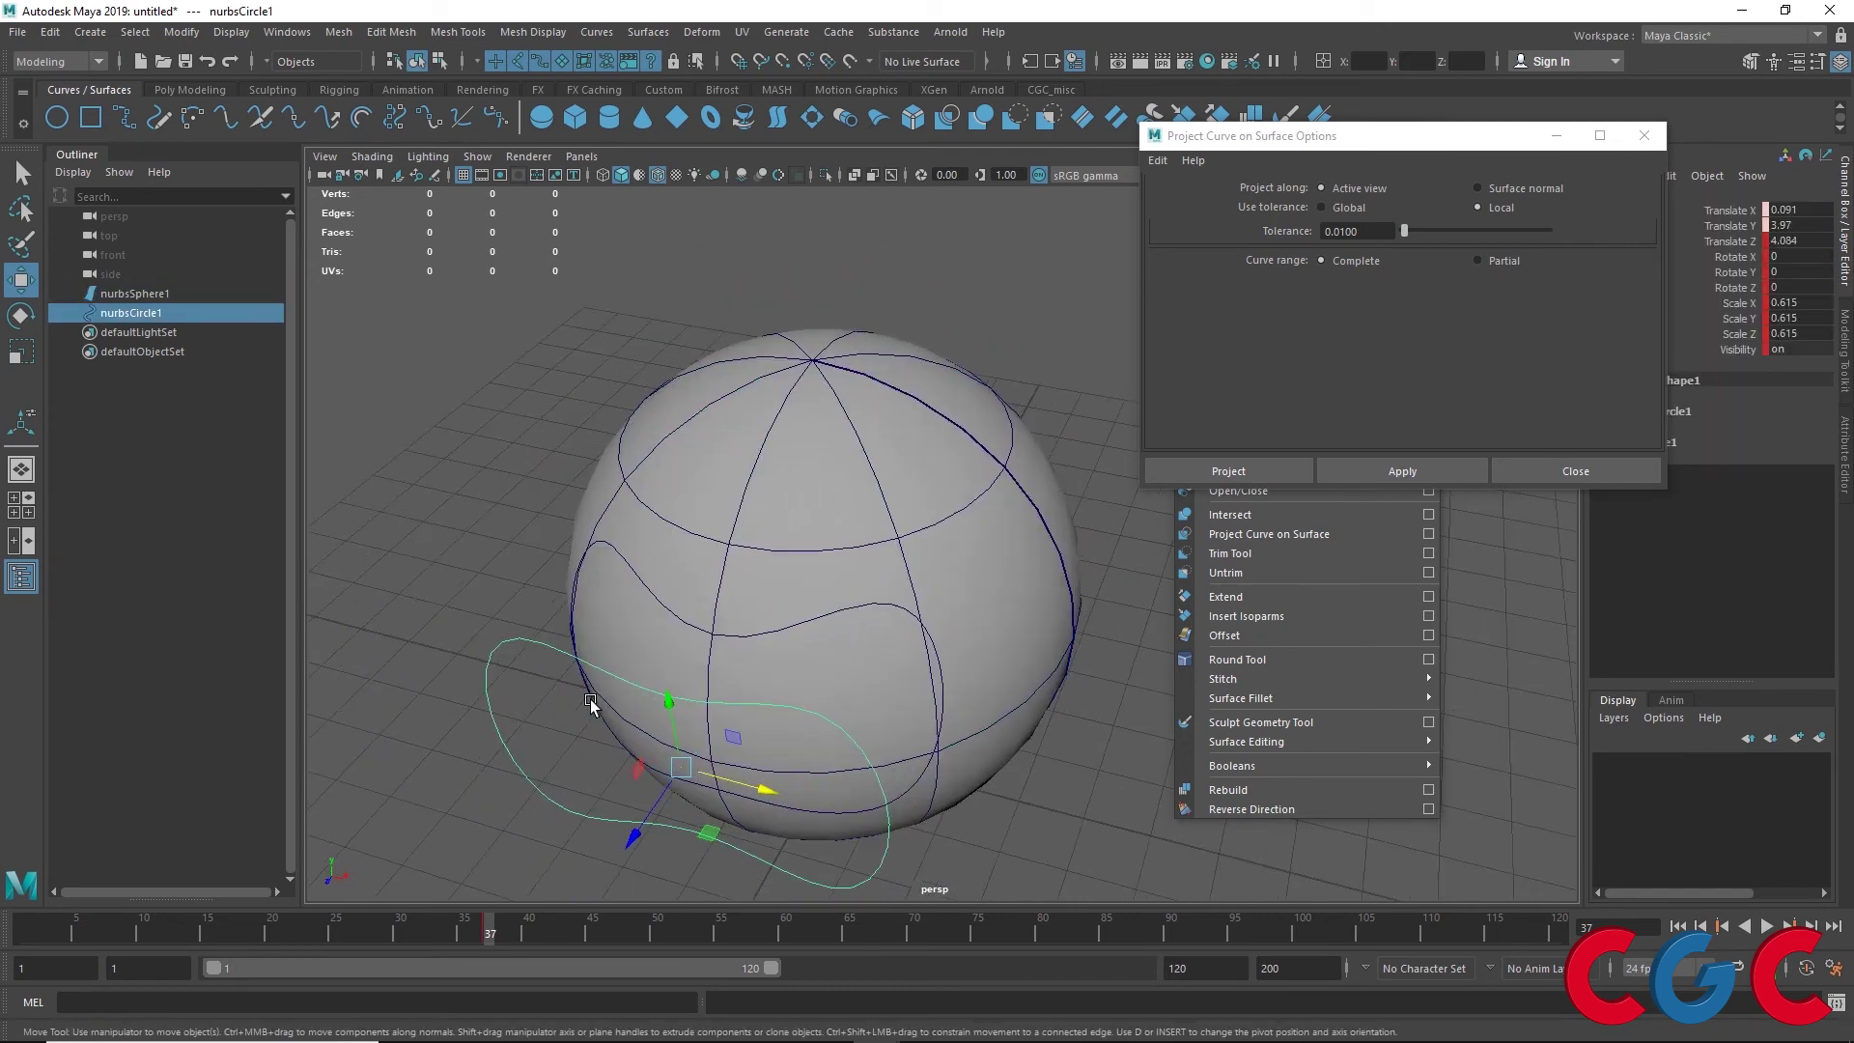
{"action": "left_click_drag", "start_coordinate": [583, 670], "coordinate": [679, 575], "text": "alt"}
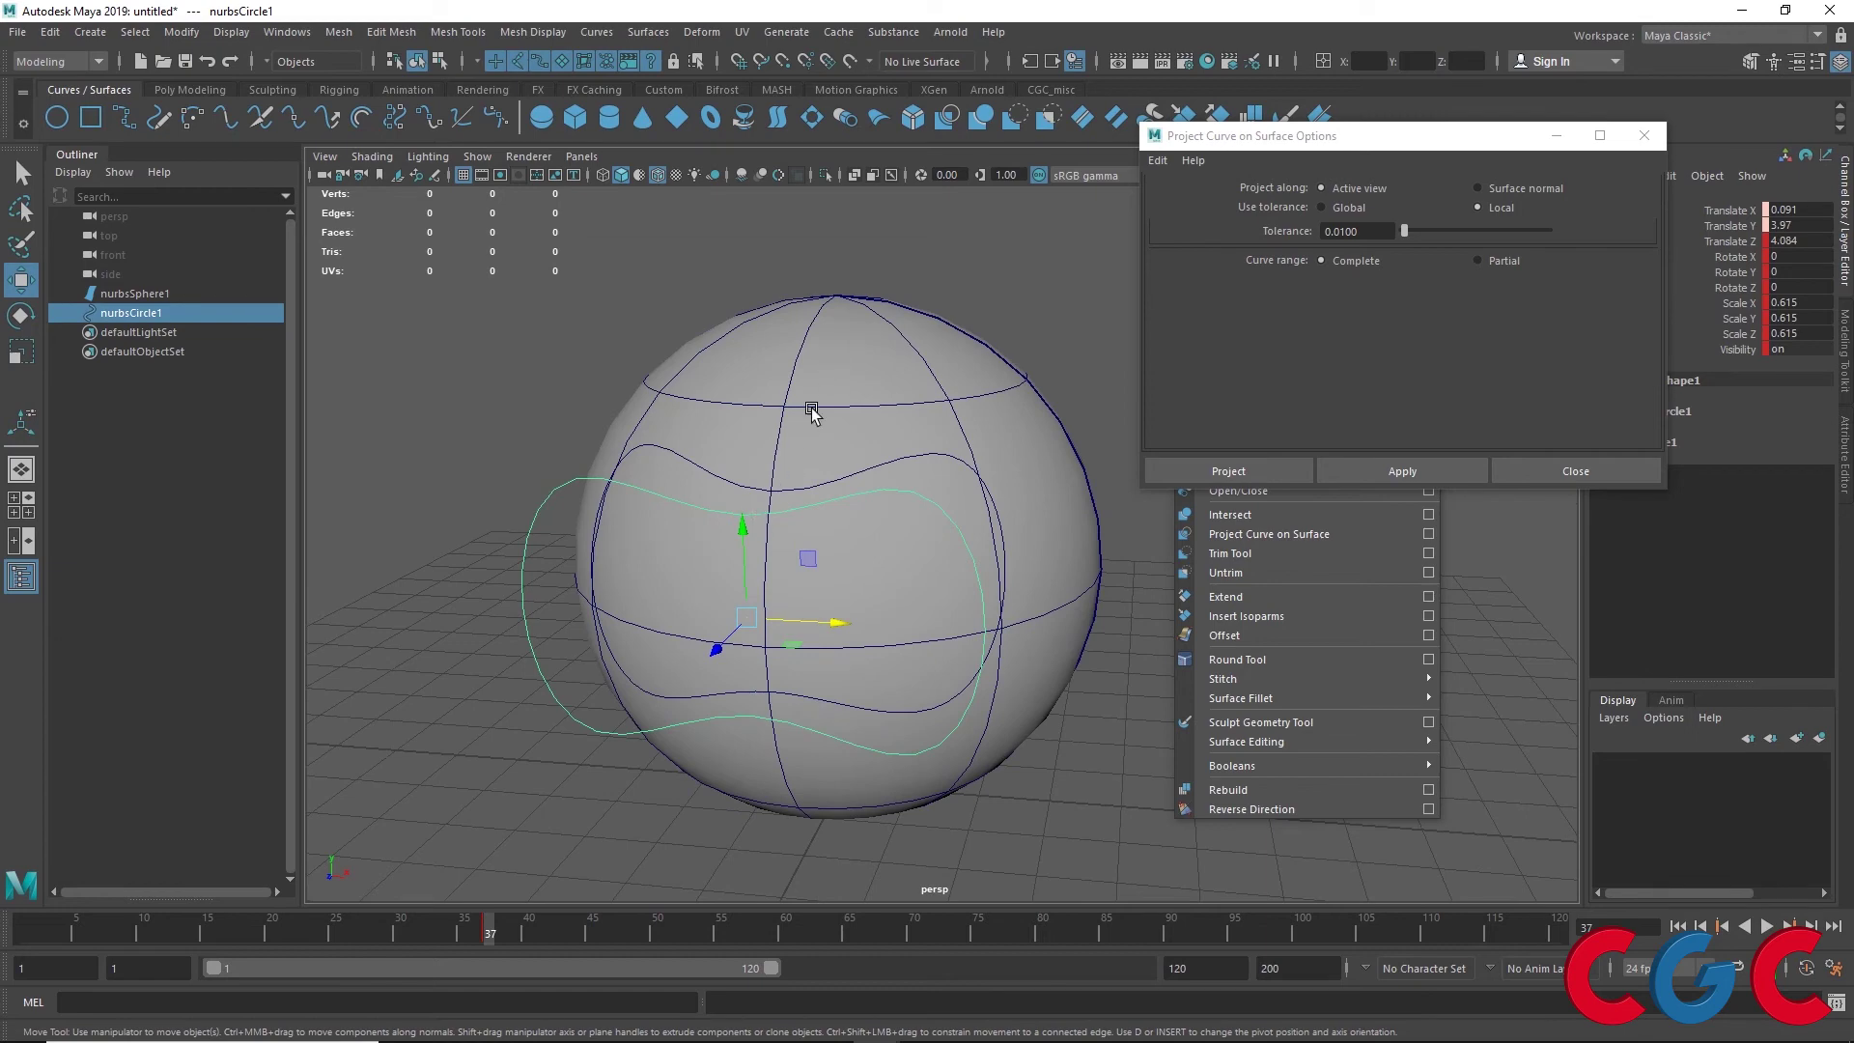
{"action": "left_click_drag", "start_coordinate": [828, 623], "coordinate": [798, 619]}
{"action": "key", "text": "ctrl+z"}
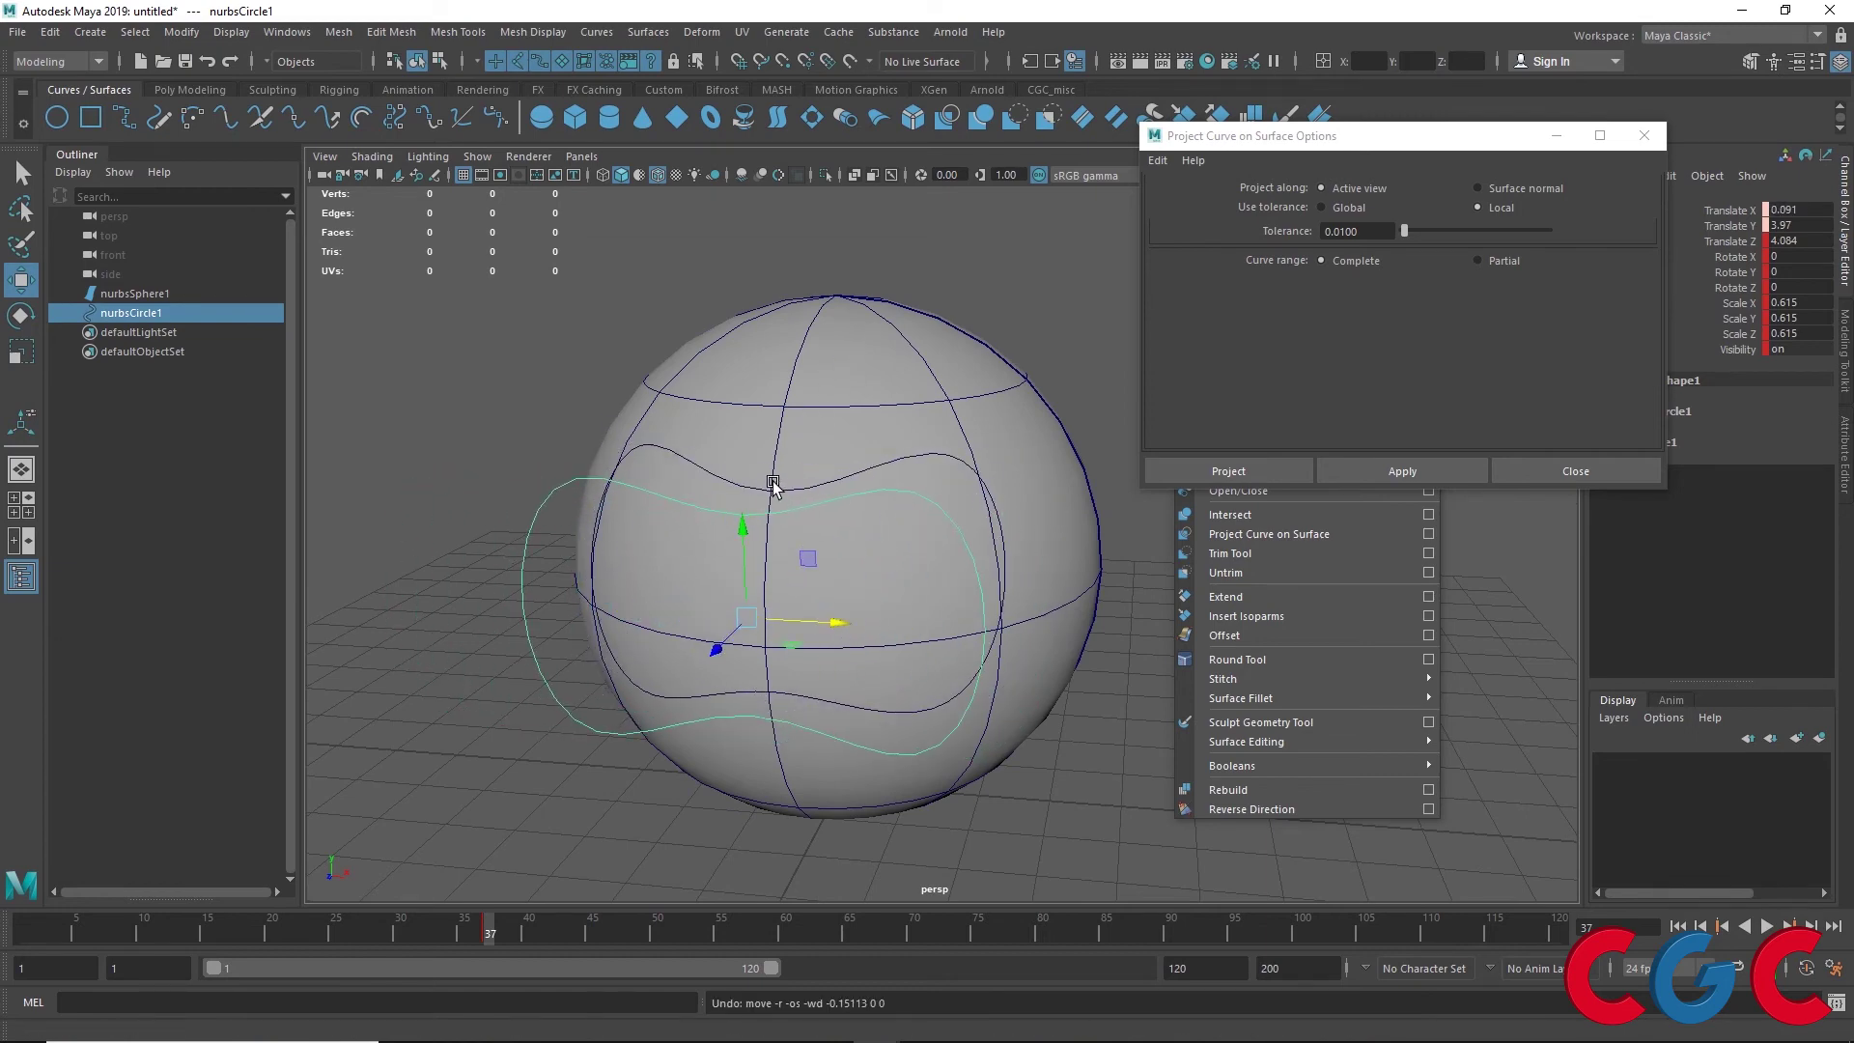
{"action": "left_click_drag", "start_coordinate": [771, 476], "coordinate": [832, 521], "text": "alt"}
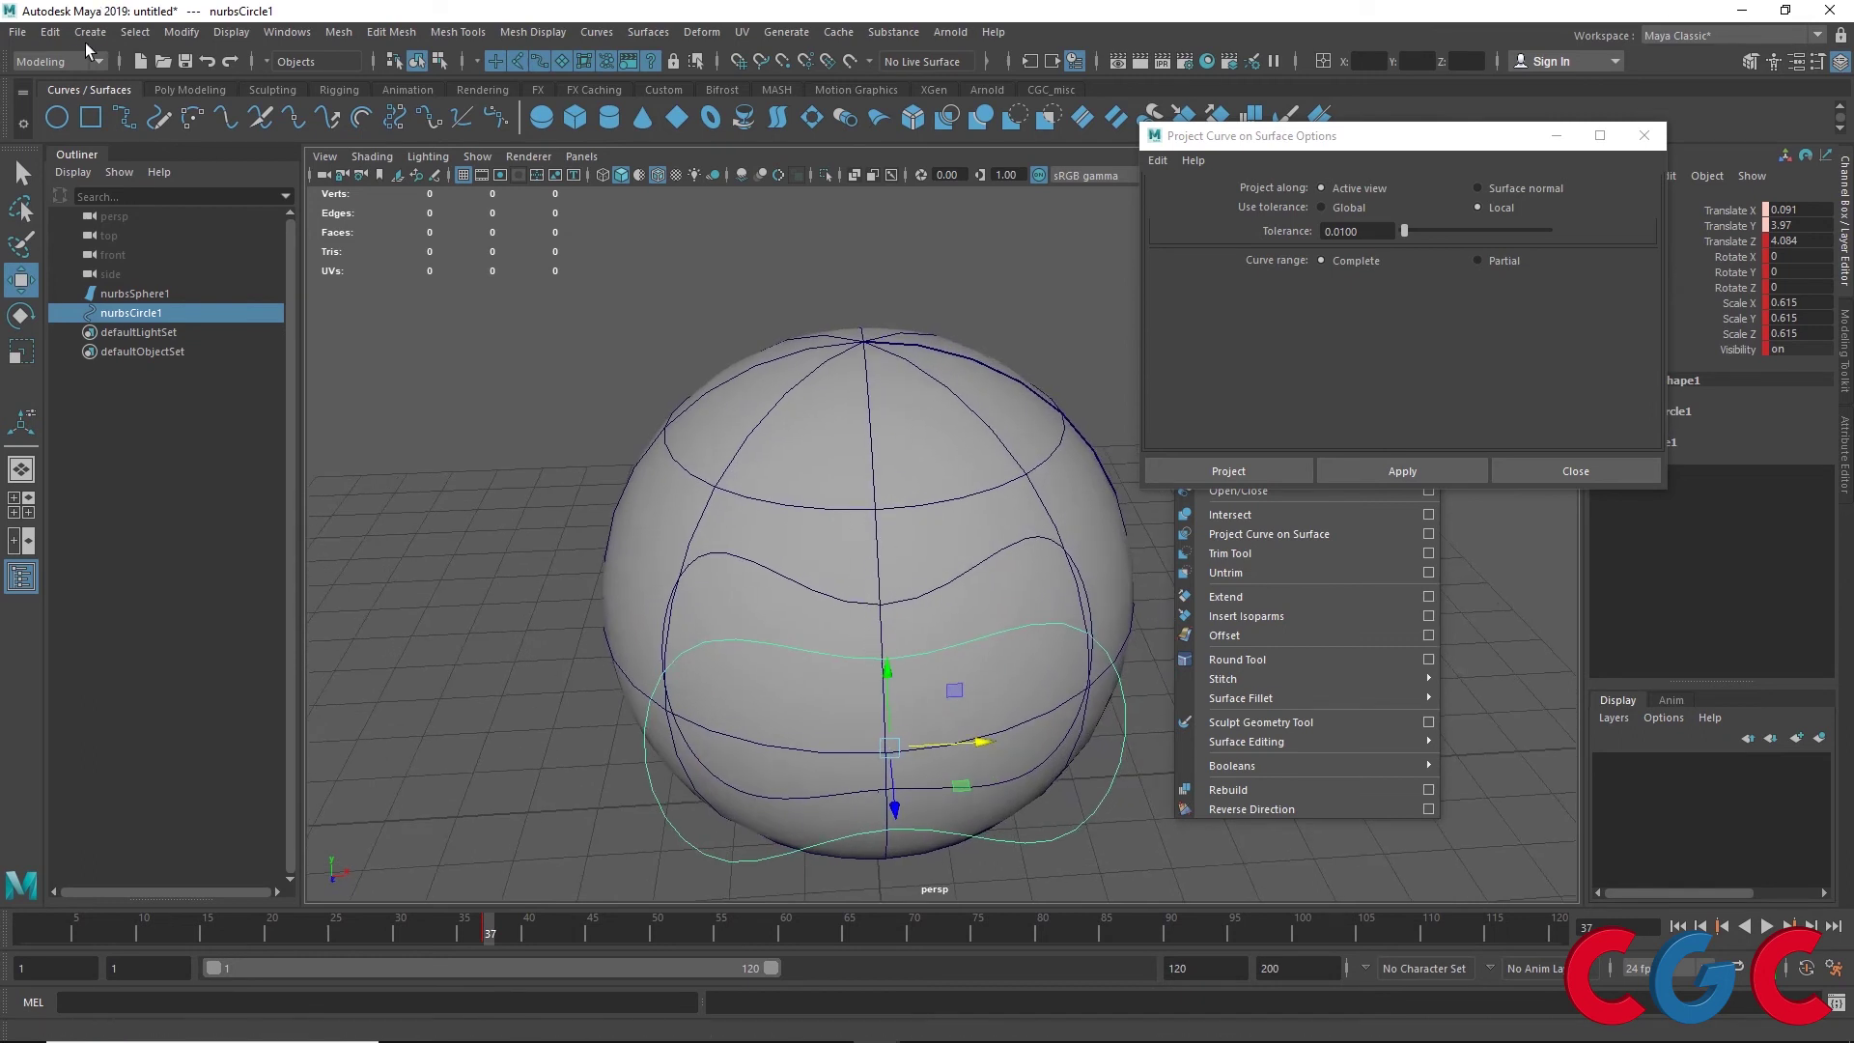
{"action": "left_click", "coordinate": [49, 32]}
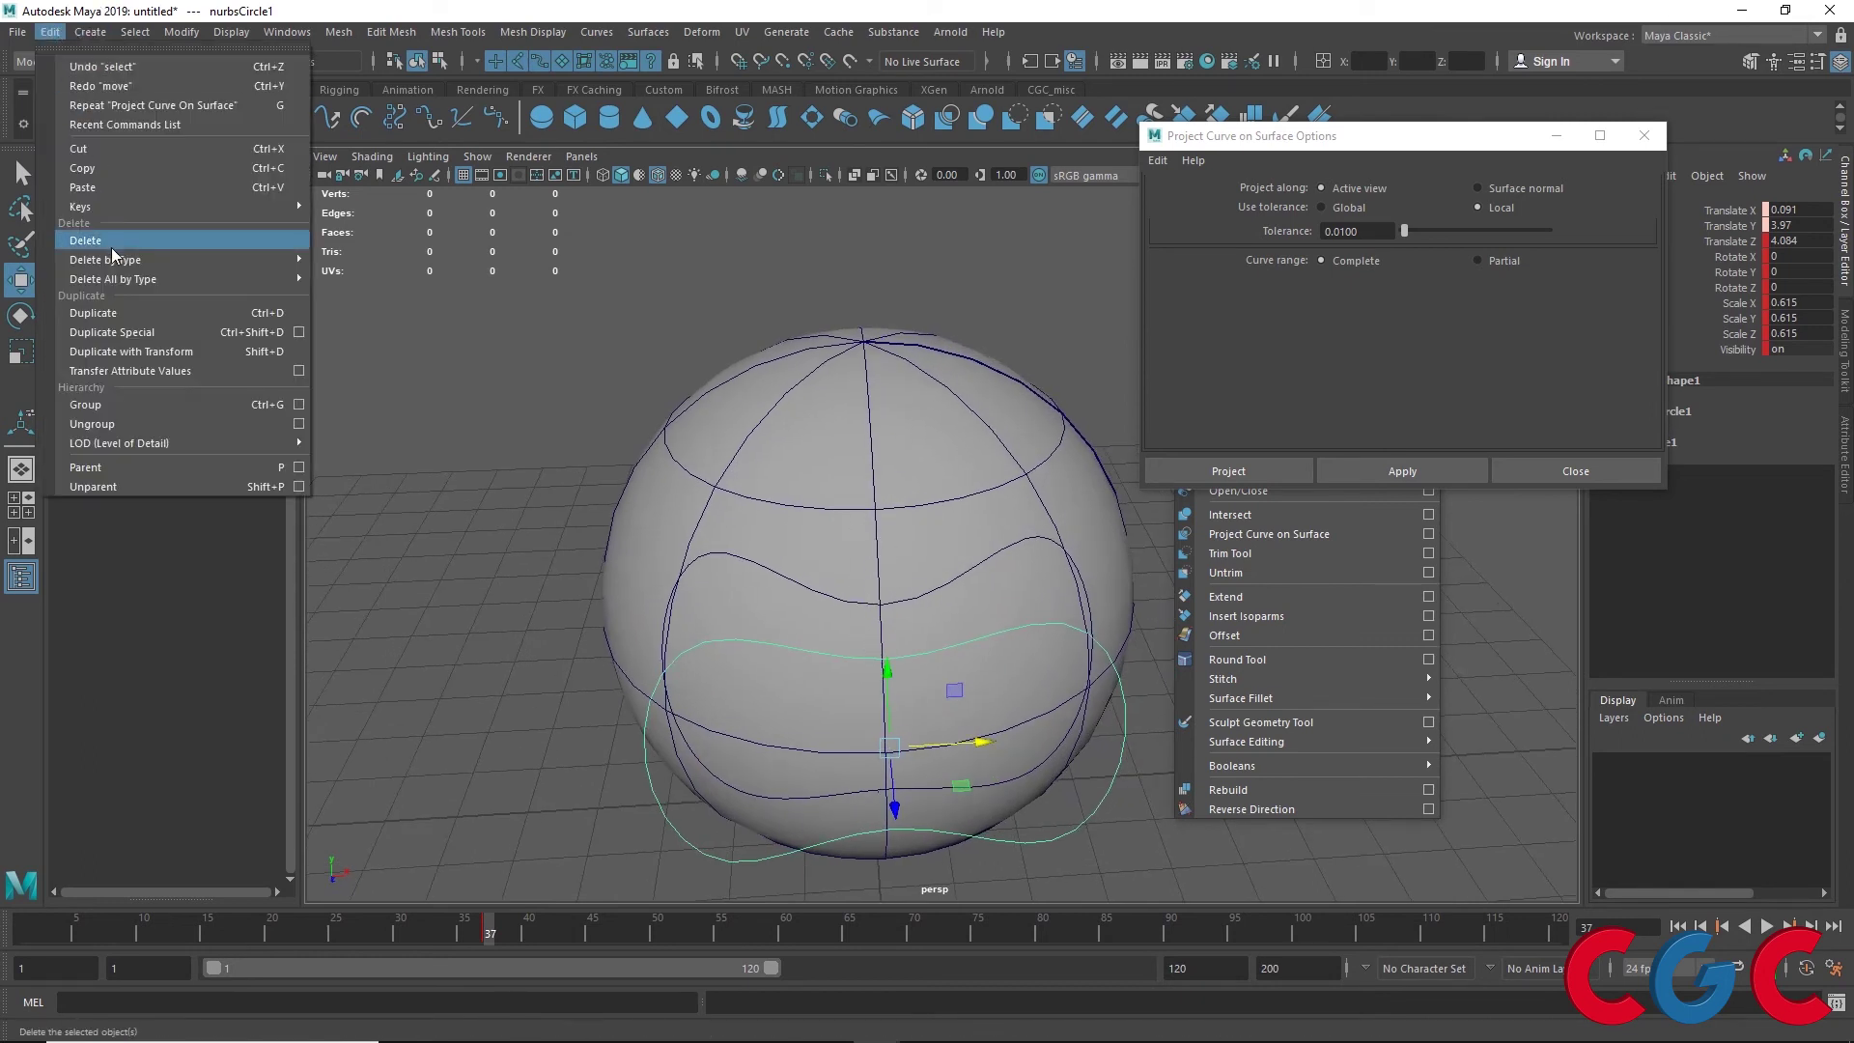
Tear off Edit > Delete by Type as a floating panel, park it aside, and select the sphere
{"action": "left_click", "coordinate": [367, 259]}
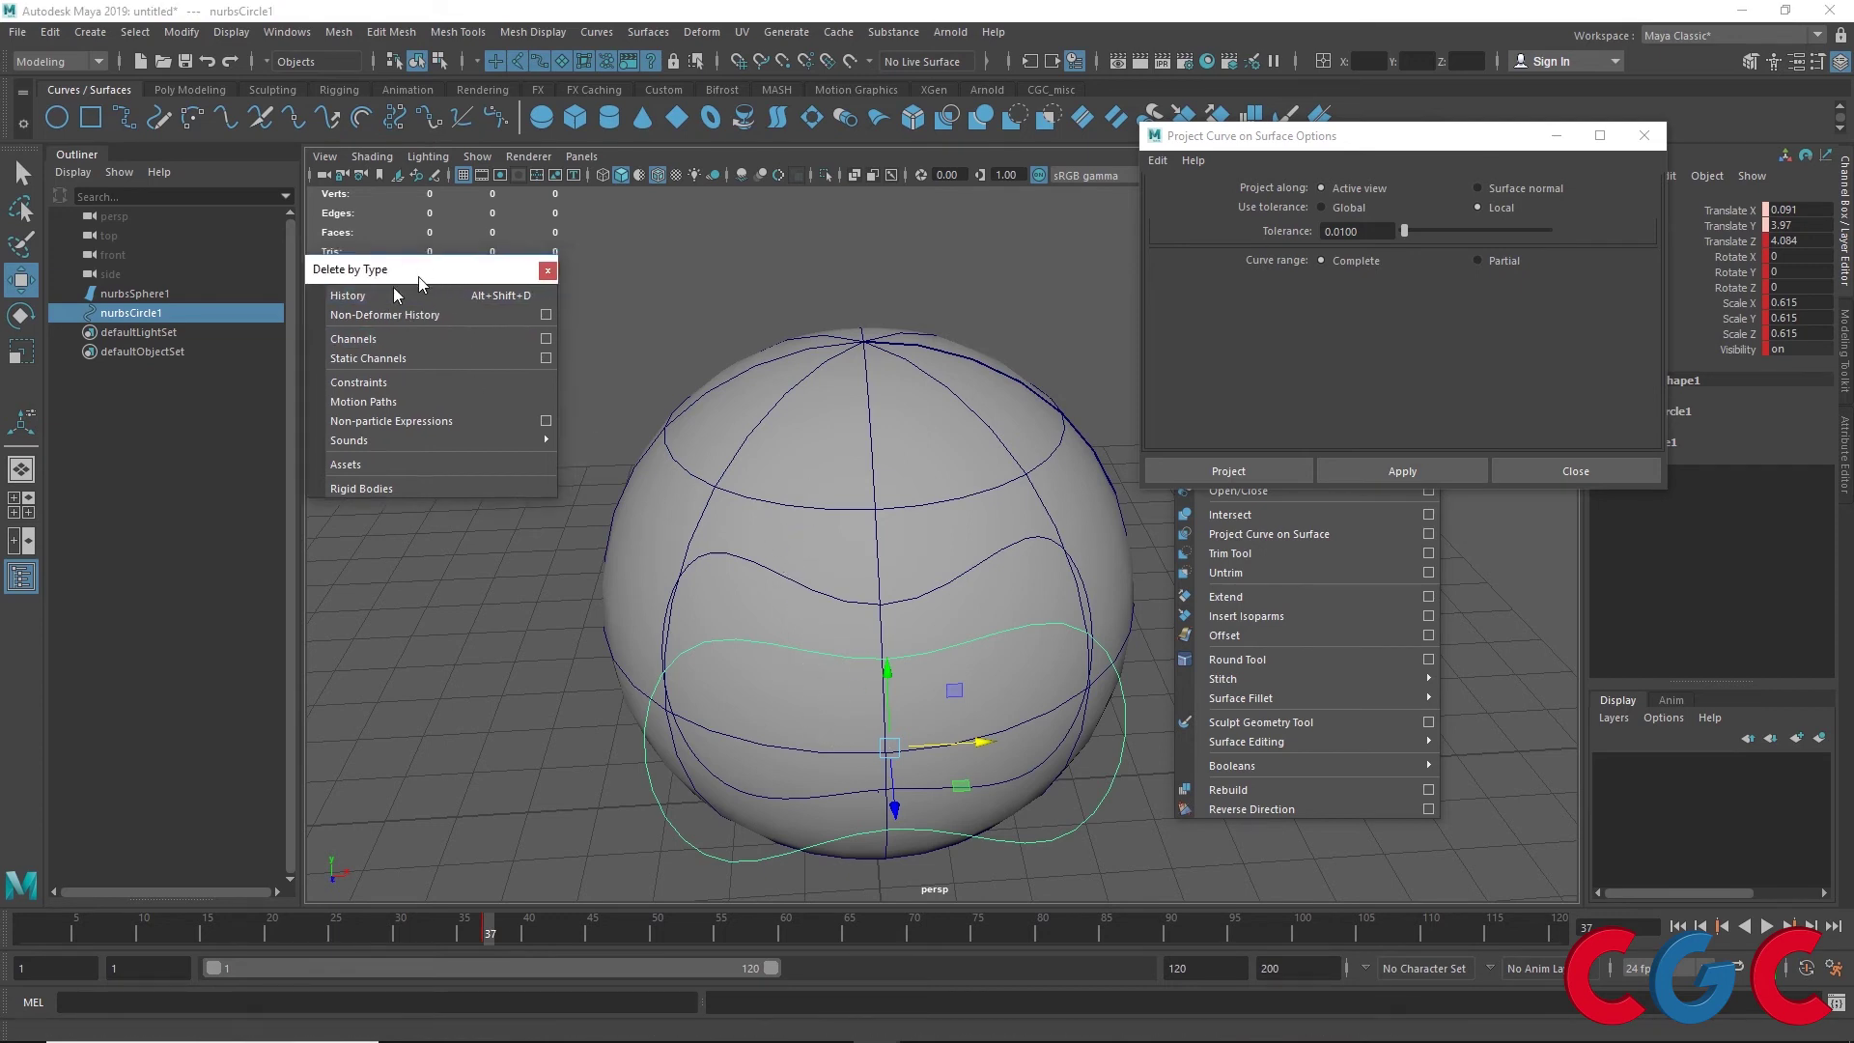
{"action": "left_click_drag", "start_coordinate": [434, 264], "coordinate": [39, 399]}
{"action": "mouse_move", "coordinate": [579, 666]}
{"action": "left_mouse_down", "text": "alt"}
{"action": "mouse_move", "coordinate": [472, 601]}
{"action": "mouse_move", "coordinate": [491, 617]}
{"action": "left_mouse_up", "text": "alt"}
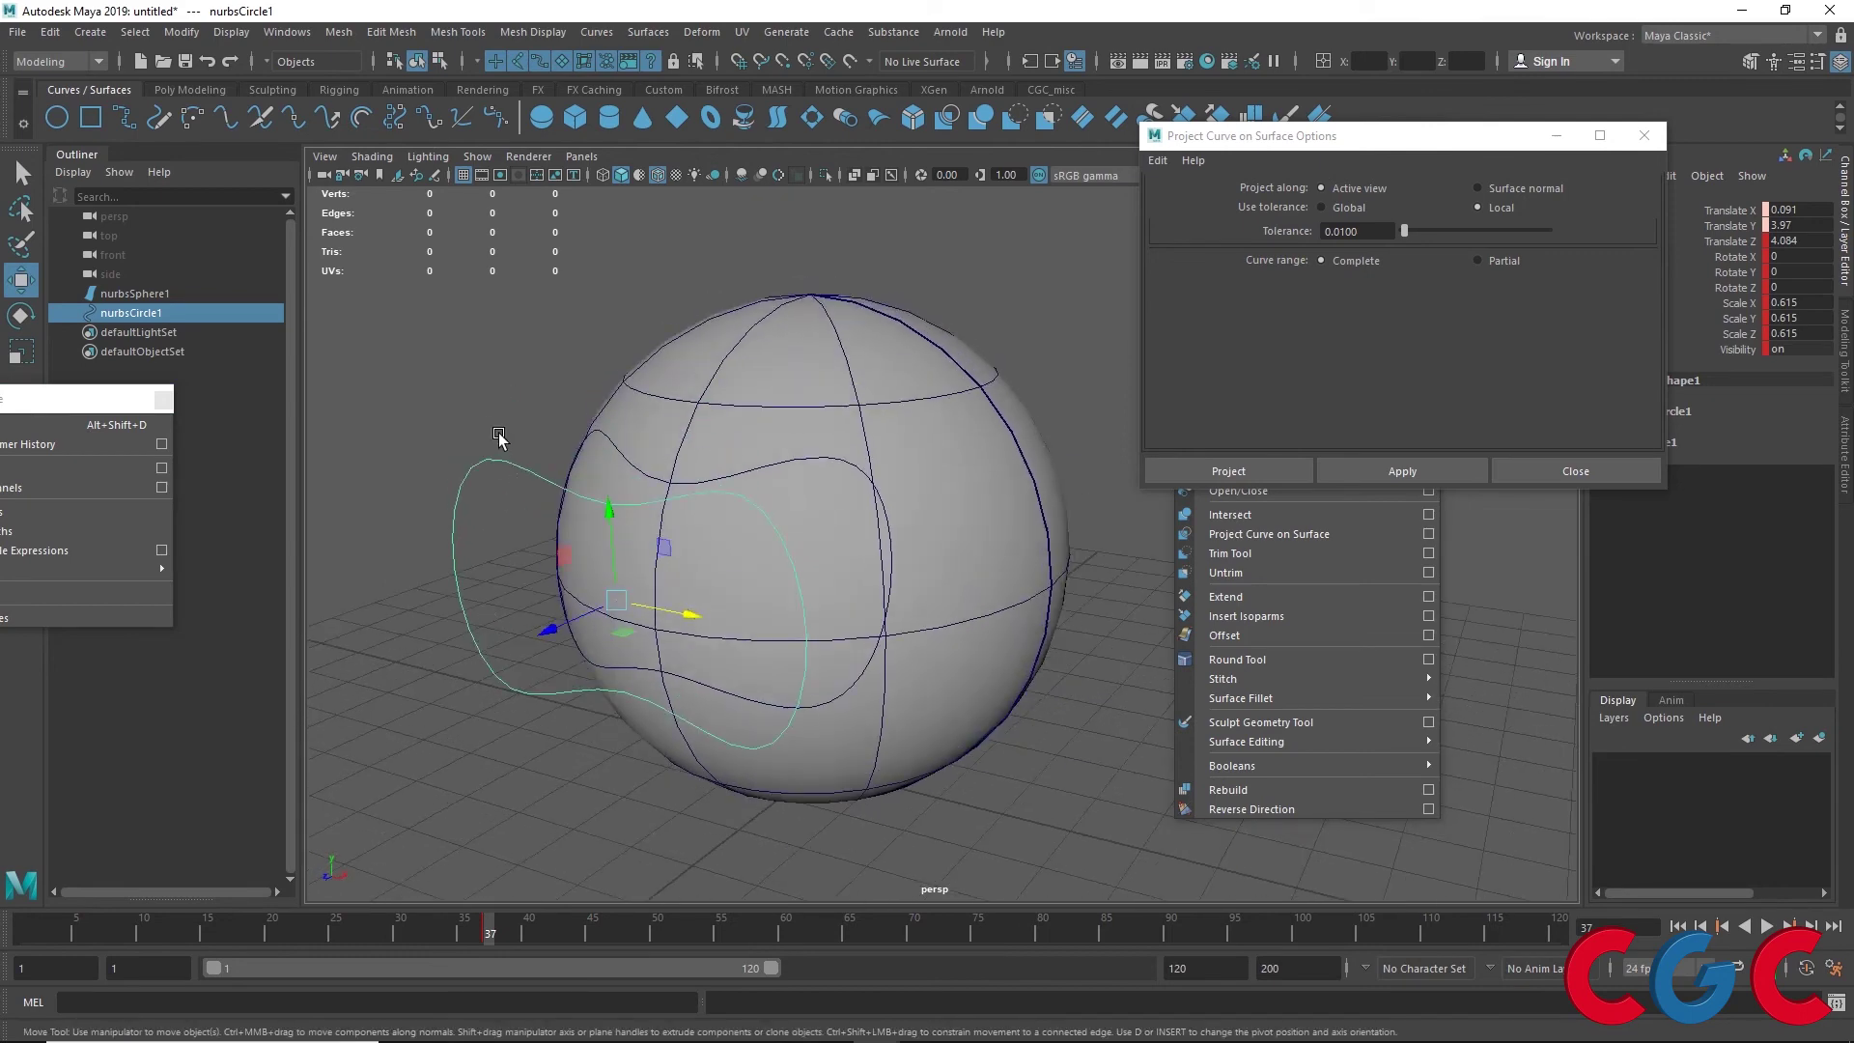
{"action": "mouse_move", "coordinate": [520, 428]}
{"action": "left_mouse_down", "text": "alt"}
{"action": "mouse_move", "coordinate": [517, 538]}
{"action": "mouse_move", "coordinate": [623, 571]}
{"action": "left_mouse_up", "text": "alt"}
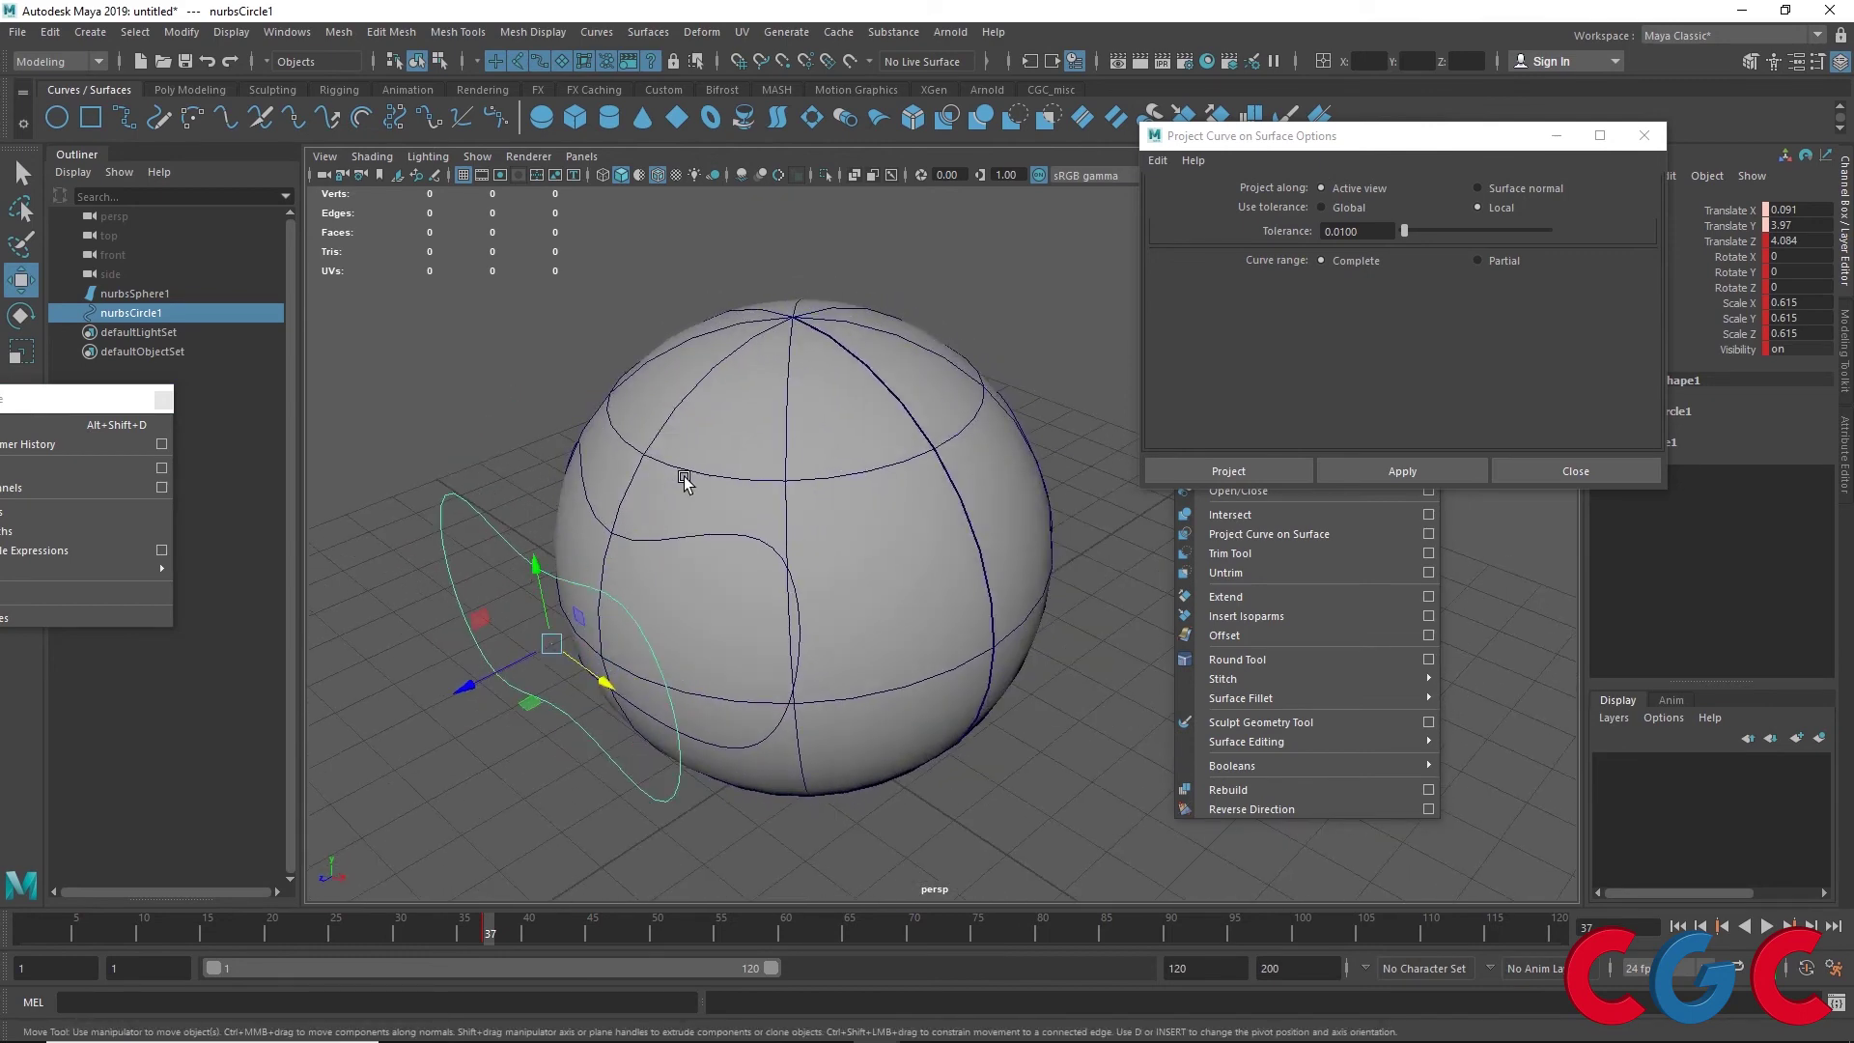
{"action": "mouse_move", "coordinate": [883, 594]}
{"action": "left_mouse_down", "text": "alt"}
{"action": "mouse_move", "coordinate": [712, 589]}
{"action": "mouse_move", "coordinate": [820, 621]}
{"action": "left_mouse_up", "text": "alt"}
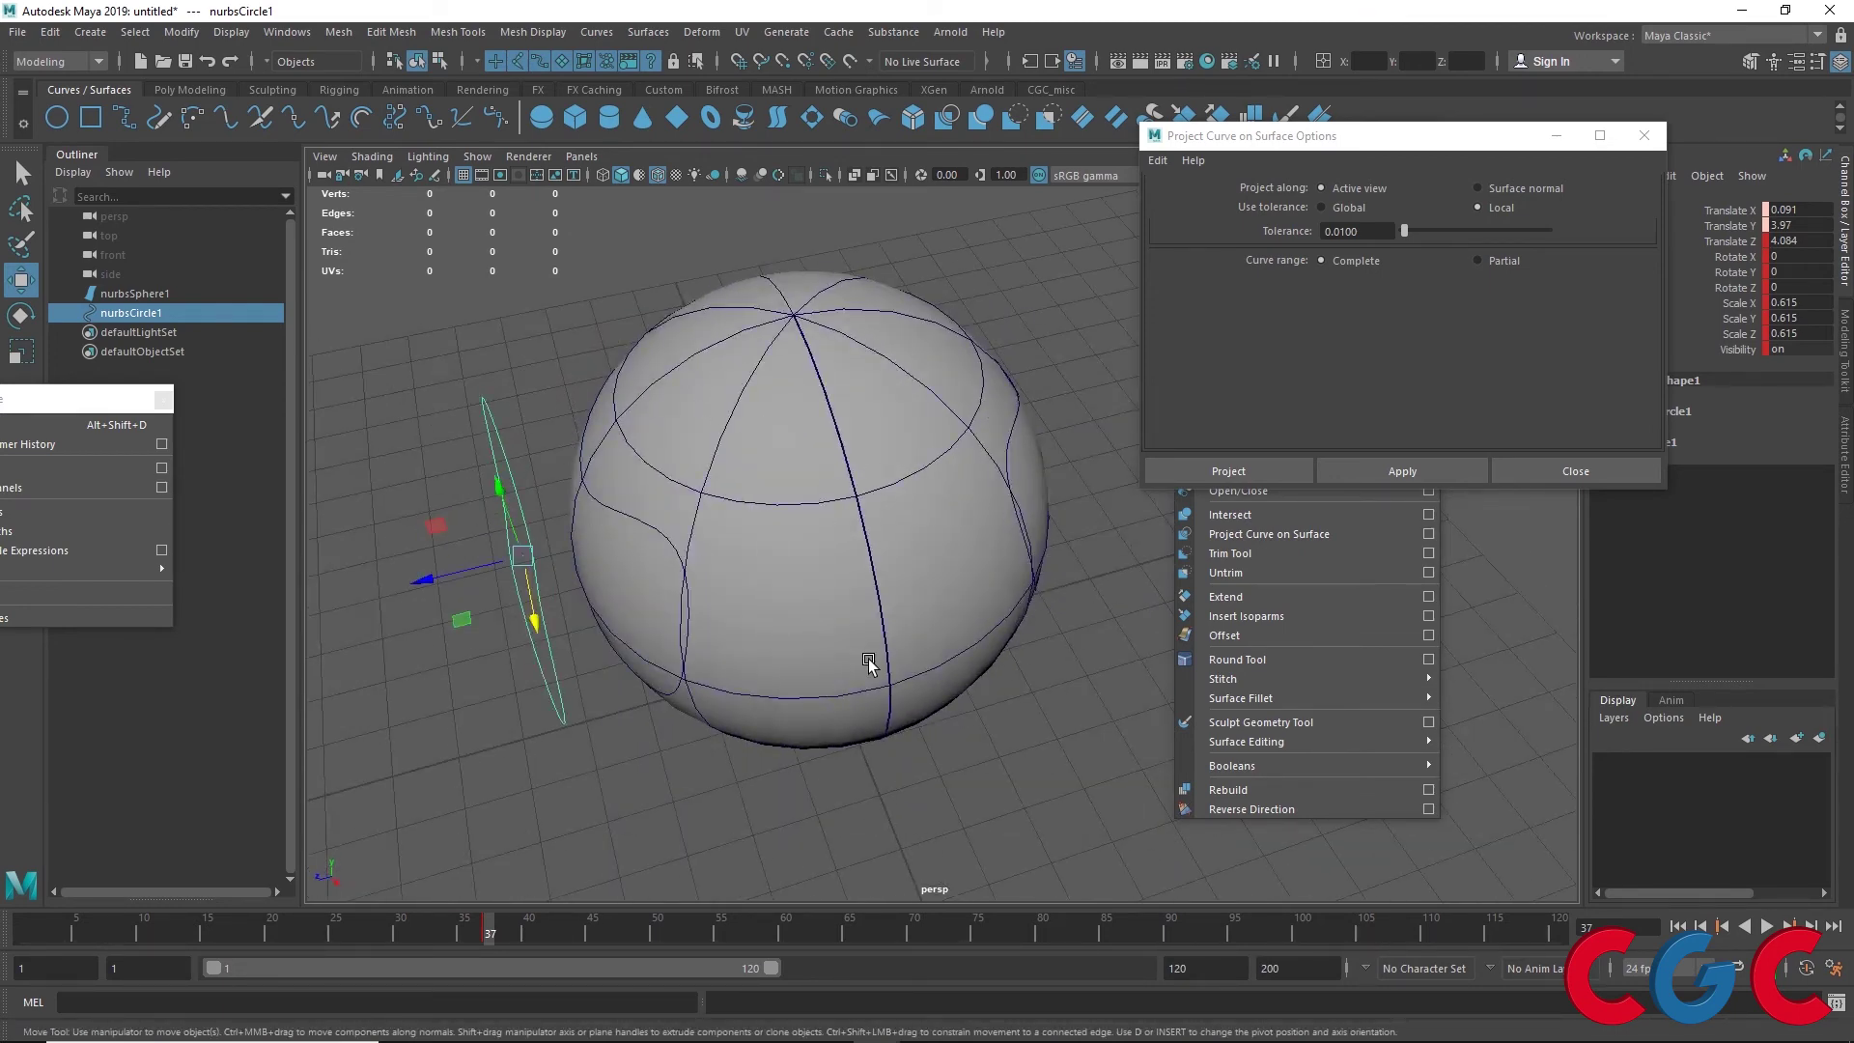
{"action": "left_click_drag", "start_coordinate": [868, 661], "coordinate": [807, 612], "text": "alt"}
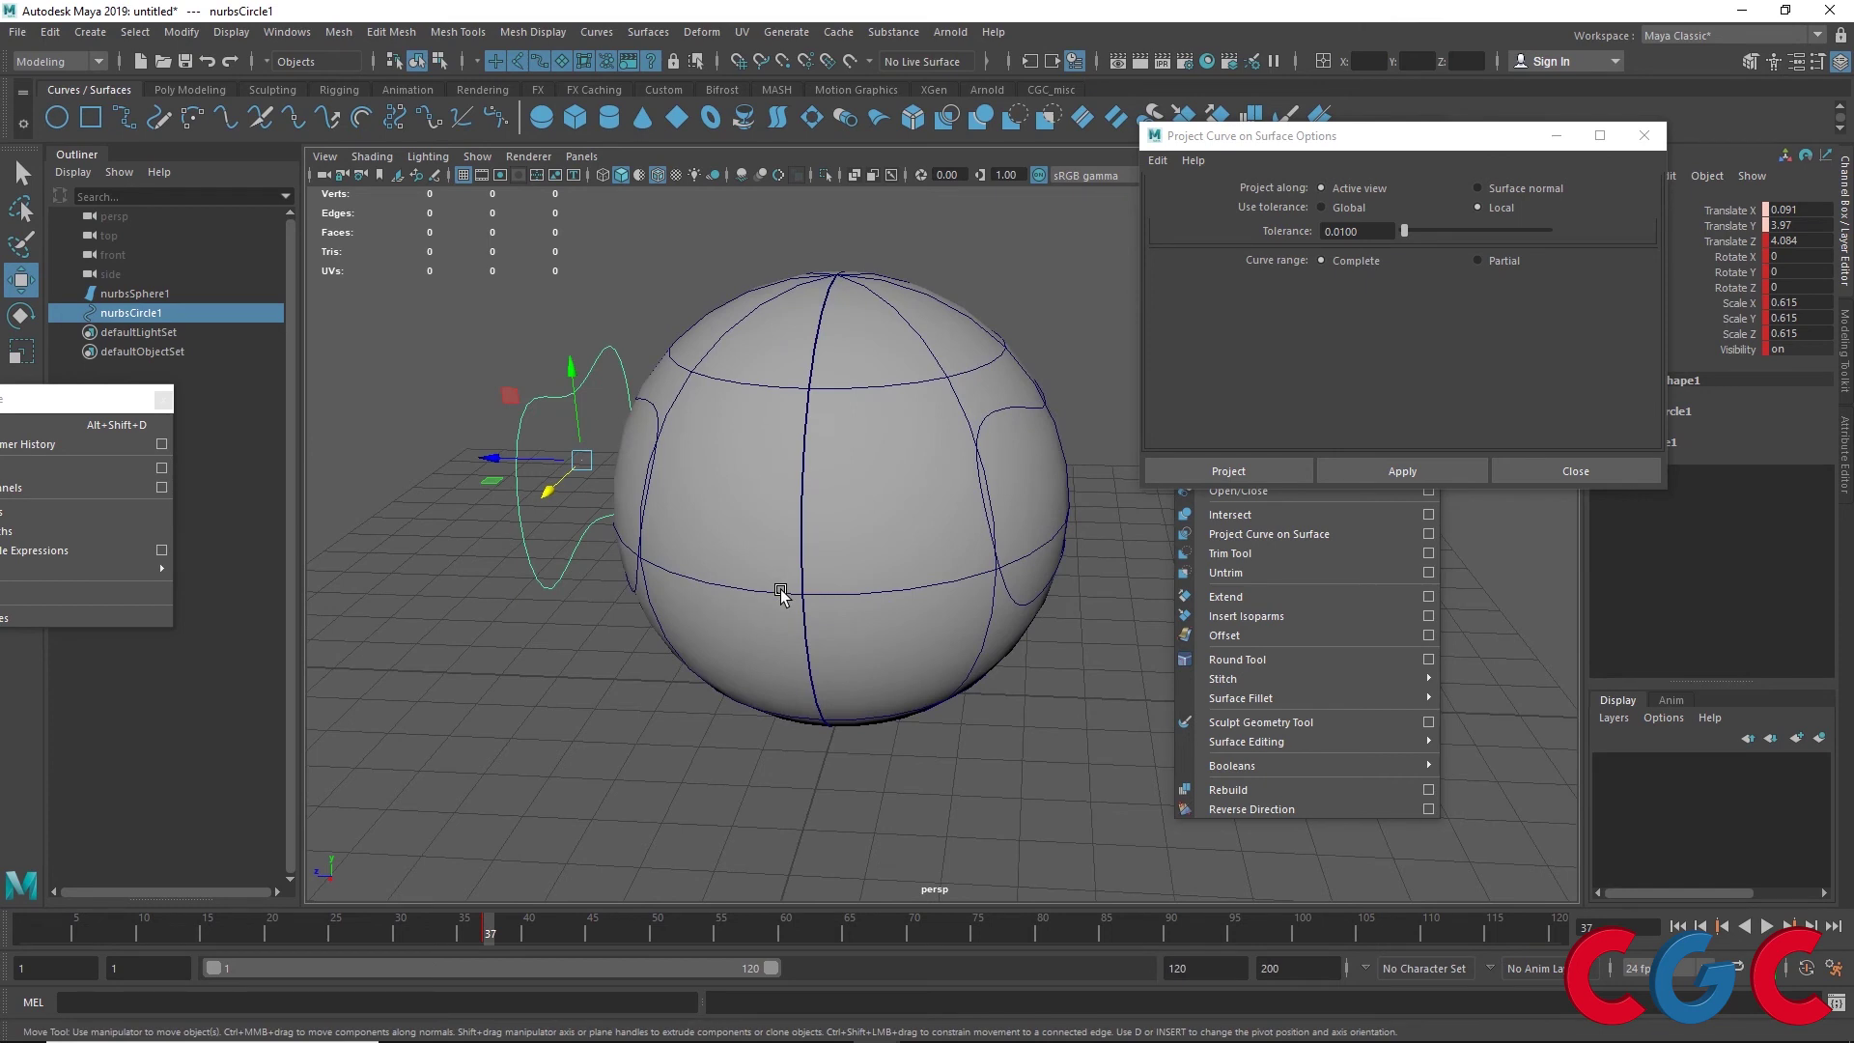
{"action": "left_click", "coordinate": [841, 391]}
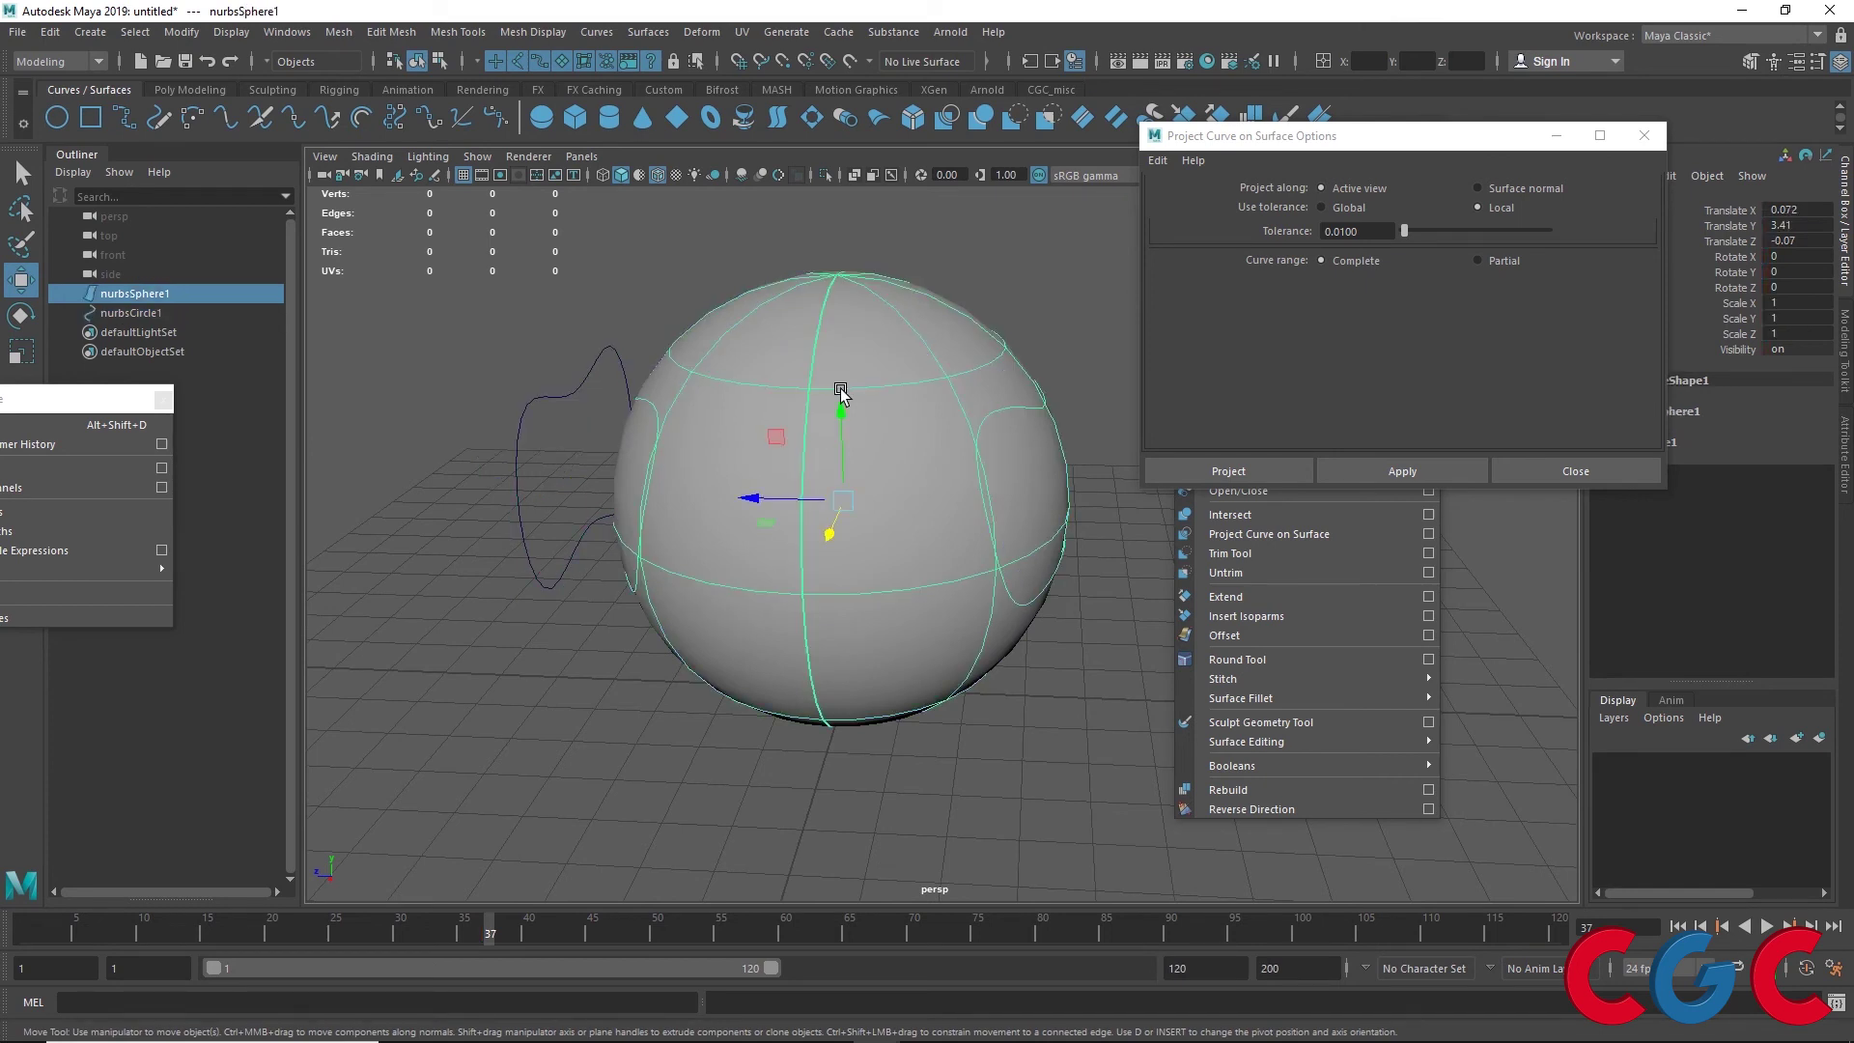
Tear off the Surfaces menu as a floating panel
{"action": "left_click", "coordinate": [641, 32]}
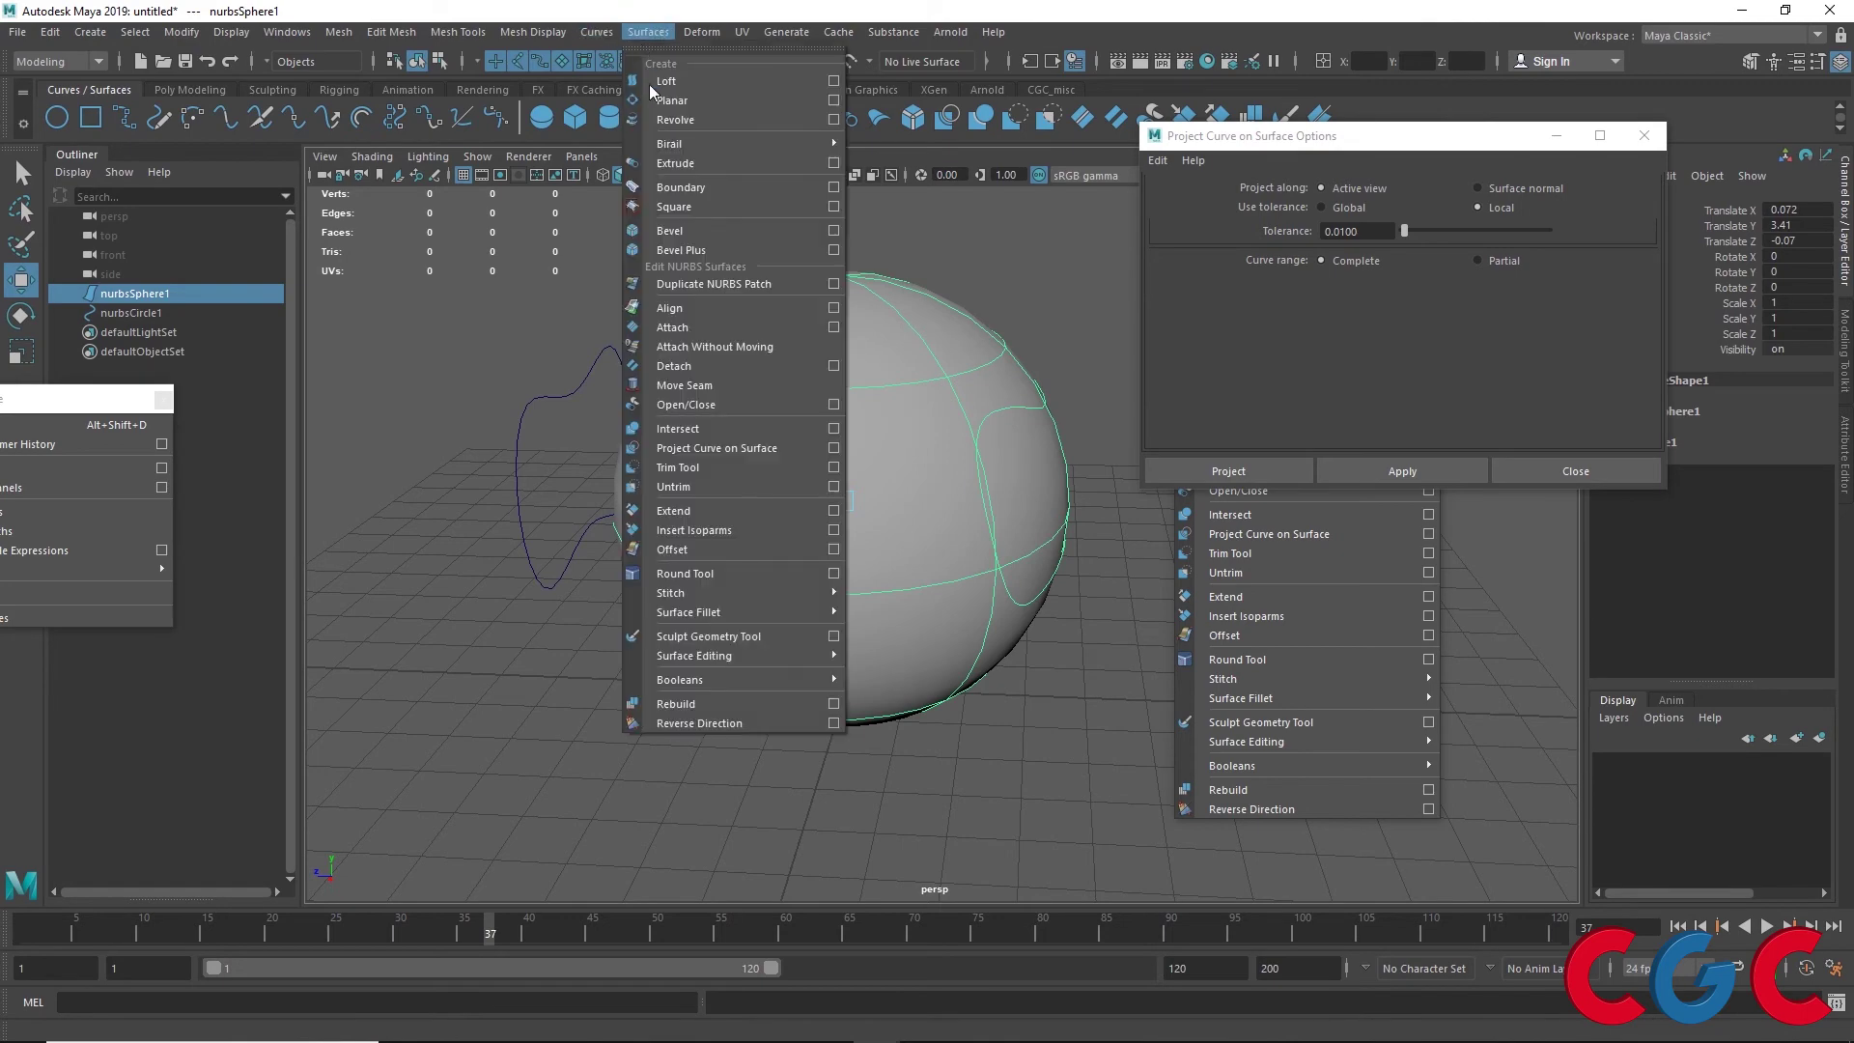
{"action": "left_click", "coordinate": [716, 448]}
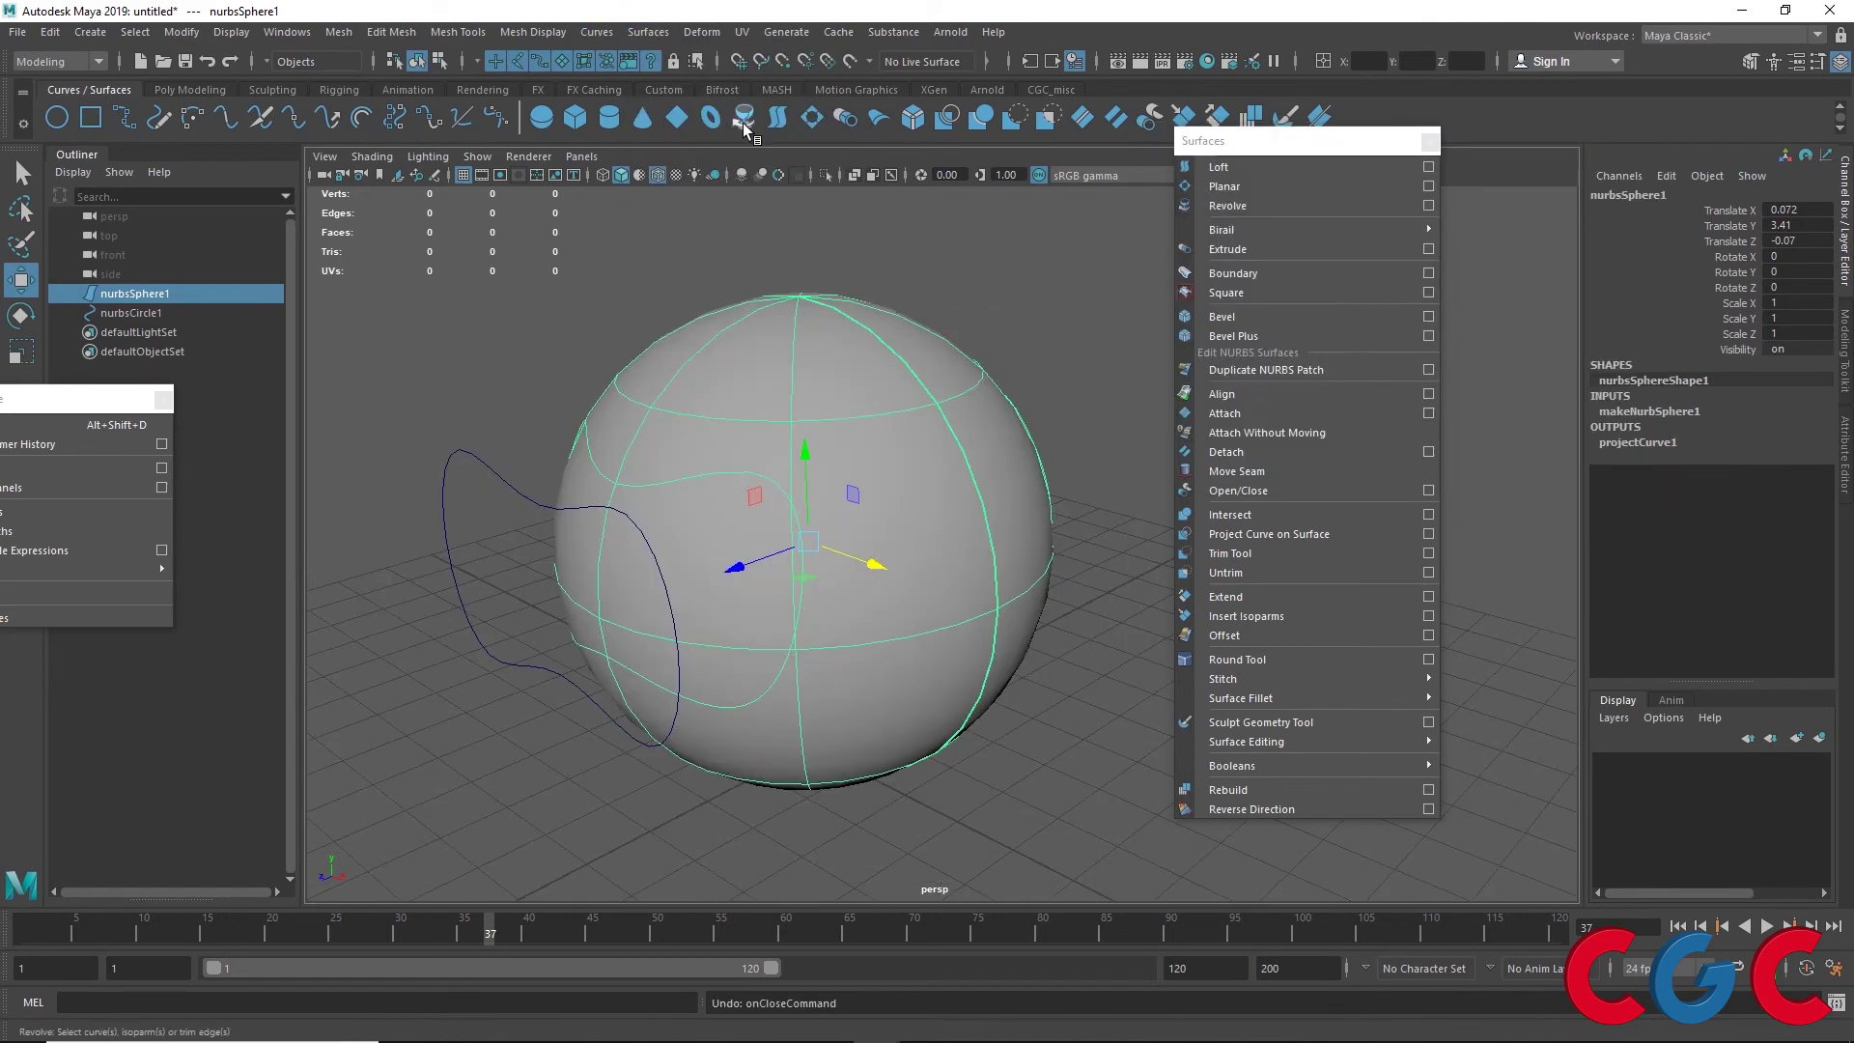
{"action": "left_click", "coordinate": [645, 31]}
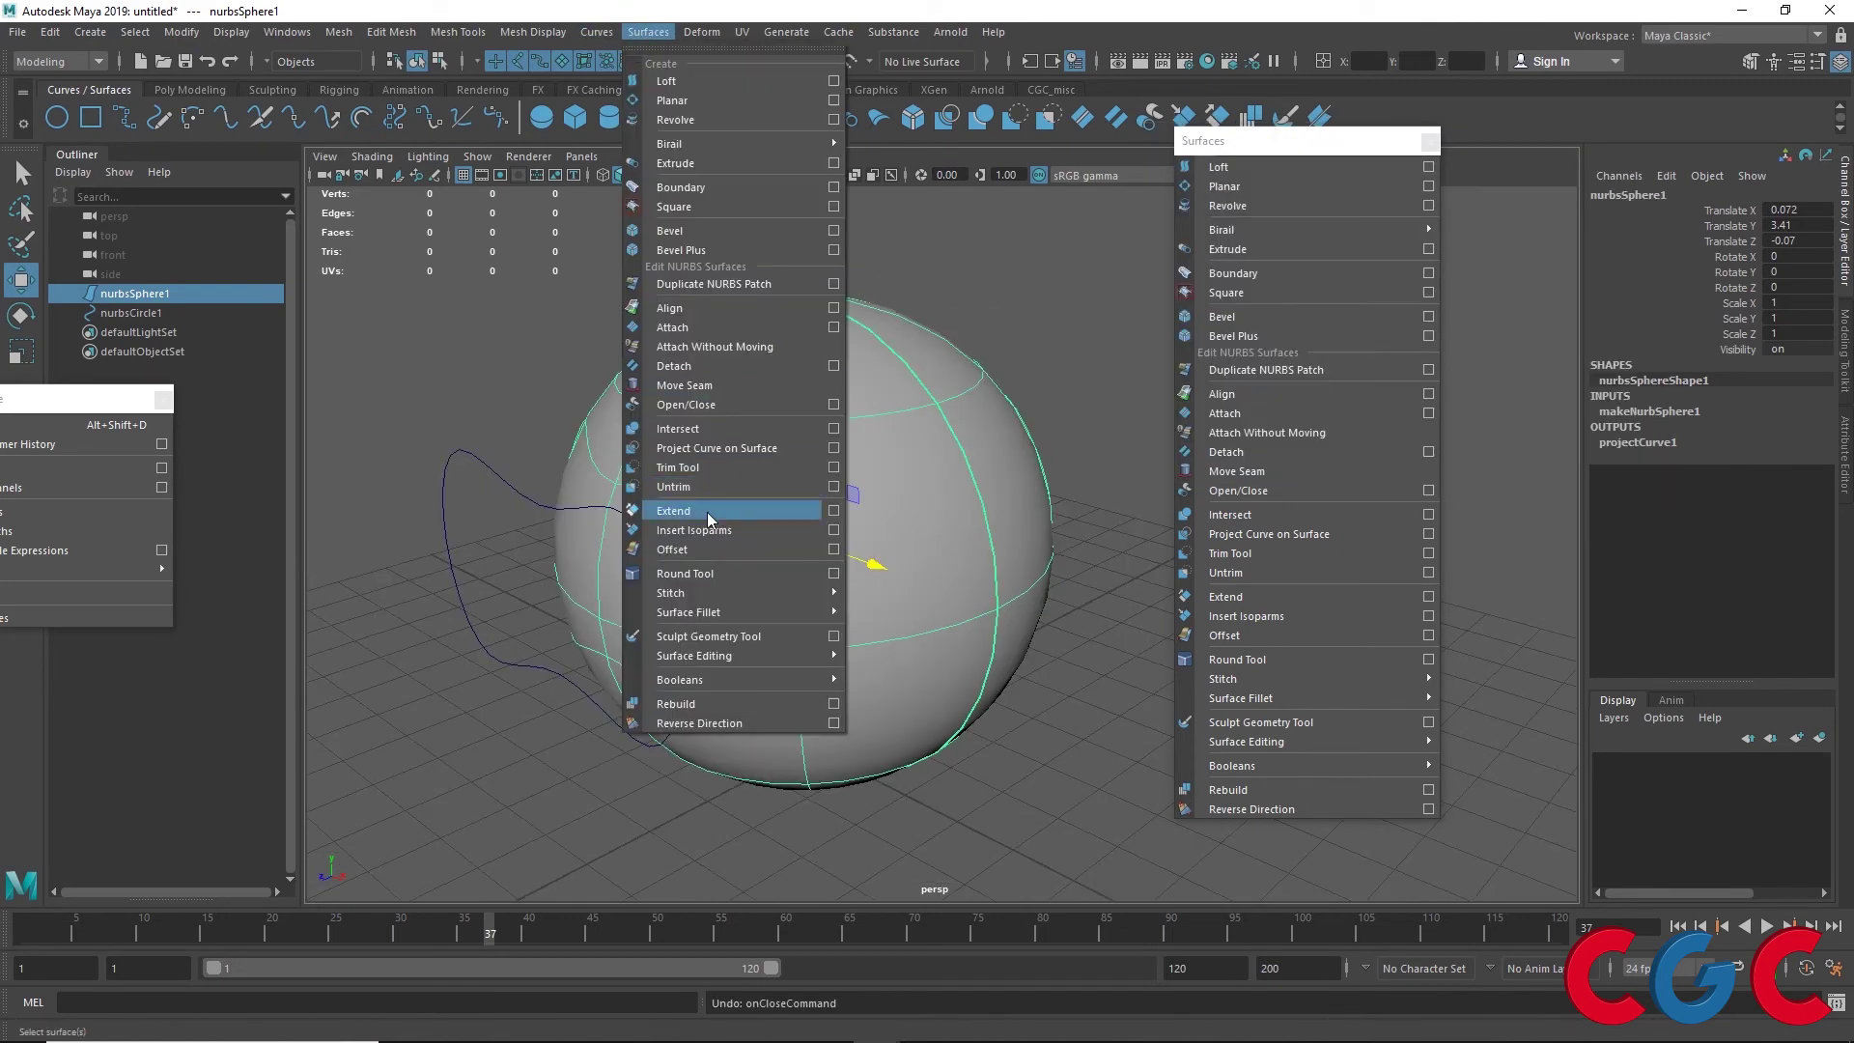
Start the Trim Tool on the sphere and mark two regions to keep
{"action": "left_click", "coordinate": [832, 467]}
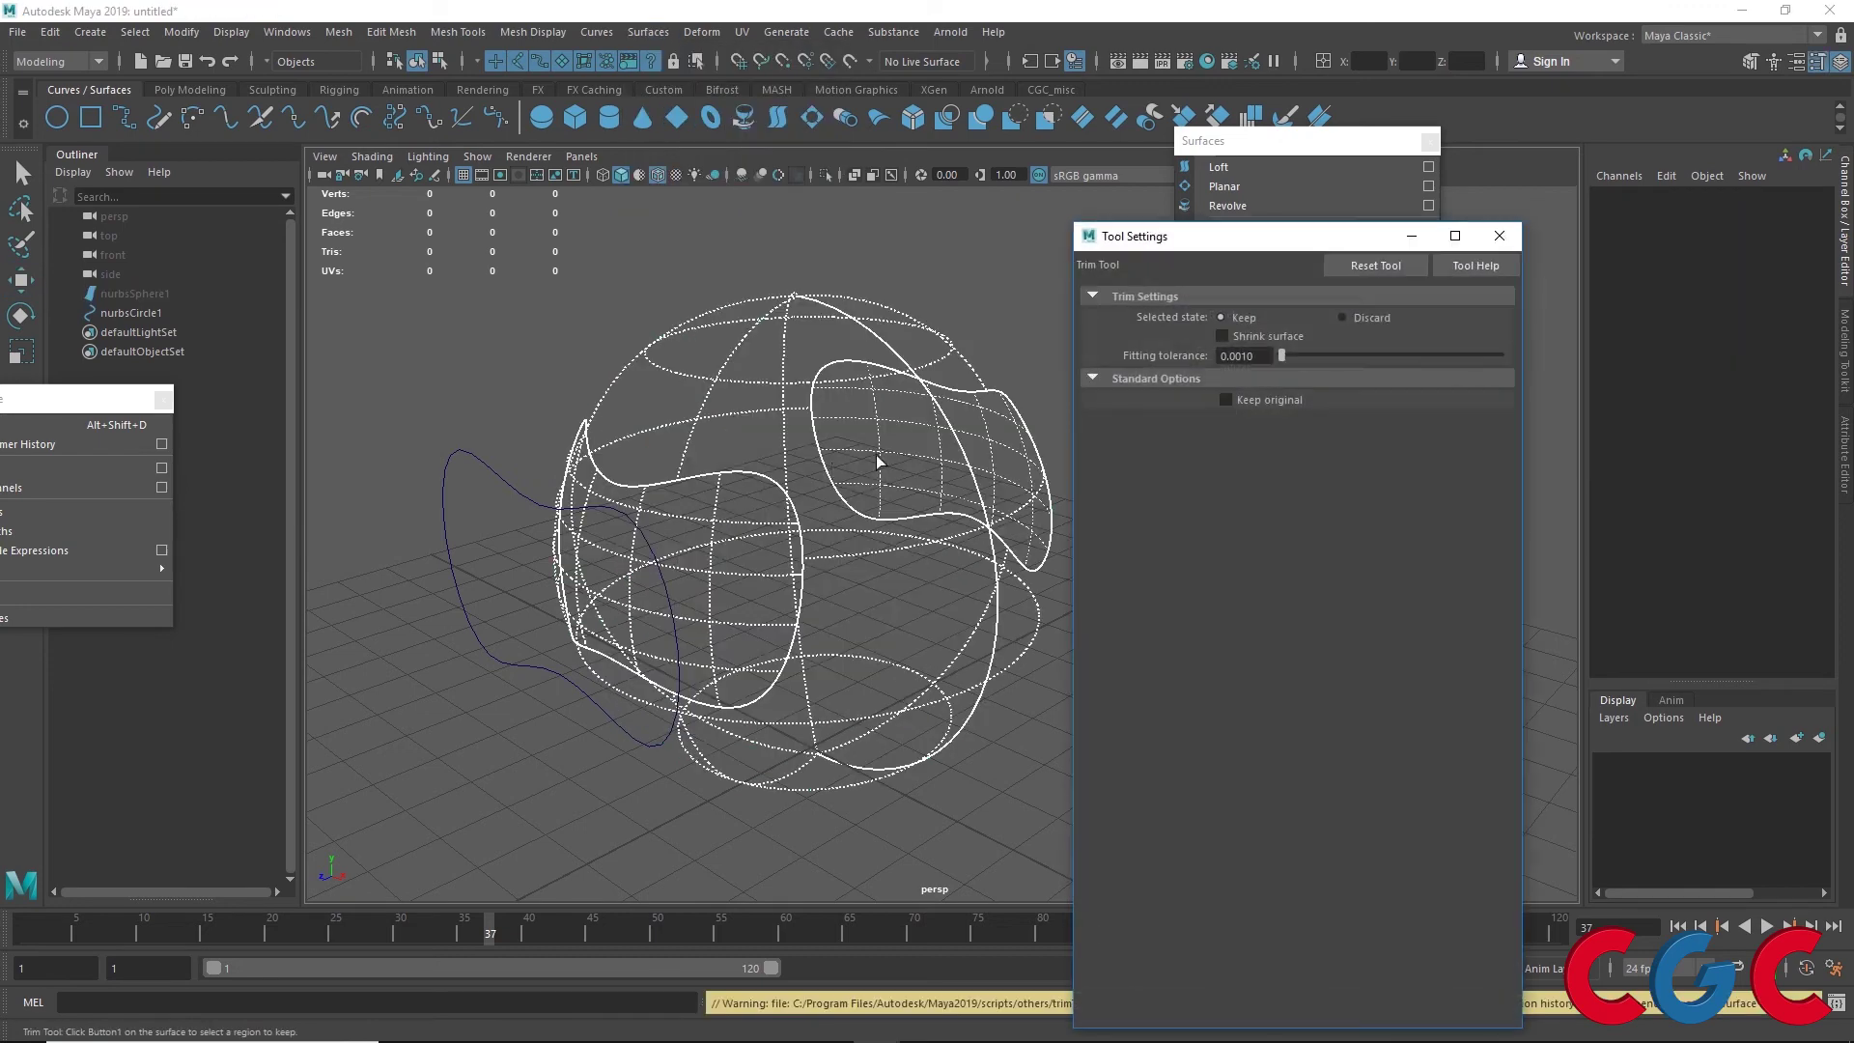
{"action": "left_click_drag", "start_coordinate": [1149, 245], "coordinate": [1228, 184]}
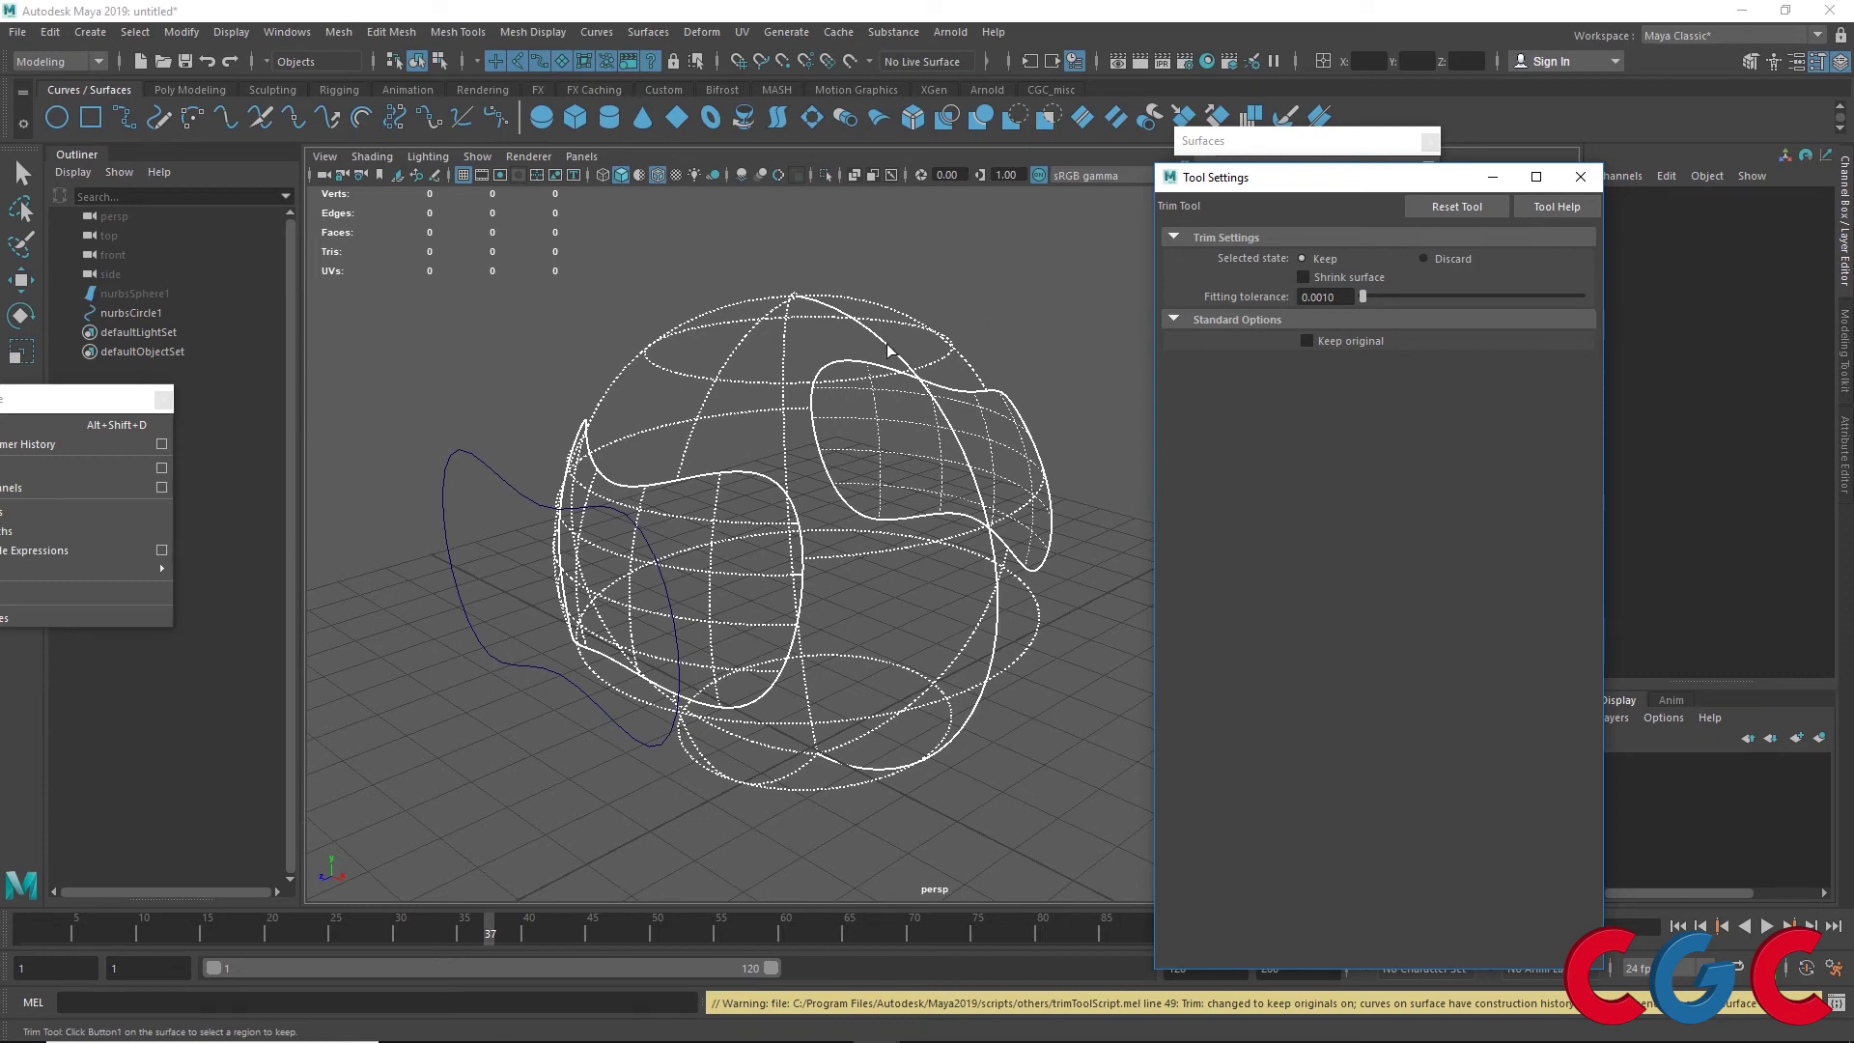
{"action": "left_click", "coordinate": [855, 330]}
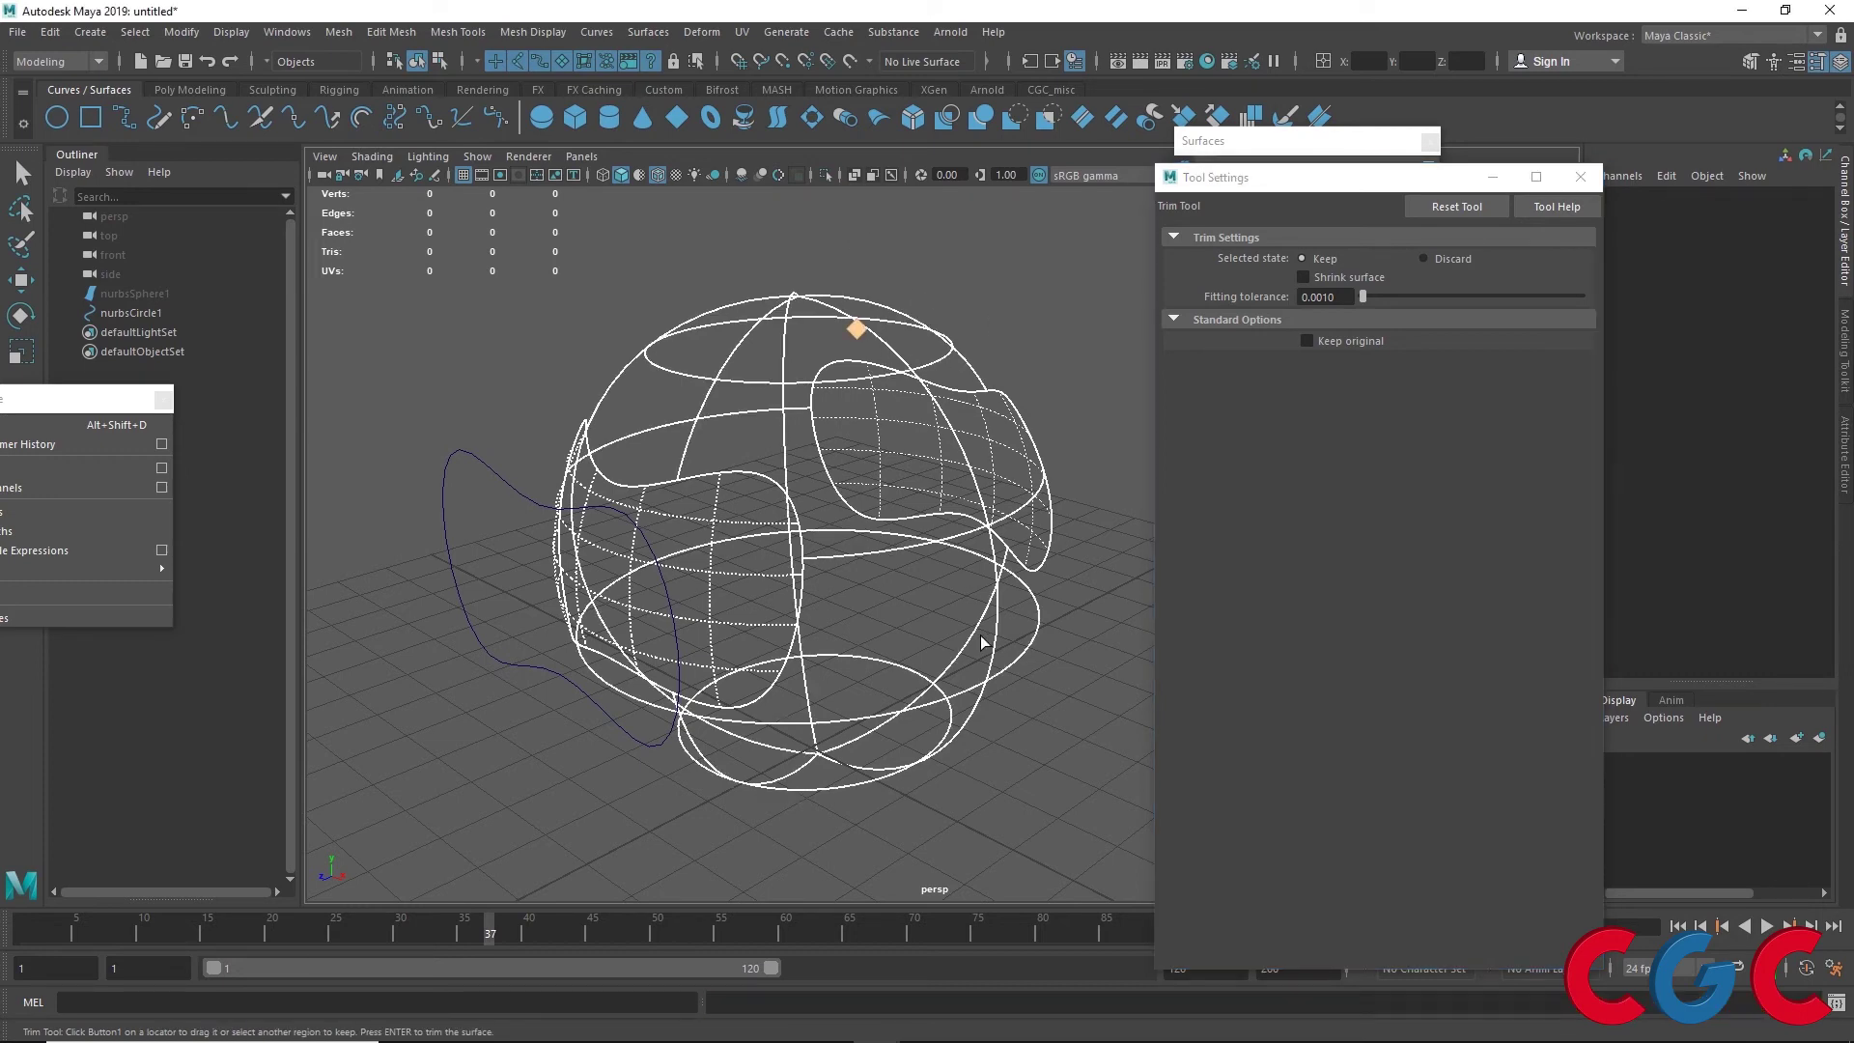
{"action": "left_click_drag", "start_coordinate": [981, 642], "coordinate": [1014, 483], "text": "alt"}
{"action": "left_click", "coordinate": [1023, 471]}
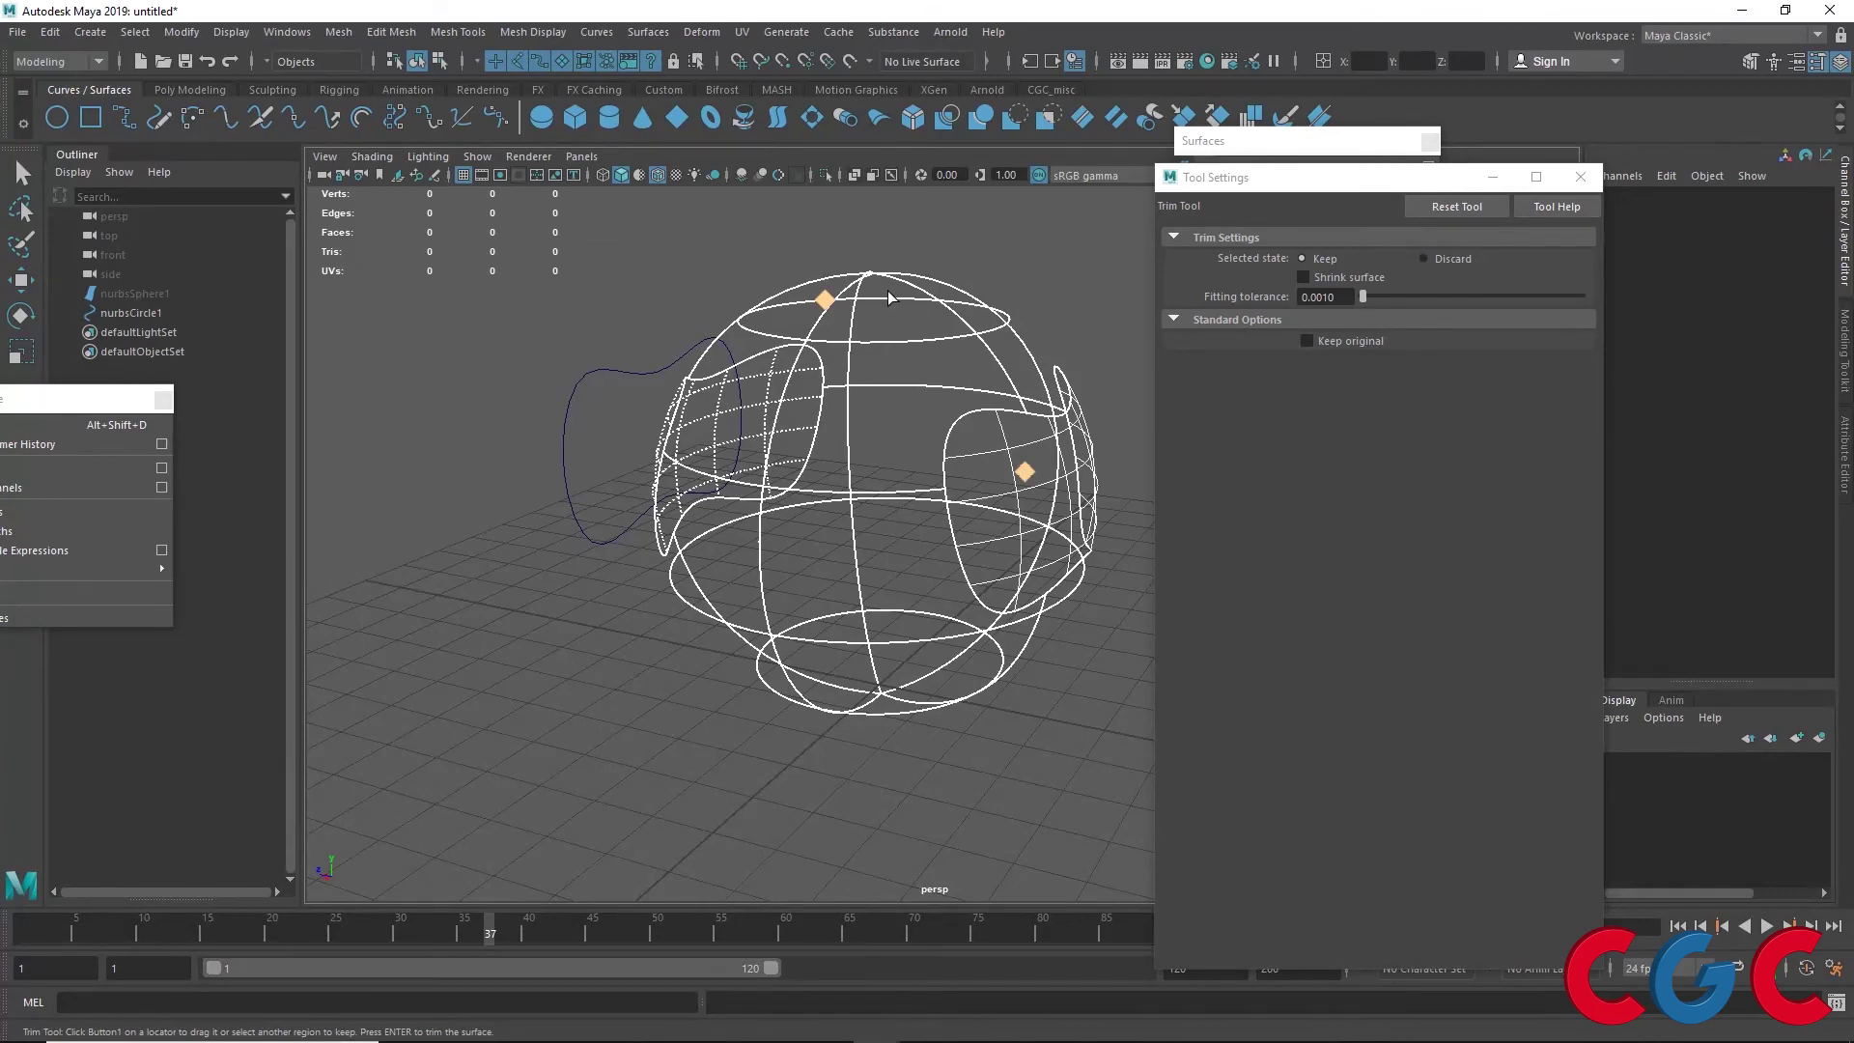
{"action": "left_click_drag", "start_coordinate": [739, 581], "coordinate": [853, 608], "text": "alt"}
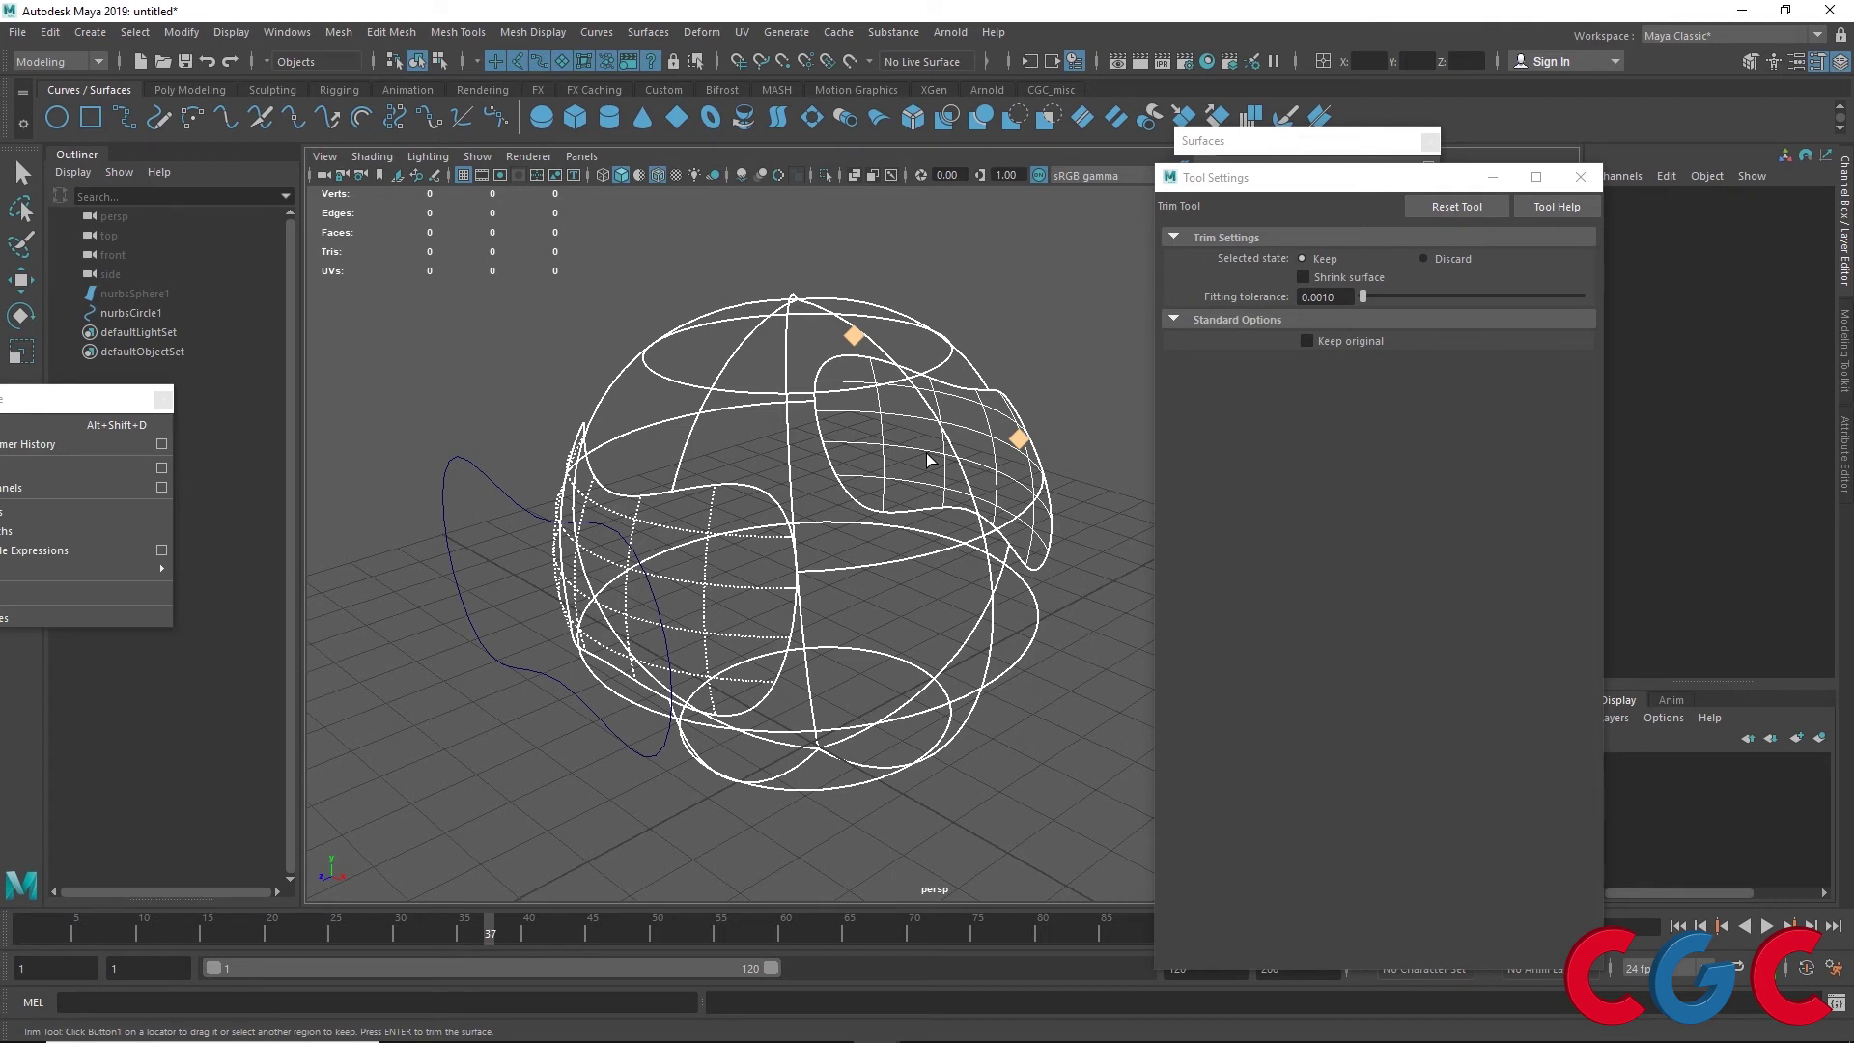
Apply the trim, cutting the peanut-shaped hole through the sphere
{"action": "key", "text": "Return"}
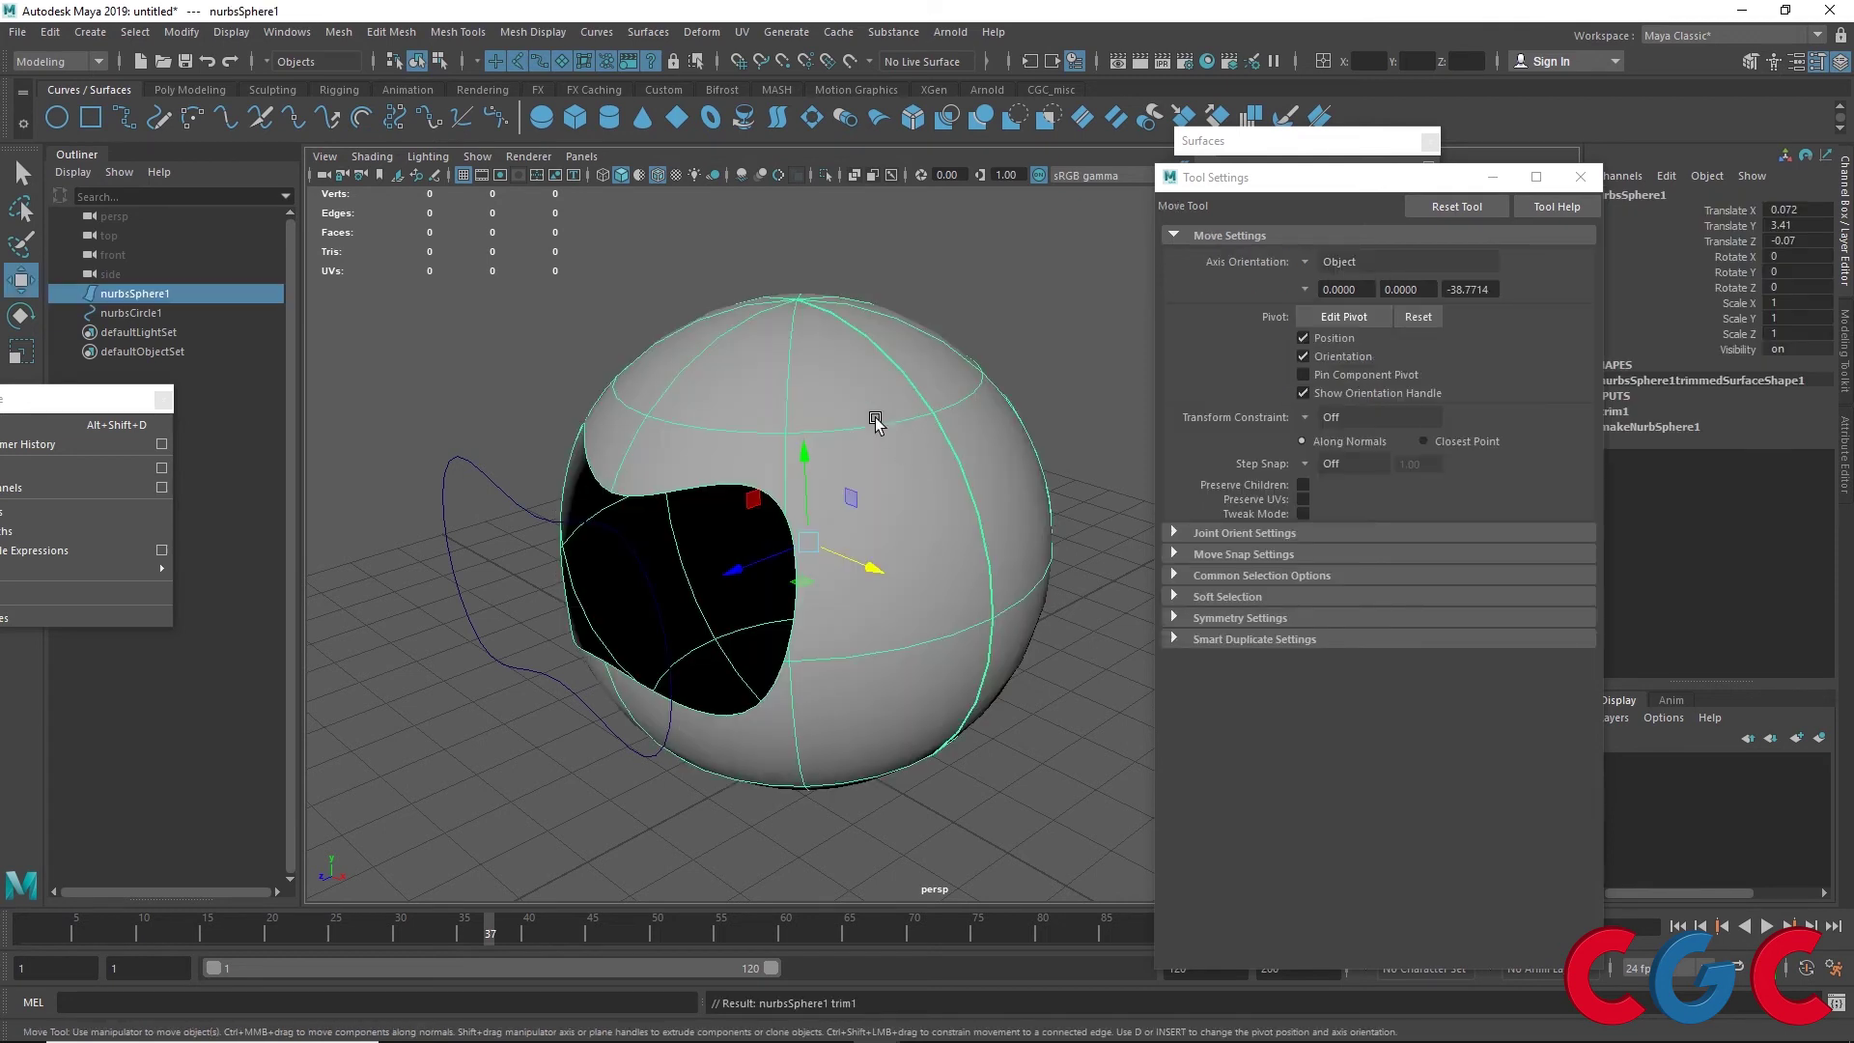
{"action": "mouse_move", "coordinate": [1038, 526]}
{"action": "left_mouse_down", "text": "alt"}
{"action": "mouse_move", "coordinate": [851, 522]}
{"action": "mouse_move", "coordinate": [902, 337]}
{"action": "left_mouse_up", "text": "alt"}
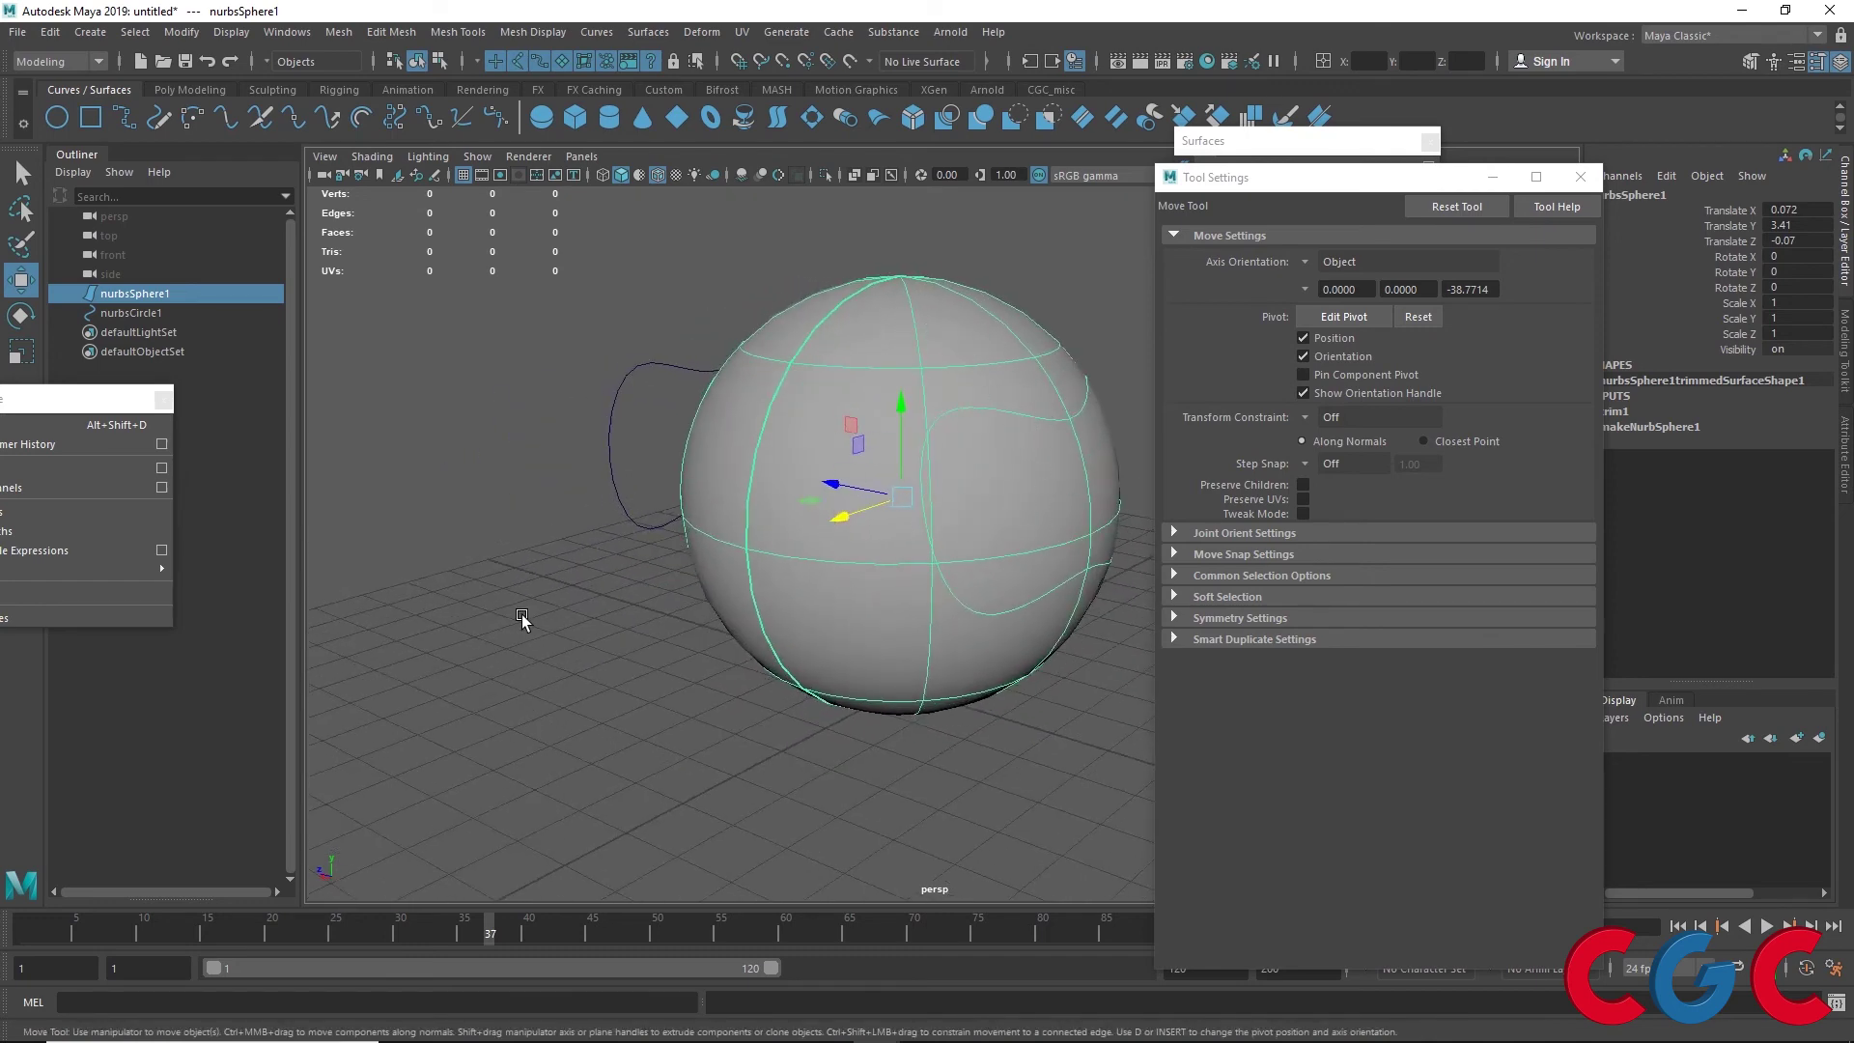
{"action": "mouse_move", "coordinate": [525, 621]}
{"action": "left_mouse_down", "text": "alt"}
{"action": "mouse_move", "coordinate": [752, 531]}
{"action": "mouse_move", "coordinate": [524, 538]}
{"action": "mouse_move", "coordinate": [596, 497]}
{"action": "left_mouse_up", "text": "alt"}
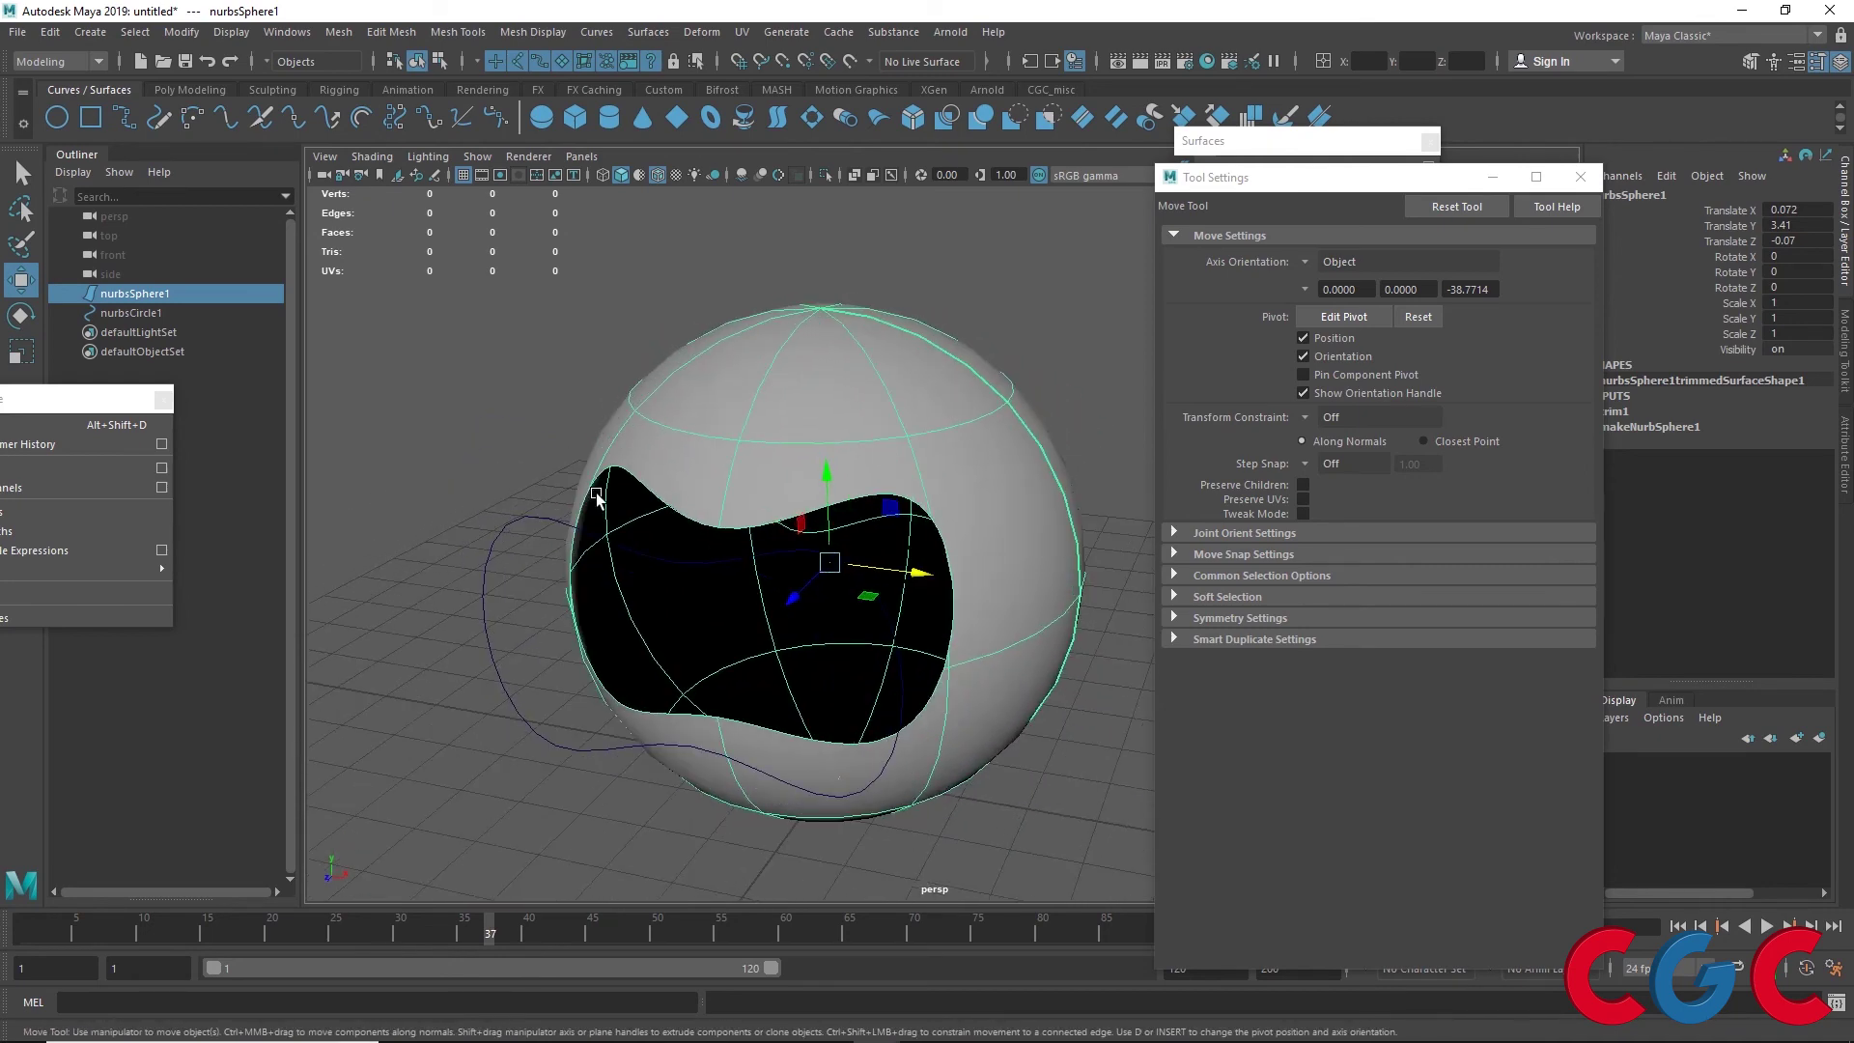
Flatten the curve's middle control points vertically with scaling, then return the curve to object mode
{"action": "left_click", "coordinate": [530, 524]}
{"action": "left_click", "coordinate": [532, 519]}
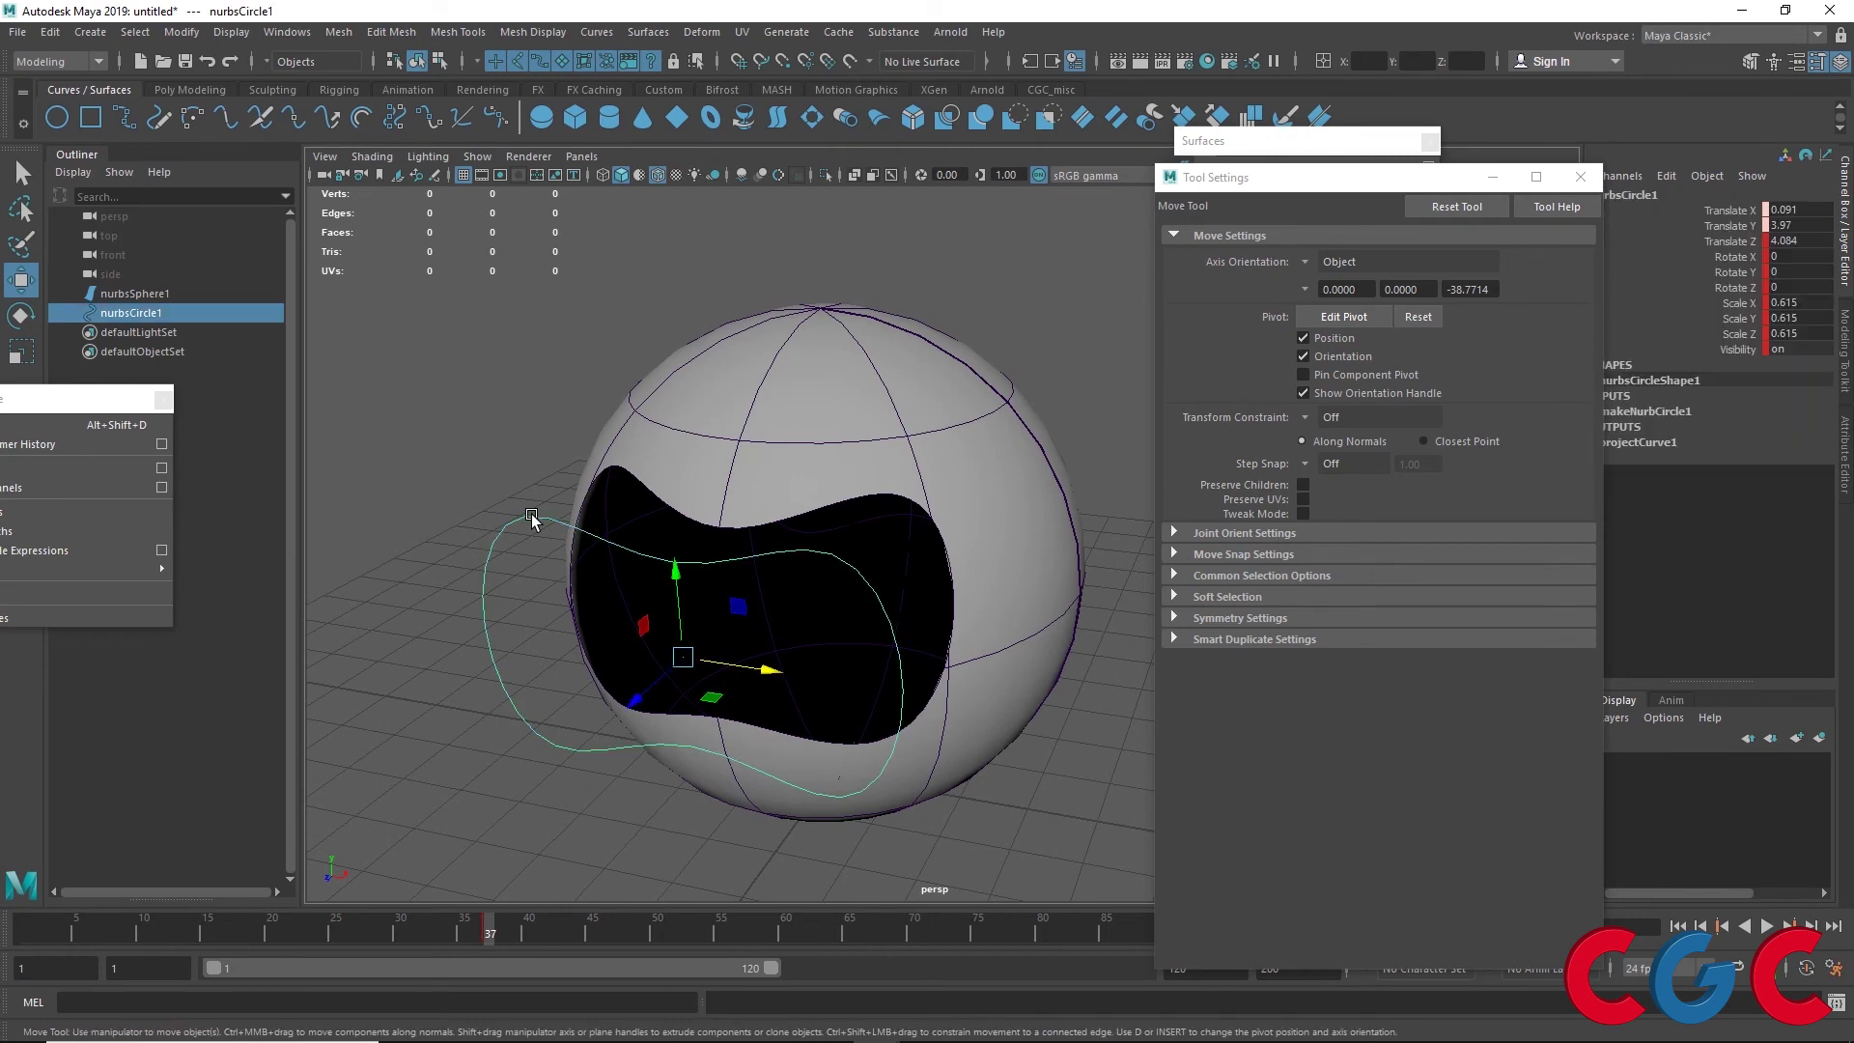
{"action": "right_click_drag", "start_coordinate": [532, 519], "coordinate": [447, 543]}
{"action": "left_click_drag", "start_coordinate": [448, 543], "coordinate": [519, 487], "text": "alt"}
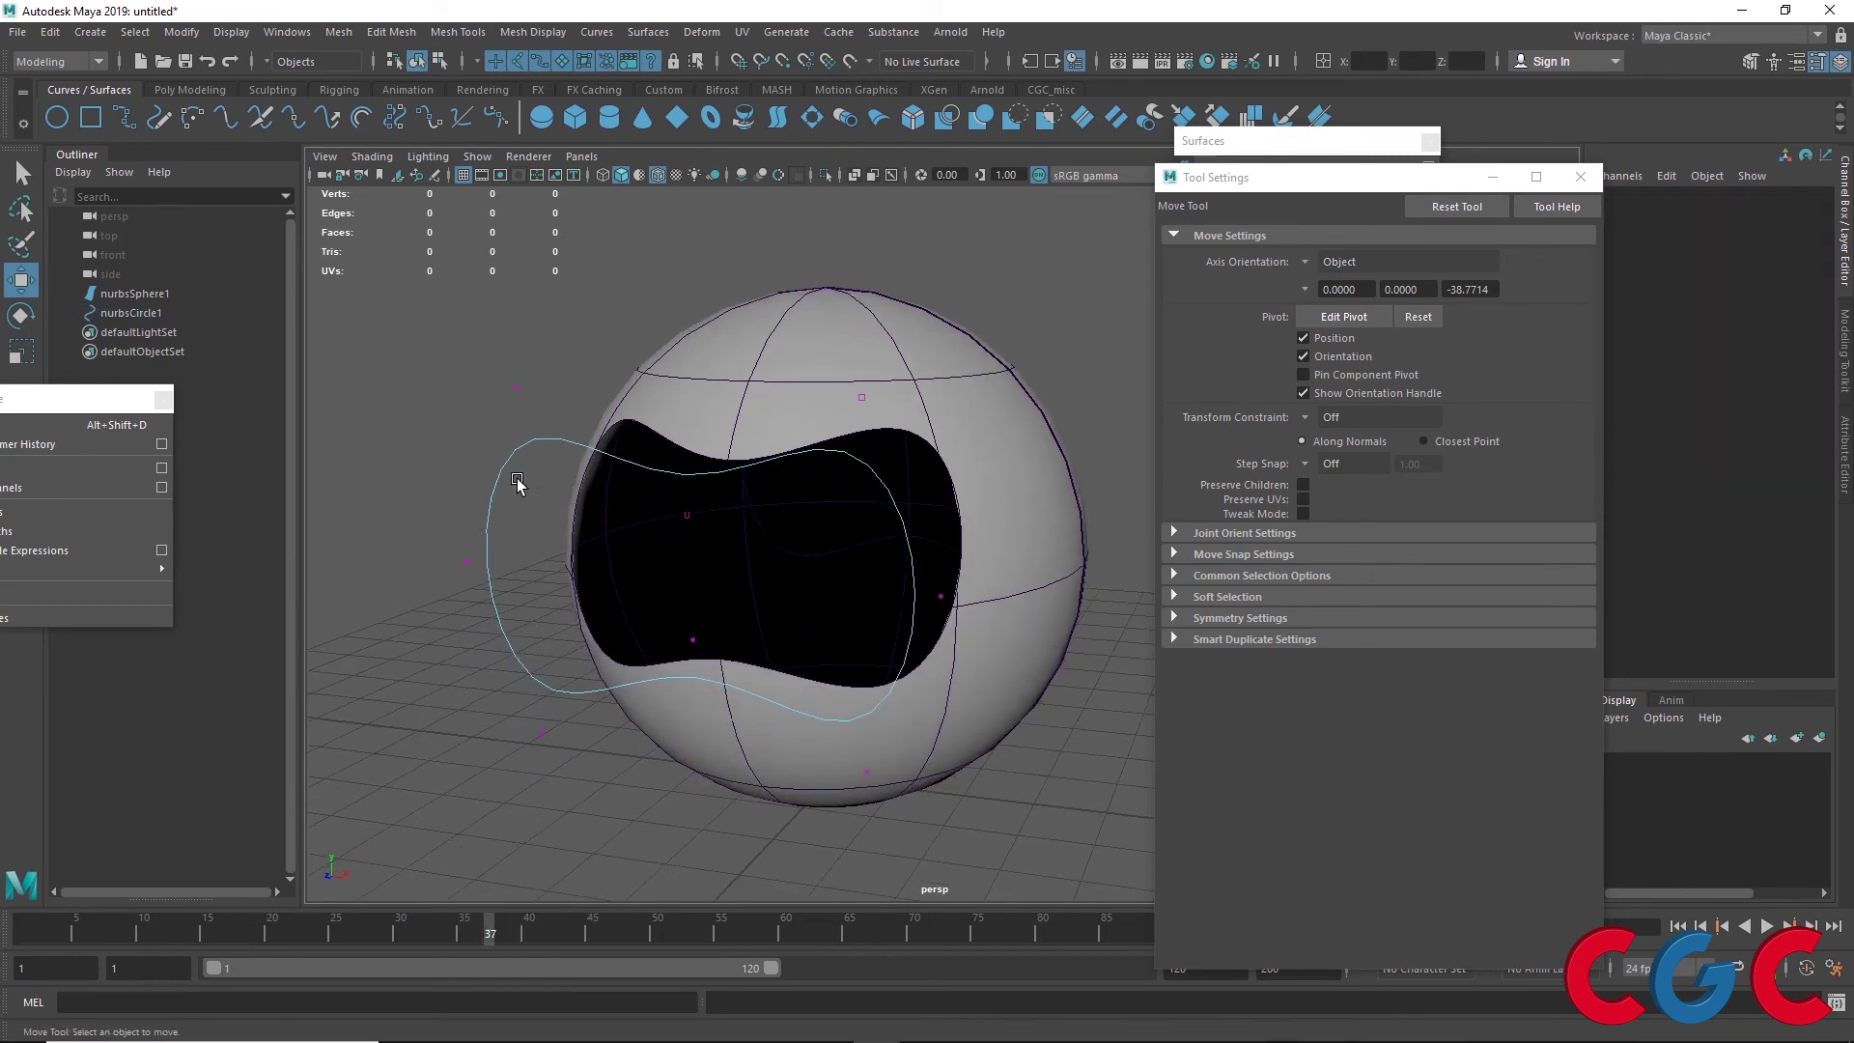
{"action": "left_click_drag", "start_coordinate": [555, 331], "coordinate": [405, 811]}
{"action": "key", "text": "r"}
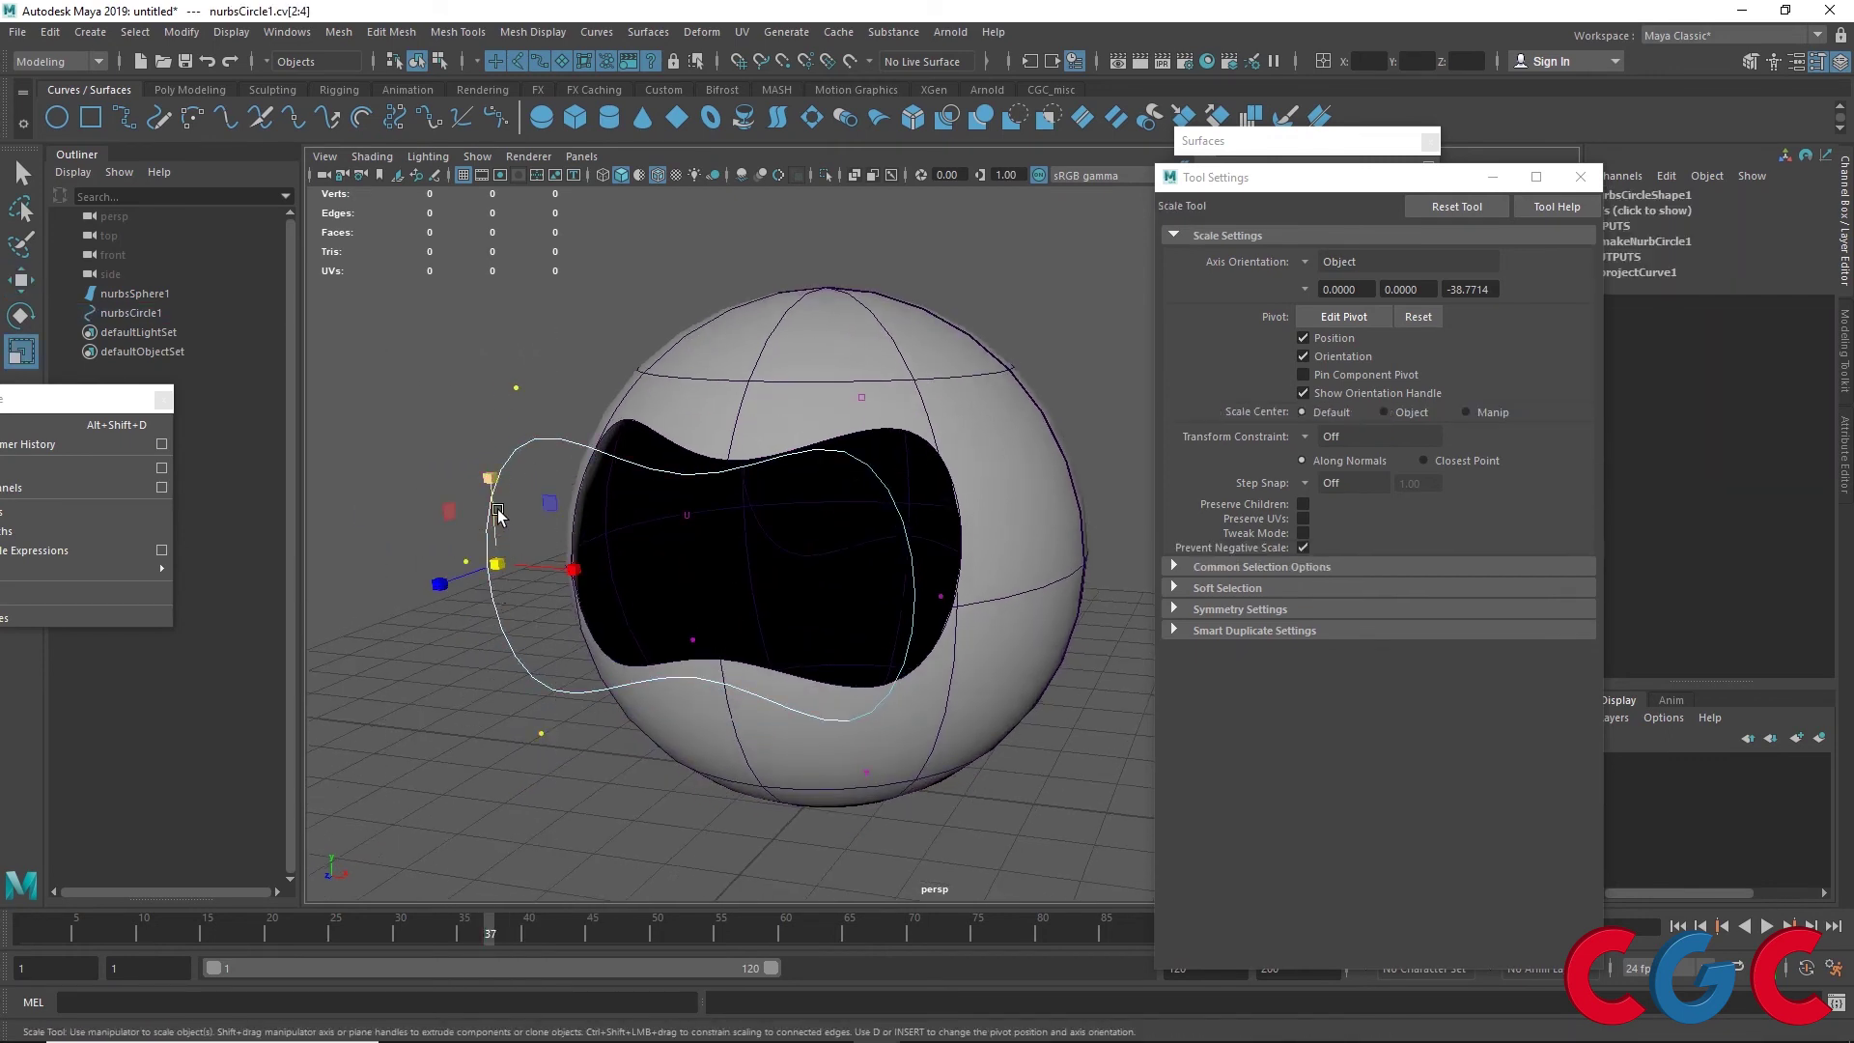
{"action": "mouse_move", "coordinate": [490, 473]}
{"action": "left_mouse_down"}
{"action": "mouse_move", "coordinate": [497, 541]}
{"action": "mouse_move", "coordinate": [492, 511]}
{"action": "left_mouse_up"}
{"action": "left_click_drag", "start_coordinate": [704, 613], "coordinate": [728, 645], "text": "alt"}
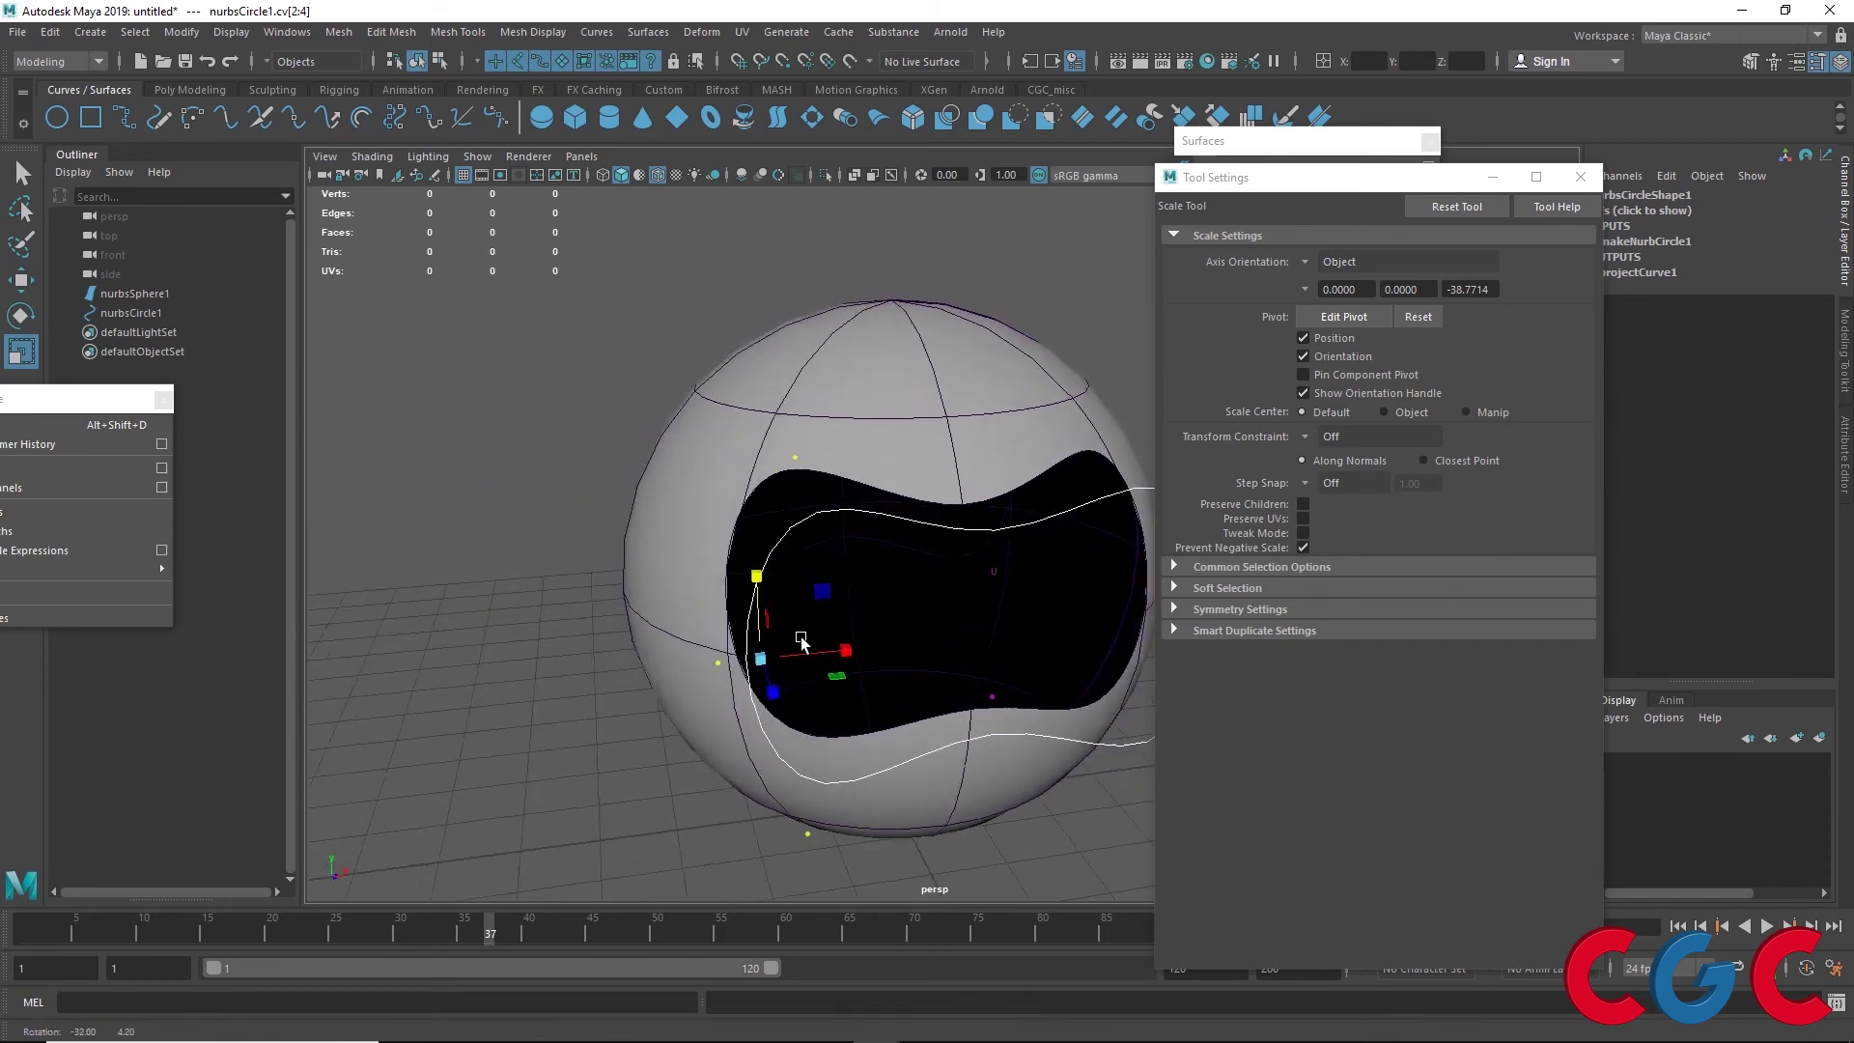
{"action": "right_click_drag", "start_coordinate": [919, 495], "coordinate": [895, 483]}
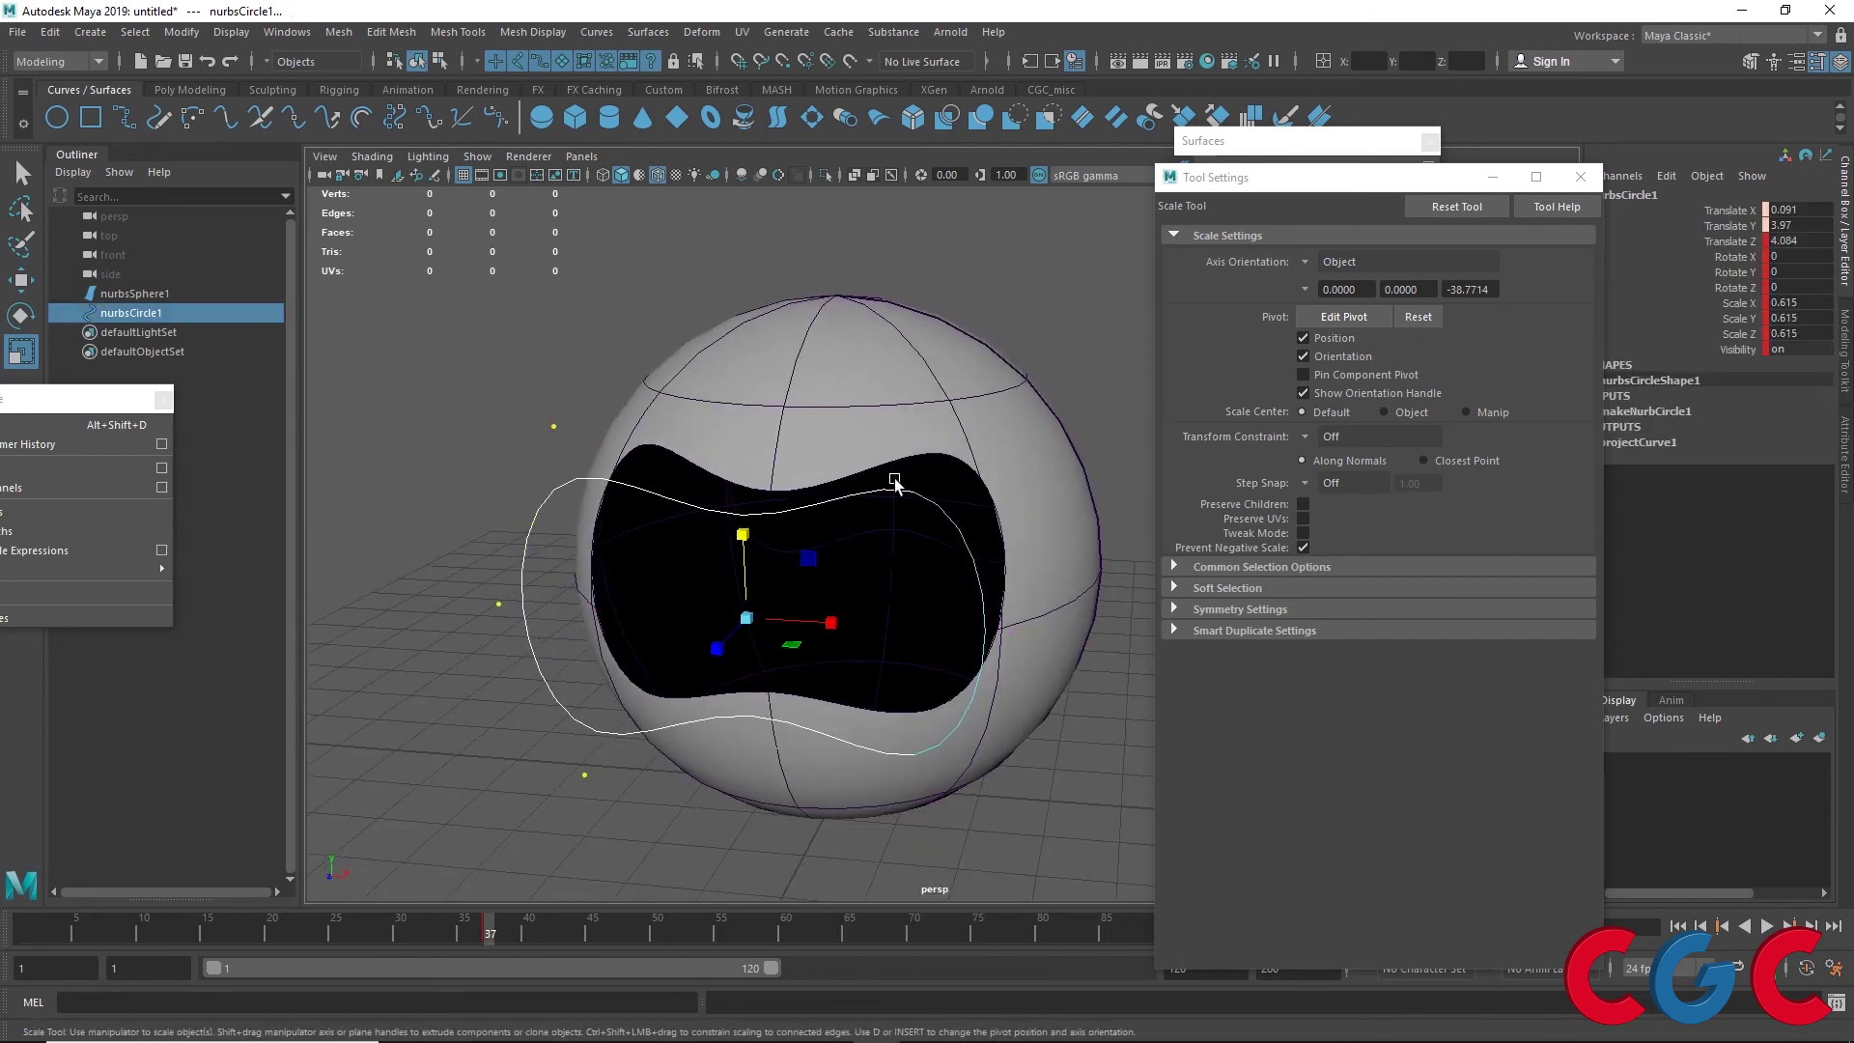
Move the curve higher on the sphere, then nudge it slightly back down
{"action": "key", "text": "w"}
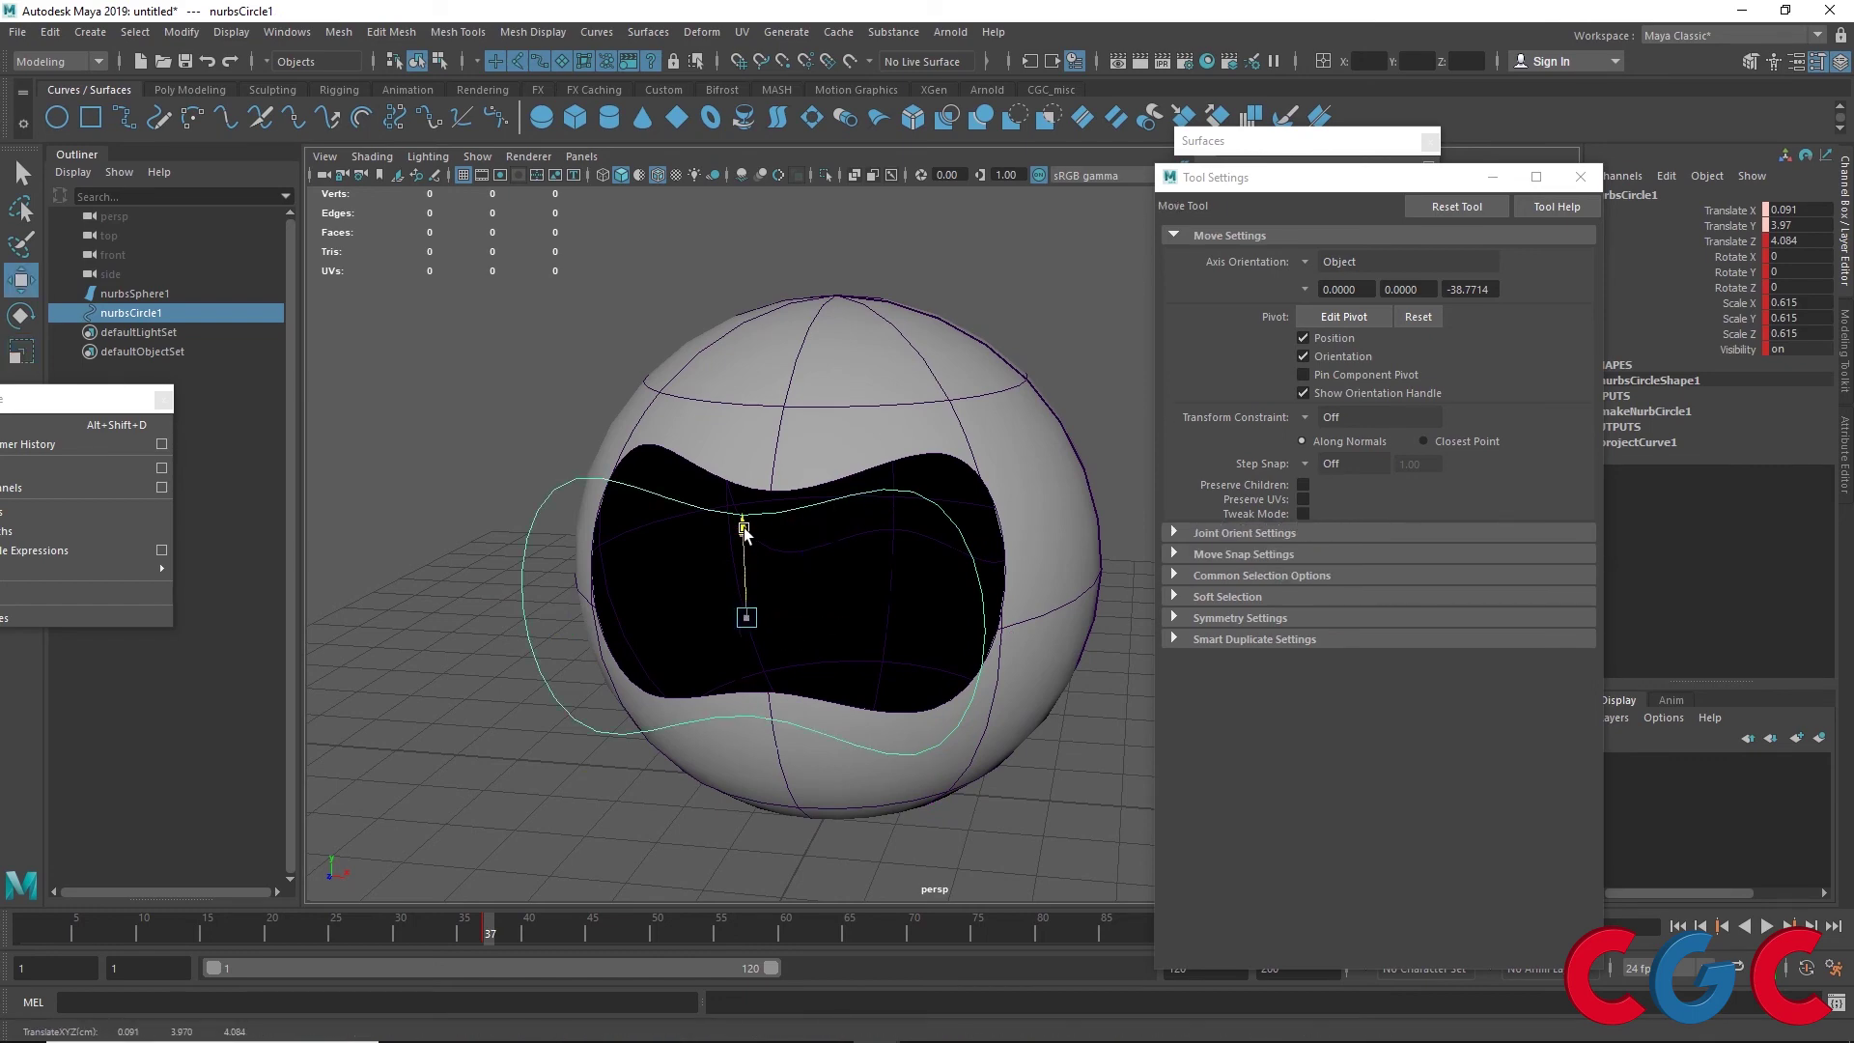
{"action": "mouse_move", "coordinate": [737, 526]}
{"action": "left_mouse_down"}
{"action": "mouse_move", "coordinate": [747, 507]}
{"action": "mouse_move", "coordinate": [743, 575]}
{"action": "left_mouse_up"}
{"action": "right_click_drag", "start_coordinate": [874, 579], "coordinate": [875, 582]}
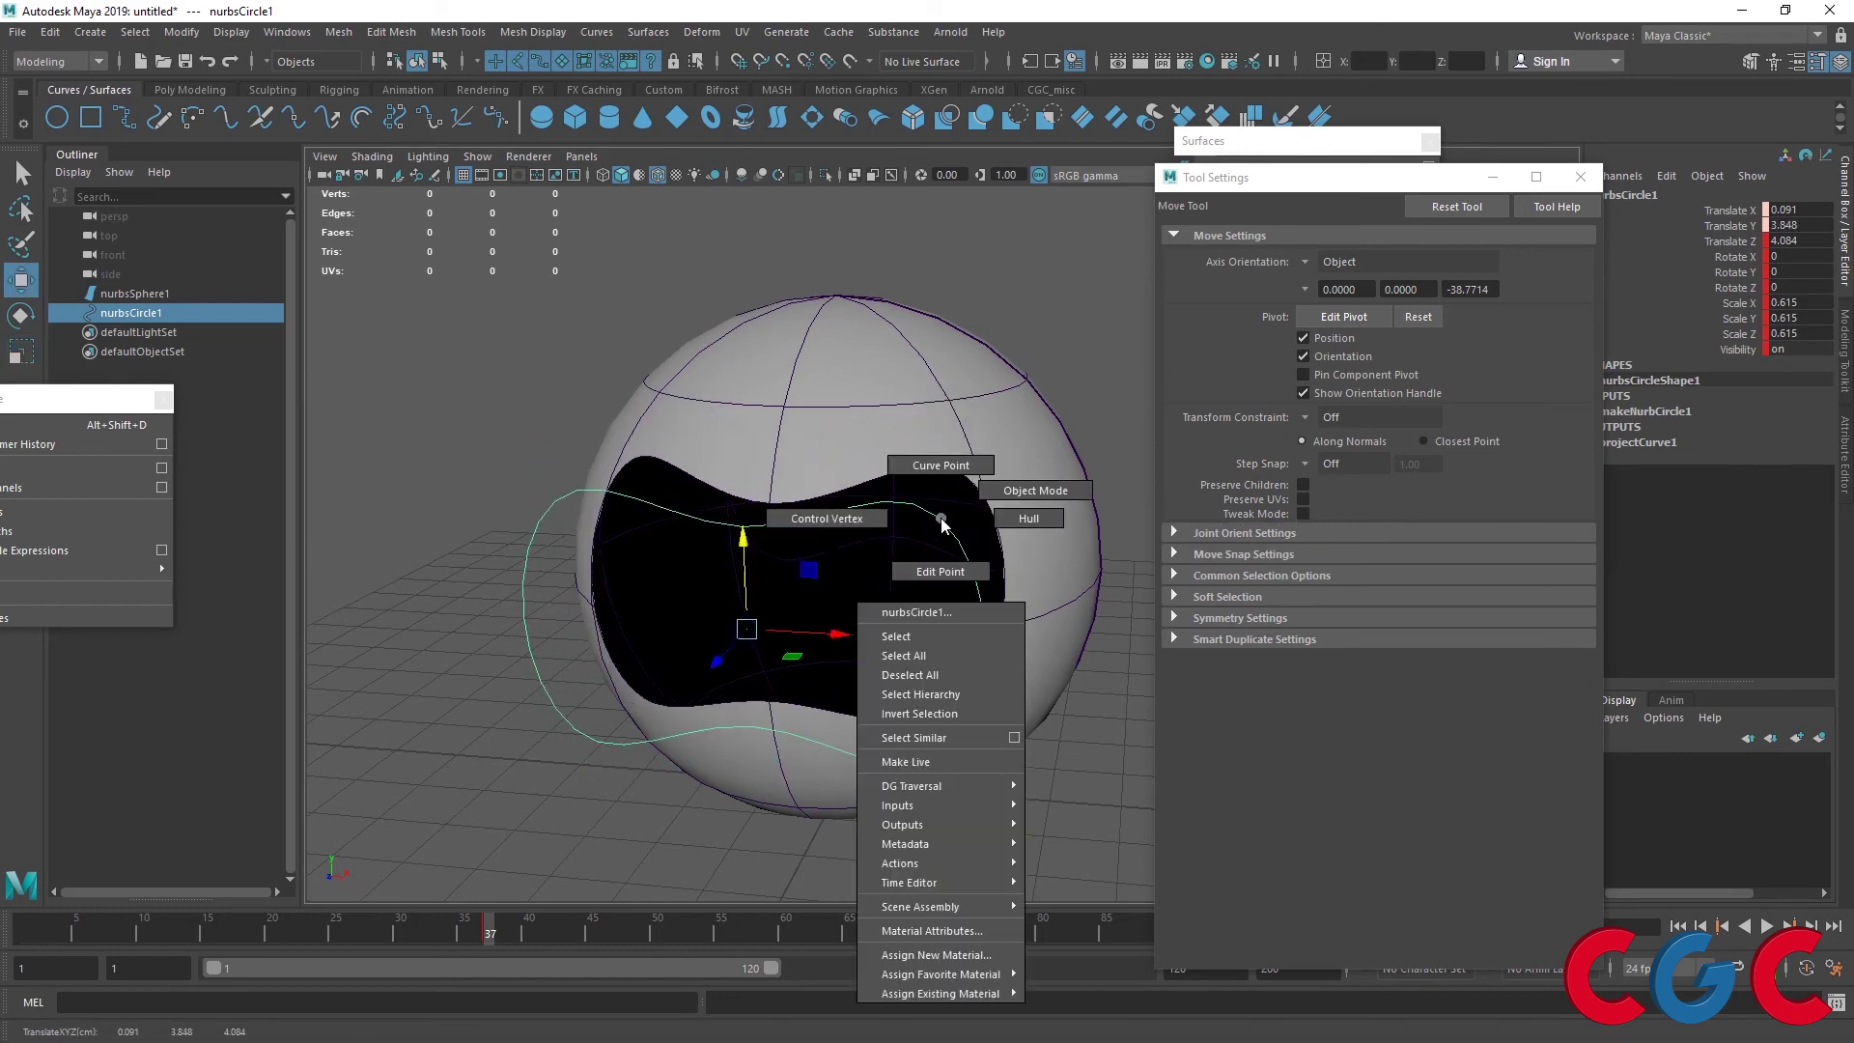
{"action": "mouse_move", "coordinate": [1040, 560]}
{"action": "left_mouse_down", "text": "alt"}
{"action": "mouse_move", "coordinate": [861, 504]}
{"action": "mouse_move", "coordinate": [977, 514]}
{"action": "mouse_move", "coordinate": [857, 456]}
{"action": "left_mouse_up", "text": "alt"}
Rescale the curve's control points in Y and select its top control point
{"action": "mouse_move", "coordinate": [1042, 243]}
{"action": "left_mouse_down"}
{"action": "mouse_move", "coordinate": [960, 422]}
{"action": "mouse_move", "coordinate": [925, 431]}
{"action": "mouse_move", "coordinate": [816, 386]}
{"action": "left_mouse_up"}
{"action": "key", "text": "r"}
{"action": "left_click_drag", "start_coordinate": [810, 321], "coordinate": [823, 232]}
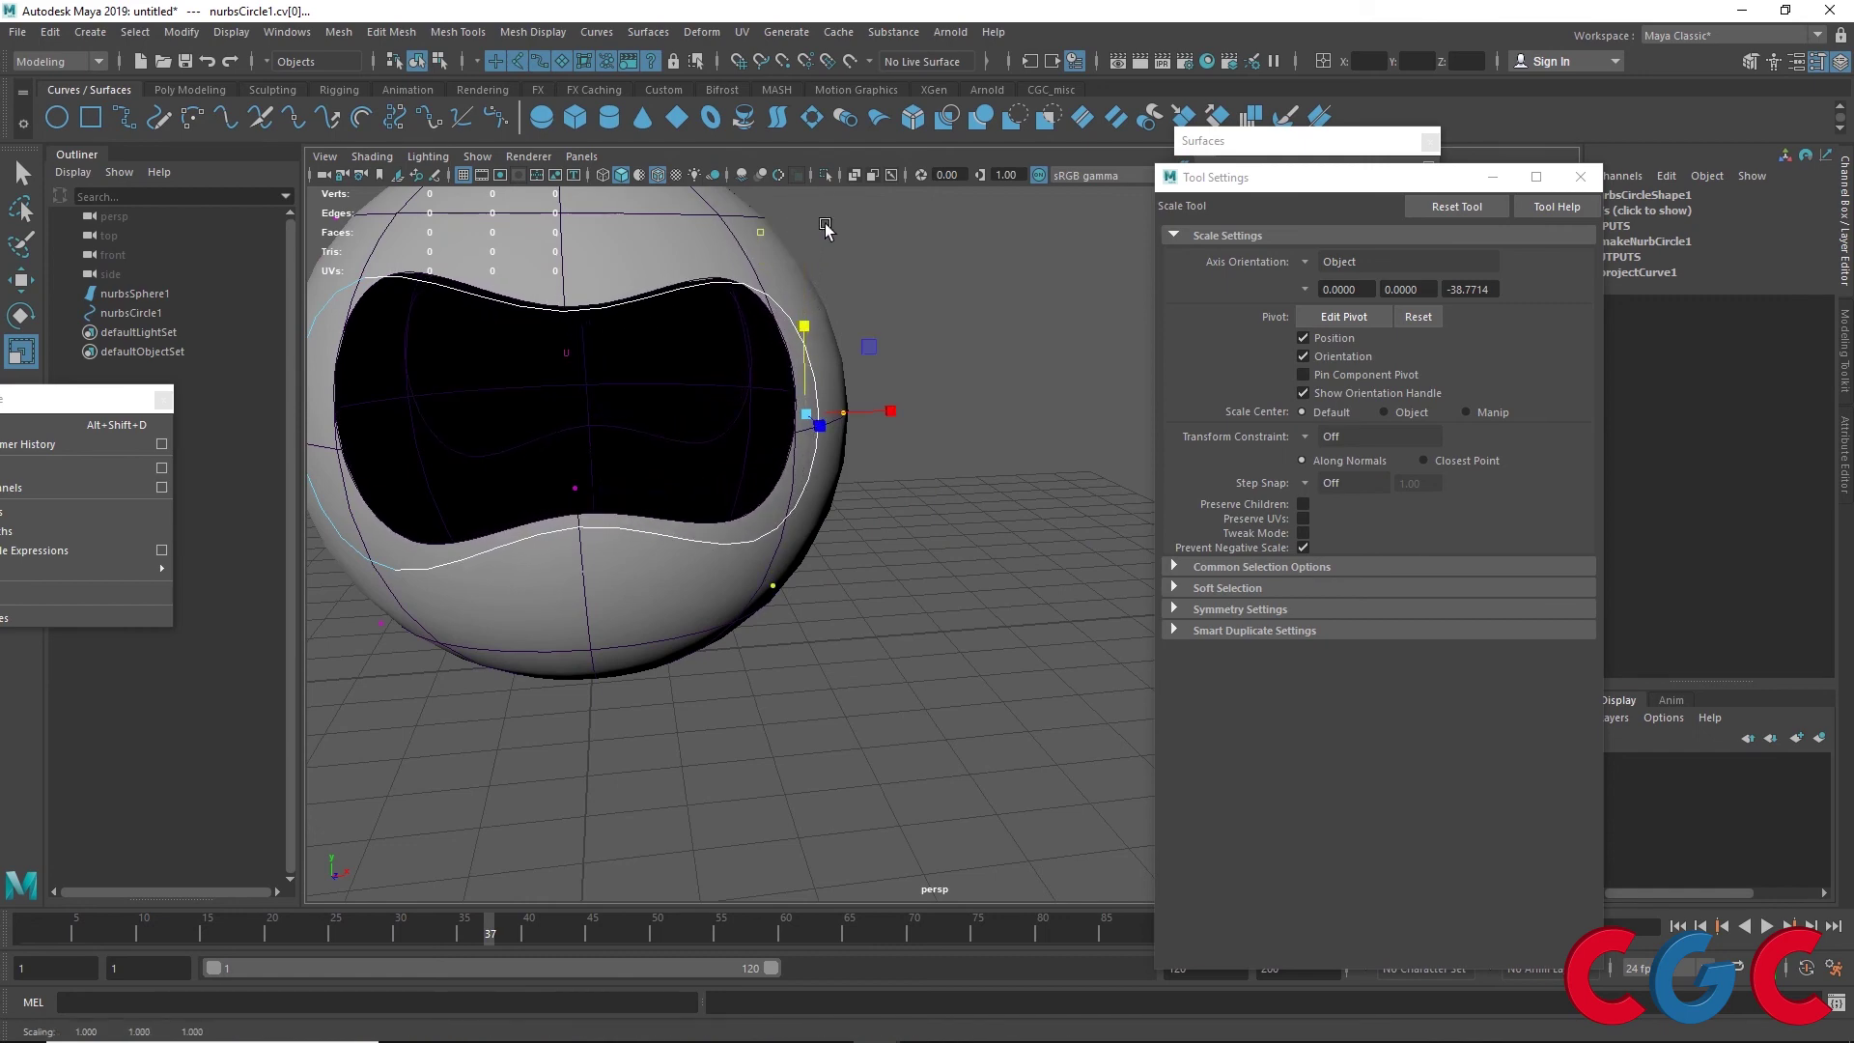
{"action": "mouse_move", "coordinate": [823, 232]}
{"action": "left_mouse_down", "text": "alt"}
{"action": "mouse_move", "coordinate": [674, 500]}
{"action": "mouse_move", "coordinate": [908, 466]}
{"action": "left_mouse_up", "text": "alt"}
{"action": "left_click_drag", "start_coordinate": [981, 403], "coordinate": [973, 438]}
{"action": "mouse_move", "coordinate": [817, 519]}
{"action": "left_mouse_down", "text": "alt"}
{"action": "mouse_move", "coordinate": [766, 505]}
{"action": "mouse_move", "coordinate": [659, 386]}
{"action": "mouse_move", "coordinate": [600, 354]}
{"action": "mouse_move", "coordinate": [558, 476]}
{"action": "mouse_move", "coordinate": [737, 427]}
{"action": "left_mouse_up", "text": "alt"}
{"action": "left_click", "coordinate": [658, 386]}
{"action": "key", "text": "w"}
Shift the whole curve sideways to Translate X 0.115 and select the sphere
{"action": "key", "text": "F8"}
{"action": "mouse_move", "coordinate": [905, 305]}
{"action": "left_mouse_down", "text": "alt"}
{"action": "mouse_move", "coordinate": [765, 426]}
{"action": "mouse_move", "coordinate": [830, 541]}
{"action": "mouse_move", "coordinate": [794, 550]}
{"action": "mouse_move", "coordinate": [840, 541]}
{"action": "mouse_move", "coordinate": [898, 463]}
{"action": "mouse_move", "coordinate": [847, 509]}
{"action": "left_mouse_up", "text": "alt"}
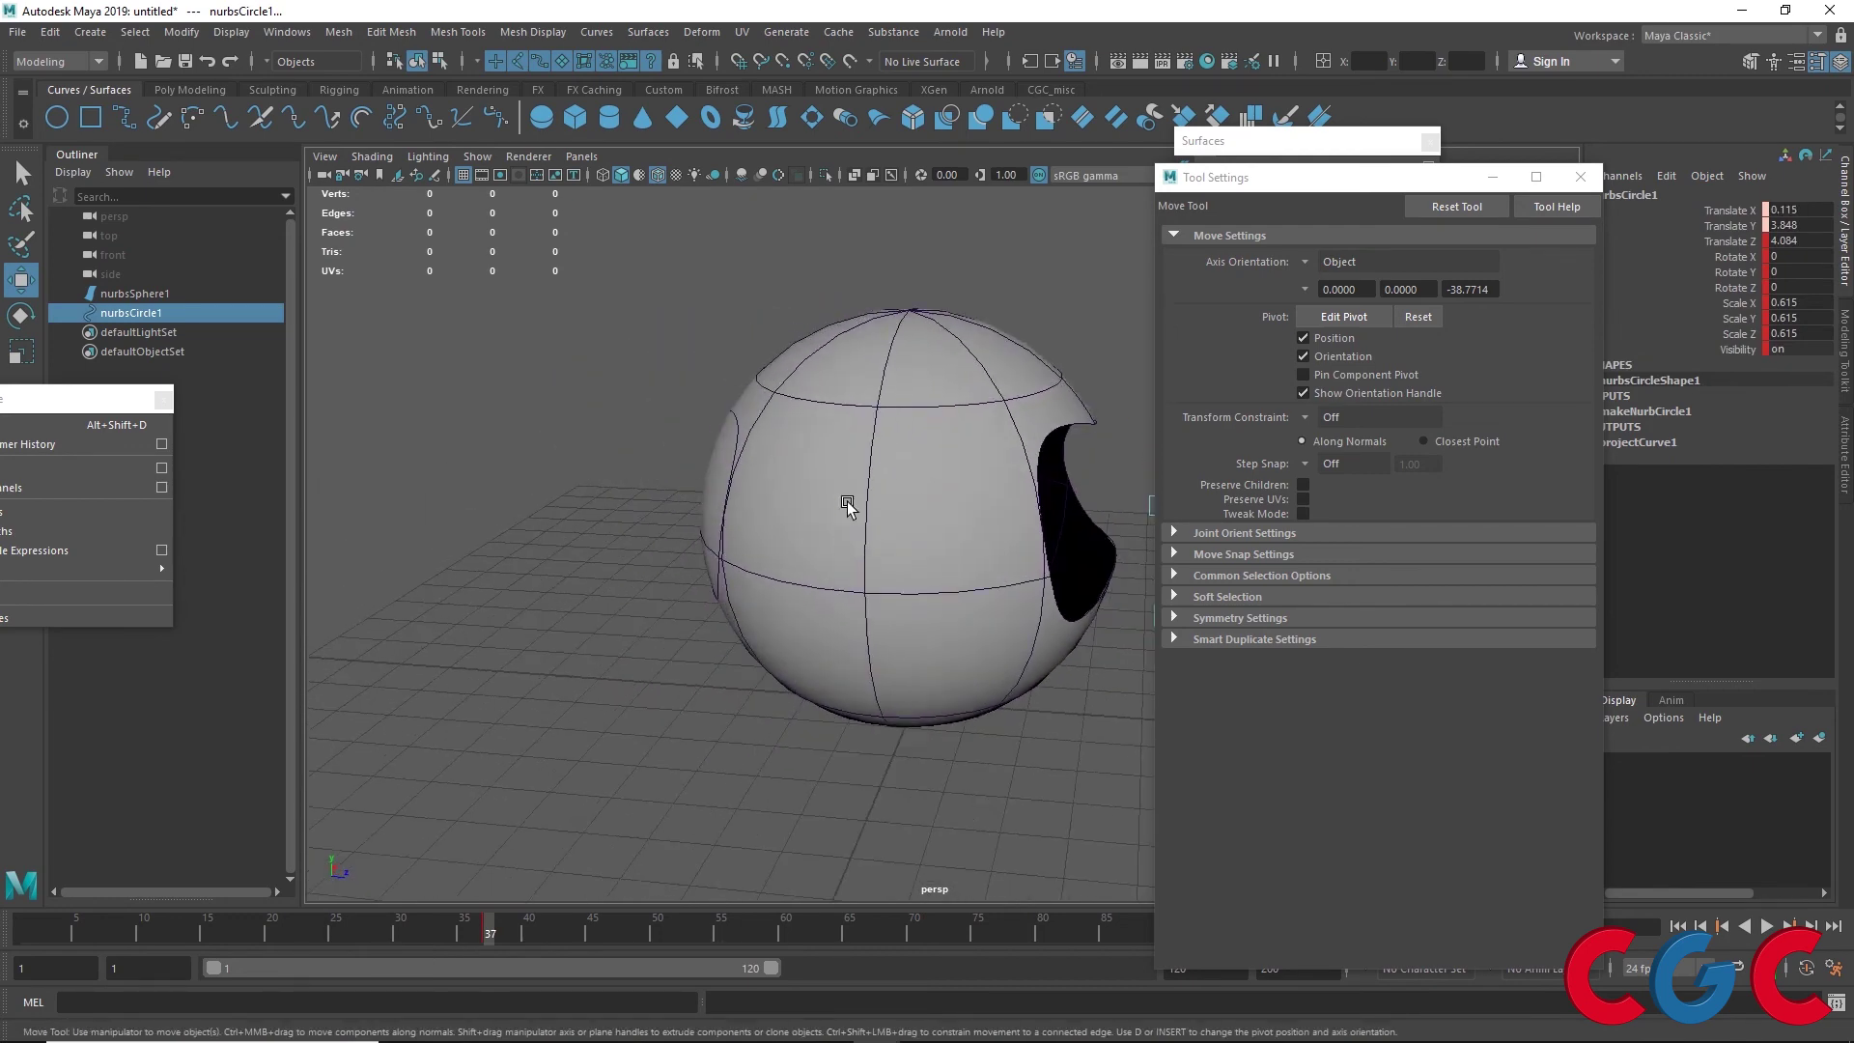
{"action": "mouse_move", "coordinate": [927, 558]}
{"action": "left_mouse_down", "text": "alt"}
{"action": "mouse_move", "coordinate": [882, 579]}
{"action": "mouse_move", "coordinate": [845, 502]}
{"action": "left_mouse_up", "text": "alt"}
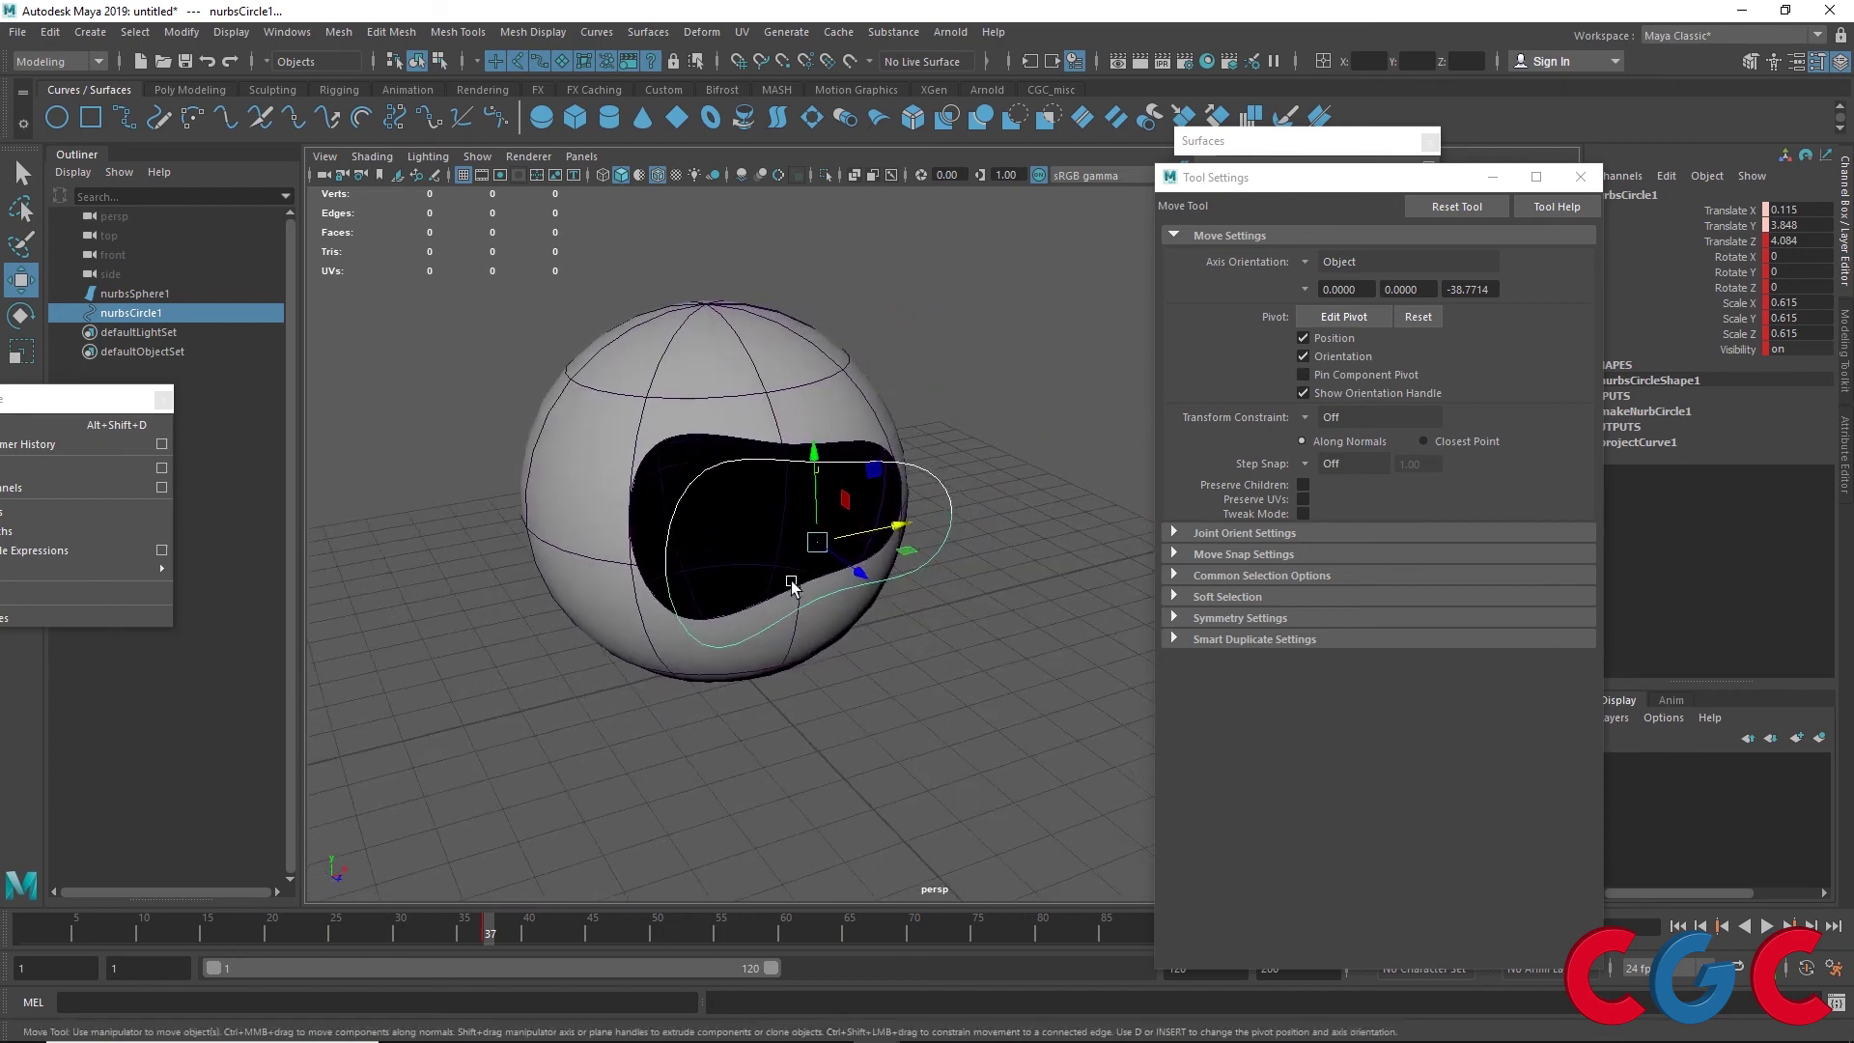
{"action": "left_click", "coordinate": [697, 389]}
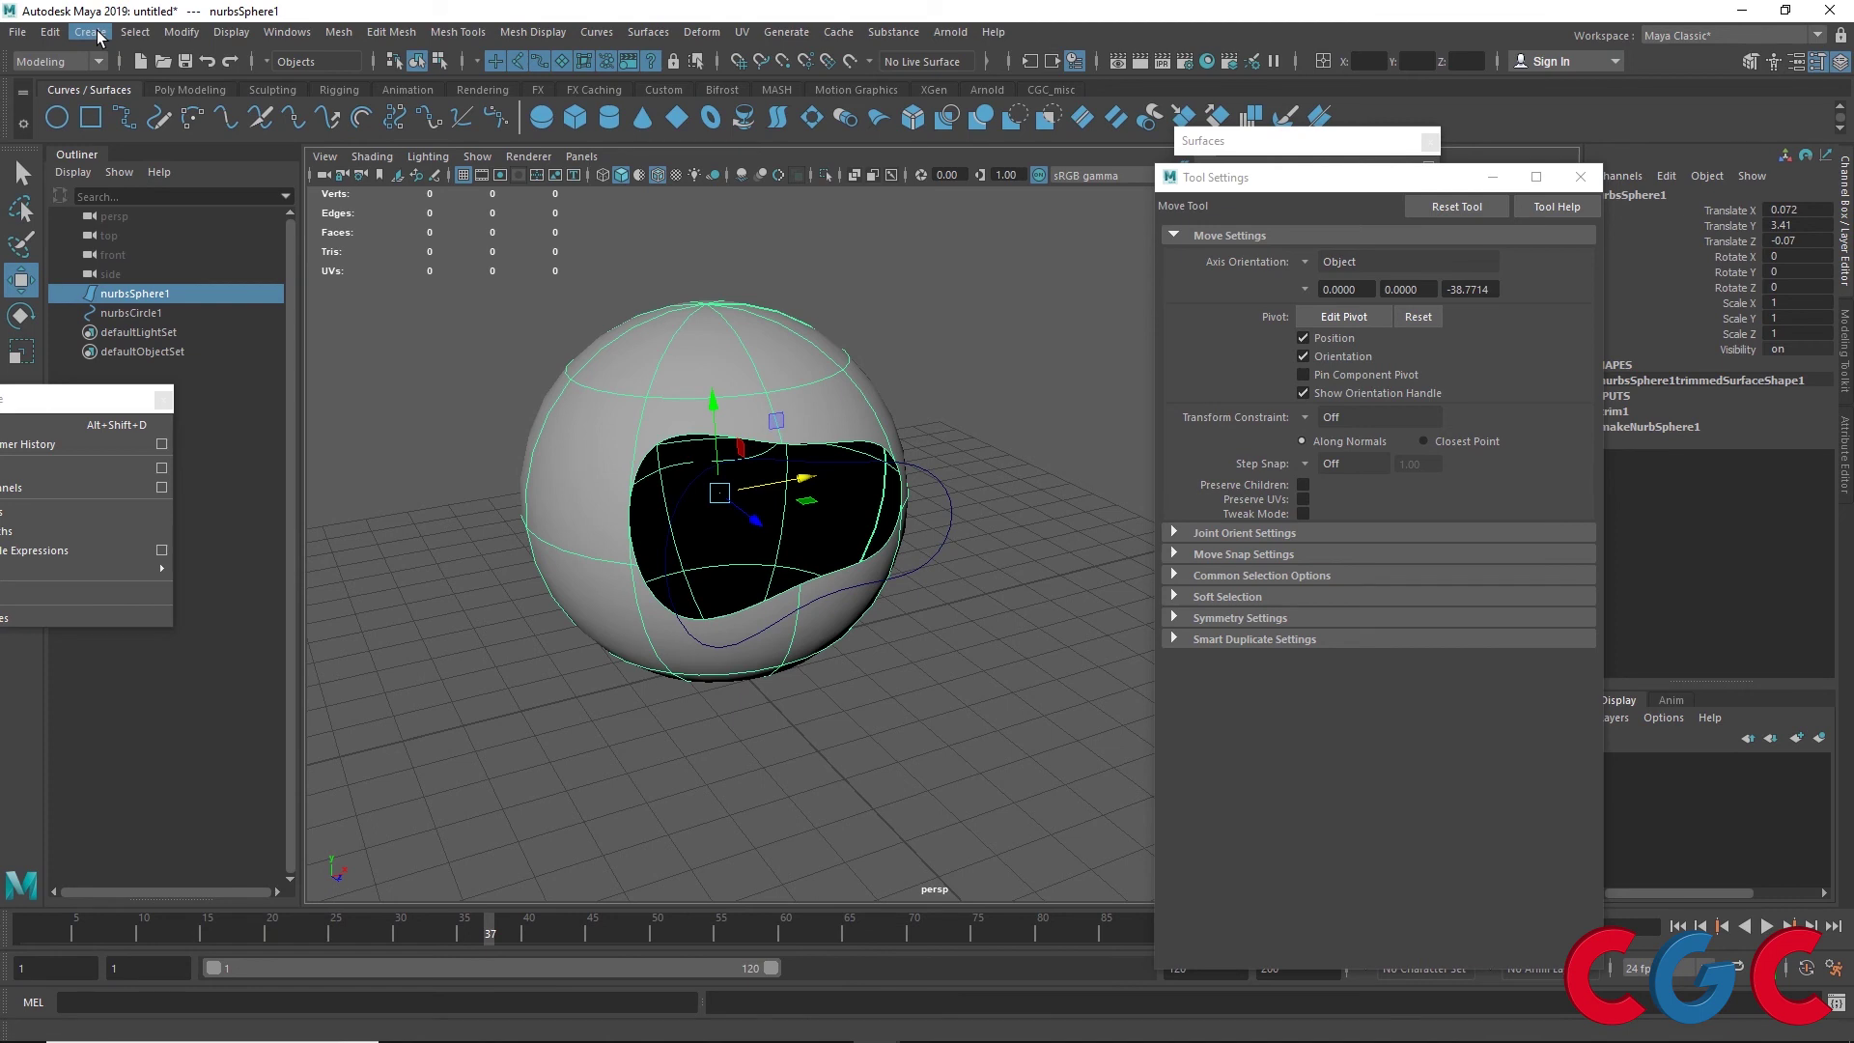
Delete the sphere's construction history via Edit > Delete by Type > History
{"action": "left_click", "coordinate": [51, 32]}
{"action": "mouse_move", "coordinate": [106, 259]}
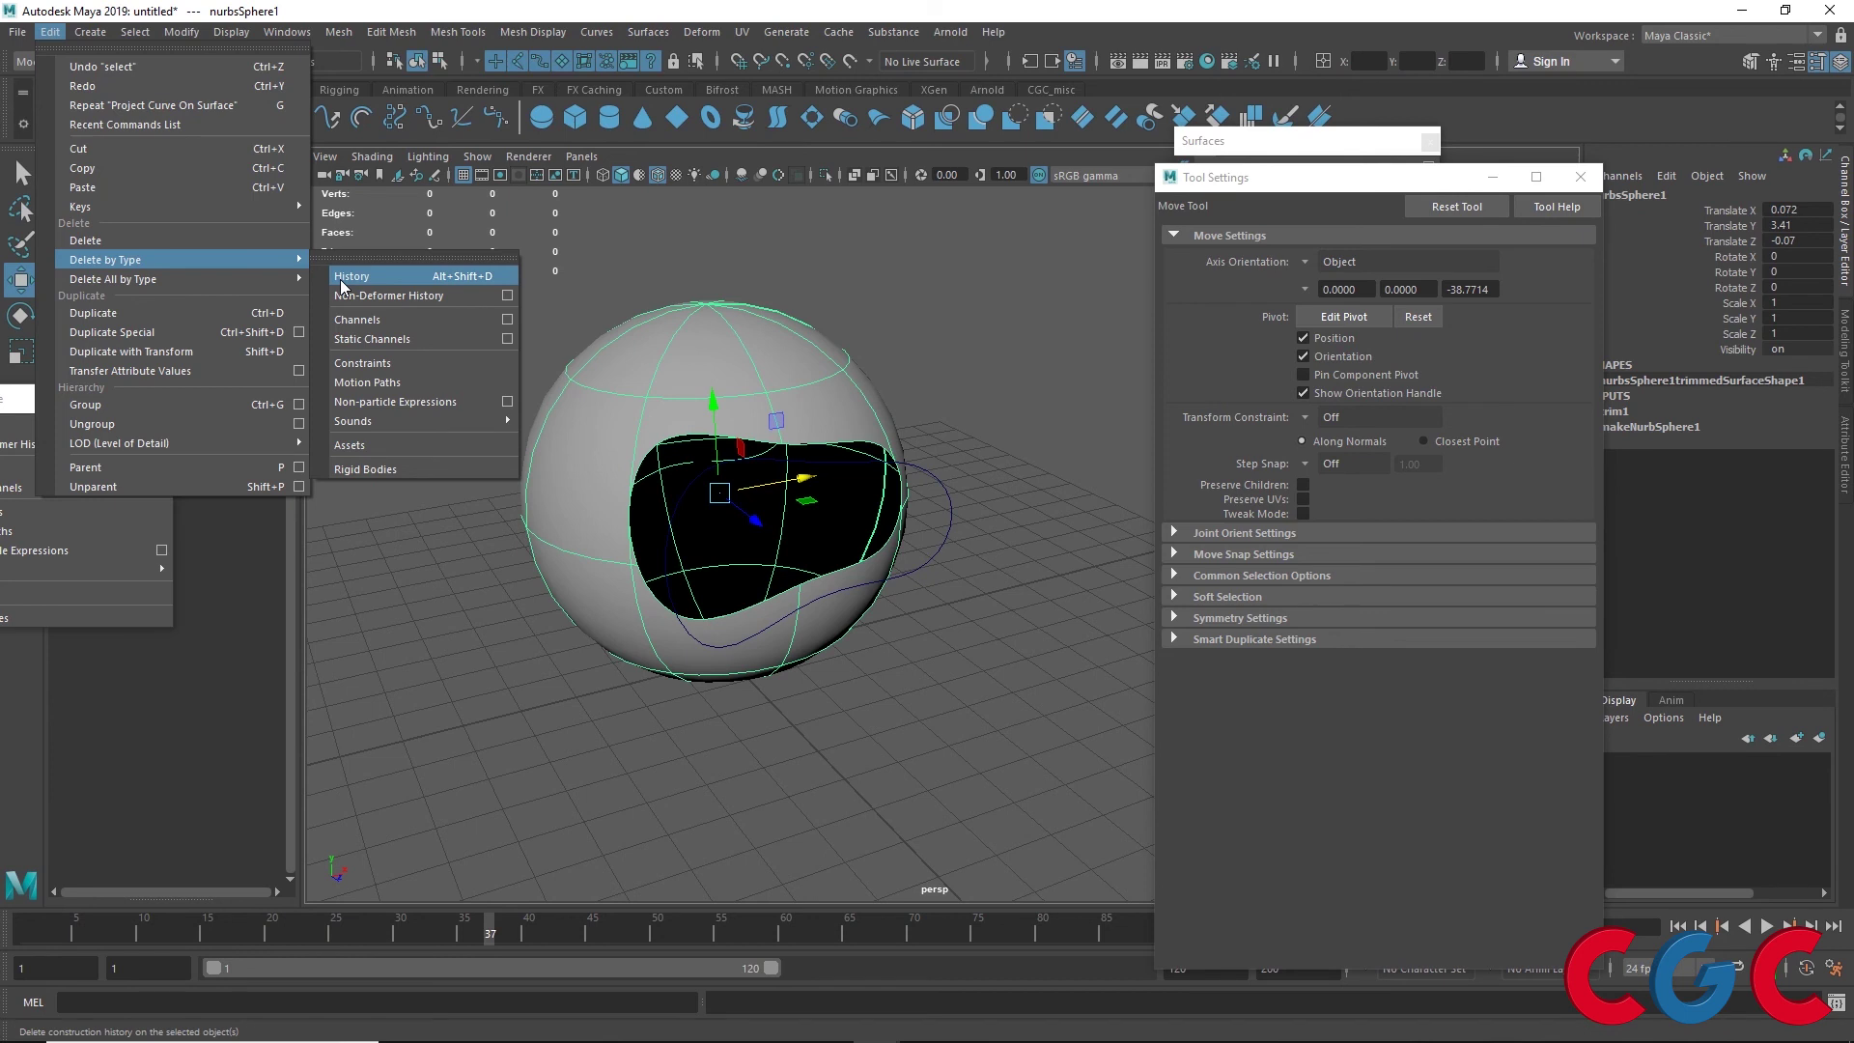
{"action": "left_click", "coordinate": [341, 281]}
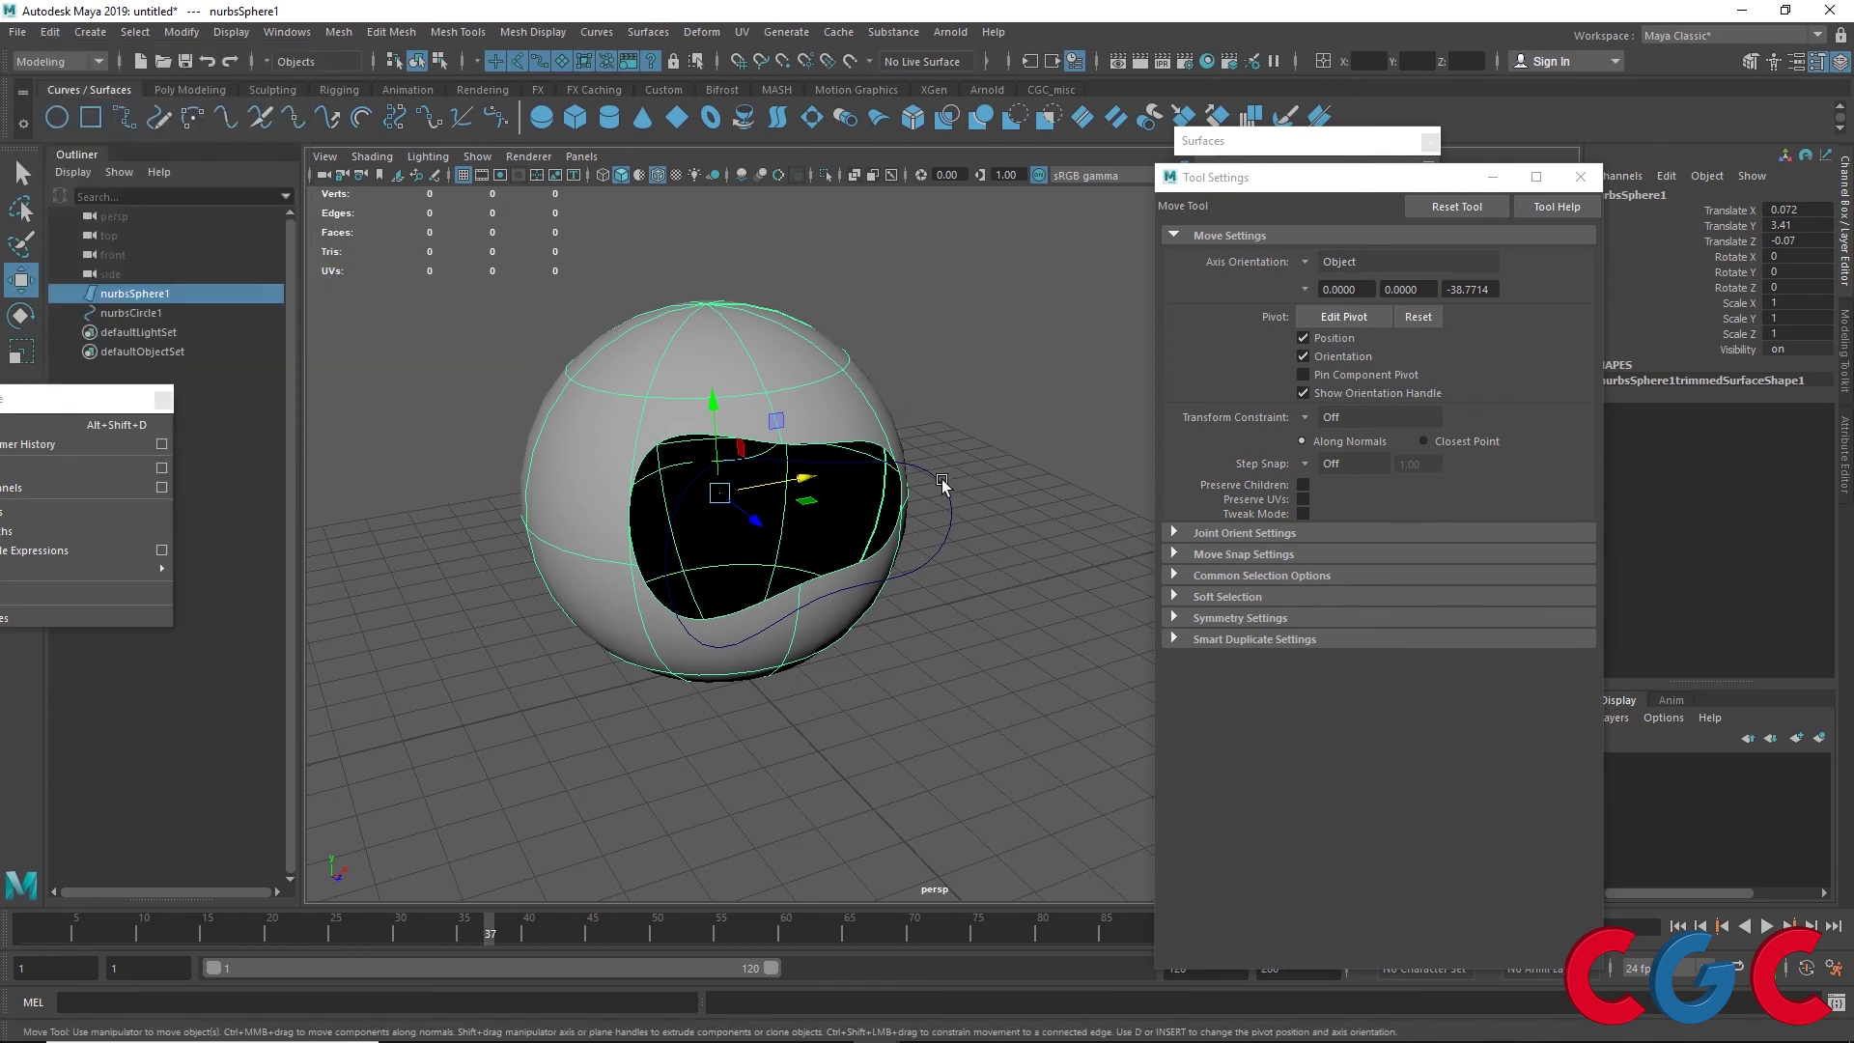
{"action": "key", "text": "ctrl+z"}
{"action": "left_click", "coordinate": [49, 32]}
{"action": "mouse_move", "coordinate": [106, 258]}
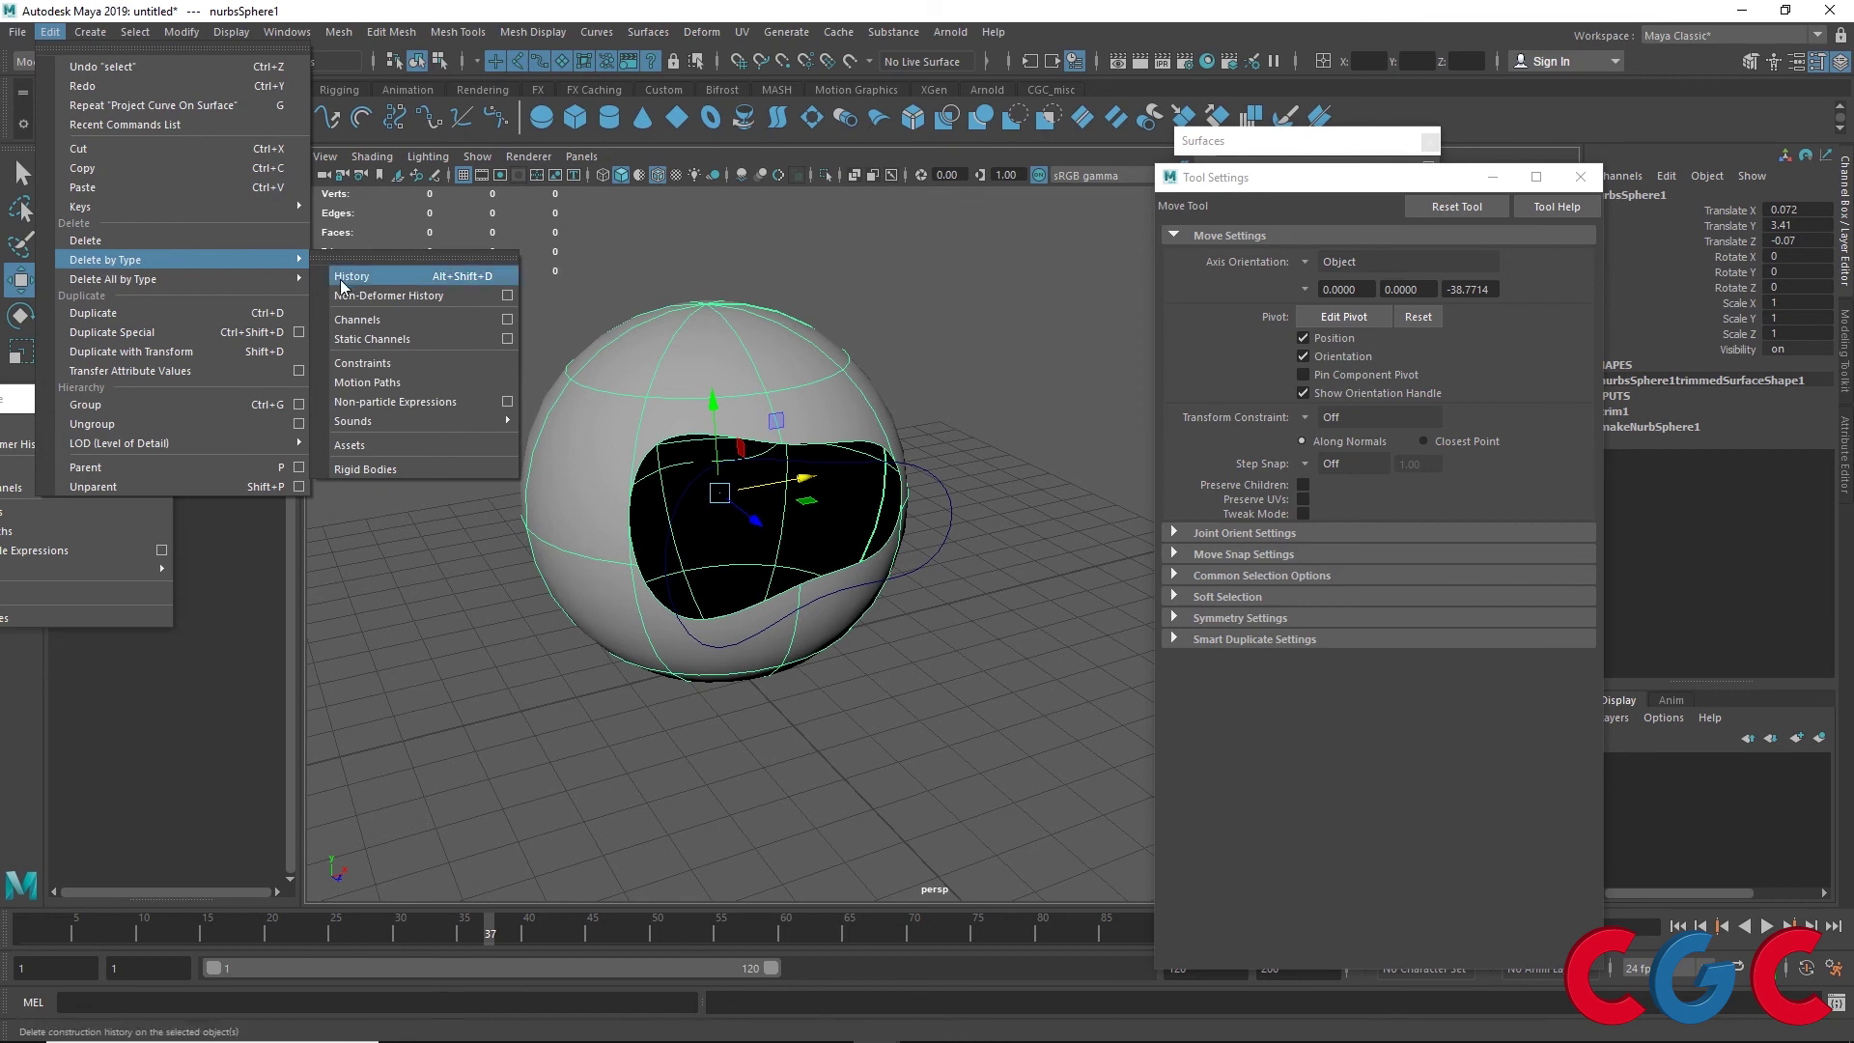
{"action": "left_click", "coordinate": [342, 287]}
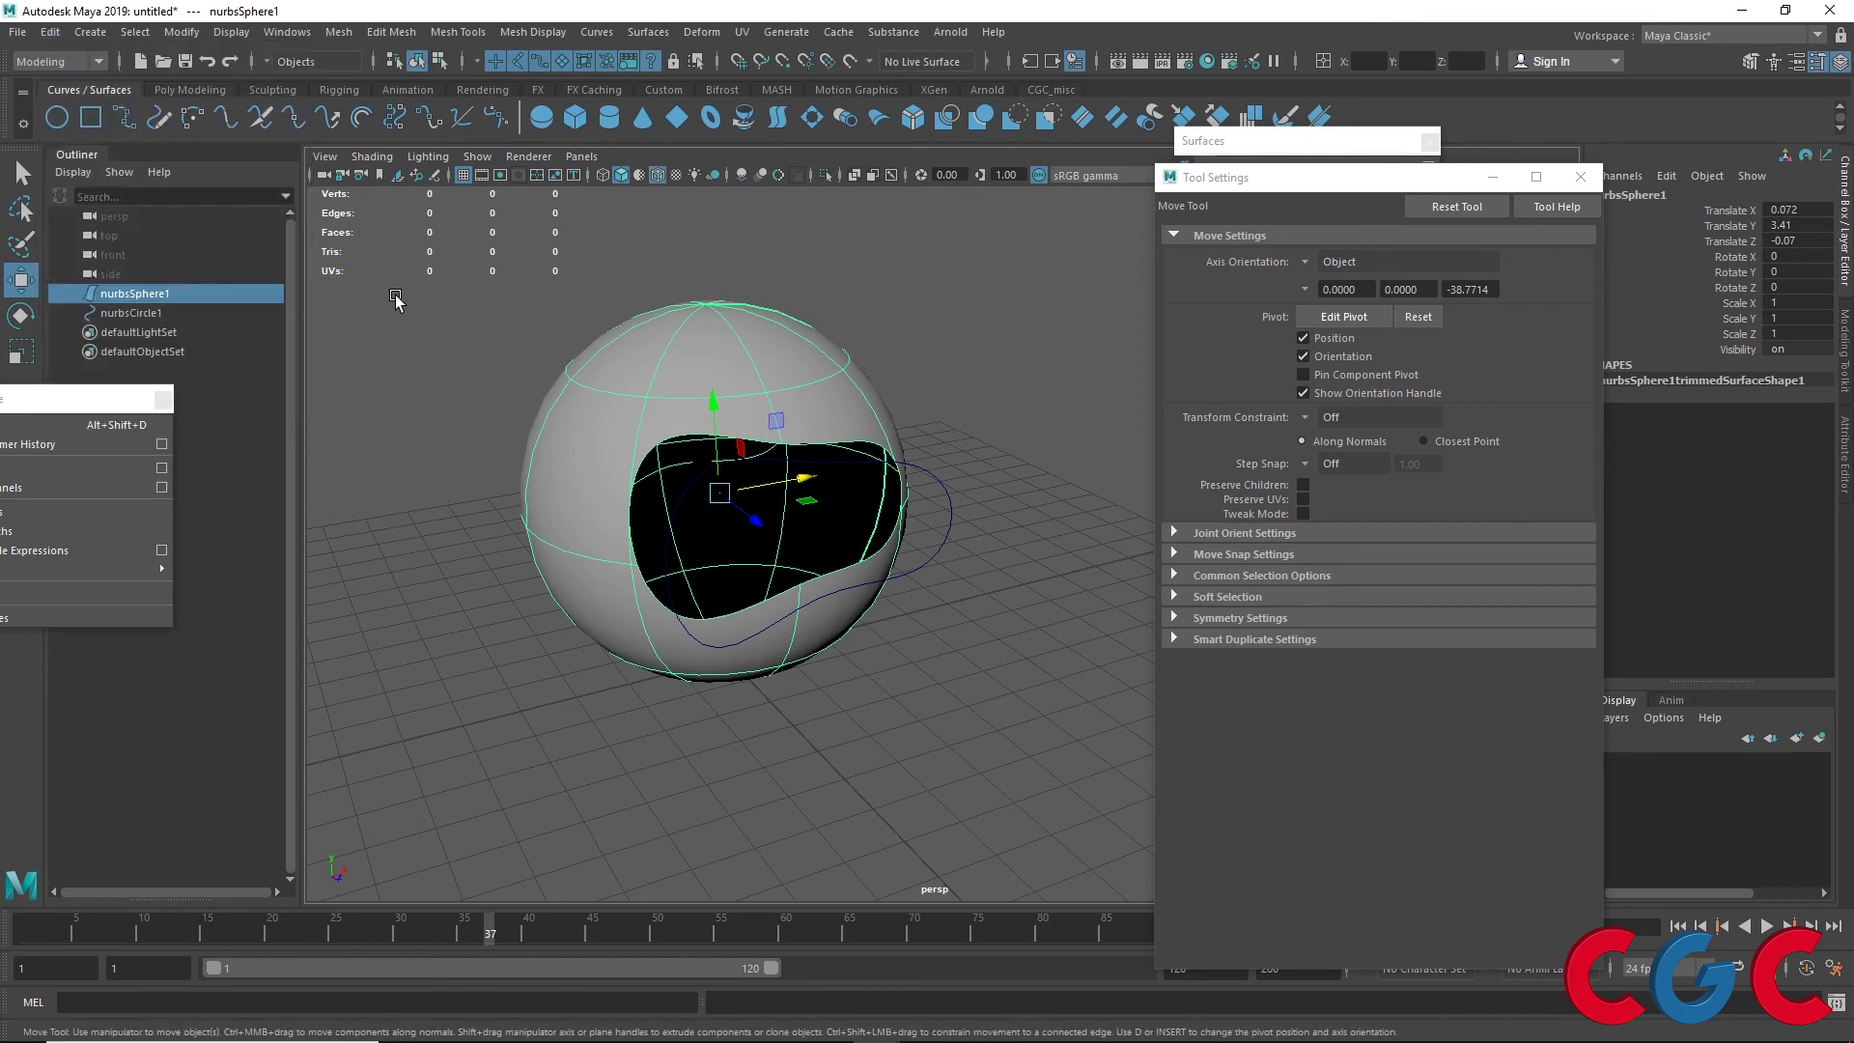
Move the projection curve far from the sphere to Translate Z 12.791, leaving the hole intact
{"action": "left_click", "coordinate": [943, 483]}
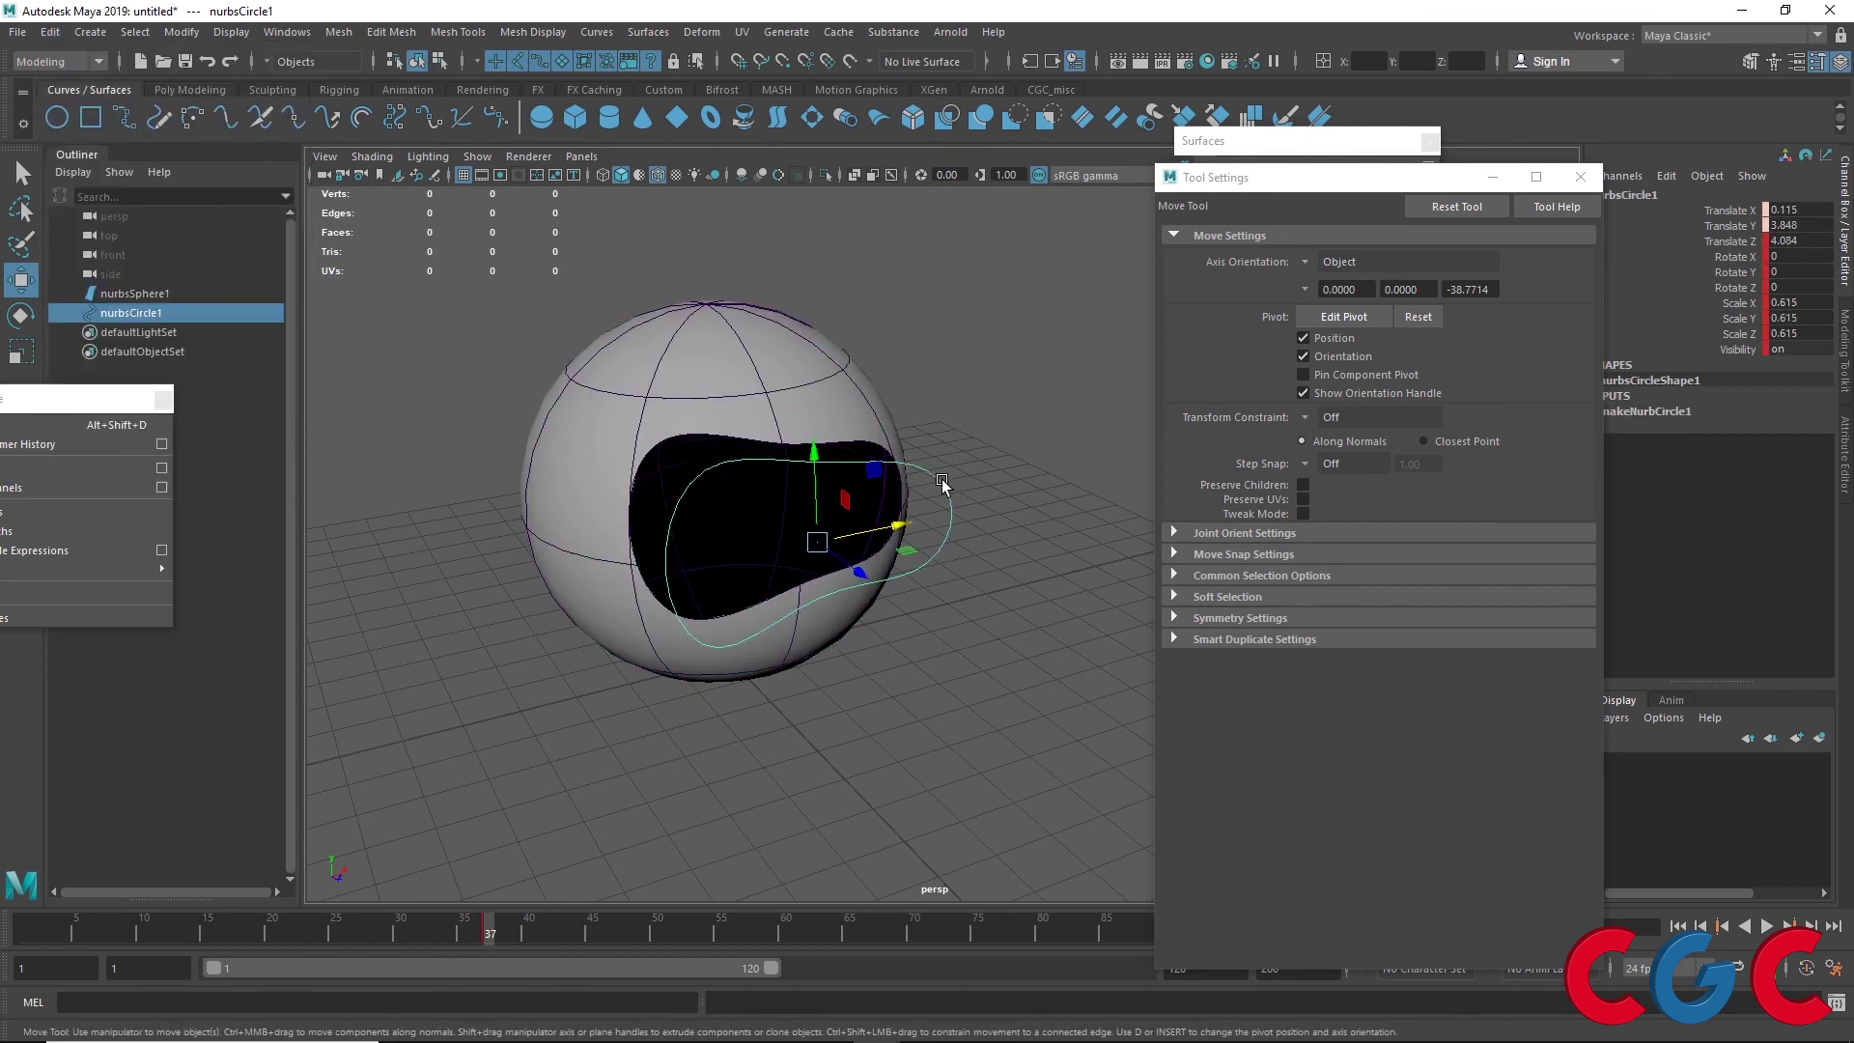
{"action": "right_click", "coordinate": [942, 483]}
{"action": "right_click_drag", "start_coordinate": [942, 479], "coordinate": [1037, 451]}
{"action": "left_click_drag", "start_coordinate": [813, 452], "coordinate": [807, 386]}
{"action": "left_click_drag", "start_coordinate": [854, 488], "coordinate": [1283, 807]}
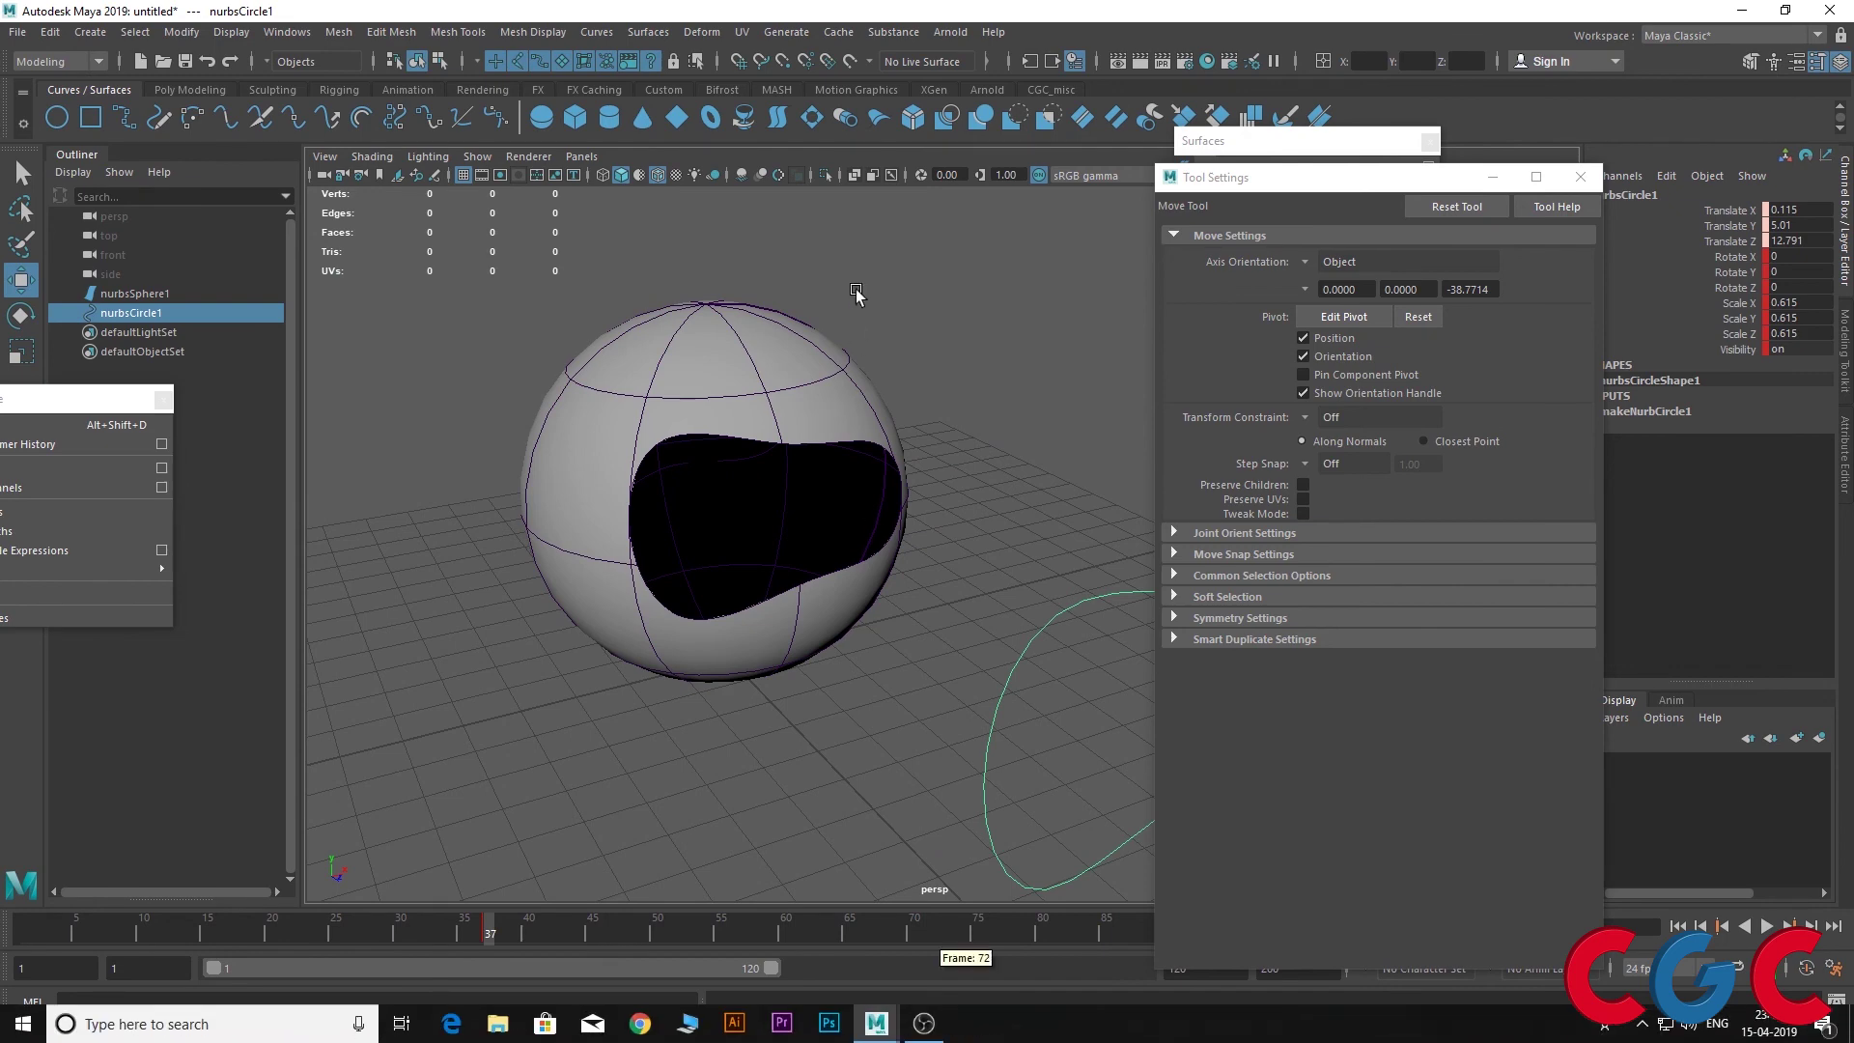
{"action": "mouse_move", "coordinate": [844, 280]}
{"action": "left_mouse_down"}
{"action": "mouse_move", "coordinate": [690, 473]}
{"action": "mouse_move", "coordinate": [786, 499]}
{"action": "mouse_move", "coordinate": [859, 569]}
{"action": "mouse_move", "coordinate": [715, 692]}
{"action": "mouse_move", "coordinate": [544, 427]}
{"action": "left_mouse_up"}
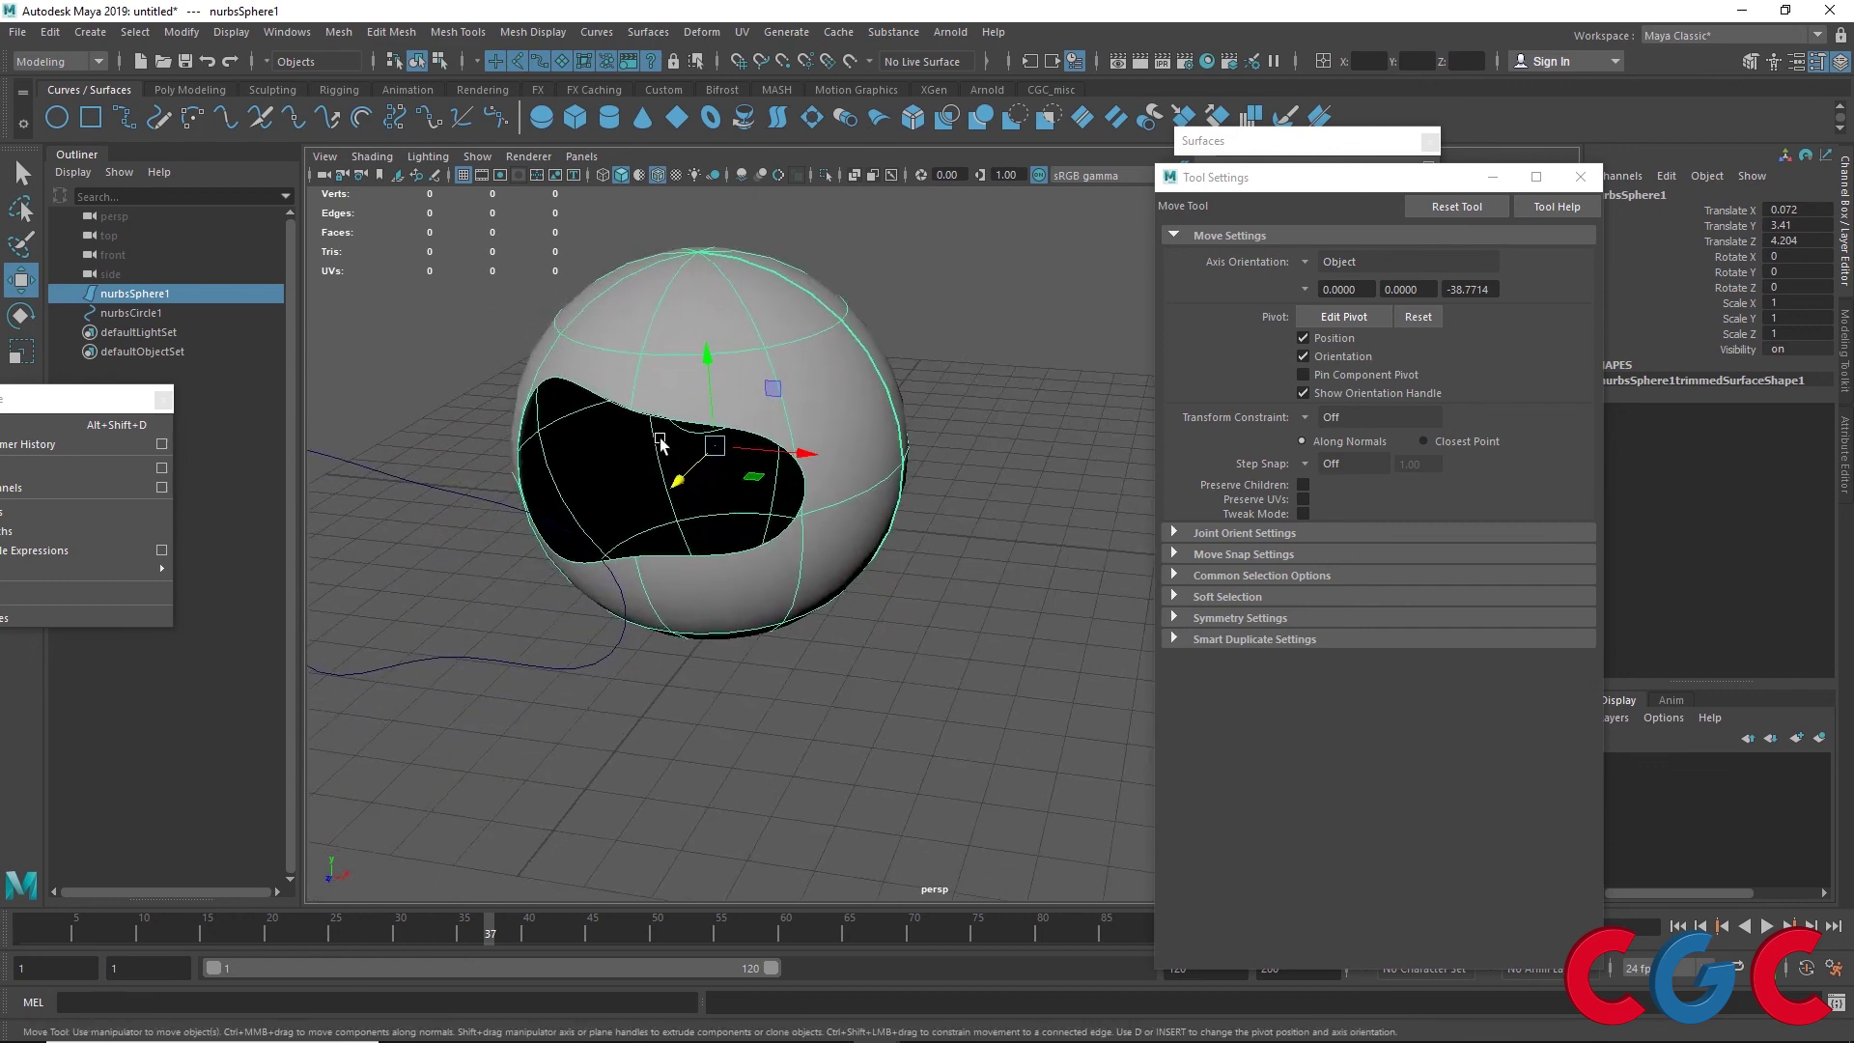
Switch the trimmed sphere to Hull mode from its right-click marking menu
{"action": "scroll", "coordinate": [543, 427], "scroll_direction": "up", "scroll_amount": 3}
{"action": "scroll", "coordinate": [452, 413], "scroll_direction": "down", "scroll_amount": 3}
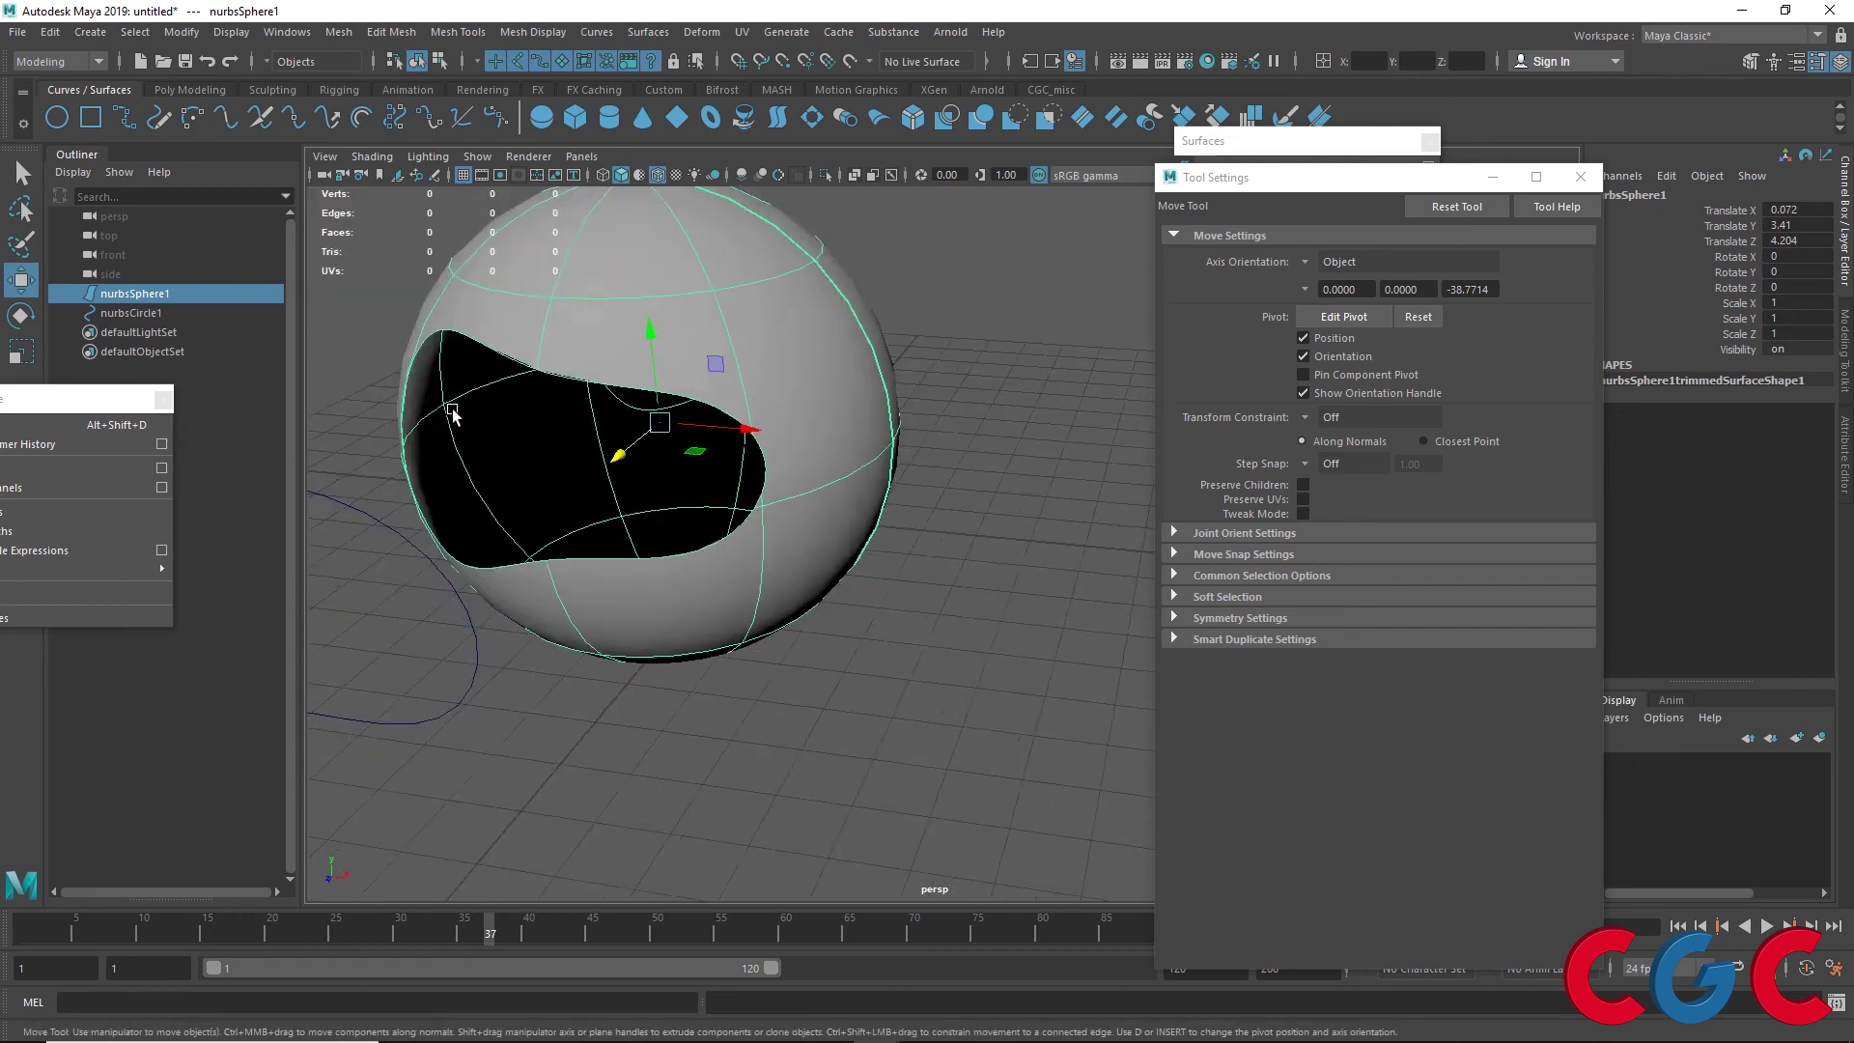
{"action": "scroll", "coordinate": [452, 414], "scroll_direction": "down", "scroll_amount": 2}
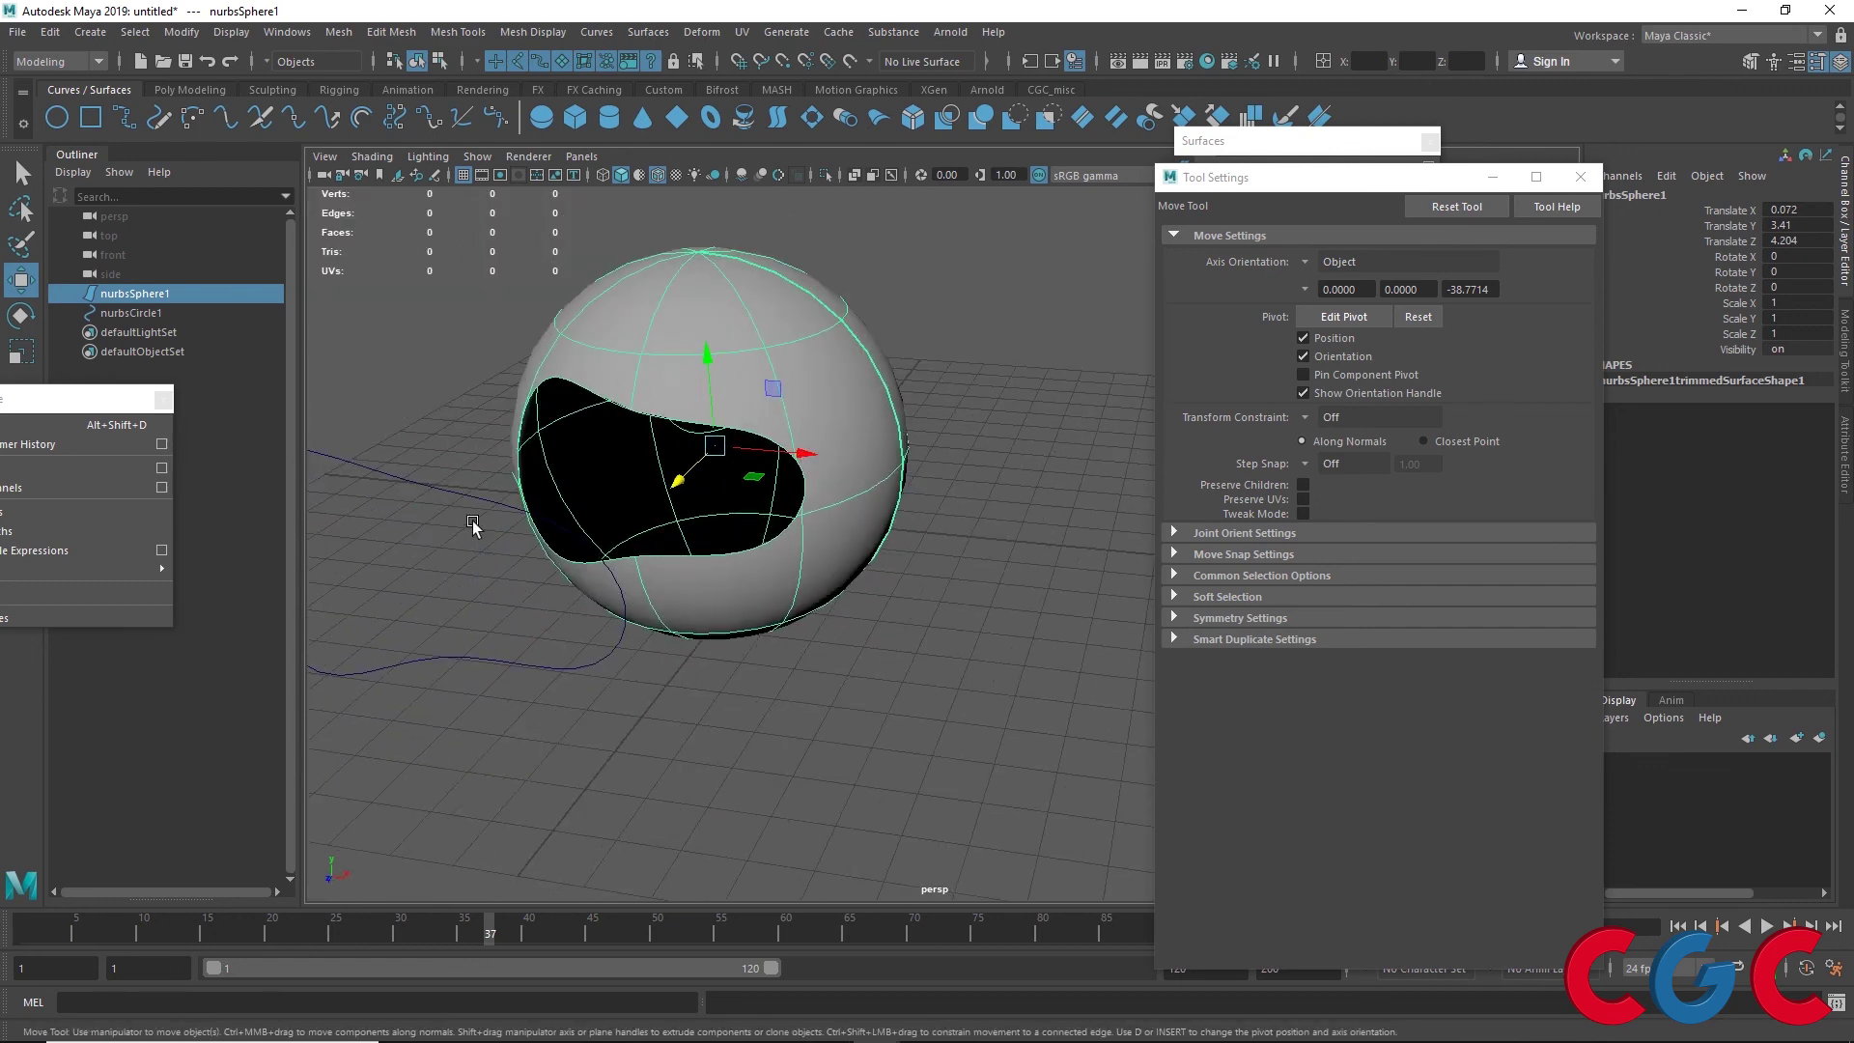
{"action": "mouse_move", "coordinate": [751, 511]}
{"action": "left_mouse_down", "text": "alt"}
{"action": "mouse_move", "coordinate": [682, 476]}
{"action": "mouse_move", "coordinate": [809, 436]}
{"action": "mouse_move", "coordinate": [749, 352]}
{"action": "left_mouse_up", "text": "alt"}
{"action": "right_click", "coordinate": [749, 353]}
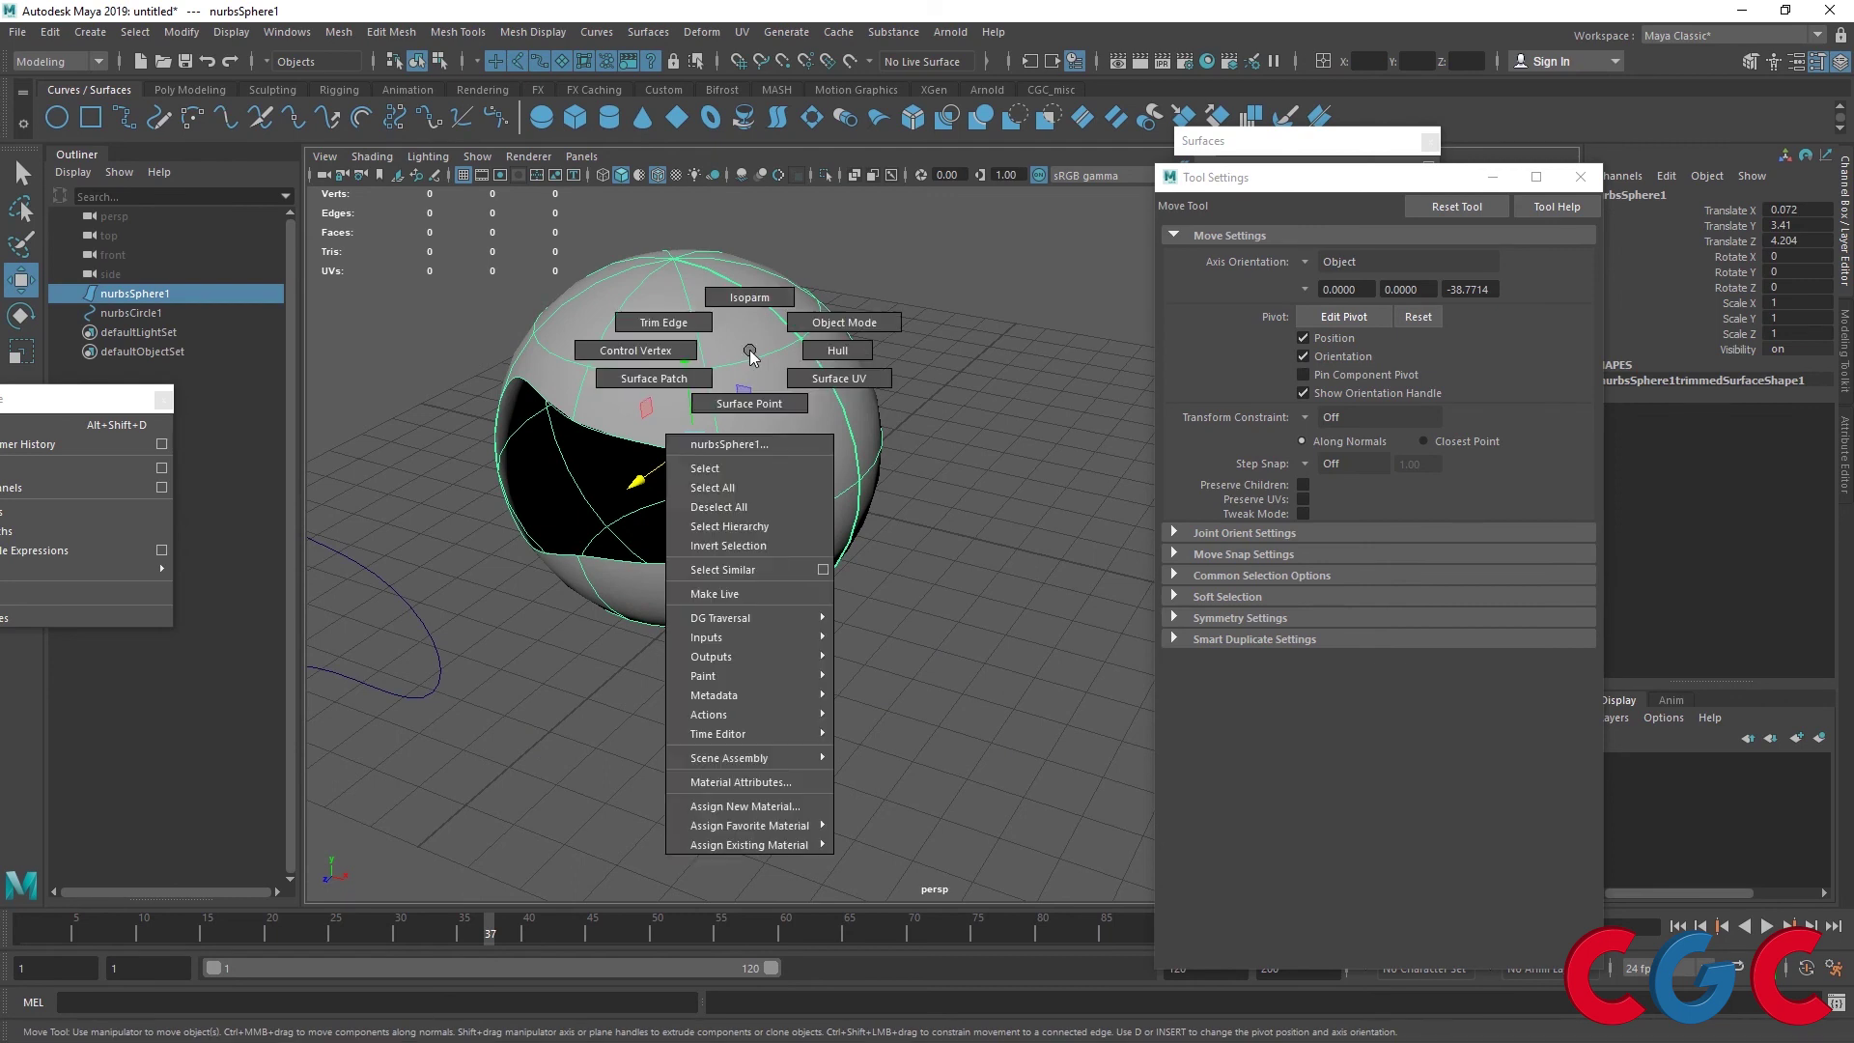
{"action": "left_click", "coordinate": [856, 347]}
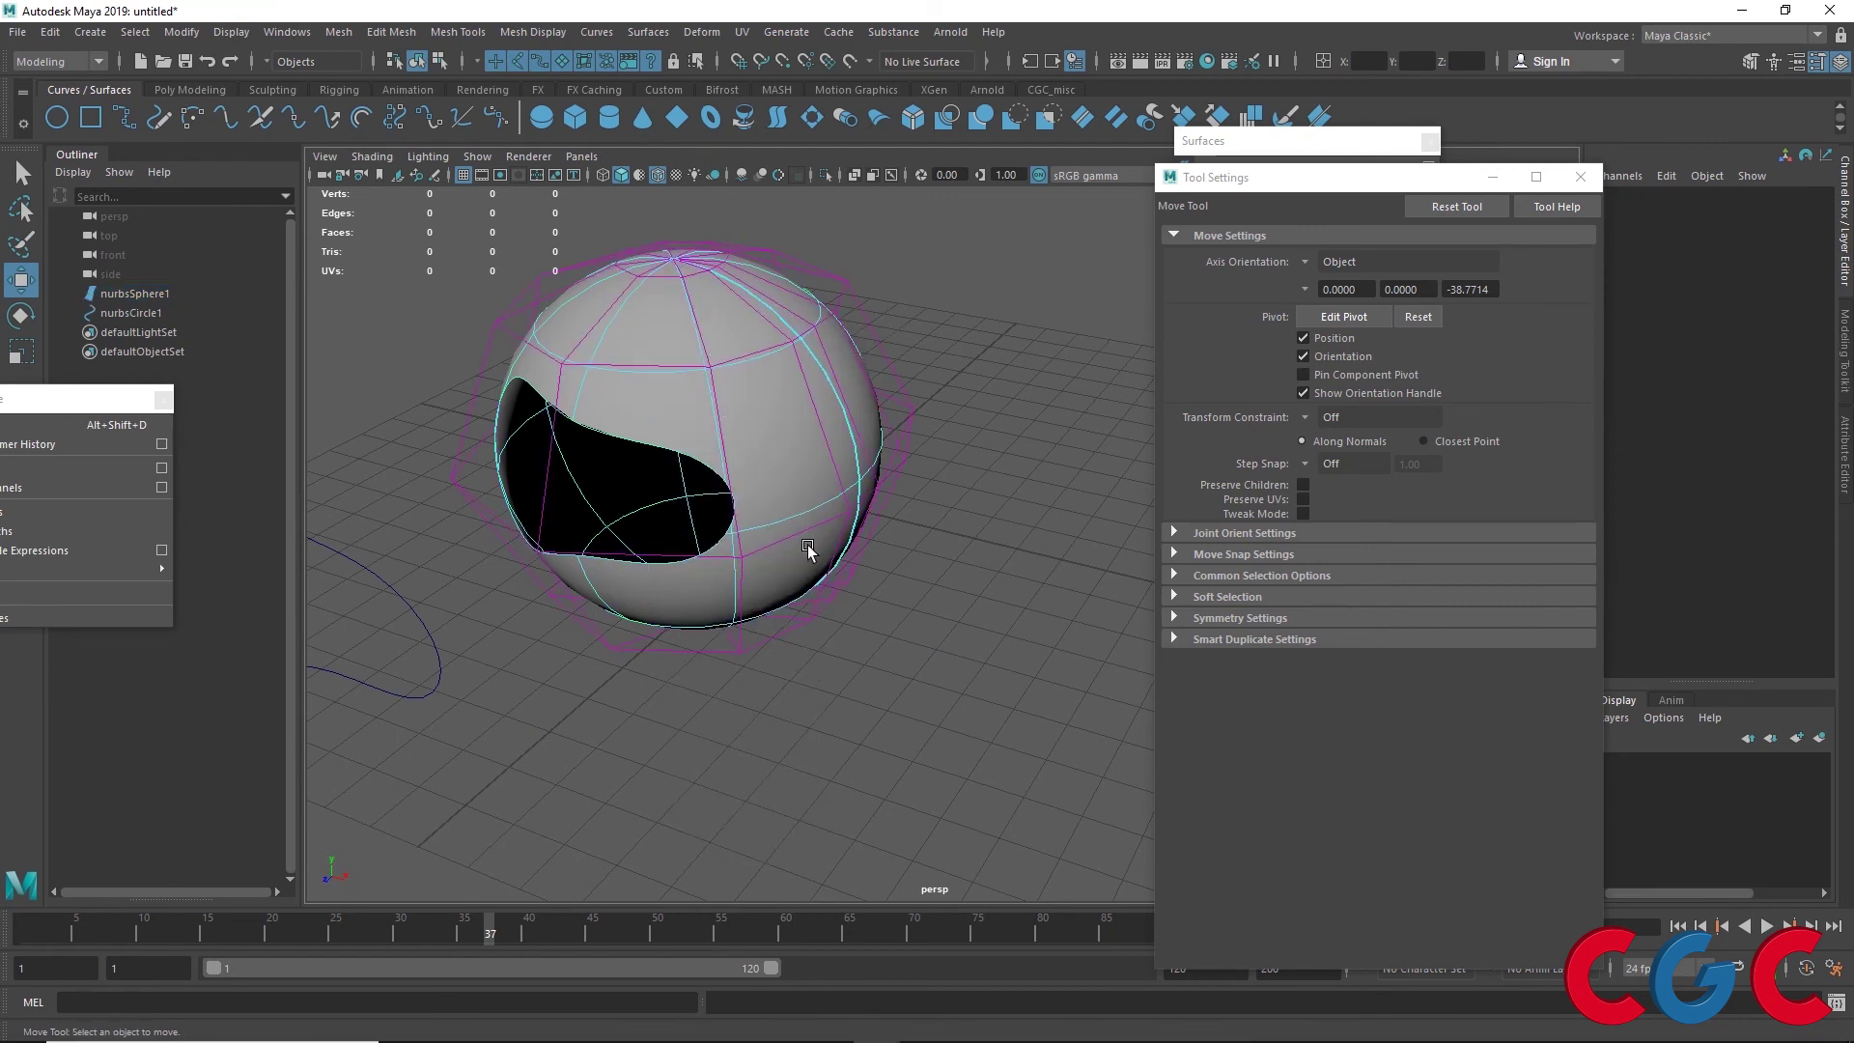
Trial-scale one sphere hull into a helmet shape, then undo it
{"action": "mouse_move", "coordinate": [636, 538]}
{"action": "left_mouse_down", "text": "alt"}
{"action": "mouse_move", "coordinate": [703, 517]}
{"action": "mouse_move", "coordinate": [589, 531]}
{"action": "left_mouse_up", "text": "alt"}
{"action": "left_click", "coordinate": [589, 531]}
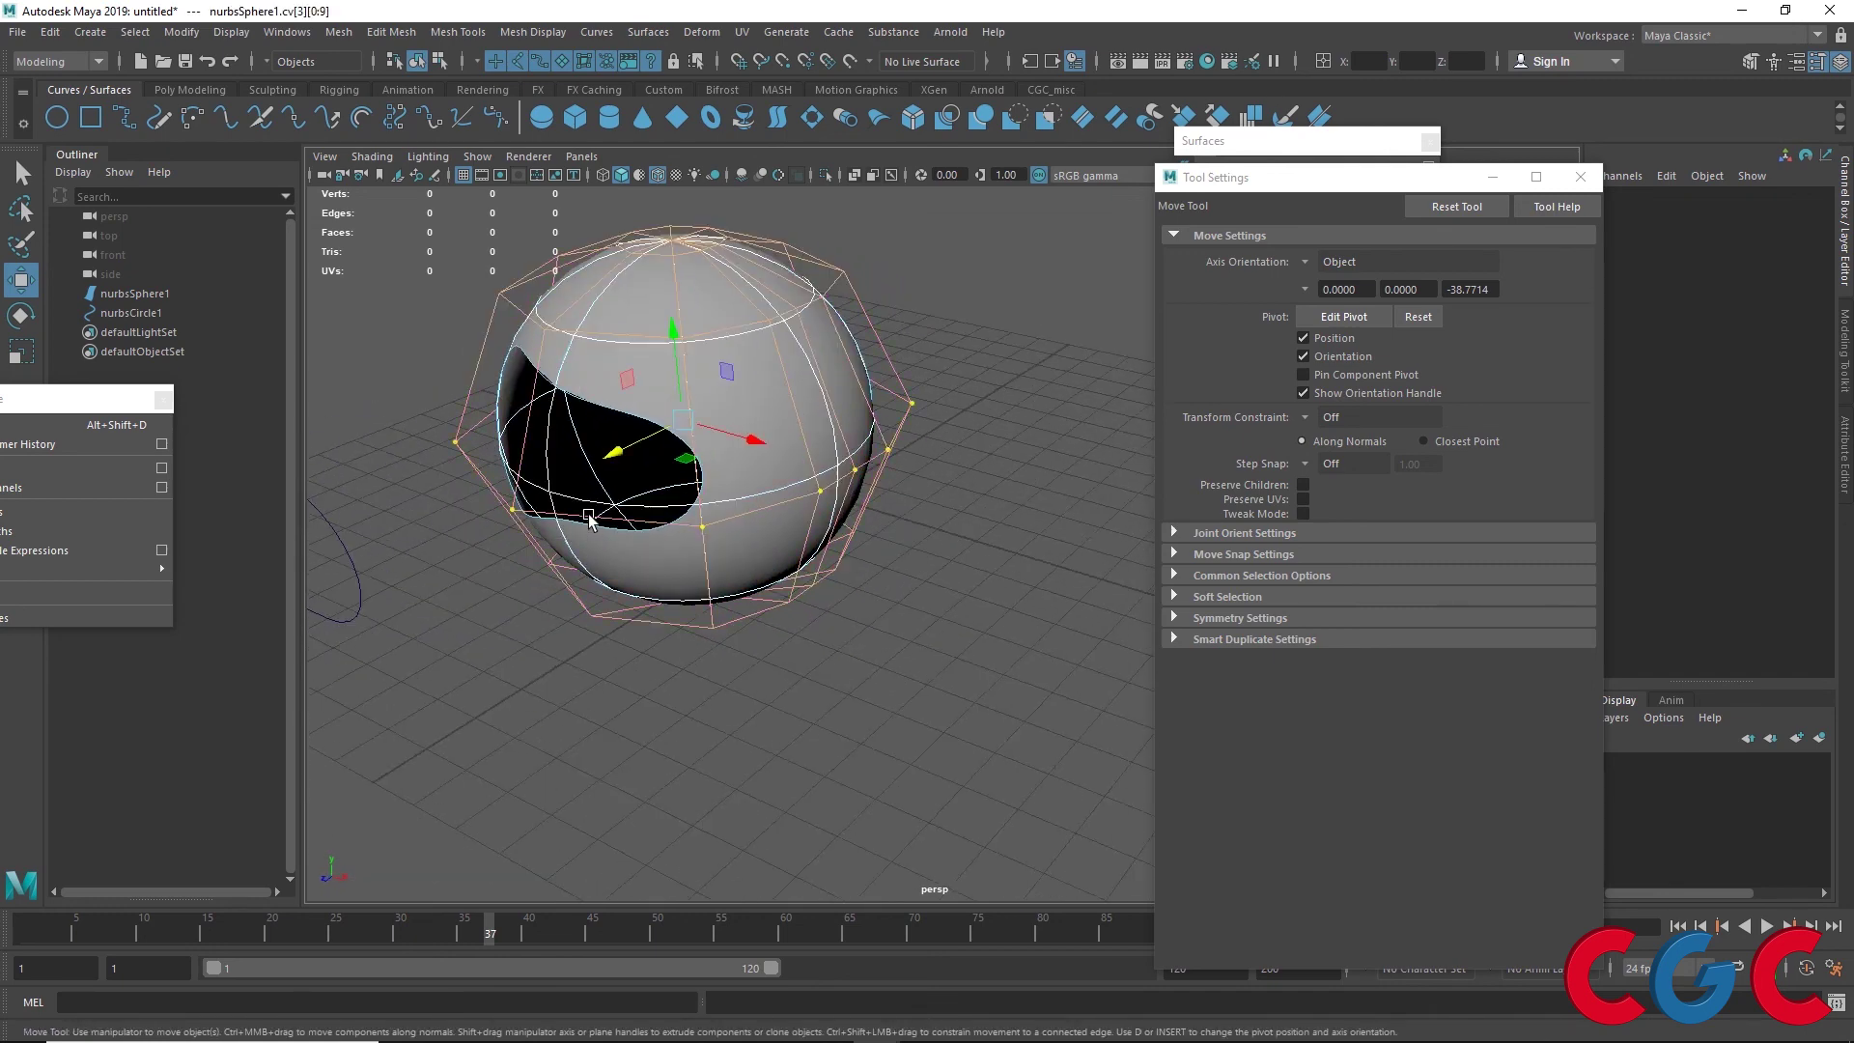
{"action": "key", "text": "r"}
{"action": "left_click_drag", "start_coordinate": [693, 431], "coordinate": [626, 430]}
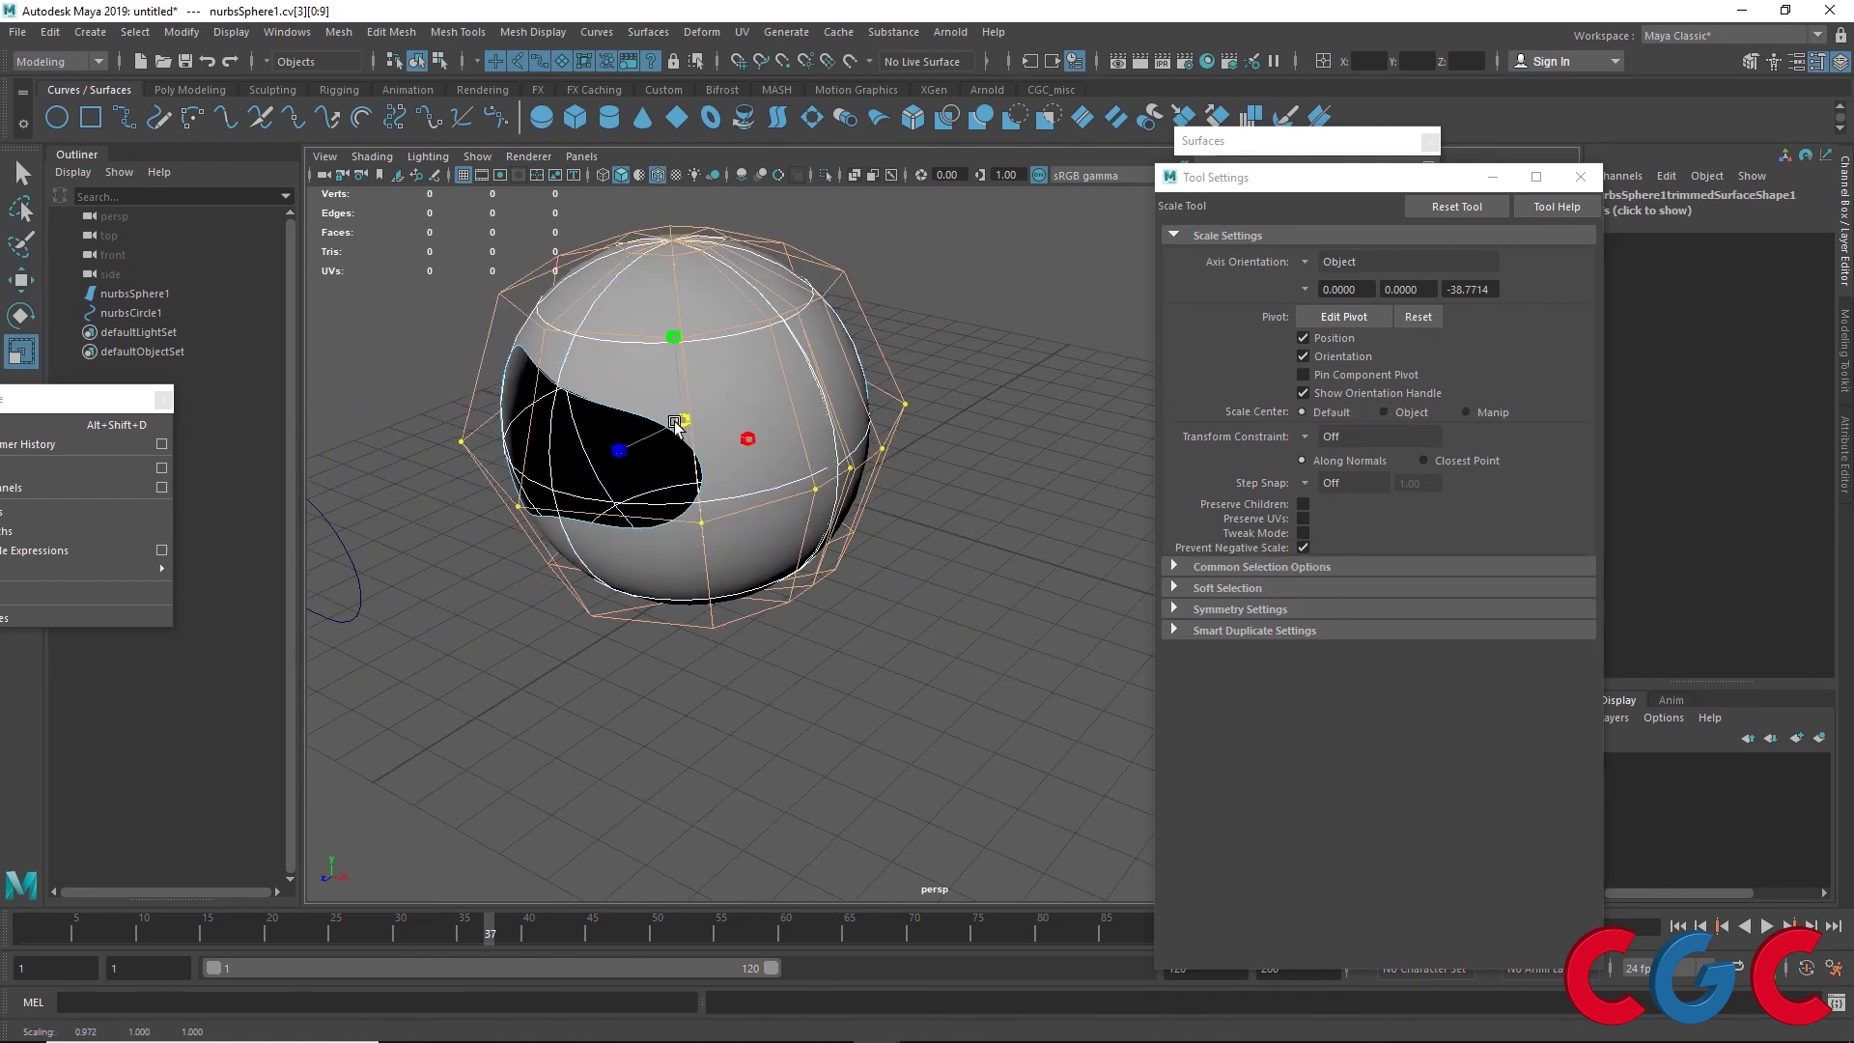
{"action": "key", "text": "ctrl+z"}
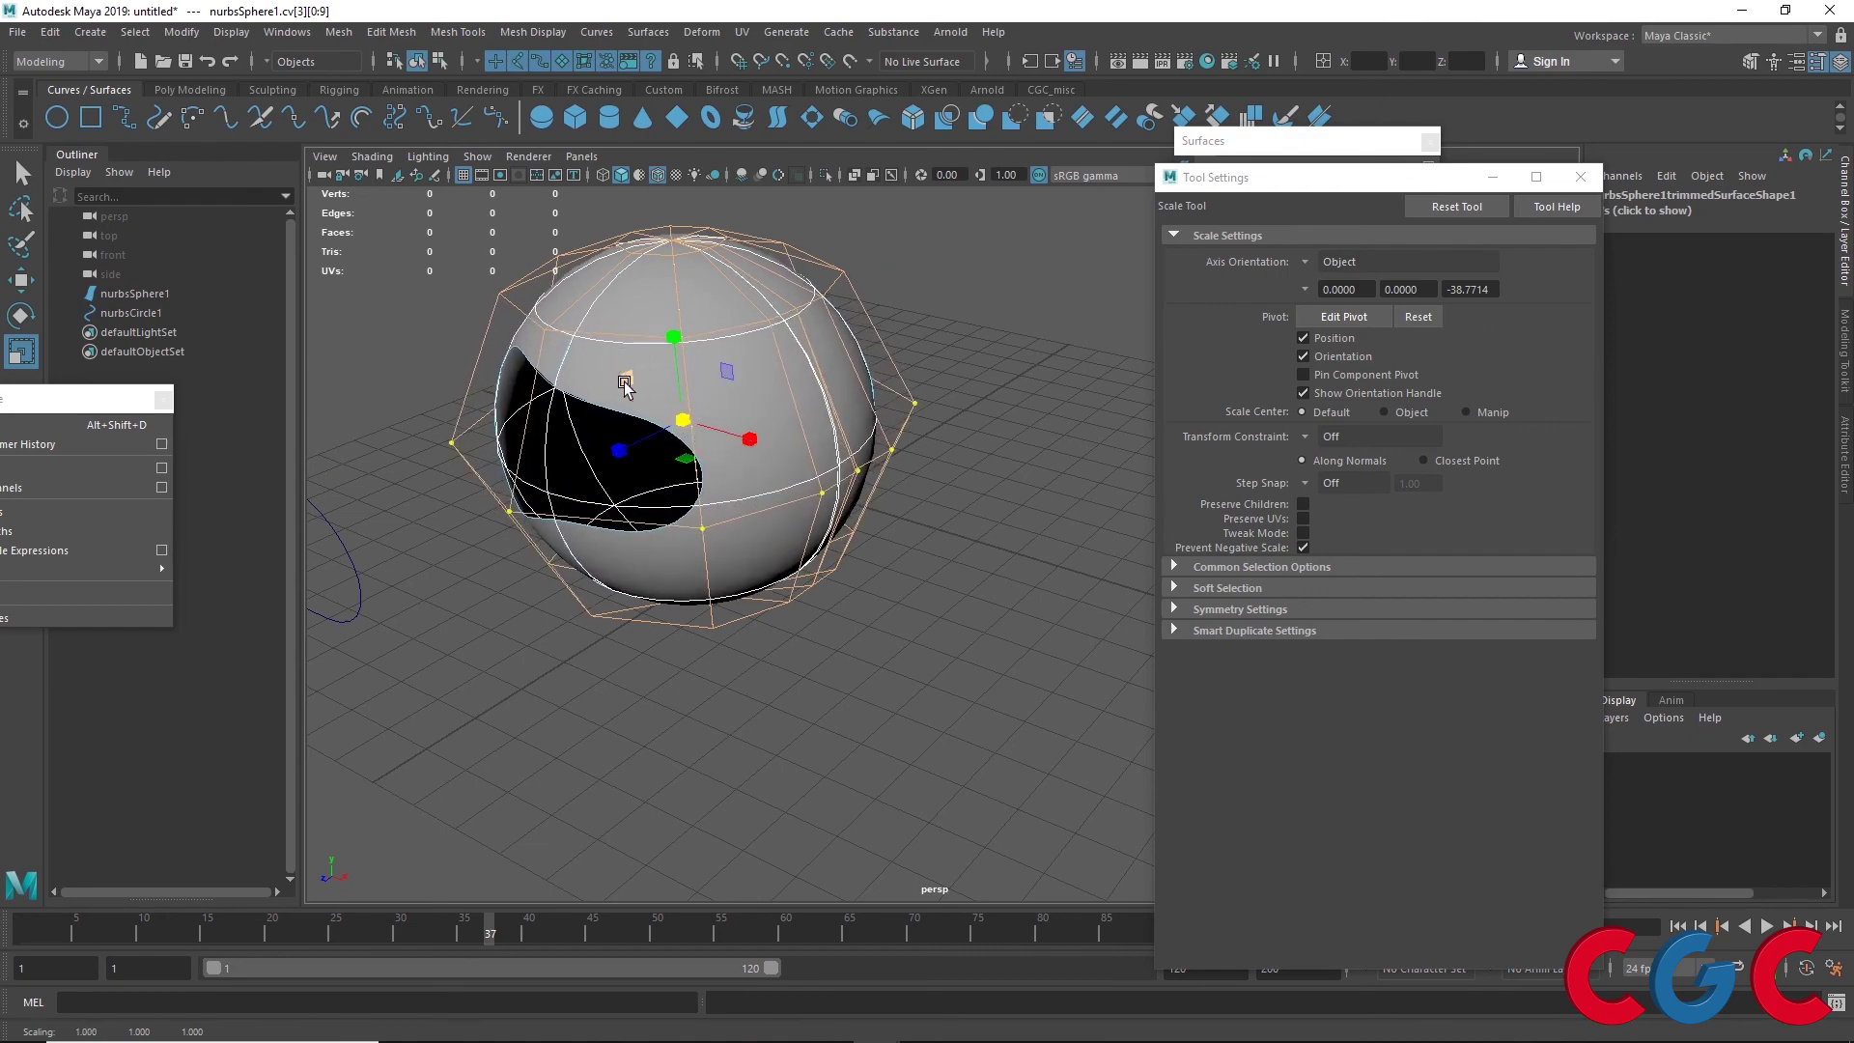
Return the sphere to object mode with the Move tool, moving its settings window aside
{"action": "mouse_move", "coordinate": [681, 420]}
{"action": "left_mouse_down", "text": "alt"}
{"action": "mouse_move", "coordinate": [550, 485]}
{"action": "mouse_move", "coordinate": [603, 610]}
{"action": "mouse_move", "coordinate": [674, 564]}
{"action": "left_mouse_up", "text": "alt"}
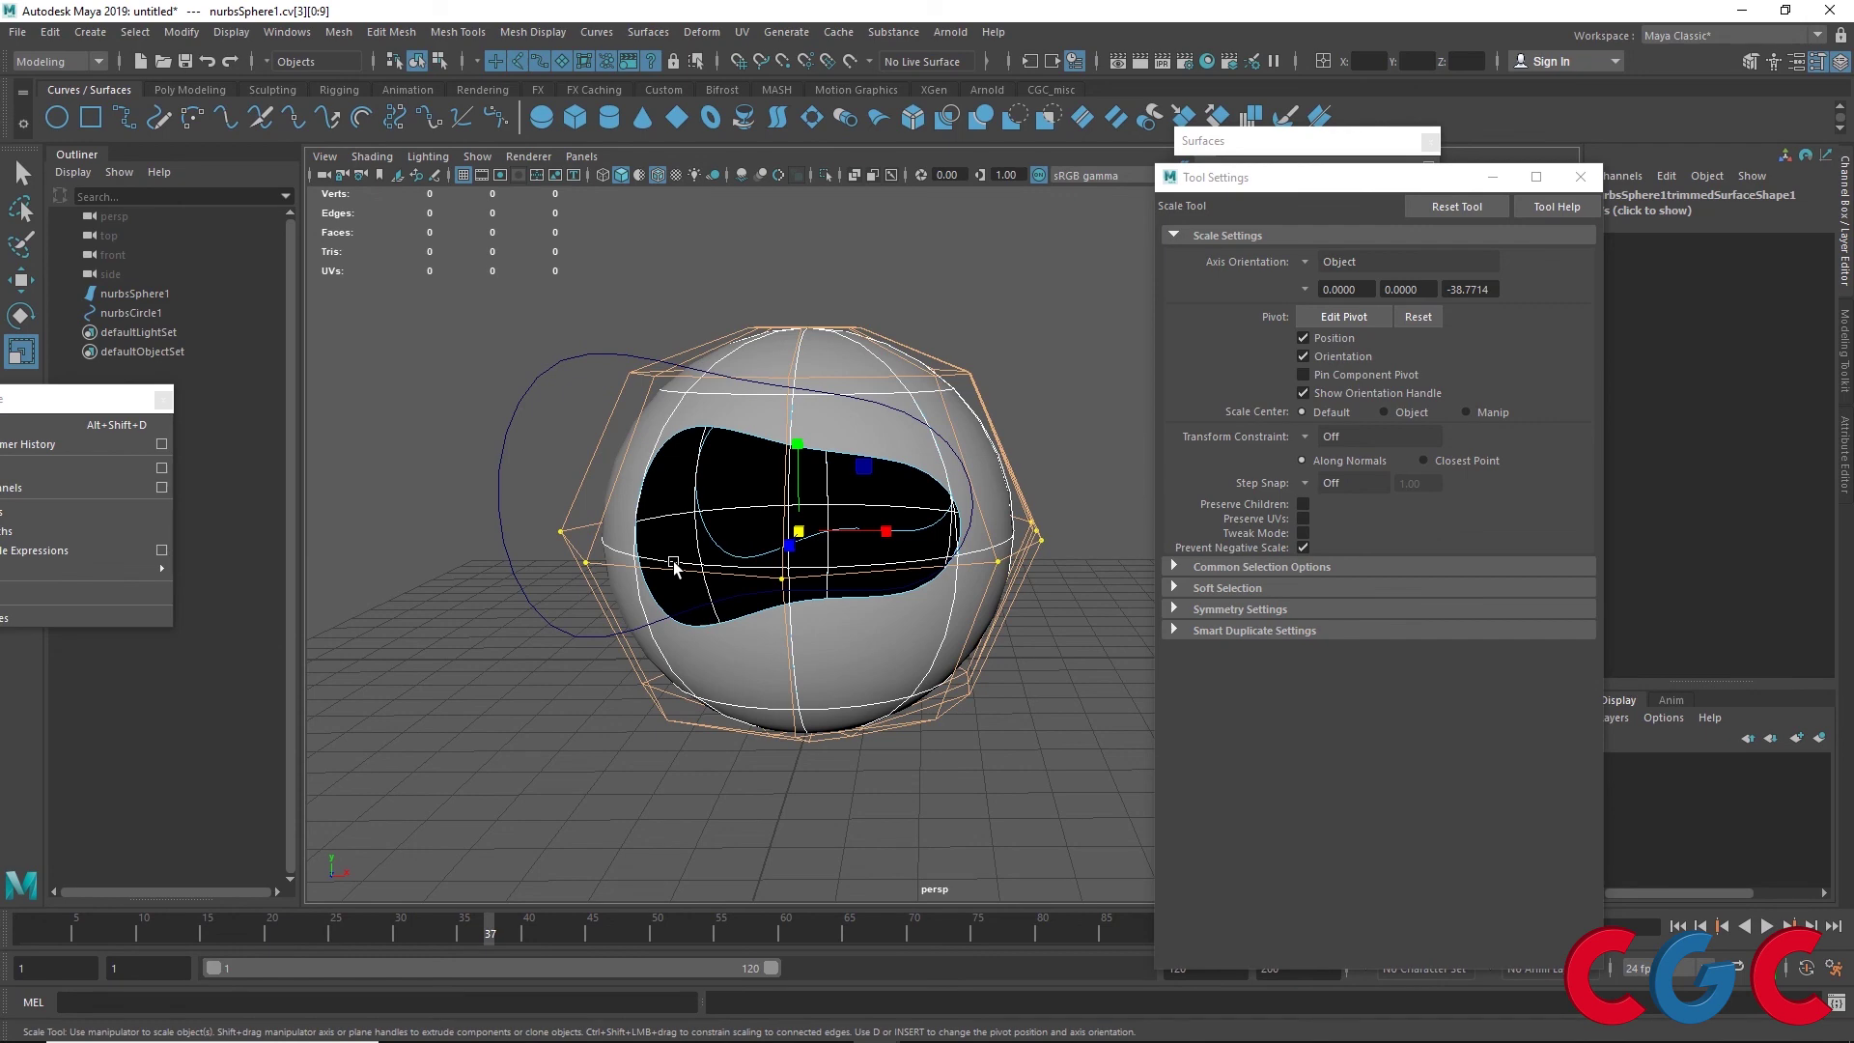
{"action": "key", "text": "alt"}
{"action": "key", "text": "F8"}
{"action": "scroll", "coordinate": [680, 435], "scroll_direction": "down", "scroll_amount": 5}
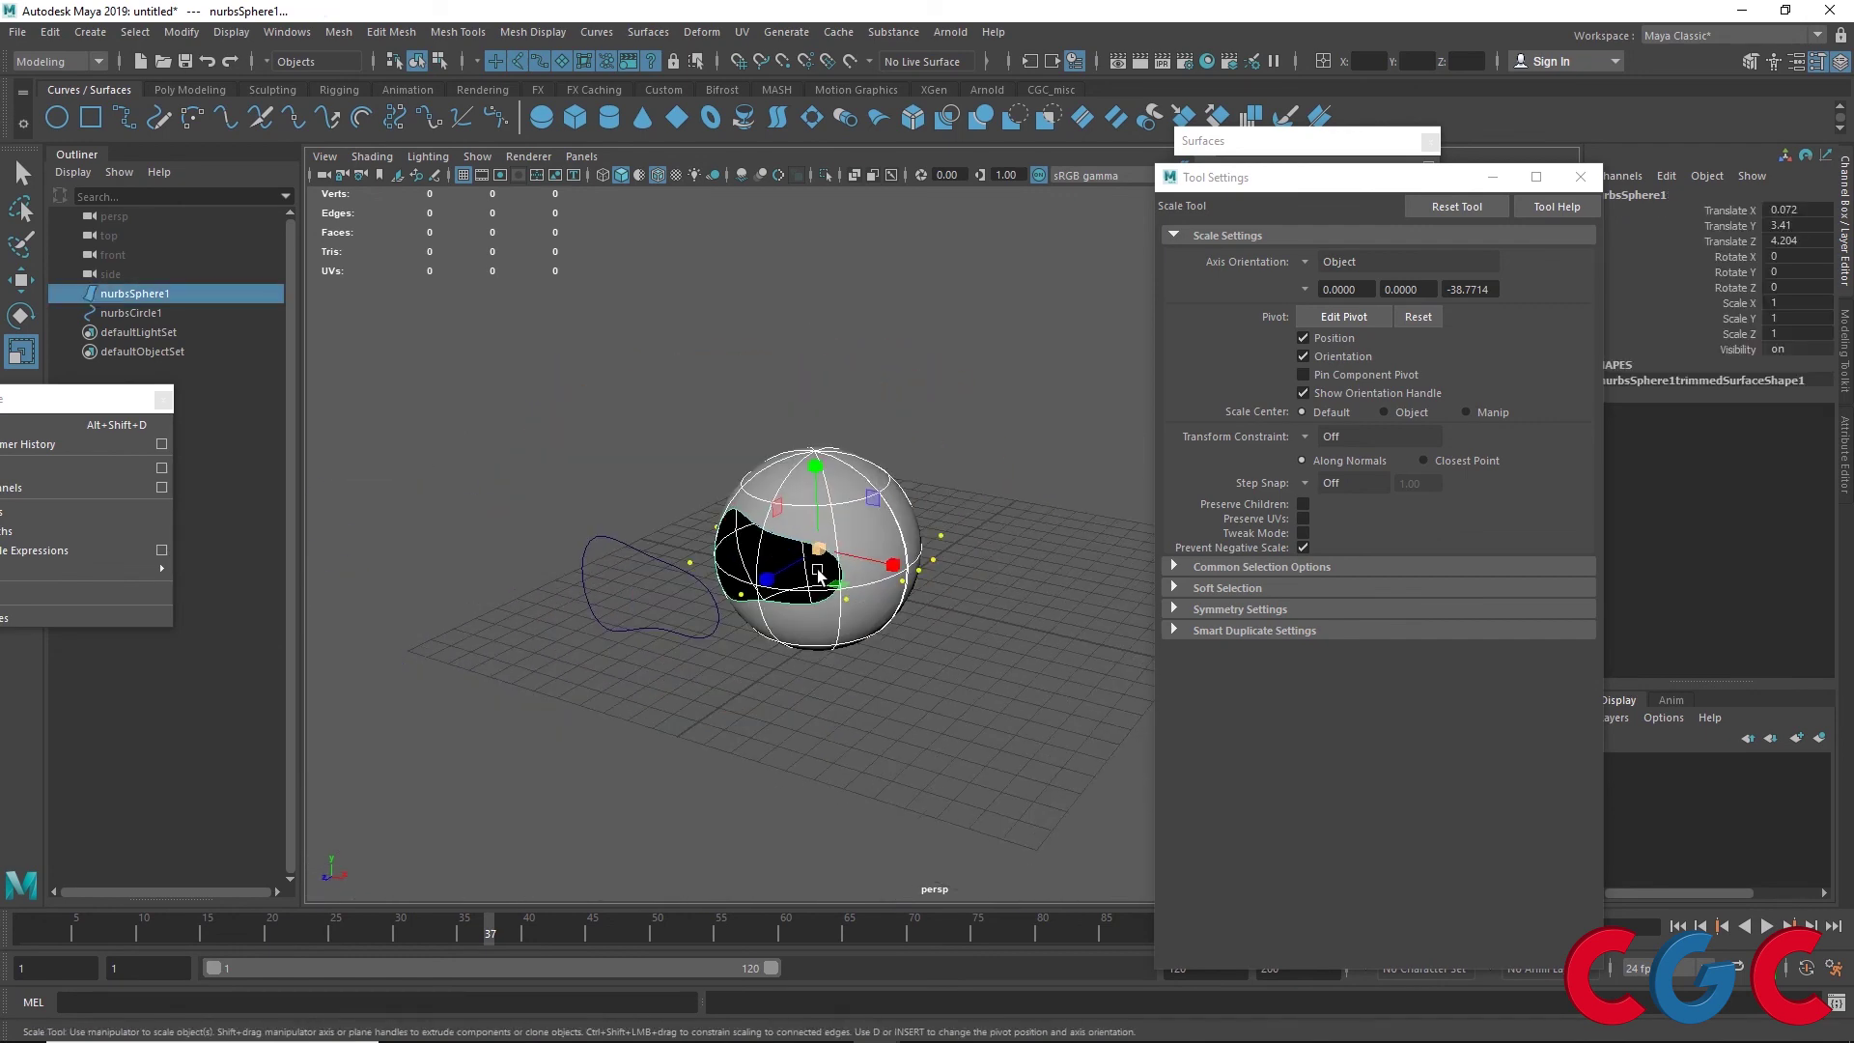
{"action": "key", "text": "w"}
{"action": "mouse_move", "coordinate": [1292, 180]}
{"action": "left_mouse_down"}
{"action": "mouse_move", "coordinate": [769, 322]}
{"action": "mouse_move", "coordinate": [755, 345]}
{"action": "left_mouse_up"}
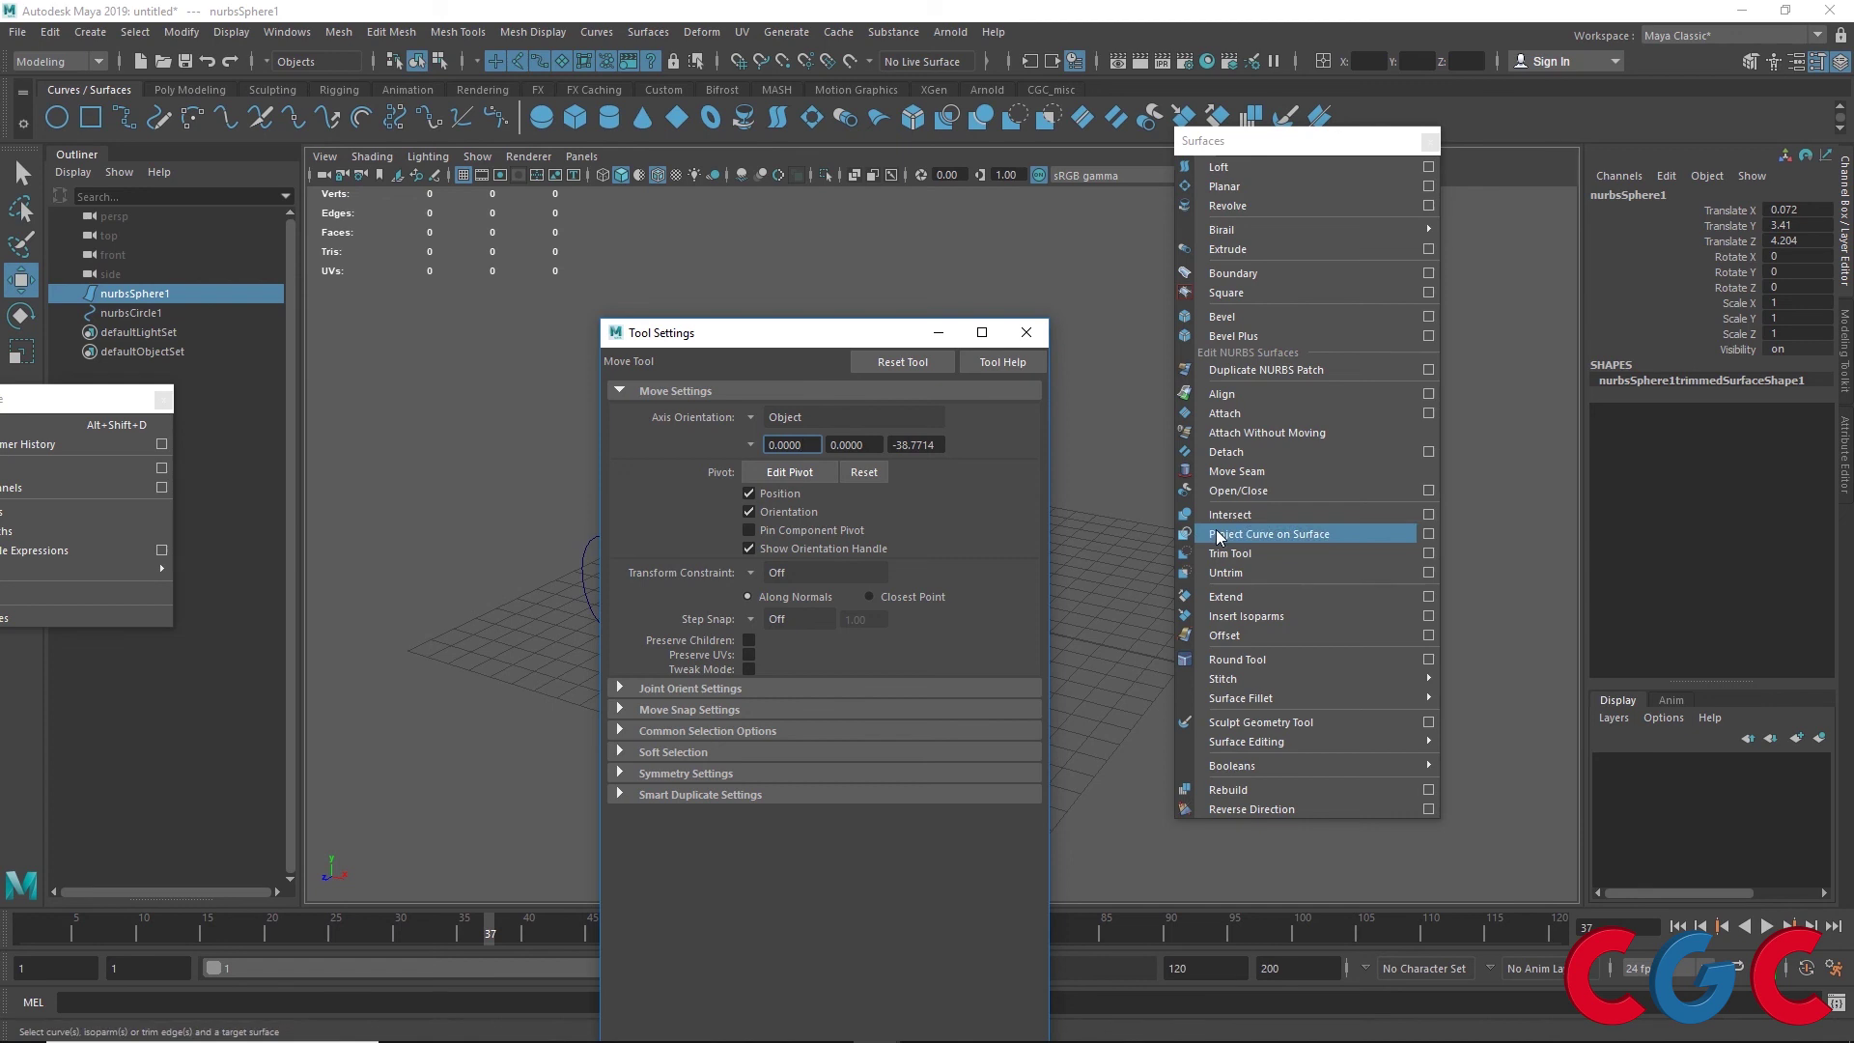
Close the Tool Settings and Surfaces windows, delete the nurbsCircle1 curve, and reselect the sphere
{"action": "left_click", "coordinate": [1026, 332]}
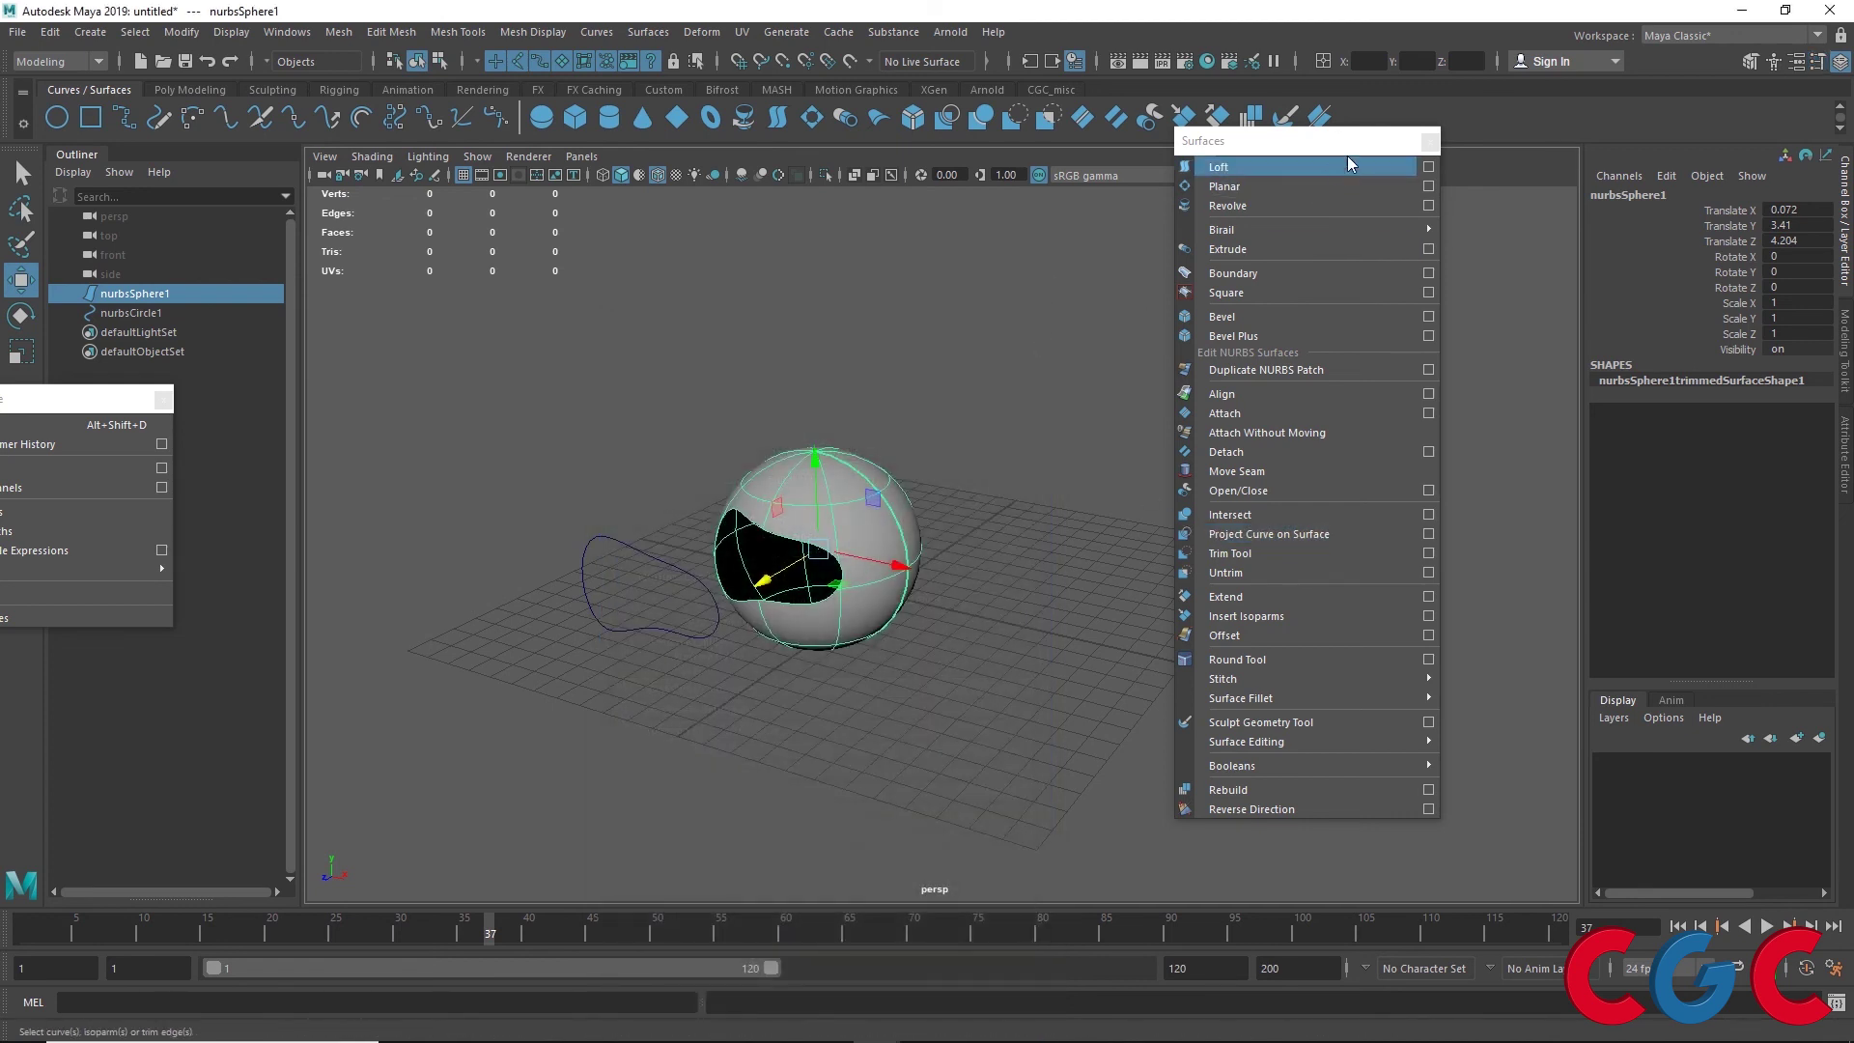
{"action": "left_click", "coordinate": [1429, 142]}
{"action": "left_click_drag", "start_coordinate": [651, 462], "coordinate": [536, 687]}
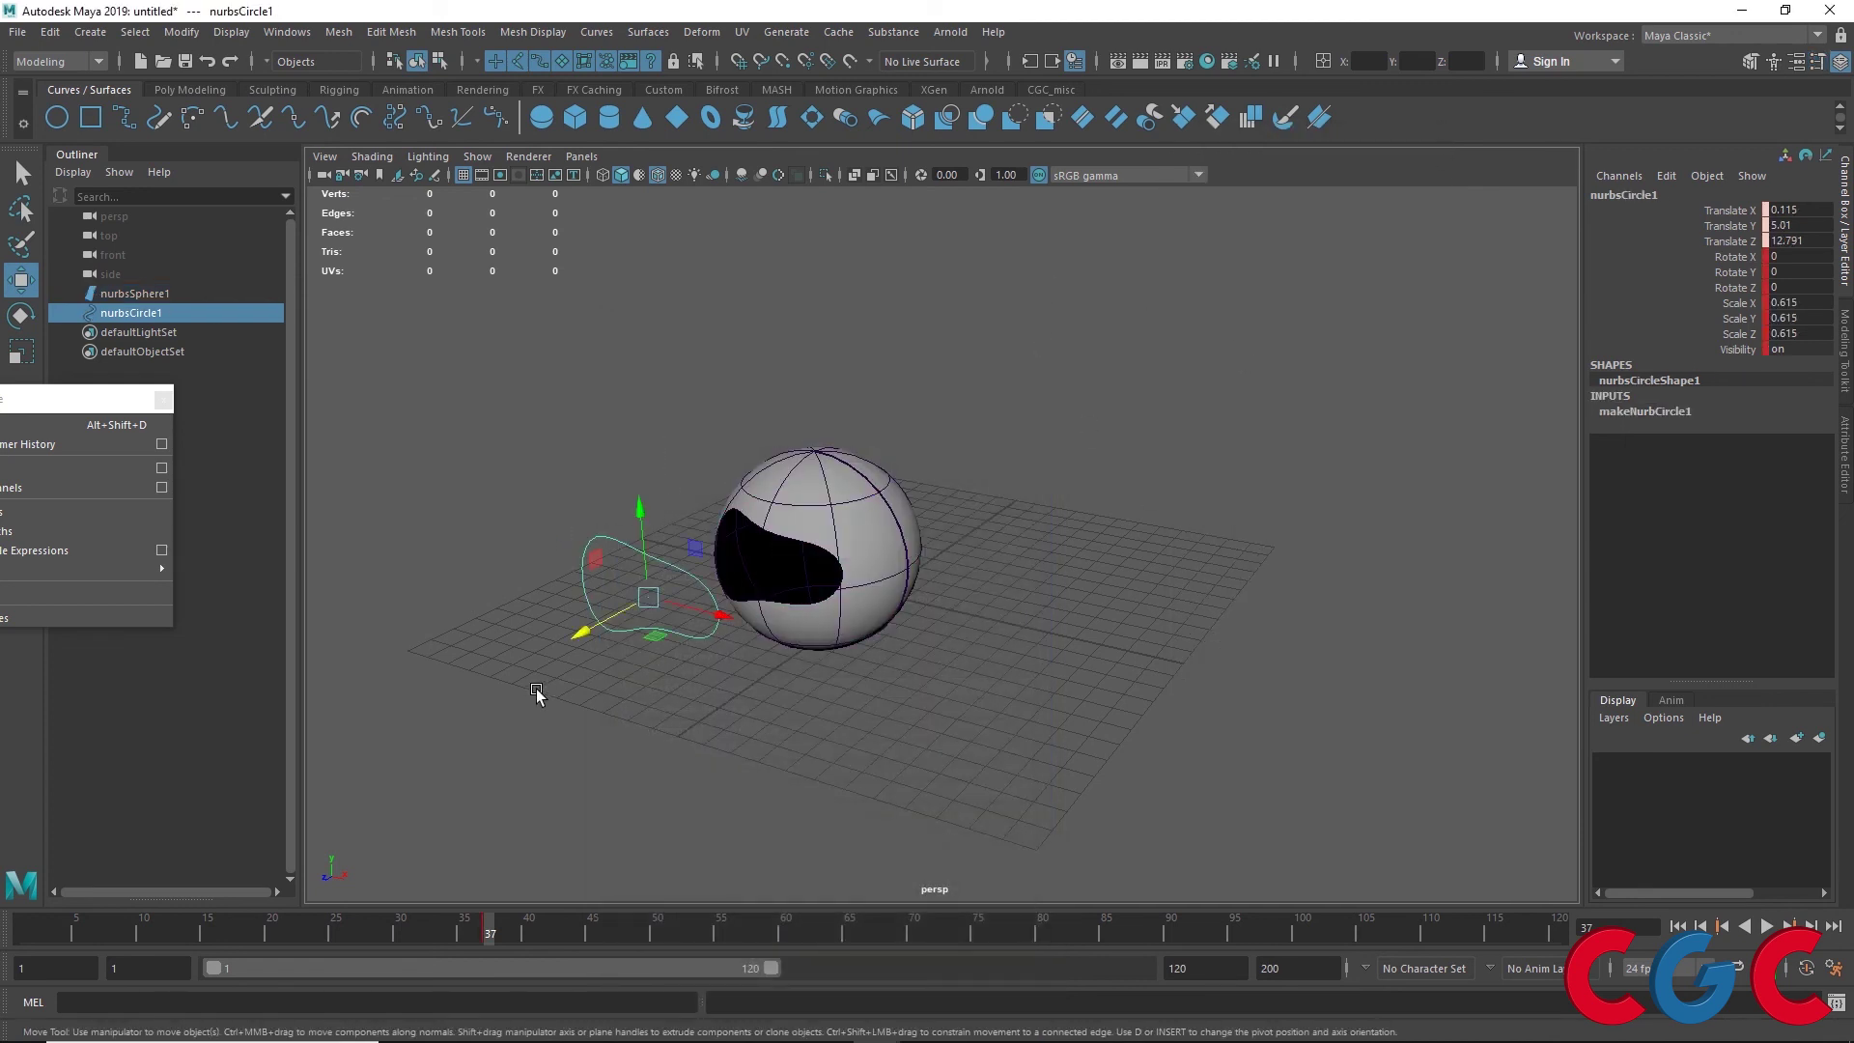
{"action": "key", "text": "Delete"}
{"action": "scroll", "coordinate": [847, 442], "scroll_direction": "up", "scroll_amount": 2}
{"action": "scroll", "coordinate": [783, 475], "scroll_direction": "up", "scroll_amount": 2}
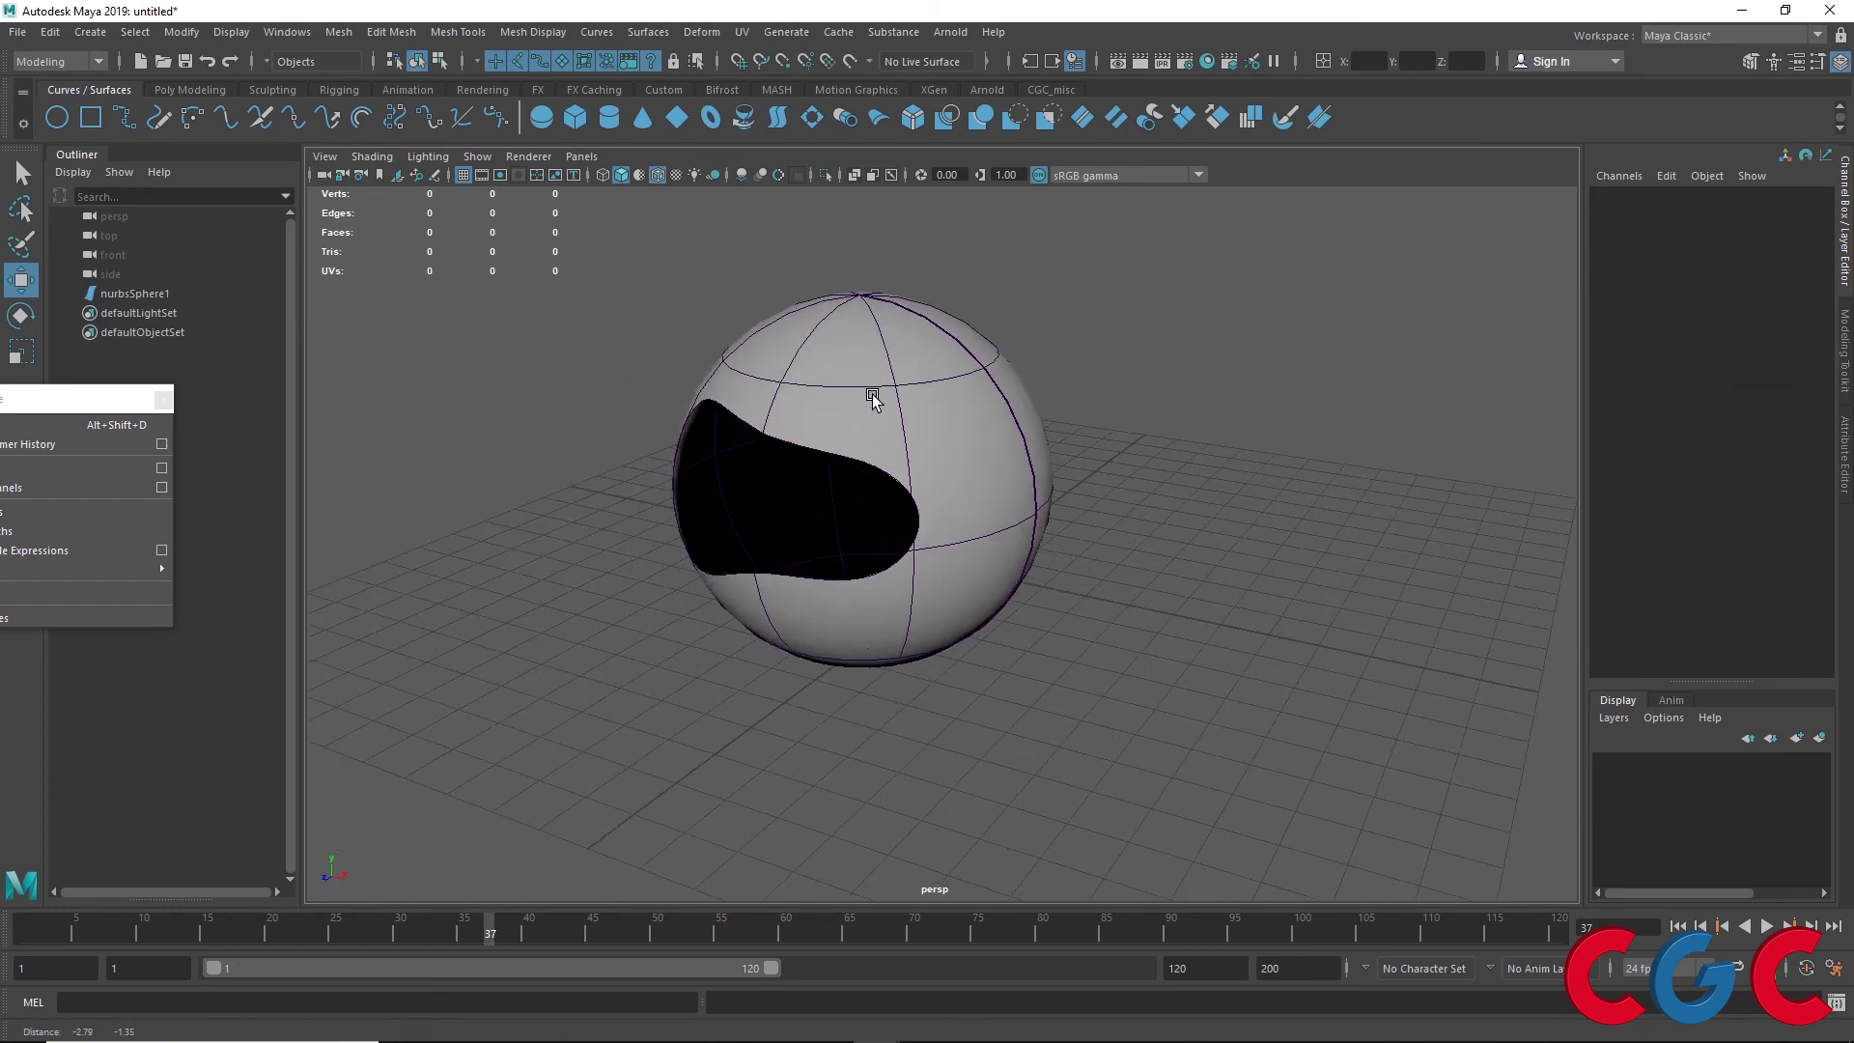
{"action": "left_click", "coordinate": [835, 382]}
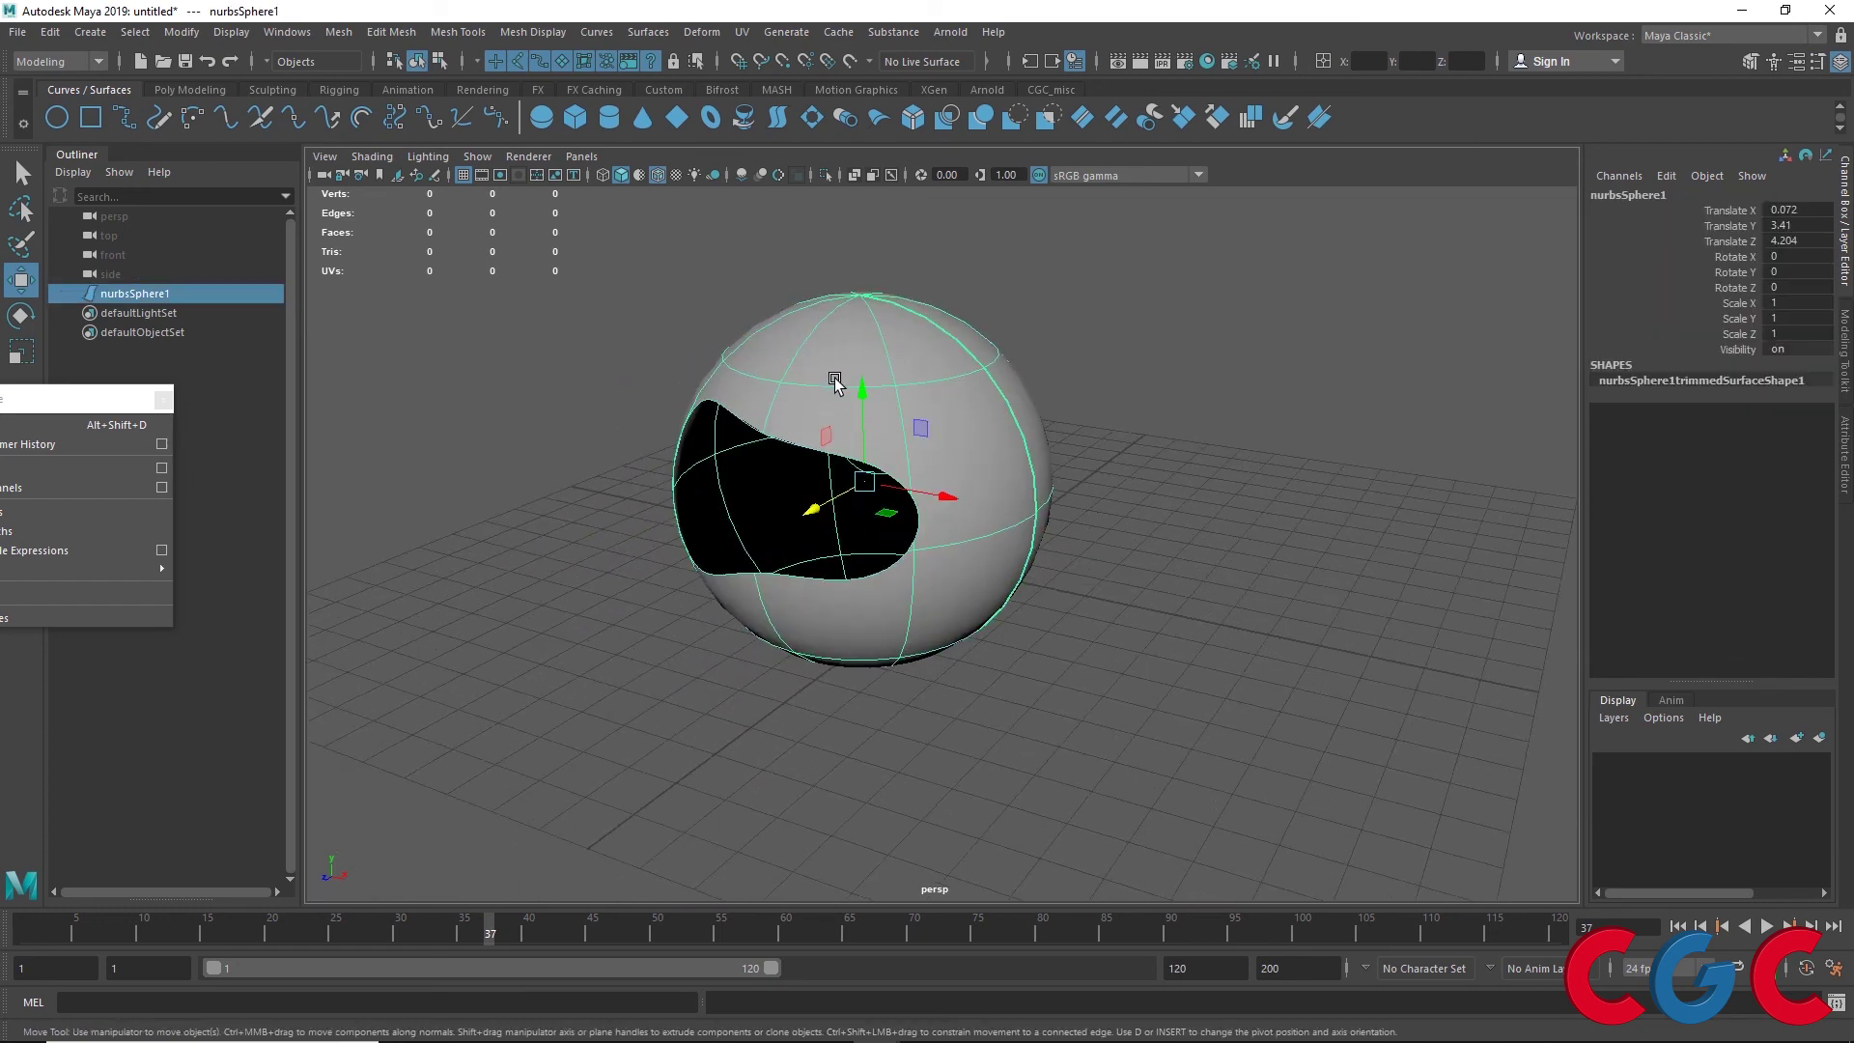